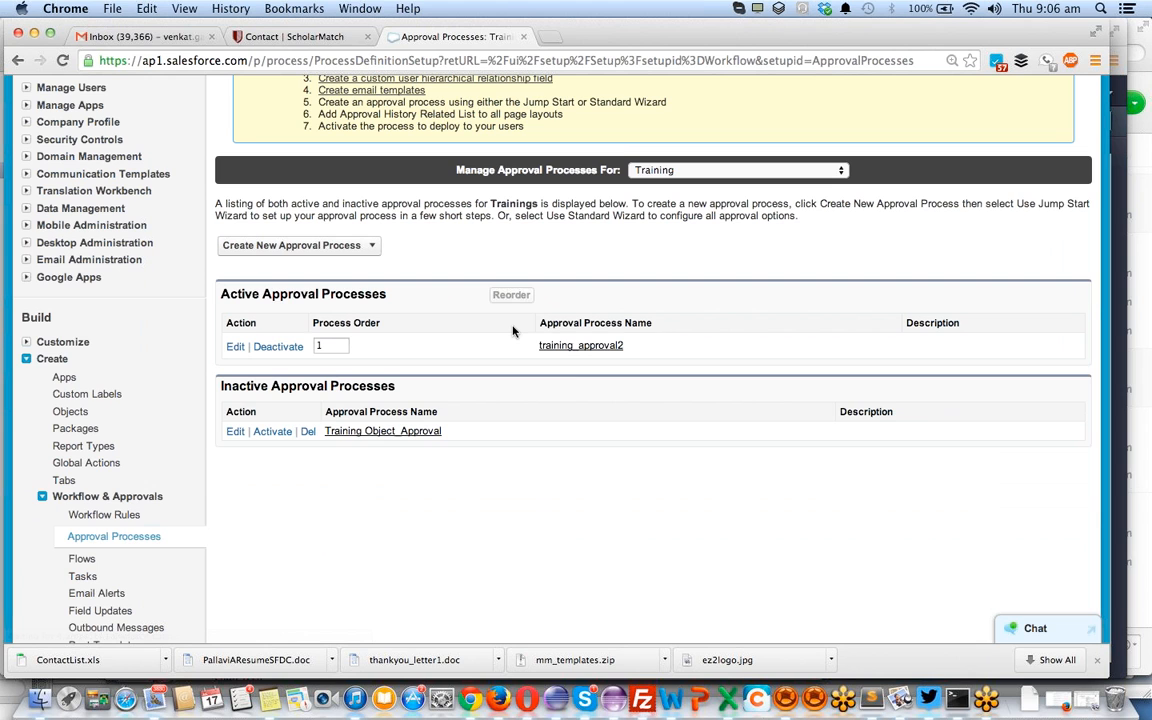
Open the training_approval2 approval process and examine its definition, submission actions, approval steps and final actions
{"action": "scroll", "coordinate": [513, 331], "scroll_direction": "up", "scroll_amount": 5}
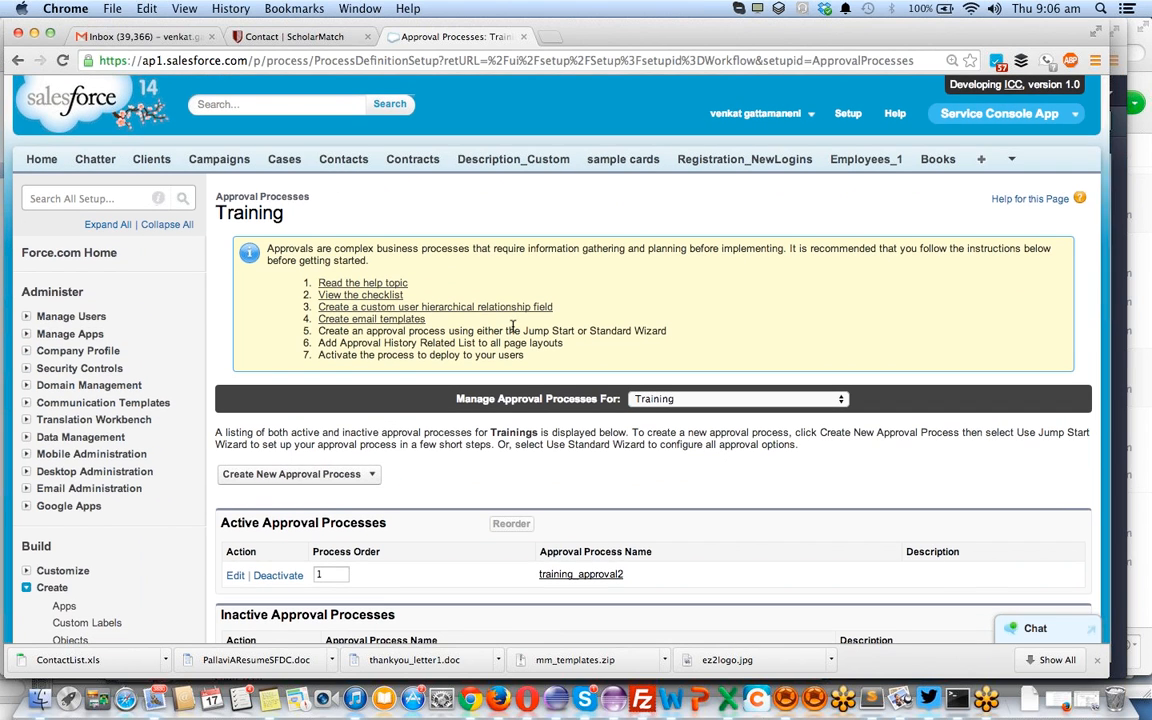
{"action": "scroll", "coordinate": [513, 331], "scroll_direction": "down", "scroll_amount": 3}
{"action": "scroll", "coordinate": [513, 328], "scroll_direction": "up", "scroll_amount": 1}
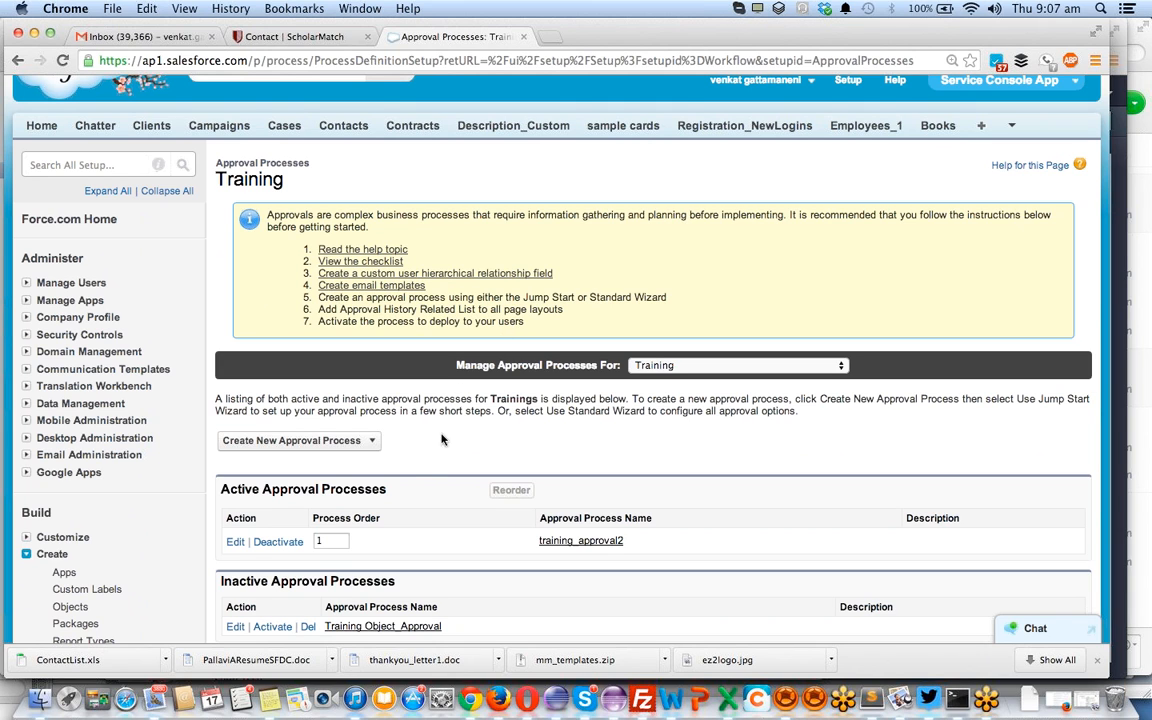
{"action": "scroll", "coordinate": [439, 398], "scroll_direction": "down", "scroll_amount": 3}
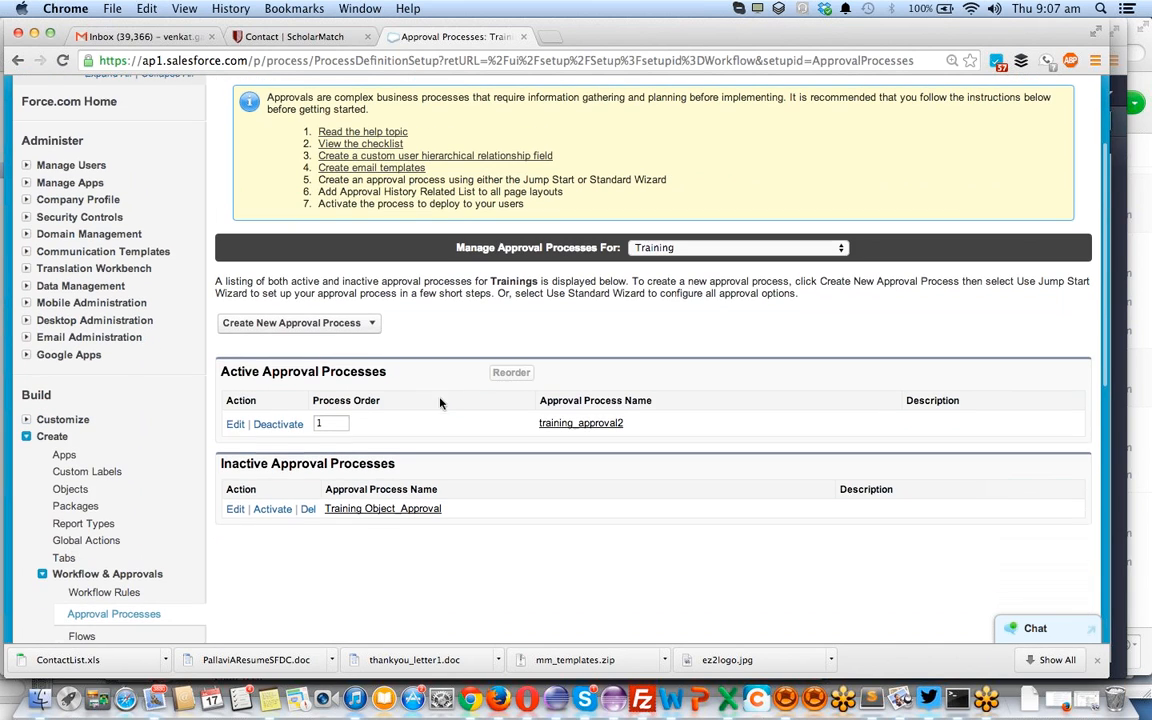
{"action": "left_click", "coordinate": [594, 425]}
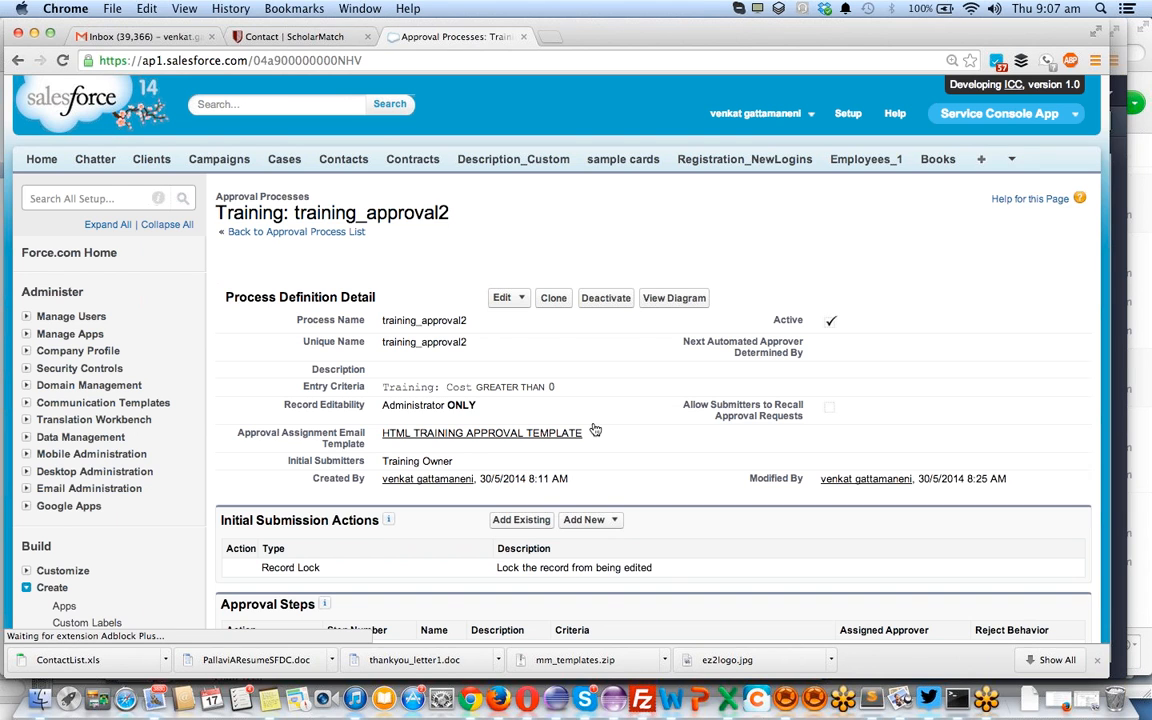
{"action": "scroll", "coordinate": [594, 430], "scroll_direction": "down", "scroll_amount": 3}
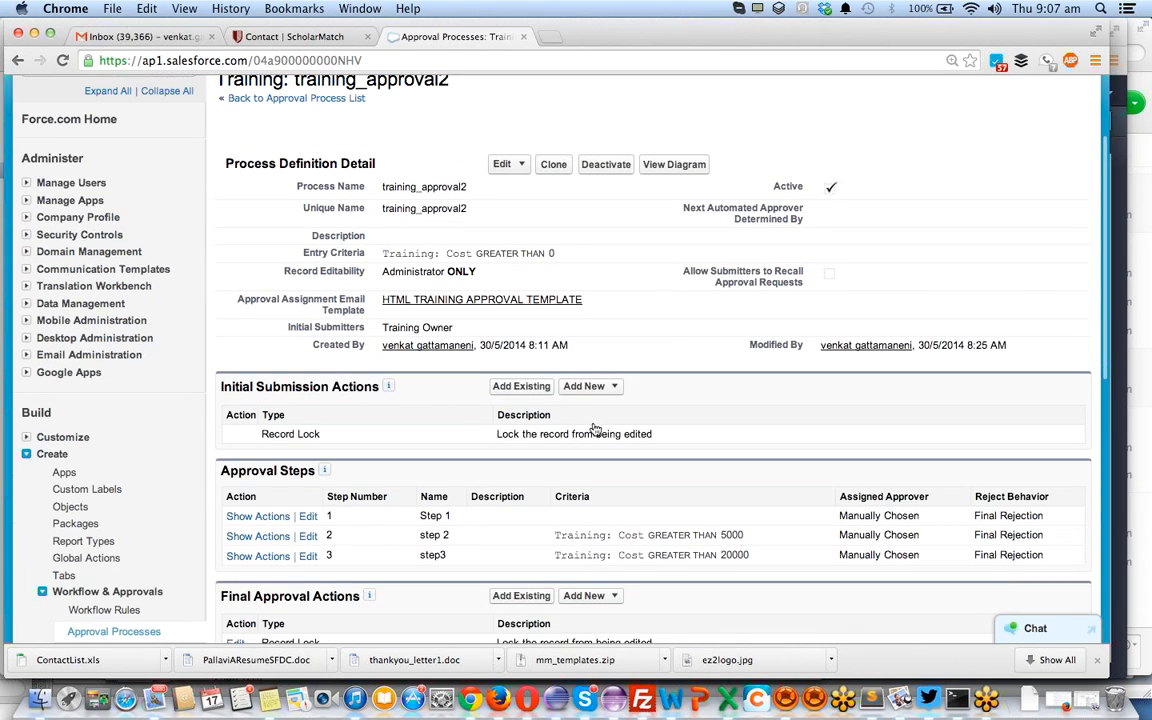
{"action": "scroll", "coordinate": [594, 430], "scroll_direction": "down", "scroll_amount": 2}
{"action": "scroll", "coordinate": [594, 430], "scroll_direction": "down", "scroll_amount": 1}
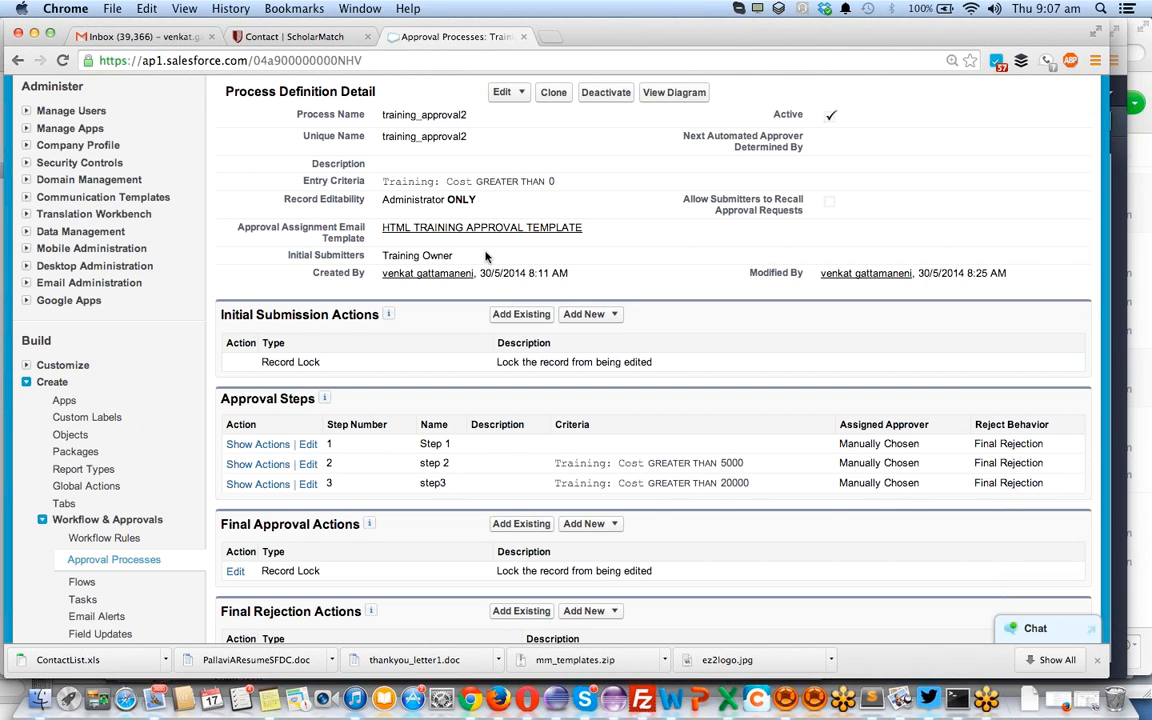
{"action": "scroll", "coordinate": [505, 283], "scroll_direction": "up", "scroll_amount": 3}
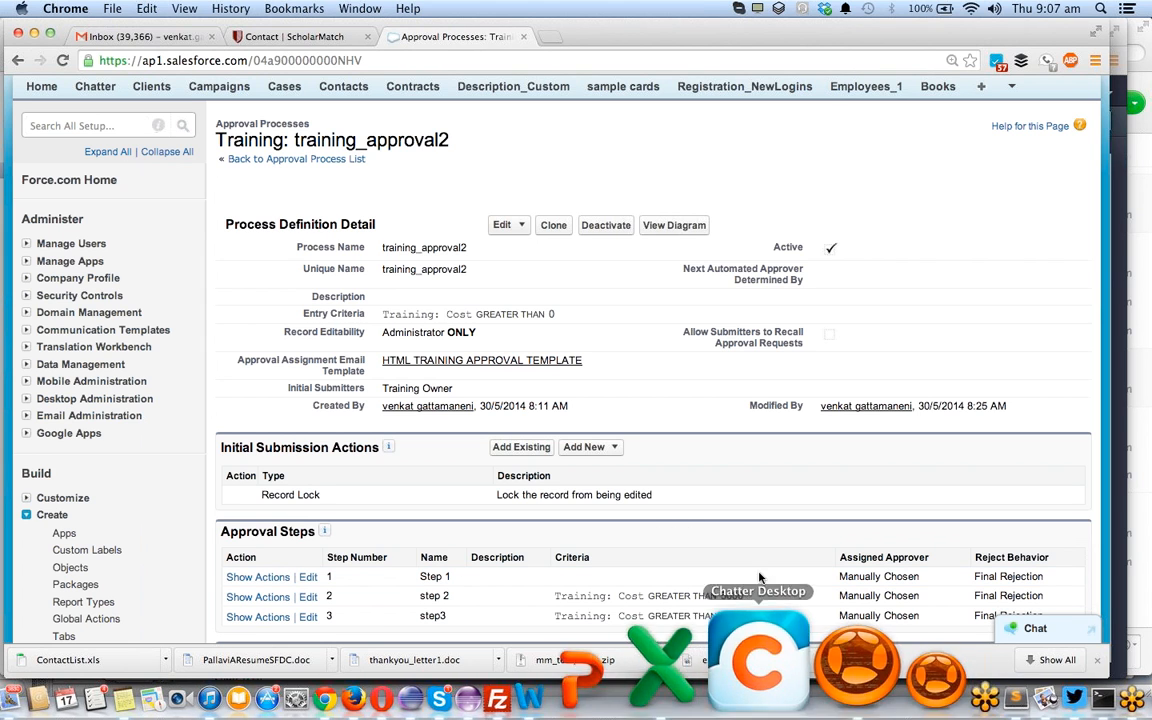
{"action": "scroll", "coordinate": [773, 537], "scroll_direction": "down", "scroll_amount": 5}
{"action": "scroll", "coordinate": [773, 537], "scroll_direction": "up", "scroll_amount": 4}
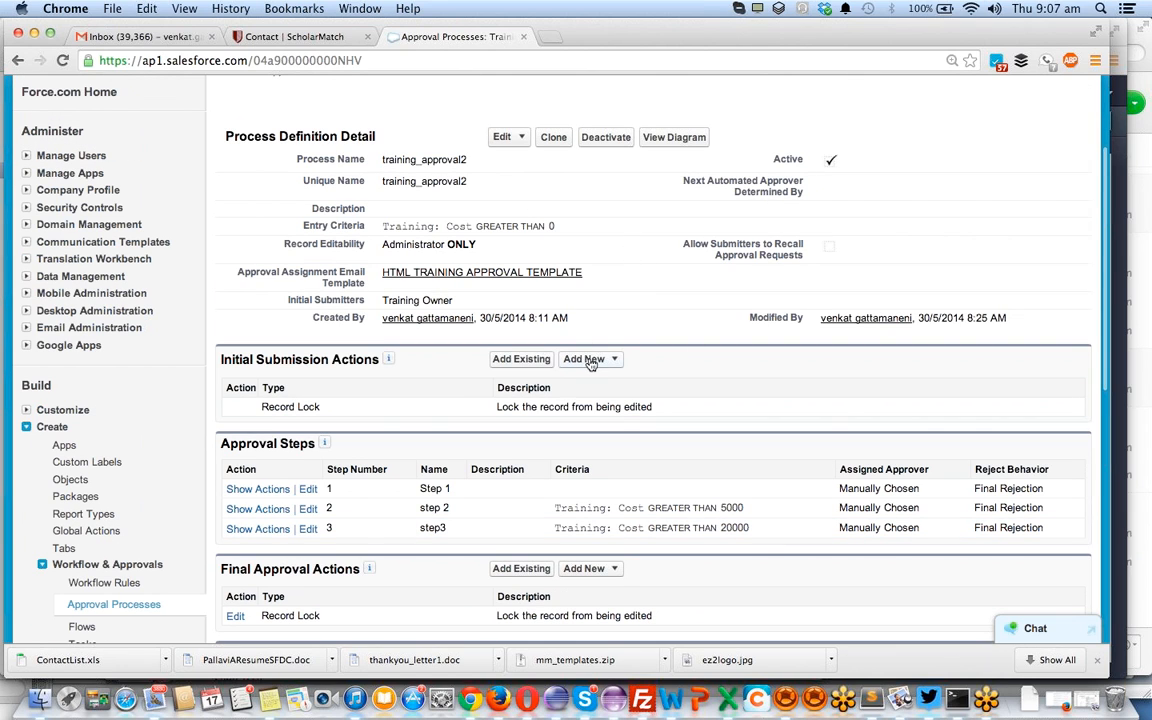
Deactivate the training_approval2 approval process
{"action": "left_click", "coordinate": [510, 139]}
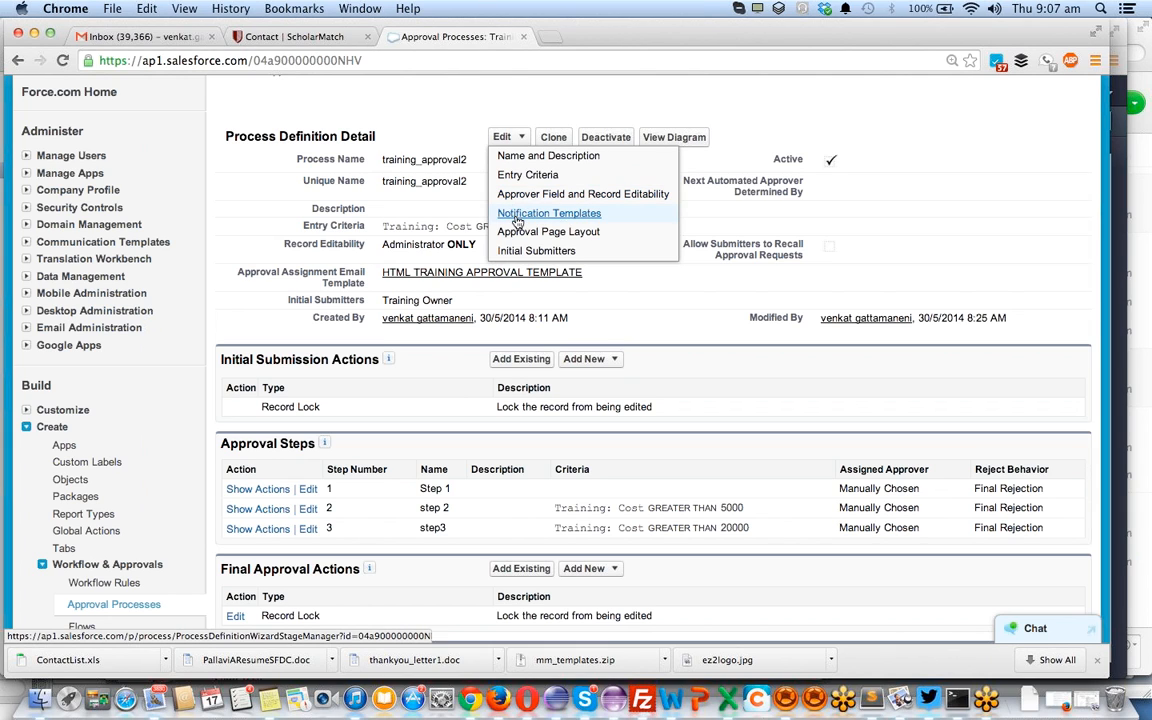
{"action": "left_click", "coordinate": [501, 140]}
{"action": "left_click", "coordinate": [501, 140]}
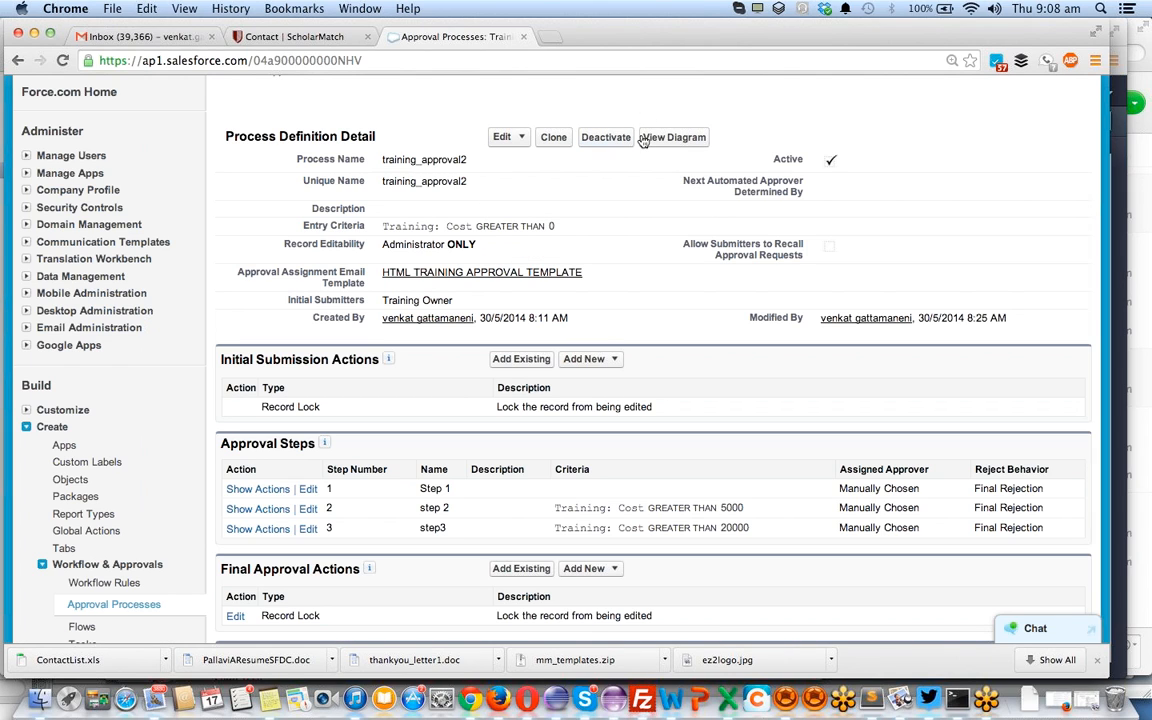
{"action": "left_click", "coordinate": [613, 140]}
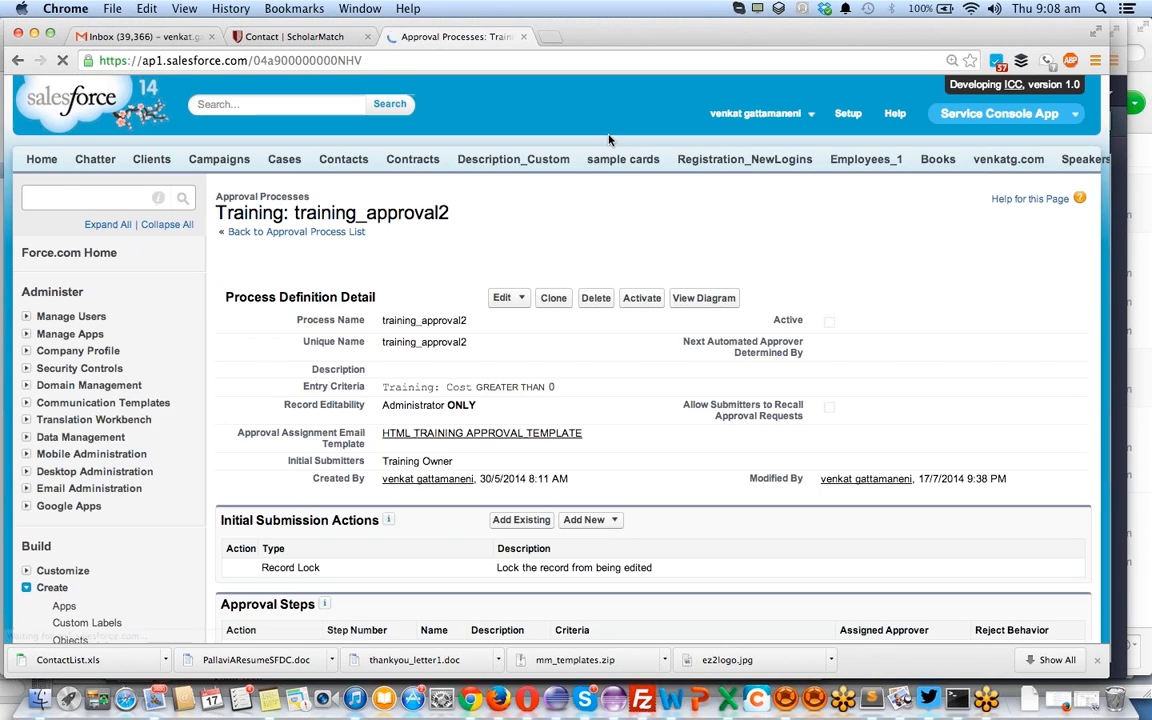
Examine the edit options, approval steps and final actions of the deactivated training_approval2 process
{"action": "scroll", "coordinate": [545, 285], "scroll_direction": "down", "scroll_amount": 4}
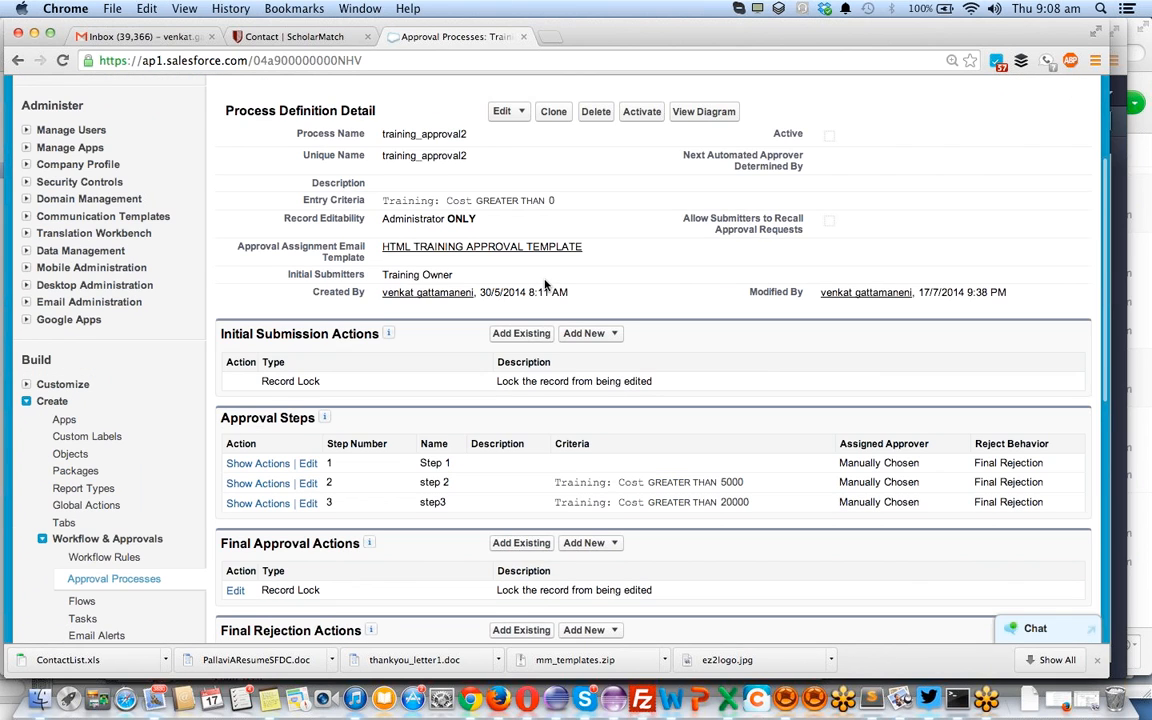
{"action": "left_click", "coordinate": [521, 111]}
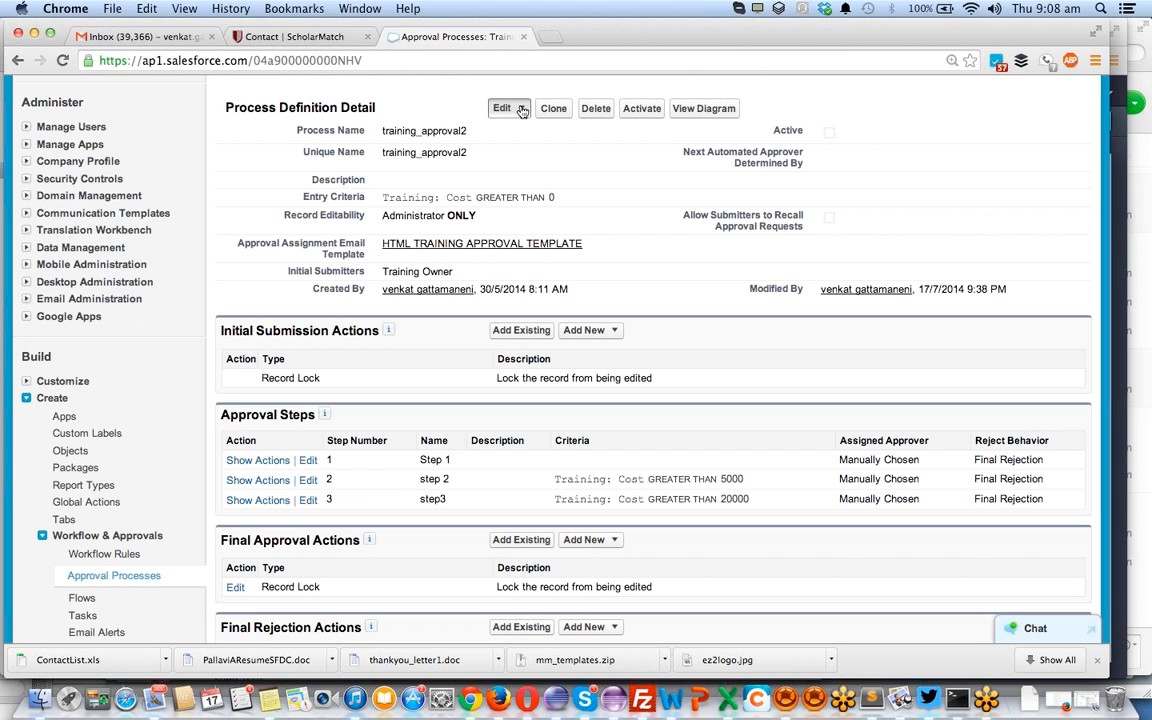
{"action": "left_click", "coordinate": [521, 111]}
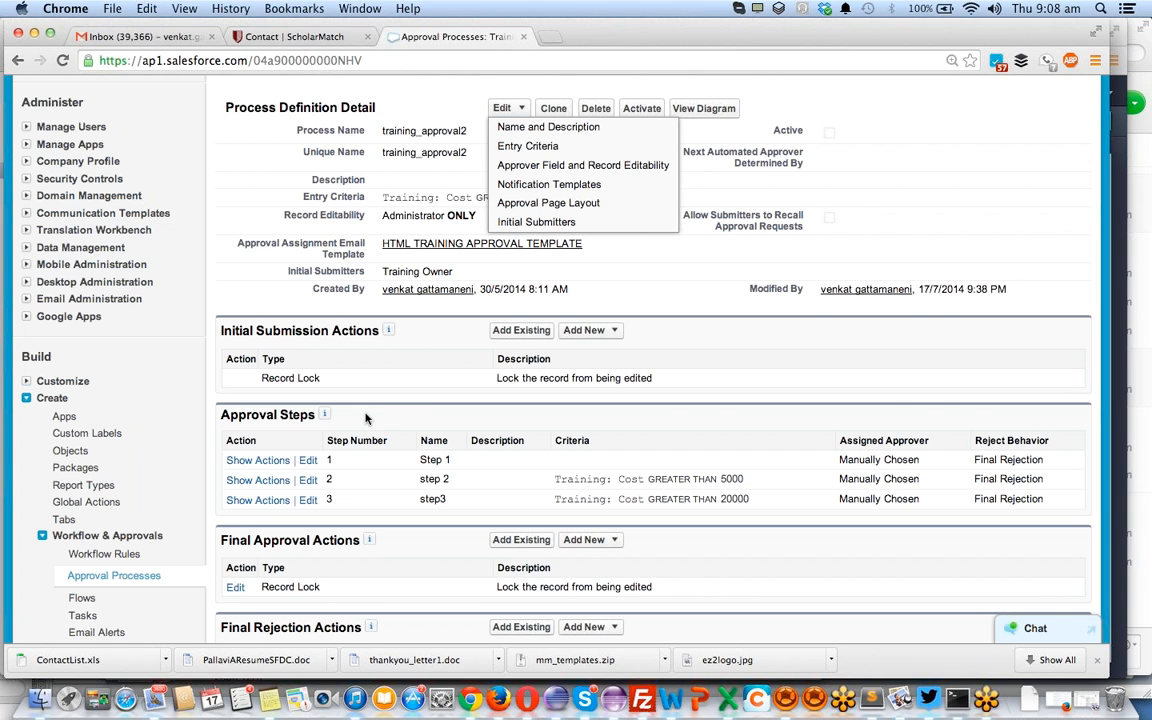
{"action": "scroll", "coordinate": [366, 419], "scroll_direction": "down", "scroll_amount": 5}
{"action": "scroll", "coordinate": [366, 419], "scroll_direction": "up", "scroll_amount": 5}
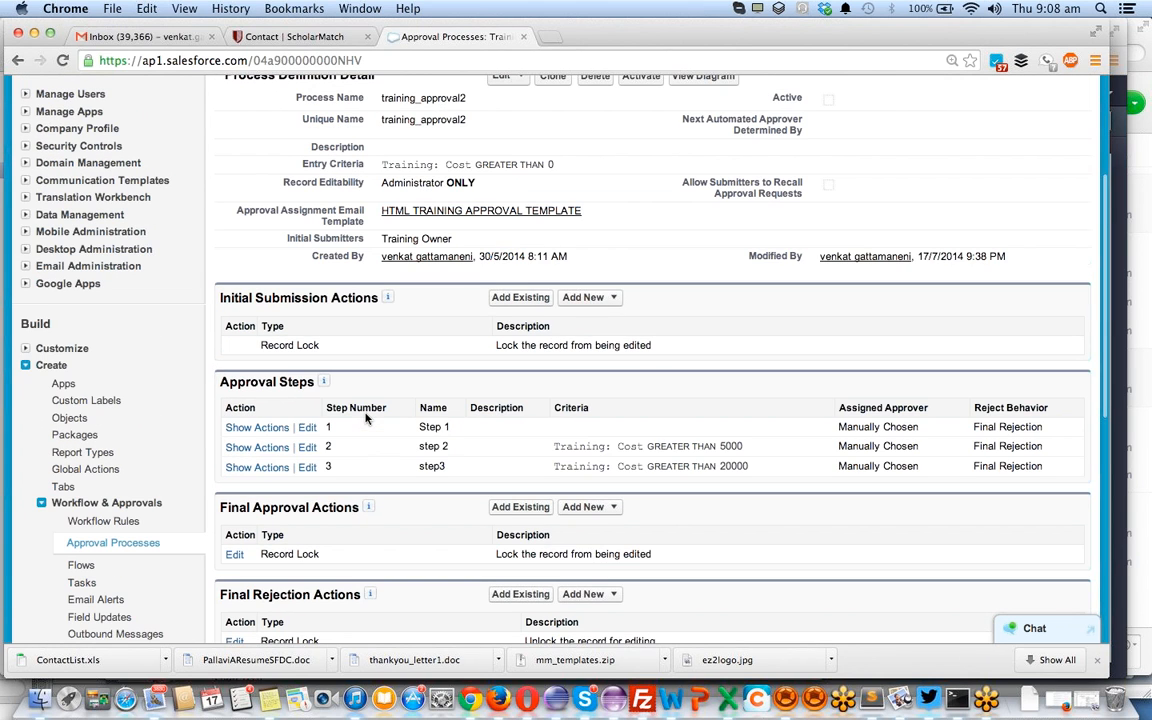
{"action": "scroll", "coordinate": [366, 419], "scroll_direction": "down", "scroll_amount": 1}
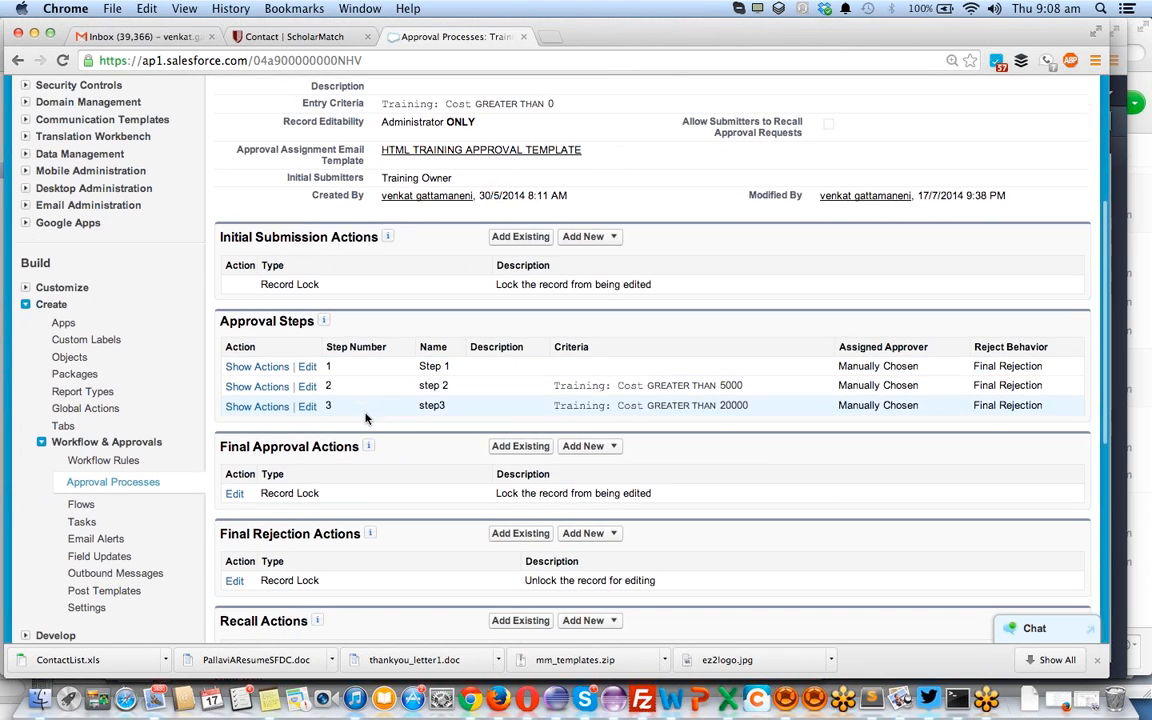
Open the Training approval process list in a separate browser tab and view its active and inactive processes
{"action": "left_click", "coordinate": [122, 481], "text": "super"}
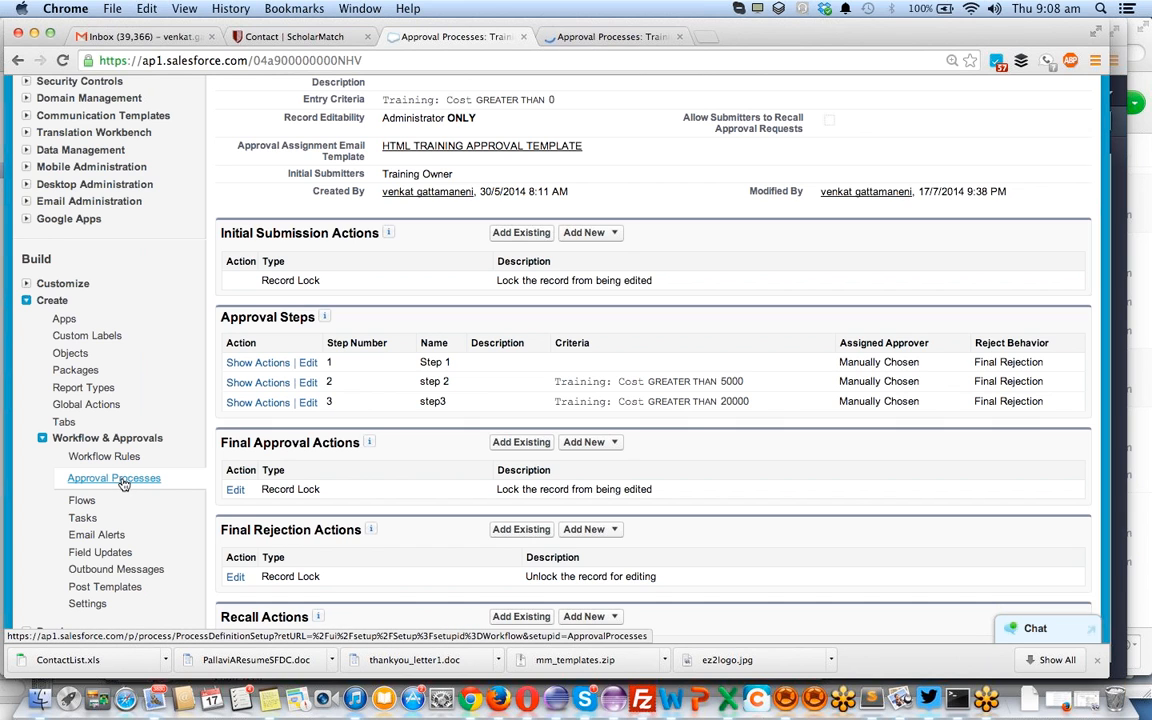
{"action": "left_click", "coordinate": [619, 38]}
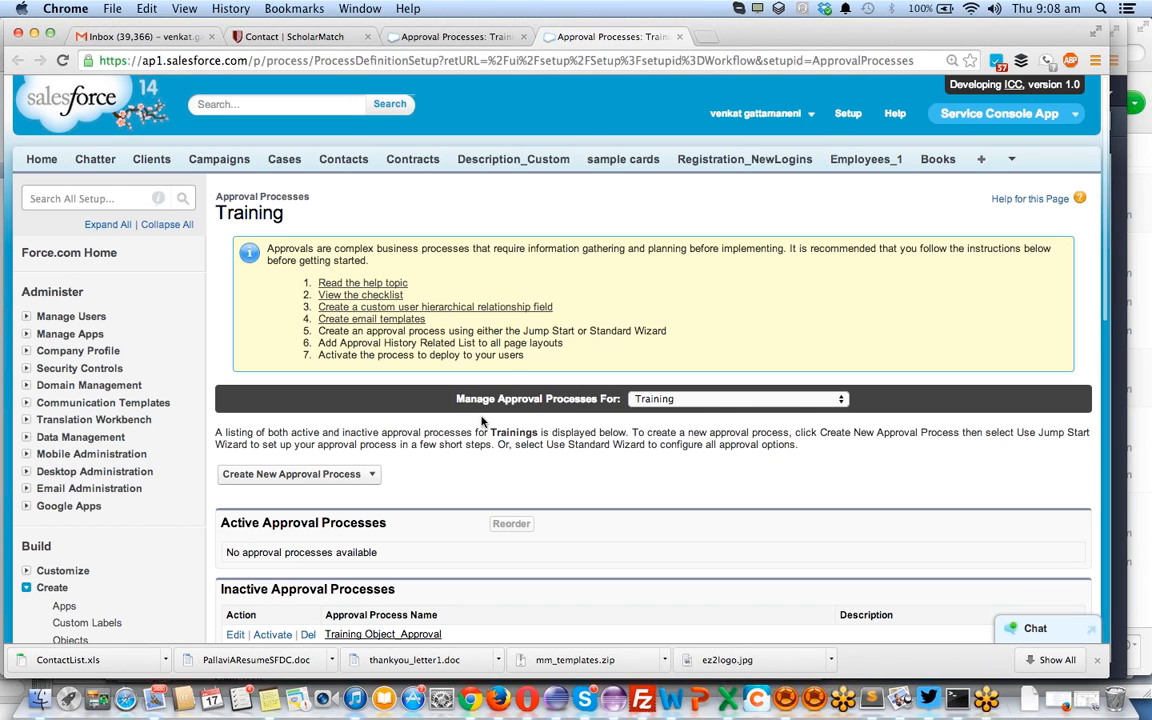
{"action": "scroll", "coordinate": [440, 400], "scroll_direction": "down", "scroll_amount": 2}
{"action": "scroll", "coordinate": [478, 442], "scroll_direction": "down", "scroll_amount": 2}
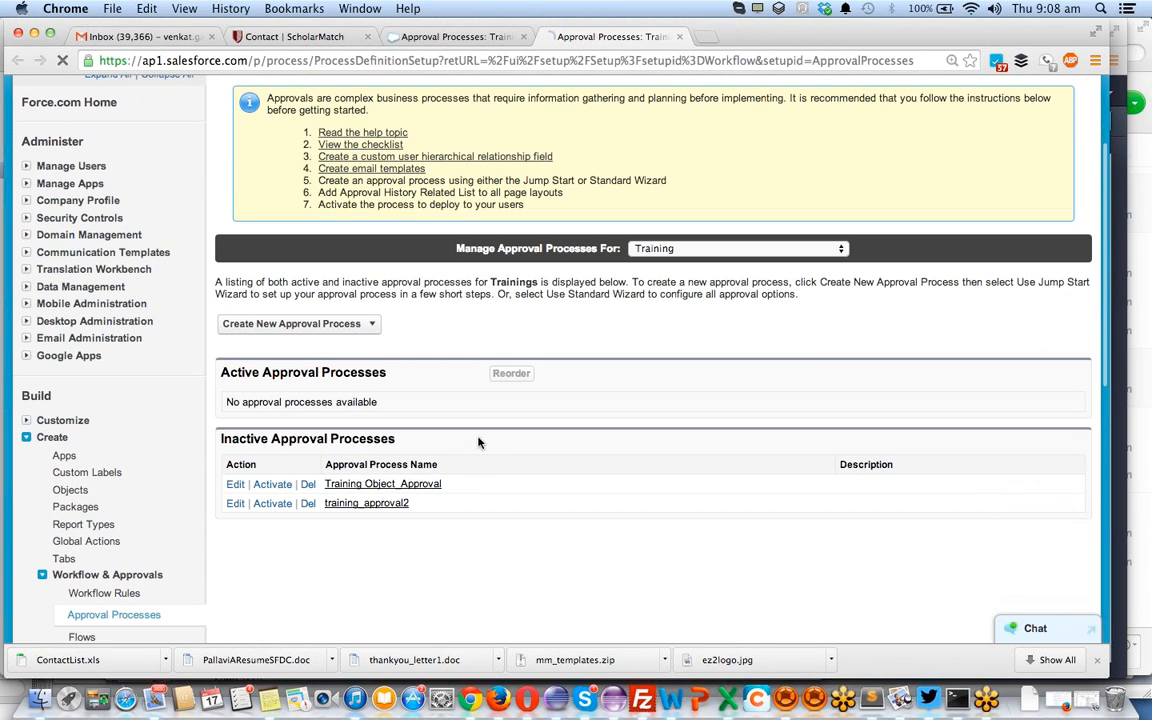
Examine the definition and approval step of the Training Object_Approval process, and return to the approval process list
{"action": "left_click", "coordinate": [381, 485]}
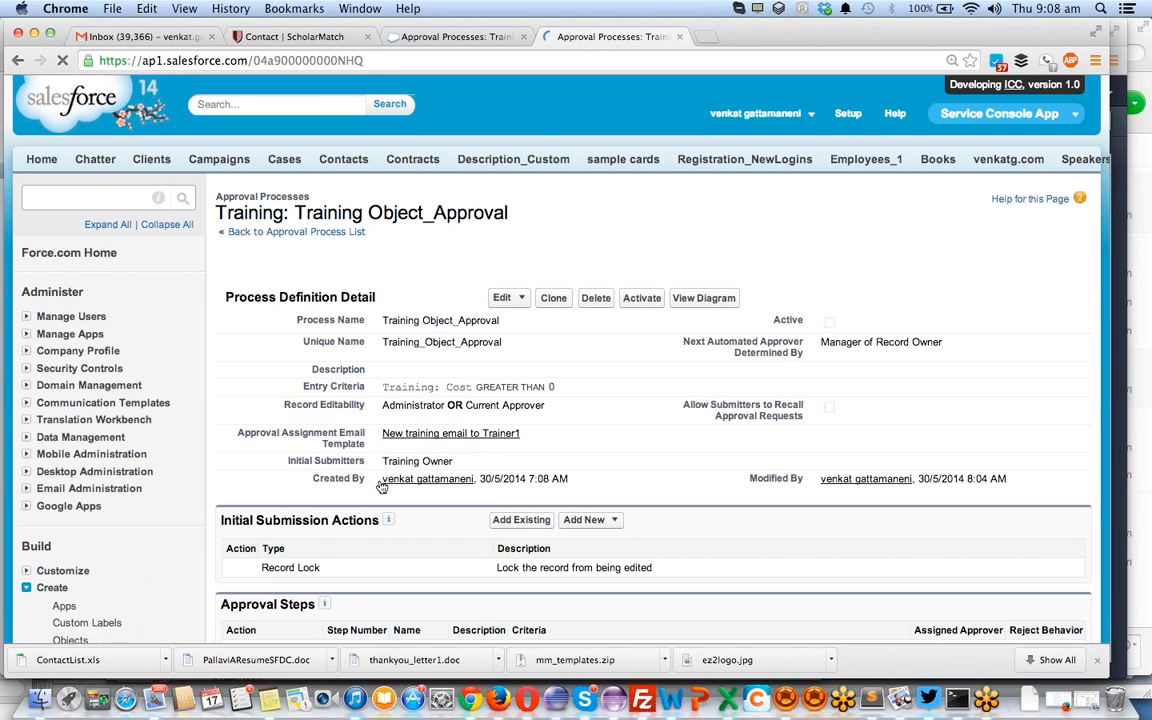
{"action": "scroll", "coordinate": [475, 437], "scroll_direction": "down", "scroll_amount": 5}
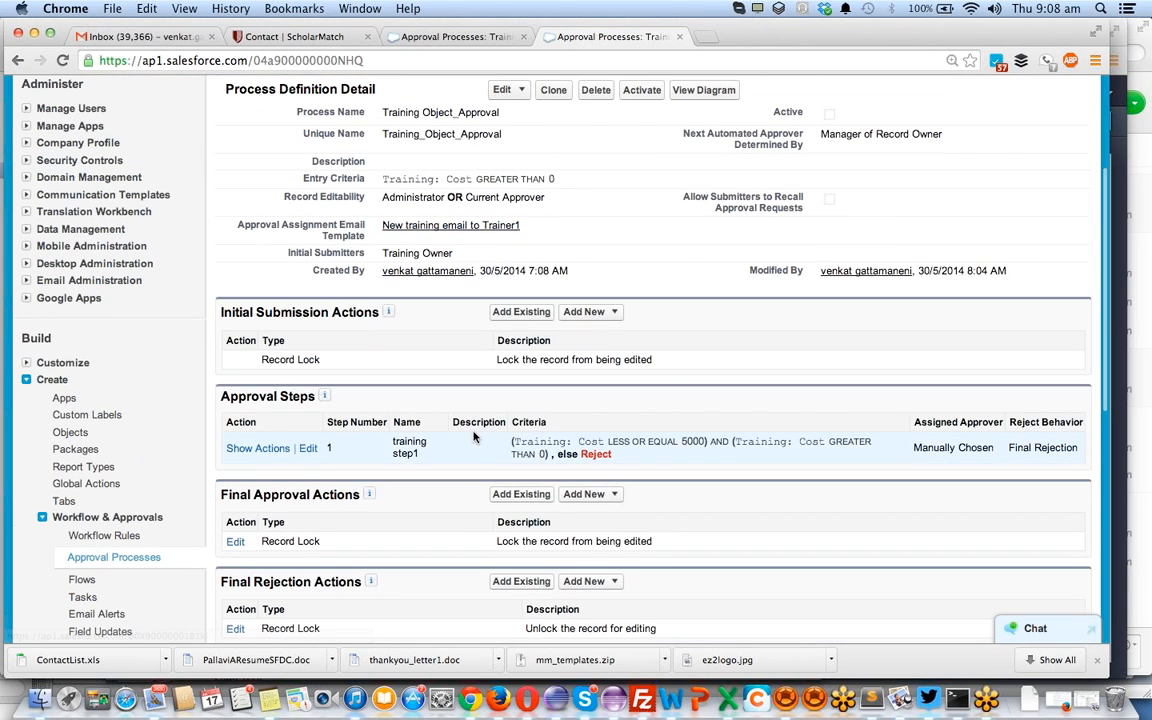
{"action": "scroll", "coordinate": [475, 437], "scroll_direction": "up", "scroll_amount": 3}
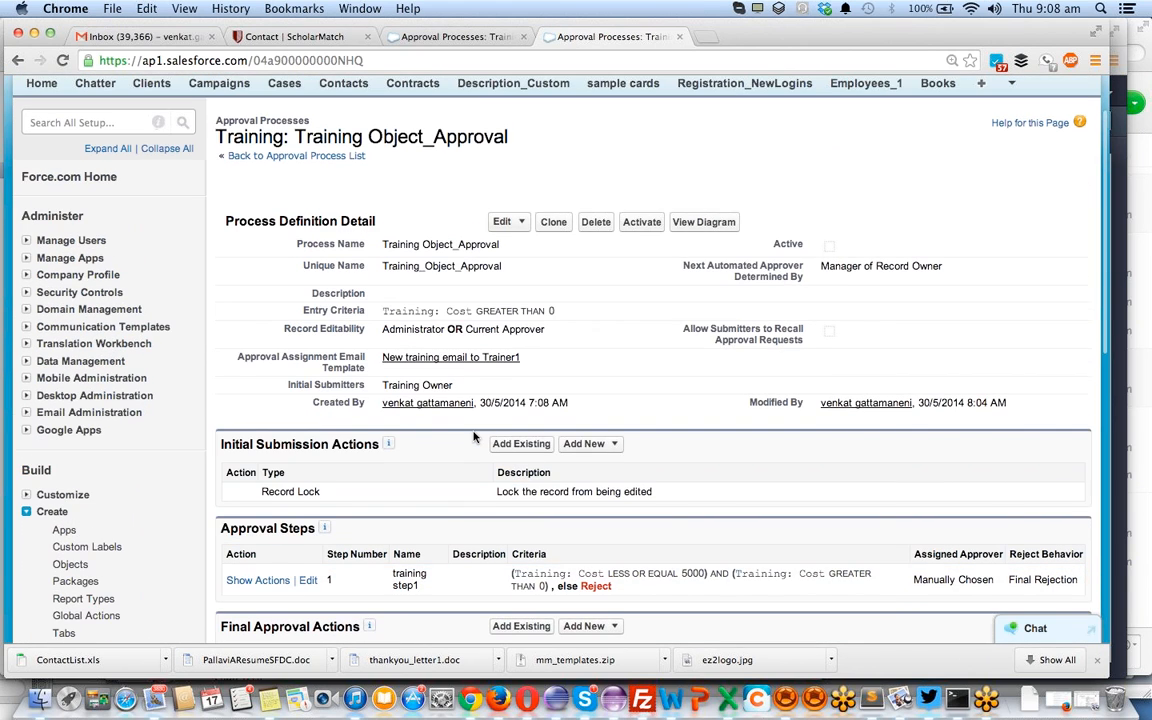
{"action": "scroll", "coordinate": [475, 437], "scroll_direction": "up", "scroll_amount": 1}
{"action": "scroll", "coordinate": [475, 437], "scroll_direction": "left", "scroll_amount": 5}
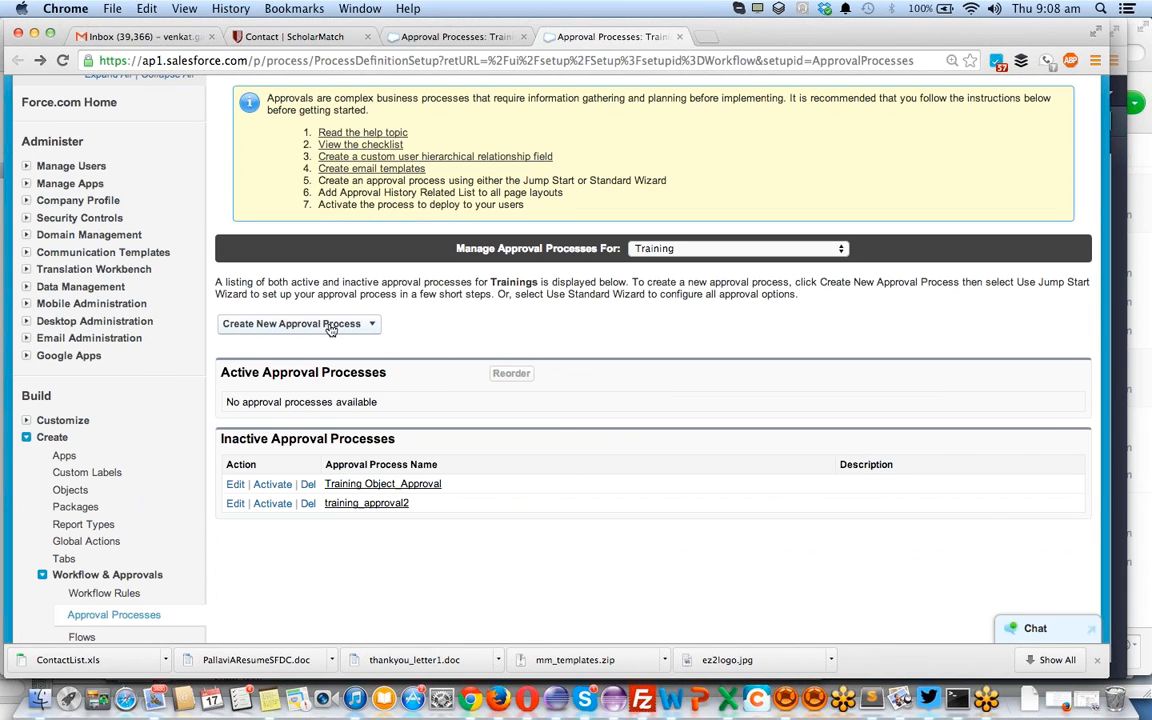
Start a new Training approval process with the Jump Start Wizard and name it "Training expense Approval"
{"action": "left_click", "coordinate": [331, 327]}
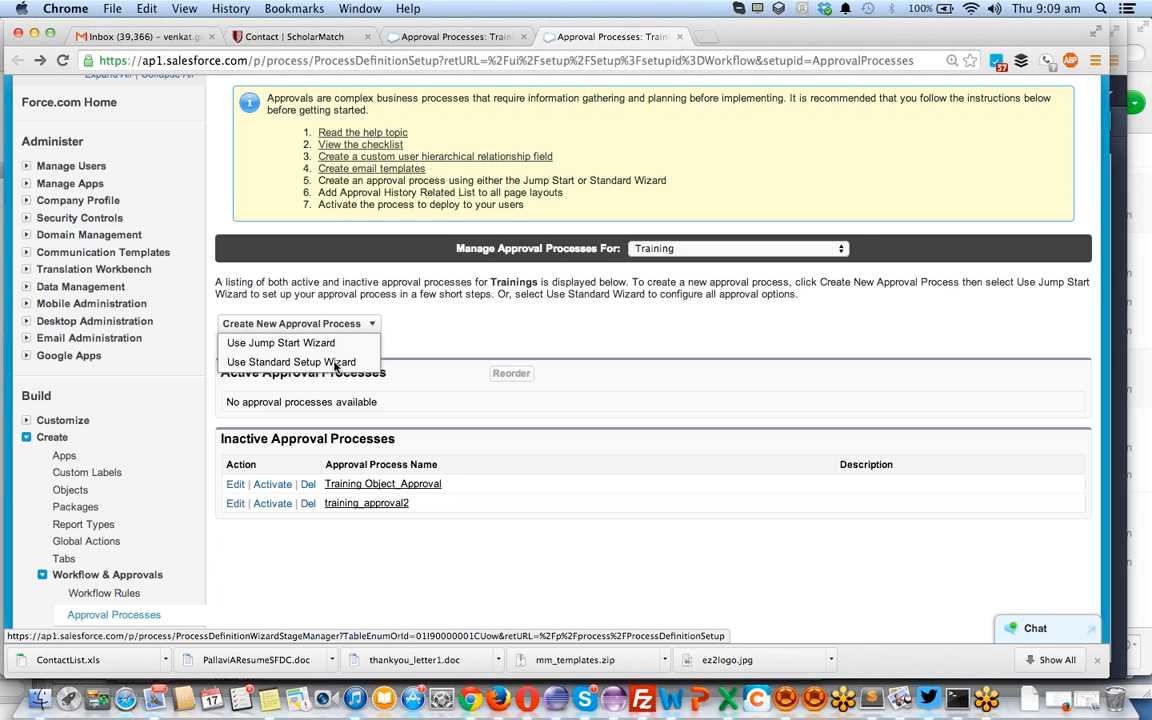
{"action": "left_click", "coordinate": [290, 342]}
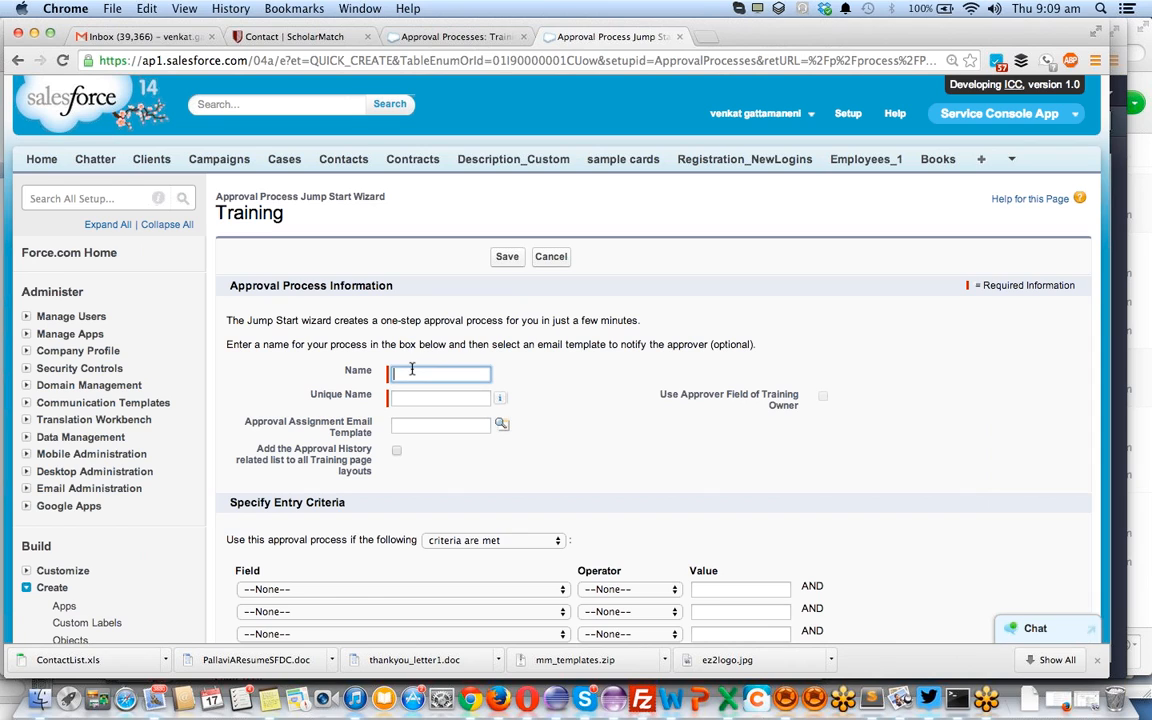
{"action": "type", "text": "Training"}
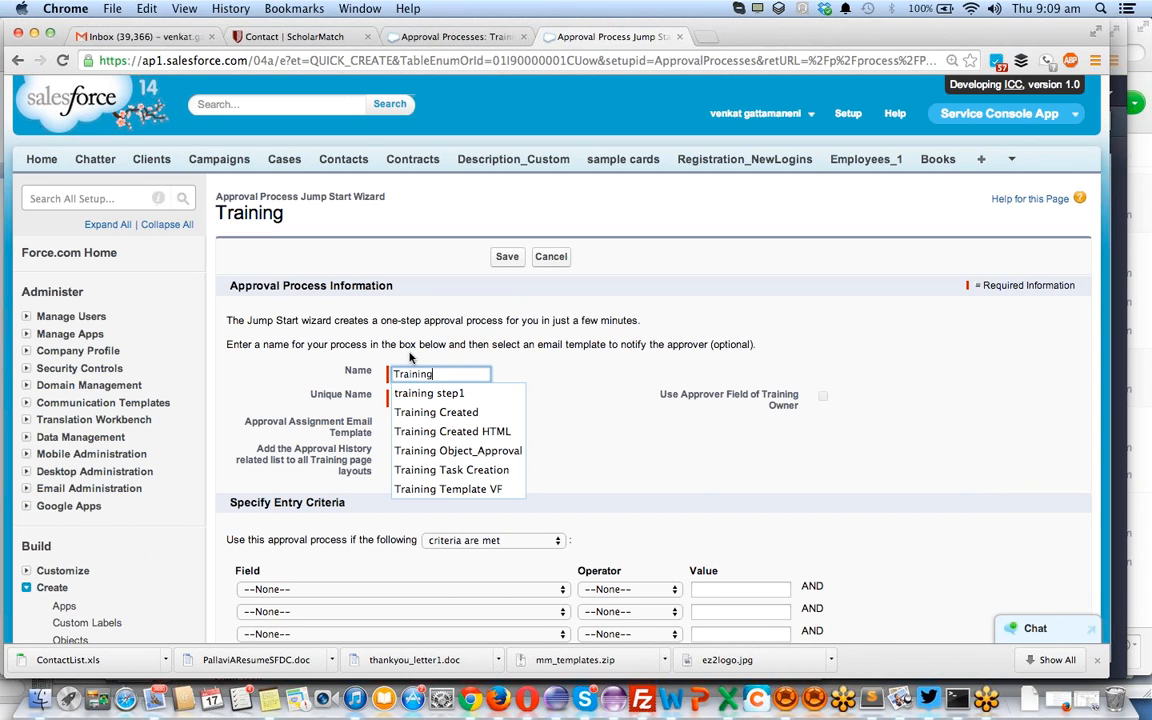
{"action": "type", "text": " C"}
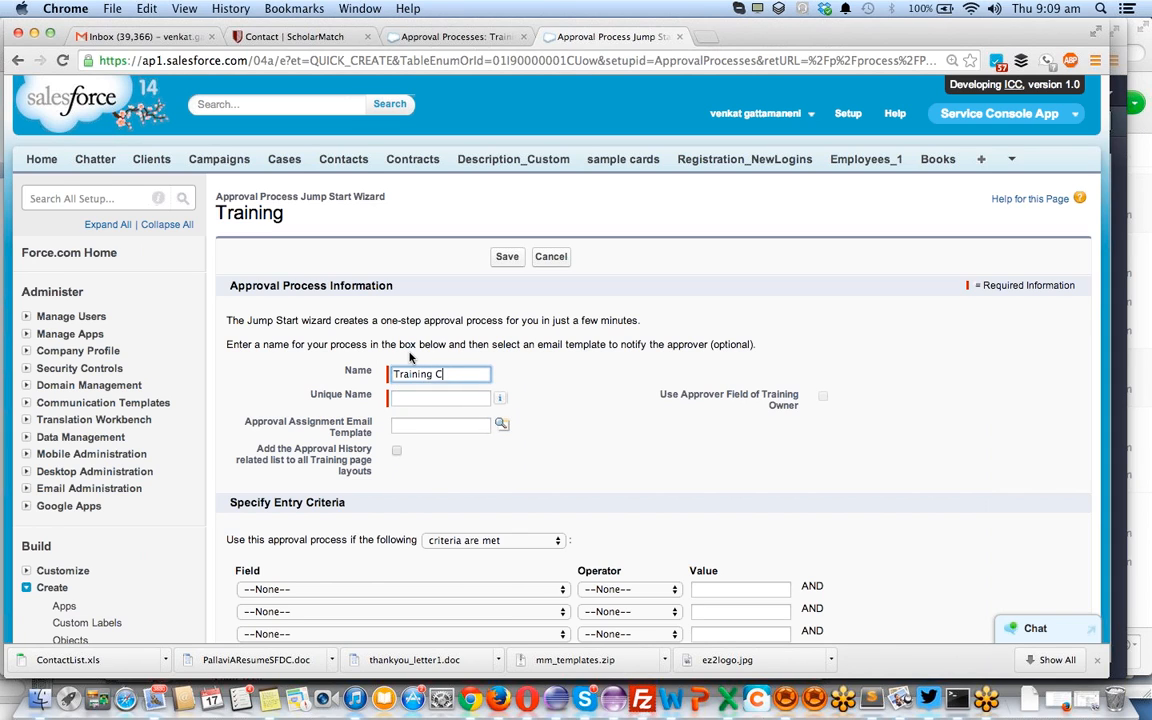
{"action": "key", "text": "BackSpace"}
{"action": "type", "text": "expense Approval"}
{"action": "key", "text": "Tab"}
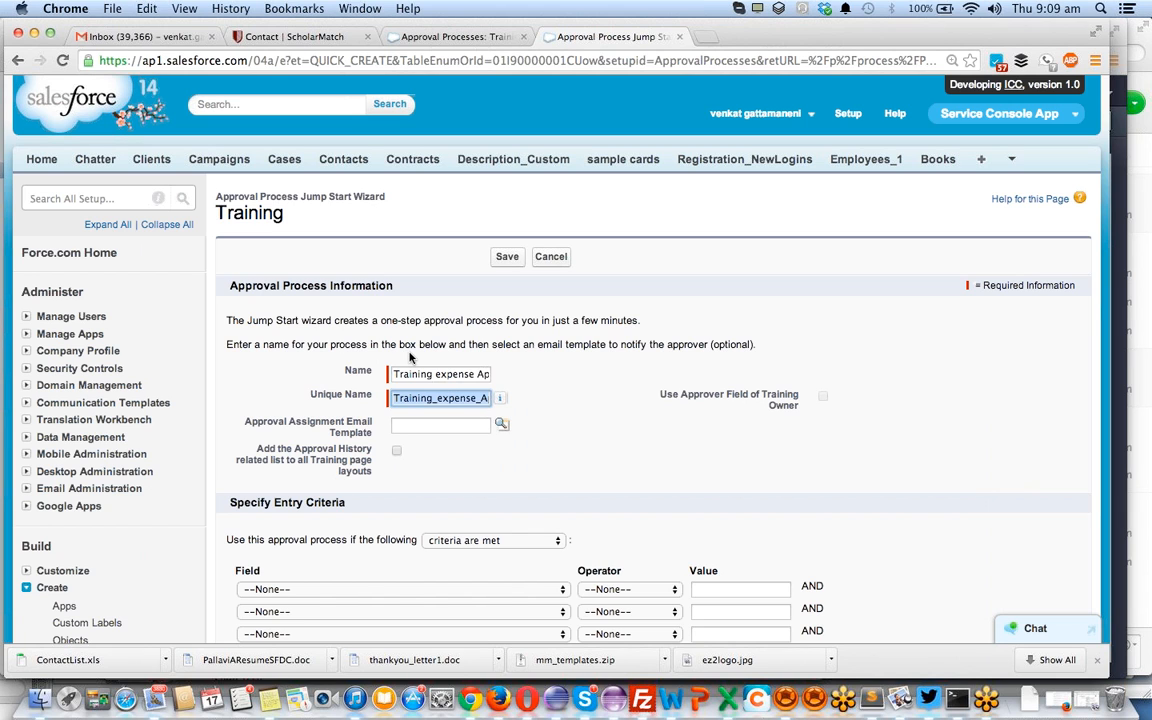
Examine the Unfiled Public Email Templates offered for the Approval Assignment Email Template, and leave the lookup without choosing one
{"action": "scroll", "coordinate": [409, 357], "scroll_direction": "down", "scroll_amount": 3}
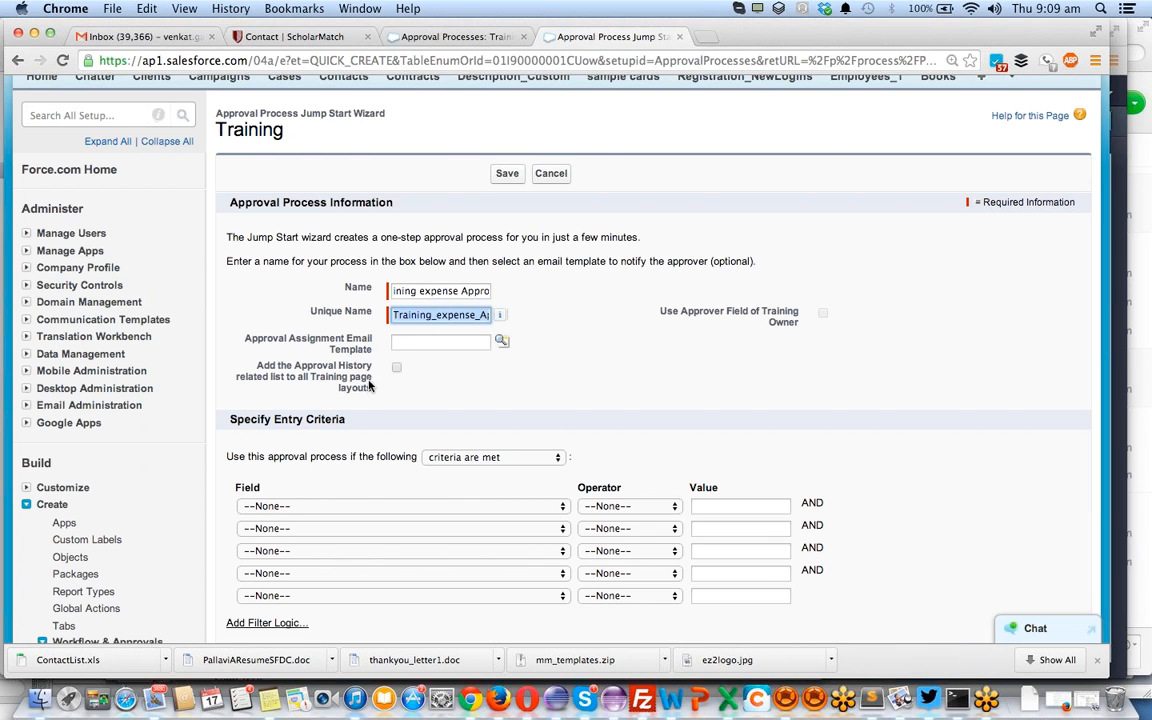
{"action": "left_click", "coordinate": [503, 343]}
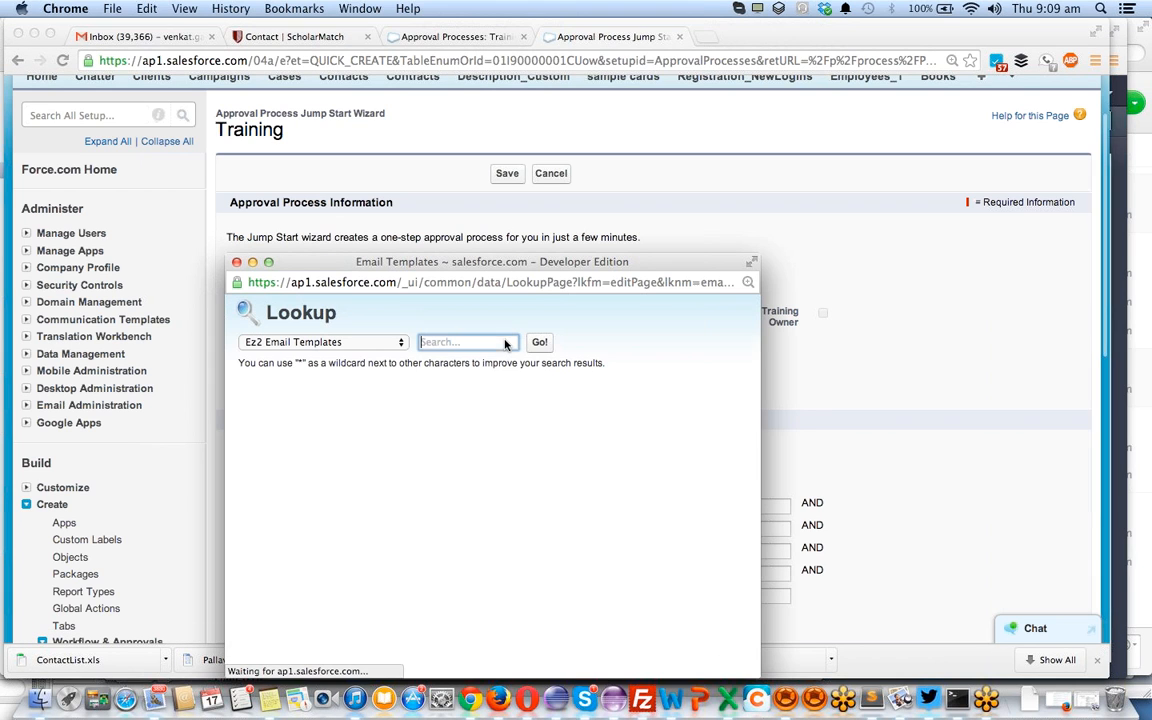
{"action": "left_click", "coordinate": [396, 342]}
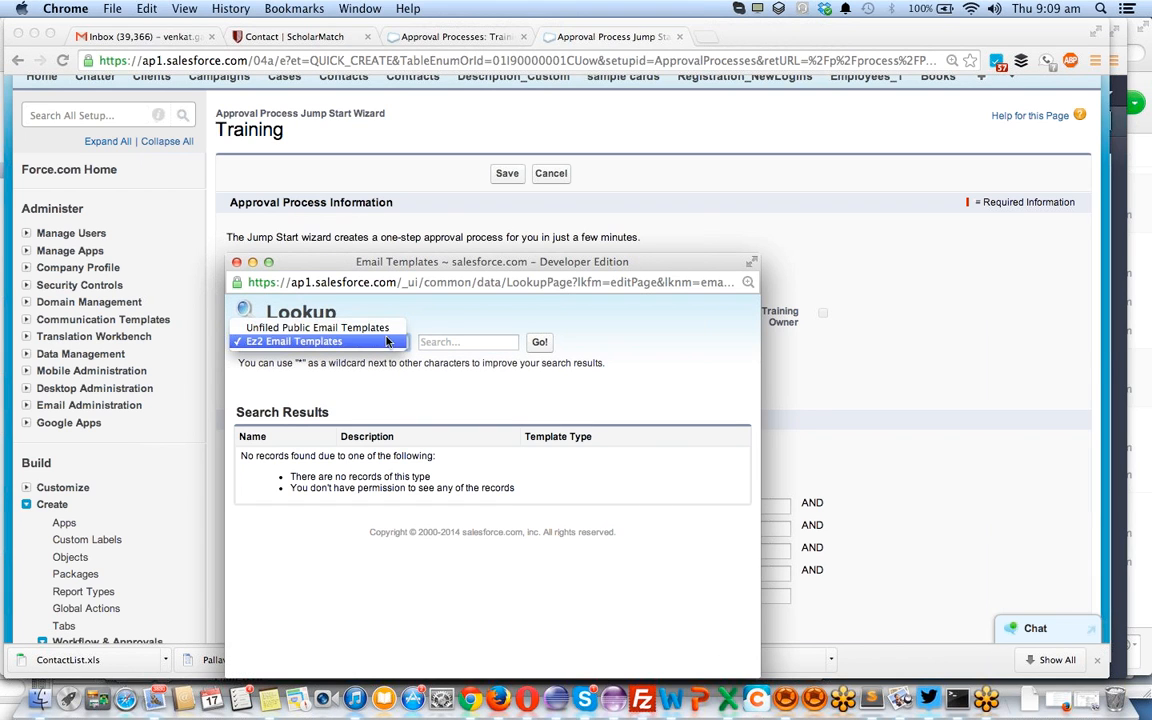
{"action": "left_click", "coordinate": [381, 329]}
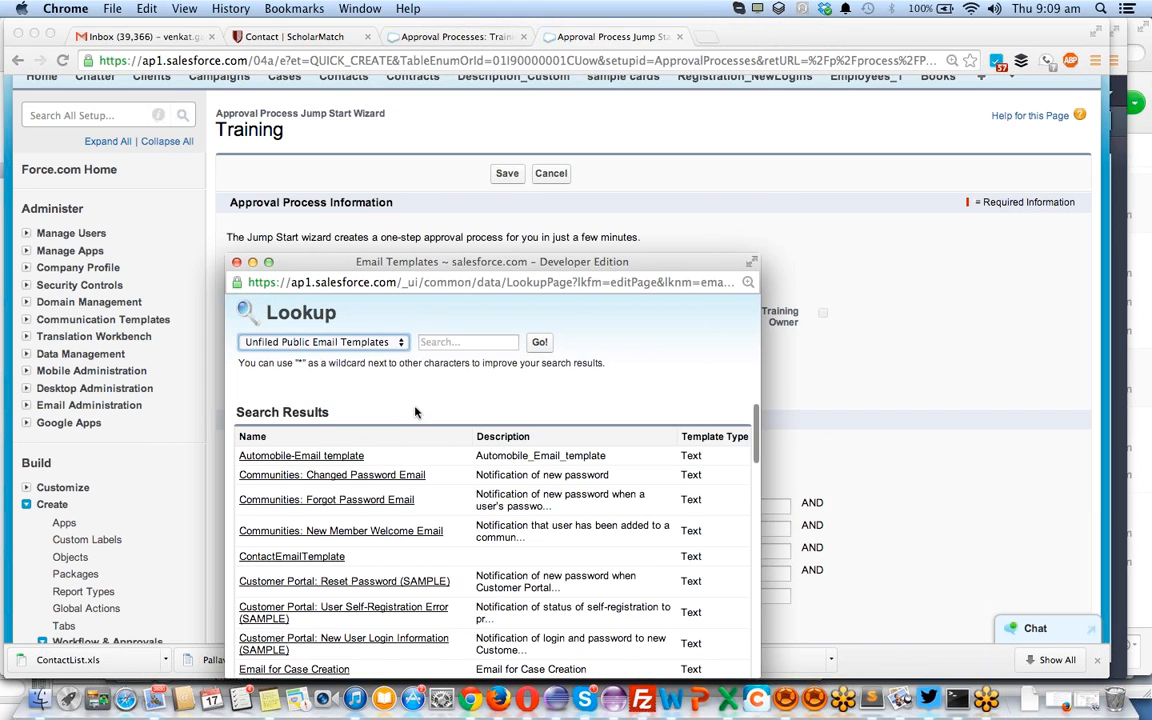
{"action": "scroll", "coordinate": [408, 460], "scroll_direction": "down", "scroll_amount": 2}
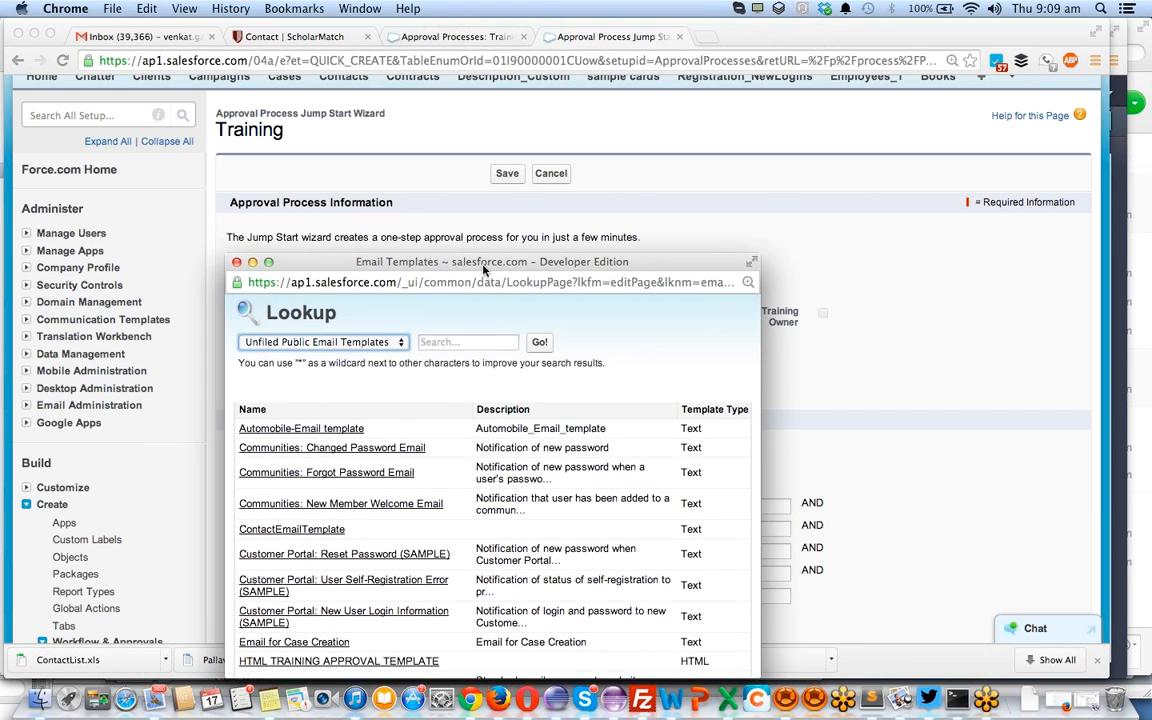
{"action": "left_click_drag", "start_coordinate": [482, 264], "coordinate": [681, 168]}
{"action": "scroll", "coordinate": [565, 420], "scroll_direction": "down", "scroll_amount": 5}
{"action": "scroll", "coordinate": [565, 420], "scroll_direction": "down", "scroll_amount": 3}
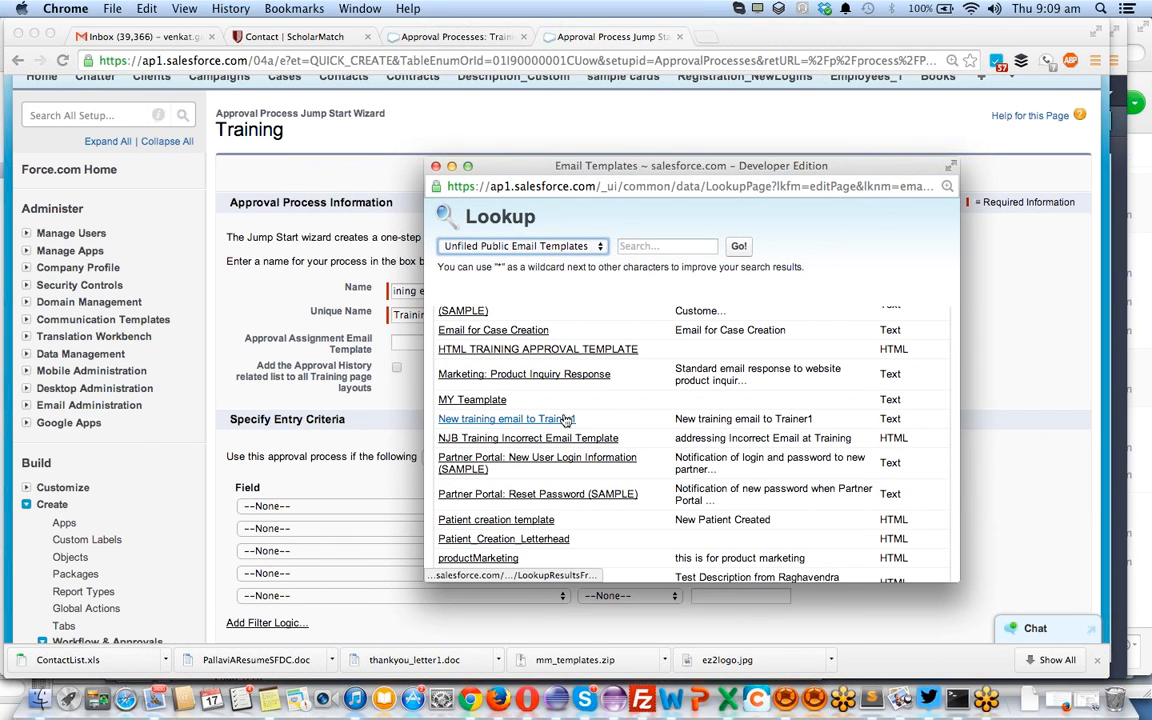
{"action": "scroll", "coordinate": [565, 420], "scroll_direction": "down", "scroll_amount": 6}
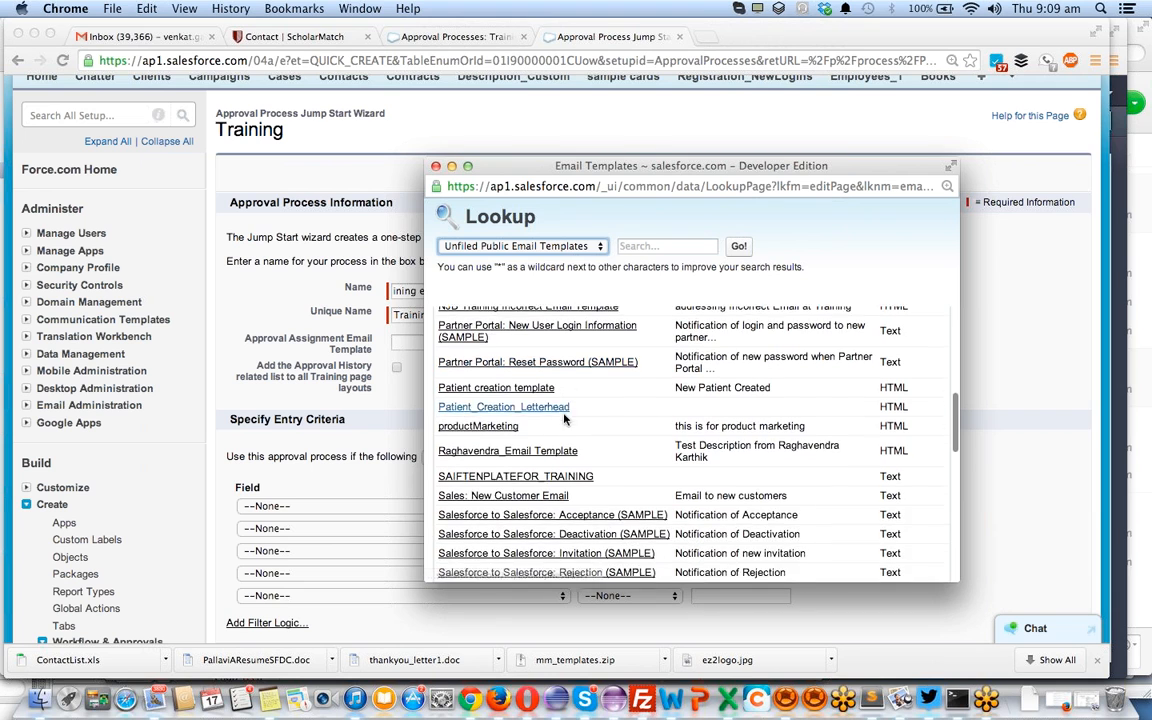
{"action": "scroll", "coordinate": [565, 420], "scroll_direction": "down", "scroll_amount": 1}
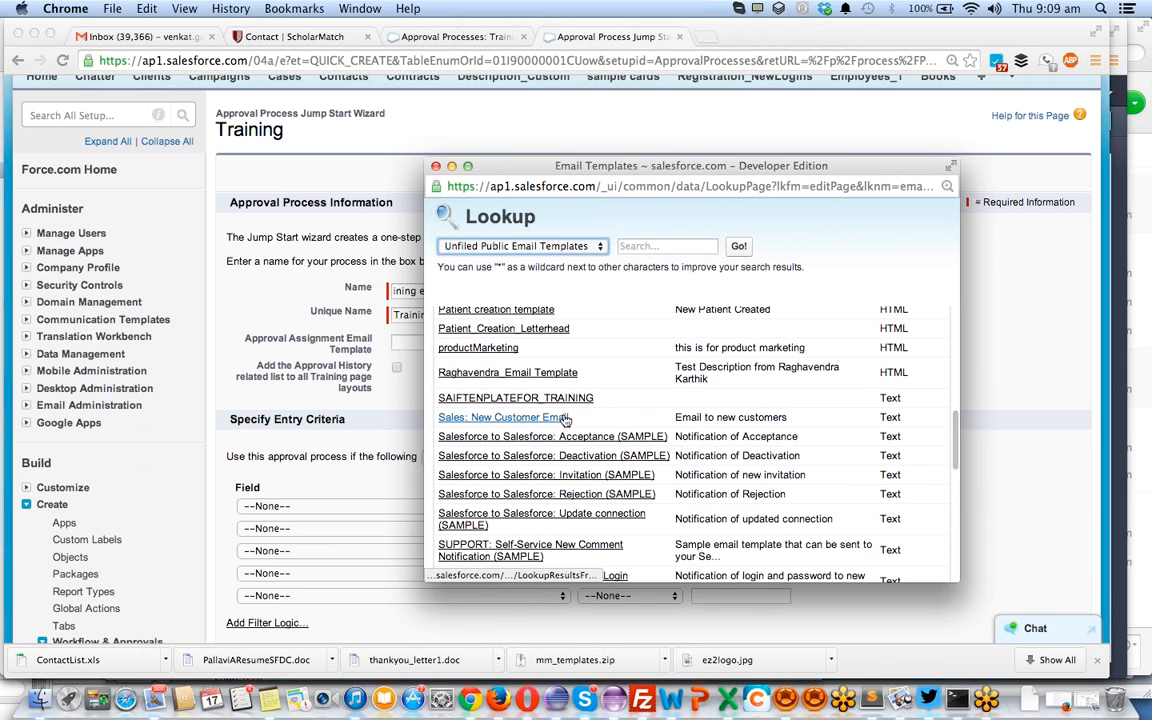
{"action": "scroll", "coordinate": [565, 420], "scroll_direction": "down", "scroll_amount": 1}
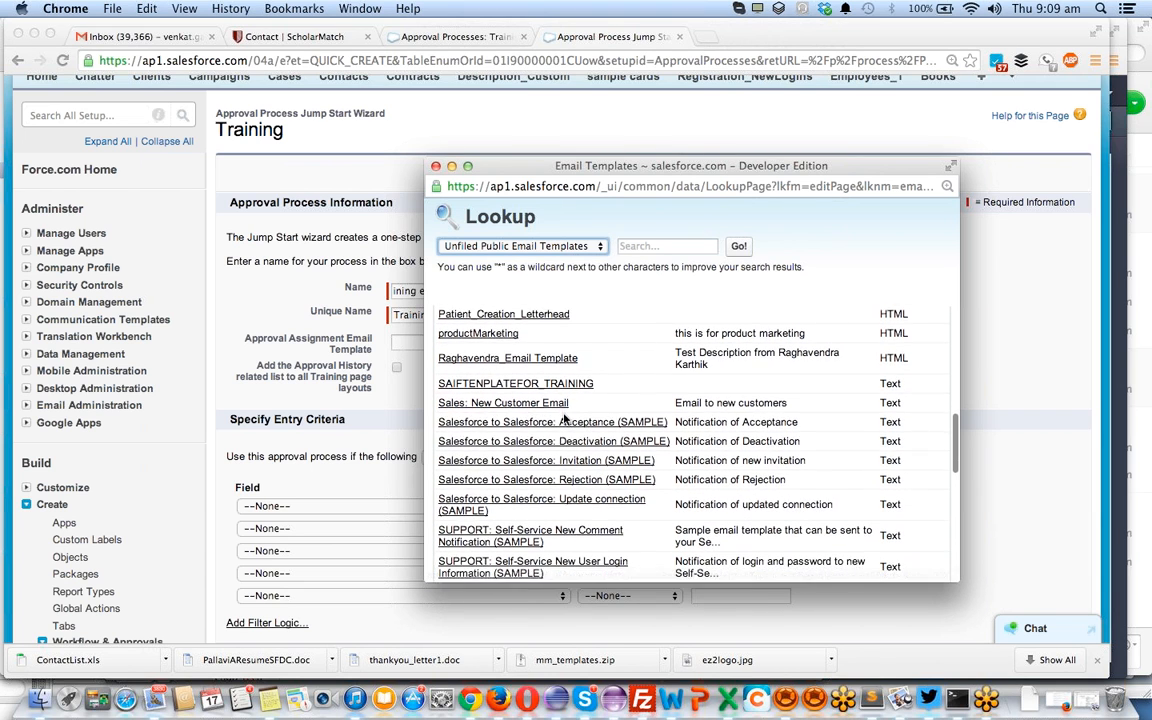
{"action": "scroll", "coordinate": [565, 420], "scroll_direction": "down", "scroll_amount": 13}
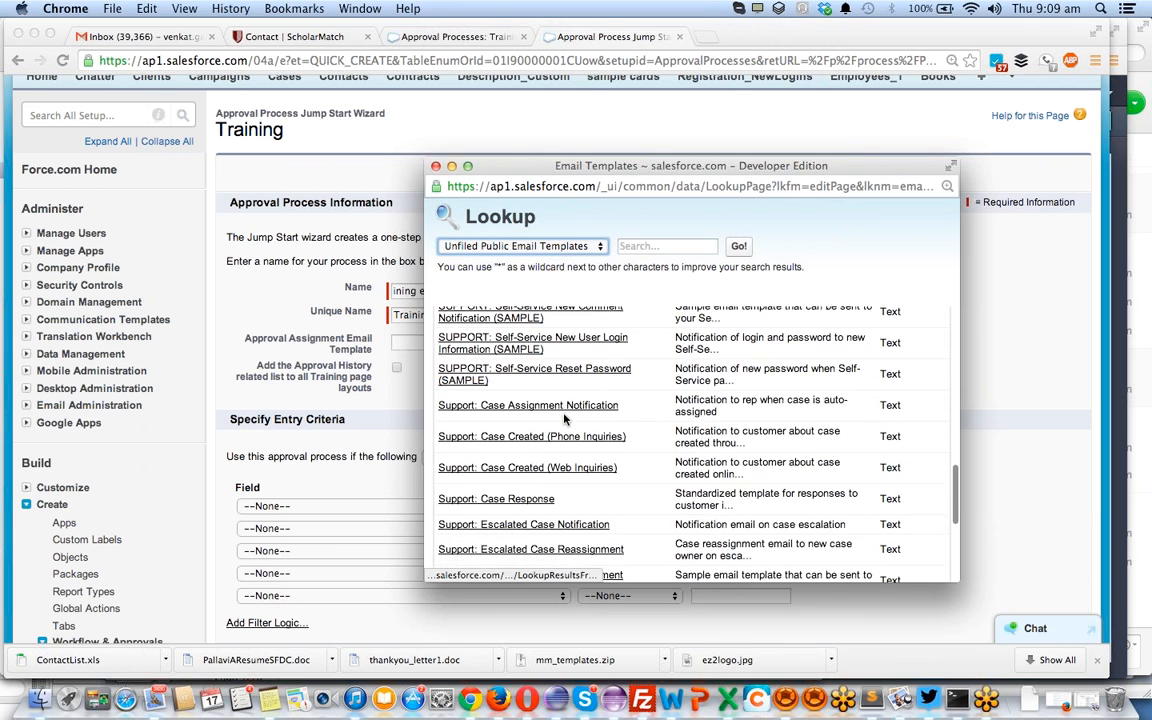
{"action": "scroll", "coordinate": [565, 420], "scroll_direction": "down", "scroll_amount": 5}
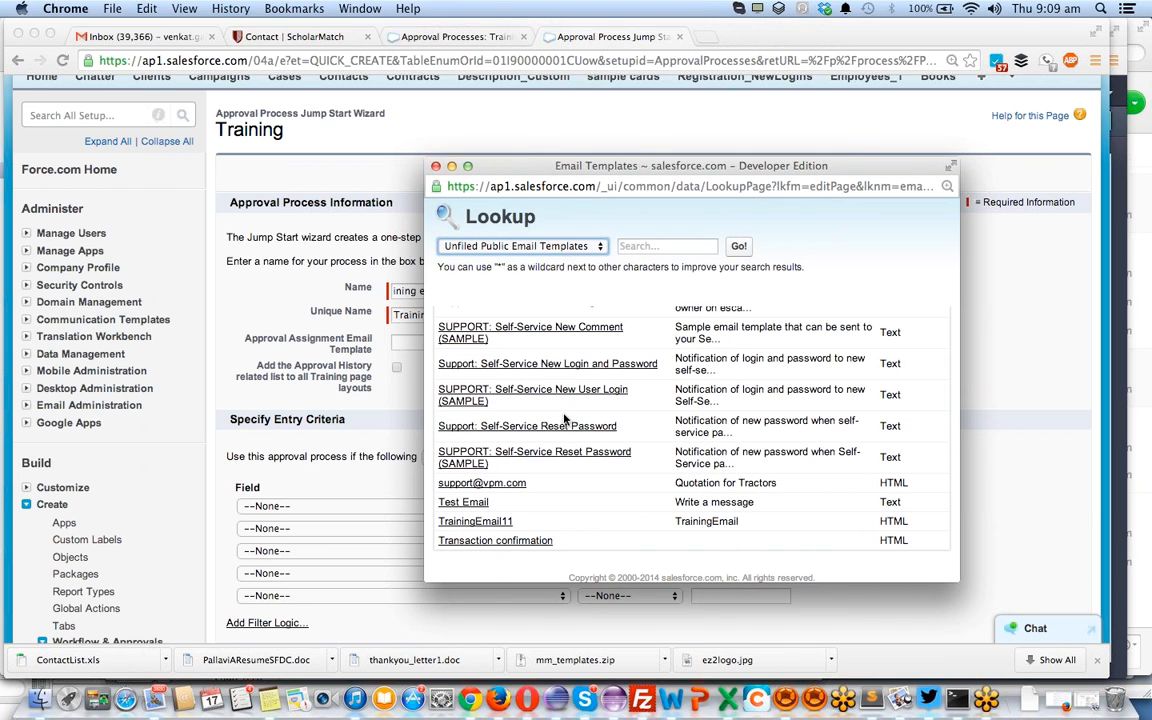
{"action": "scroll", "coordinate": [565, 420], "scroll_direction": "up", "scroll_amount": 9}
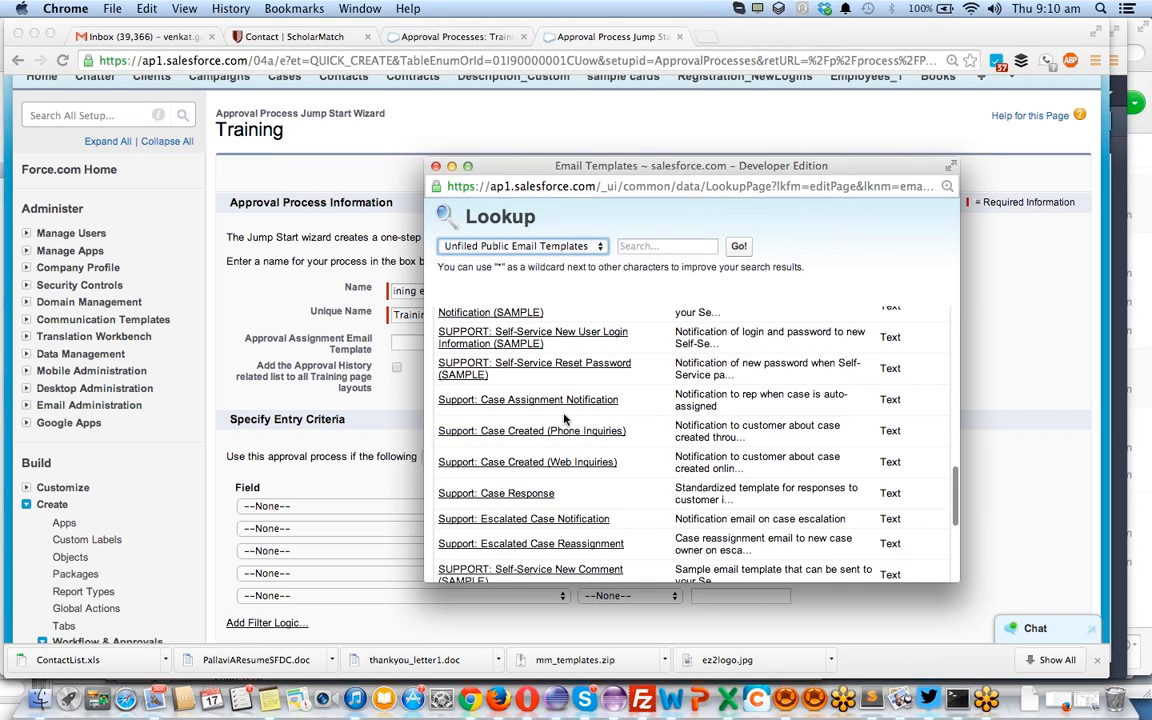
{"action": "scroll", "coordinate": [565, 420], "scroll_direction": "up", "scroll_amount": 4}
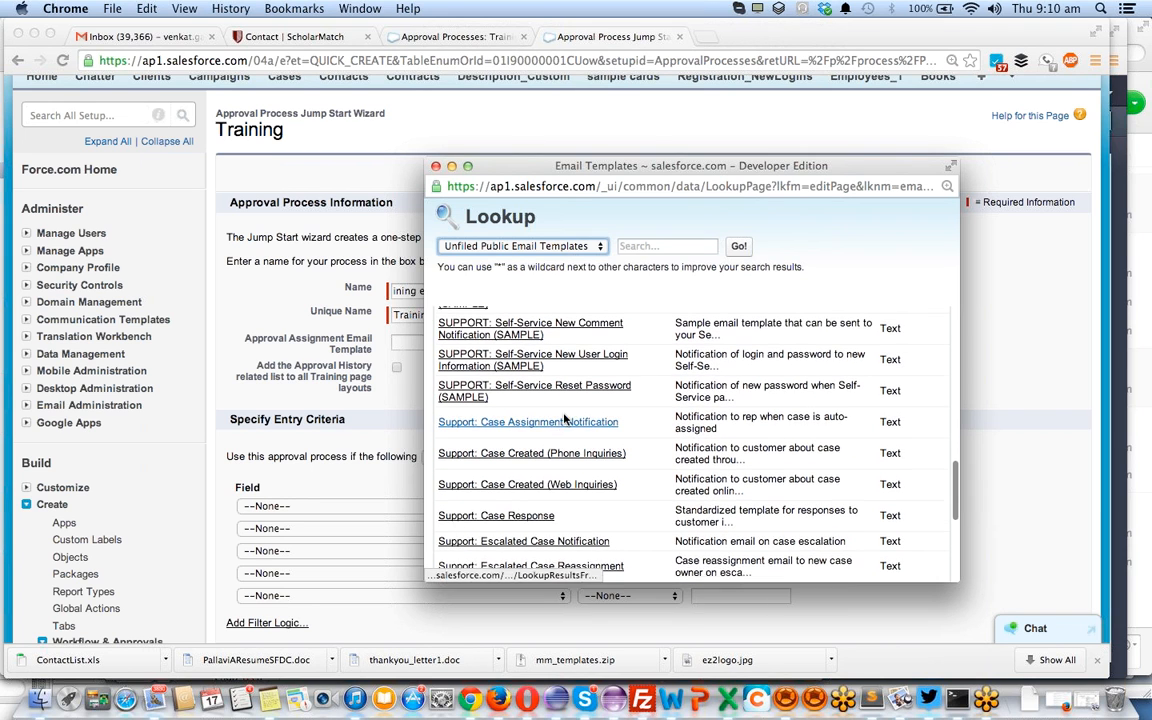
{"action": "scroll", "coordinate": [565, 420], "scroll_direction": "up", "scroll_amount": 2}
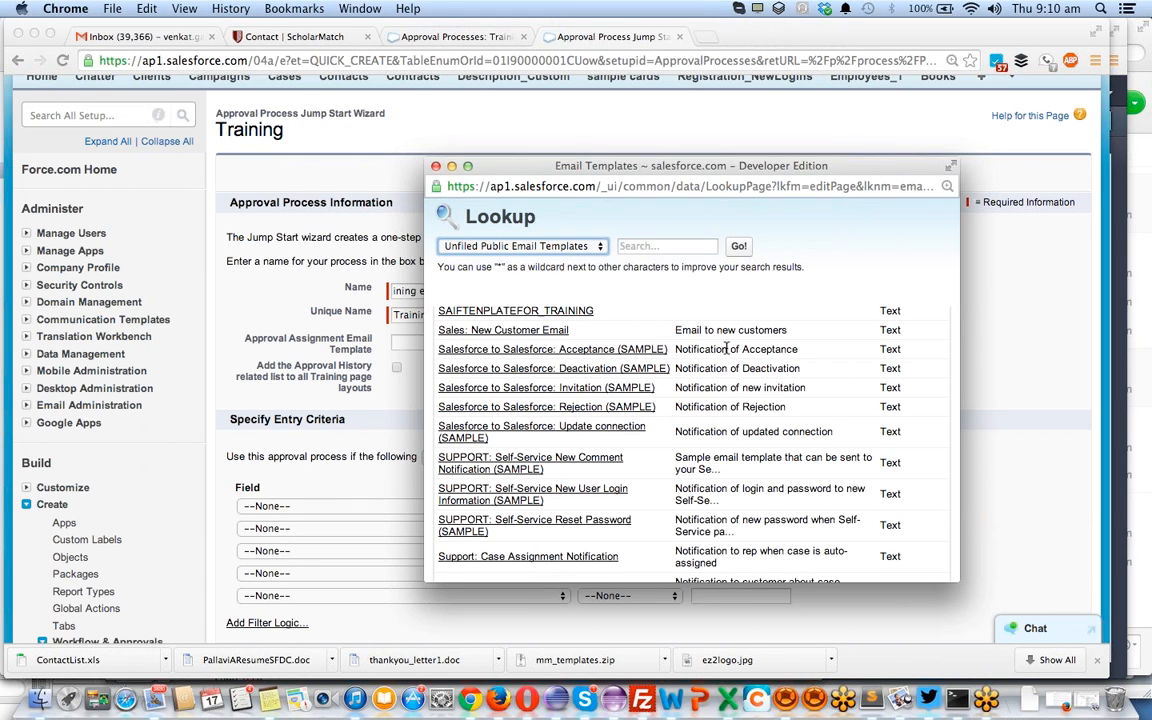
{"action": "scroll", "coordinate": [724, 349], "scroll_direction": "up", "scroll_amount": 3}
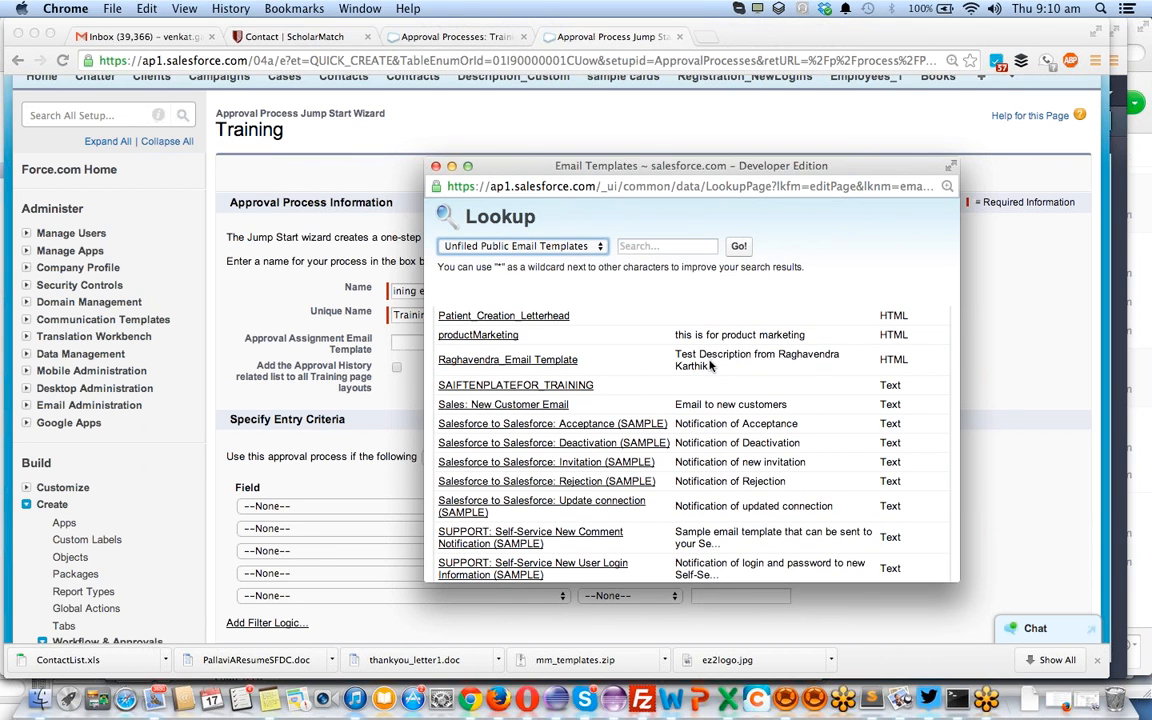
{"action": "left_click", "coordinate": [397, 153]}
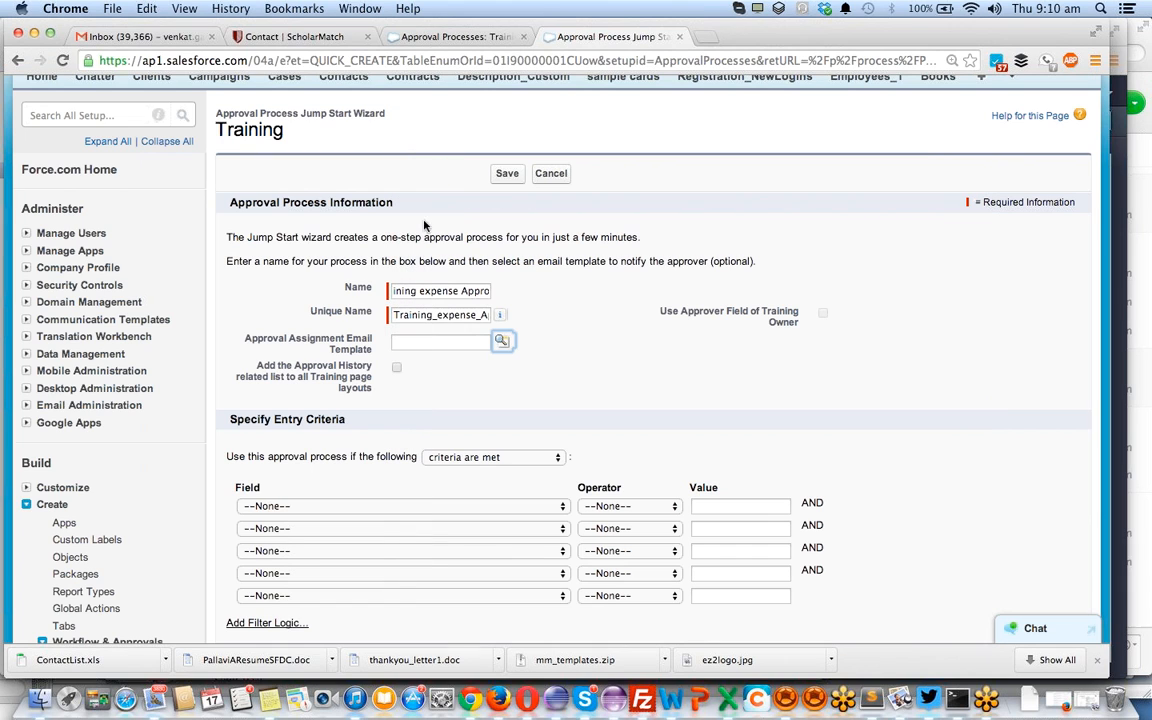
Enable adding the Approval History related list to all Training page layouts
{"action": "left_click", "coordinate": [396, 369]}
{"action": "scroll", "coordinate": [550, 394], "scroll_direction": "down", "scroll_amount": 2}
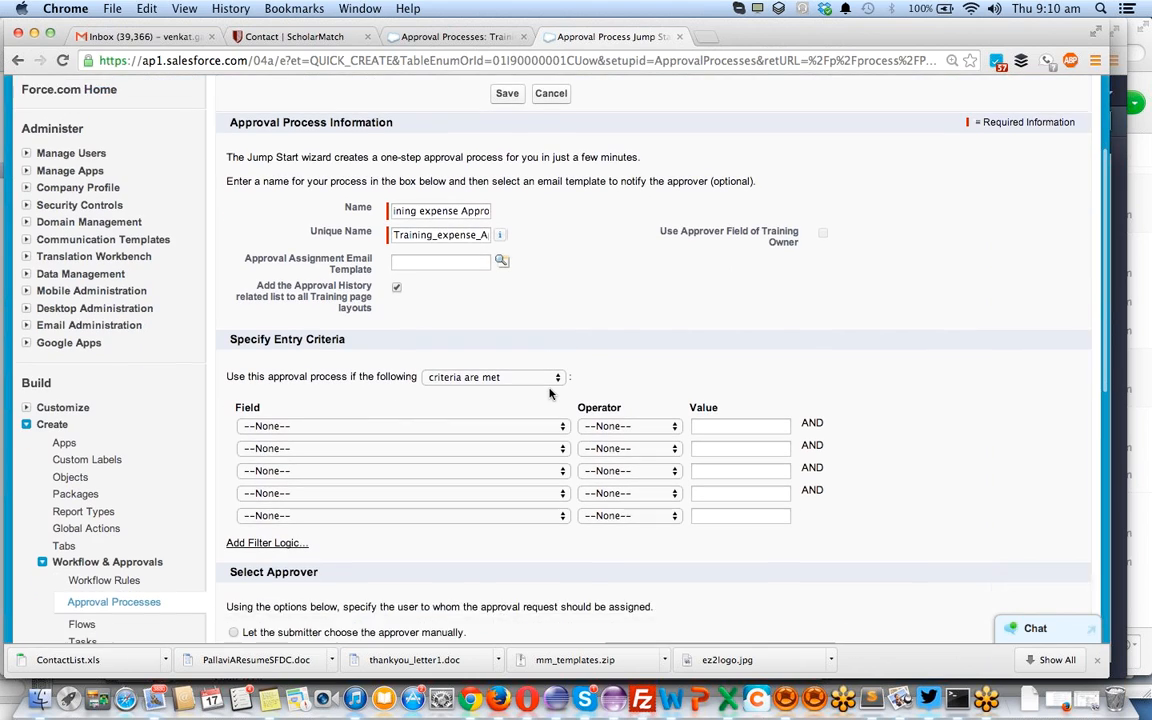
{"action": "scroll", "coordinate": [550, 394], "scroll_direction": "down", "scroll_amount": 1}
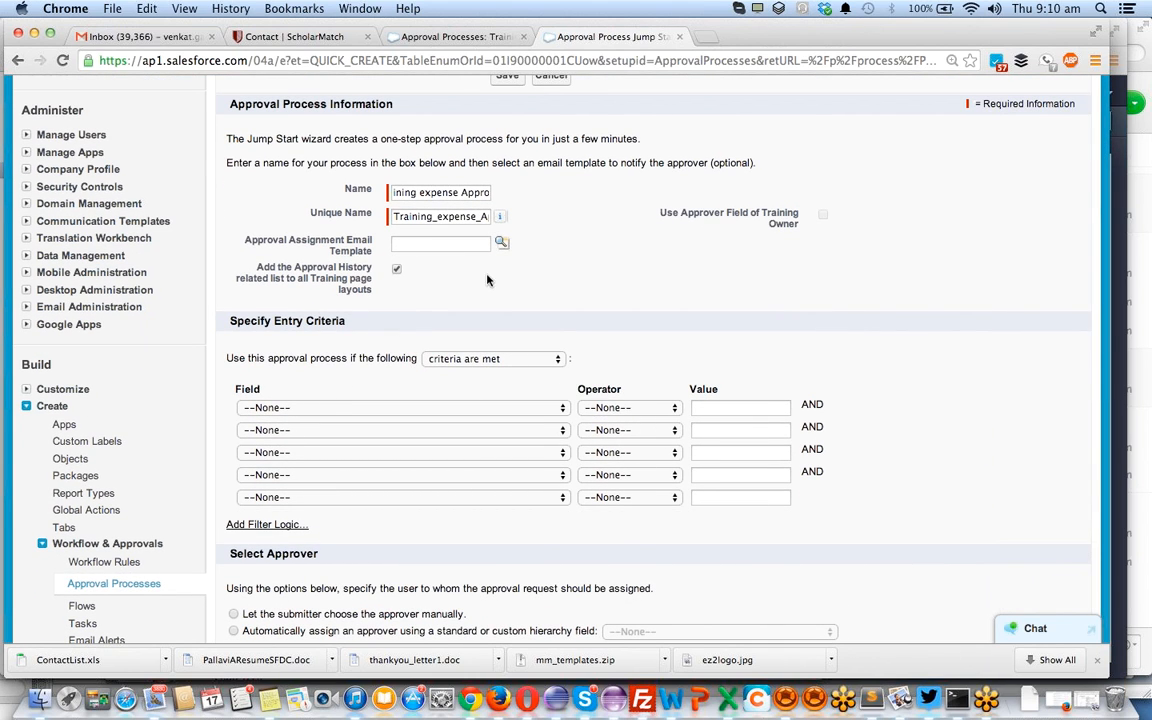
Keep the entry rule as "criteria are met" and add the criterion Training: Cost greater than 1000
{"action": "left_click", "coordinate": [453, 359]}
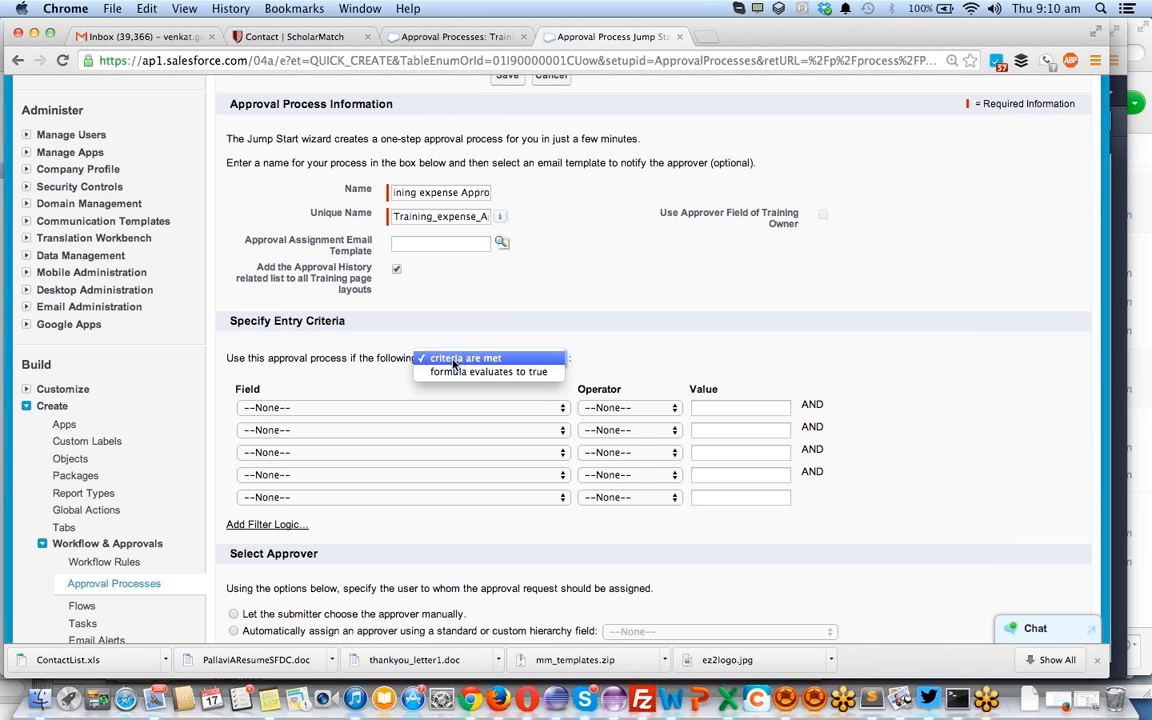
{"action": "left_click", "coordinate": [453, 359]}
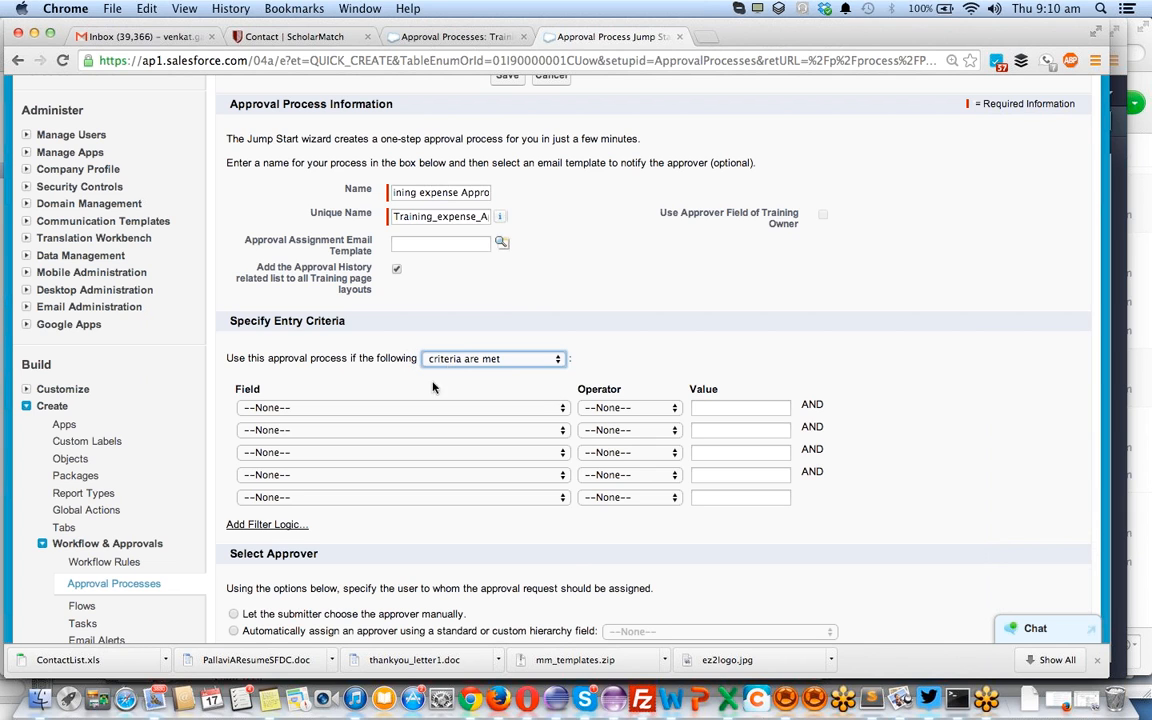
{"action": "left_click", "coordinate": [383, 408]}
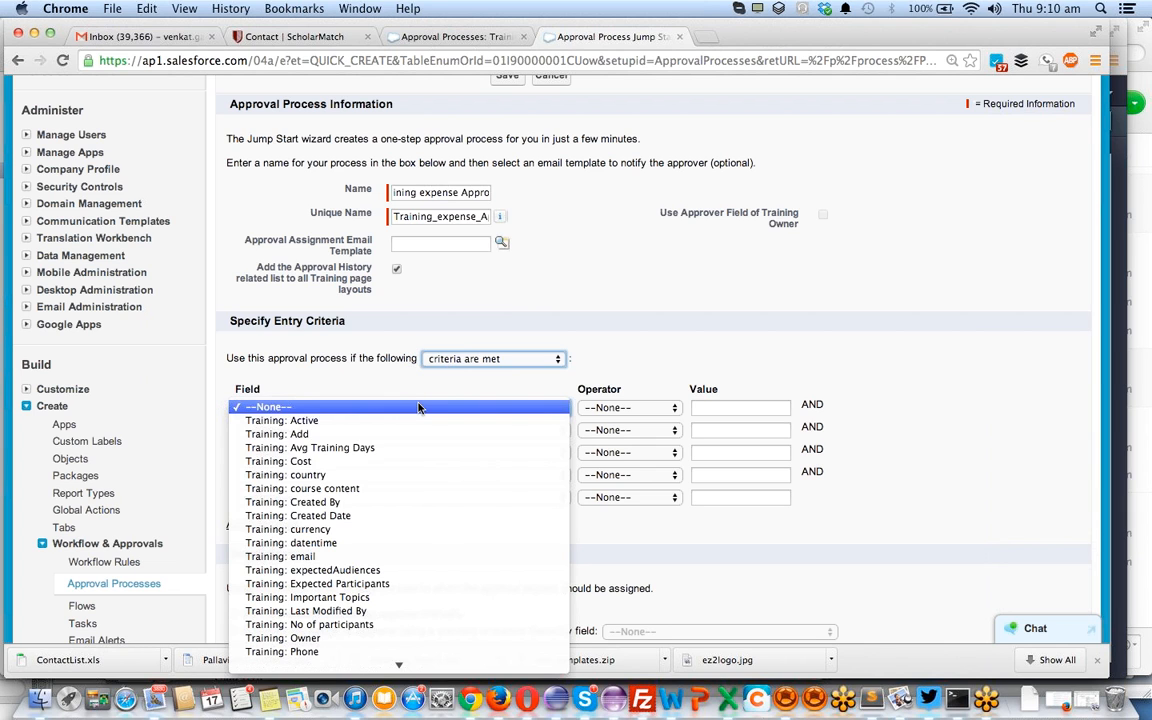
{"action": "left_click", "coordinate": [416, 460]}
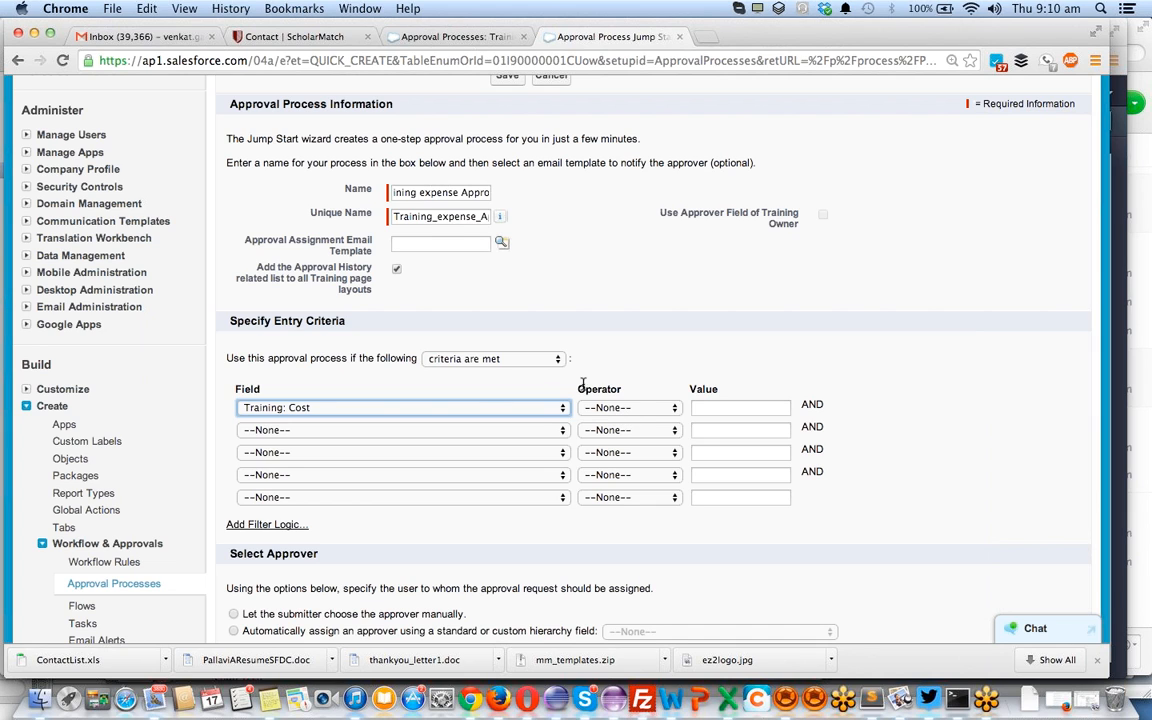
{"action": "left_click", "coordinate": [604, 409]}
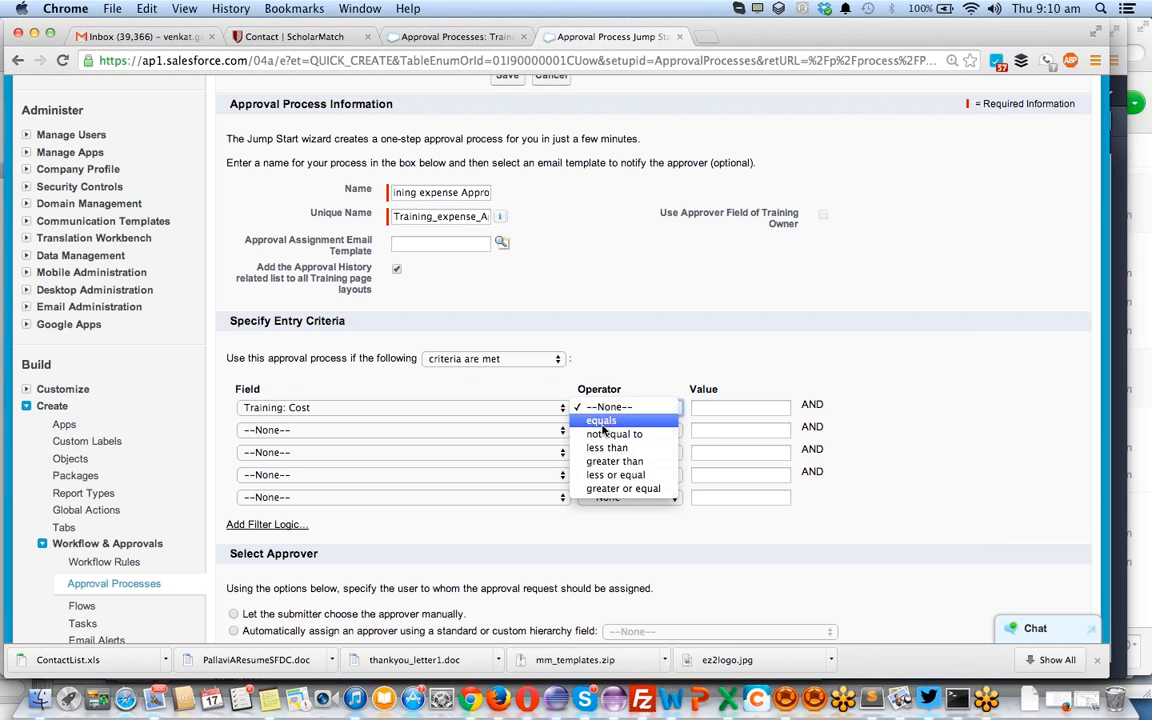
{"action": "left_click", "coordinate": [605, 462]}
{"action": "left_click", "coordinate": [722, 408]}
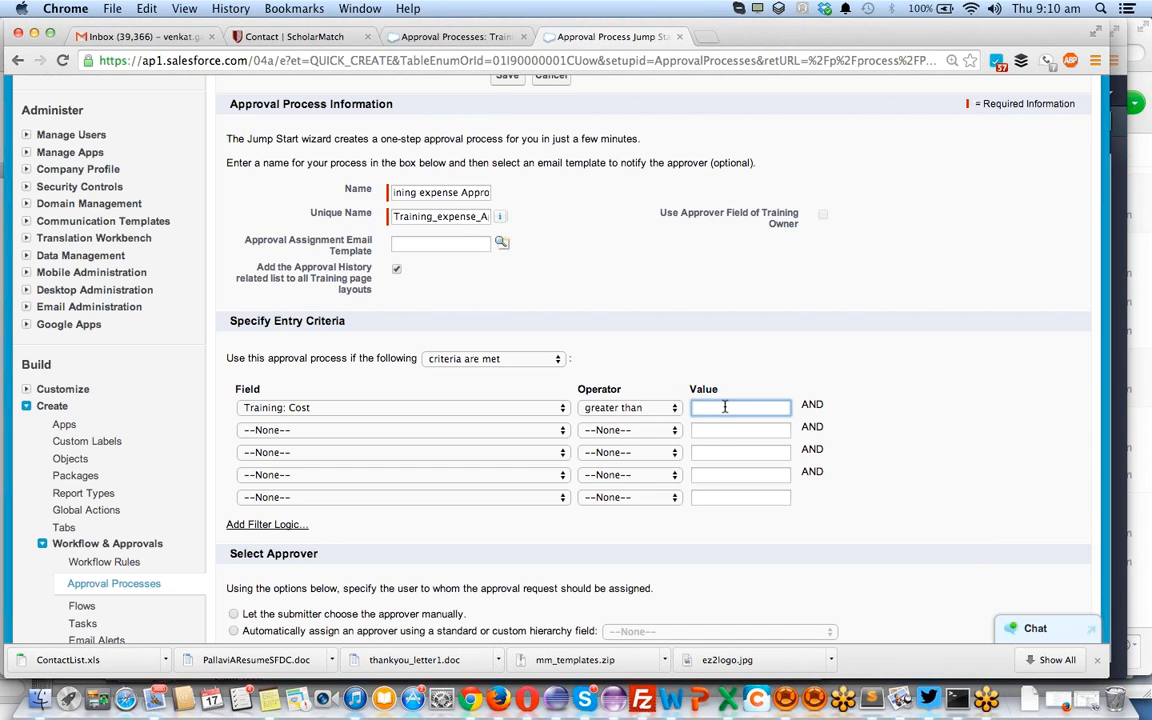
{"action": "type", "text": "1000"}
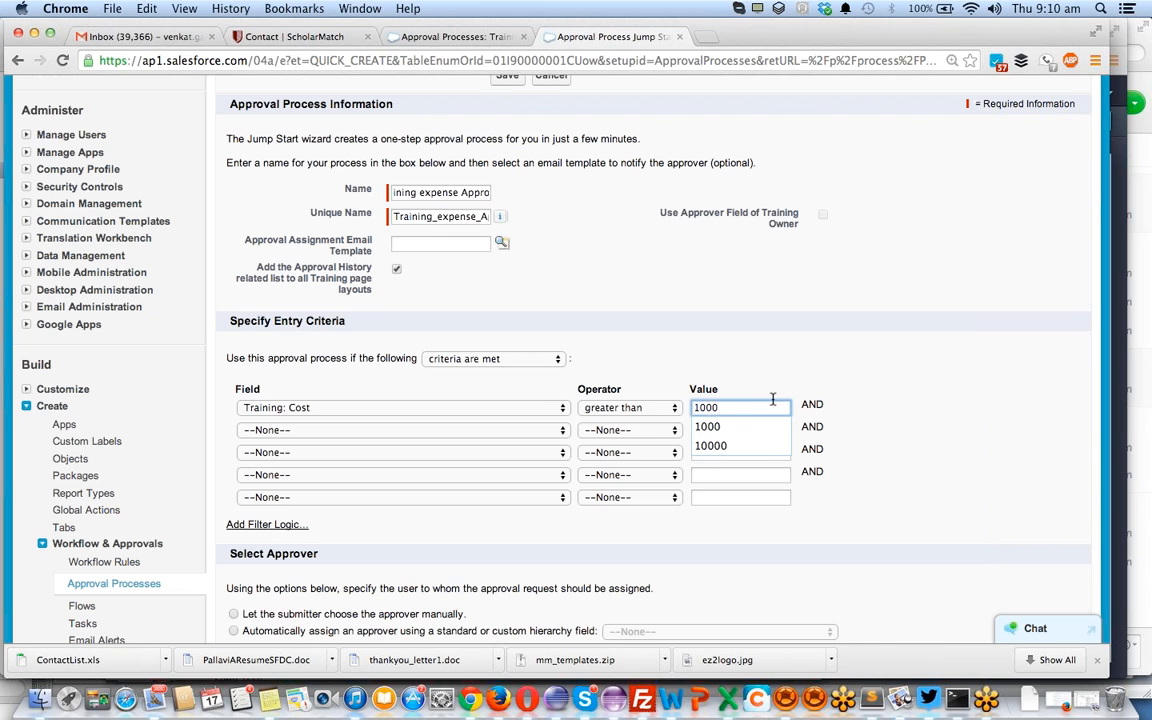
{"action": "left_click", "coordinate": [722, 336]}
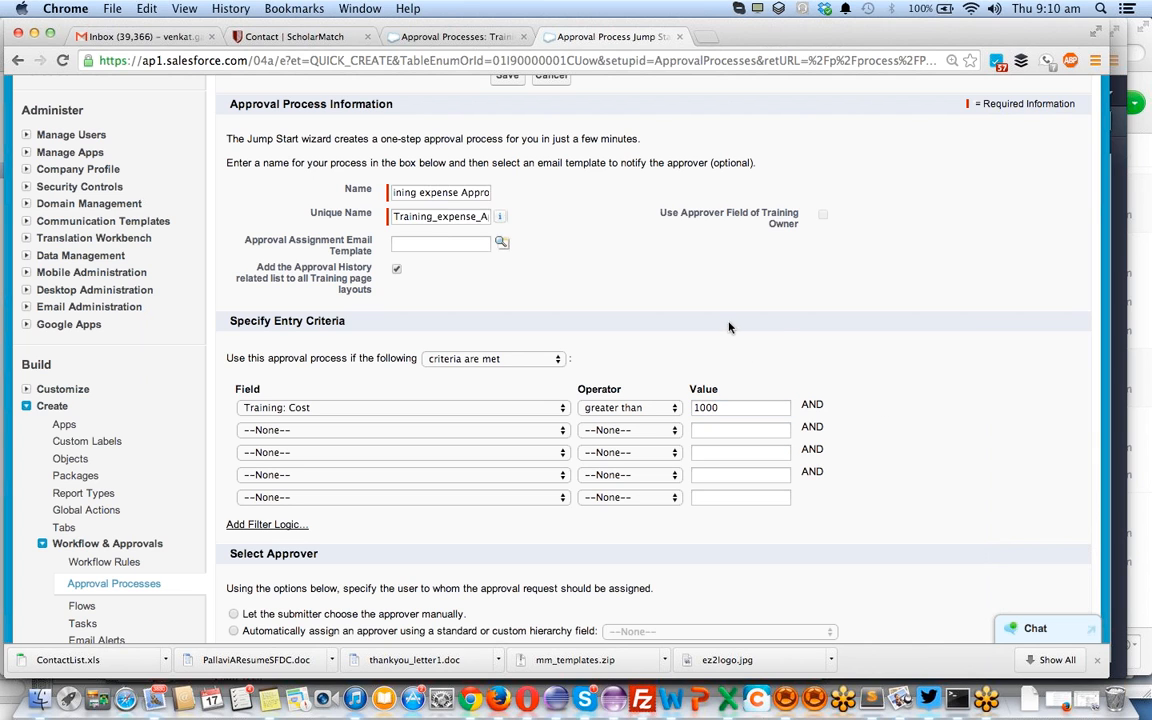
Set the approver selection to "Automatically assign to approver(s)"
{"action": "scroll", "coordinate": [778, 330], "scroll_direction": "down", "scroll_amount": 3}
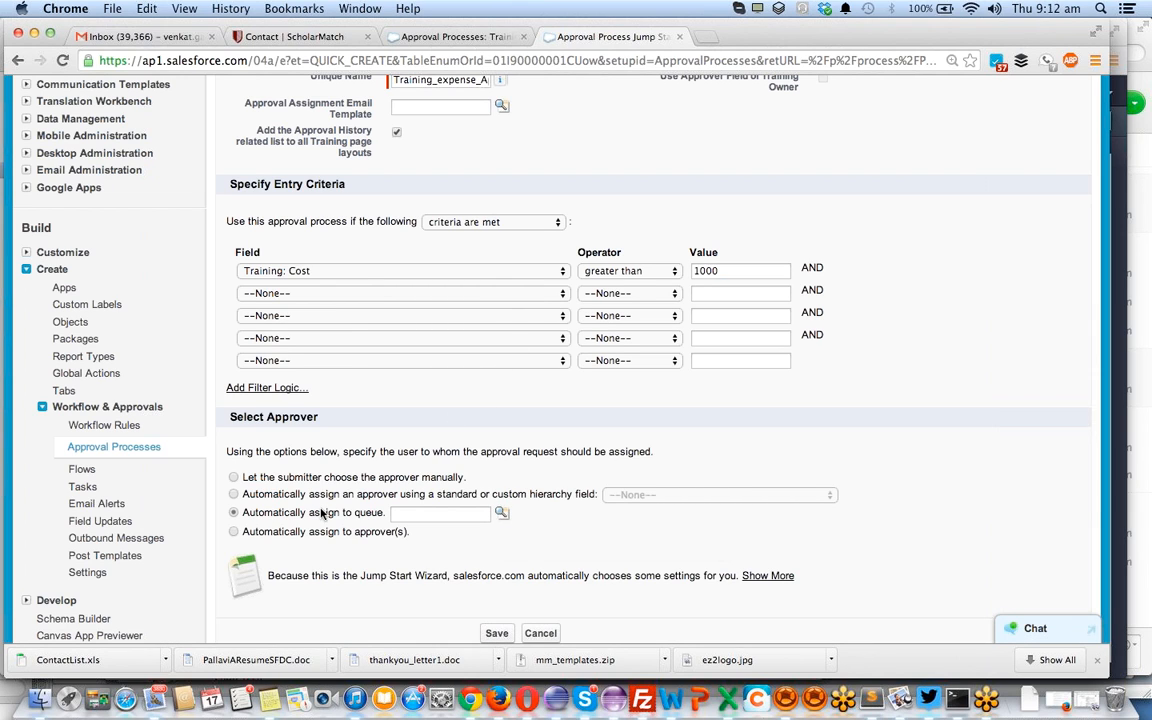
{"action": "left_click", "coordinate": [234, 532]}
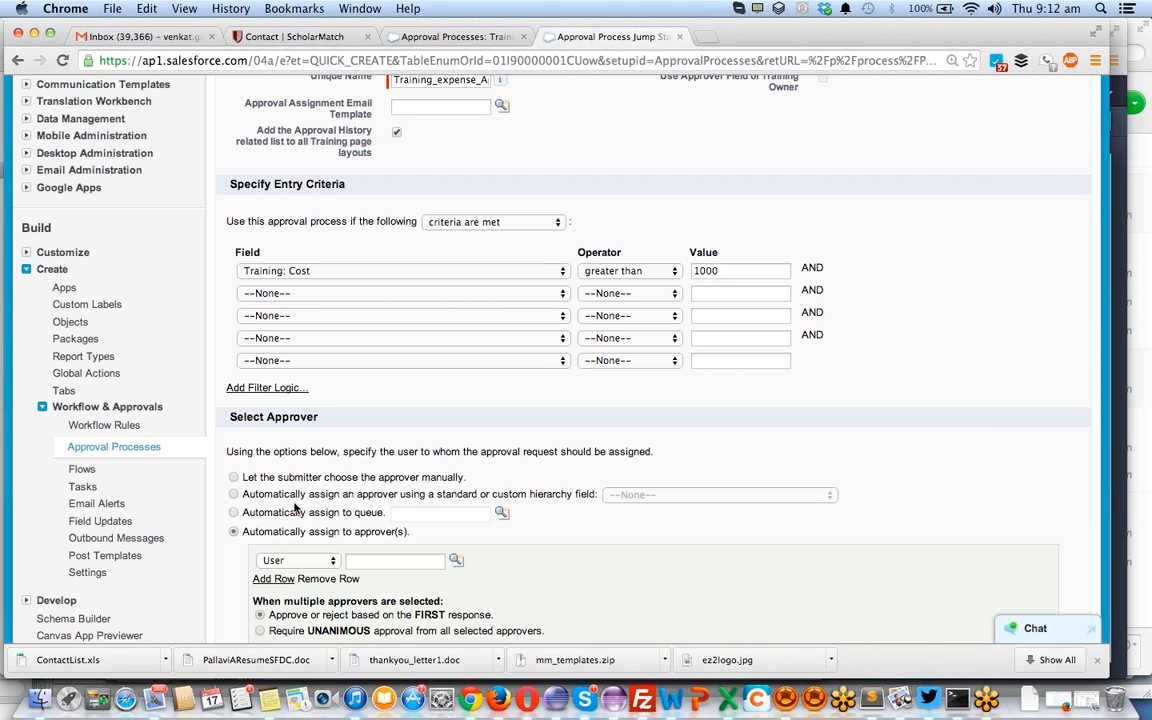
{"action": "scroll", "coordinate": [314, 496], "scroll_direction": "down", "scroll_amount": 2}
{"action": "scroll", "coordinate": [314, 496], "scroll_direction": "down", "scroll_amount": 1}
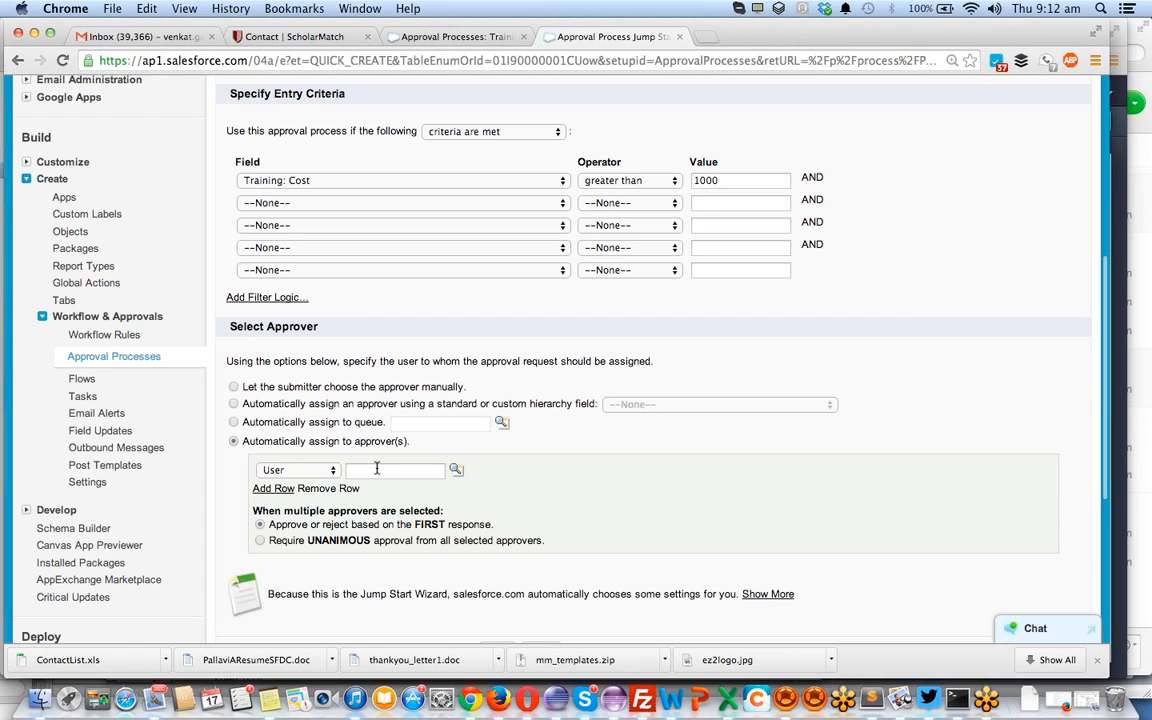
{"action": "left_click", "coordinate": [456, 470]}
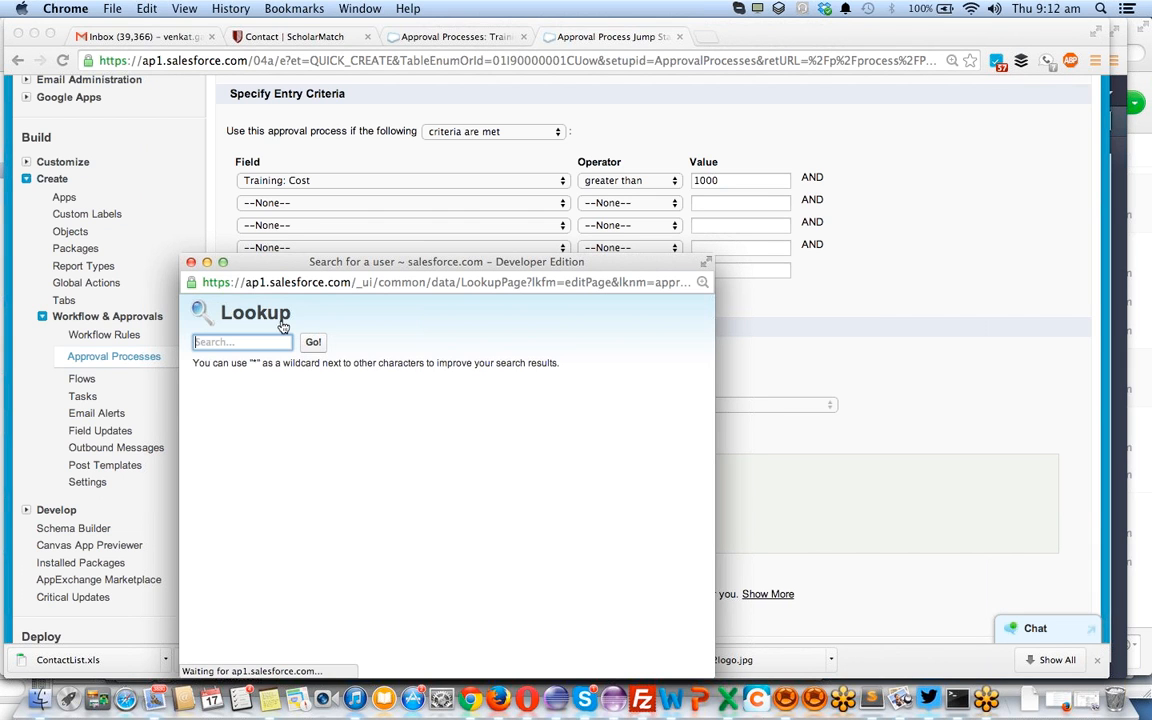
{"action": "scroll", "coordinate": [273, 540], "scroll_direction": "down", "scroll_amount": 8}
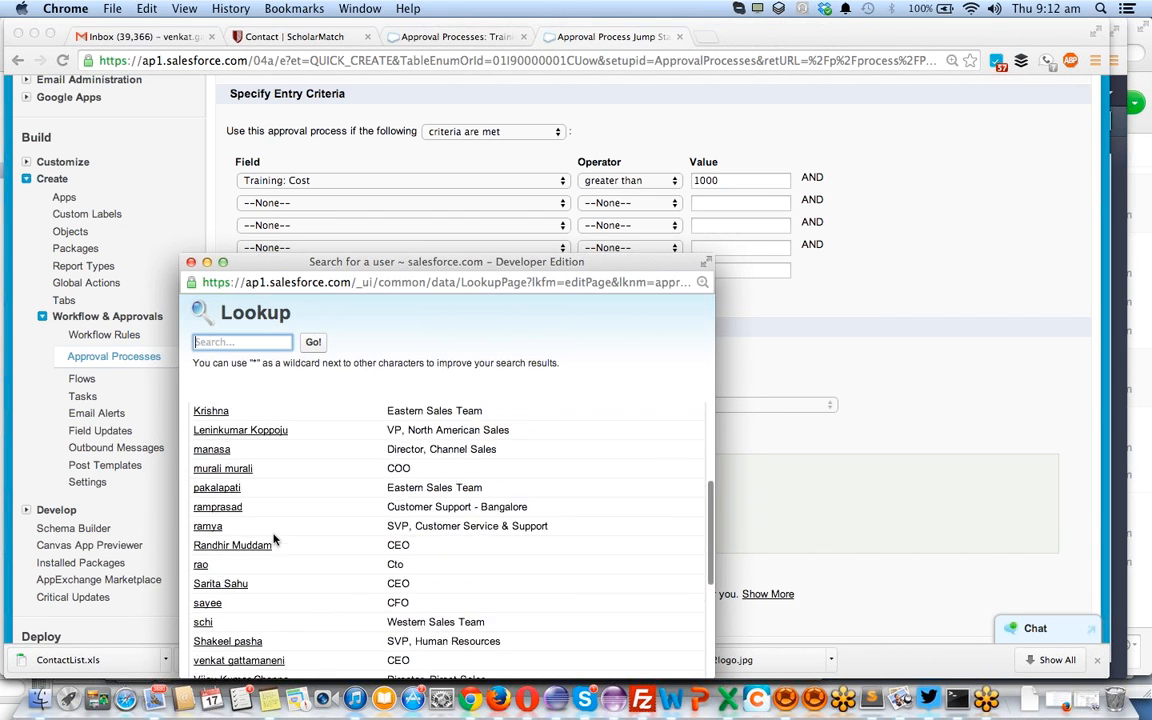
{"action": "scroll", "coordinate": [273, 540], "scroll_direction": "down", "scroll_amount": 2}
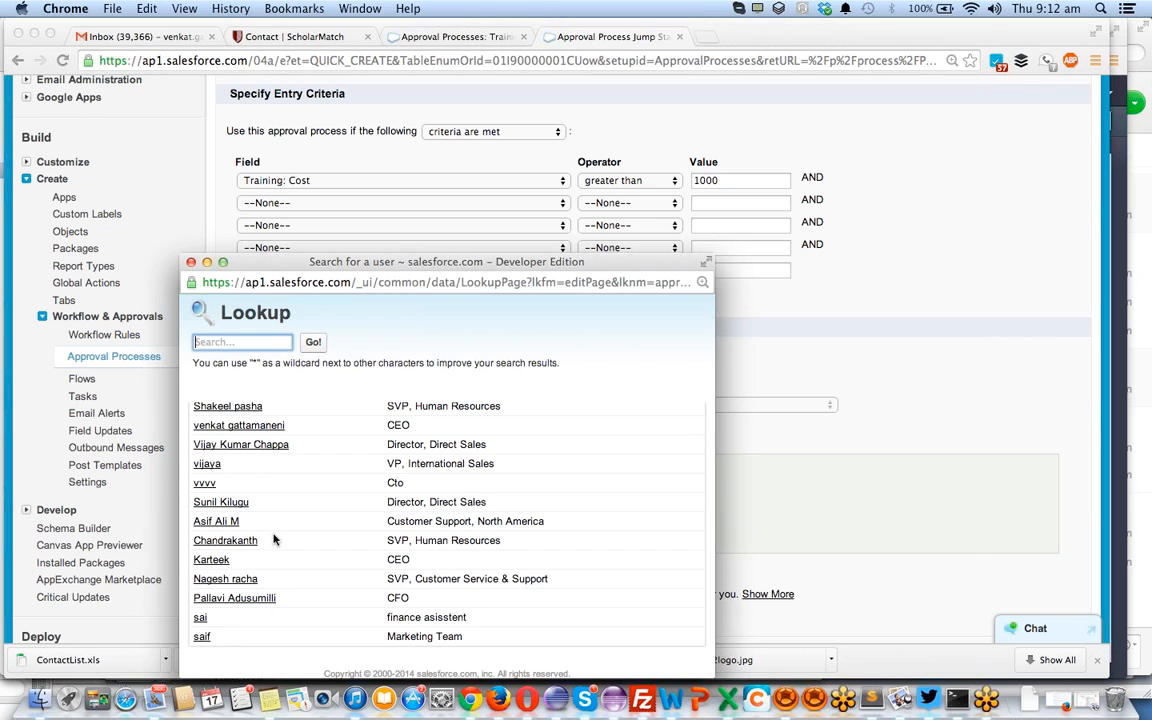
{"action": "scroll", "coordinate": [273, 540], "scroll_direction": "up", "scroll_amount": 3}
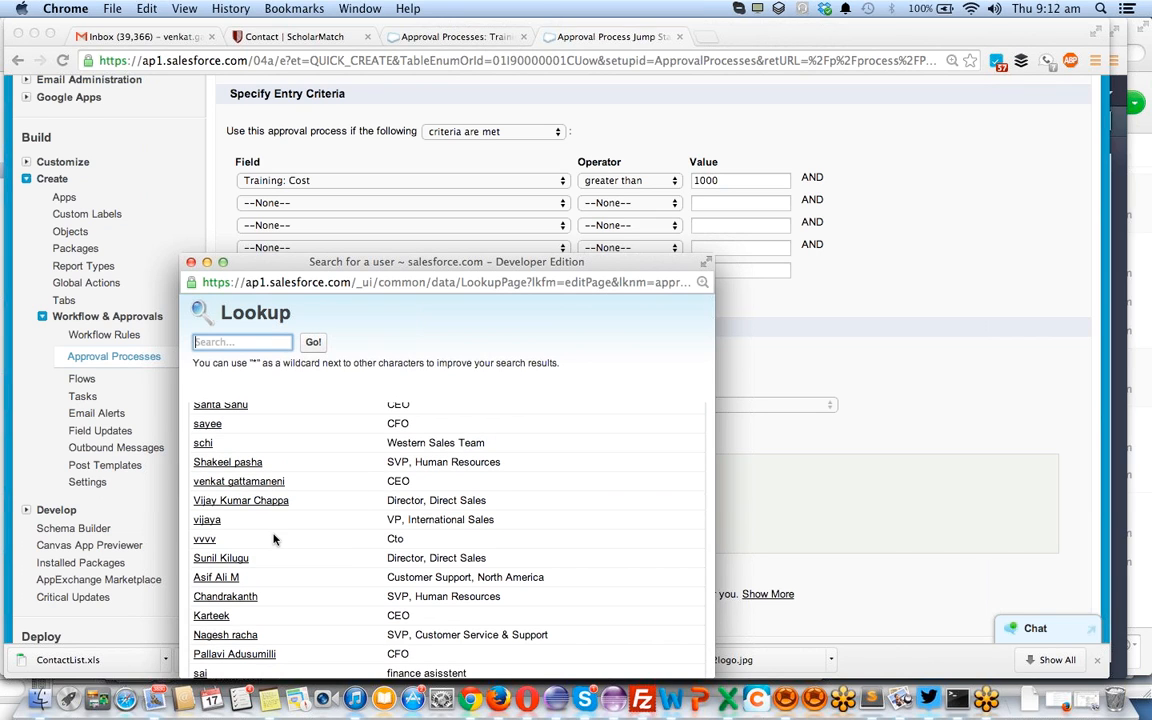
{"action": "scroll", "coordinate": [273, 540], "scroll_direction": "down", "scroll_amount": 3}
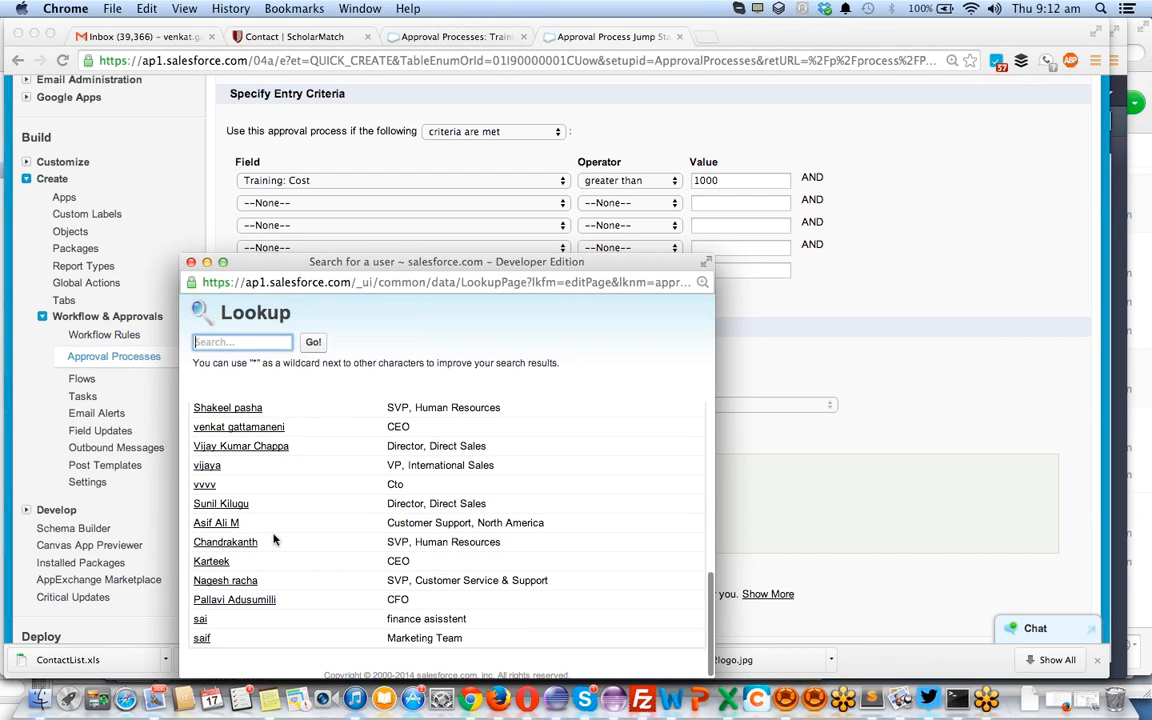
{"action": "scroll", "coordinate": [273, 540], "scroll_direction": "up", "scroll_amount": 4}
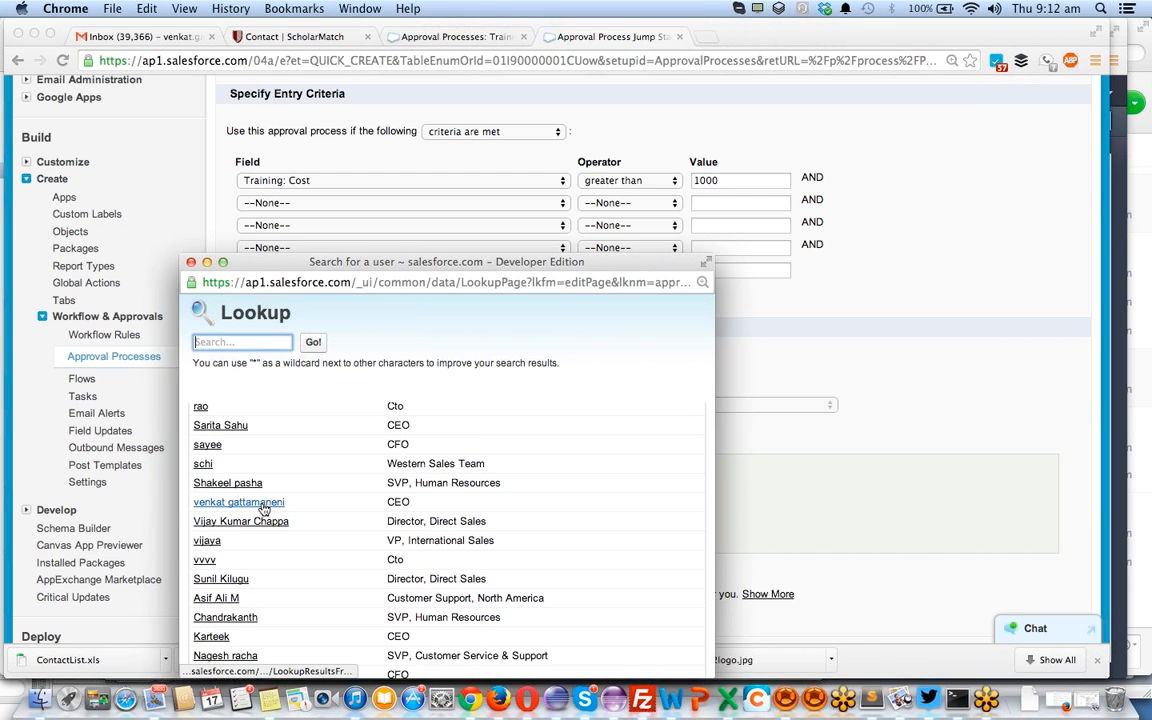
{"action": "left_click", "coordinate": [191, 264]}
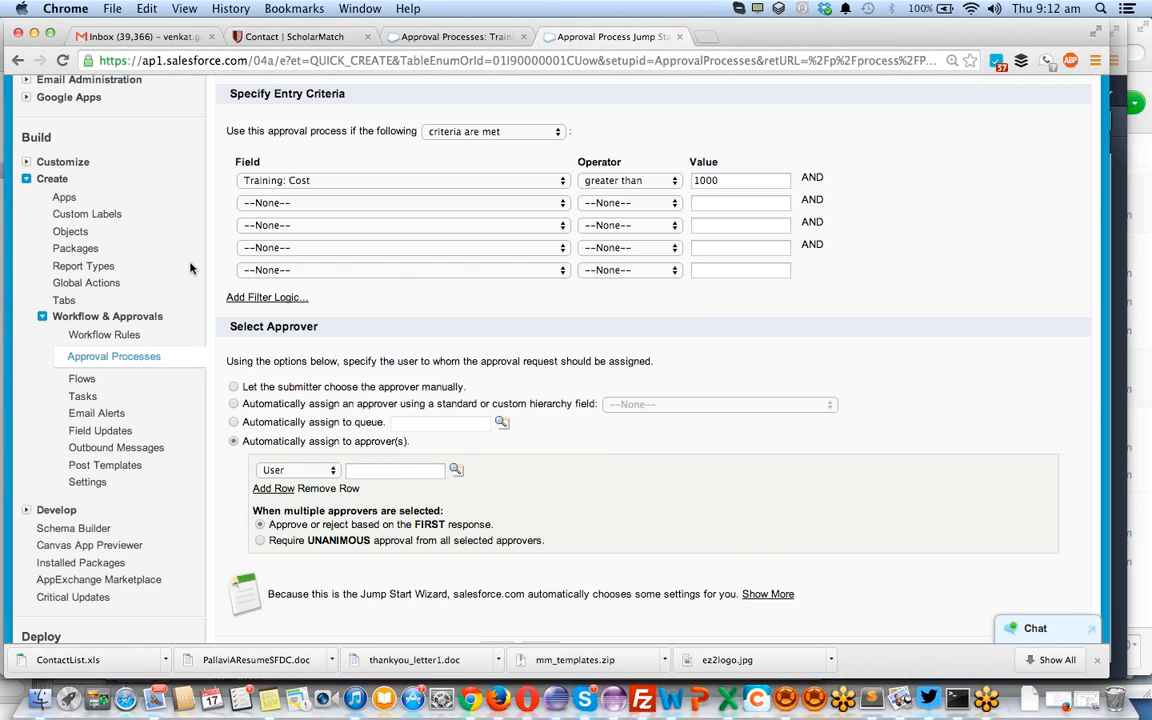
Pick the signed-in user, whose role is CEO, from the user lookup as the automatically assigned approver
{"action": "left_click", "coordinate": [455, 471]}
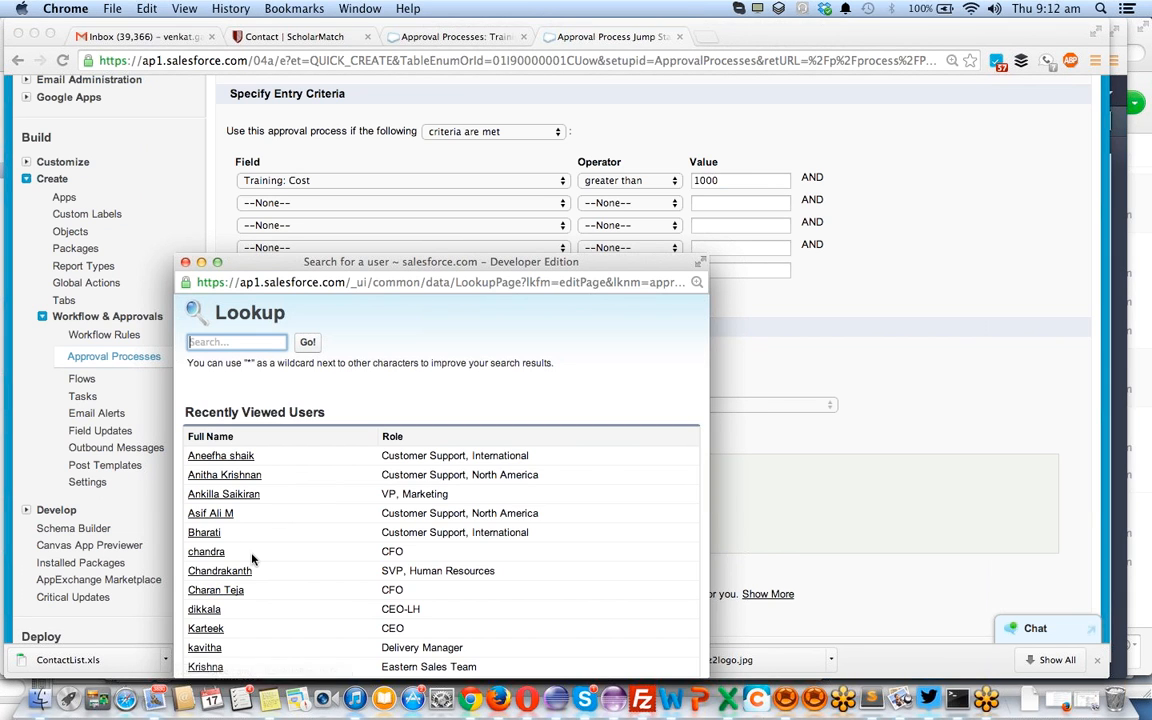
{"action": "scroll", "coordinate": [252, 560], "scroll_direction": "down", "scroll_amount": 10}
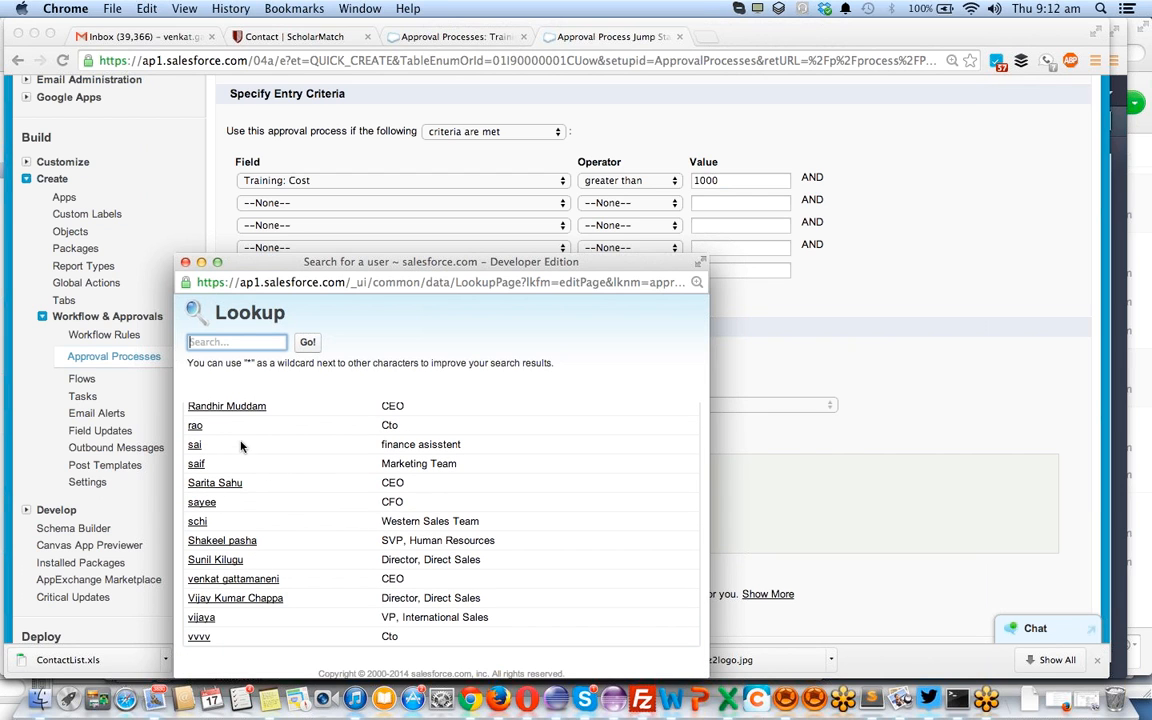
{"action": "scroll", "coordinate": [231, 490], "scroll_direction": "up", "scroll_amount": 1}
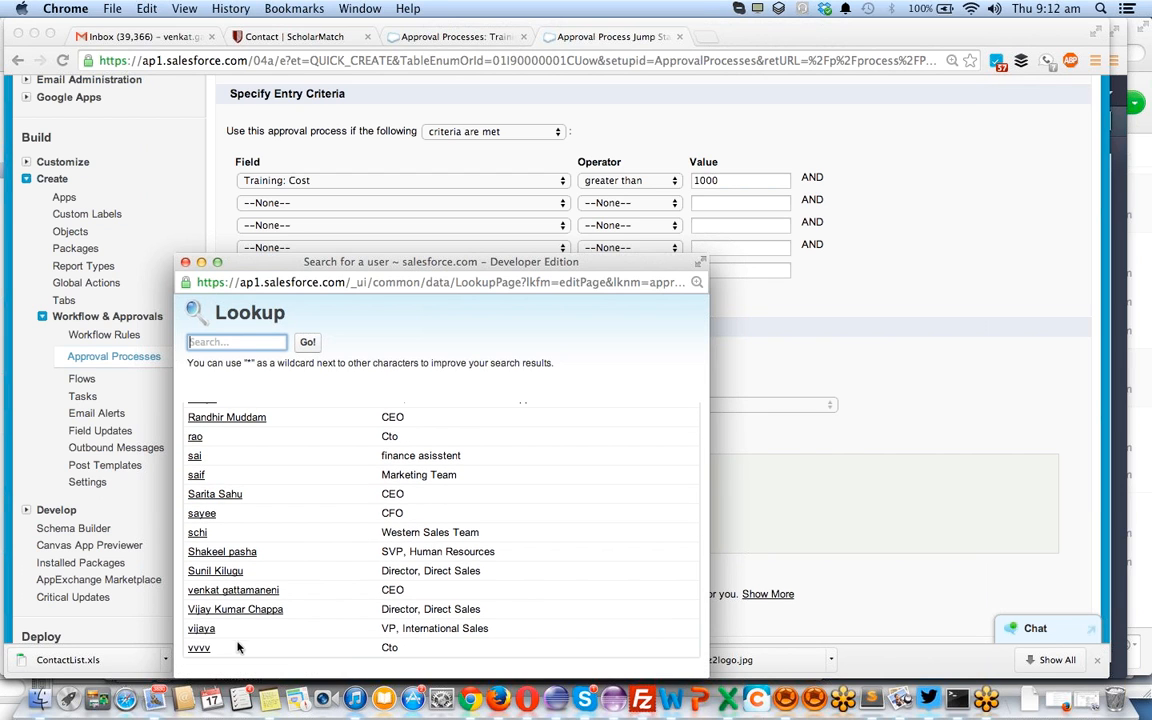
{"action": "left_click", "coordinate": [224, 590]}
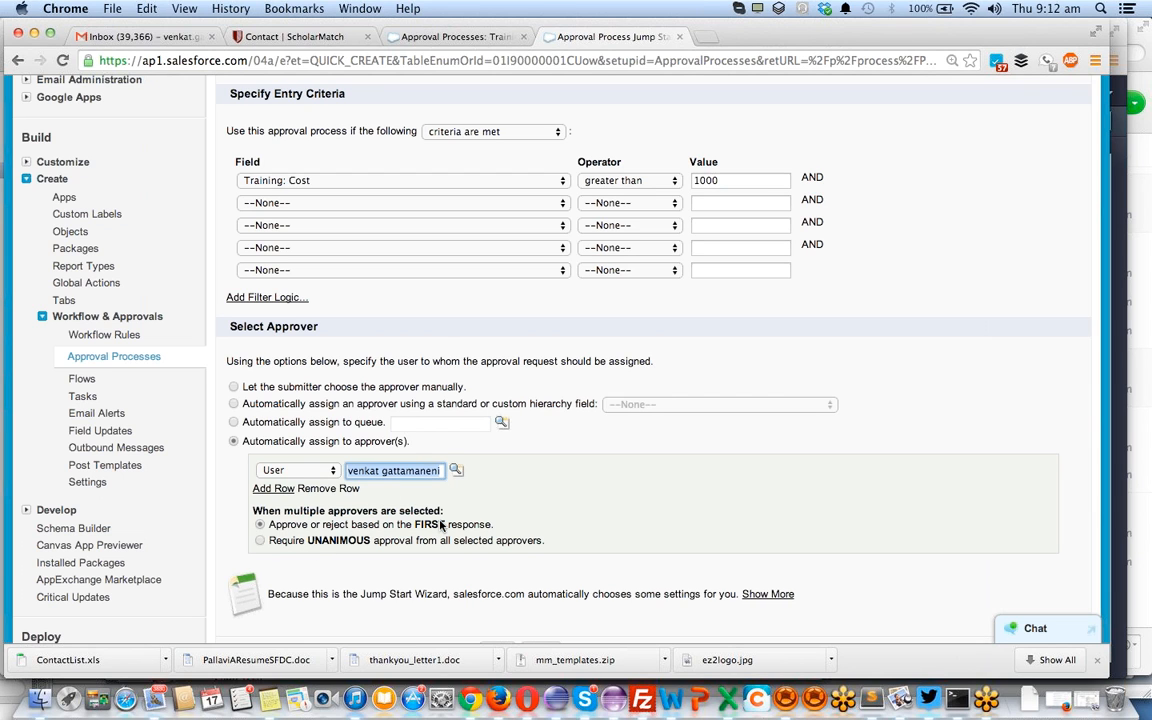
Save the approval process, accept the activation reminder, and go to the process's detail page
{"action": "scroll", "coordinate": [470, 490], "scroll_direction": "down", "scroll_amount": 5}
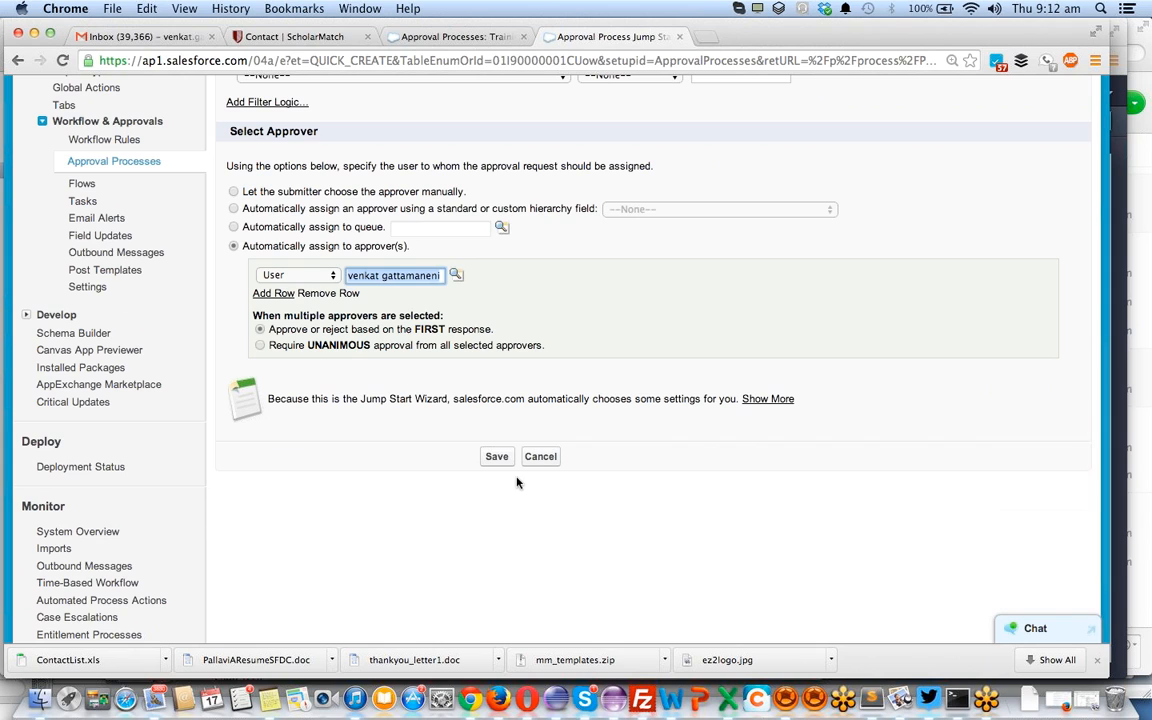
{"action": "left_click", "coordinate": [497, 457]}
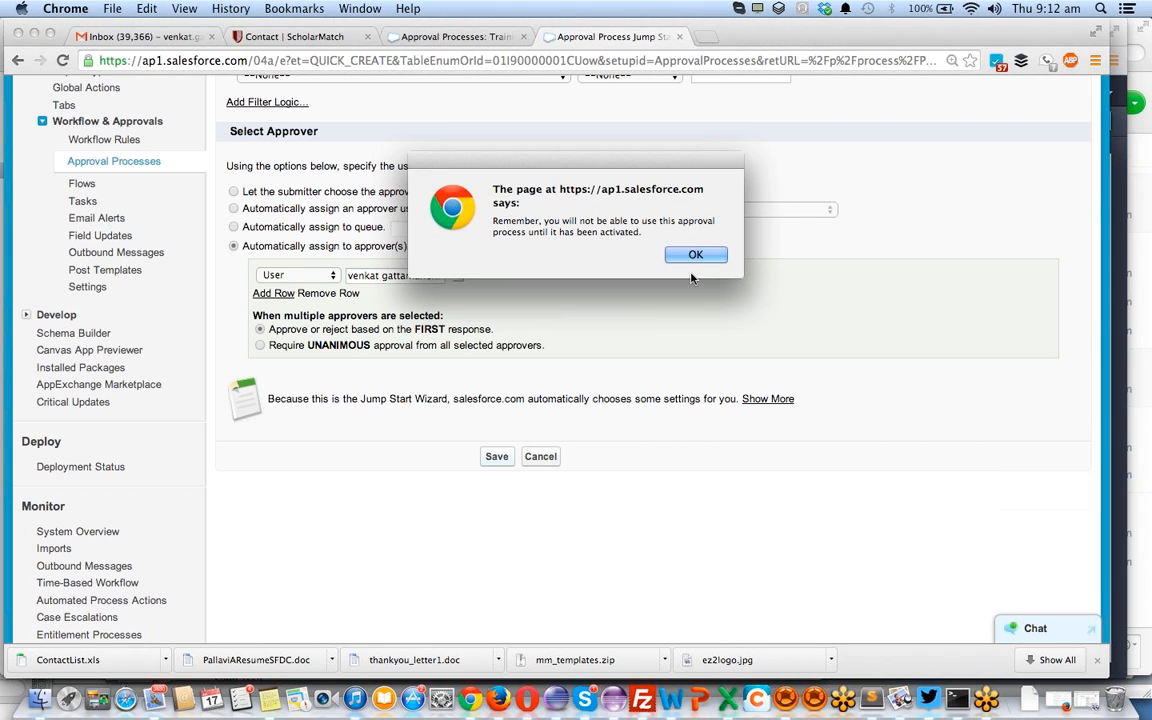
{"action": "left_click", "coordinate": [697, 255]}
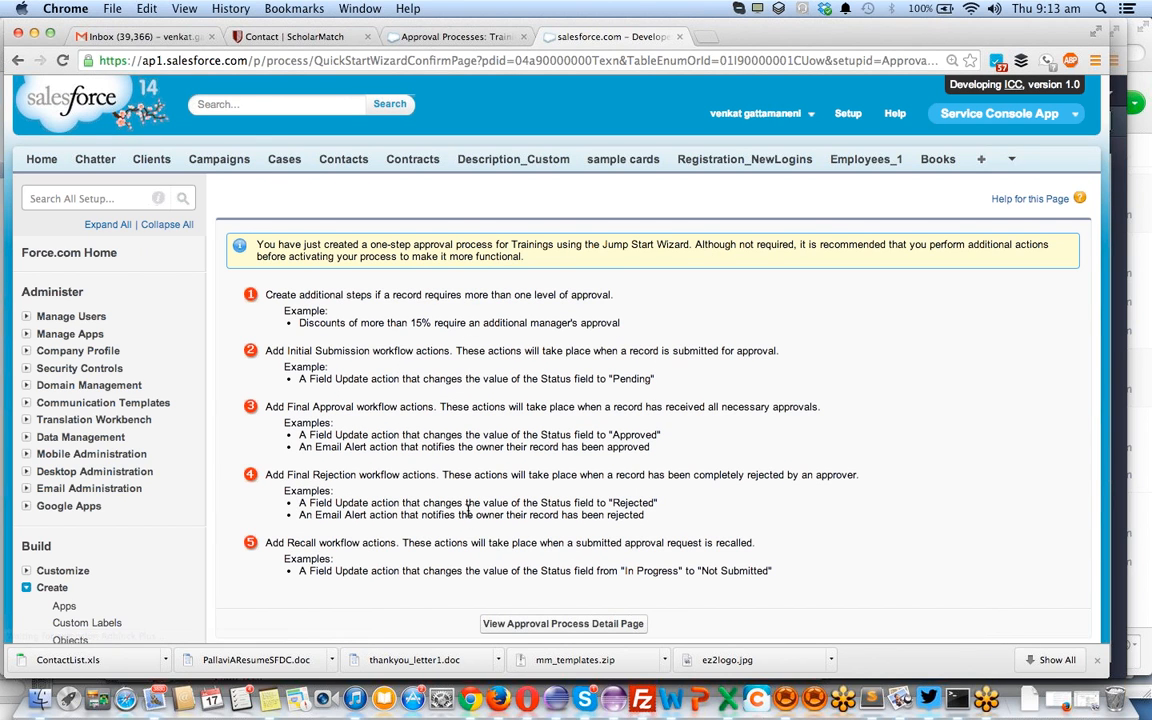
{"action": "scroll", "coordinate": [468, 515], "scroll_direction": "down", "scroll_amount": 5}
{"action": "left_click", "coordinate": [549, 321]}
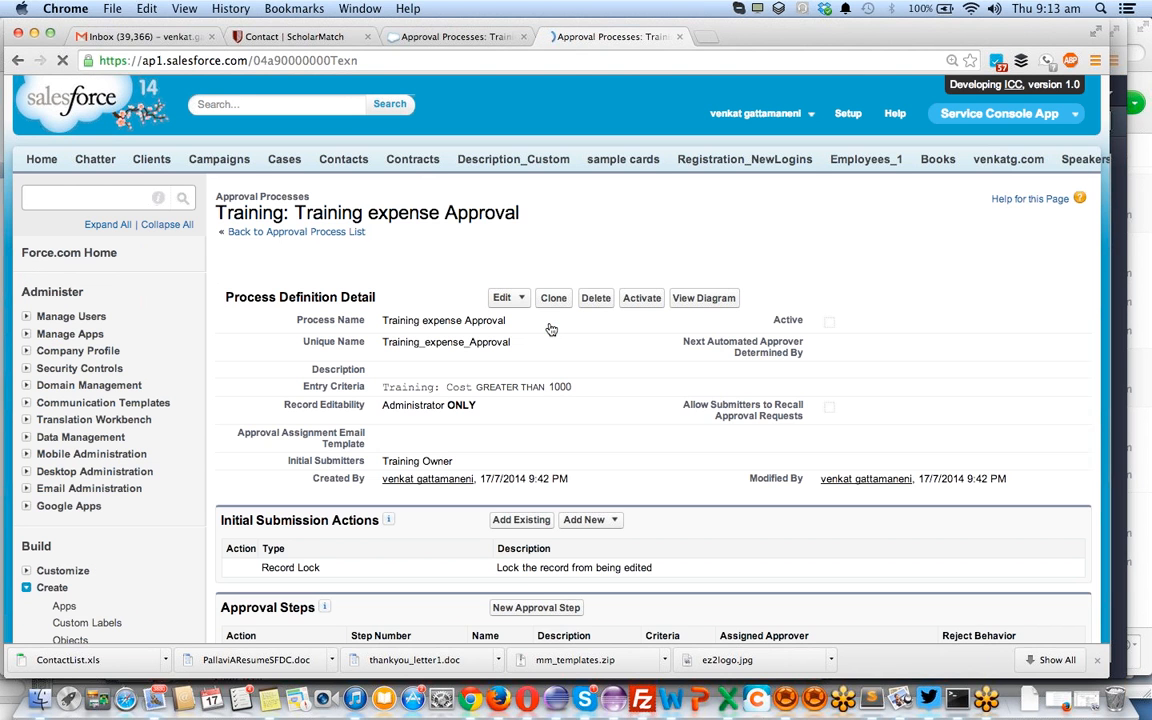
Edit approval Step 1, keep its name and the "All records should enter this step" criterion, and save it
{"action": "scroll", "coordinate": [551, 330], "scroll_direction": "down", "scroll_amount": 5}
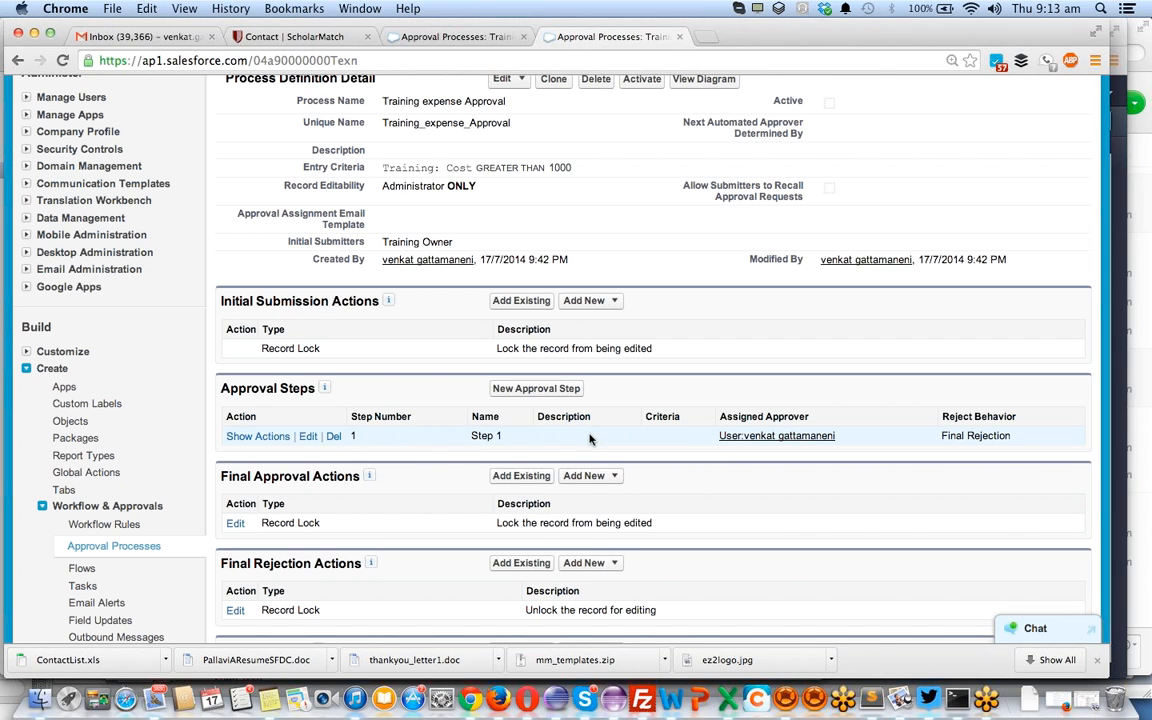
{"action": "left_click", "coordinate": [308, 437]}
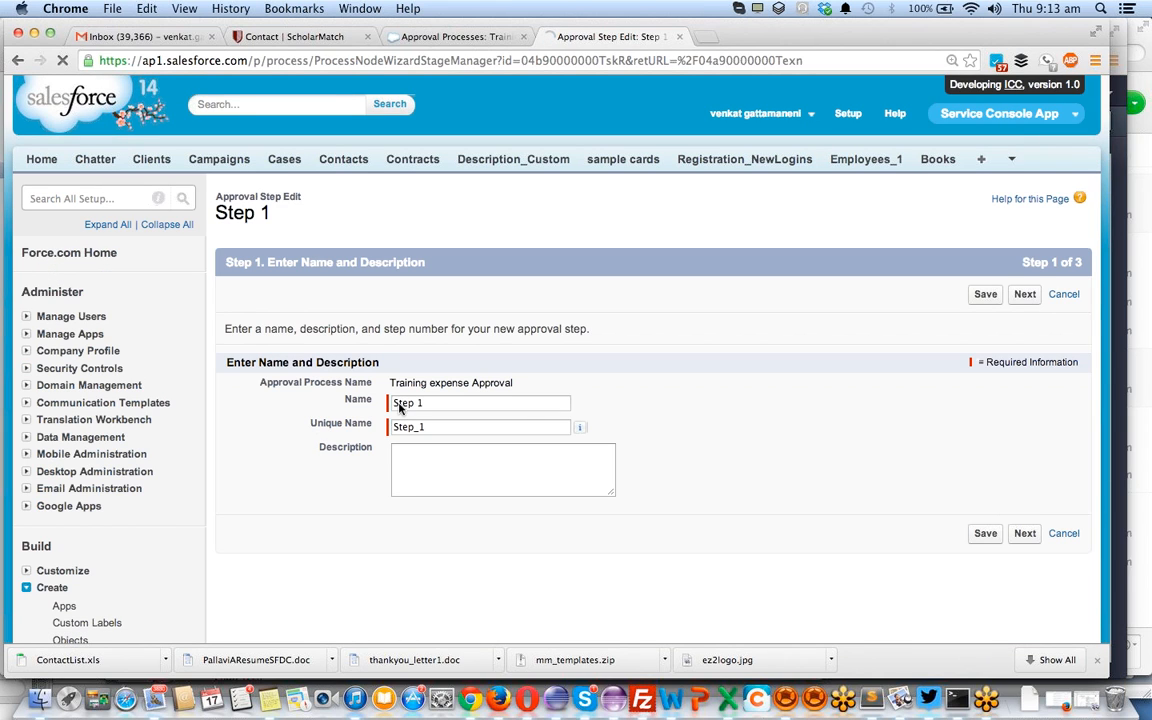
{"action": "left_click", "coordinate": [1025, 533]}
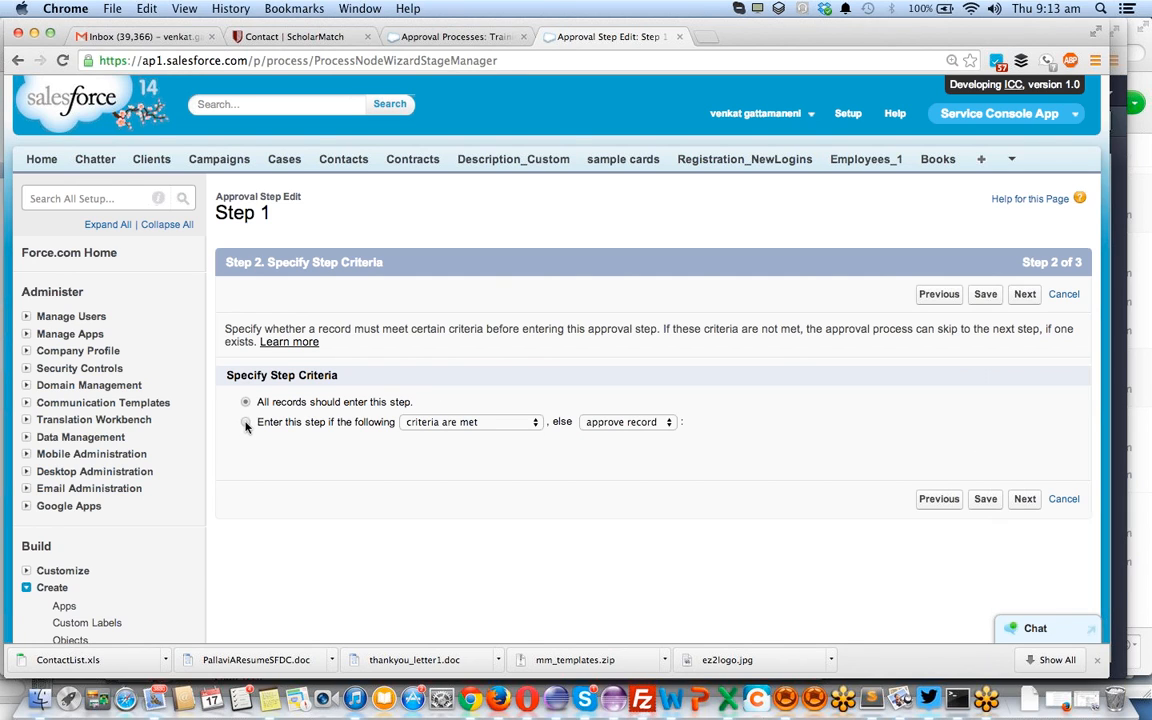
{"action": "left_click", "coordinate": [988, 502]}
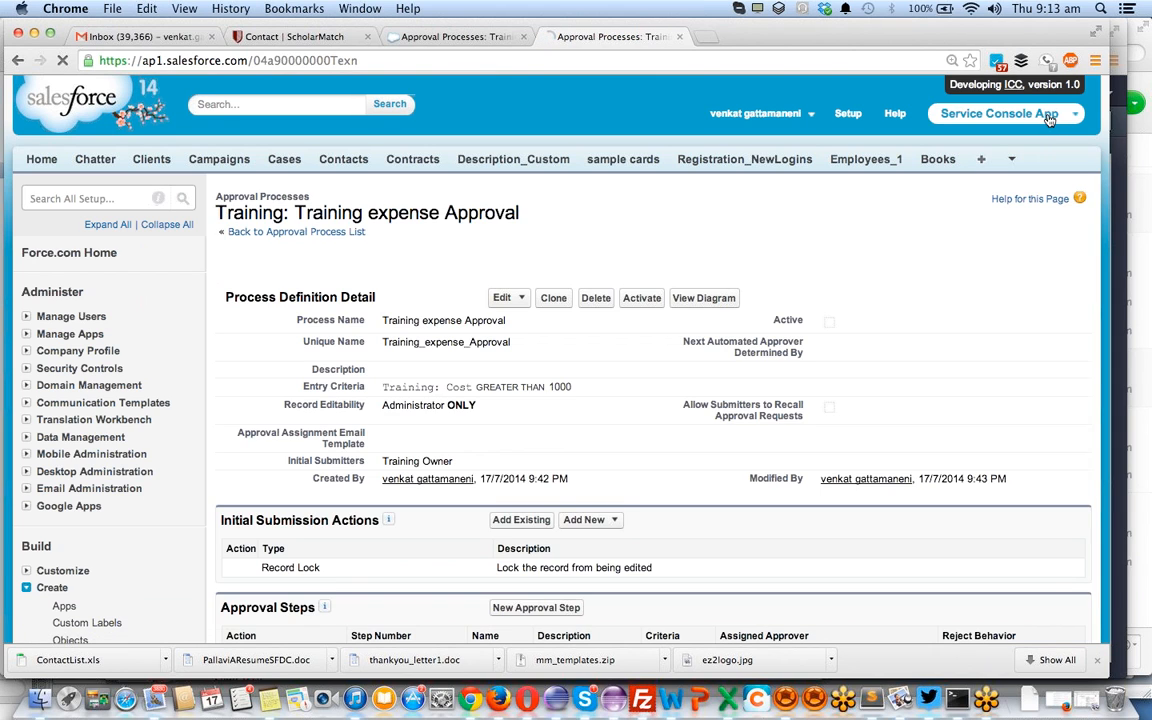
Try the LH Employees app, and switch to the EZ2Tech app that includes the Trainings tab
{"action": "left_click", "coordinate": [1049, 118]}
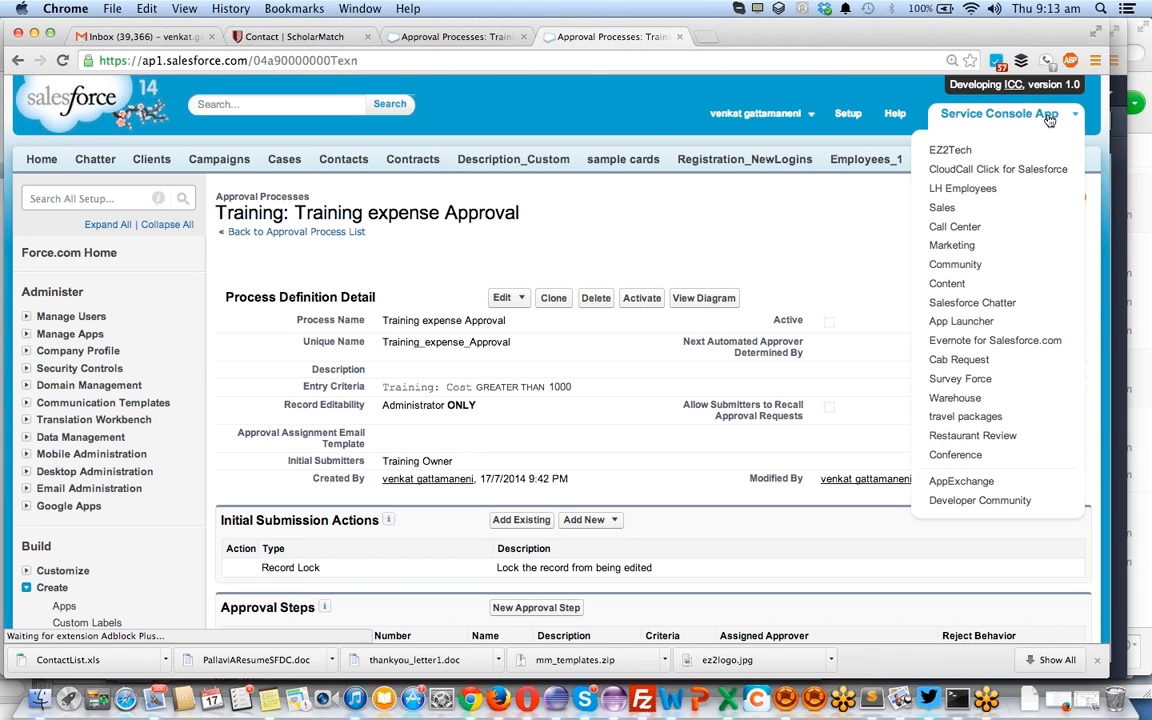
{"action": "left_click", "coordinate": [982, 190]}
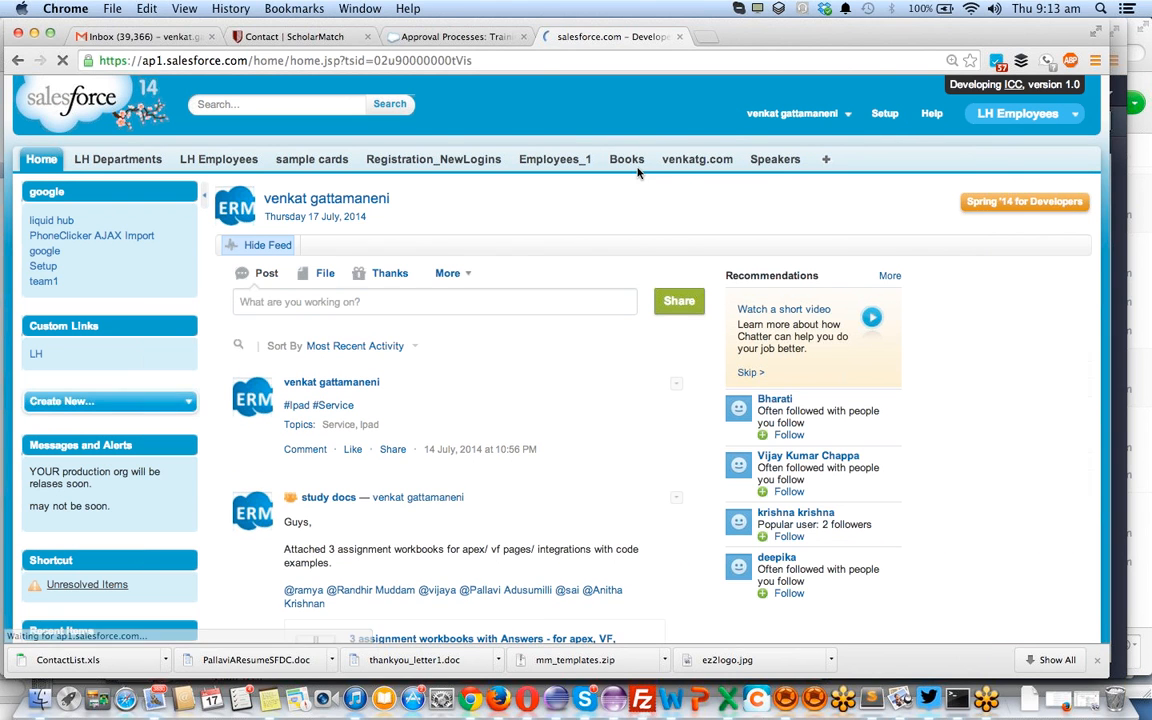
{"action": "left_click", "coordinate": [1012, 114]}
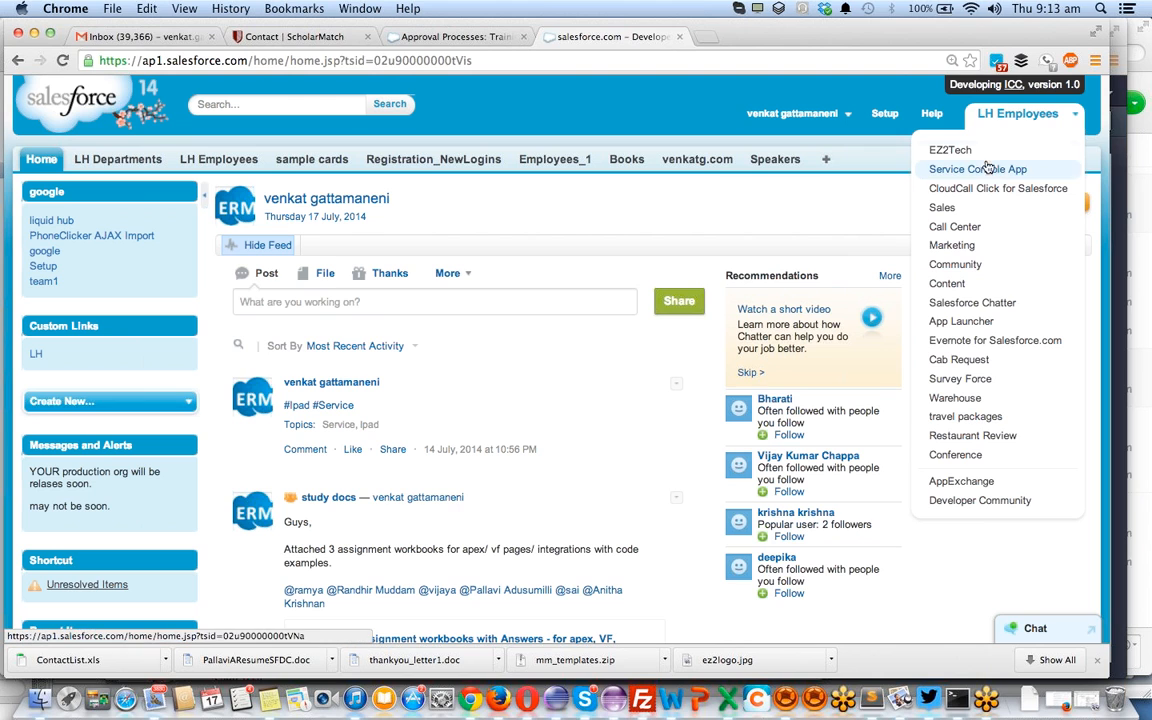
{"action": "left_click", "coordinate": [976, 150]}
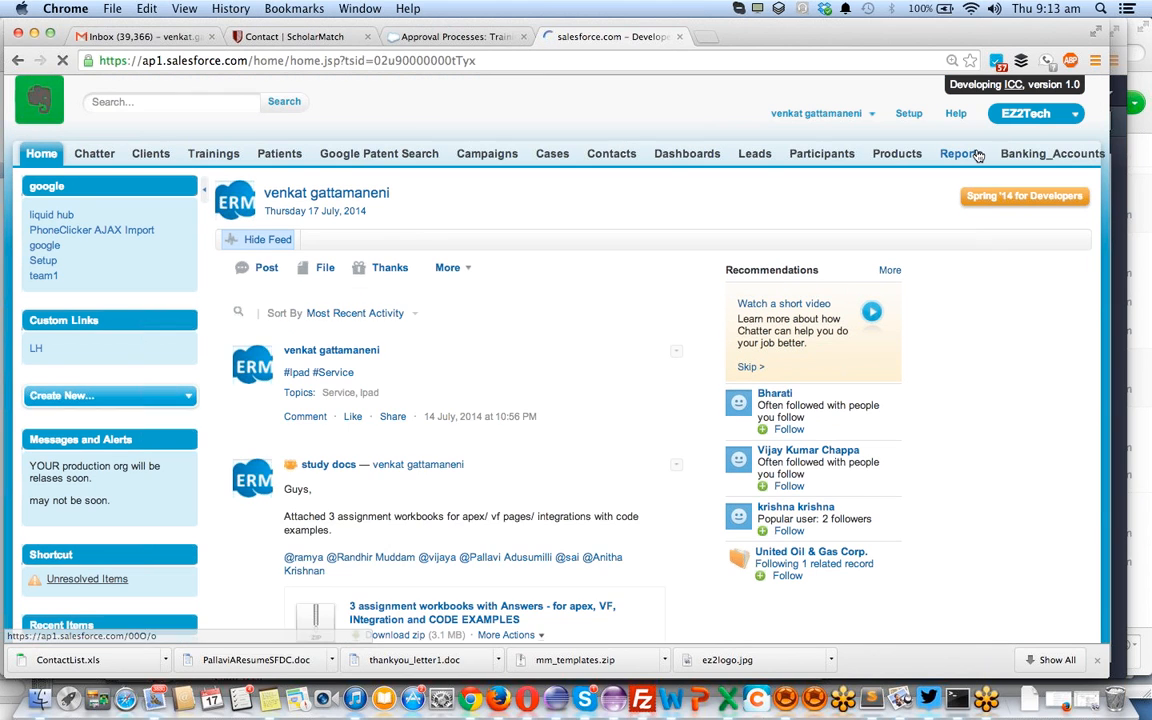
{"action": "left_click", "coordinate": [1024, 118]}
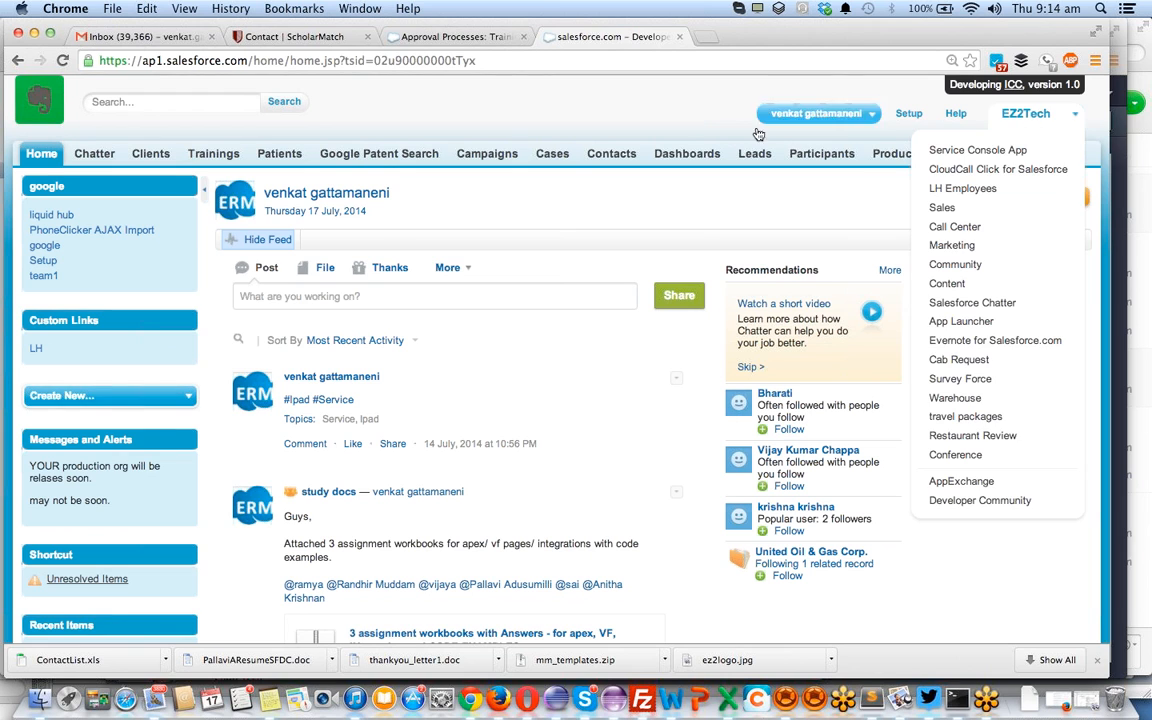
Return to the approval processes in Setup and open the inactive Training expense Approval process
{"action": "left_click", "coordinate": [909, 115]}
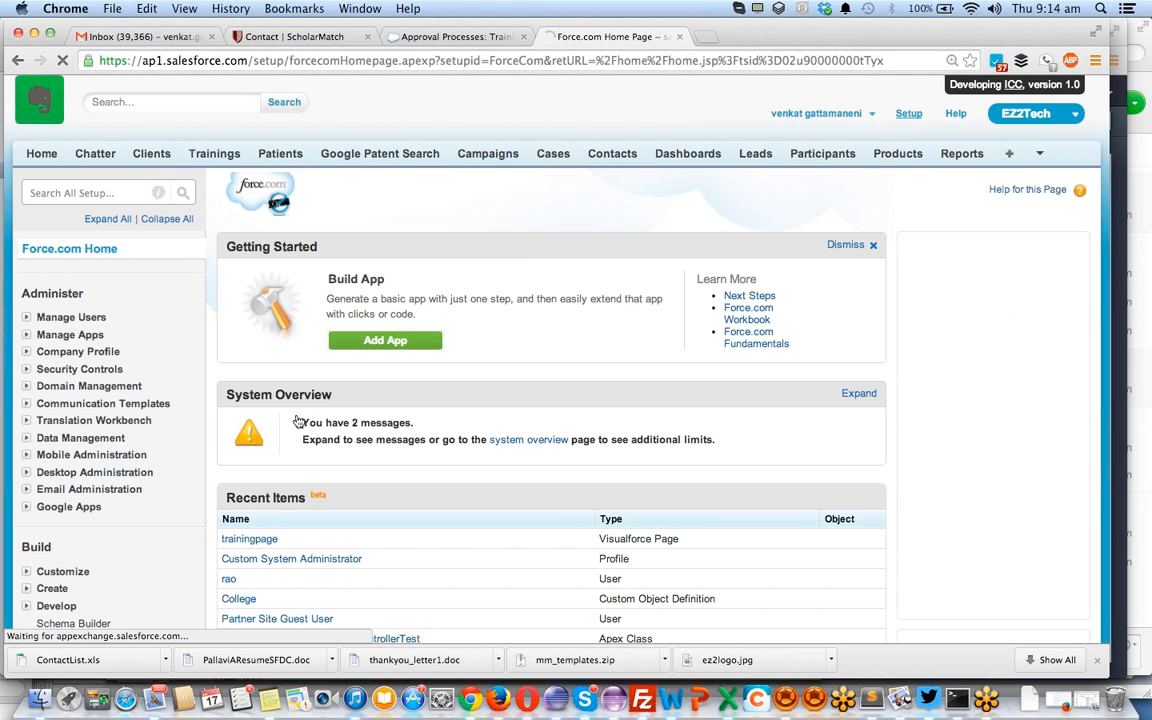
{"action": "scroll", "coordinate": [279, 455], "scroll_direction": "down", "scroll_amount": 3}
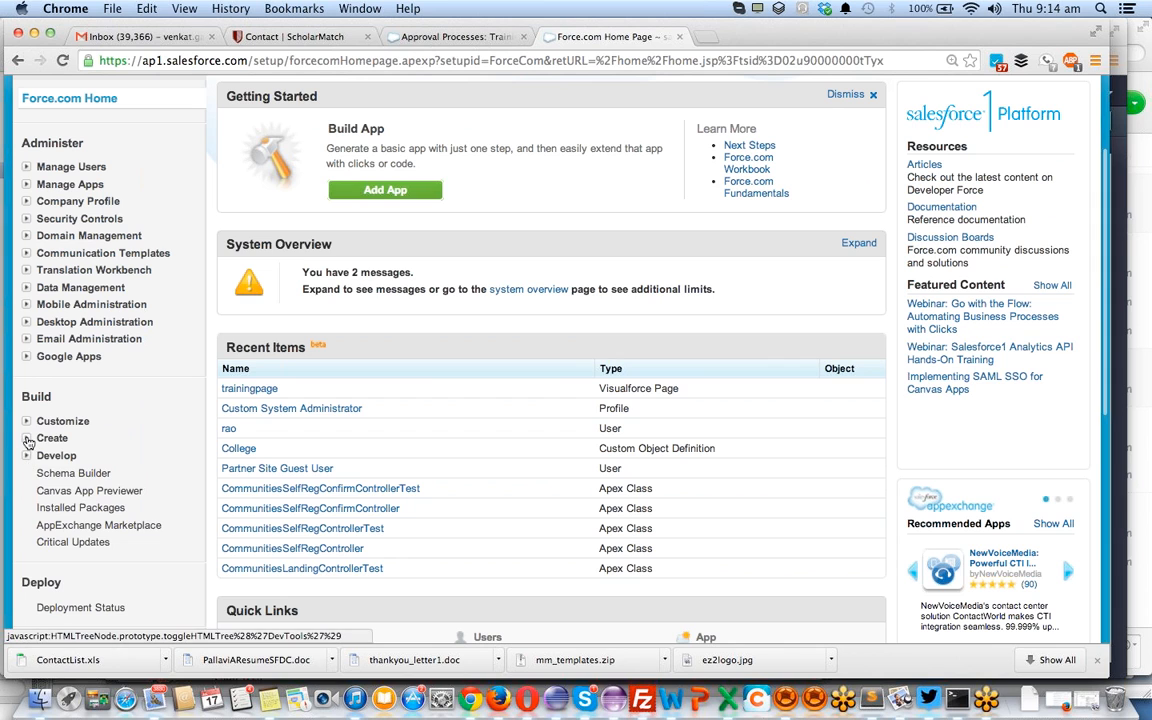
{"action": "left_click", "coordinate": [27, 438]}
{"action": "left_click", "coordinate": [42, 575]}
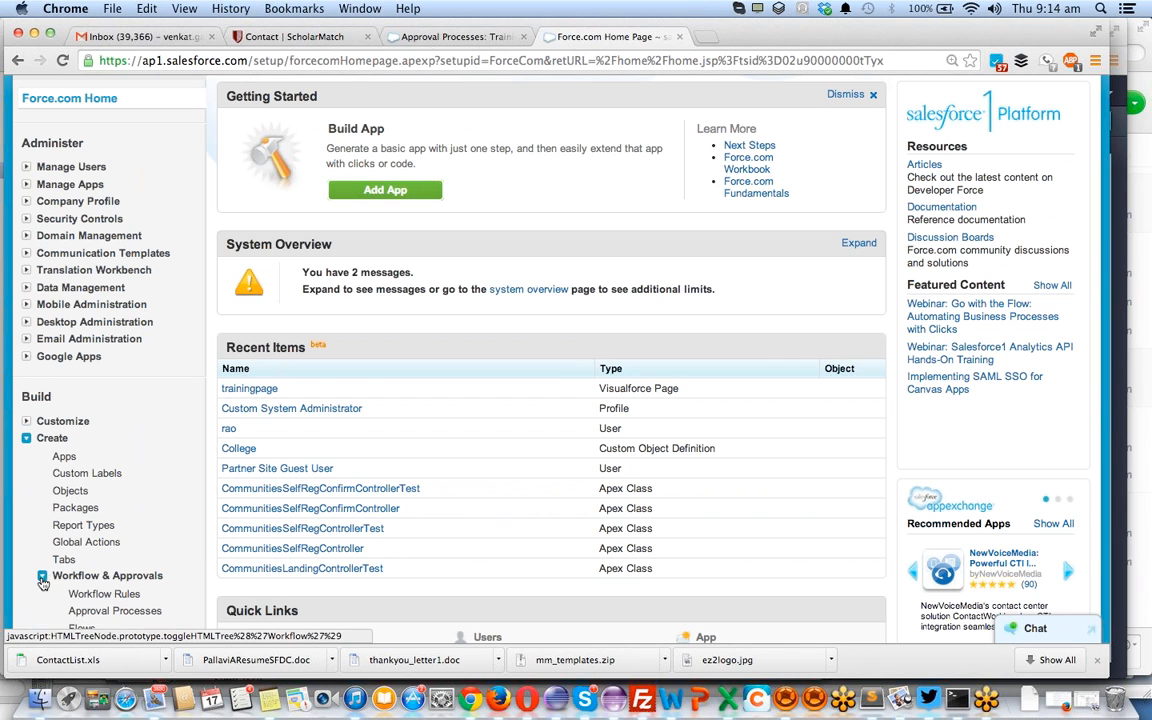
{"action": "scroll", "coordinate": [140, 500], "scroll_direction": "down", "scroll_amount": 3}
{"action": "left_click", "coordinate": [105, 434]}
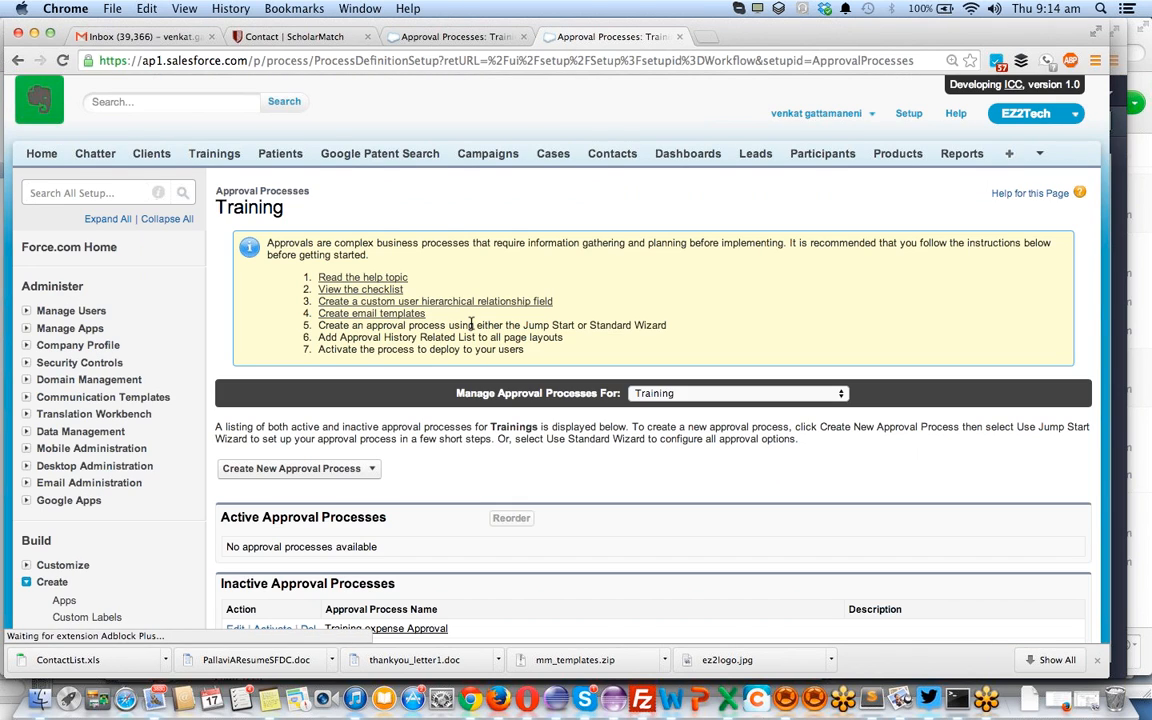
{"action": "scroll", "coordinate": [471, 325], "scroll_direction": "down", "scroll_amount": 5}
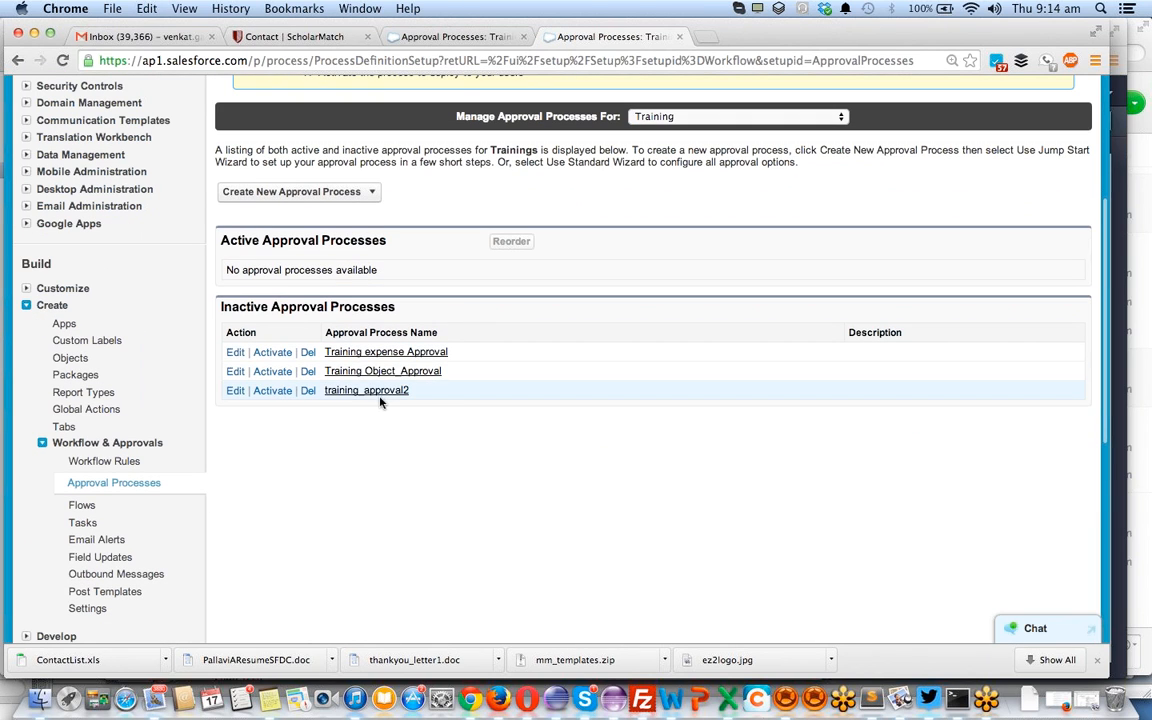
{"action": "left_click", "coordinate": [352, 353]}
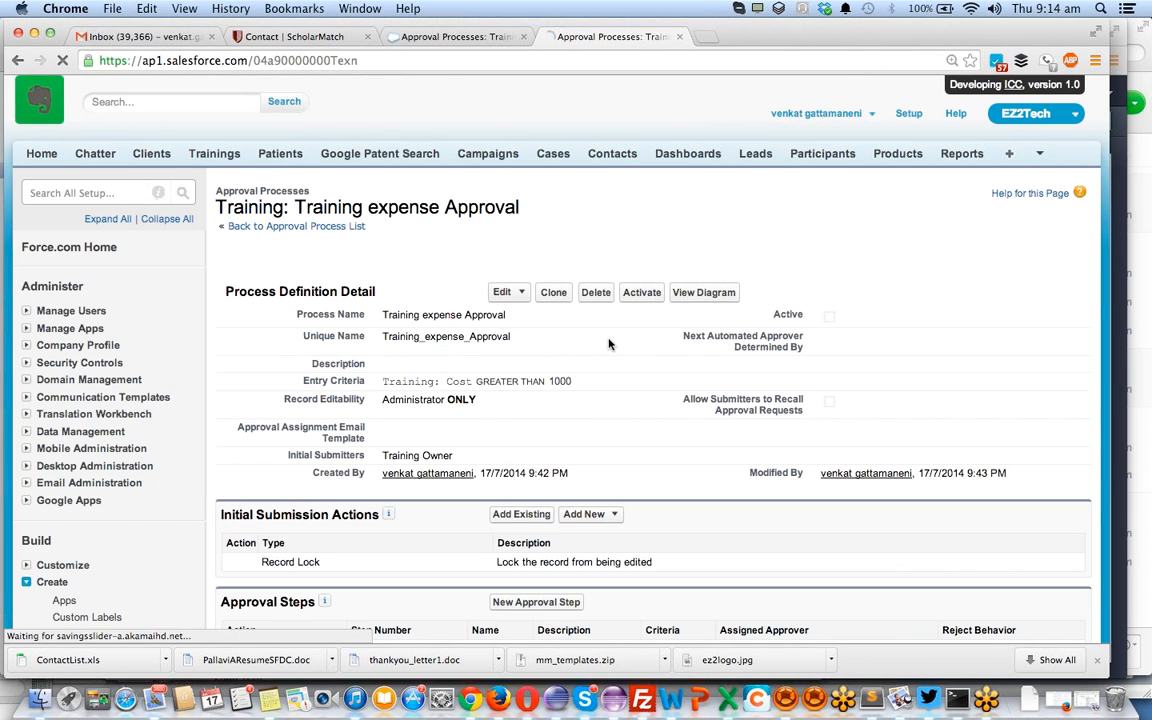
Activate the Training expense Approval process and confirm the activation
{"action": "scroll", "coordinate": [610, 345], "scroll_direction": "down", "scroll_amount": 2}
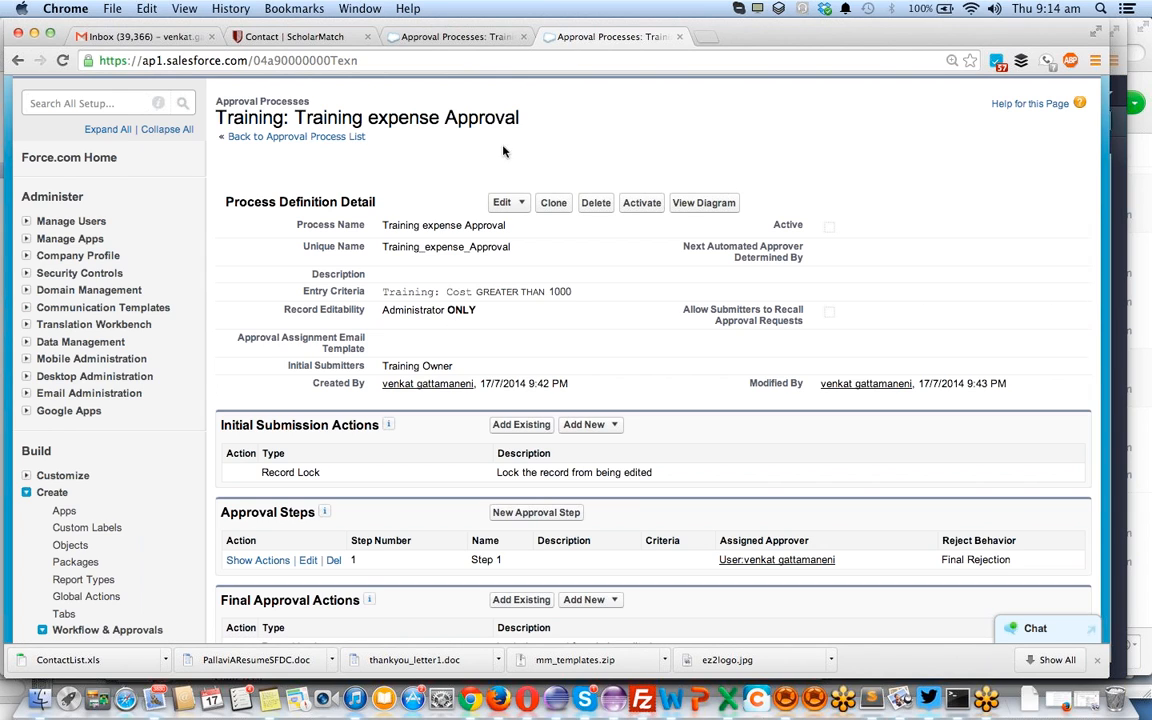
{"action": "left_click", "coordinate": [640, 203]}
{"action": "left_click", "coordinate": [628, 241]}
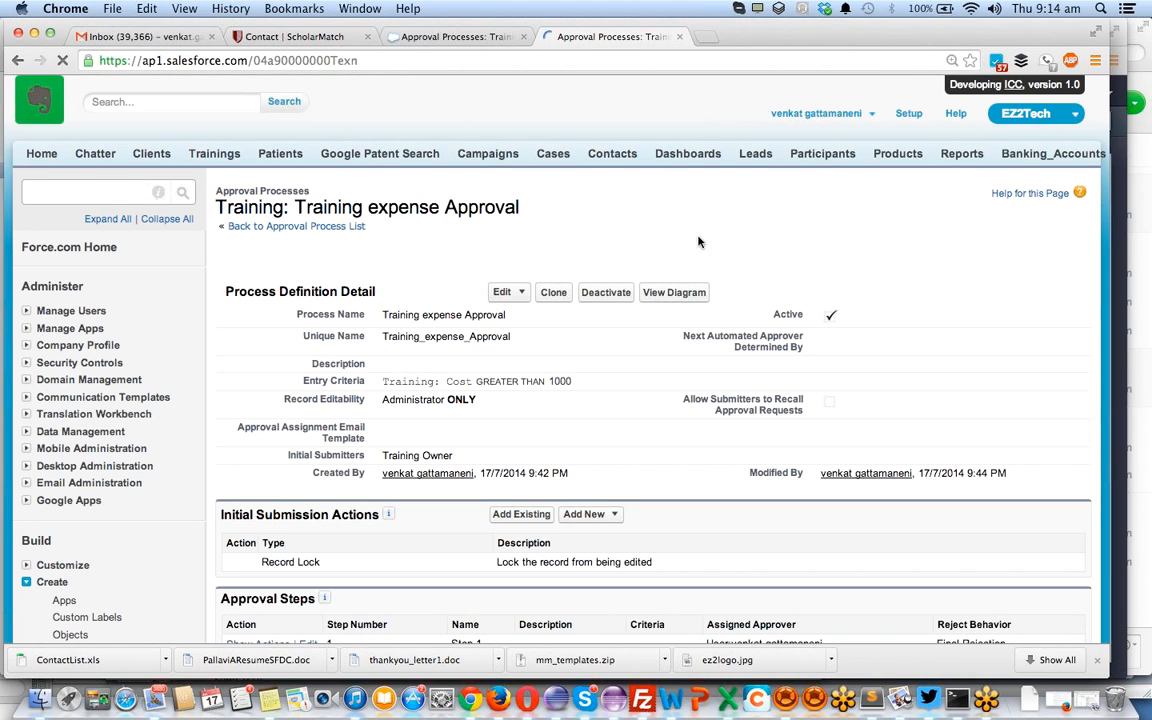
Open the approval process diagram and inspect the details of its Final Recall Action and Entry Criteria
{"action": "left_click", "coordinate": [676, 292]}
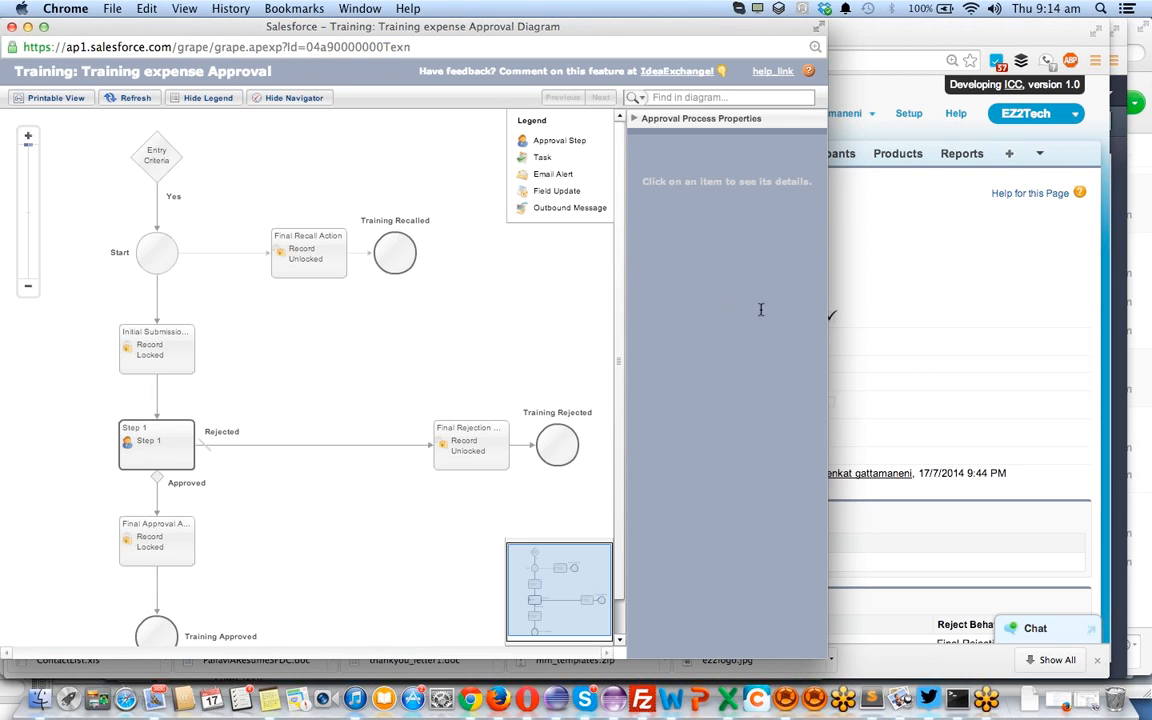
{"action": "left_click", "coordinate": [298, 262]}
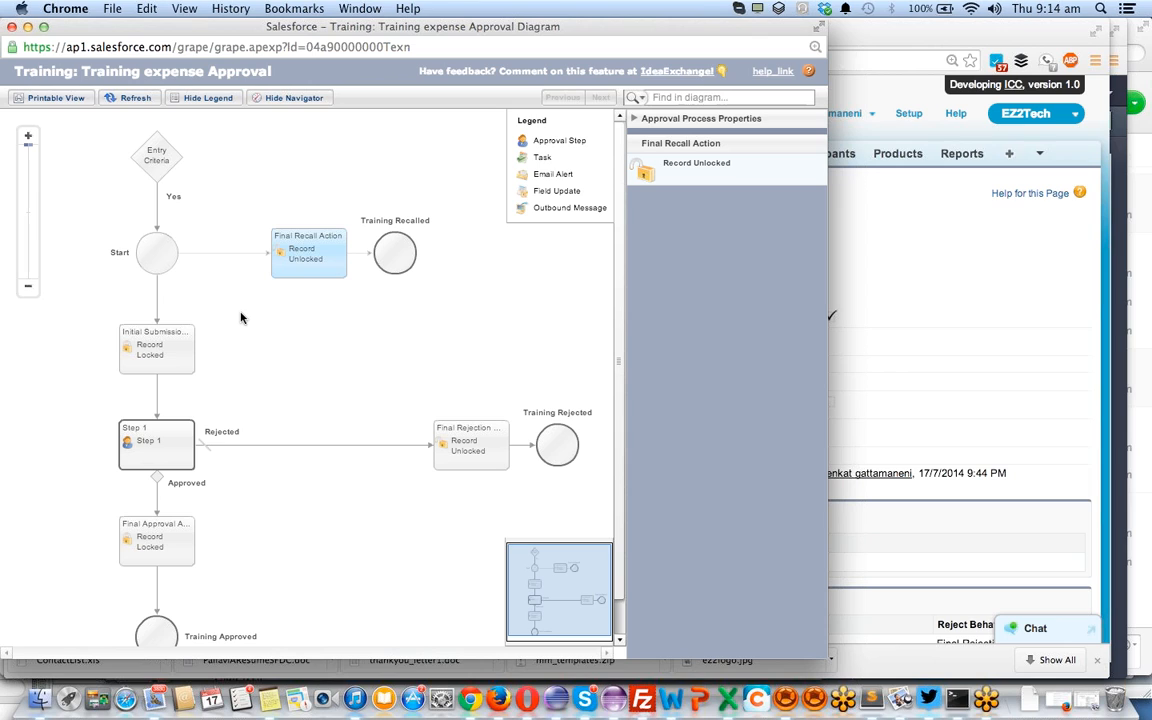
{"action": "left_click", "coordinate": [170, 160]}
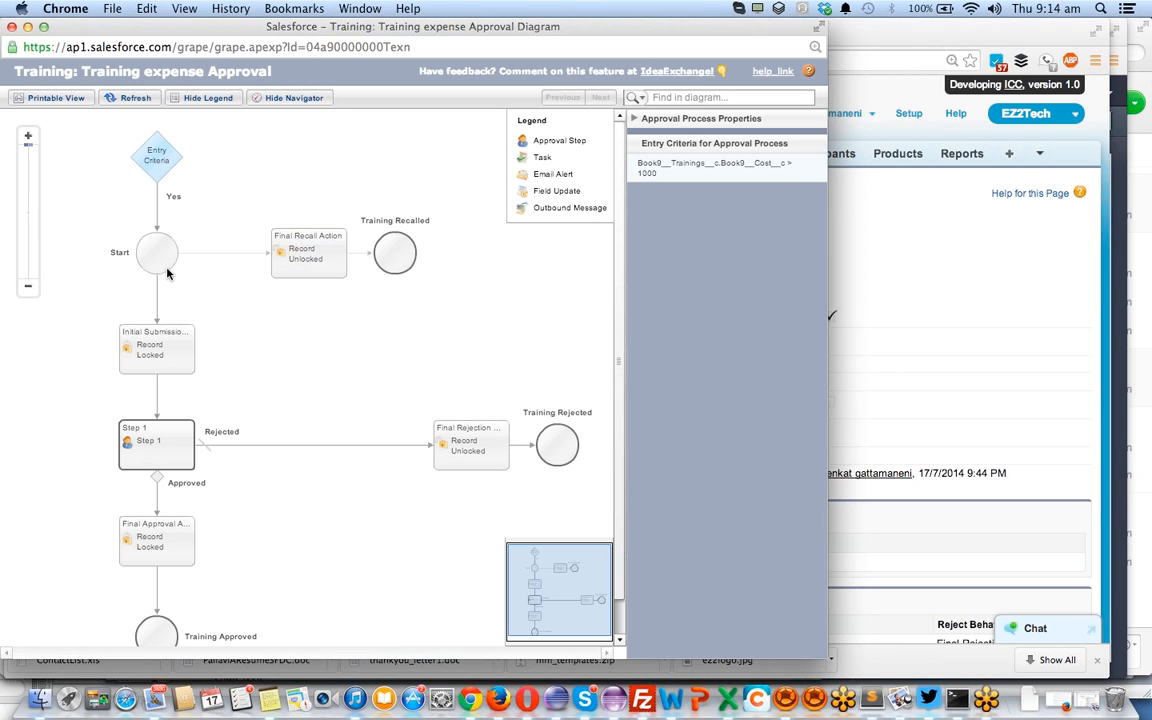
Inspect the details of Step 1 and the final rejection, recall and approval actions in the approval process diagram
{"action": "left_click", "coordinate": [154, 330]}
{"action": "left_click", "coordinate": [178, 428]}
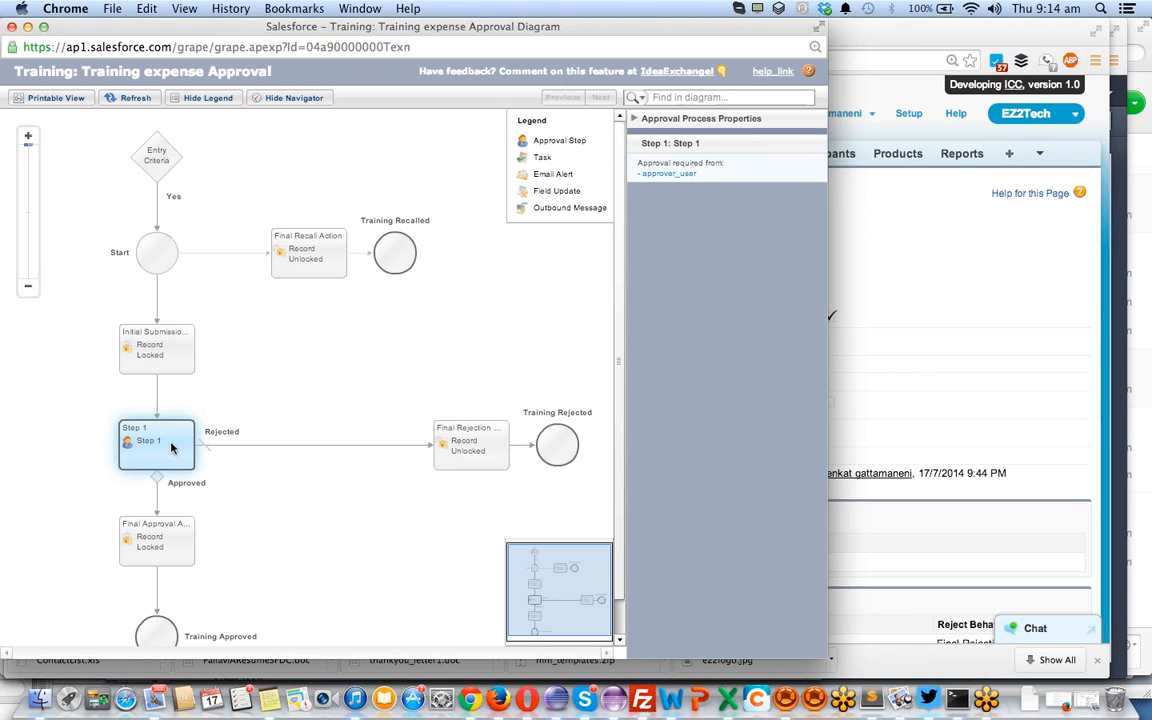
{"action": "left_click", "coordinate": [492, 438]}
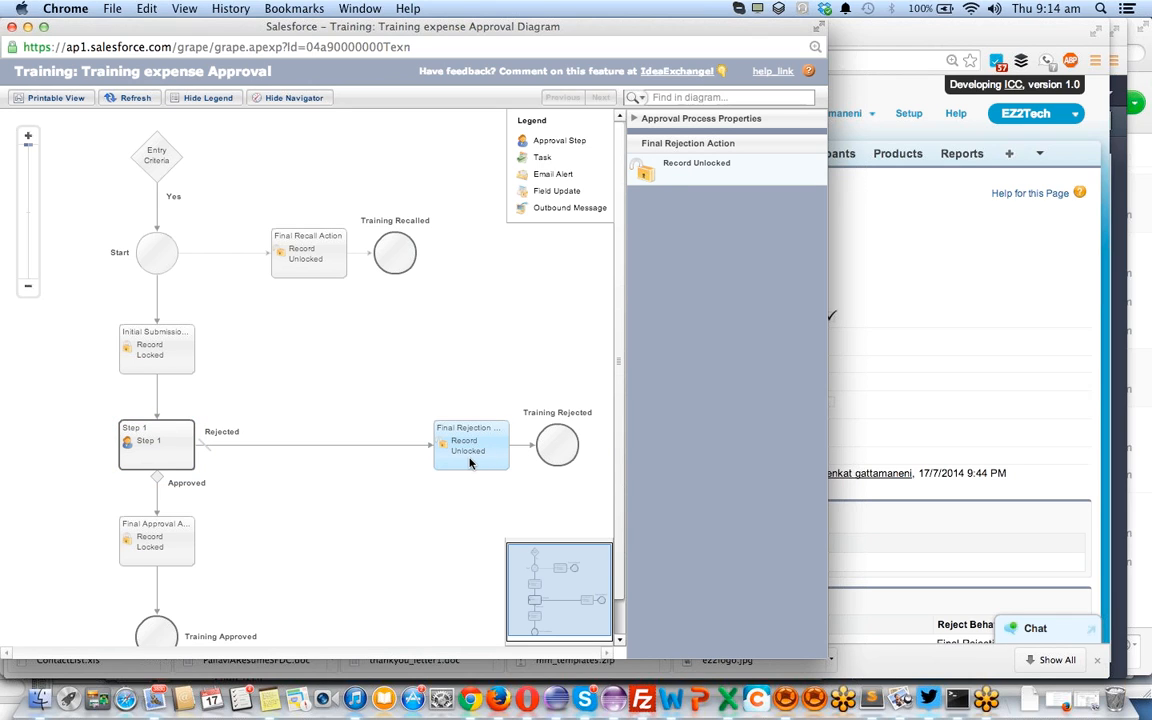
{"action": "left_click", "coordinate": [285, 255]}
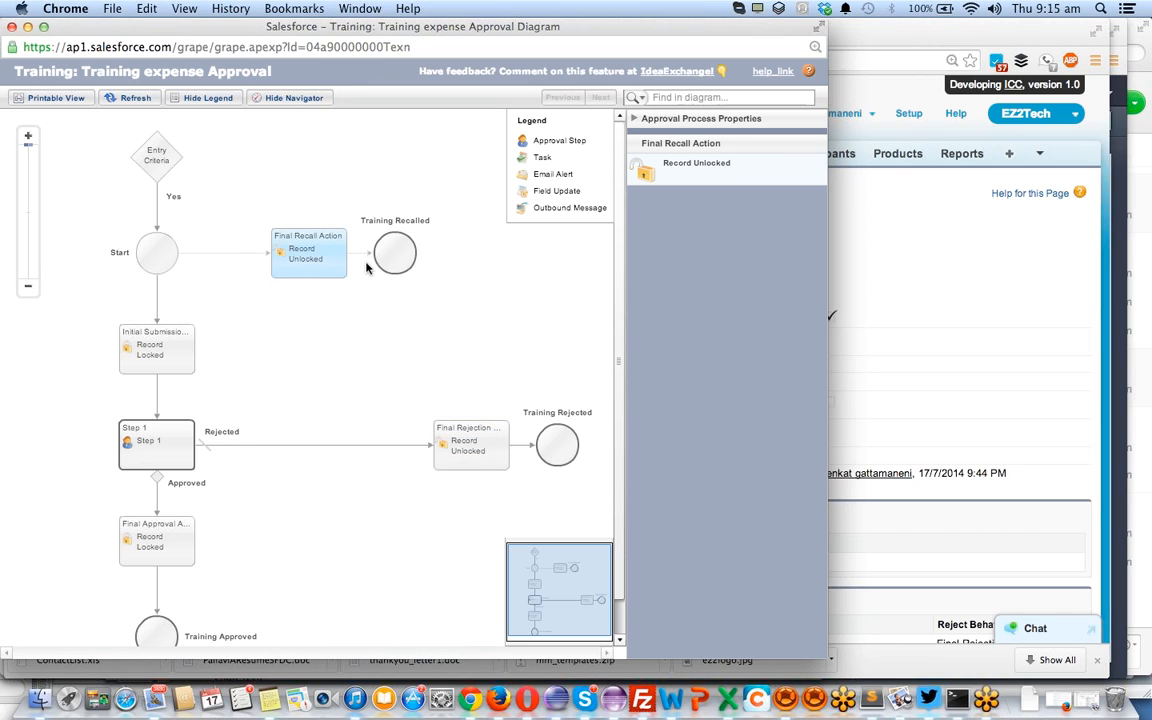
{"action": "left_click", "coordinate": [158, 442]}
{"action": "left_click", "coordinate": [163, 525]}
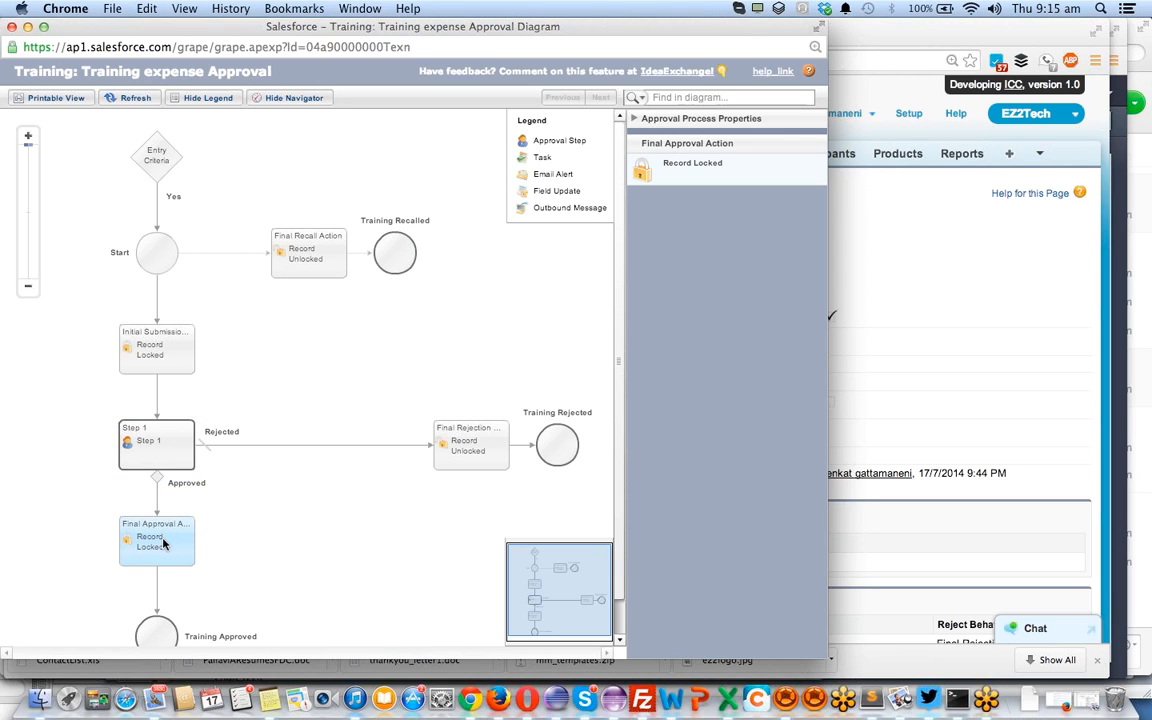
{"action": "left_click", "coordinate": [138, 445]}
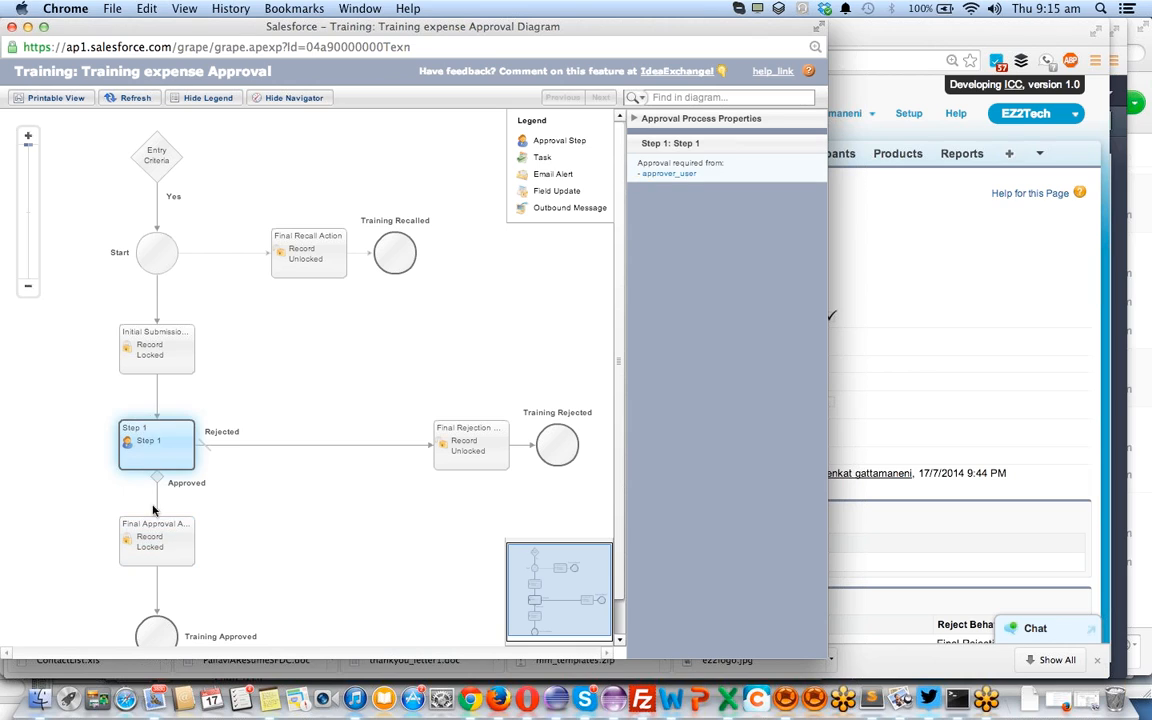
{"action": "left_click", "coordinate": [150, 530]}
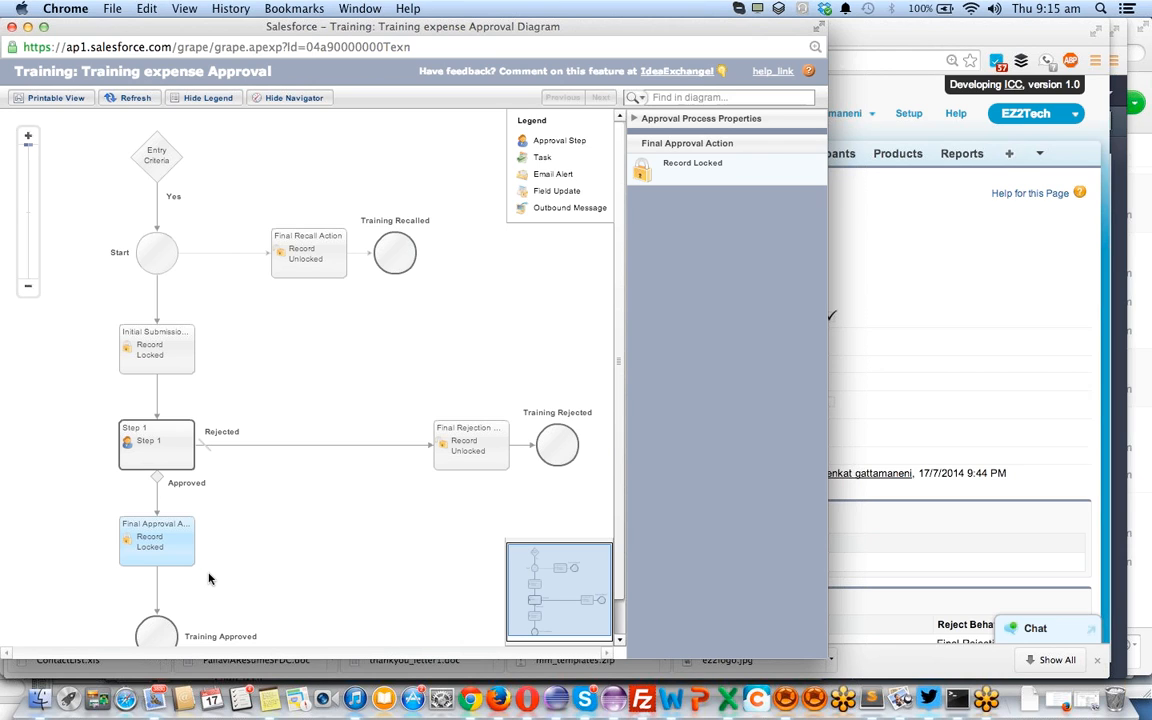
Review the Entry Criteria, Final Approval Action, Step 1 and Initial Submission Action again, and close the process diagram
{"action": "left_click", "coordinate": [156, 155]}
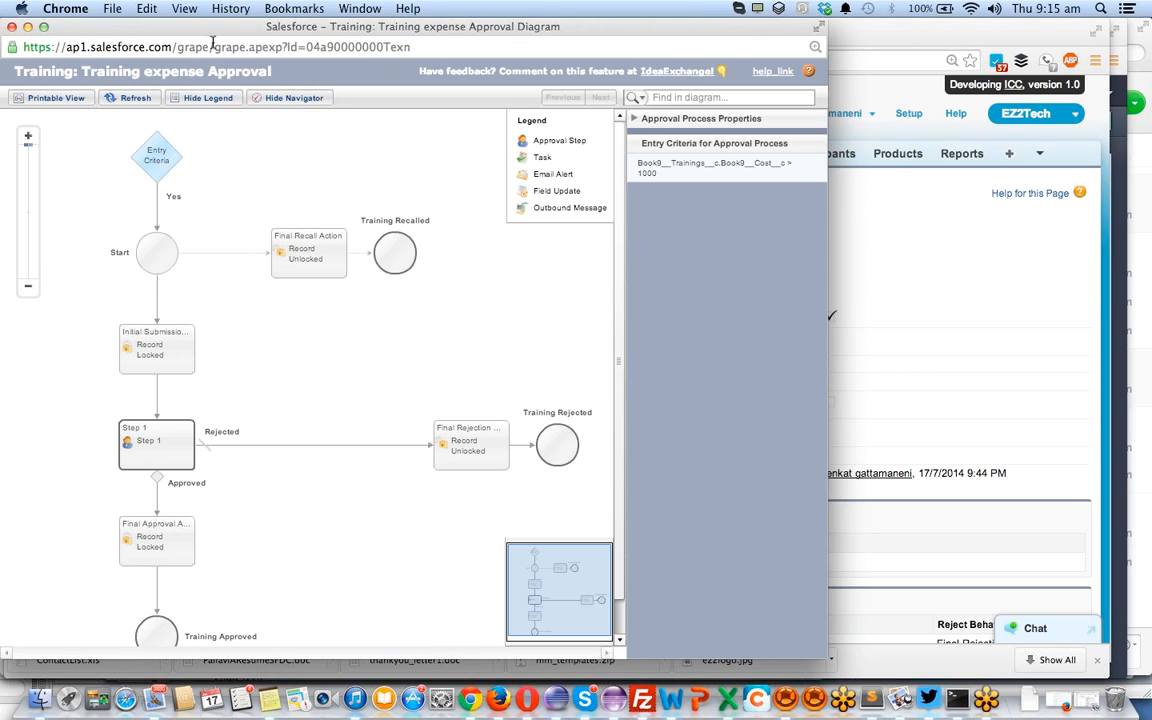
{"action": "left_click", "coordinate": [157, 540]}
{"action": "left_click", "coordinate": [155, 445]}
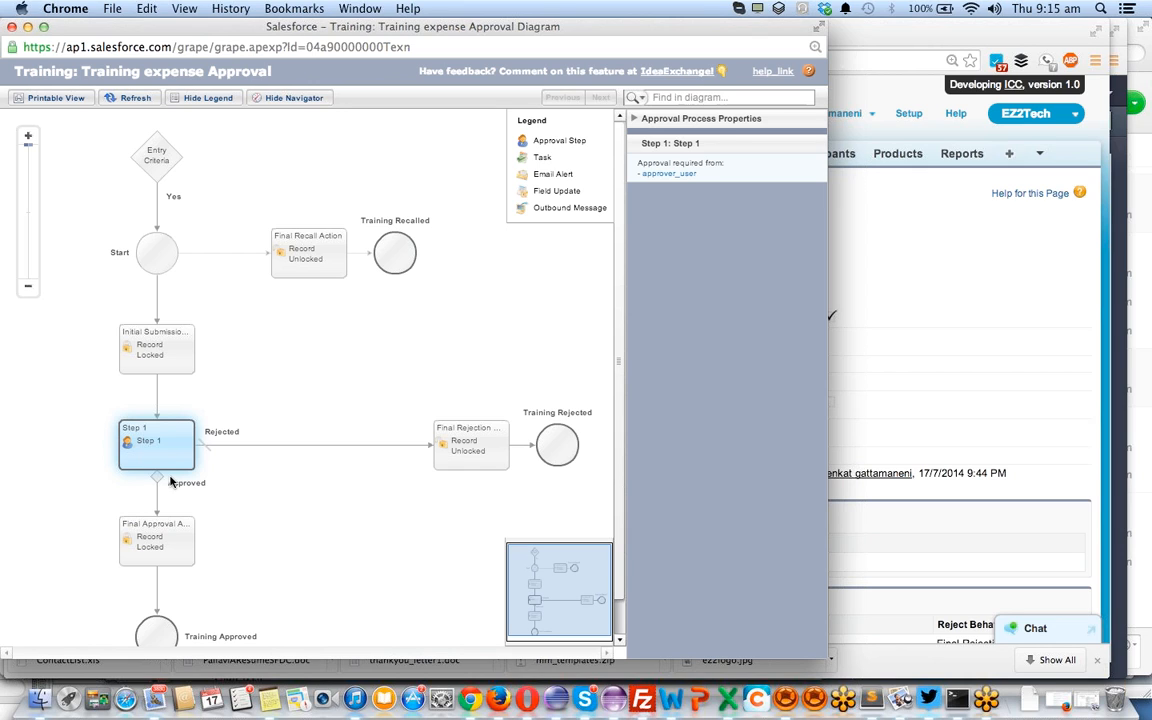
{"action": "left_click", "coordinate": [156, 349]}
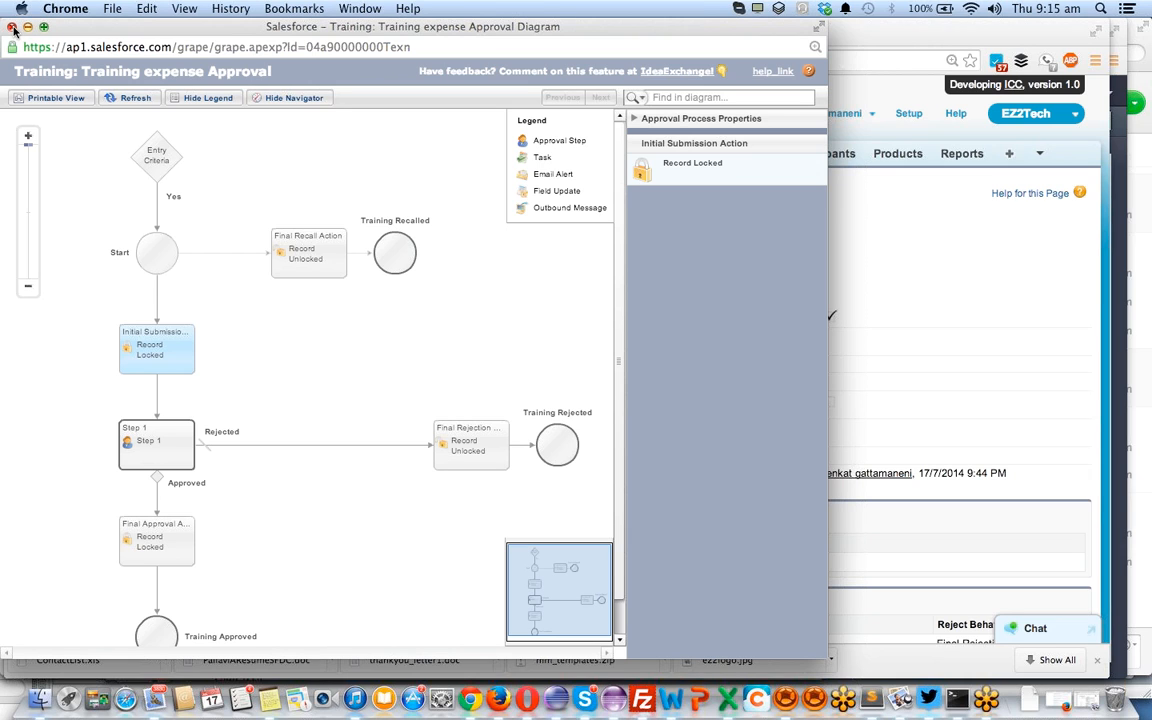
{"action": "left_click", "coordinate": [160, 440]}
{"action": "left_click", "coordinate": [13, 27]}
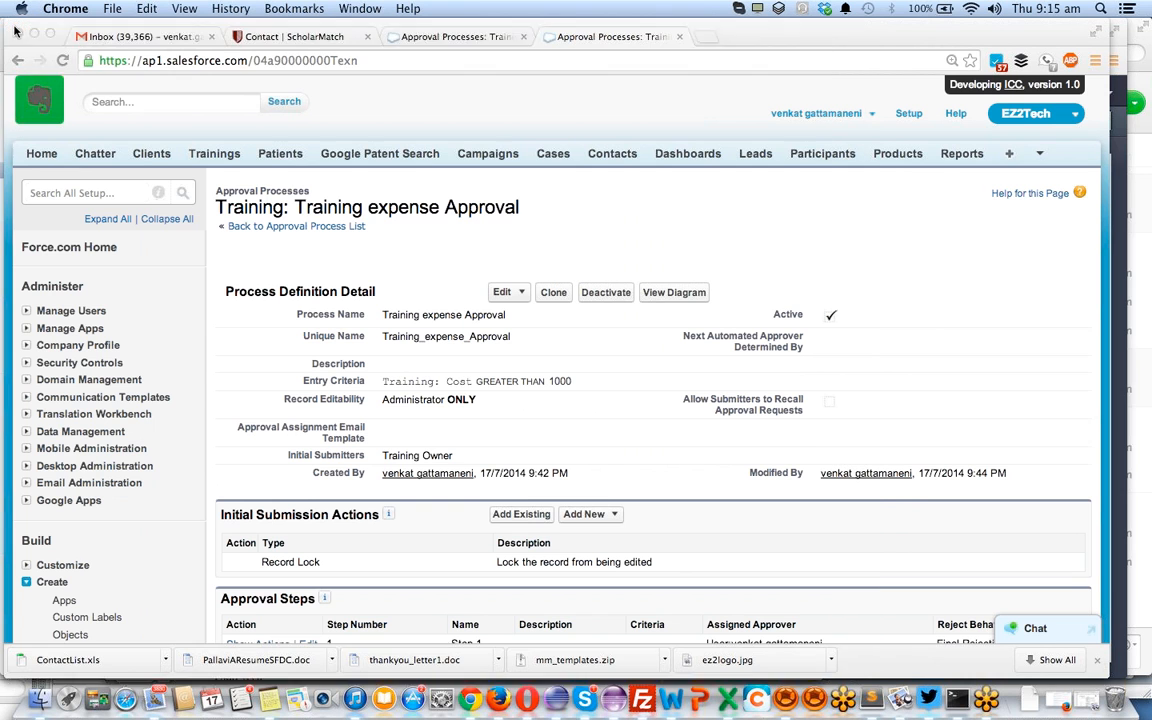
Open Trainings in a separate browser tab and start a new training with the Online record type
{"action": "scroll", "coordinate": [417, 288], "scroll_direction": "down", "scroll_amount": 4}
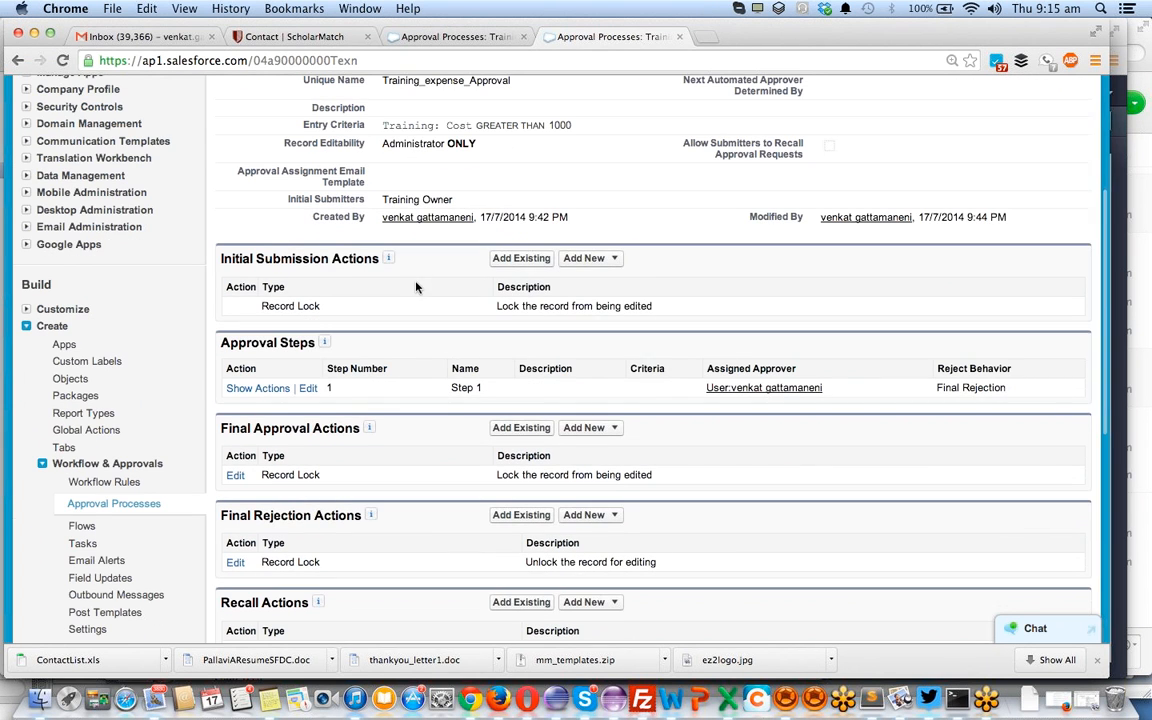
{"action": "scroll", "coordinate": [473, 100], "scroll_direction": "up", "scroll_amount": 5}
{"action": "left_click", "coordinate": [230, 156], "text": "super"}
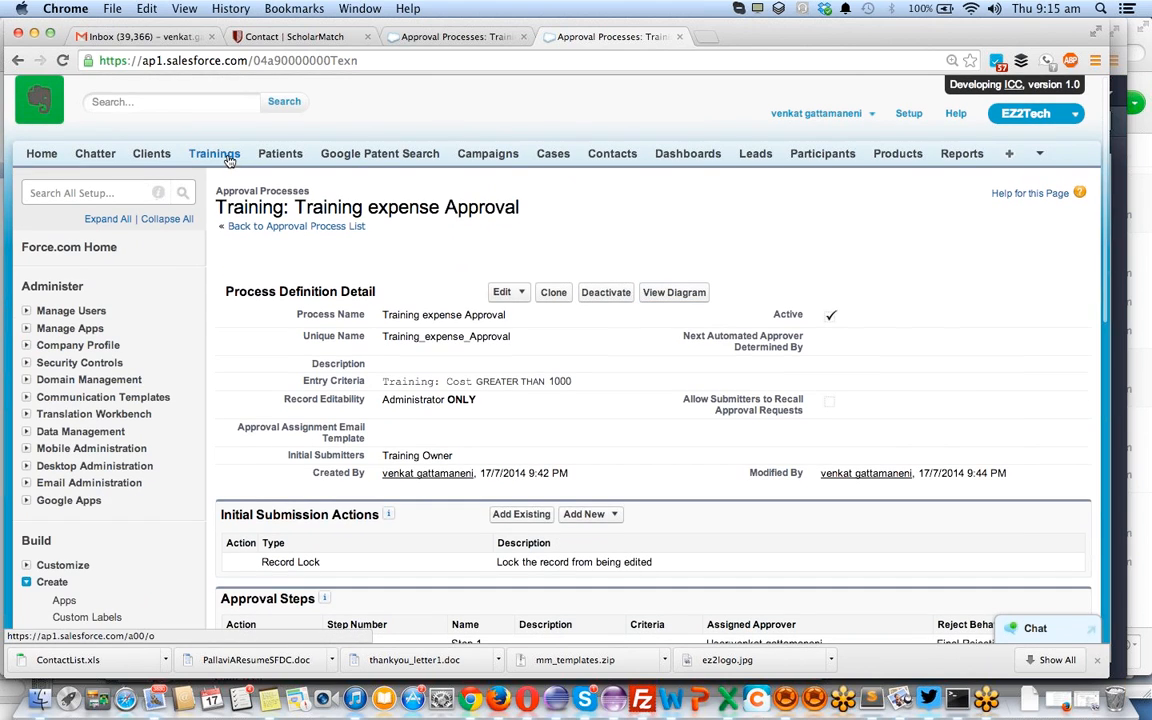
{"action": "left_click", "coordinate": [740, 40]}
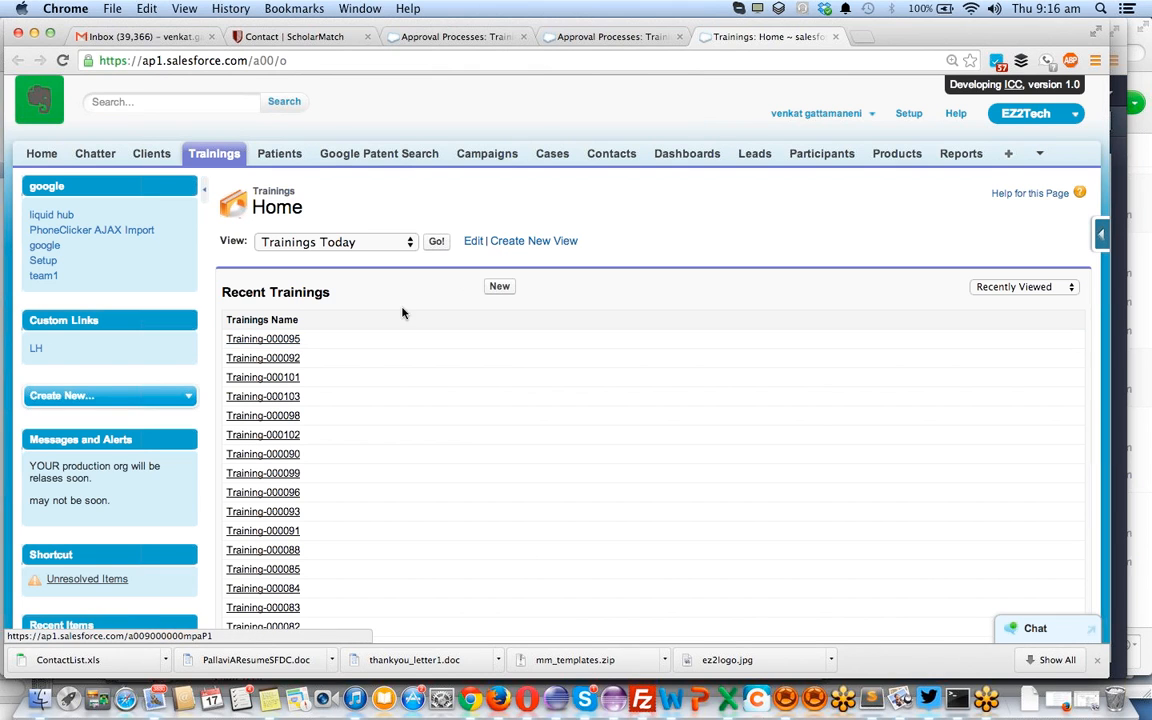
{"action": "left_click", "coordinate": [499, 287]}
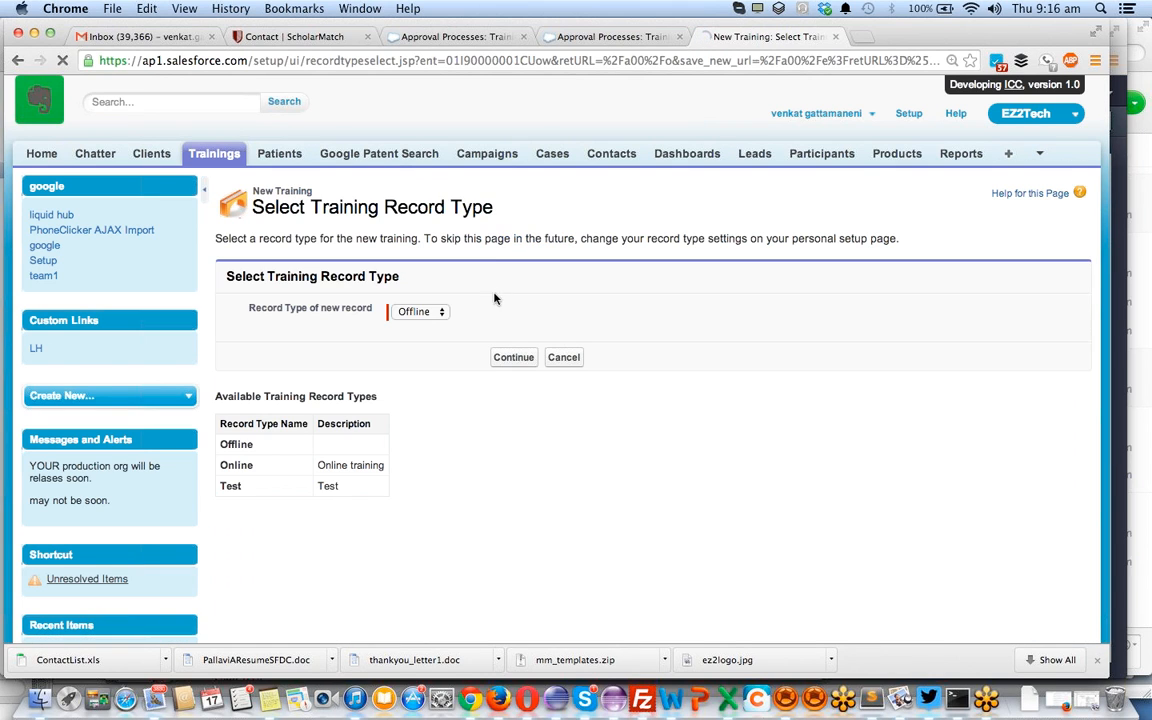
{"action": "left_click", "coordinate": [420, 311]}
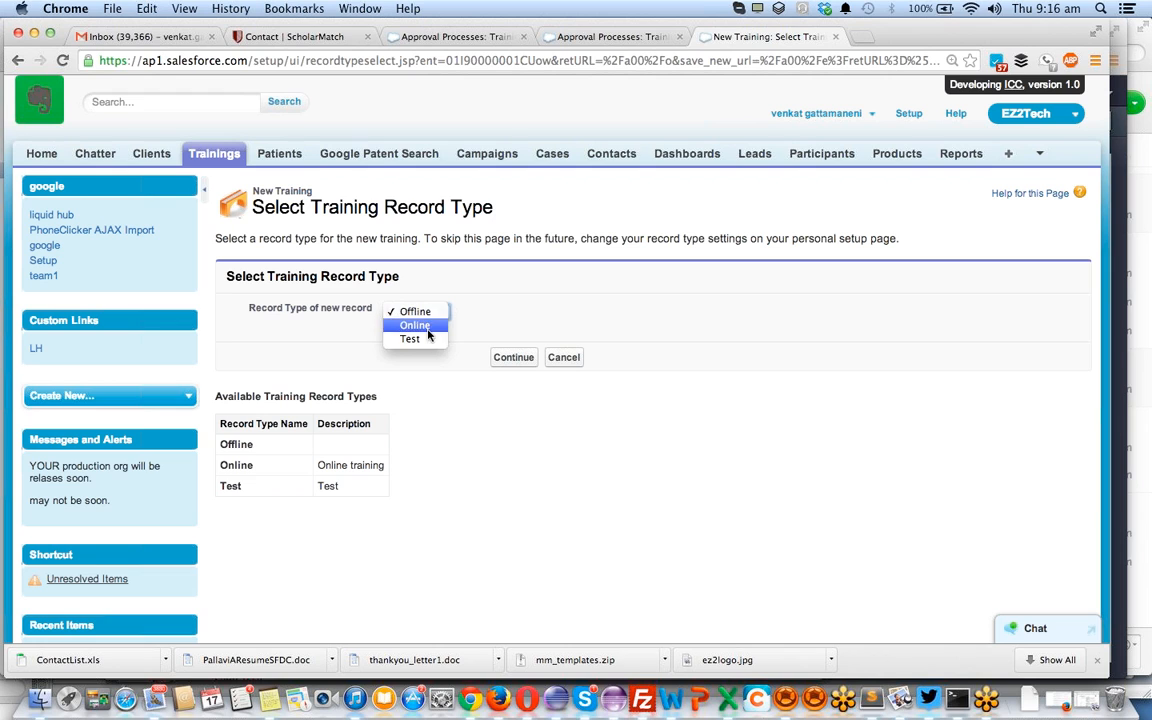
{"action": "left_click", "coordinate": [420, 326]}
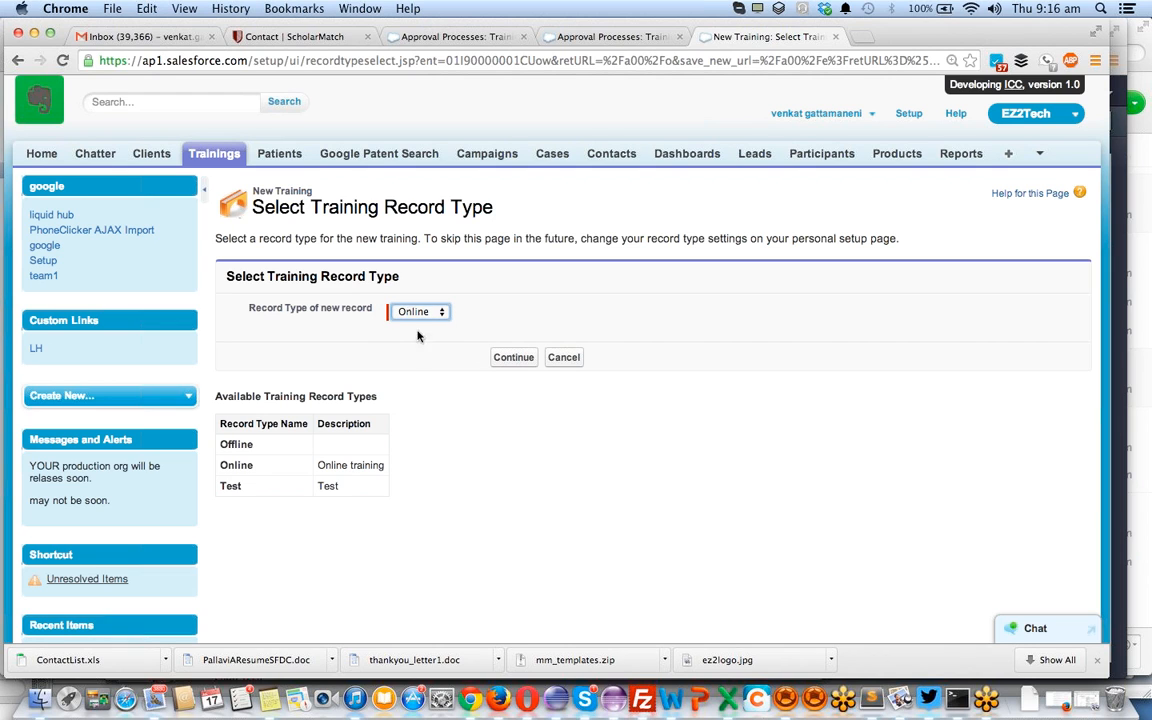
{"action": "left_click", "coordinate": [513, 362]}
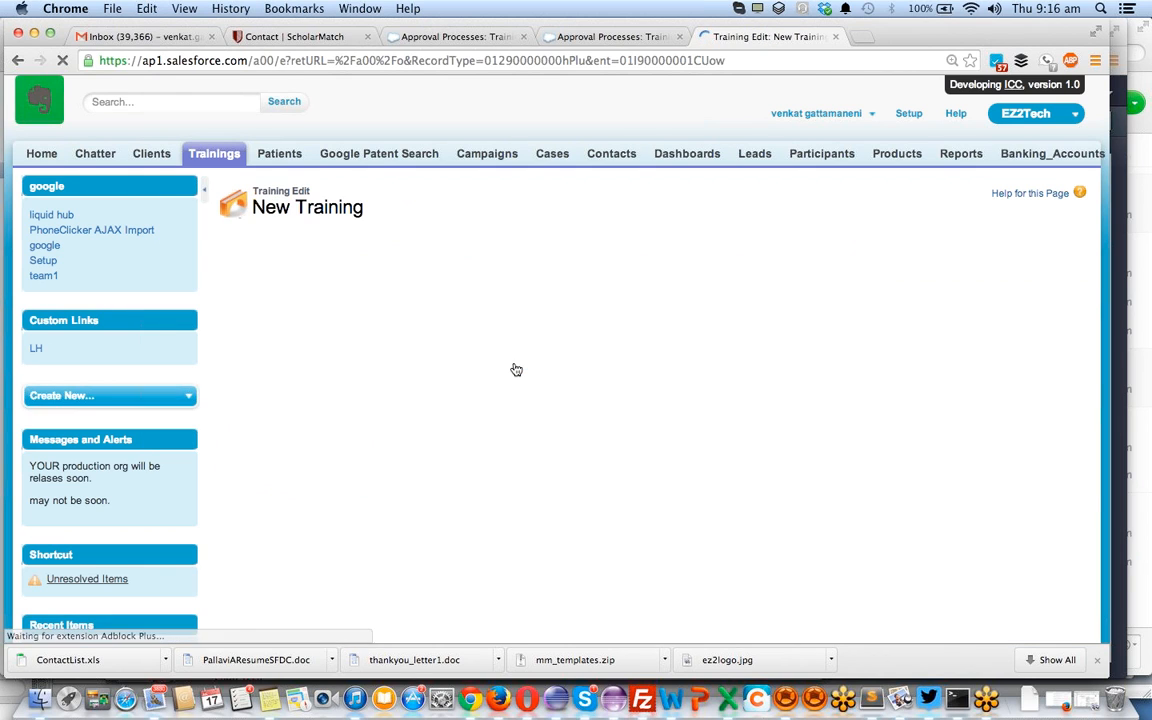
Fill in the training as Active with the suggested current date and time and a Cost of 100, and save it
{"action": "left_click", "coordinate": [302, 373]}
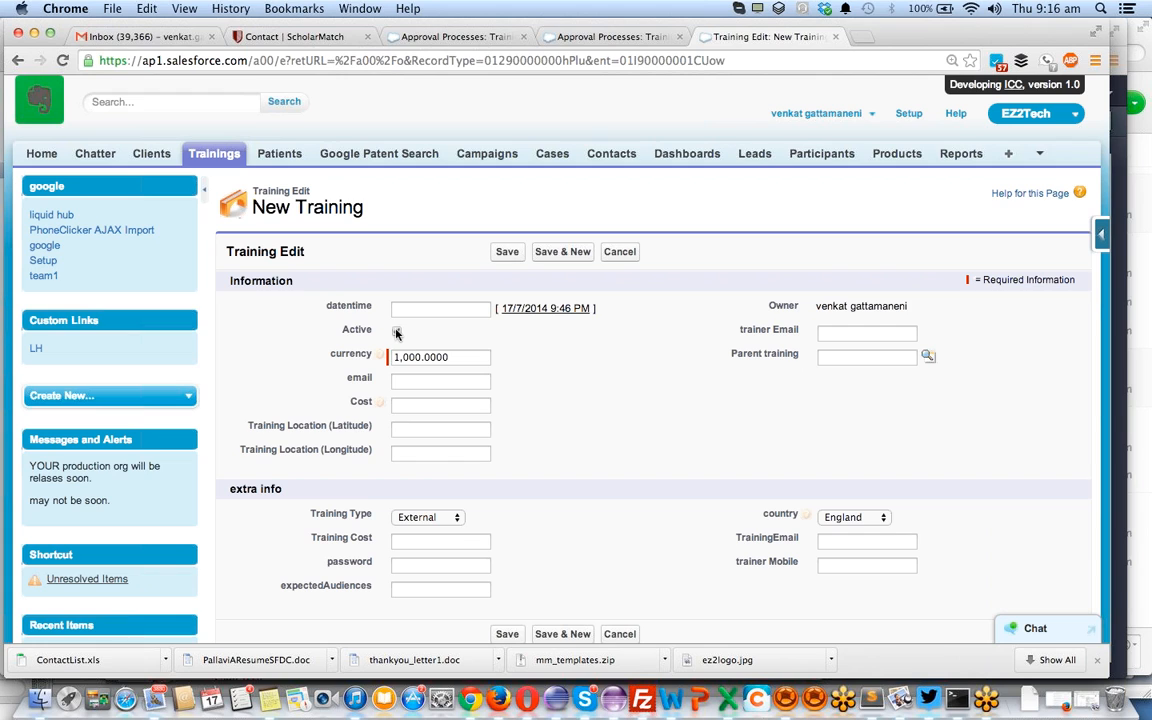
{"action": "left_click", "coordinate": [518, 308]}
{"action": "left_click", "coordinate": [425, 377]}
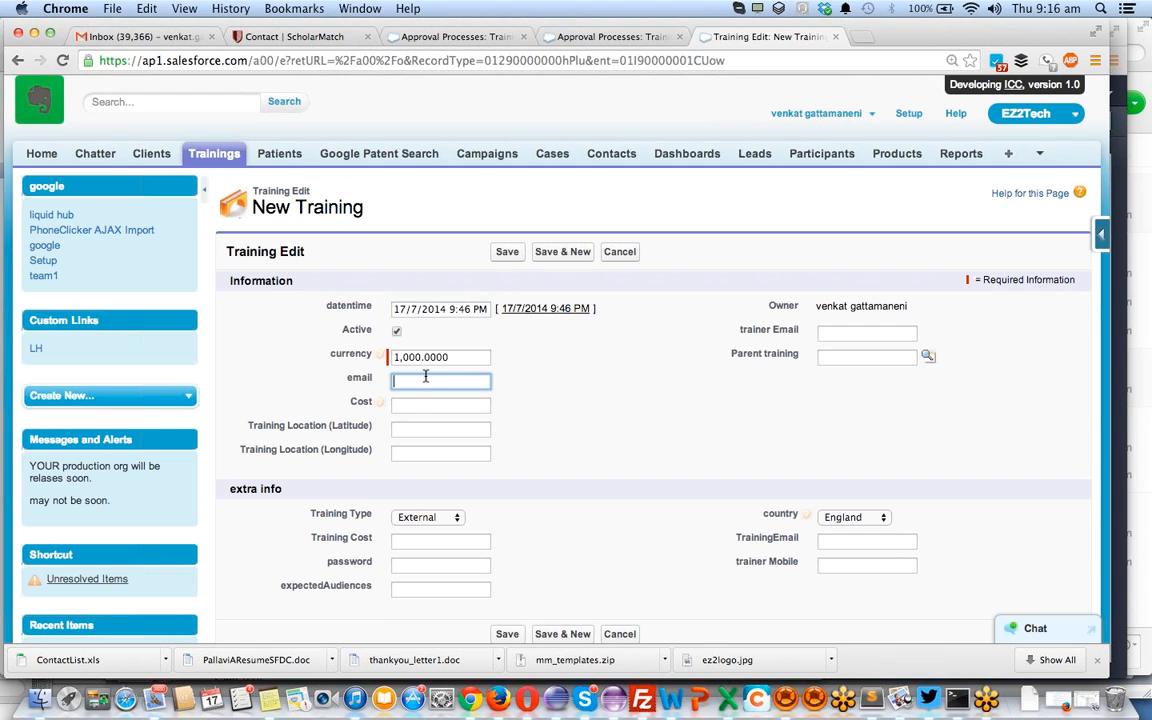
{"action": "left_click", "coordinate": [428, 405]}
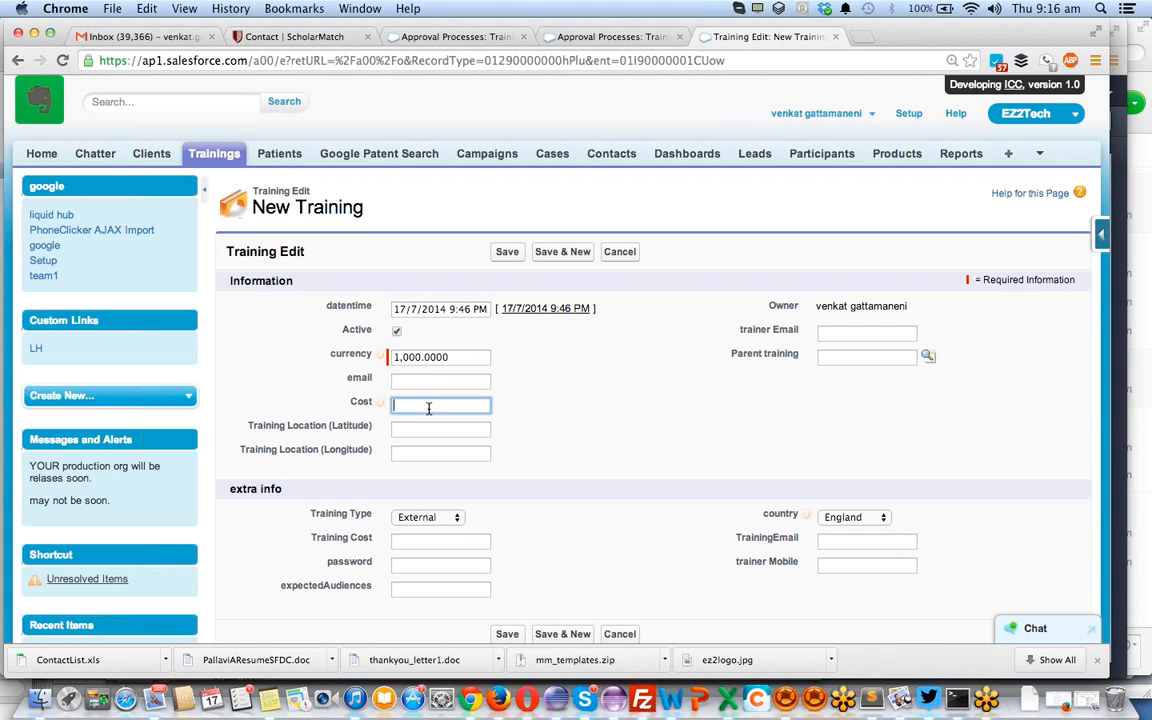
{"action": "type", "text": "100"}
{"action": "scroll", "coordinate": [428, 408], "scroll_direction": "down", "scroll_amount": 3}
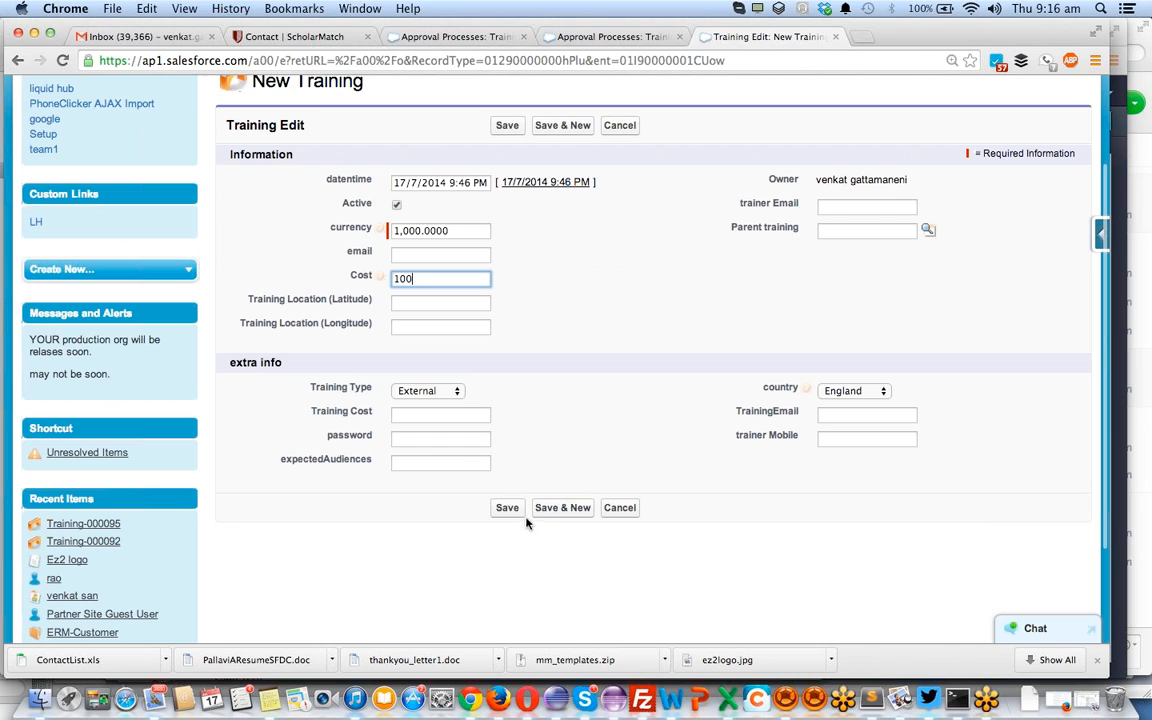
{"action": "left_click", "coordinate": [508, 508]}
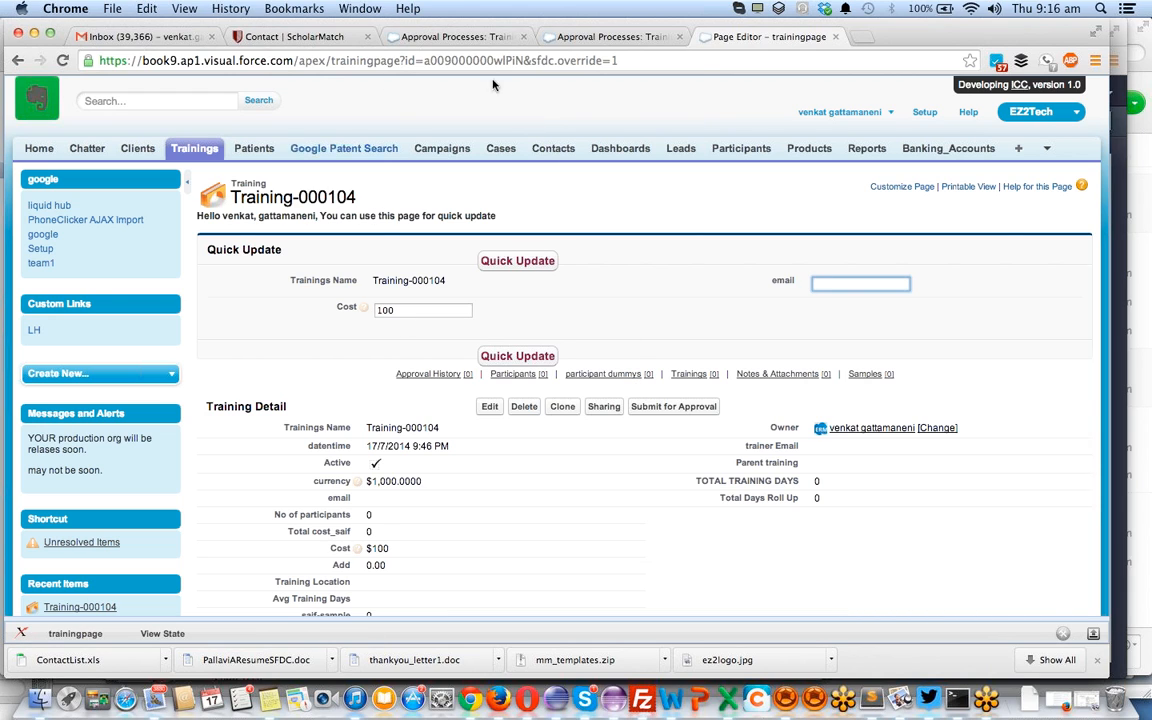
Try to submit the saved training record for approval, confirming the submission
{"action": "left_click", "coordinate": [343, 61]}
{"action": "double_click", "coordinate": [343, 61]}
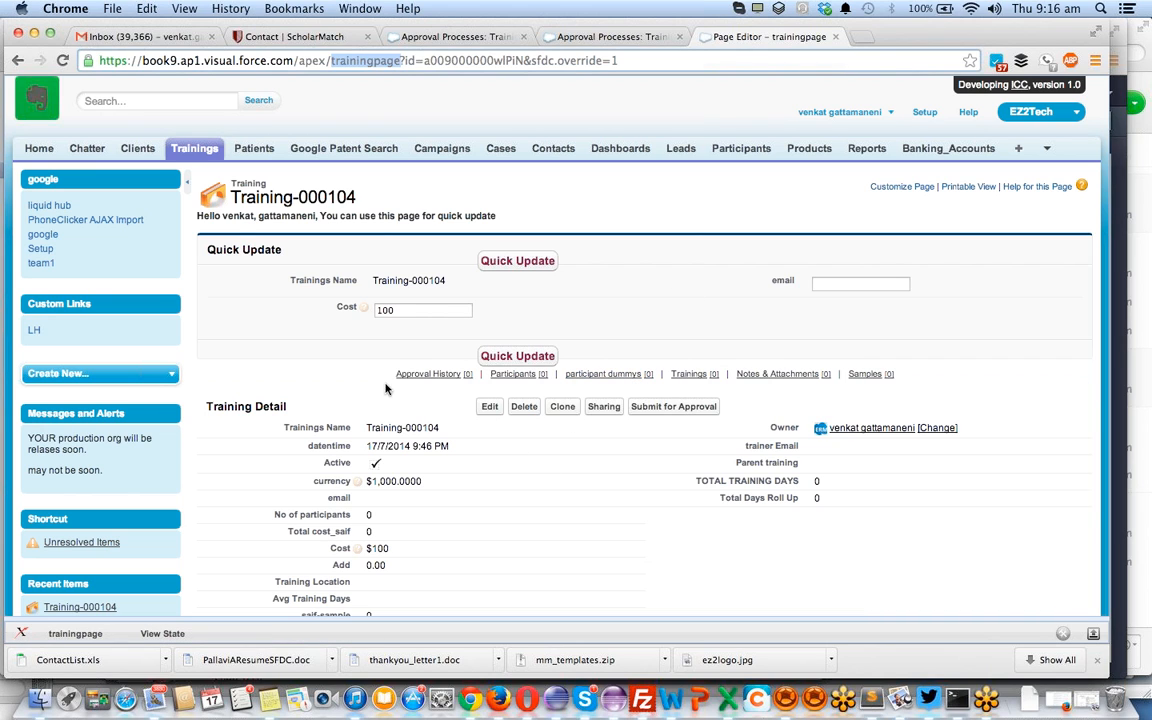
{"action": "left_click", "coordinate": [659, 407]}
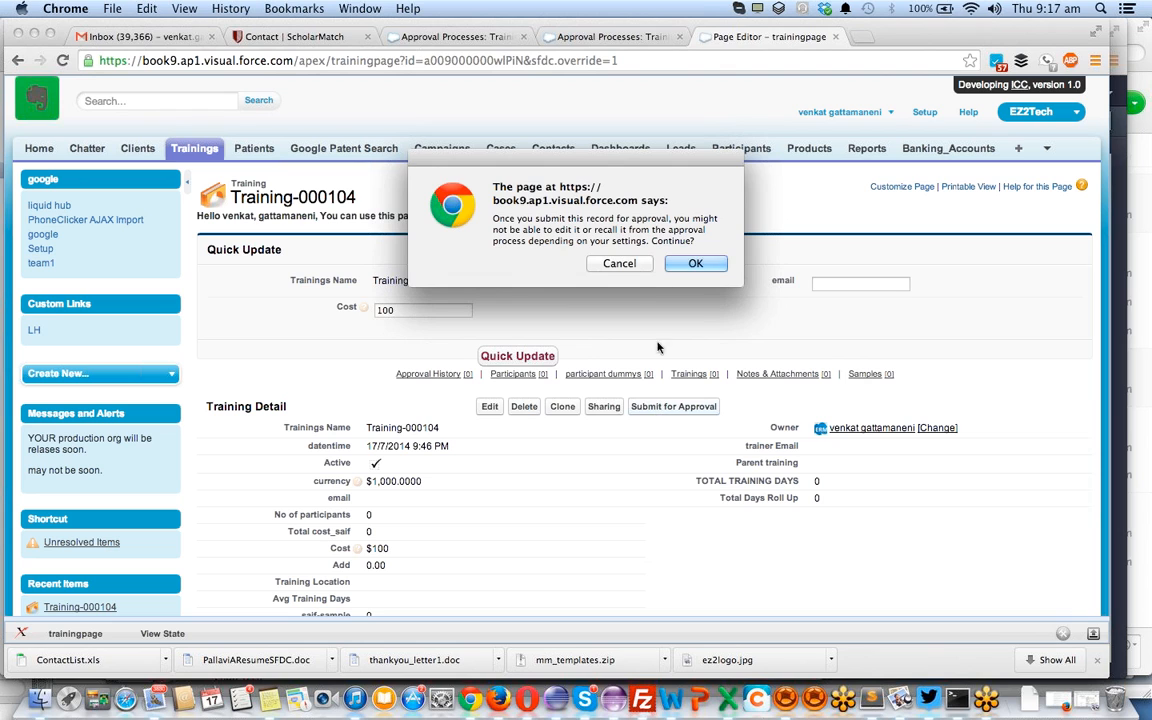
{"action": "left_click", "coordinate": [689, 264]}
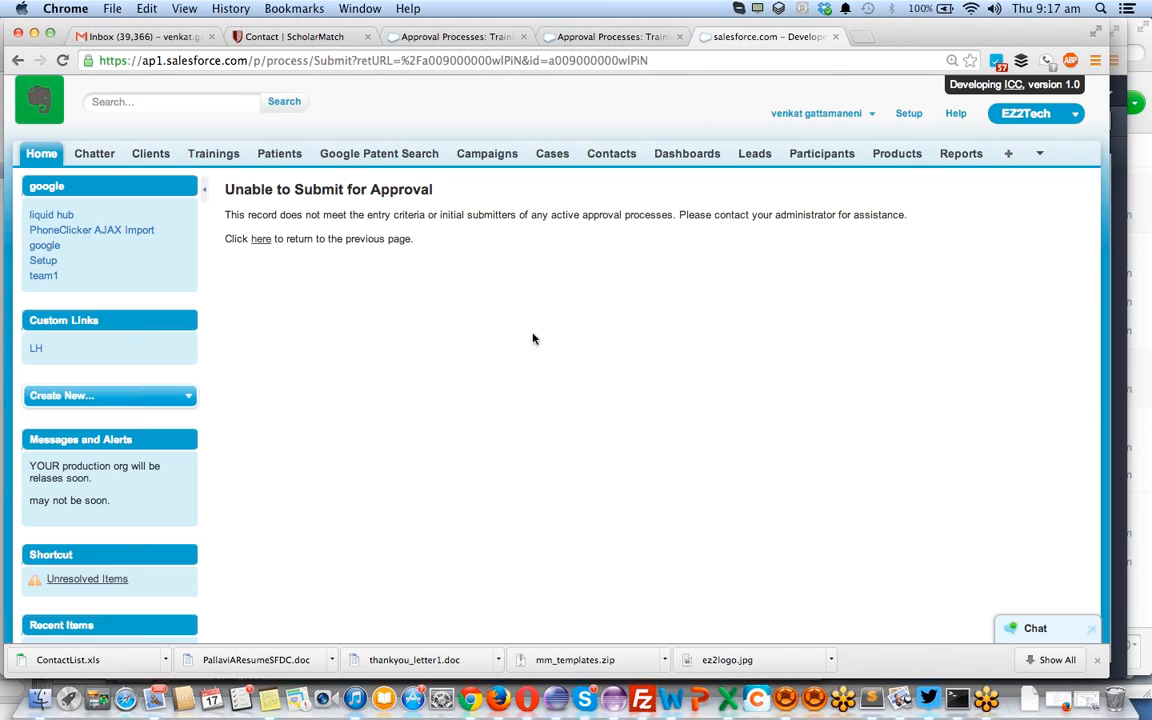
Open Setup in a separate browser tab and display the list of active users under Manage Users
{"action": "left_click", "coordinate": [906, 115], "text": "super"}
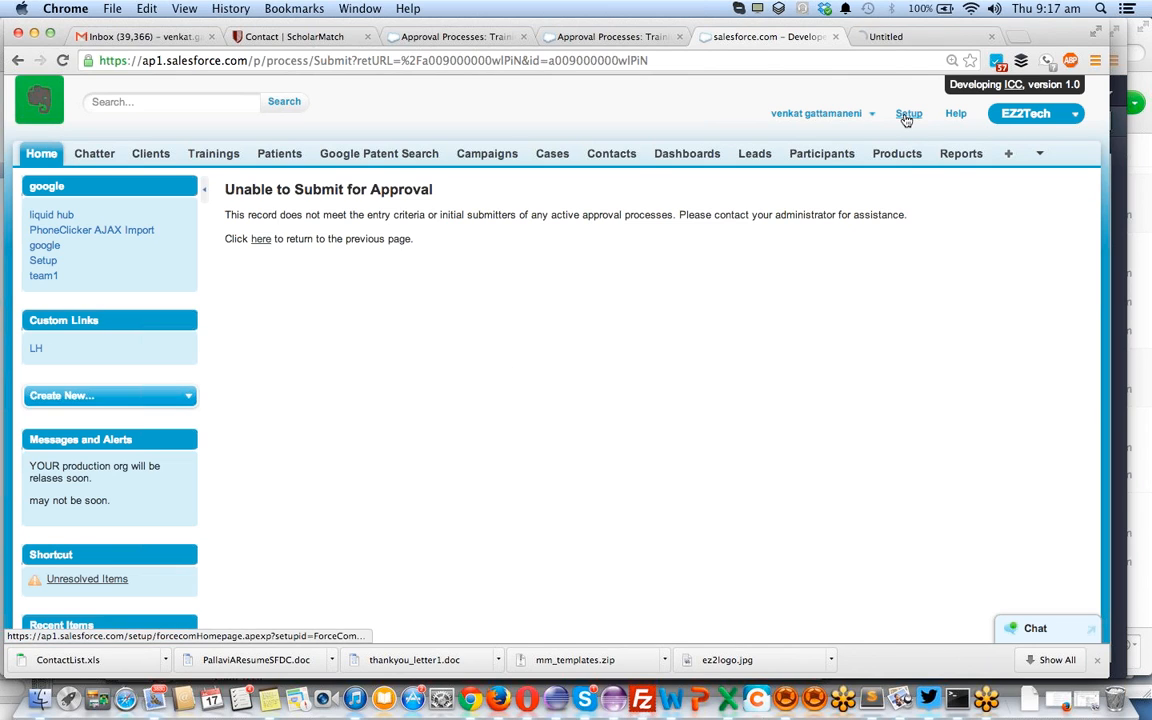
{"action": "left_click", "coordinate": [888, 37]}
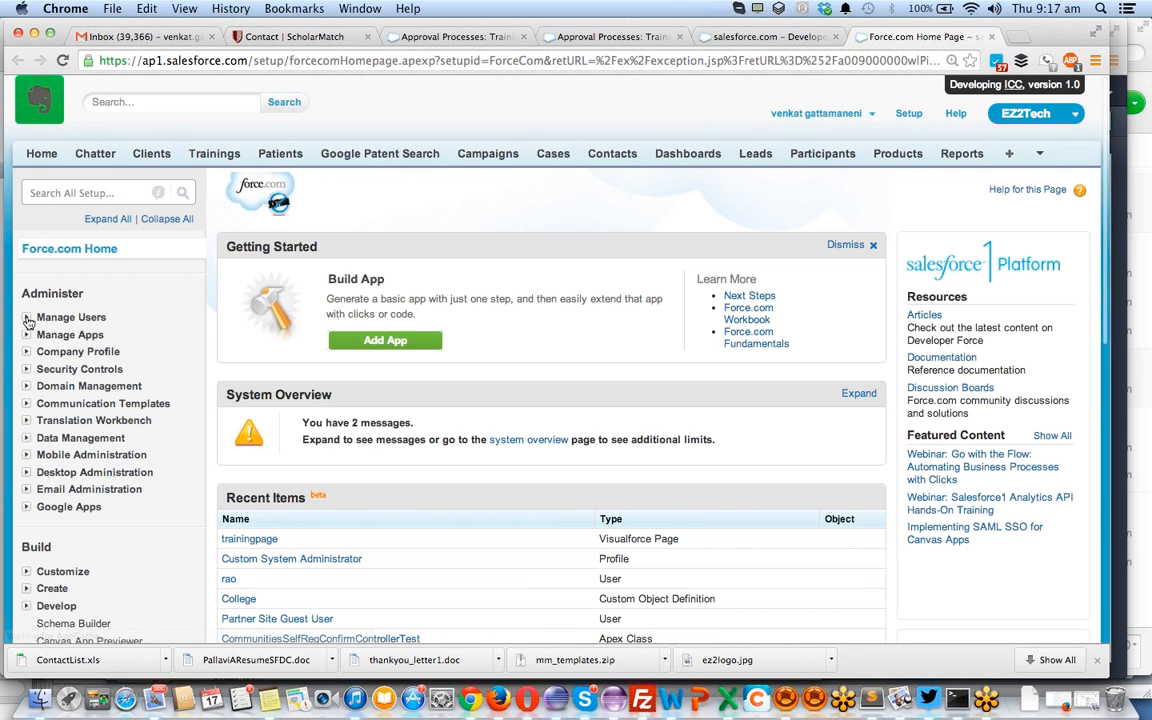
{"action": "left_click", "coordinate": [27, 318]}
{"action": "left_click", "coordinate": [27, 319]}
{"action": "left_click", "coordinate": [27, 319]}
{"action": "left_click", "coordinate": [66, 337]}
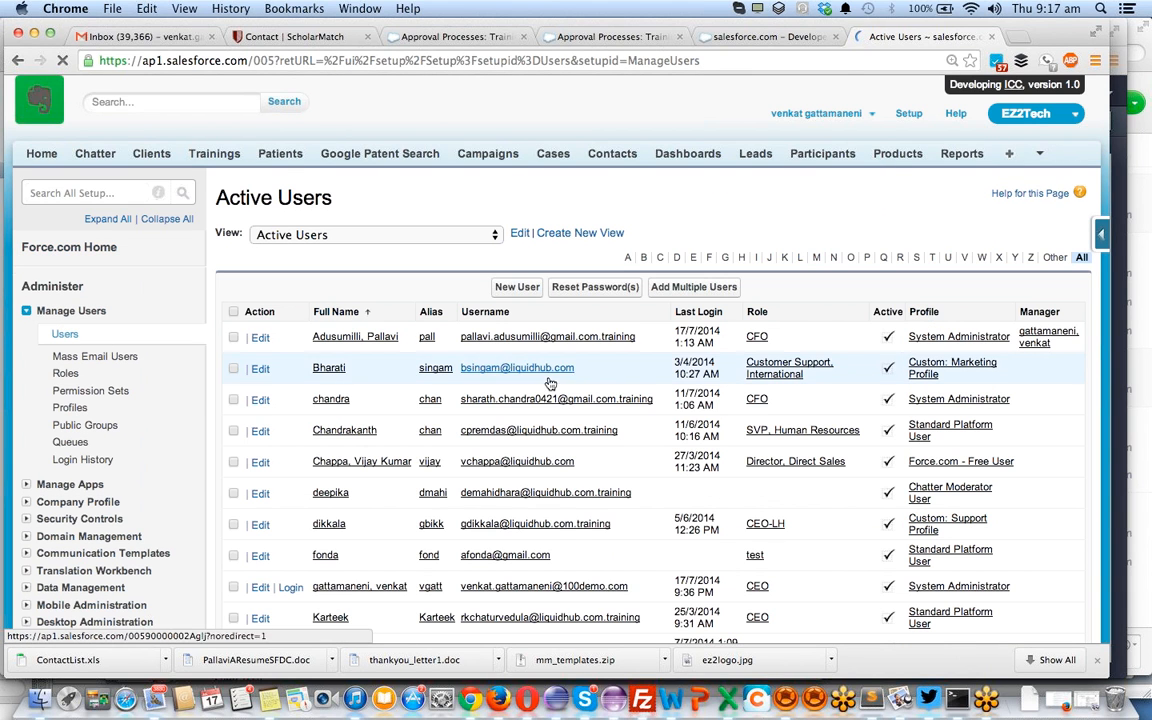
Find the System Administrator user with the Cto role in the active users list and log in as that user
{"action": "scroll", "coordinate": [541, 398], "scroll_direction": "down", "scroll_amount": 2}
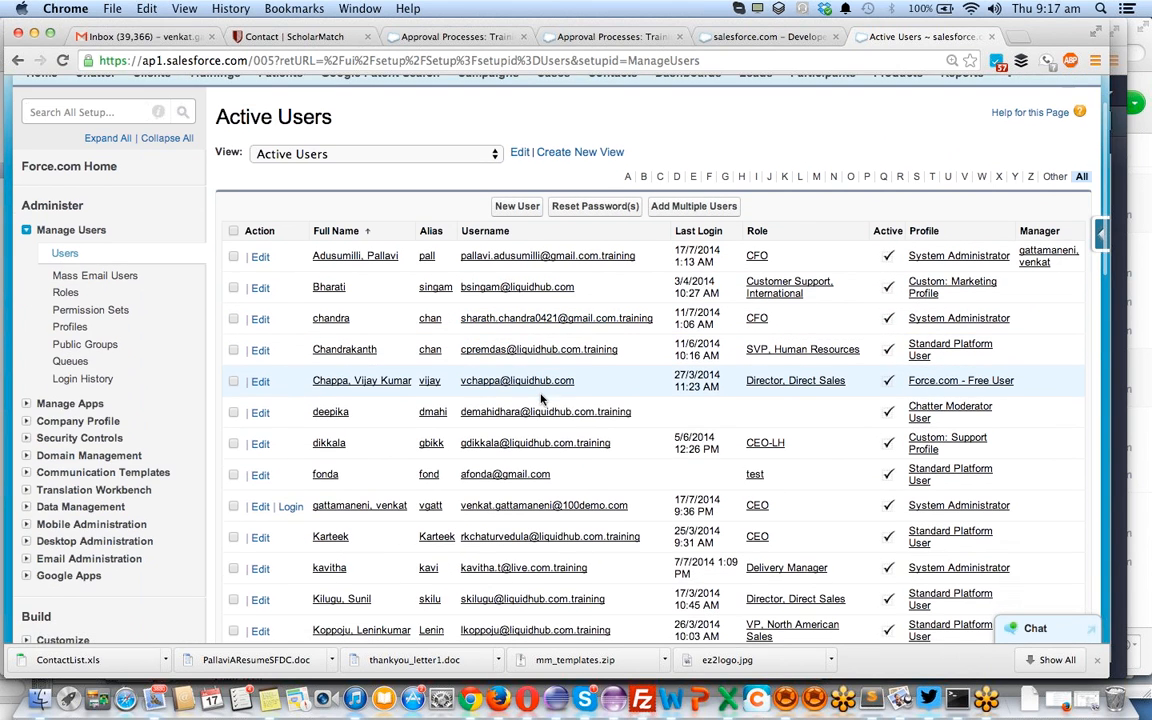
{"action": "scroll", "coordinate": [541, 398], "scroll_direction": "down", "scroll_amount": 6}
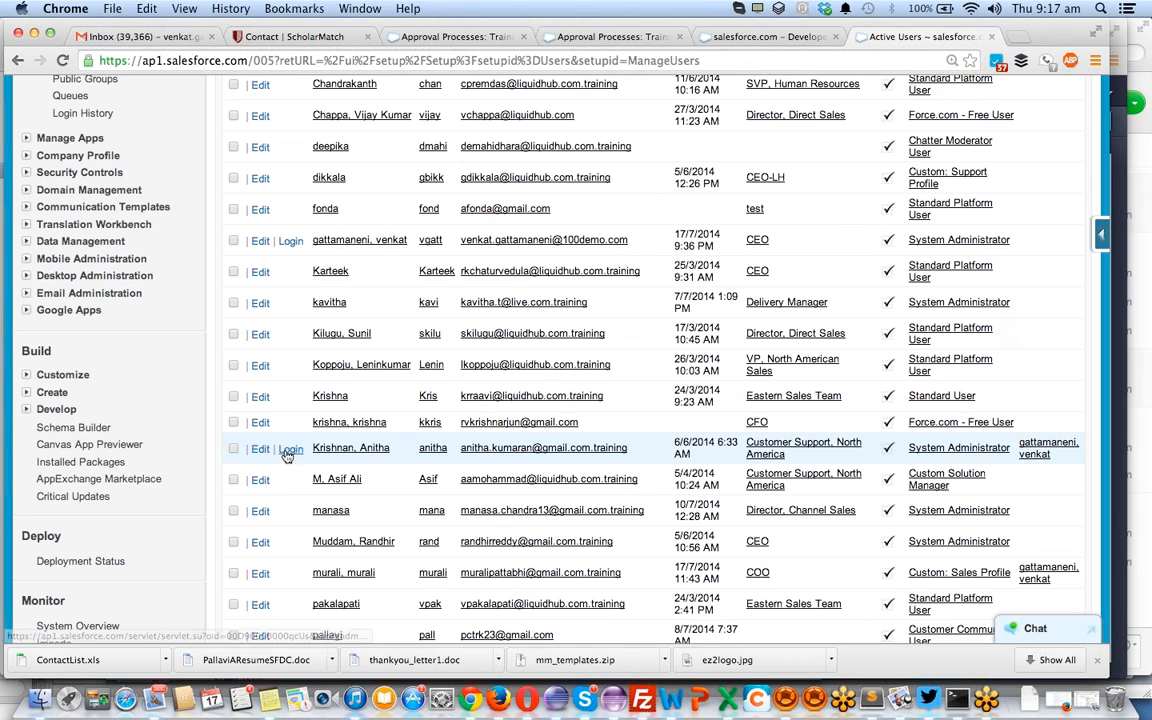
{"action": "scroll", "coordinate": [476, 447], "scroll_direction": "down", "scroll_amount": 7}
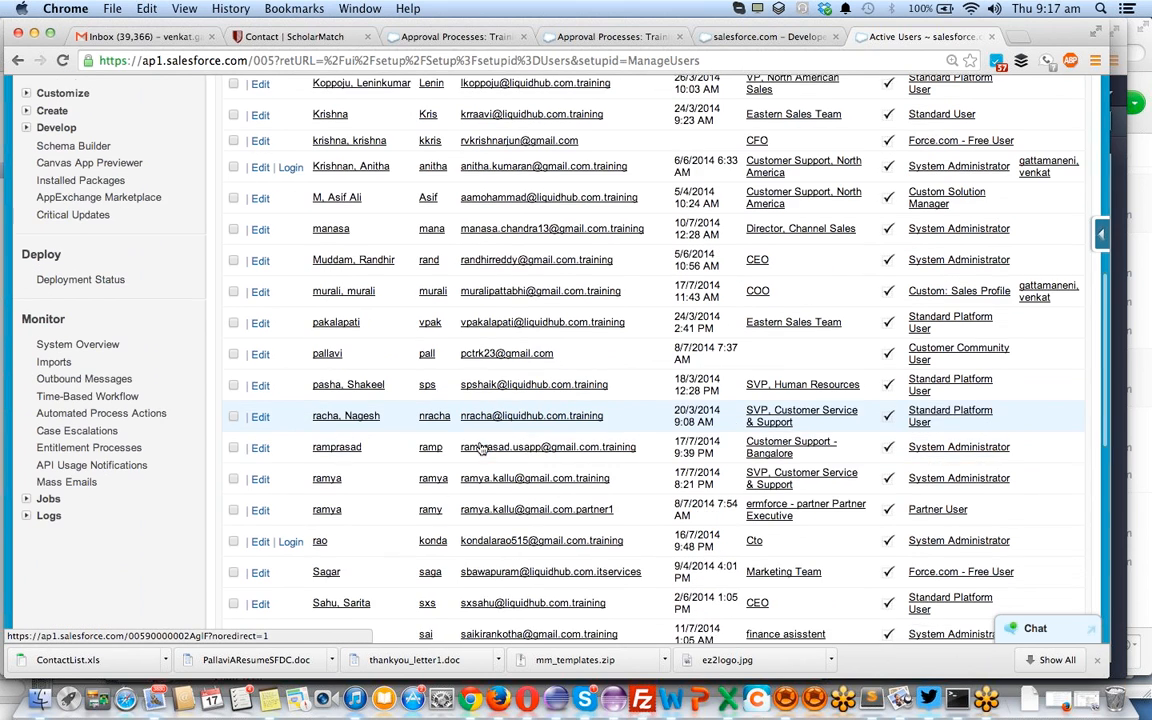
{"action": "left_click", "coordinate": [290, 532]}
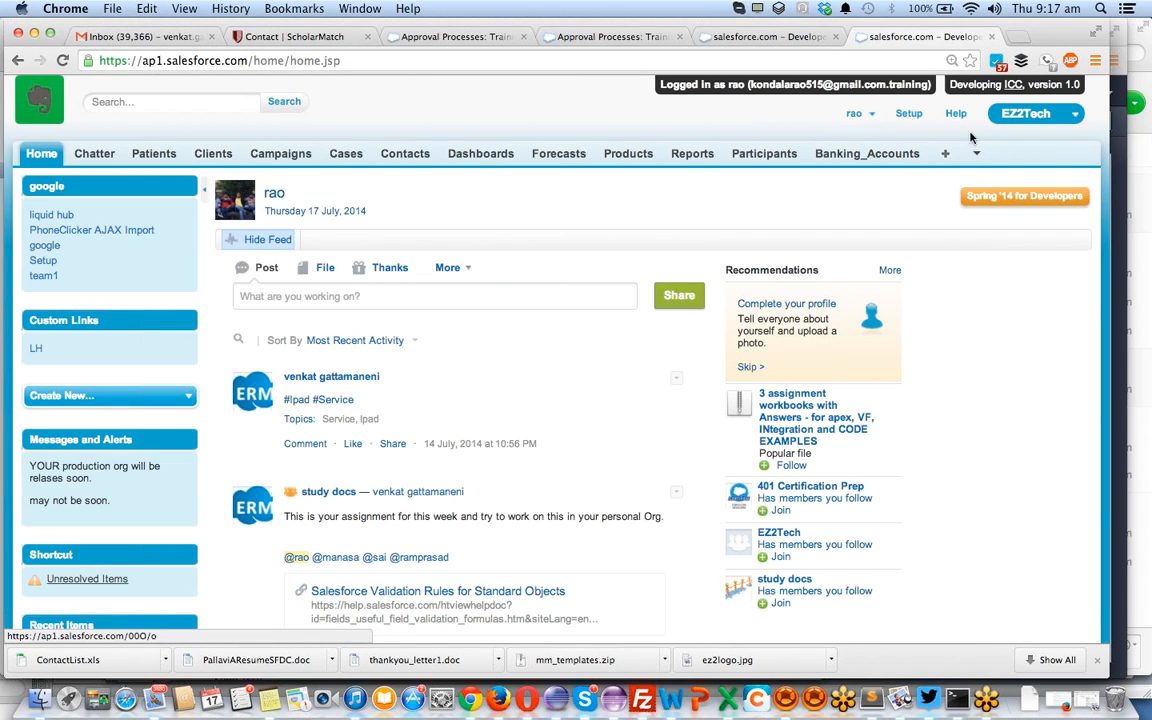
Check the available apps without switching, and open the Trainings home page as the logged-in user
{"action": "left_click", "coordinate": [1027, 117]}
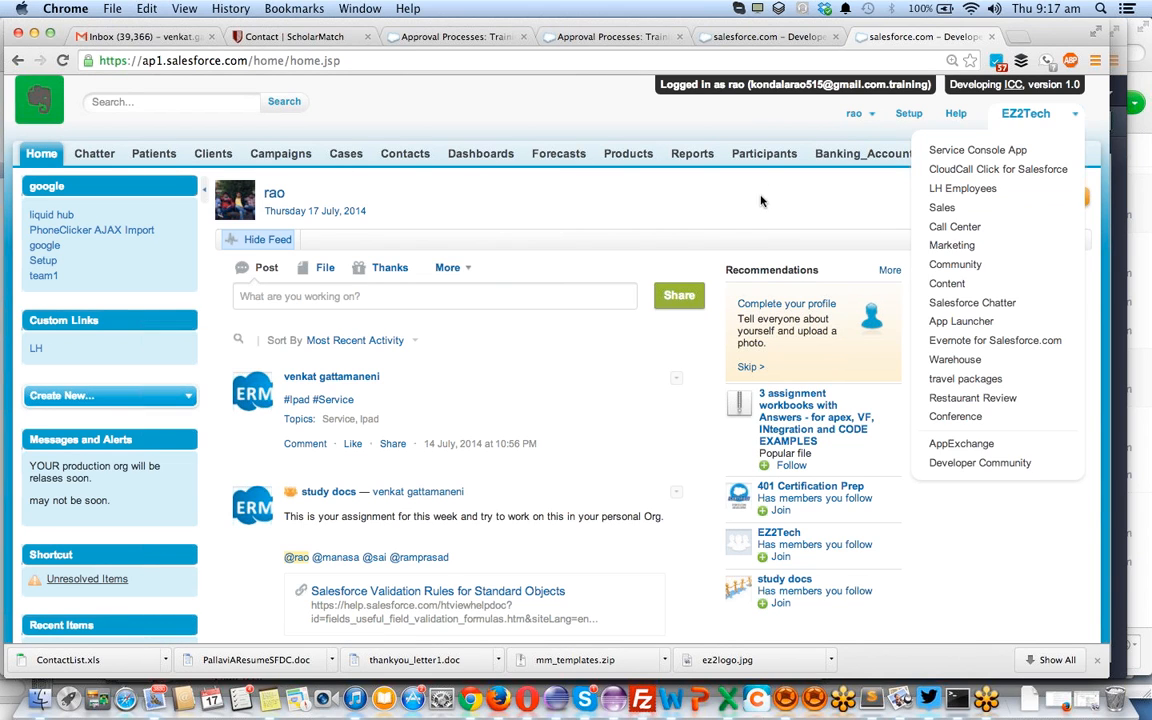
{"action": "left_click", "coordinate": [756, 204]}
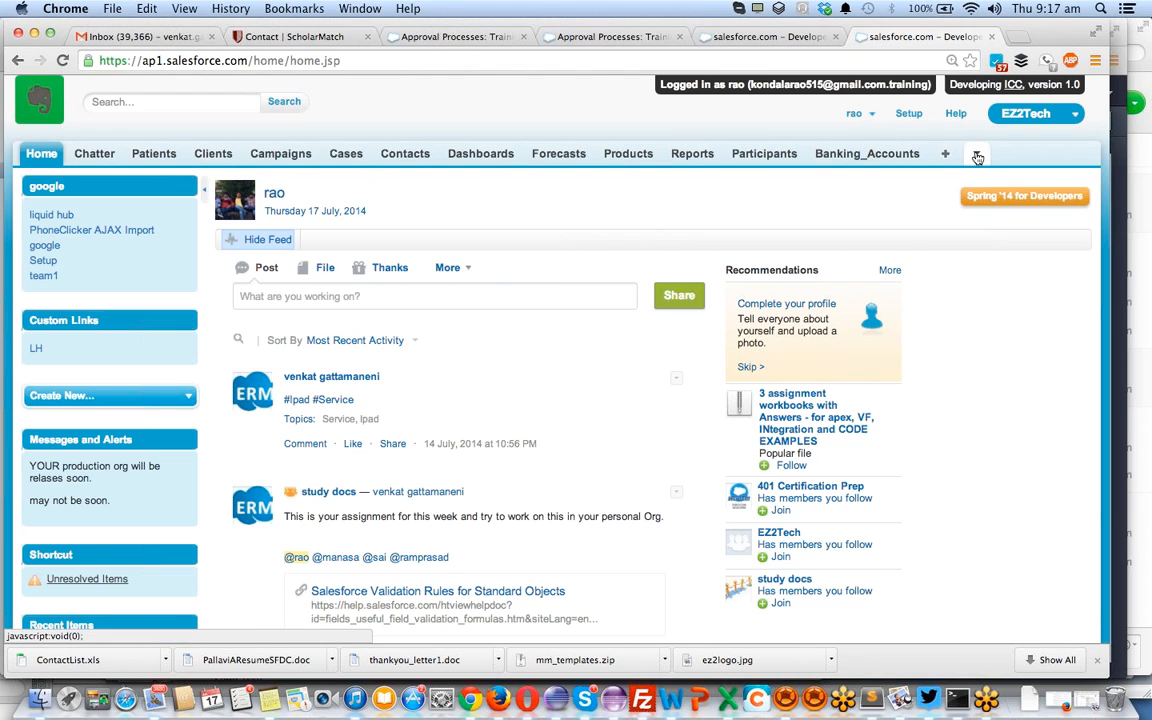
{"action": "left_click", "coordinate": [977, 155]}
{"action": "left_click", "coordinate": [845, 177]}
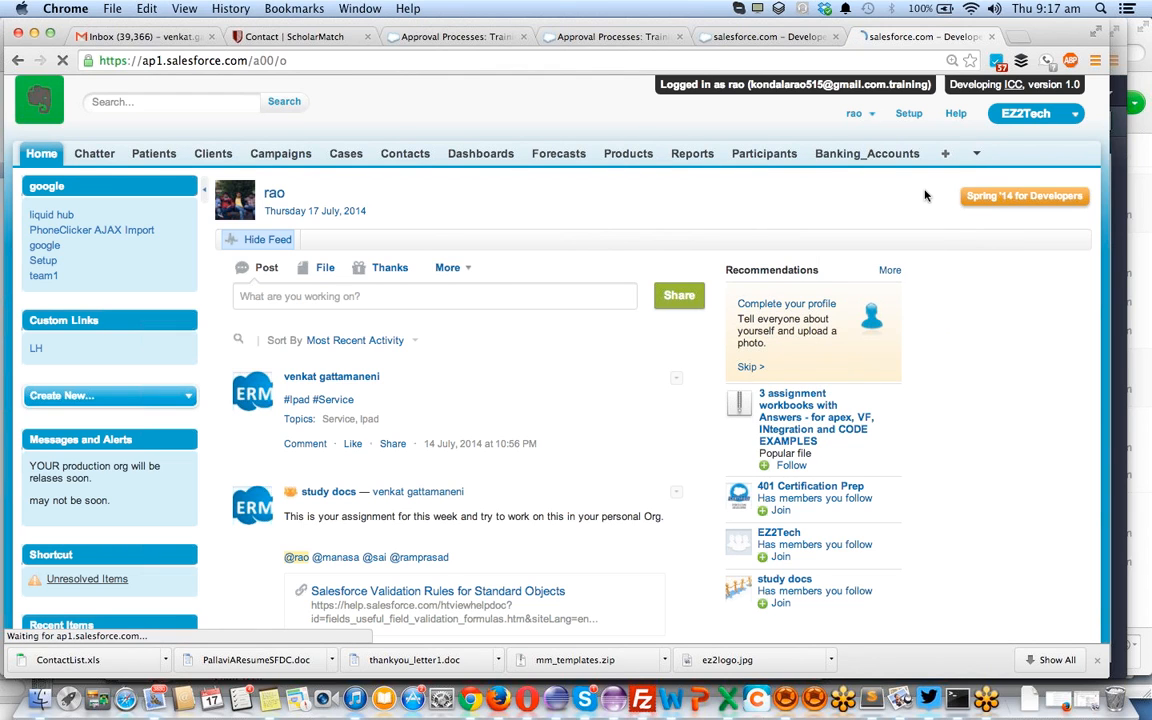
Create and save an Offline training record using the current date and time, with Active enabled and Cost set to 100
{"action": "left_click", "coordinate": [500, 287]}
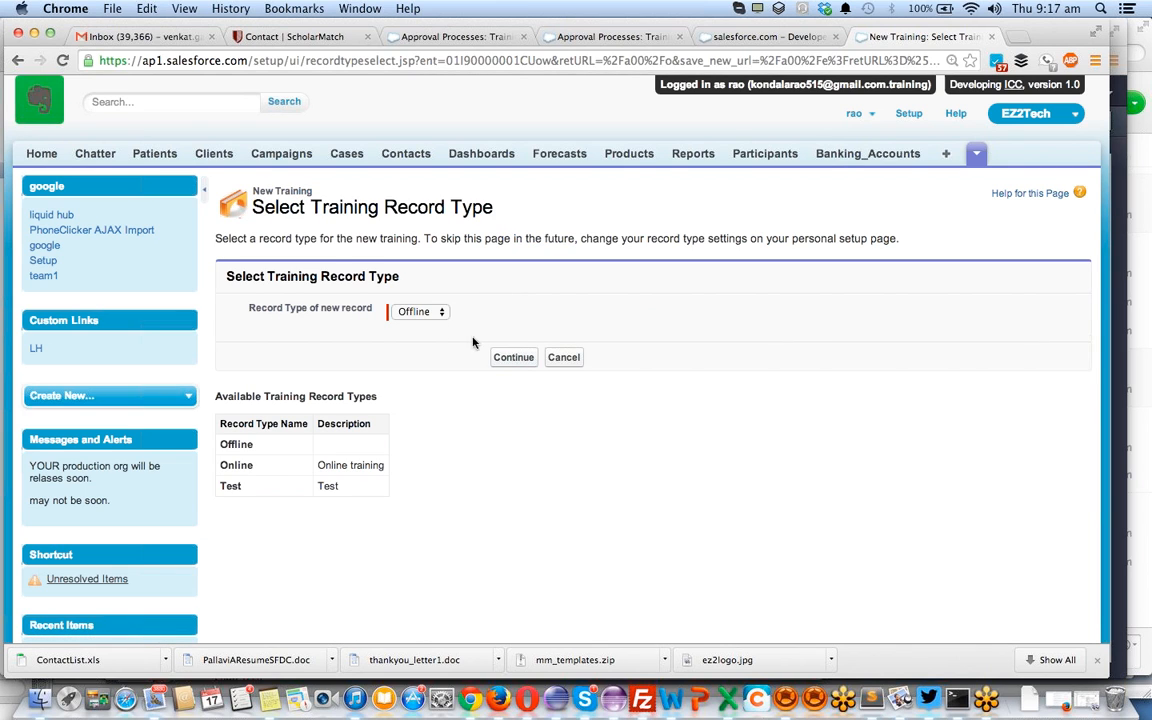
{"action": "left_click", "coordinate": [507, 358]}
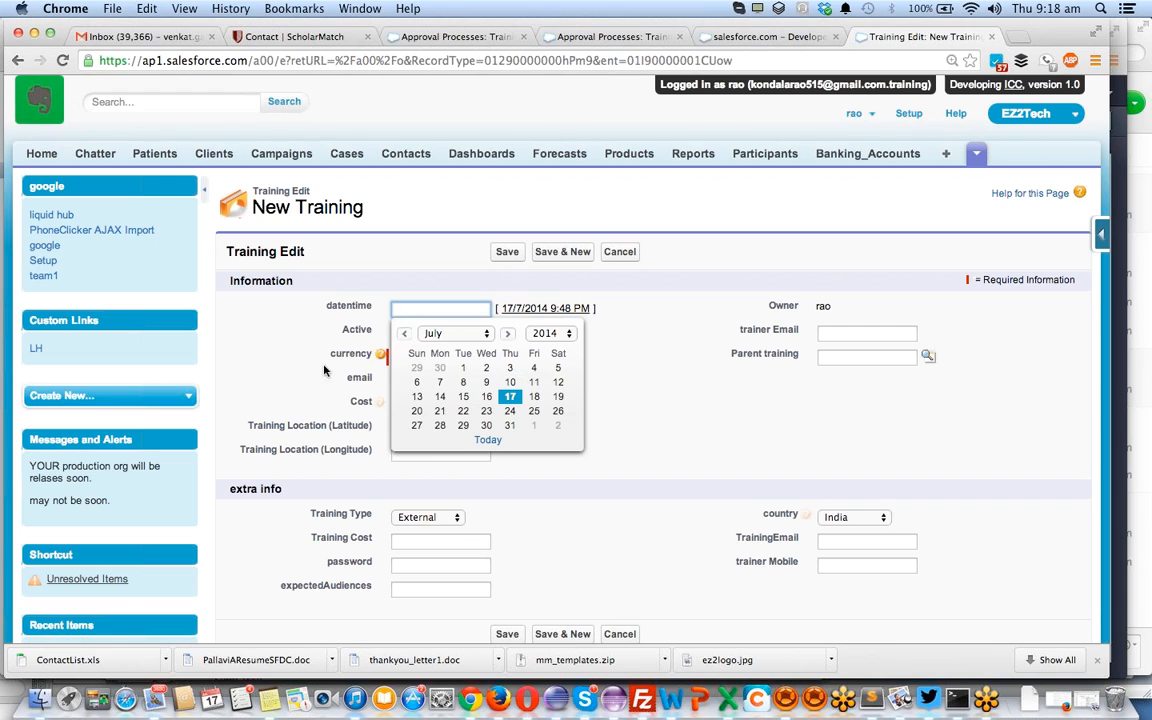
{"action": "left_click", "coordinate": [323, 368]}
{"action": "left_click", "coordinate": [435, 312]}
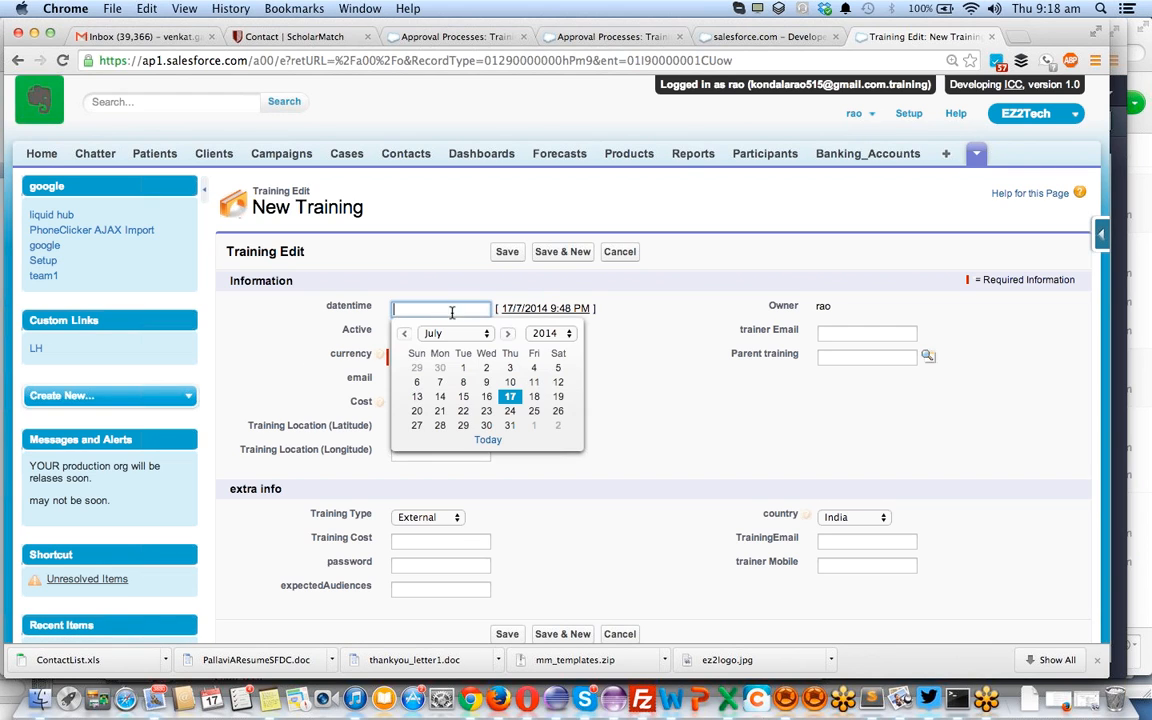
{"action": "left_click", "coordinate": [517, 309]}
{"action": "left_click", "coordinate": [396, 331]}
{"action": "left_click", "coordinate": [413, 405]}
{"action": "type", "text": "100"}
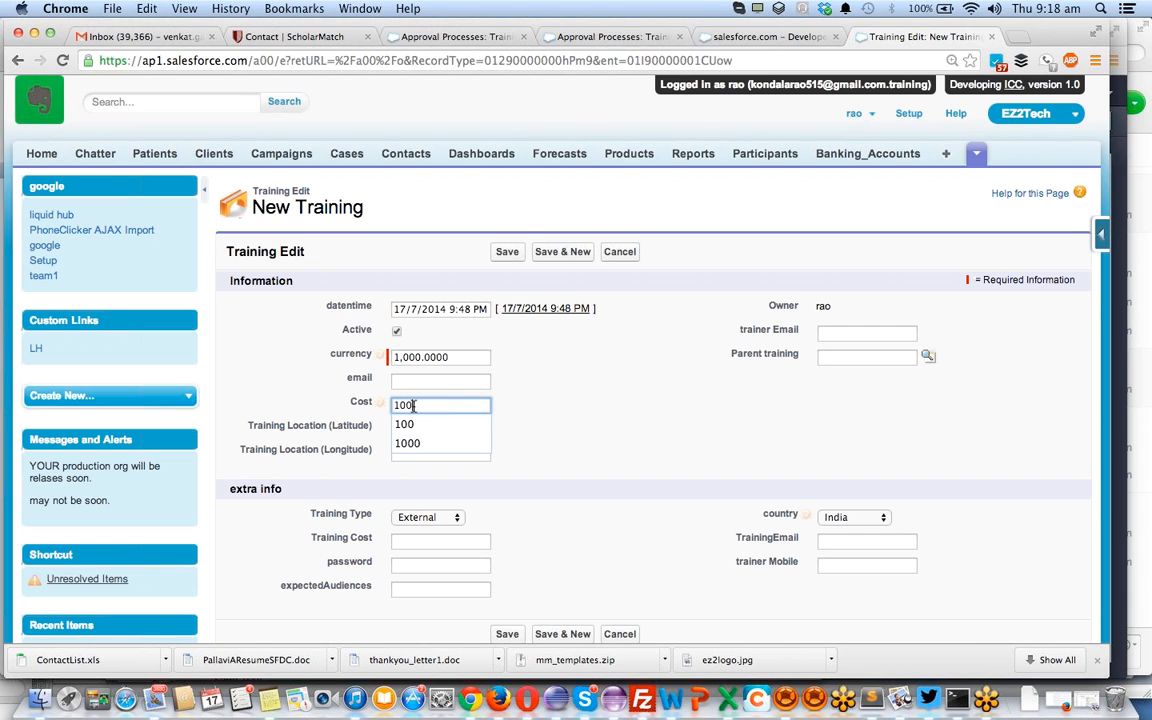
{"action": "left_click", "coordinate": [507, 254]}
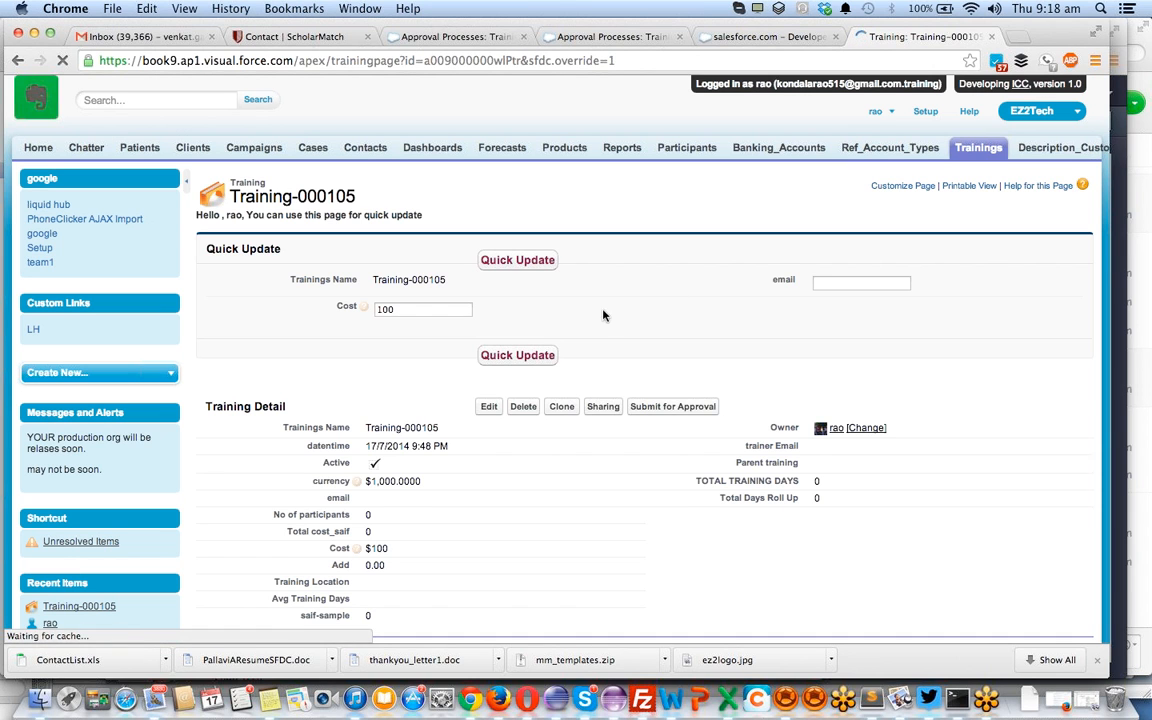
Try to submit the training record costing 100 for approval, and return to the record
{"action": "left_click", "coordinate": [636, 407]}
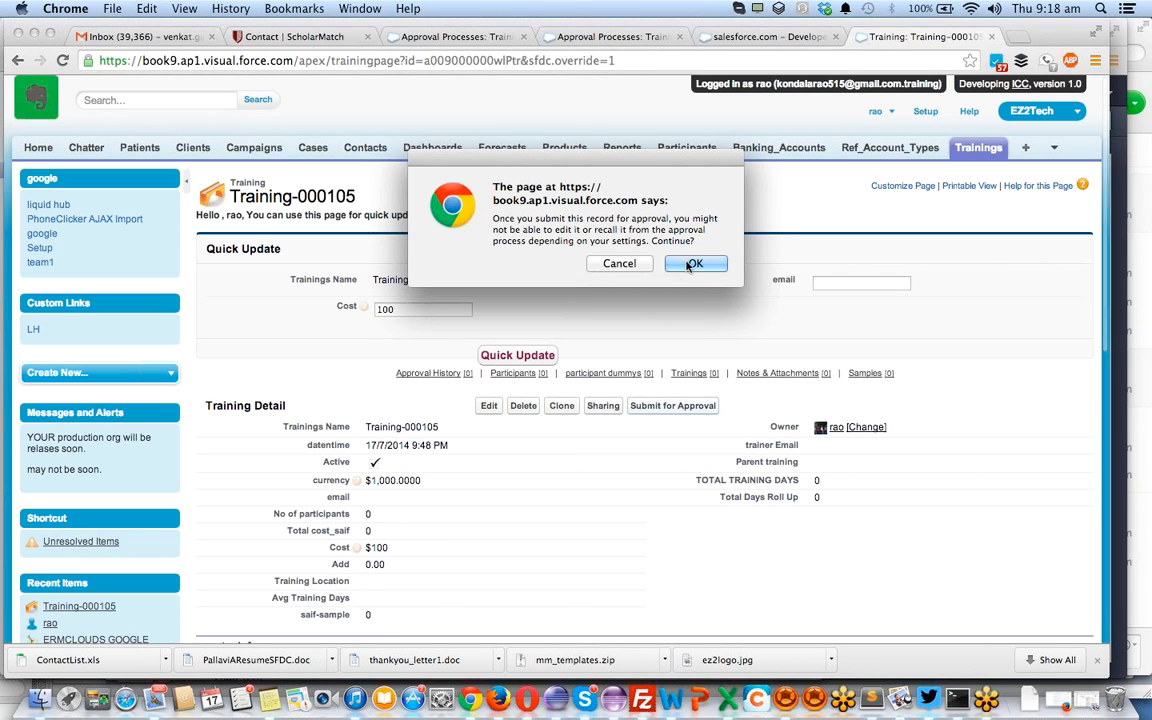
{"action": "left_click", "coordinate": [689, 262]}
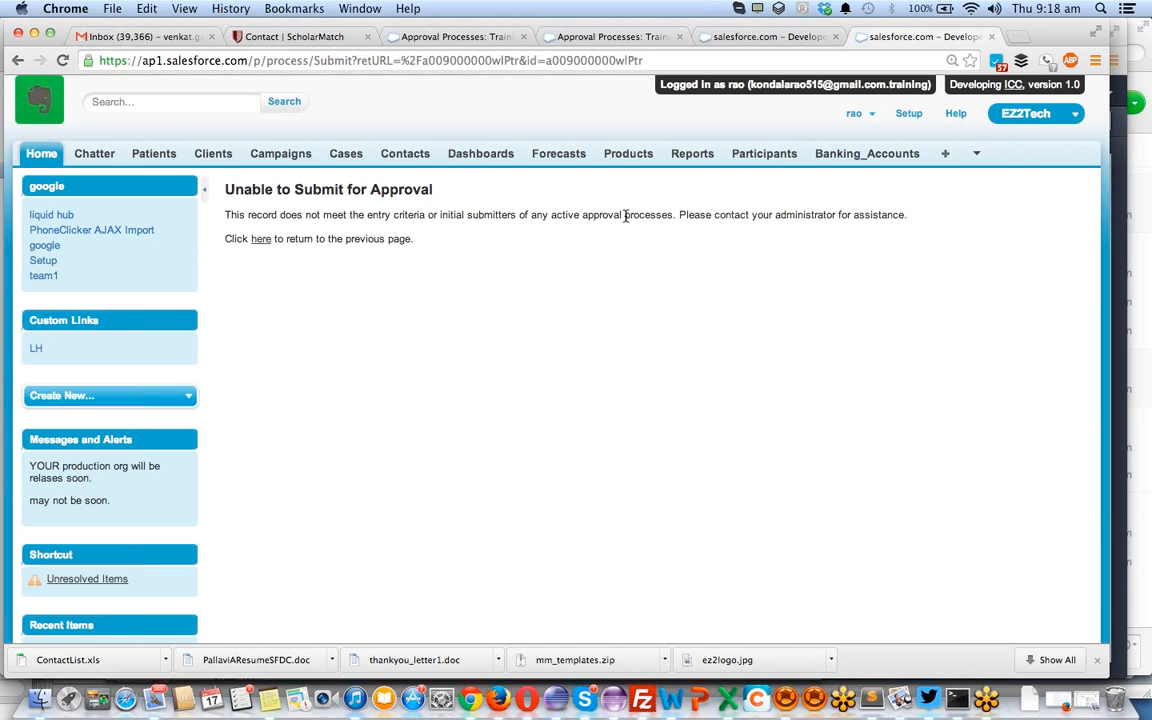
{"action": "scroll", "coordinate": [626, 216], "scroll_direction": "left", "scroll_amount": 5}
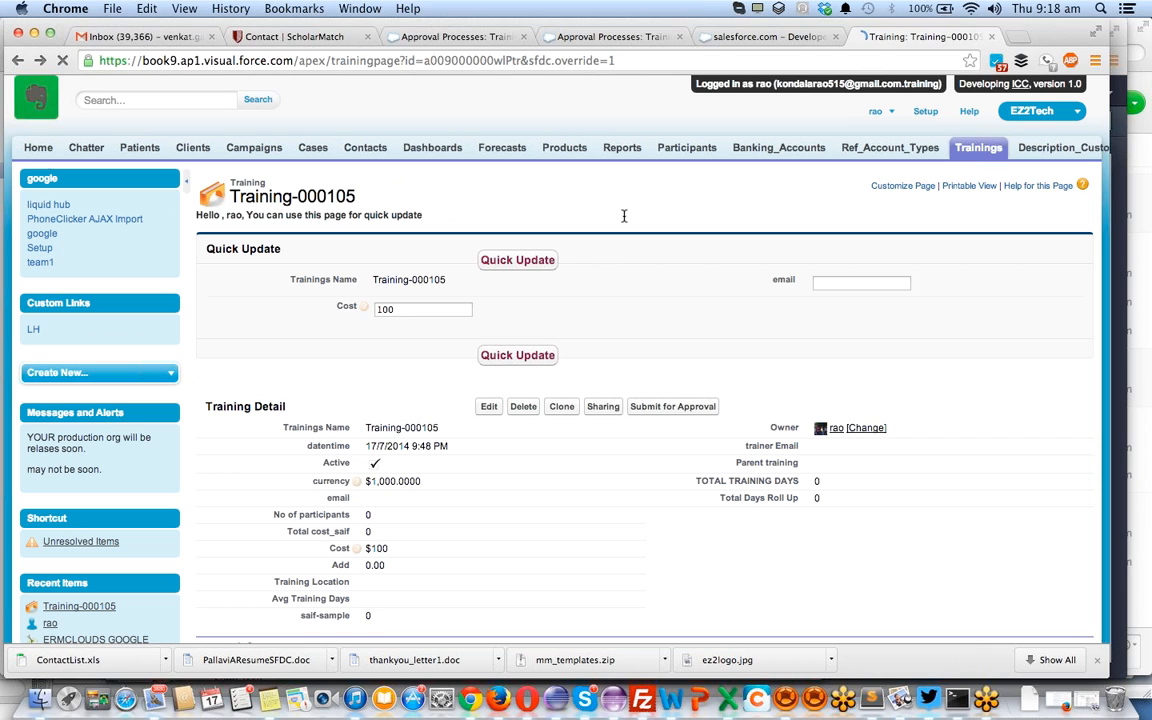
Clone the training record with its Cost set to 1010, and save the copy
{"action": "left_click", "coordinate": [561, 406]}
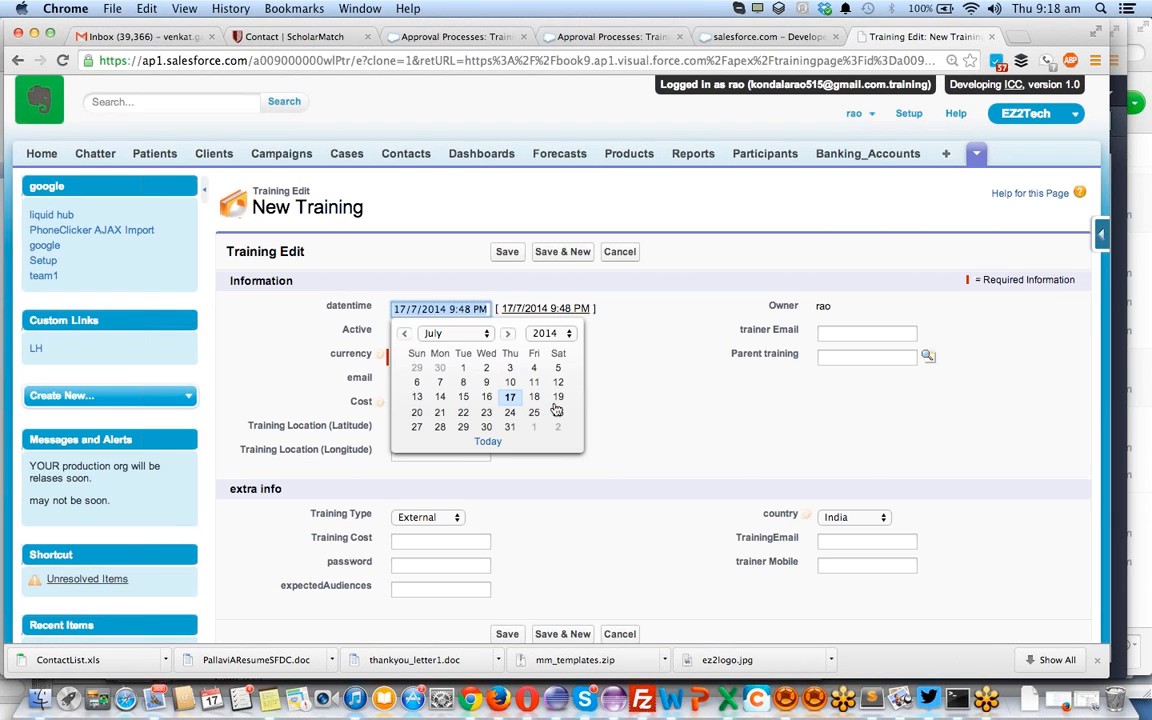
{"action": "left_click", "coordinate": [565, 517]}
{"action": "left_click", "coordinate": [455, 407]}
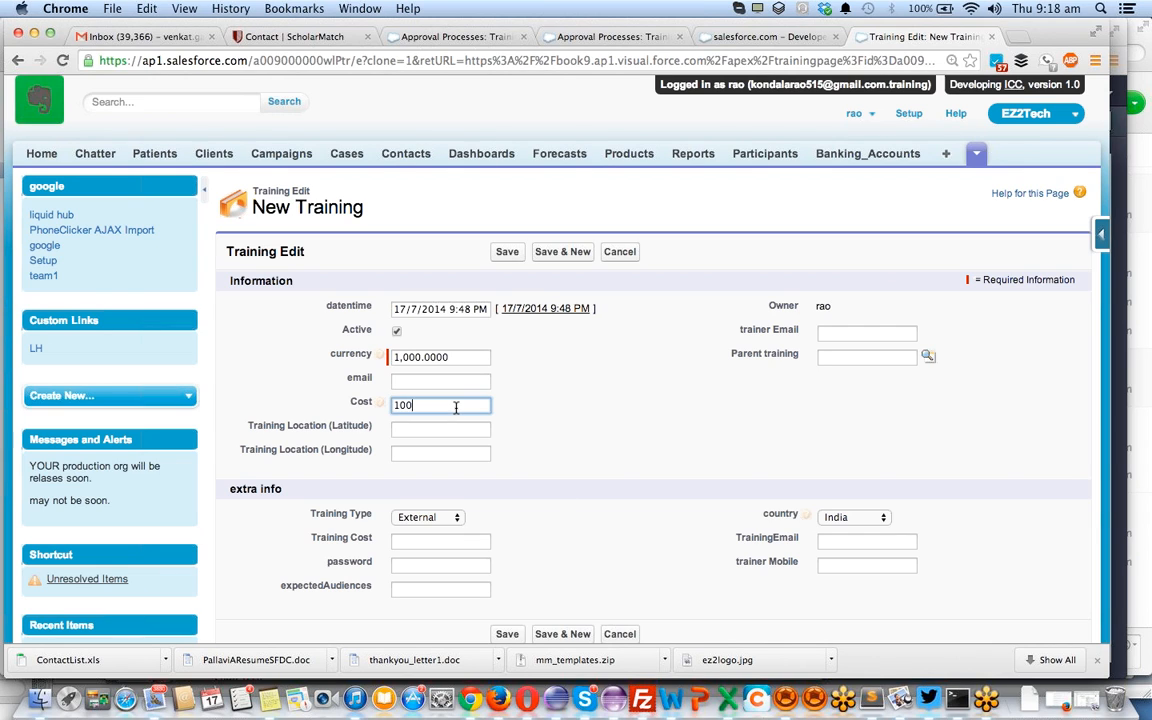
{"action": "key", "text": "BackSpace"}
{"action": "type", "text": "1"}
{"action": "left_click", "coordinate": [509, 252]}
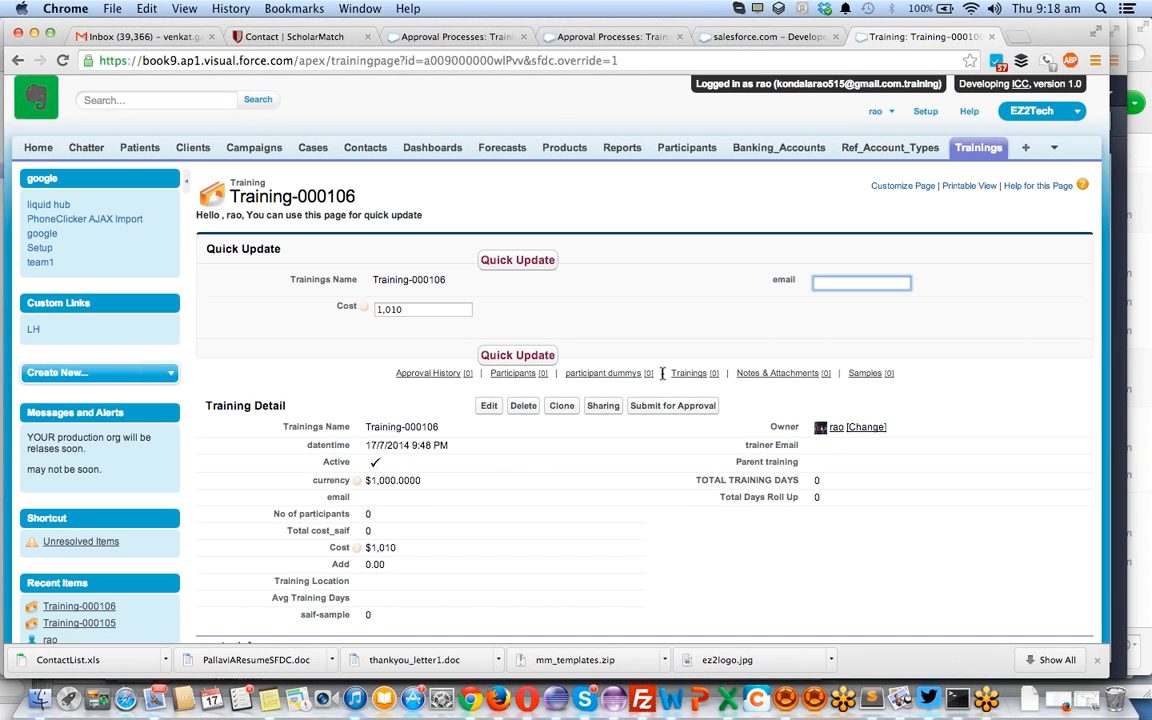
Submit the cloned training record for approval, confirming the submission
{"action": "left_click", "coordinate": [677, 406]}
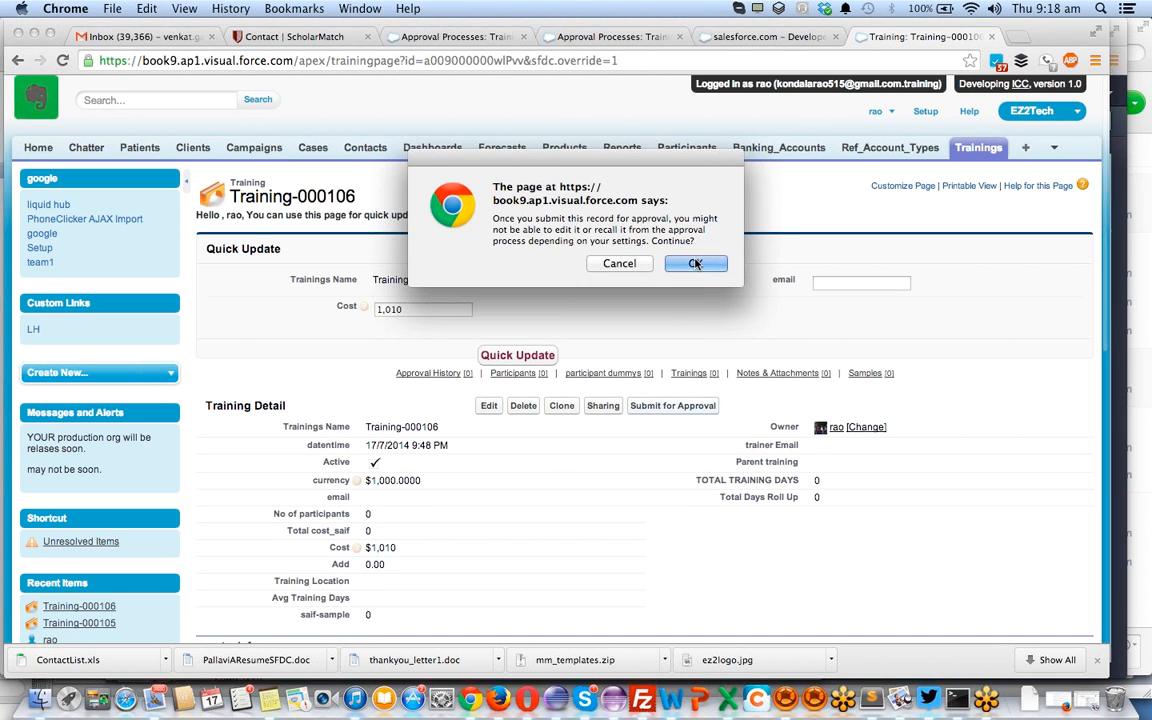
{"action": "left_click", "coordinate": [690, 297]}
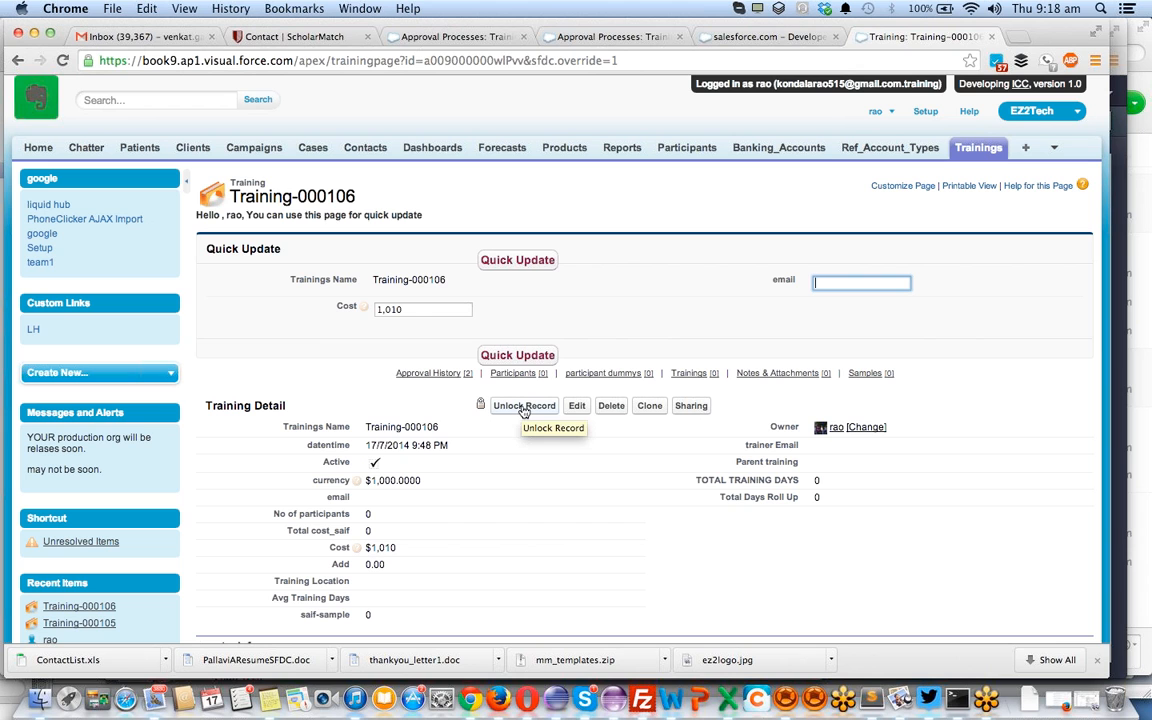
{"action": "scroll", "coordinate": [540, 432], "scroll_direction": "down", "scroll_amount": 4}
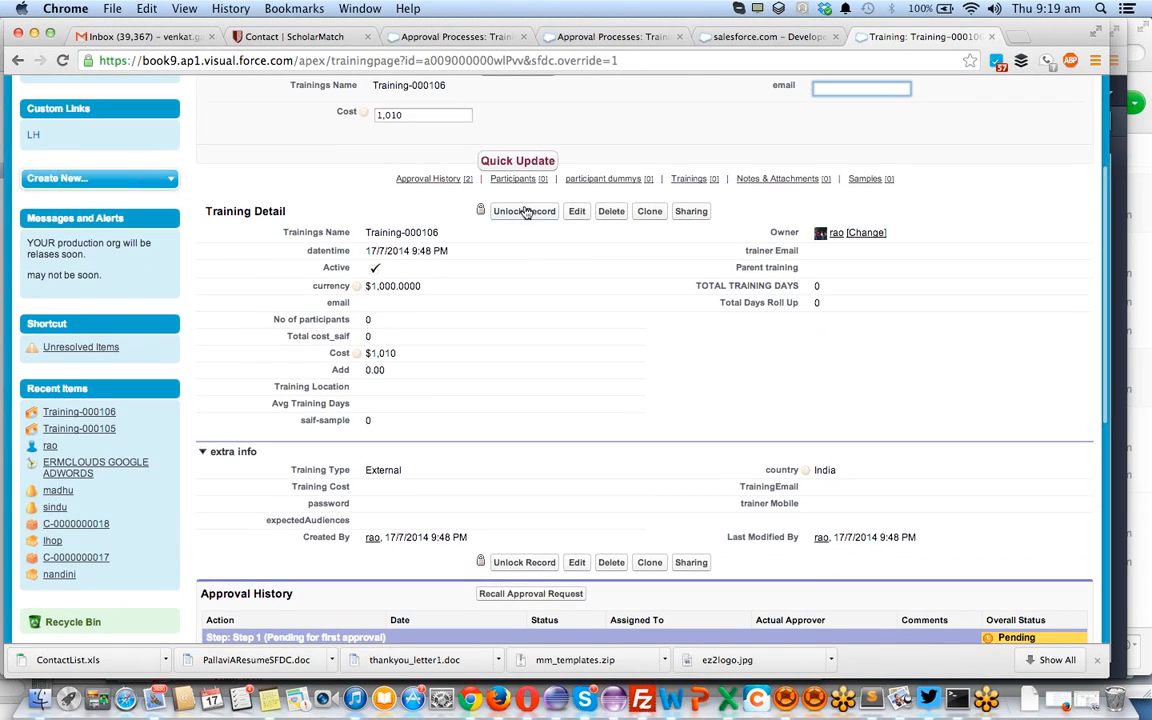
Unlock the submitted training record, confirming the unlock
{"action": "left_click", "coordinate": [502, 211]}
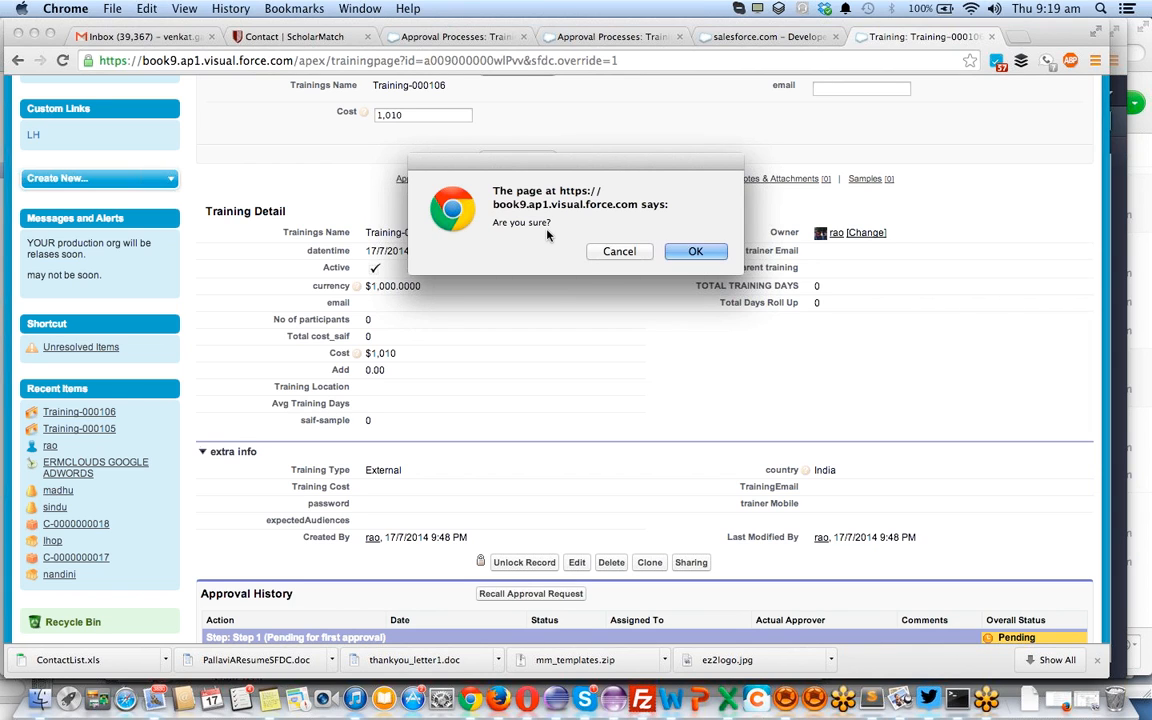
{"action": "left_click", "coordinate": [697, 252]}
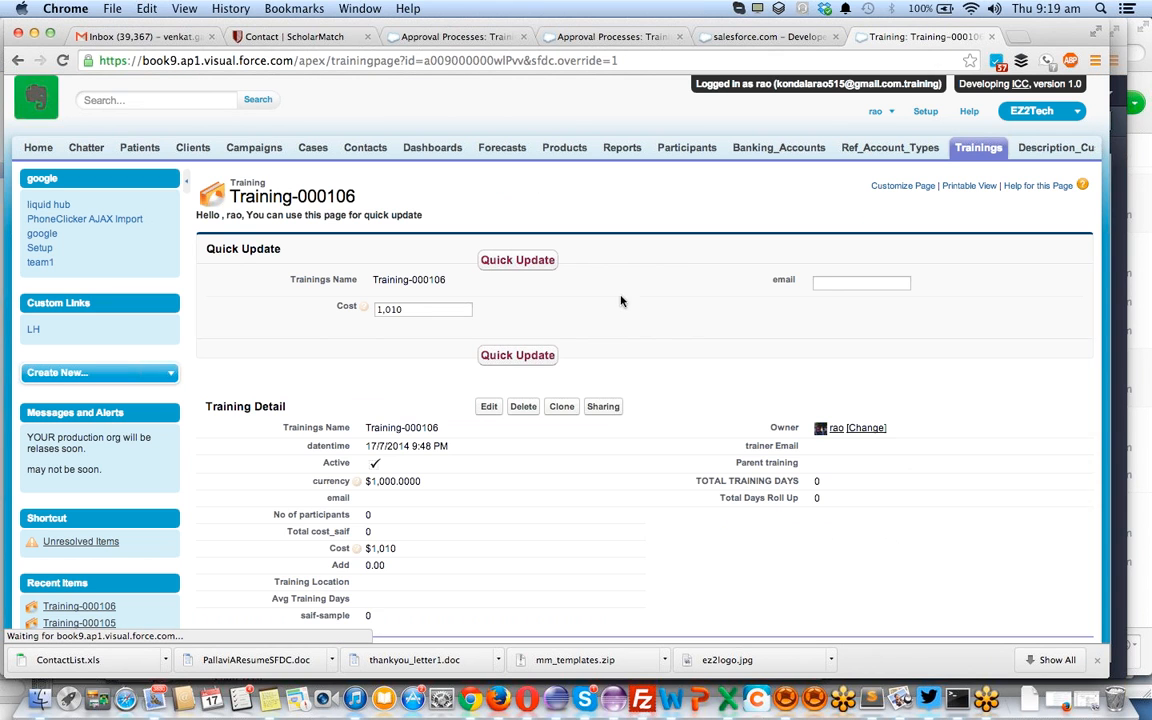
{"action": "scroll", "coordinate": [526, 368], "scroll_direction": "down", "scroll_amount": 1}
{"action": "scroll", "coordinate": [526, 368], "scroll_direction": "down", "scroll_amount": 3}
Set the unlocked training record's Cost to 1,500, save it, and review its approval history
{"action": "left_click", "coordinate": [488, 245]}
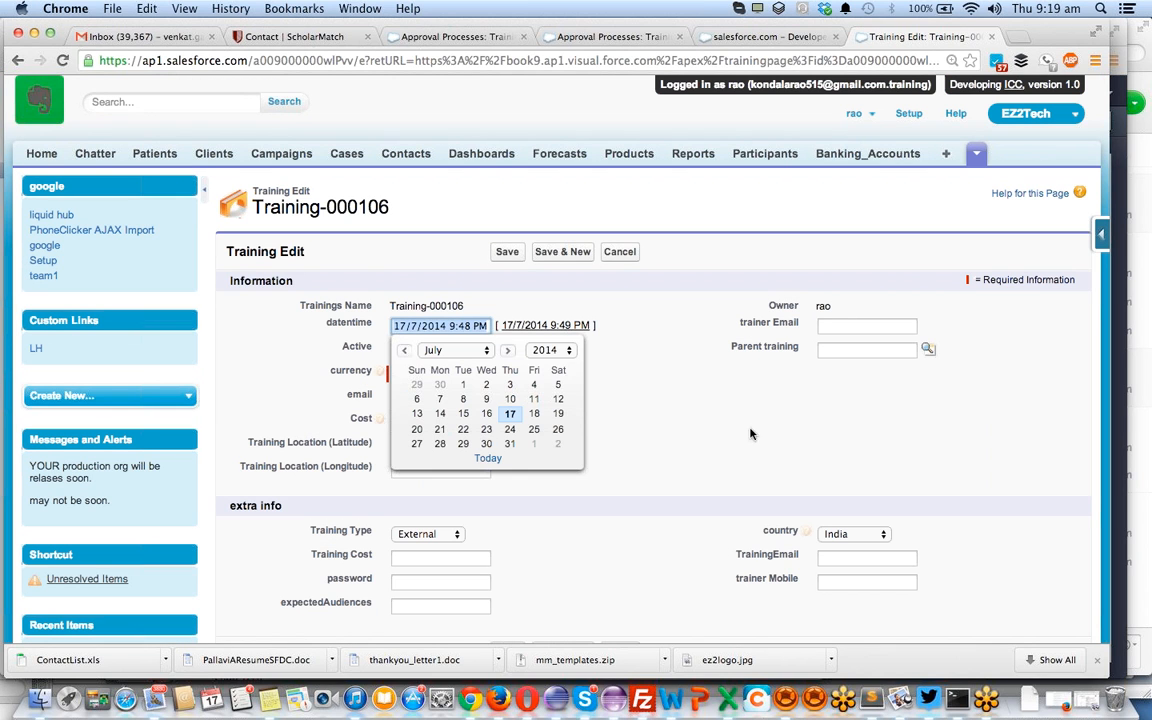
{"action": "left_click", "coordinate": [771, 414]}
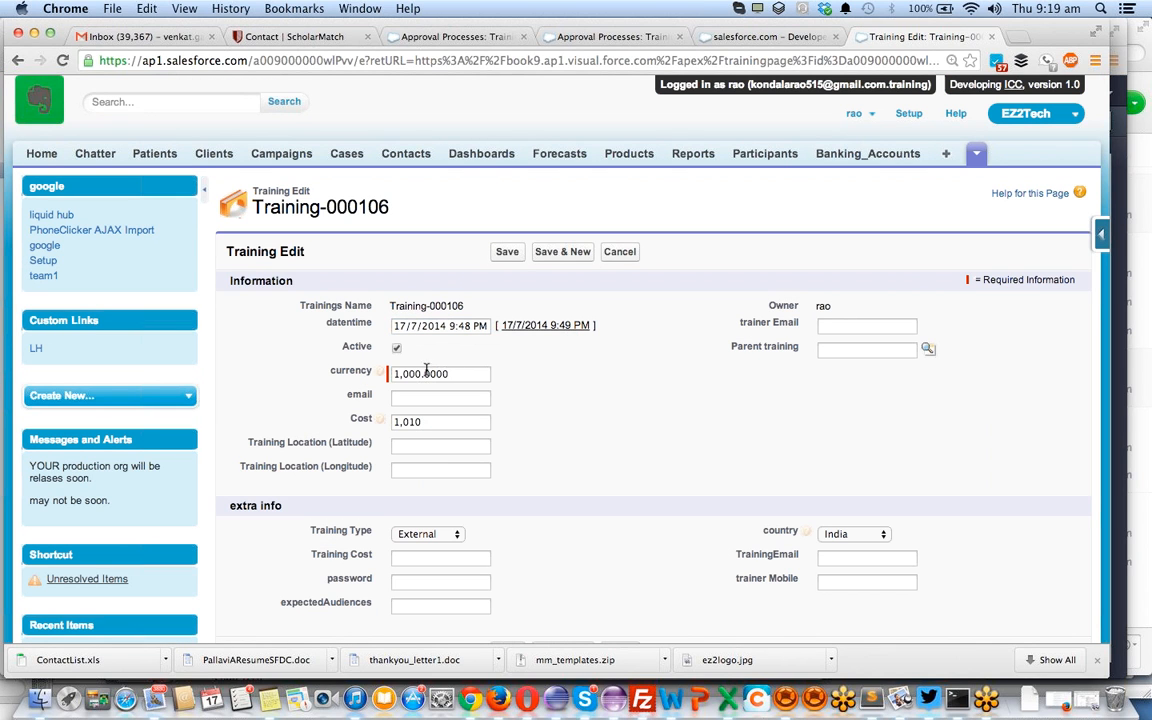
{"action": "left_click", "coordinate": [440, 426]}
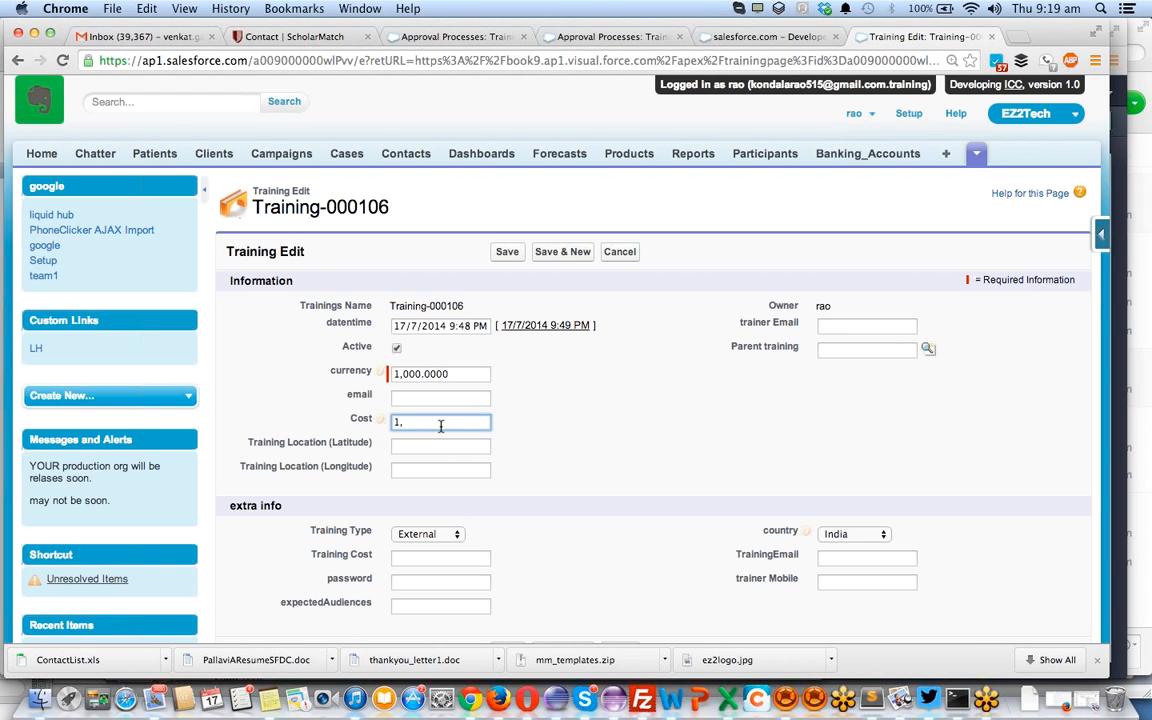
{"action": "type", "text": "00"}
{"action": "left_click", "coordinate": [508, 252]}
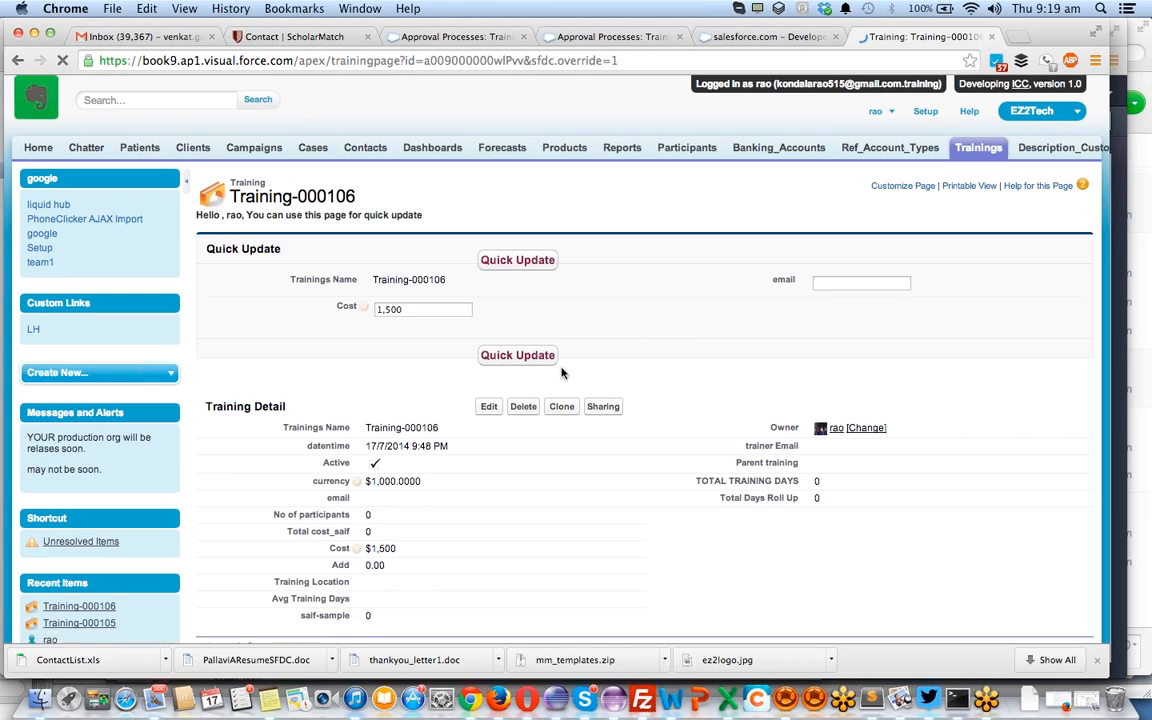
{"action": "scroll", "coordinate": [670, 451], "scroll_direction": "down", "scroll_amount": 8}
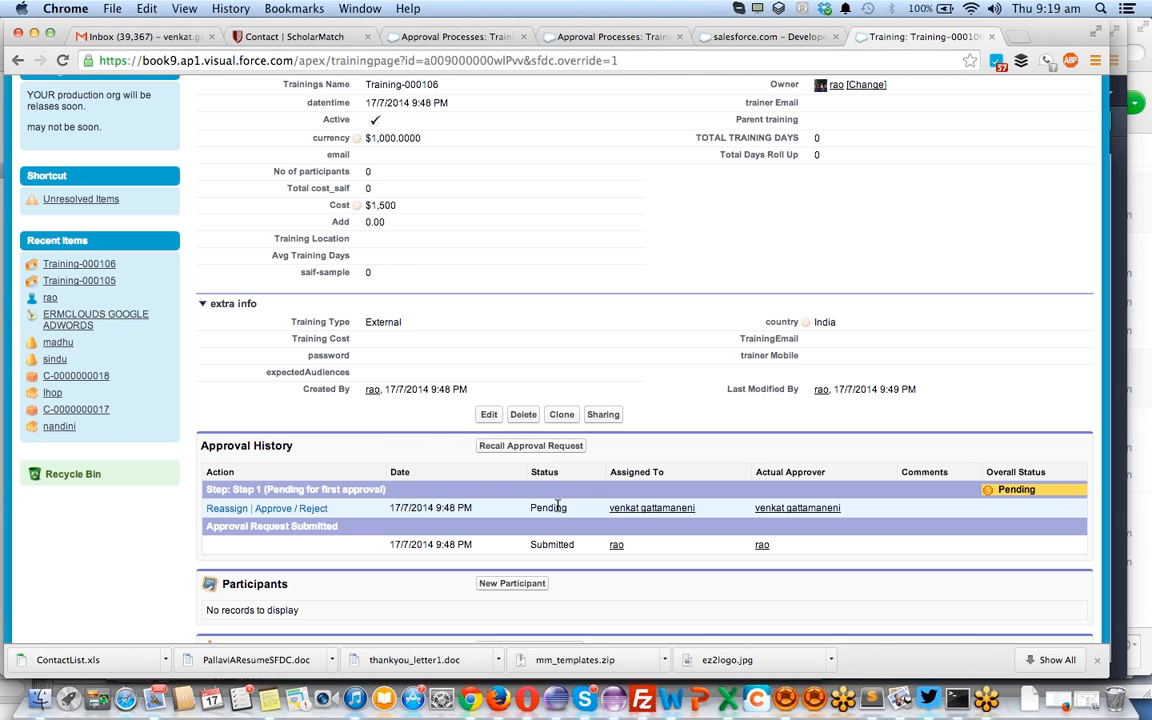
{"action": "scroll", "coordinate": [870, 257], "scroll_direction": "up", "scroll_amount": 8}
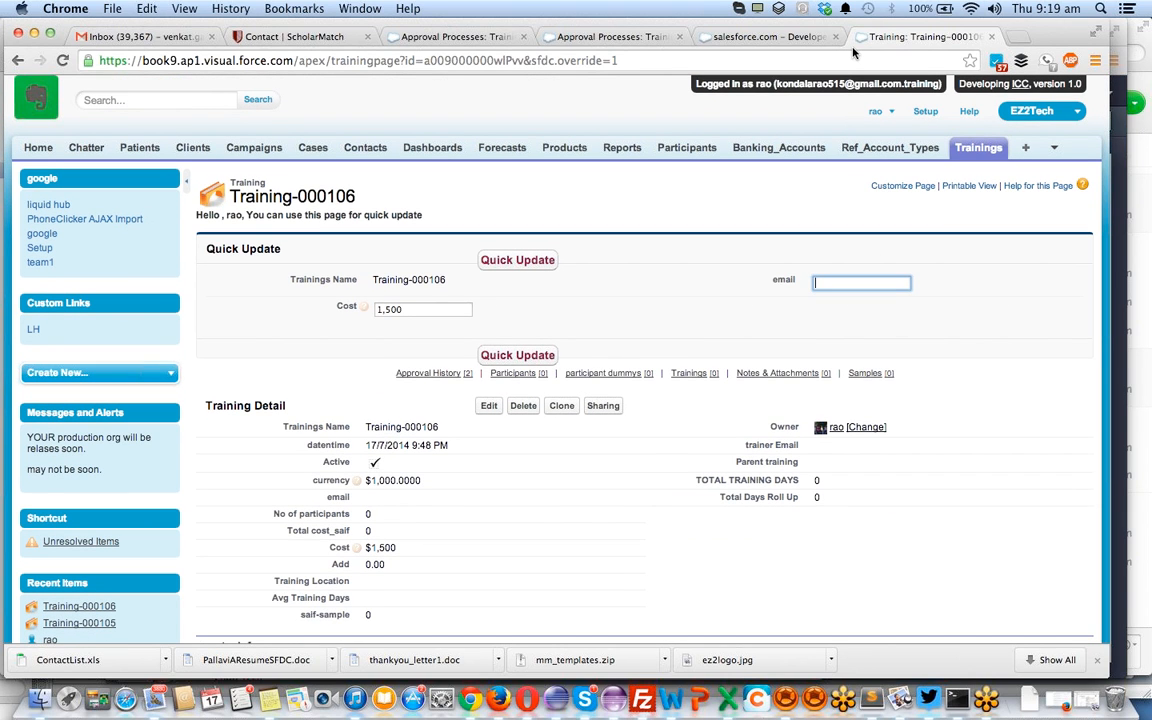
Switch to Firefox and log in to Salesforce as the approver by loading the login URL containing the username and password
{"action": "key", "text": "super+Tab"}
{"action": "key", "text": "super+Tab"}
{"action": "key", "text": "super+Tab"}
{"action": "key", "text": "super+Tab"}
{"action": "key", "text": "super+Tab"}
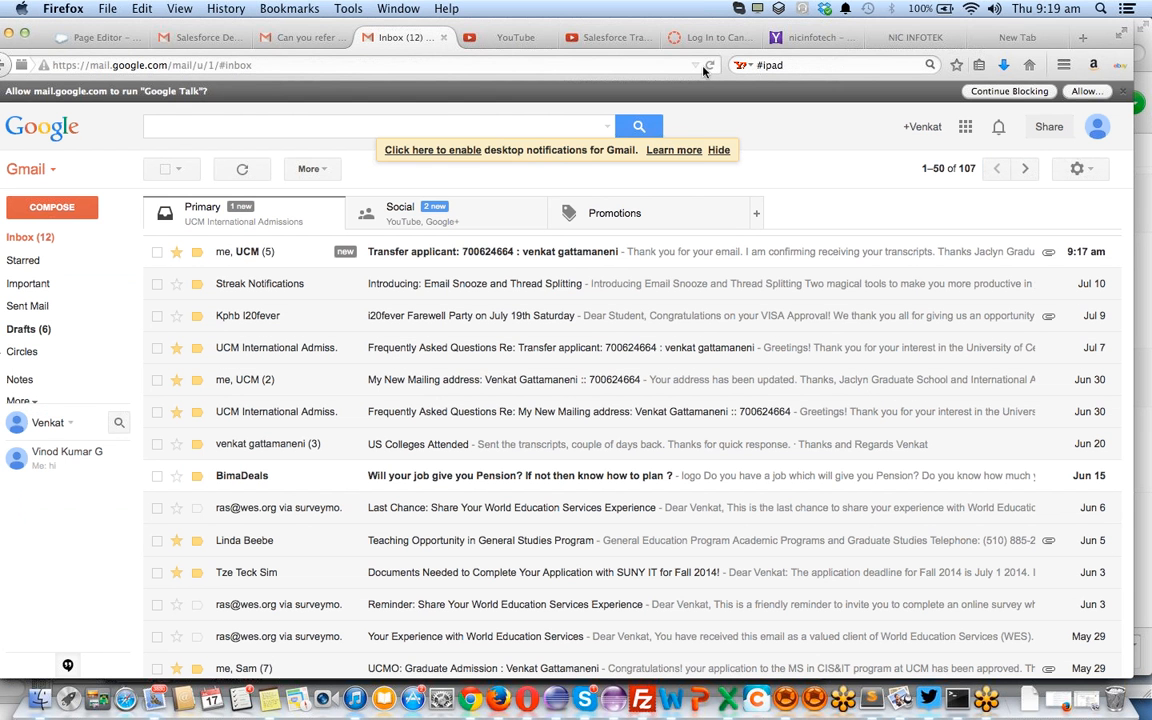
{"action": "left_click", "coordinate": [106, 38]}
{"action": "left_click", "coordinate": [135, 67]}
{"action": "key", "text": "super+v"}
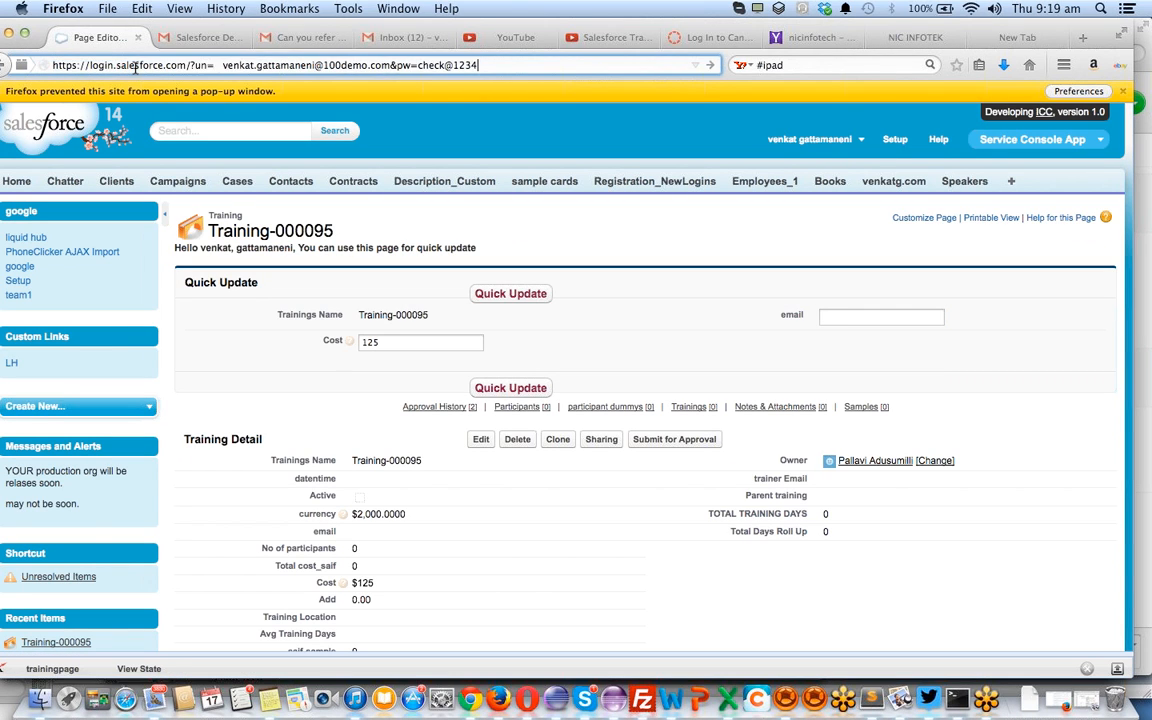
{"action": "key", "text": "Return"}
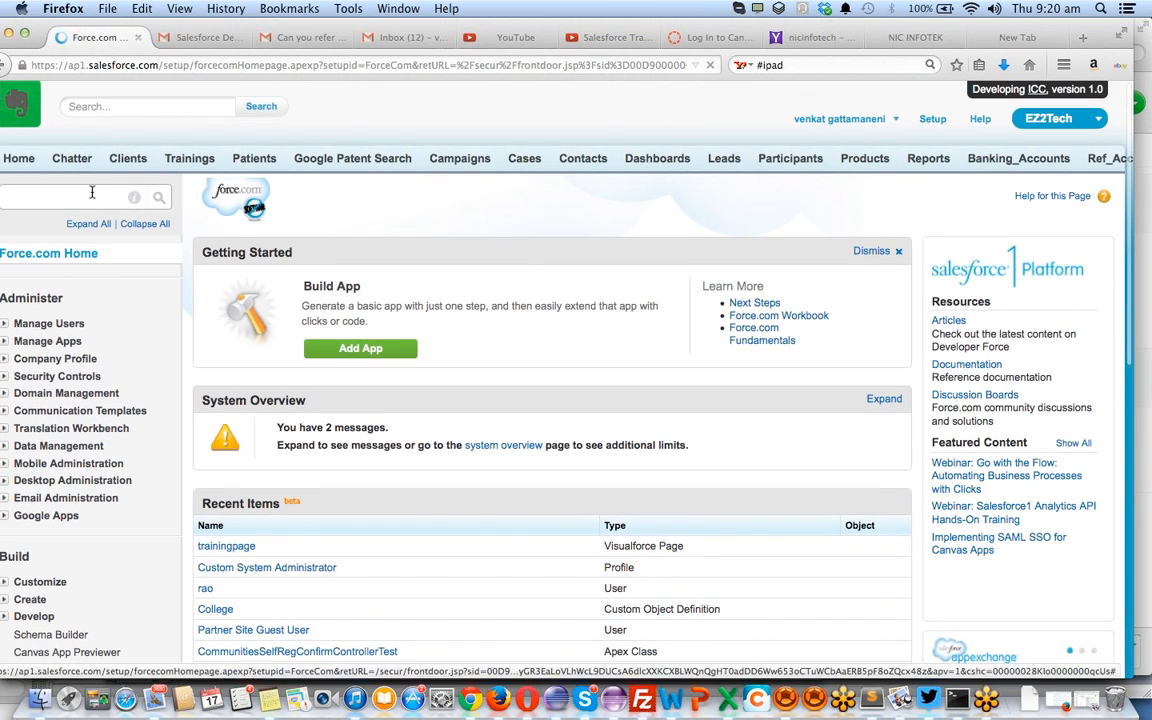
Open the approver's home page and examine the Items to Approve list
{"action": "left_click", "coordinate": [19, 158]}
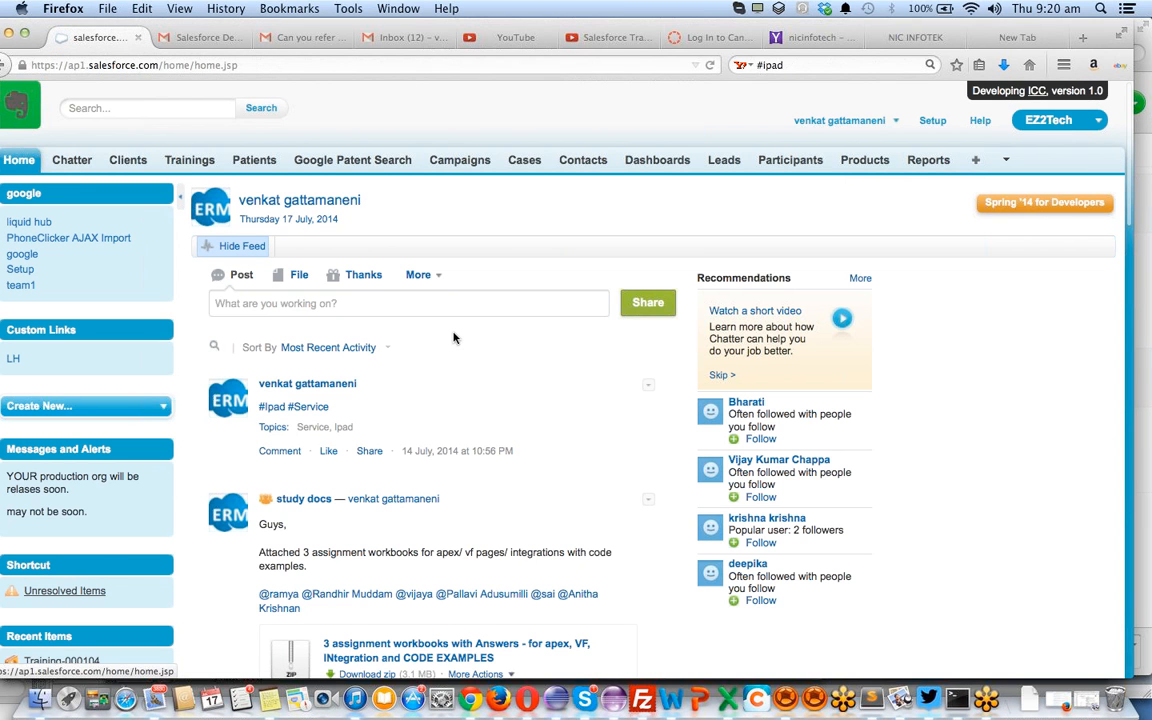
{"action": "scroll", "coordinate": [453, 338], "scroll_direction": "down", "scroll_amount": 15}
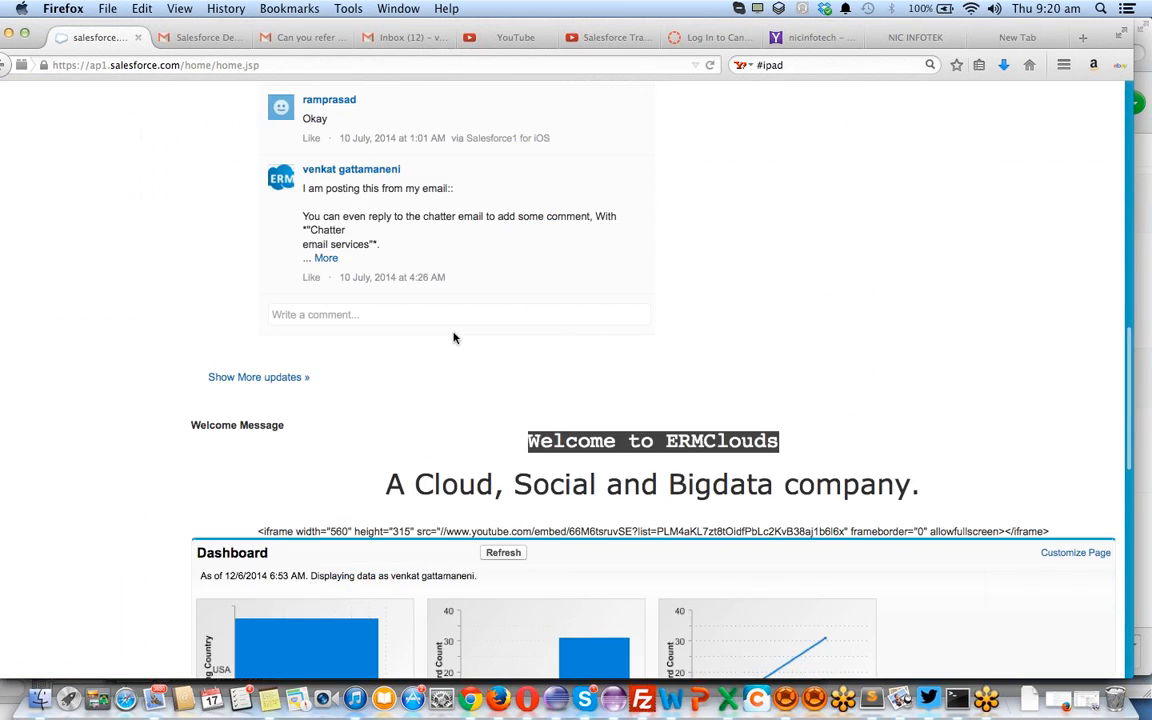
{"action": "scroll", "coordinate": [453, 338], "scroll_direction": "down", "scroll_amount": 2}
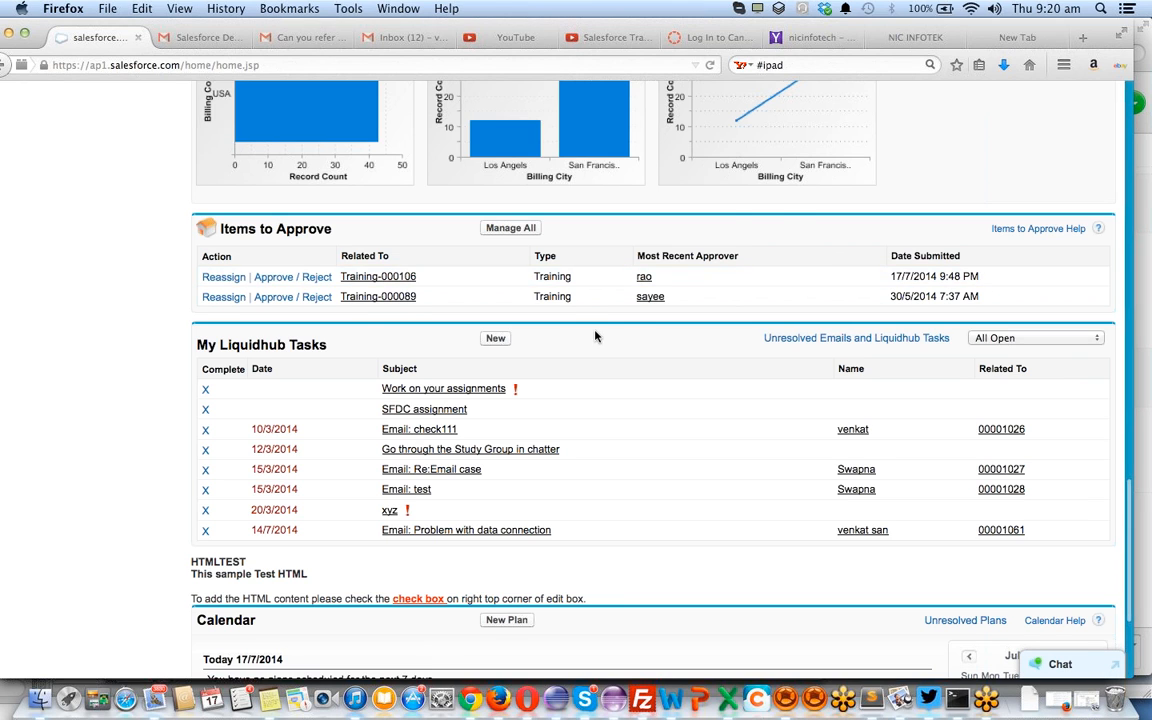
{"action": "scroll", "coordinate": [535, 343], "scroll_direction": "up", "scroll_amount": 2}
{"action": "scroll", "coordinate": [542, 378], "scroll_direction": "up", "scroll_amount": 15}
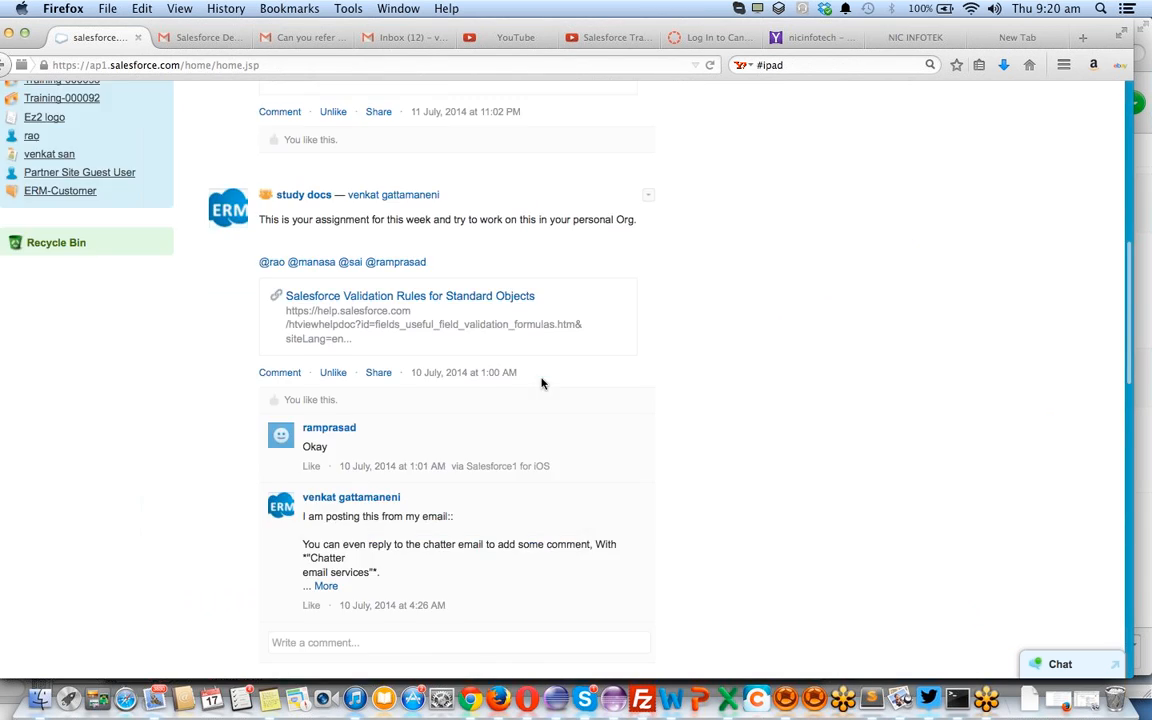
{"action": "scroll", "coordinate": [637, 408], "scroll_direction": "up", "scroll_amount": 5}
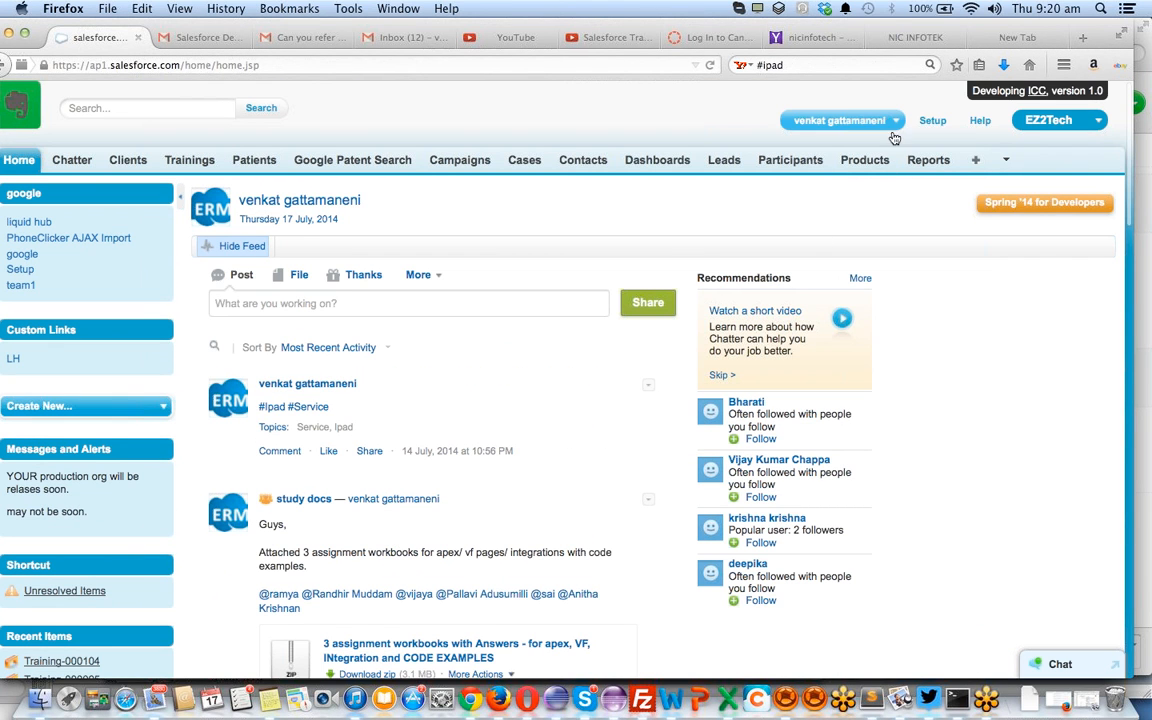
Open Setup in a separate tab and display the Company Information page under Company Profile in another tab
{"action": "left_click", "coordinate": [893, 121]}
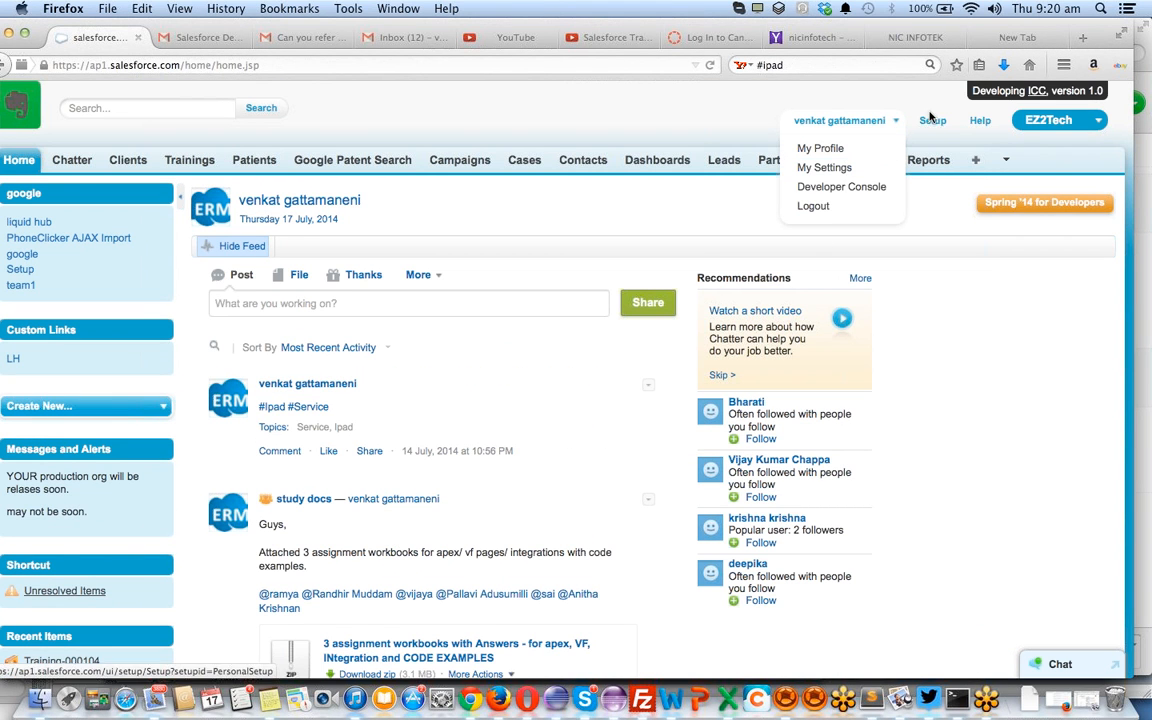
{"action": "left_click", "coordinate": [933, 121]}
{"action": "key", "text": "ctrl+Tab"}
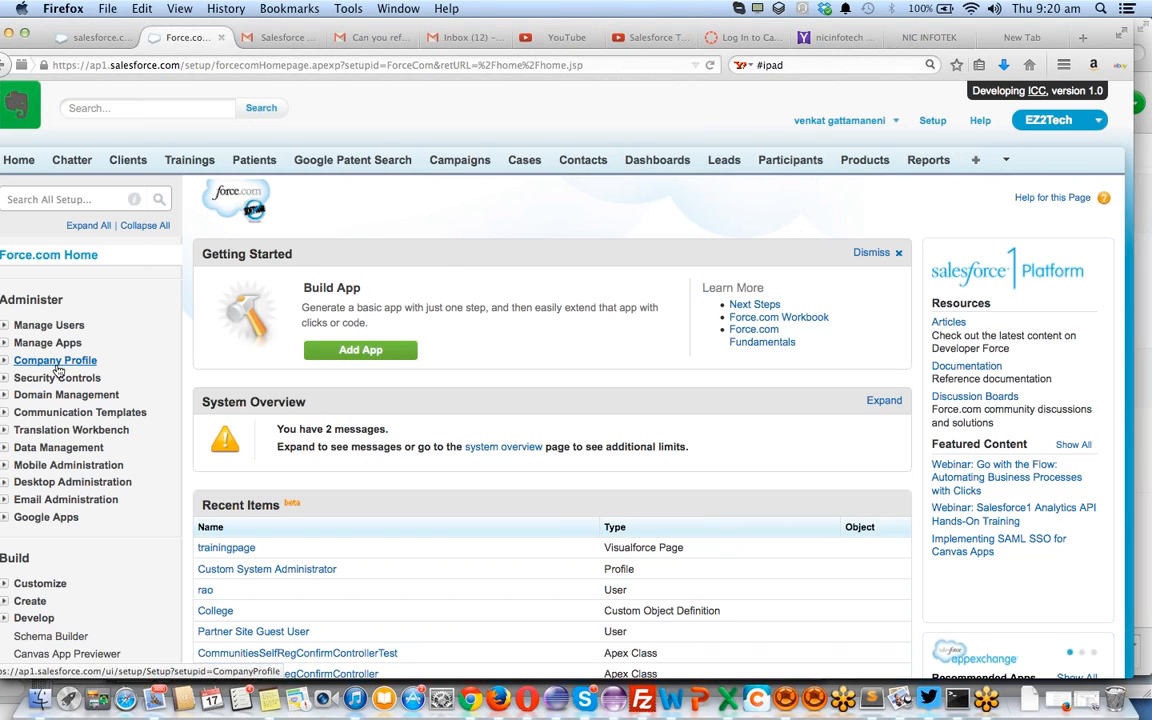
{"action": "left_click", "coordinate": [5, 363]}
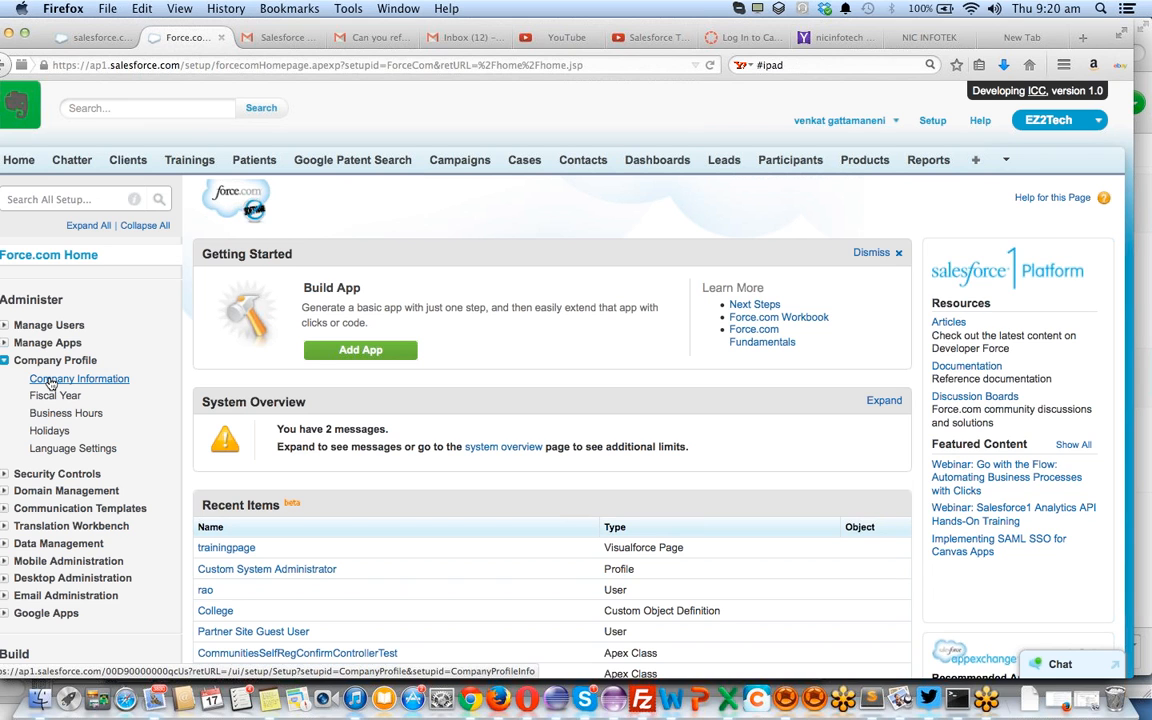
{"action": "left_click", "coordinate": [50, 384], "text": "super"}
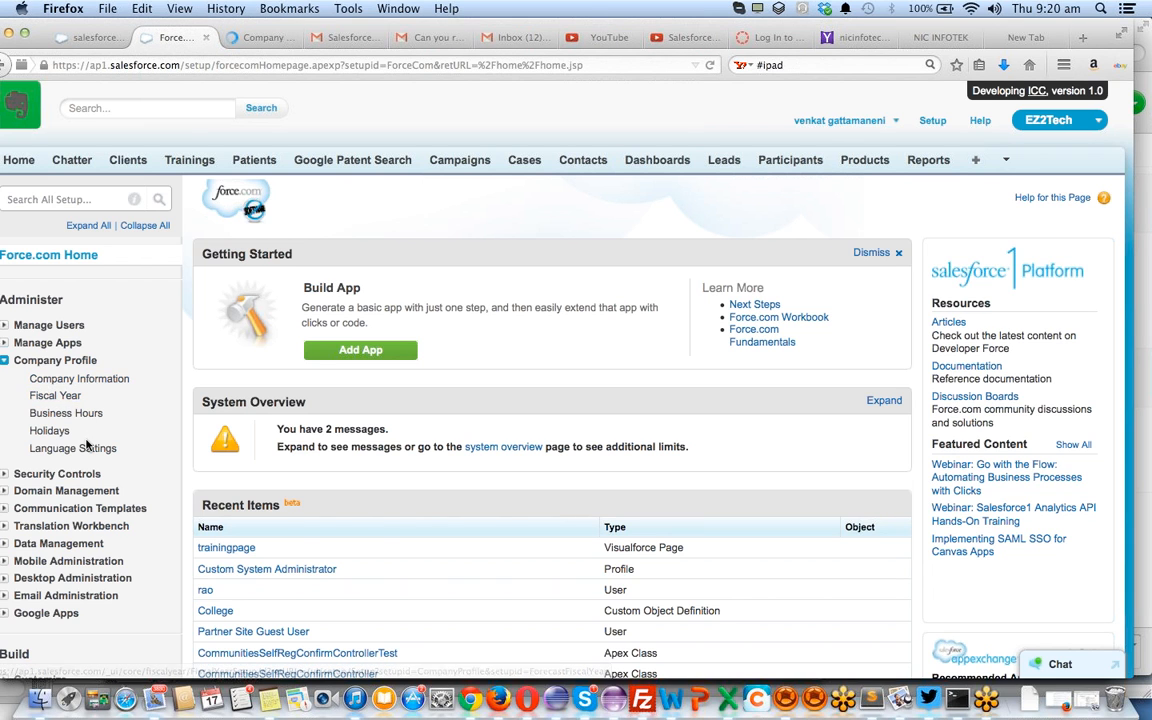
{"action": "key", "text": "ctrl+Tab"}
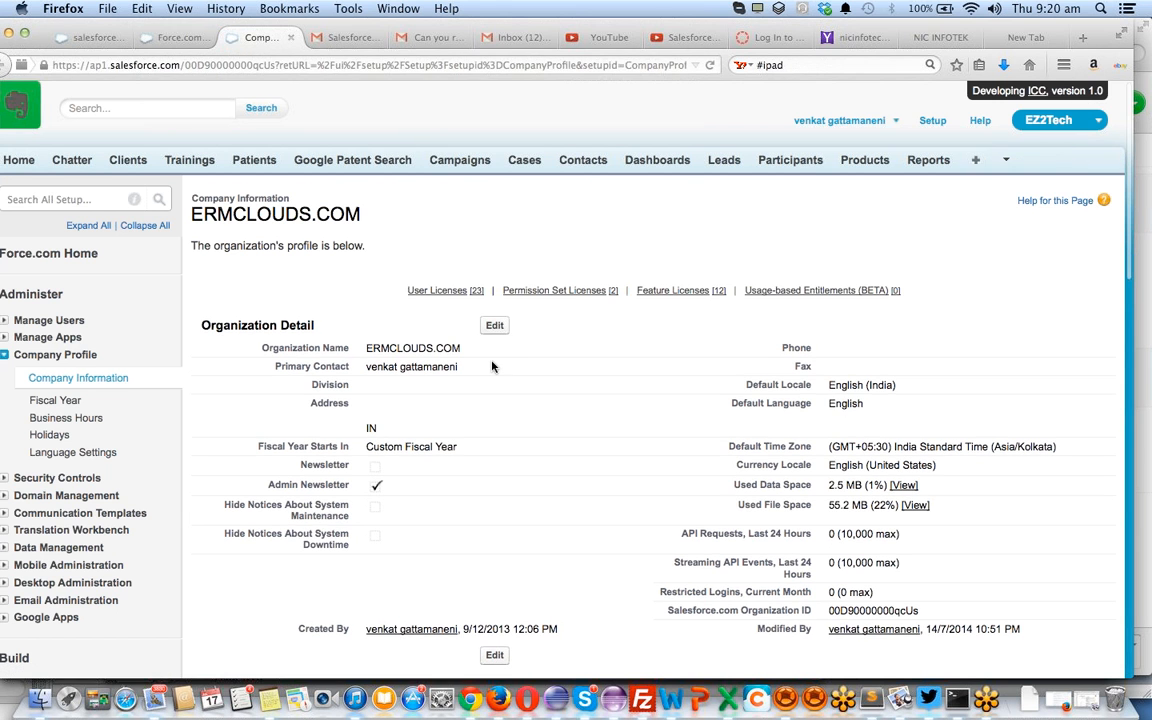
Set the organization's Default Time Zone to (GMT-05:00) Eastern Standard Time (America/Panama) and save the company information
{"action": "scroll", "coordinate": [492, 367], "scroll_direction": "down", "scroll_amount": 1}
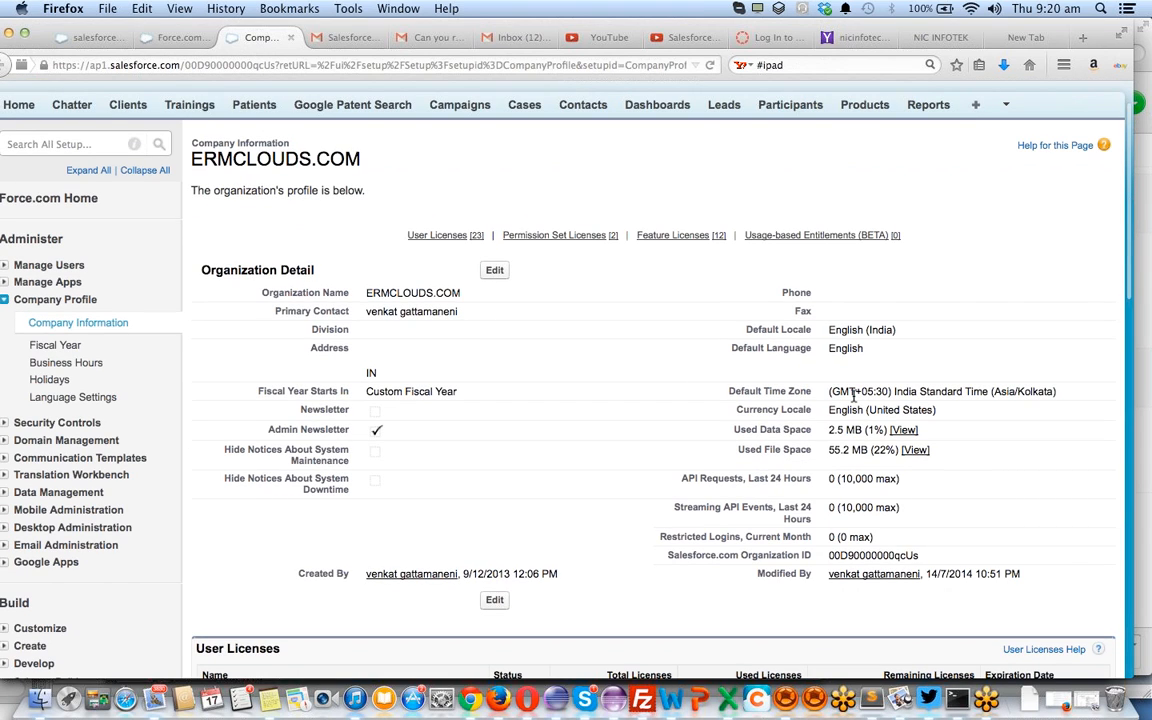
{"action": "left_click", "coordinate": [505, 269]}
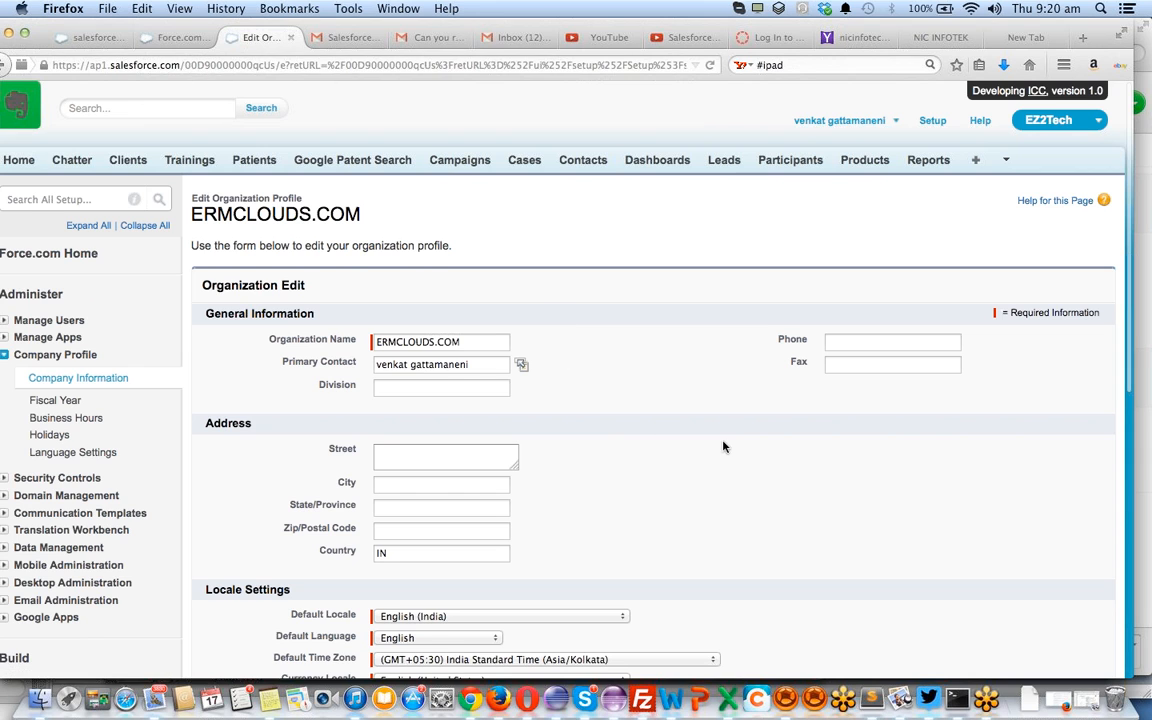
{"action": "scroll", "coordinate": [724, 446], "scroll_direction": "down", "scroll_amount": 1}
{"action": "scroll", "coordinate": [724, 446], "scroll_direction": "down", "scroll_amount": 3}
{"action": "left_click", "coordinate": [617, 482]}
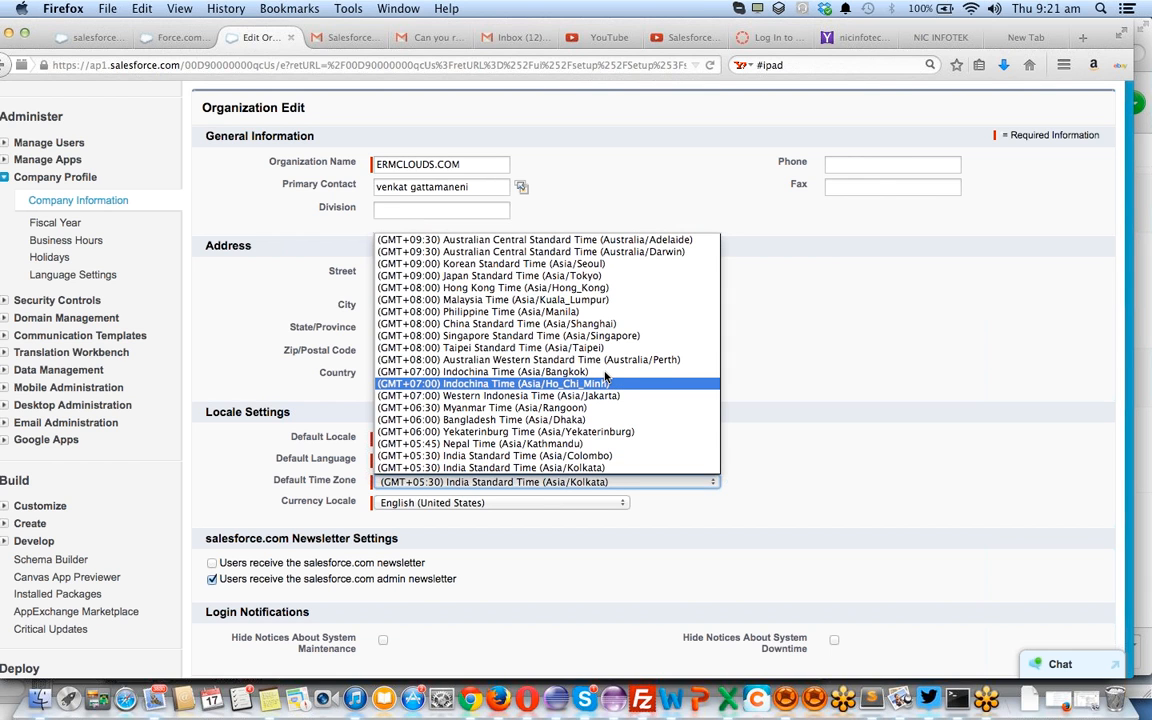
{"action": "scroll", "coordinate": [605, 372], "scroll_direction": "up", "scroll_amount": 5}
{"action": "scroll", "coordinate": [605, 372], "scroll_direction": "down", "scroll_amount": 12}
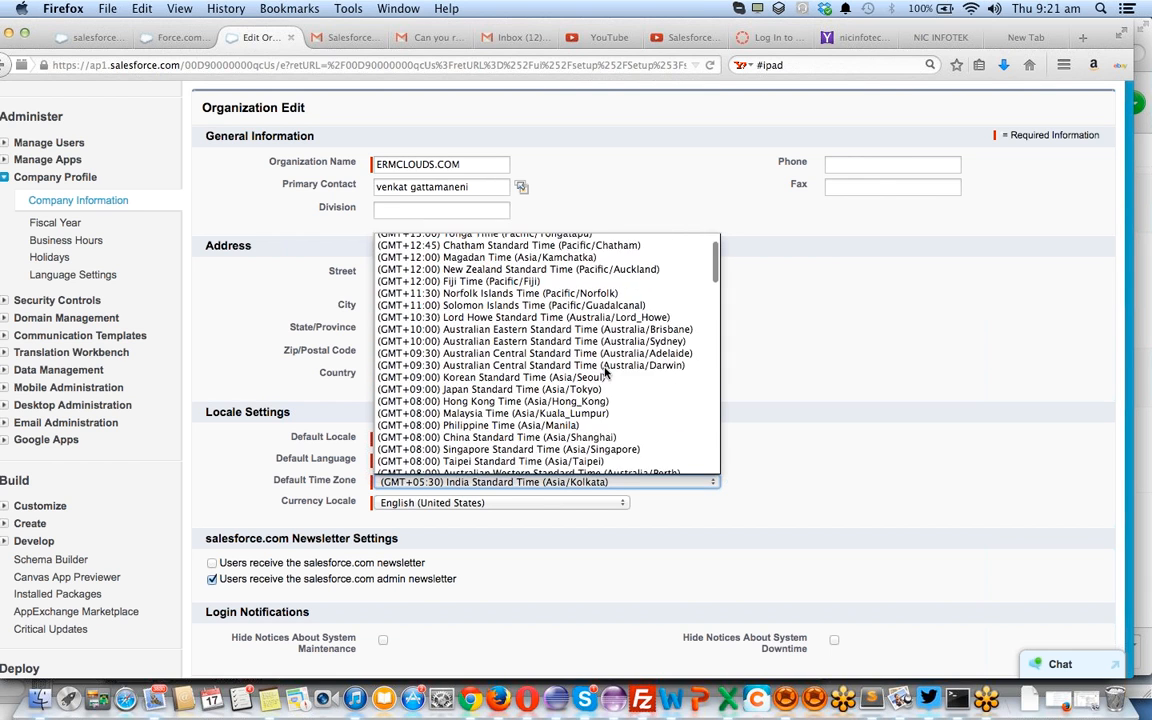
{"action": "scroll", "coordinate": [605, 372], "scroll_direction": "down", "scroll_amount": 5}
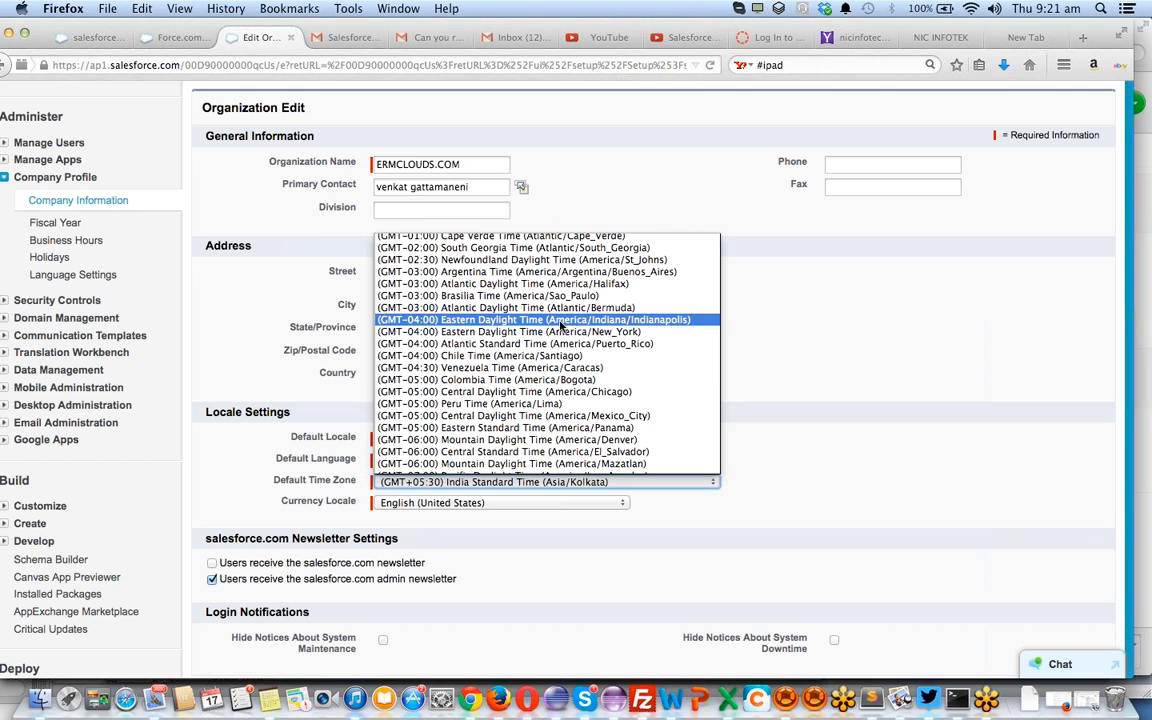
{"action": "left_click", "coordinate": [559, 428]}
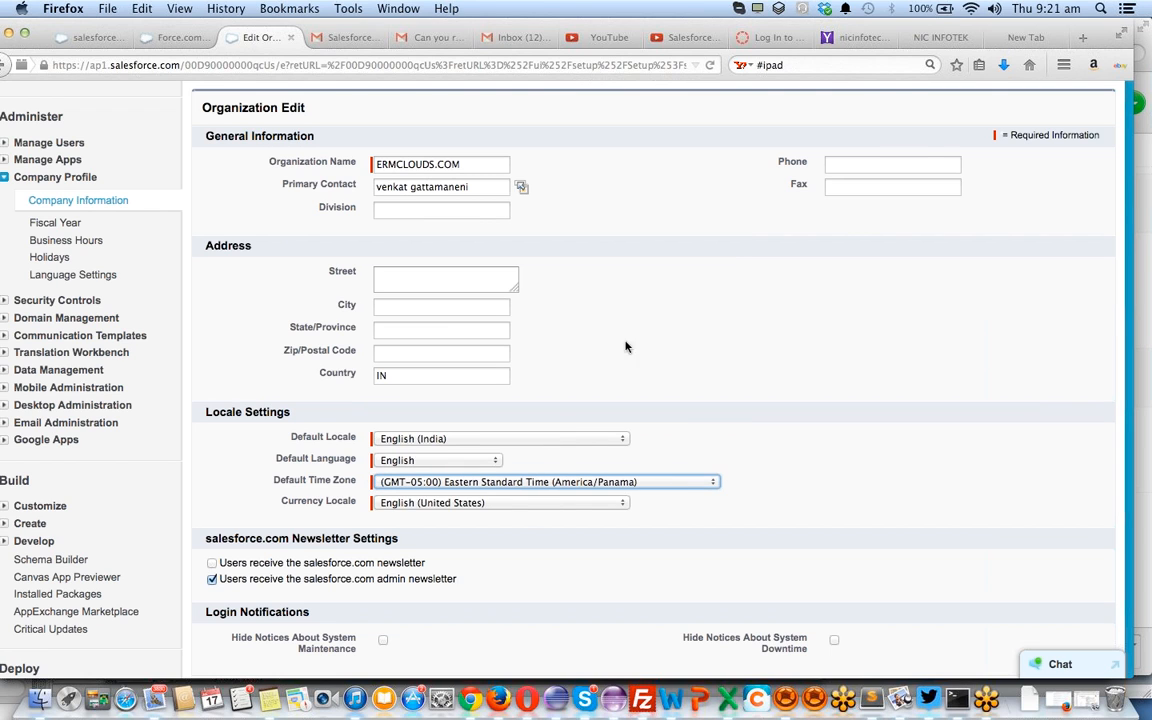
{"action": "scroll", "coordinate": [680, 317], "scroll_direction": "down", "scroll_amount": 4}
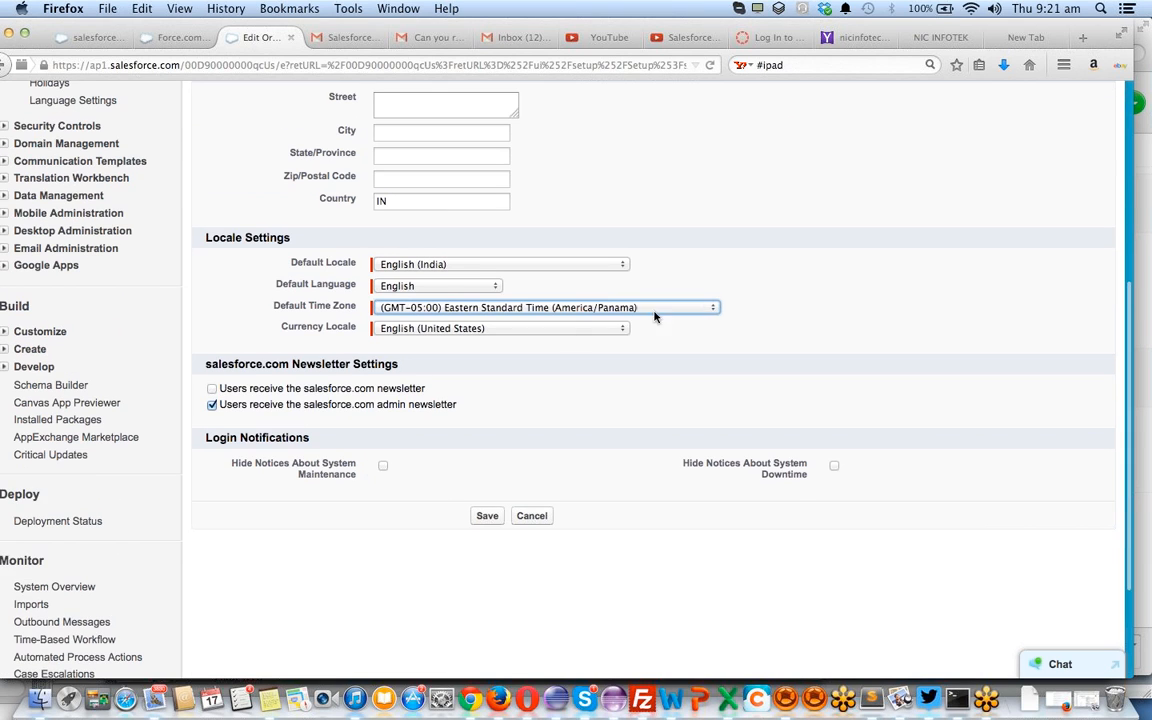
{"action": "left_click", "coordinate": [486, 516]}
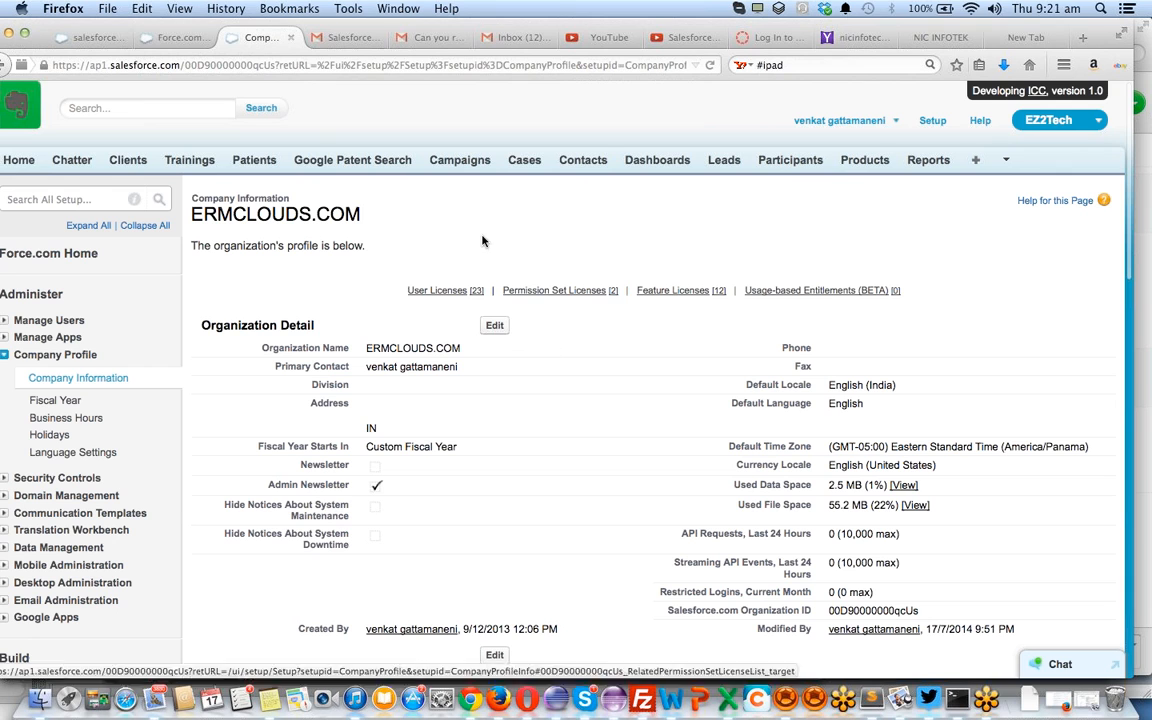
Reload the approver's home page and check the submission dates in the Items to Approve list
{"action": "left_click", "coordinate": [177, 40]}
{"action": "left_click", "coordinate": [85, 38]}
{"action": "key", "text": "super+r"}
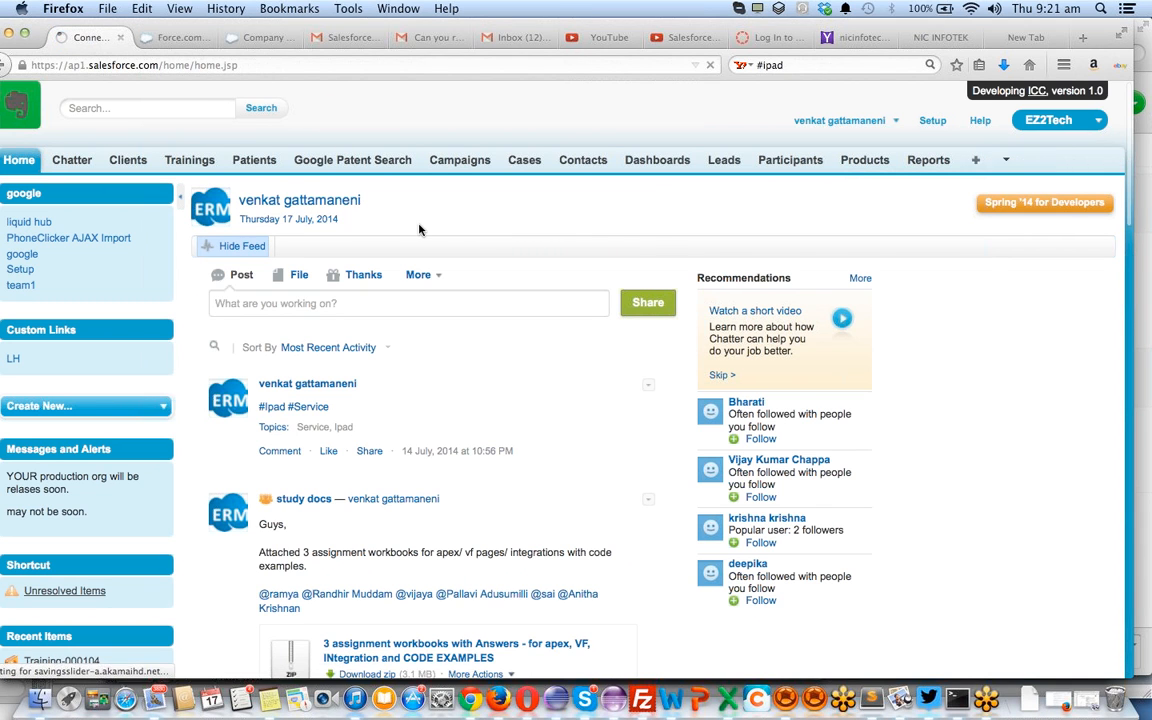
{"action": "scroll", "coordinate": [419, 230], "scroll_direction": "down", "scroll_amount": 10}
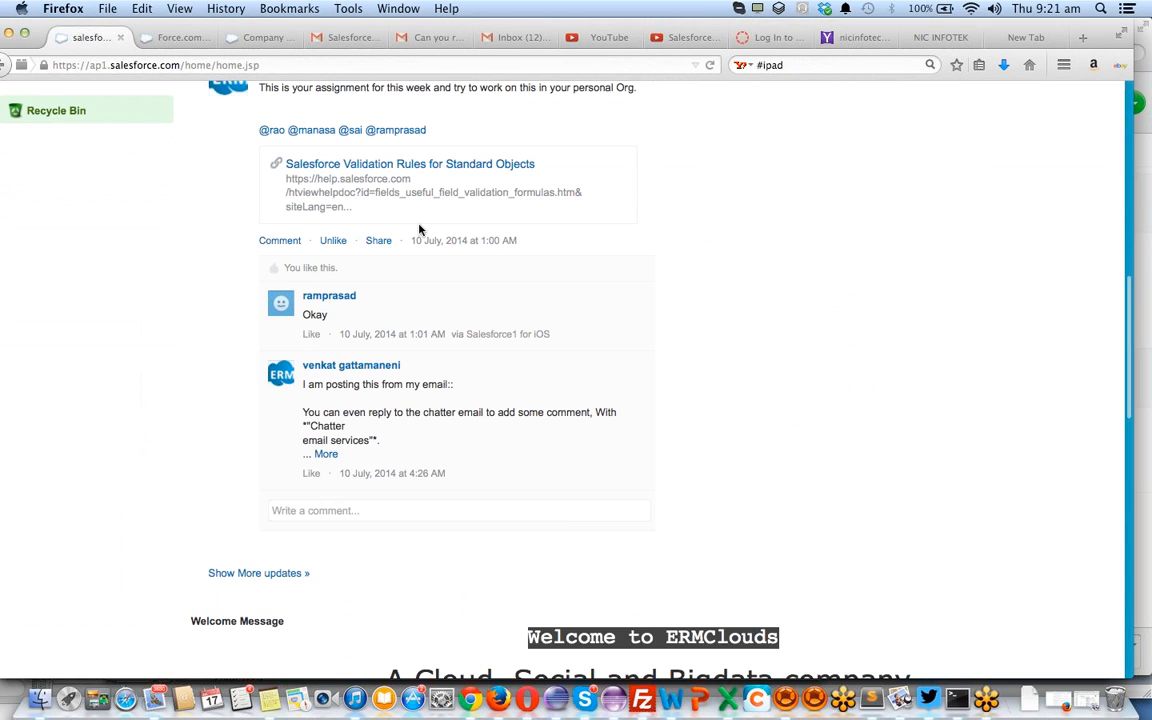
{"action": "scroll", "coordinate": [419, 230], "scroll_direction": "down", "scroll_amount": 10}
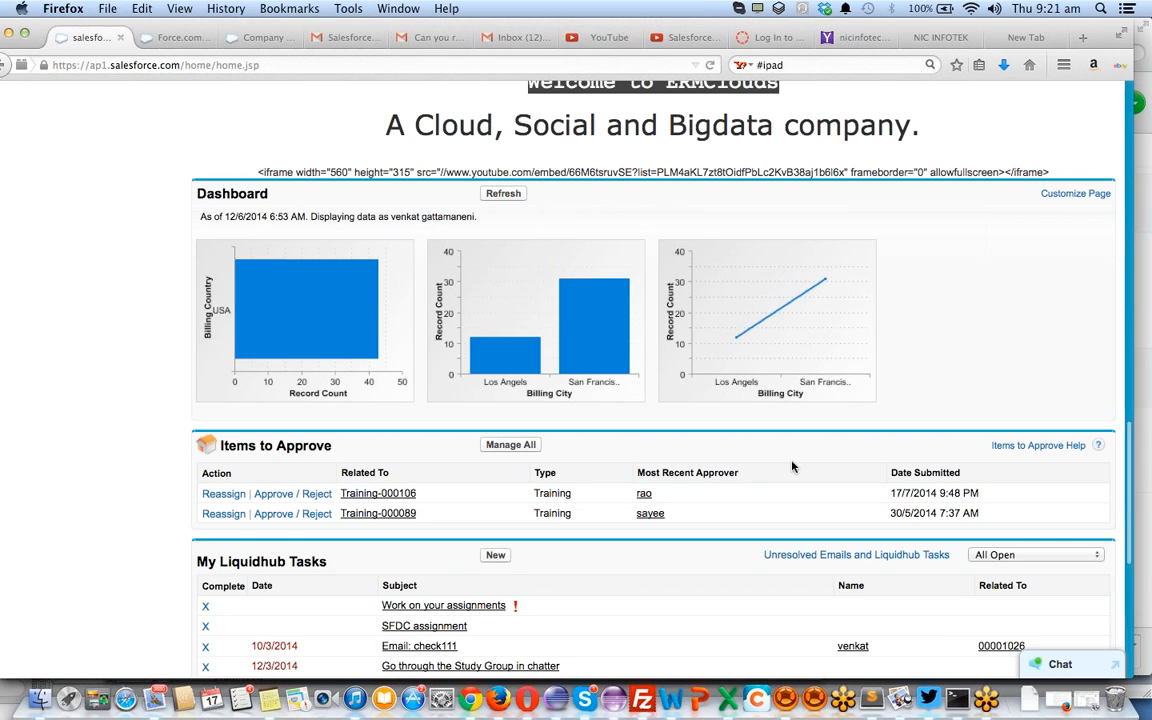
{"action": "scroll", "coordinate": [792, 467], "scroll_direction": "down", "scroll_amount": 1}
{"action": "scroll", "coordinate": [792, 467], "scroll_direction": "up", "scroll_amount": 3}
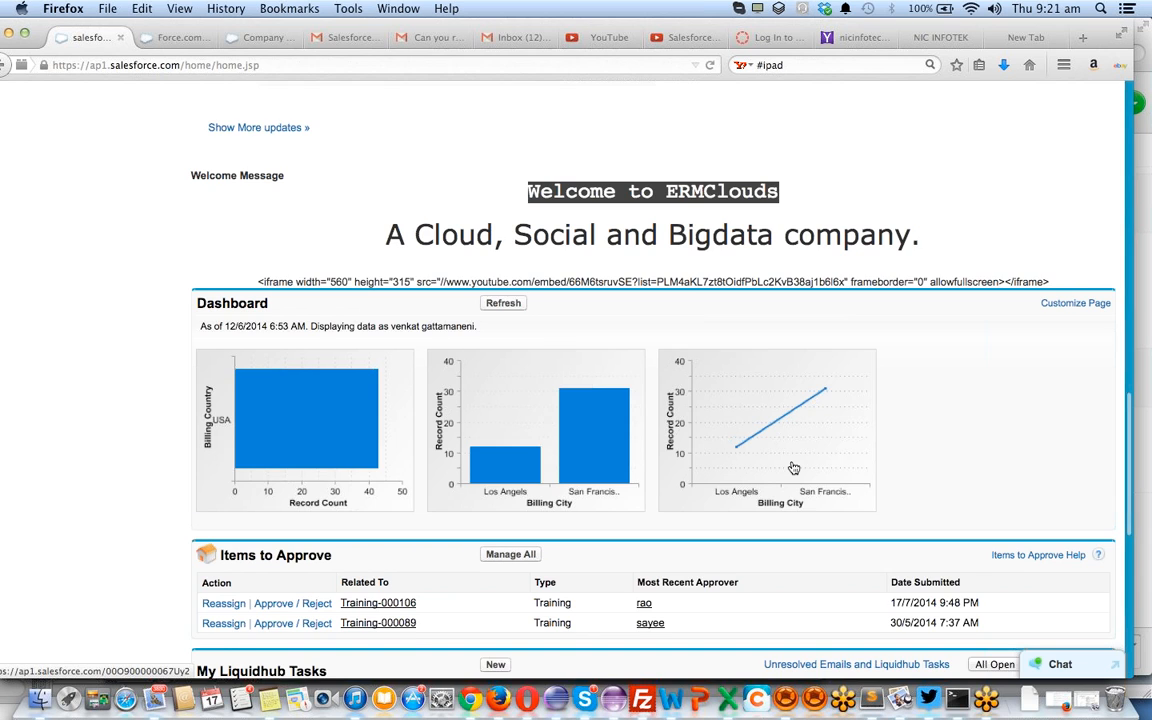
{"action": "scroll", "coordinate": [793, 467], "scroll_direction": "down", "scroll_amount": 2}
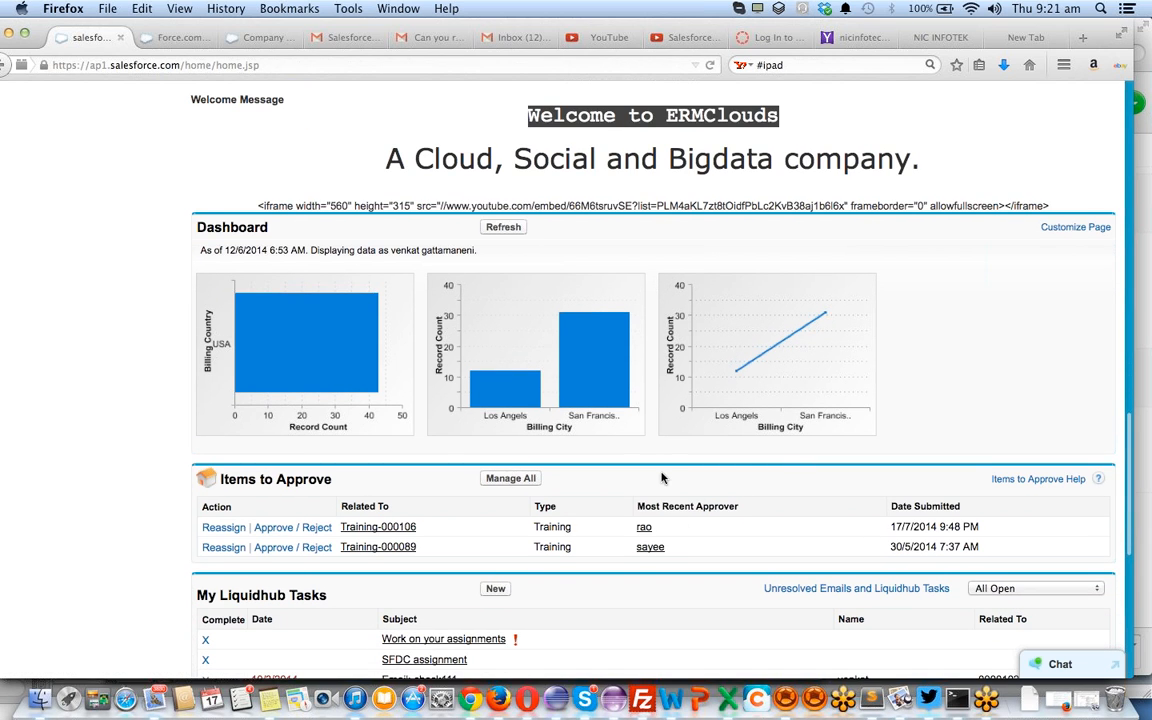
{"action": "scroll", "coordinate": [663, 470], "scroll_direction": "up", "scroll_amount": 10}
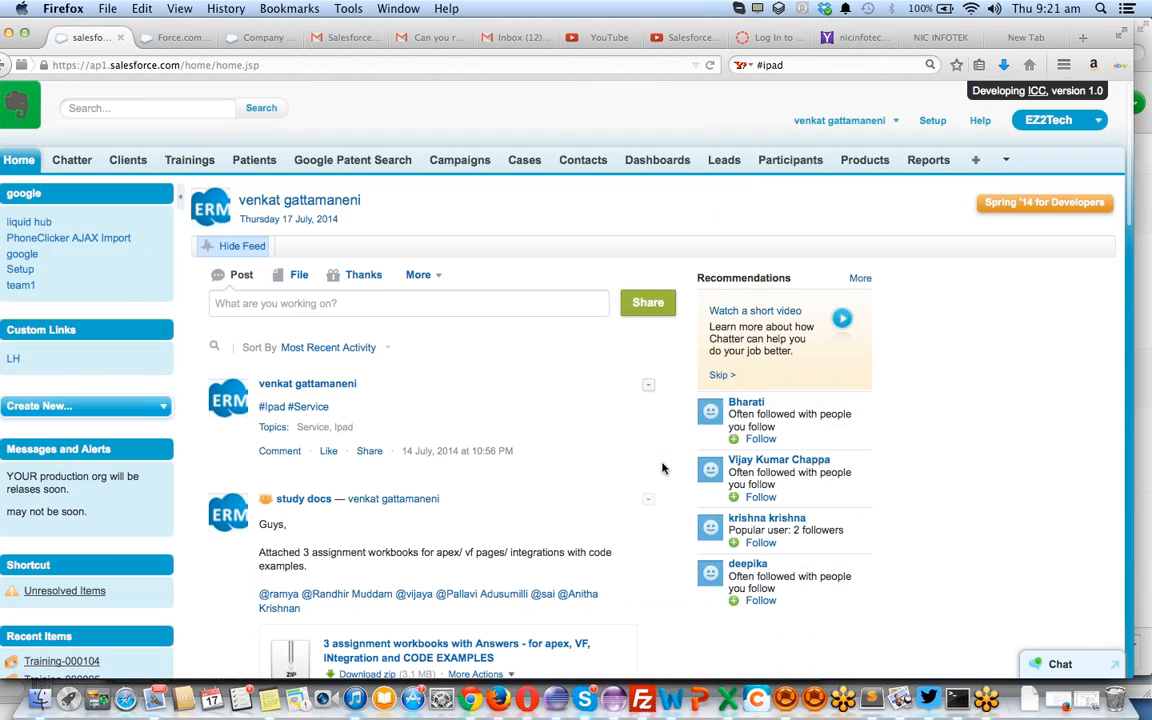
{"action": "left_click", "coordinate": [861, 122]}
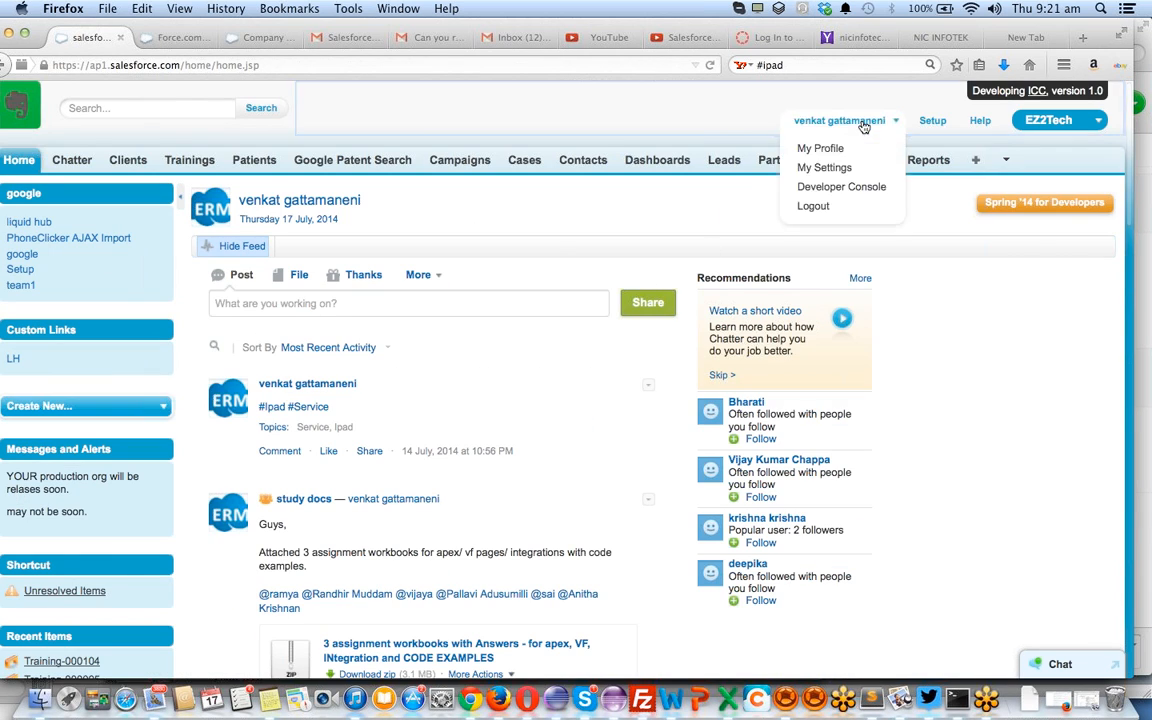
Open the Users list under Manage Users in a separate tab and open the approver's own user record for editing
{"action": "left_click", "coordinate": [262, 38]}
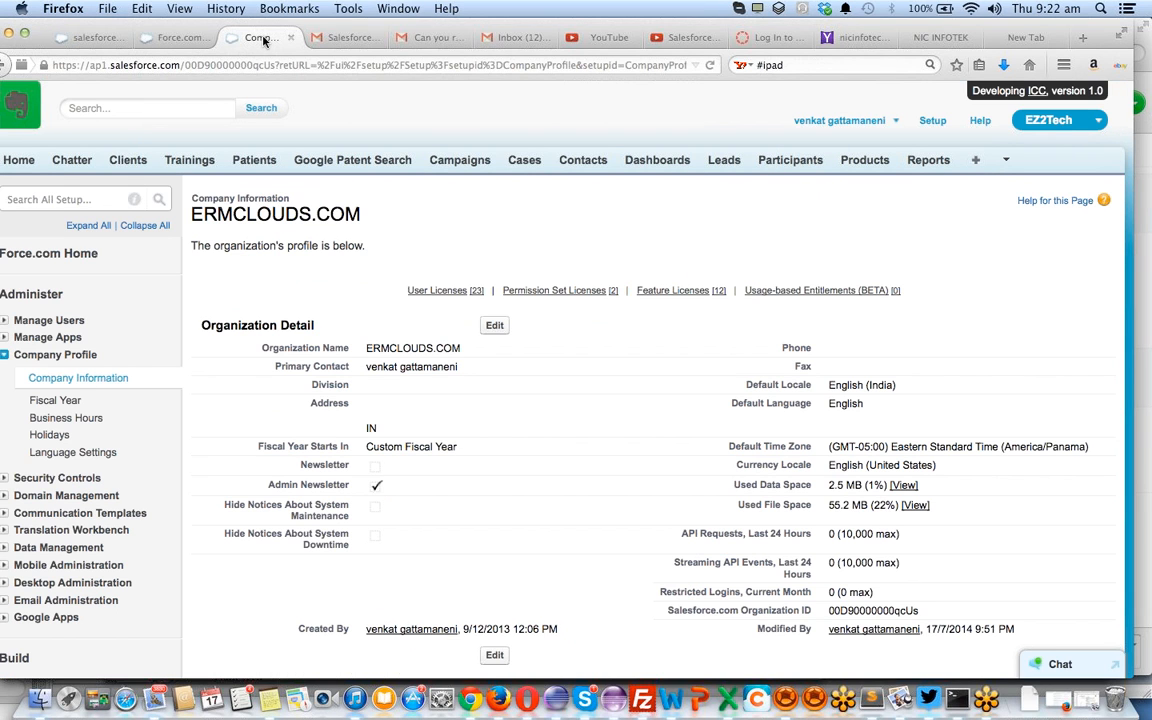
{"action": "left_click", "coordinate": [30, 320]}
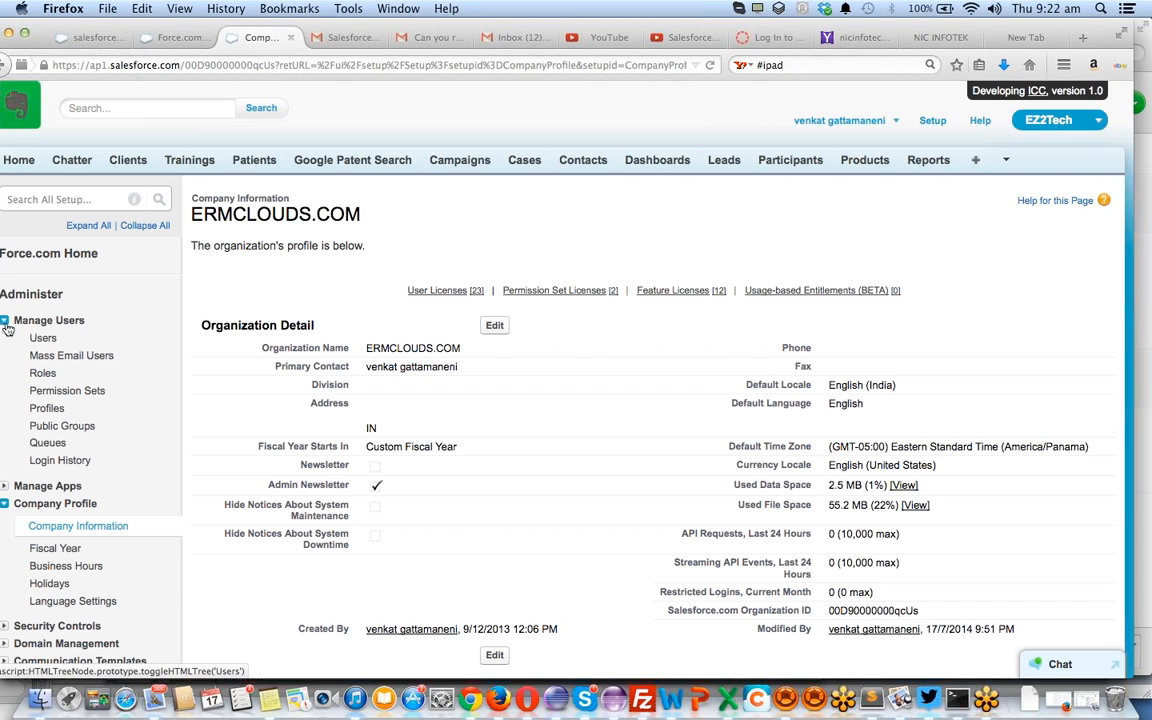
{"action": "left_click", "coordinate": [43, 340], "text": "super"}
{"action": "key", "text": "ctrl+Tab"}
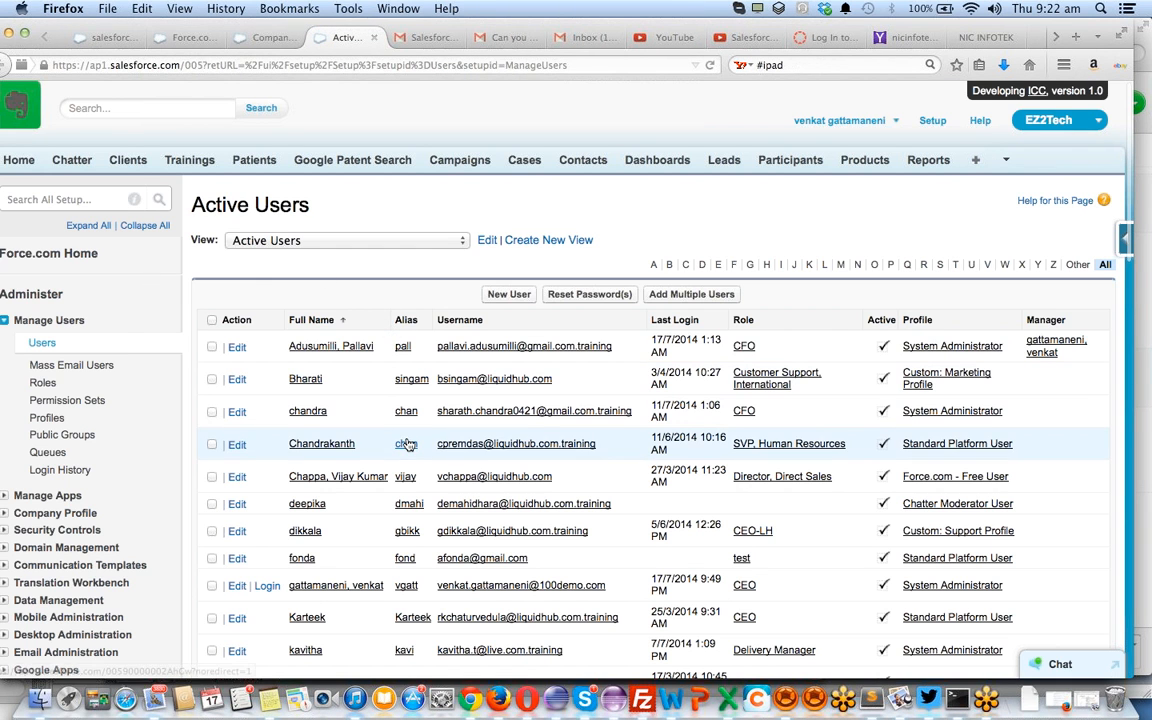
{"action": "scroll", "coordinate": [405, 430], "scroll_direction": "down", "scroll_amount": 3}
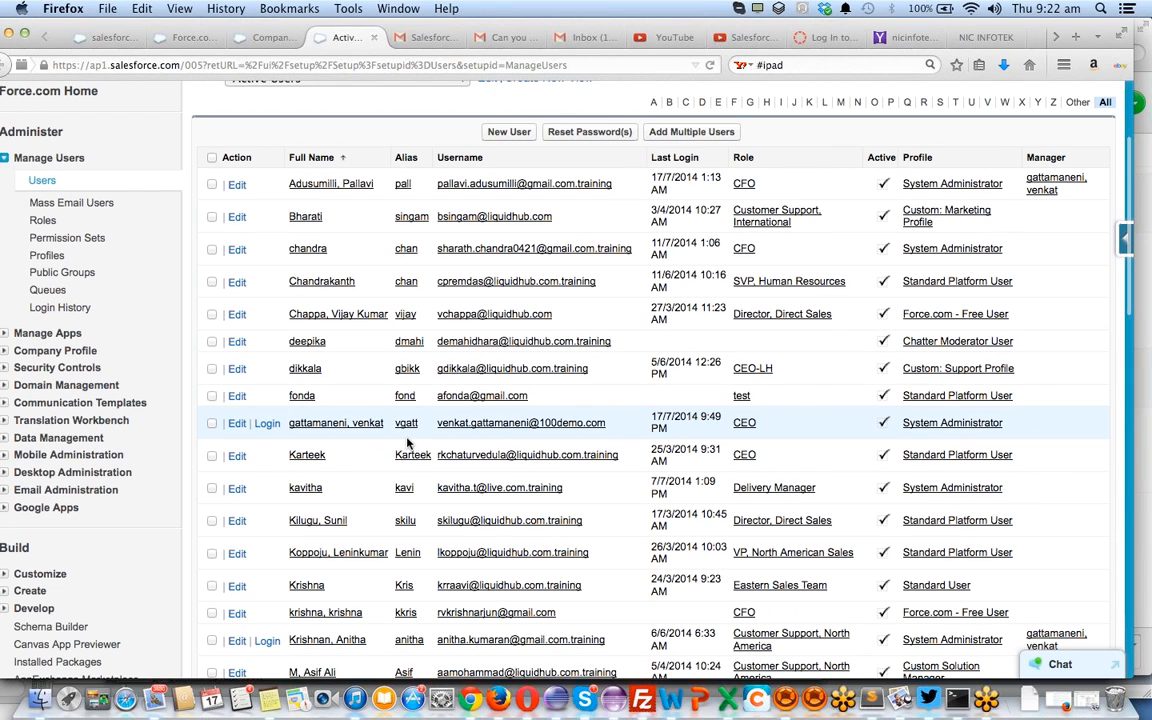
{"action": "left_click", "coordinate": [239, 424]}
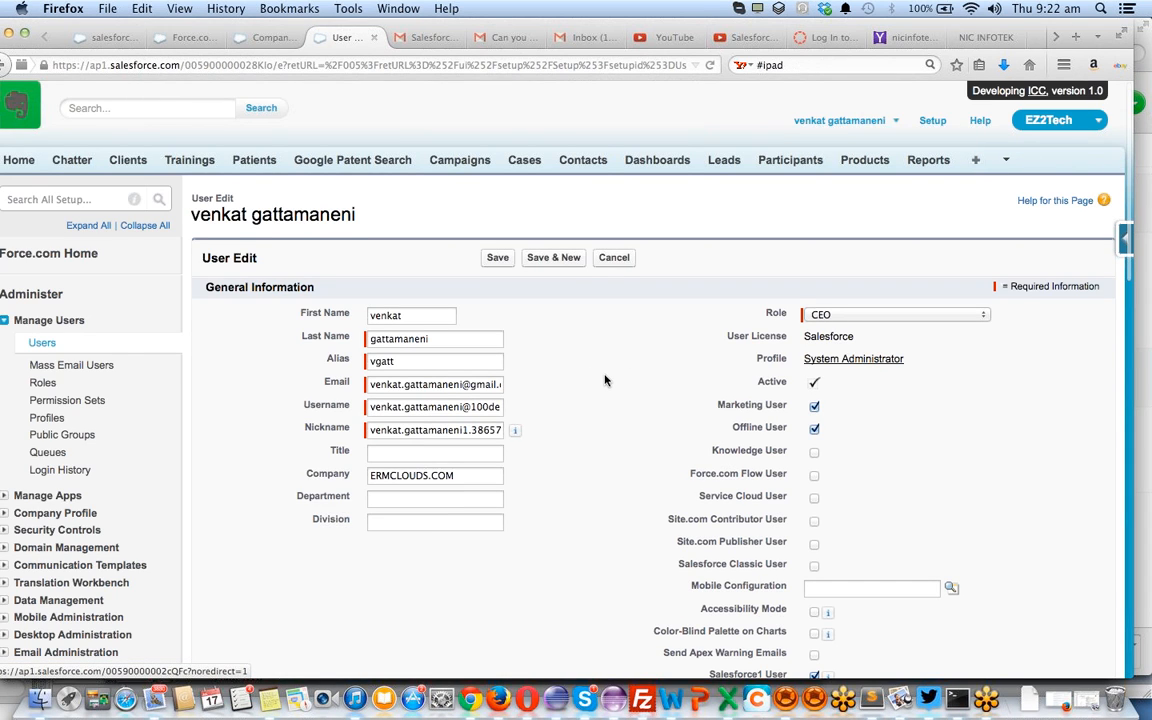
Set the approver's user Time Zone to (GMT-07:00) Pacific Daylight Time (America/Los_Angeles) and save the user record
{"action": "scroll", "coordinate": [604, 380], "scroll_direction": "down", "scroll_amount": 20}
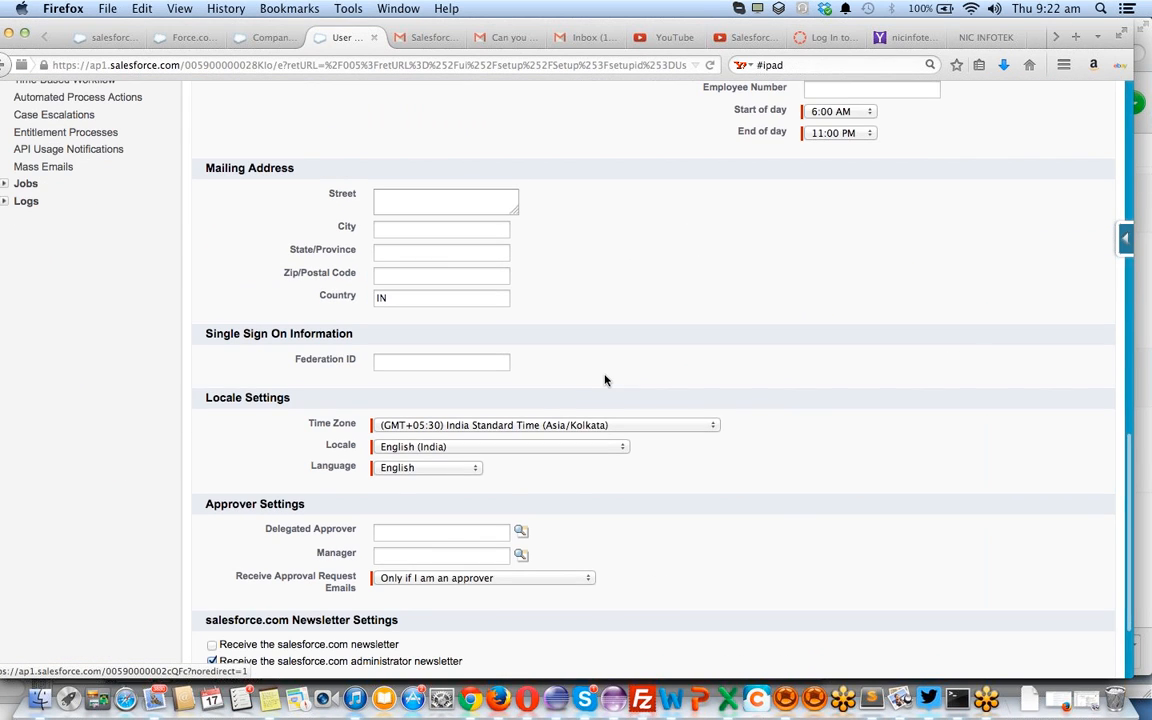
{"action": "left_click", "coordinate": [550, 425]}
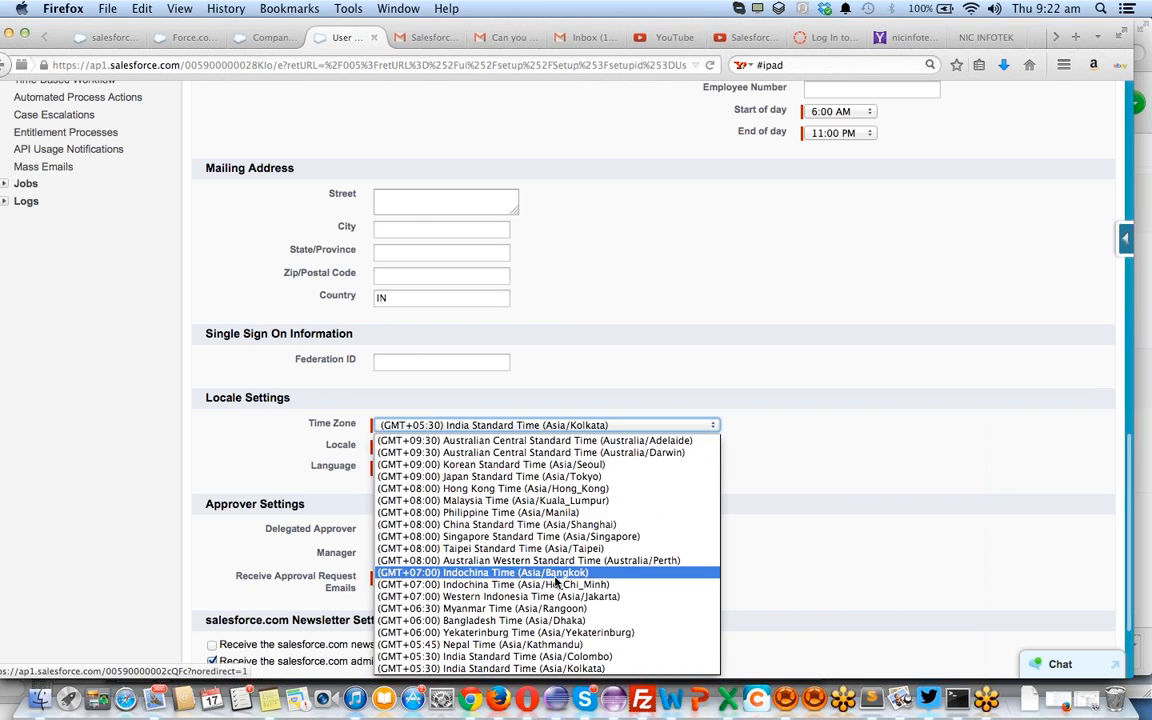
{"action": "scroll", "coordinate": [556, 580], "scroll_direction": "down", "scroll_amount": 5}
{"action": "scroll", "coordinate": [556, 580], "scroll_direction": "up", "scroll_amount": 2}
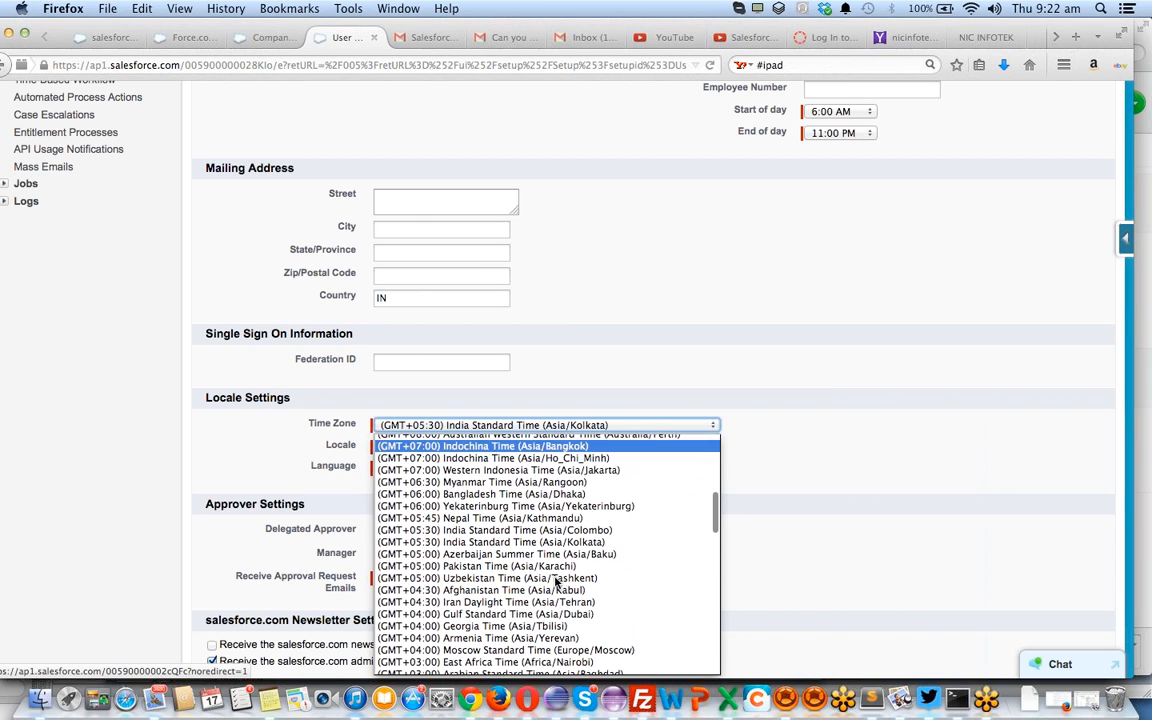
{"action": "scroll", "coordinate": [556, 582], "scroll_direction": "up", "scroll_amount": 1}
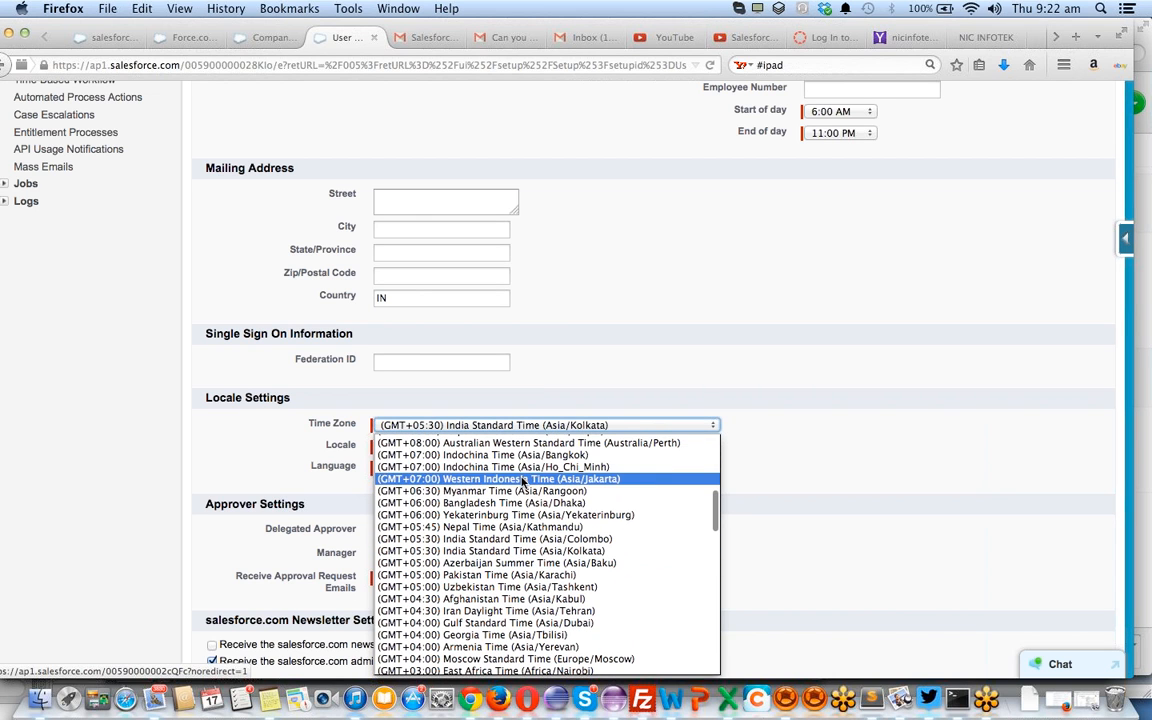
{"action": "scroll", "coordinate": [520, 565], "scroll_direction": "down", "scroll_amount": 12}
{"action": "scroll", "coordinate": [519, 572], "scroll_direction": "down", "scroll_amount": 5}
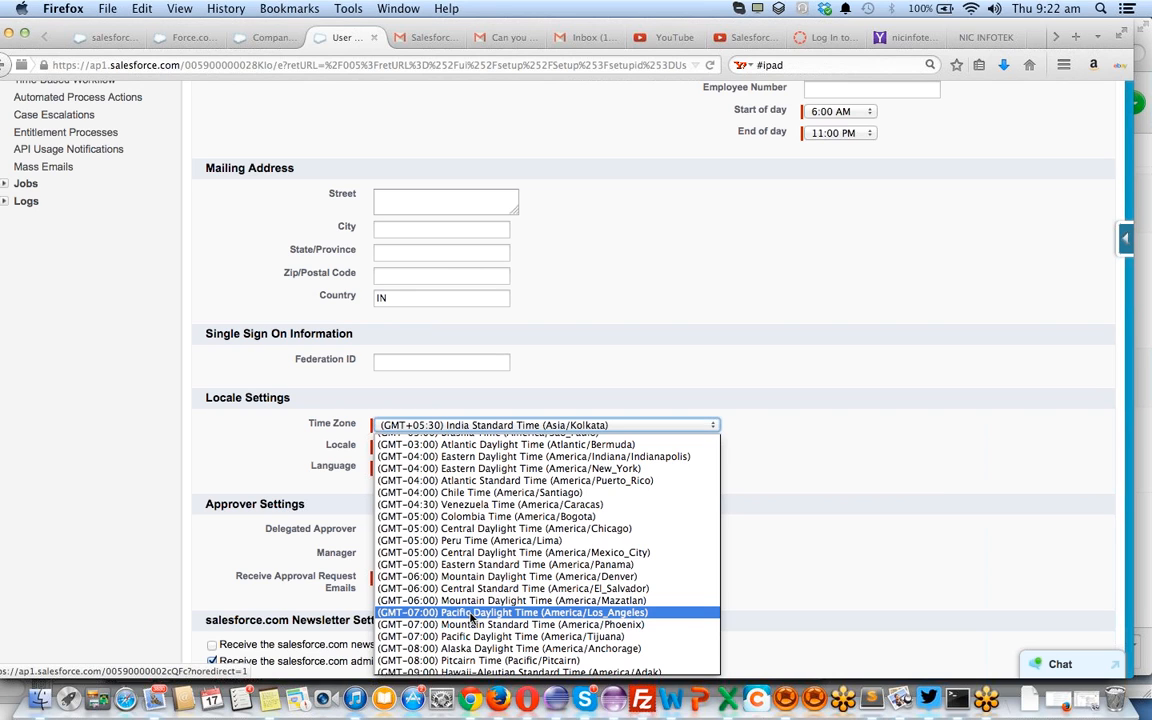
{"action": "left_click", "coordinate": [470, 613]}
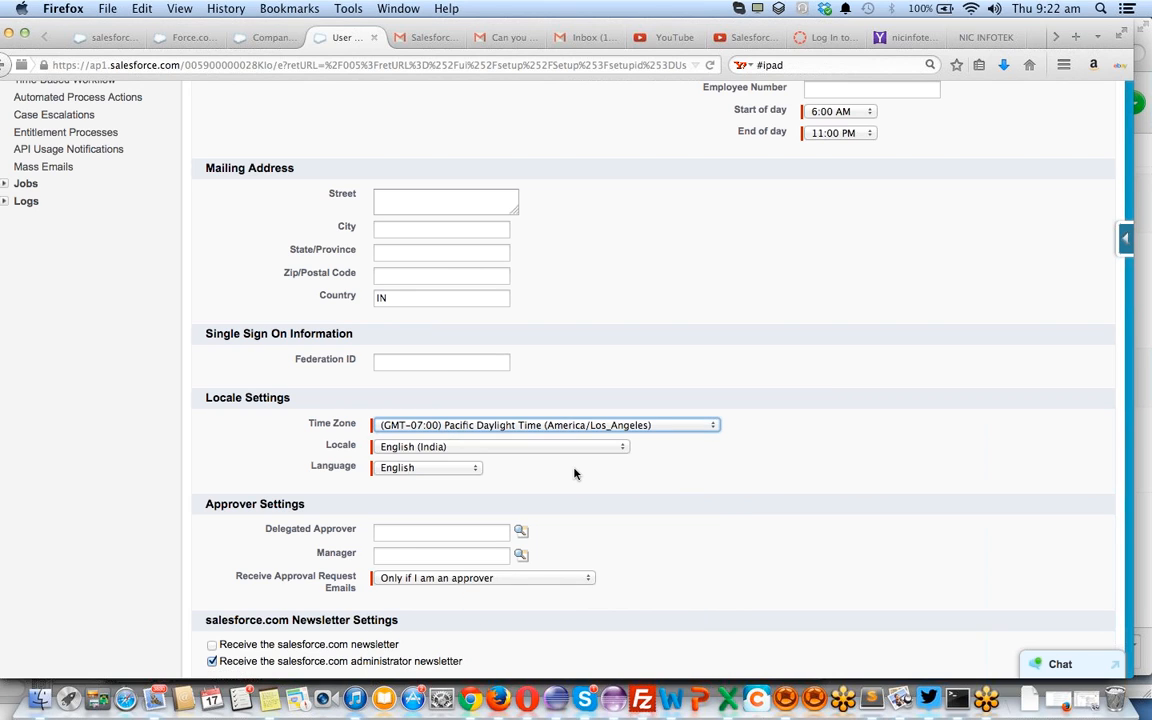
{"action": "scroll", "coordinate": [574, 472], "scroll_direction": "down", "scroll_amount": 3}
{"action": "left_click", "coordinate": [487, 592]}
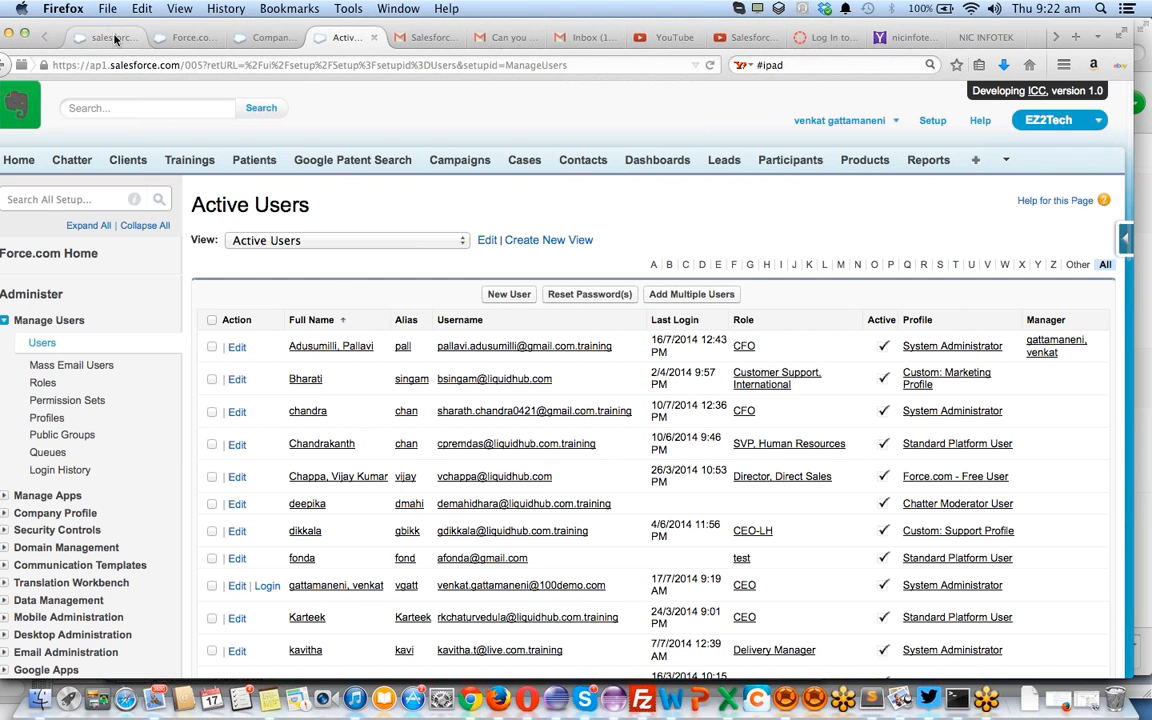
Return to the home page, reload it, and recheck the Date Submitted values under Items to Approve
{"action": "left_click", "coordinate": [110, 37]}
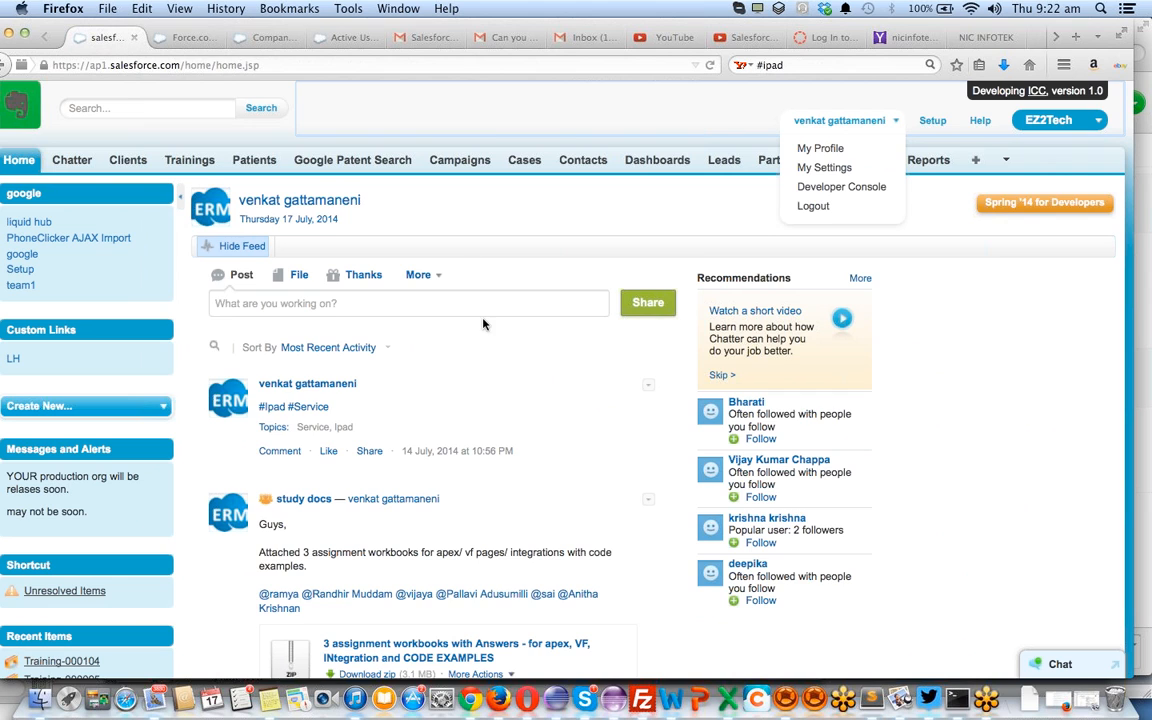
{"action": "scroll", "coordinate": [484, 324], "scroll_direction": "down", "scroll_amount": 15}
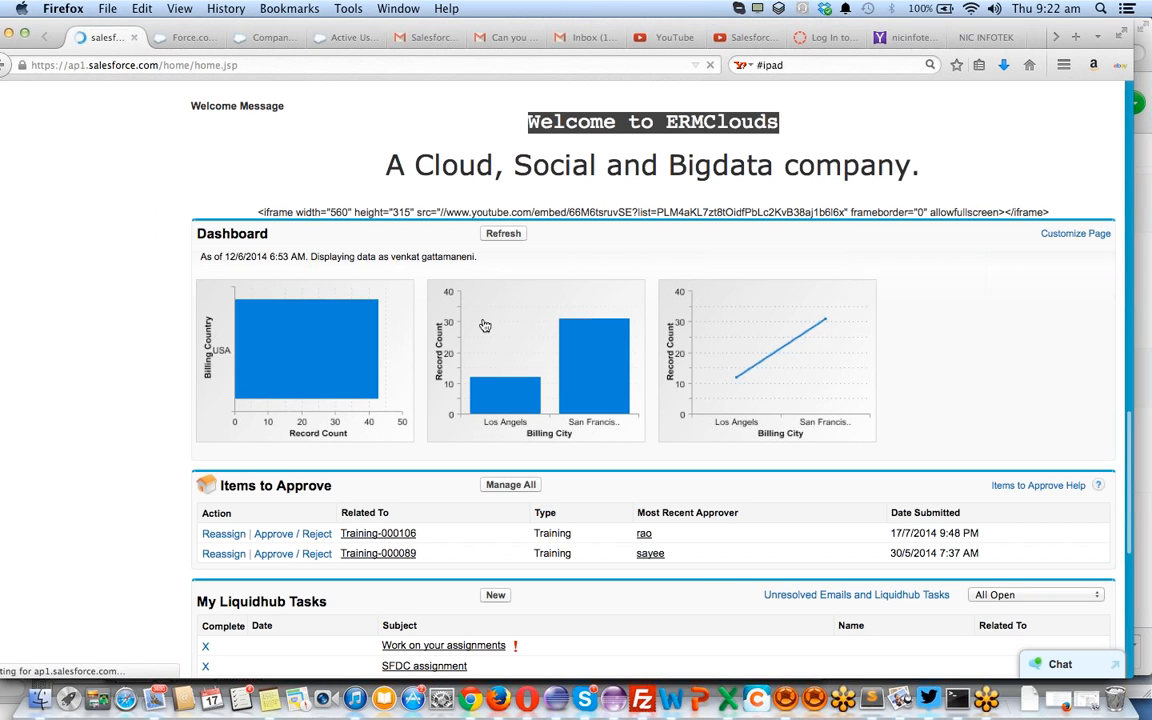
{"action": "left_click", "coordinate": [339, 38]}
{"action": "left_click", "coordinate": [100, 38]}
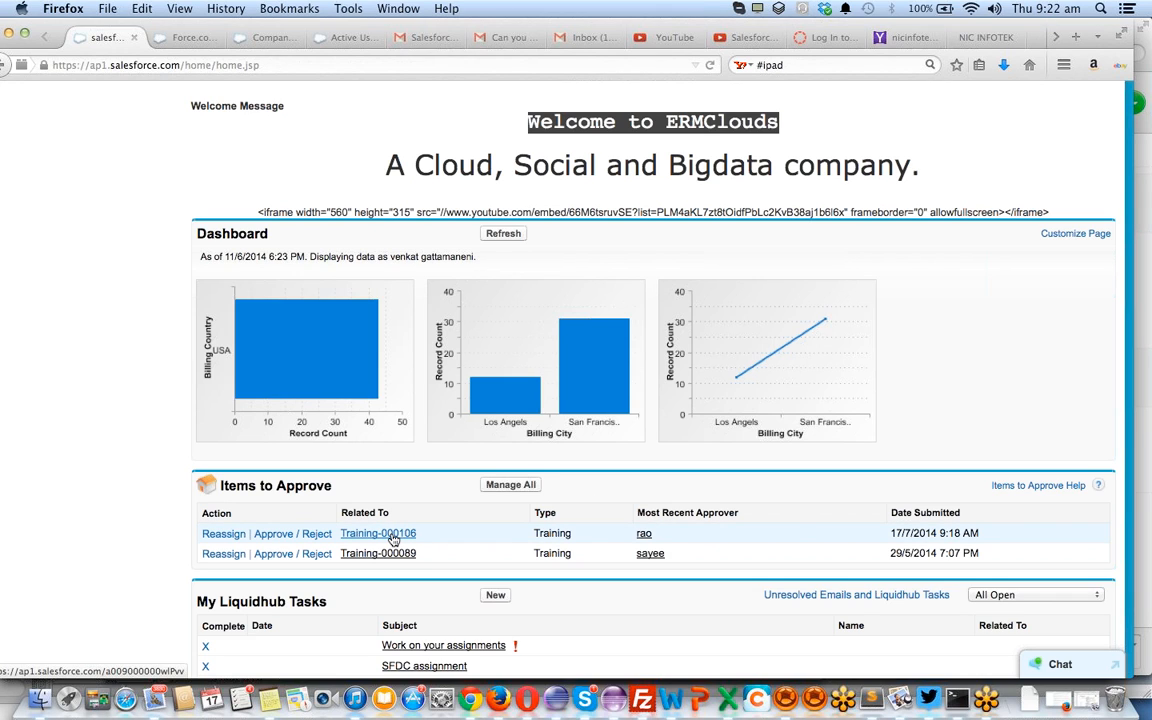
View the approve/reject request for Training-000106, return to the list, and examine the training record's details in a separate tab
{"action": "left_click", "coordinate": [278, 537]}
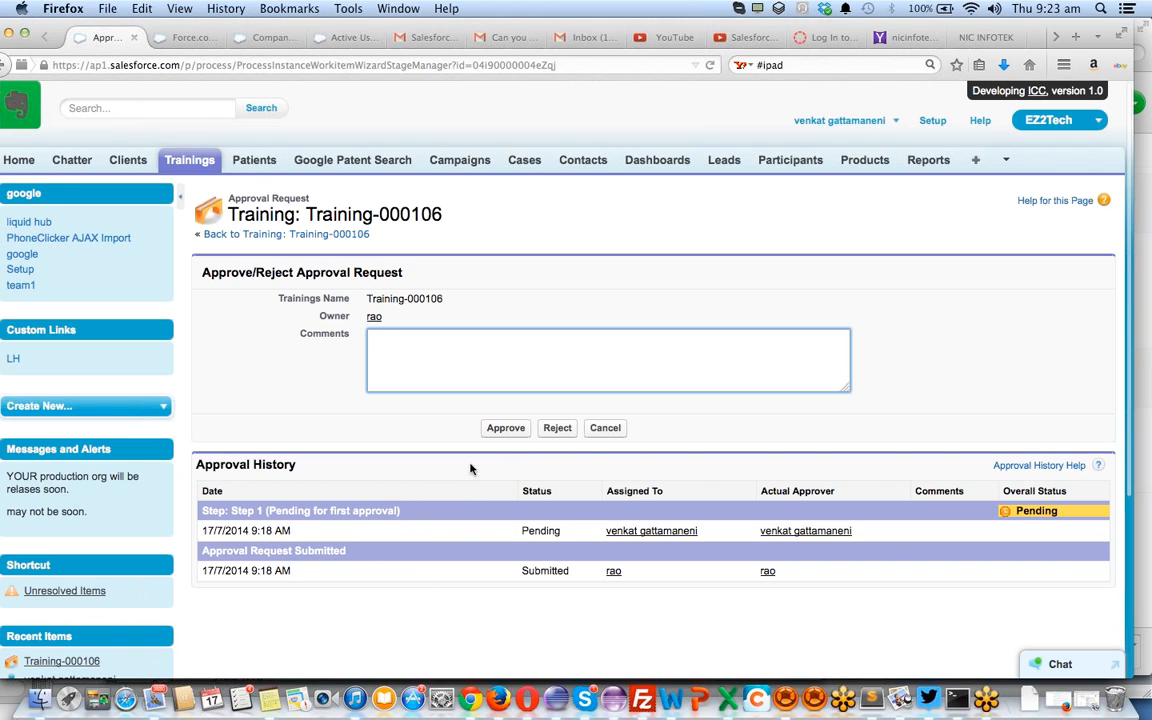
{"action": "key", "text": "super+Left"}
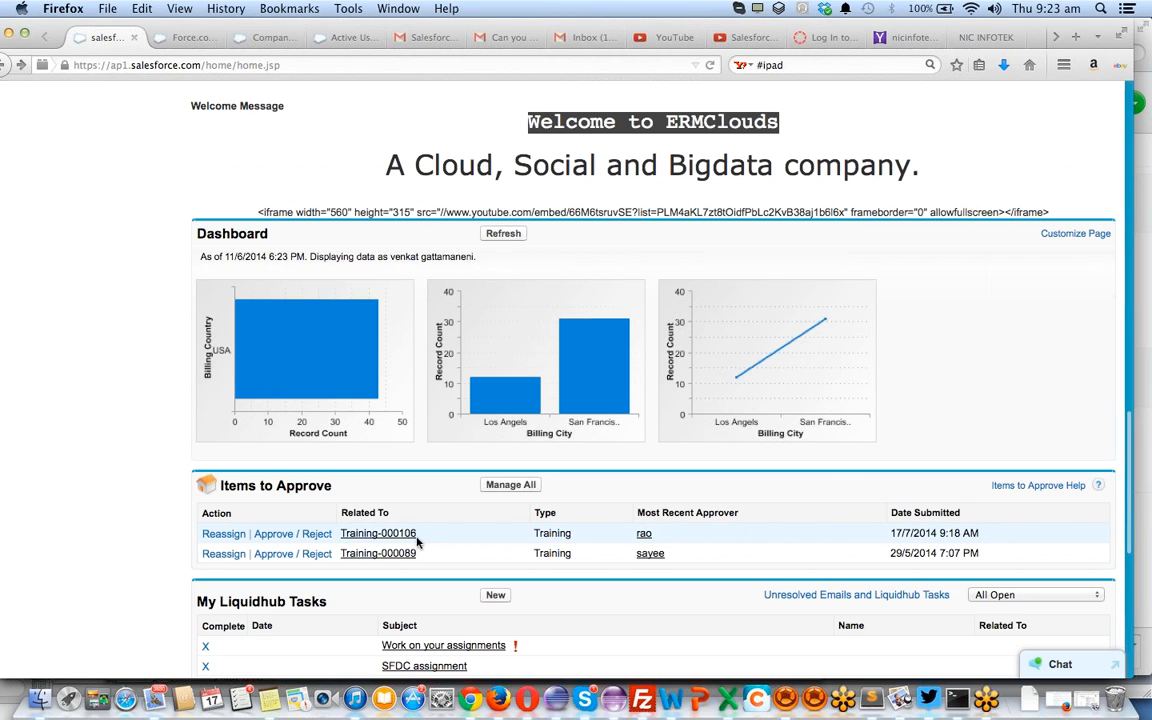
{"action": "left_click", "coordinate": [388, 538], "text": "super"}
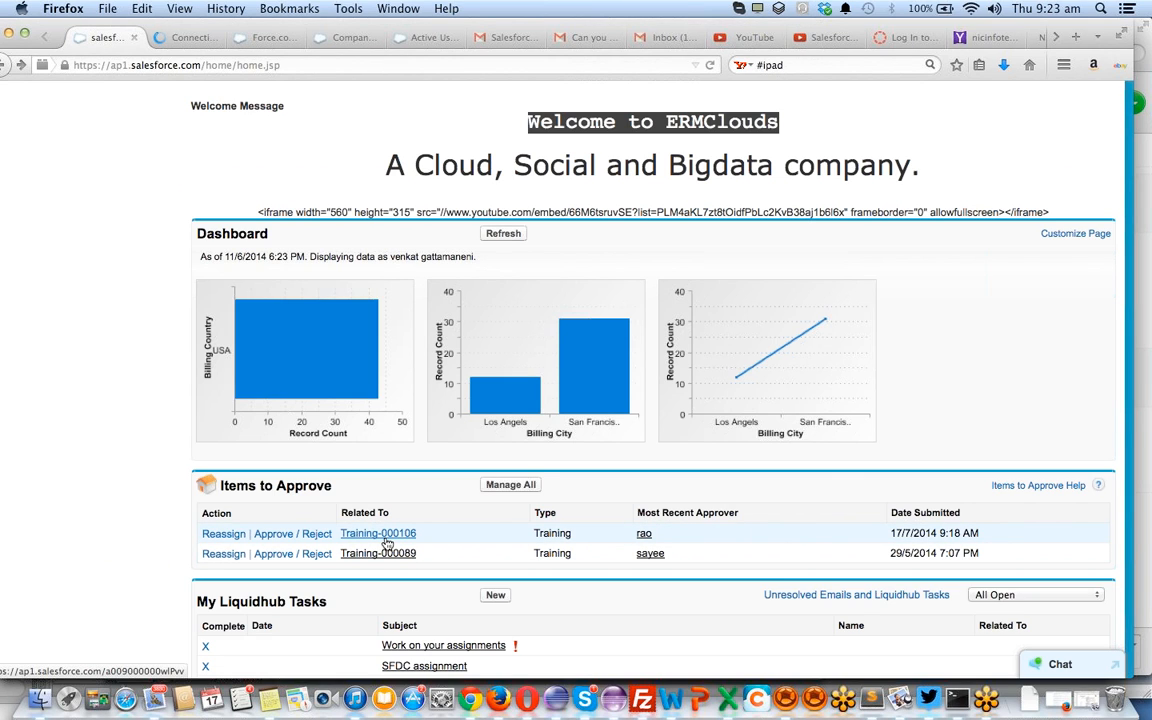
{"action": "key", "text": "ctrl+Tab"}
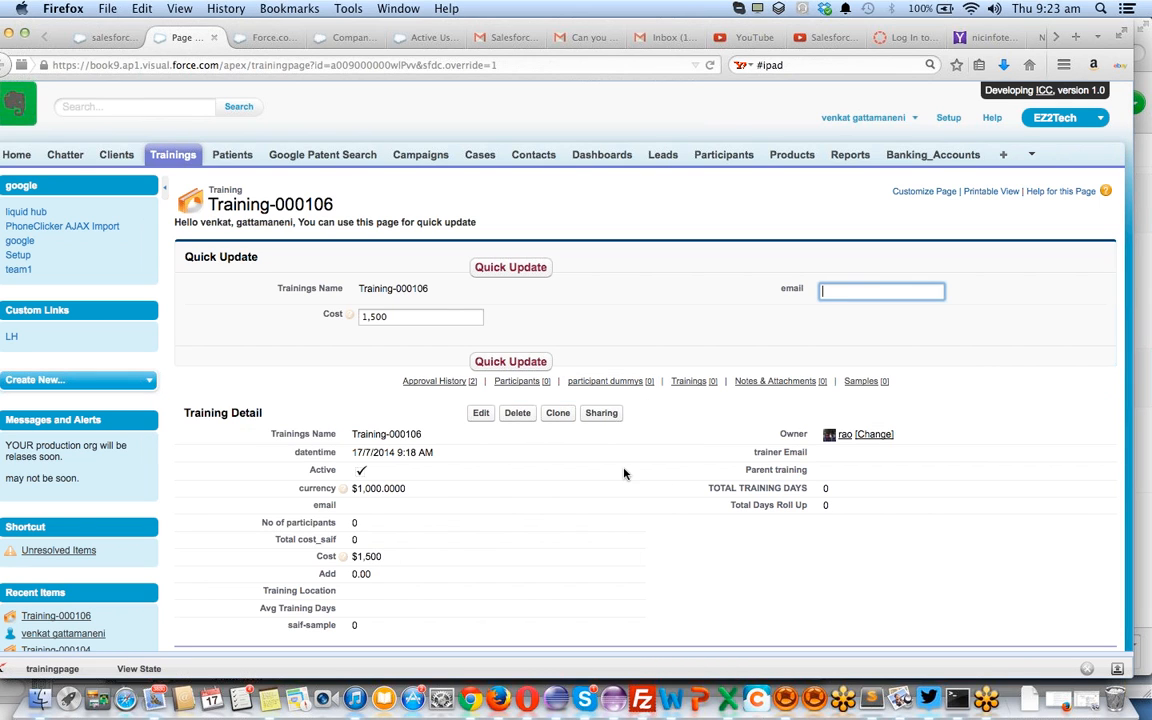
{"action": "scroll", "coordinate": [624, 473], "scroll_direction": "down", "scroll_amount": 3}
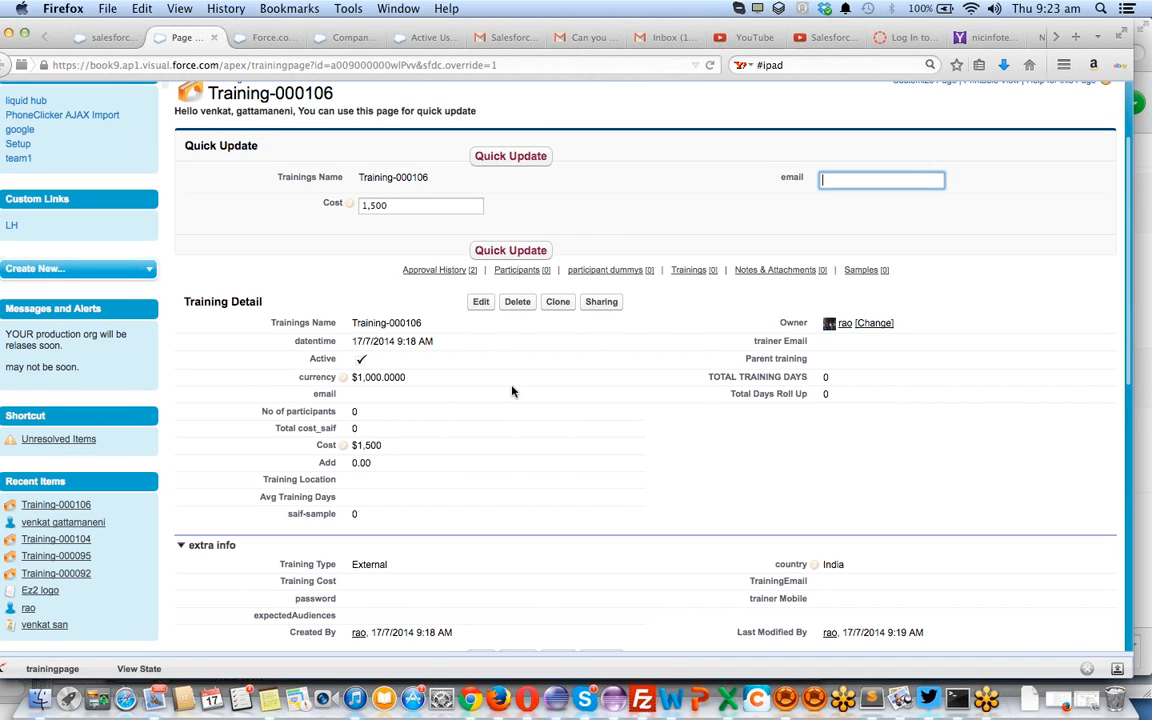
Open the approve/reject request for Training-000106 from Items to Approve and approve it without comments
{"action": "left_click", "coordinate": [118, 37]}
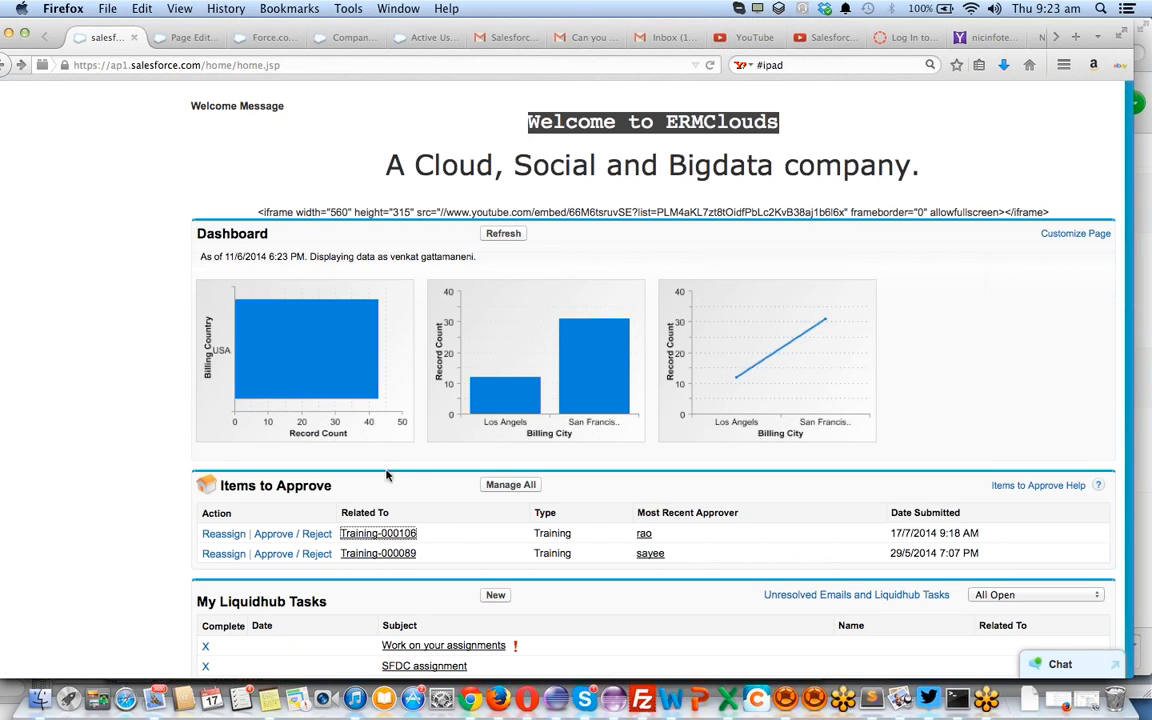
{"action": "left_click", "coordinate": [272, 534]}
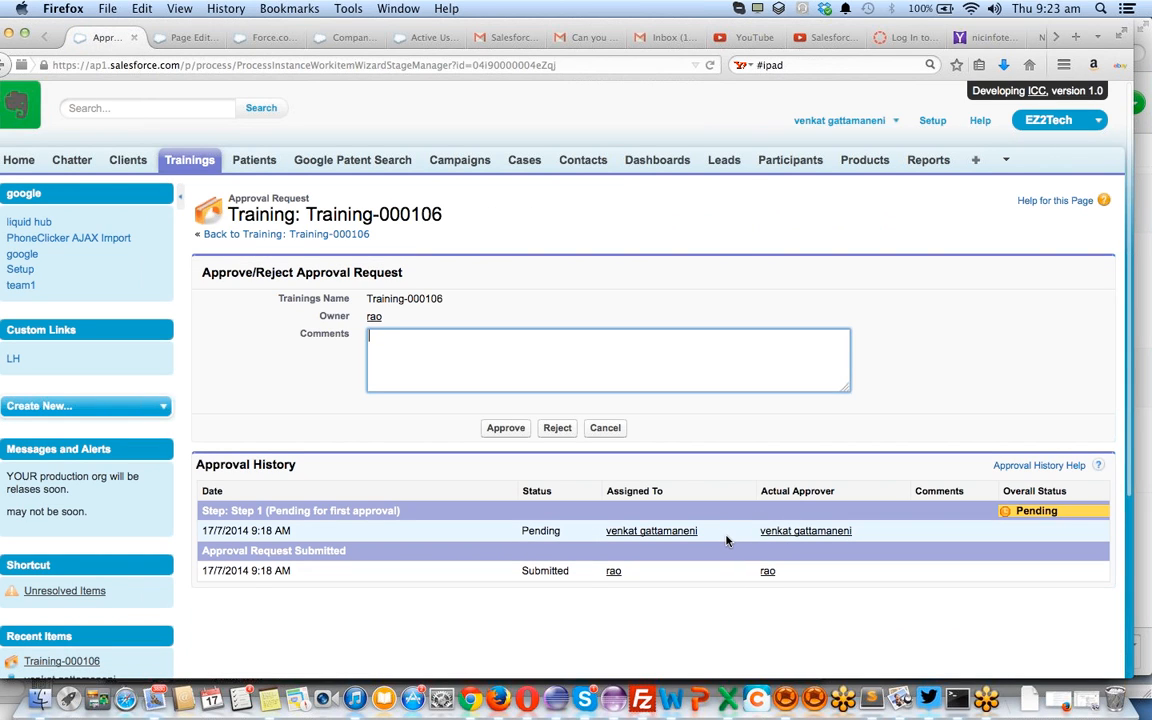
{"action": "left_click", "coordinate": [496, 428]}
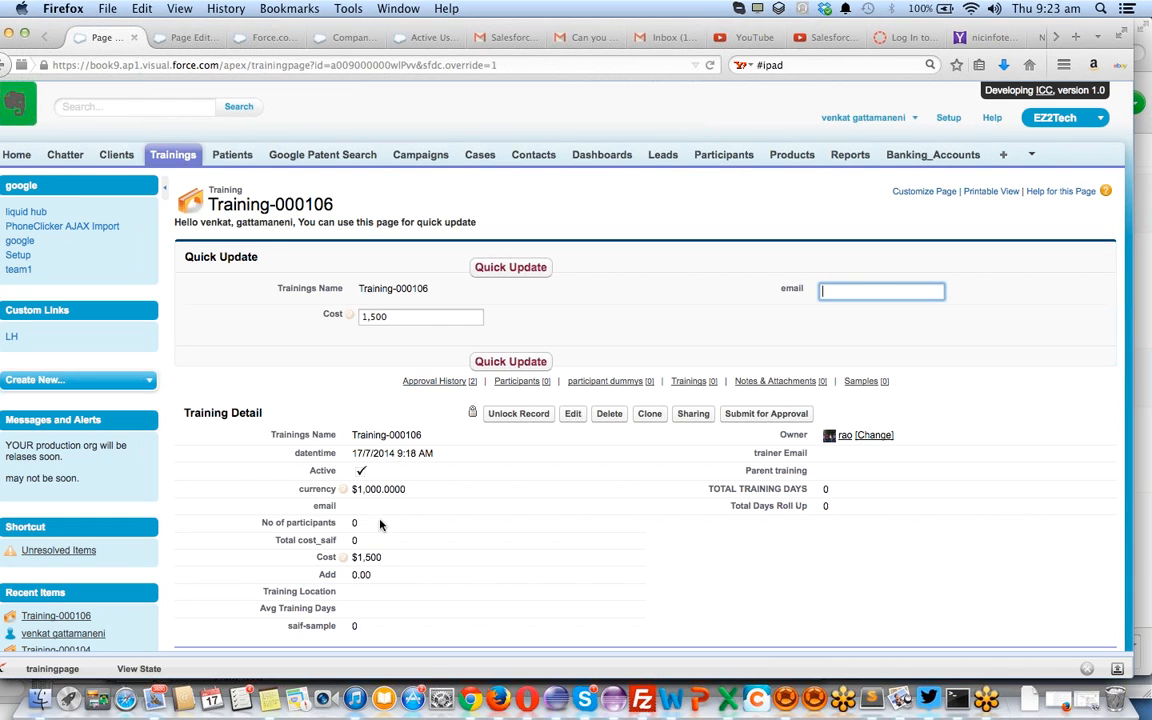
Return to the home page and check which requests are listed under Items to Approve
{"action": "left_click", "coordinate": [17, 156]}
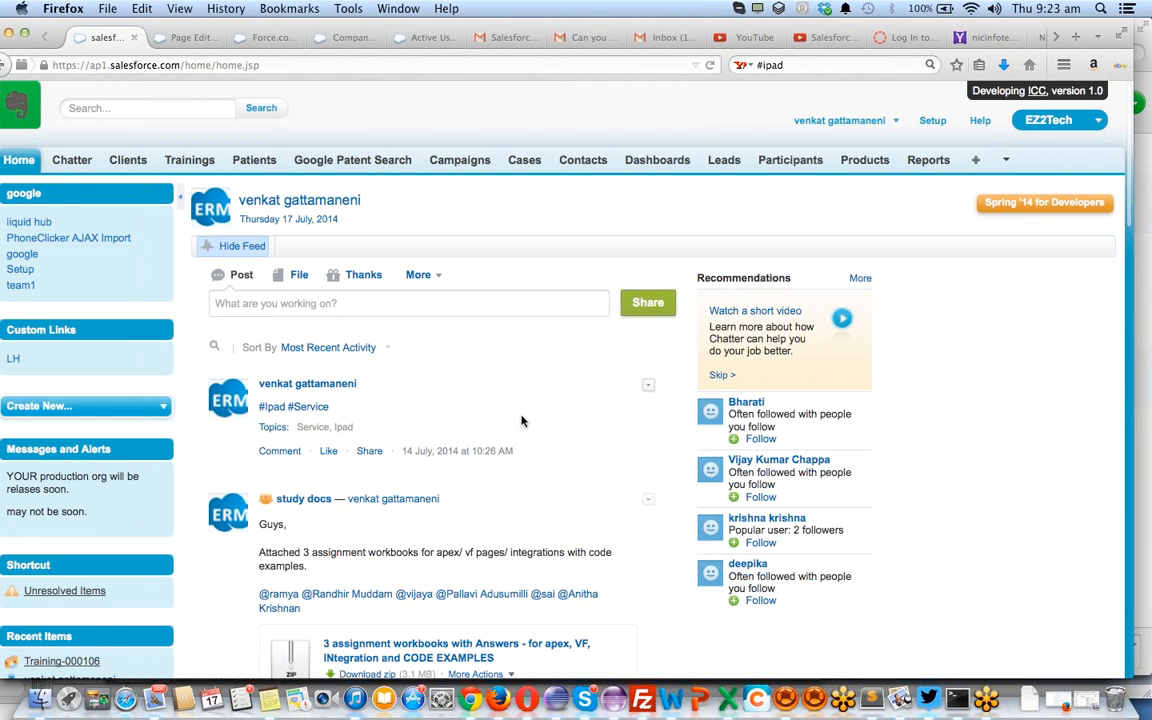
{"action": "scroll", "coordinate": [521, 420], "scroll_direction": "down", "scroll_amount": 10}
{"action": "scroll", "coordinate": [521, 420], "scroll_direction": "down", "scroll_amount": 10}
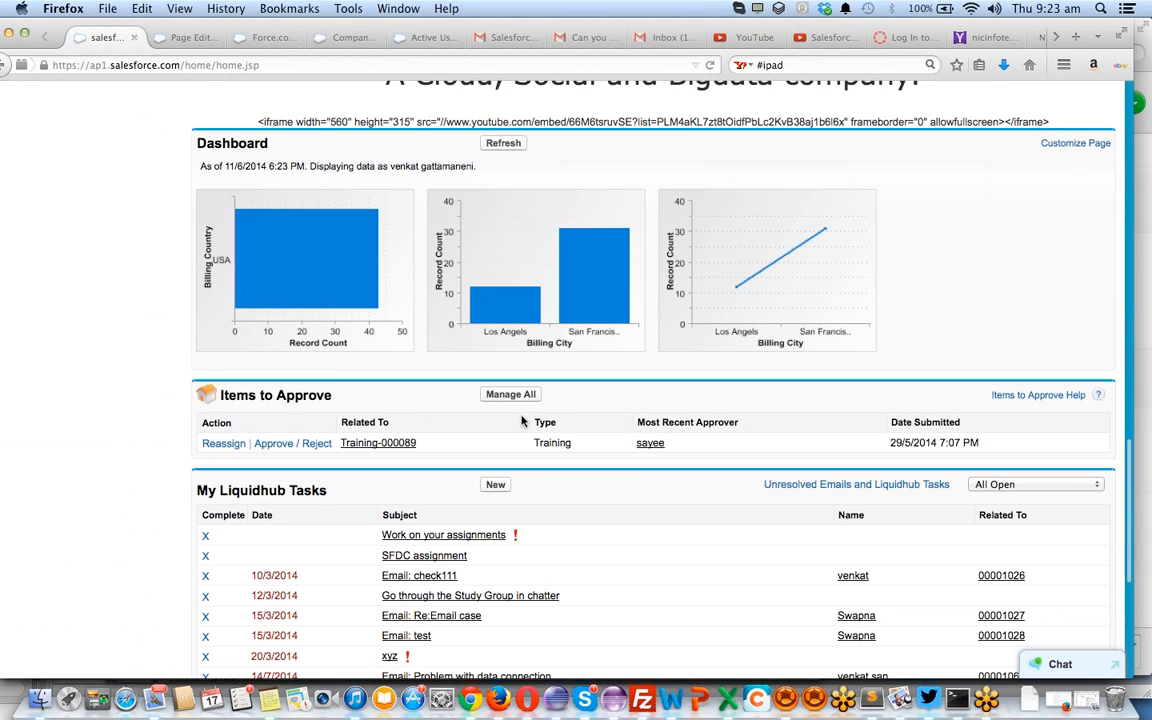
{"action": "scroll", "coordinate": [521, 420], "scroll_direction": "down", "scroll_amount": 3}
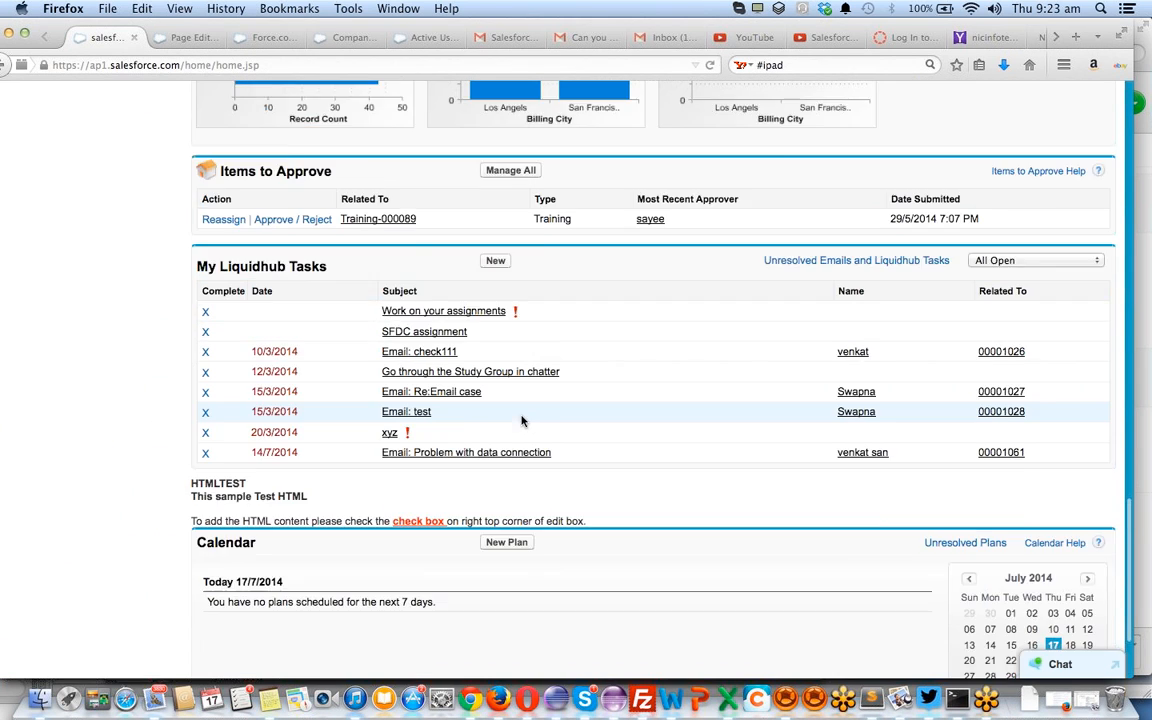
{"action": "scroll", "coordinate": [410, 277], "scroll_direction": "up", "scroll_amount": 1}
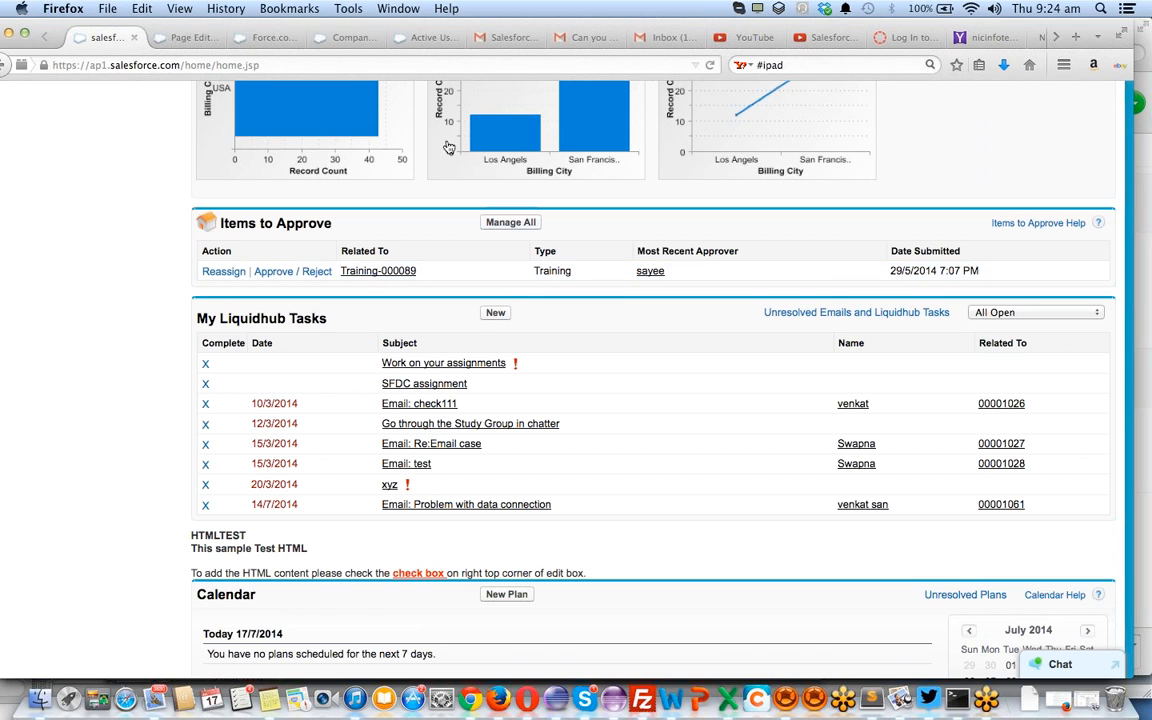
{"action": "left_click", "coordinate": [193, 38]}
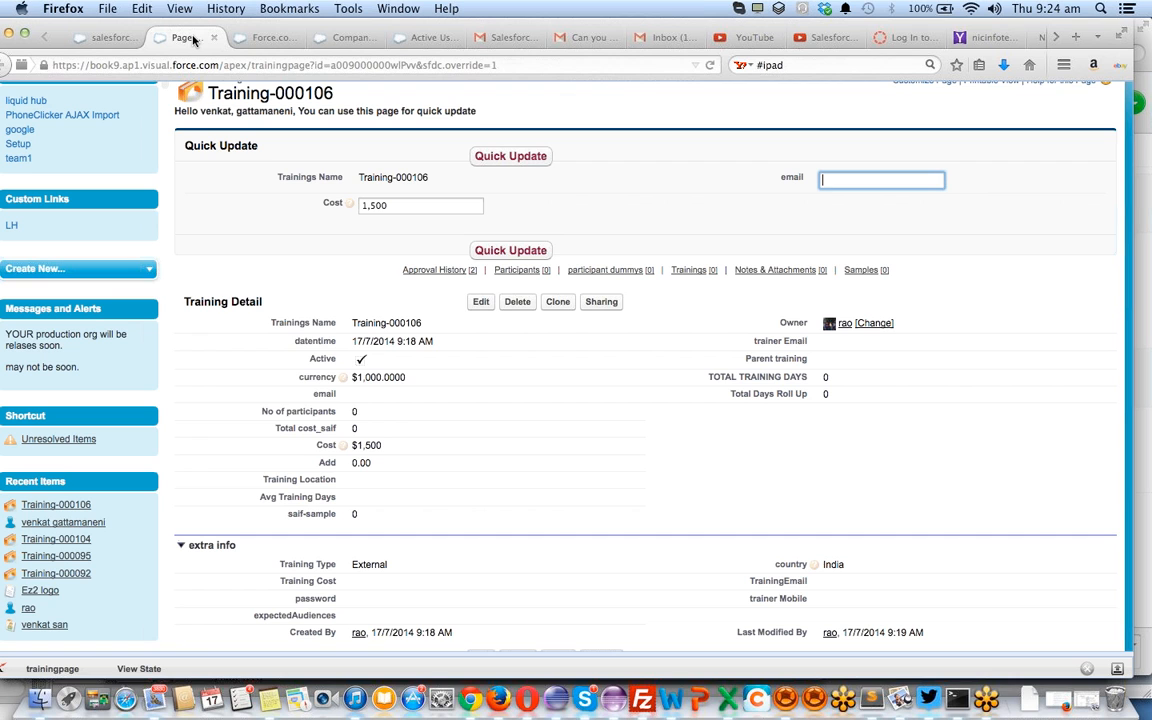
{"action": "key", "text": "super+Tab"}
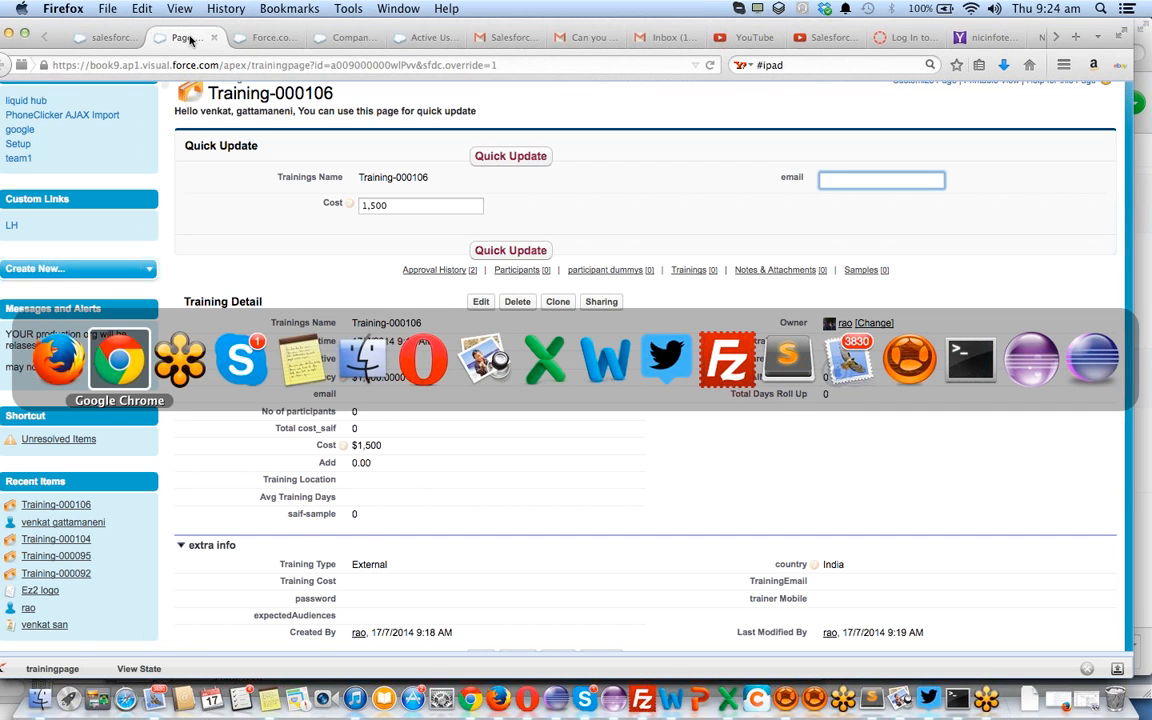
{"action": "key", "text": "super+Tab"}
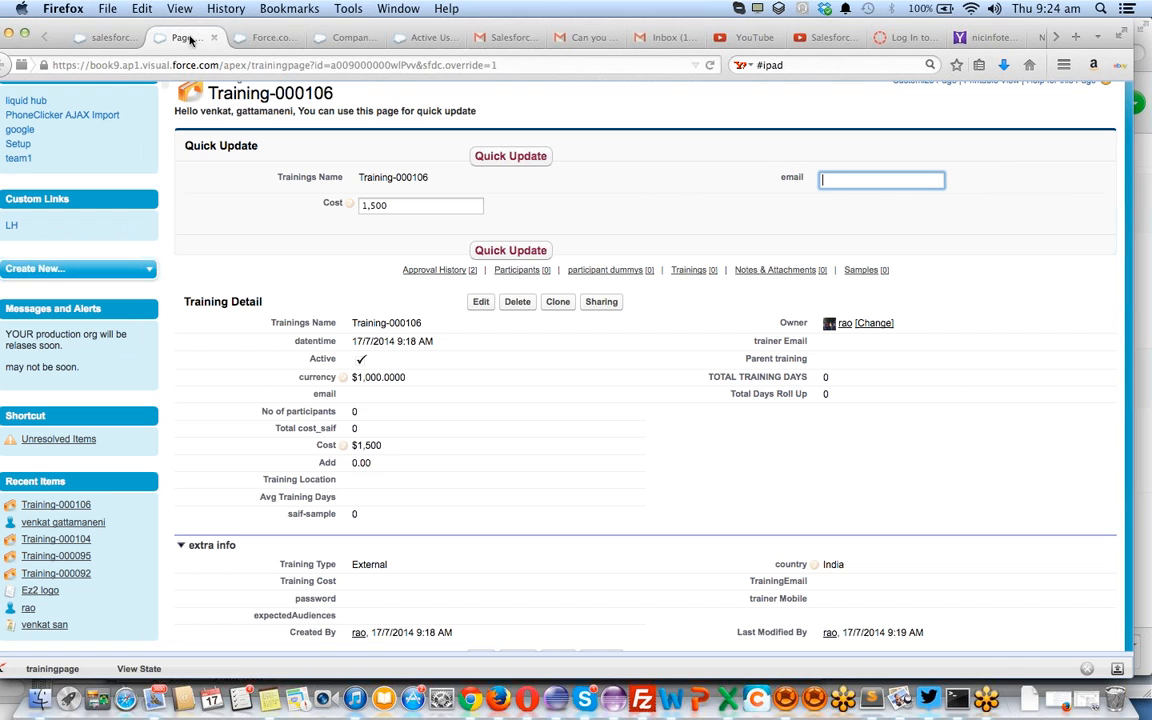
{"action": "left_click", "coordinate": [100, 38]}
{"action": "scroll", "coordinate": [148, 234], "scroll_direction": "down", "scroll_amount": 15}
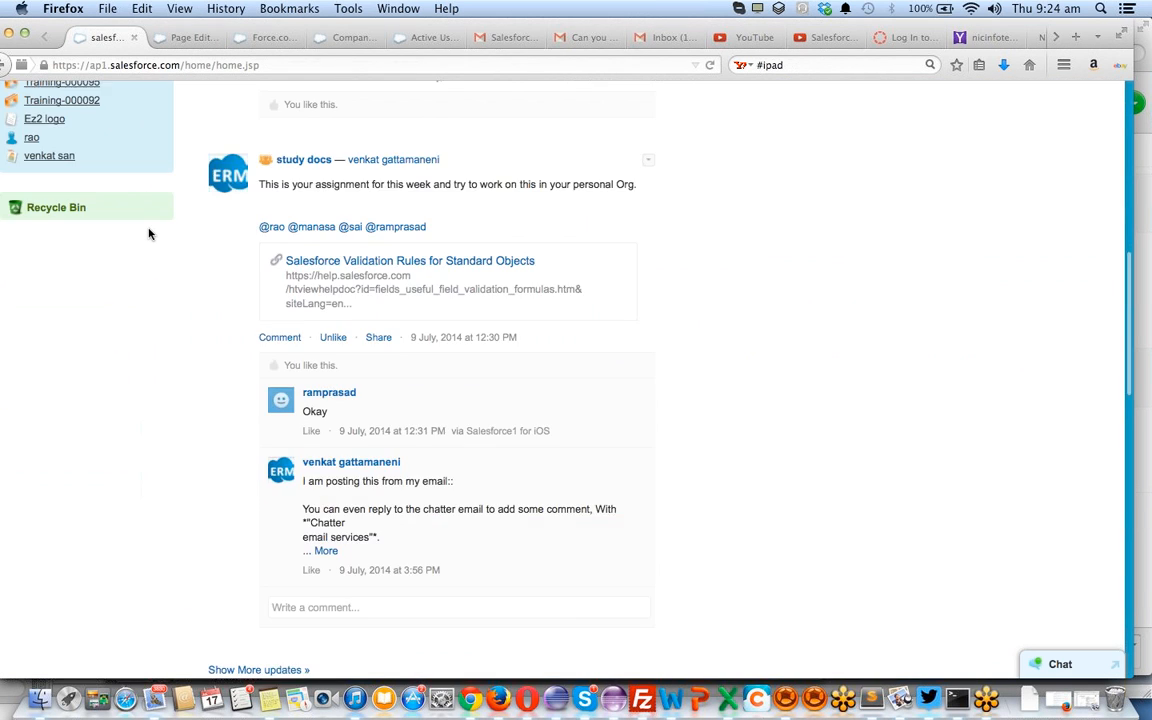
{"action": "scroll", "coordinate": [149, 231], "scroll_direction": "up", "scroll_amount": 2}
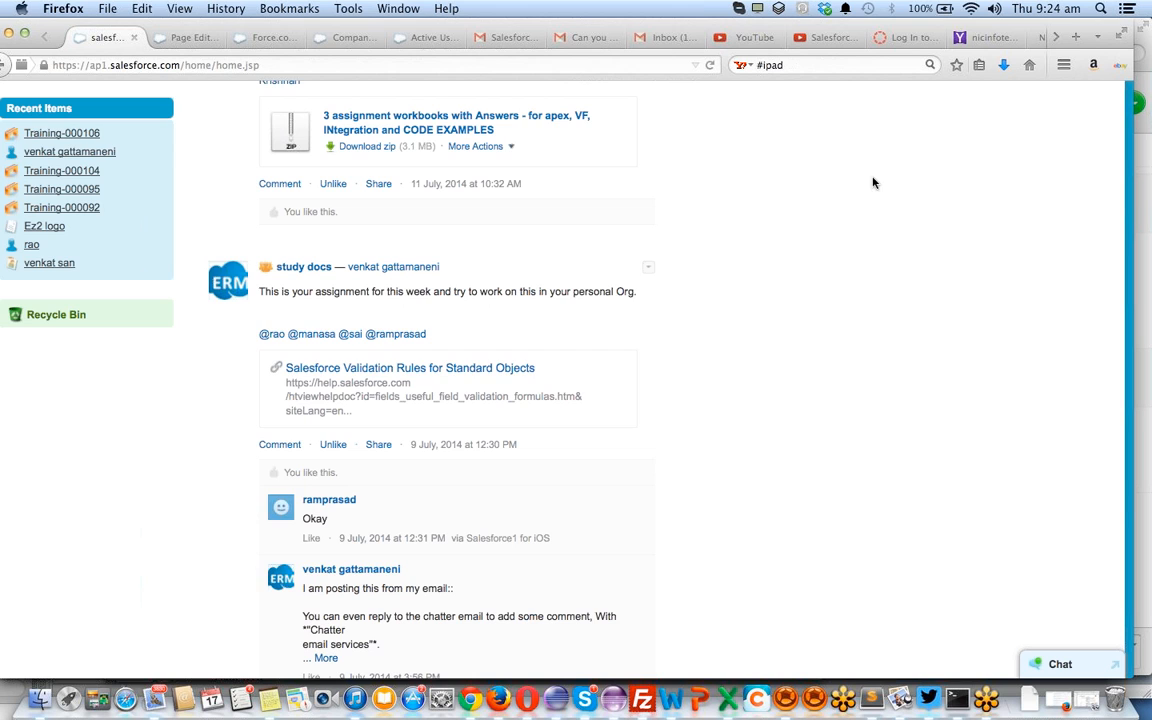
{"action": "scroll", "coordinate": [905, 315], "scroll_direction": "up", "scroll_amount": 6}
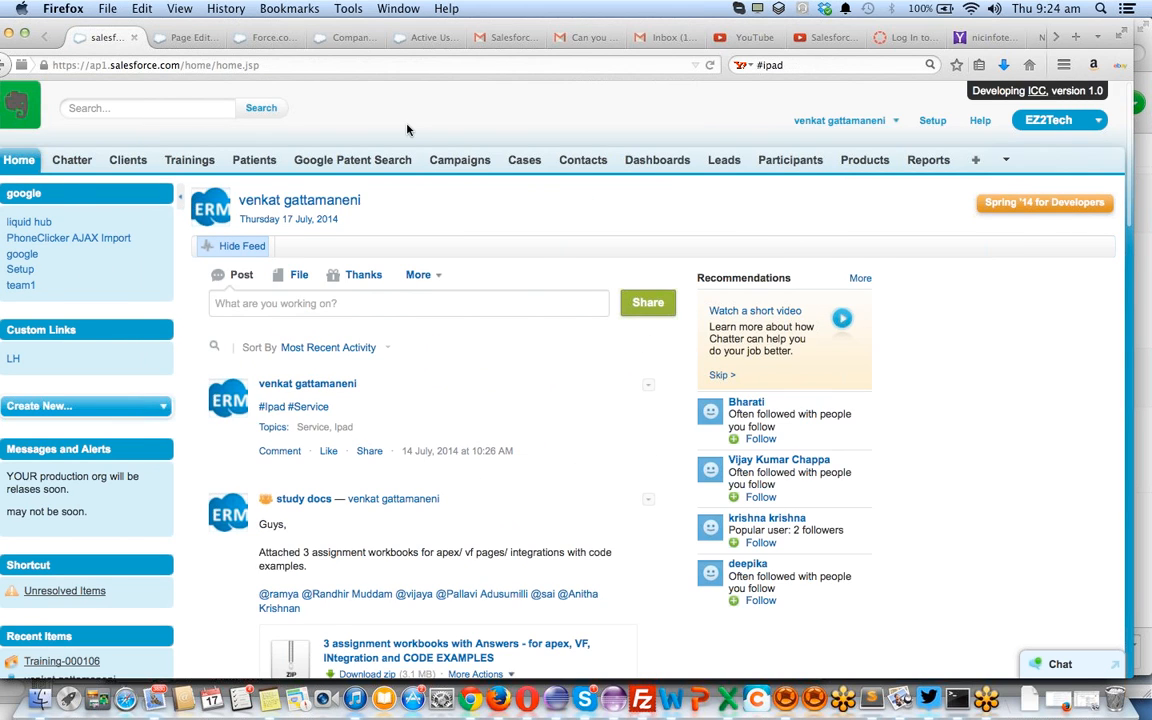
In the training record's browser tab, go to Setup and open Approval Processes under Workflow & Approvals
{"action": "key", "text": "ctrl+Tab"}
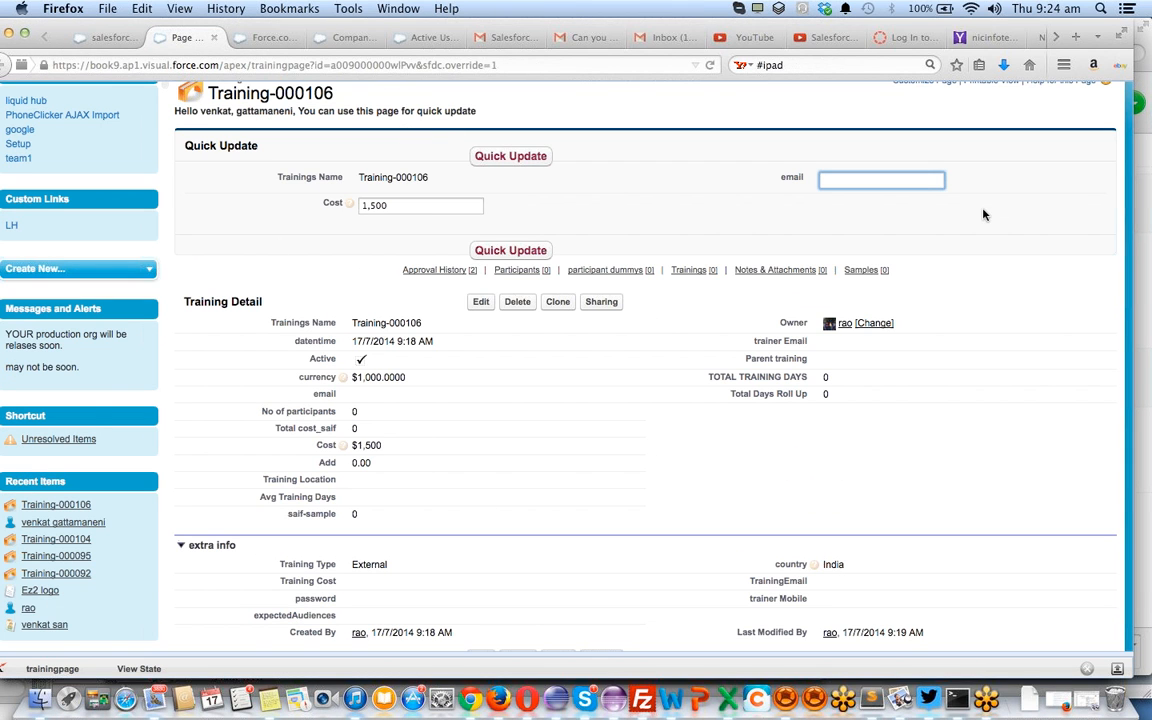
{"action": "scroll", "coordinate": [884, 186], "scroll_direction": "up", "scroll_amount": 3}
{"action": "left_click", "coordinate": [949, 119]}
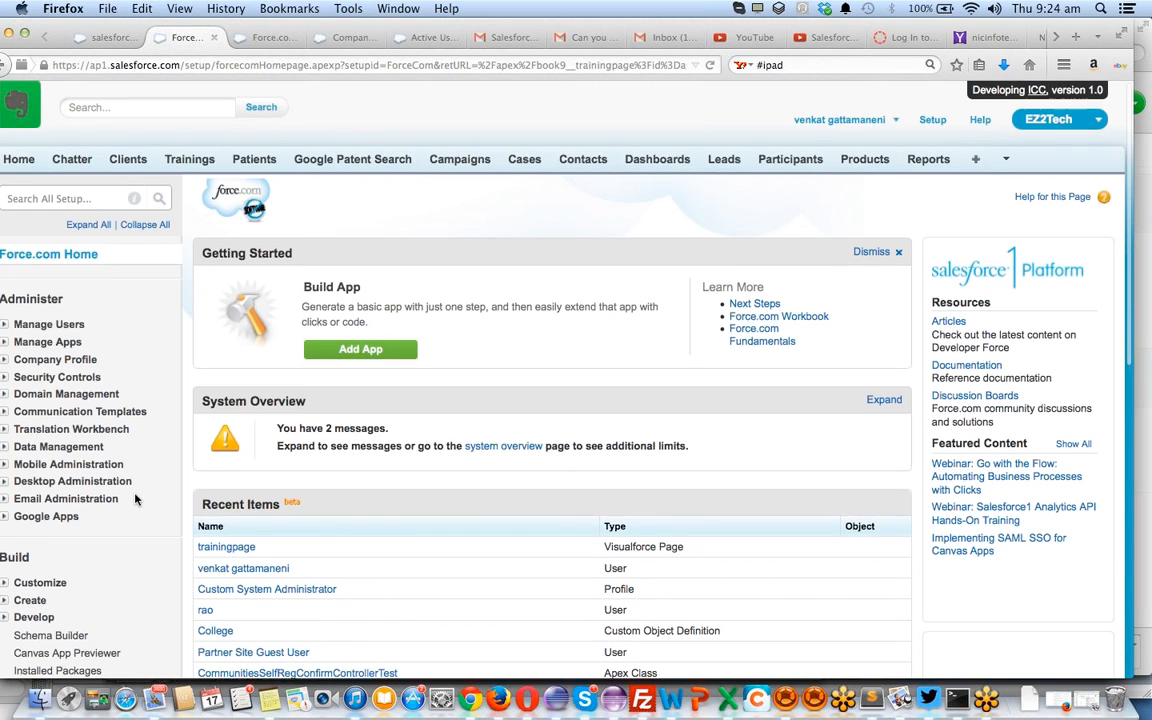
{"action": "scroll", "coordinate": [135, 499], "scroll_direction": "down", "scroll_amount": 2}
{"action": "left_click", "coordinate": [5, 522]}
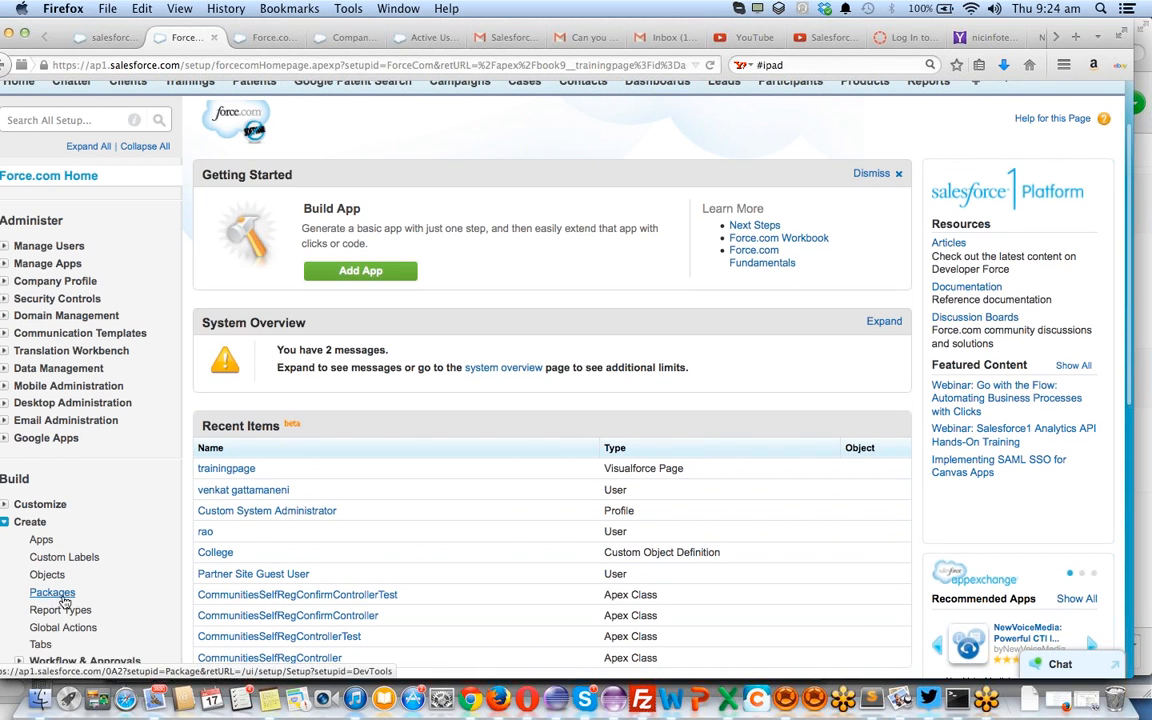
{"action": "scroll", "coordinate": [27, 540], "scroll_direction": "down", "scroll_amount": 3}
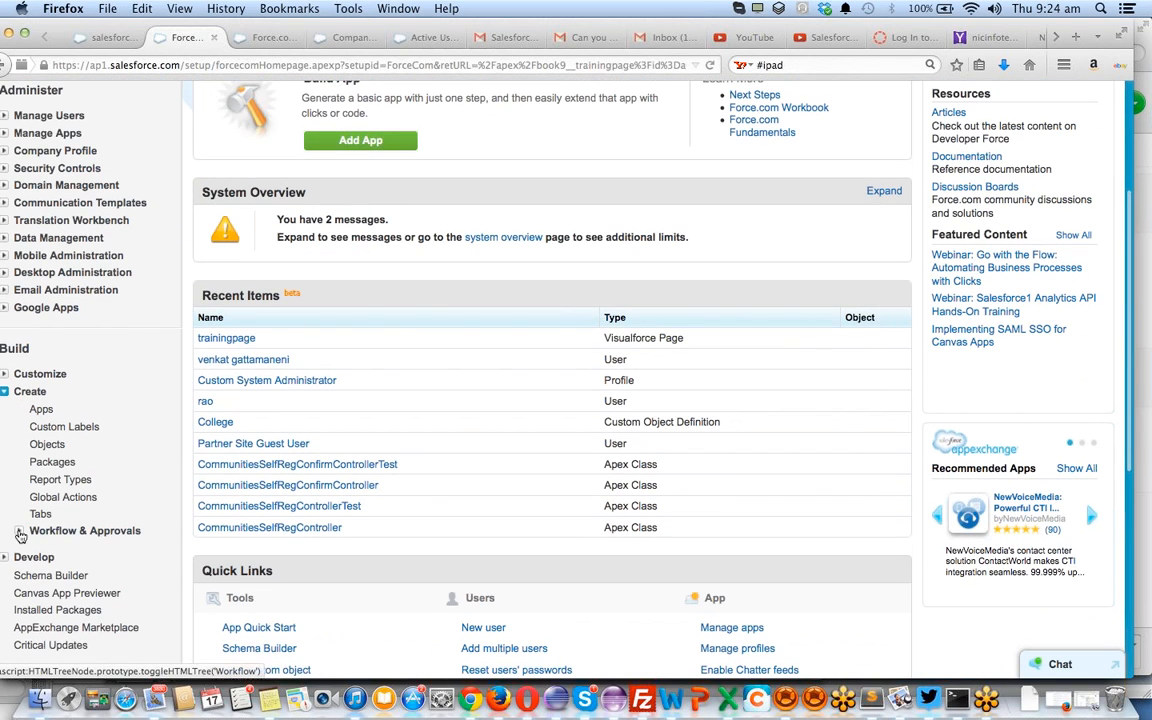
{"action": "left_click", "coordinate": [19, 531]}
{"action": "left_click", "coordinate": [60, 551]}
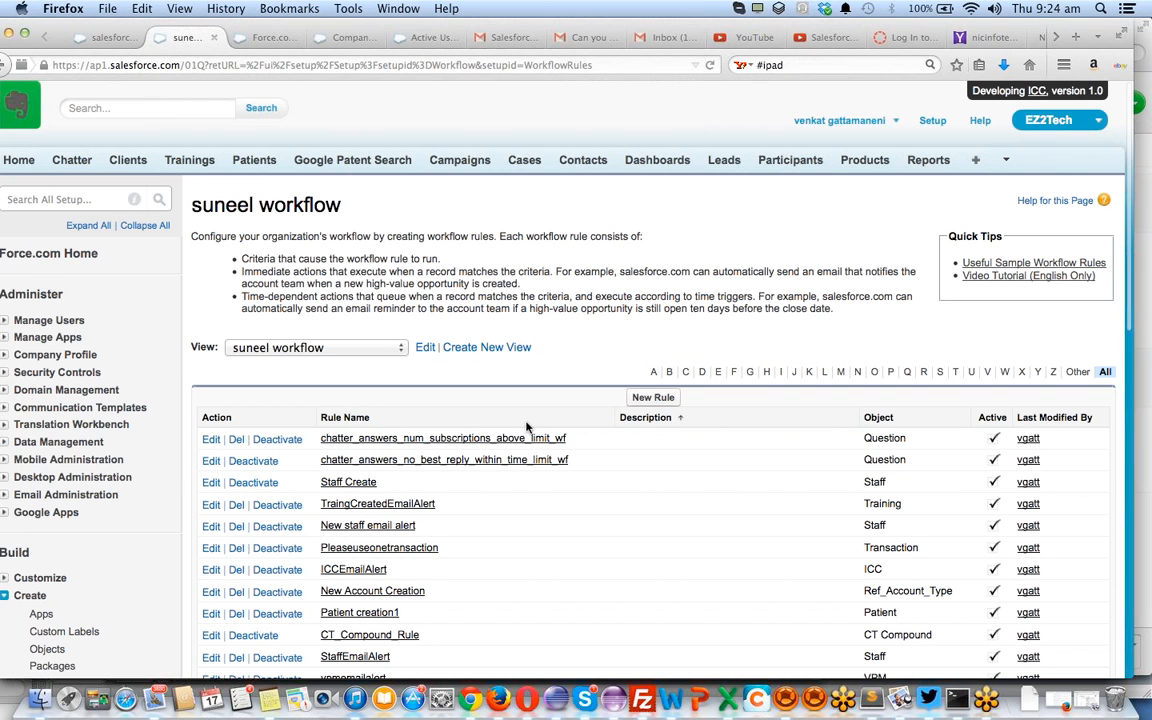
{"action": "scroll", "coordinate": [527, 427], "scroll_direction": "down", "scroll_amount": 5}
{"action": "left_click", "coordinate": [118, 503]}
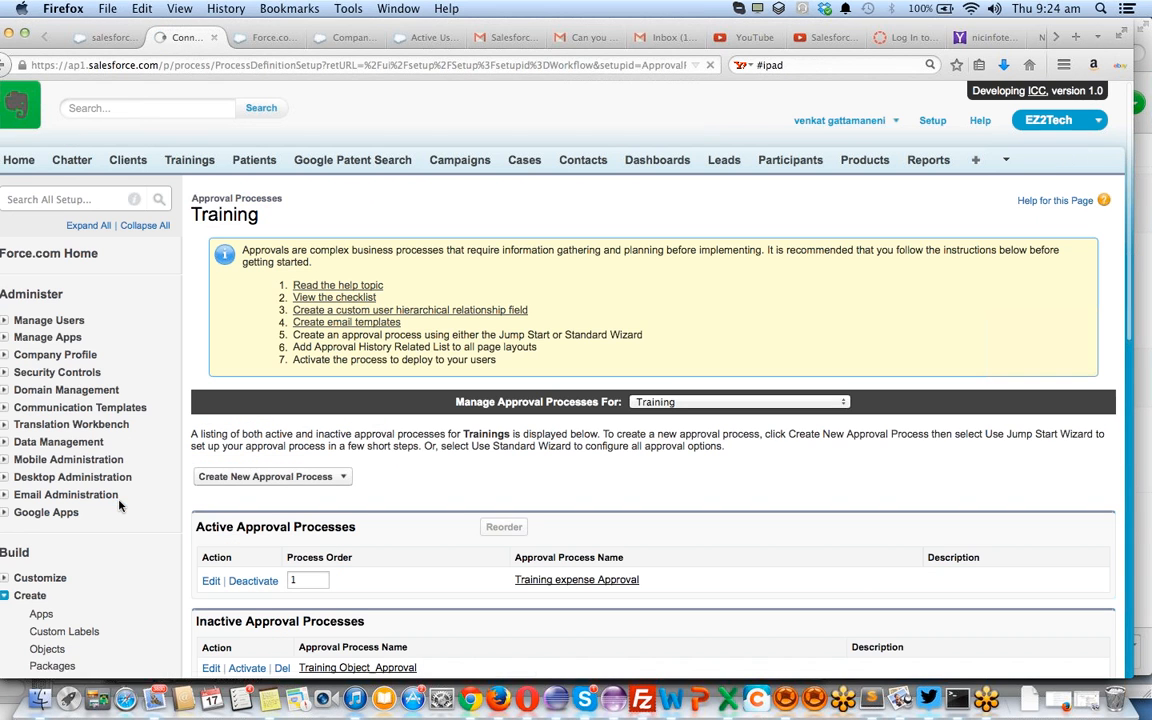
Open the active Training expense Approval process and review its definition, submission actions, approval steps and final actions
{"action": "scroll", "coordinate": [611, 437], "scroll_direction": "down", "scroll_amount": 4}
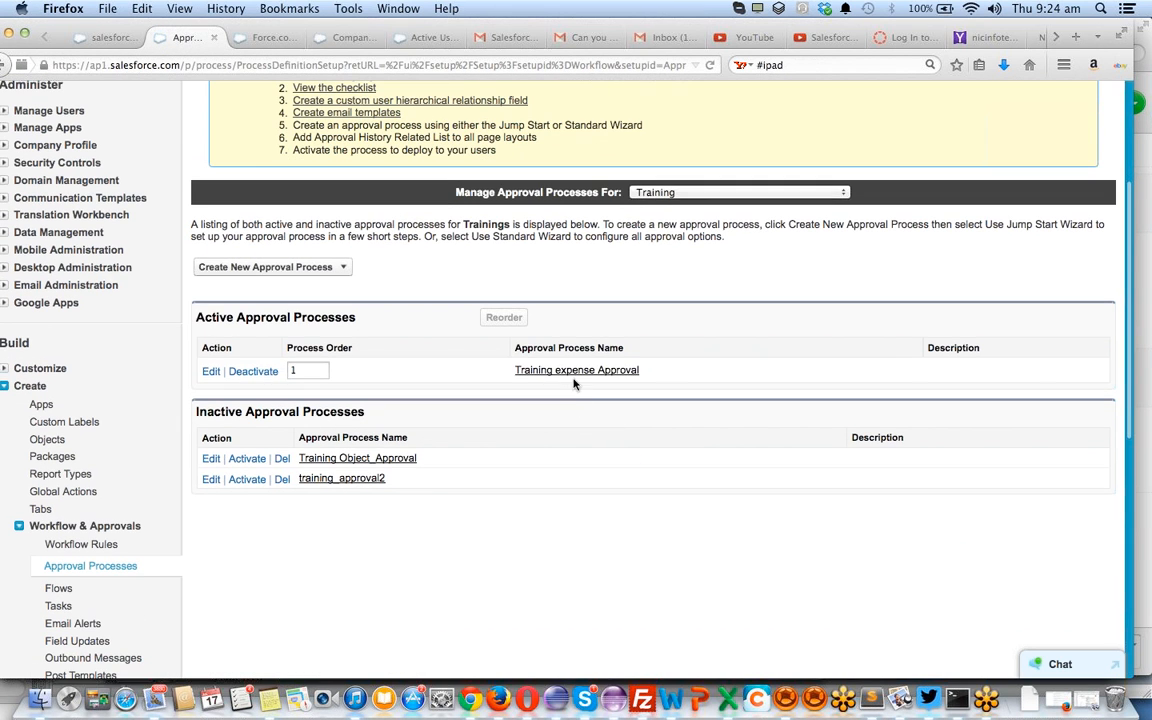
{"action": "left_click", "coordinate": [568, 371]}
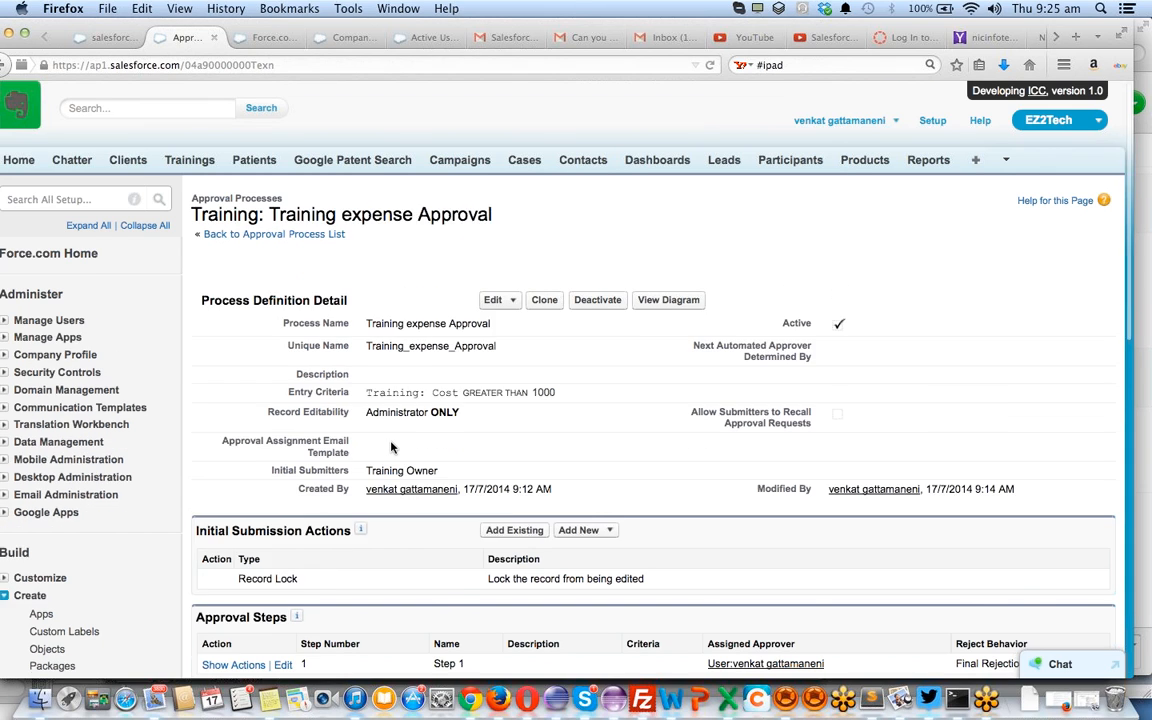
{"action": "scroll", "coordinate": [406, 391], "scroll_direction": "down", "scroll_amount": 3}
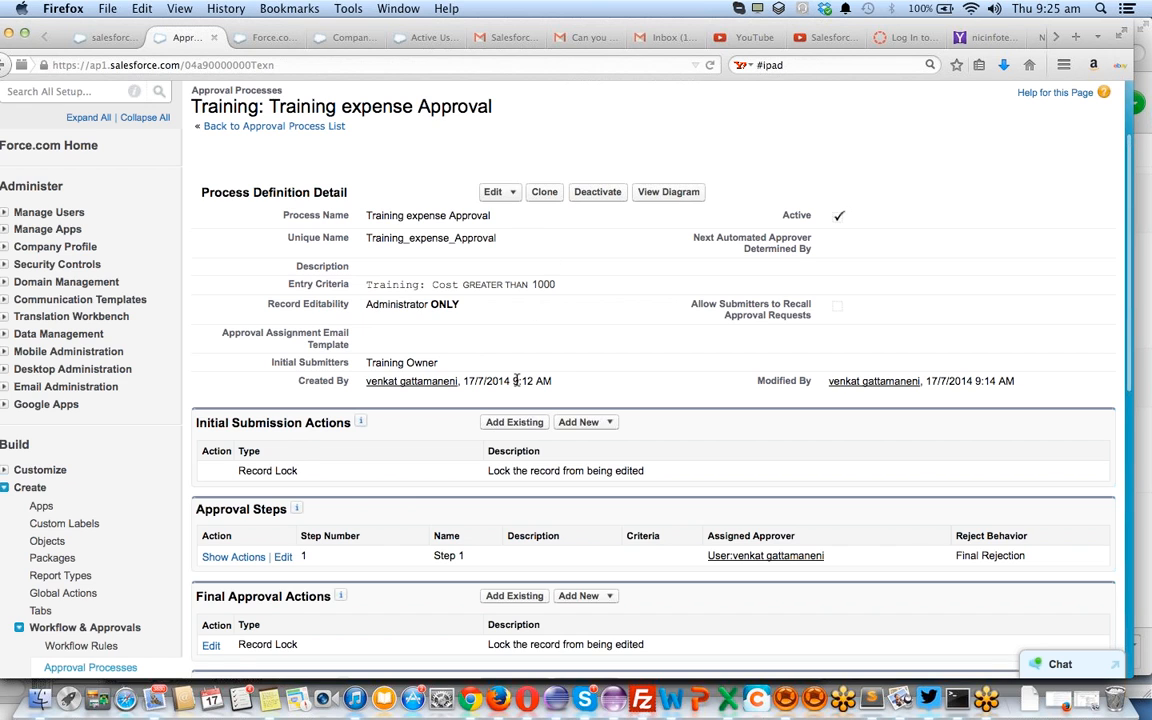
{"action": "scroll", "coordinate": [466, 380], "scroll_direction": "down", "scroll_amount": 3}
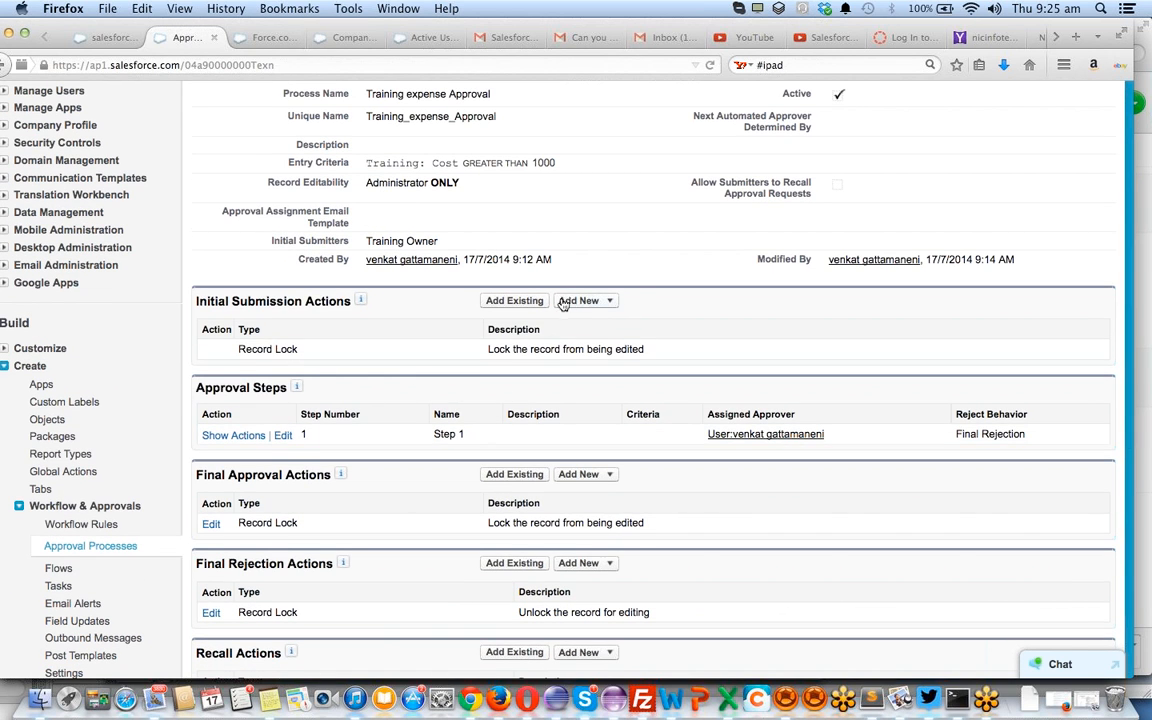
{"action": "scroll", "coordinate": [549, 288], "scroll_direction": "up", "scroll_amount": 5}
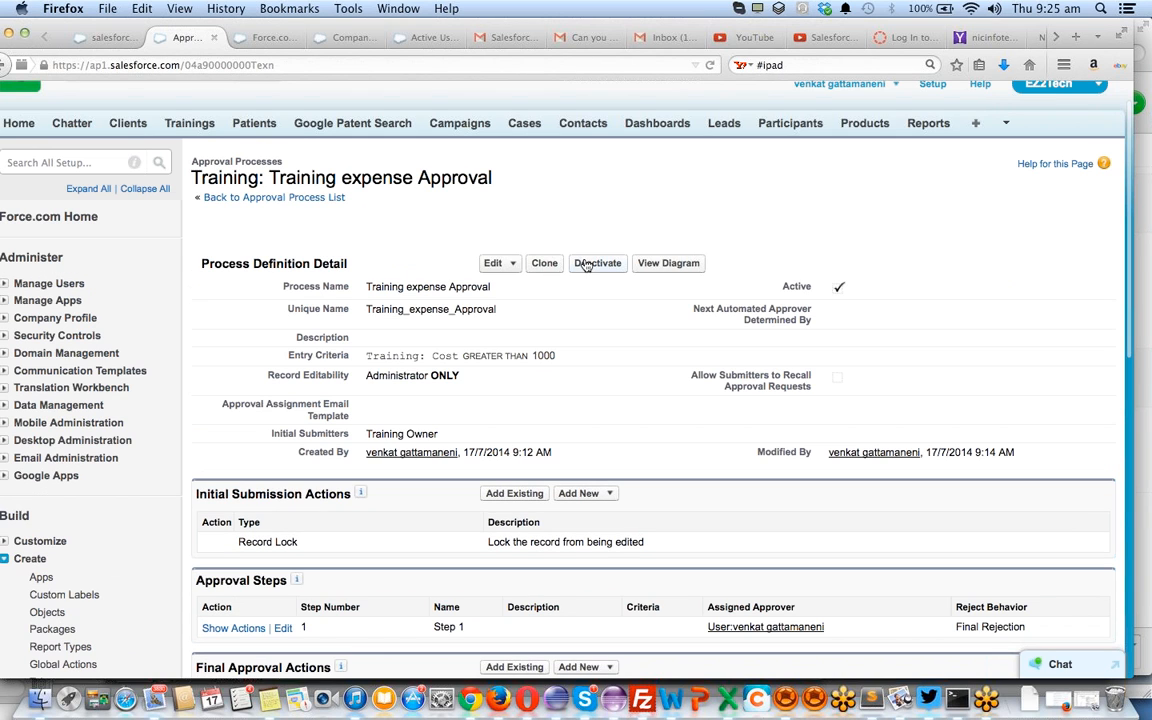
Check the process's edit options and the types of new action available under Initial Submission Actions
{"action": "left_click", "coordinate": [510, 266]}
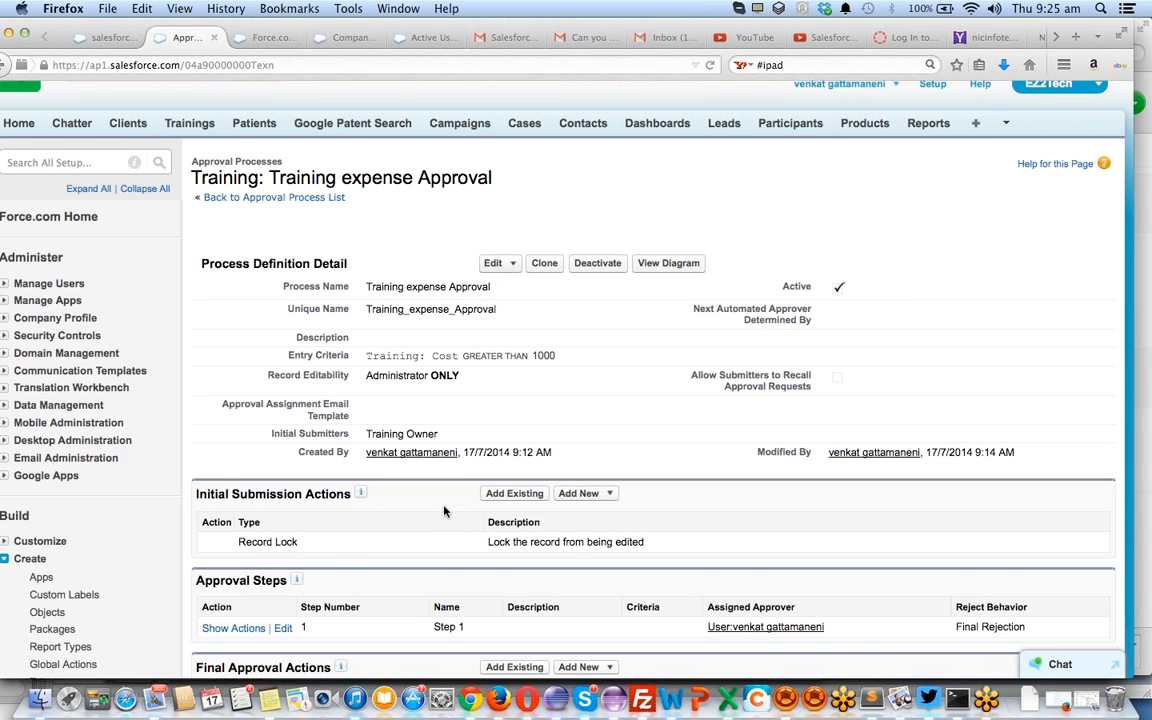
{"action": "left_click", "coordinate": [578, 494]}
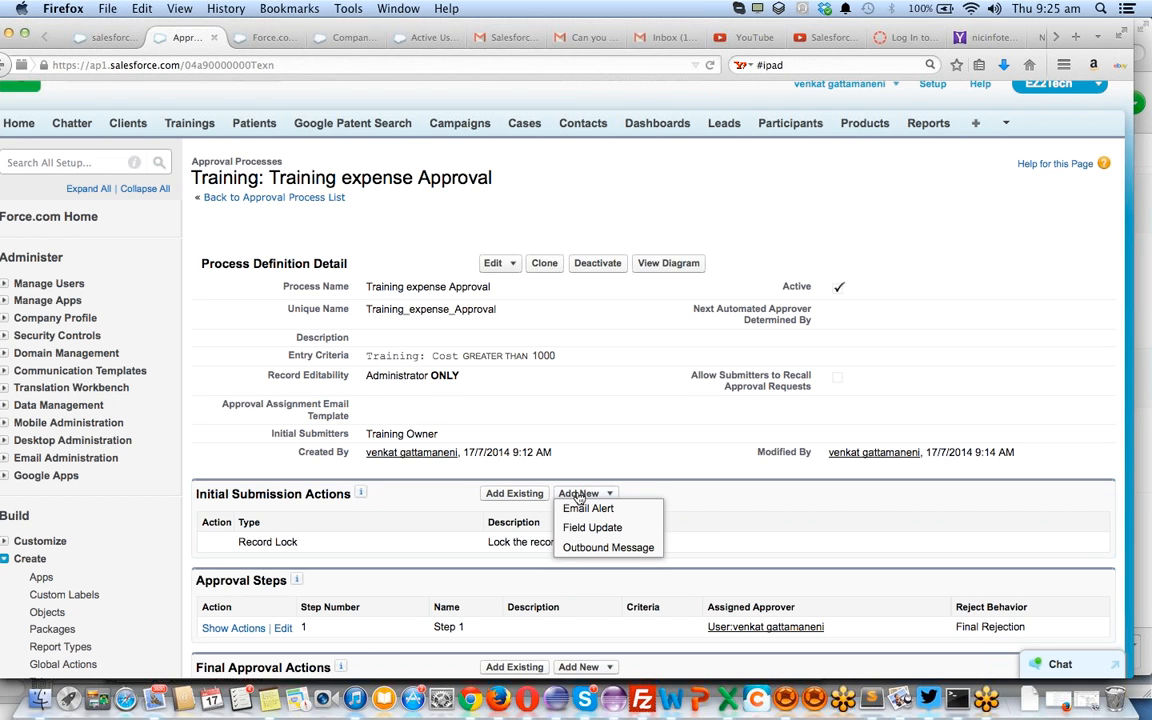
{"action": "scroll", "coordinate": [580, 497], "scroll_direction": "down", "scroll_amount": 3}
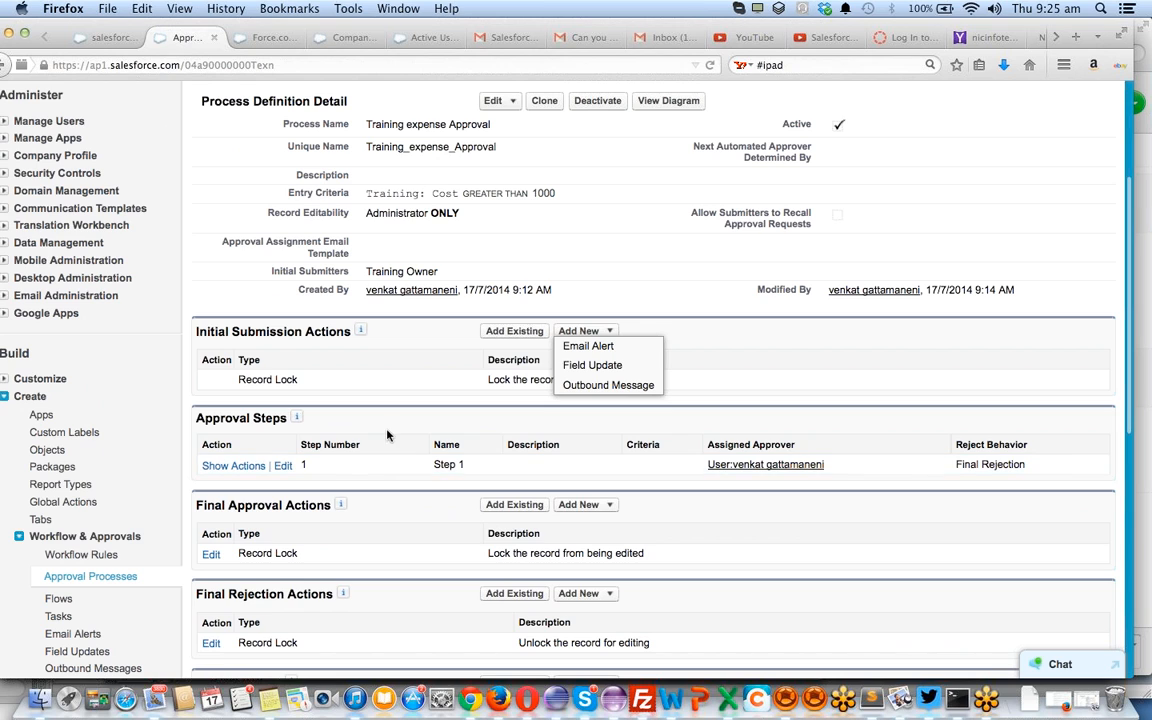
Show the actions of approval Step 1 and look at the options for adding new or existing approval actions
{"action": "left_click", "coordinate": [232, 466]}
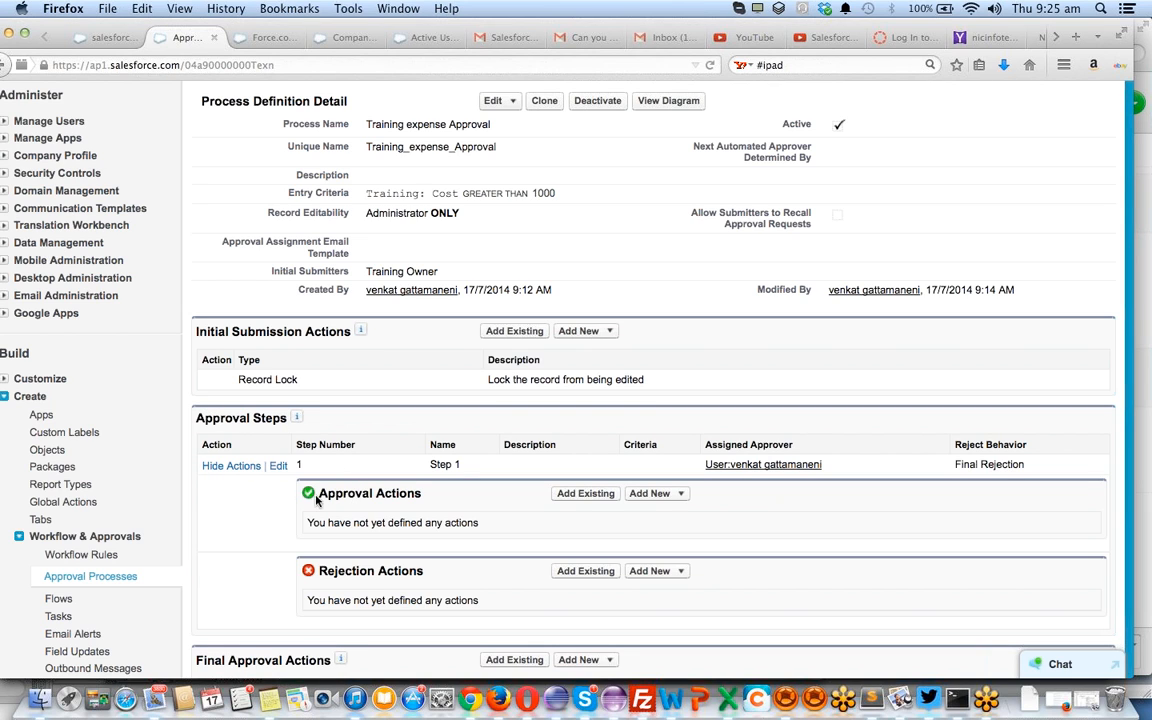
{"action": "left_click", "coordinate": [656, 494]}
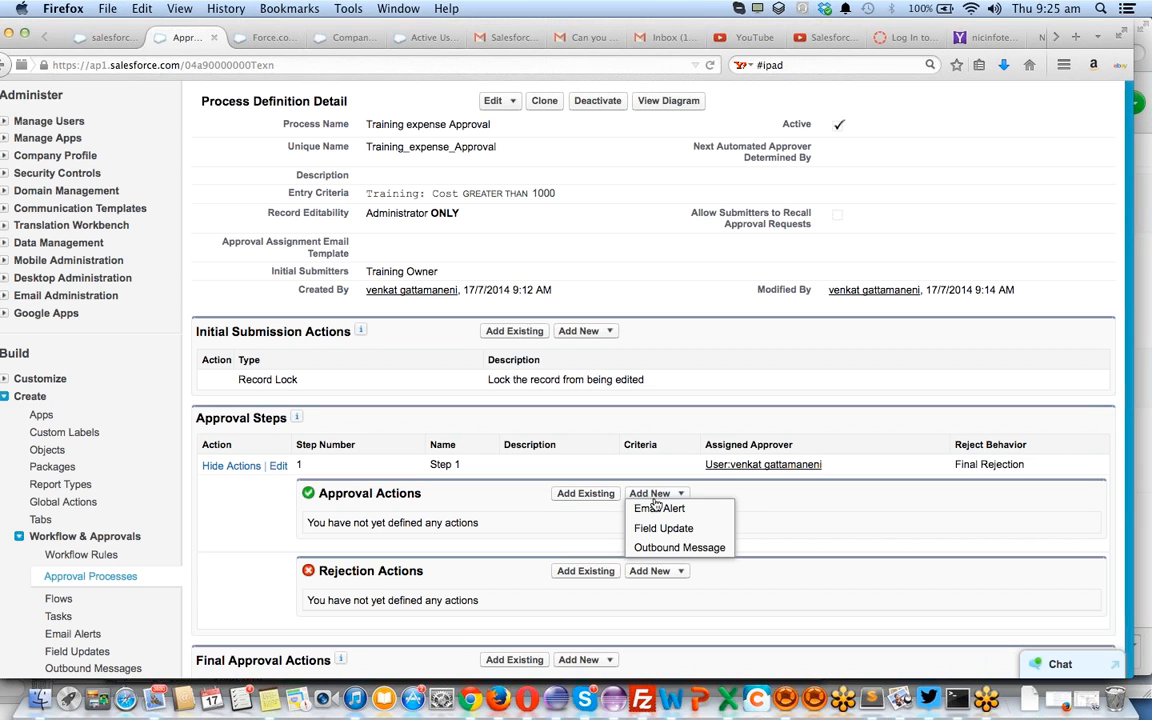
{"action": "left_click", "coordinate": [590, 494]}
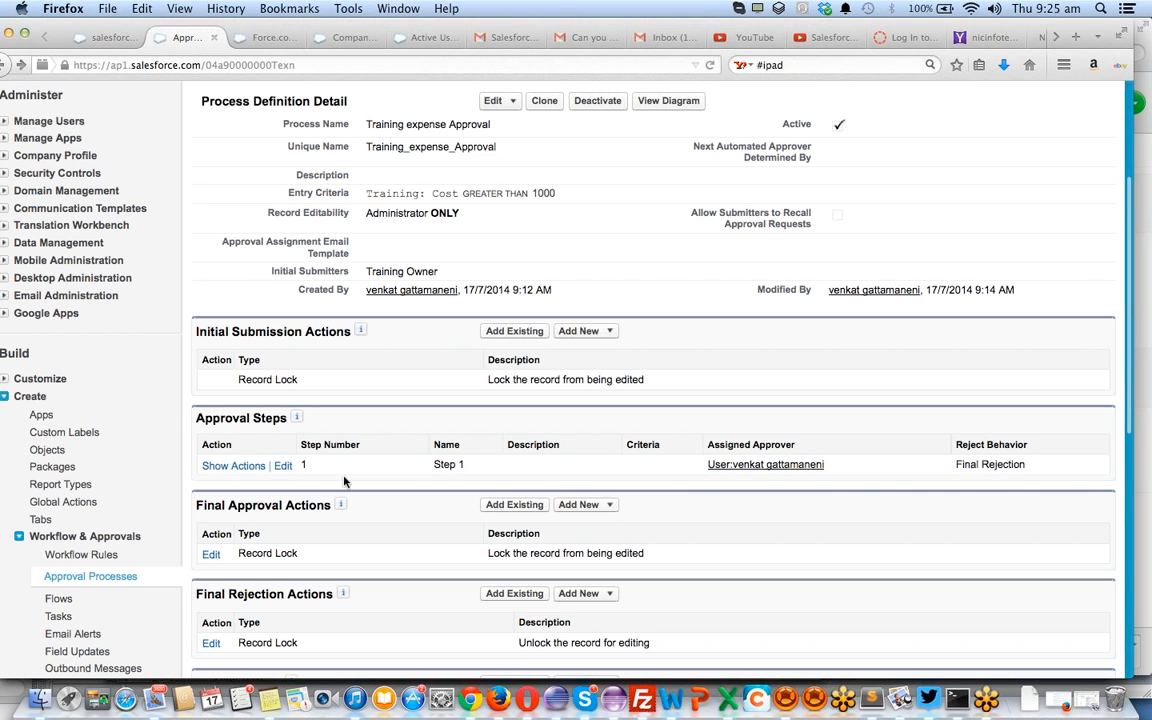
Show Step 1's actions and start a new field update under its Approval Actions
{"action": "left_click", "coordinate": [255, 468]}
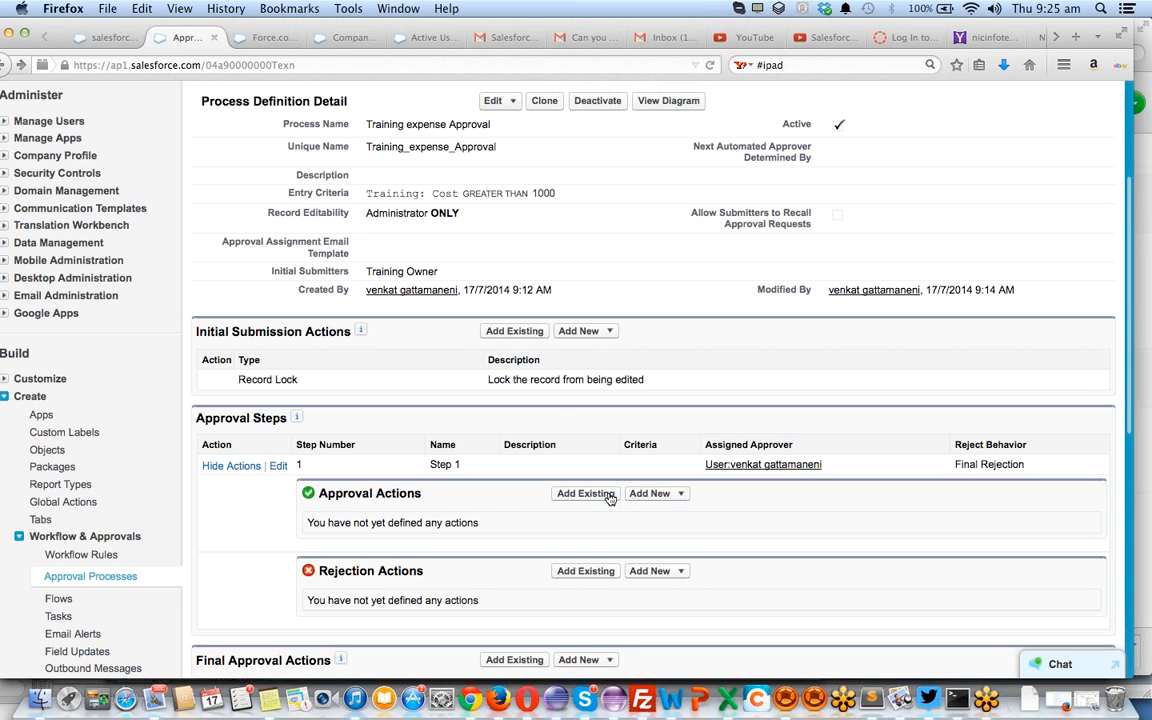
{"action": "left_click", "coordinate": [652, 496]}
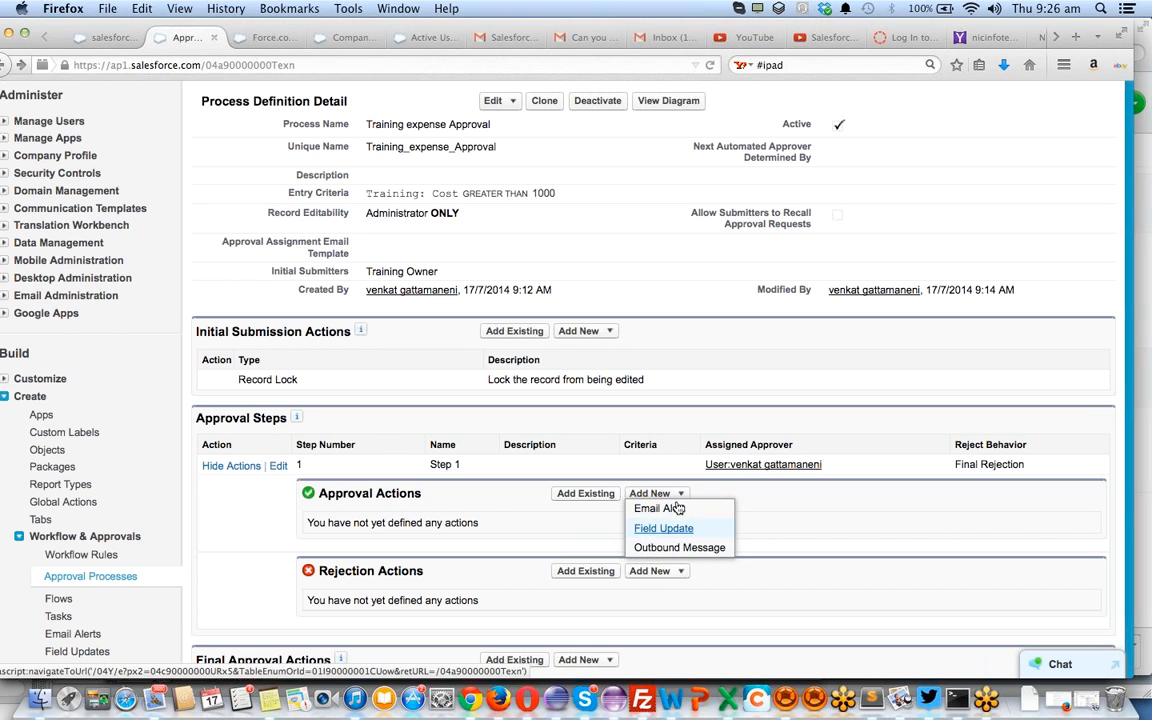
{"action": "left_click", "coordinate": [491, 594]}
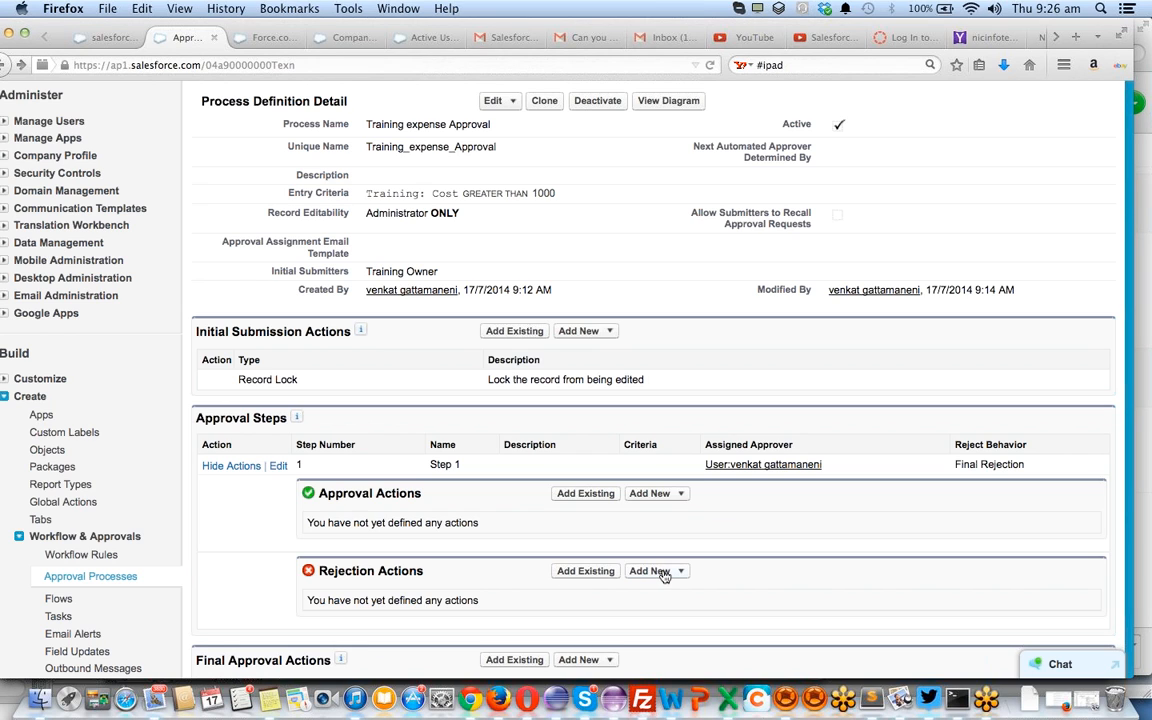
{"action": "left_click", "coordinate": [669, 494]}
{"action": "left_click", "coordinate": [671, 530]}
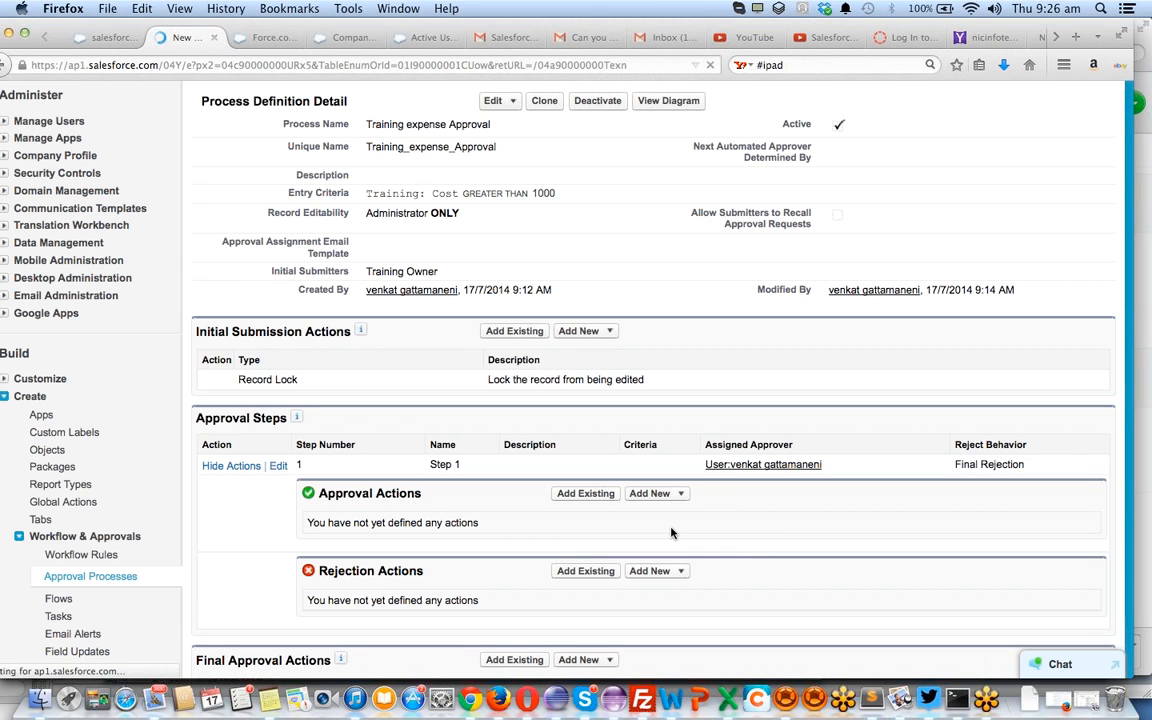
Name the field update "Approved update1" and set its unique name to "Approved_update1"
{"action": "left_click", "coordinate": [418, 352]}
{"action": "type", "text": "App"}
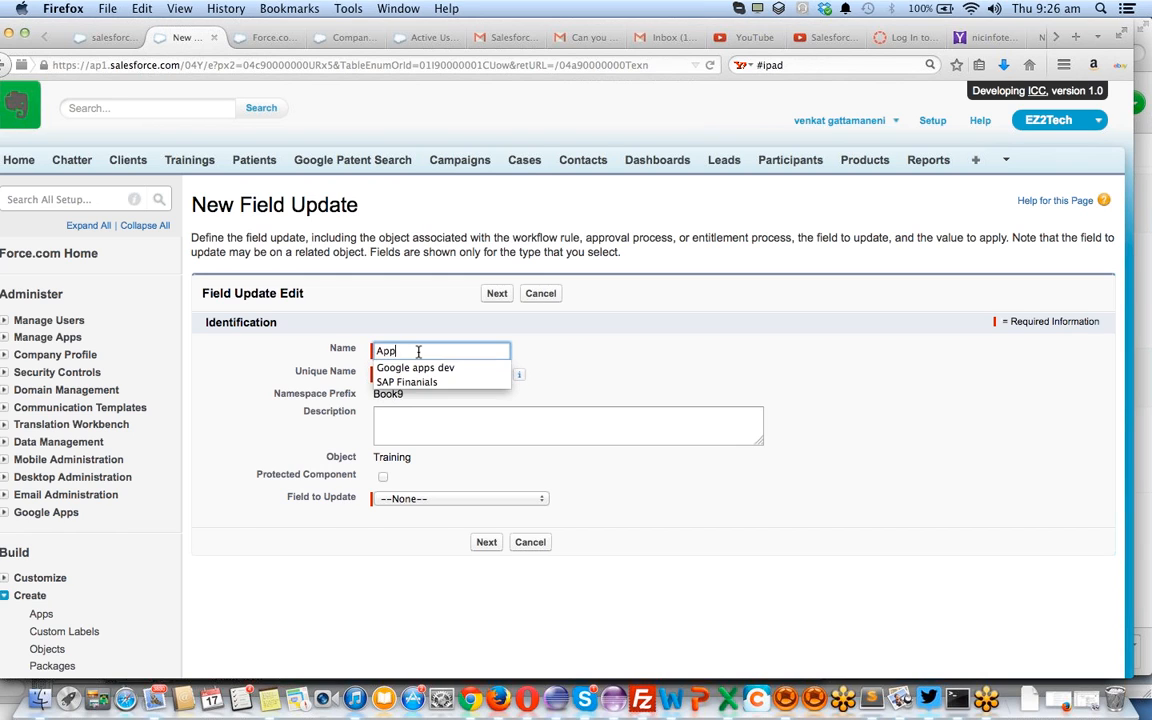
{"action": "type", "text": "roved update"}
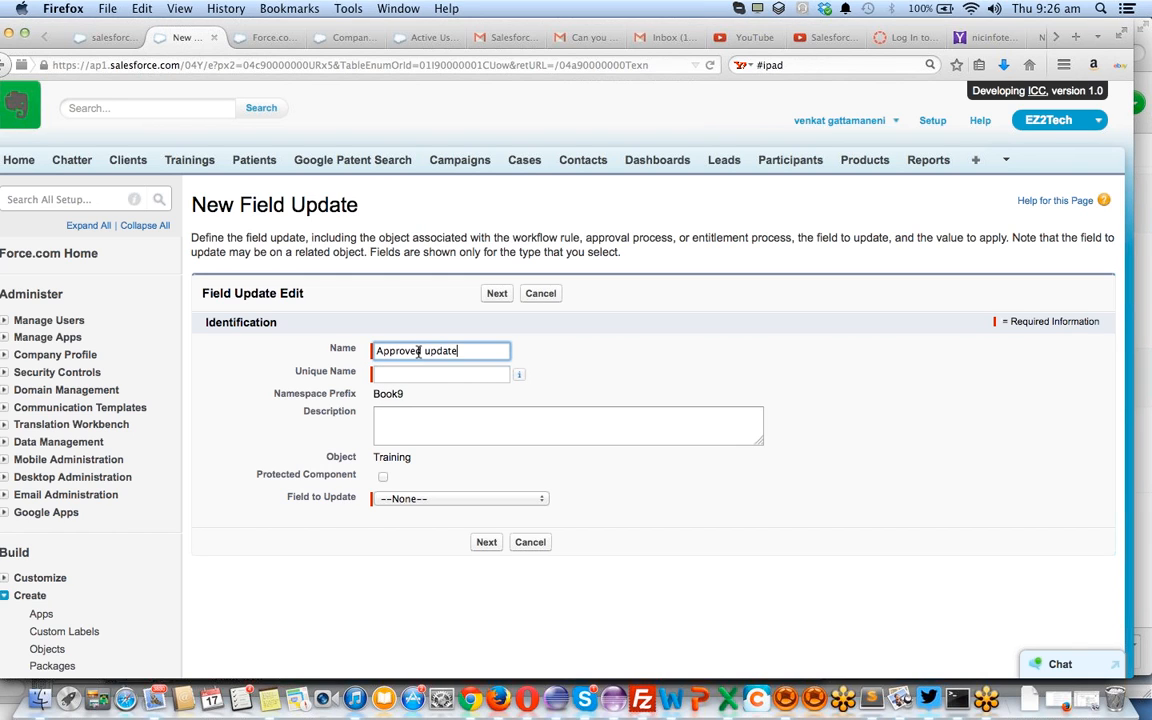
{"action": "key", "text": "Tab"}
{"action": "left_click", "coordinate": [485, 352]}
{"action": "type", "text": "1"}
{"action": "left_click", "coordinate": [486, 374]}
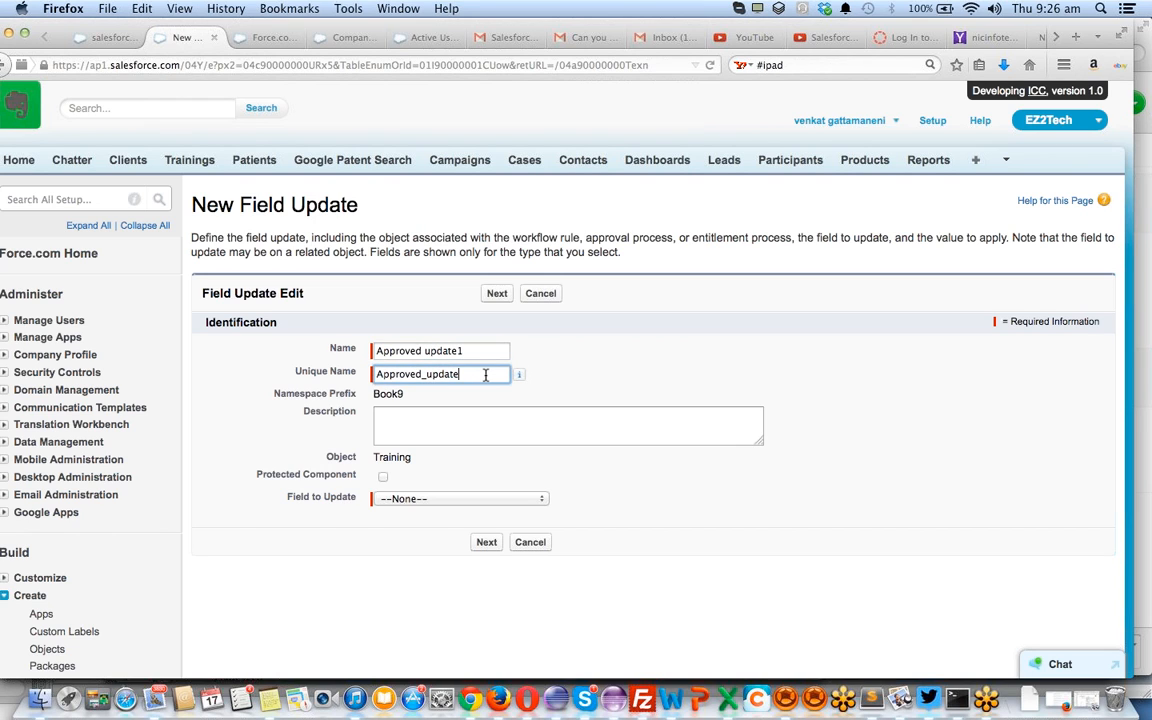
{"action": "type", "text": "1"}
{"action": "key", "text": "Tab"}
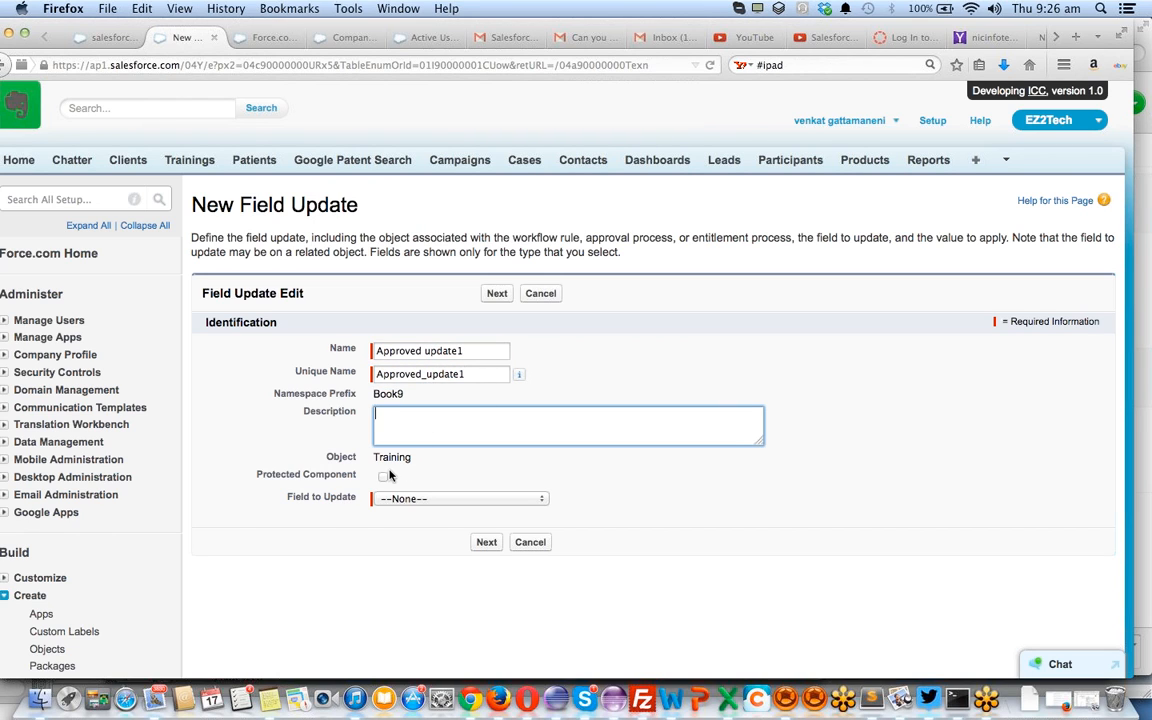
Try Important Topics as the field to update, with a formula to set its new value
{"action": "left_click", "coordinate": [393, 499]}
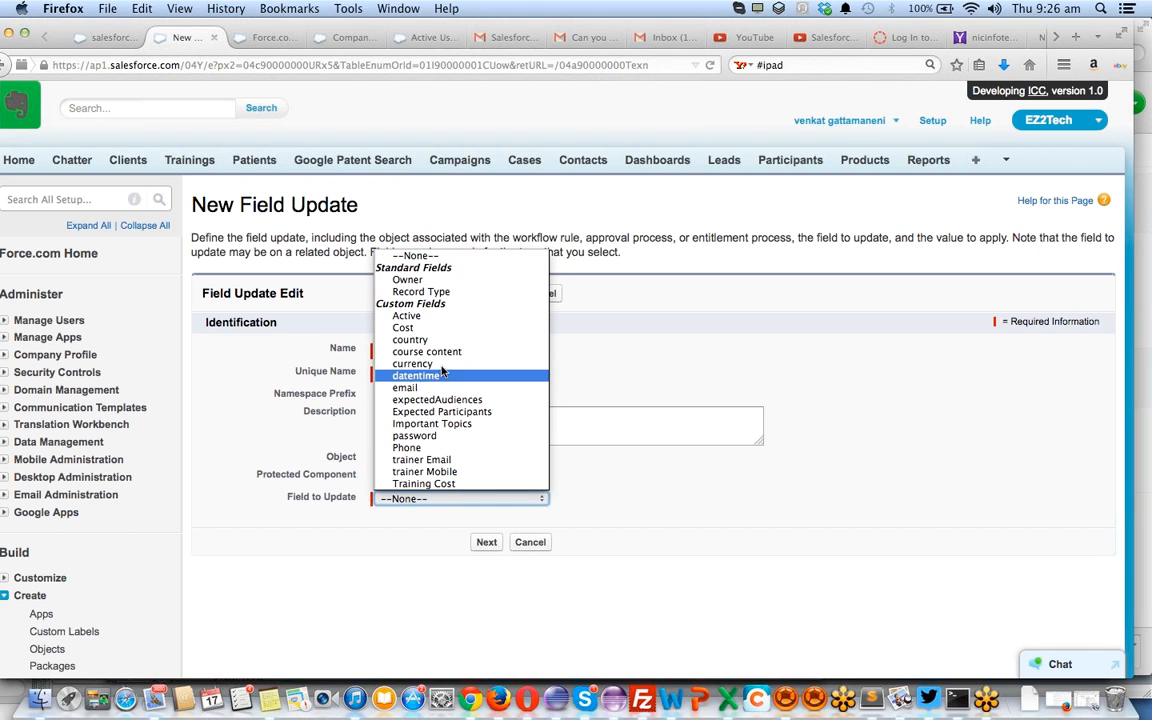
{"action": "scroll", "coordinate": [444, 368], "scroll_direction": "down", "scroll_amount": 3}
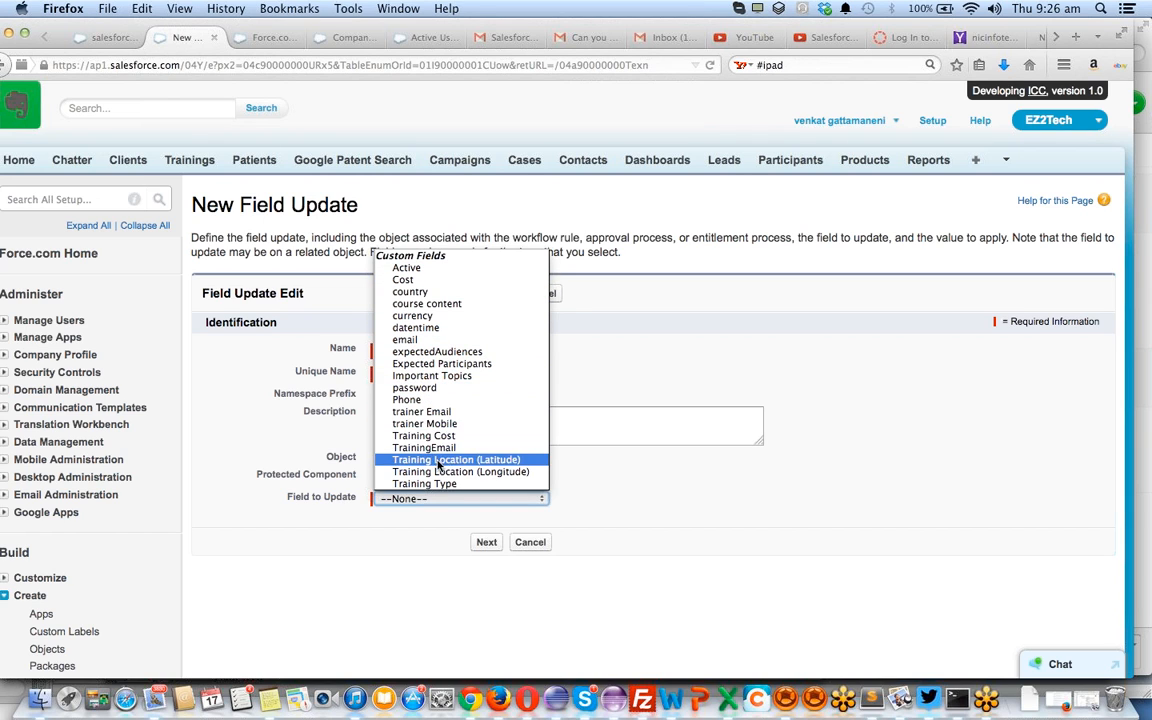
{"action": "scroll", "coordinate": [446, 380], "scroll_direction": "up", "scroll_amount": 3}
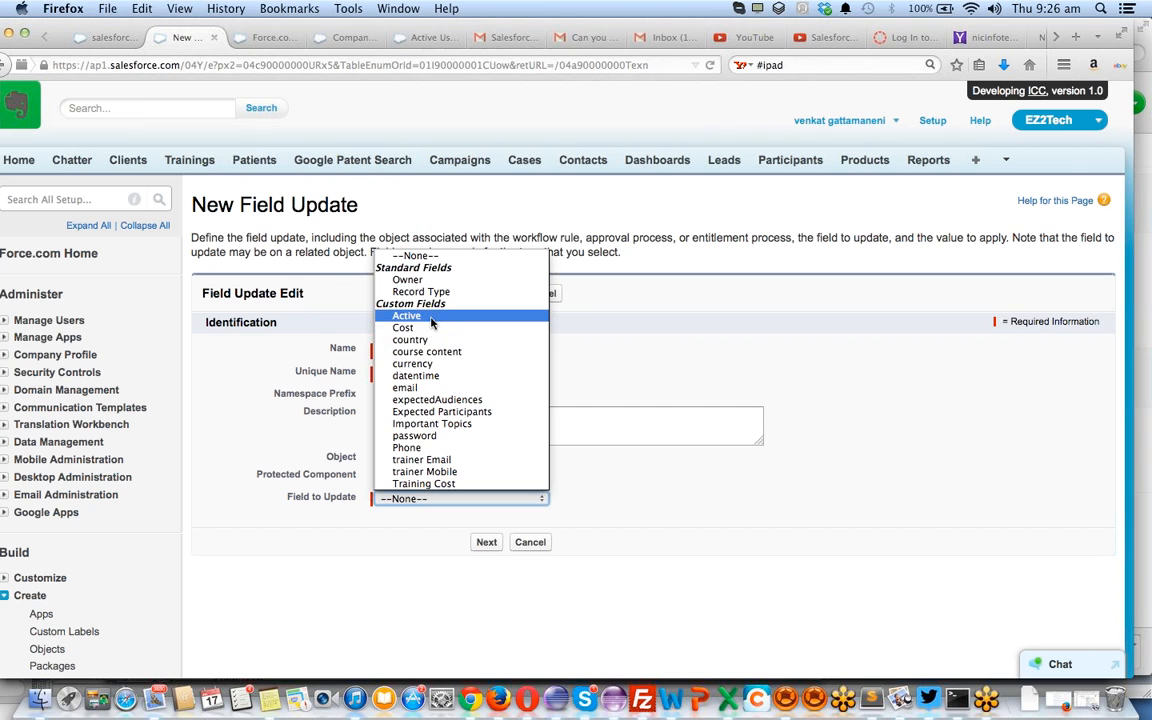
{"action": "scroll", "coordinate": [444, 468], "scroll_direction": "down", "scroll_amount": 2}
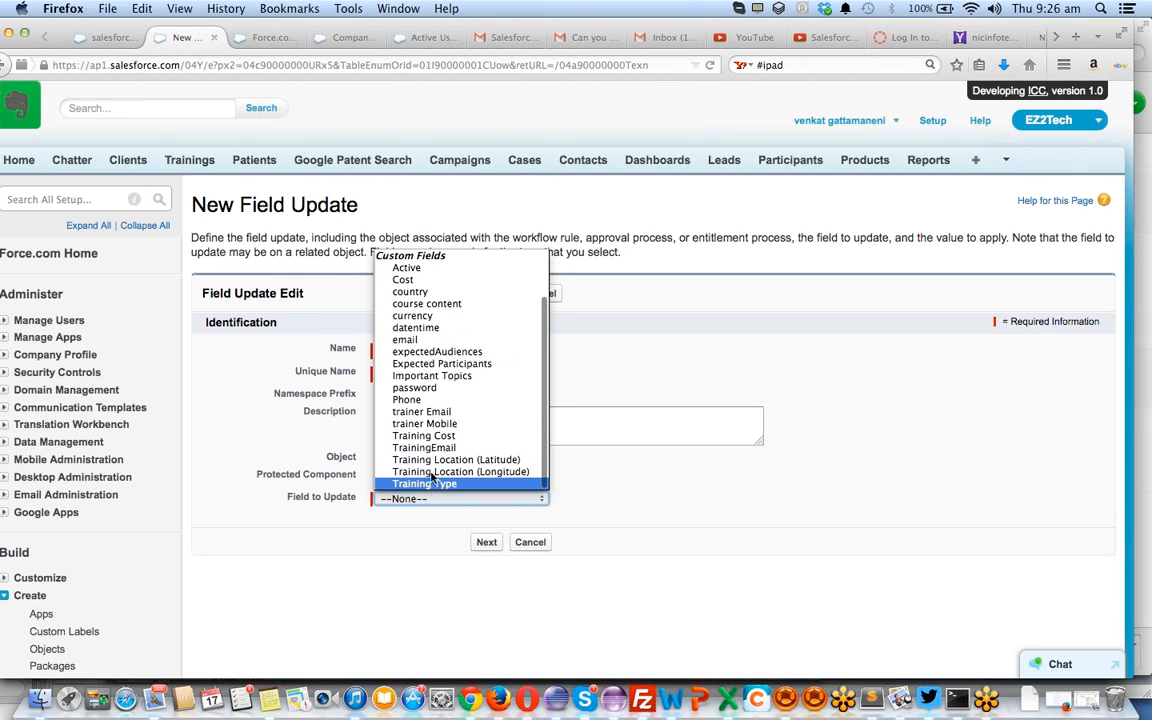
{"action": "left_click", "coordinate": [434, 378]}
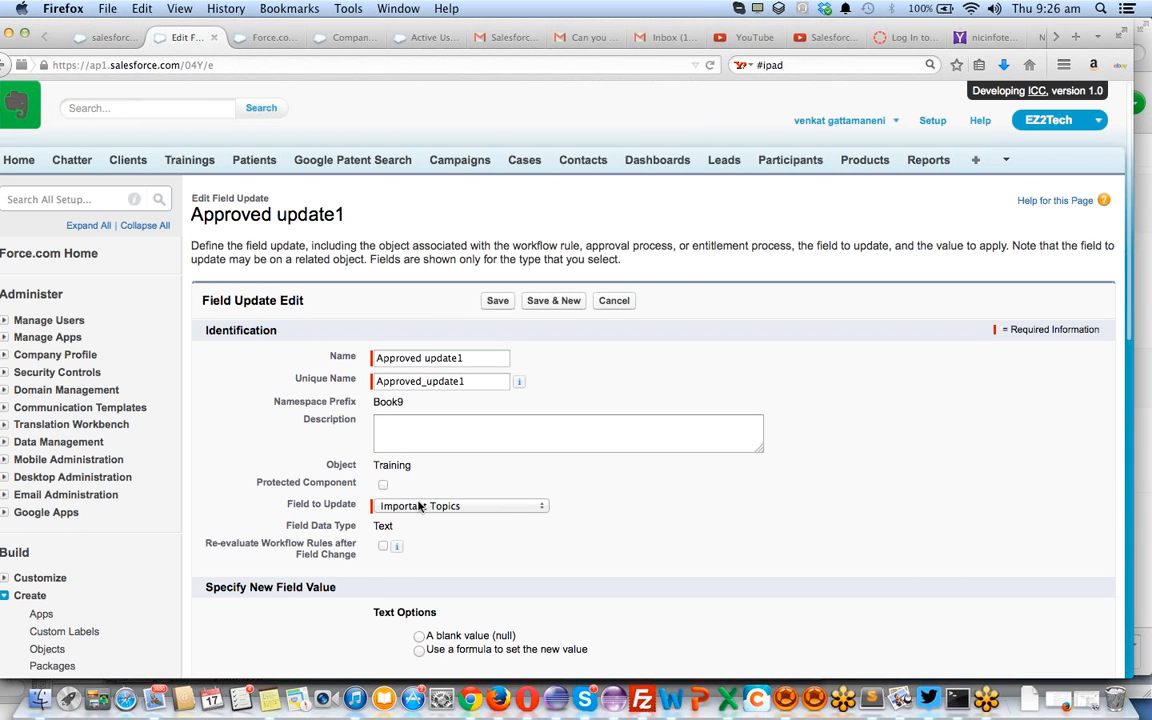
{"action": "scroll", "coordinate": [430, 550], "scroll_direction": "down", "scroll_amount": 3}
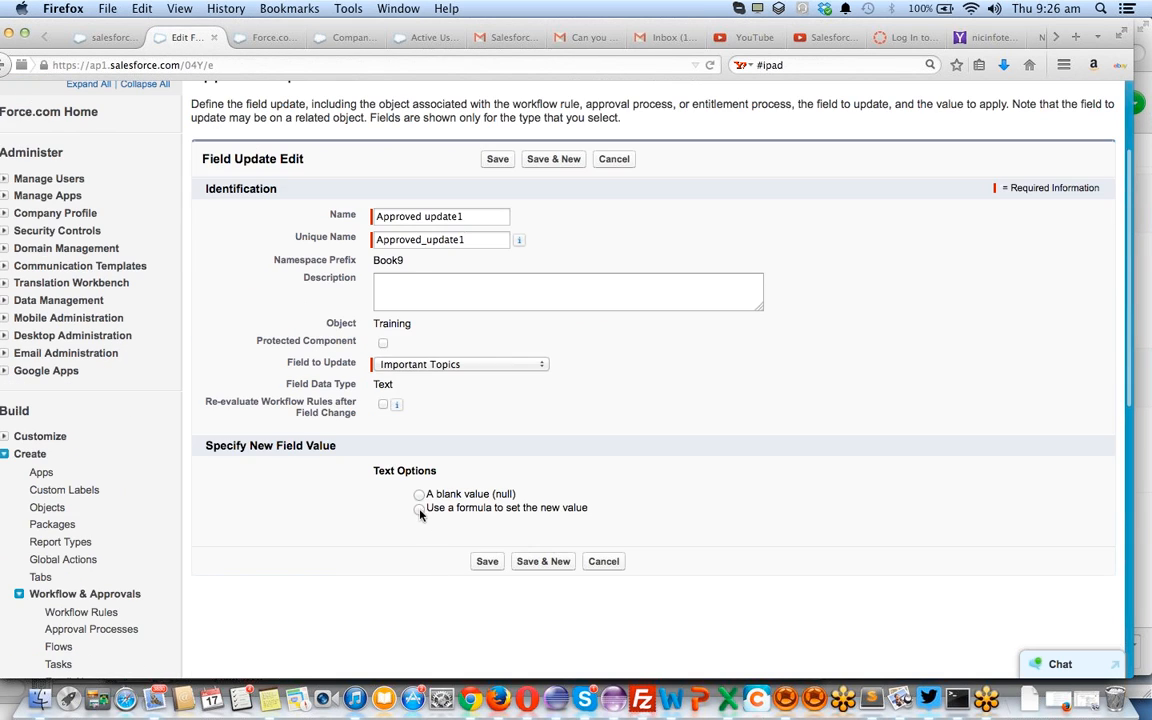
{"action": "left_click", "coordinate": [419, 509]}
{"action": "left_click", "coordinate": [452, 545]}
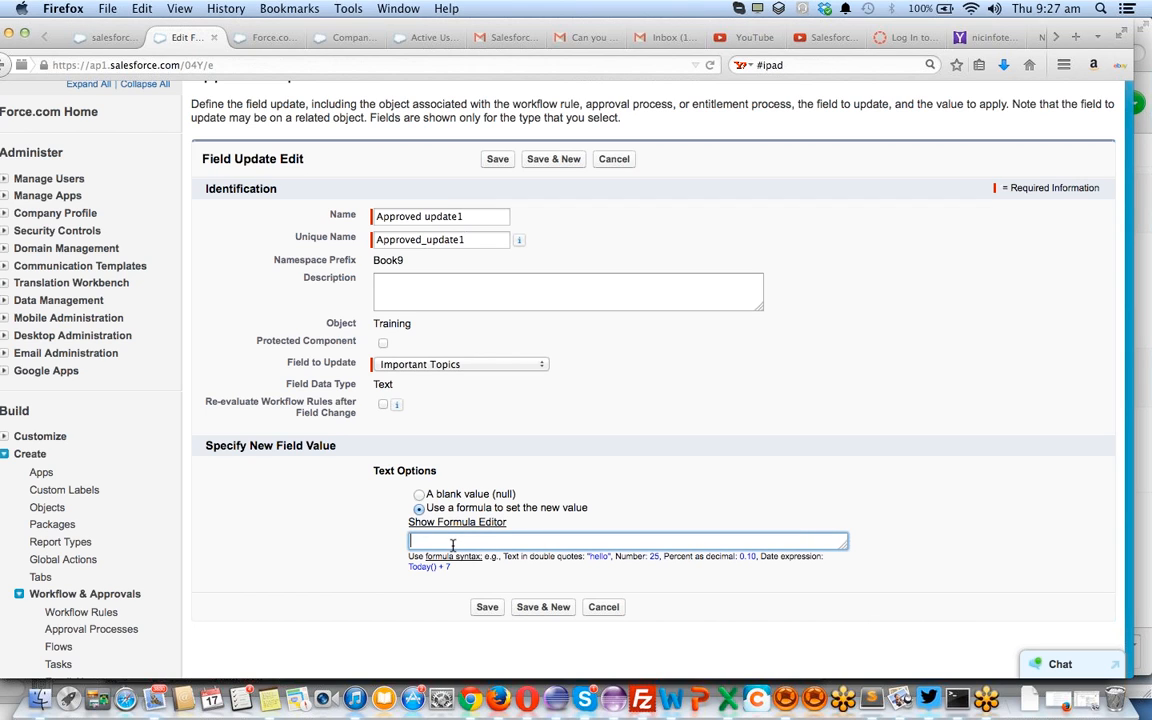
Make the approval field update set the Active checkbox to True and save it
{"action": "left_click", "coordinate": [413, 366]}
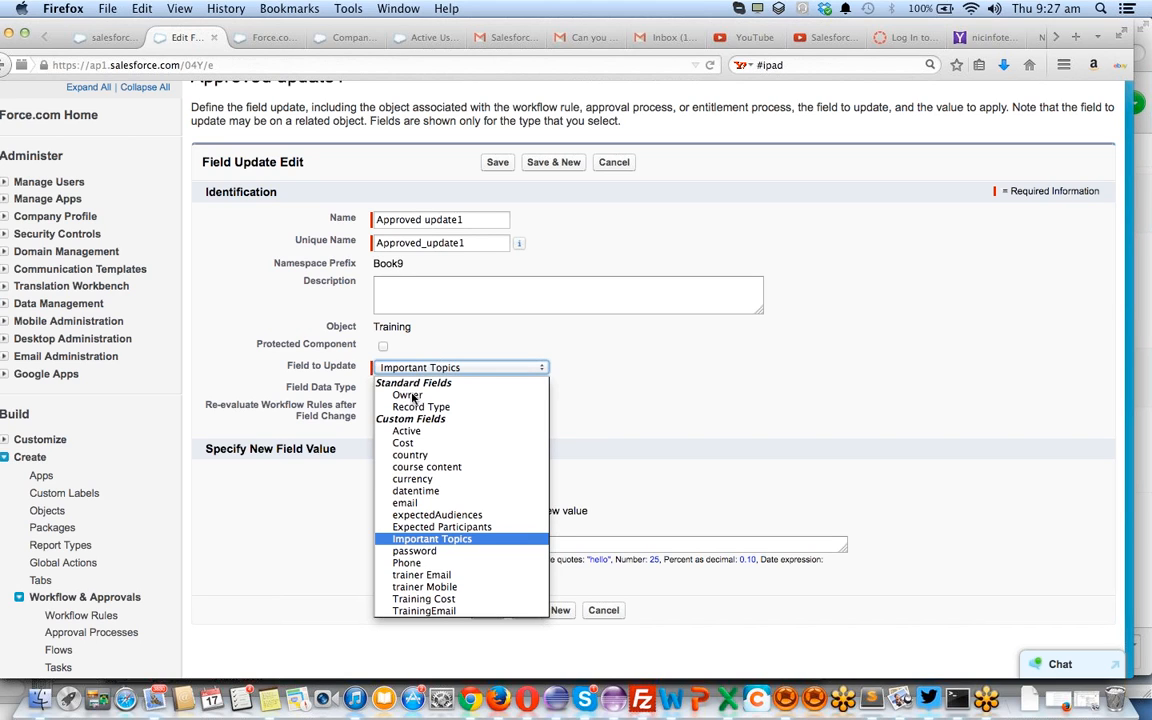
{"action": "left_click", "coordinate": [412, 433]}
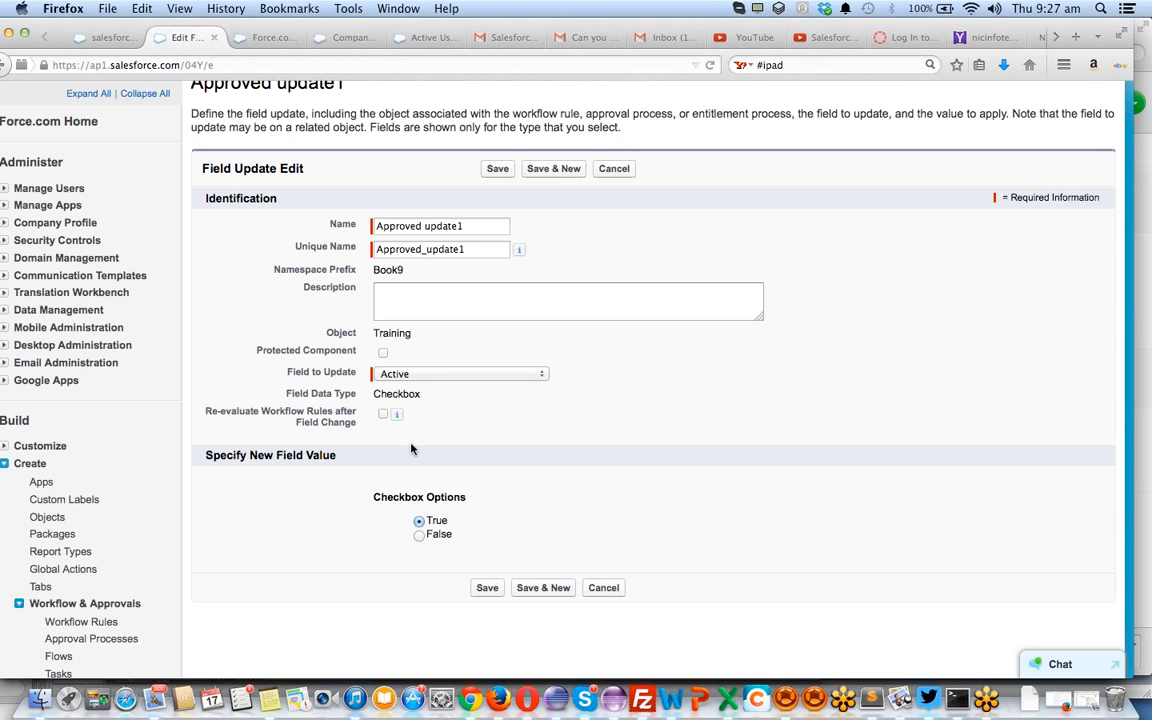
{"action": "left_click", "coordinate": [488, 590]}
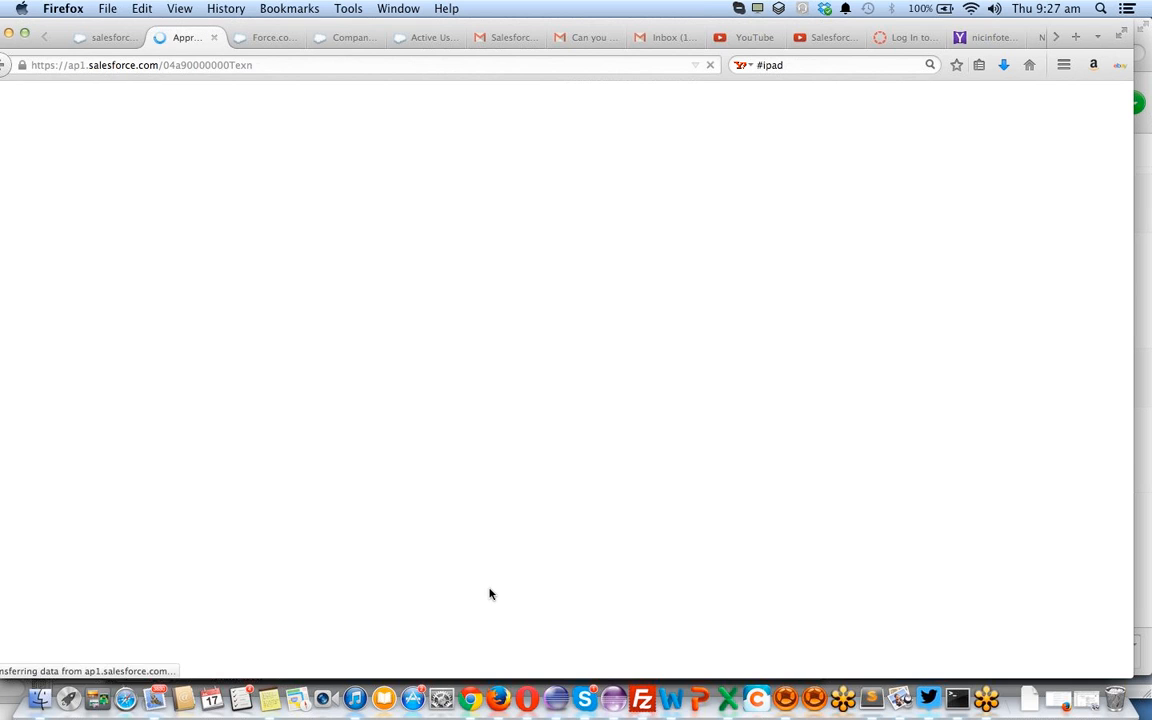
Show Step 1's actions again and start a new field update under its Rejection Actions
{"action": "scroll", "coordinate": [562, 491], "scroll_direction": "down", "scroll_amount": 2}
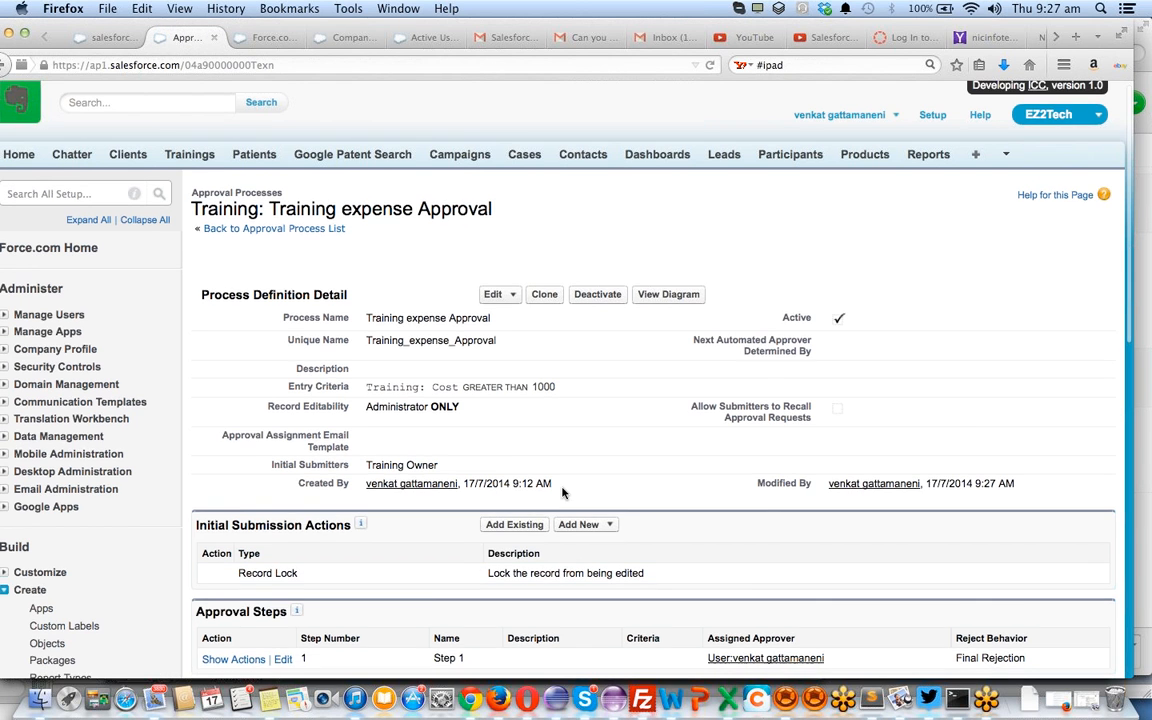
{"action": "scroll", "coordinate": [562, 491], "scroll_direction": "down", "scroll_amount": 2}
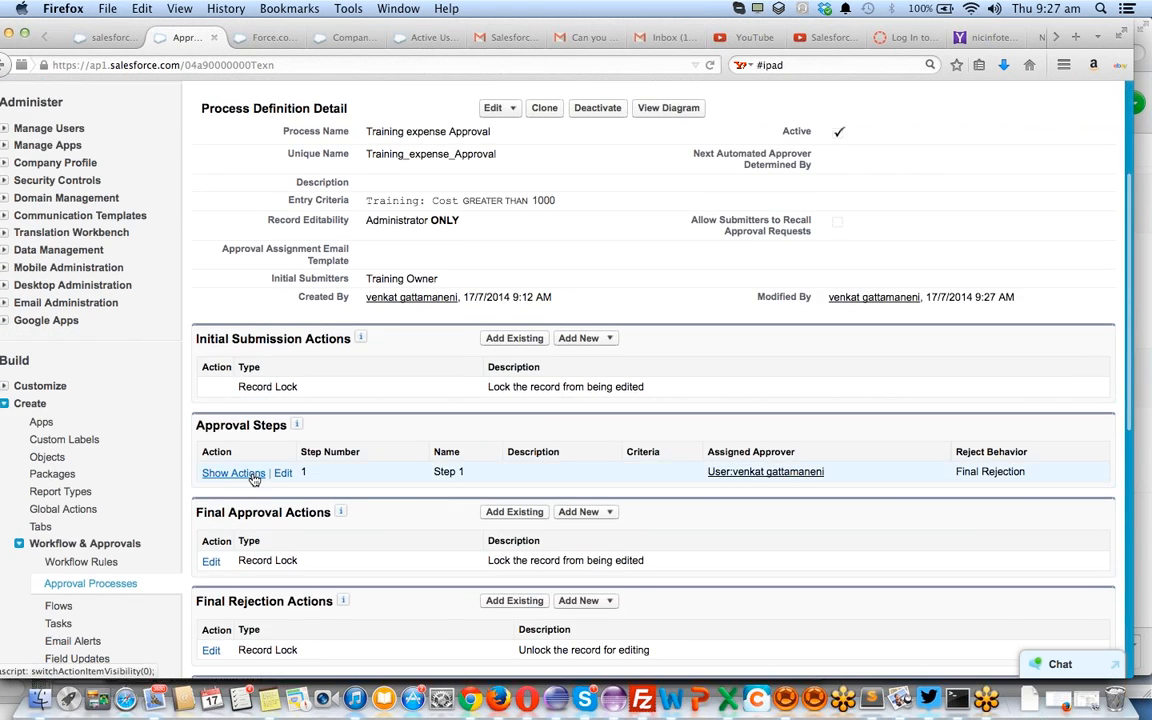
{"action": "left_click", "coordinate": [234, 473]}
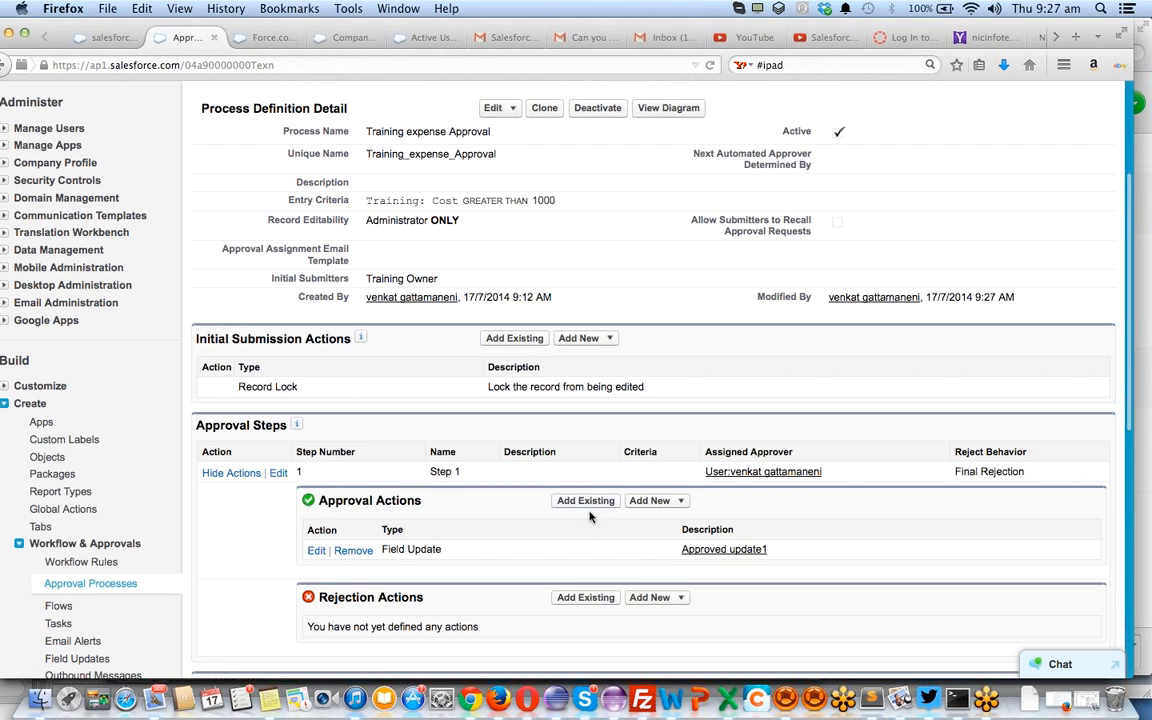
{"action": "left_click", "coordinate": [640, 605]}
{"action": "left_click", "coordinate": [657, 634]}
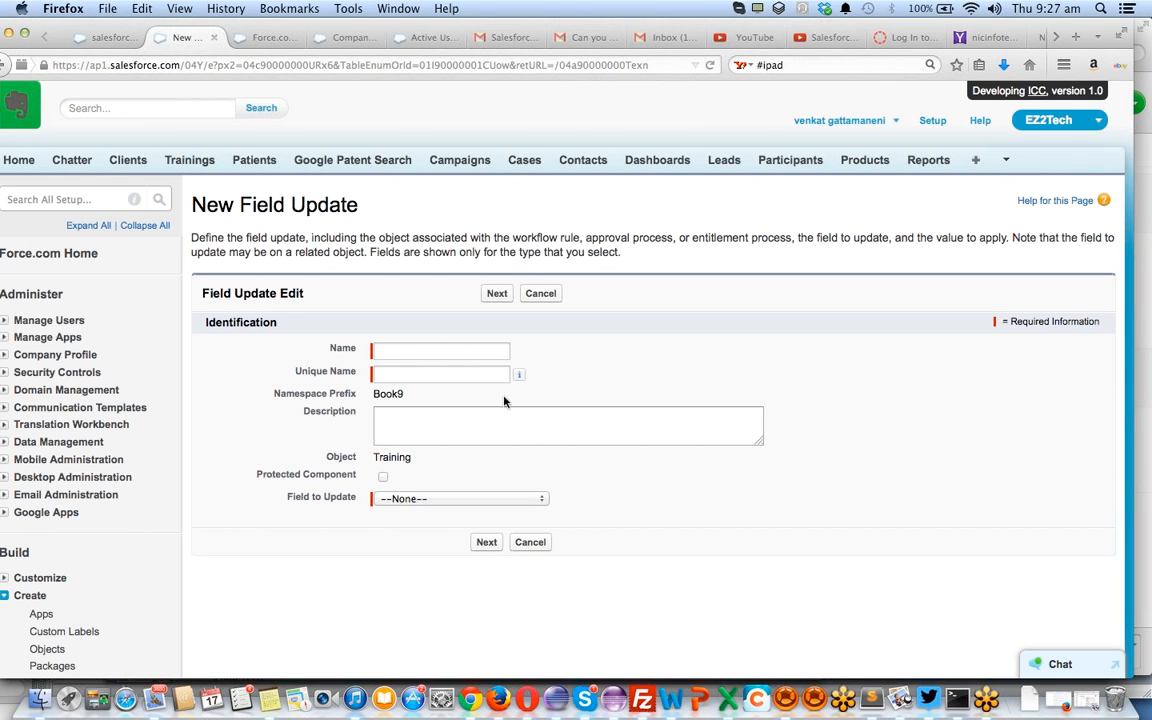
Enter "Rejected1" as the name and unique name of the rejection field update
{"action": "left_click", "coordinate": [467, 351]}
{"action": "type", "text": "Rejected"}
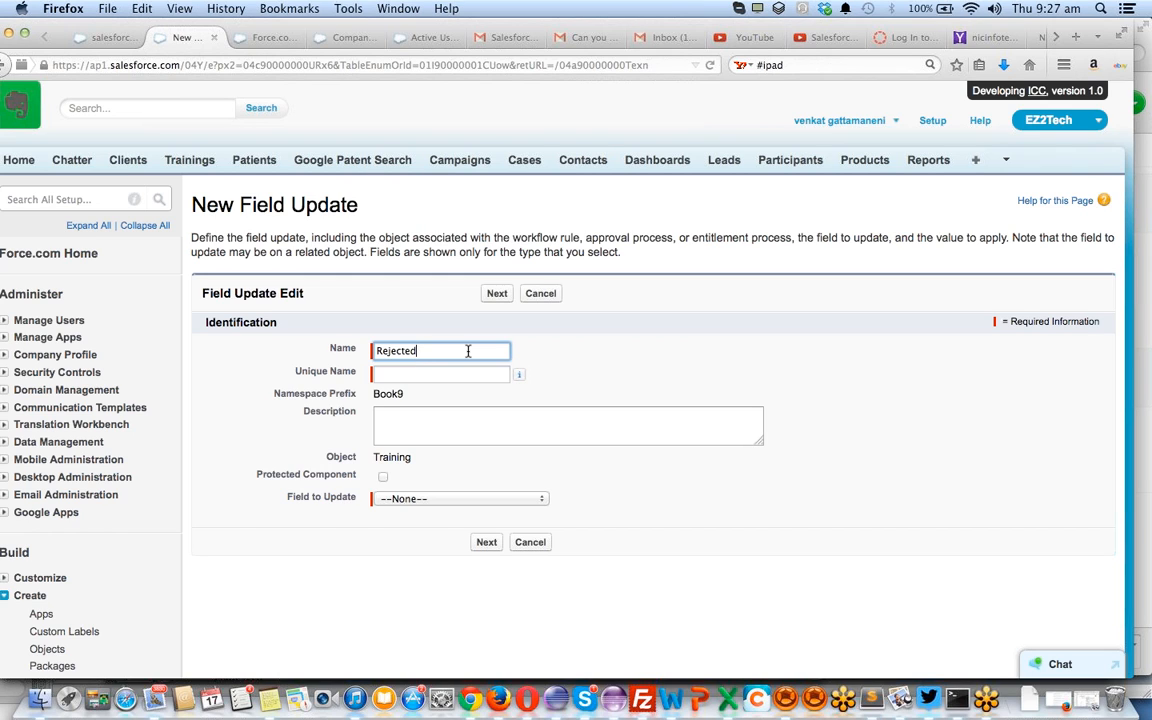
{"action": "type", "text": "1"}
{"action": "key", "text": "Tab"}
{"action": "key", "text": "Tab"}
{"action": "key", "text": "Tab"}
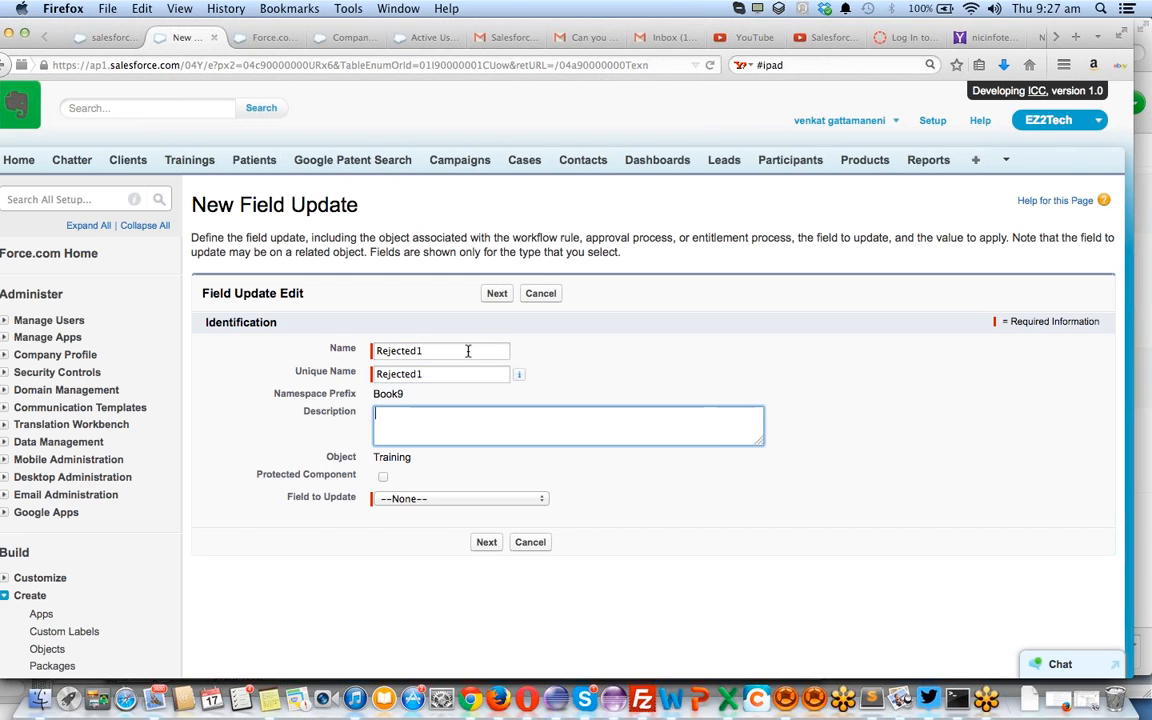
Make the Rejected1 field update set the Active checkbox to False and save it
{"action": "key", "text": "Down"}
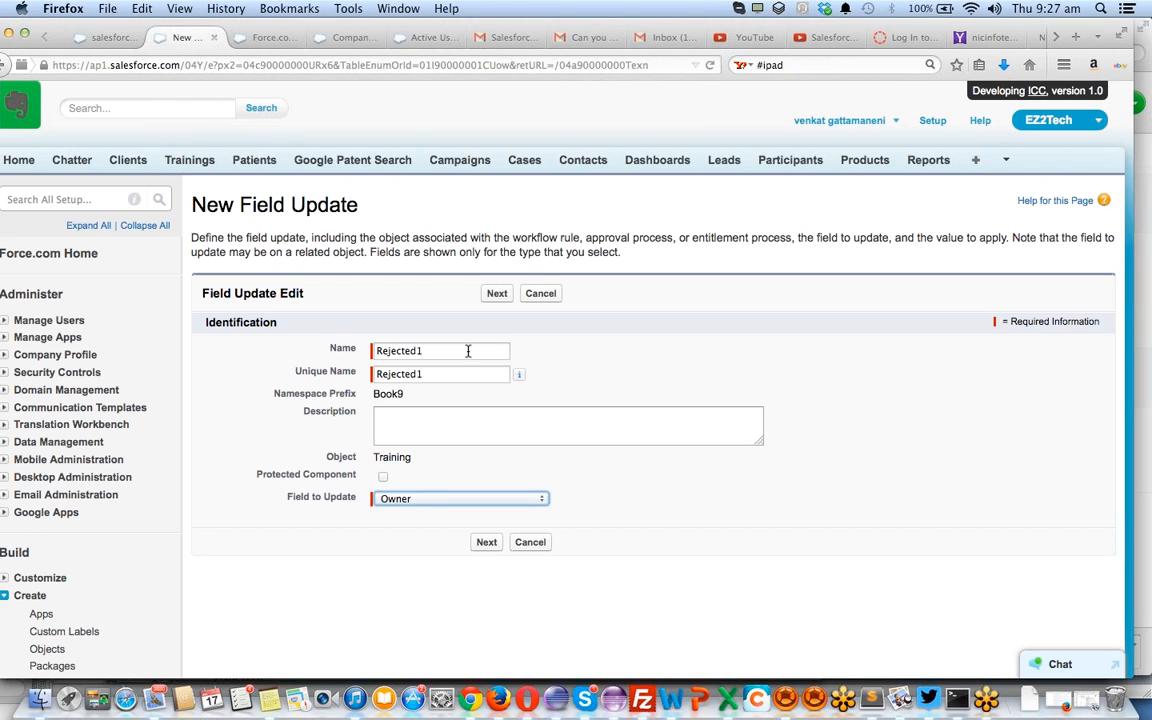
{"action": "key", "text": "Down"}
{"action": "key", "text": "Down"}
{"action": "key", "text": "Down"}
{"action": "key", "text": "Up"}
{"action": "key", "text": "Return"}
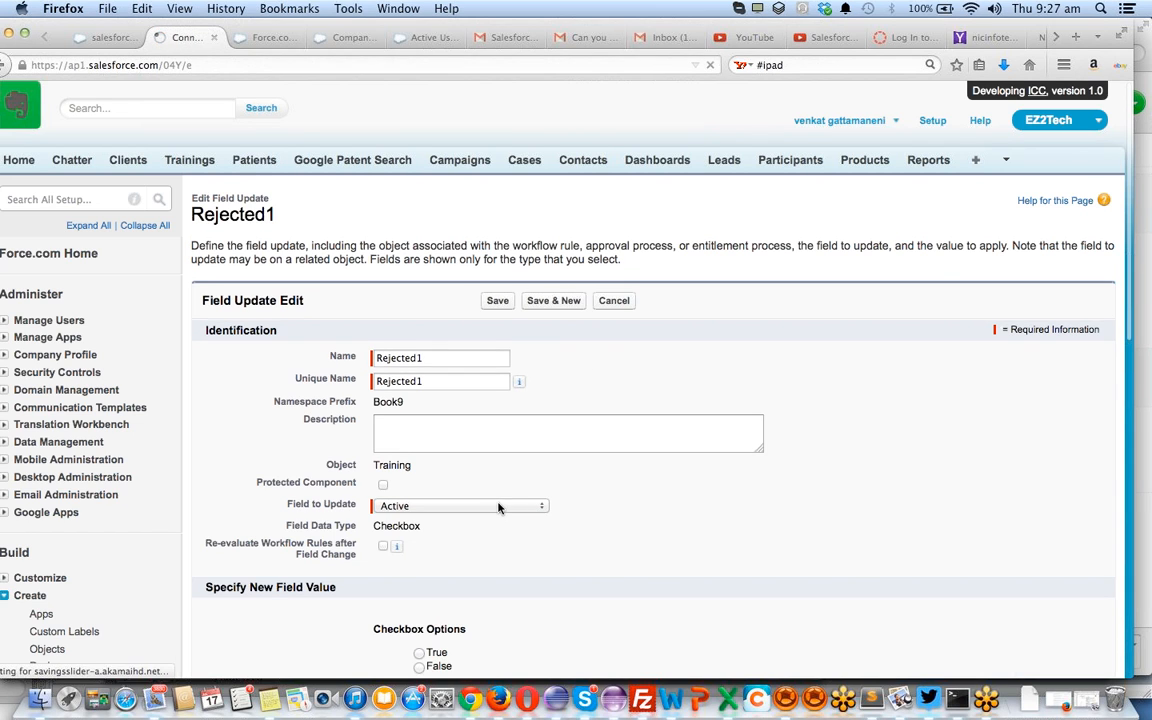
{"action": "scroll", "coordinate": [433, 554], "scroll_direction": "down", "scroll_amount": 3}
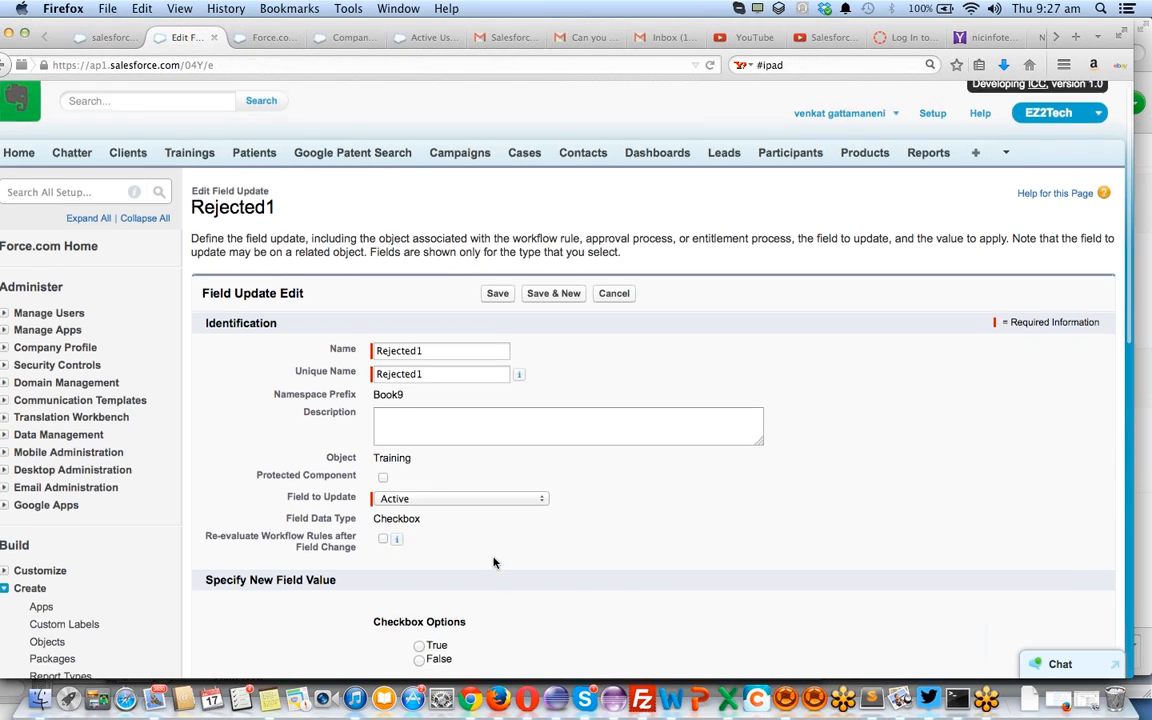
{"action": "left_click", "coordinate": [419, 517]}
{"action": "left_click", "coordinate": [484, 569]}
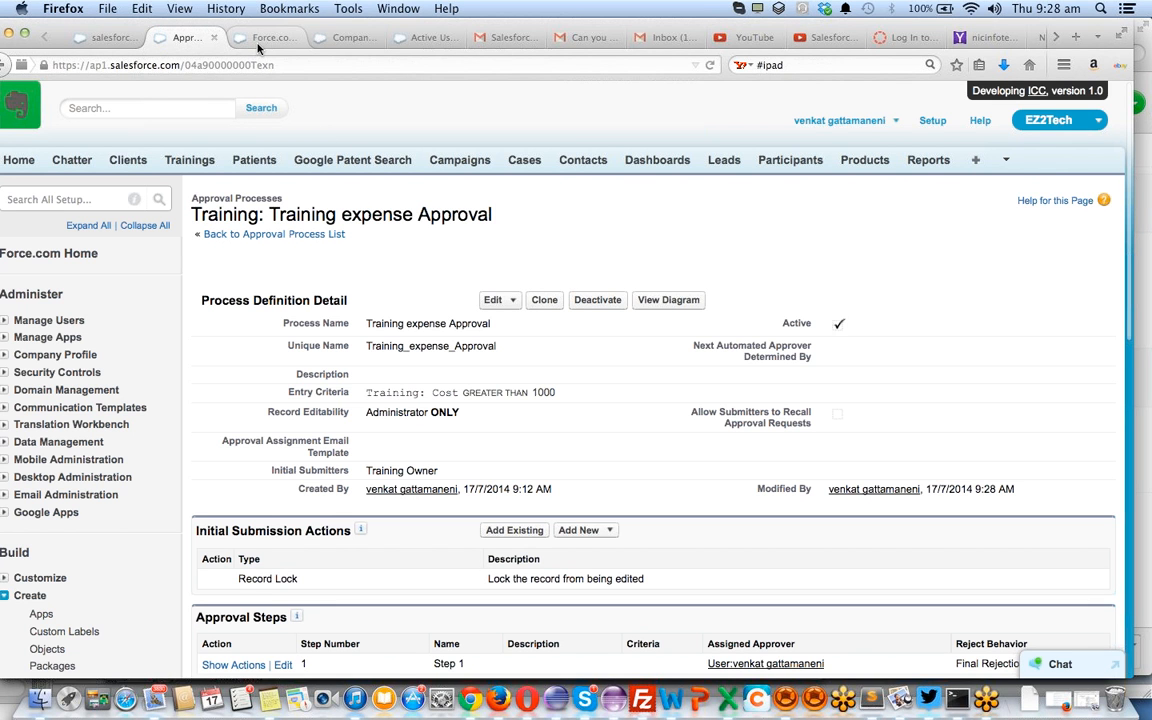
Switch to the Chrome window and start a new training record from the Trainings home page, keeping the preselected record type
{"action": "key", "text": "super+Tab"}
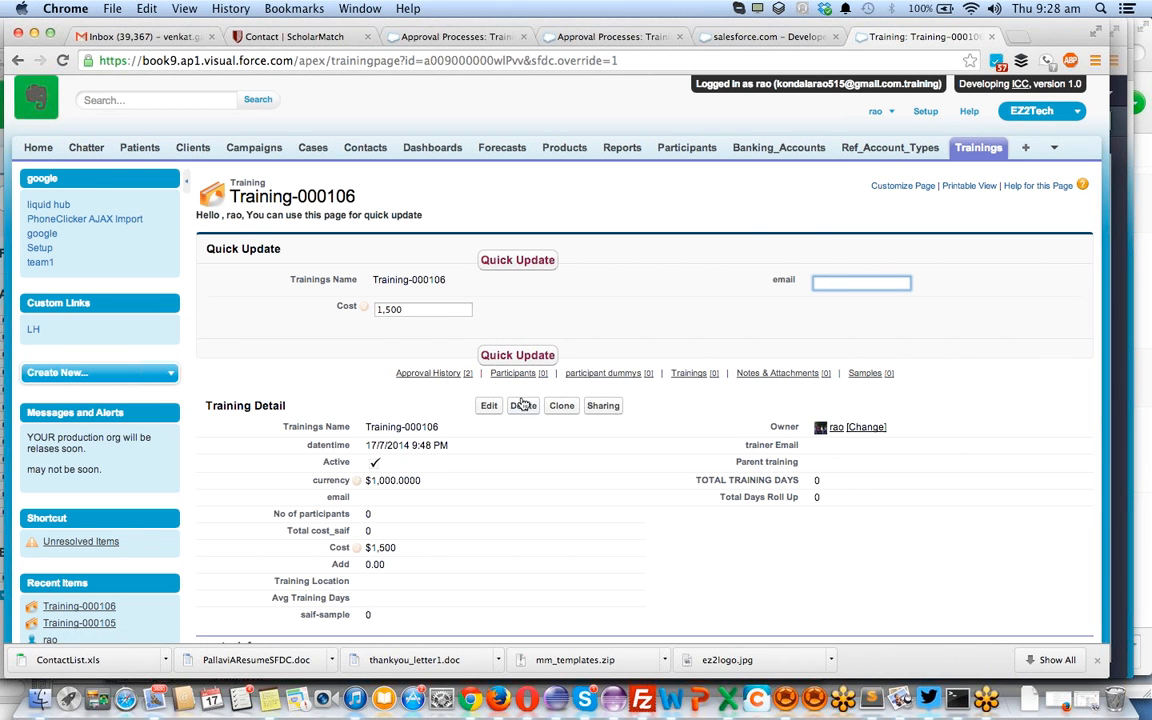
{"action": "left_click", "coordinate": [968, 148]}
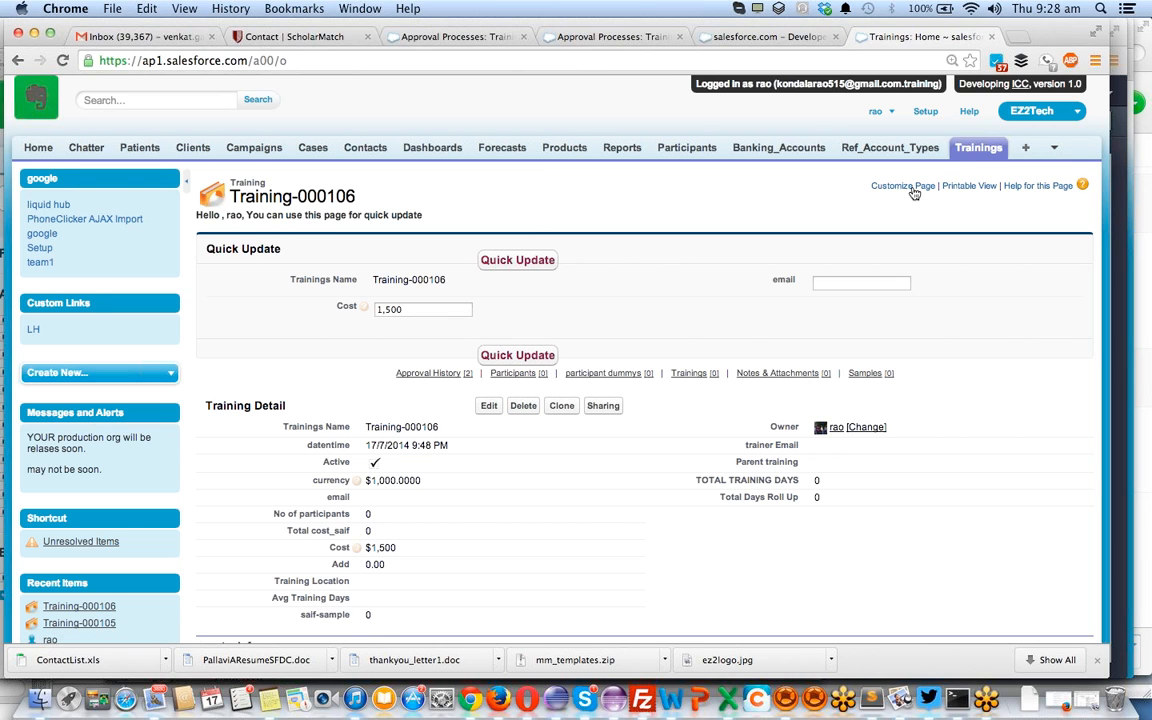
{"action": "left_click", "coordinate": [499, 288]}
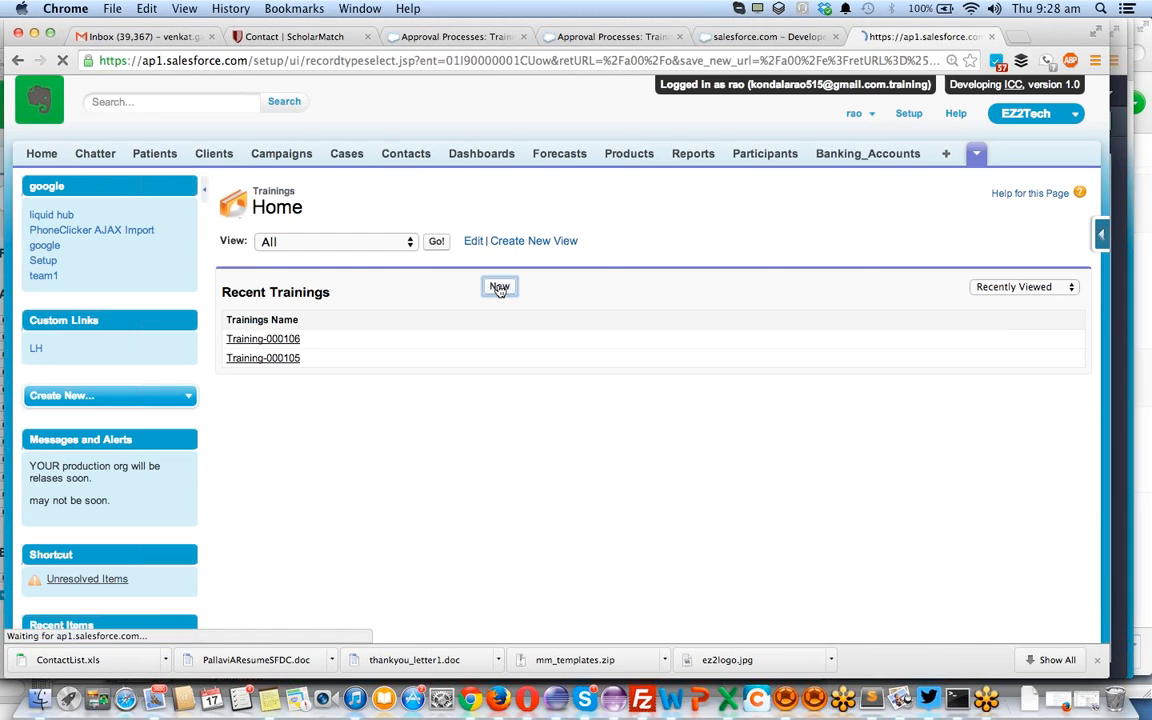
{"action": "left_click", "coordinate": [511, 358]}
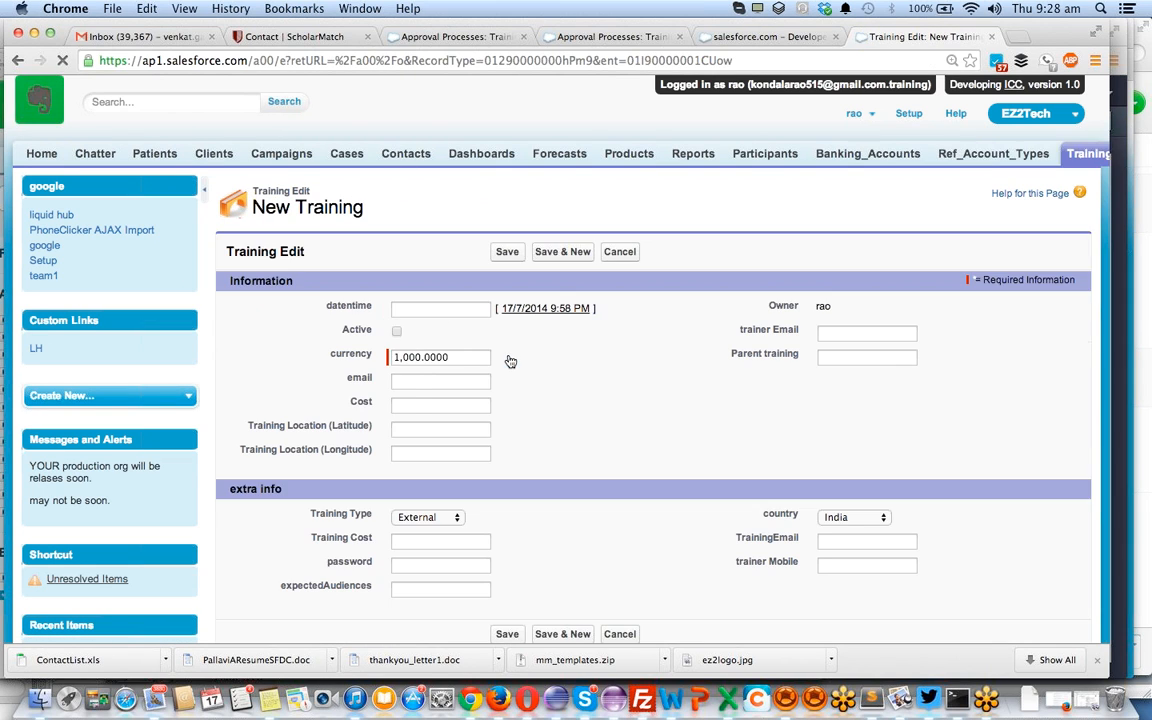
{"action": "left_click", "coordinate": [595, 336]}
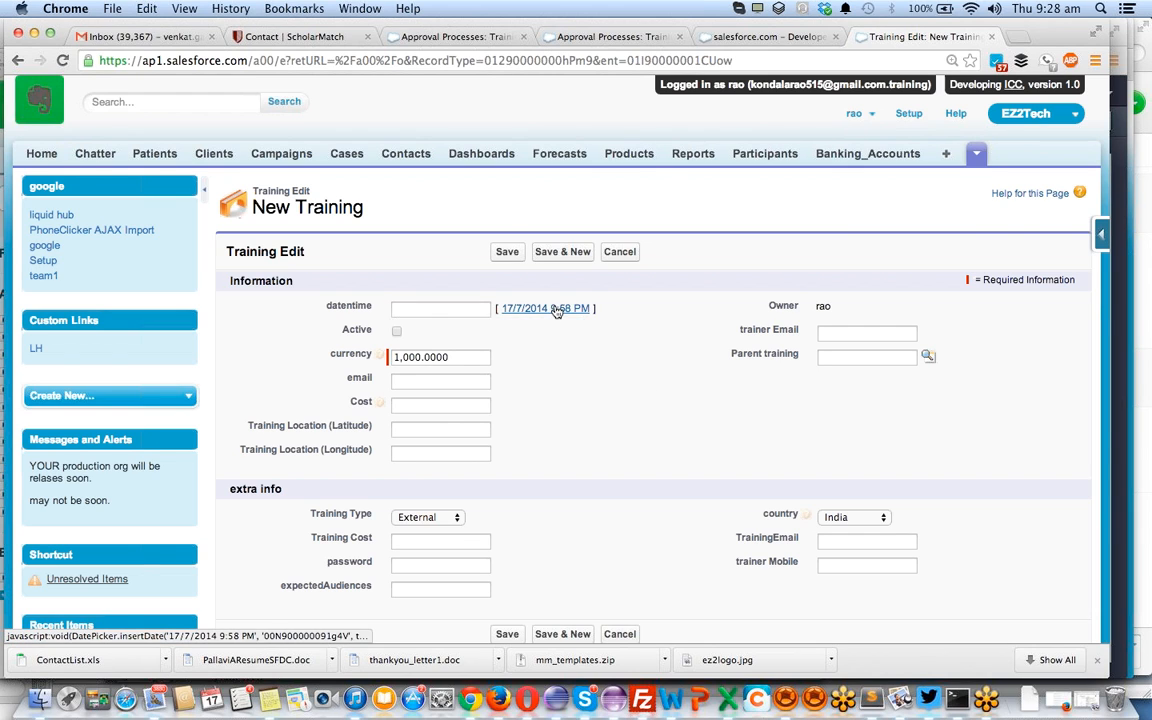
Set the training's datentime to 17/7/2014 9:58 PM and its Cost to 2000, and save the record
{"action": "left_click", "coordinate": [545, 308]}
{"action": "left_click", "coordinate": [427, 406]}
{"action": "type", "text": "200"}
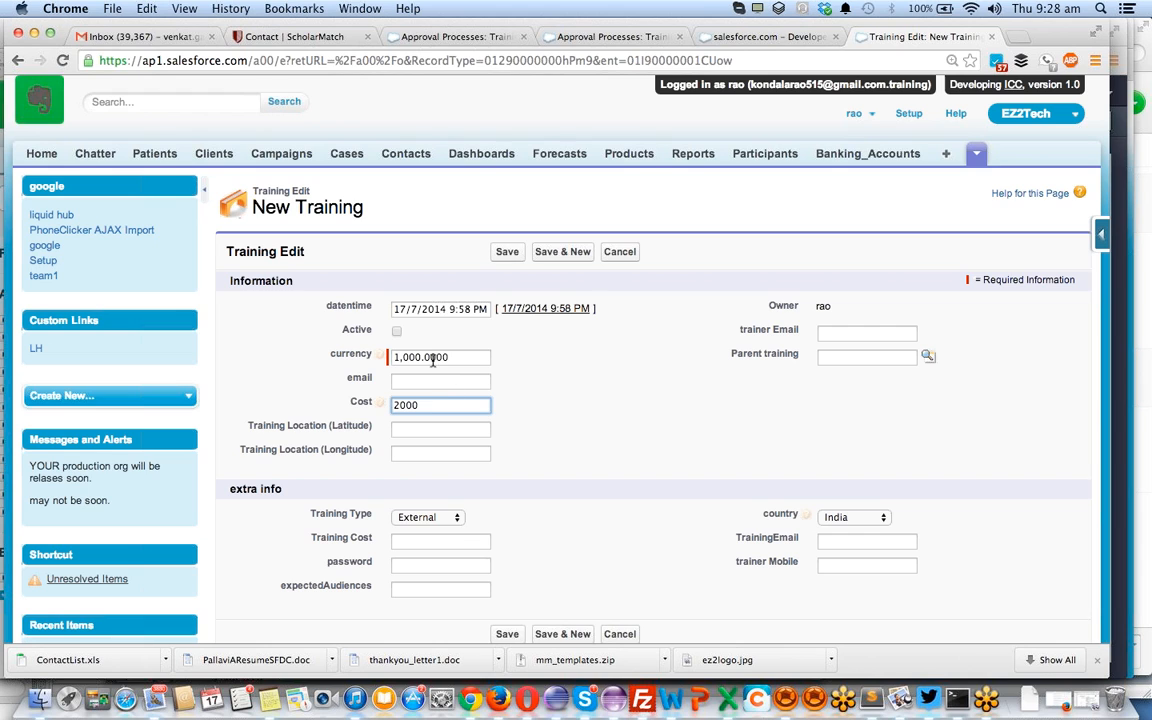
{"action": "type", "text": "0"}
{"action": "left_click", "coordinate": [507, 252]}
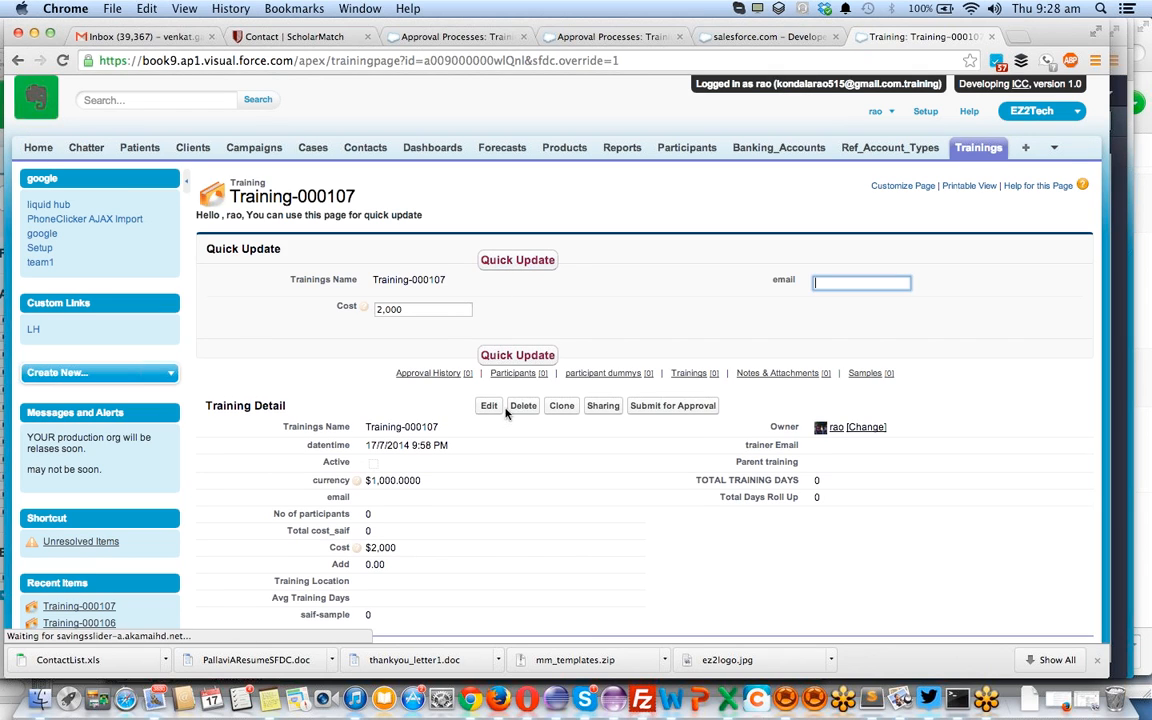
Submit Training-000107 for approval, accept the confirmation, and switch to the Firefox window
{"action": "left_click", "coordinate": [662, 408]}
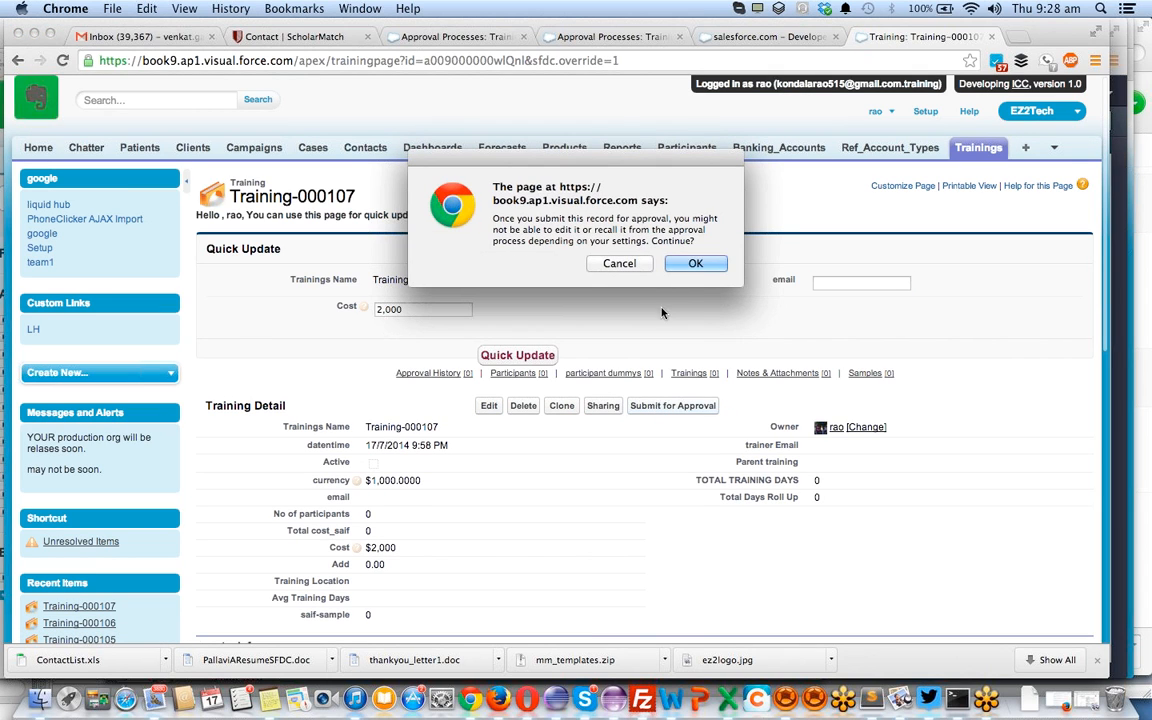
{"action": "left_click", "coordinate": [700, 268]}
{"action": "key", "text": "super+Tab"}
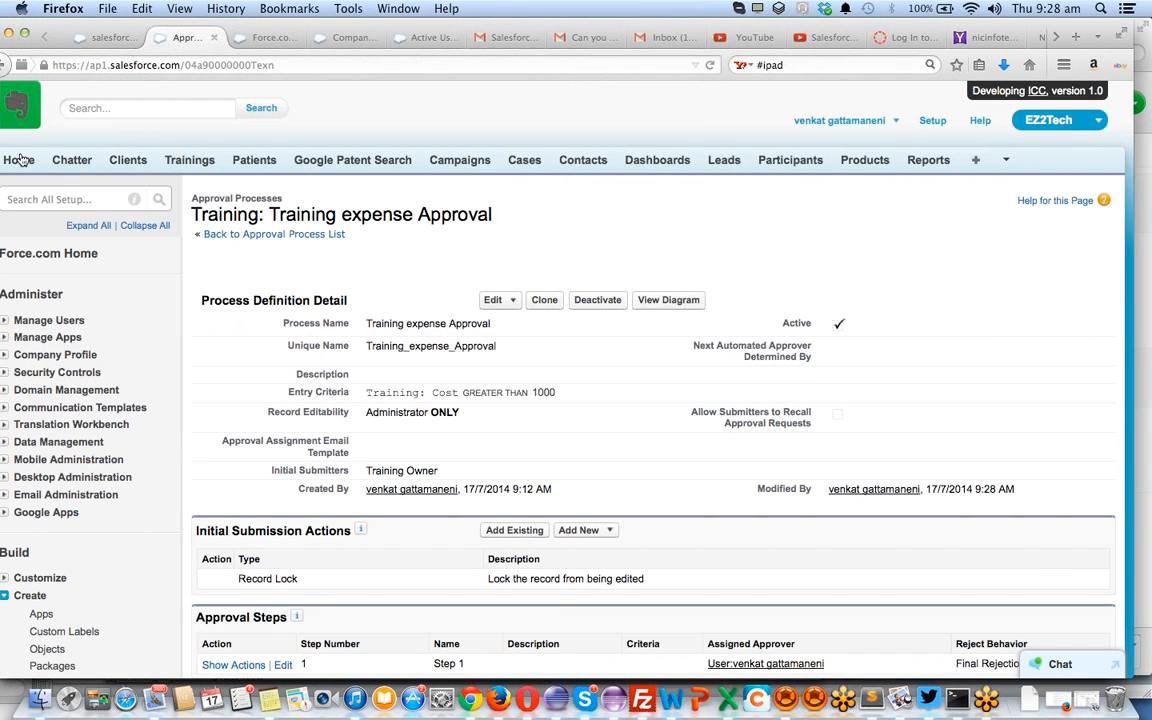
Open the Training-000107 request from Items to Approve on the Home page and approve it without comments
{"action": "left_click", "coordinate": [19, 159]}
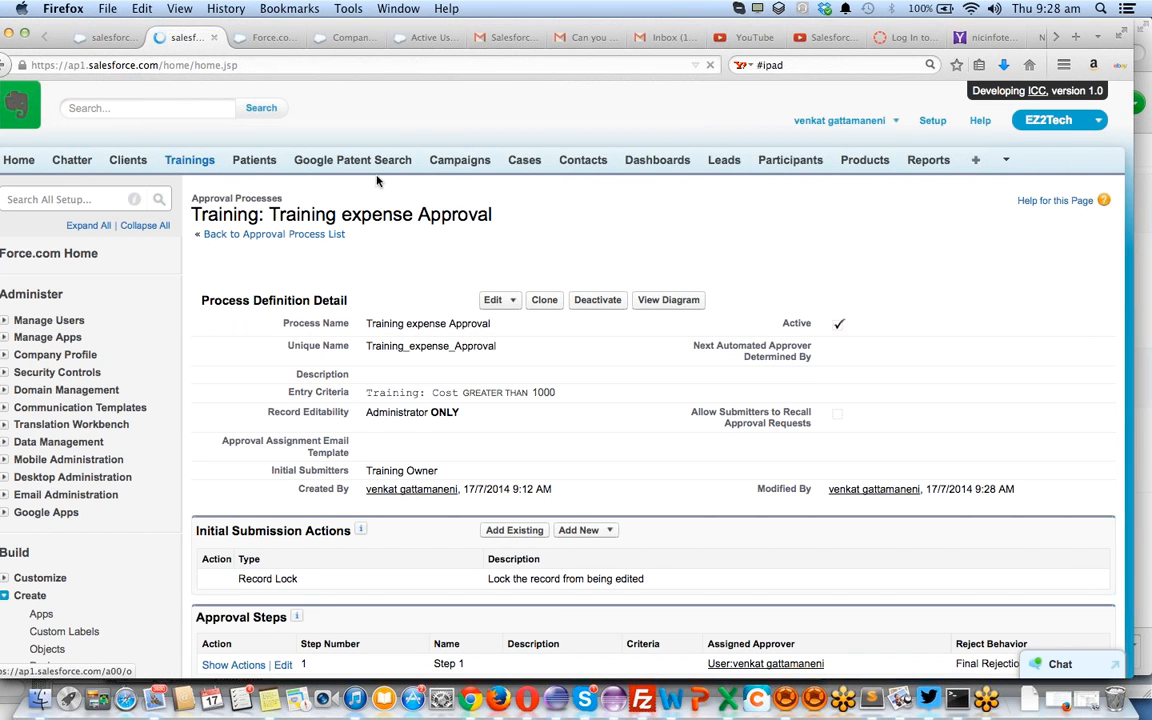
{"action": "key", "text": "super+Left"}
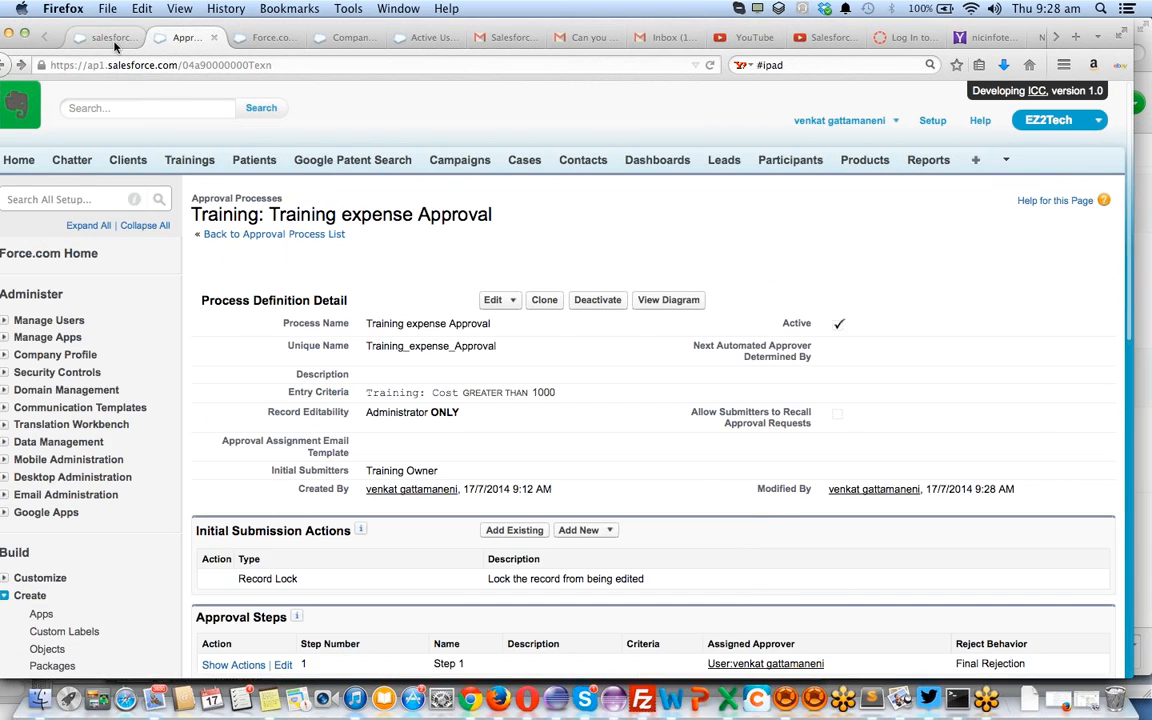
{"action": "left_click", "coordinate": [114, 42]}
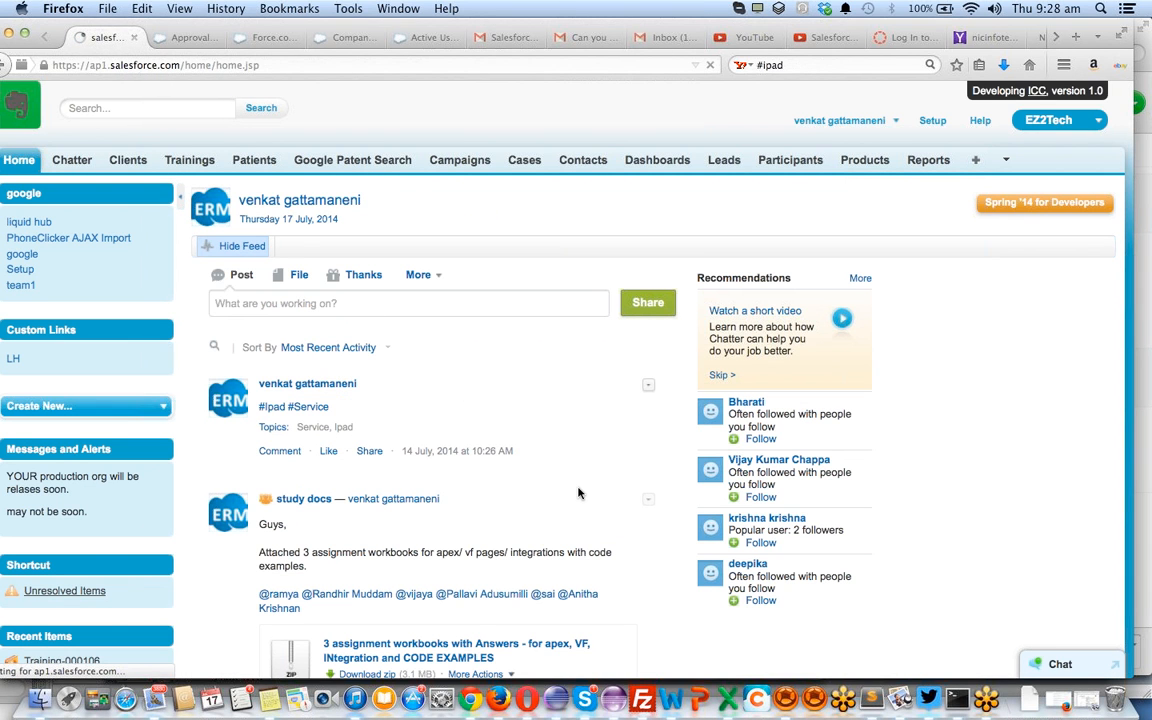
{"action": "scroll", "coordinate": [577, 488], "scroll_direction": "down", "scroll_amount": 5}
{"action": "scroll", "coordinate": [577, 488], "scroll_direction": "down", "scroll_amount": 15}
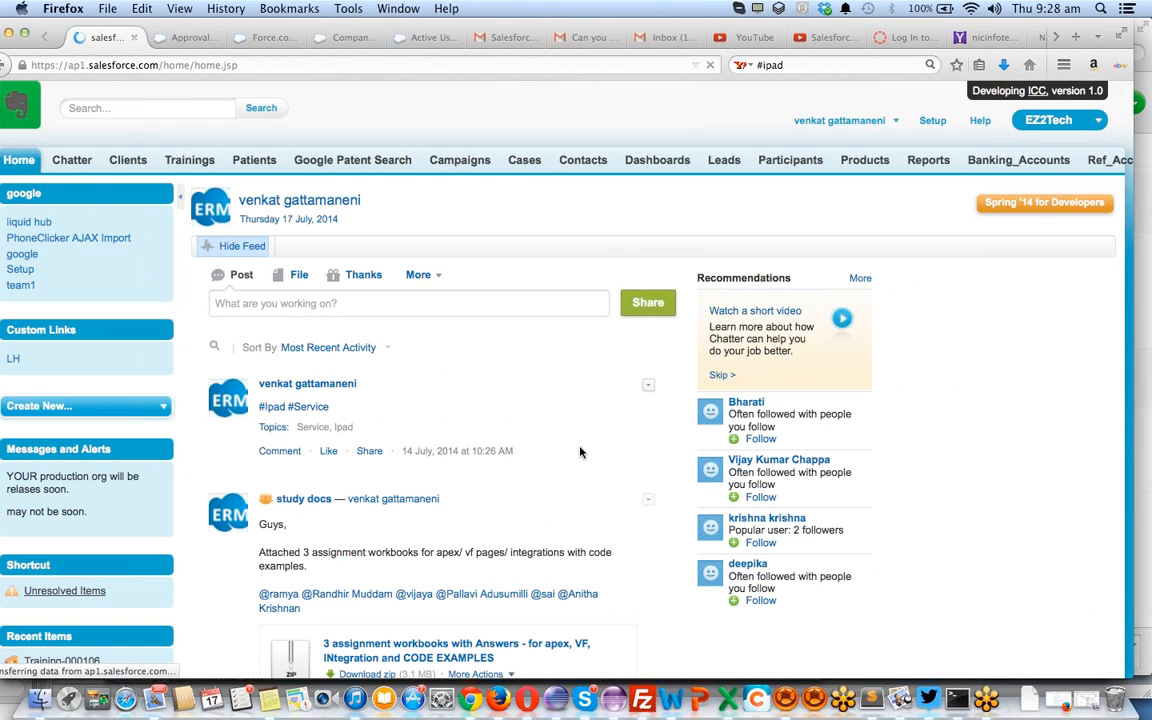
{"action": "scroll", "coordinate": [580, 452], "scroll_direction": "down", "scroll_amount": 10}
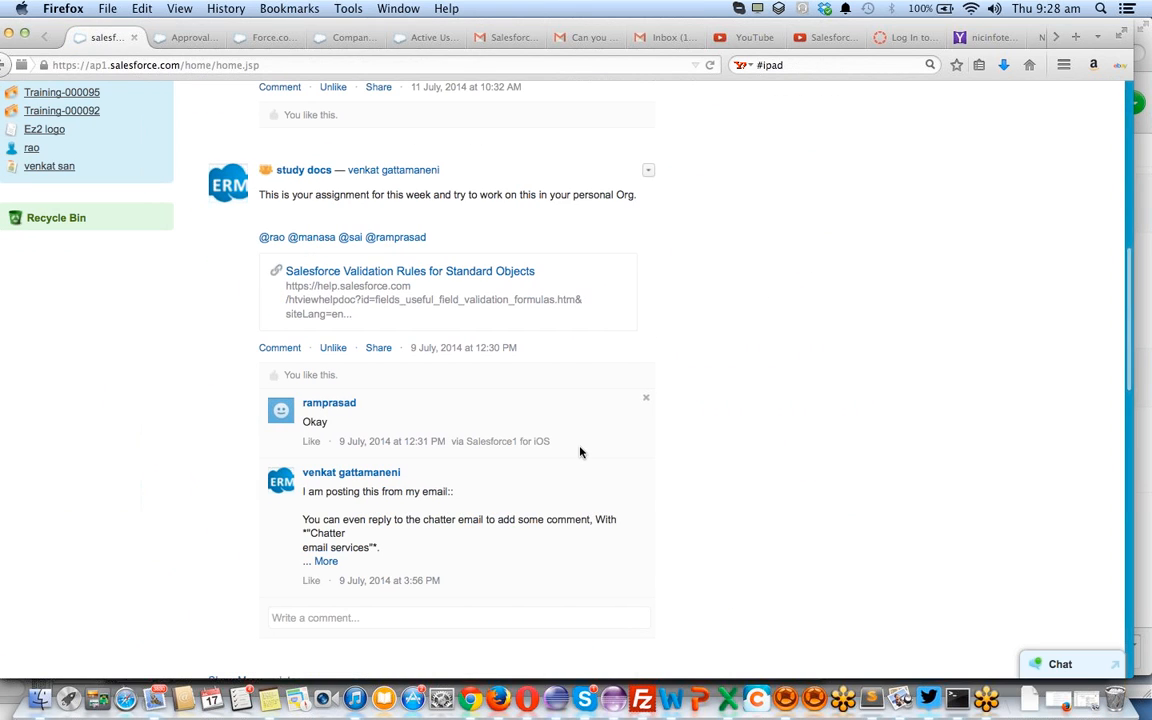
{"action": "scroll", "coordinate": [580, 452], "scroll_direction": "down", "scroll_amount": 10}
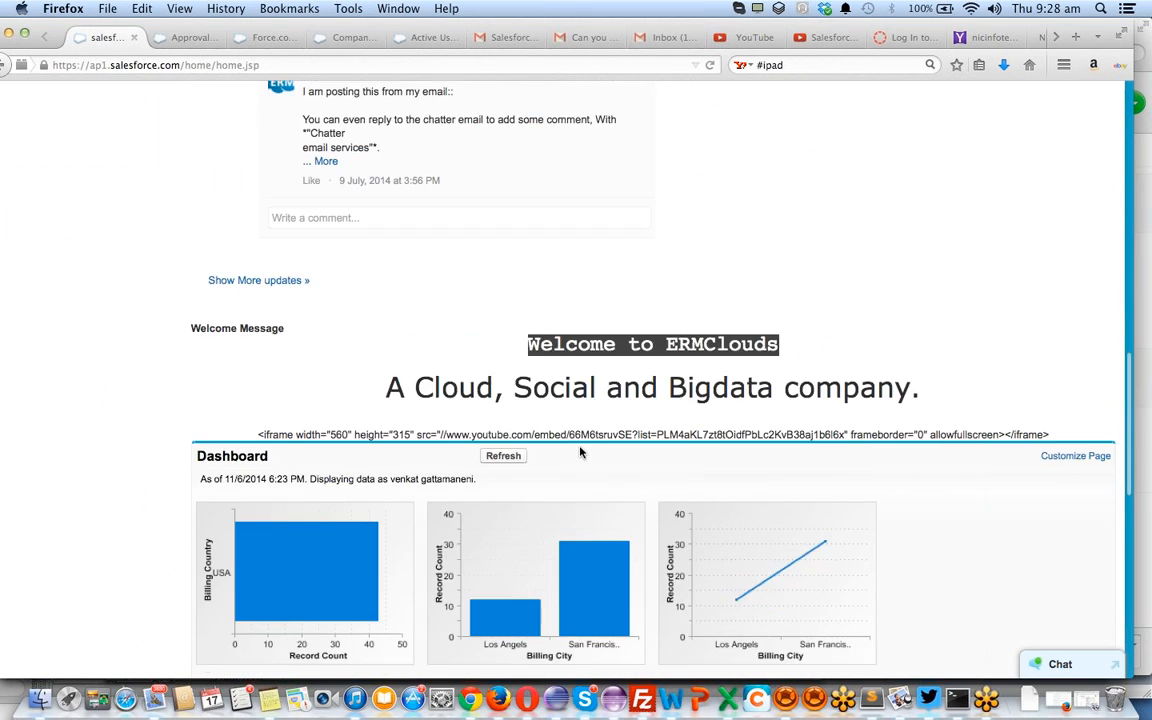
{"action": "scroll", "coordinate": [580, 452], "scroll_direction": "down", "scroll_amount": 3}
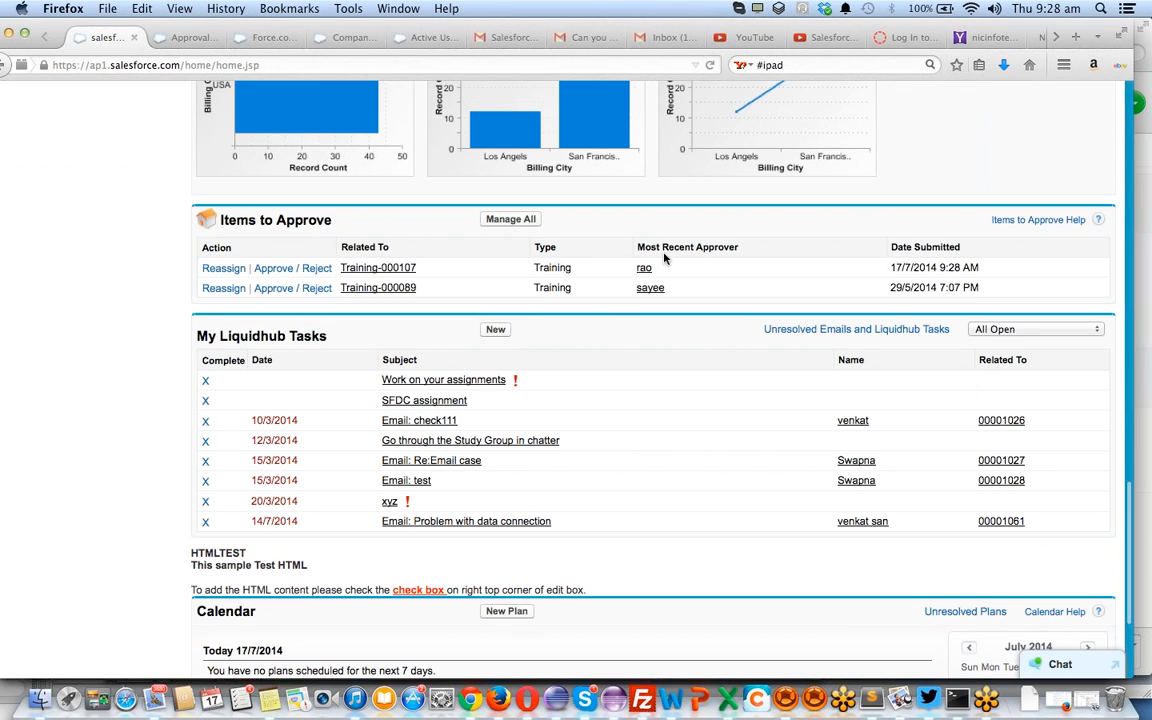
{"action": "left_click", "coordinate": [288, 269]}
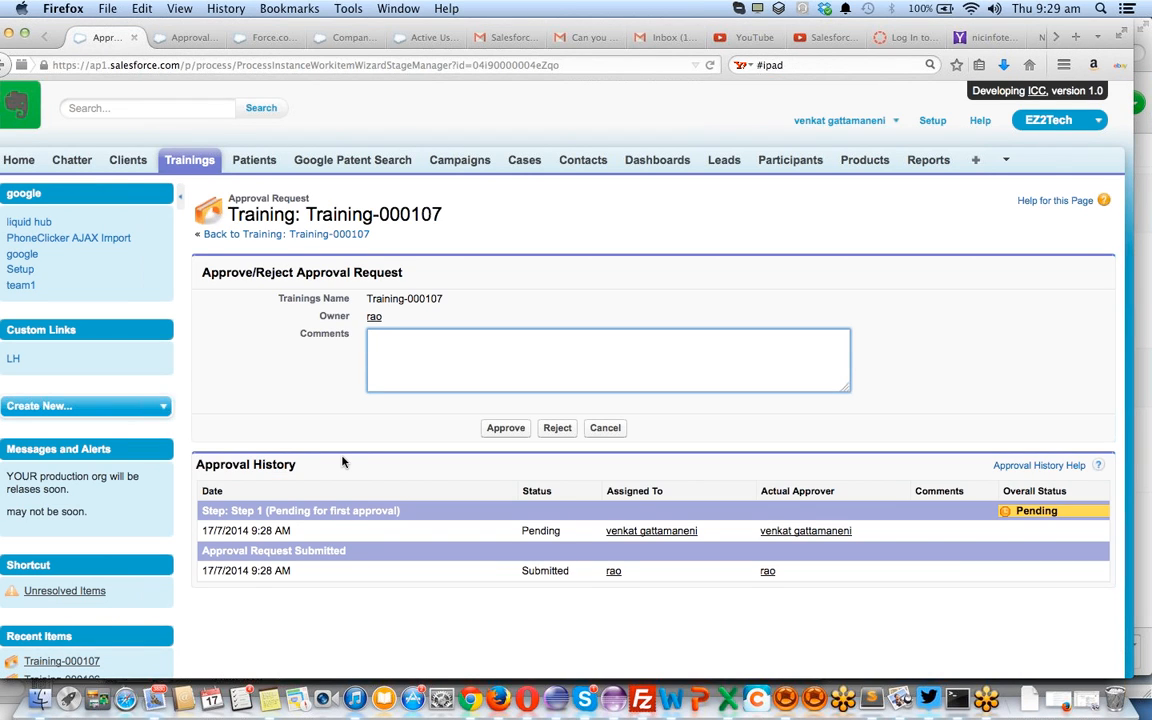
{"action": "left_click", "coordinate": [514, 429]}
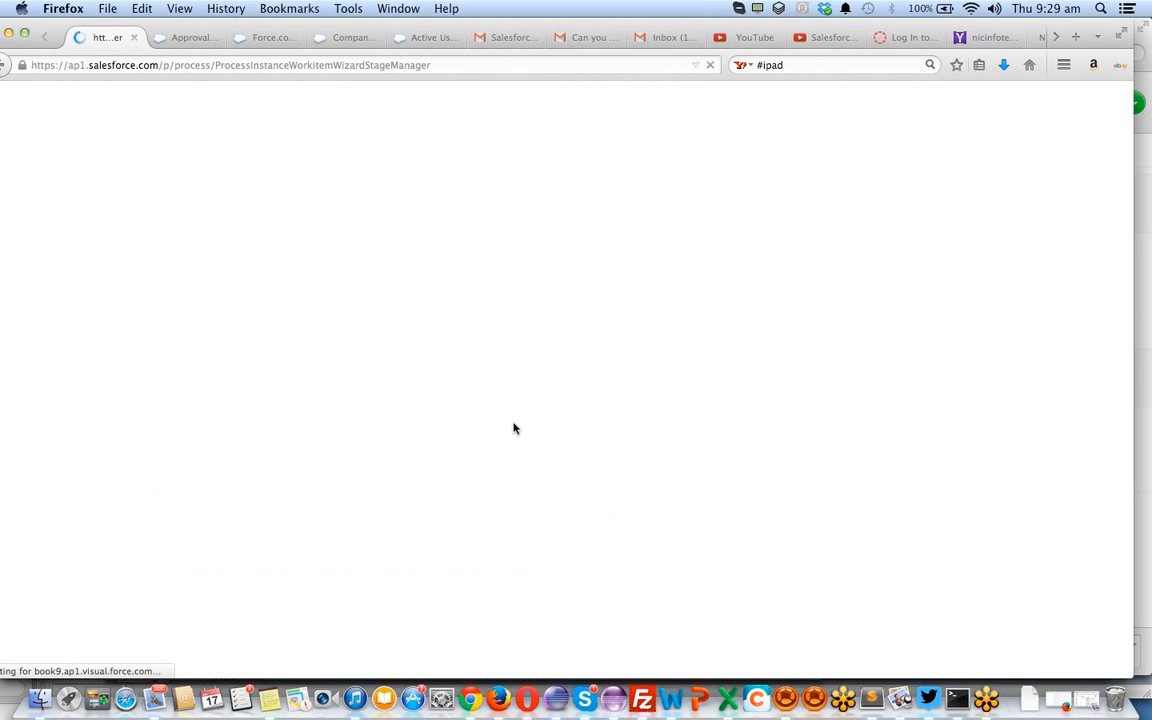
Switch to Chrome and check the Active field and Approval History of Training-000107
{"action": "key", "text": "super+Tab"}
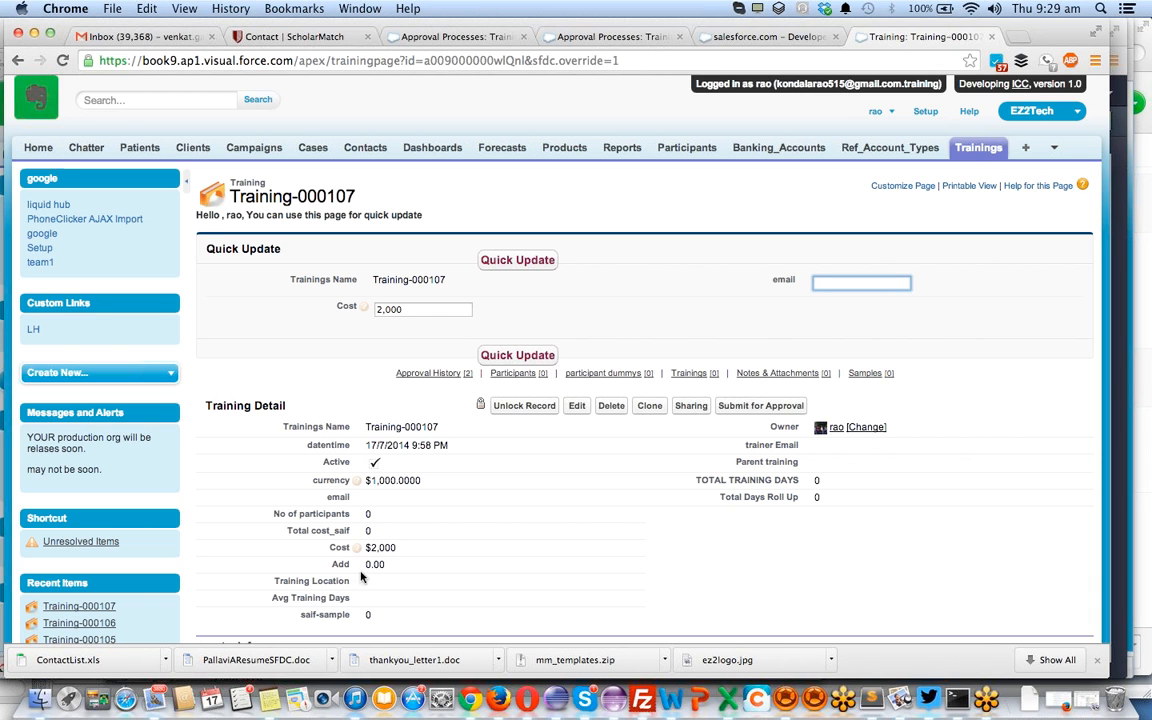
{"action": "scroll", "coordinate": [435, 545], "scroll_direction": "down", "scroll_amount": 5}
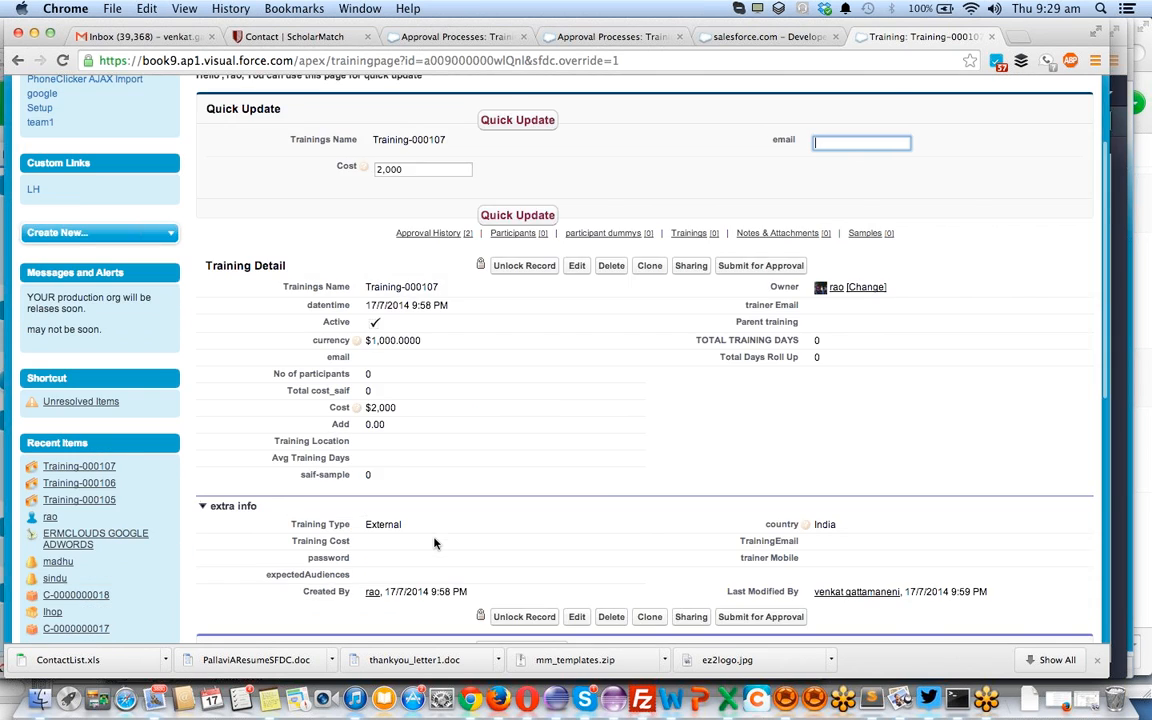
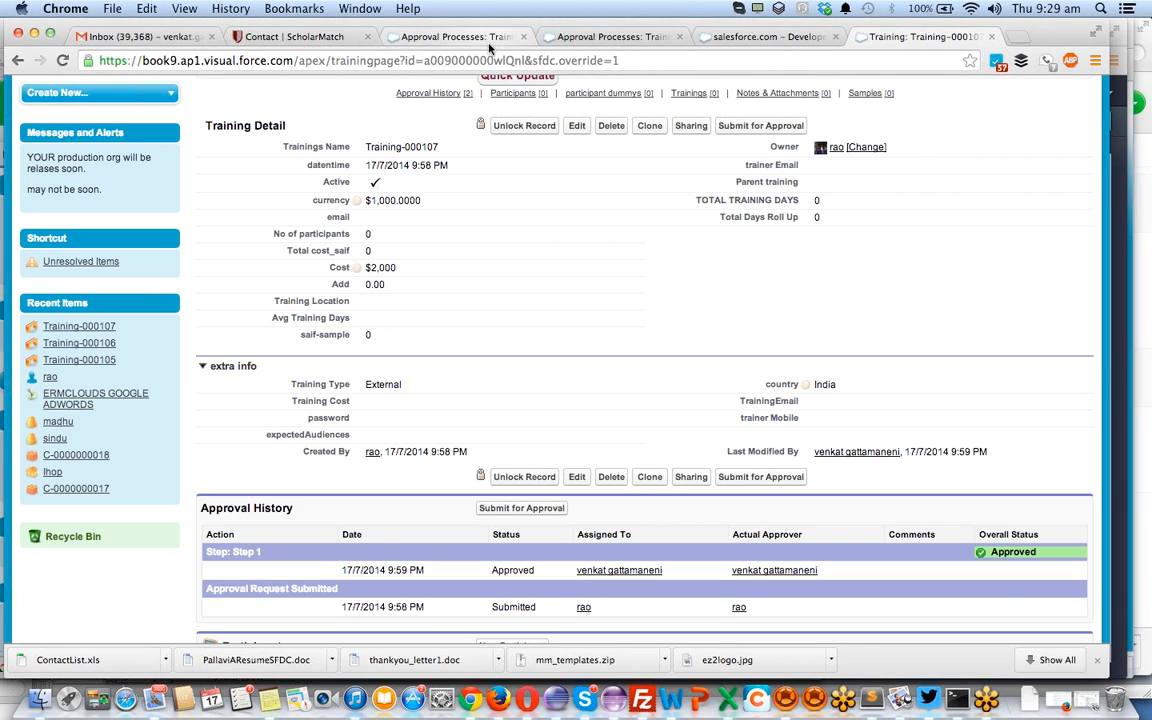
Switch to Firefox and clone Training-000107 with Active cleared and the Cost set to 200, and save the copy
{"action": "key", "text": "super+Tab"}
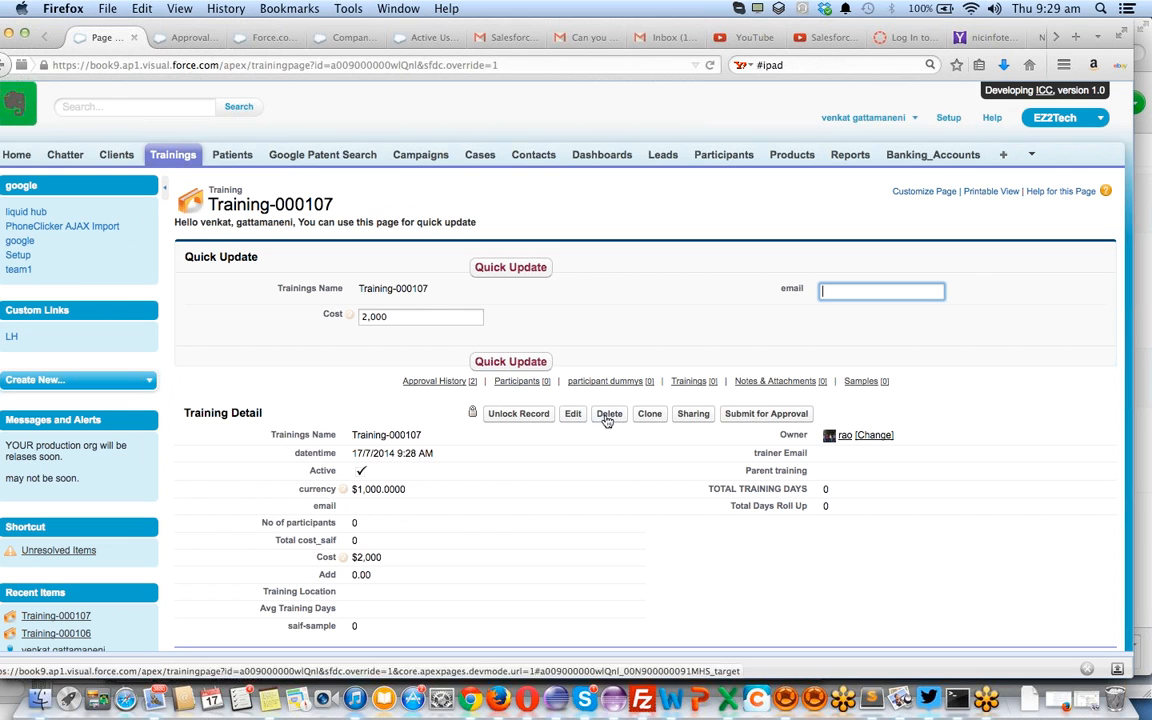
{"action": "left_click", "coordinate": [649, 413]}
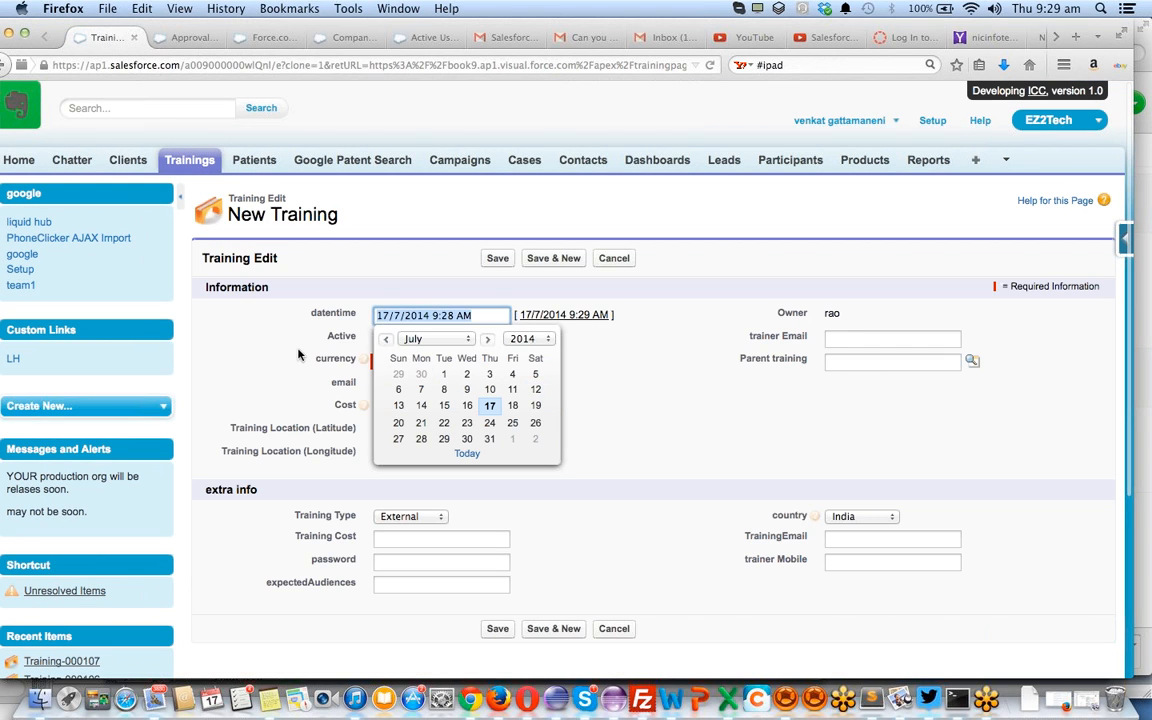
{"action": "left_click", "coordinate": [382, 338]}
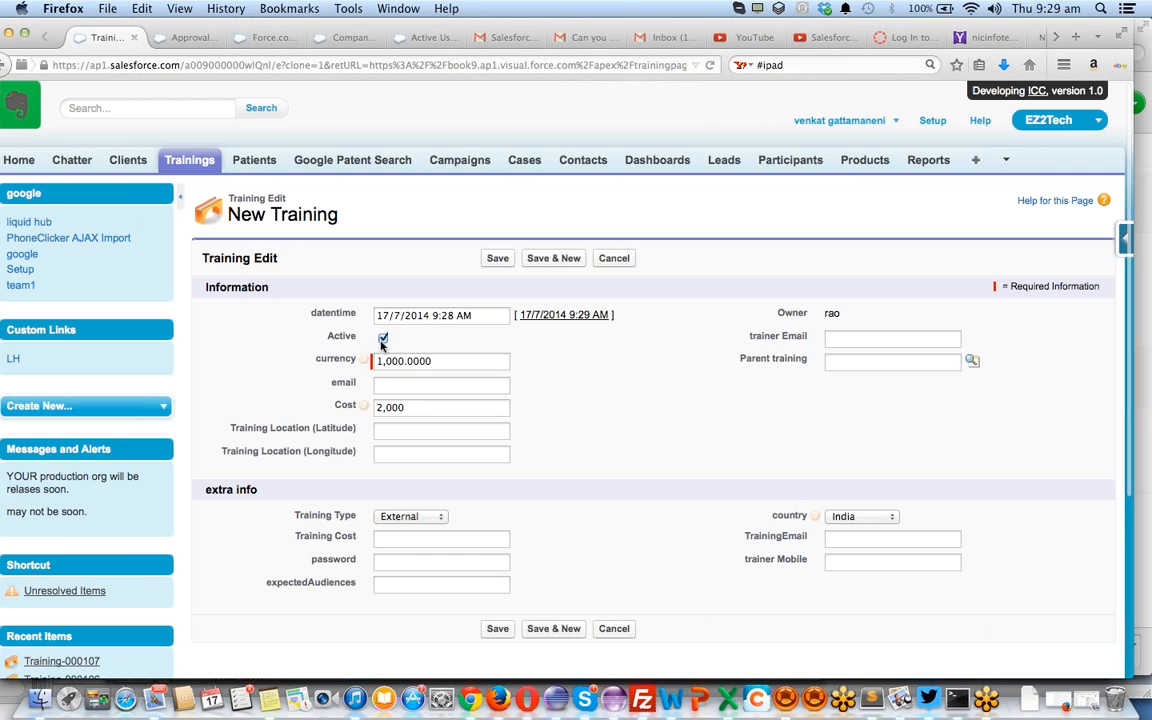
{"action": "left_click", "coordinate": [383, 338]}
{"action": "left_click", "coordinate": [397, 408]}
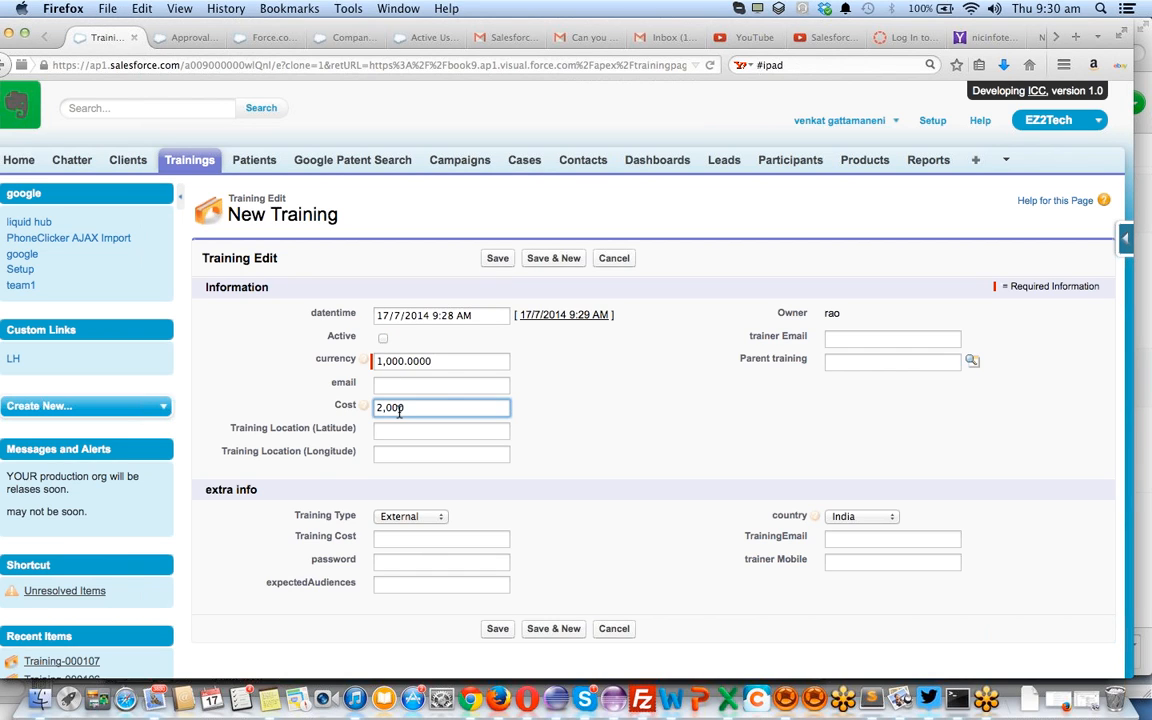
{"action": "left_click", "coordinate": [496, 259]}
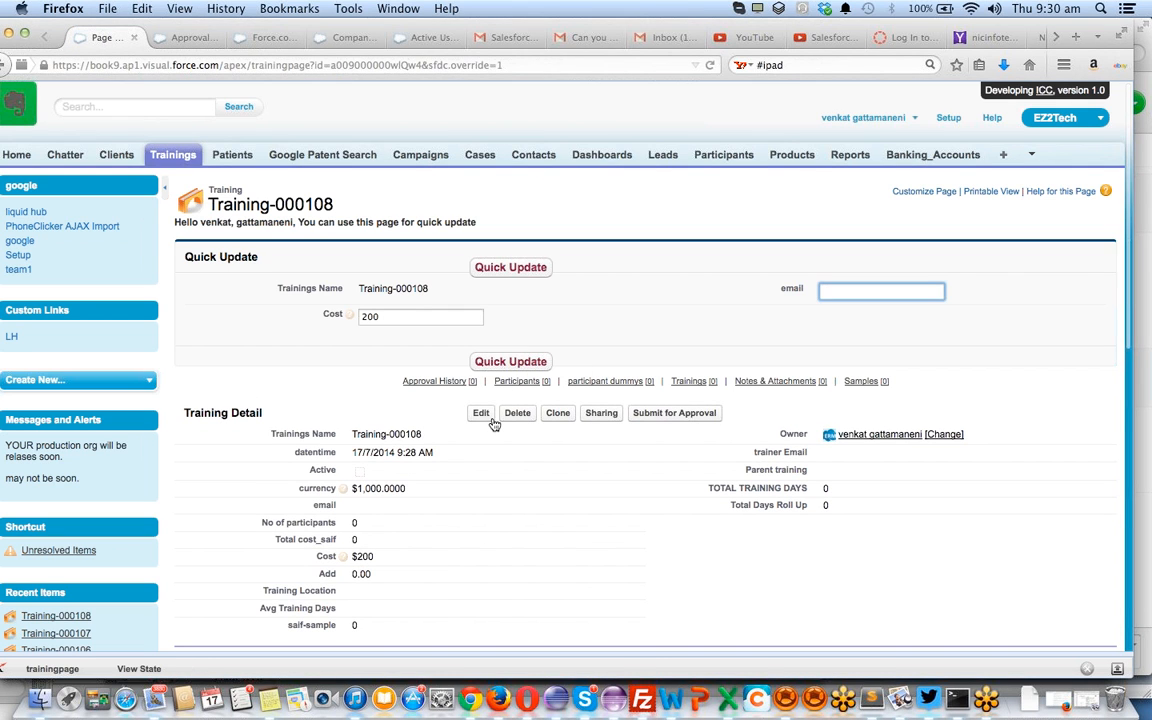
Edit Training-000108 to set its Cost to 1000 and save it
{"action": "left_click", "coordinate": [483, 416]}
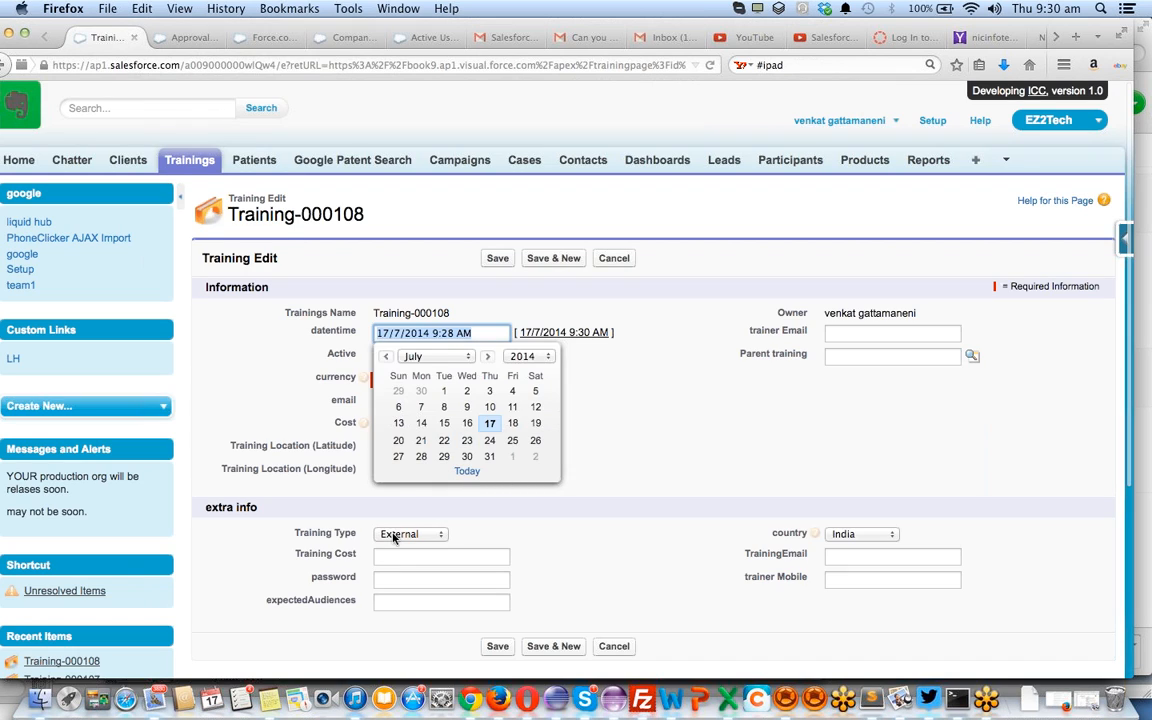
{"action": "left_click", "coordinate": [368, 413]}
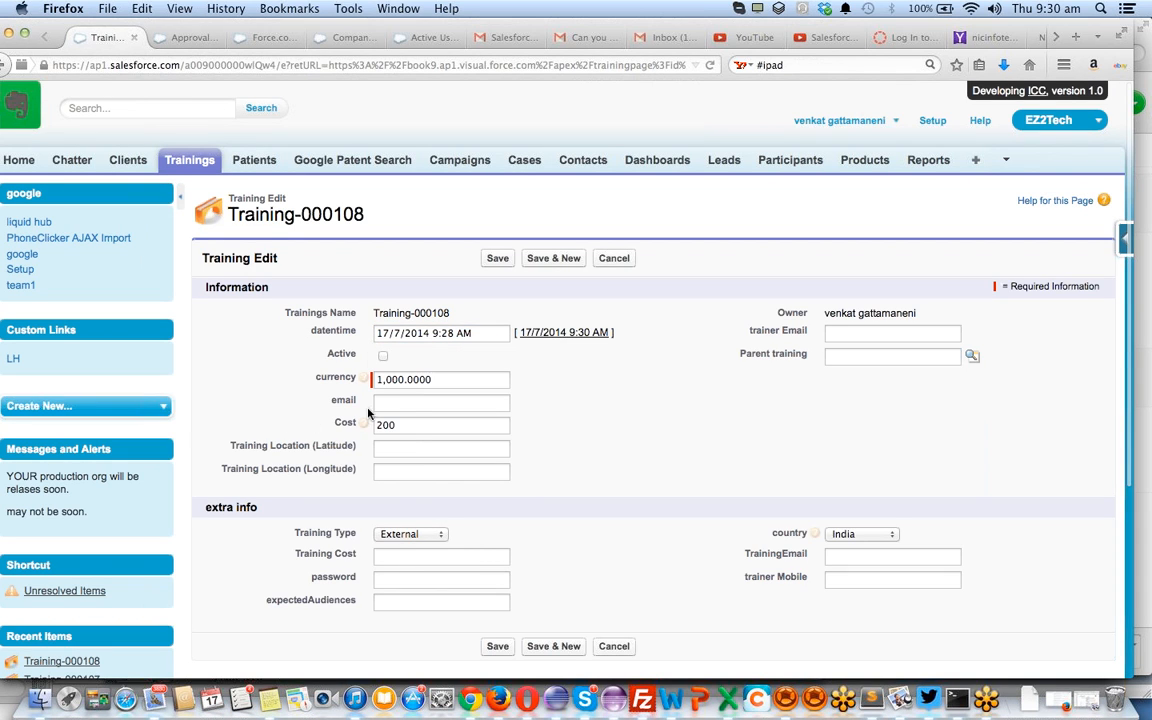
{"action": "left_click", "coordinate": [415, 430]}
{"action": "key", "text": "BackSpace"}
{"action": "key", "text": "BackSpace"}
{"action": "key", "text": "BackSpace"}
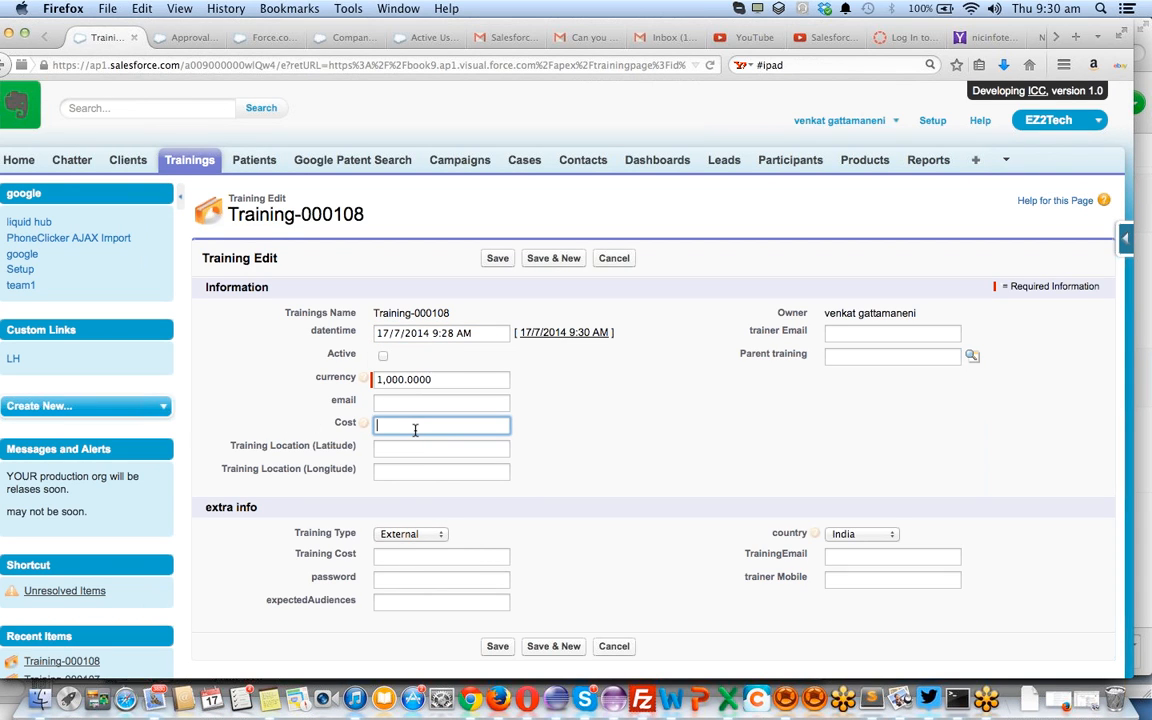
{"action": "type", "text": "1000"}
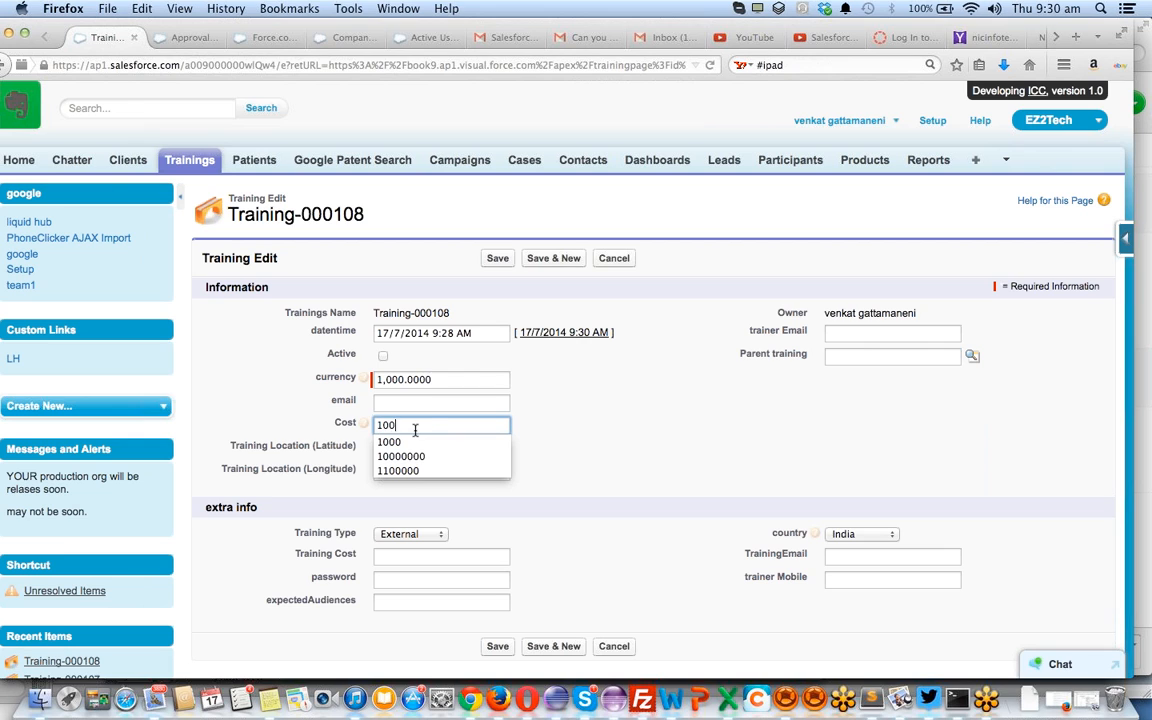
{"action": "left_click", "coordinate": [498, 259]}
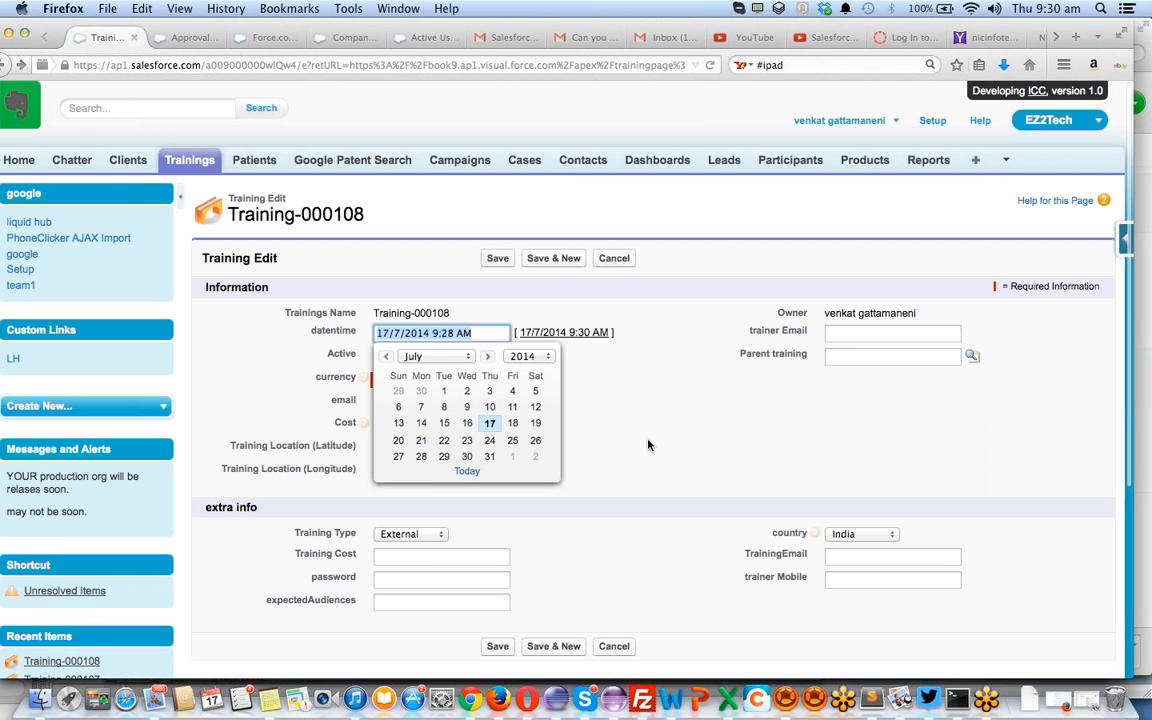
Set the Cost of Training-000108 to 1002 and save the record
{"action": "left_click", "coordinate": [648, 445]}
{"action": "left_click", "coordinate": [471, 428]}
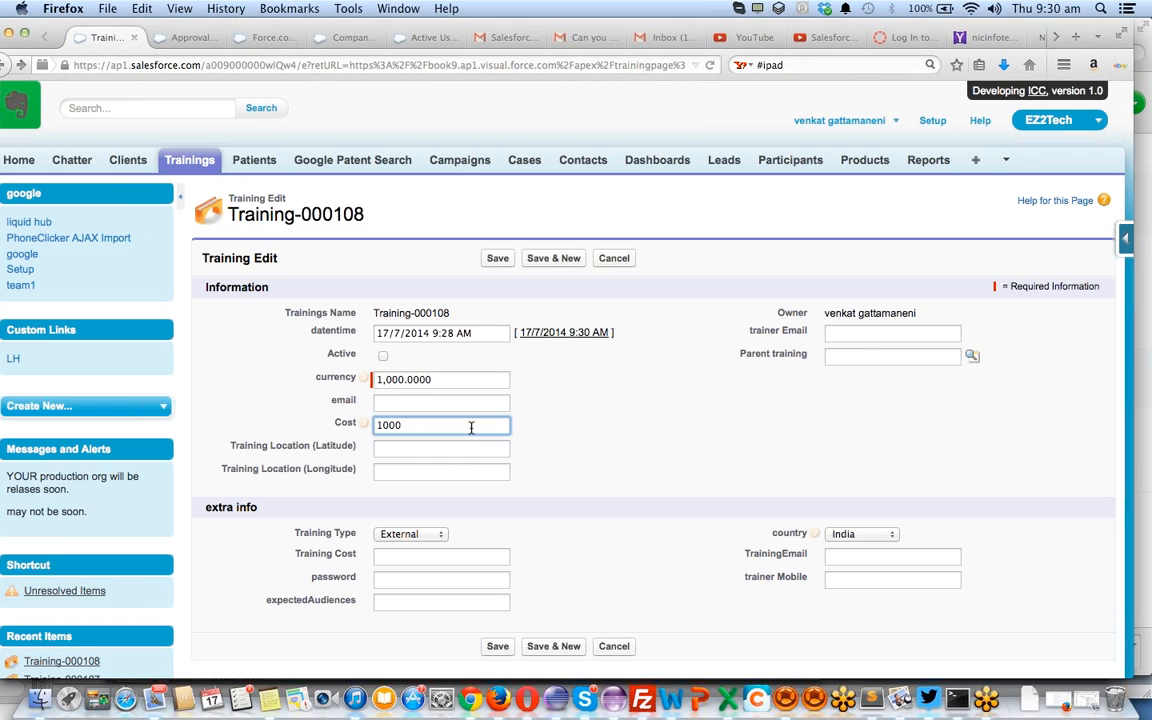
{"action": "key", "text": "BackSpace"}
{"action": "type", "text": "2"}
{"action": "left_click", "coordinate": [499, 259]}
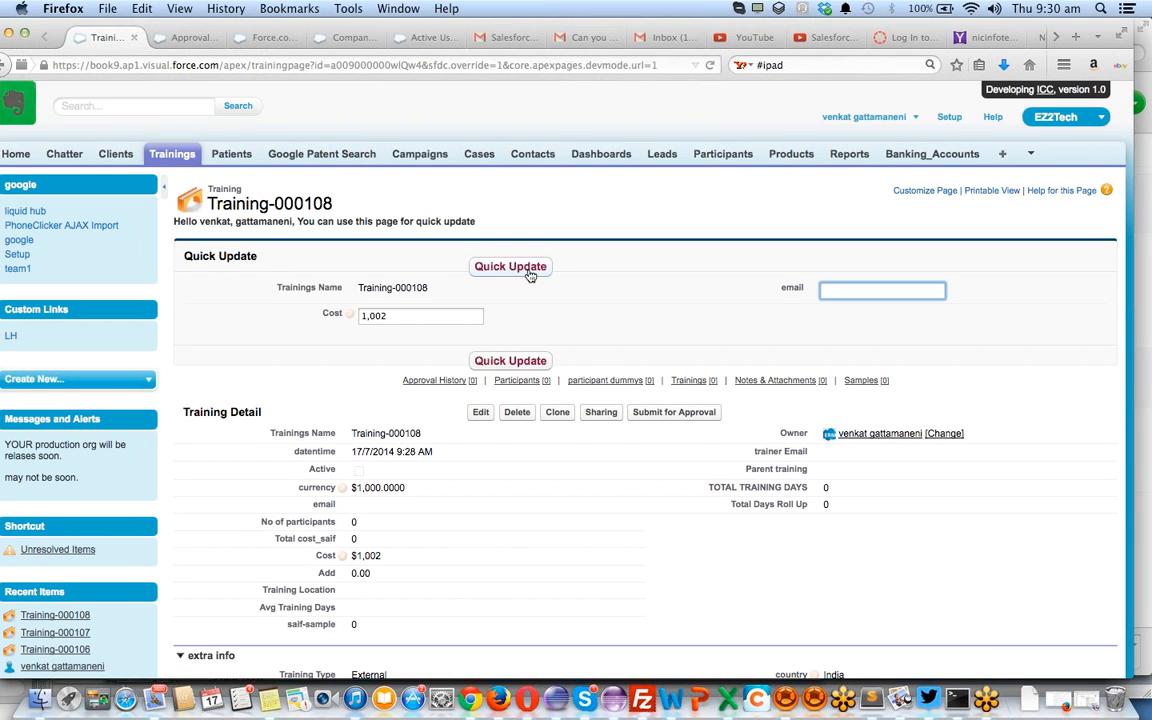
{"action": "left_click", "coordinate": [652, 412]}
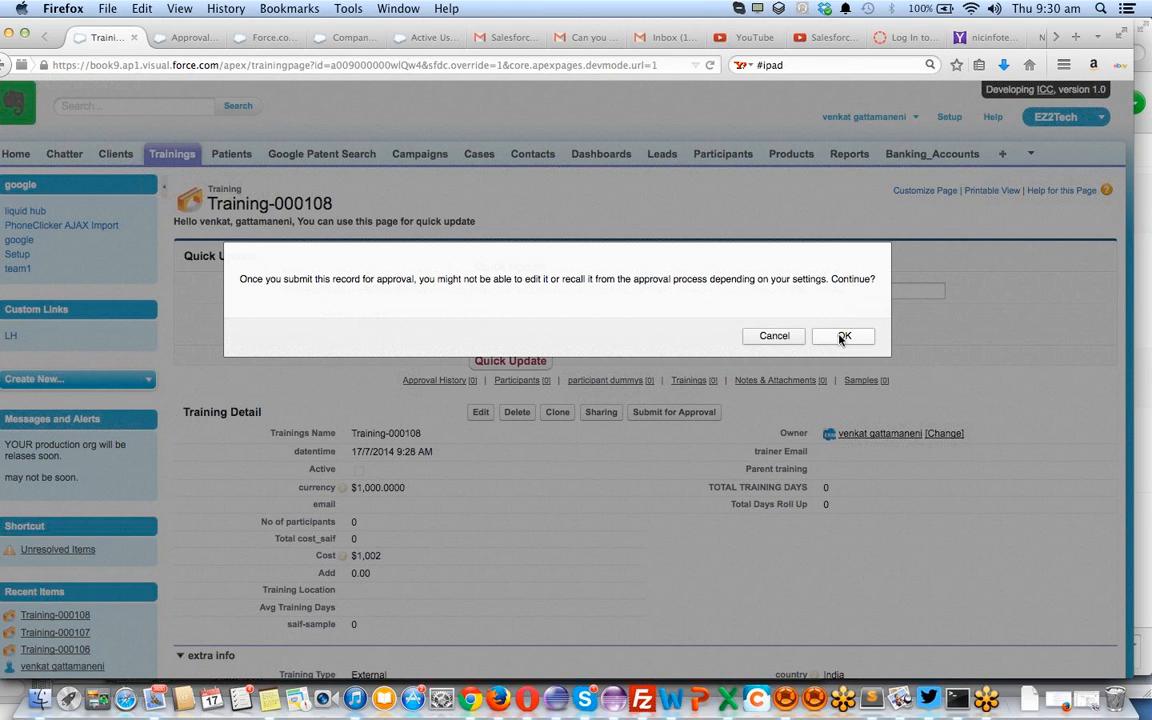
{"action": "left_click", "coordinate": [779, 337]}
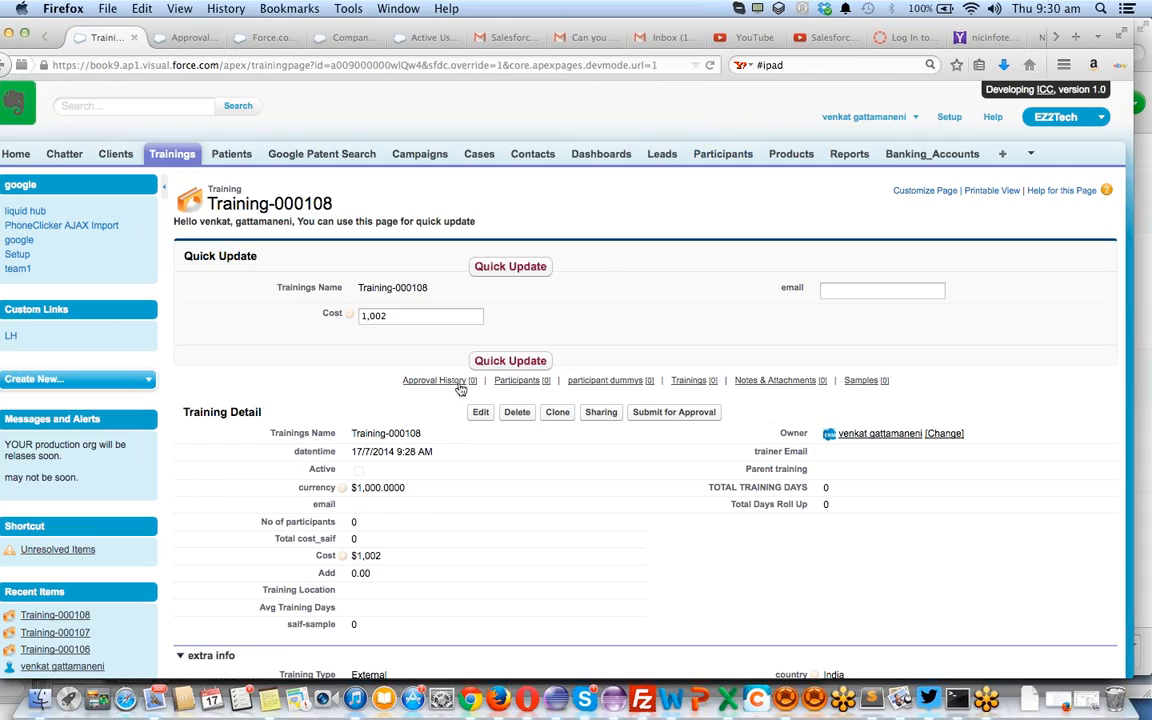
{"action": "key", "text": "ctrl+Left"}
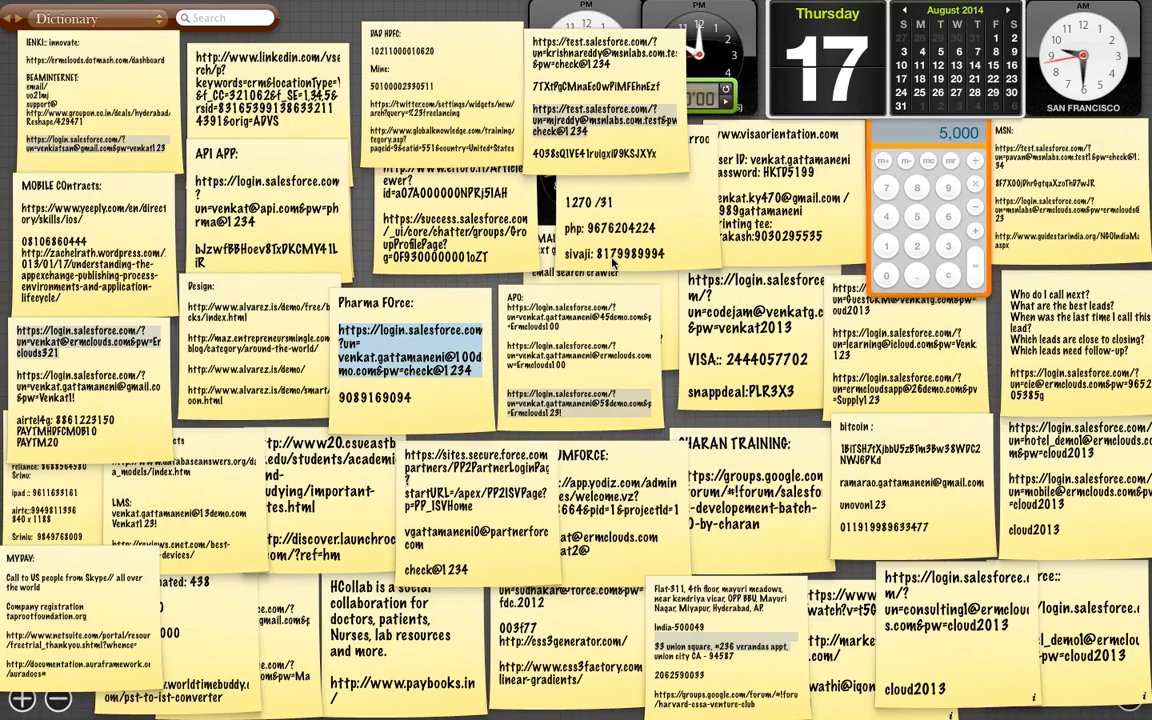
{"action": "key", "text": "ctrl+Right"}
Switch to Chrome and clone Training-000107 with the Cost set to 2,050, keeping Active checked, and save the copy
{"action": "key", "text": "super+Tab"}
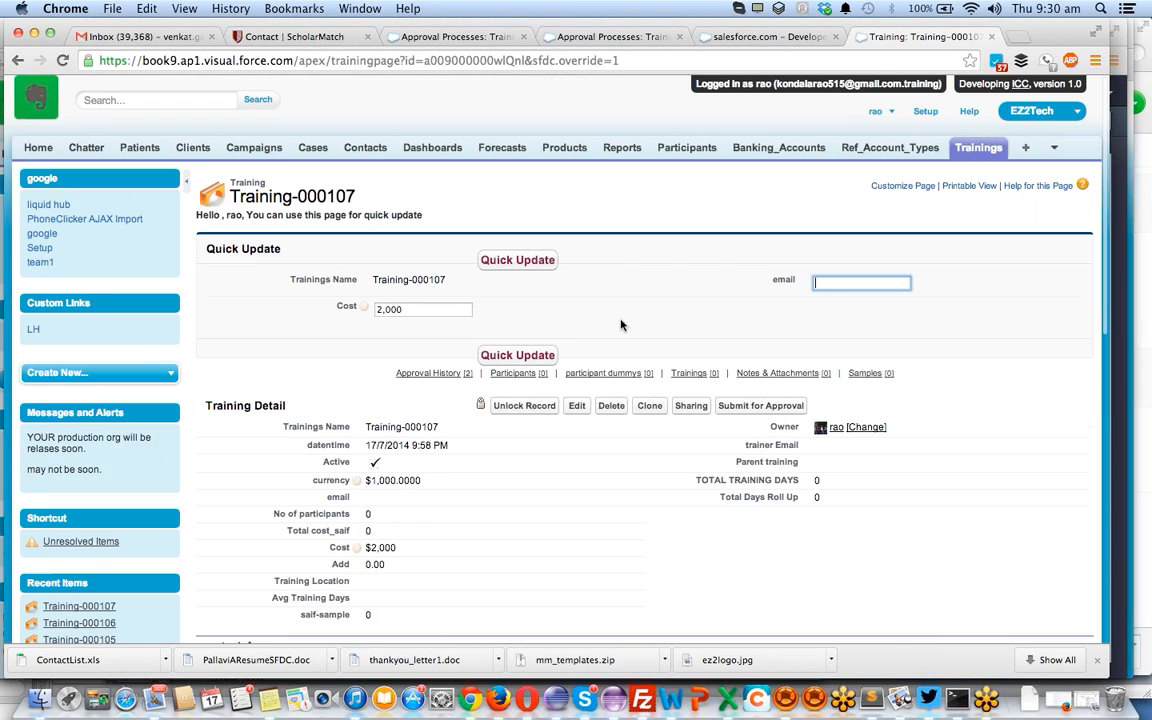
{"action": "left_click", "coordinate": [650, 406]}
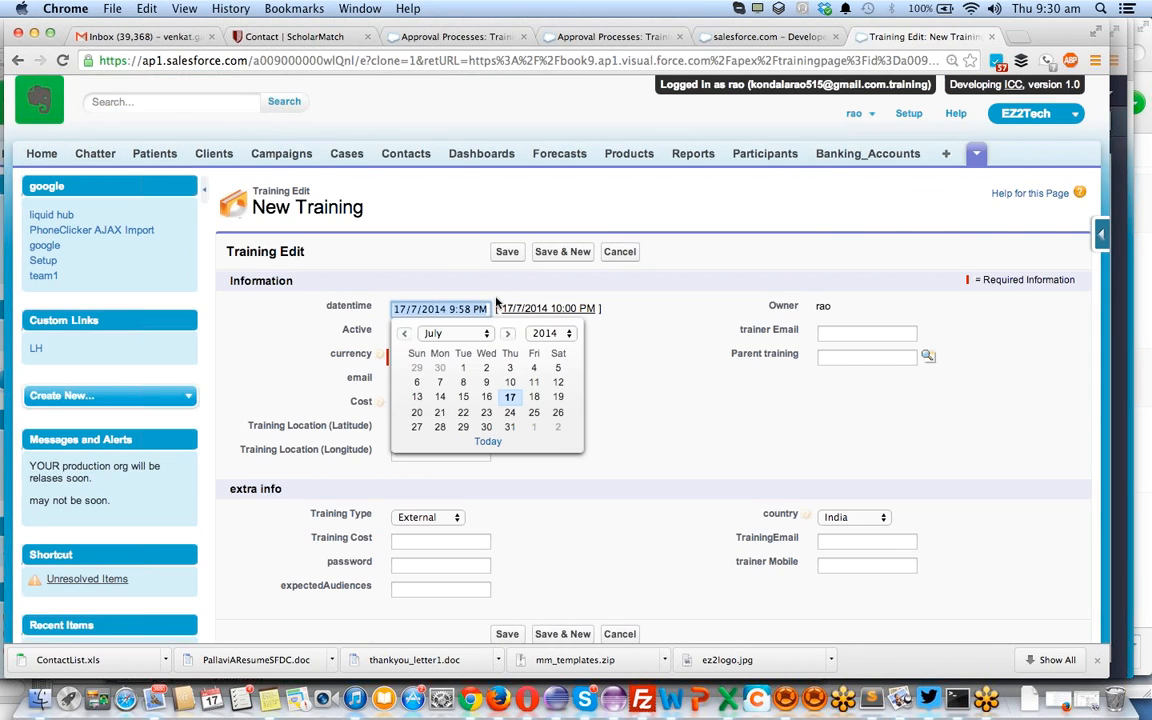
{"action": "left_click", "coordinate": [484, 357]}
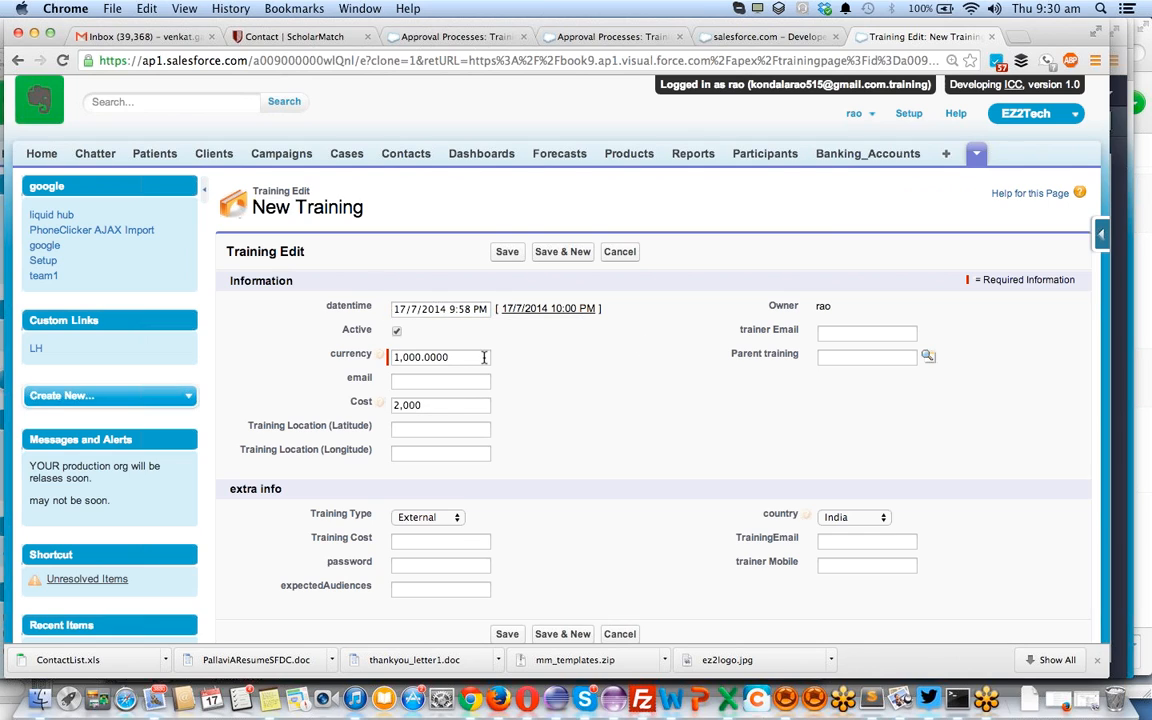
{"action": "left_click", "coordinate": [442, 406]}
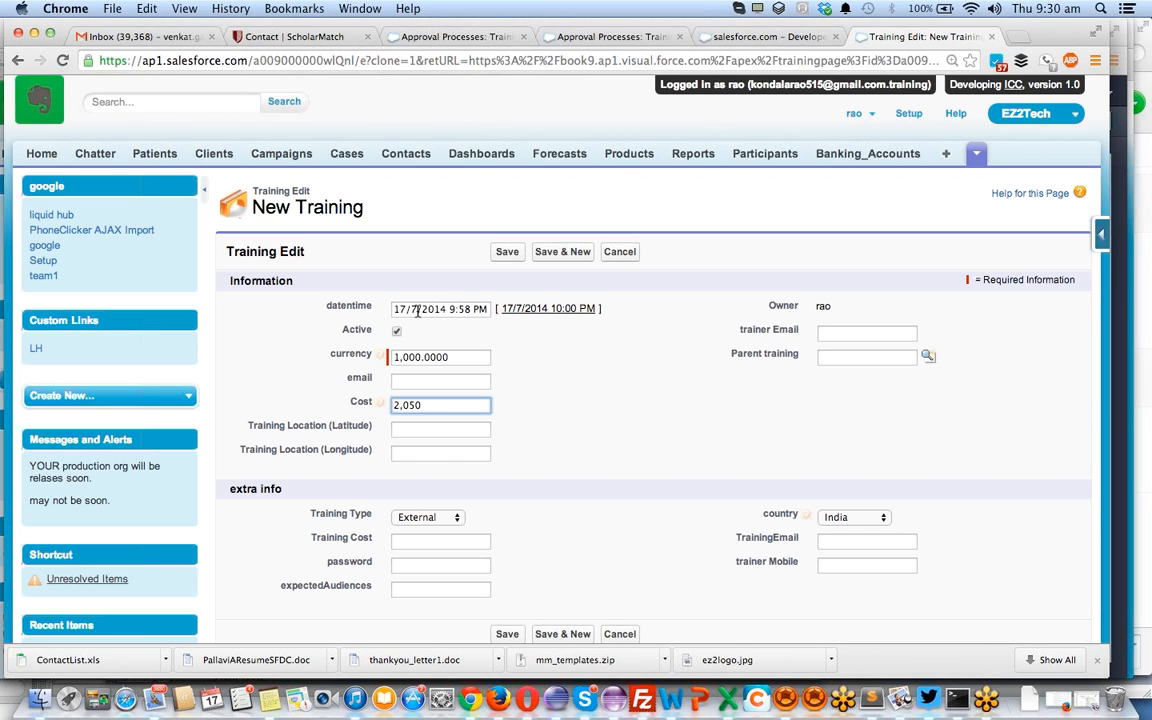
{"action": "left_click", "coordinate": [507, 251]}
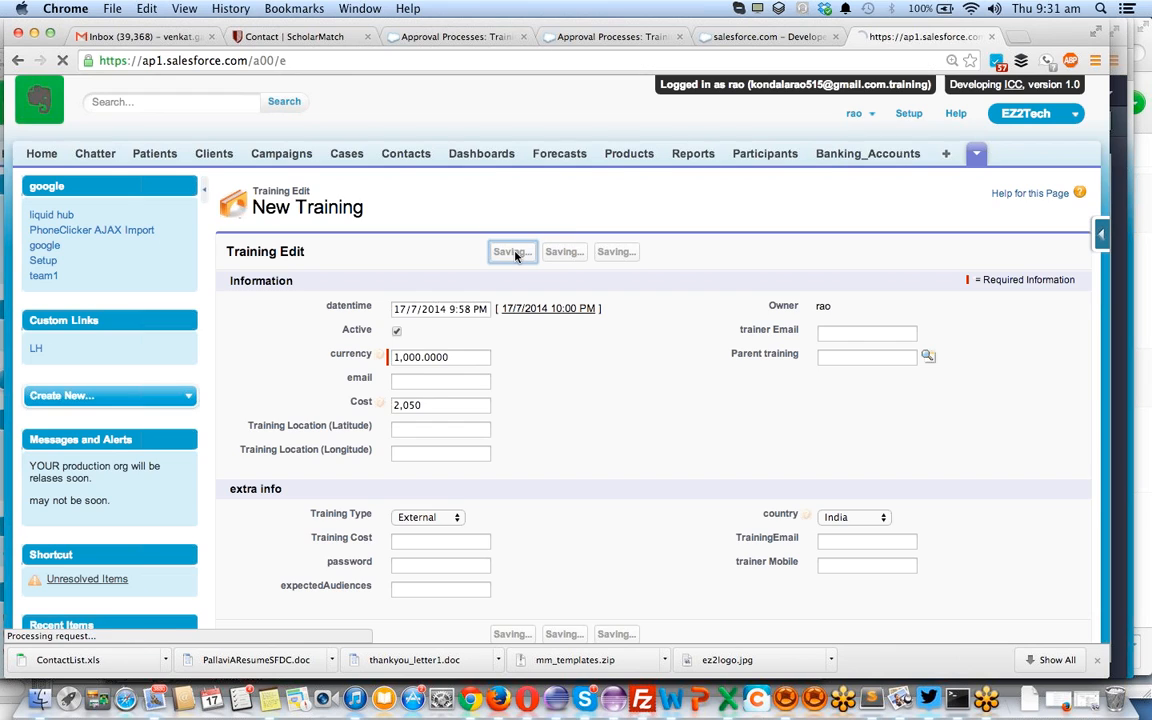
Switch to the Firefox window
{"action": "key", "text": "super+Tab"}
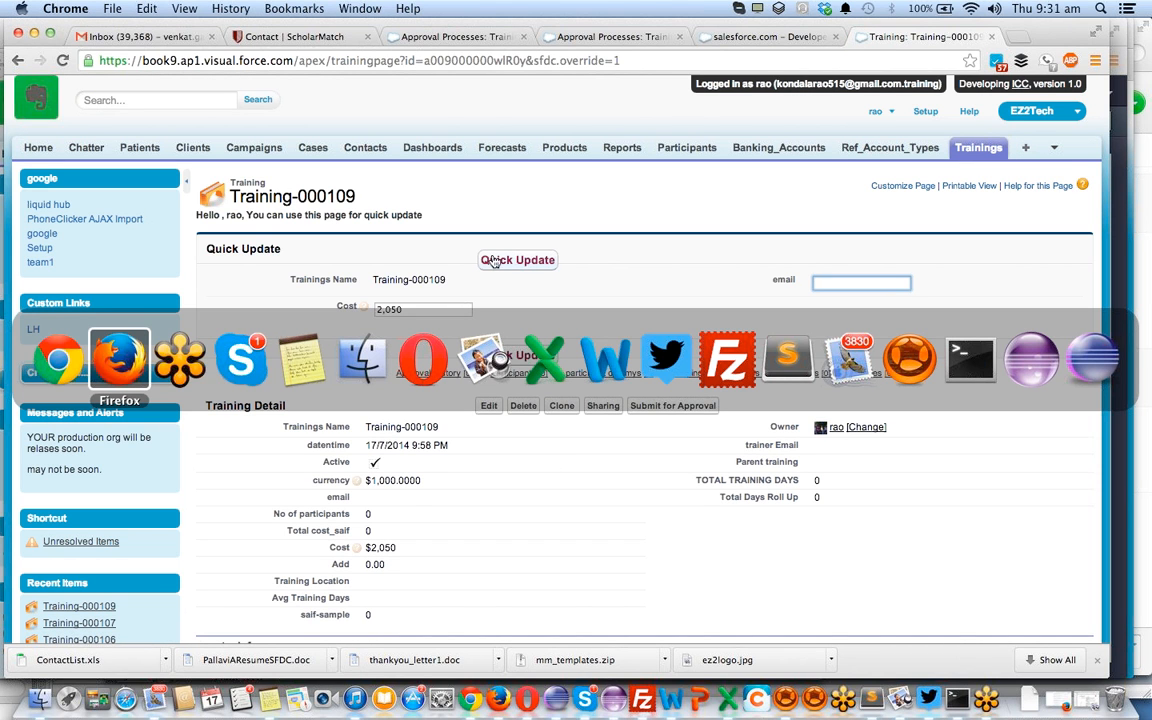
{"action": "left_click", "coordinate": [128, 360]}
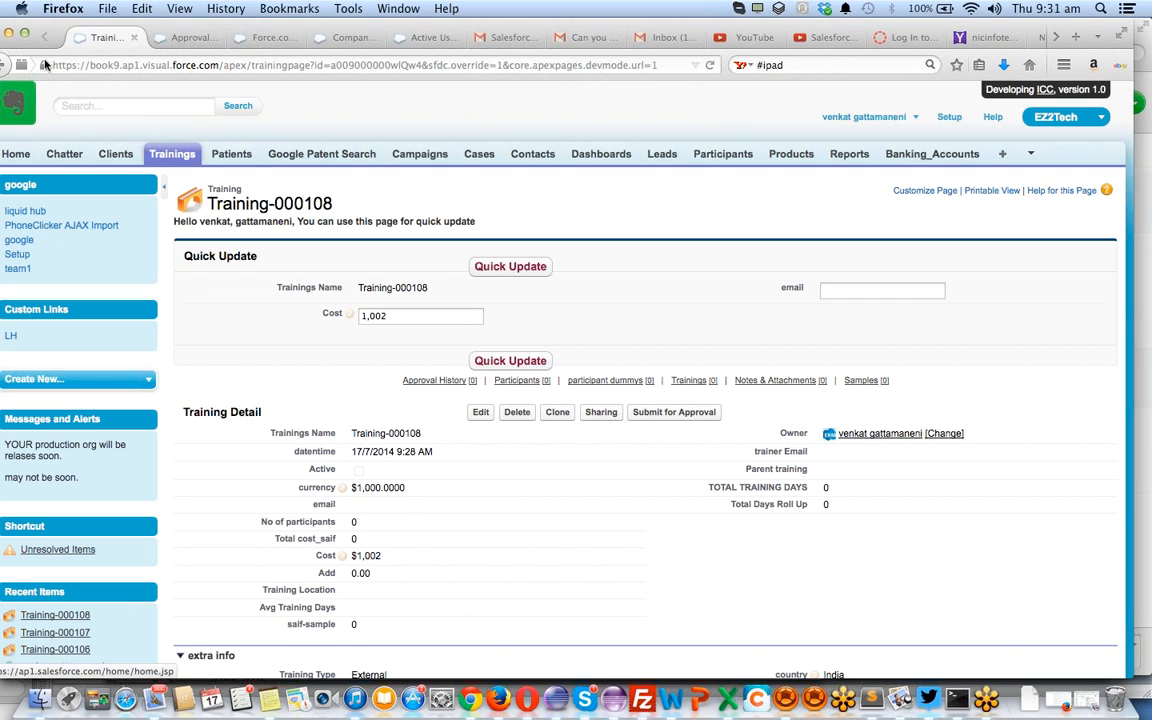
Open the approver's home page and bring up the Items to Approve list
{"action": "left_click", "coordinate": [18, 153]}
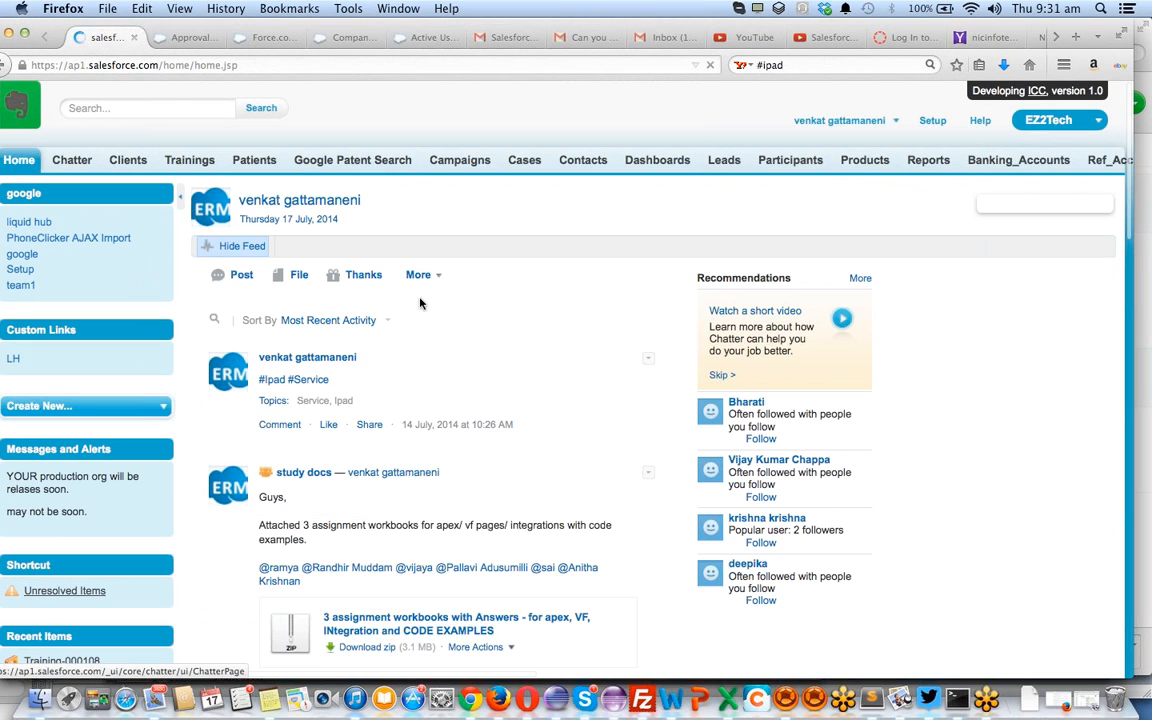
{"action": "scroll", "coordinate": [474, 344], "scroll_direction": "down", "scroll_amount": 15}
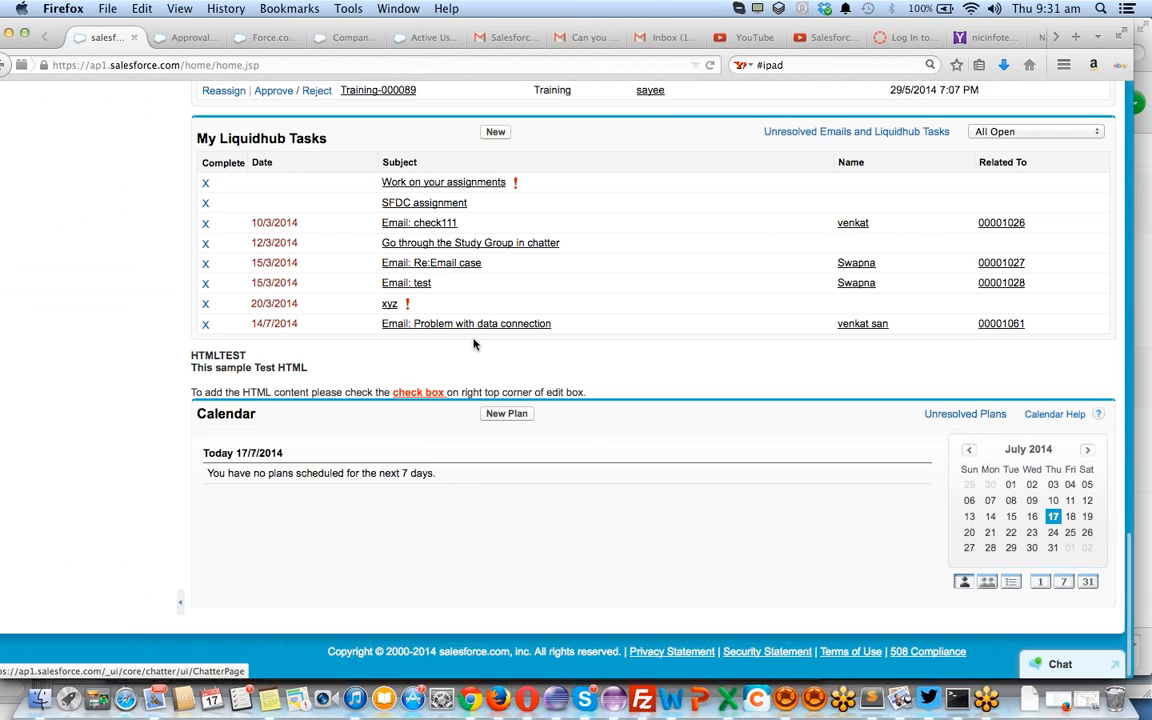
{"action": "scroll", "coordinate": [474, 344], "scroll_direction": "up", "scroll_amount": 3}
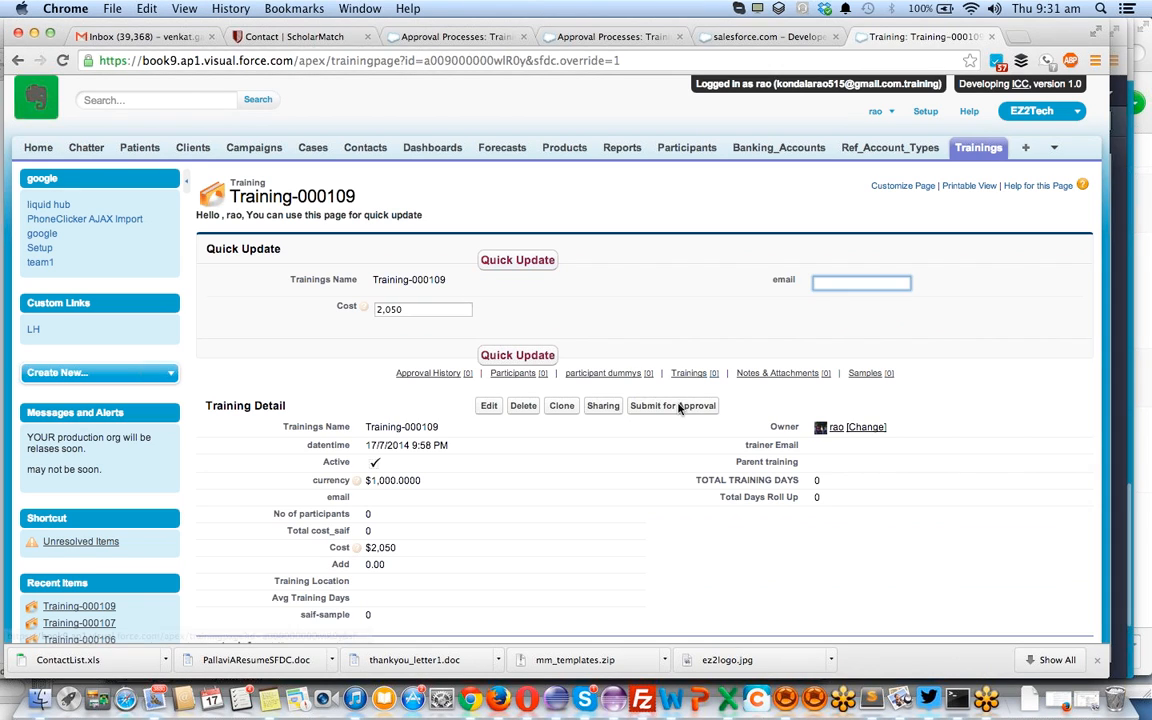
Submit Training-000109 for approval in Chrome as its owner, and reject its pending approval request in Firefox as the approver
{"action": "left_click", "coordinate": [678, 407]}
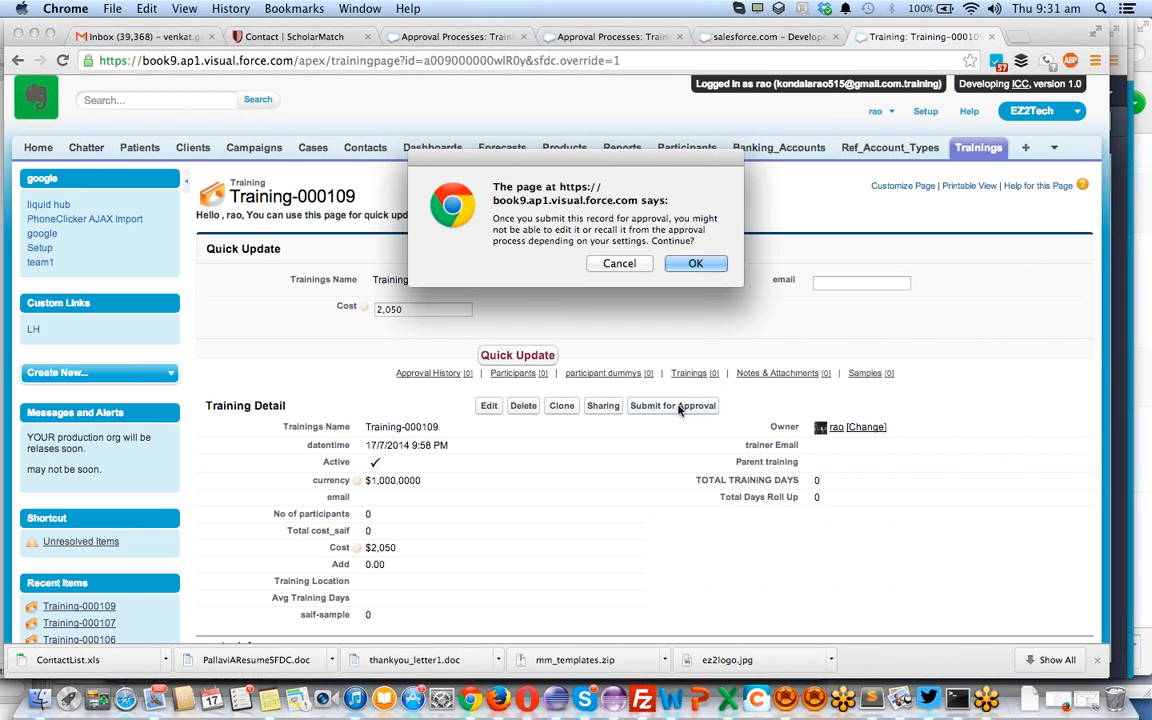
{"action": "left_click", "coordinate": [701, 268]}
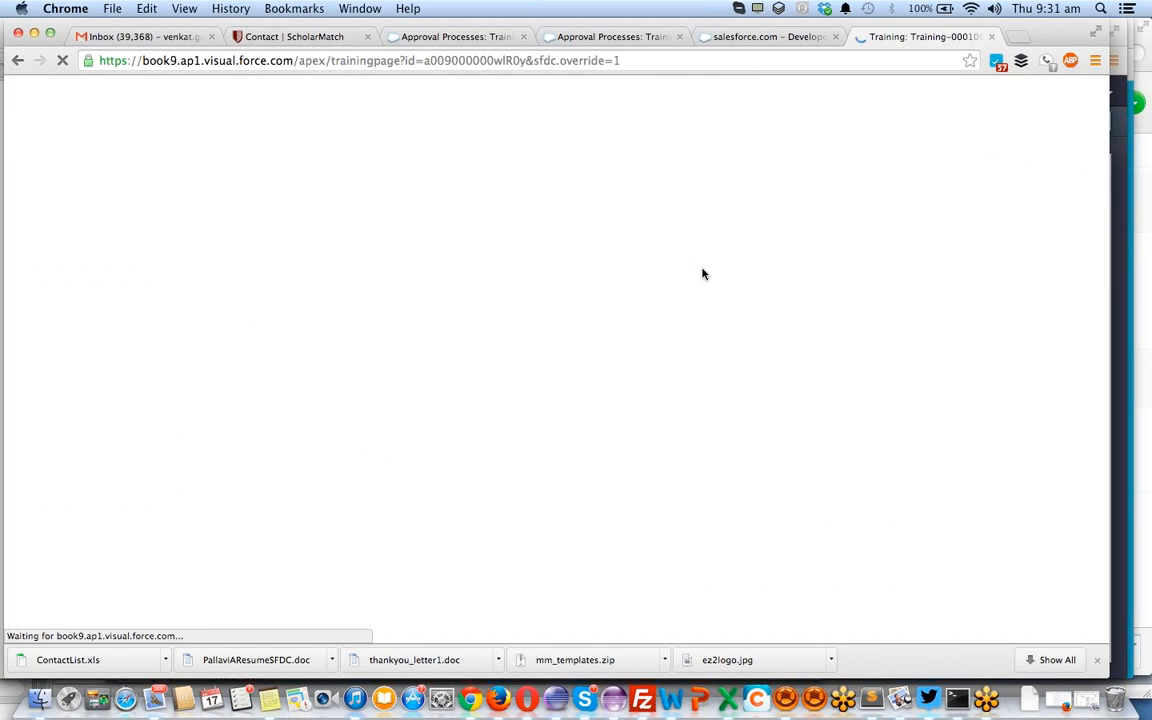
{"action": "key", "text": "super+Tab"}
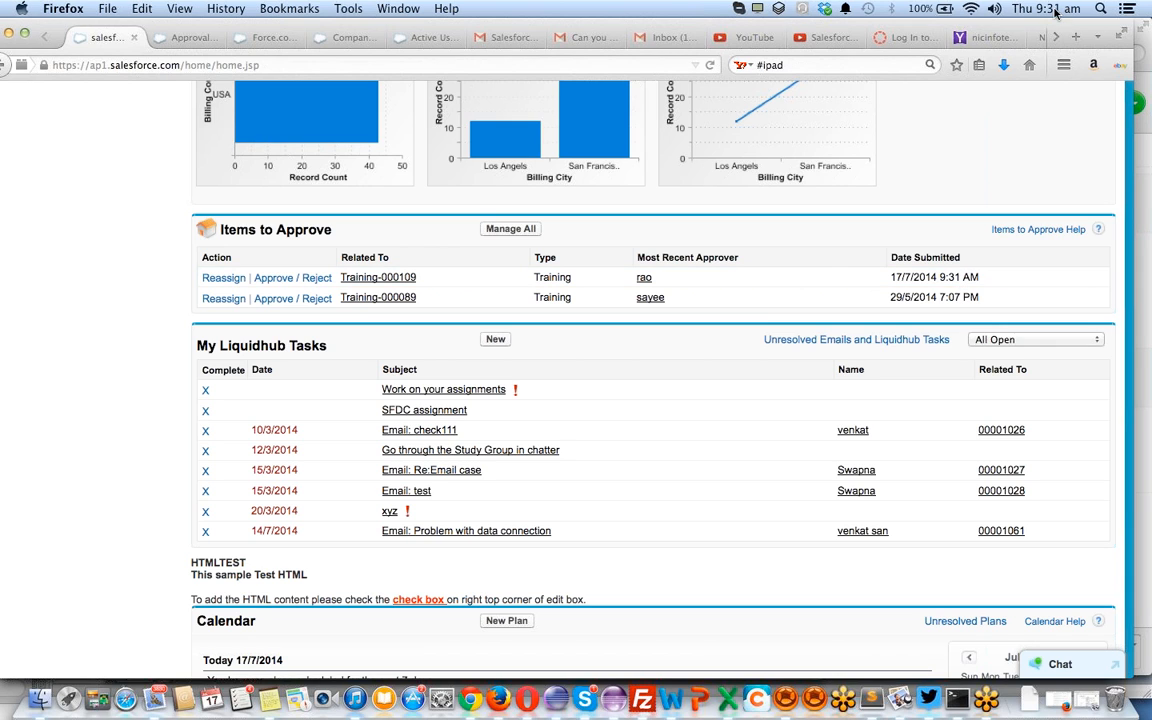
{"action": "left_click", "coordinate": [265, 283]}
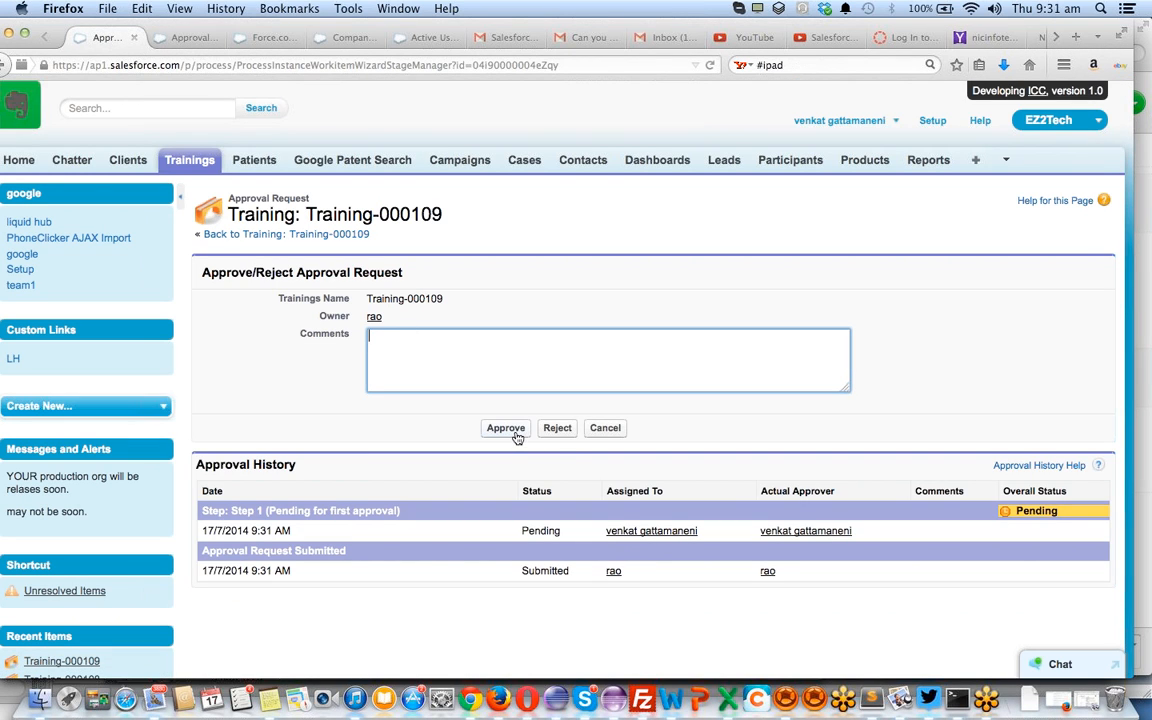
{"action": "left_click", "coordinate": [557, 428]}
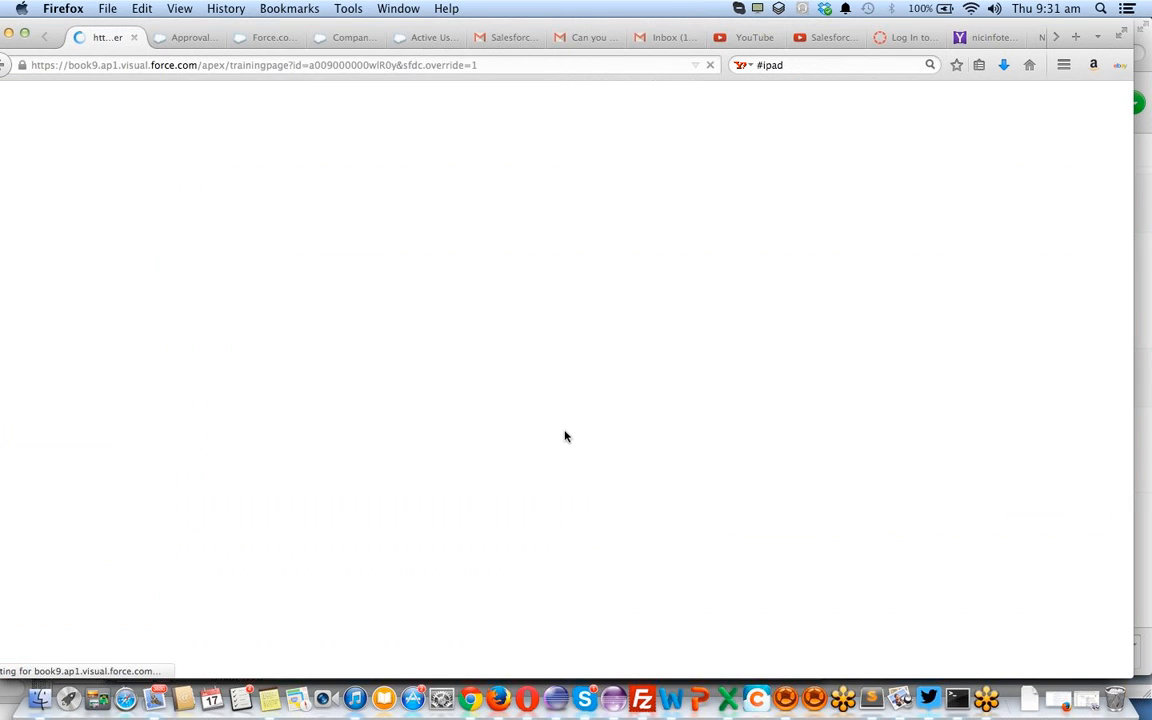
Switch to Chrome, reload the Training-000109 record and examine its Active field and approval history
{"action": "key", "text": "super+Tab"}
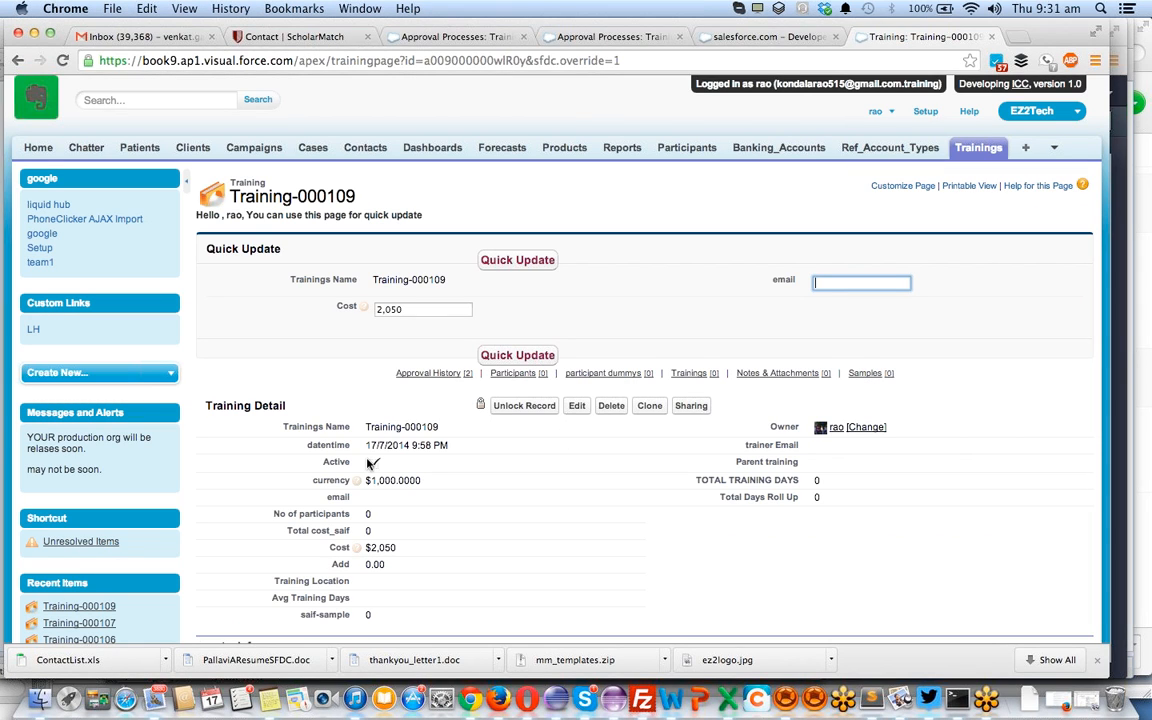
{"action": "key", "text": "super+r"}
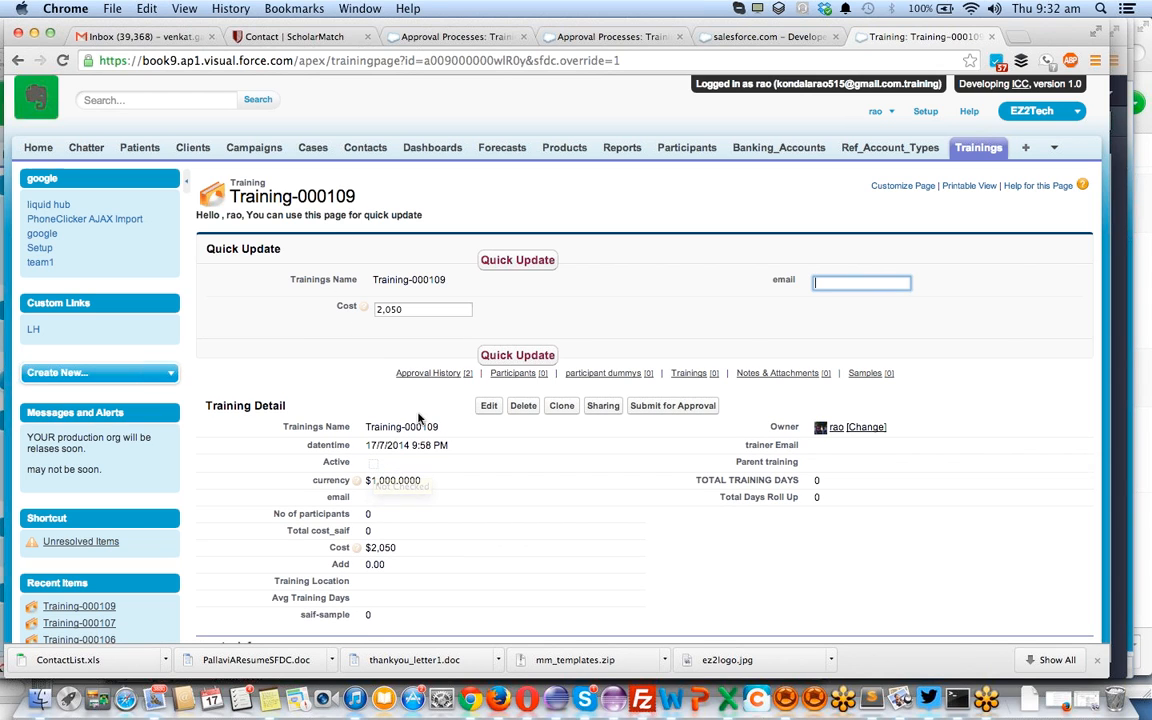
{"action": "scroll", "coordinate": [441, 395], "scroll_direction": "down", "scroll_amount": 1}
{"action": "scroll", "coordinate": [441, 395], "scroll_direction": "down", "scroll_amount": 5}
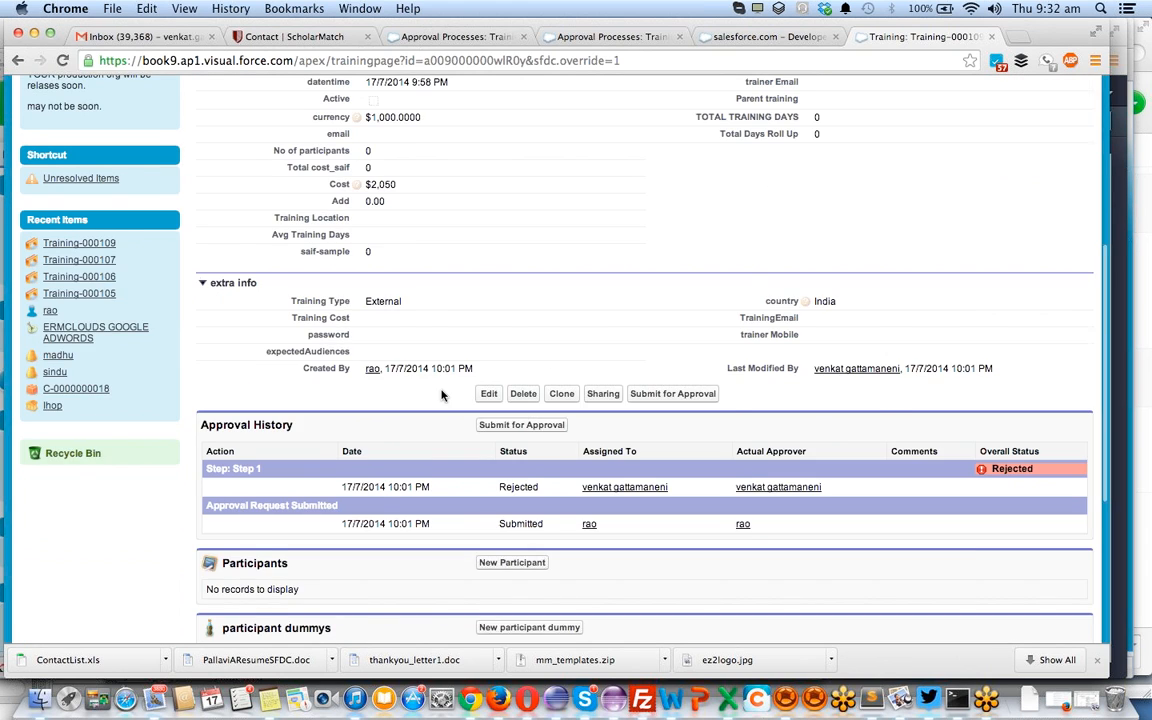
{"action": "scroll", "coordinate": [441, 395], "scroll_direction": "down", "scroll_amount": 1}
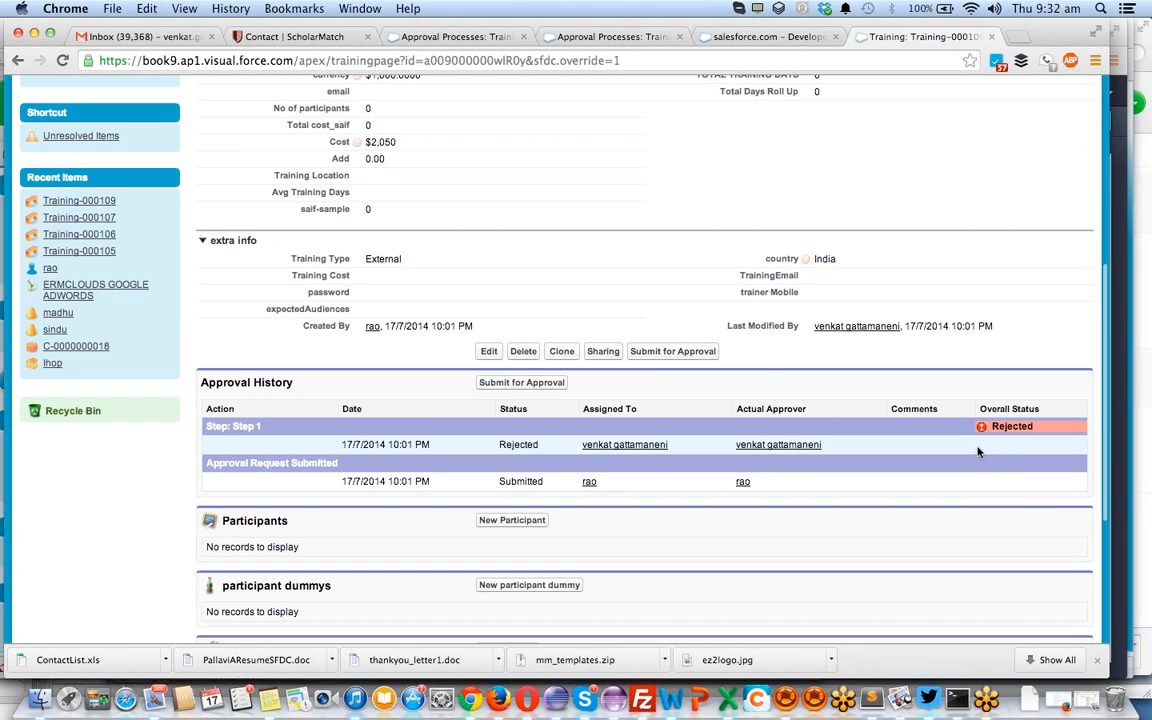
{"action": "scroll", "coordinate": [499, 382], "scroll_direction": "up", "scroll_amount": 6}
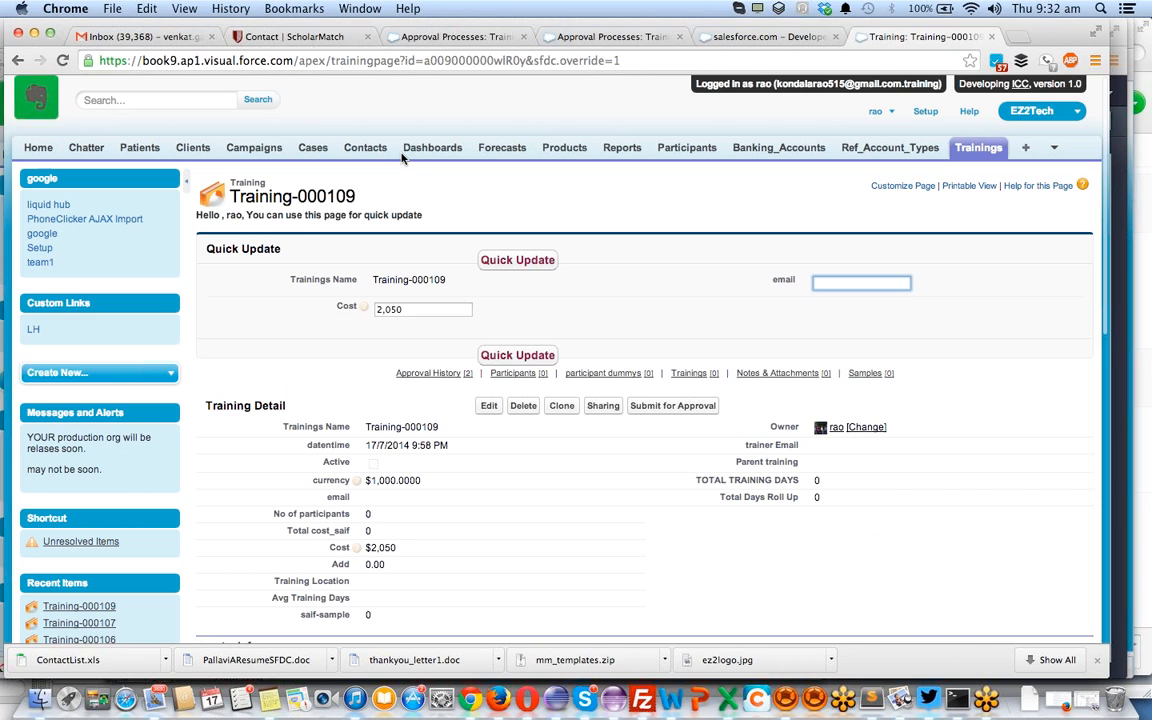
Switch to Firefox and deactivate the Training expense Approval process
{"action": "key", "text": "super+Tab"}
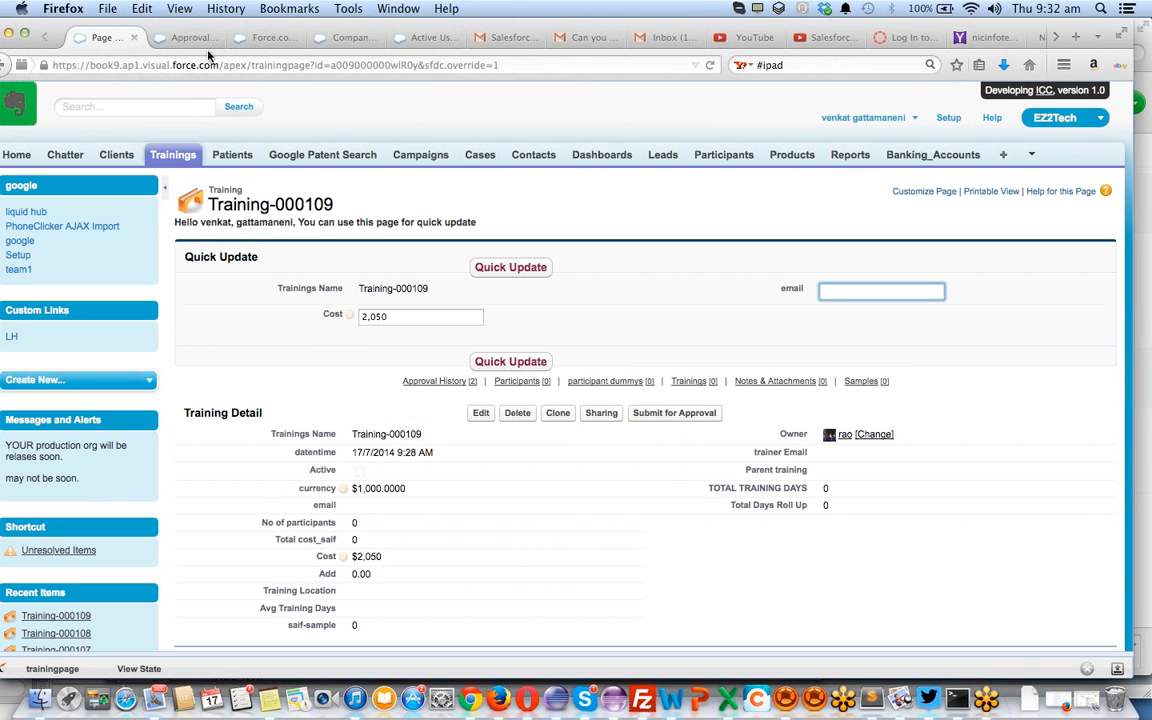
{"action": "left_click", "coordinate": [179, 38]}
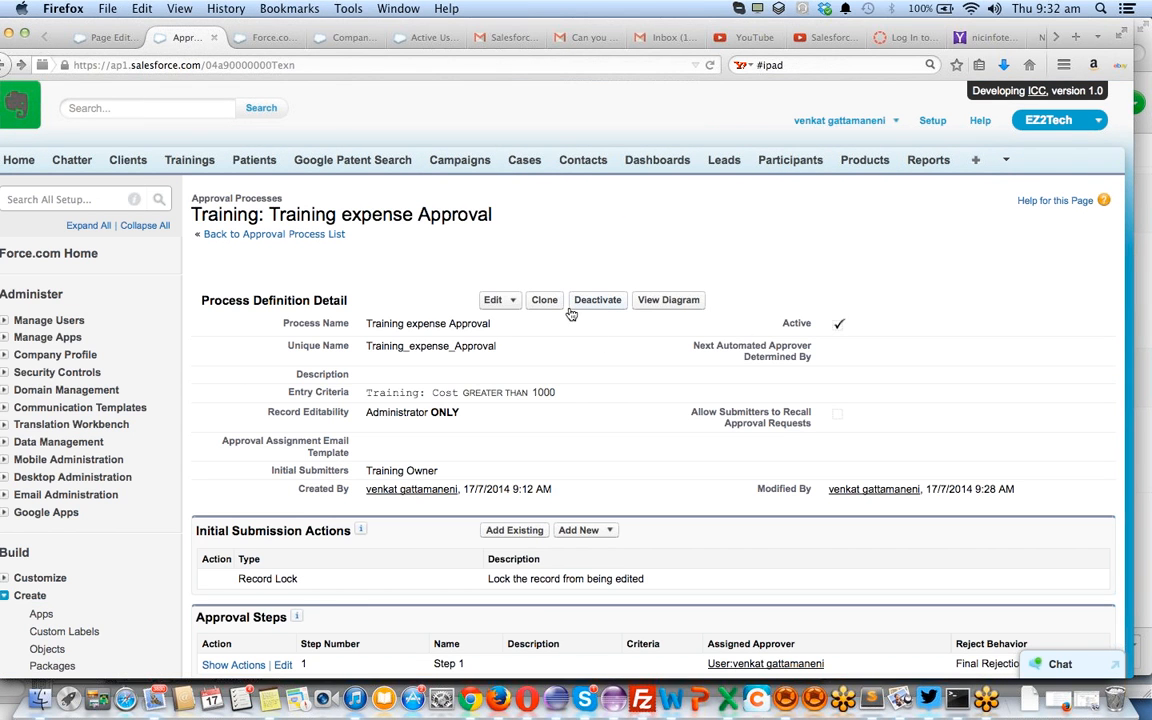
{"action": "scroll", "coordinate": [400, 295], "scroll_direction": "down", "scroll_amount": 2}
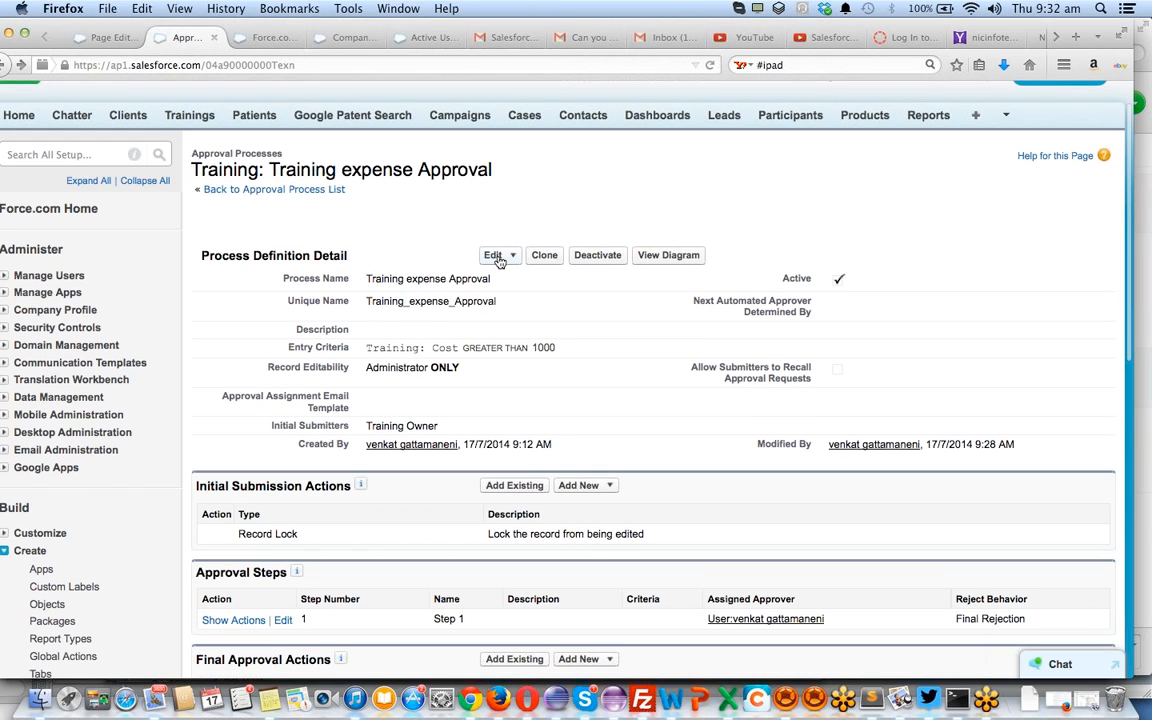
{"action": "left_click", "coordinate": [597, 258]}
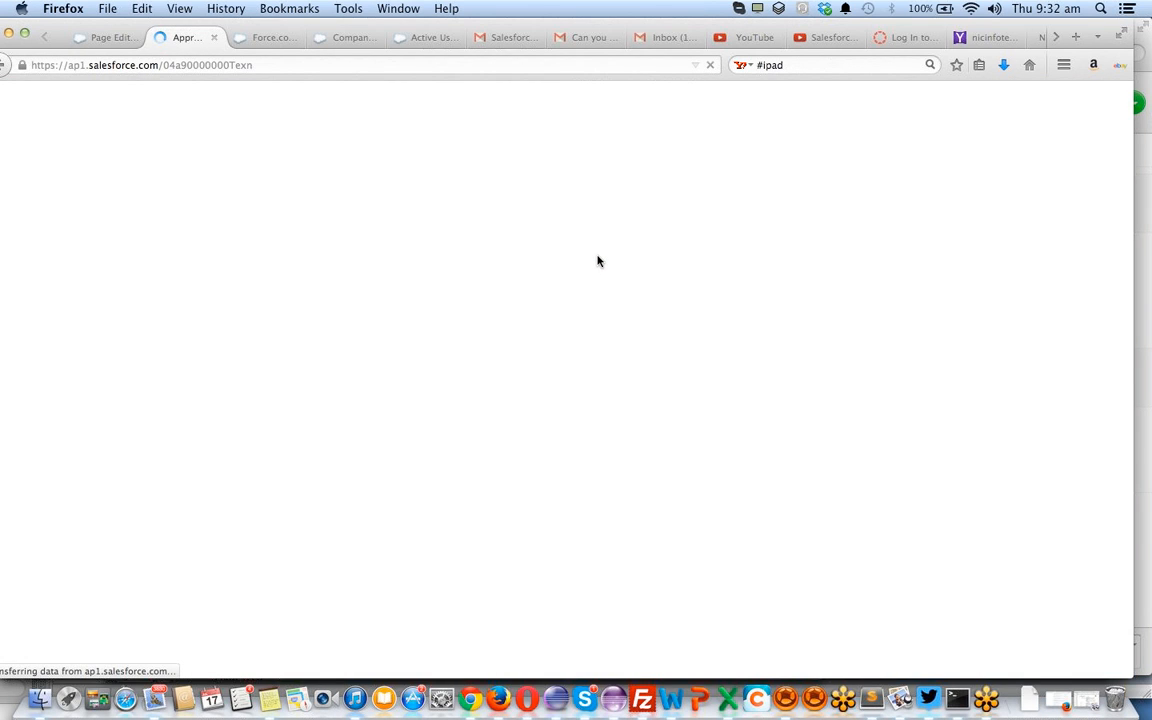
Review the process's approval step, its final approval, rejection and recall actions, and the action types available for final approval
{"action": "scroll", "coordinate": [597, 260], "scroll_direction": "down", "scroll_amount": 5}
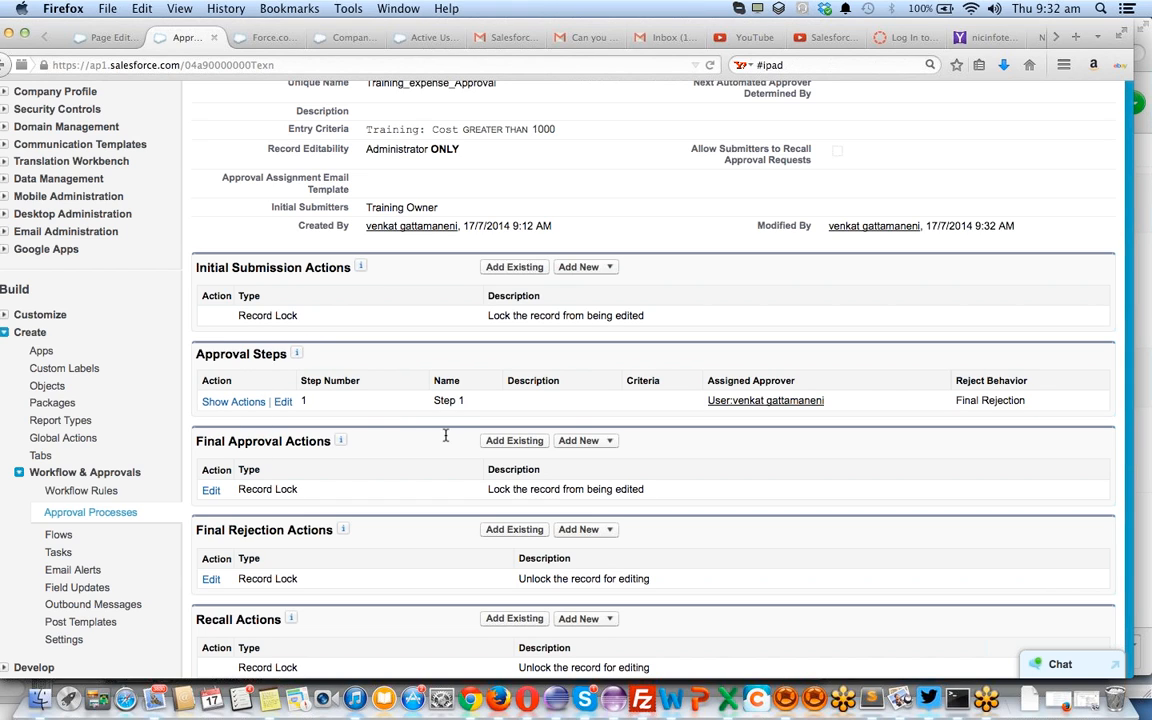
{"action": "scroll", "coordinate": [453, 441], "scroll_direction": "down", "scroll_amount": 3}
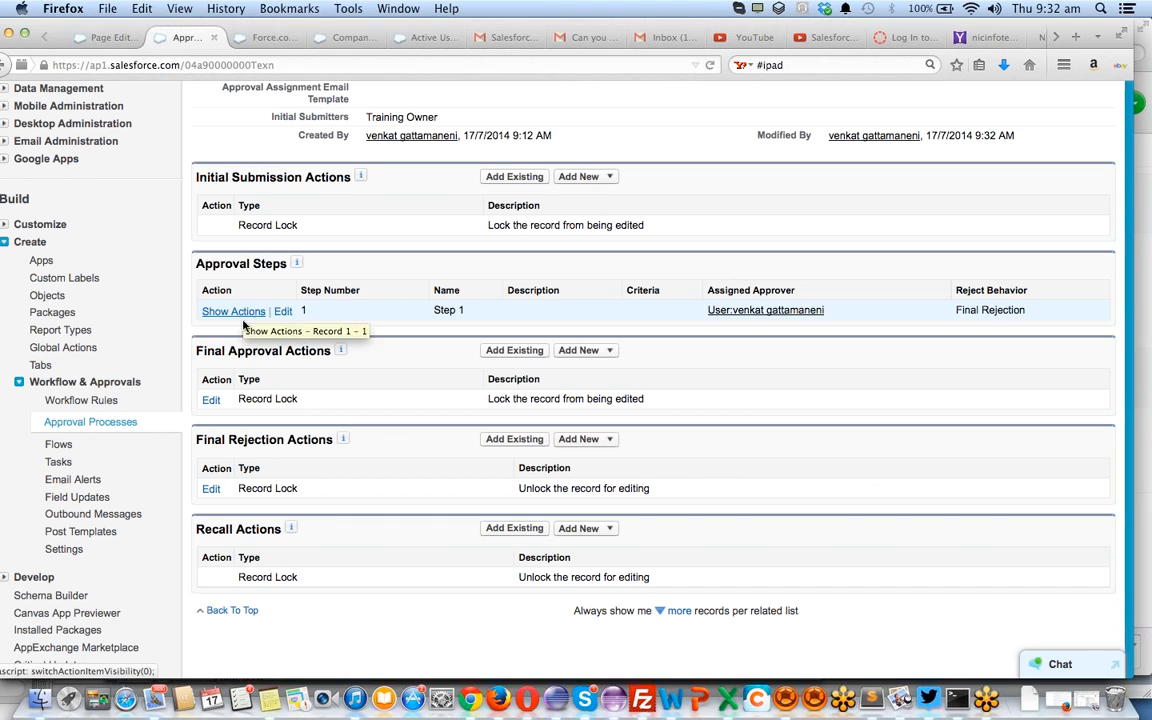
{"action": "left_click", "coordinate": [581, 350]}
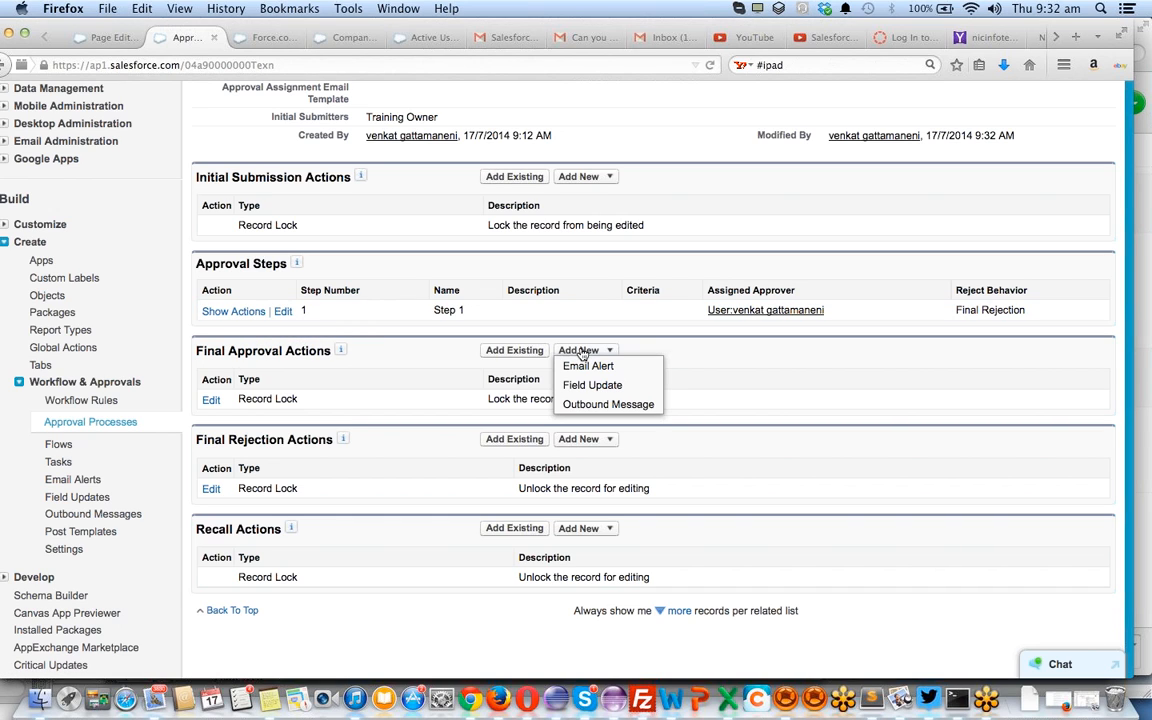
{"action": "left_click", "coordinate": [392, 371]}
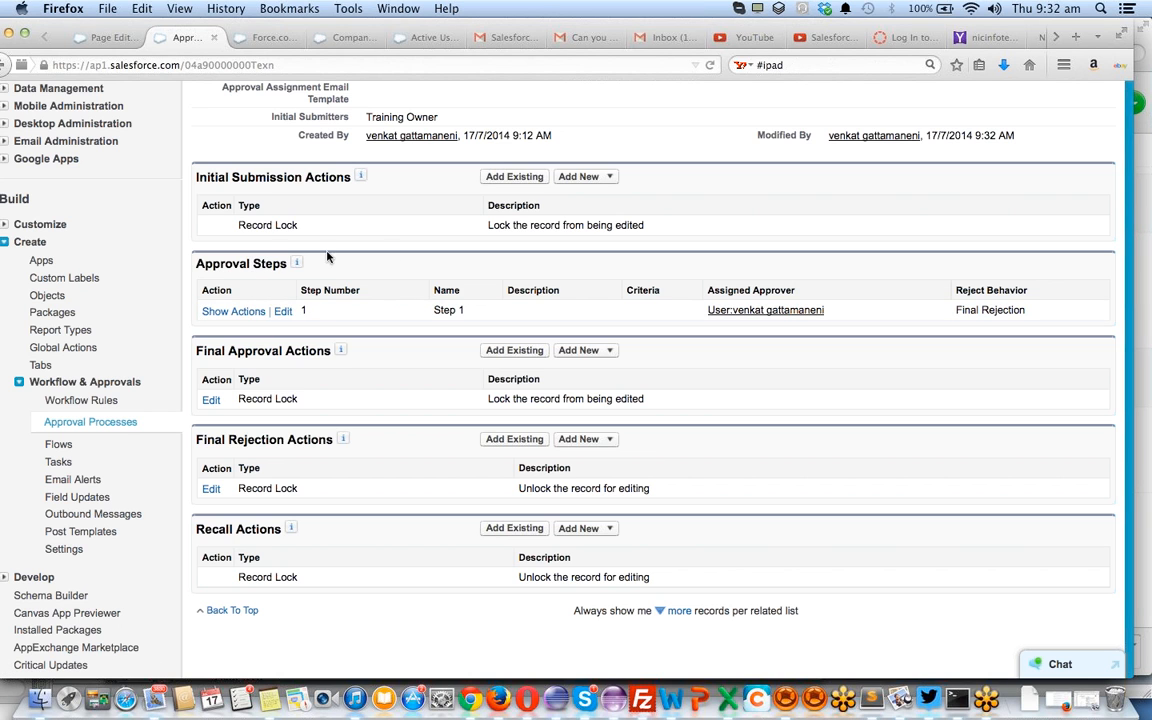
{"action": "scroll", "coordinate": [512, 280], "scroll_direction": "up", "scroll_amount": 5}
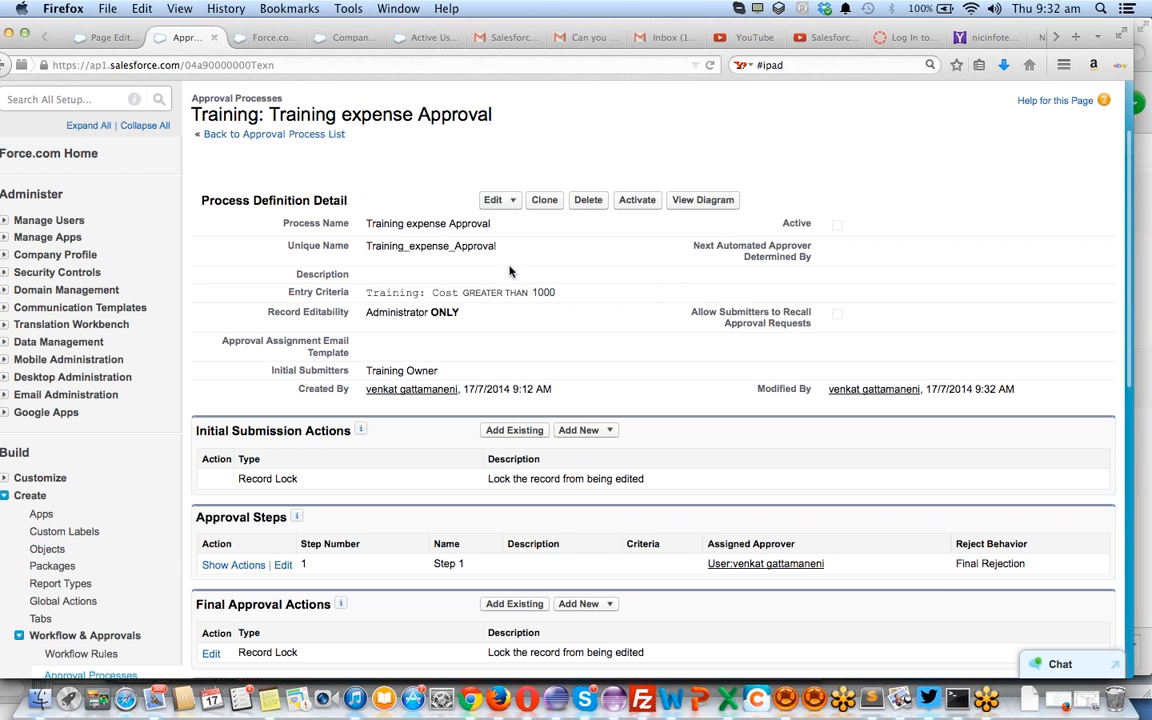
View the approval process diagram to examine its approval and rejection paths, and close the diagram
{"action": "left_click", "coordinate": [493, 200]}
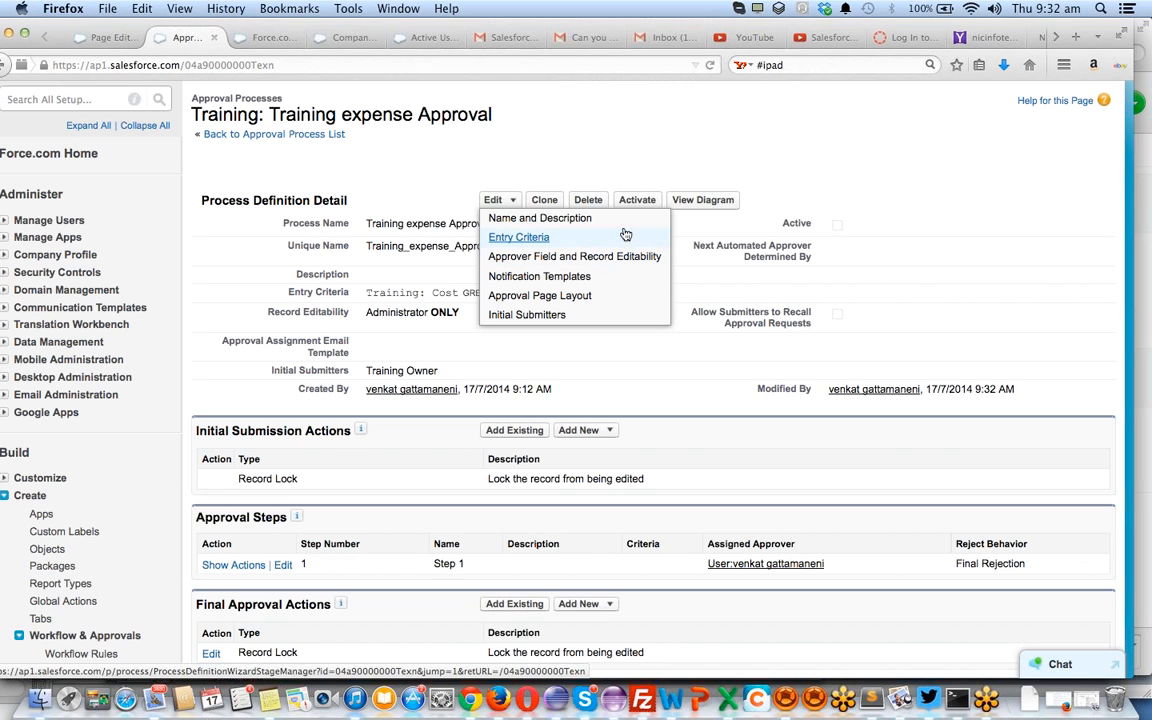
{"action": "left_click", "coordinate": [705, 202]}
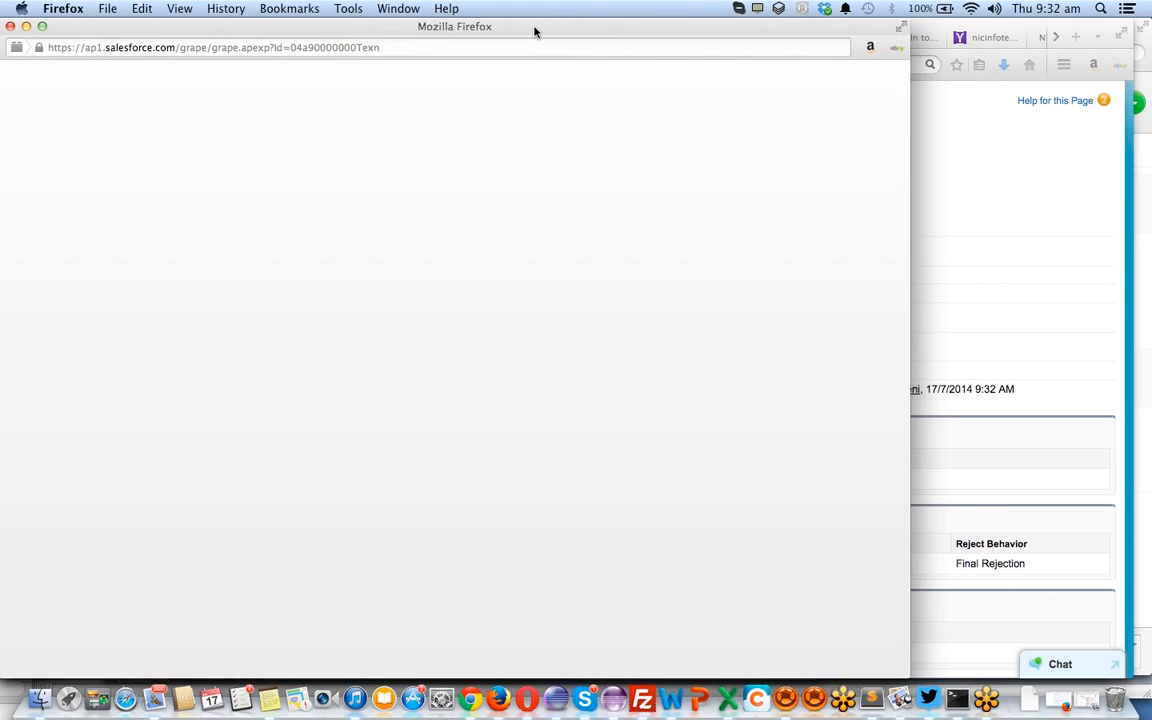
{"action": "left_click_drag", "start_coordinate": [535, 33], "coordinate": [608, 31]}
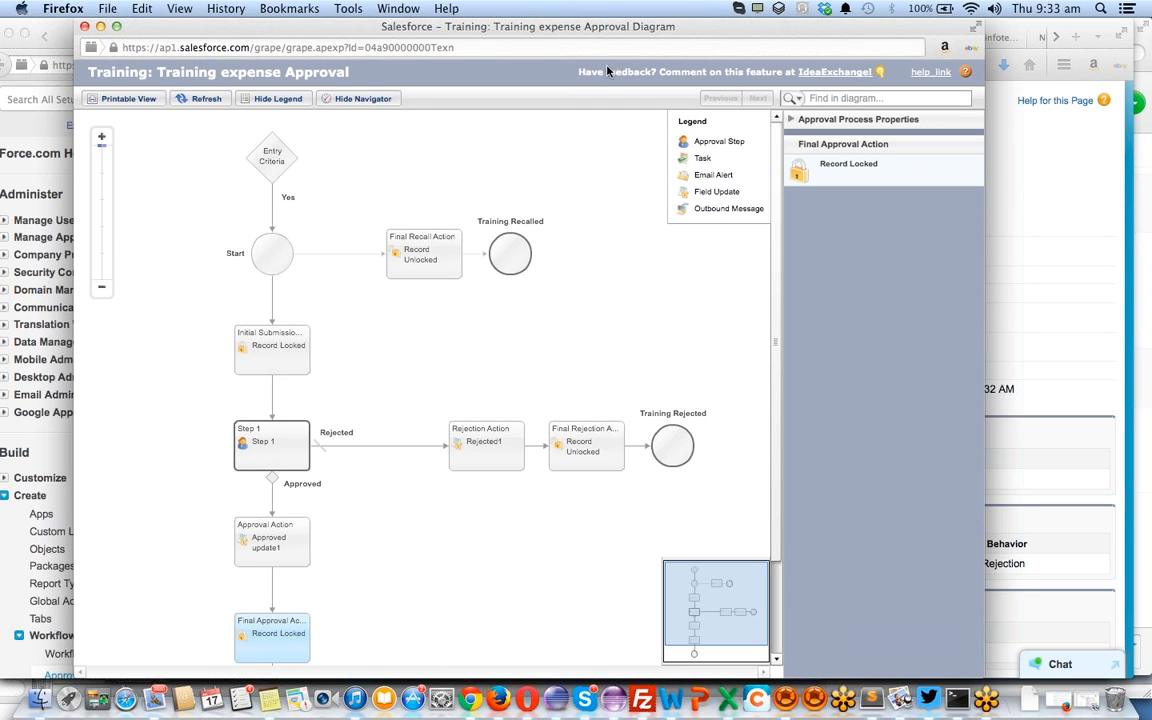
{"action": "left_click", "coordinate": [84, 26]}
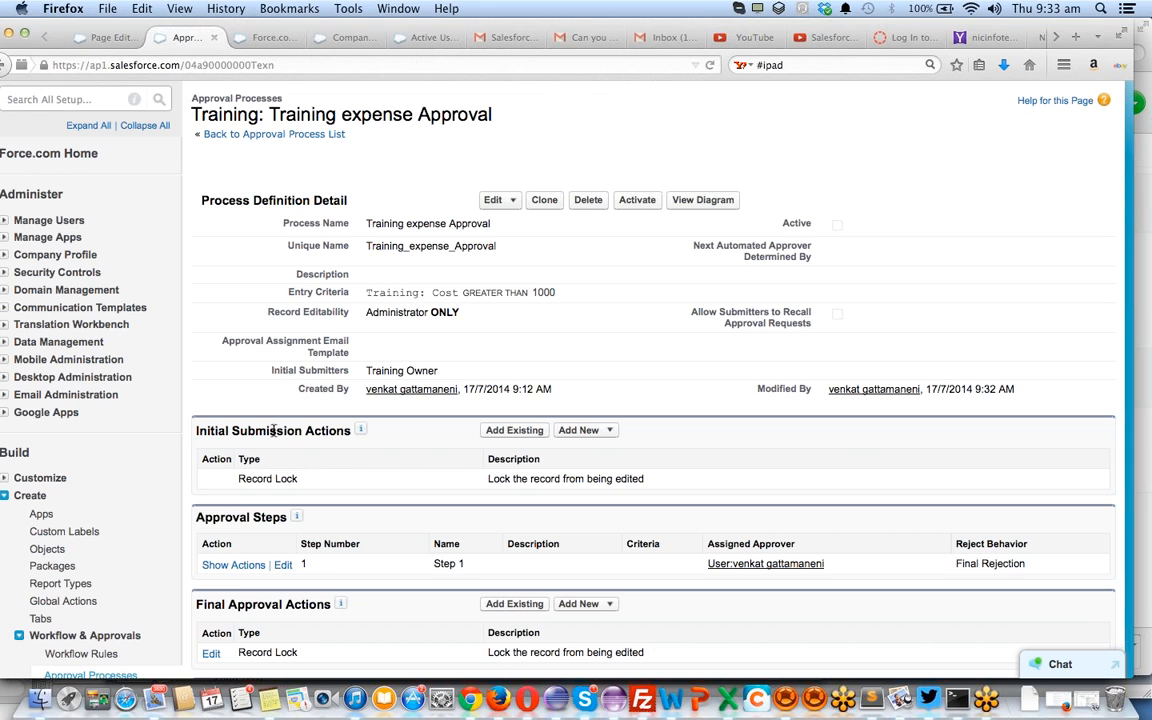
Edit approval Step 1 so that records enter it only if criteria are met, else reject the record
{"action": "left_click", "coordinate": [283, 566]}
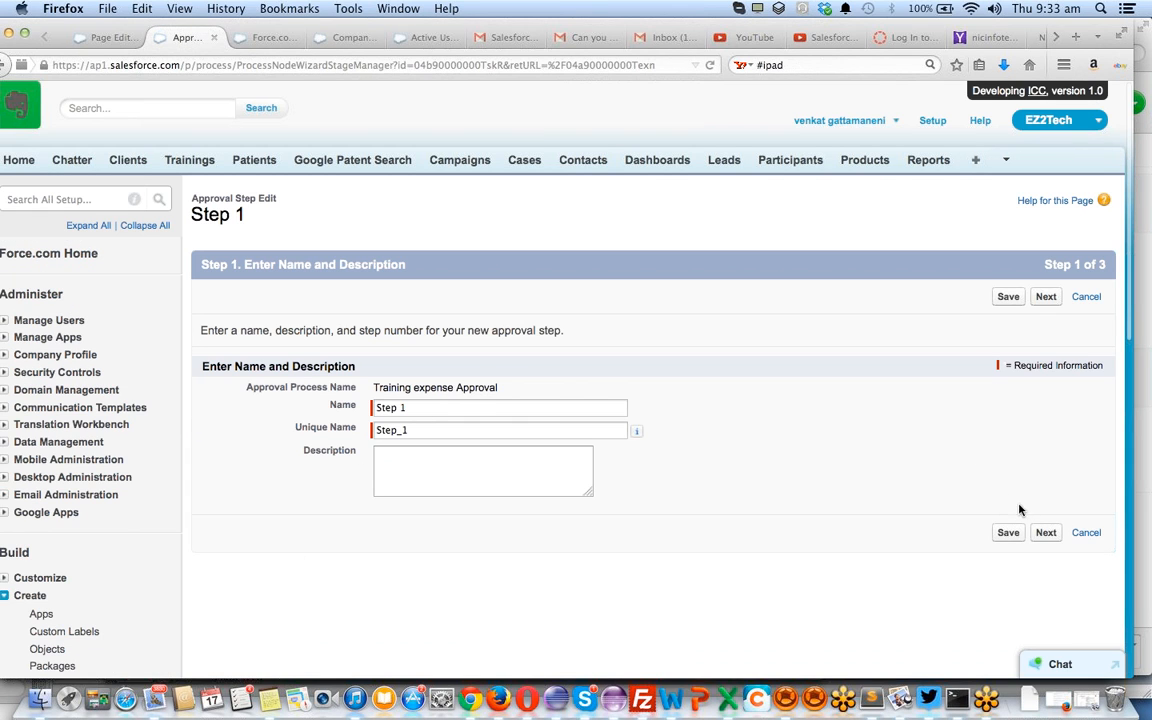
{"action": "left_click", "coordinate": [1044, 533]}
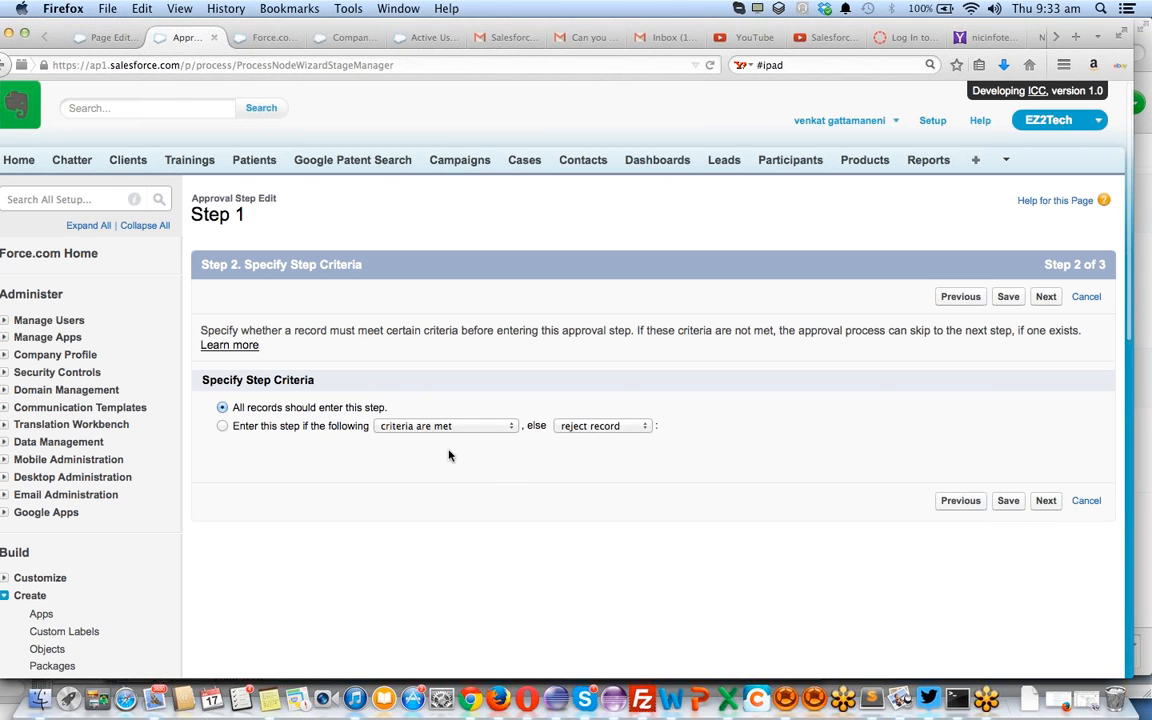
{"action": "left_click", "coordinate": [290, 426]}
{"action": "left_click", "coordinate": [423, 425]}
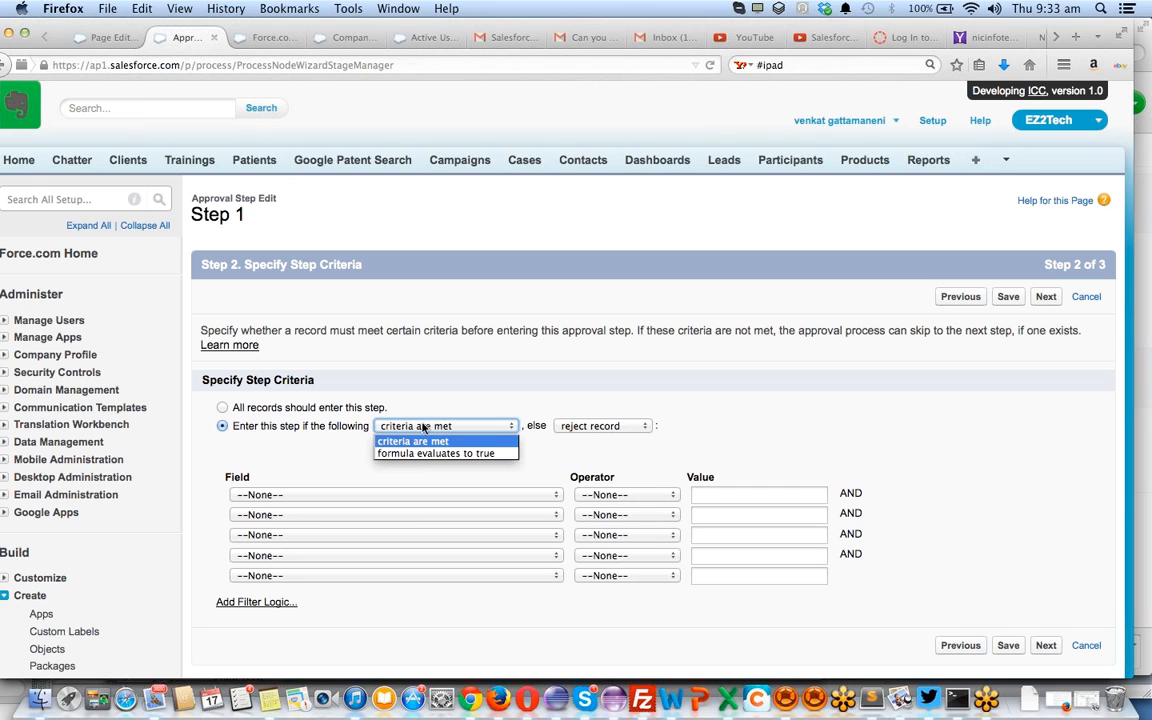
{"action": "left_click", "coordinate": [395, 441]}
Define the first step criterion as Training: Cost greater or equal 1000
{"action": "left_click", "coordinate": [395, 494]}
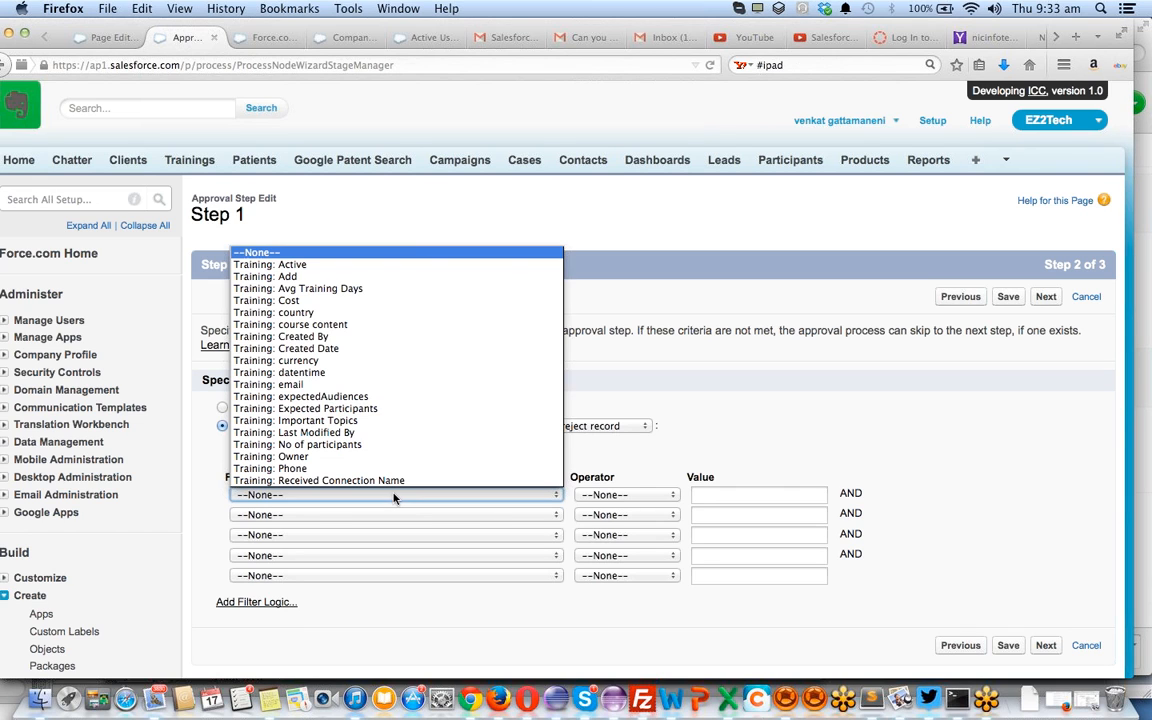
{"action": "left_click", "coordinate": [290, 300]}
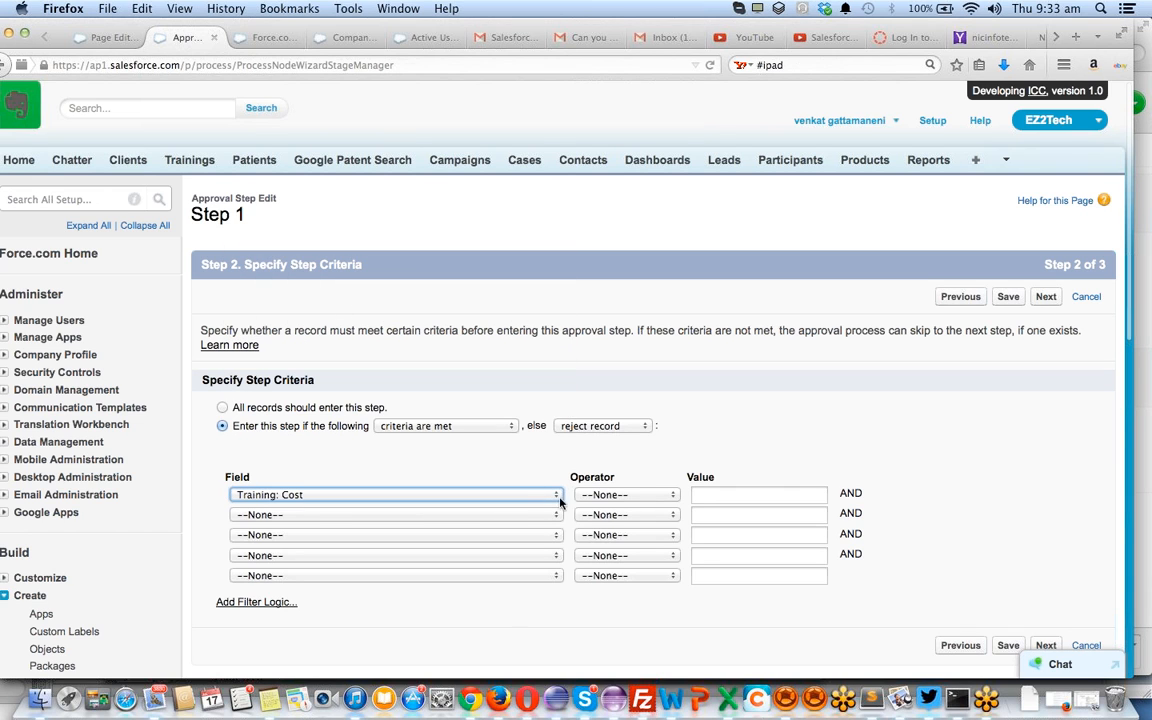
{"action": "left_click", "coordinate": [655, 494]}
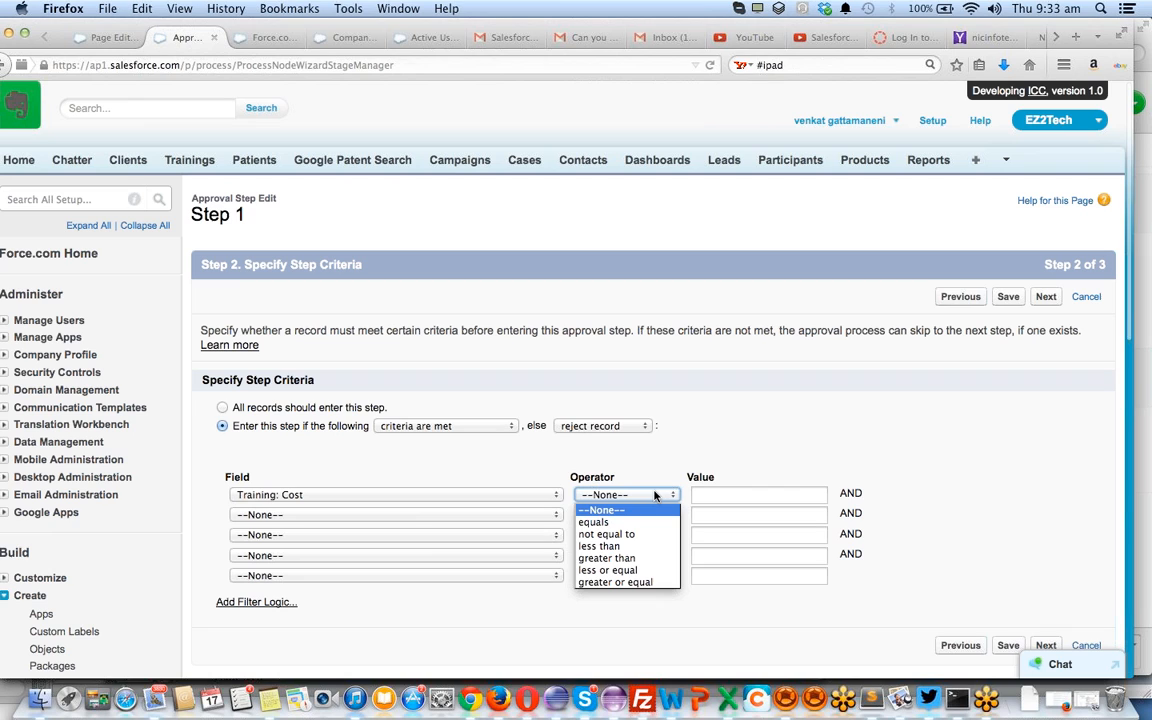
{"action": "left_click", "coordinate": [612, 582]}
{"action": "left_click", "coordinate": [732, 490]}
{"action": "type", "text": "20"}
{"action": "key", "text": "BackSpace"}
{"action": "key", "text": "BackSpace"}
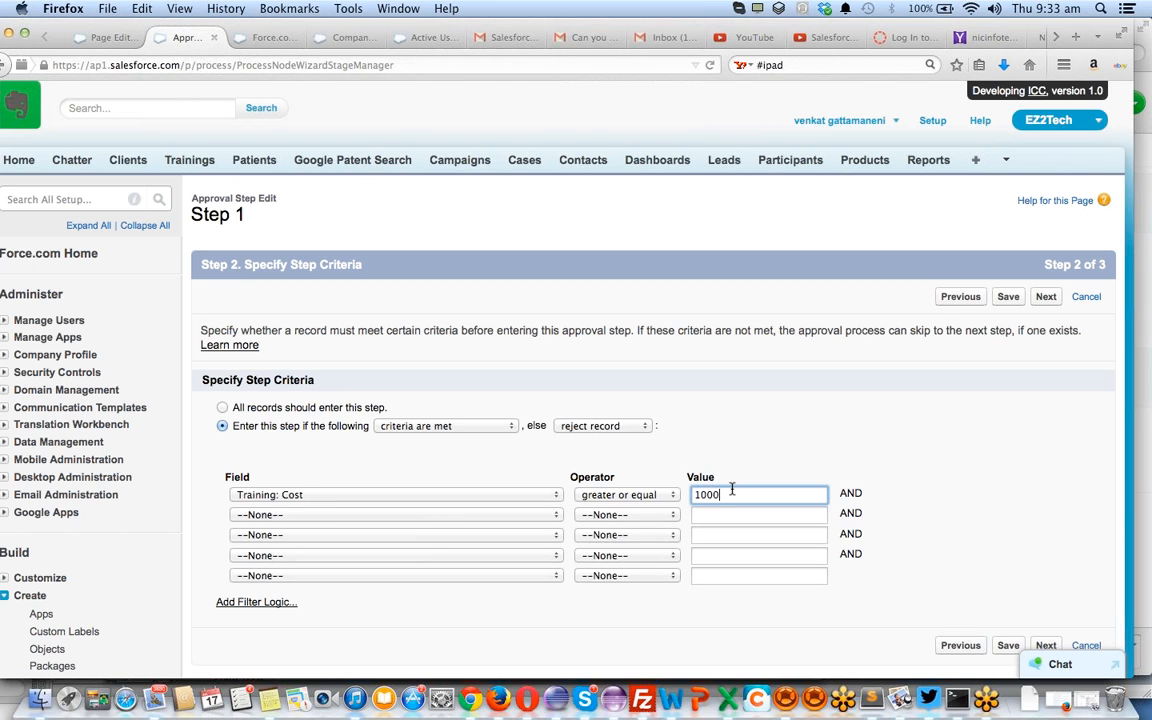
{"action": "key", "text": "Tab"}
{"action": "key", "text": "Down"}
{"action": "key", "text": "Down"}
{"action": "key", "text": "Down"}
{"action": "key", "text": "Down"}
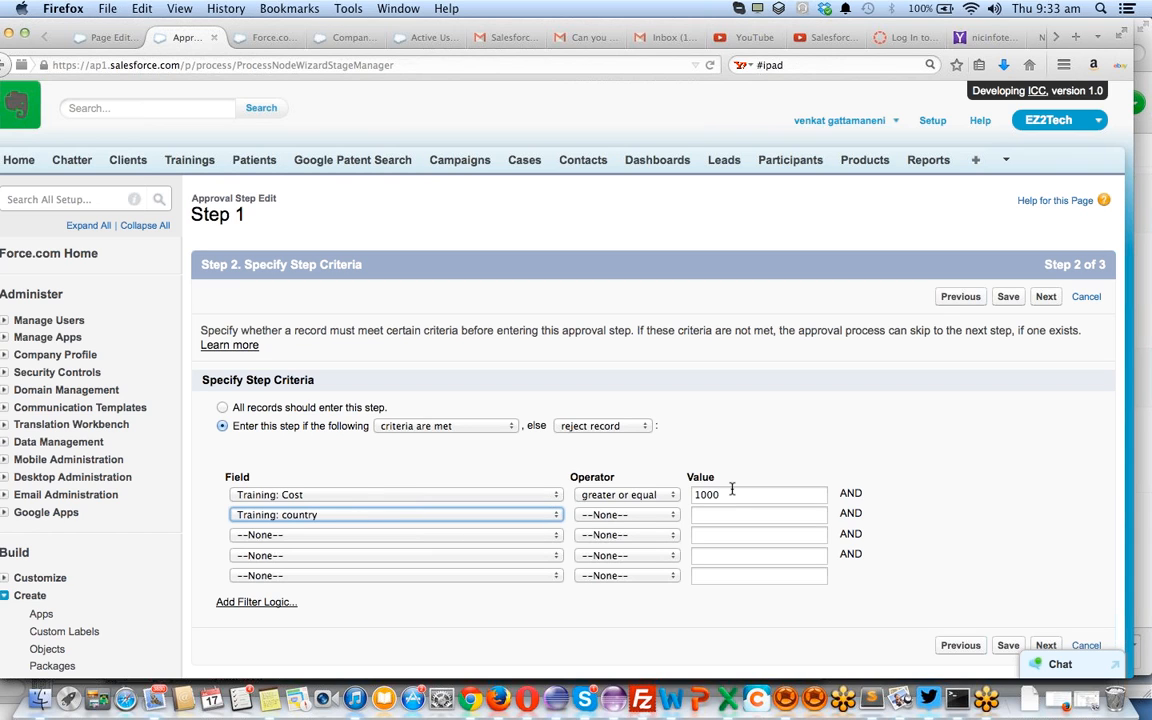
{"action": "left_click", "coordinate": [540, 495]}
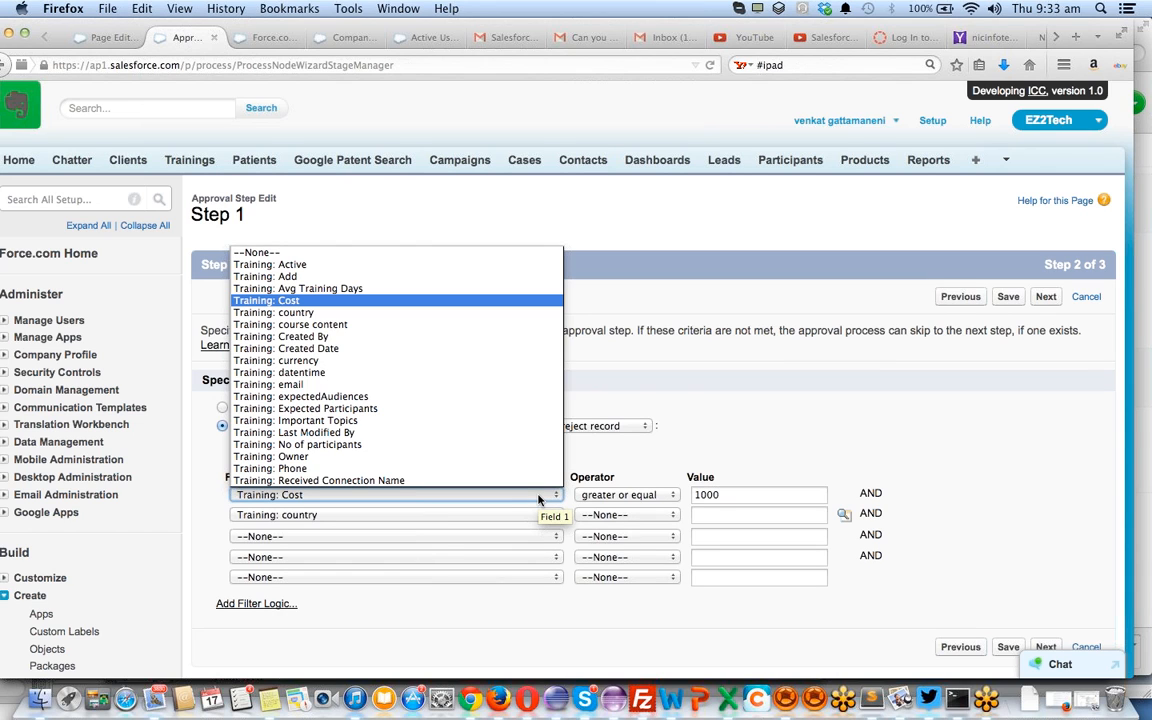
{"action": "left_click", "coordinate": [515, 513]}
Define the second step criterion as Training: Cost less than 5000 and save approval Step 1
{"action": "left_click", "coordinate": [506, 518]}
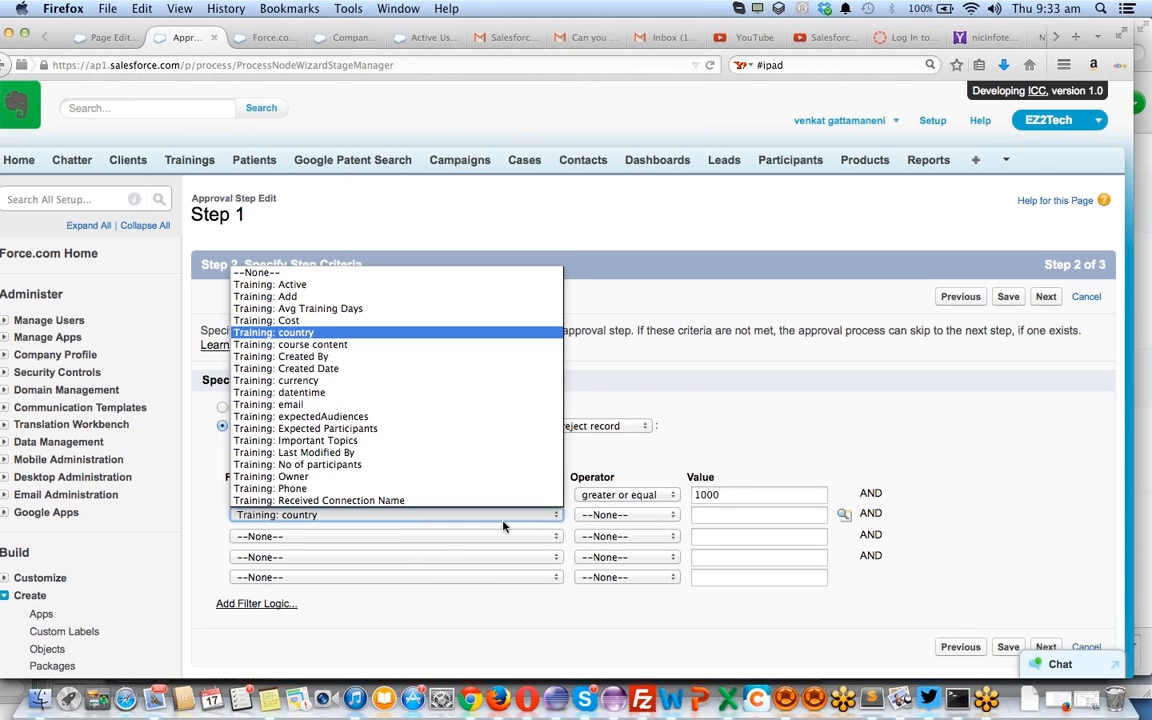
{"action": "left_click", "coordinate": [458, 320]}
{"action": "left_click", "coordinate": [628, 514]}
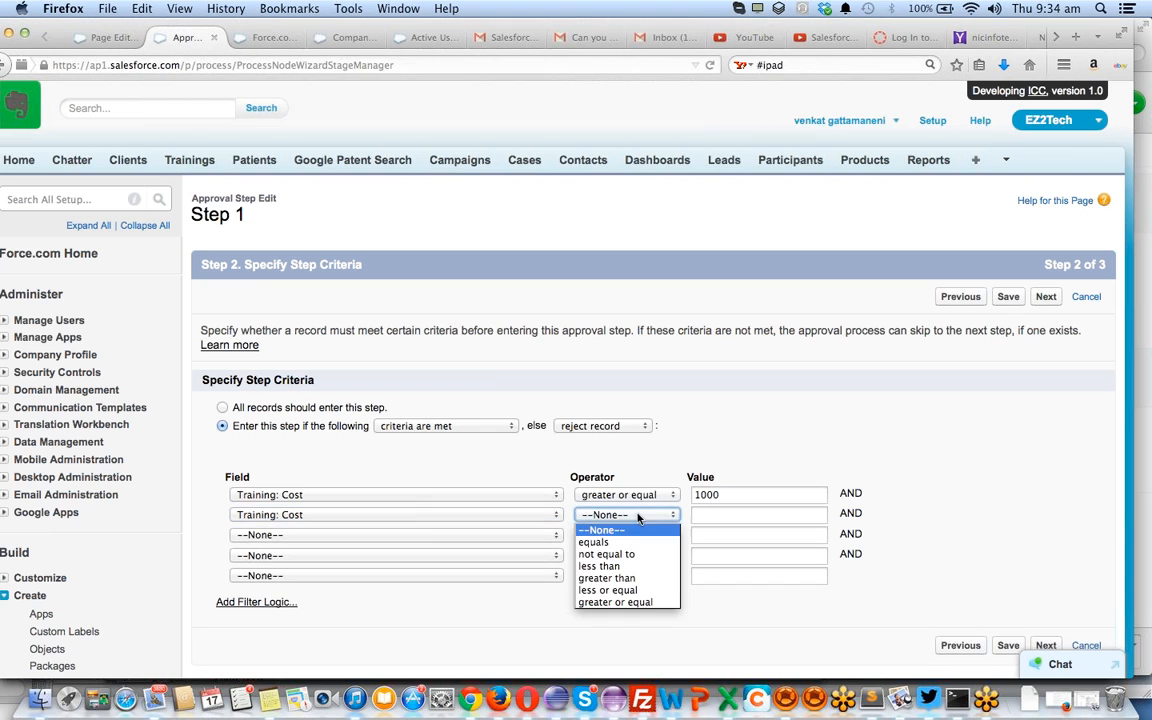
{"action": "left_click", "coordinate": [633, 569]}
{"action": "left_click", "coordinate": [745, 512]}
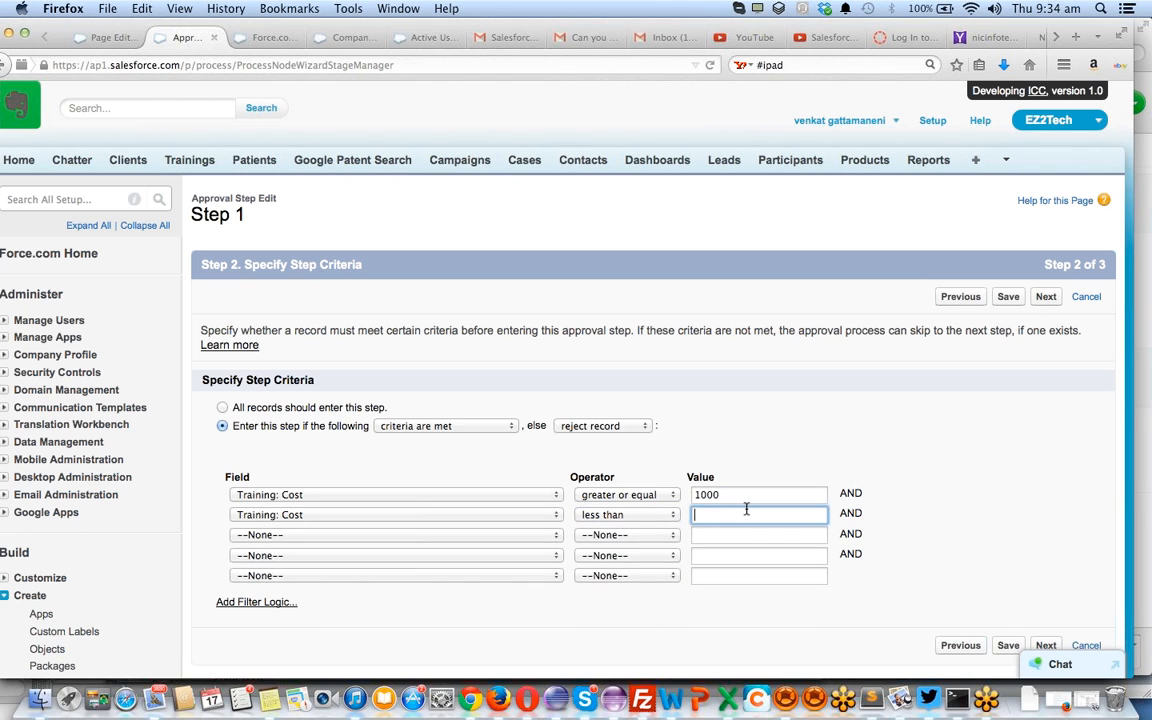
{"action": "type", "text": "500"}
{"action": "scroll", "coordinate": [736, 419], "scroll_direction": "down", "scroll_amount": 2}
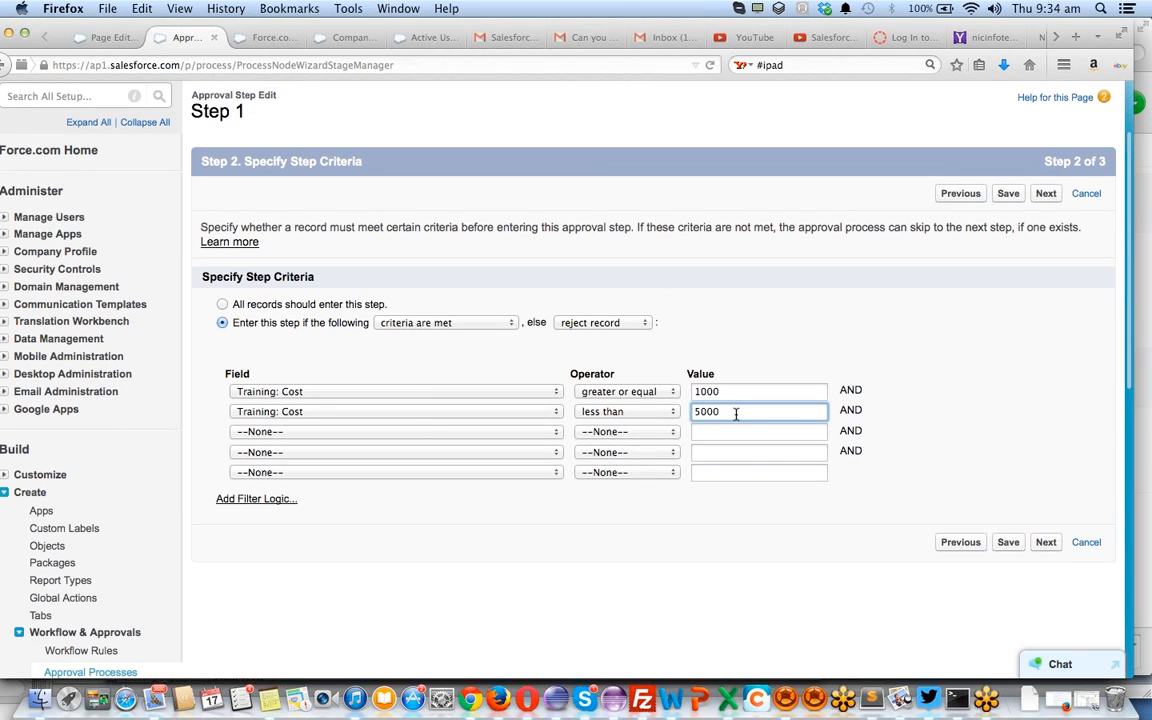
{"action": "left_click", "coordinate": [1008, 542]}
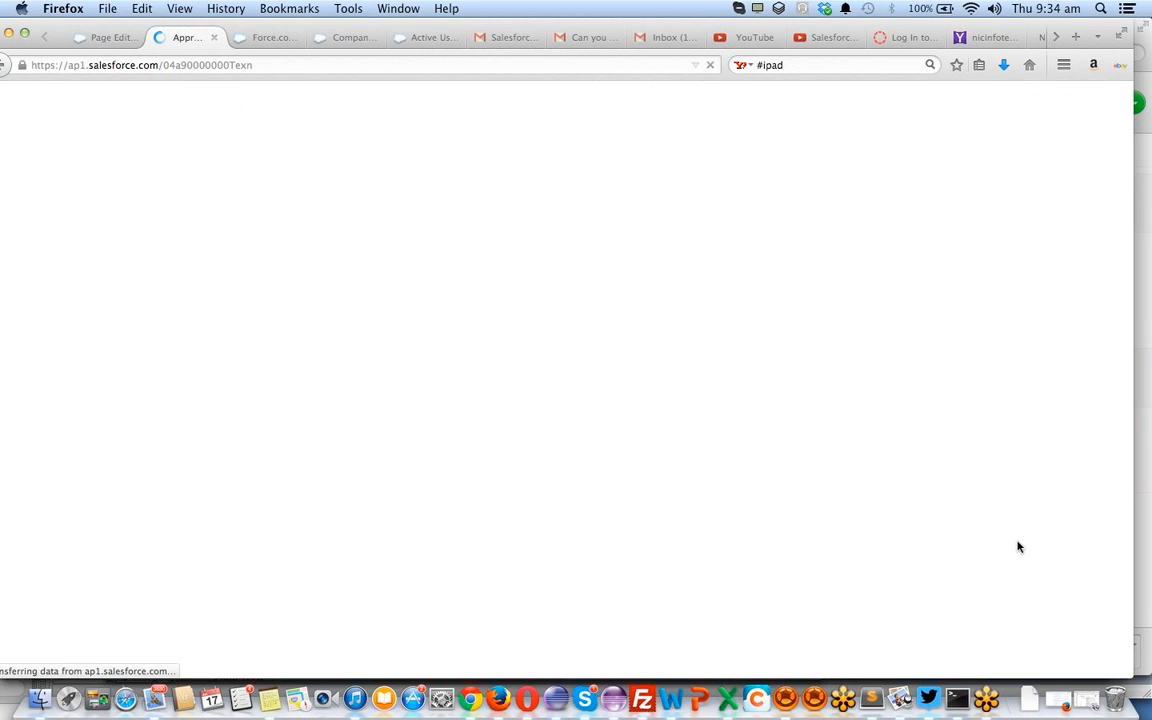
Review the process's approval step criteria and its submission, approval, rejection and recall actions, showing more records per related list
{"action": "scroll", "coordinate": [742, 413], "scroll_direction": "down", "scroll_amount": 3}
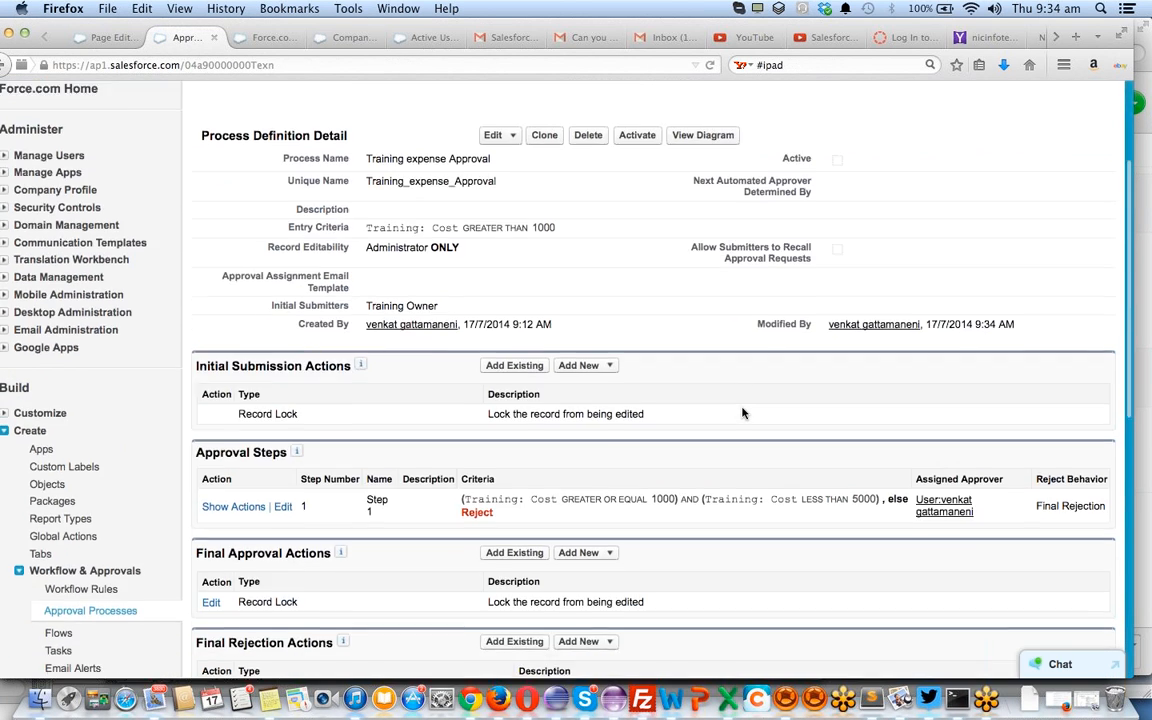
{"action": "scroll", "coordinate": [742, 413], "scroll_direction": "down", "scroll_amount": 2}
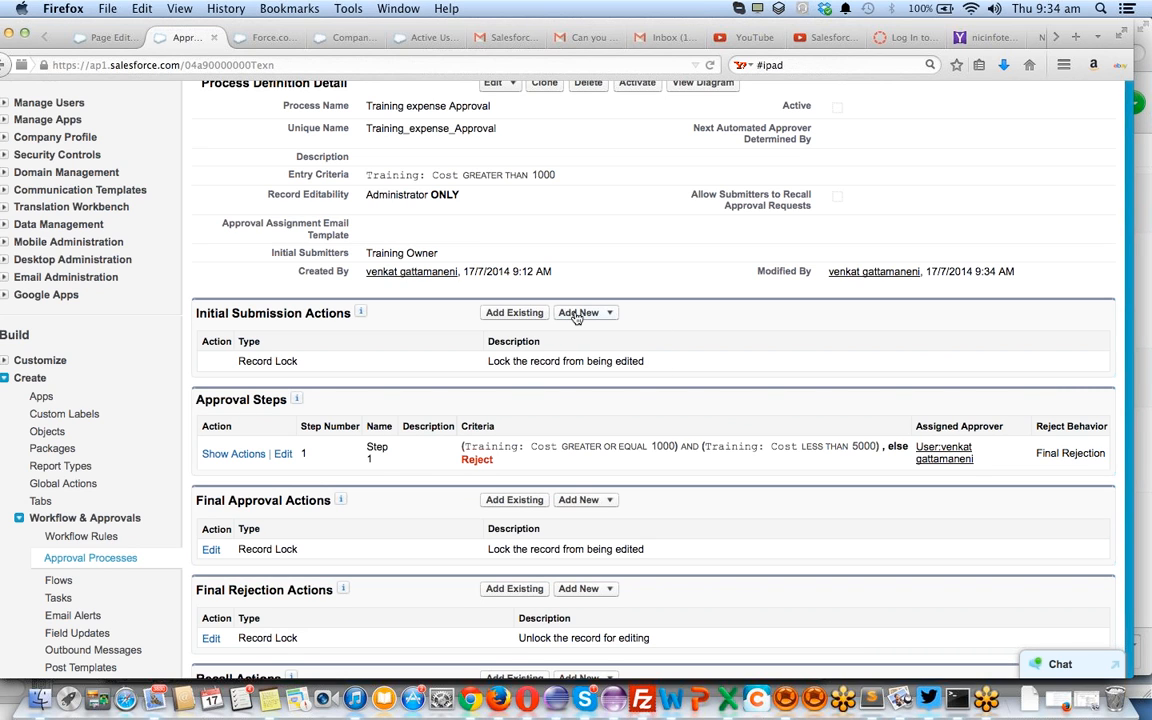
{"action": "scroll", "coordinate": [692, 413], "scroll_direction": "down", "scroll_amount": 4}
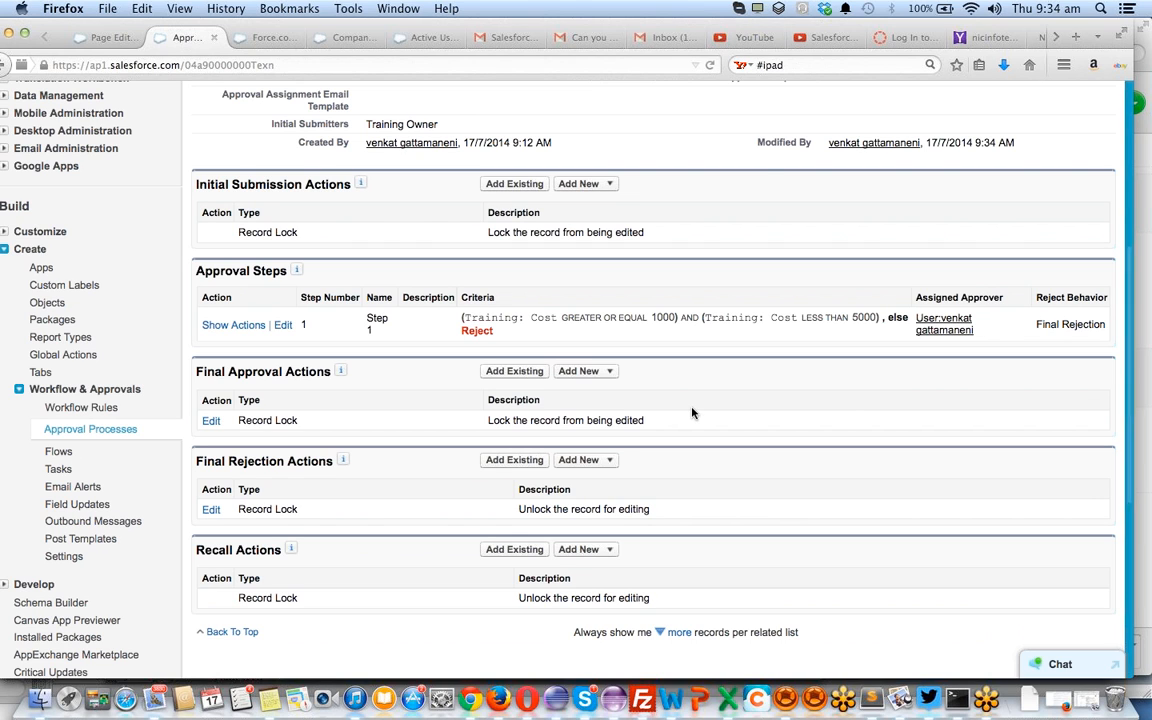
{"action": "scroll", "coordinate": [692, 413], "scroll_direction": "down", "scroll_amount": 1}
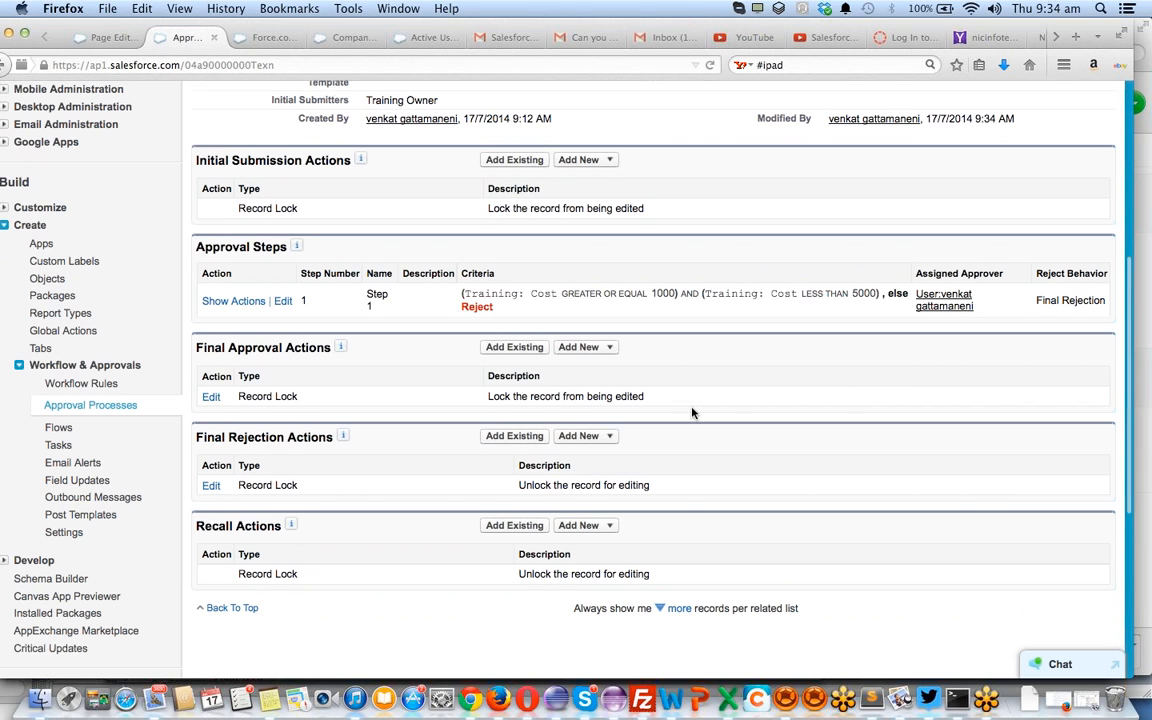
{"action": "left_click", "coordinate": [671, 594]}
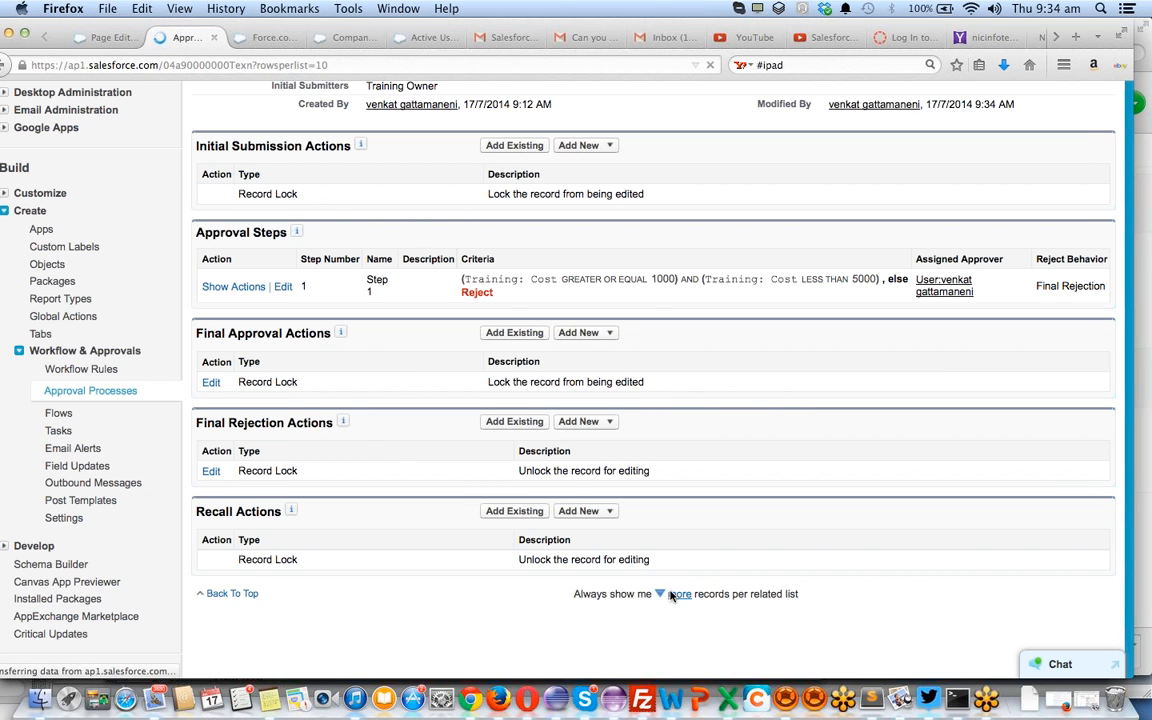
{"action": "scroll", "coordinate": [707, 445], "scroll_direction": "down", "scroll_amount": 10}
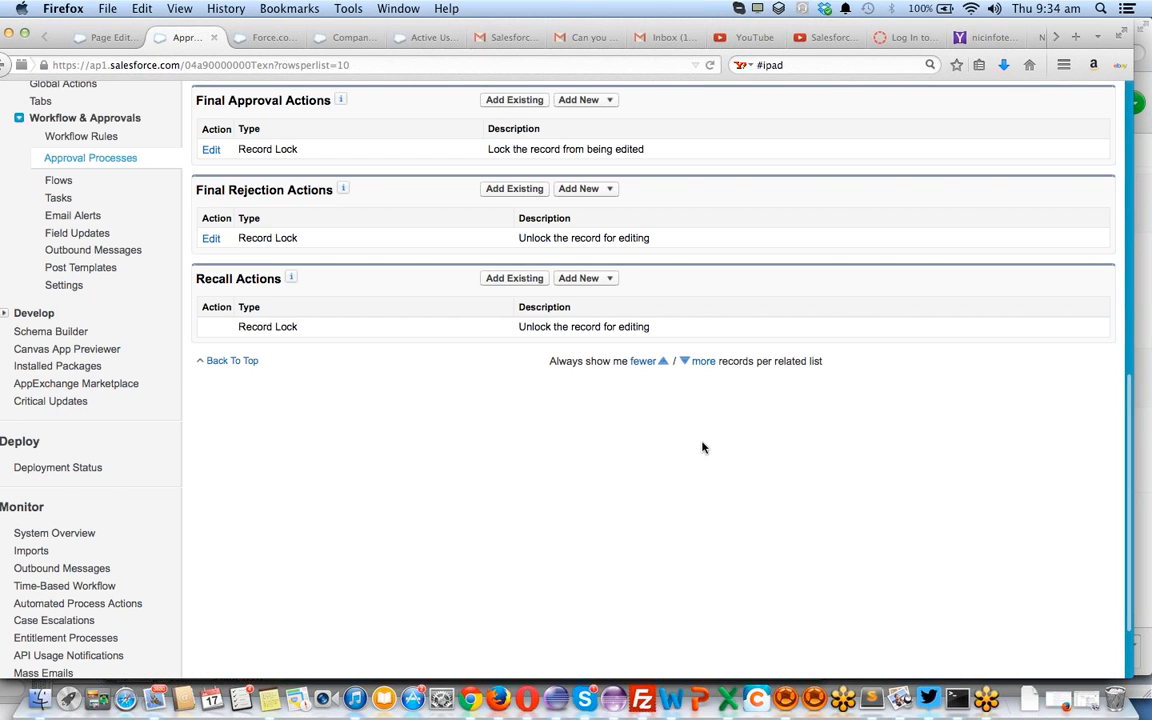
{"action": "scroll", "coordinate": [703, 447], "scroll_direction": "up", "scroll_amount": 10}
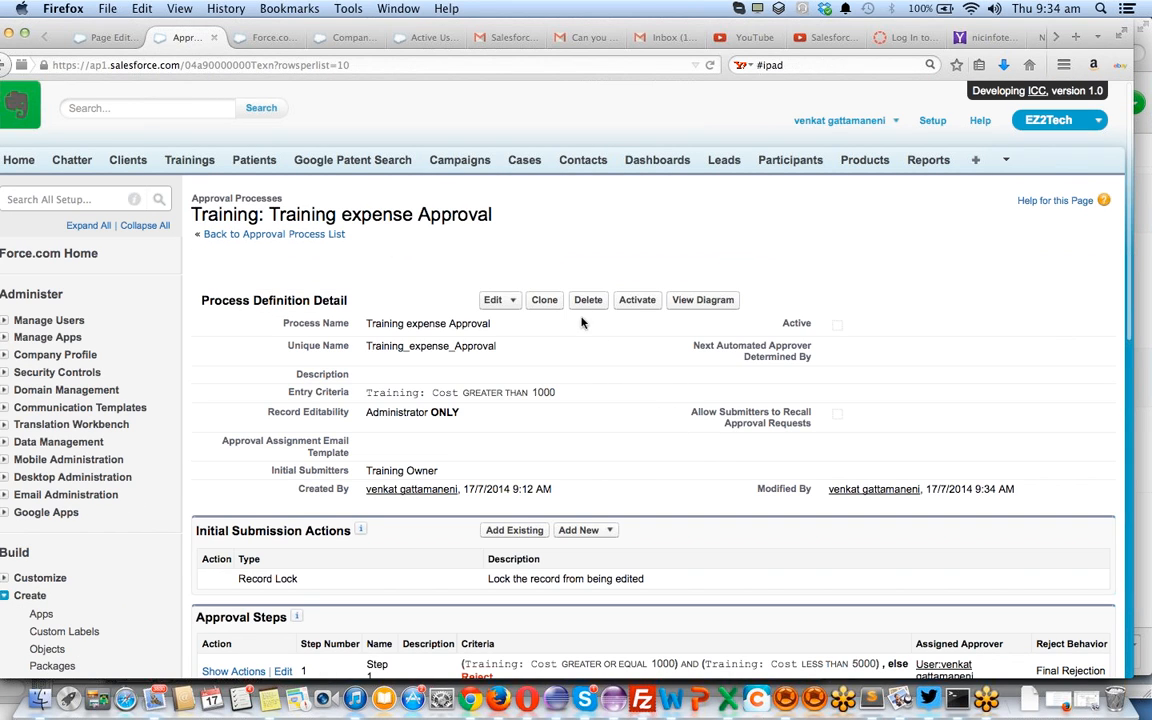
Open the process's entry criteria for editing and go through the criteria, approver and record editability, and notification template settings
{"action": "left_click", "coordinate": [493, 302]}
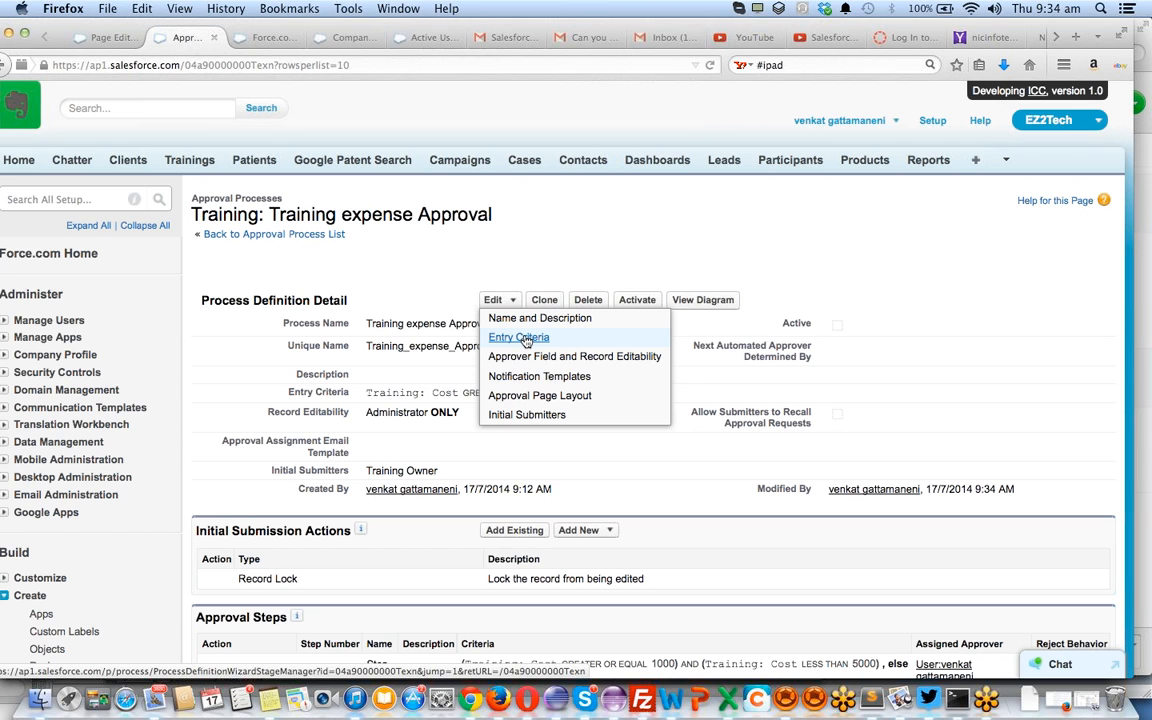
{"action": "left_click", "coordinate": [520, 338]}
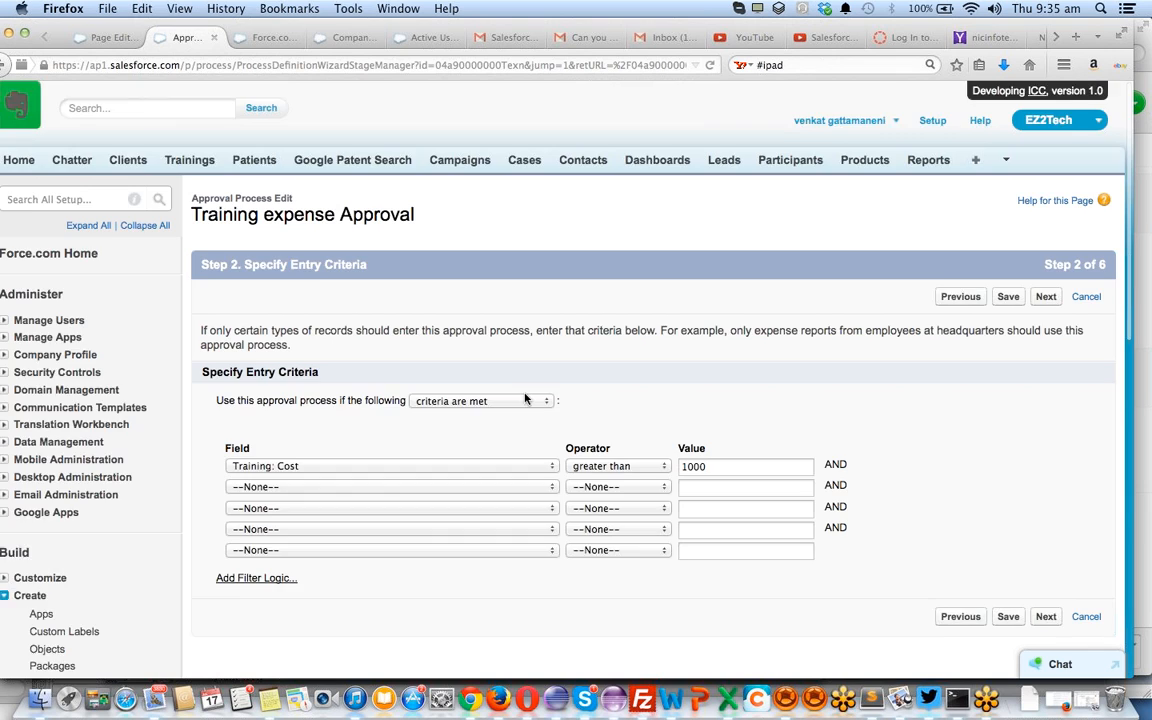
{"action": "scroll", "coordinate": [525, 399], "scroll_direction": "down", "scroll_amount": 2}
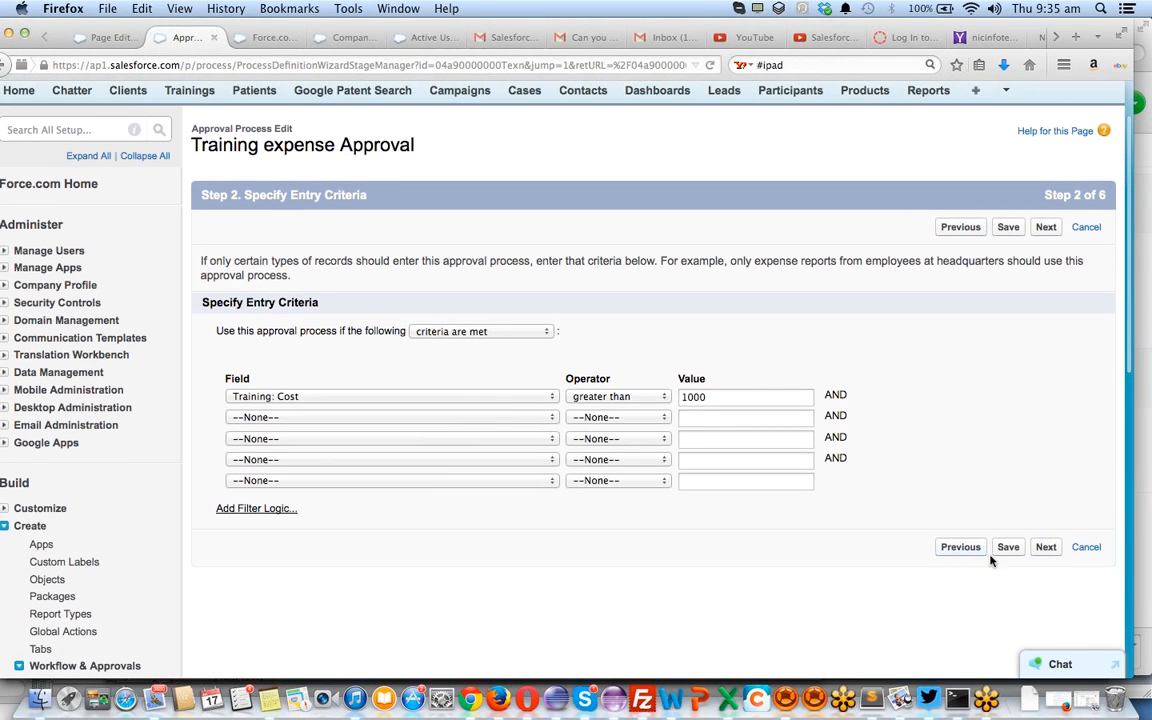
{"action": "left_click", "coordinate": [1046, 548]}
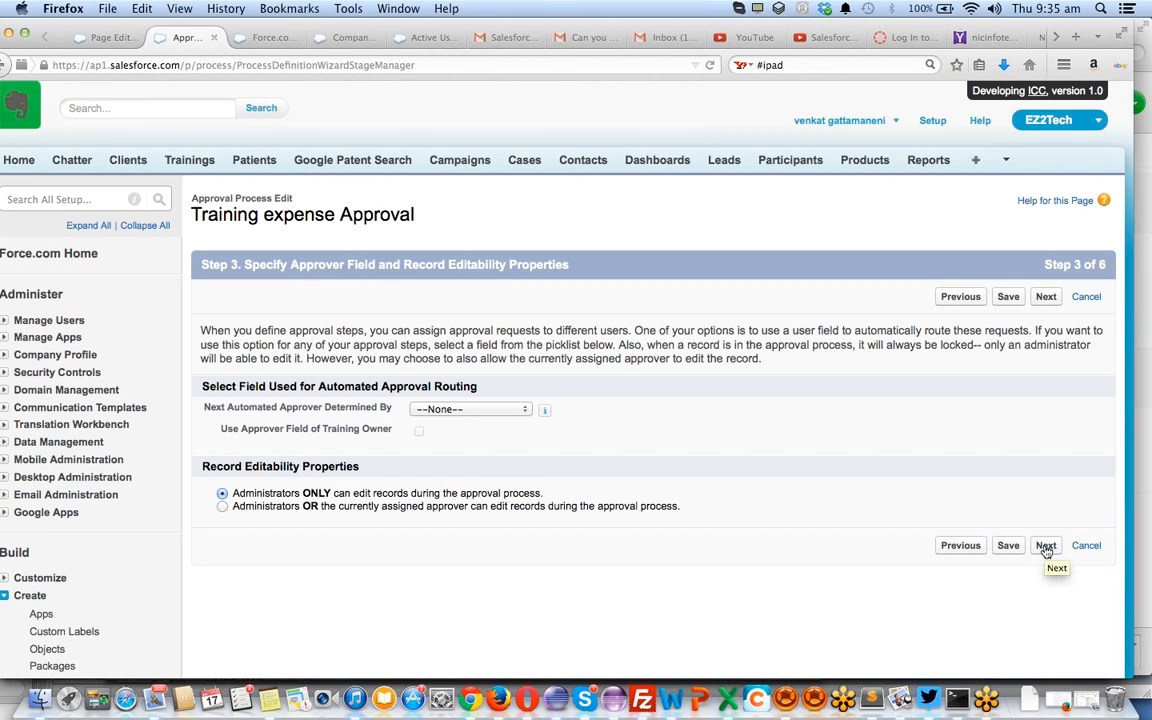
{"action": "left_click", "coordinate": [1046, 546]}
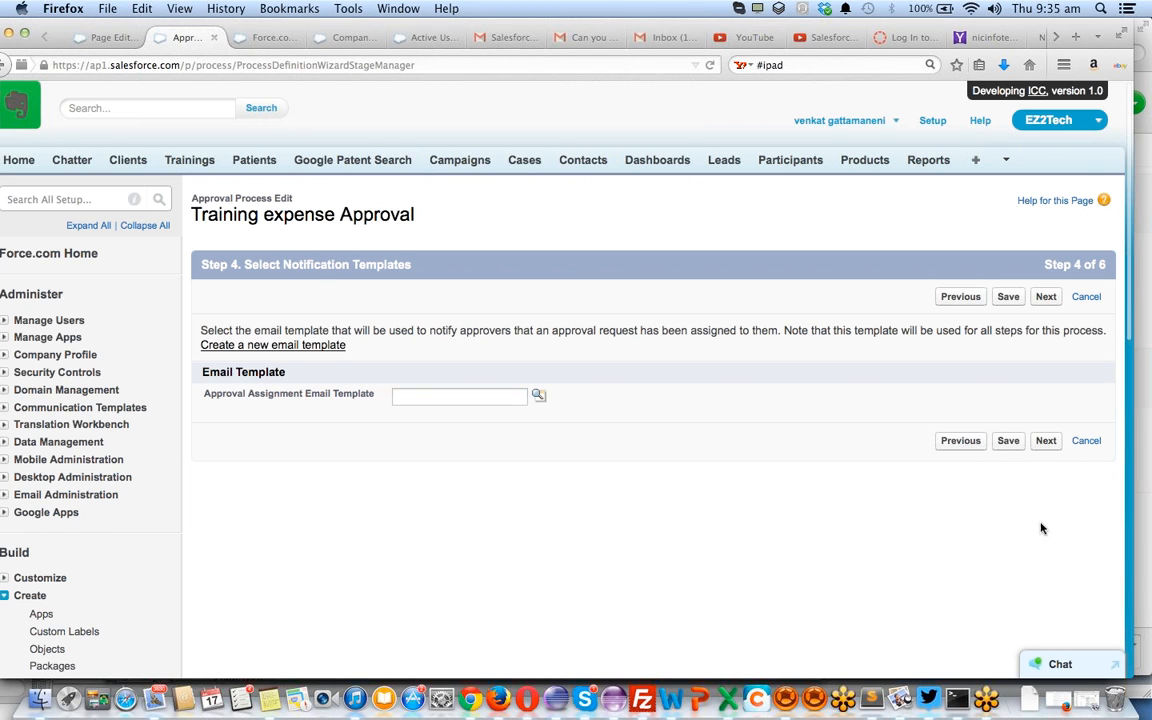
{"action": "left_click", "coordinate": [1045, 441]}
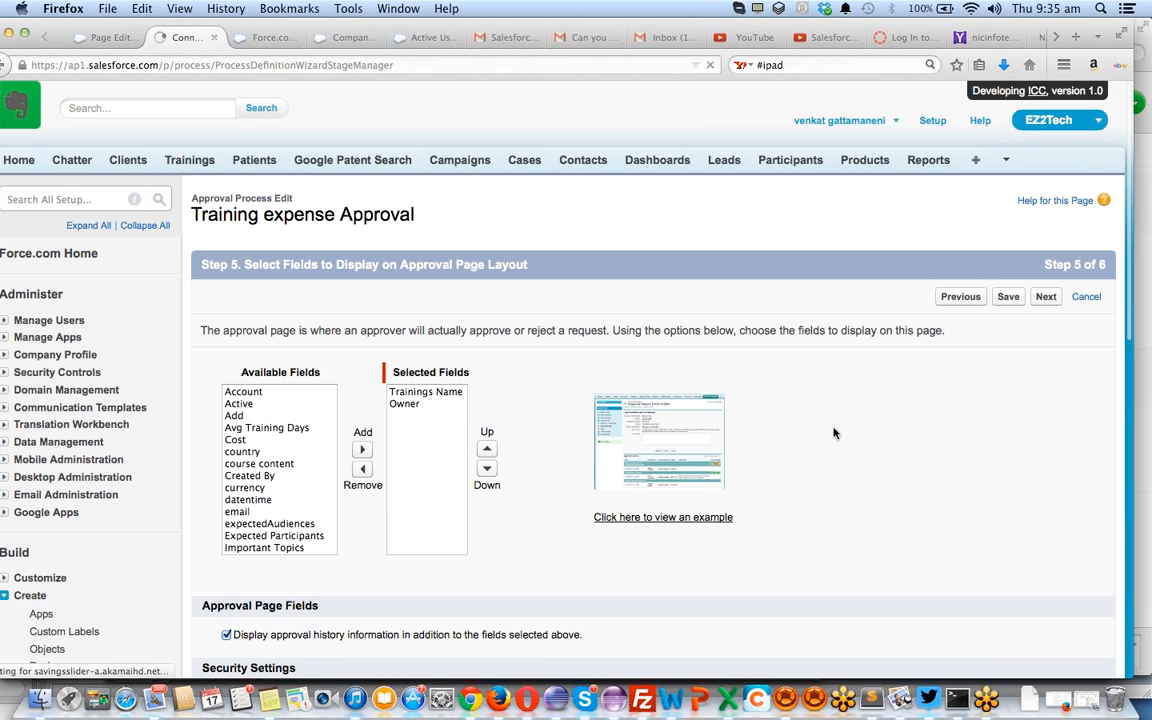
Add the Cost field to the approval page layout, continue through the initial submitters settings, and save the process
{"action": "scroll", "coordinate": [381, 326], "scroll_direction": "down", "scroll_amount": 2}
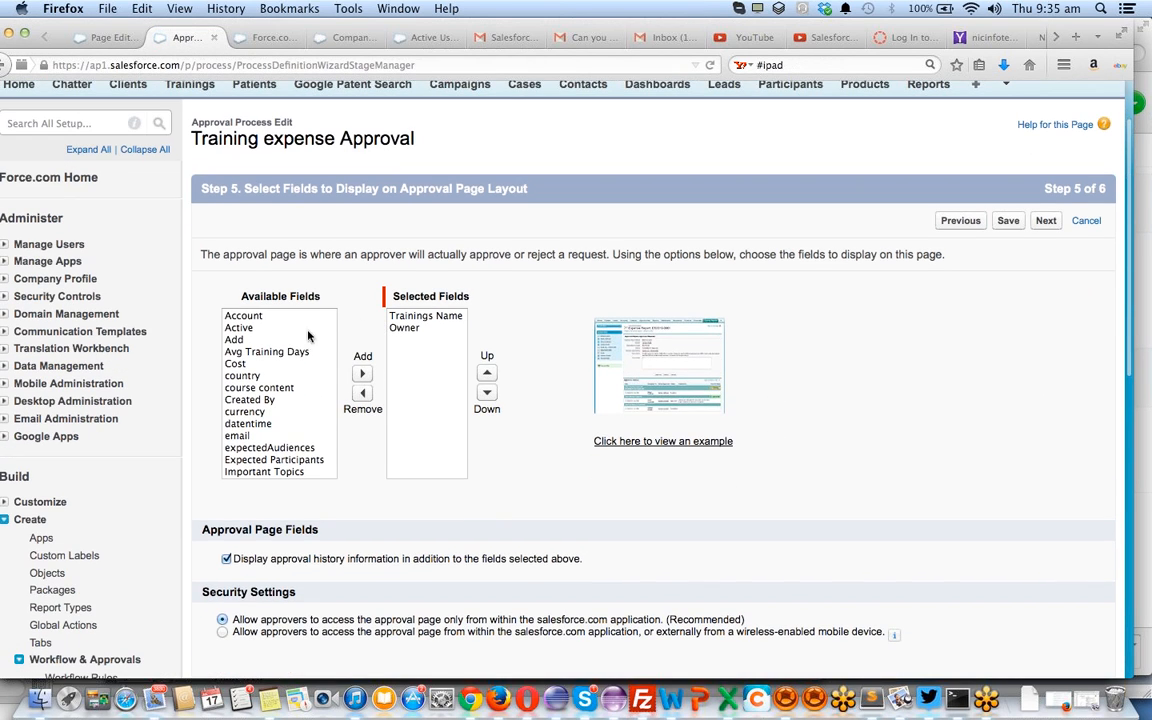
{"action": "left_click", "coordinate": [298, 363]}
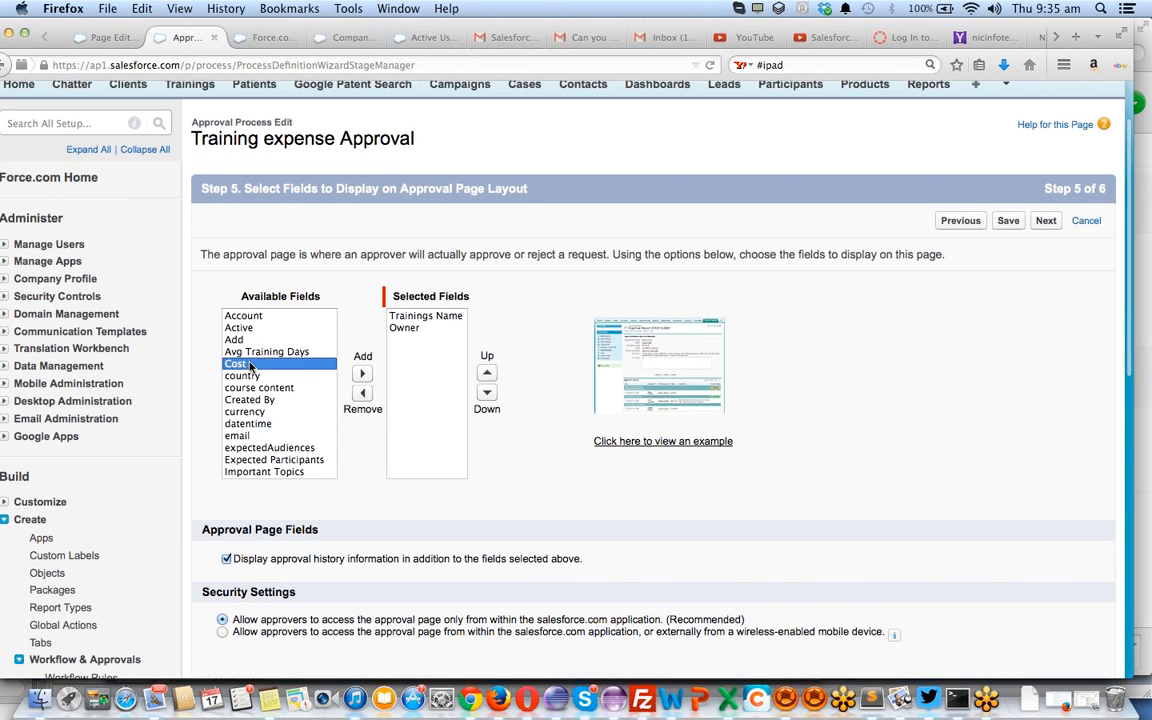
{"action": "left_click", "coordinate": [362, 373]}
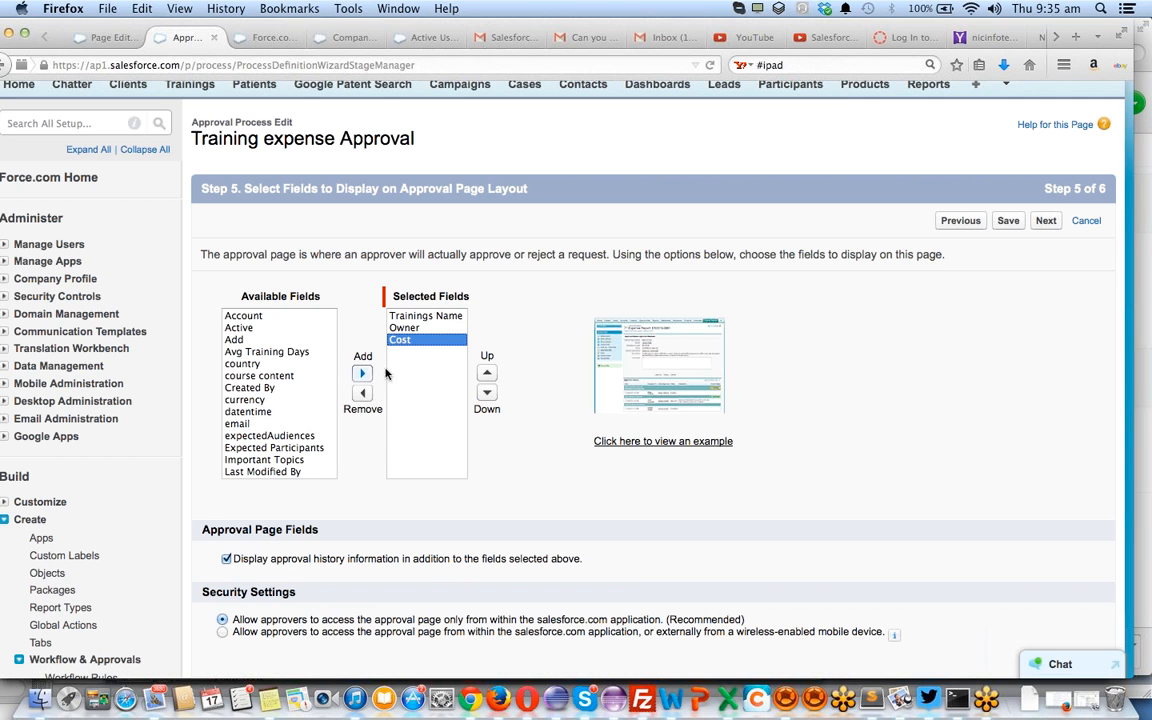
{"action": "scroll", "coordinate": [436, 209], "scroll_direction": "down", "scroll_amount": 3}
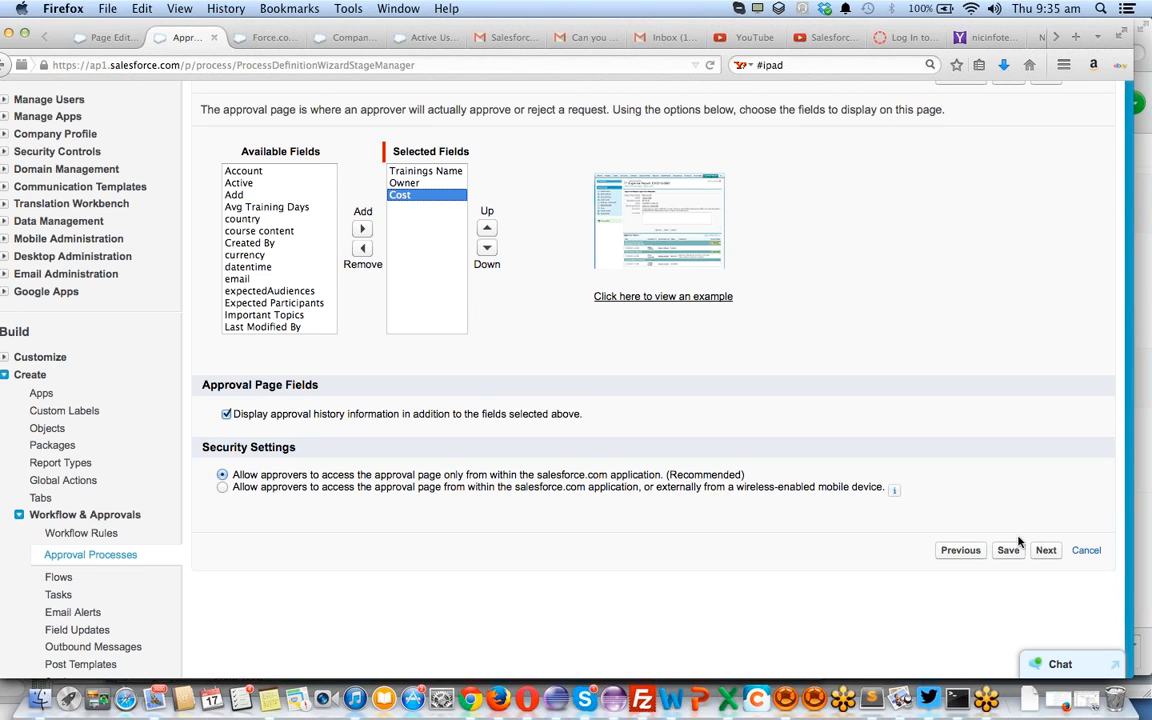
{"action": "left_click", "coordinate": [1046, 552]}
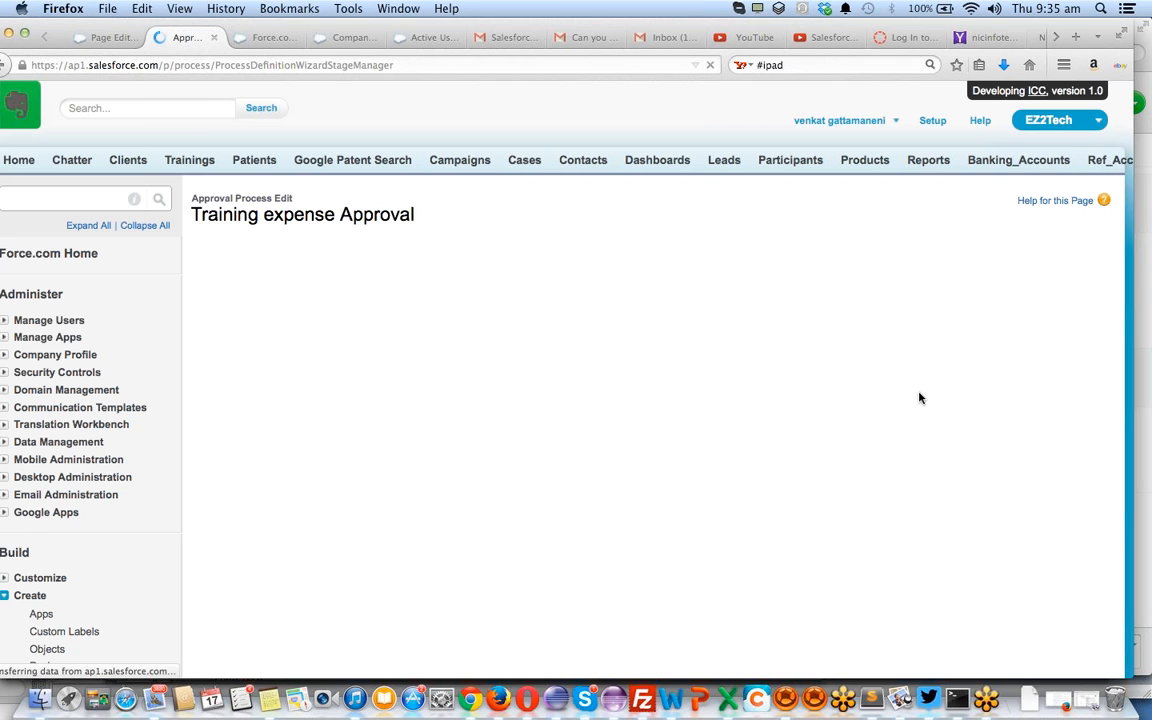
{"action": "scroll", "coordinate": [870, 464], "scroll_direction": "down", "scroll_amount": 2}
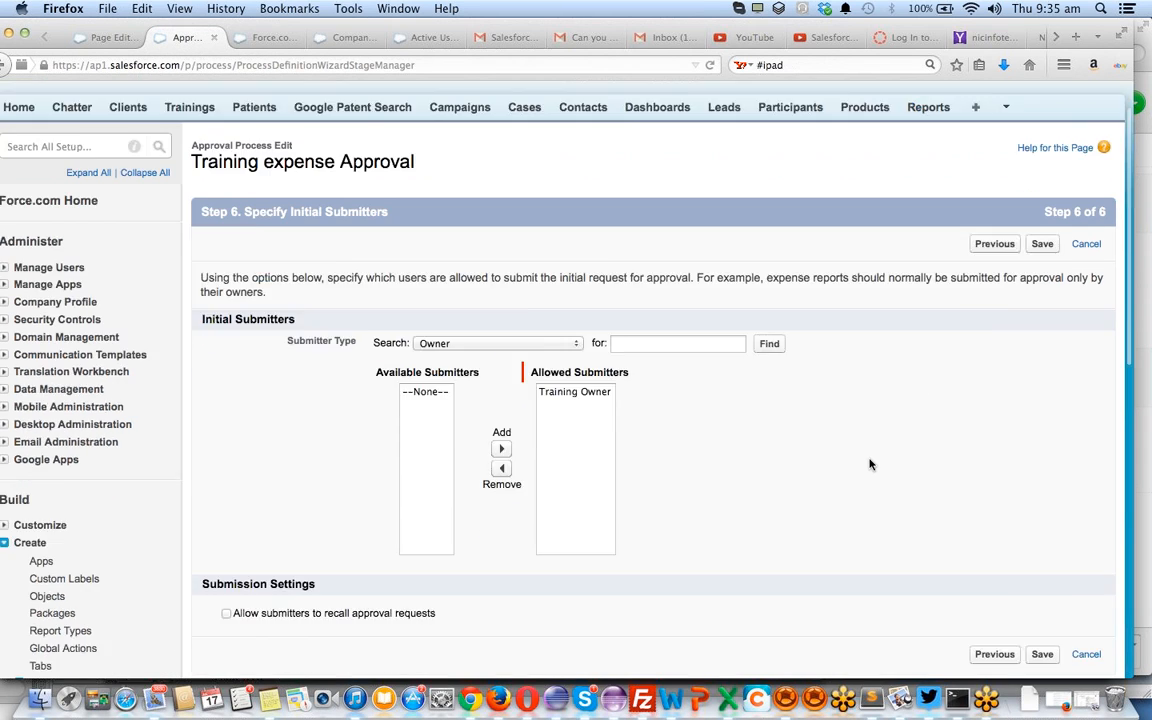
{"action": "scroll", "coordinate": [870, 464], "scroll_direction": "down", "scroll_amount": 3}
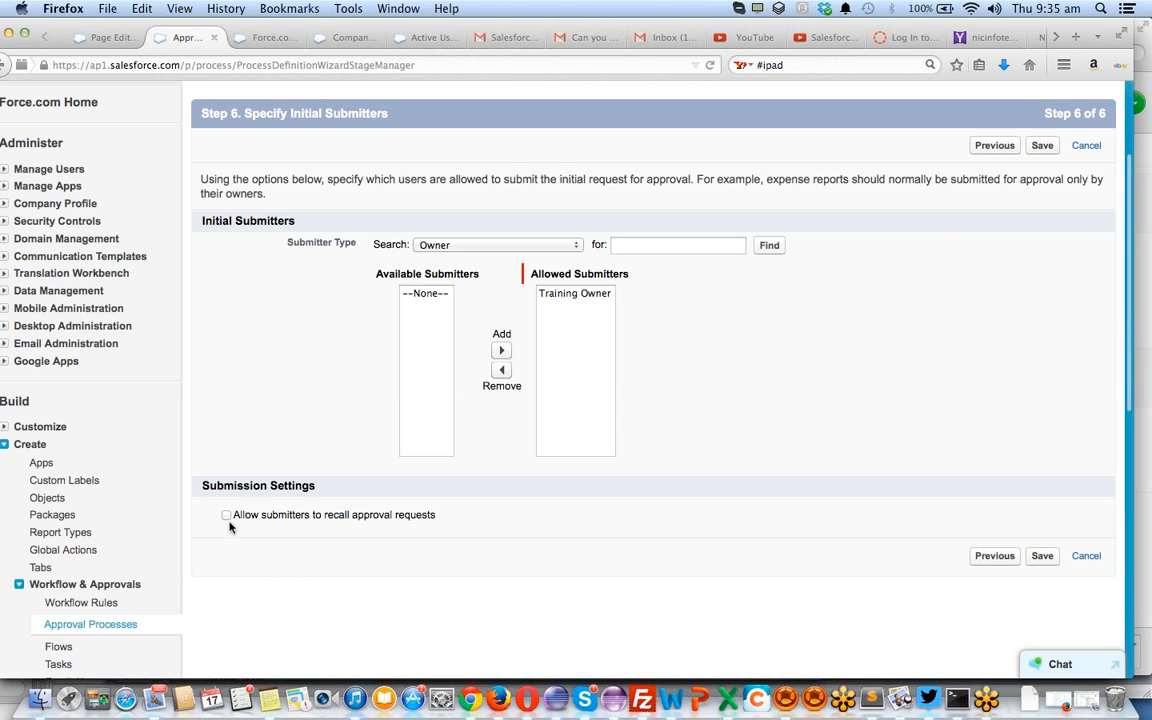
{"action": "left_click", "coordinate": [1044, 558]}
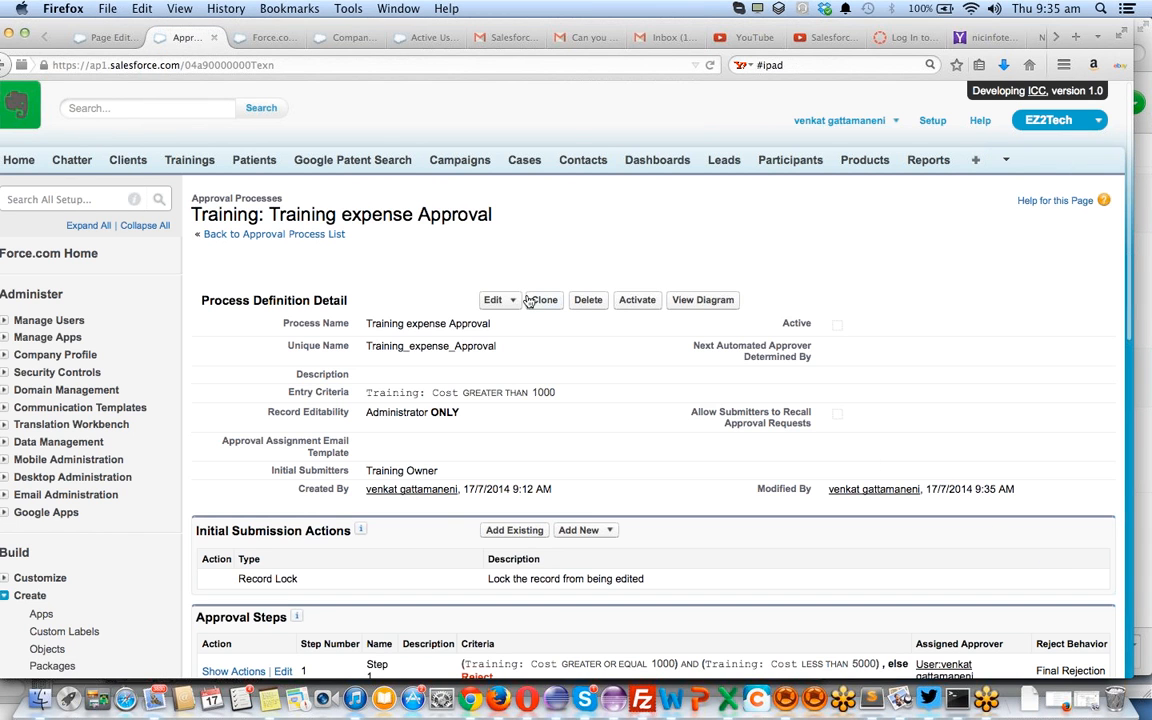
Open the Approval Processes list in a new browser tab and start a new Training approval process with the Jump Start Wizard
{"action": "scroll", "coordinate": [496, 302], "scroll_direction": "down", "scroll_amount": 5}
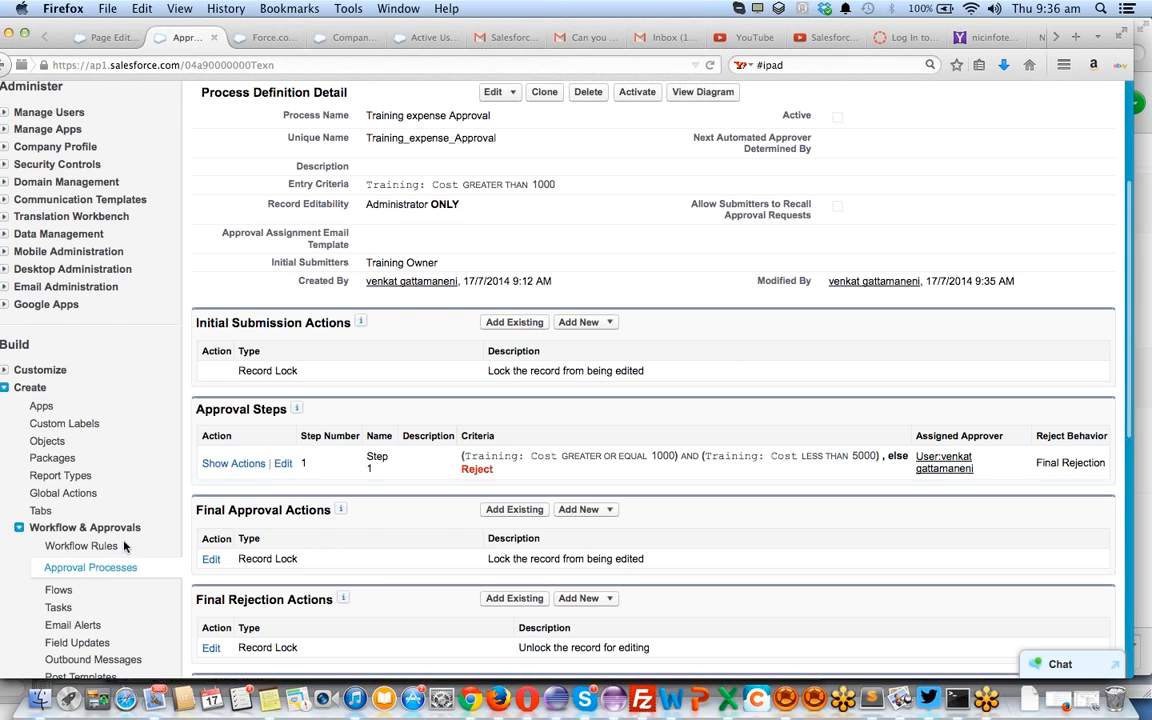
{"action": "left_click", "coordinate": [100, 570], "text": "super"}
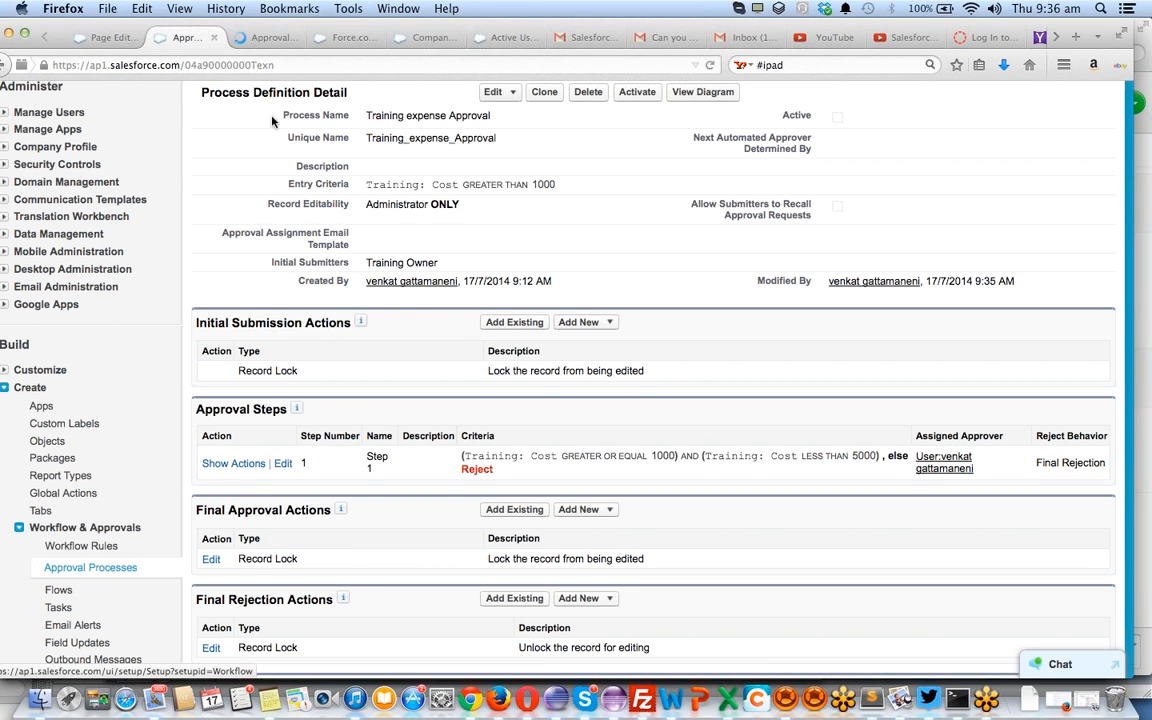
{"action": "left_click", "coordinate": [265, 38]}
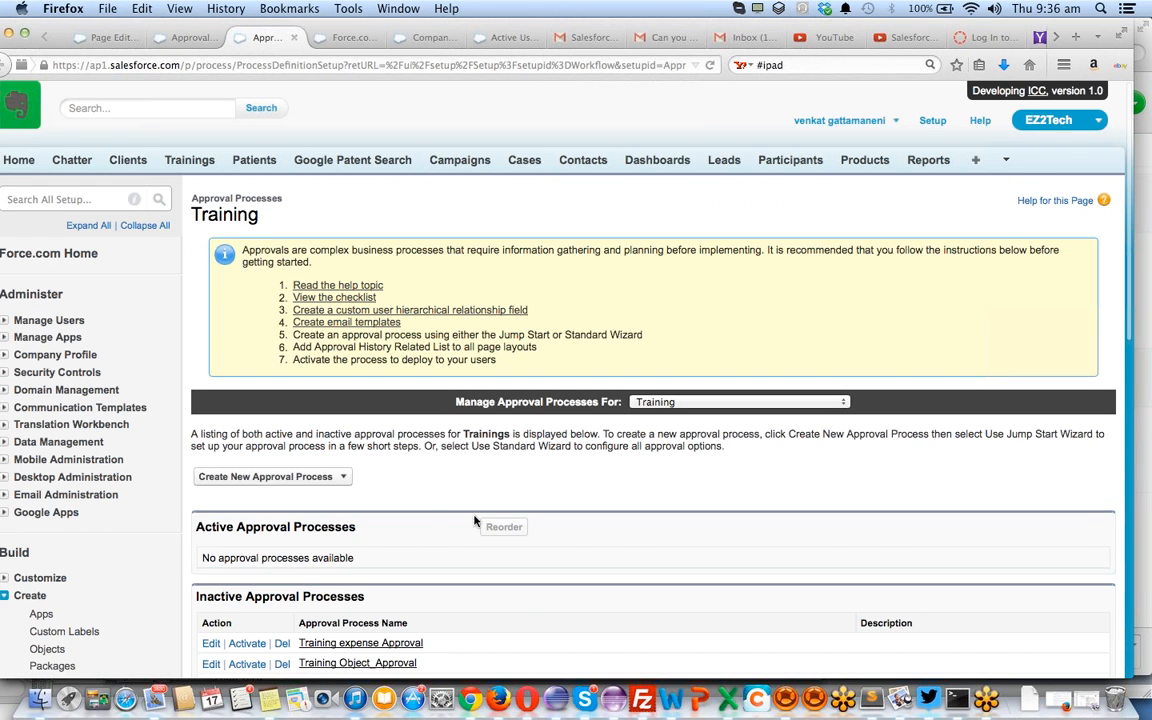
{"action": "left_click", "coordinate": [321, 481]}
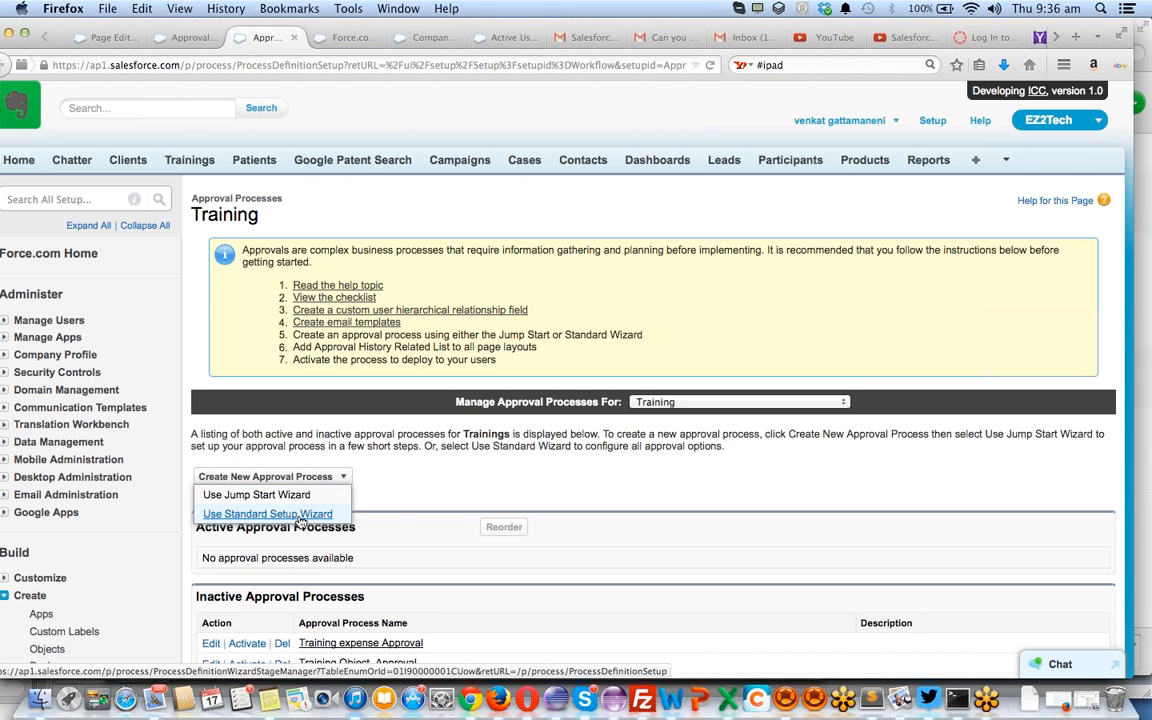
{"action": "left_click", "coordinate": [300, 512]}
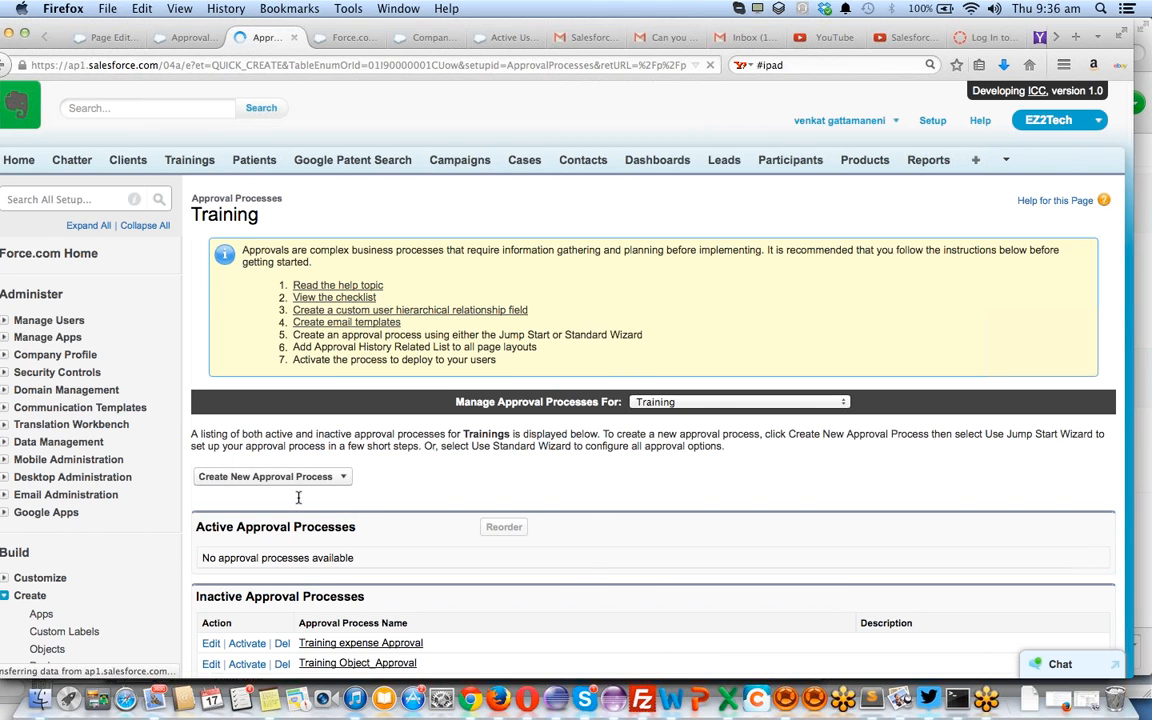
Name the new approval process Training3 multisteps, with the unique name Training3_multisteps
{"action": "left_click", "coordinate": [420, 382]}
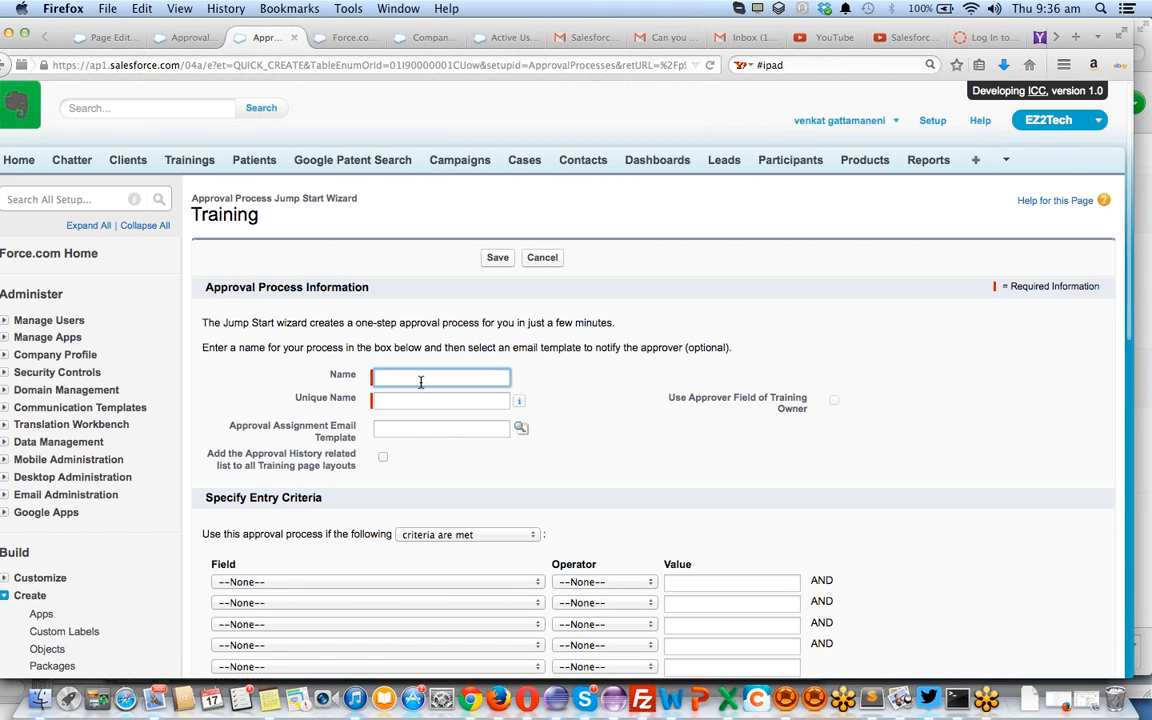
{"action": "type", "text": "Train"}
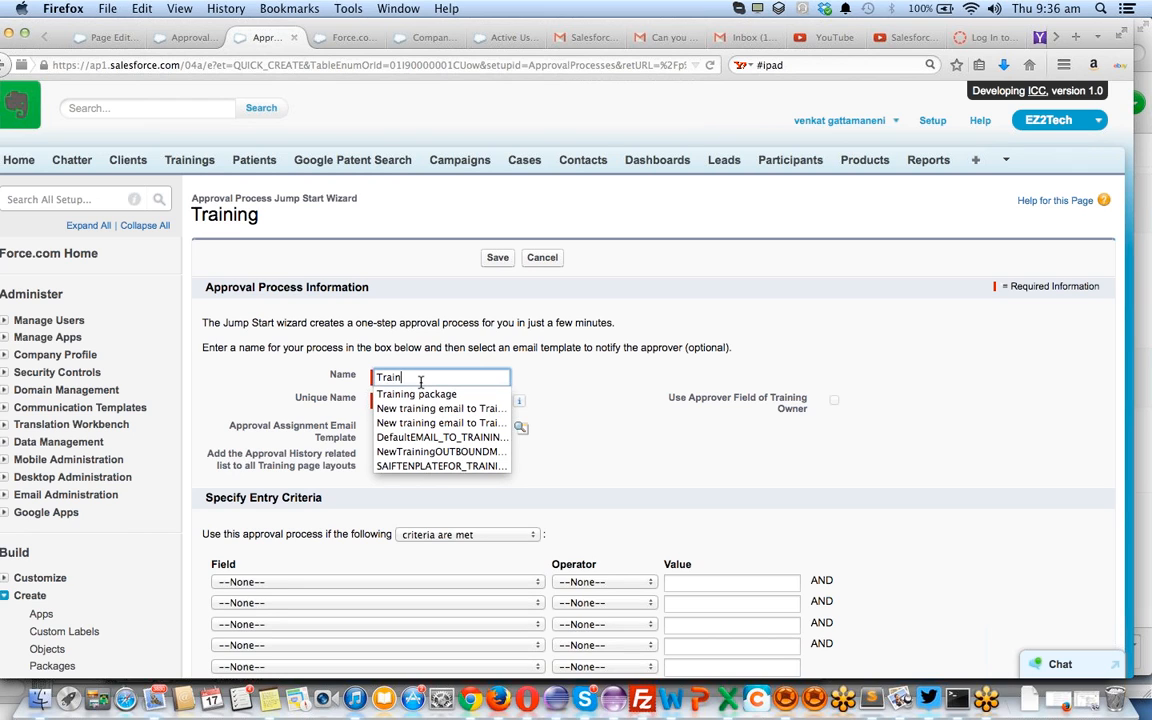
{"action": "type", "text": "ing3 "}
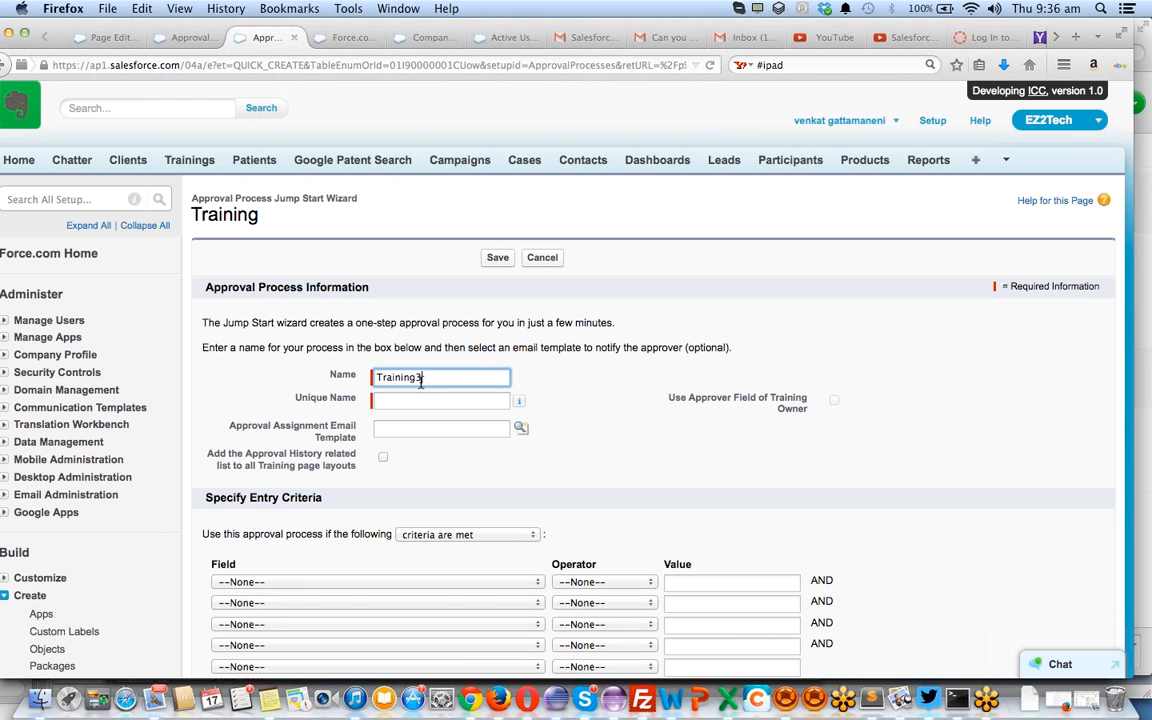
{"action": "type", "text": "multisteps"}
{"action": "key", "text": "Tab"}
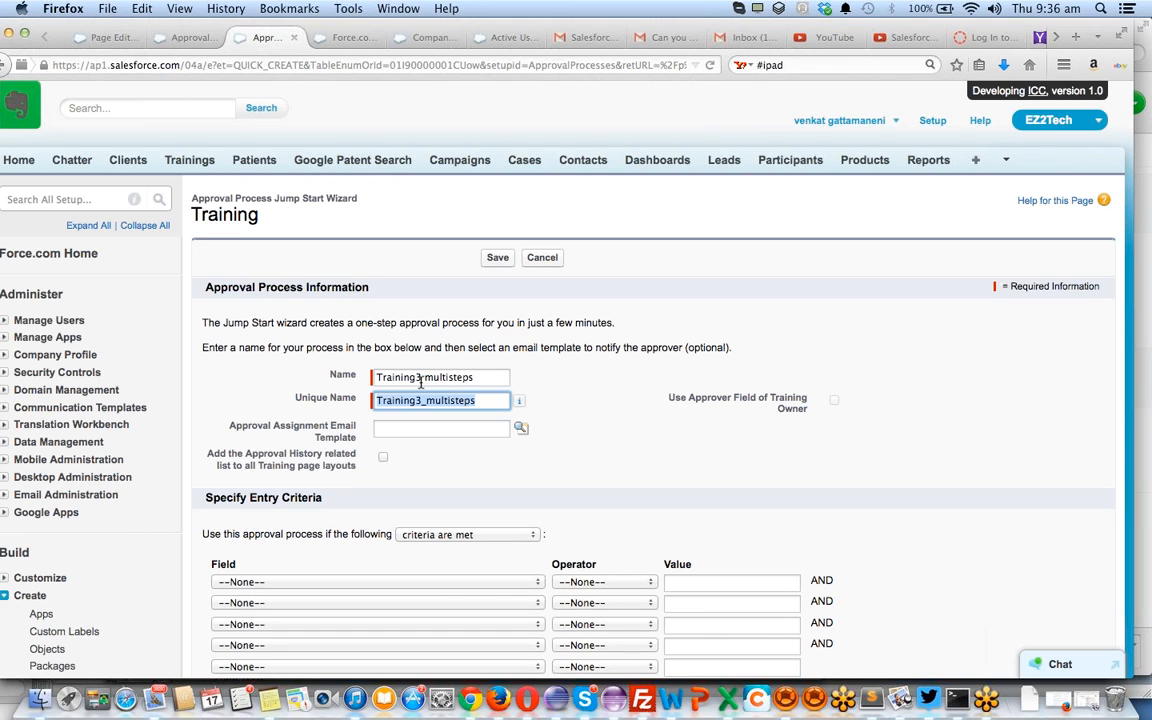
{"action": "key", "text": "Tab"}
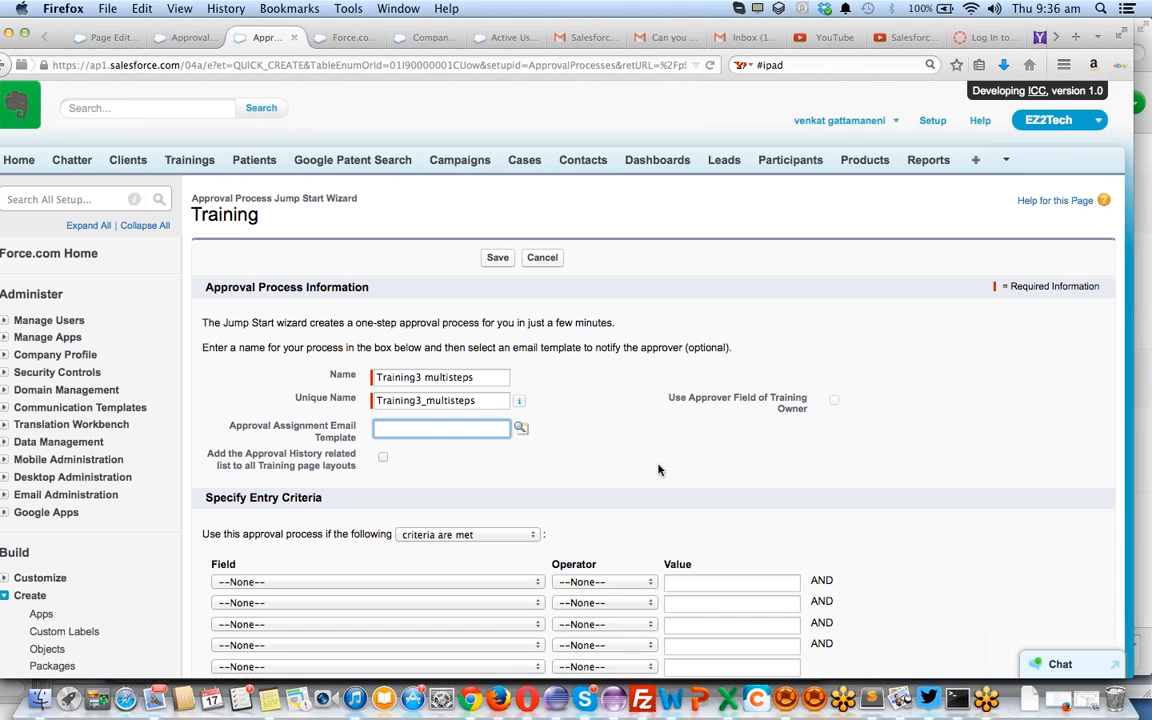
Set the entry criteria so that Training: Cost is greater or equal to 1000
{"action": "scroll", "coordinate": [658, 468], "scroll_direction": "down", "scroll_amount": 2}
{"action": "scroll", "coordinate": [658, 468], "scroll_direction": "down", "scroll_amount": 3}
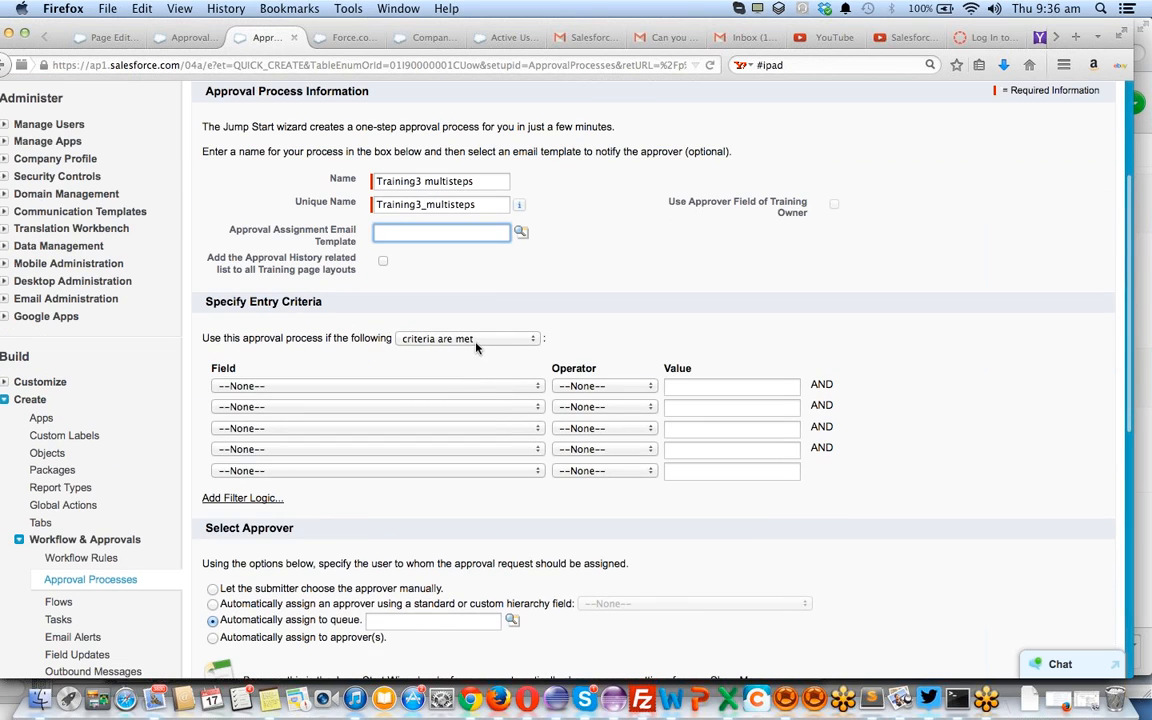
{"action": "left_click", "coordinate": [476, 388]}
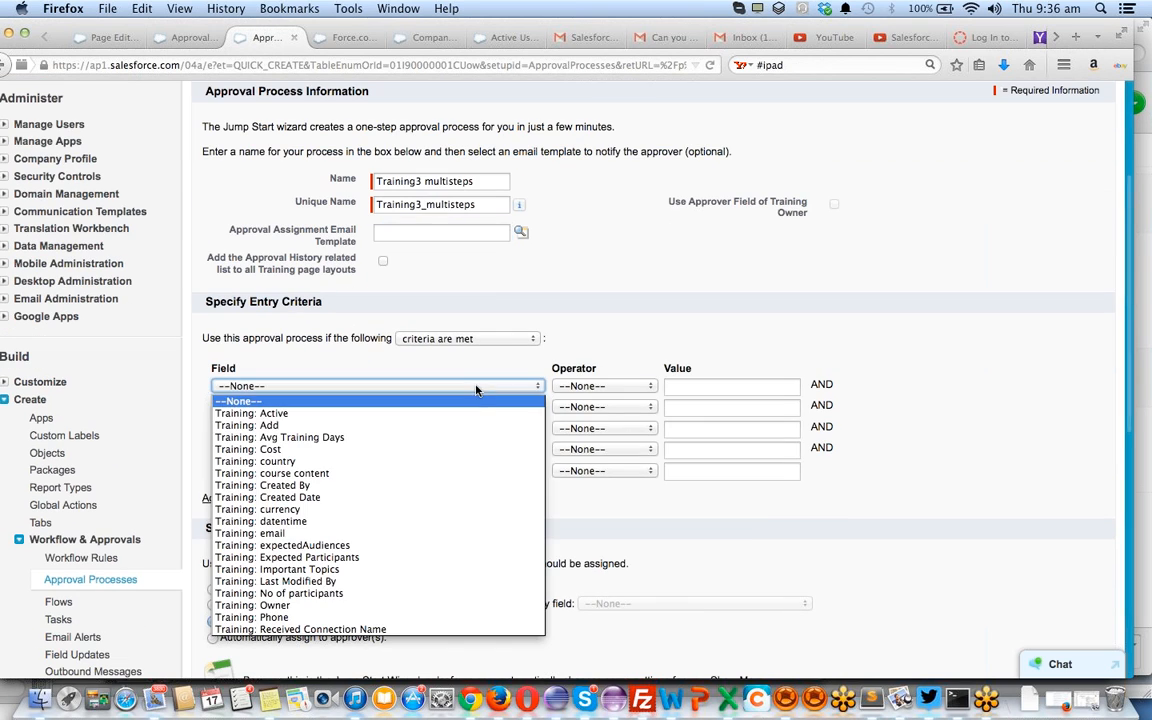
{"action": "left_click", "coordinate": [470, 449]}
{"action": "left_click", "coordinate": [601, 387]}
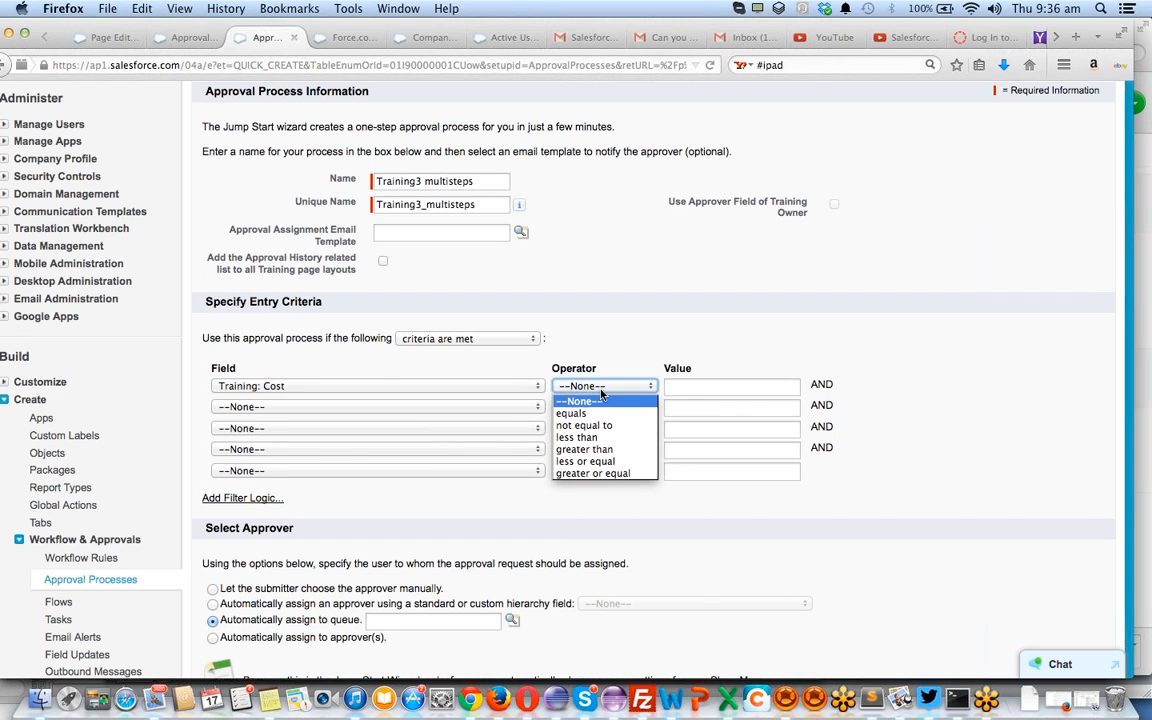
{"action": "left_click", "coordinate": [604, 451]}
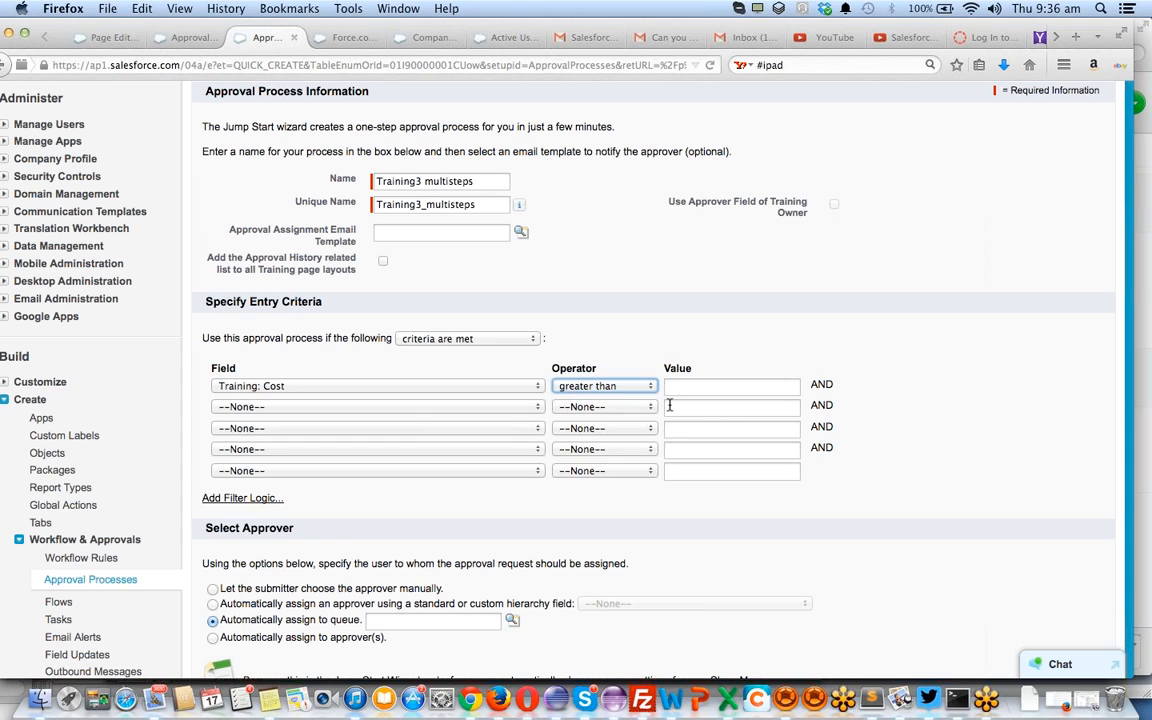
{"action": "left_click", "coordinate": [629, 393]}
{"action": "left_click", "coordinate": [600, 482]}
{"action": "left_click", "coordinate": [683, 390]}
{"action": "type", "text": "1000"}
{"action": "key", "text": "Tab"}
{"action": "key", "text": "Tab"}
{"action": "key", "text": "Tab"}
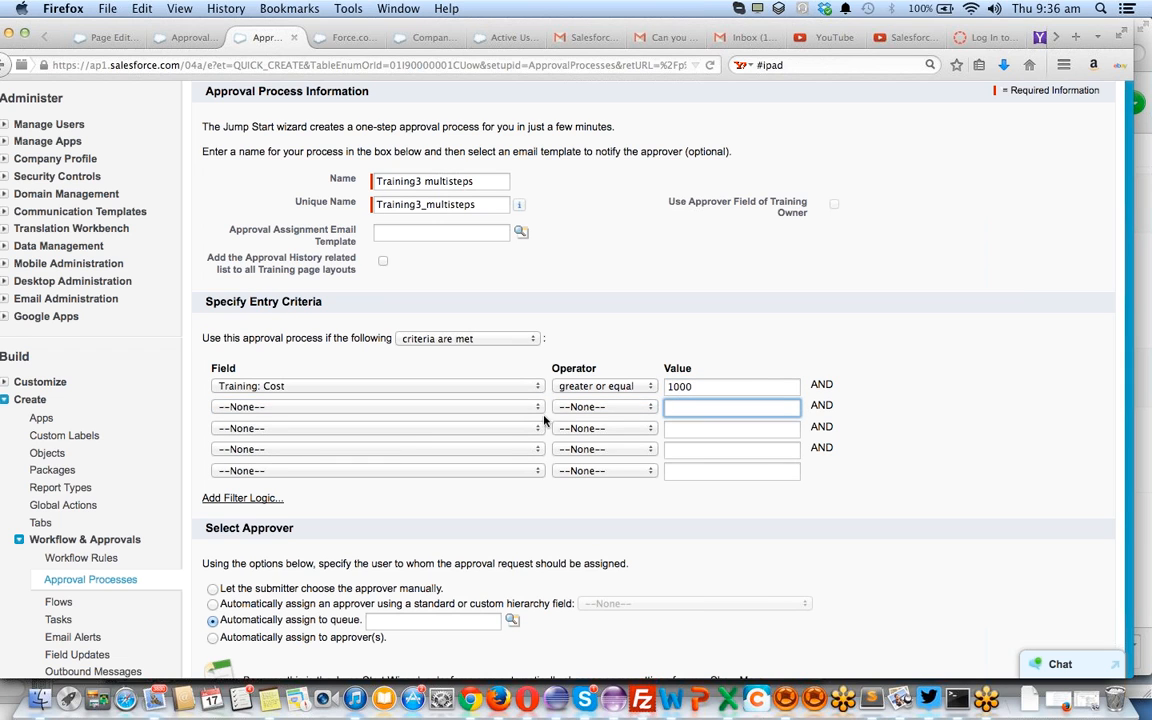
Choose to automatically assign the approver using a standard or custom hierarchy field
{"action": "scroll", "coordinate": [443, 443], "scroll_direction": "down", "scroll_amount": 3}
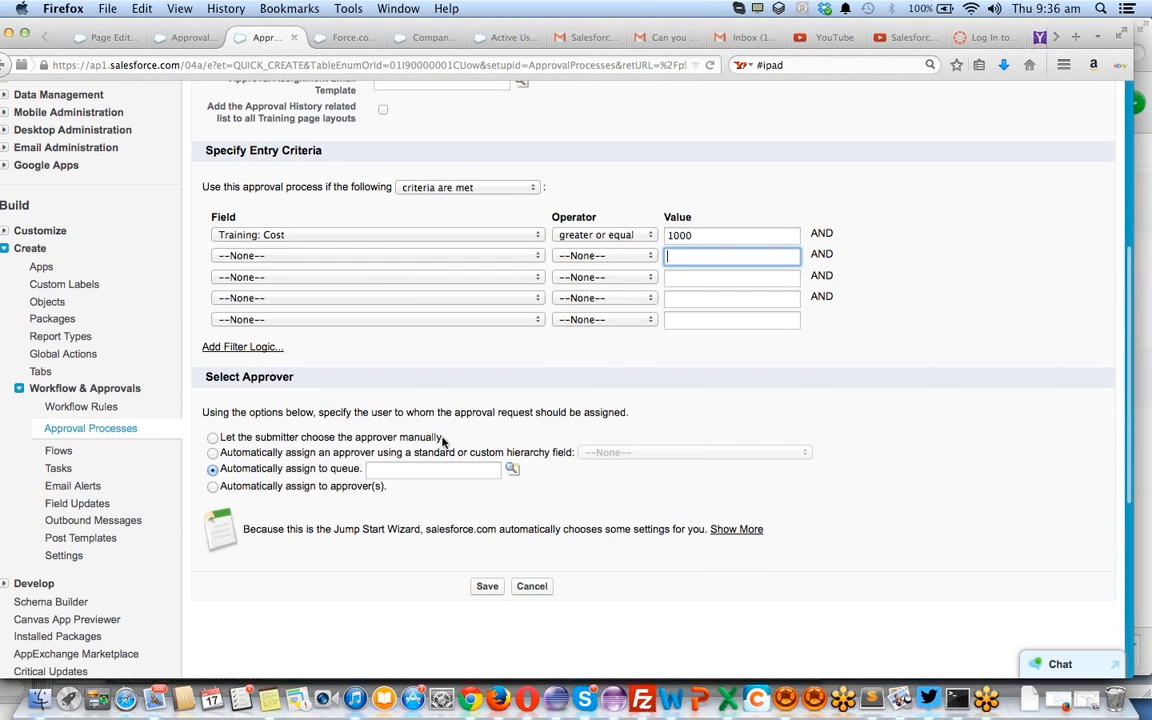
{"action": "left_click", "coordinate": [213, 487]}
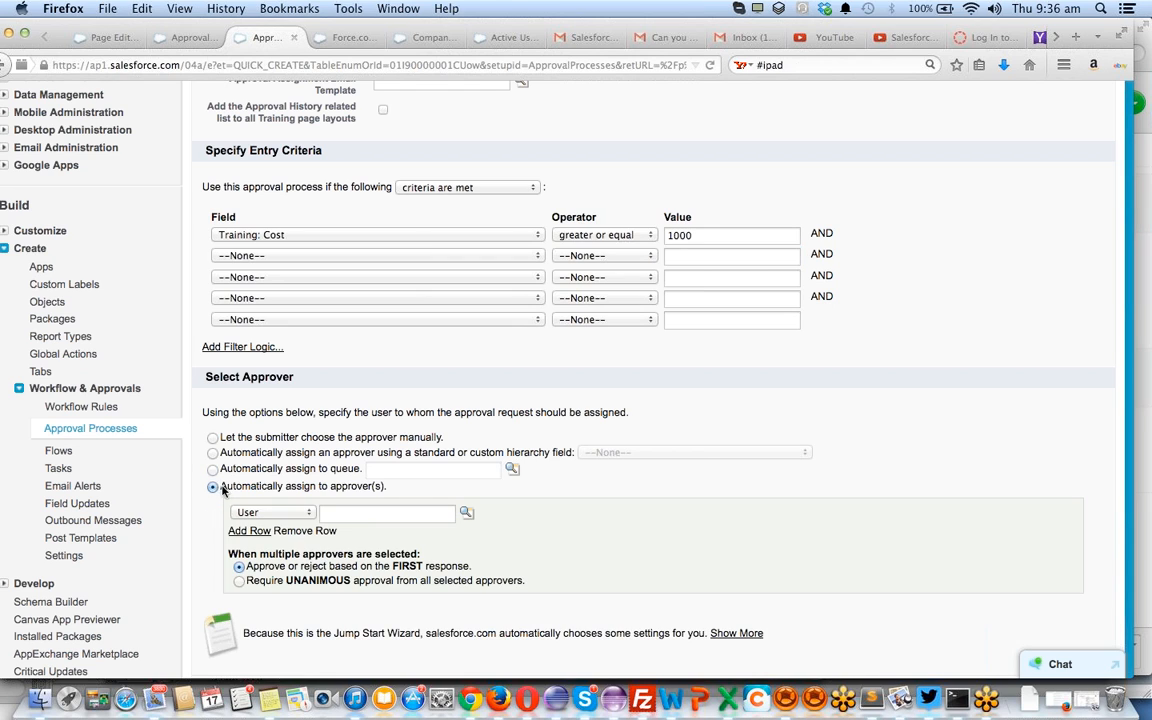
{"action": "left_click", "coordinate": [213, 453]}
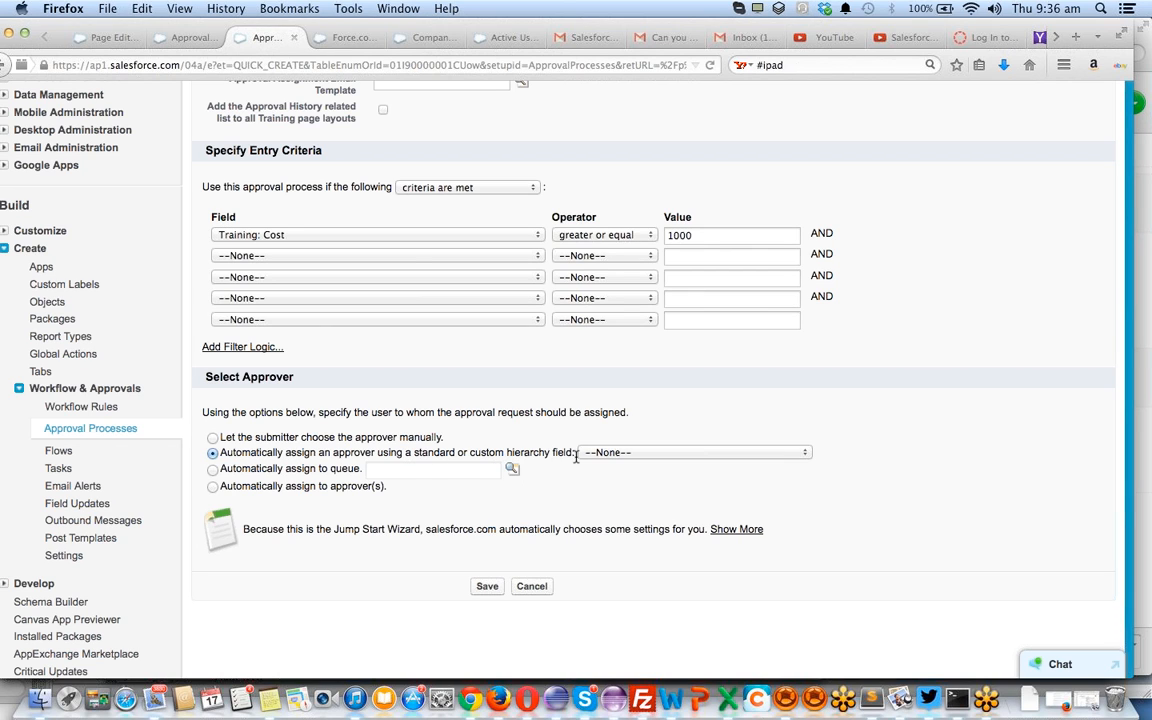
Try to save the process with Create New Hierarchical Relationship Field as the approver field and its label left empty
{"action": "left_click", "coordinate": [607, 455]}
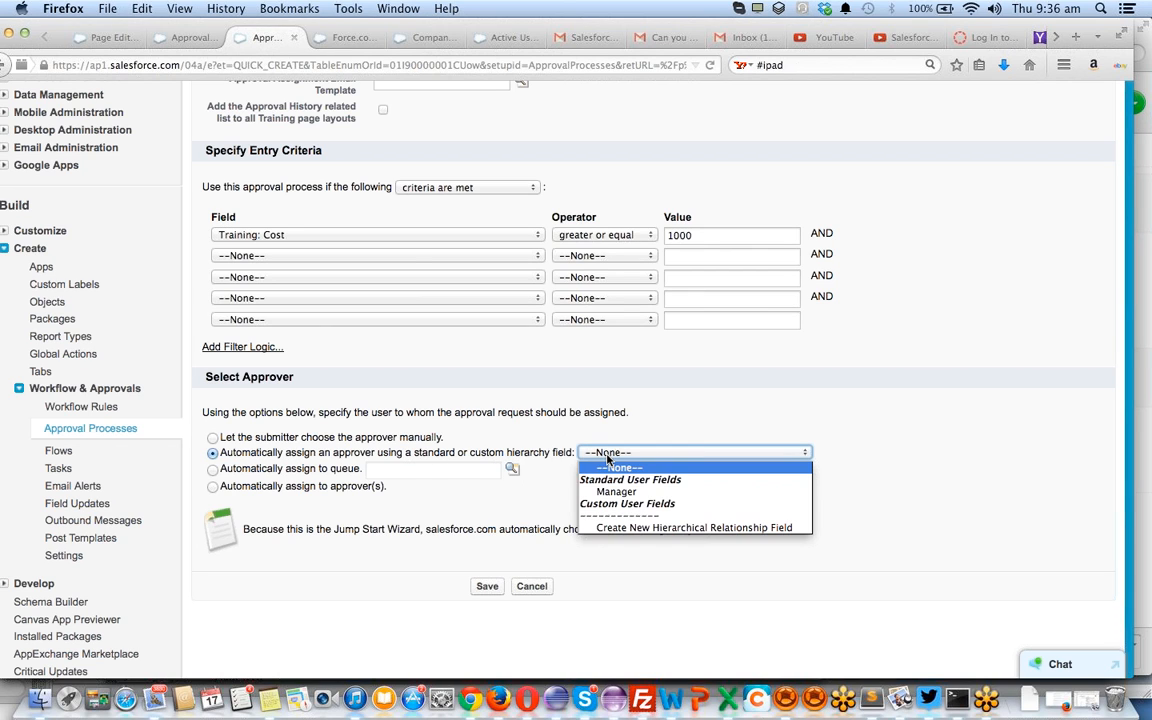
{"action": "left_click", "coordinate": [629, 528]}
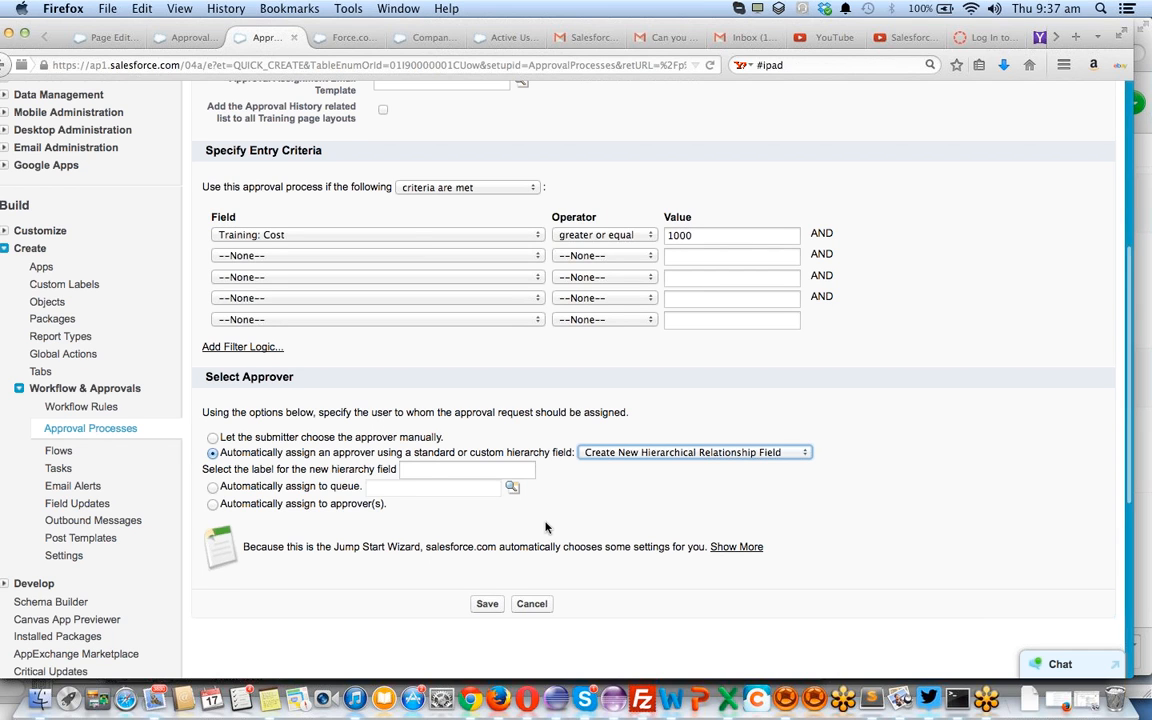
{"action": "scroll", "coordinate": [546, 527], "scroll_direction": "down", "scroll_amount": 1}
{"action": "scroll", "coordinate": [546, 527], "scroll_direction": "up", "scroll_amount": 1}
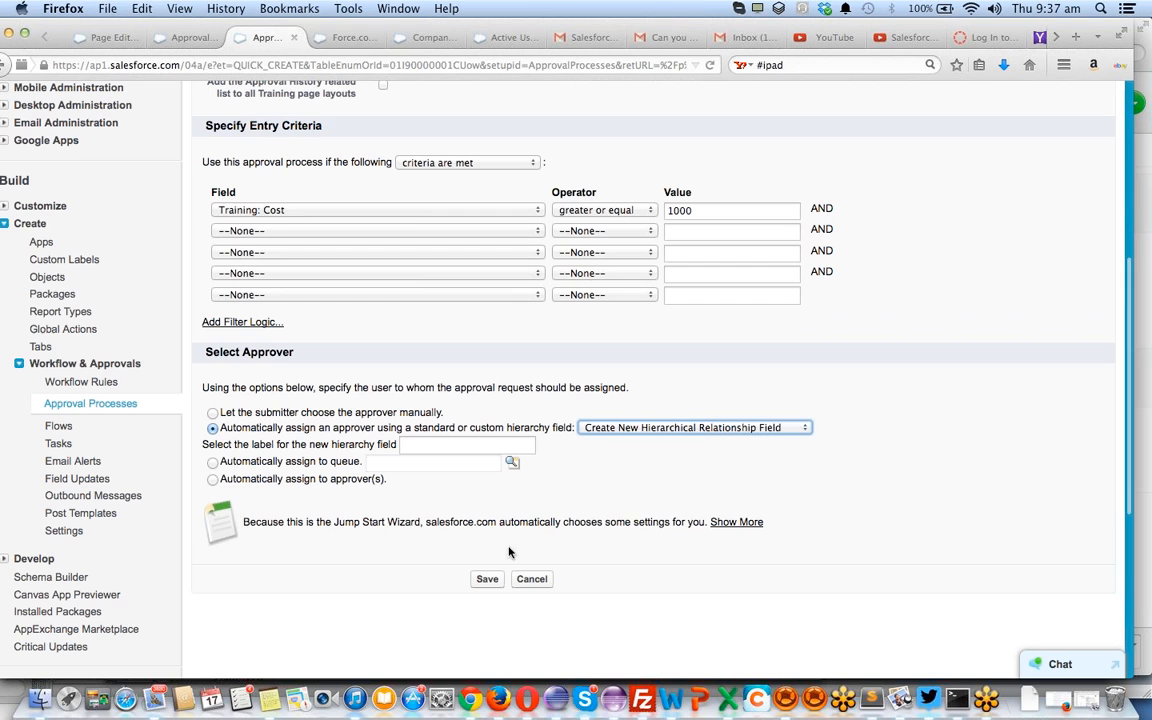
{"action": "left_click", "coordinate": [488, 580]}
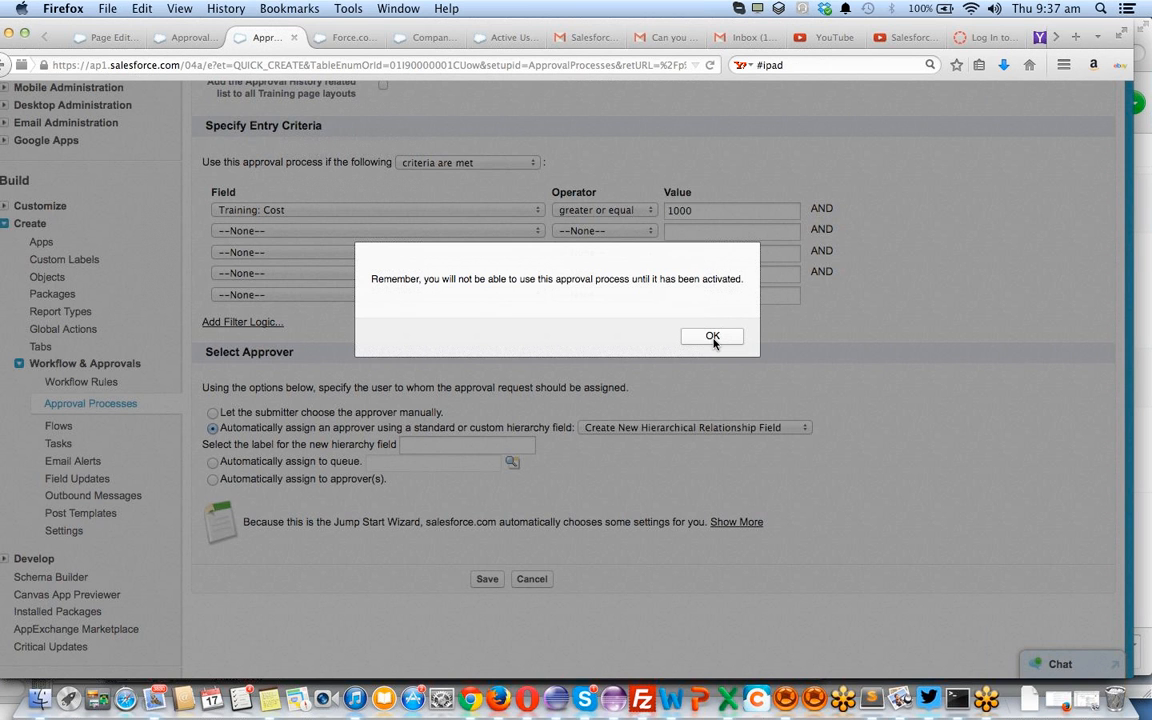
{"action": "left_click", "coordinate": [712, 337]}
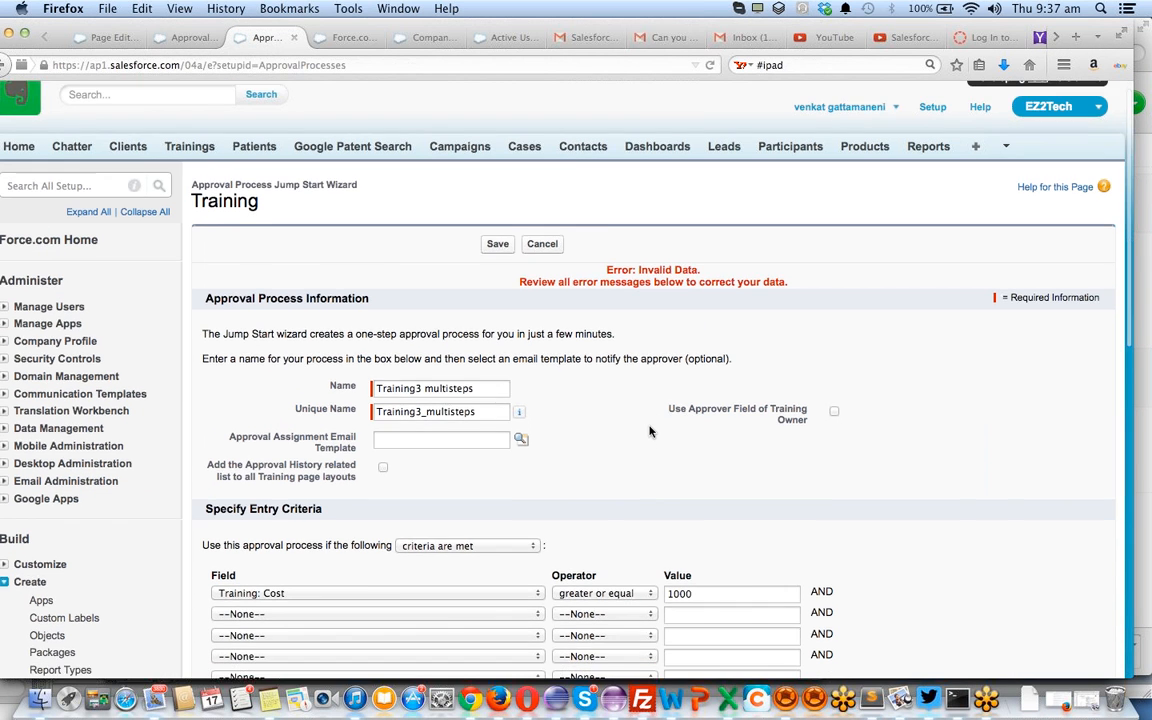
{"action": "scroll", "coordinate": [649, 431], "scroll_direction": "down", "scroll_amount": 5}
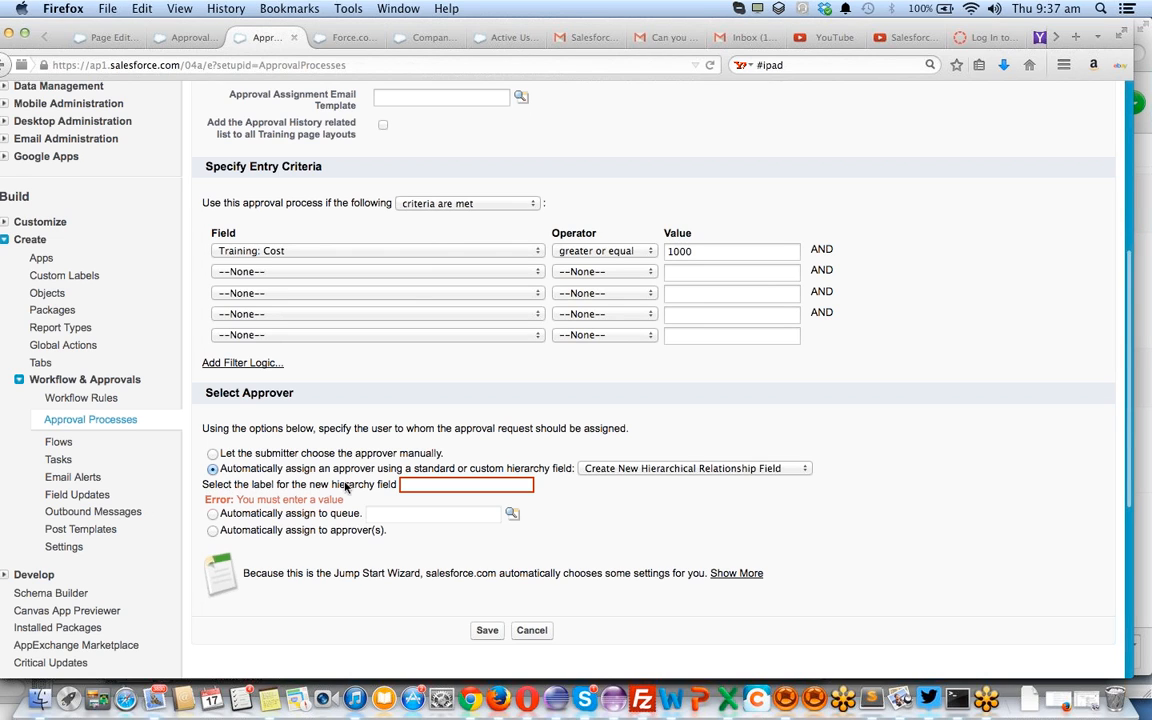
{"action": "left_click", "coordinate": [614, 472]}
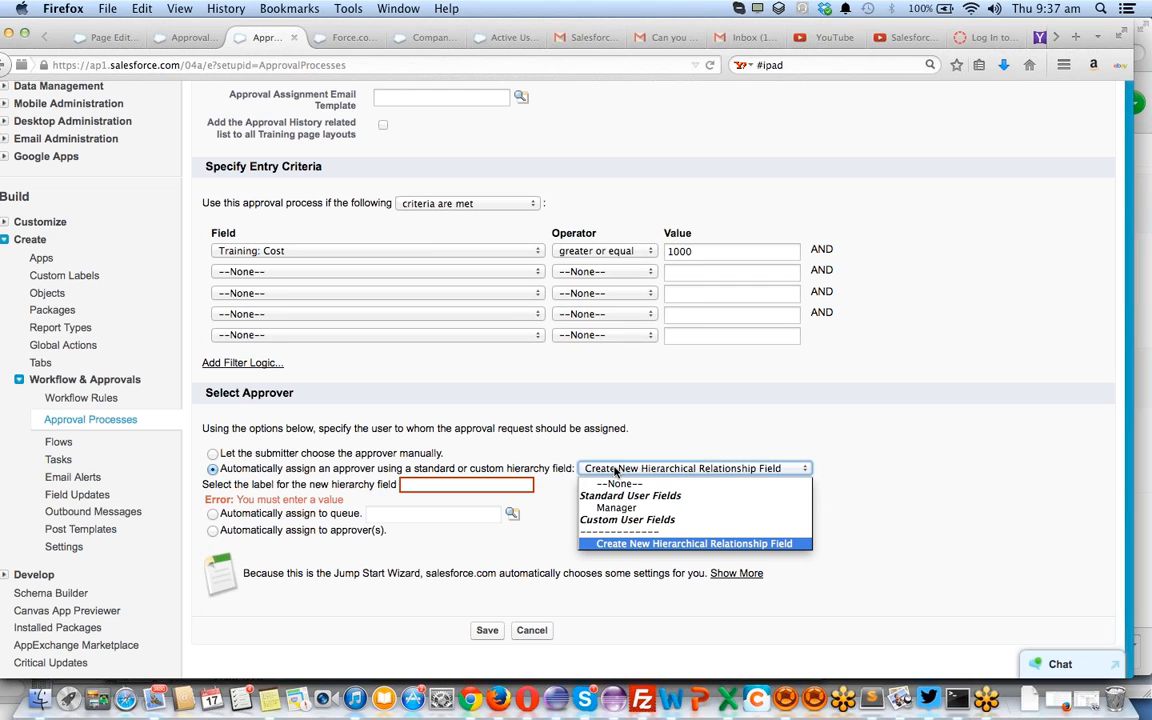
{"action": "left_click", "coordinate": [433, 485]}
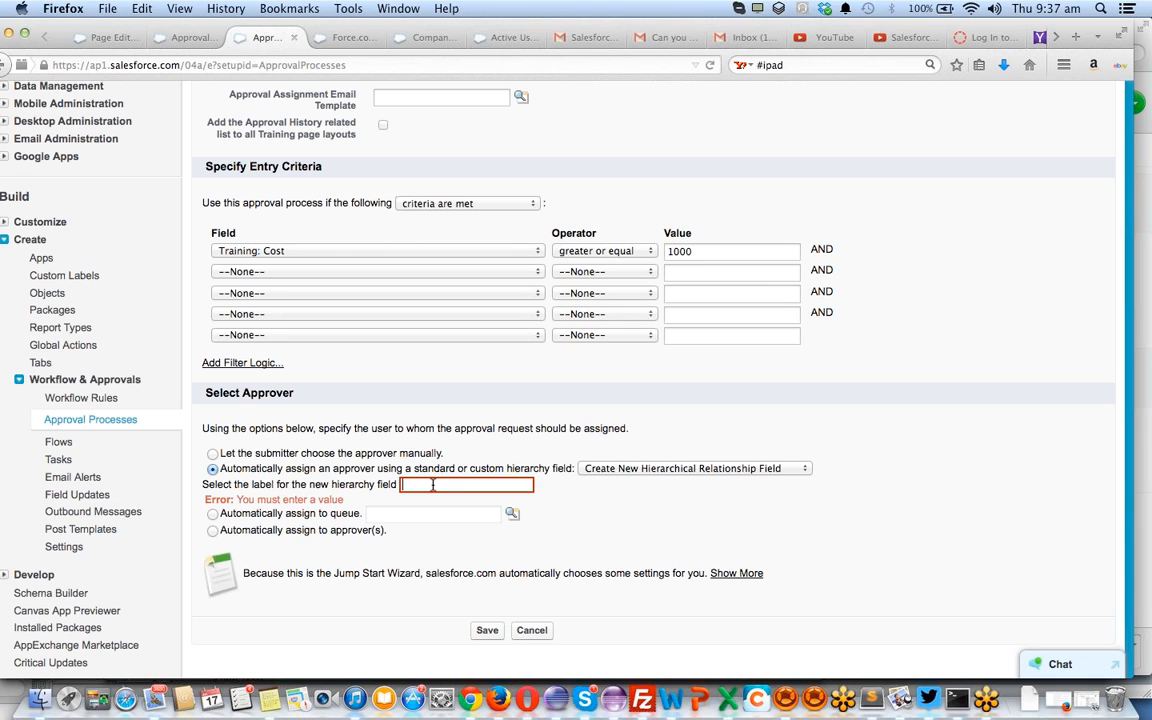
Set the approver's hierarchy field to Manager and save the approval process, acknowledging the activation reminder
{"action": "left_click", "coordinate": [655, 469]}
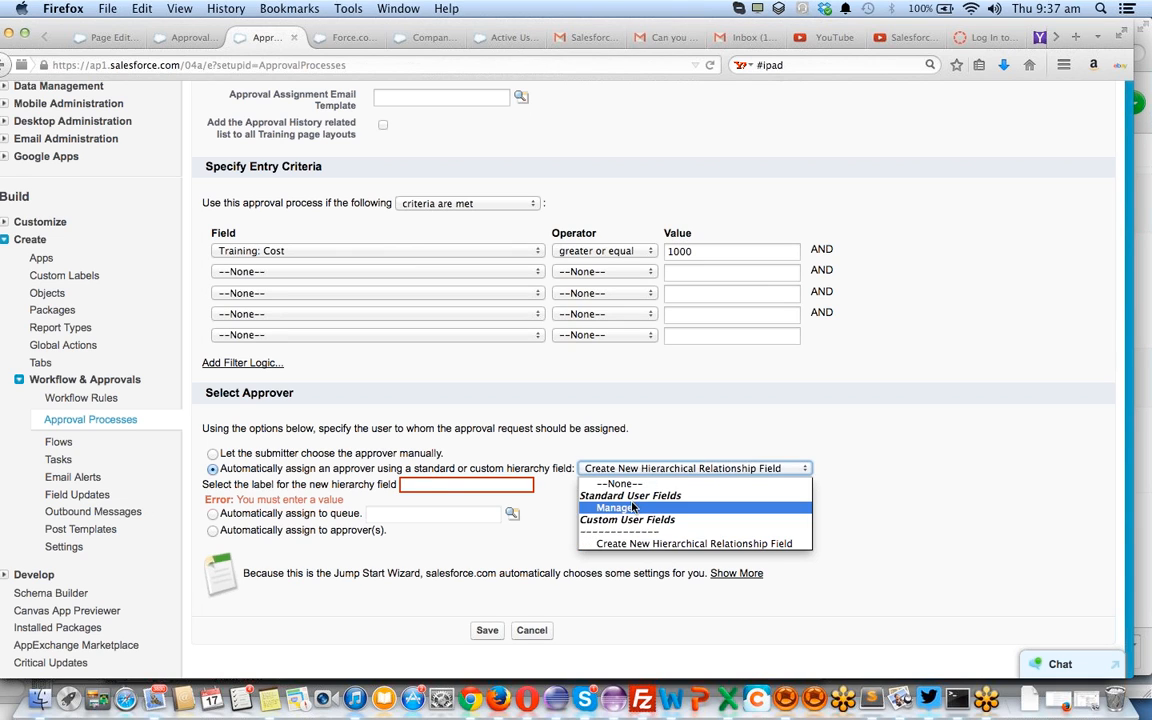
{"action": "left_click", "coordinate": [632, 508]}
{"action": "left_click", "coordinate": [608, 469]}
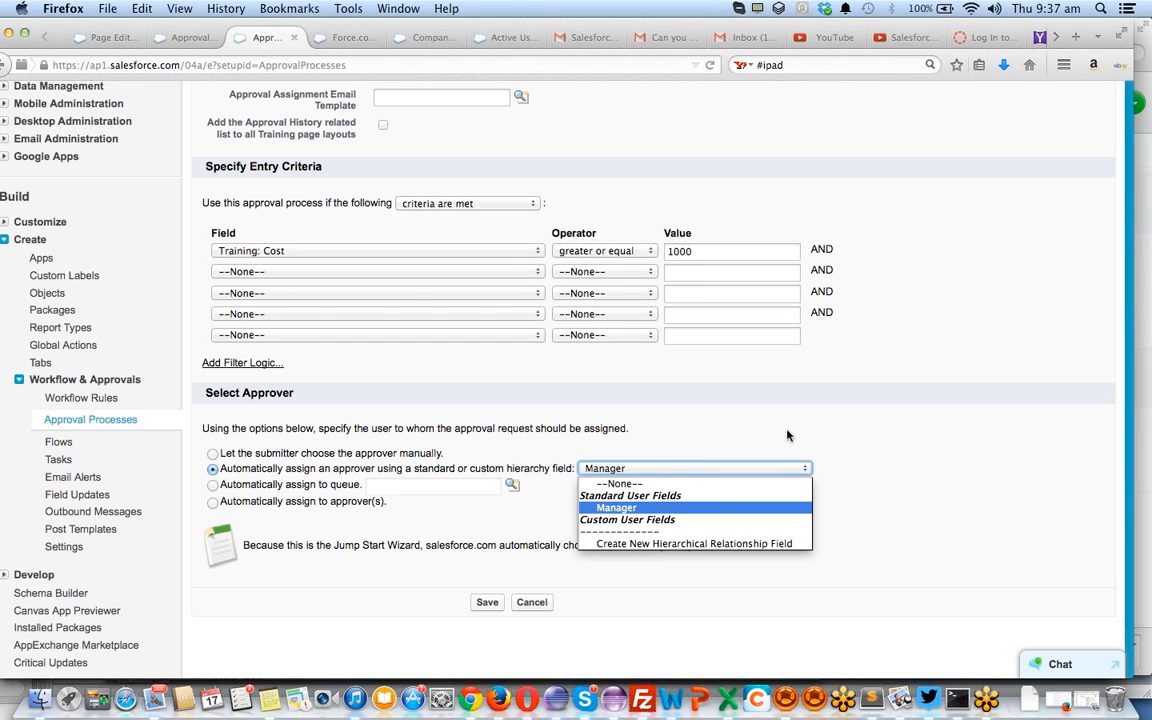
{"action": "left_click", "coordinate": [645, 509]}
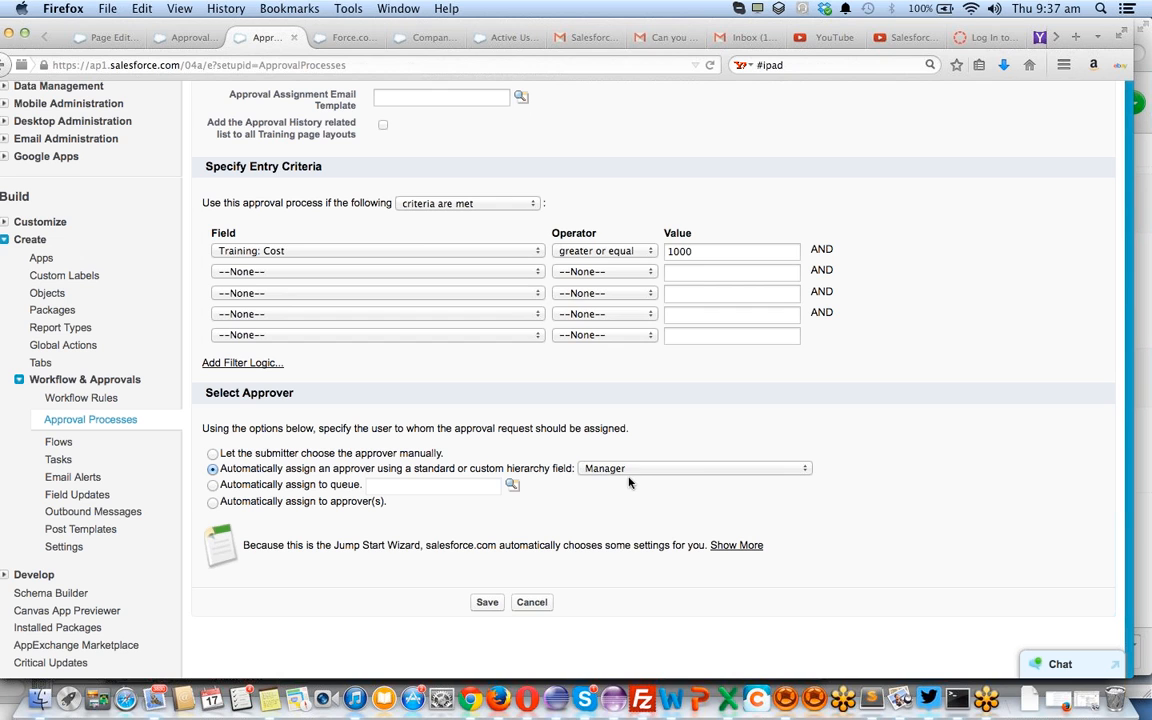
{"action": "left_click", "coordinate": [487, 603]}
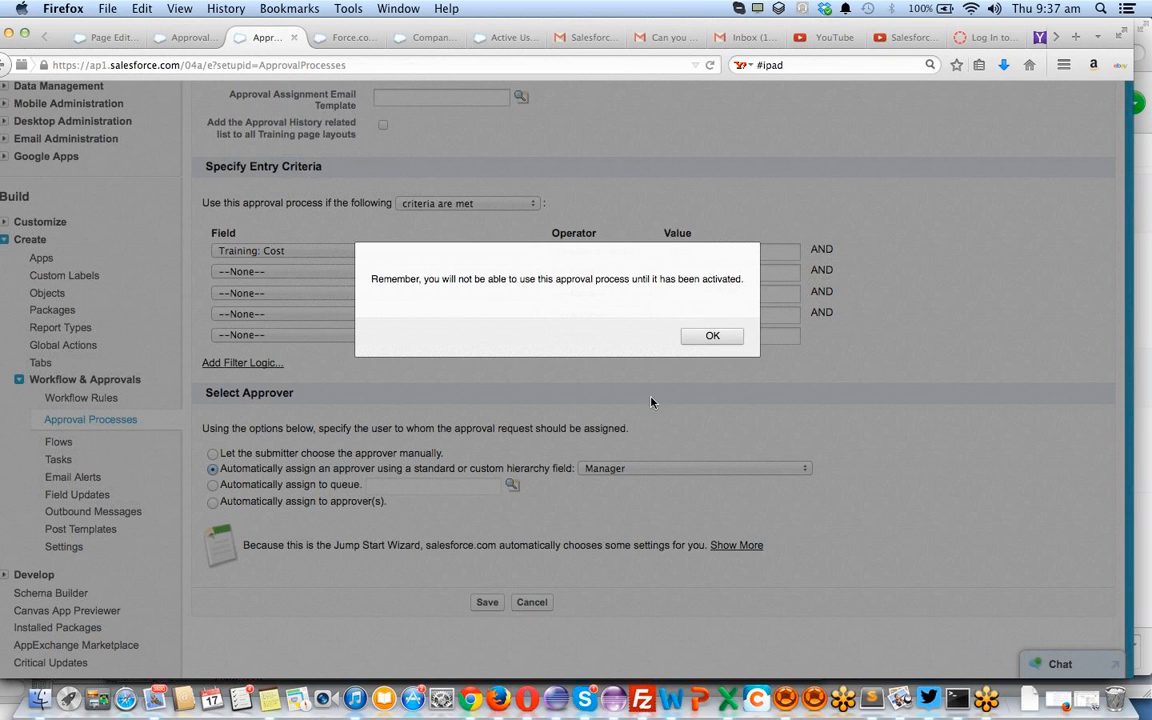
{"action": "left_click", "coordinate": [712, 334]}
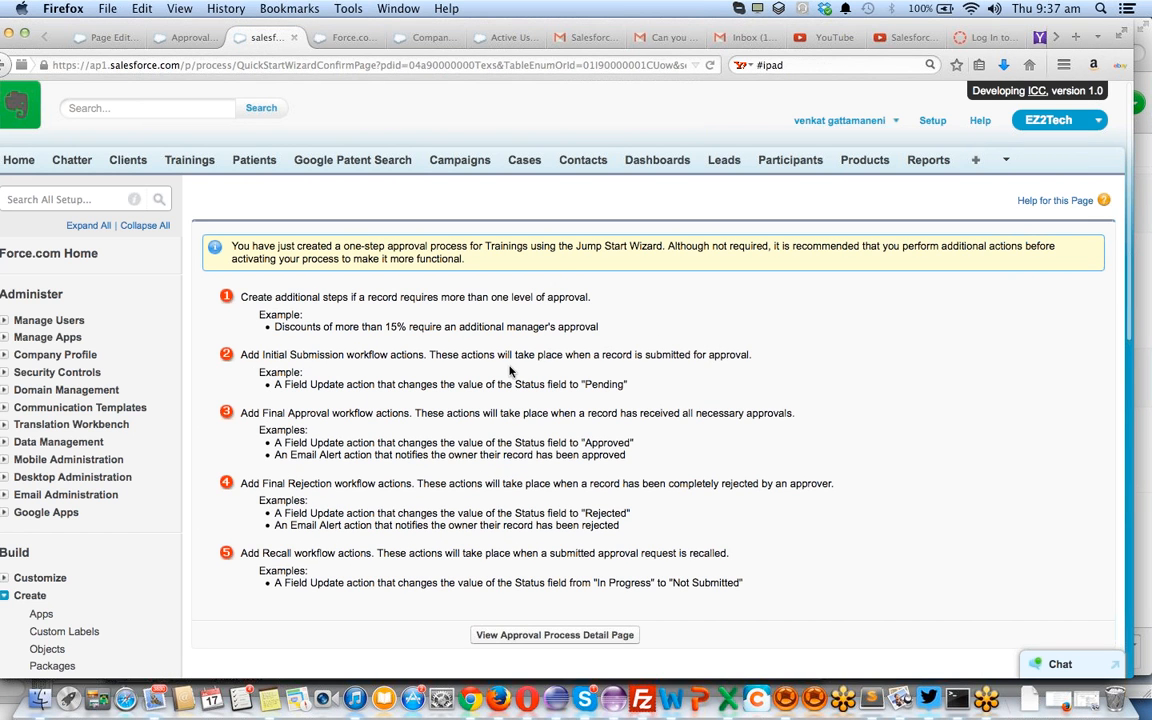
Open the detail page of the newly created approval process
{"action": "scroll", "coordinate": [510, 371], "scroll_direction": "down", "scroll_amount": 1}
{"action": "scroll", "coordinate": [510, 371], "scroll_direction": "down", "scroll_amount": 3}
{"action": "left_click", "coordinate": [535, 496]}
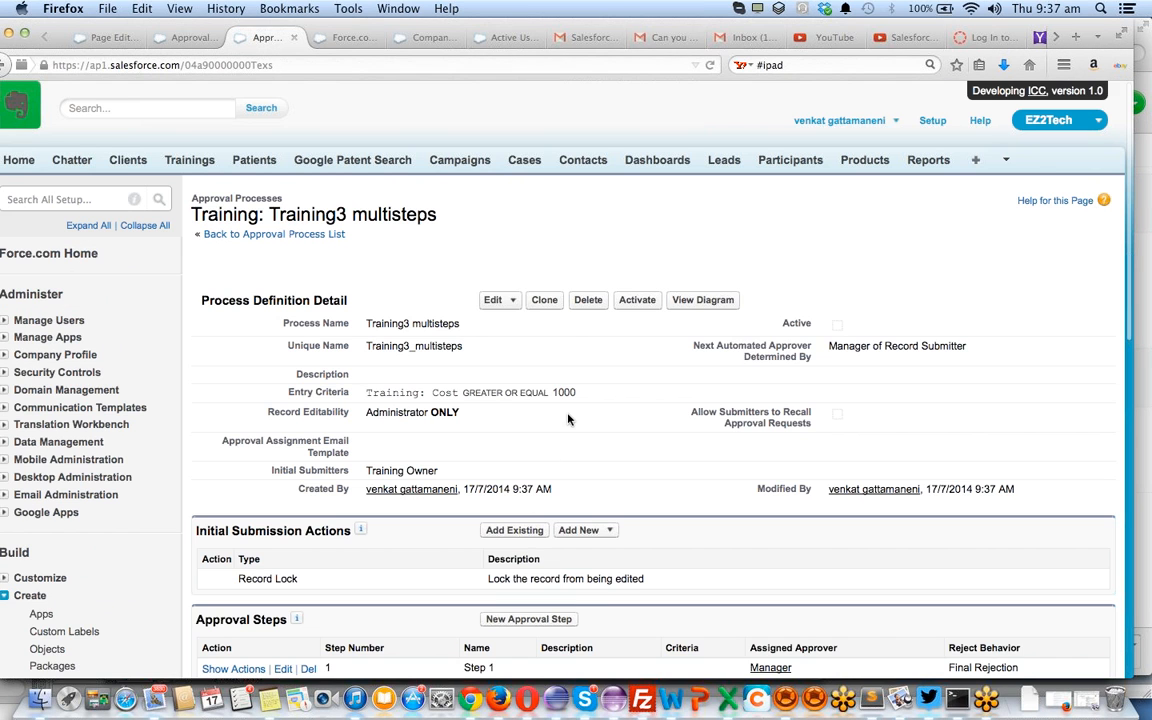
Start a new approval step named Step2 with step number 2 and continue to its criteria
{"action": "scroll", "coordinate": [570, 420], "scroll_direction": "down", "scroll_amount": 5}
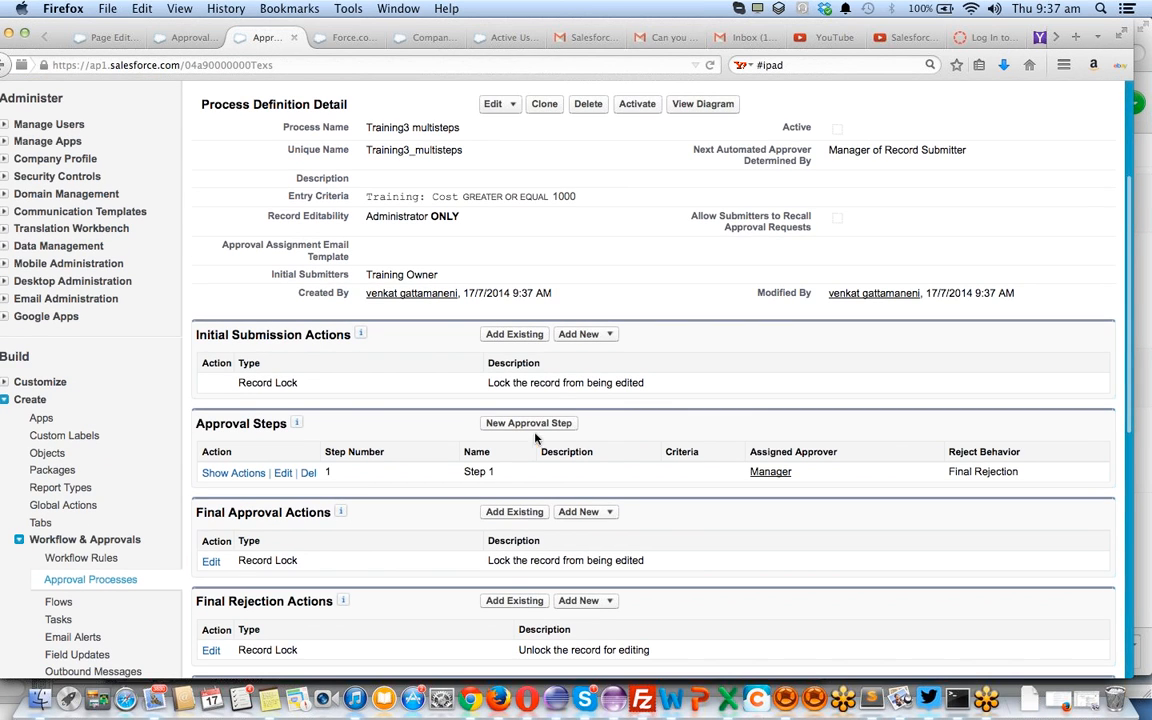
{"action": "left_click", "coordinate": [530, 428]}
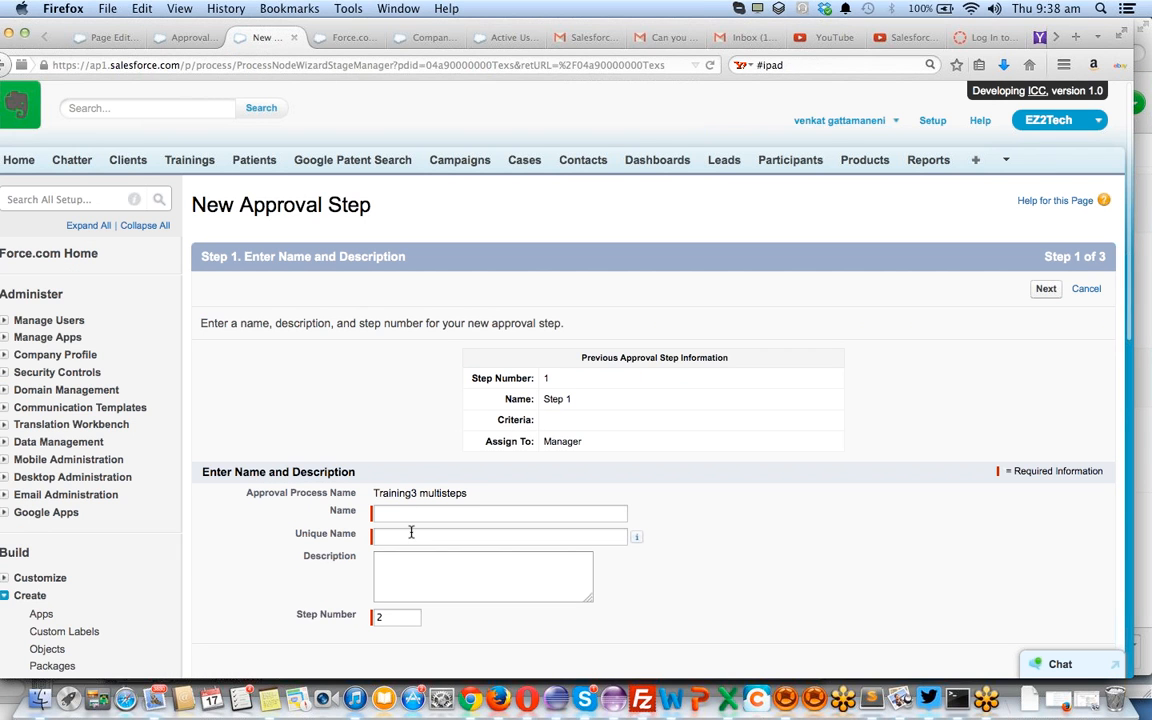
{"action": "left_click", "coordinate": [412, 511]}
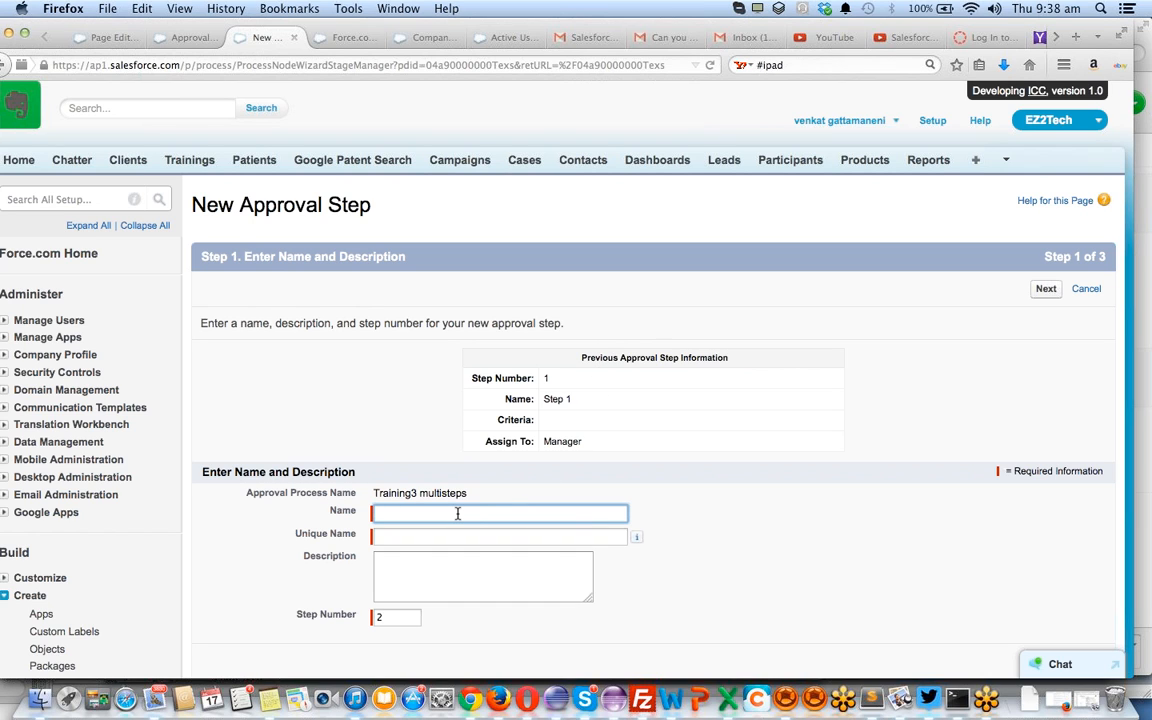
{"action": "type", "text": "St"}
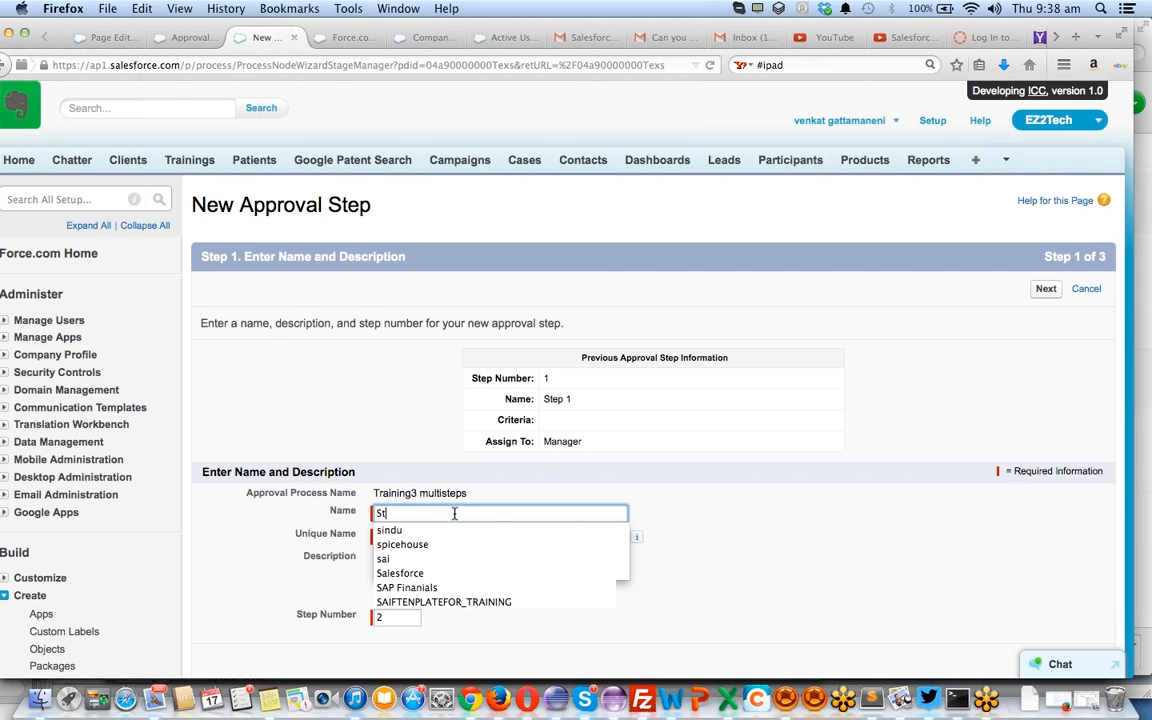
{"action": "type", "text": "ep2"}
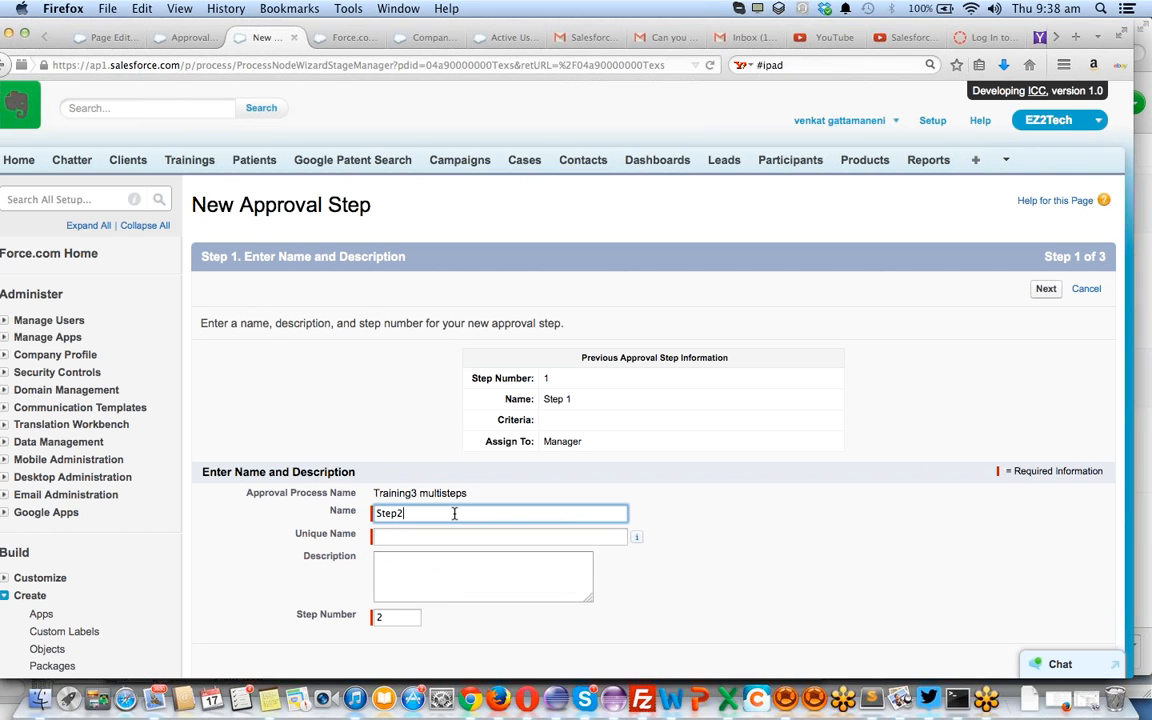
{"action": "key", "text": "Tab"}
{"action": "scroll", "coordinate": [722, 581], "scroll_direction": "down", "scroll_amount": 3}
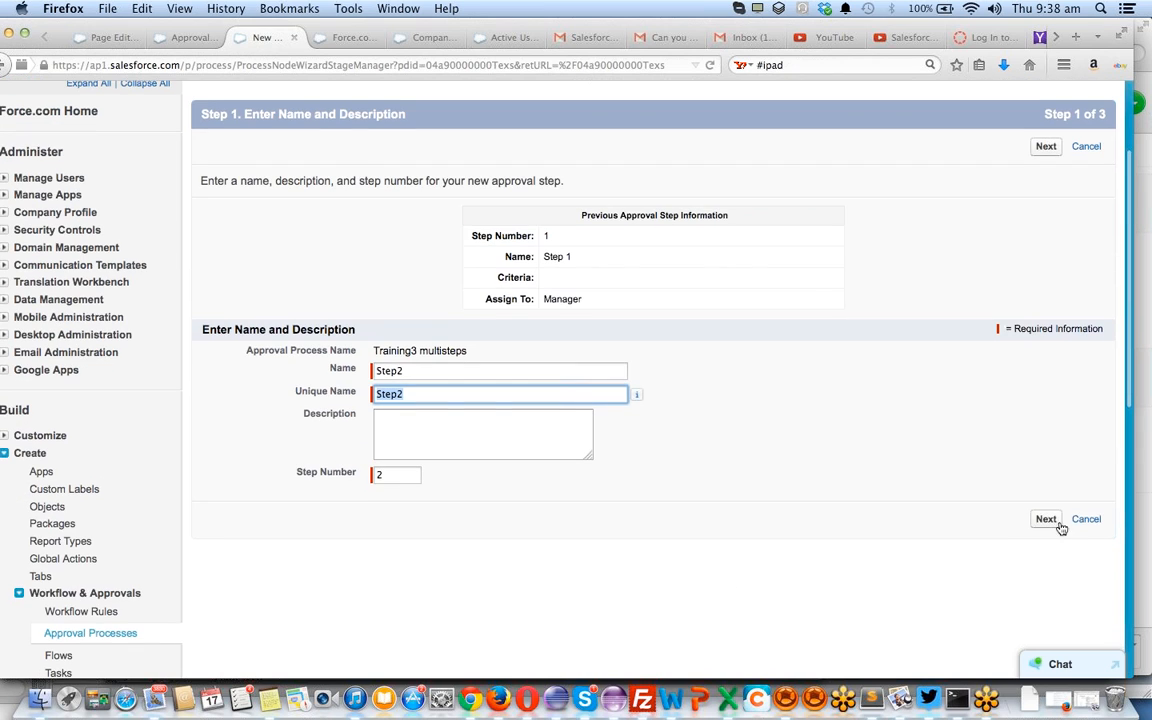
{"action": "left_click", "coordinate": [1047, 521]}
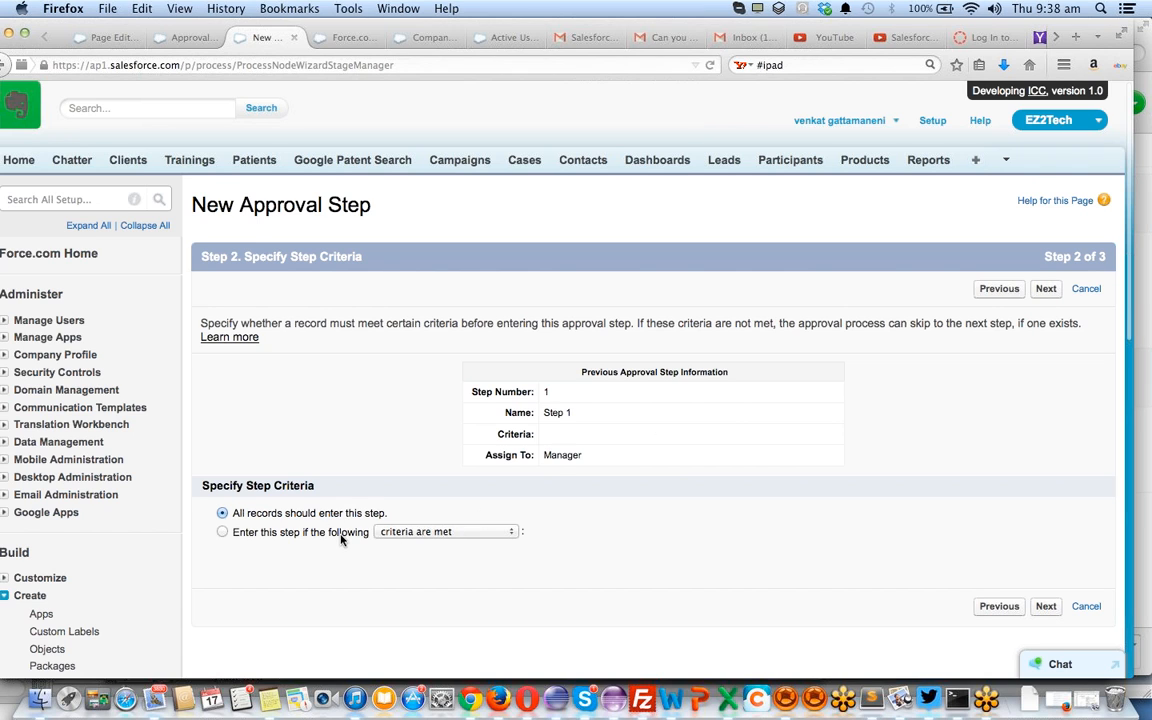
Restrict entry to the step by criteria, with the first condition Training: Cost greater or equal 2000
{"action": "left_click", "coordinate": [301, 532]}
{"action": "left_click", "coordinate": [444, 600]}
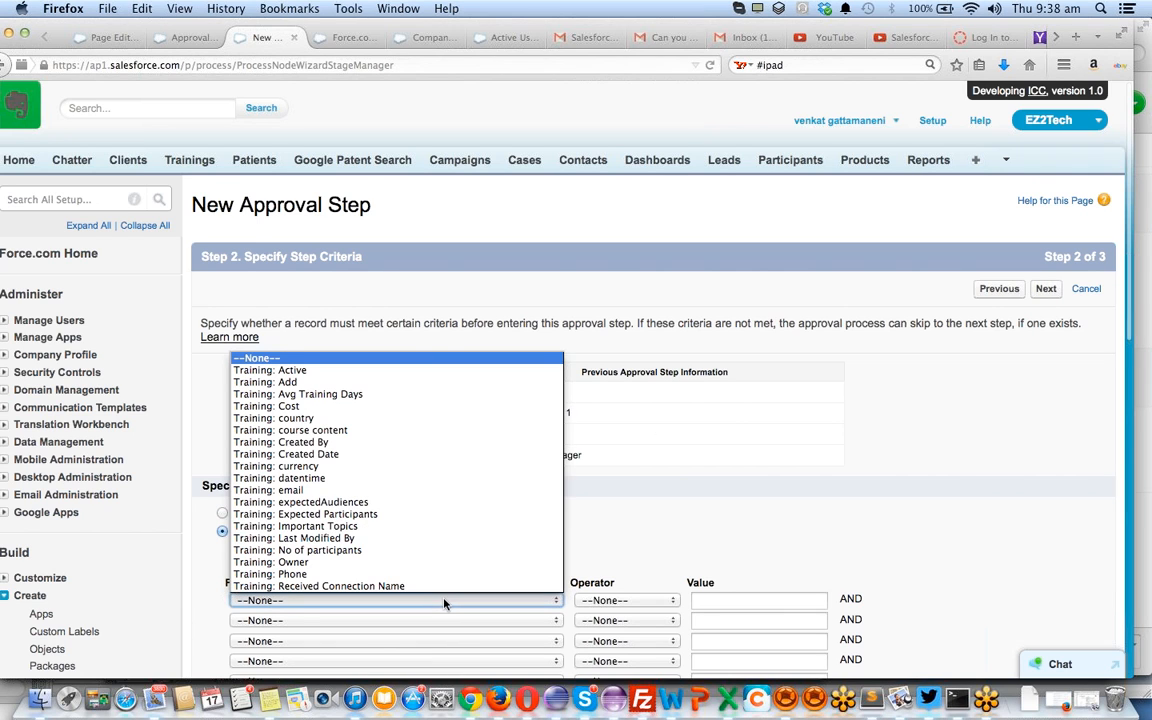
{"action": "left_click", "coordinate": [440, 406]}
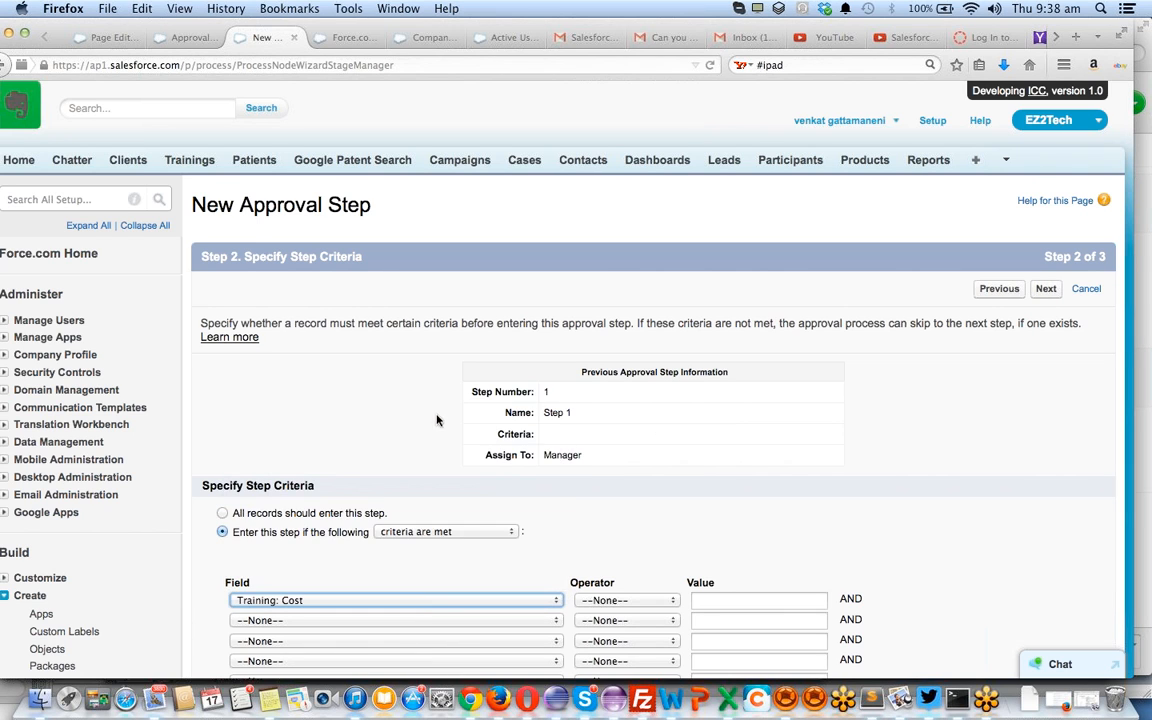
{"action": "left_click", "coordinate": [625, 600]}
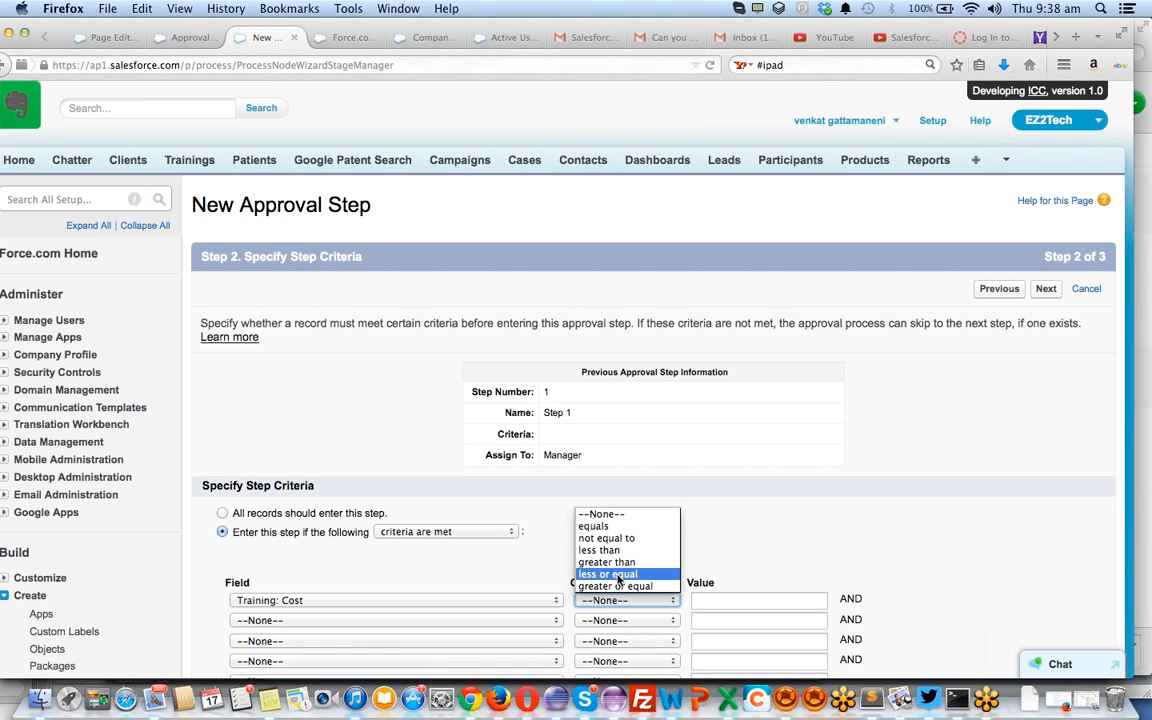
{"action": "left_click", "coordinate": [621, 587]}
{"action": "left_click", "coordinate": [706, 601]}
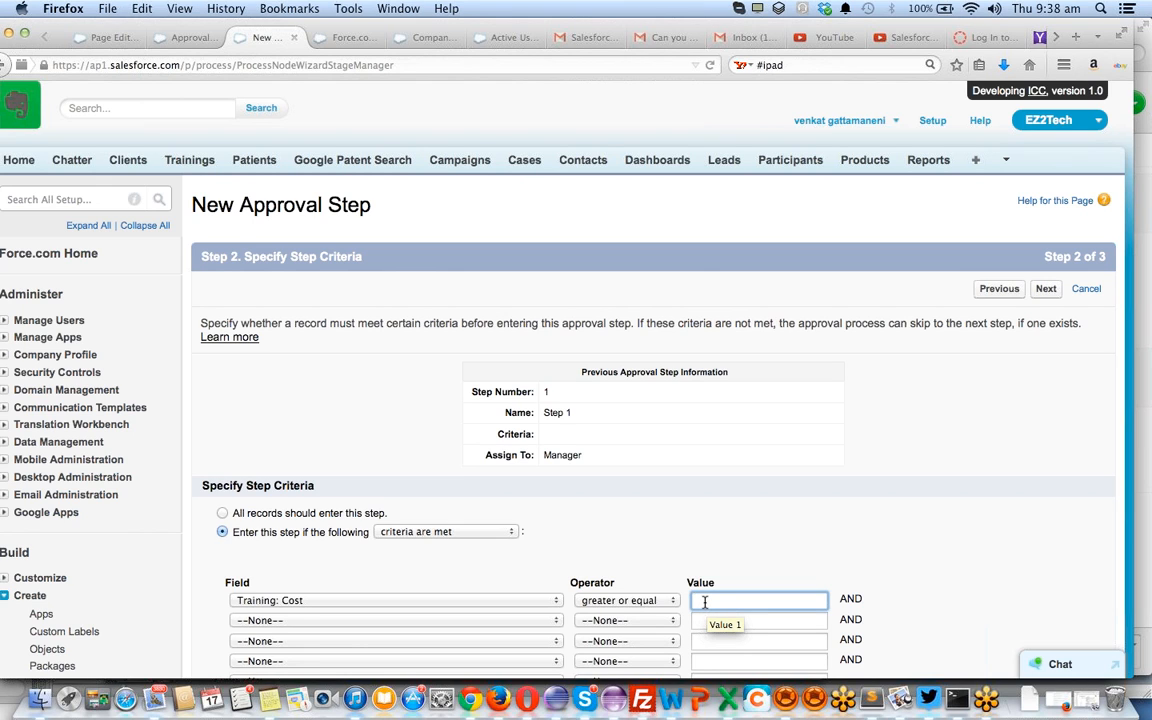
{"action": "type", "text": "2000"}
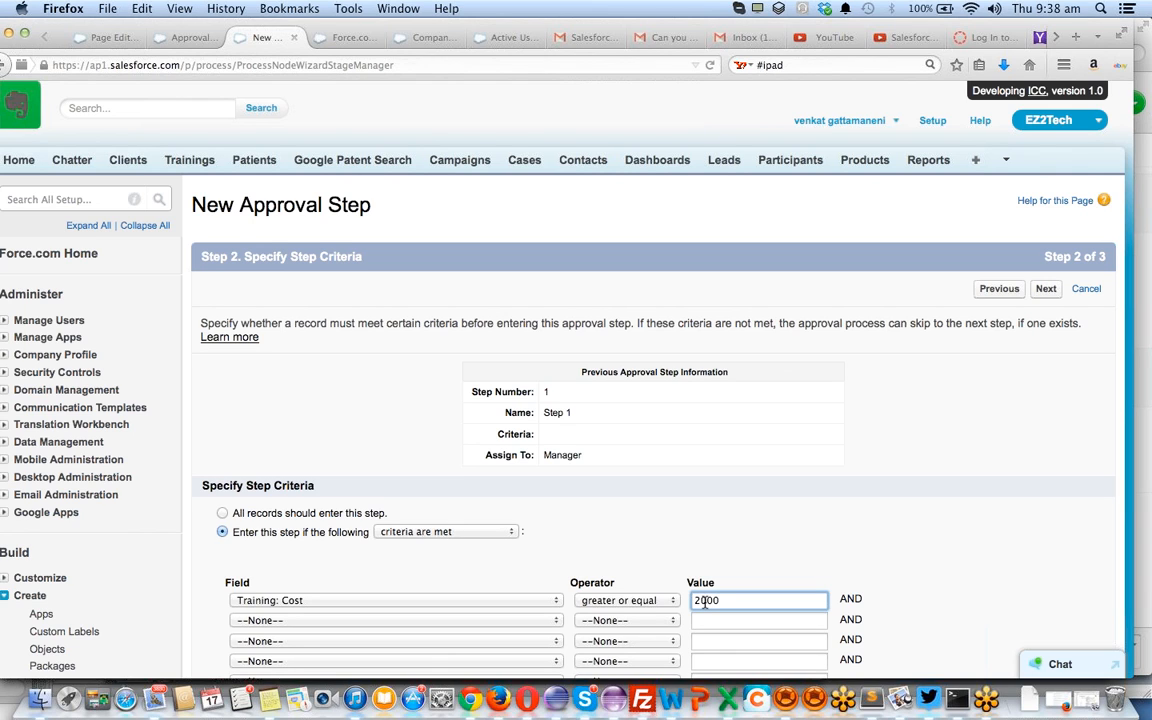
Add a second condition of Training: Cost less than 5000 and continue to the approver selection
{"action": "key", "text": "Tab"}
{"action": "key", "text": "Down"}
{"action": "key", "text": "Down"}
{"action": "key", "text": "Up"}
{"action": "key", "text": "Tab"}
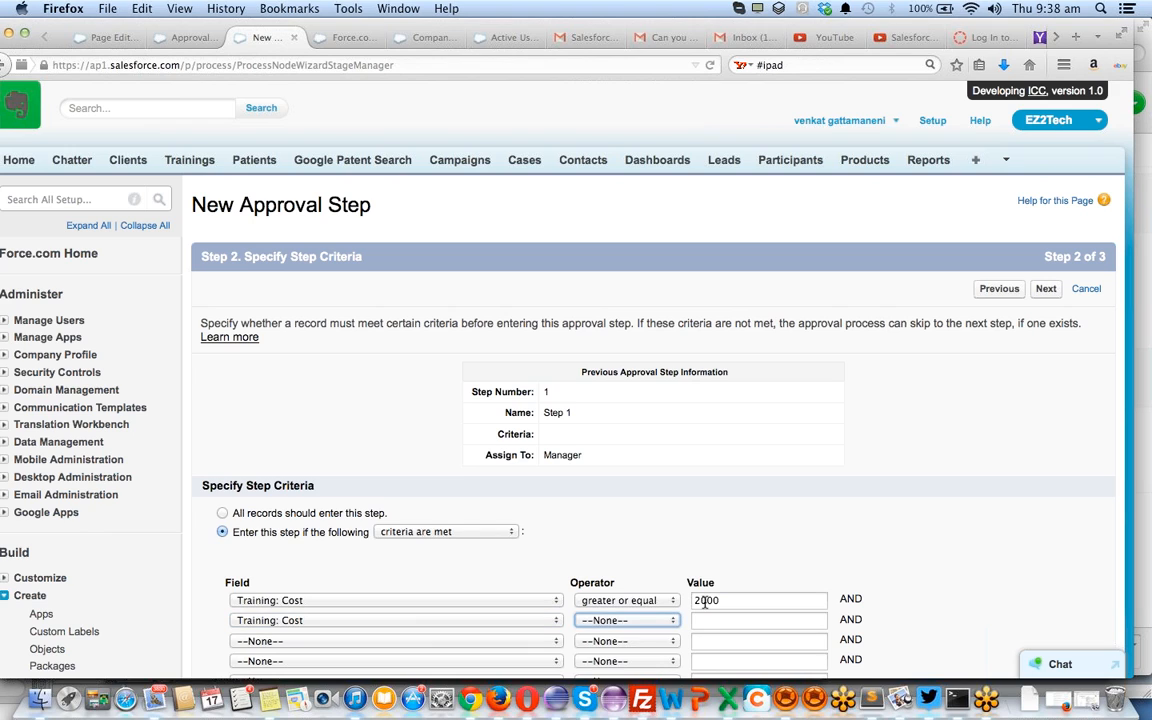
{"action": "key", "text": "Down"}
{"action": "key", "text": "Down"}
{"action": "key", "text": "Down"}
{"action": "key", "text": "Down"}
{"action": "key", "text": "Down"}
{"action": "key", "text": "Down"}
{"action": "key", "text": "Down"}
{"action": "key", "text": "Down"}
{"action": "key", "text": "Down"}
{"action": "key", "text": "Up"}
{"action": "key", "text": "Up"}
{"action": "key", "text": "Up"}
{"action": "key", "text": "Tab"}
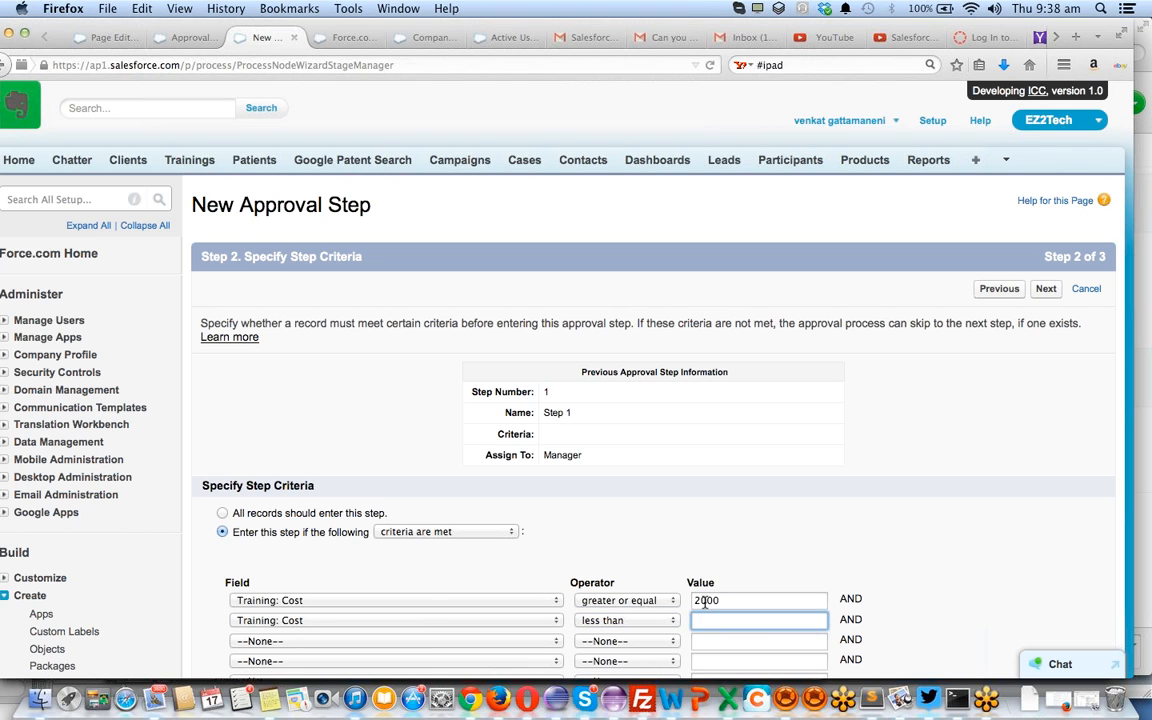
{"action": "type", "text": "5000"}
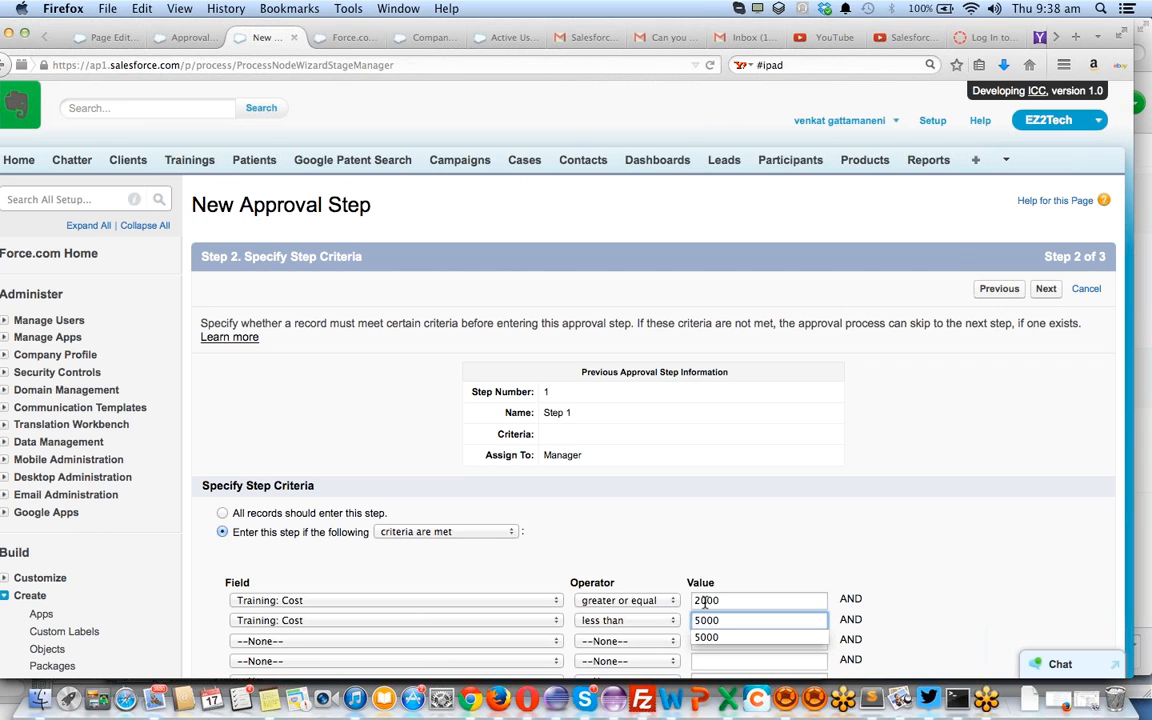
{"action": "scroll", "coordinate": [705, 601], "scroll_direction": "down", "scroll_amount": 5}
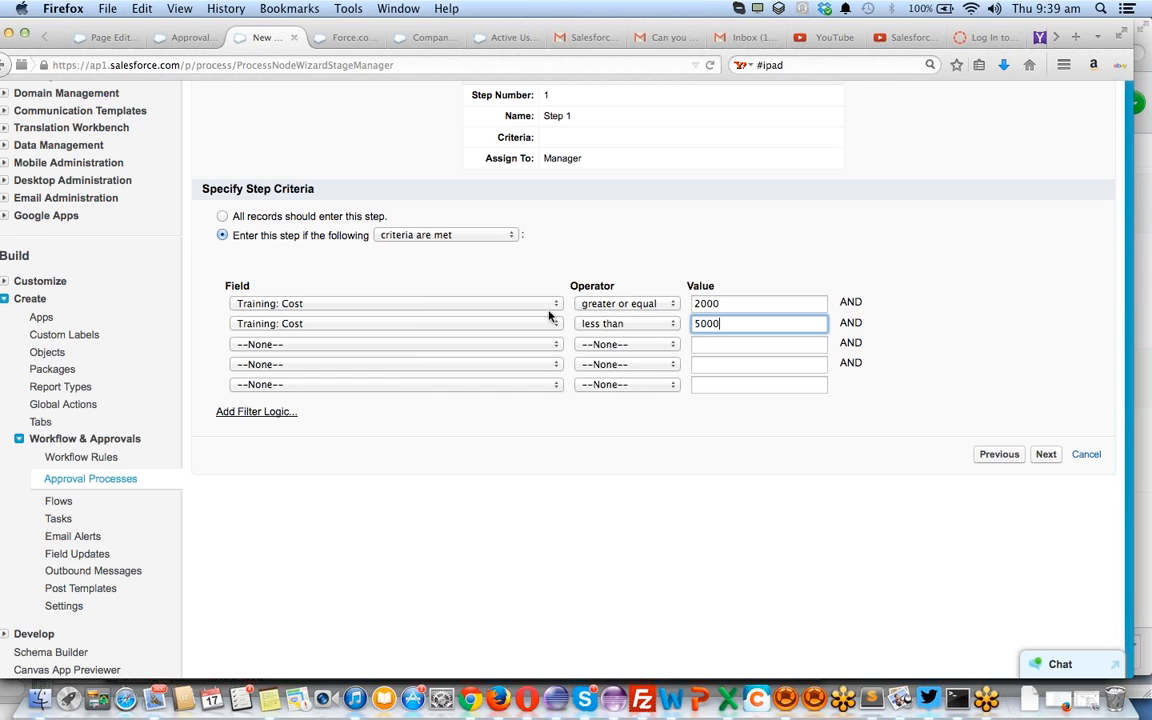
{"action": "left_click", "coordinate": [1046, 459]}
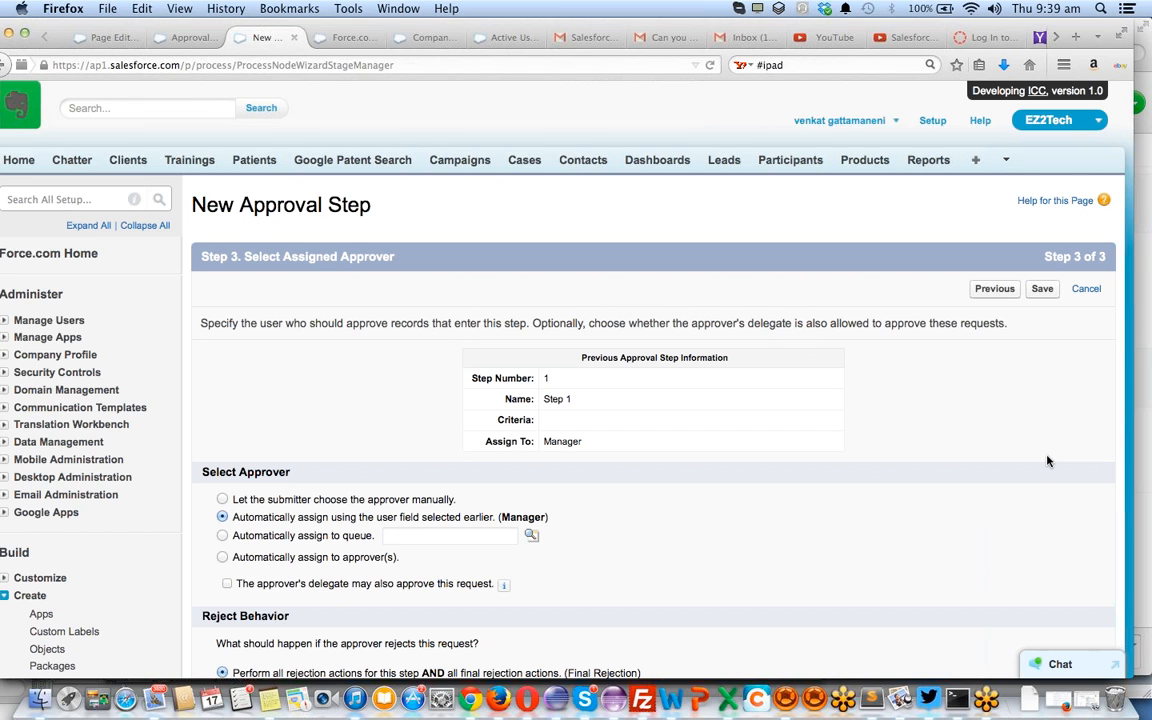
Set the reject behavior to send the request back to the most recent approver (Go Back 1 Step) and save the approval step
{"action": "scroll", "coordinate": [737, 377], "scroll_direction": "down", "scroll_amount": 2}
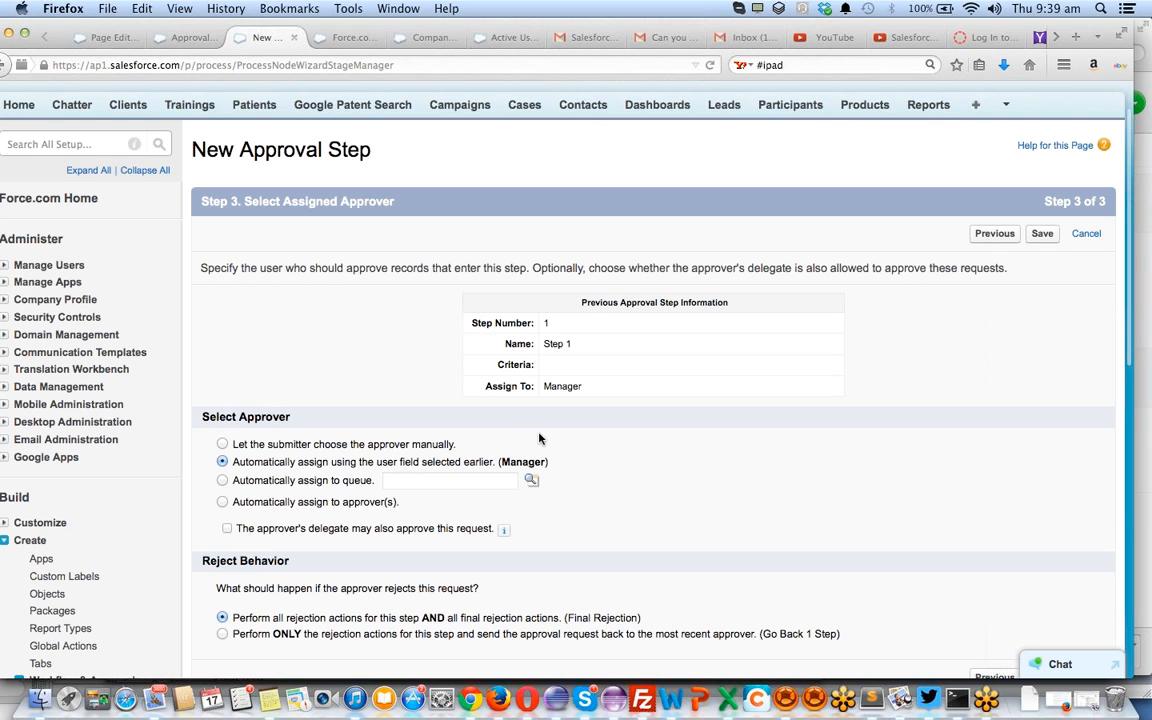
{"action": "scroll", "coordinate": [539, 438], "scroll_direction": "down", "scroll_amount": 3}
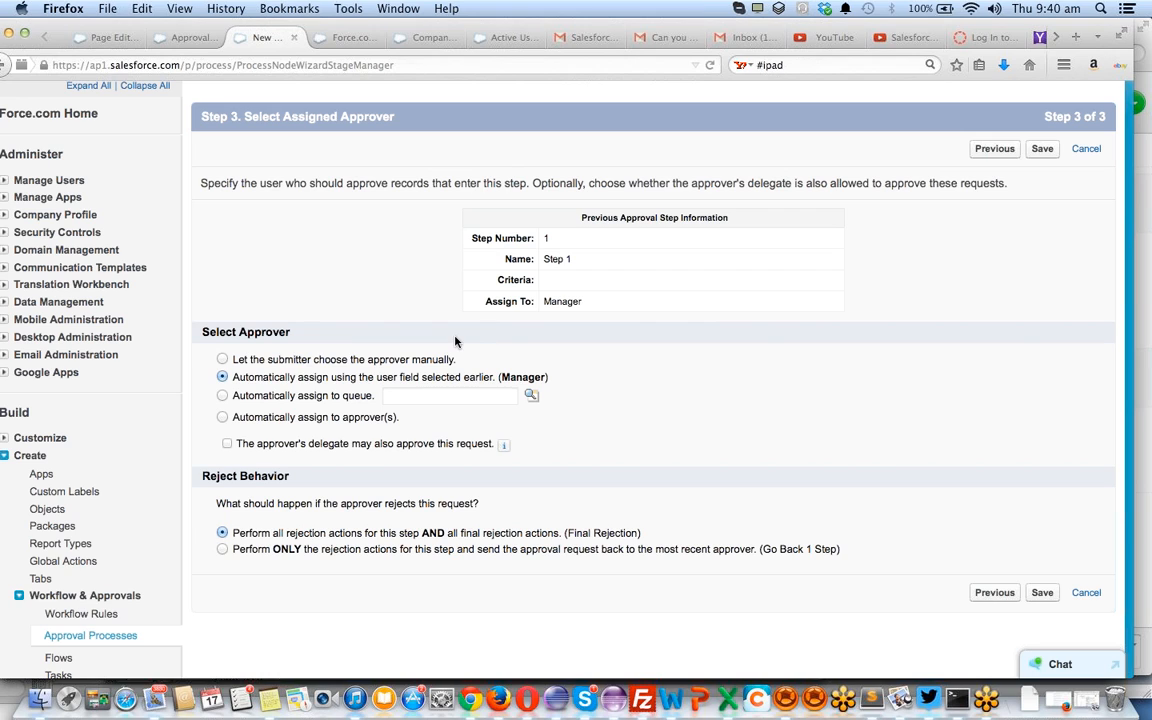
{"action": "left_click", "coordinate": [222, 550]}
{"action": "left_click", "coordinate": [1045, 593]}
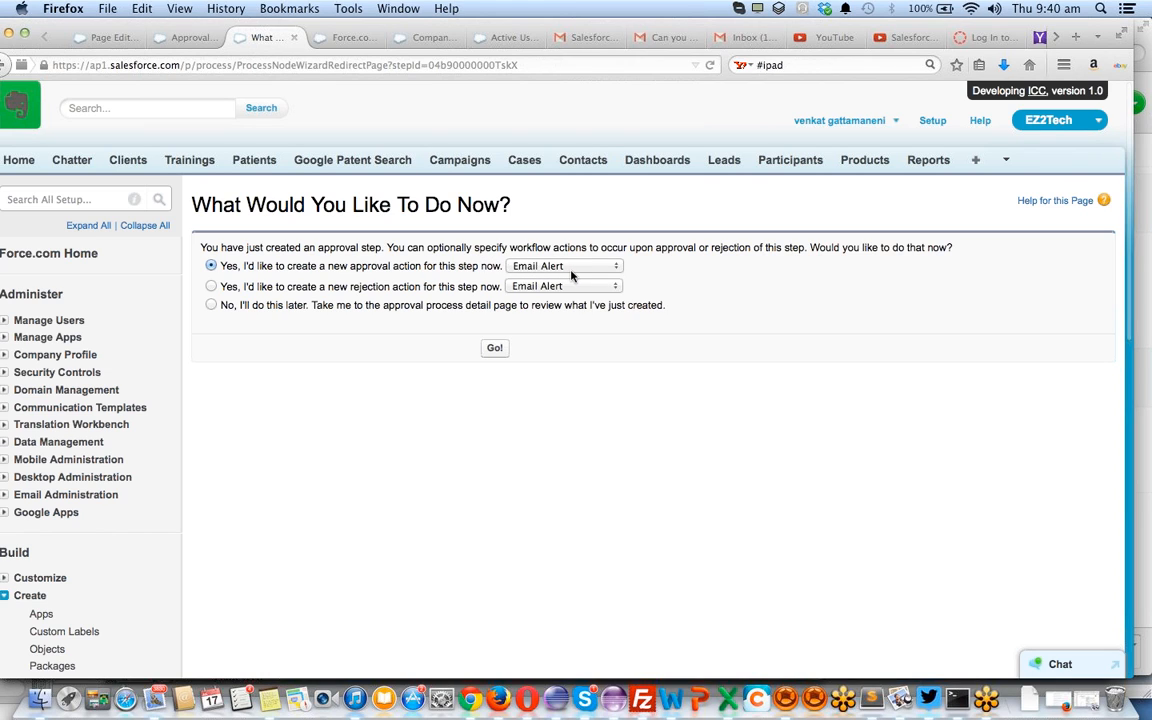
Create a new Email Alert approval action for the step with the description Email alert and unique name Email_alert
{"action": "left_click", "coordinate": [495, 349]}
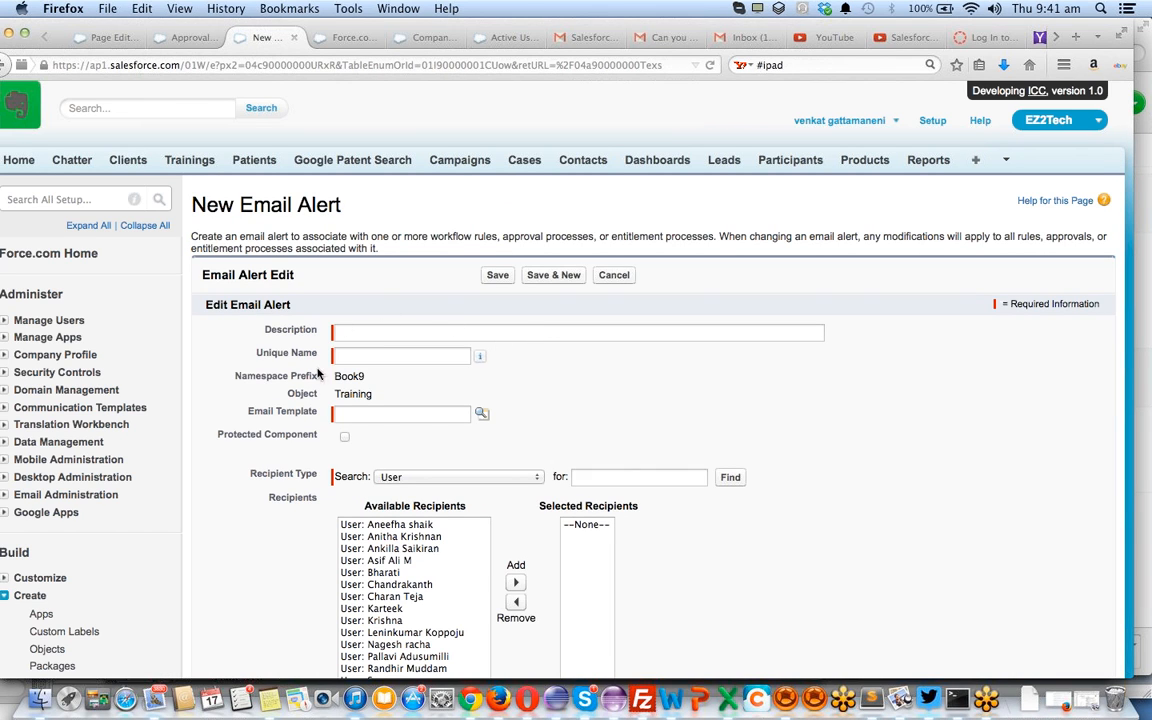
{"action": "left_click", "coordinate": [403, 333]}
{"action": "type", "text": "Email al"}
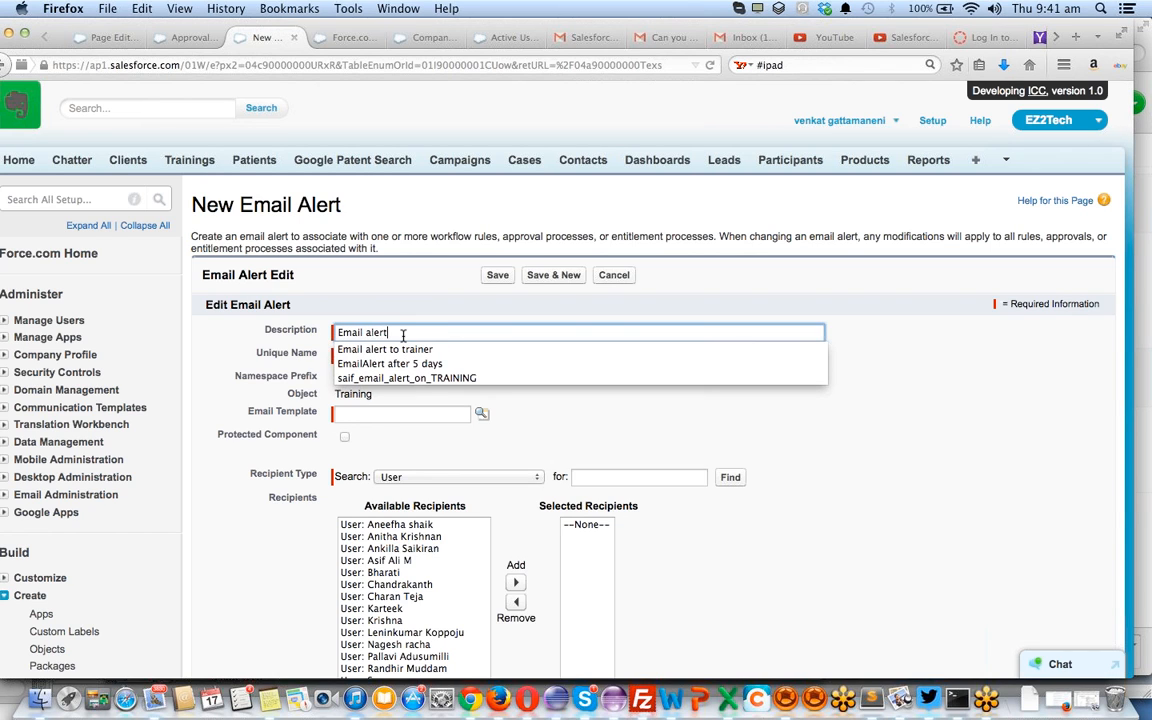
{"action": "type", "text": "ert"}
{"action": "key", "text": "Escape"}
{"action": "key", "text": "Tab"}
{"action": "key", "text": "Tab"}
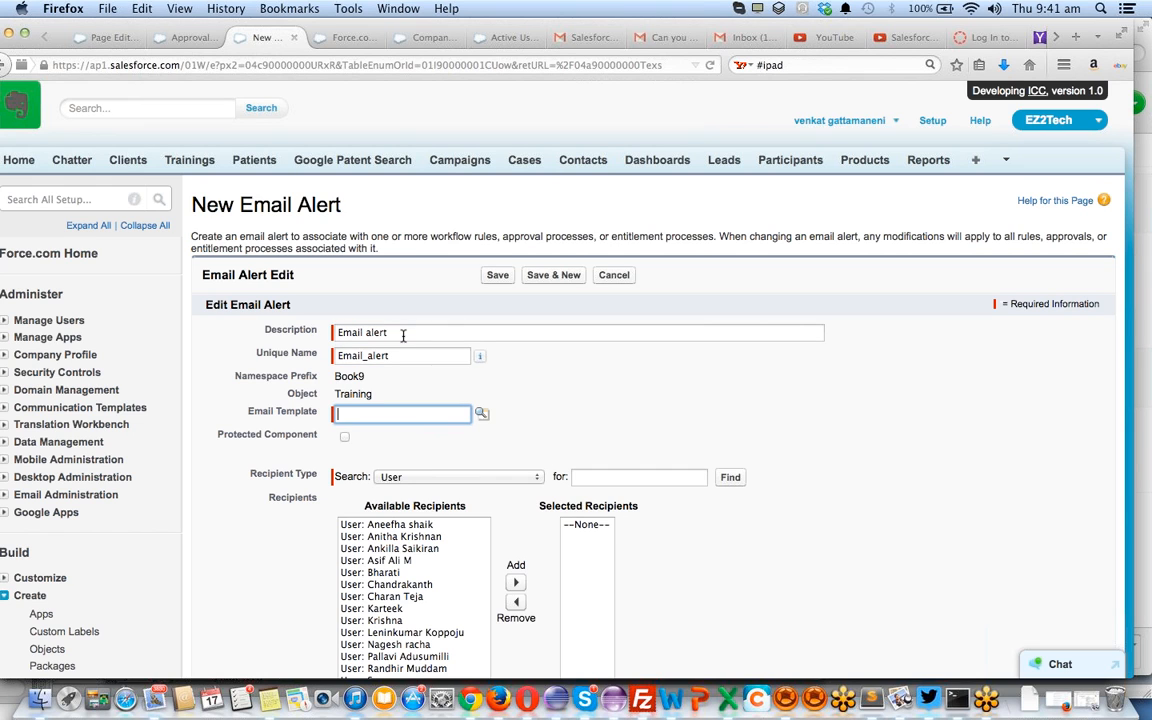
Assign the New training email to Trainer1 template to the email alert
{"action": "left_click", "coordinate": [482, 413]}
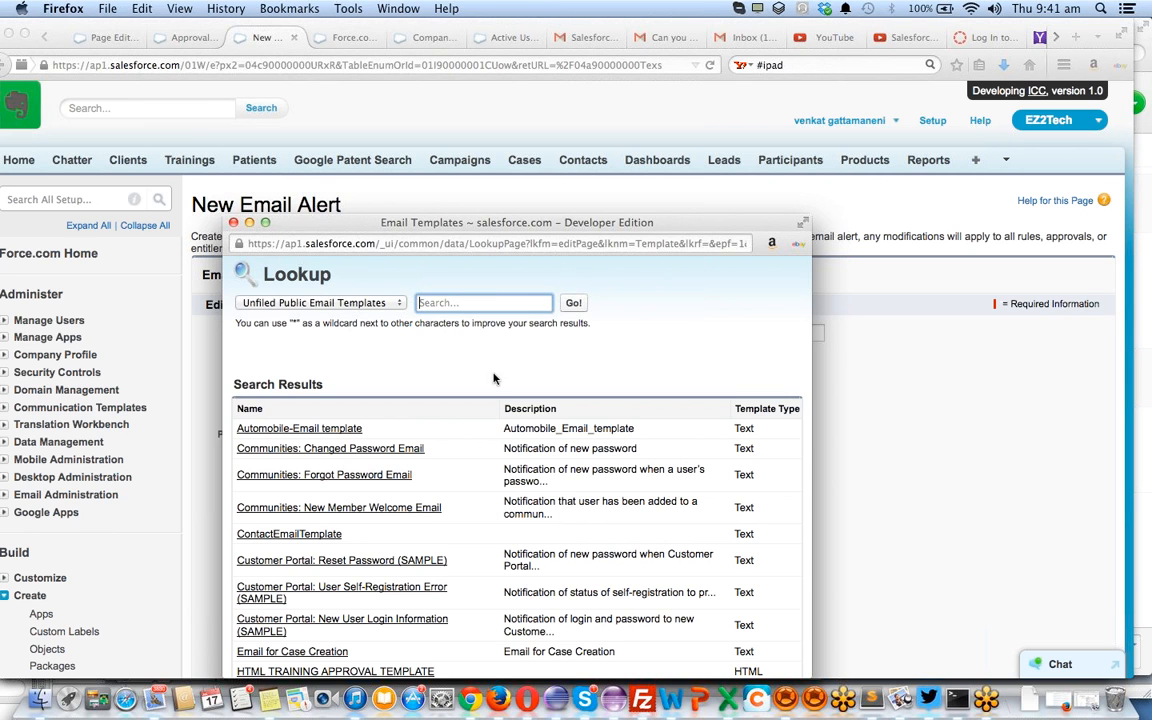
{"action": "scroll", "coordinate": [504, 430], "scroll_direction": "down", "scroll_amount": 2}
{"action": "scroll", "coordinate": [504, 467], "scroll_direction": "down", "scroll_amount": 3}
{"action": "scroll", "coordinate": [504, 467], "scroll_direction": "down", "scroll_amount": 1}
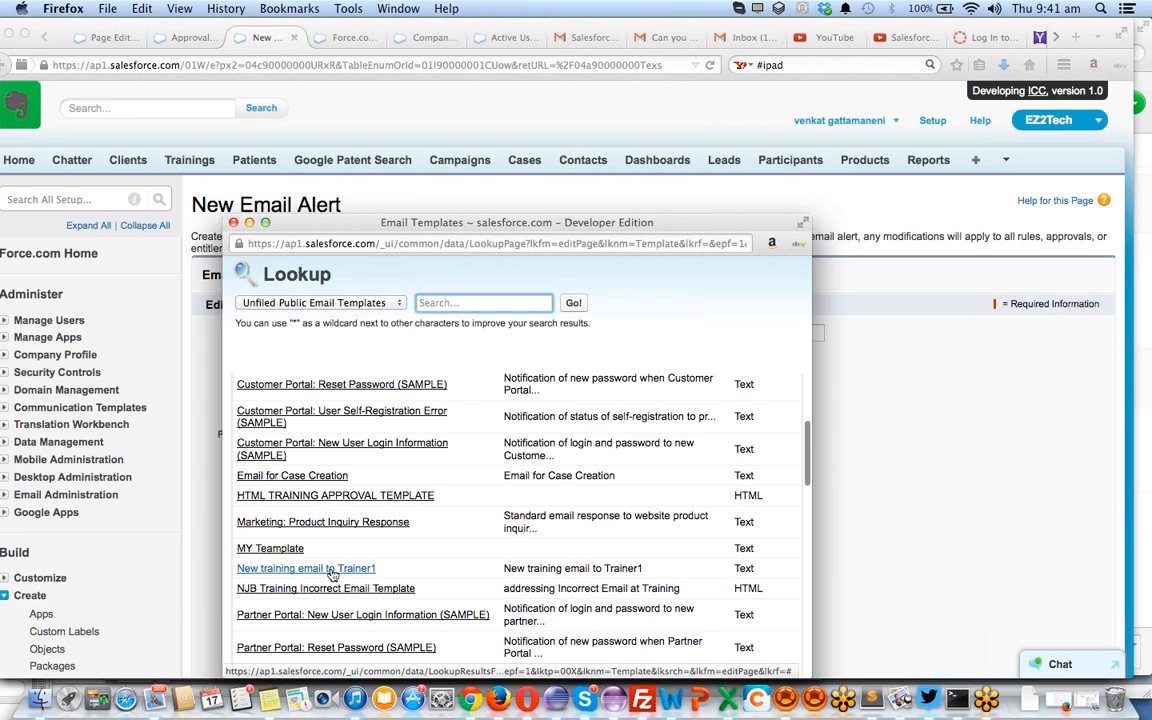
{"action": "scroll", "coordinate": [370, 566], "scroll_direction": "down", "scroll_amount": 4}
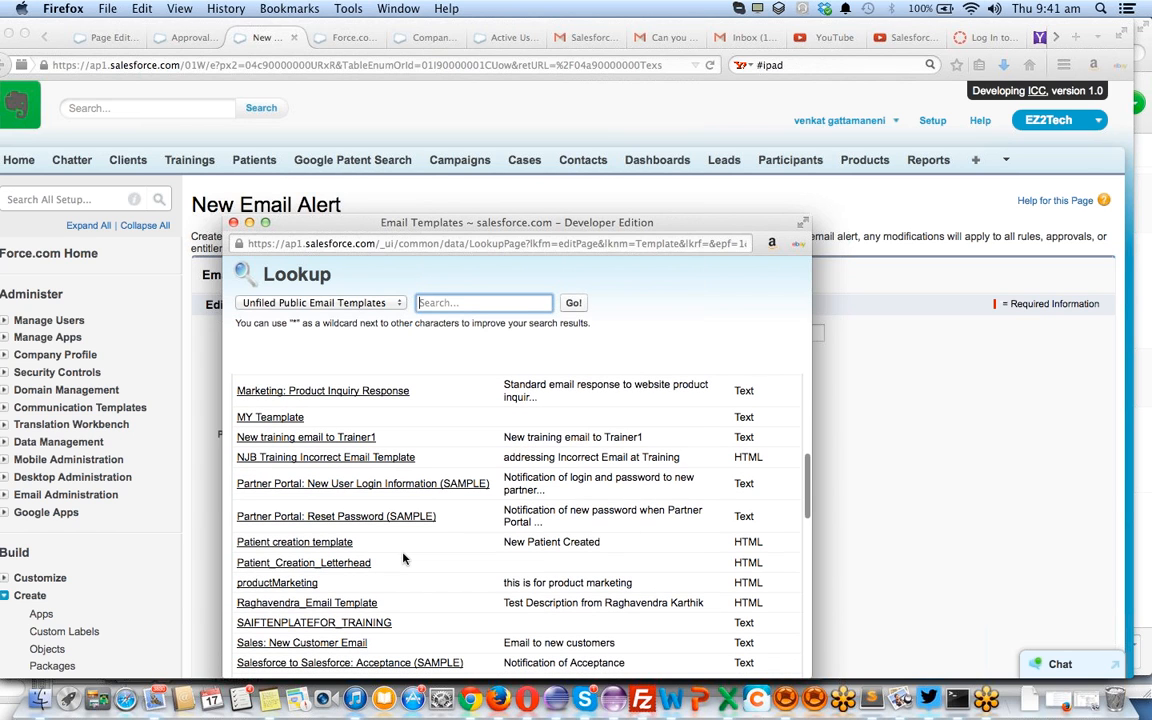
{"action": "scroll", "coordinate": [362, 496], "scroll_direction": "up", "scroll_amount": 3}
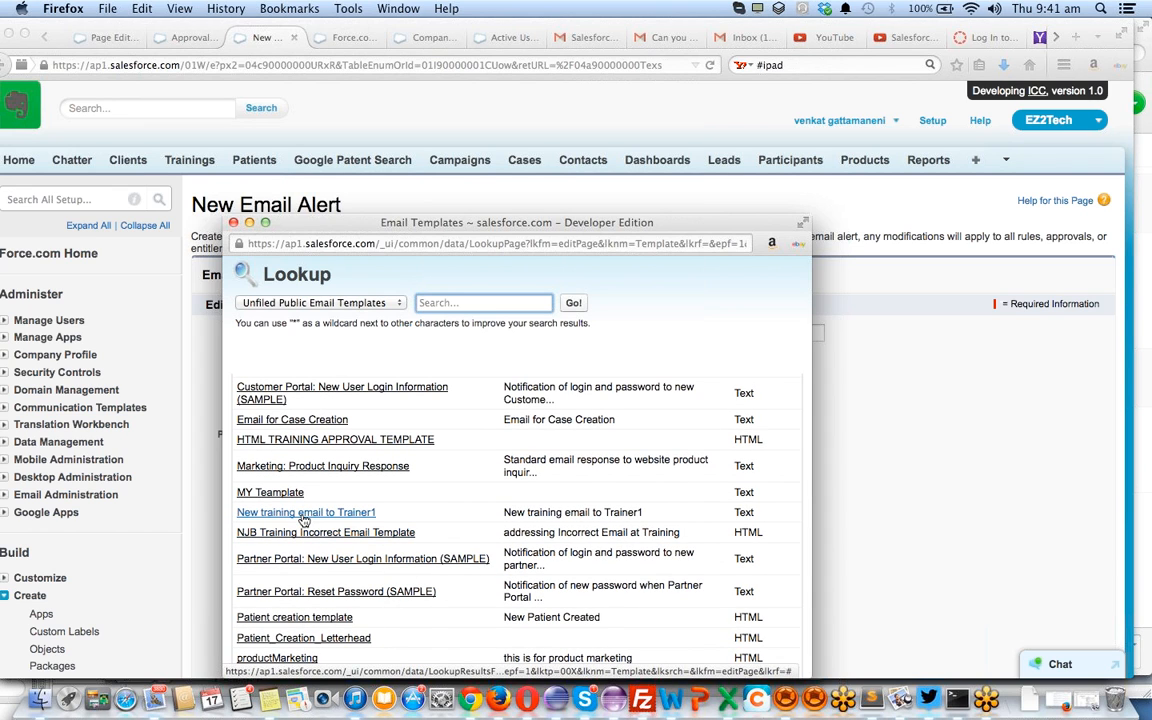
{"action": "left_click", "coordinate": [303, 513]}
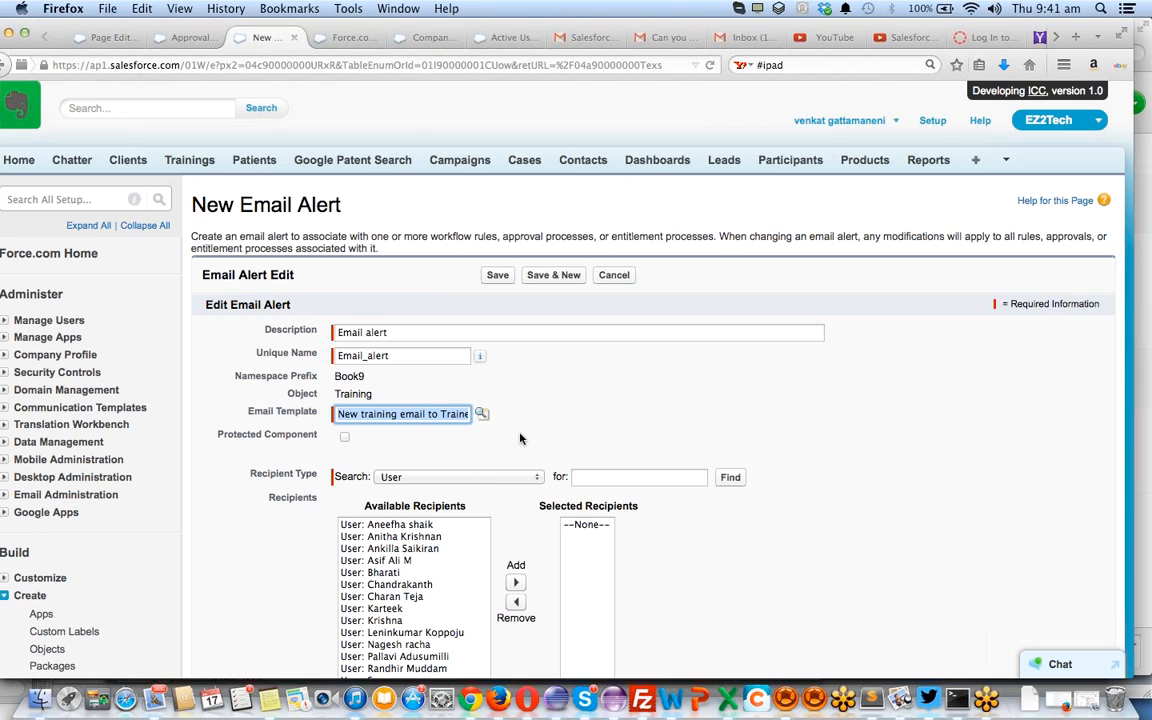
Add Training Owner from the Owner recipient type to the email alert's selected recipients
{"action": "scroll", "coordinate": [519, 438], "scroll_direction": "down", "scroll_amount": 3}
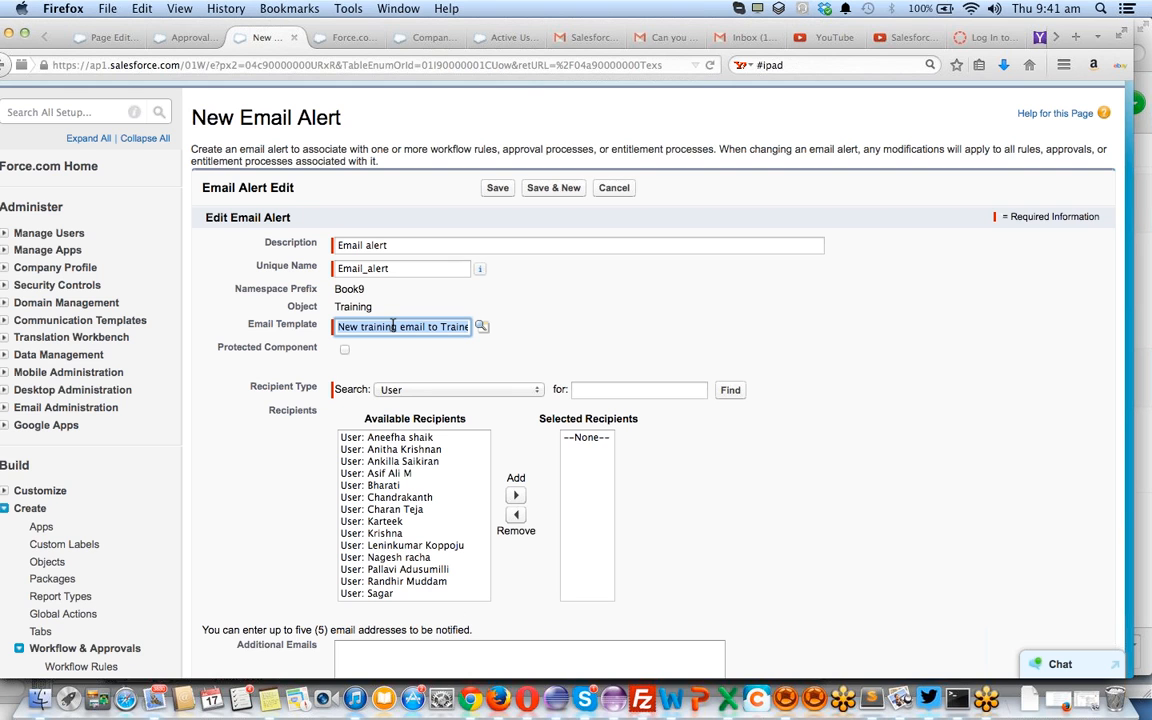
{"action": "scroll", "coordinate": [393, 326], "scroll_direction": "down", "scroll_amount": 3}
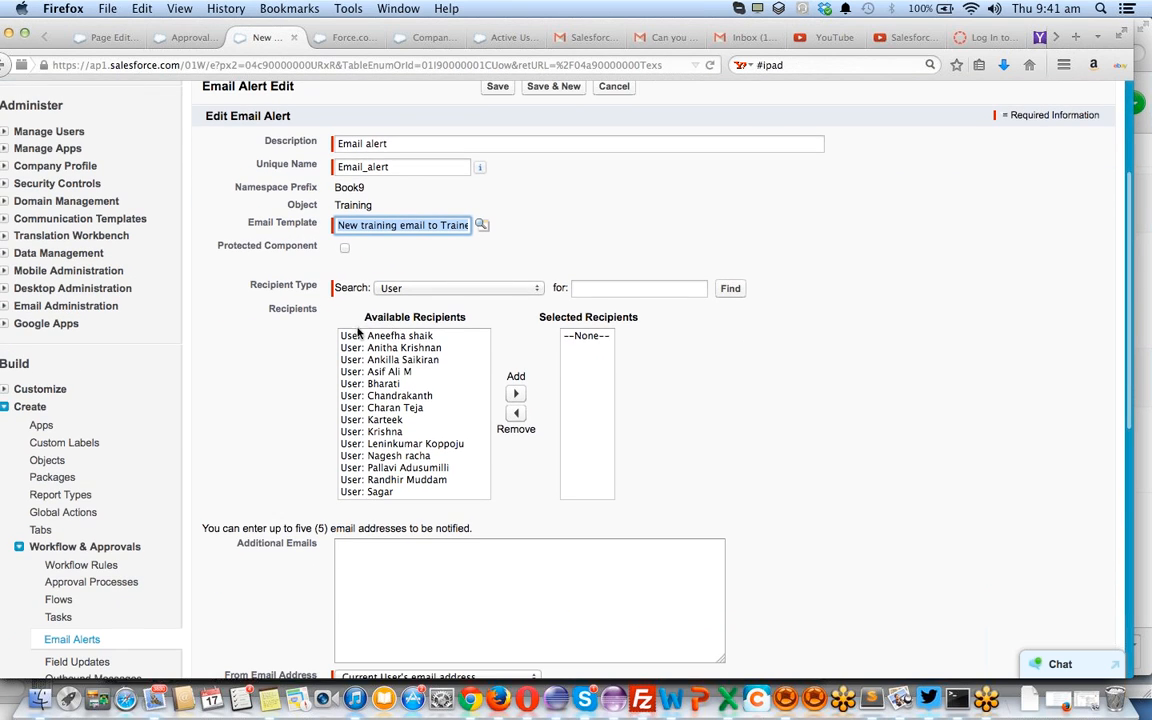
{"action": "scroll", "coordinate": [416, 397], "scroll_direction": "down", "scroll_amount": 5}
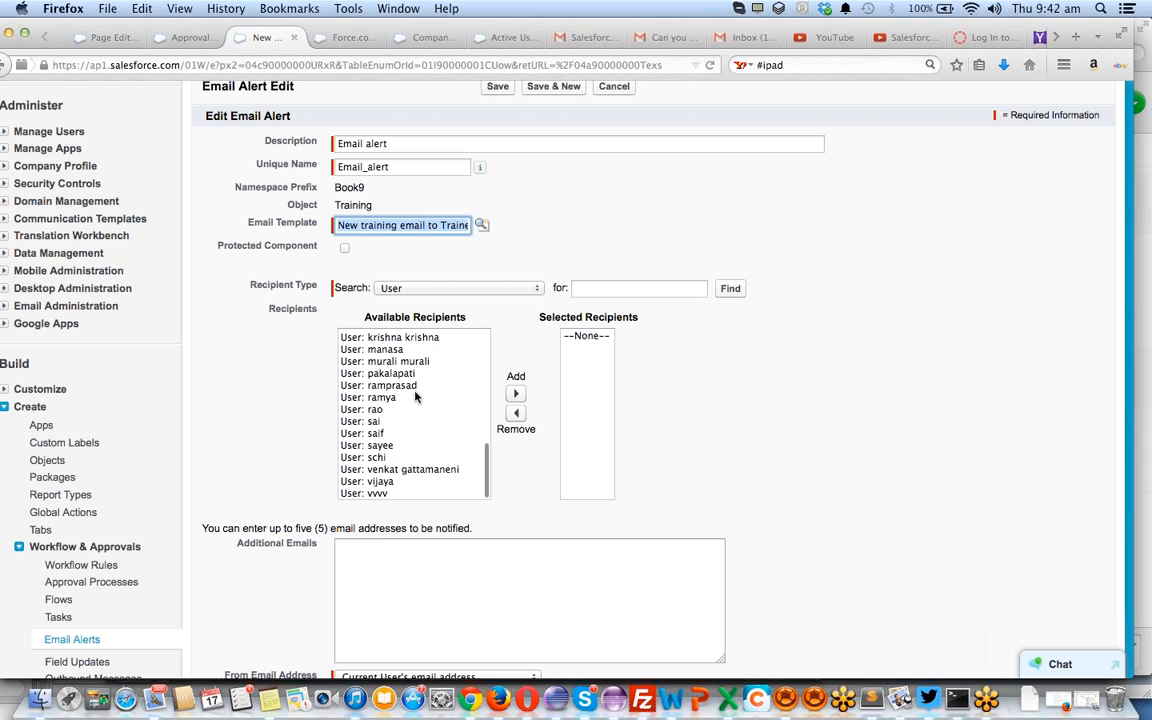
{"action": "left_click", "coordinate": [455, 288]}
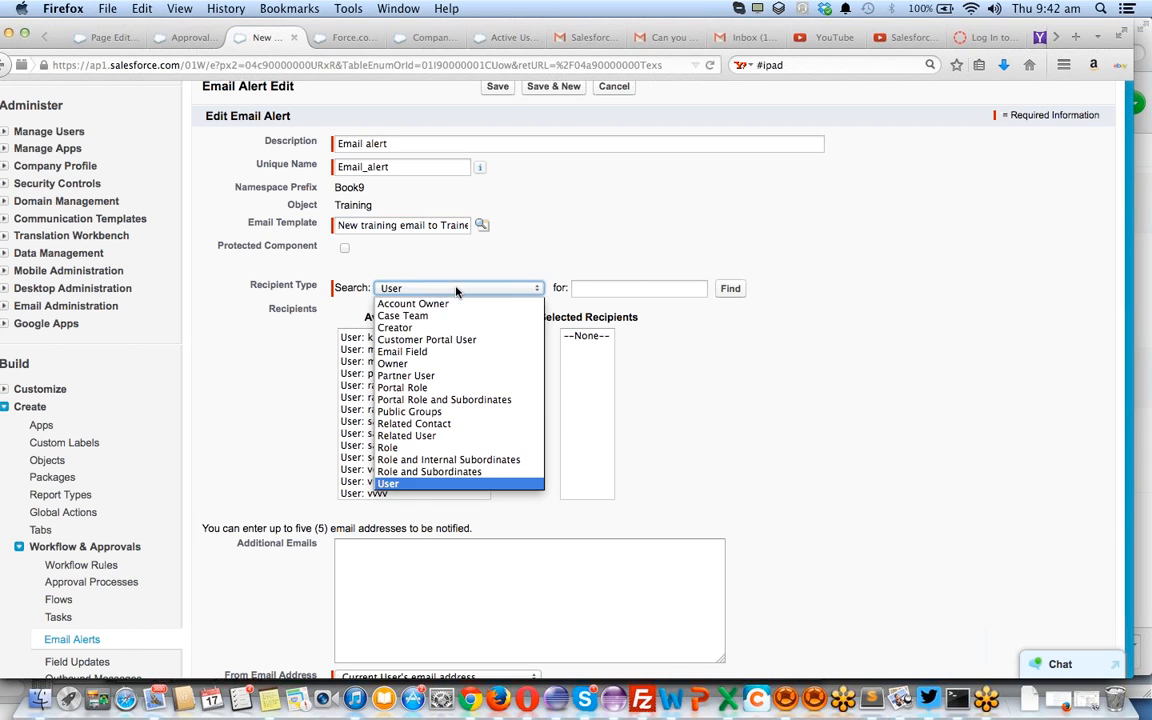
{"action": "left_click", "coordinate": [455, 364]}
{"action": "left_click", "coordinate": [403, 339]}
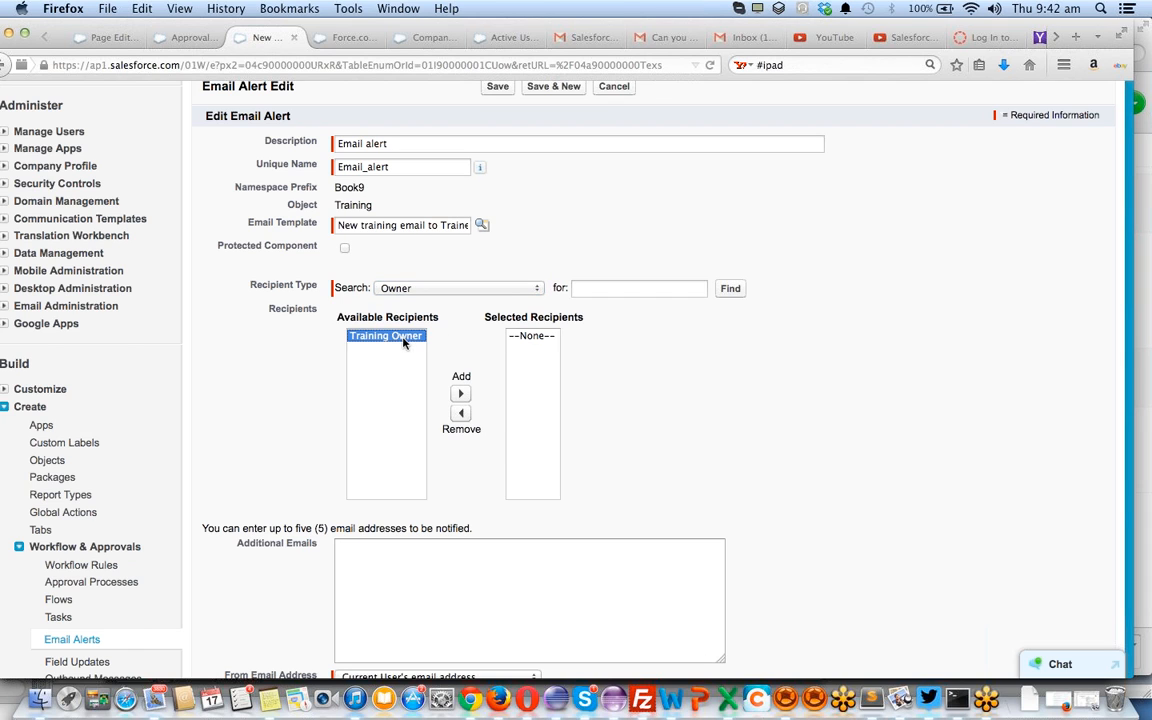
{"action": "left_click", "coordinate": [460, 394]}
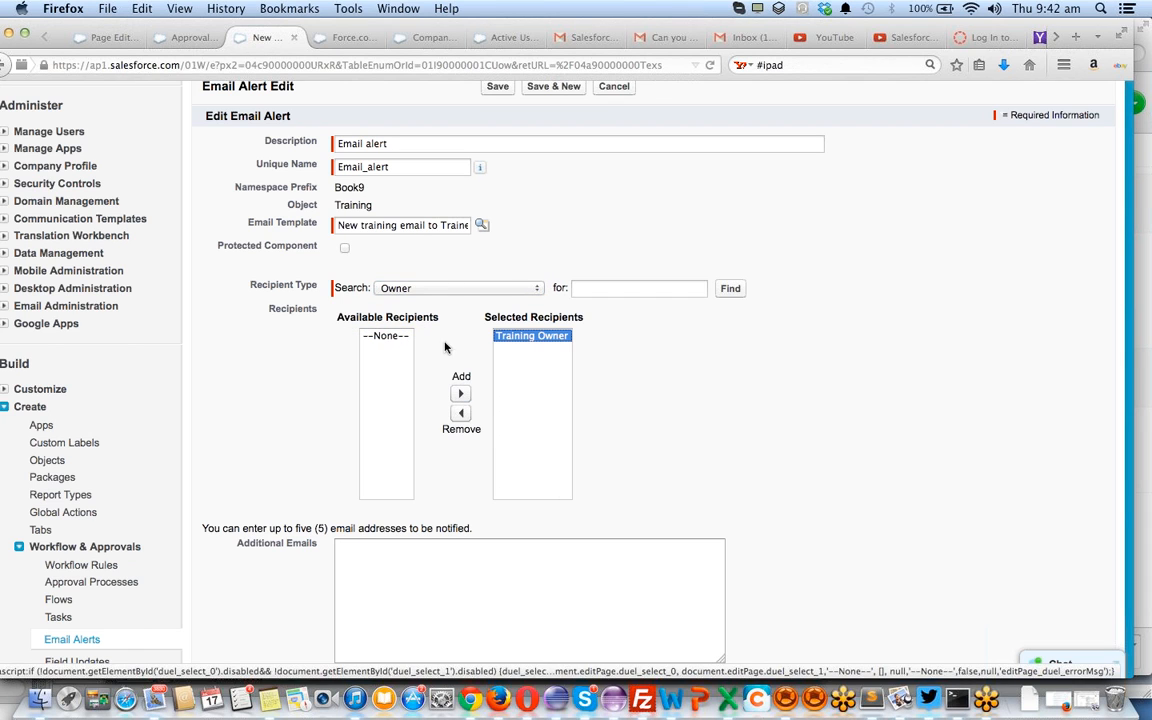
Add the logged-in user from the User recipient type to the selected recipients and save the email alert
{"action": "left_click", "coordinate": [408, 289]}
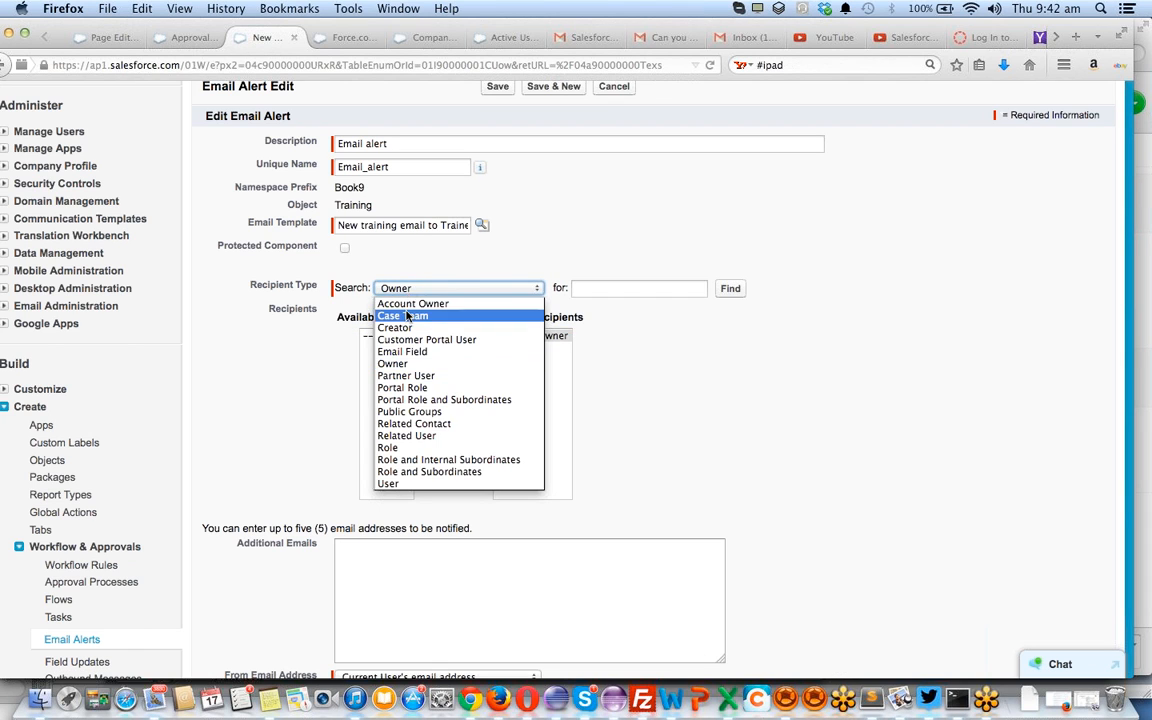
{"action": "left_click", "coordinate": [390, 484]}
{"action": "scroll", "coordinate": [410, 400], "scroll_direction": "down", "scroll_amount": 10}
{"action": "scroll", "coordinate": [407, 384], "scroll_direction": "down", "scroll_amount": 1}
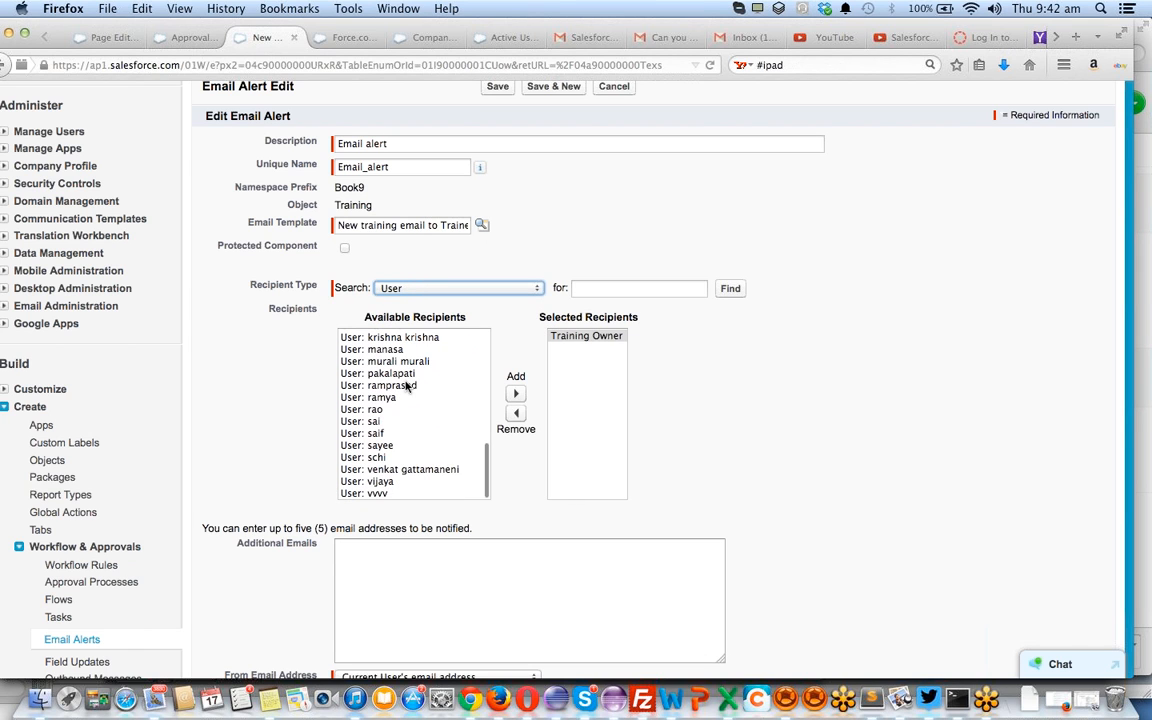
{"action": "left_click", "coordinate": [366, 471]}
{"action": "left_click", "coordinate": [516, 393]}
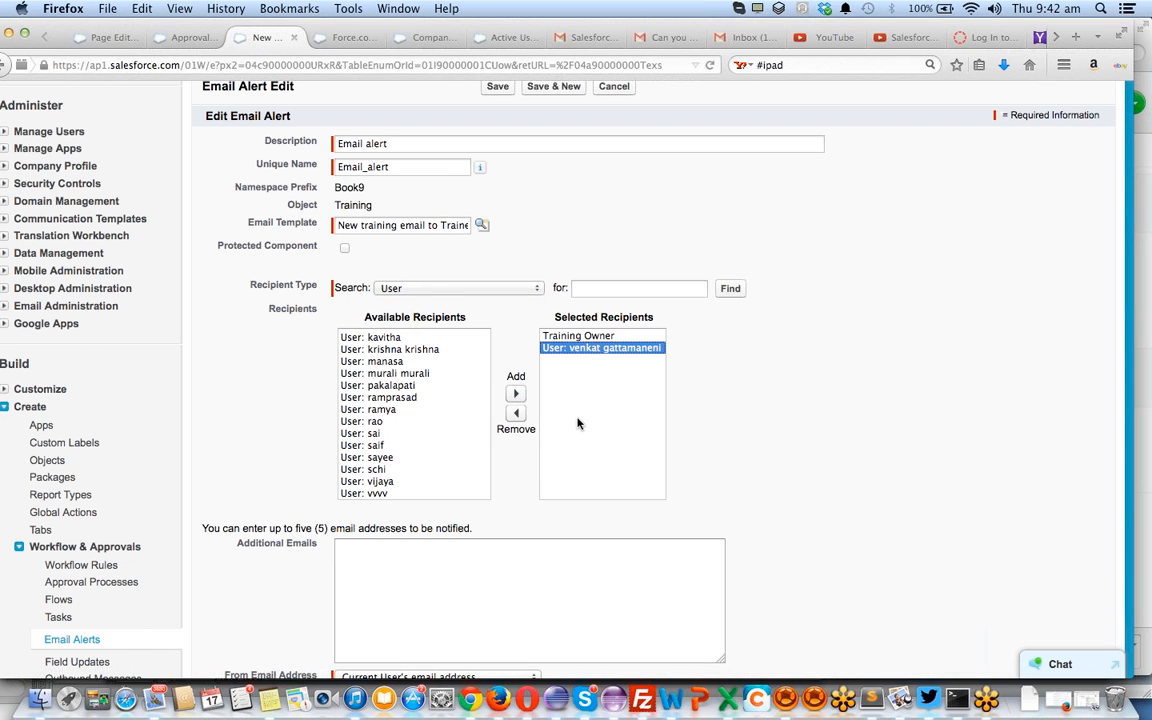
{"action": "scroll", "coordinate": [578, 424], "scroll_direction": "down", "scroll_amount": 5}
{"action": "left_click", "coordinate": [526, 396]}
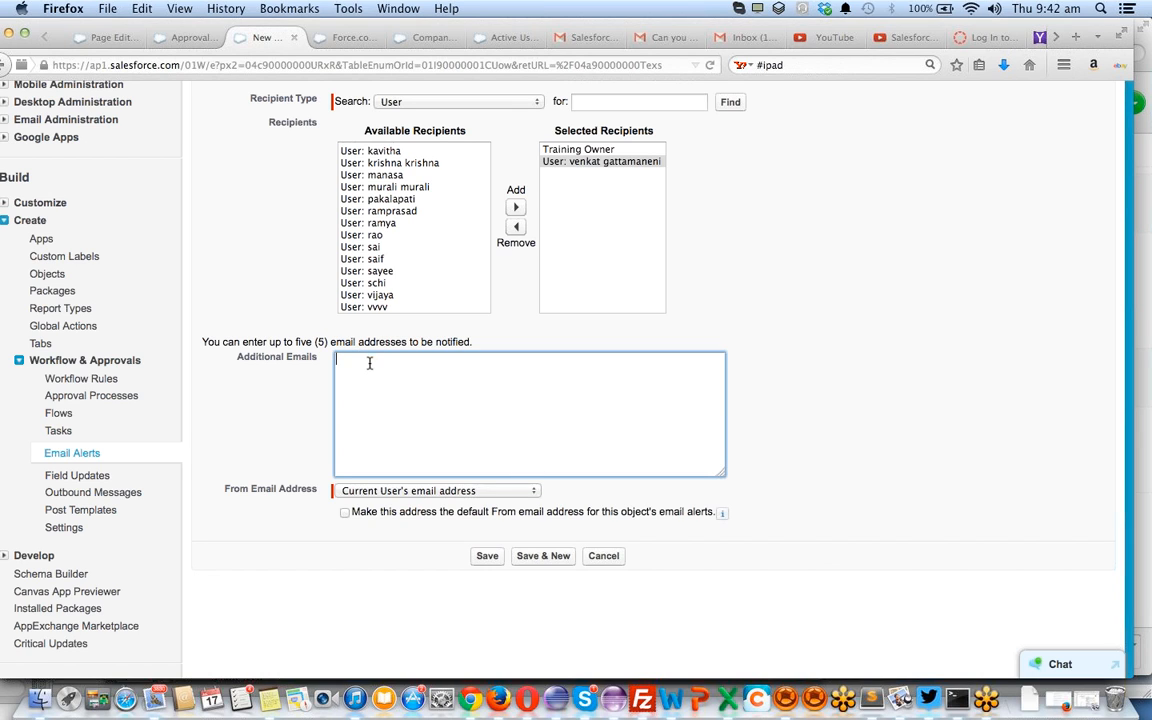
{"action": "left_click", "coordinate": [486, 557]}
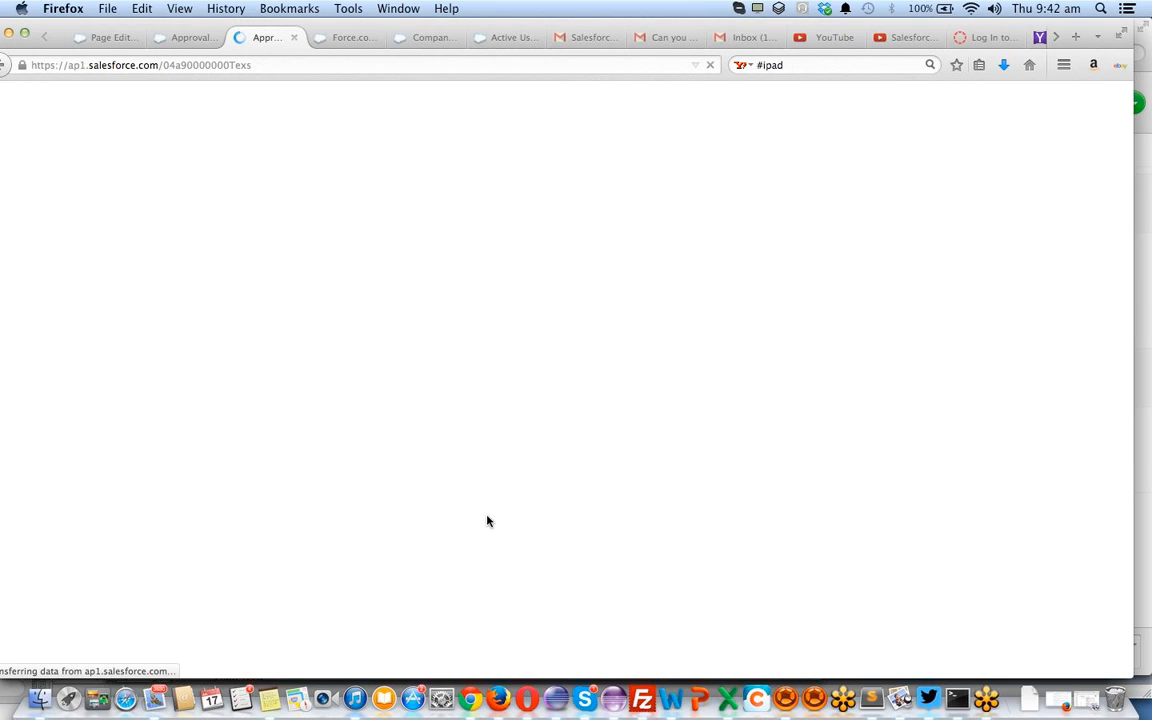
Start a new approval step named step 3 with unique name step_3 and step number 3, and continue to its criteria
{"action": "scroll", "coordinate": [527, 524], "scroll_direction": "down", "scroll_amount": 5}
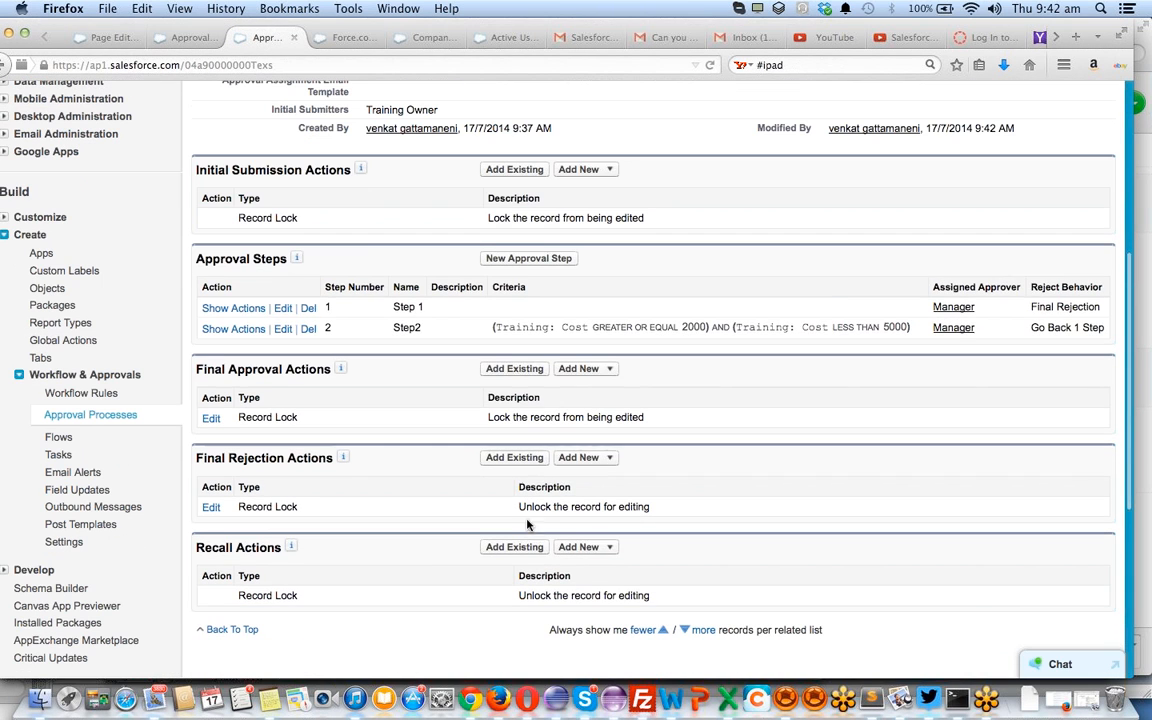
{"action": "left_click", "coordinate": [527, 258]}
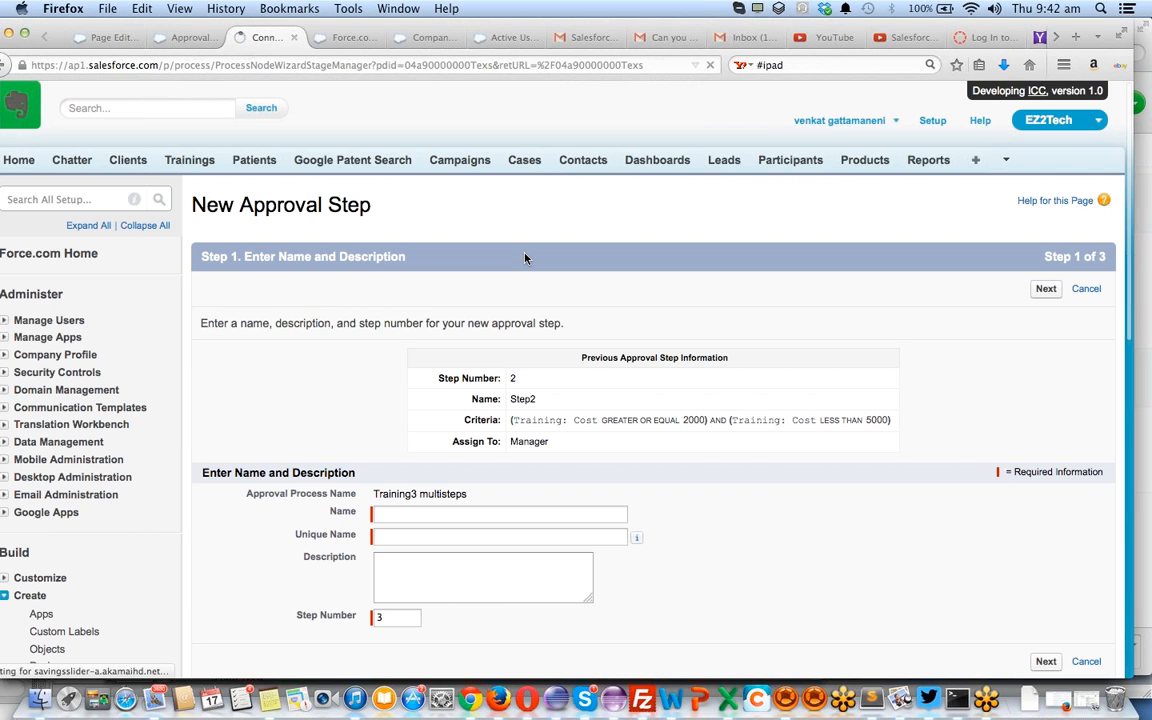
{"action": "left_click", "coordinate": [433, 514]}
{"action": "type", "text": "step"}
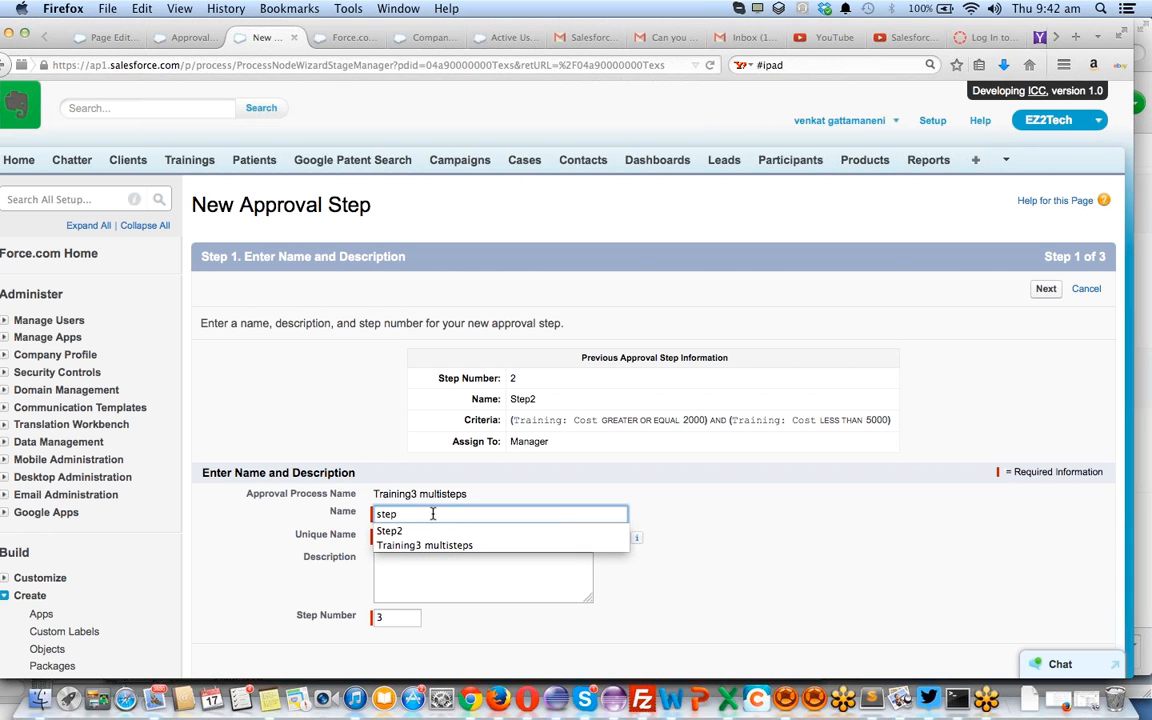
{"action": "key", "text": "Tab"}
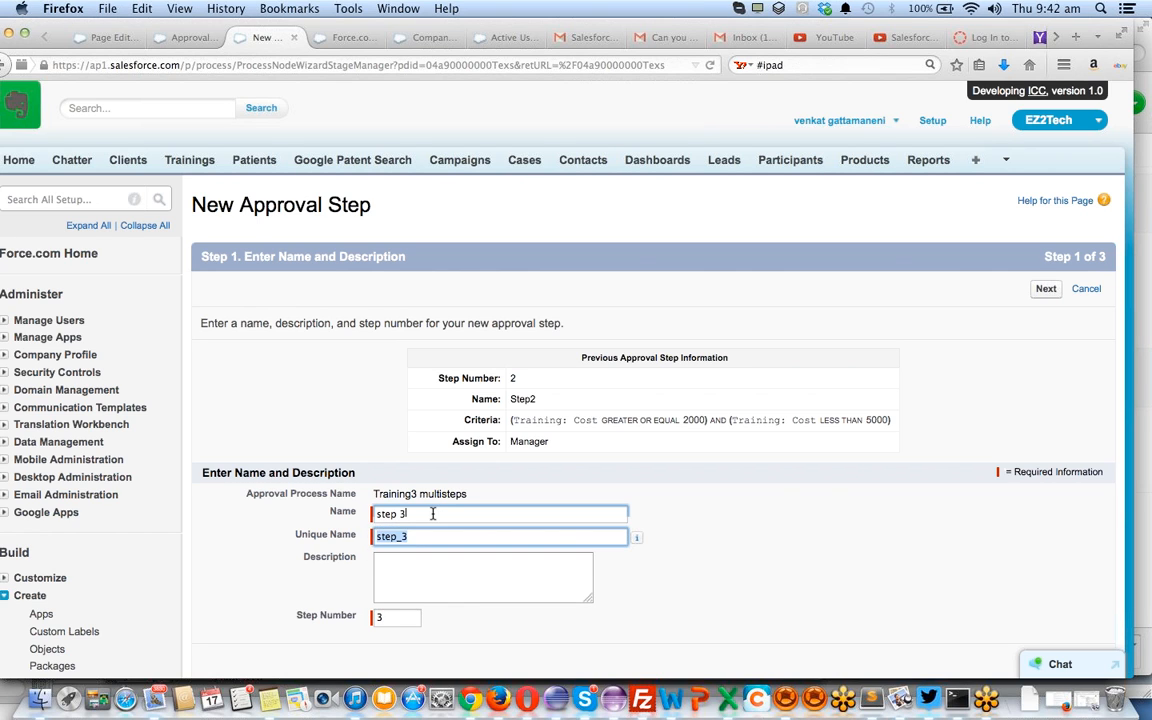
{"action": "key", "text": "Tab"}
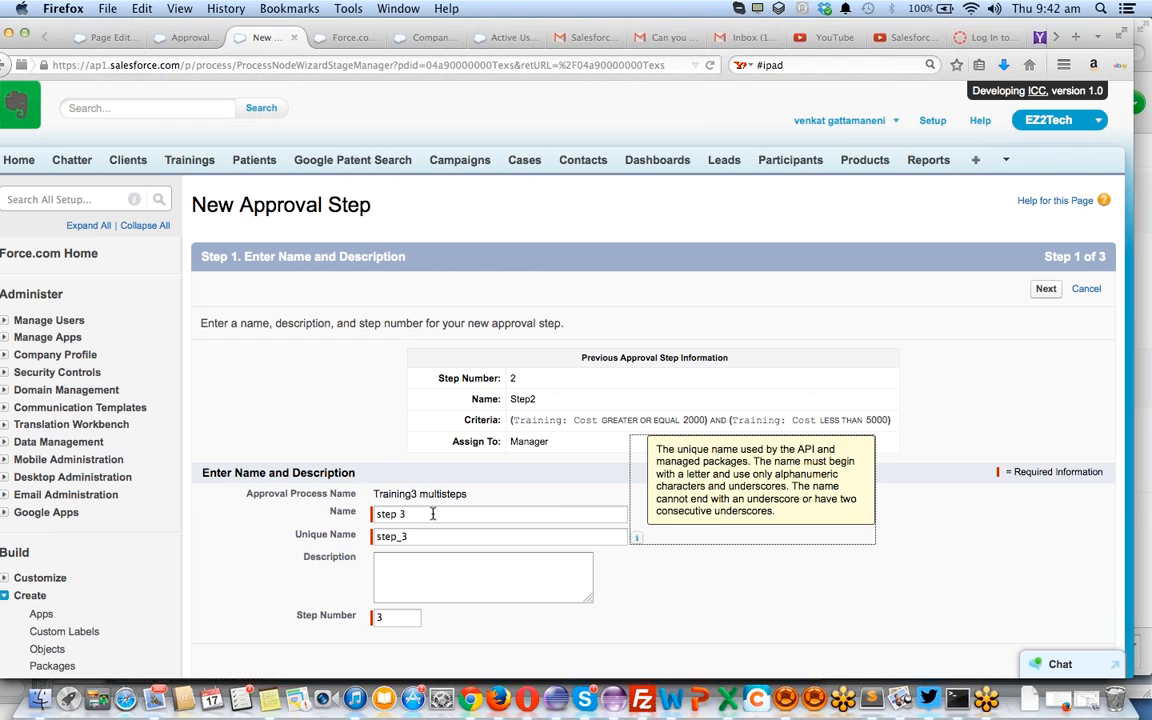
{"action": "left_click", "coordinate": [1045, 289]}
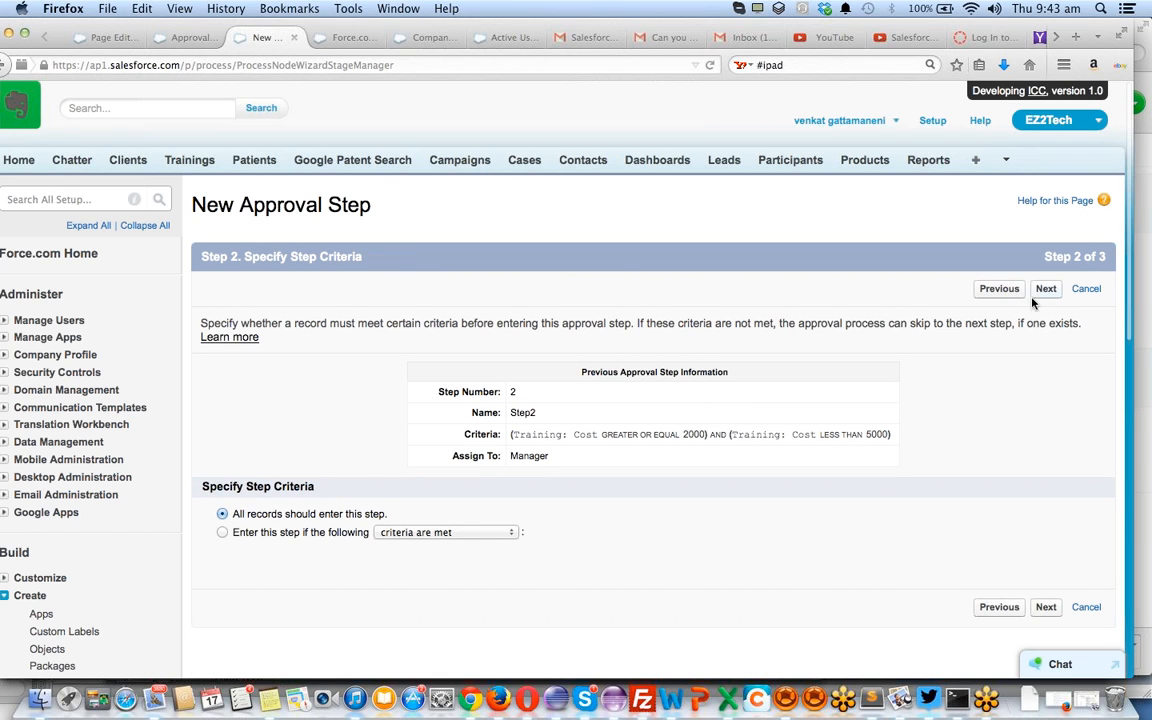
Restrict the step to records meeting criteria, with Training: Cost greater or equal 5000 as the first condition
{"action": "left_click", "coordinate": [324, 535]}
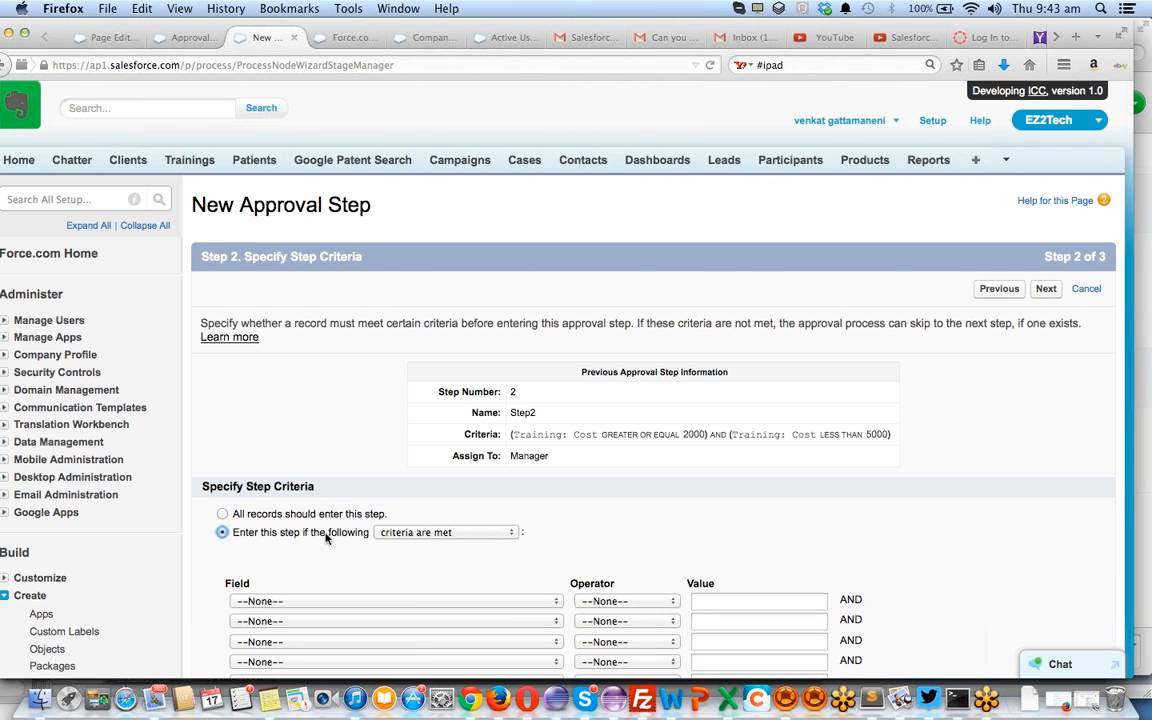
{"action": "left_click", "coordinate": [525, 601]}
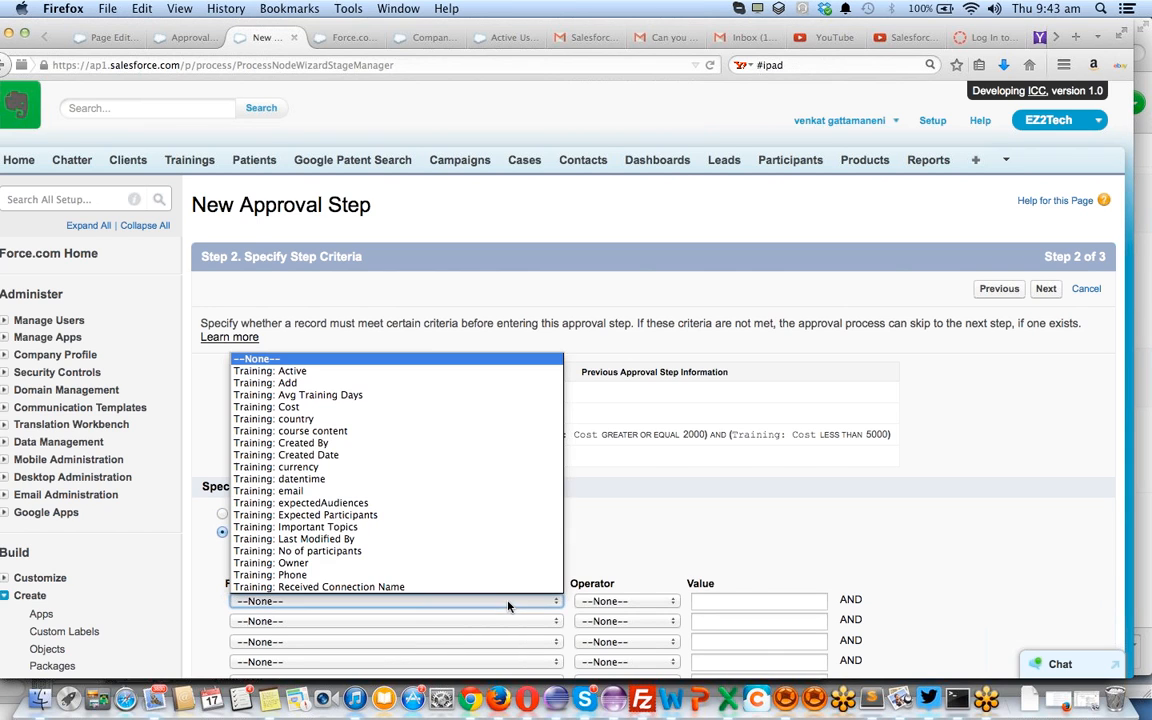
{"action": "left_click", "coordinate": [470, 407]}
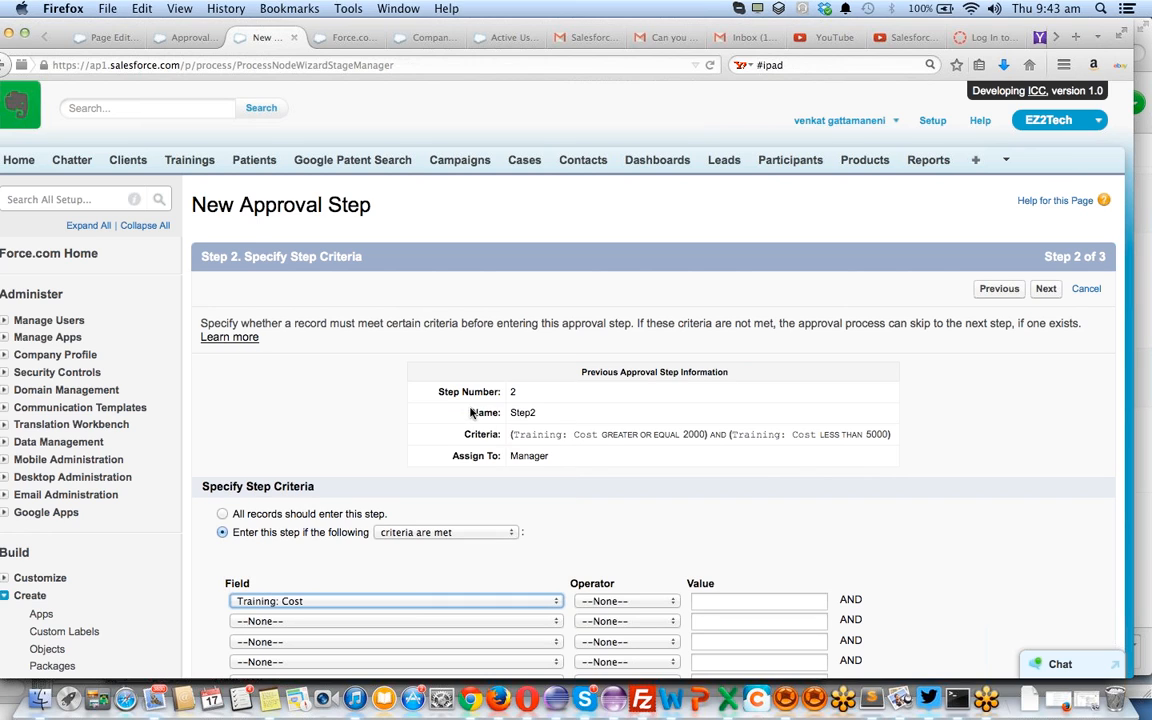
{"action": "left_click", "coordinate": [636, 606]}
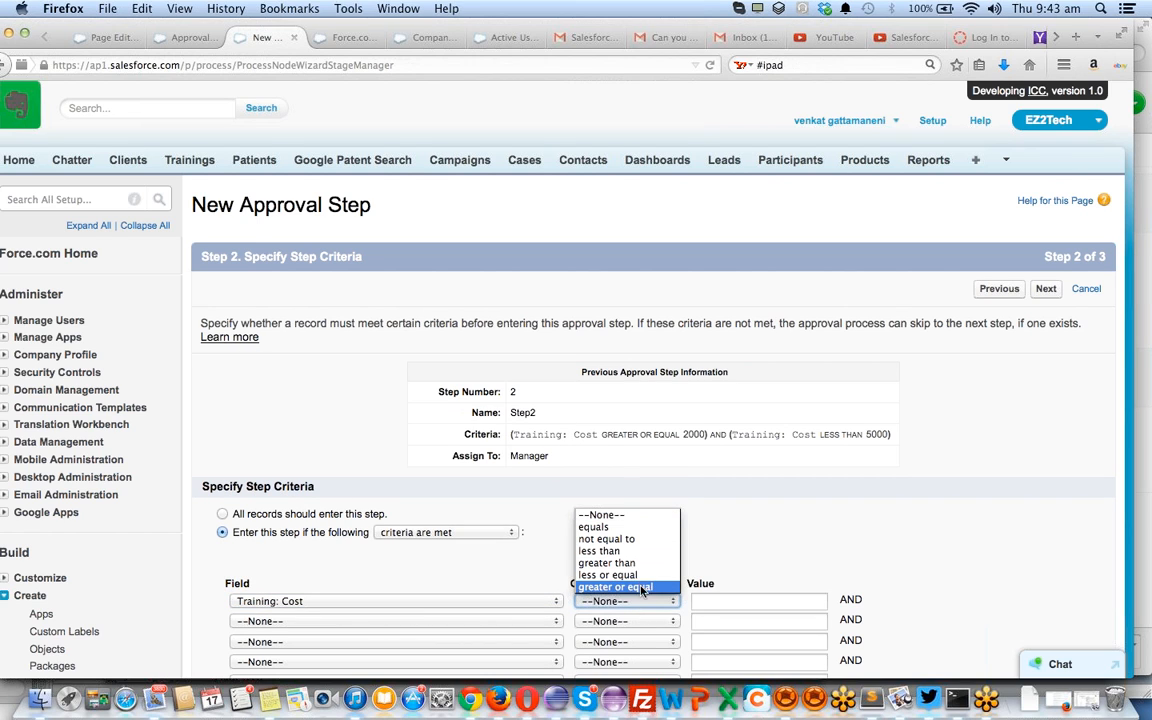
{"action": "left_click", "coordinate": [641, 593]}
{"action": "key", "text": "Tab"}
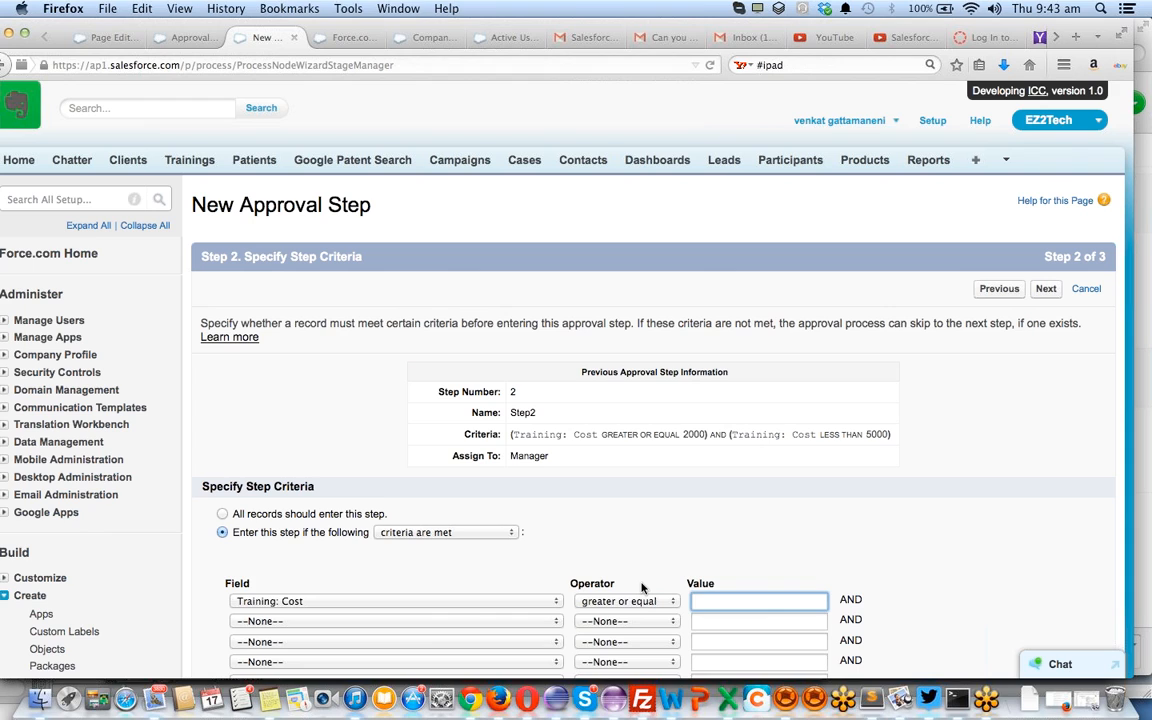
{"action": "key", "text": "Tab"}
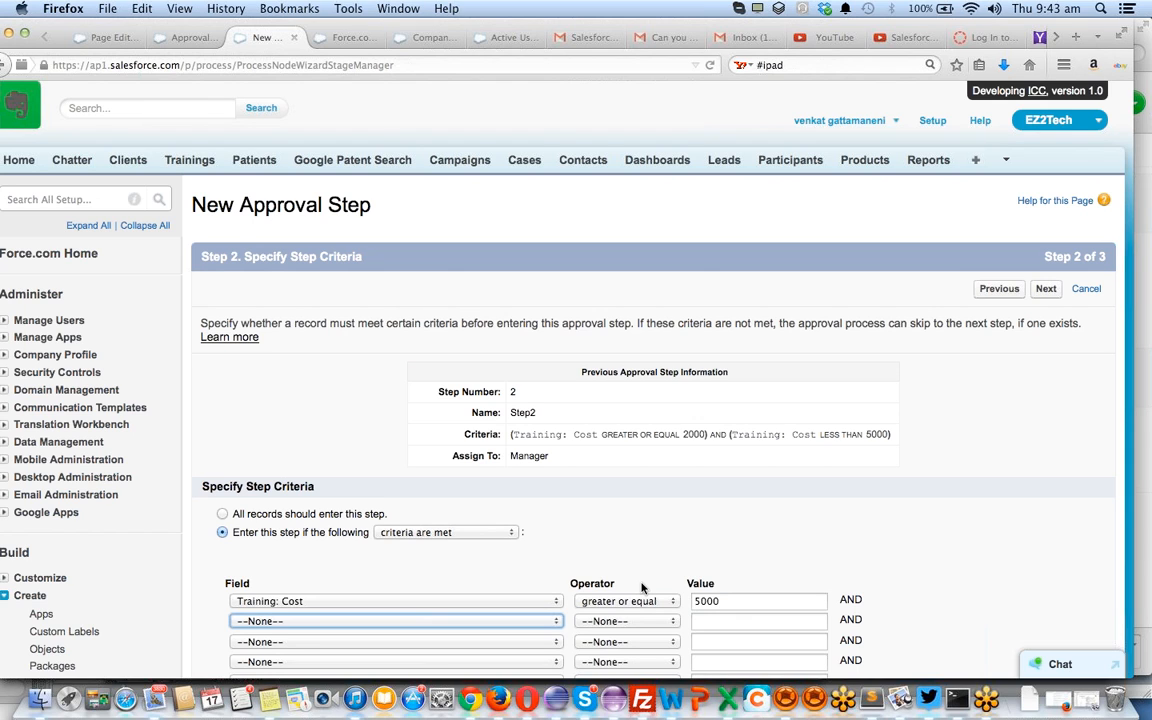
Add a second condition of Training: Cost less than 10000 and continue to the approver selection
{"action": "key", "text": "Down"}
{"action": "key", "text": "Down"}
{"action": "key", "text": "Down"}
{"action": "key", "text": "Tab"}
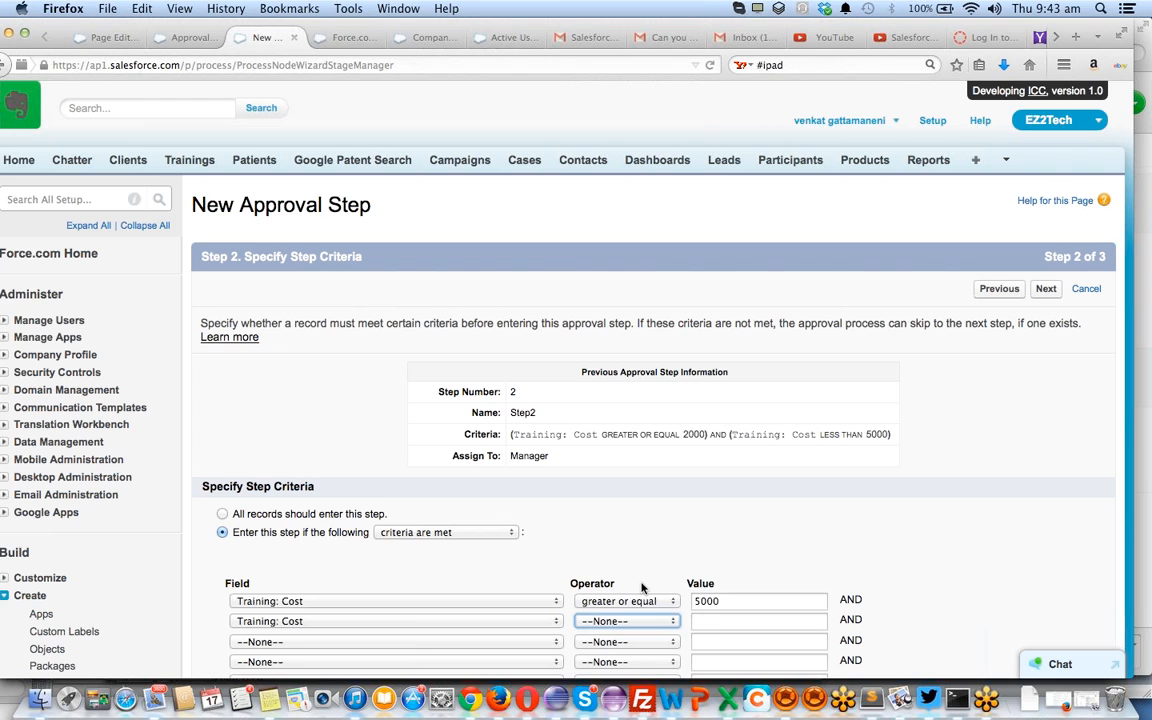
{"action": "left_click", "coordinate": [660, 622]}
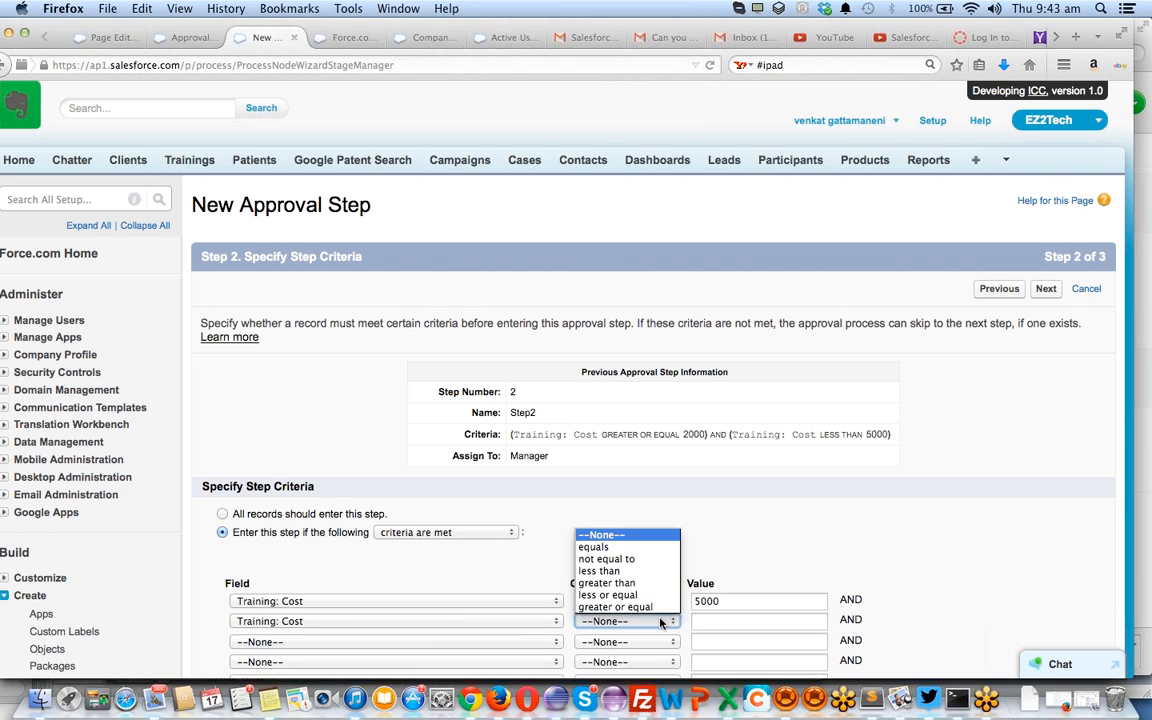
{"action": "left_click", "coordinate": [605, 570]}
{"action": "left_click", "coordinate": [715, 621]}
{"action": "type", "text": "10000"}
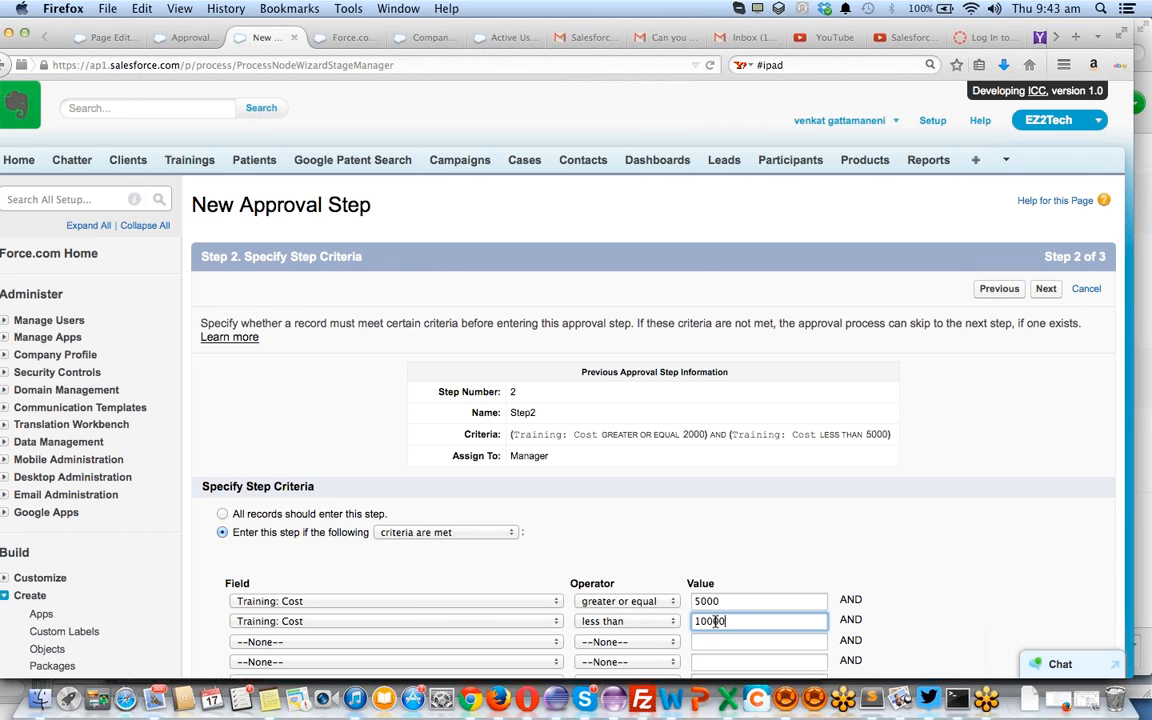
{"action": "scroll", "coordinate": [615, 450], "scroll_direction": "down", "scroll_amount": 5}
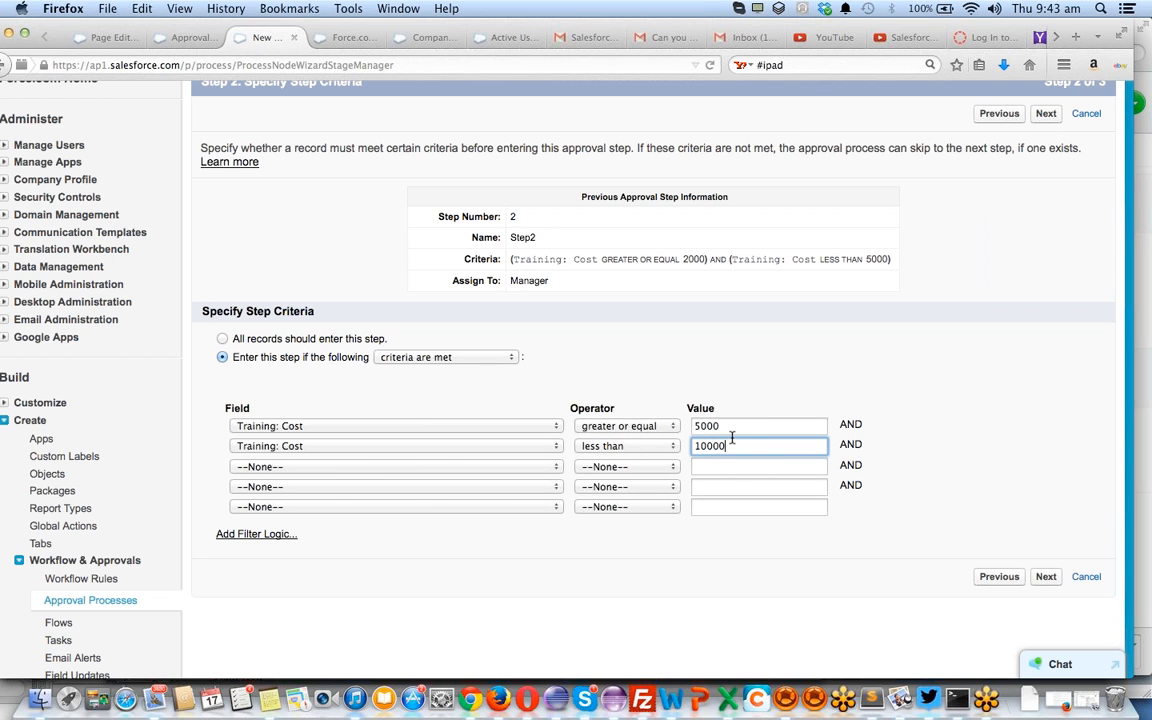
{"action": "scroll", "coordinate": [730, 437], "scroll_direction": "down", "scroll_amount": 2}
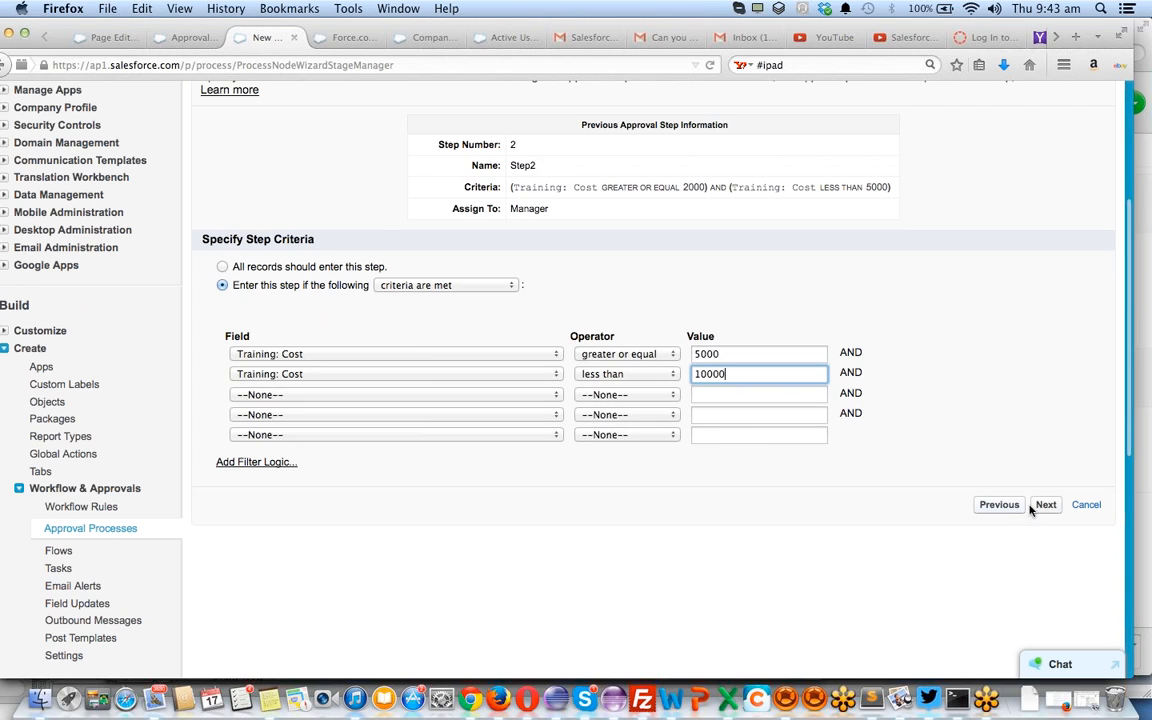
{"action": "left_click", "coordinate": [1044, 505]}
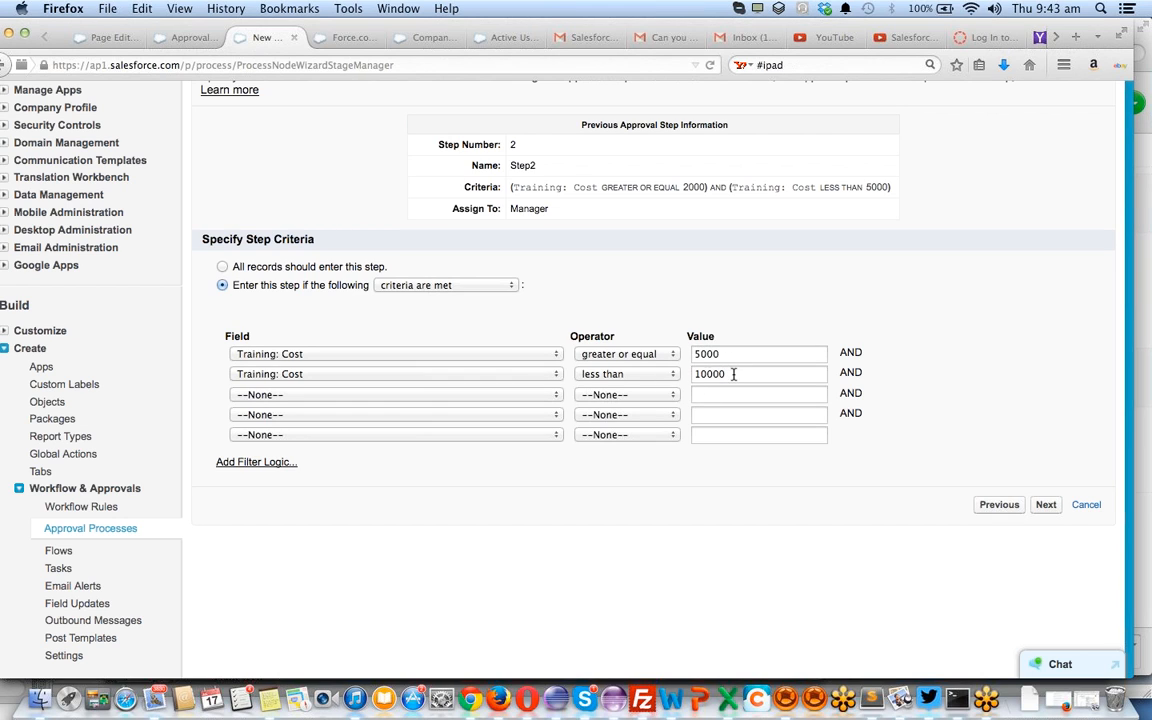
{"action": "left_click", "coordinate": [1049, 508]}
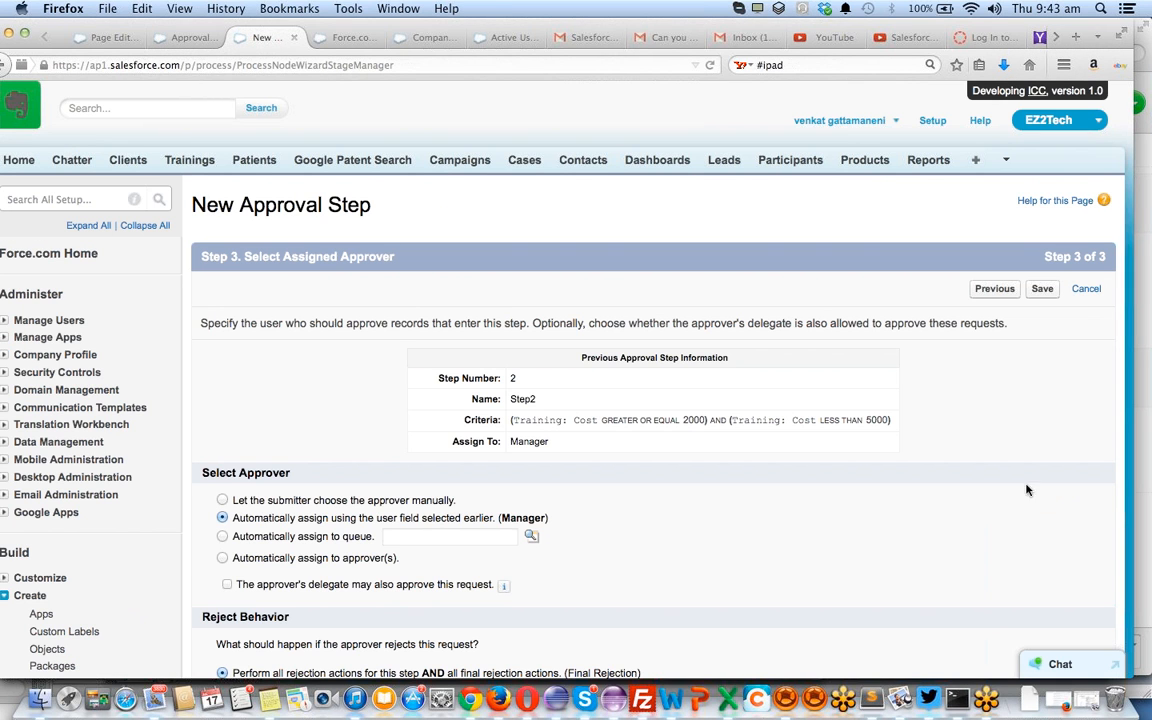
Set the approval step to be assigned automatically to specific approver(s)
{"action": "scroll", "coordinate": [771, 457], "scroll_direction": "down", "scroll_amount": 2}
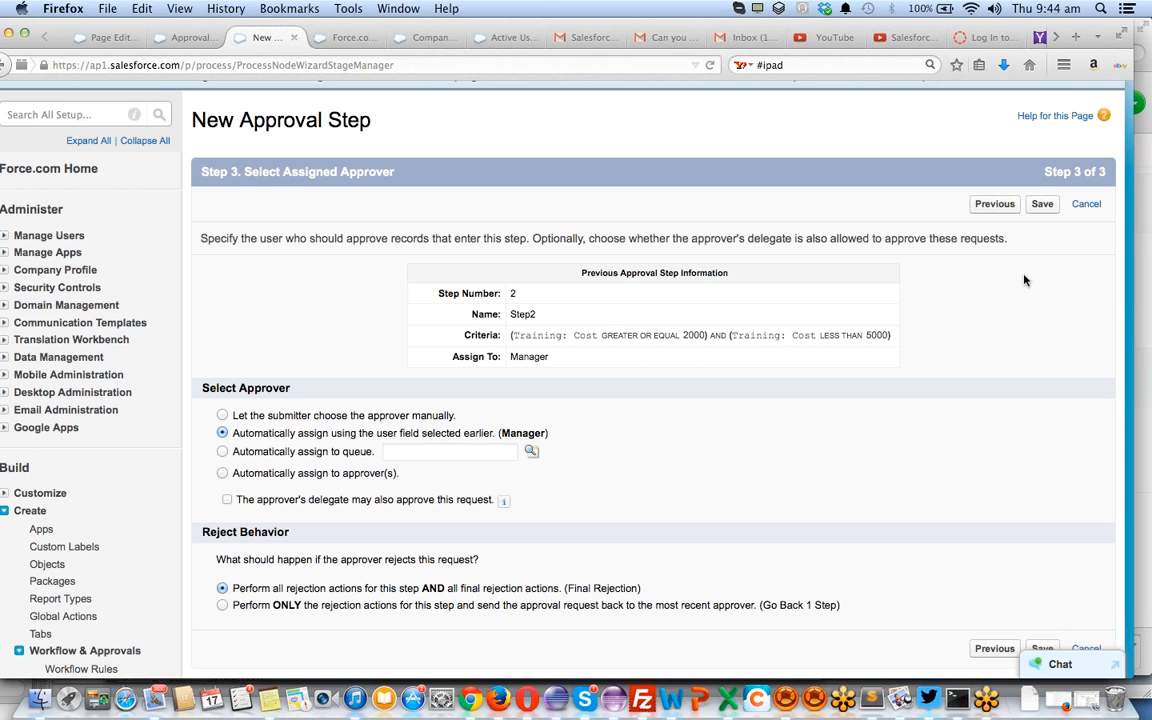
{"action": "left_click", "coordinate": [1141, 234]}
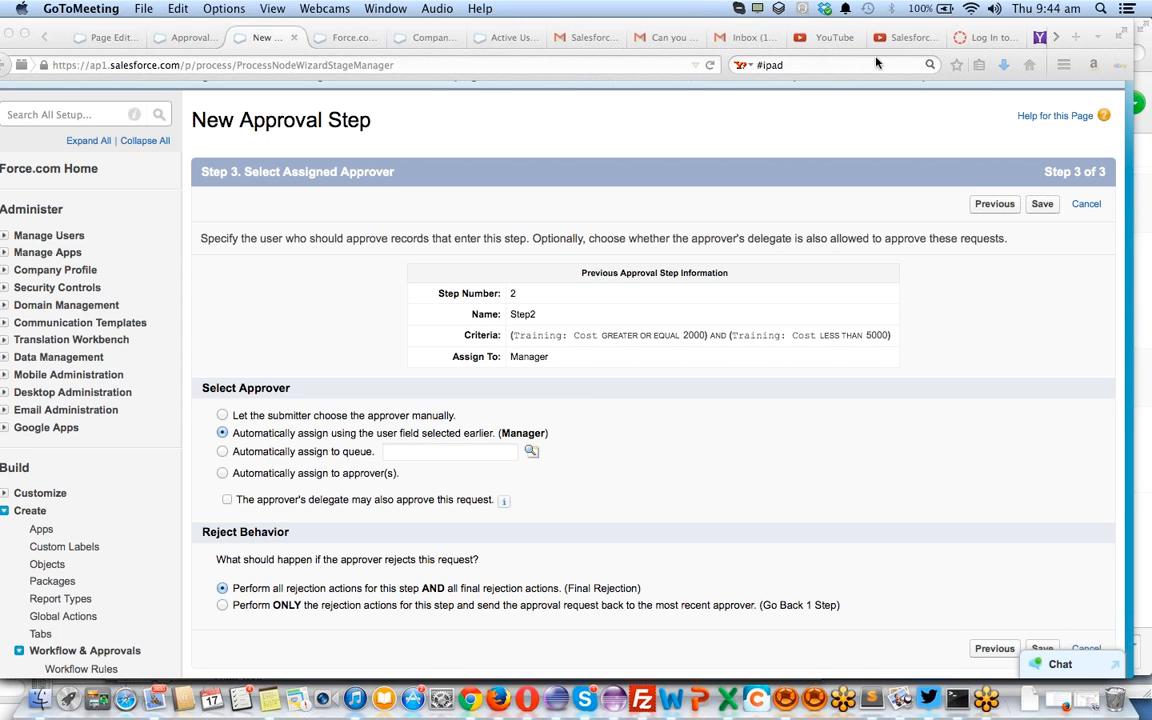
{"action": "scroll", "coordinate": [743, 478], "scroll_direction": "down", "scroll_amount": 3}
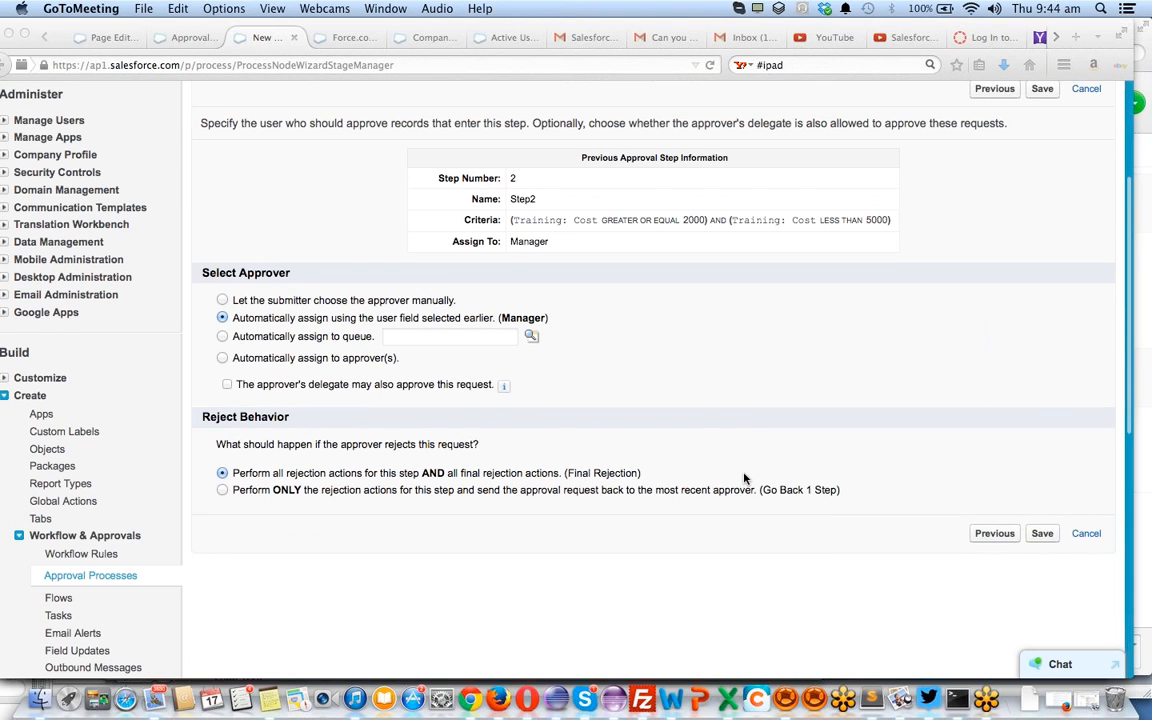
{"action": "left_click", "coordinate": [1041, 526]}
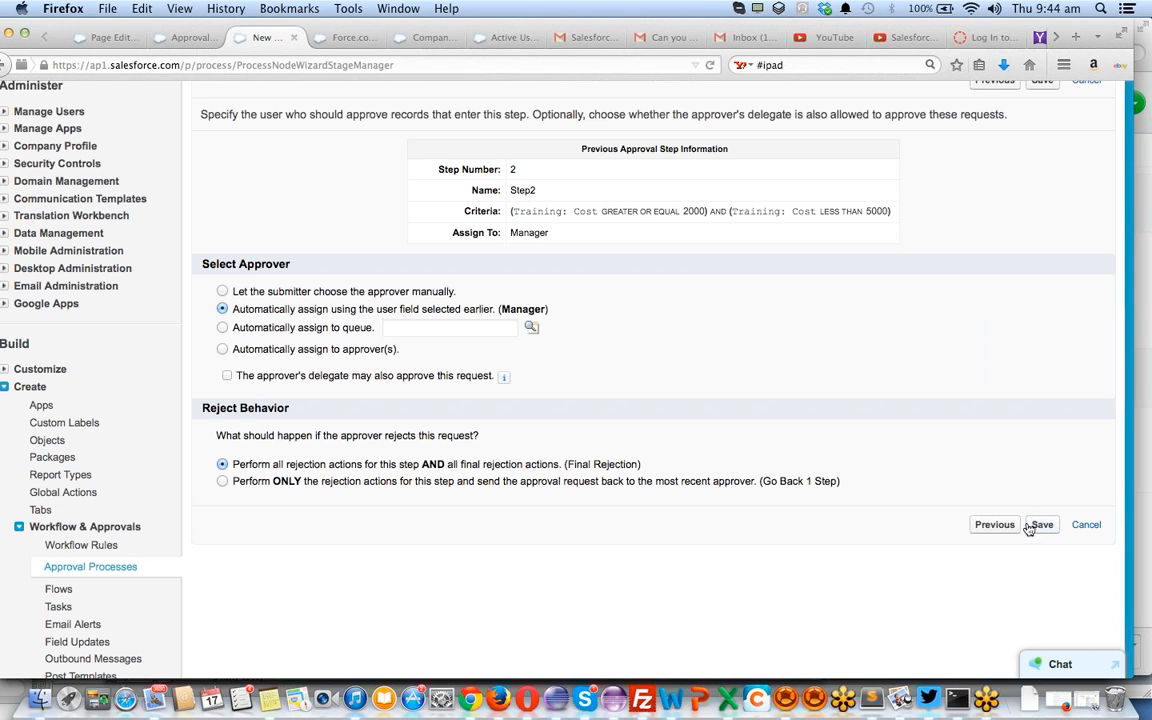
{"action": "left_click", "coordinate": [222, 350]}
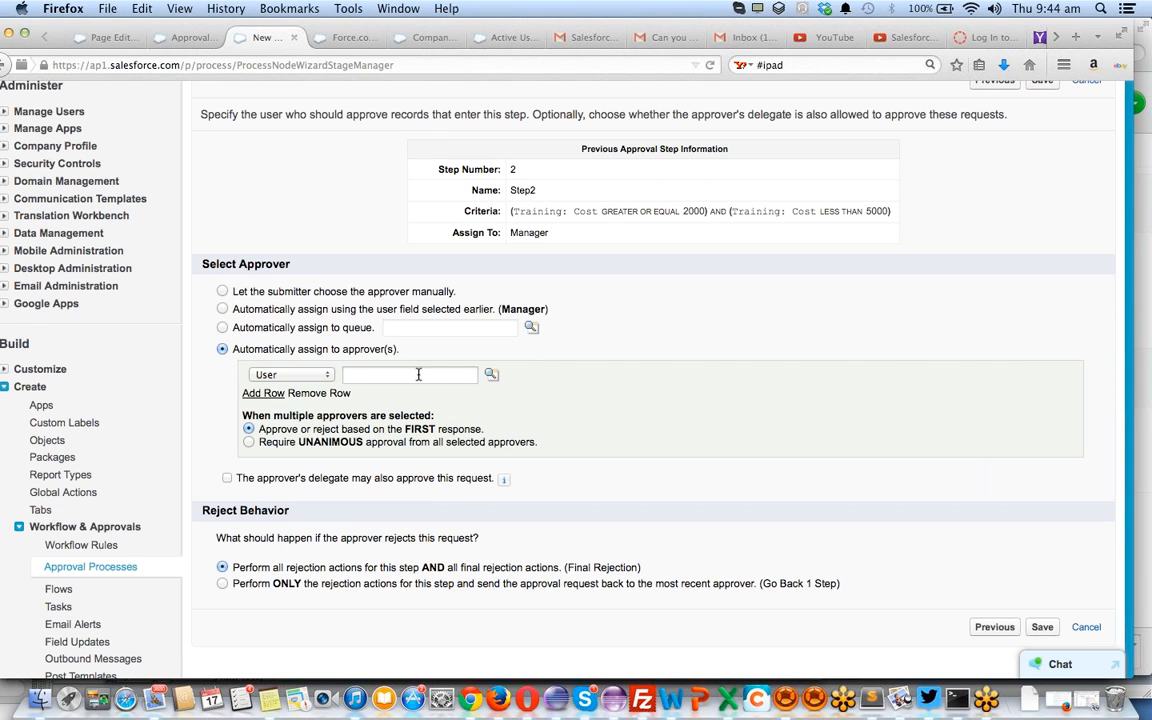
Look up the user with the finance asisstent role as the step's approver and save the approval step with Final Rejection behavior
{"action": "left_click", "coordinate": [492, 375]}
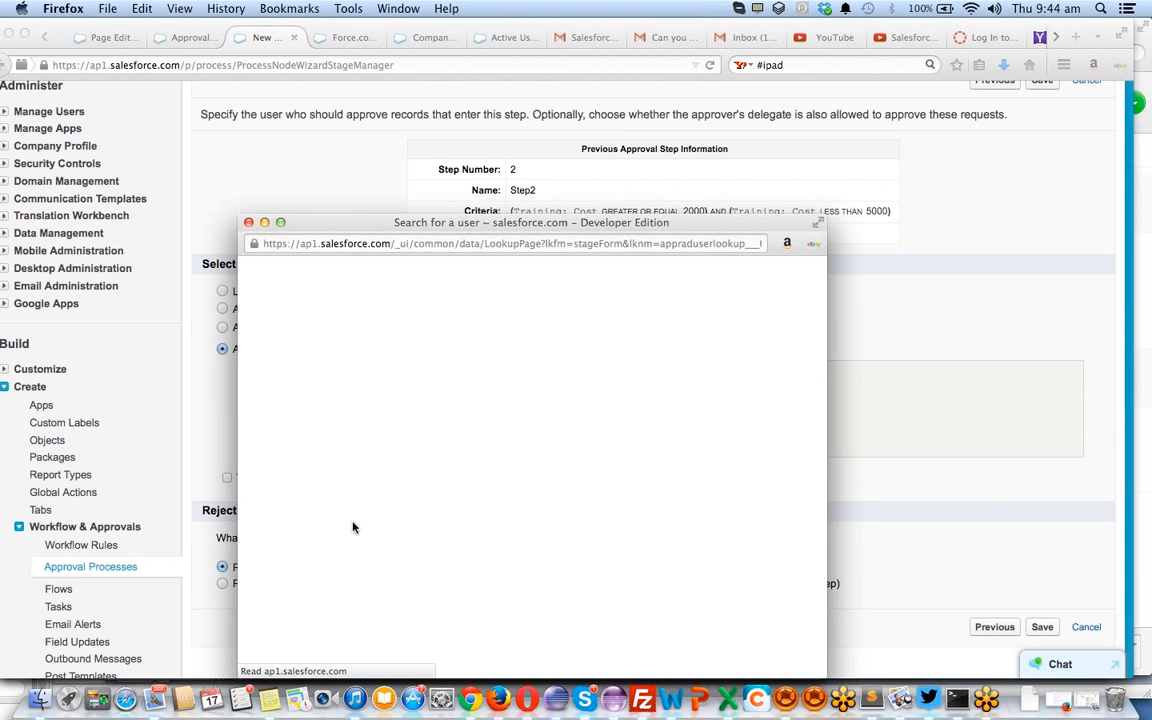
{"action": "scroll", "coordinate": [364, 450], "scroll_direction": "down", "scroll_amount": 3}
{"action": "scroll", "coordinate": [365, 440], "scroll_direction": "down", "scroll_amount": 8}
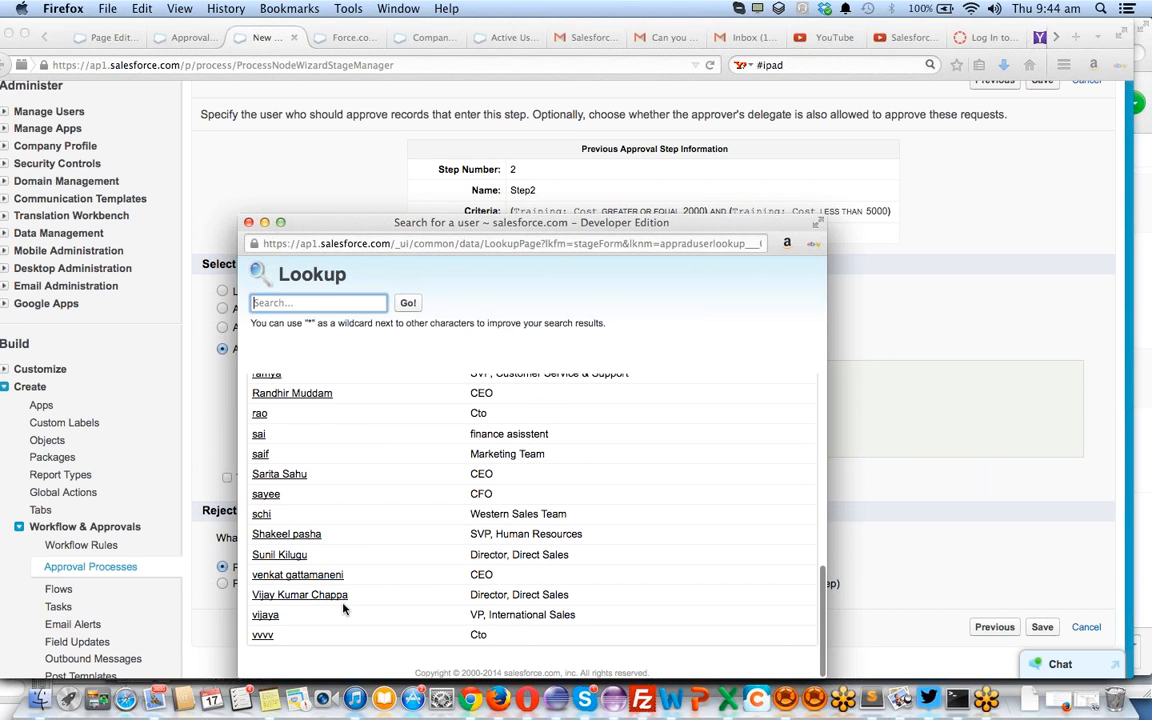
{"action": "scroll", "coordinate": [440, 488], "scroll_direction": "up", "scroll_amount": 10}
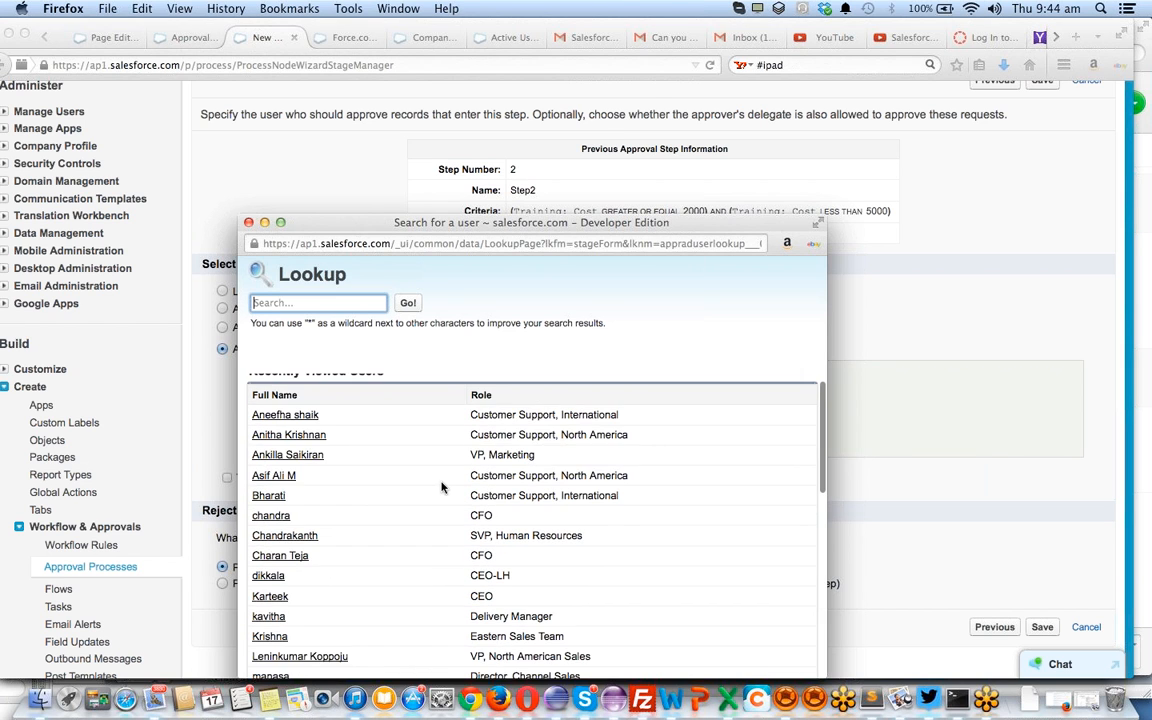
{"action": "scroll", "coordinate": [441, 488], "scroll_direction": "down", "scroll_amount": 5}
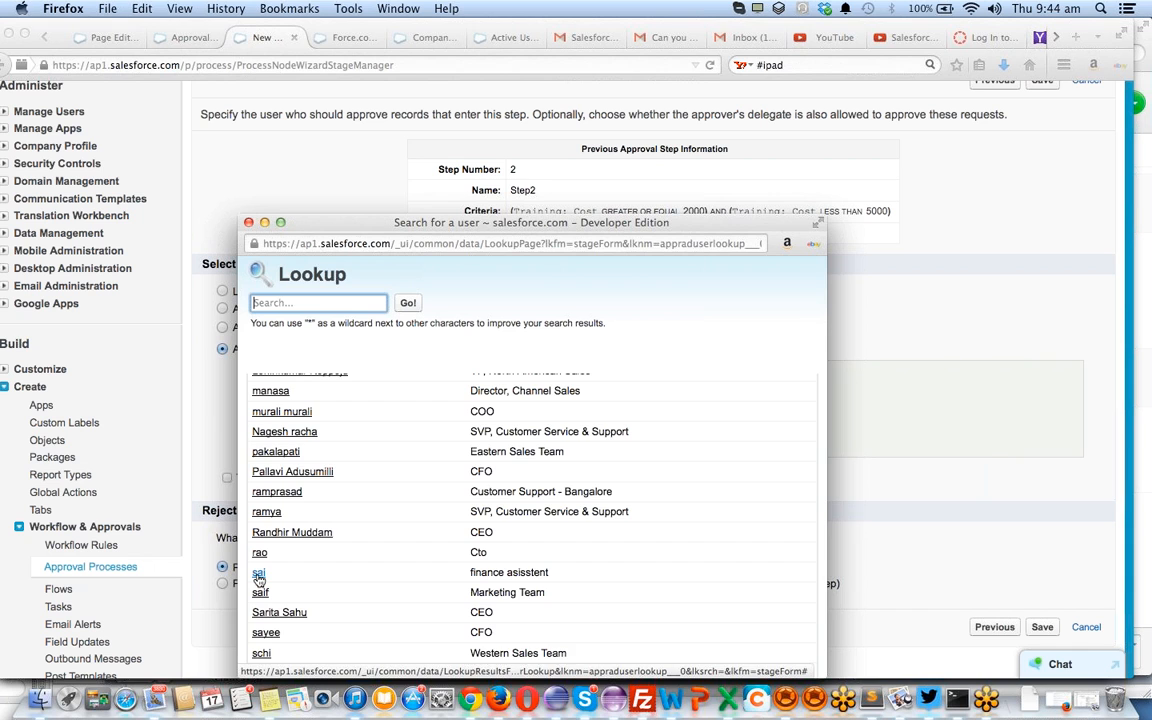
{"action": "scroll", "coordinate": [259, 578], "scroll_direction": "down", "scroll_amount": 3}
{"action": "scroll", "coordinate": [258, 570], "scroll_direction": "up", "scroll_amount": 2}
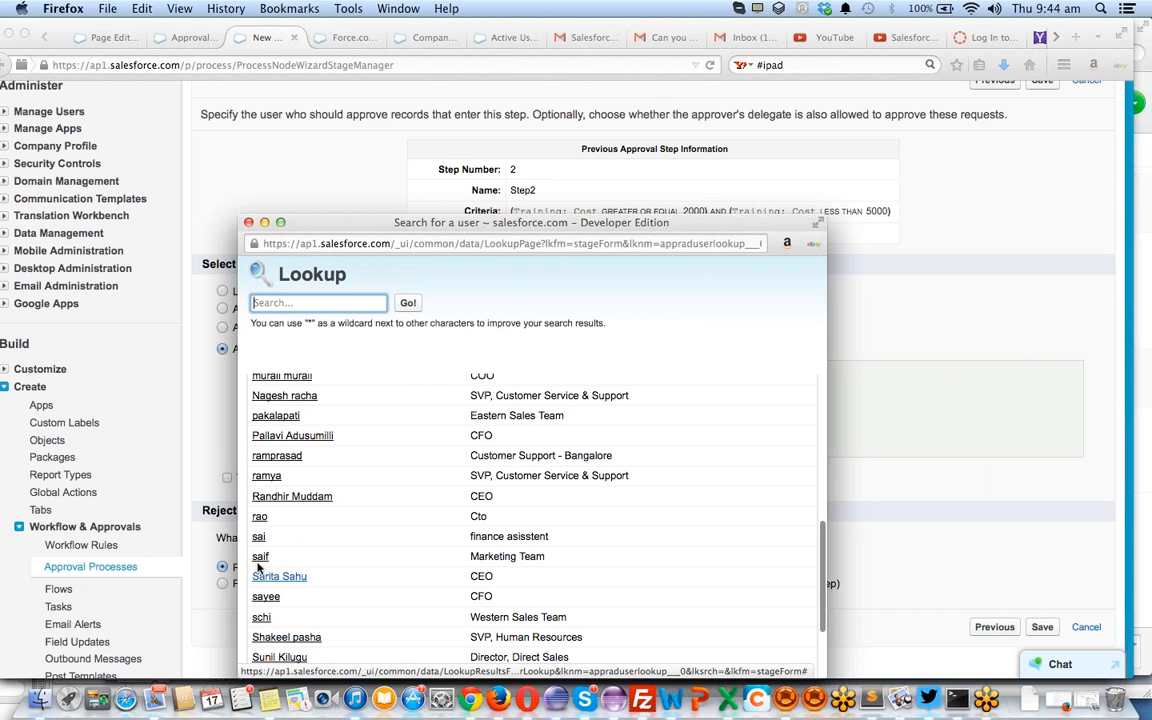
{"action": "left_click", "coordinate": [259, 536]}
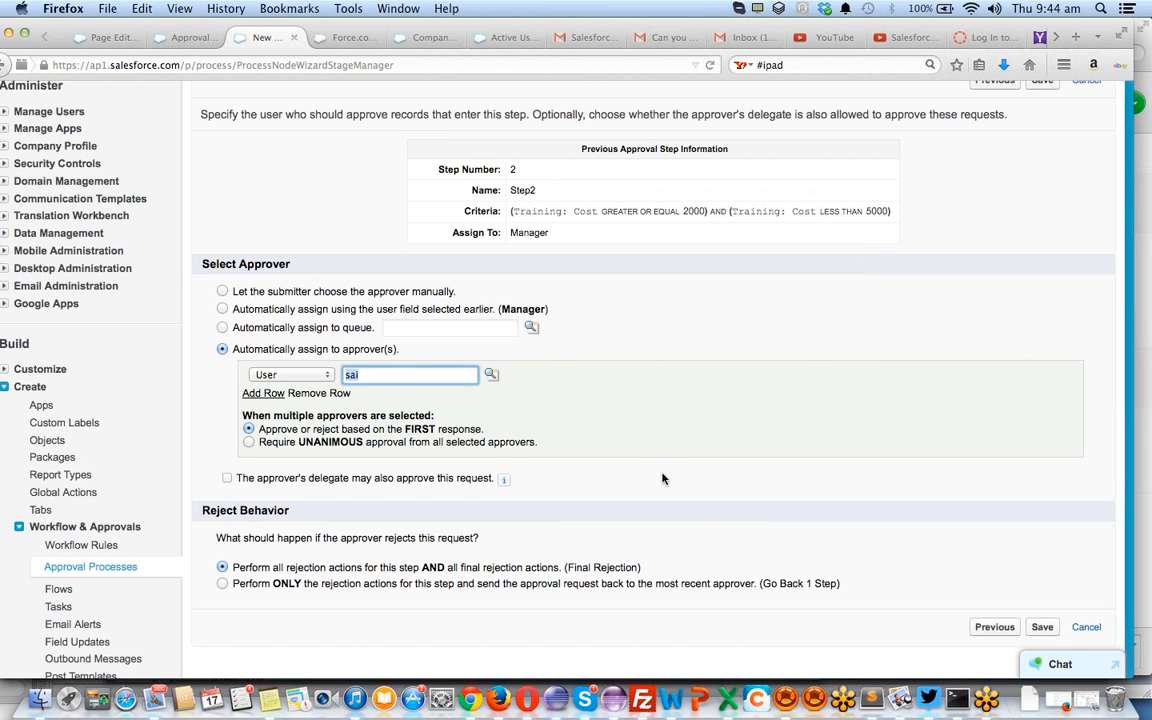
{"action": "scroll", "coordinate": [900, 430], "scroll_direction": "down", "scroll_amount": 3}
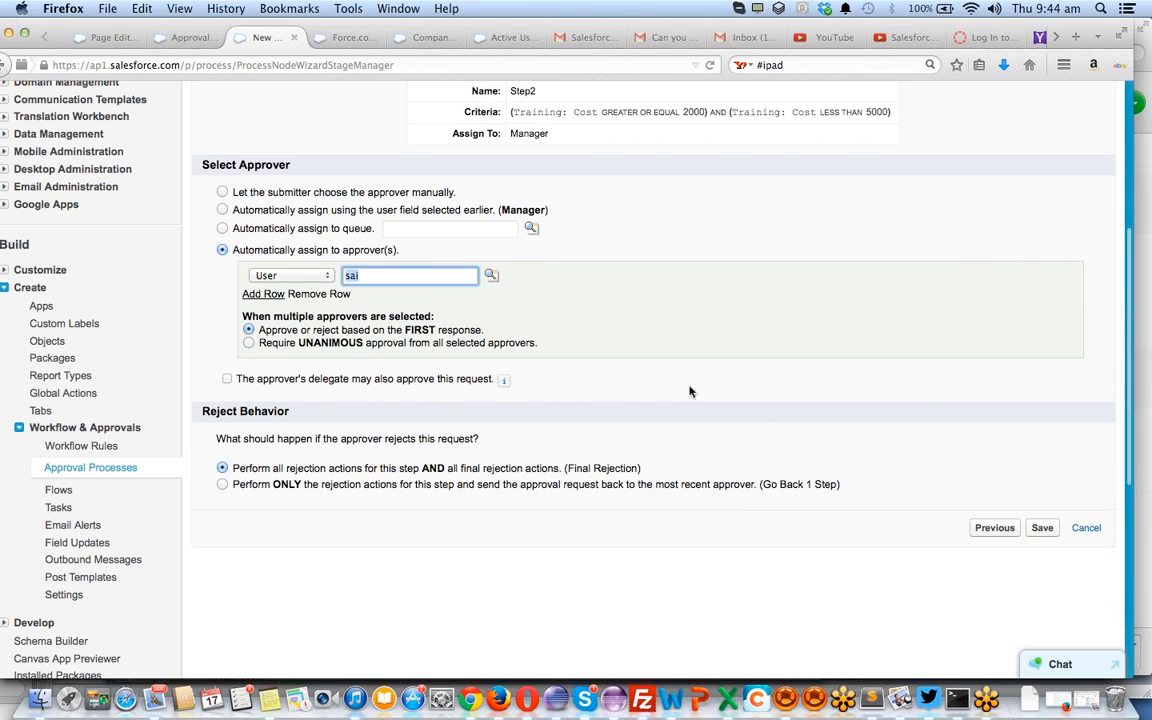
{"action": "left_click", "coordinate": [1042, 528]}
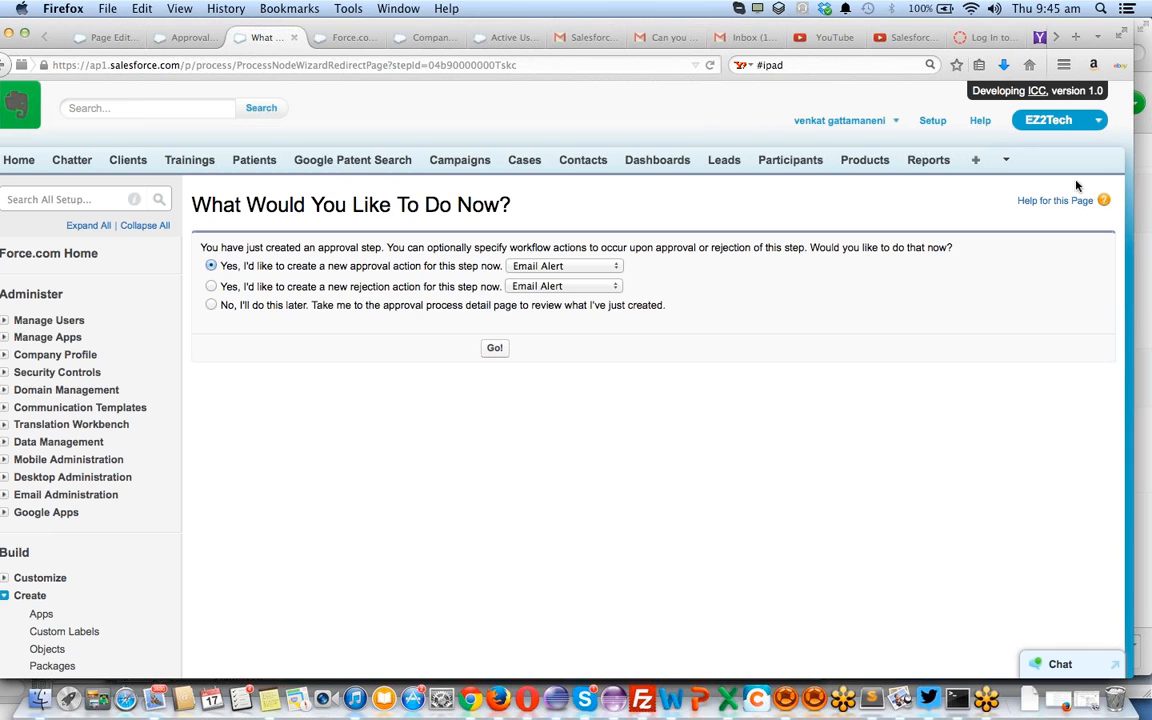
Skip creating approval or rejection actions for this step and go to the approval process detail page
{"action": "left_click", "coordinate": [1137, 62]}
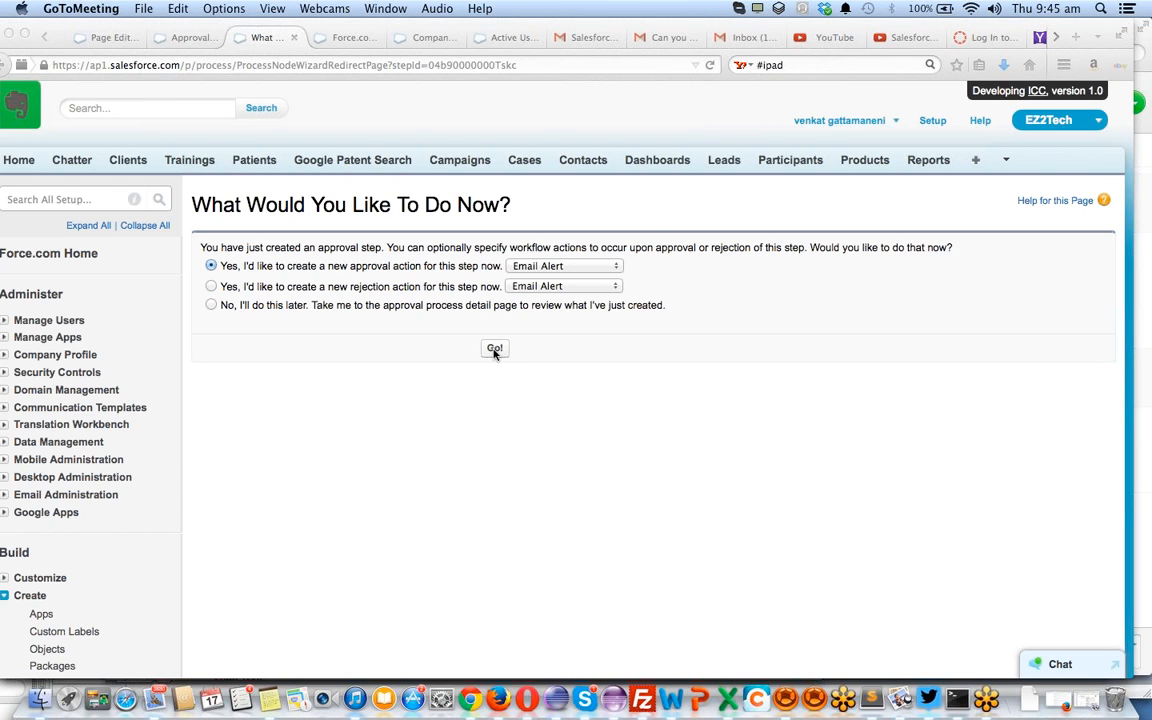
{"action": "left_click", "coordinate": [388, 280]}
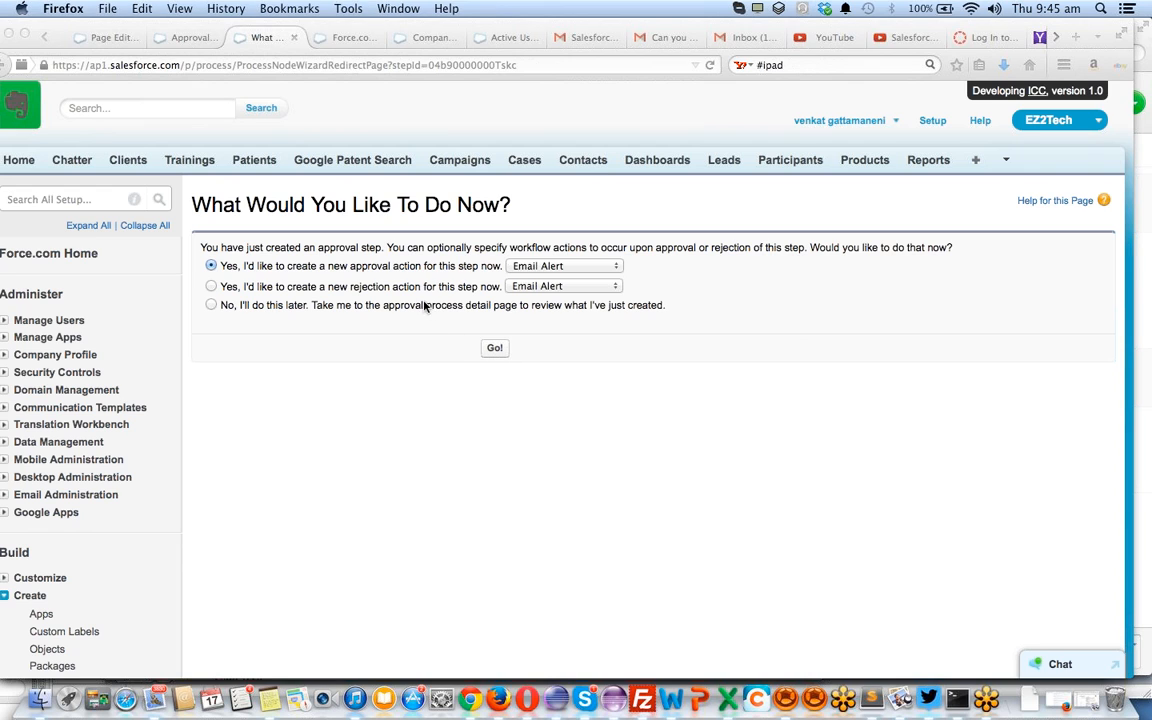
{"action": "left_click", "coordinate": [427, 306]}
{"action": "left_click", "coordinate": [498, 350]}
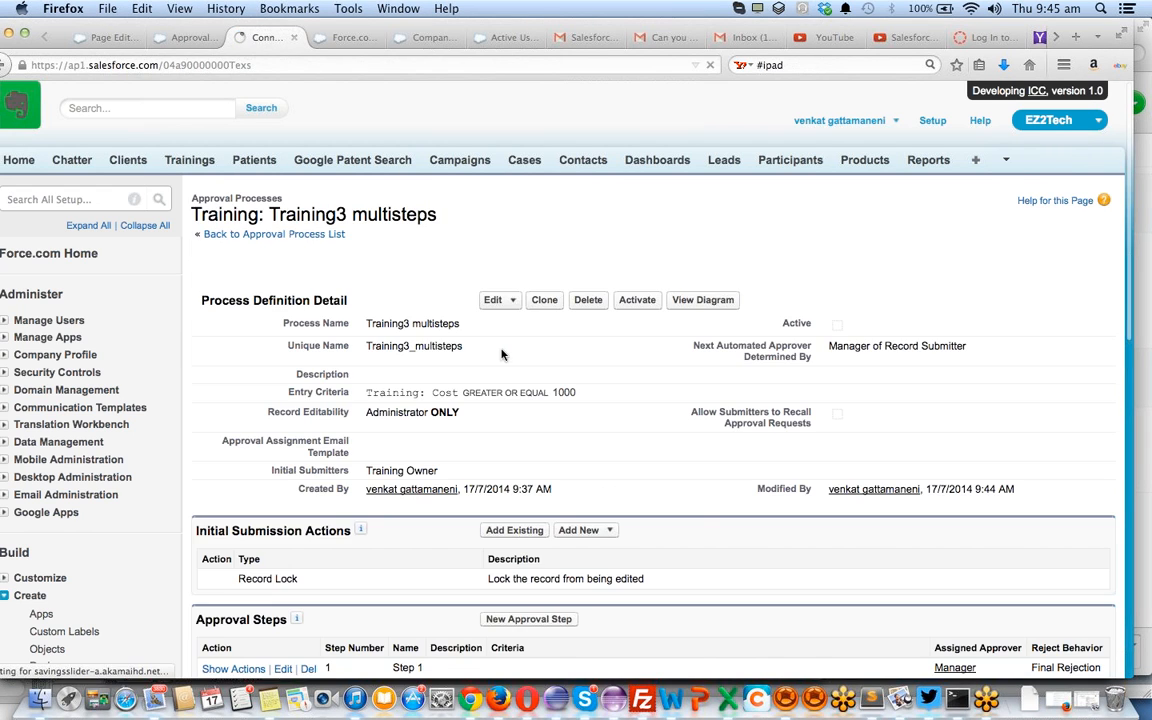
Edit the second approval step, Step2, and continue past its name and criteria pages to the approver selection
{"action": "scroll", "coordinate": [645, 422], "scroll_direction": "down", "scroll_amount": 5}
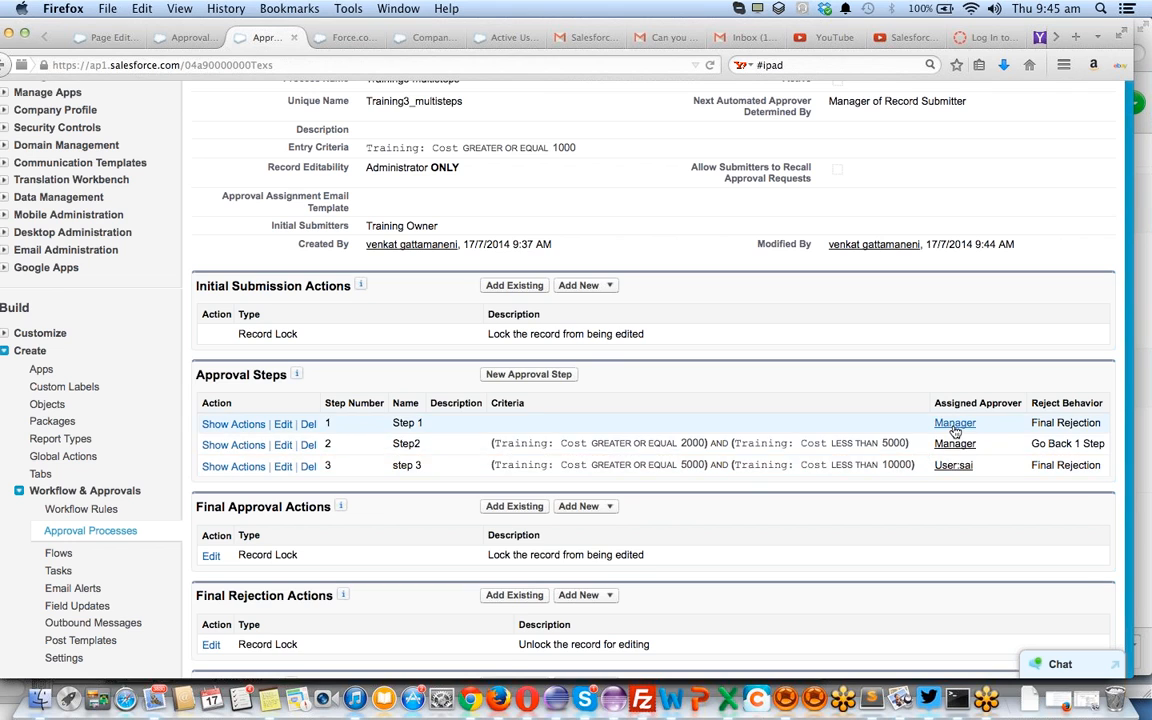
{"action": "left_click", "coordinate": [284, 446]}
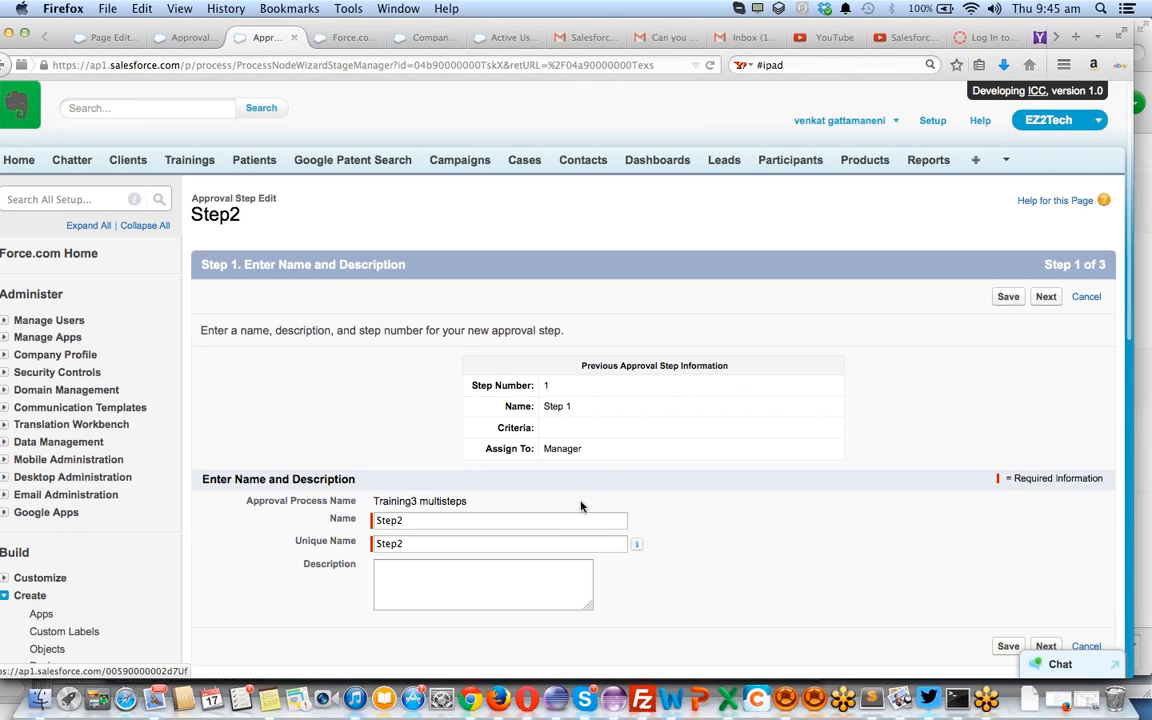
{"action": "scroll", "coordinate": [716, 385], "scroll_direction": "down", "scroll_amount": 5}
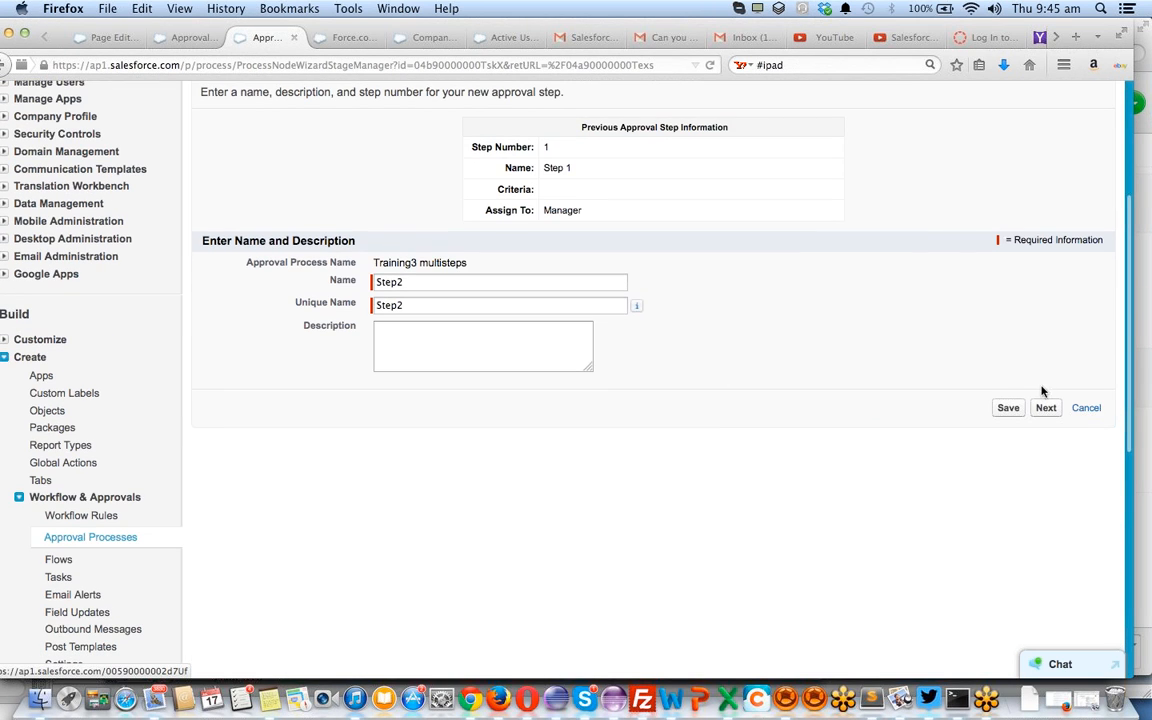
{"action": "left_click", "coordinate": [1045, 408]}
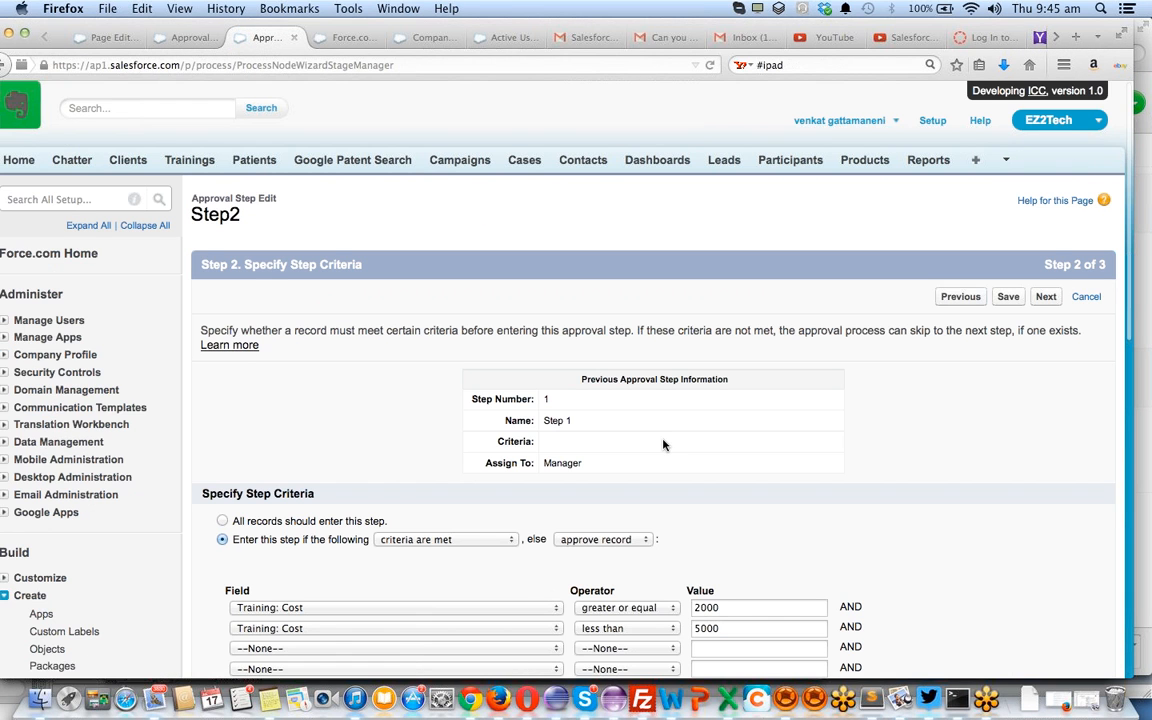
{"action": "scroll", "coordinate": [663, 445], "scroll_direction": "down", "scroll_amount": 5}
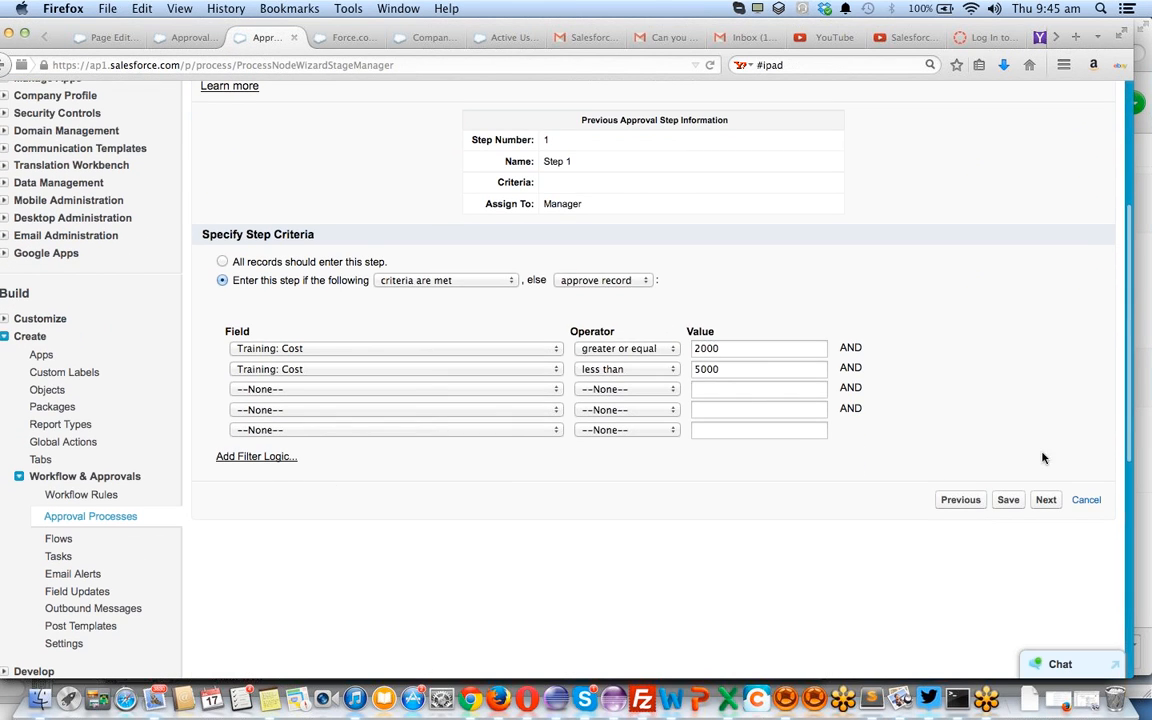
{"action": "left_click", "coordinate": [1044, 500]}
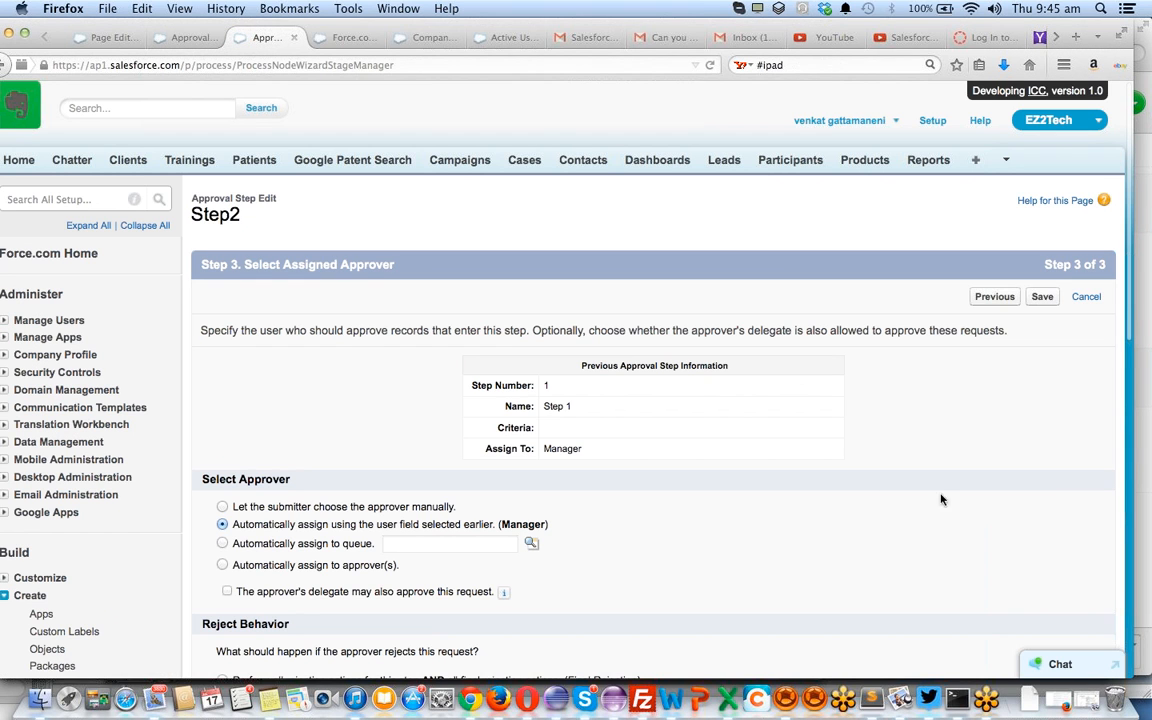
{"action": "left_click", "coordinate": [222, 543]}
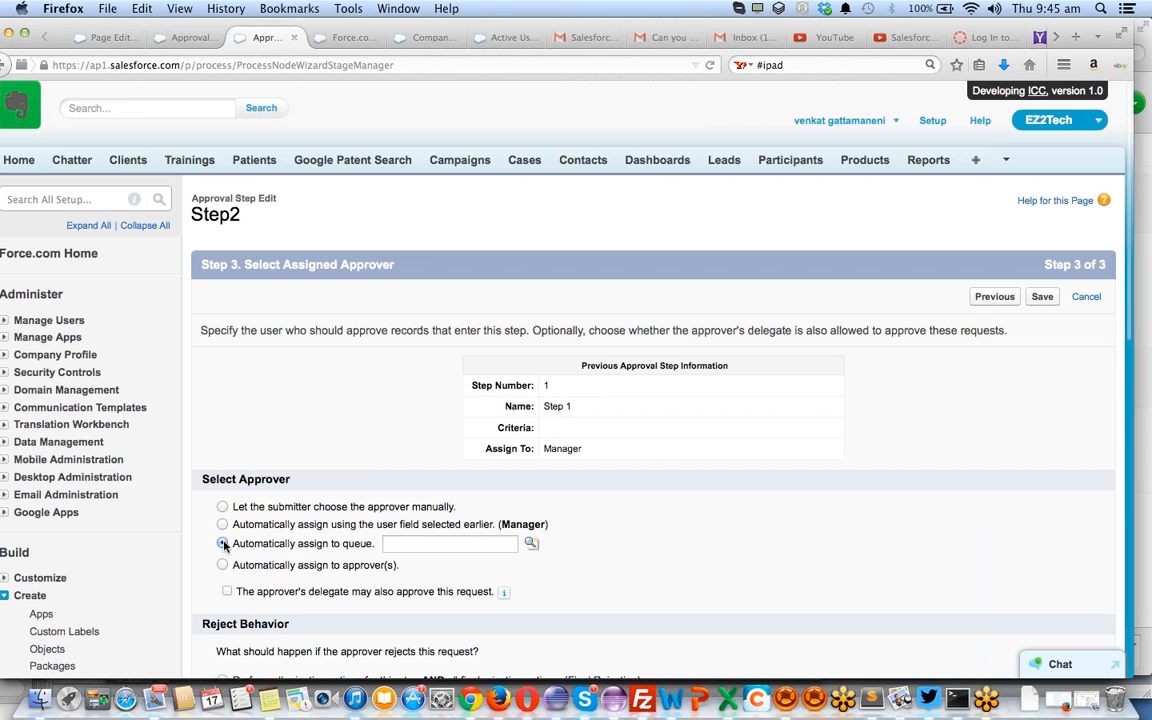
{"action": "left_click", "coordinate": [535, 549]}
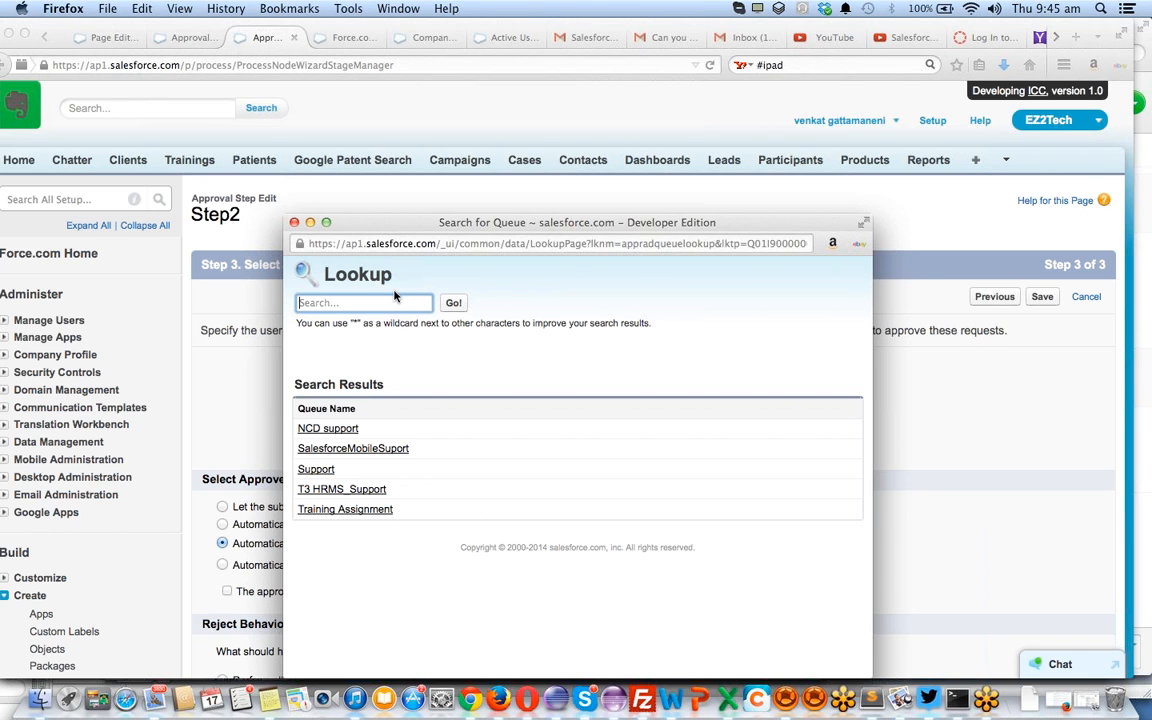
{"action": "left_click", "coordinate": [294, 223]}
{"action": "left_click", "coordinate": [222, 544]}
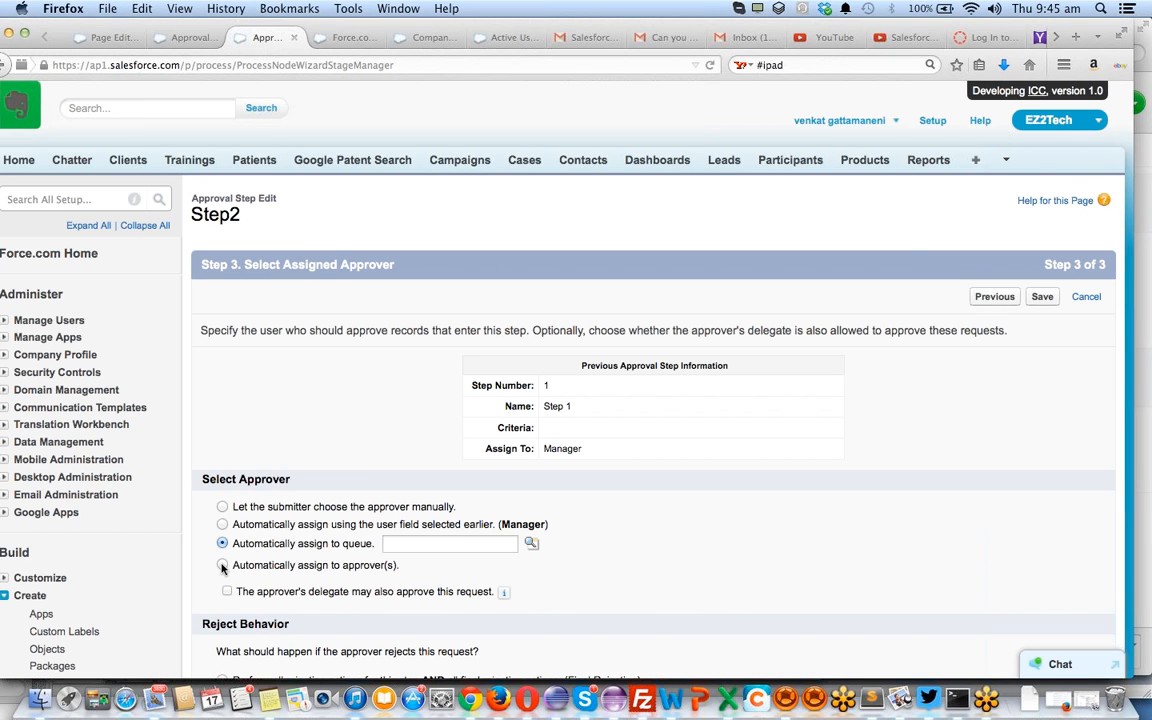
Assign Step2 automatically to the user with the Customer Support - Bangalore role as approver and save the step
{"action": "left_click", "coordinate": [222, 565]}
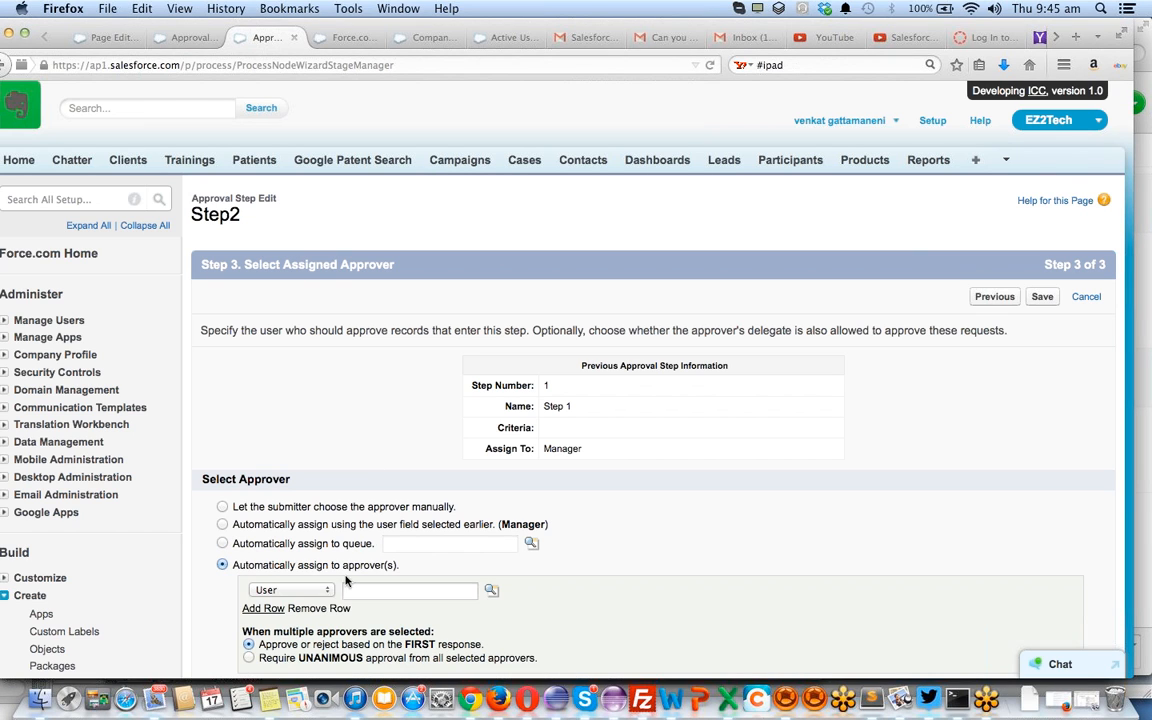
{"action": "left_click", "coordinate": [491, 590]}
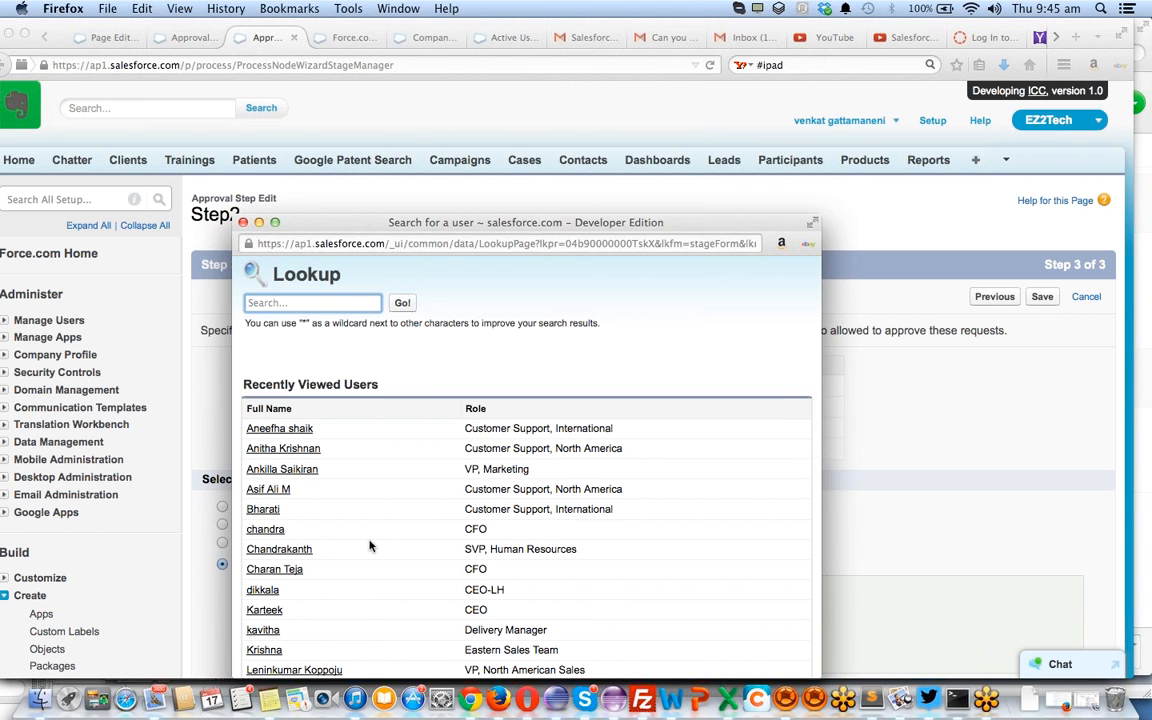
{"action": "scroll", "coordinate": [368, 545], "scroll_direction": "down", "scroll_amount": 3}
{"action": "scroll", "coordinate": [366, 546], "scroll_direction": "down", "scroll_amount": 6}
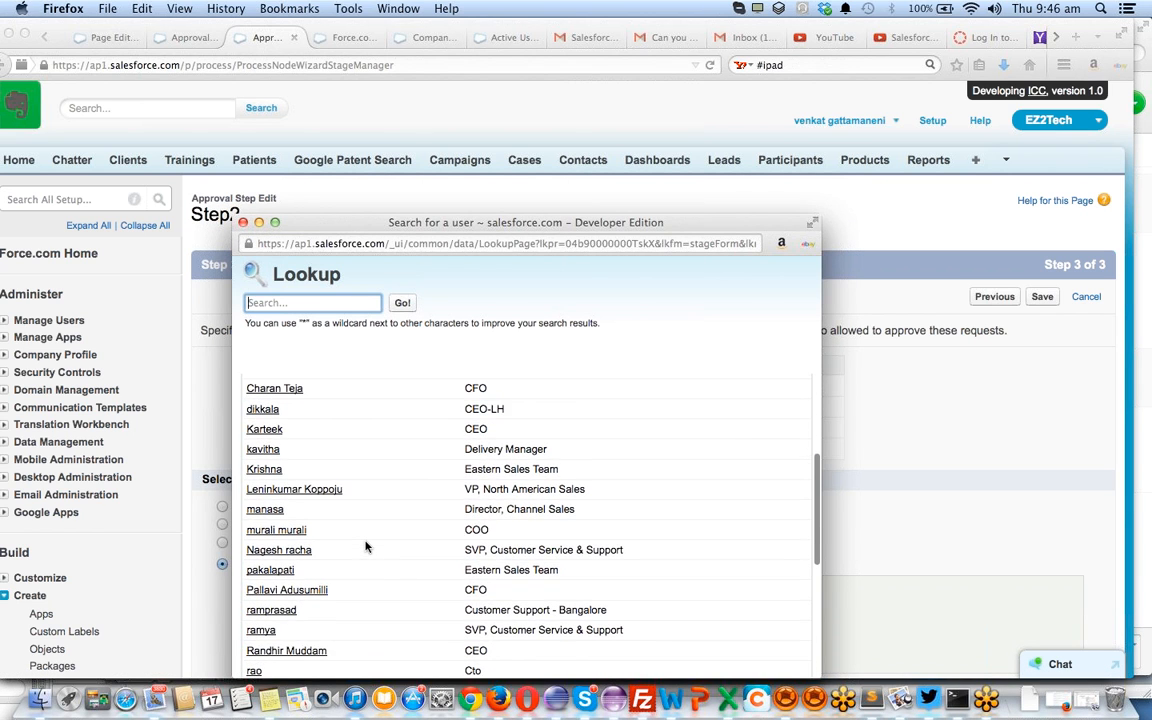
{"action": "scroll", "coordinate": [366, 546], "scroll_direction": "down", "scroll_amount": 3}
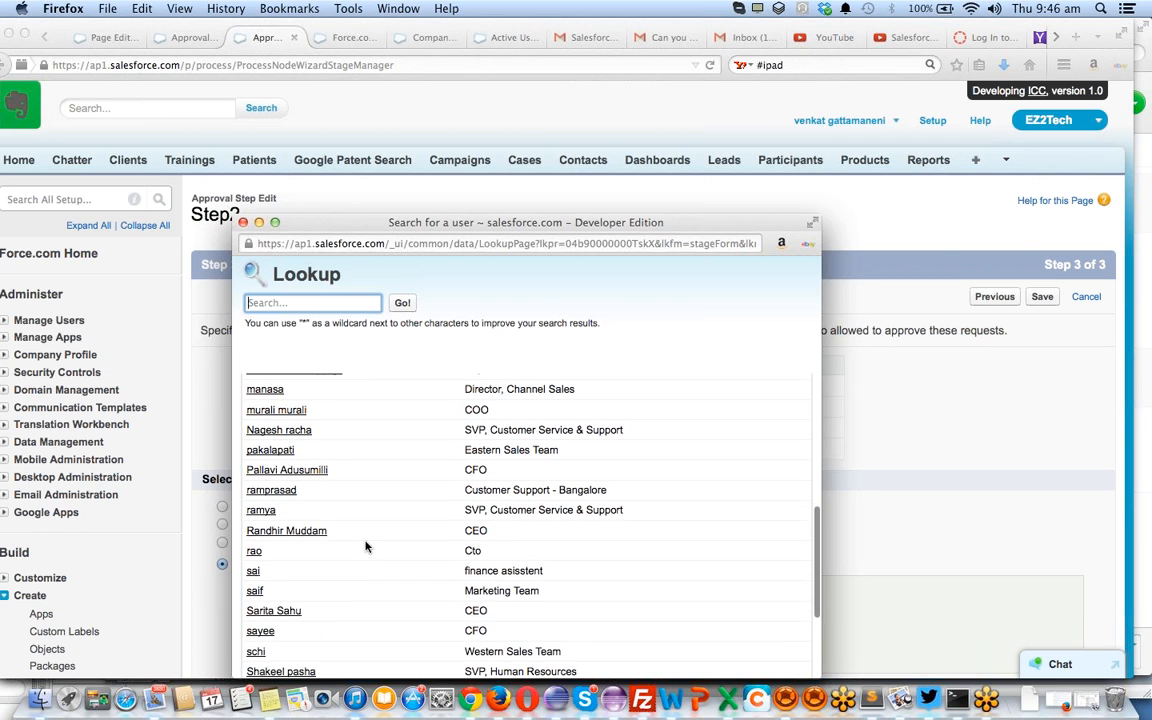
{"action": "scroll", "coordinate": [366, 546], "scroll_direction": "down", "scroll_amount": 1}
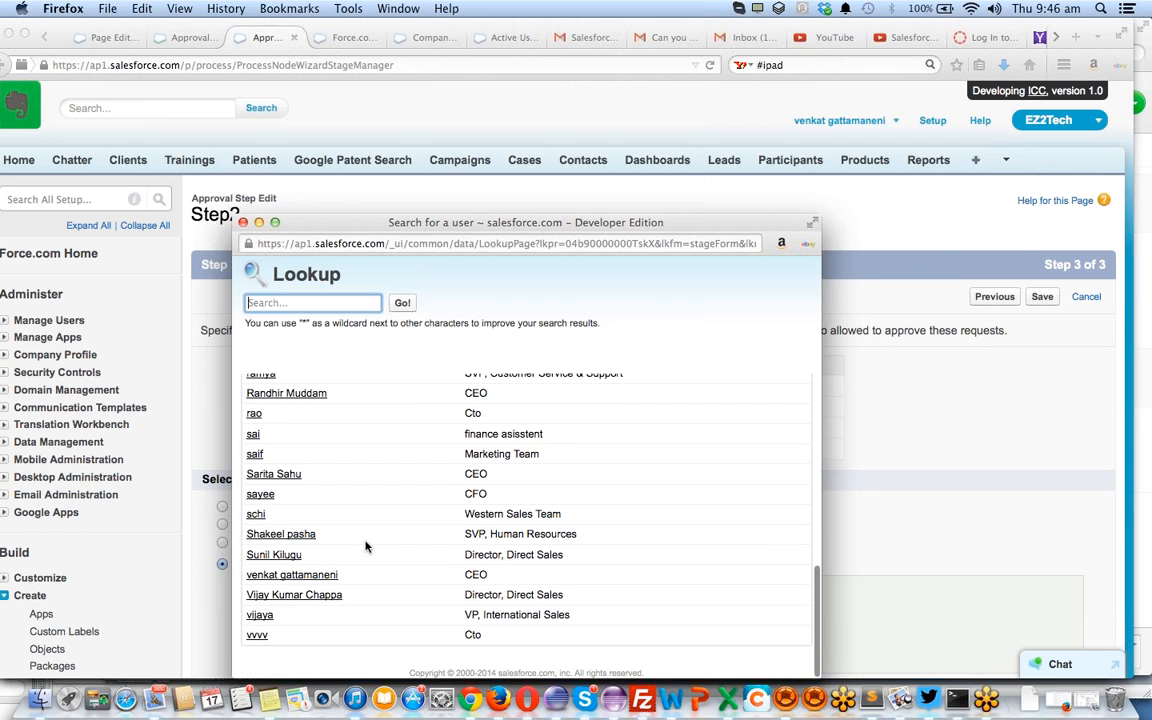
{"action": "scroll", "coordinate": [366, 546], "scroll_direction": "up", "scroll_amount": 5}
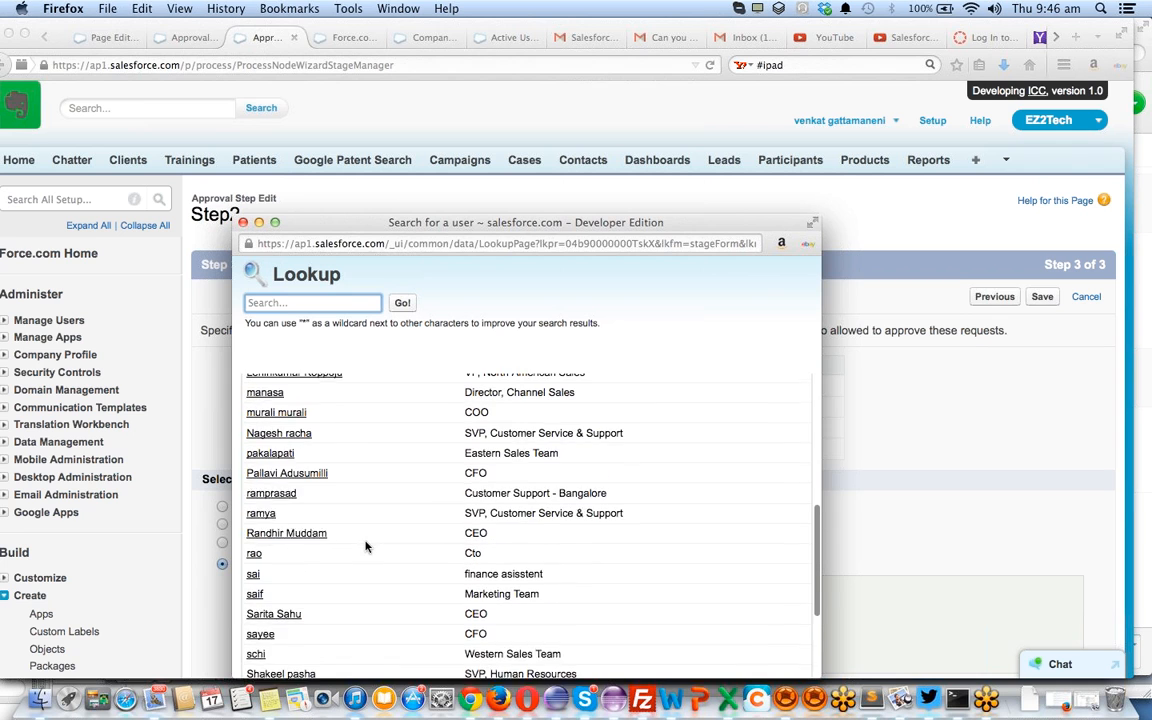
{"action": "left_click", "coordinate": [268, 513]}
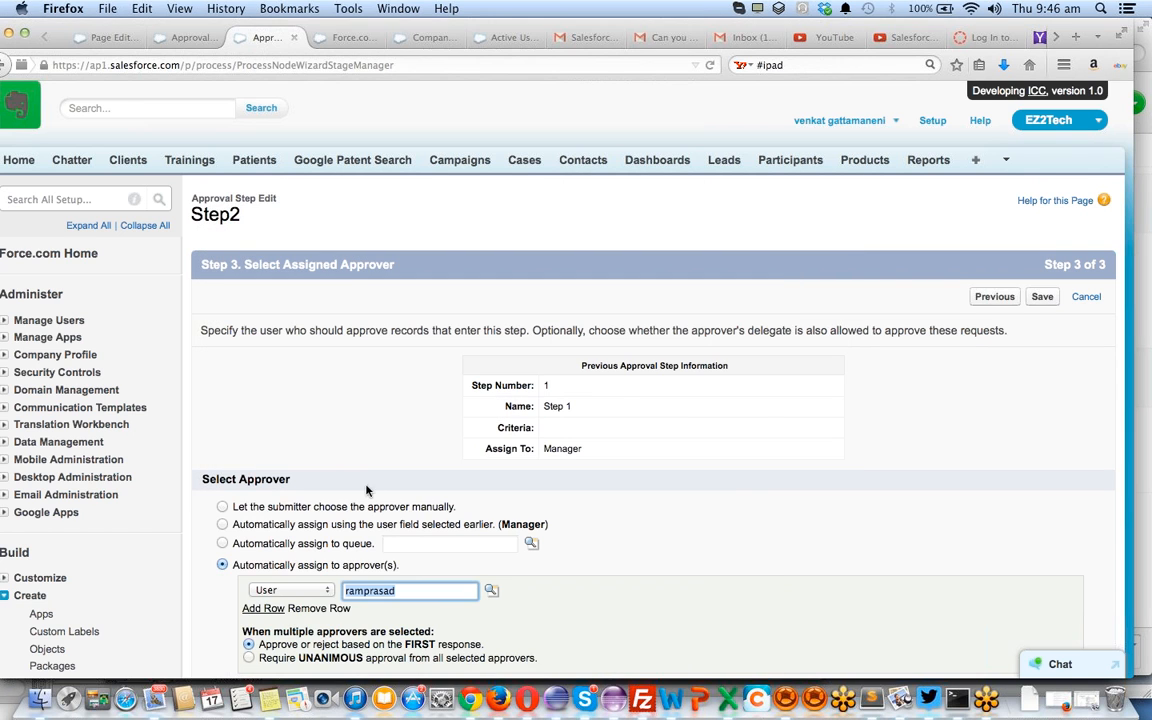
{"action": "scroll", "coordinate": [720, 411], "scroll_direction": "down", "scroll_amount": 5}
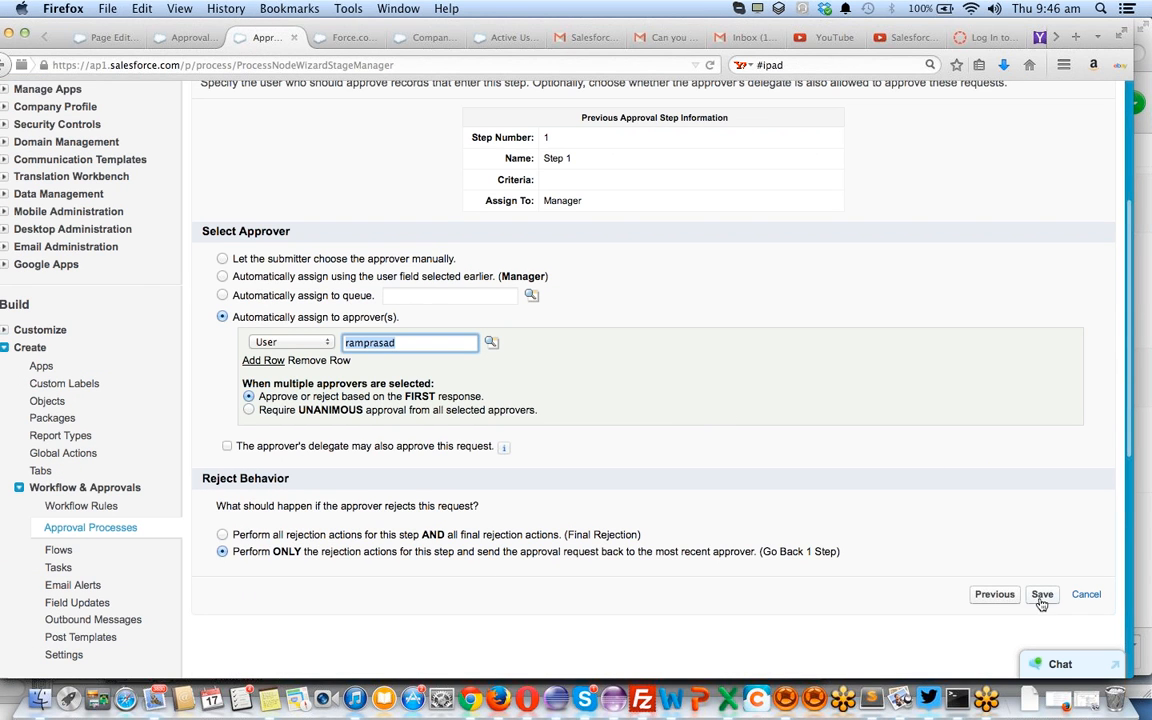
{"action": "left_click", "coordinate": [1042, 595]}
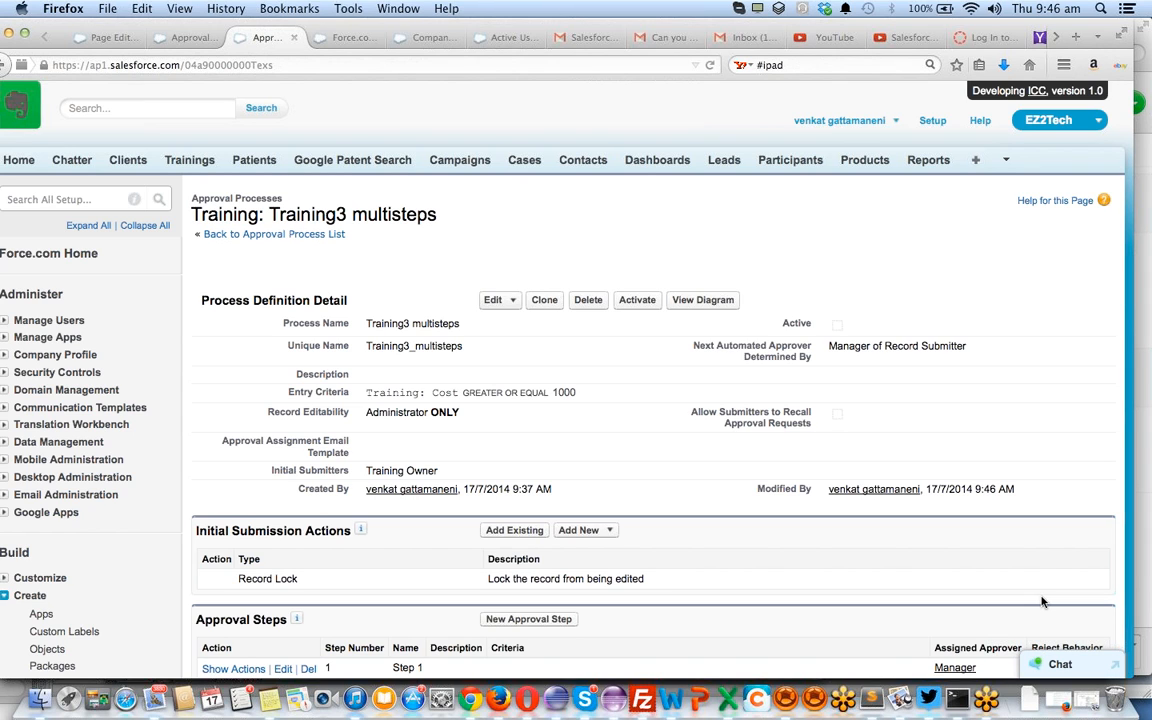
Add a new approval step named step4 to the process and continue to its step criteria
{"action": "scroll", "coordinate": [930, 445], "scroll_direction": "down", "scroll_amount": 3}
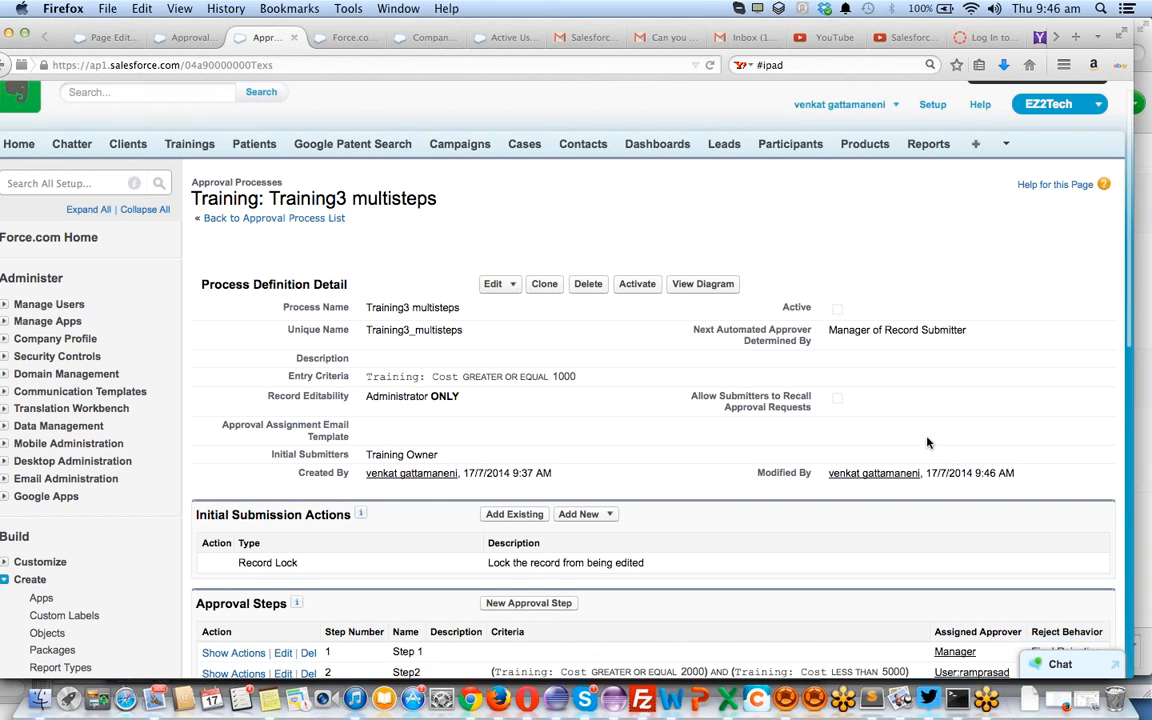
{"action": "scroll", "coordinate": [927, 443], "scroll_direction": "down", "scroll_amount": 5}
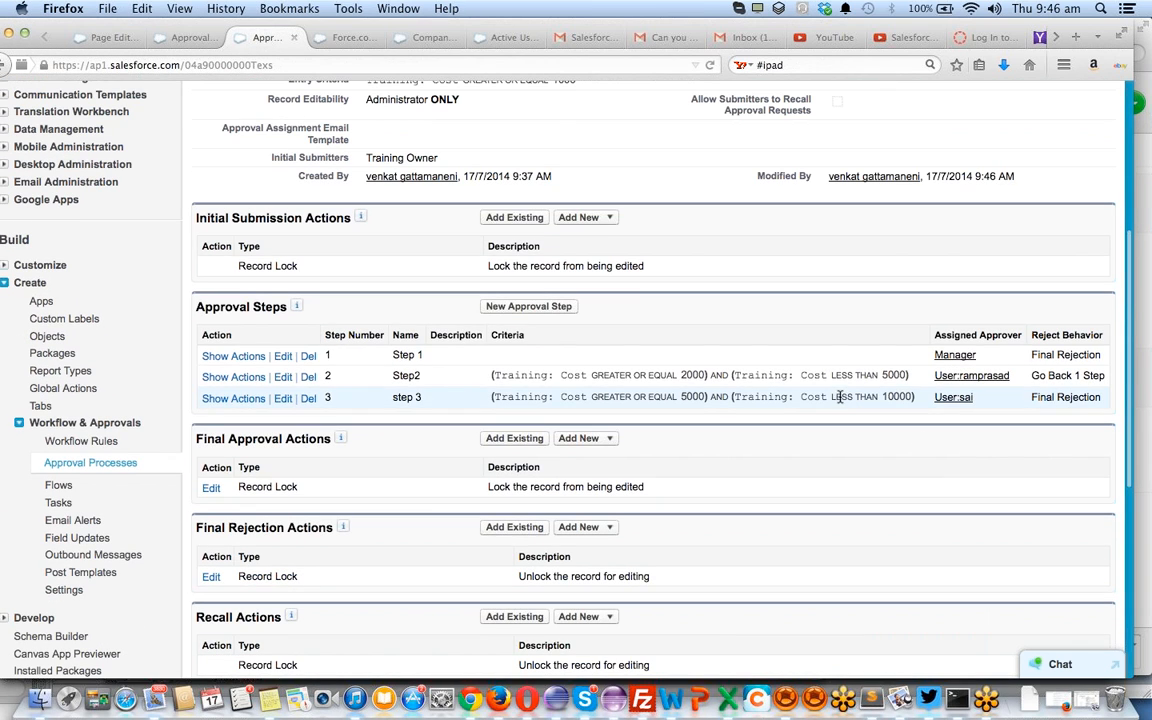
{"action": "left_click", "coordinate": [525, 308]}
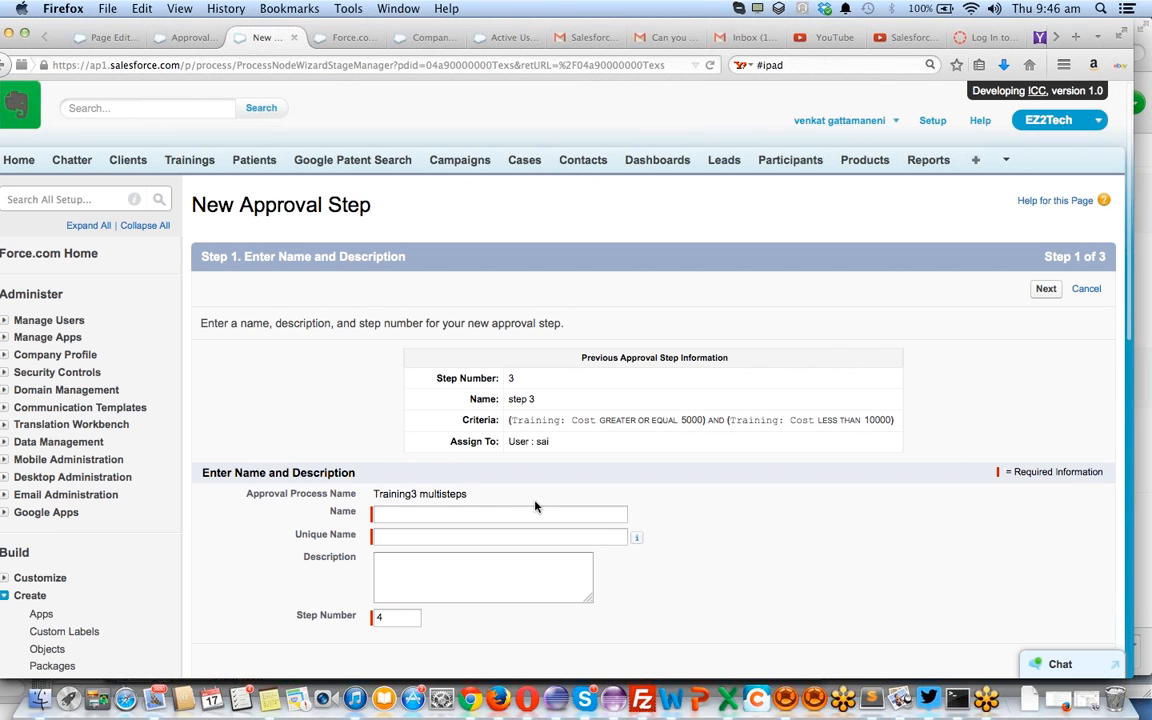
{"action": "left_click", "coordinate": [482, 514]}
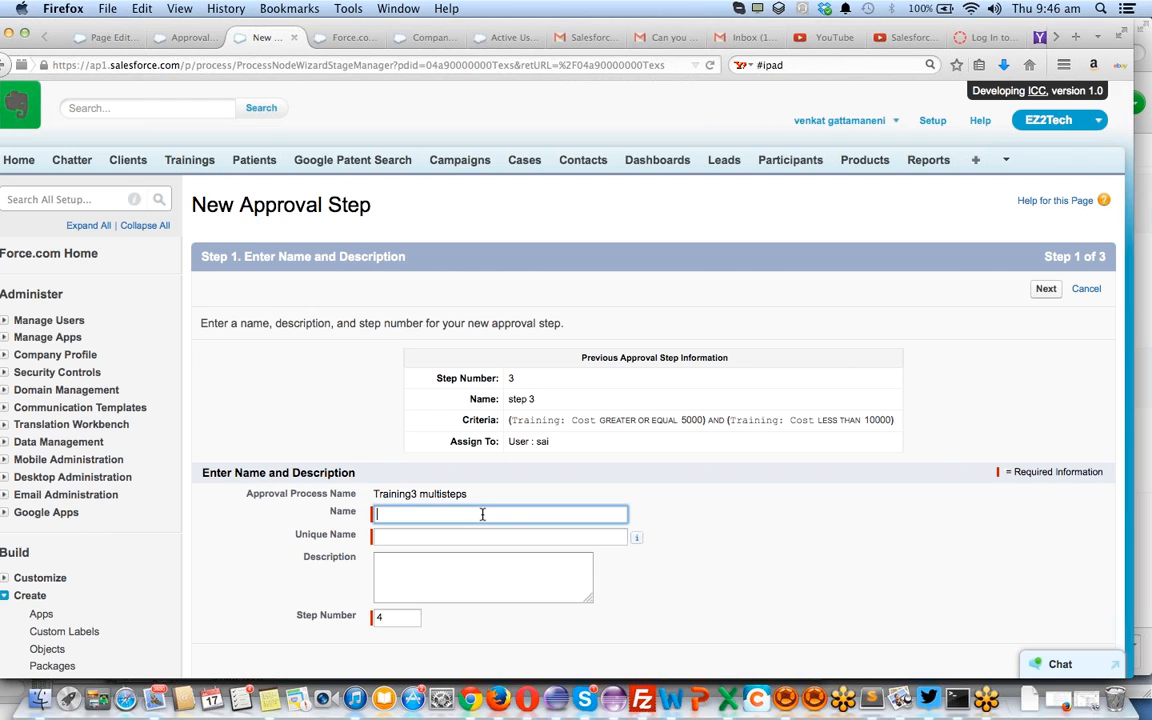
{"action": "type", "text": "step"}
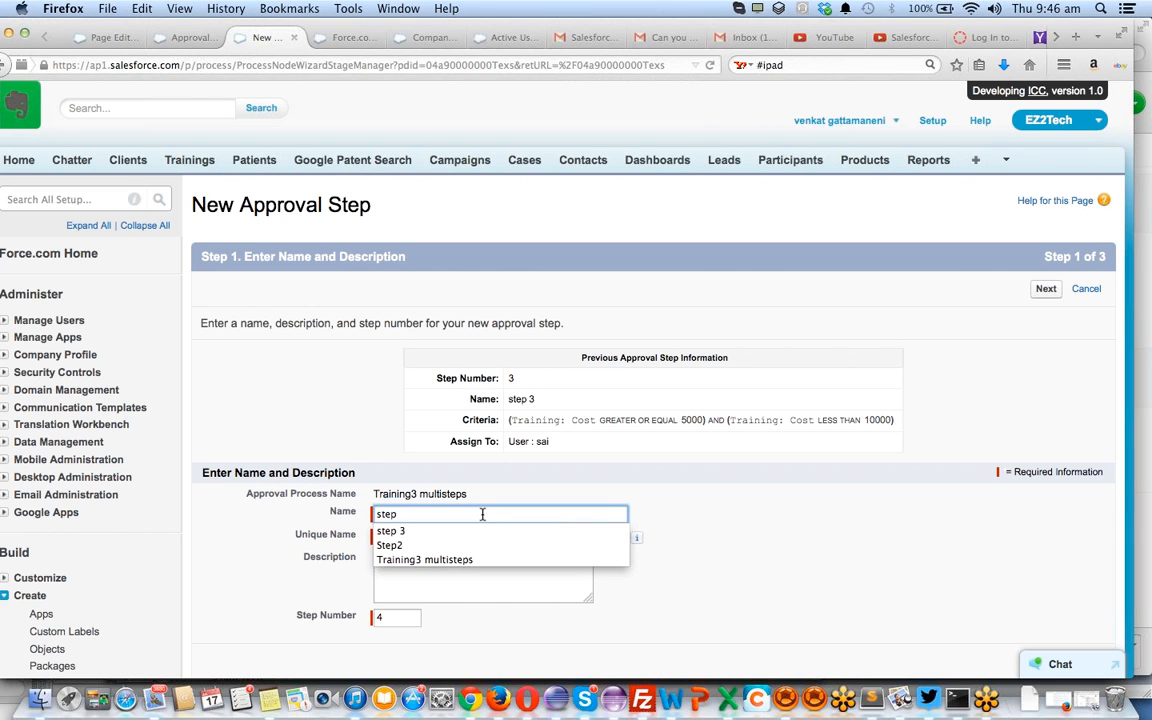
{"action": "type", "text": "4"}
{"action": "key", "text": "Tab"}
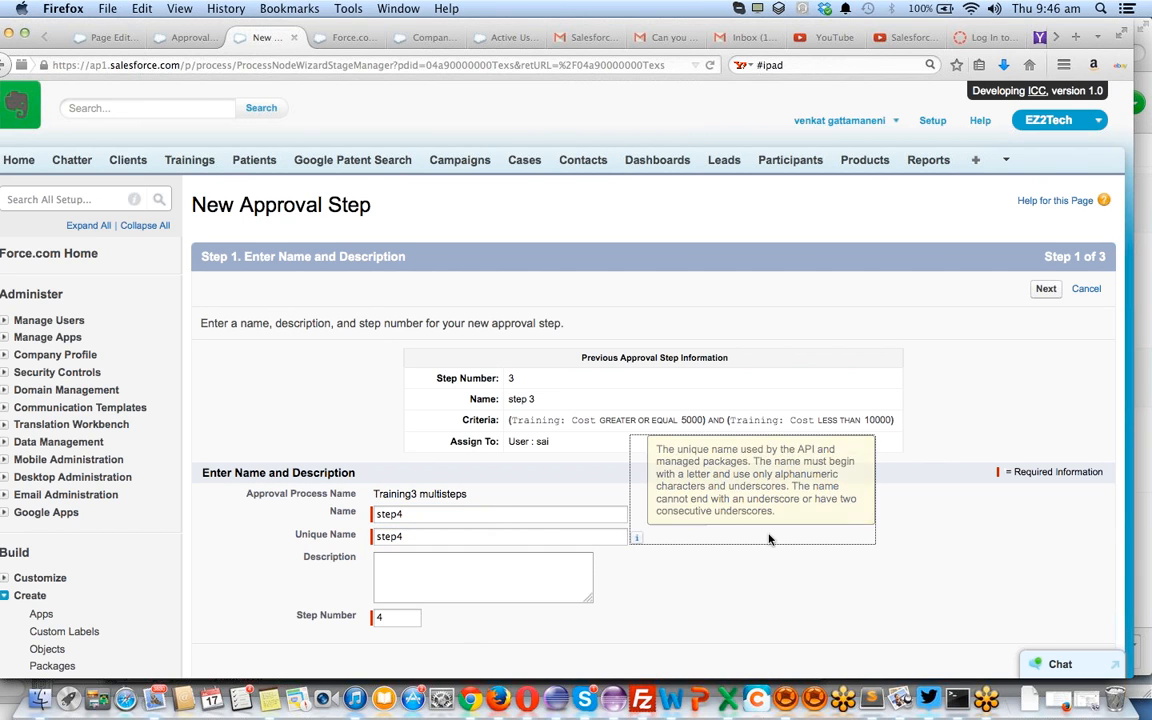
{"action": "scroll", "coordinate": [1082, 419], "scroll_direction": "down", "scroll_amount": 4}
{"action": "left_click", "coordinate": [1046, 462]}
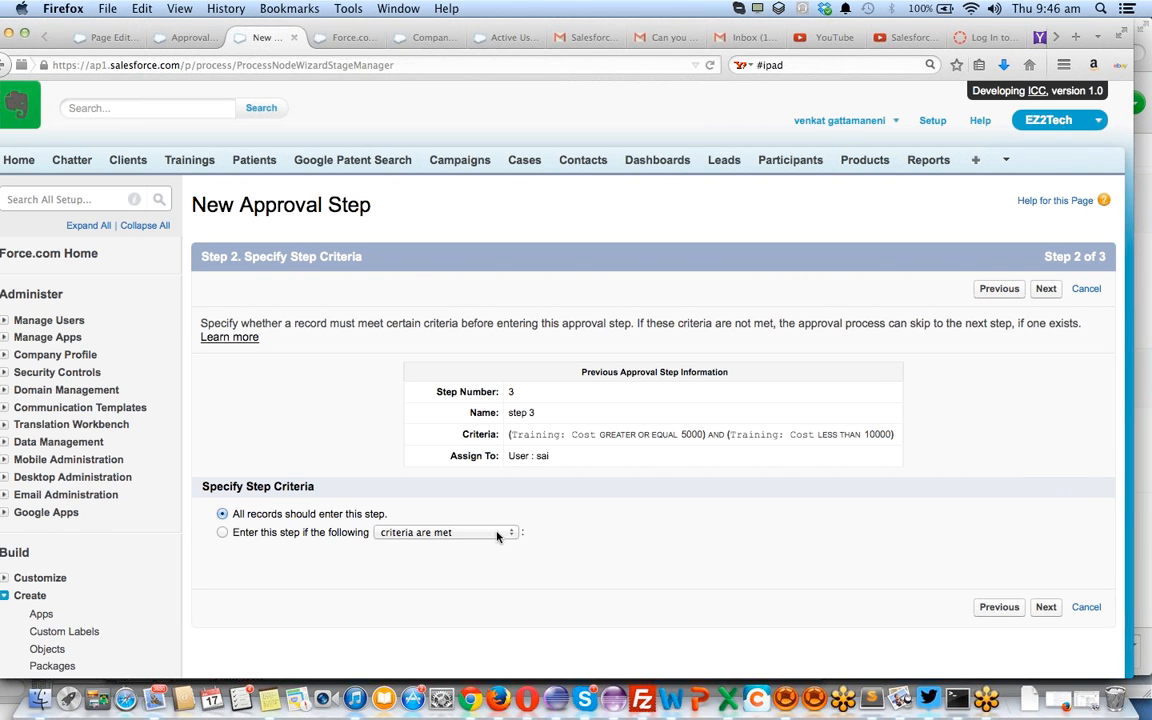
Make step4 apply only if criteria are met, with the condition Training: Cost greater or equal 10000
{"action": "left_click", "coordinate": [348, 533]}
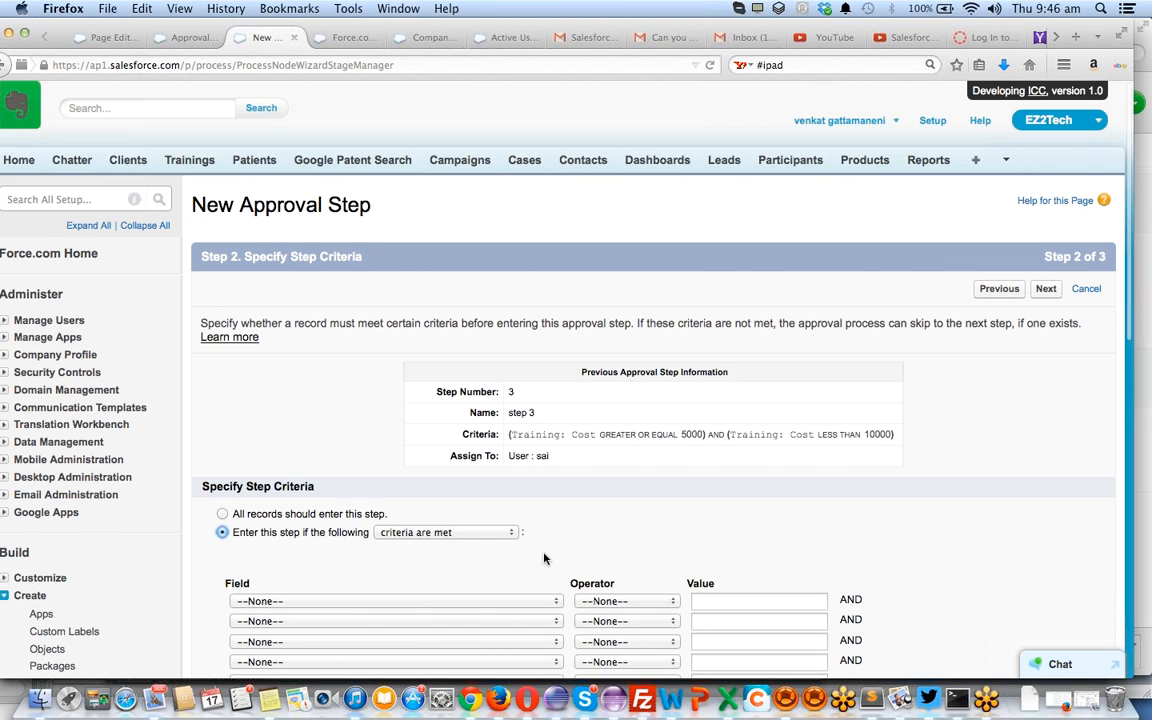
{"action": "scroll", "coordinate": [545, 558], "scroll_direction": "down", "scroll_amount": 3}
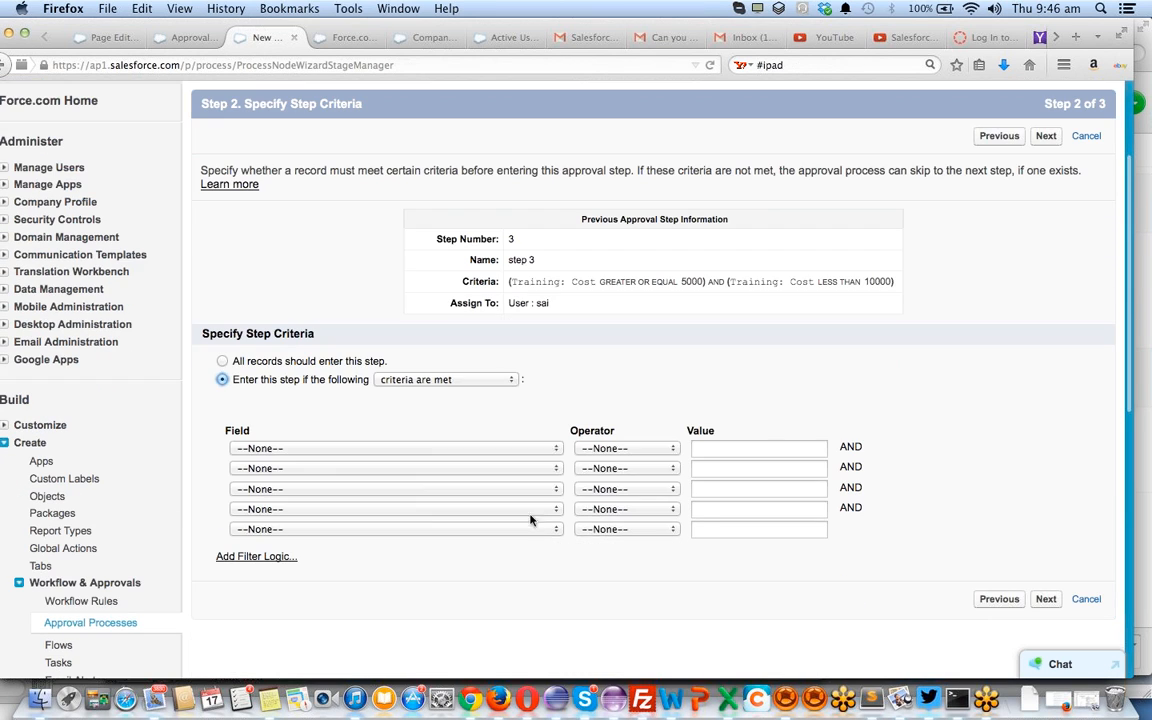
{"action": "left_click", "coordinate": [424, 449]}
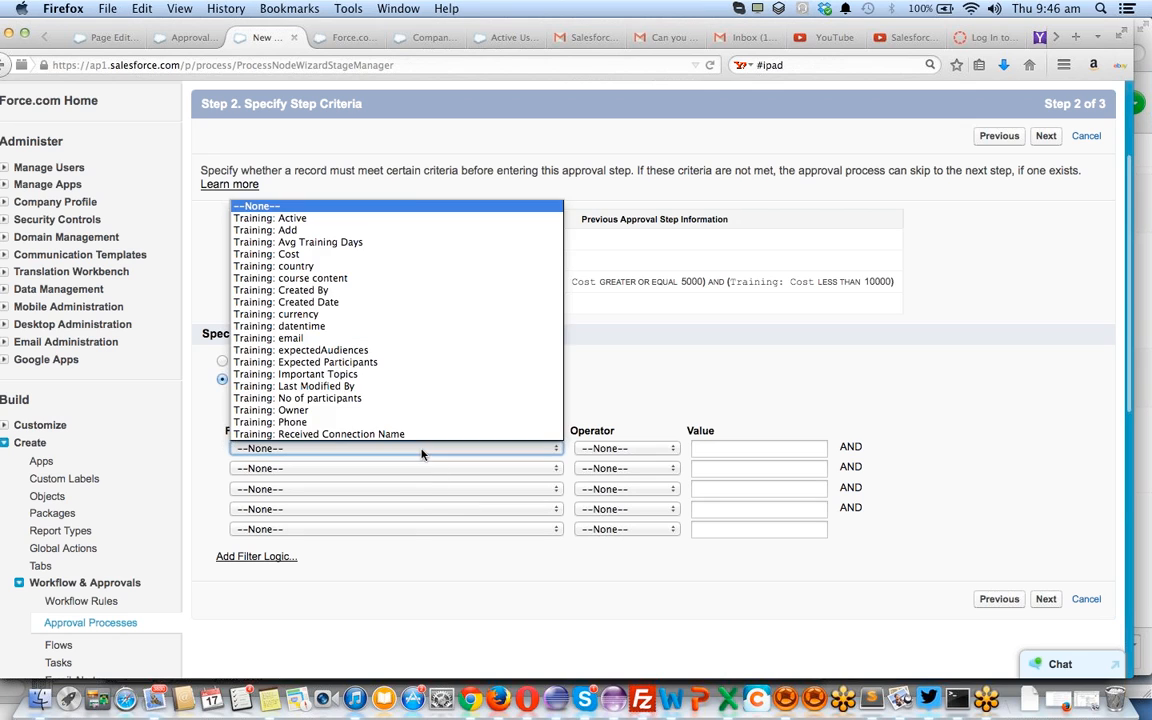
{"action": "left_click", "coordinate": [400, 254]}
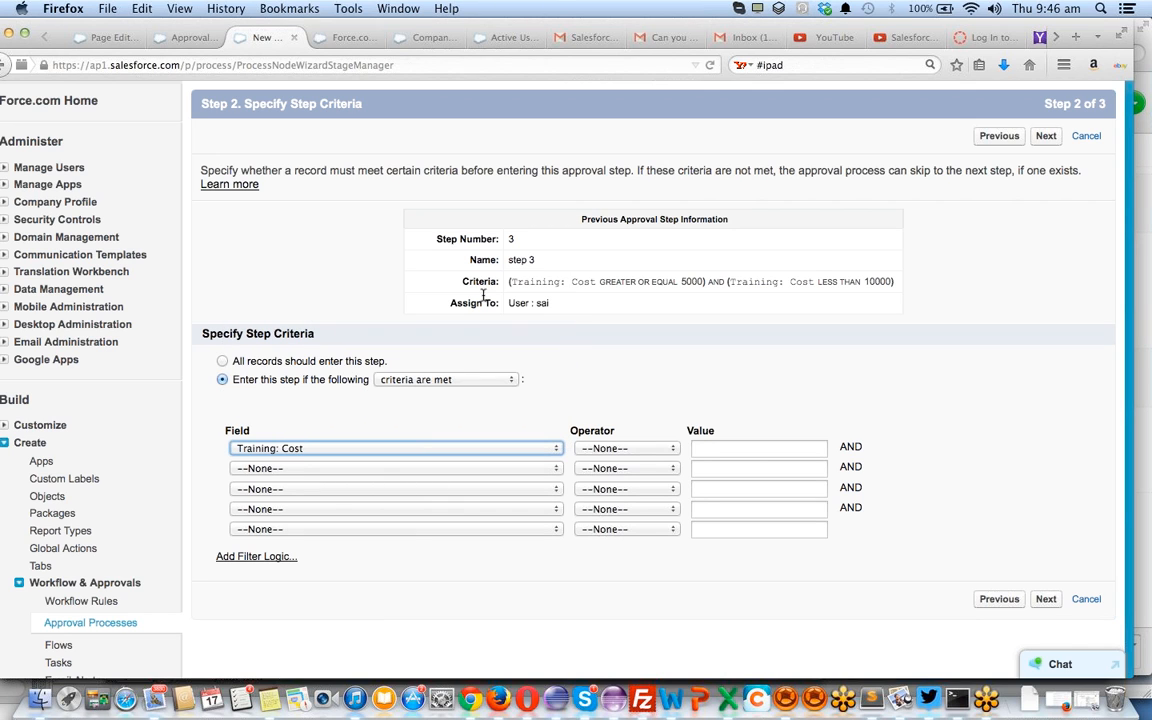
{"action": "left_click", "coordinate": [604, 450]}
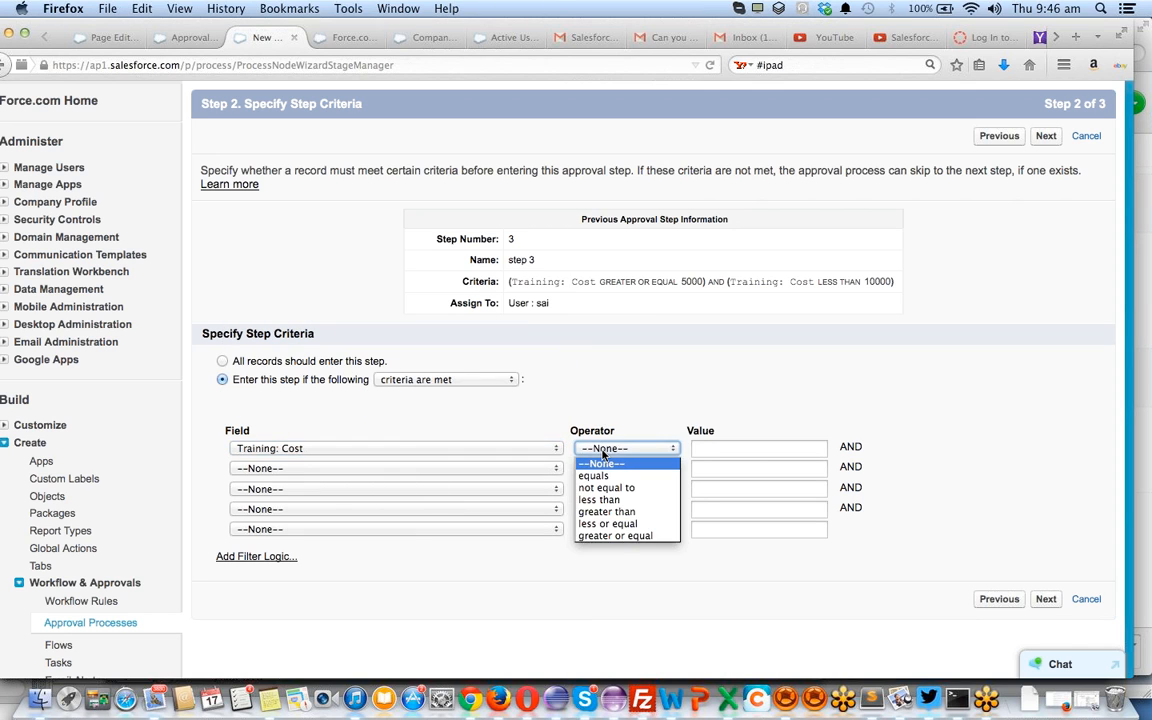
{"action": "left_click", "coordinate": [624, 536]}
{"action": "left_click", "coordinate": [757, 448]}
{"action": "type", "text": "100"}
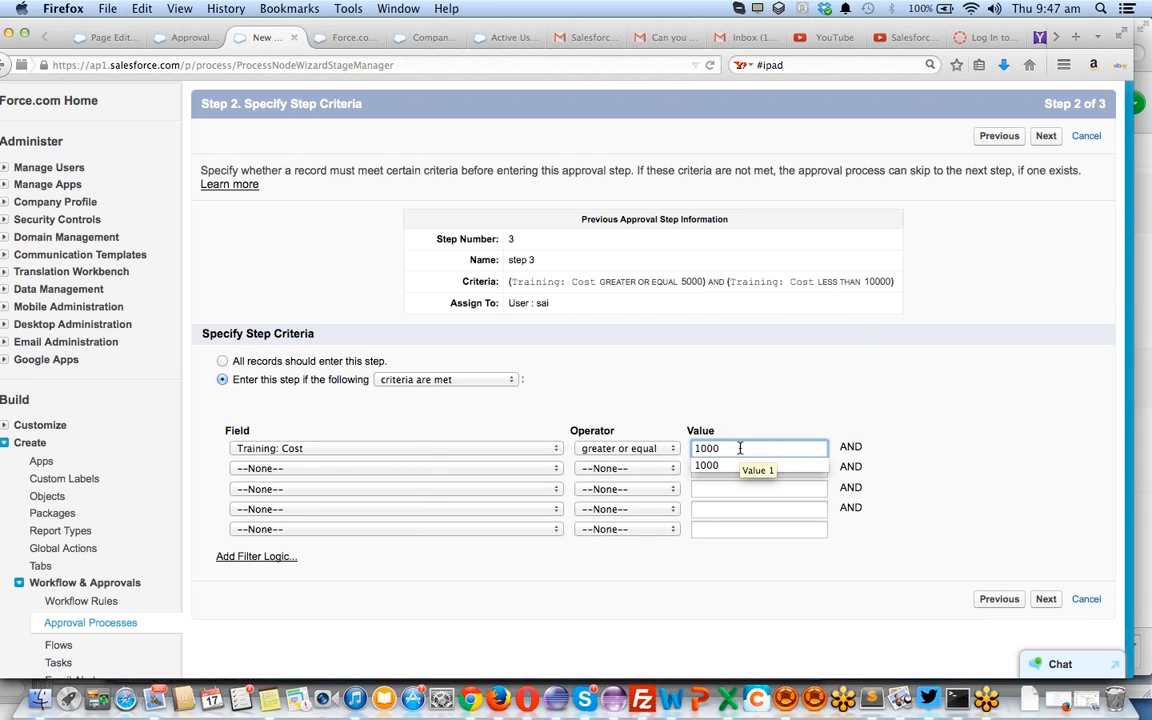
{"action": "type", "text": "0"}
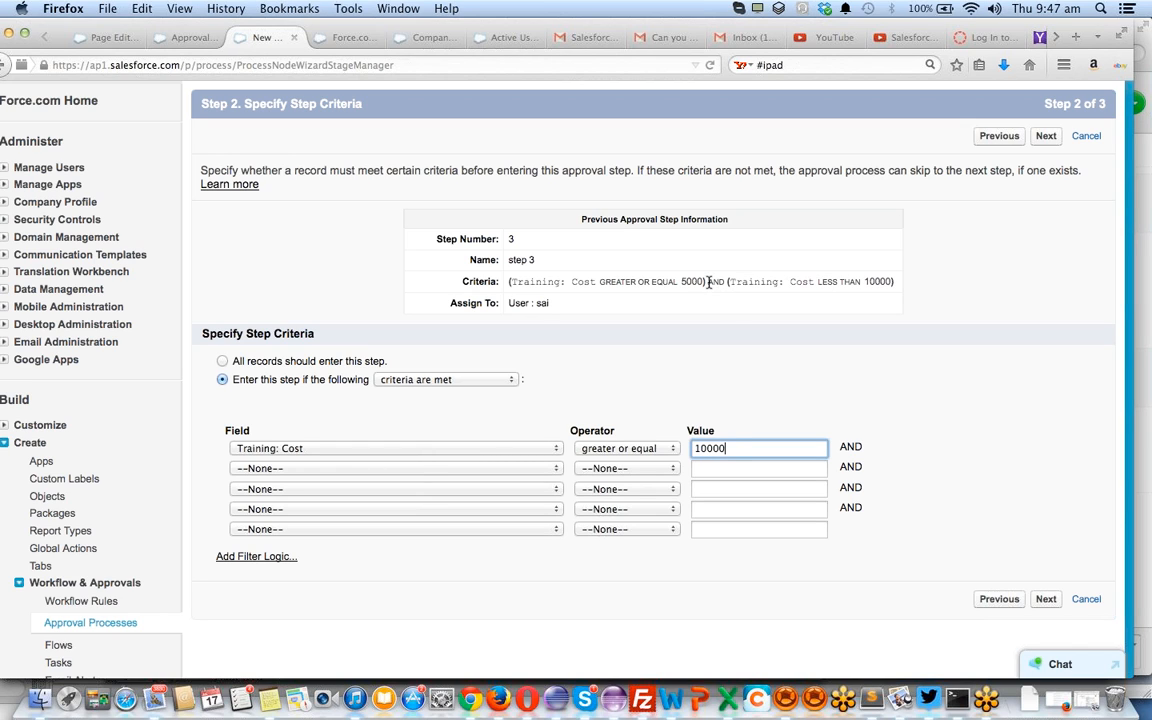
{"action": "left_click", "coordinate": [361, 476]}
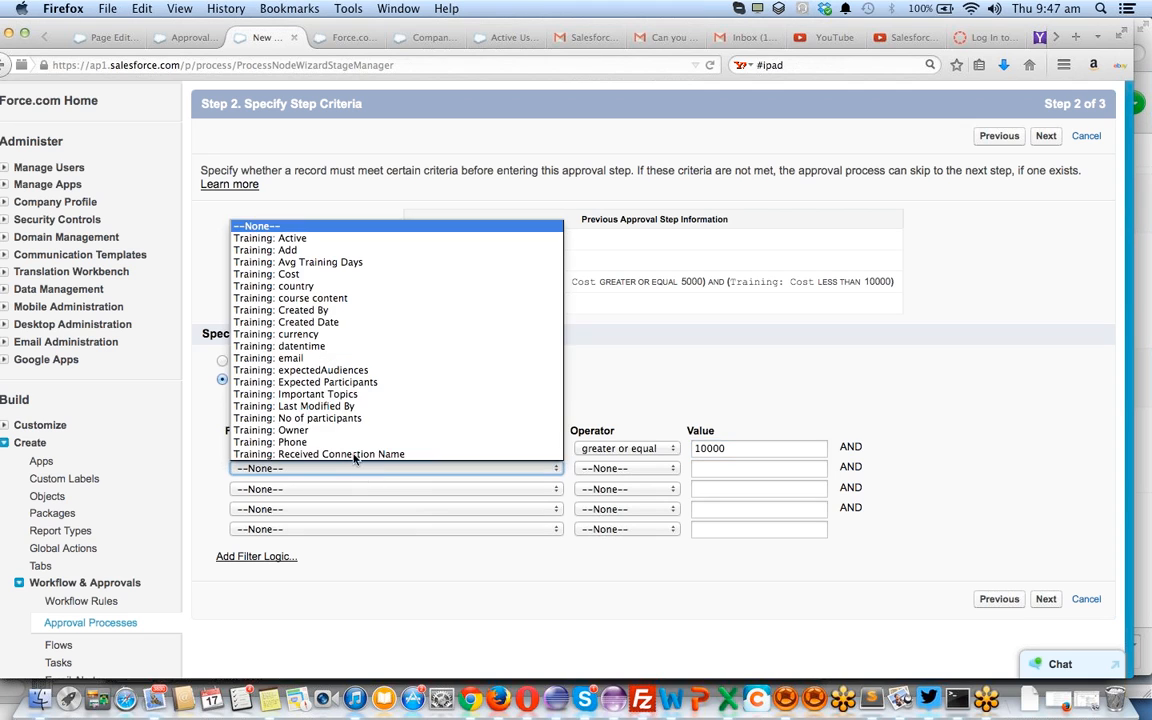
{"action": "left_click", "coordinate": [326, 274]}
{"action": "left_click", "coordinate": [620, 469]}
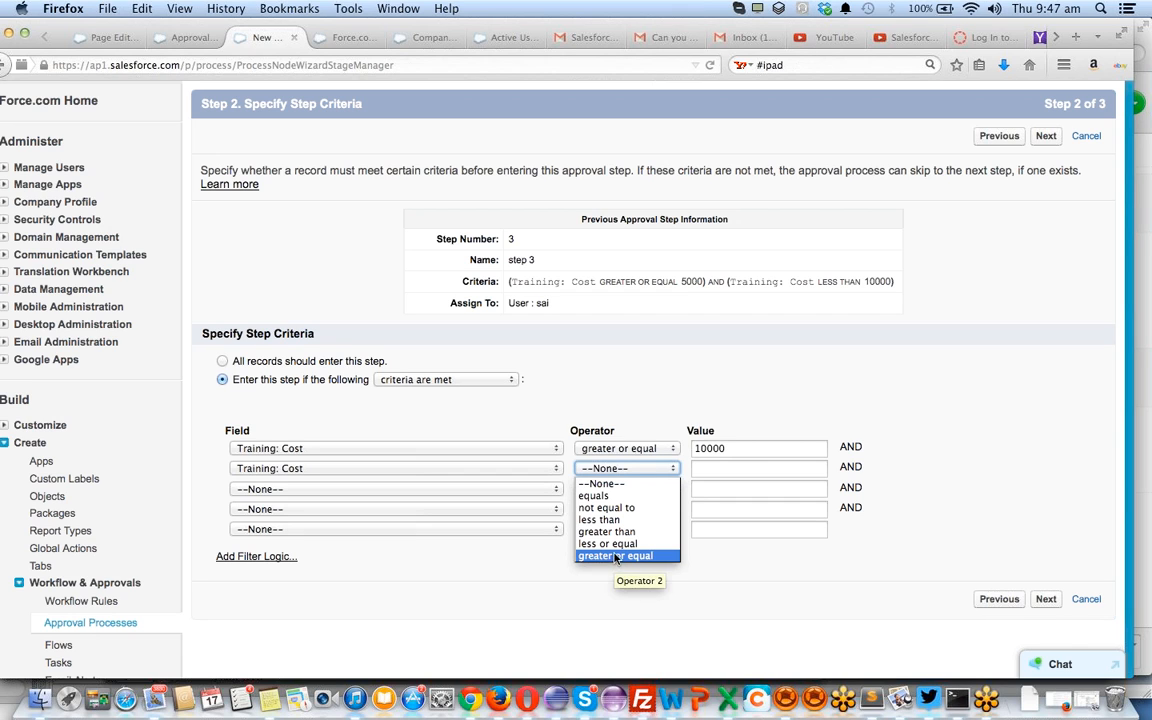
{"action": "left_click", "coordinate": [368, 468]}
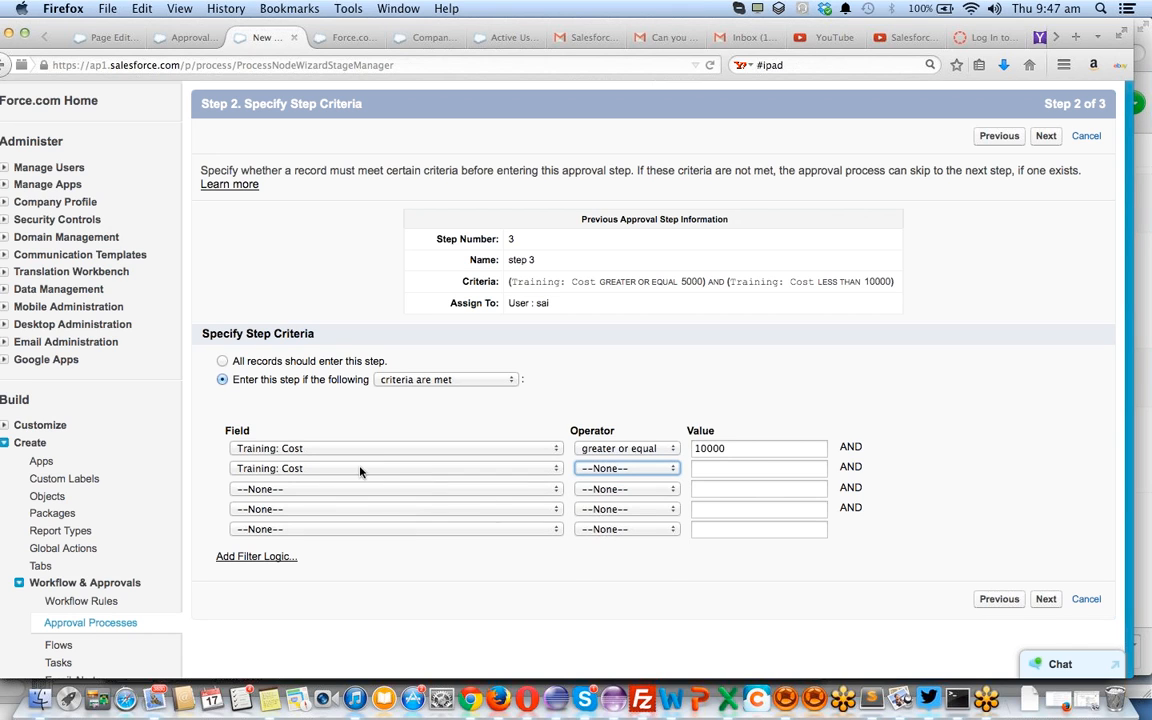
{"action": "left_click", "coordinate": [360, 469]}
{"action": "left_click", "coordinate": [292, 228]}
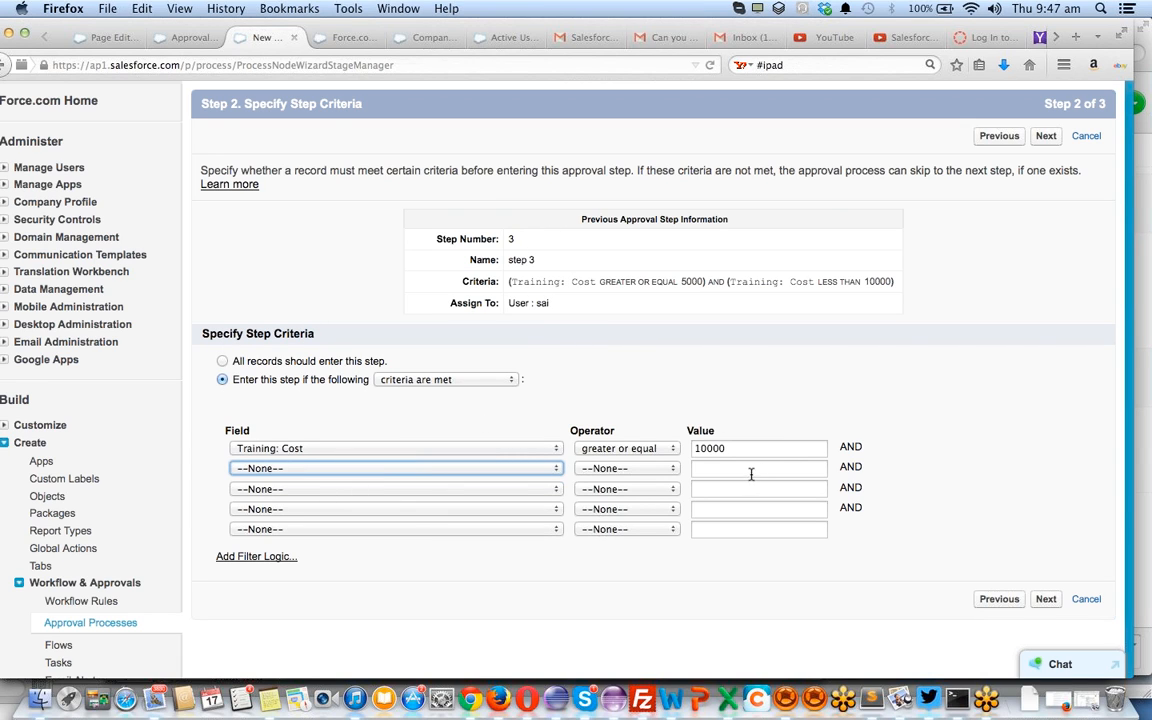
Continue to step4's approver selection and assign the step automatically to the logged-in user as approver
{"action": "left_click", "coordinate": [1047, 600]}
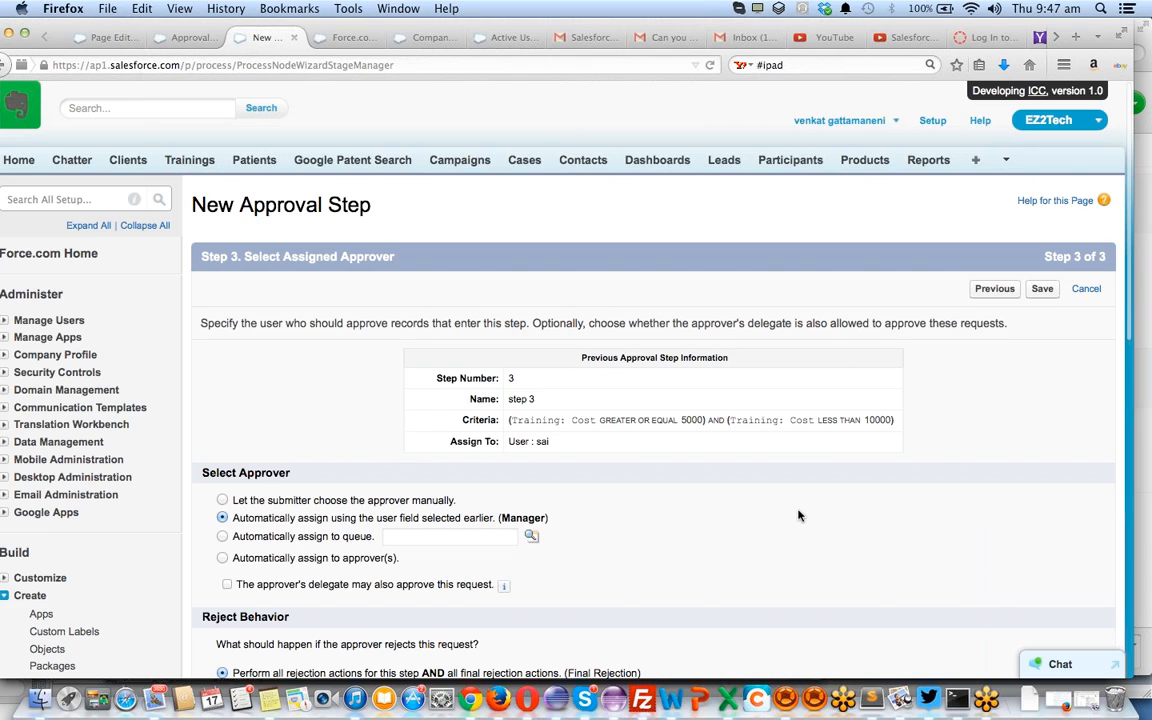
{"action": "scroll", "coordinate": [720, 504], "scroll_direction": "down", "scroll_amount": 2}
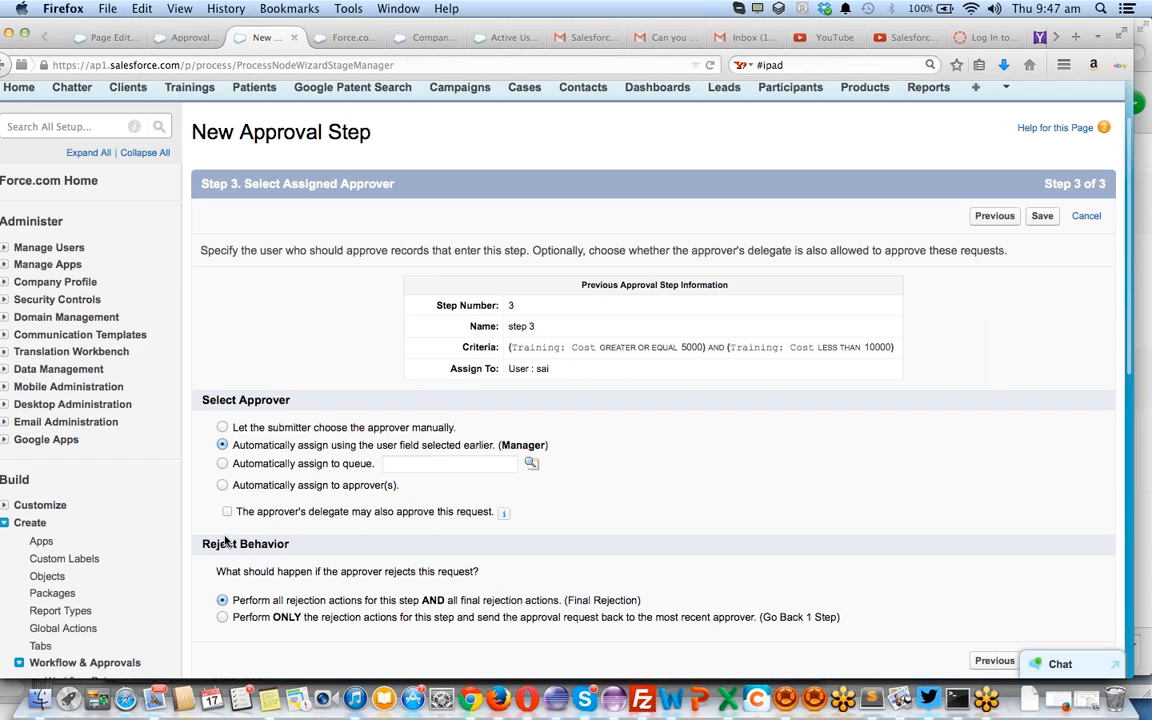
{"action": "left_click", "coordinate": [222, 486]}
{"action": "left_click", "coordinate": [410, 510]}
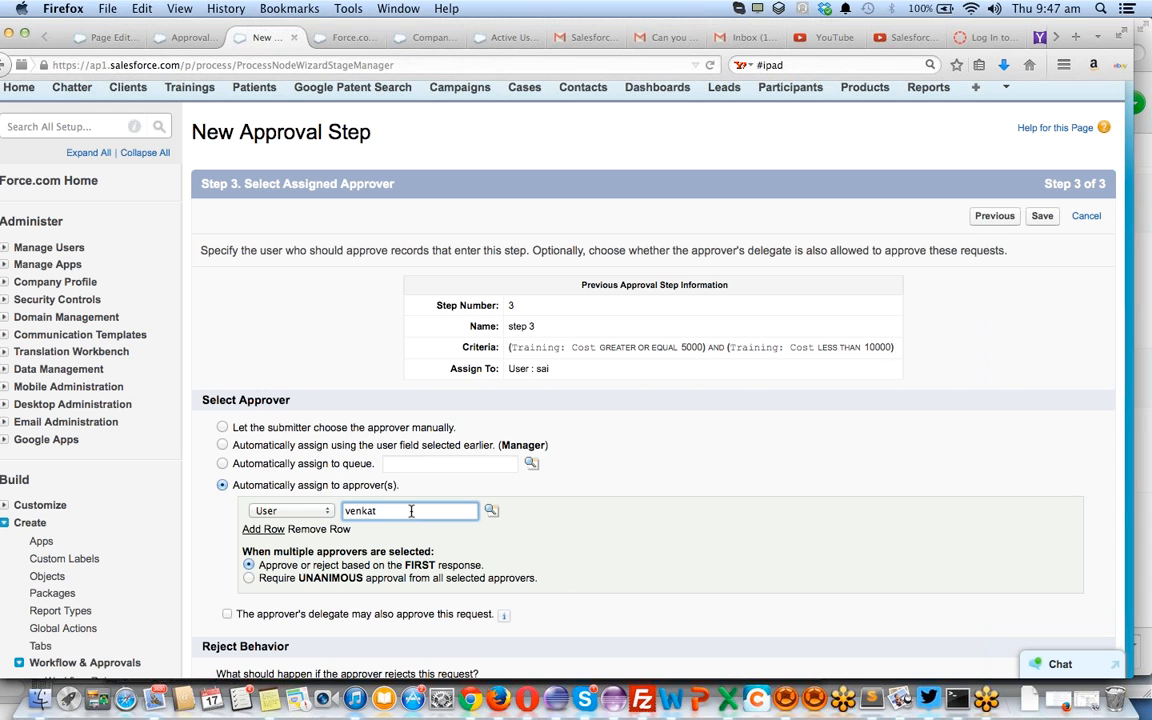
{"action": "key", "text": "Return"}
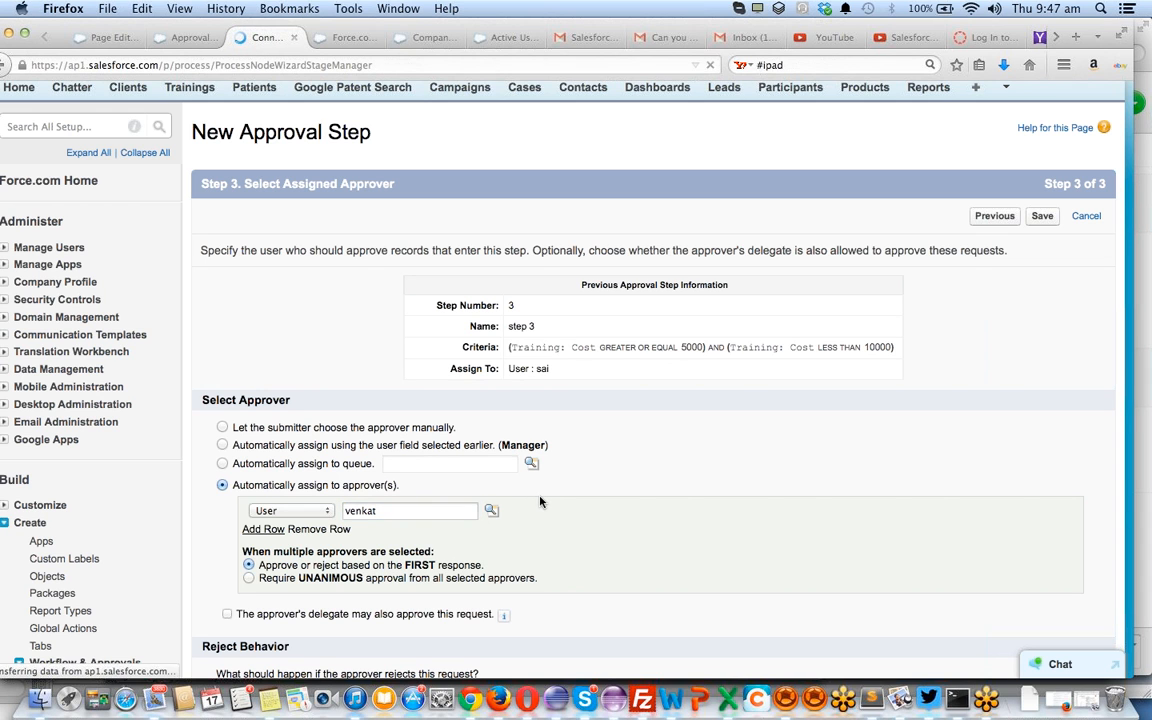
{"action": "scroll", "coordinate": [540, 502], "scroll_direction": "down", "scroll_amount": 5}
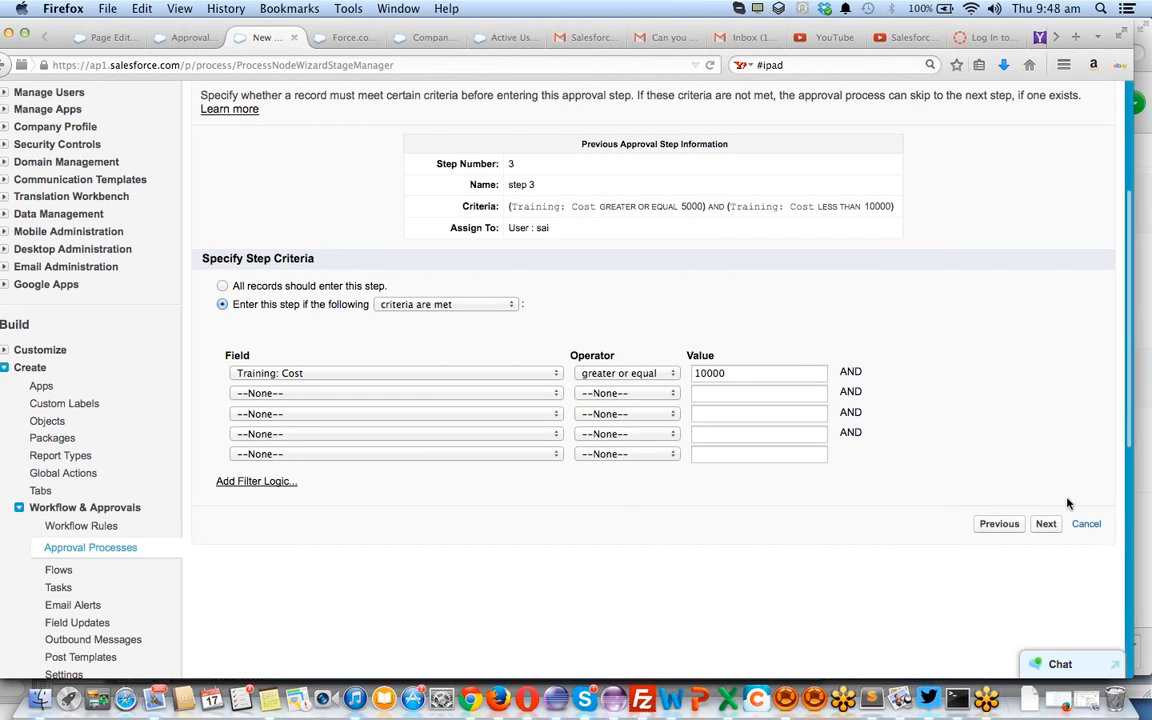
{"action": "left_click", "coordinate": [1046, 525]}
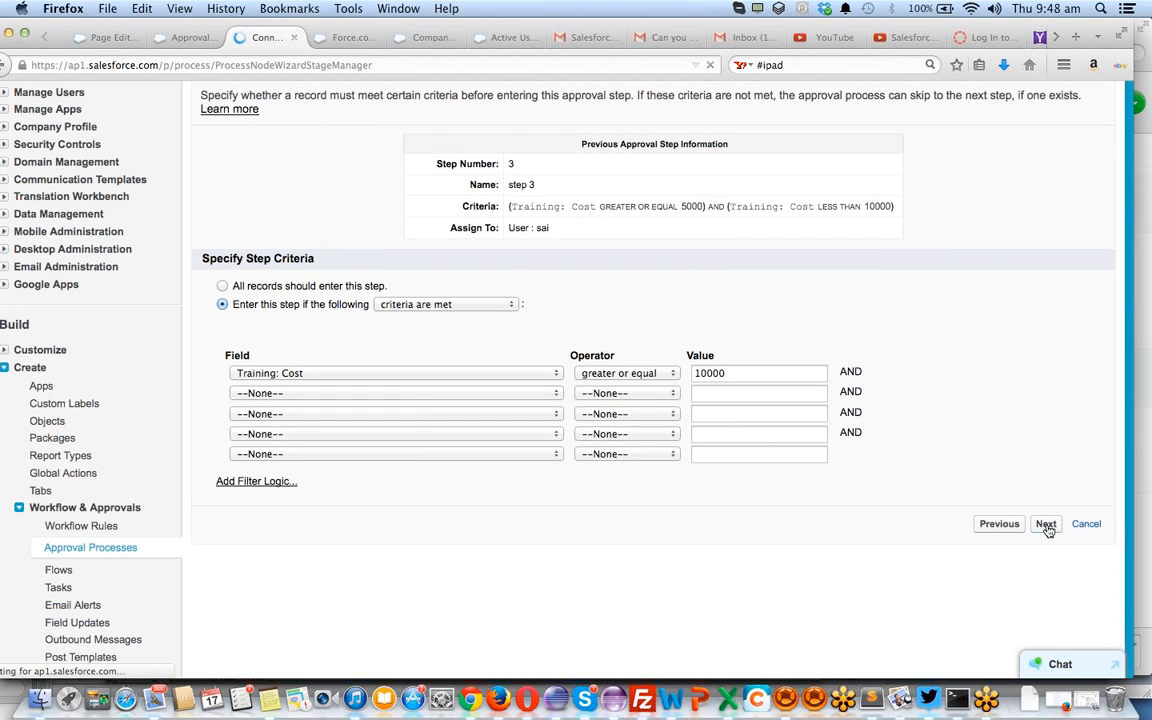
{"action": "scroll", "coordinate": [826, 496], "scroll_direction": "down", "scroll_amount": 5}
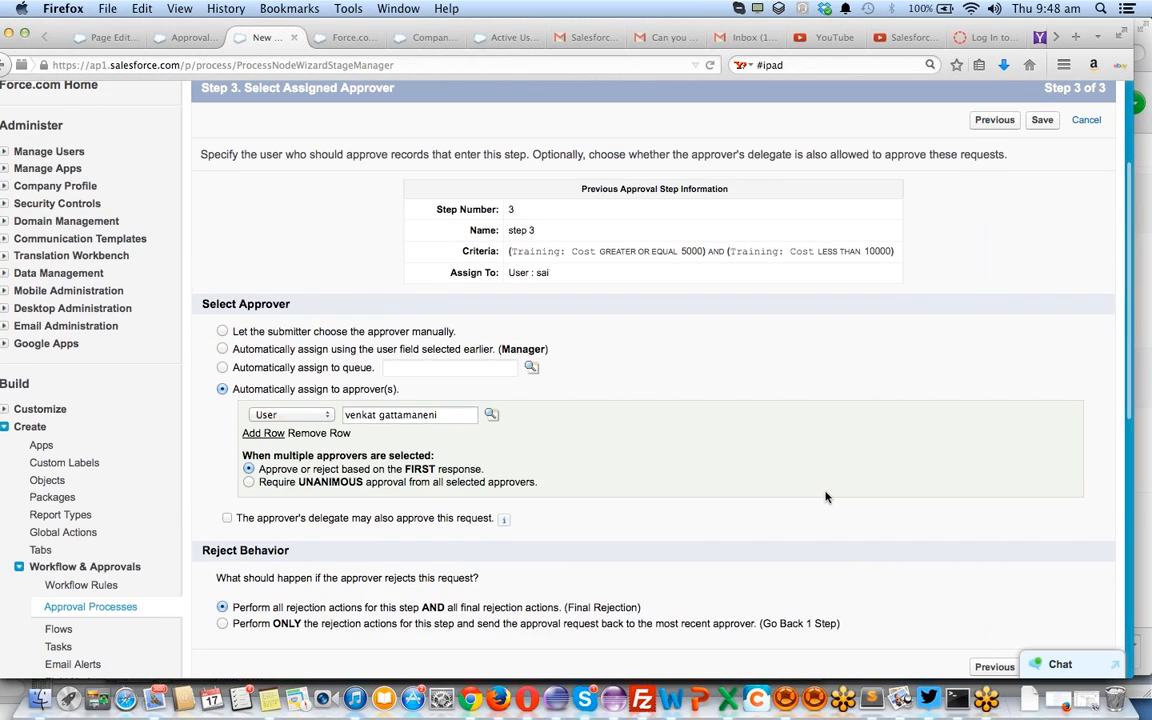
{"action": "scroll", "coordinate": [826, 496], "scroll_direction": "down", "scroll_amount": 4}
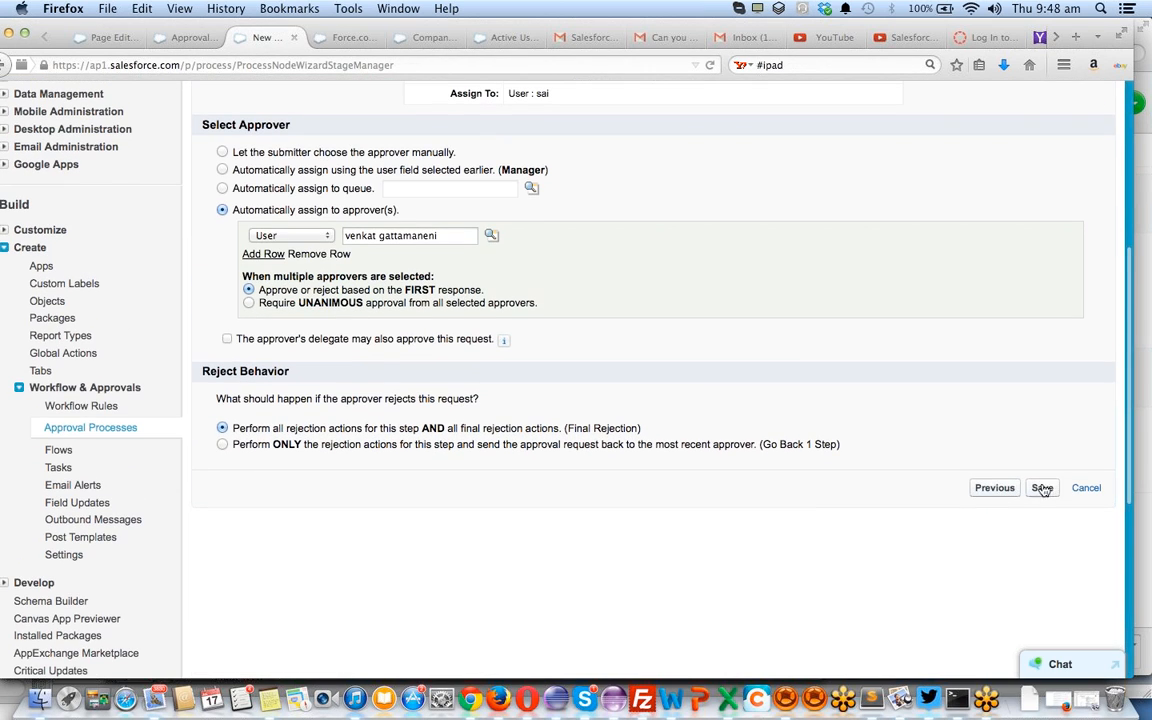
Set step4's reject behavior to Go Back 1 Step, save it, and go to the process detail page without adding workflow actions
{"action": "left_click", "coordinate": [338, 447]}
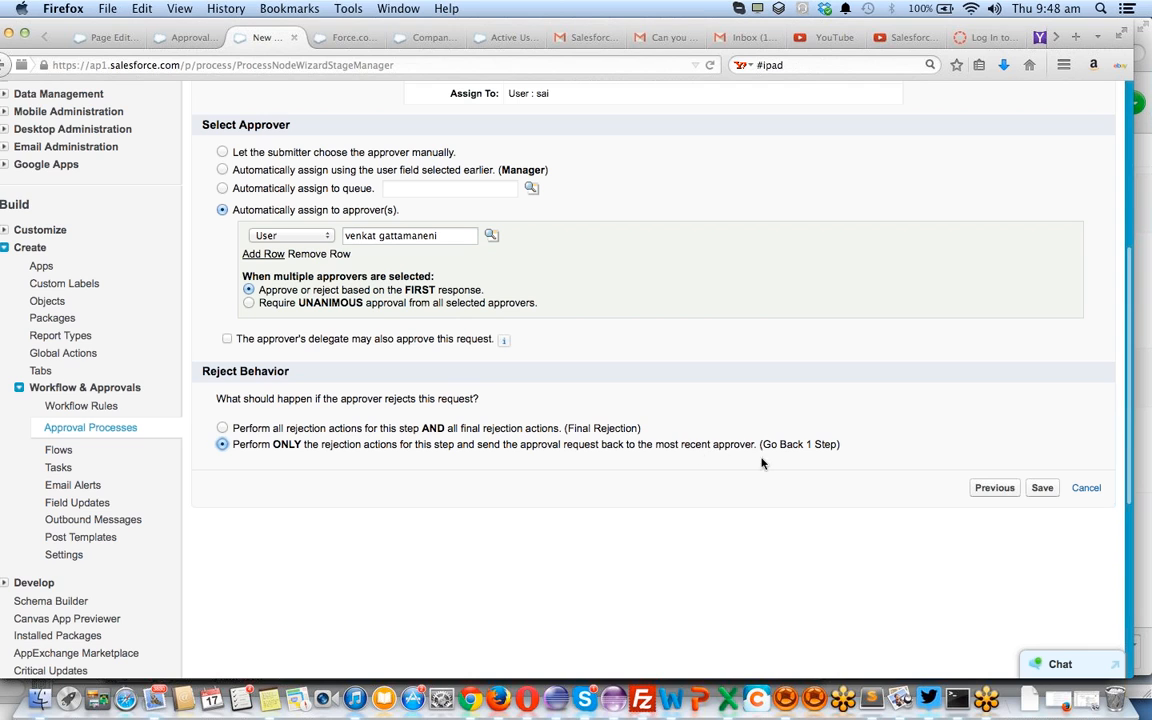
{"action": "left_click", "coordinate": [1043, 488]}
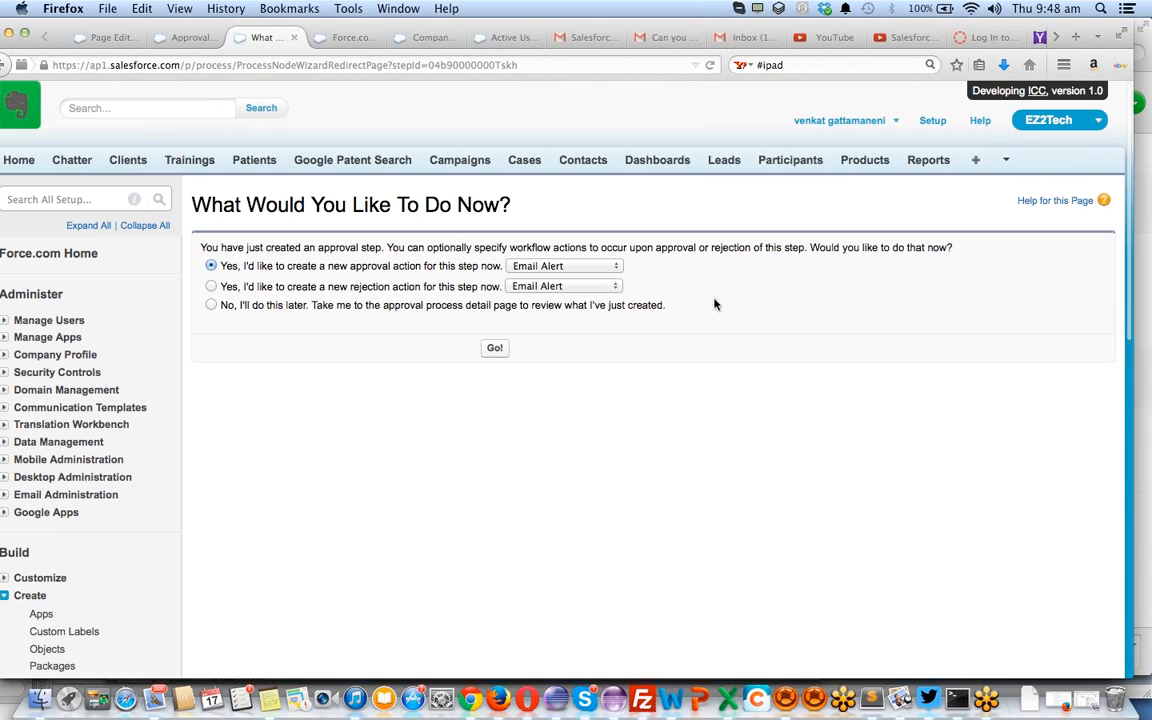
{"action": "left_click", "coordinate": [480, 308]}
{"action": "left_click", "coordinate": [498, 352]}
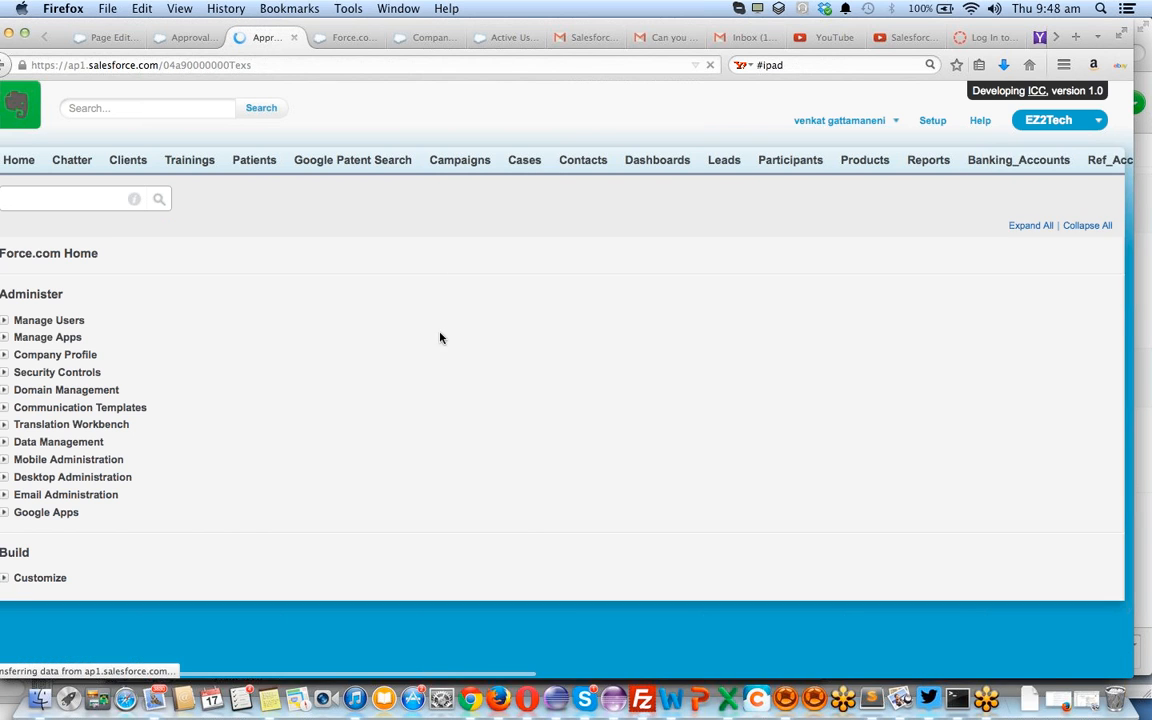
Open Step2 of the Training3 multisteps process for editing and continue to its step criteria
{"action": "scroll", "coordinate": [447, 361], "scroll_direction": "down", "scroll_amount": 1}
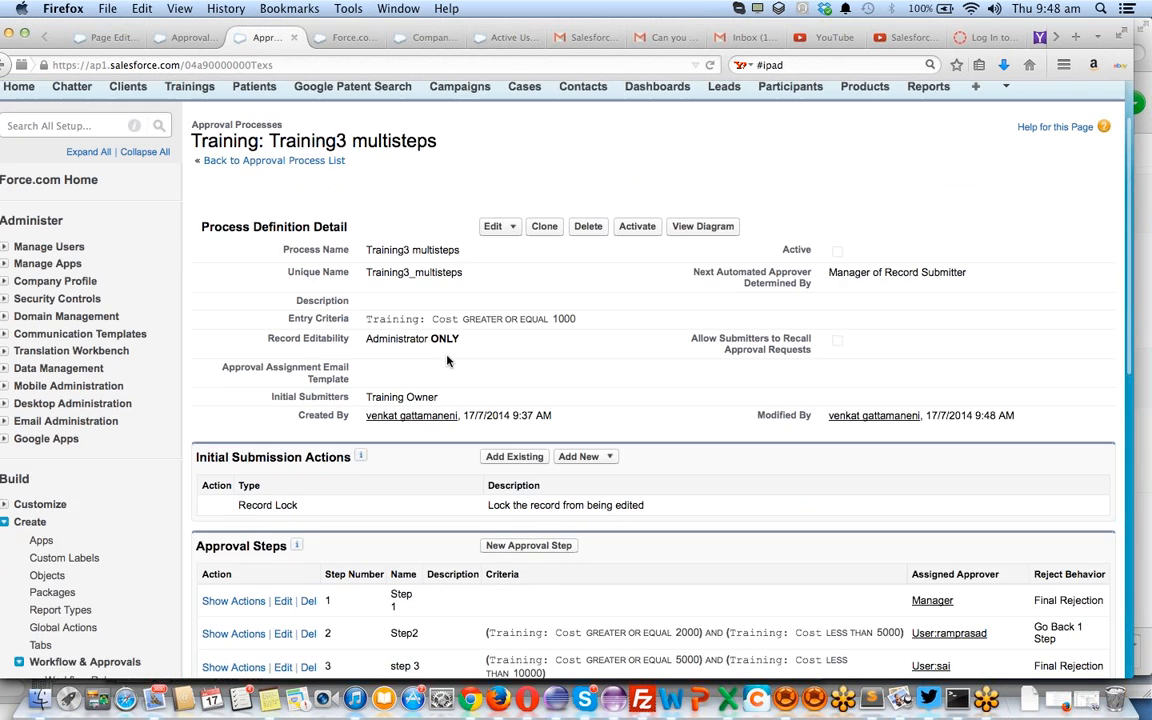
{"action": "scroll", "coordinate": [447, 361], "scroll_direction": "down", "scroll_amount": 2}
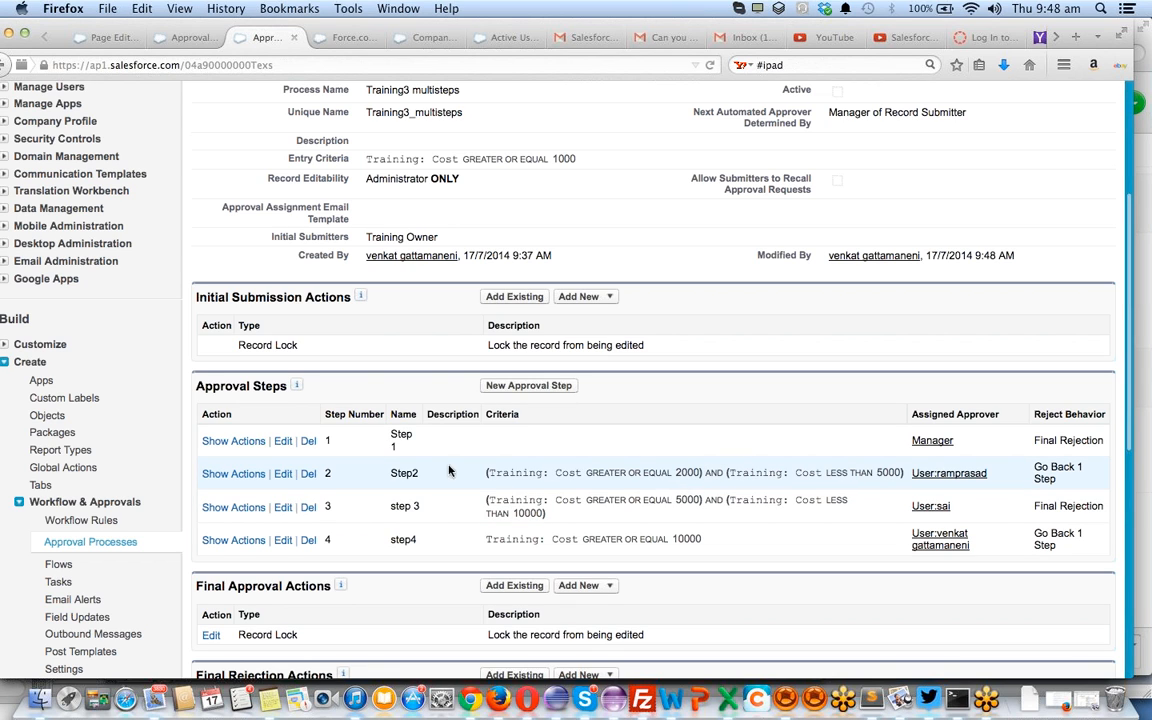
{"action": "left_click", "coordinate": [283, 474]}
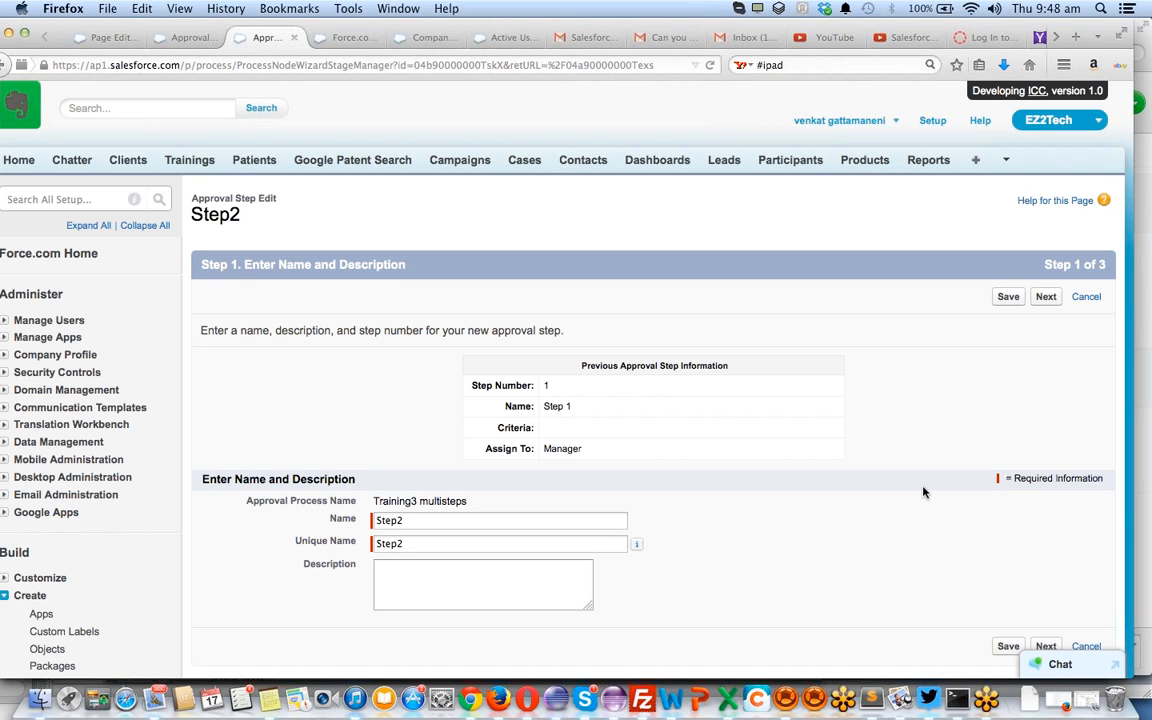
{"action": "left_click", "coordinate": [1050, 302]}
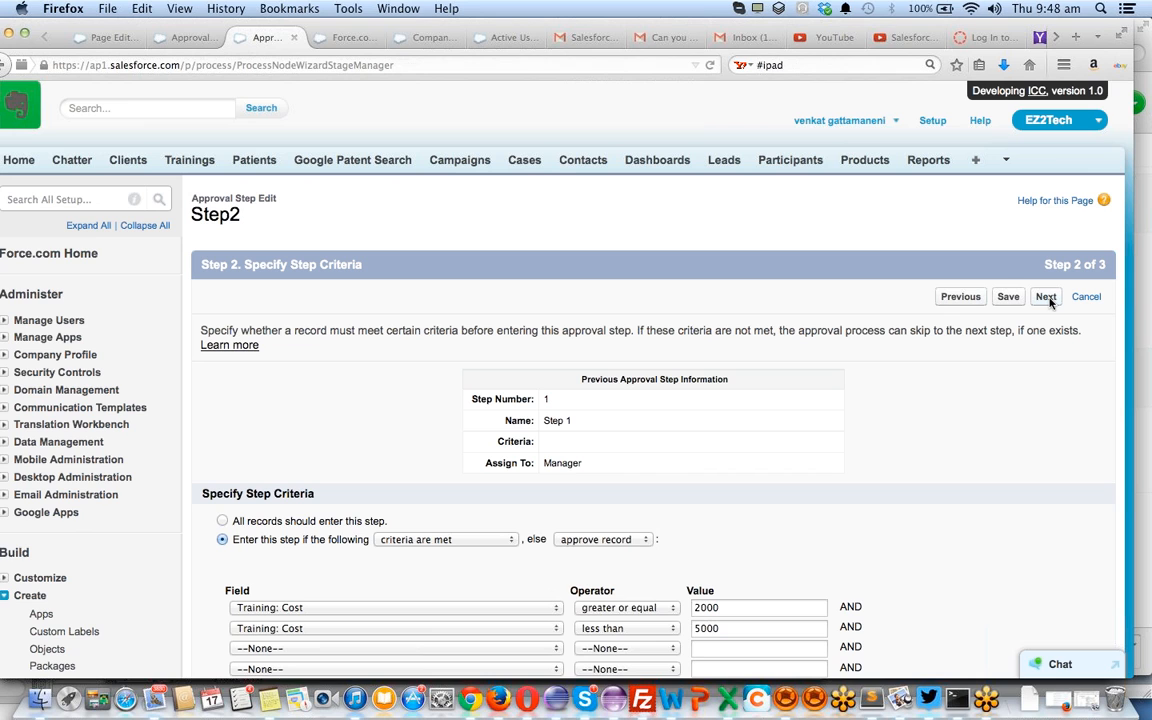
{"action": "scroll", "coordinate": [1048, 302], "scroll_direction": "down", "scroll_amount": 5}
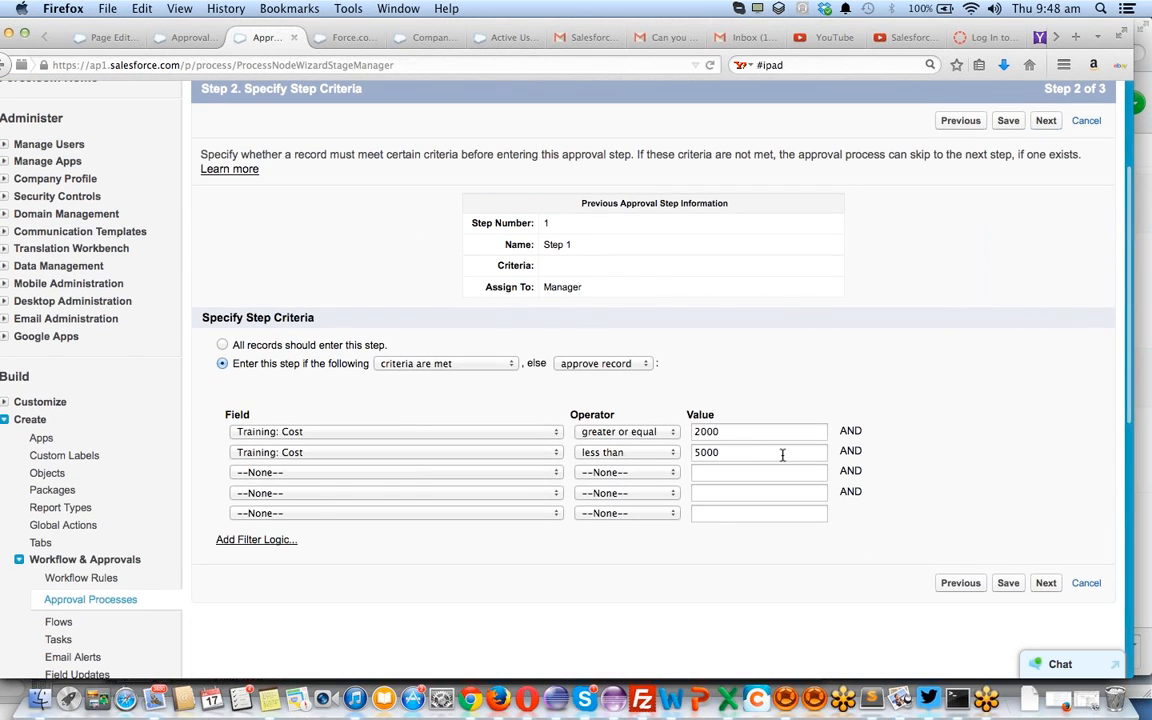
Remove the second criterion, Training: Cost less than 5000, from Step2 and save the step
{"action": "left_click", "coordinate": [507, 457]}
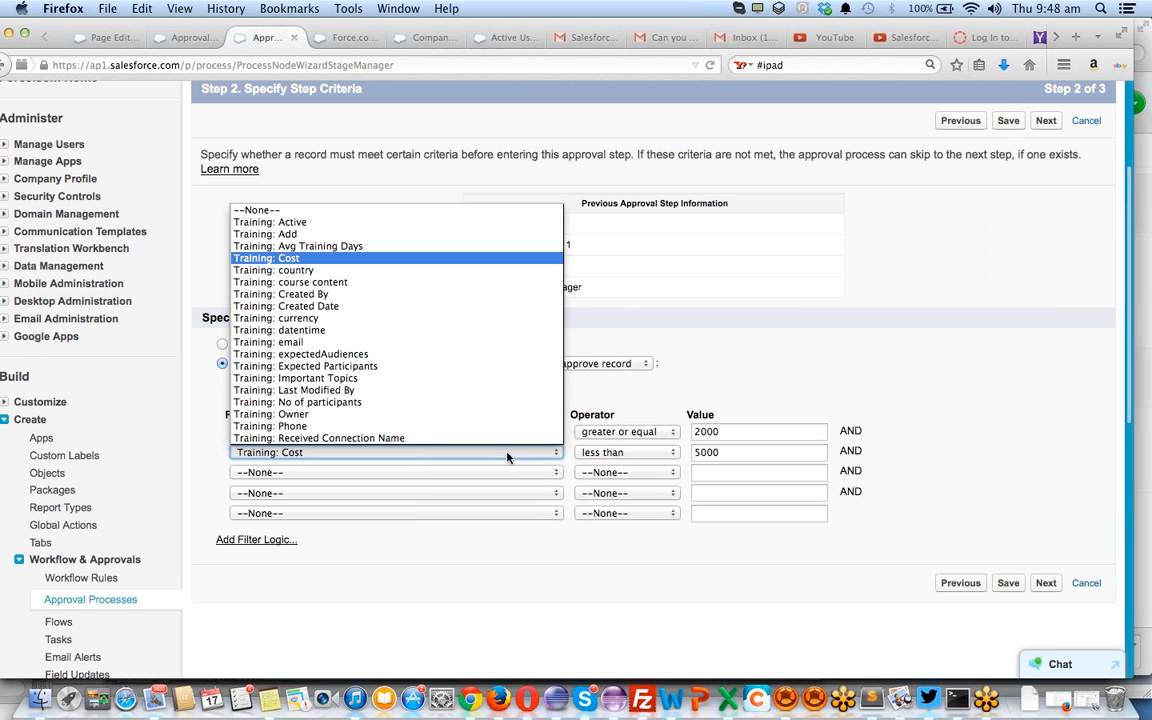
{"action": "left_click", "coordinate": [430, 207]}
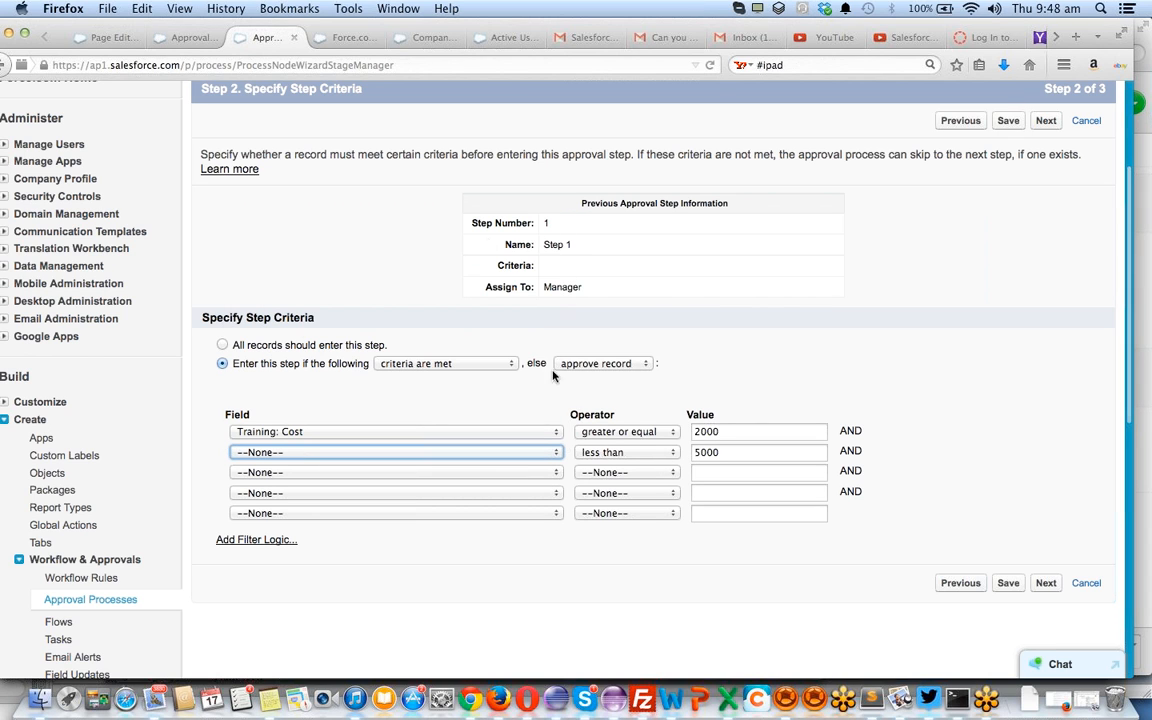
{"action": "left_click", "coordinate": [604, 451]}
{"action": "left_click", "coordinate": [615, 467]}
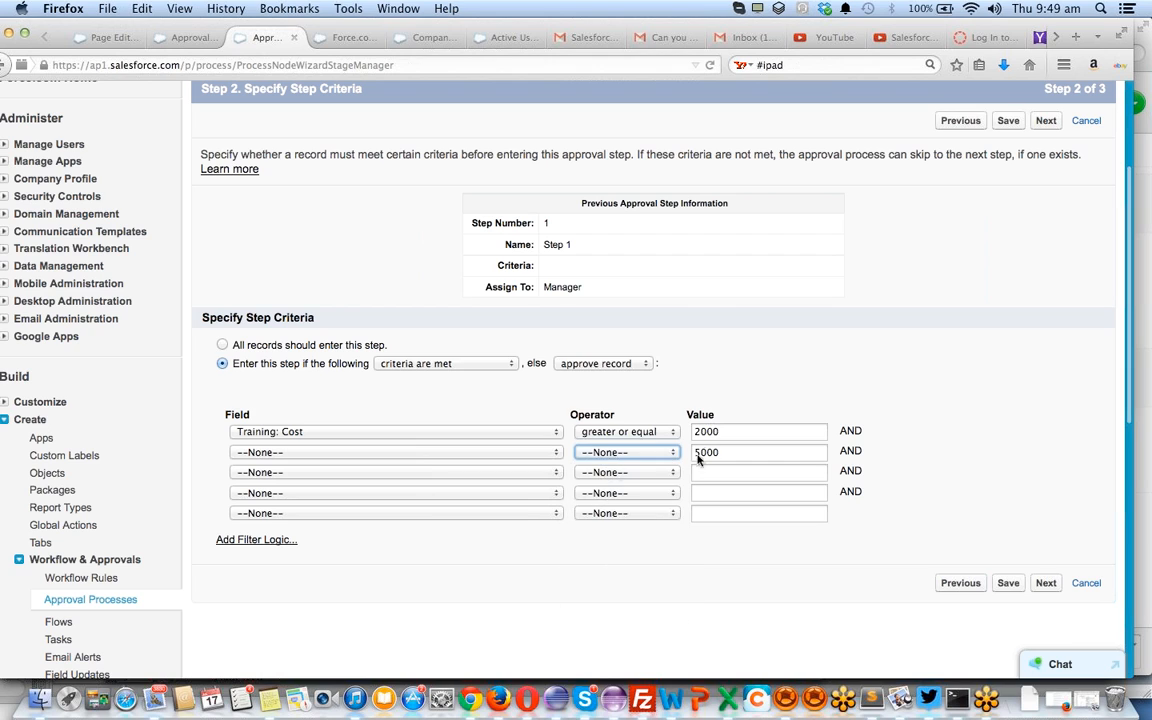
{"action": "double_click", "coordinate": [705, 455]}
{"action": "key", "text": "BackSpace"}
{"action": "left_click", "coordinate": [1008, 588]}
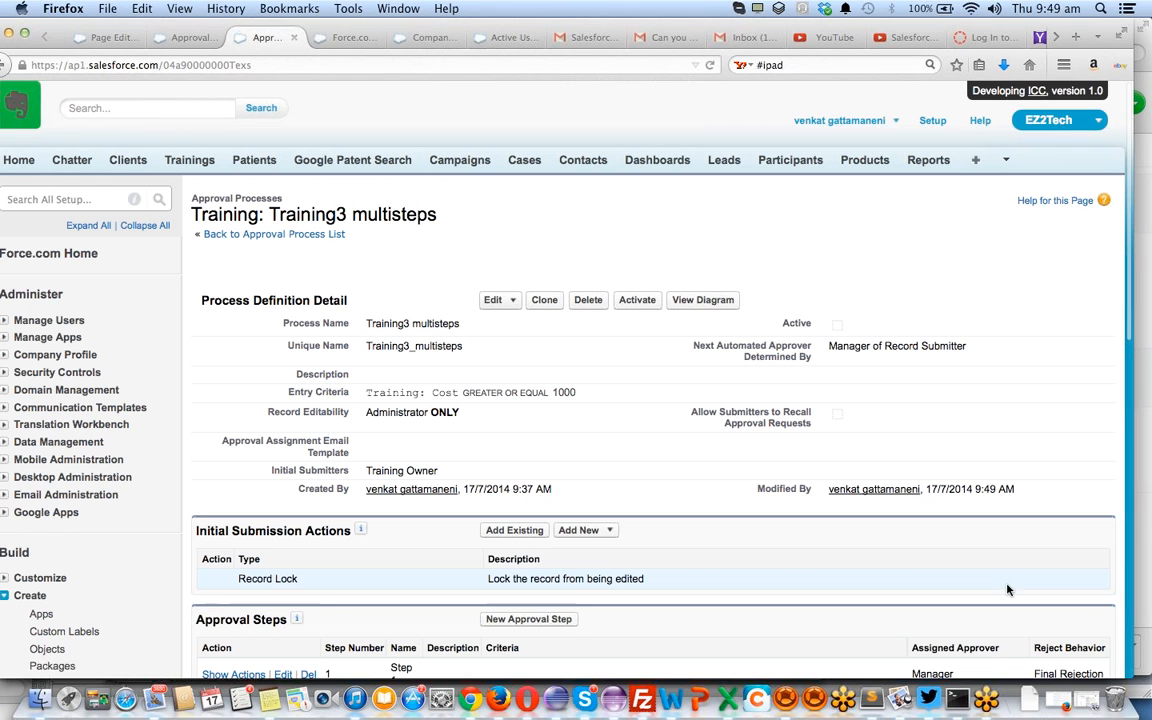
Open the process diagram briefly and return to the process detail page to check the approval steps' criteria
{"action": "left_click", "coordinate": [714, 301]}
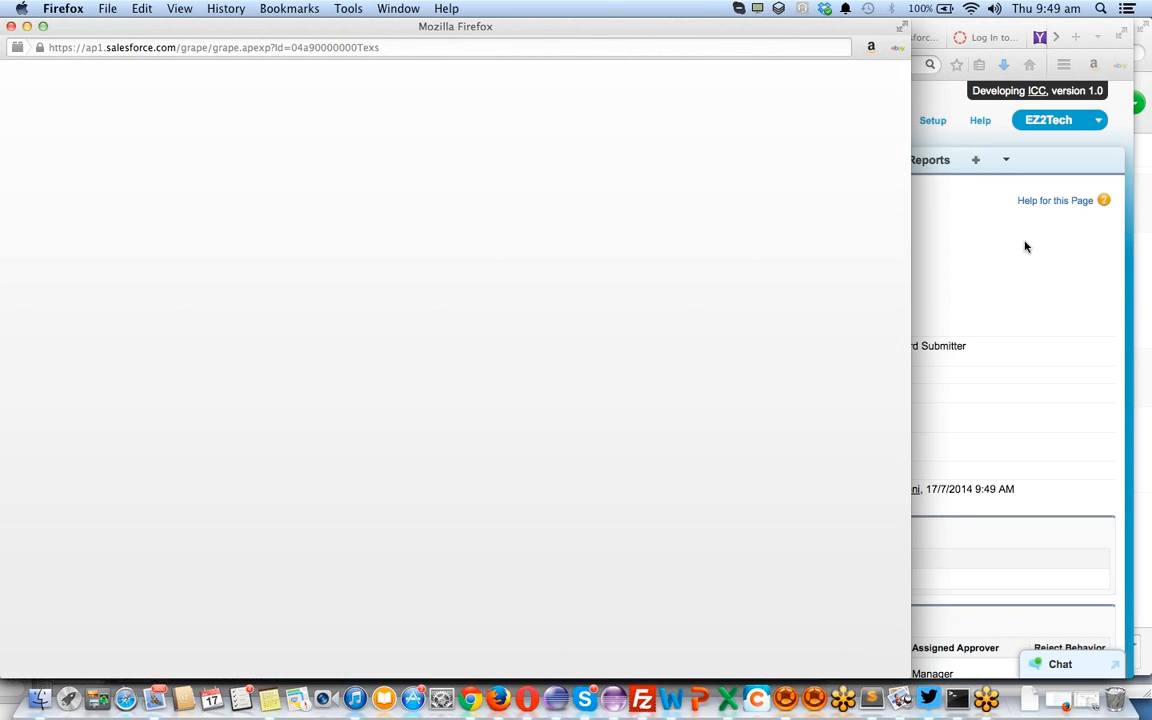
{"action": "left_click", "coordinate": [1025, 247]}
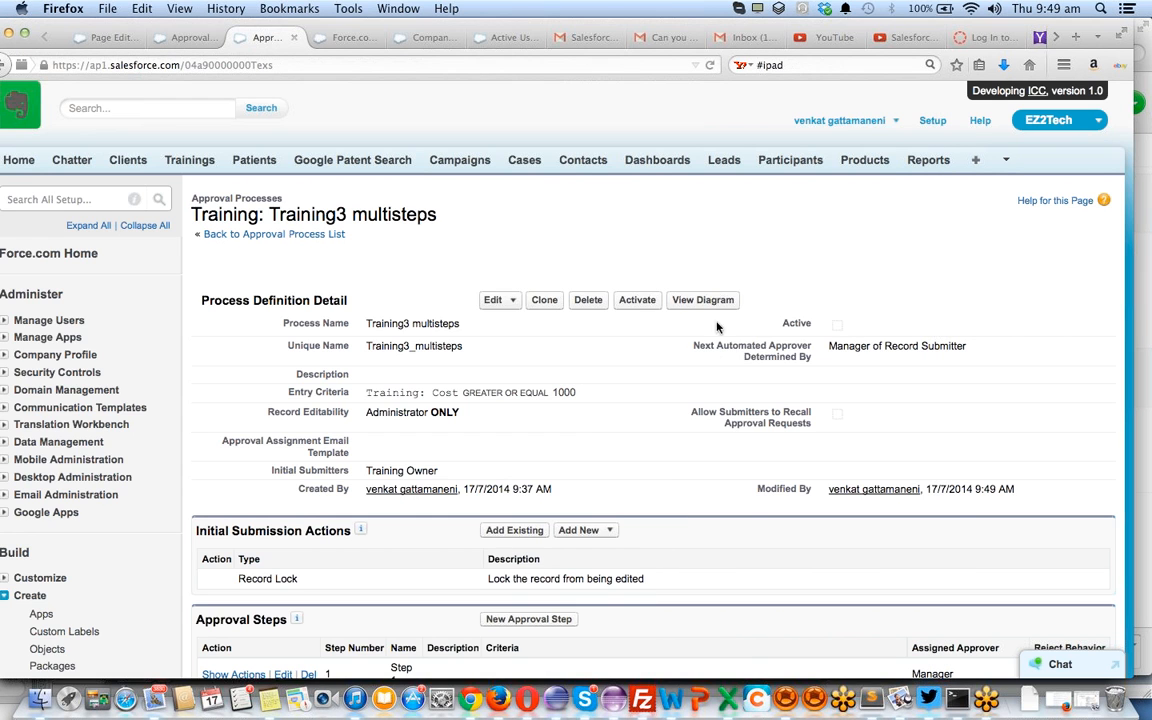
{"action": "scroll", "coordinate": [658, 354], "scroll_direction": "down", "scroll_amount": 5}
{"action": "scroll", "coordinate": [658, 354], "scroll_direction": "down", "scroll_amount": 3}
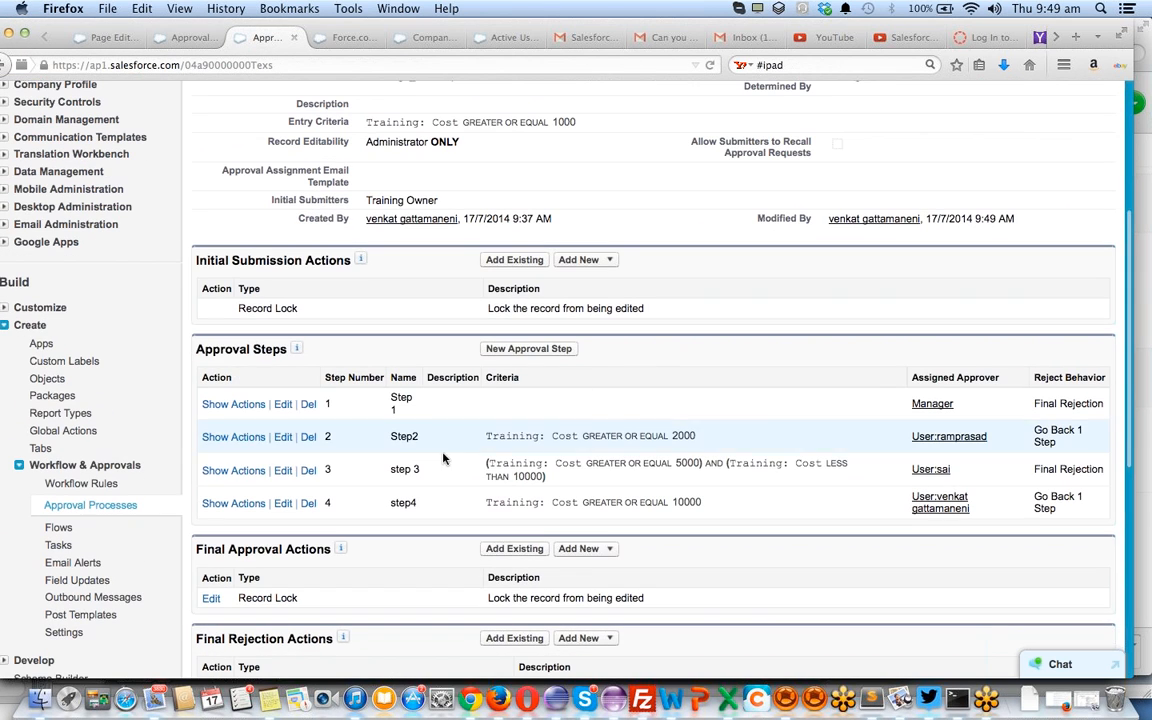
Open step 3 of the approval process for editing and continue to its step criteria
{"action": "left_click", "coordinate": [296, 471]}
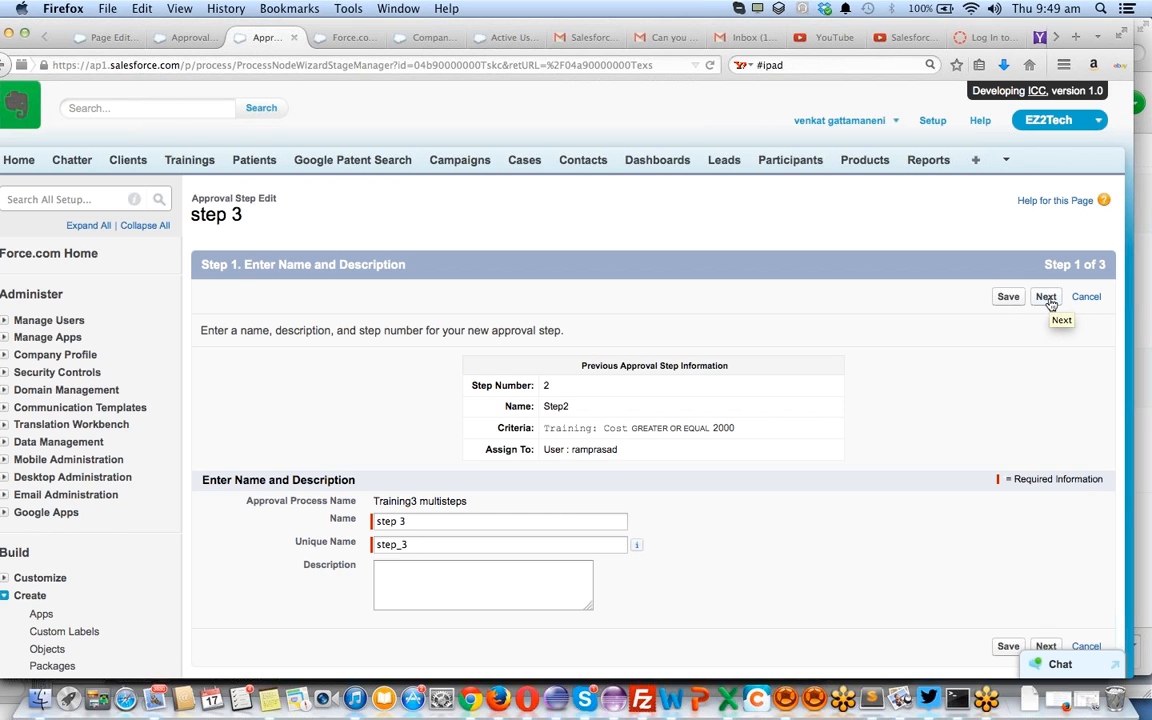
{"action": "left_click", "coordinate": [1046, 297]}
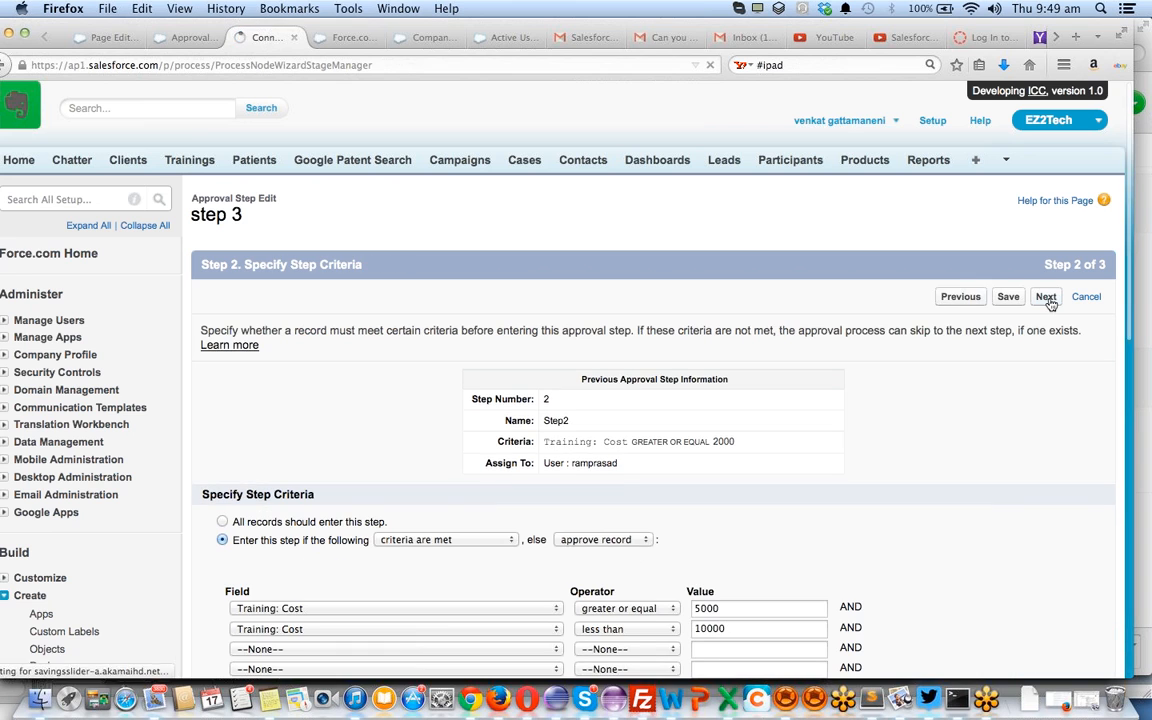
{"action": "scroll", "coordinate": [903, 351], "scroll_direction": "down", "scroll_amount": 3}
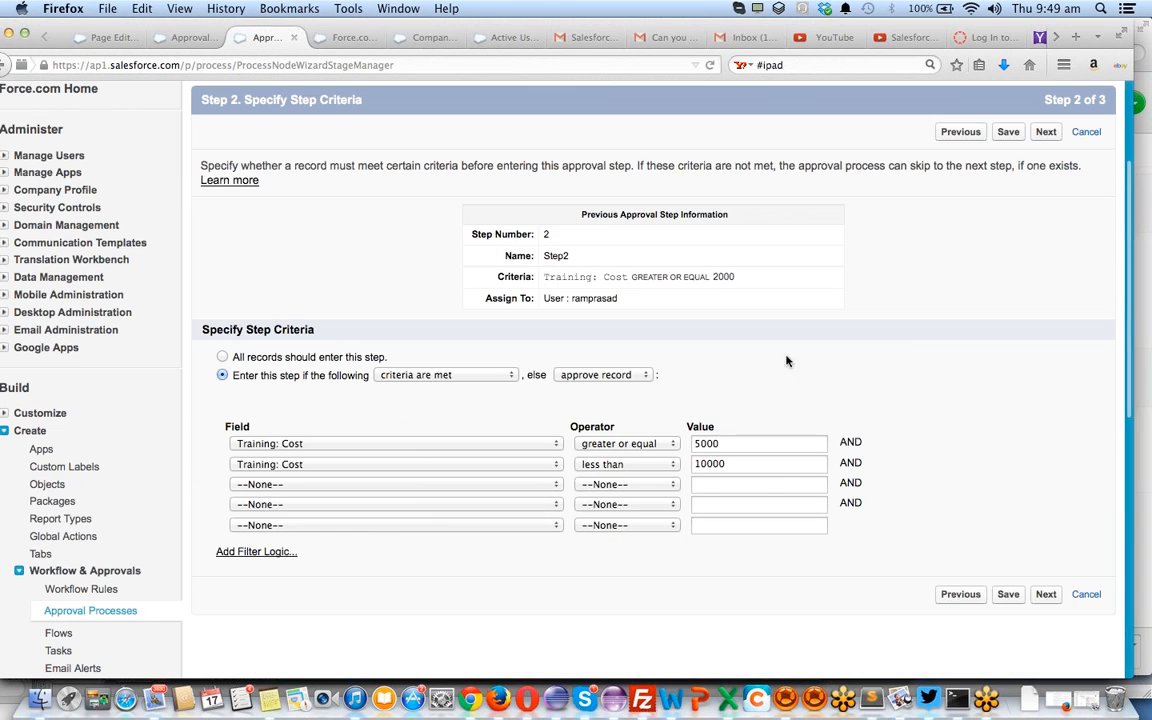
Remove the second criterion, Training: Cost less than 10000, from step 3 and save the step
{"action": "left_click", "coordinate": [260, 465]}
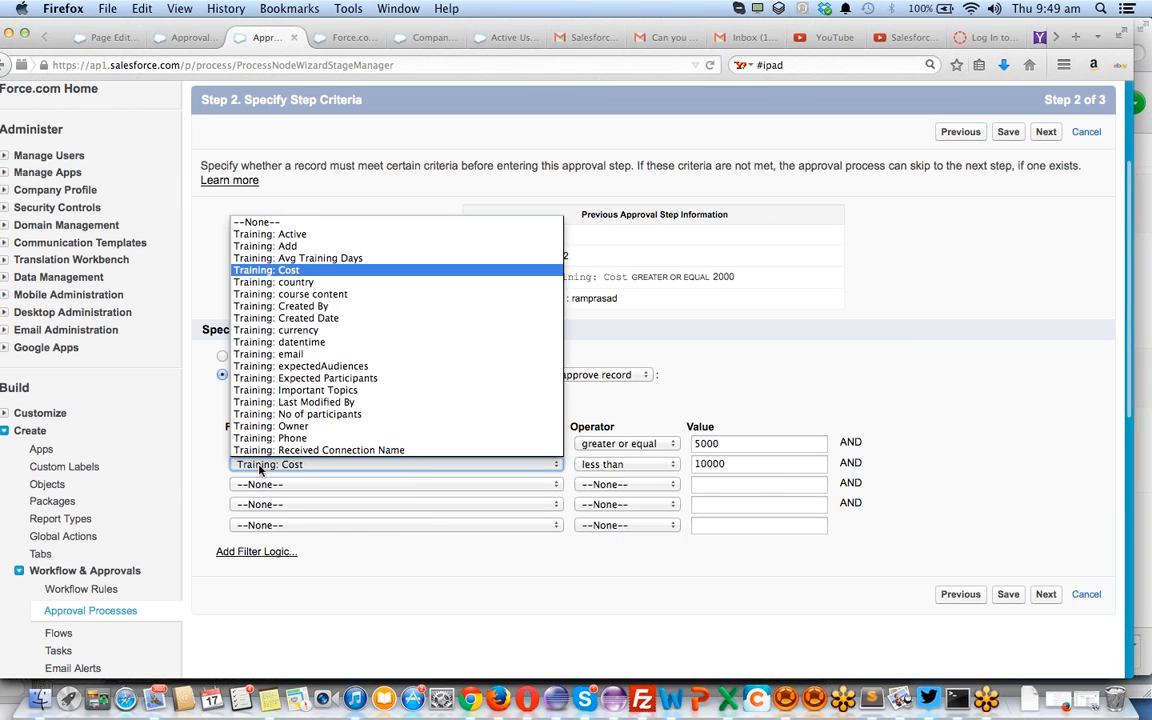
{"action": "left_click", "coordinate": [254, 223]}
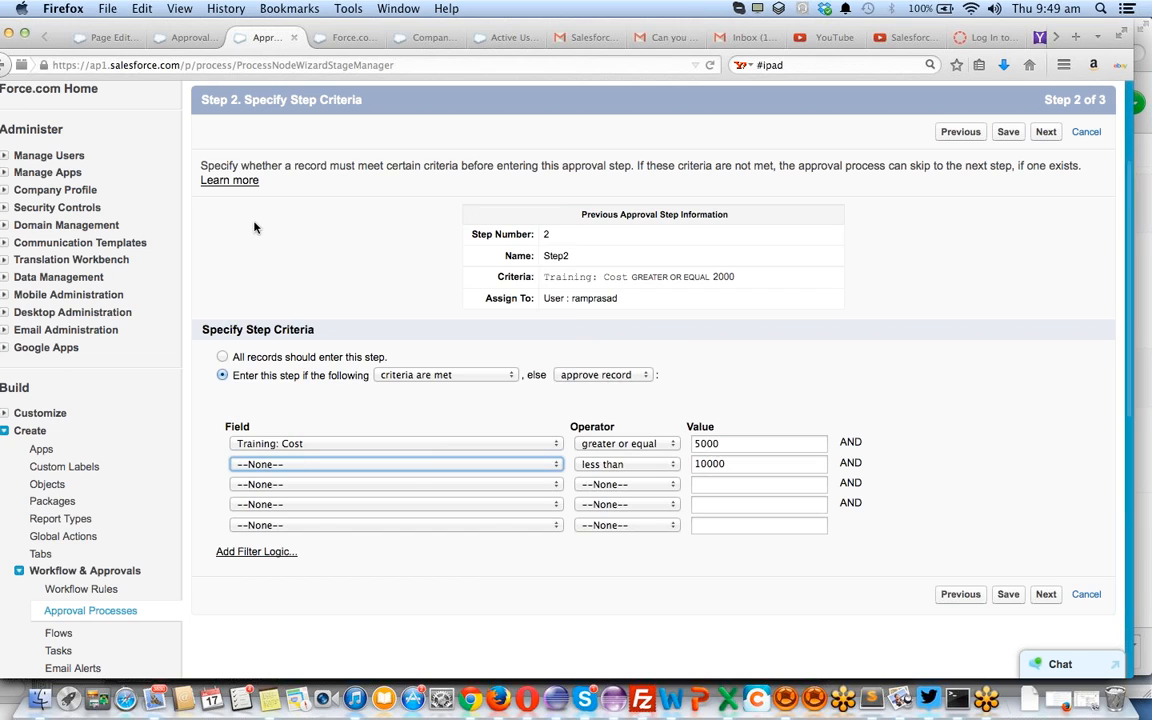
{"action": "left_click", "coordinate": [664, 465]}
{"action": "left_click", "coordinate": [650, 479]}
{"action": "double_click", "coordinate": [737, 462]}
{"action": "key", "text": "BackSpace"}
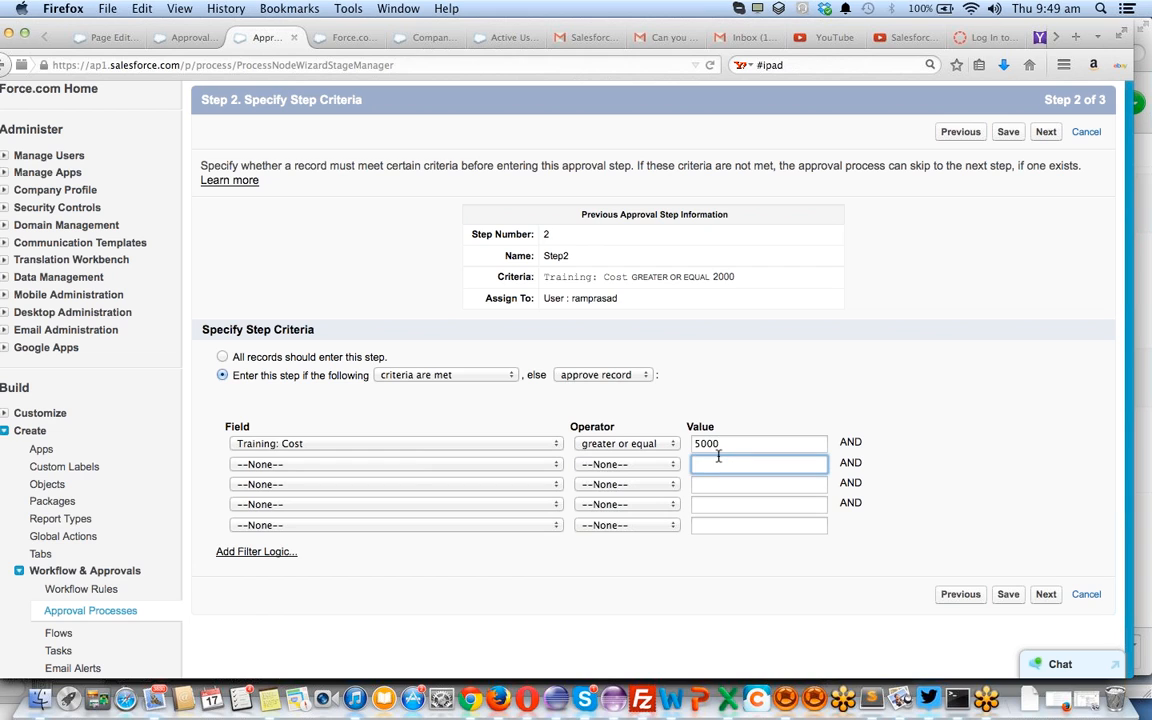
{"action": "left_click", "coordinate": [1008, 594]}
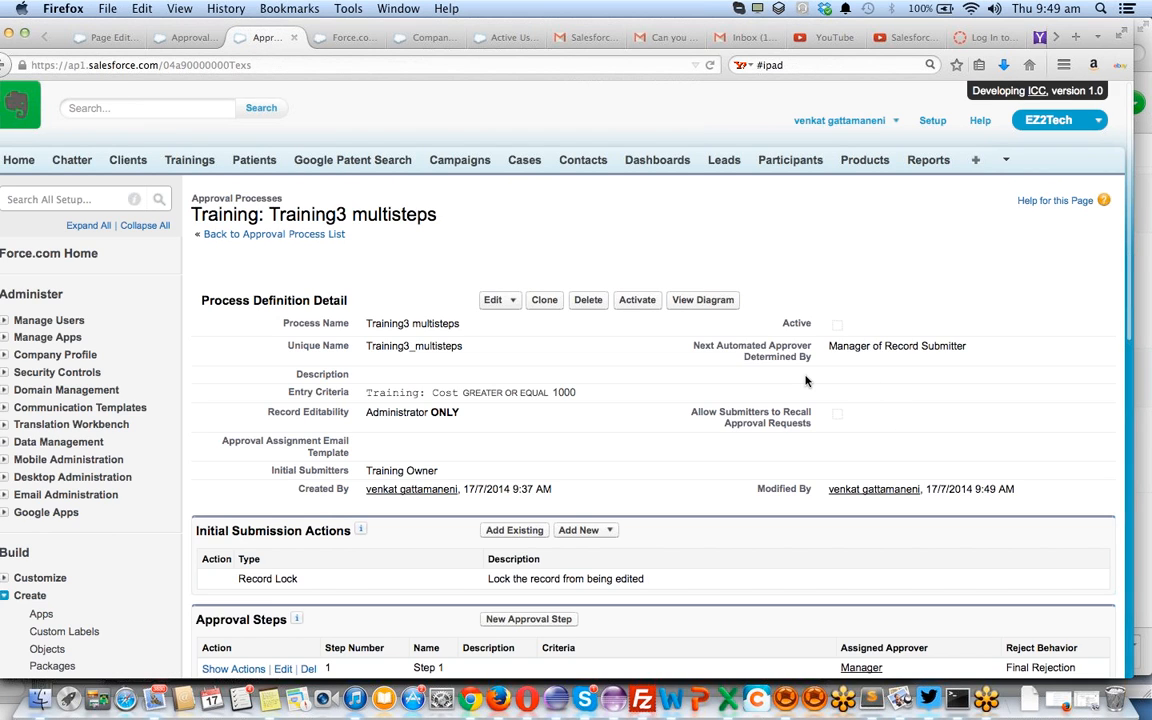
{"action": "scroll", "coordinate": [806, 380], "scroll_direction": "down", "scroll_amount": 3}
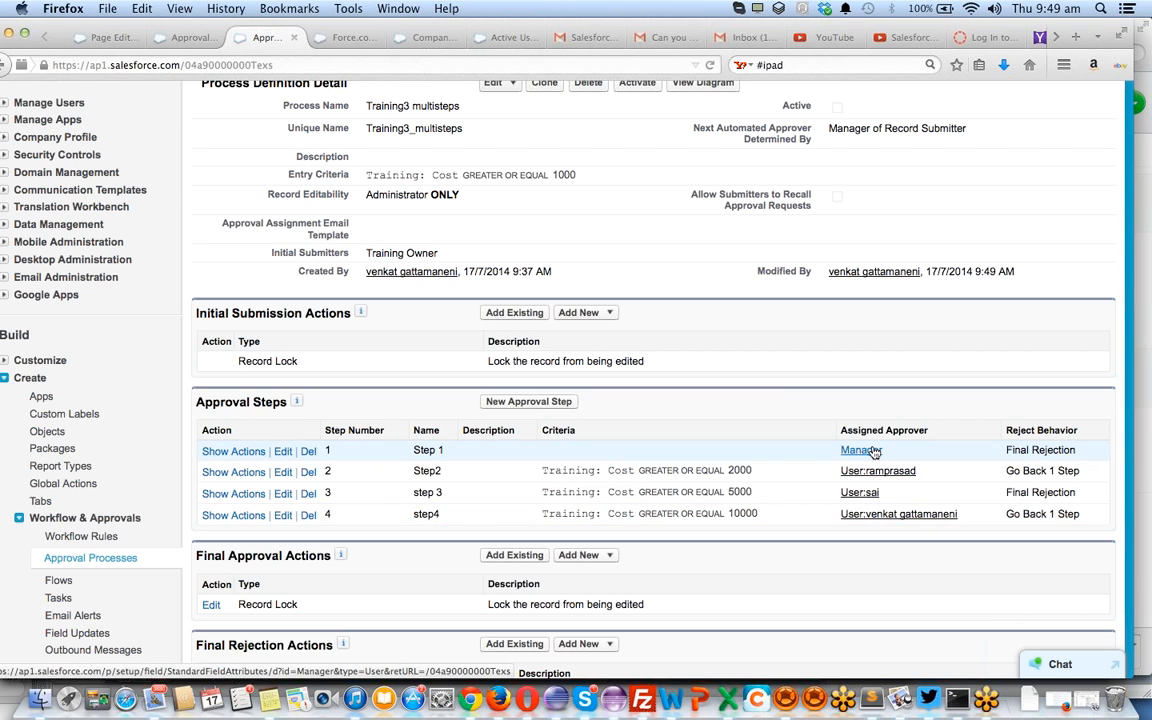
Activate the Training3 multisteps approval process and confirm the activation
{"action": "key", "text": "super+Tab"}
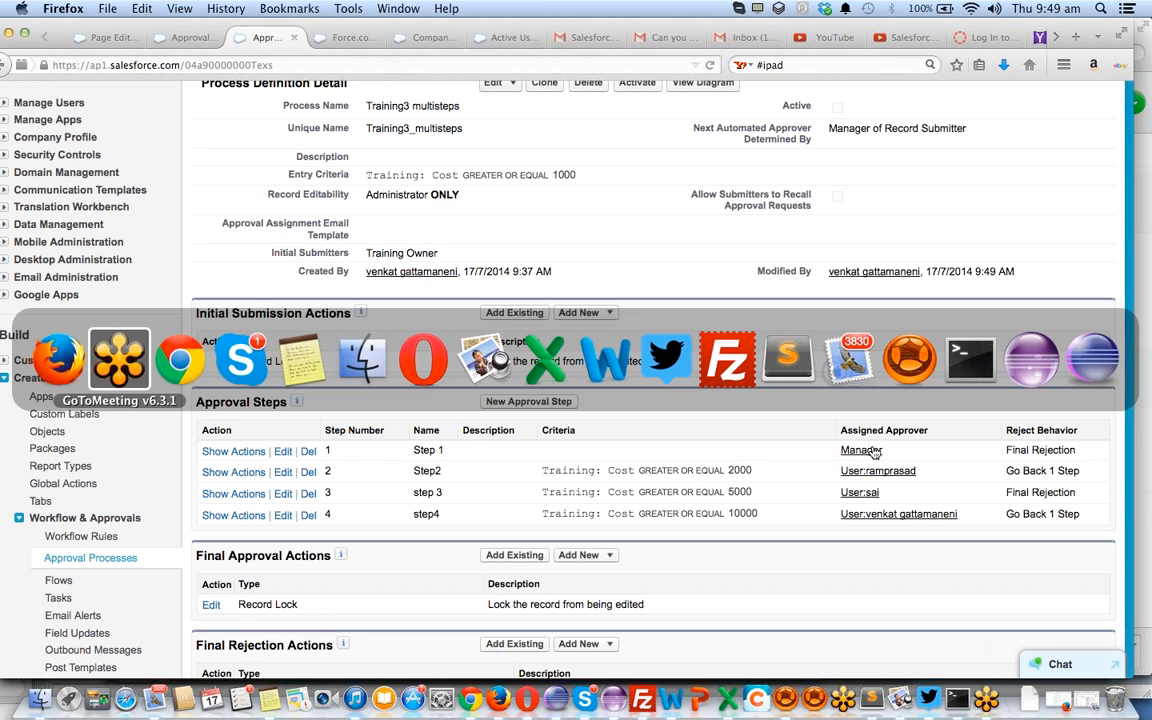
{"action": "left_click", "coordinate": [806, 253]}
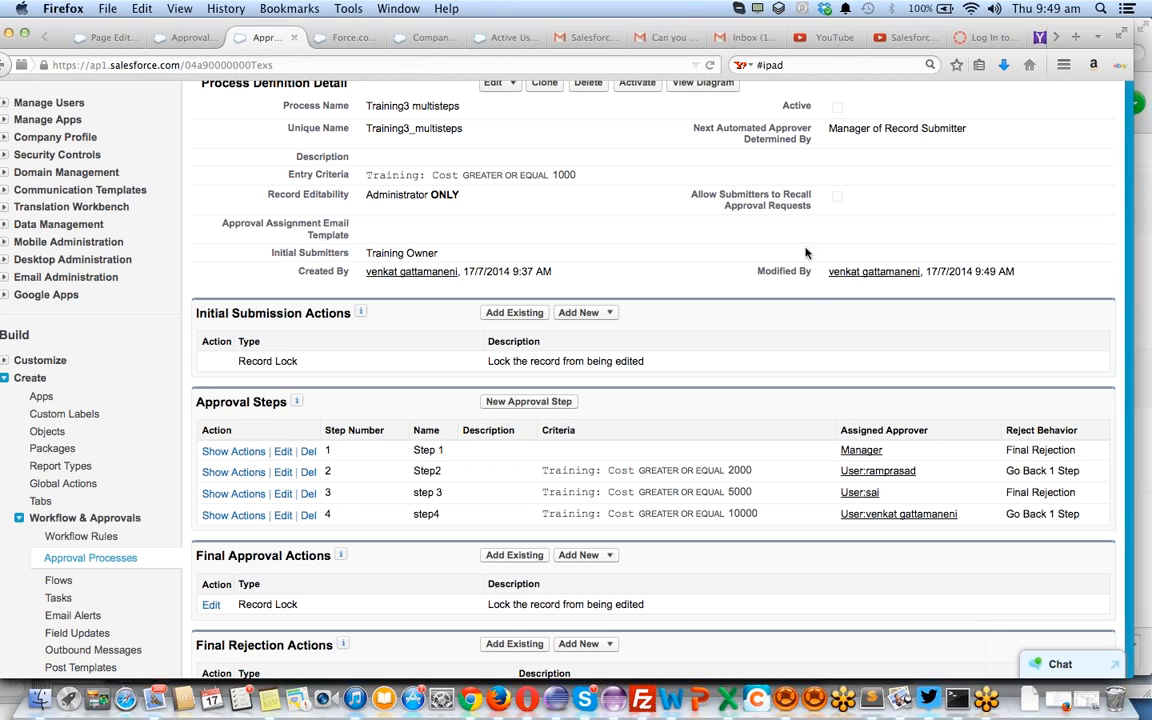
{"action": "left_click", "coordinate": [637, 85]}
{"action": "left_click", "coordinate": [824, 341]}
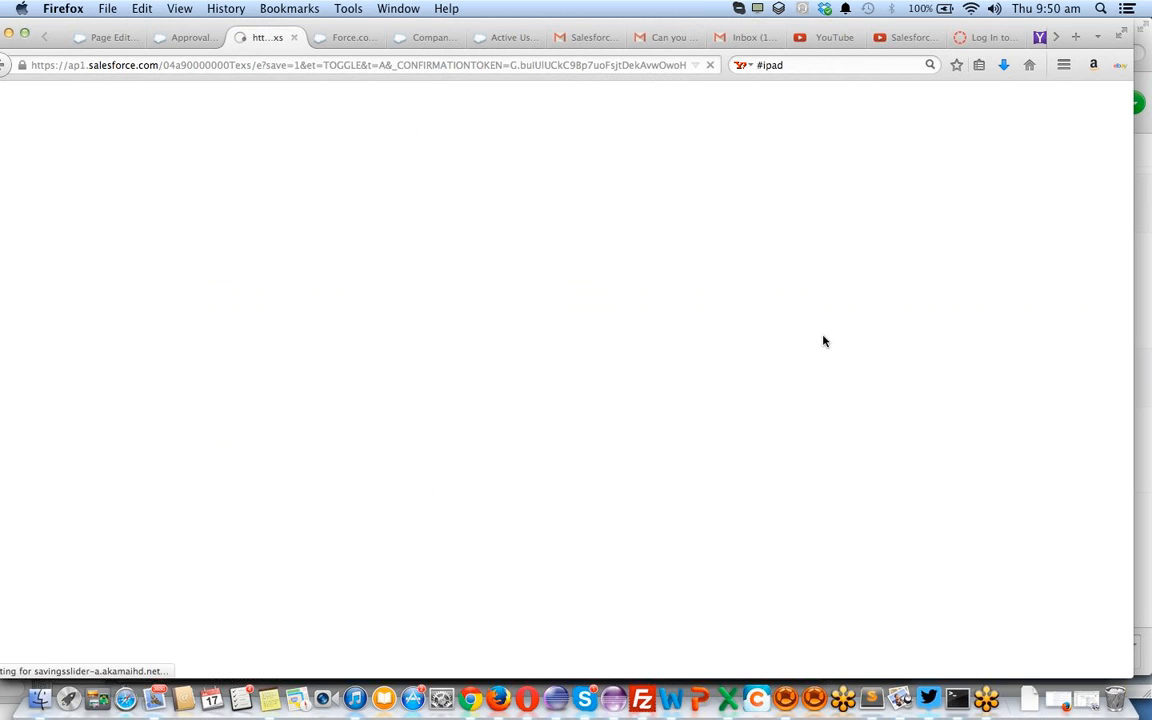
Bring up the Training3 multisteps process diagram and examine the flow from entry criteria through all four steps to final approval
{"action": "key", "text": "ctrl+Down"}
{"action": "left_click", "coordinate": [890, 233]}
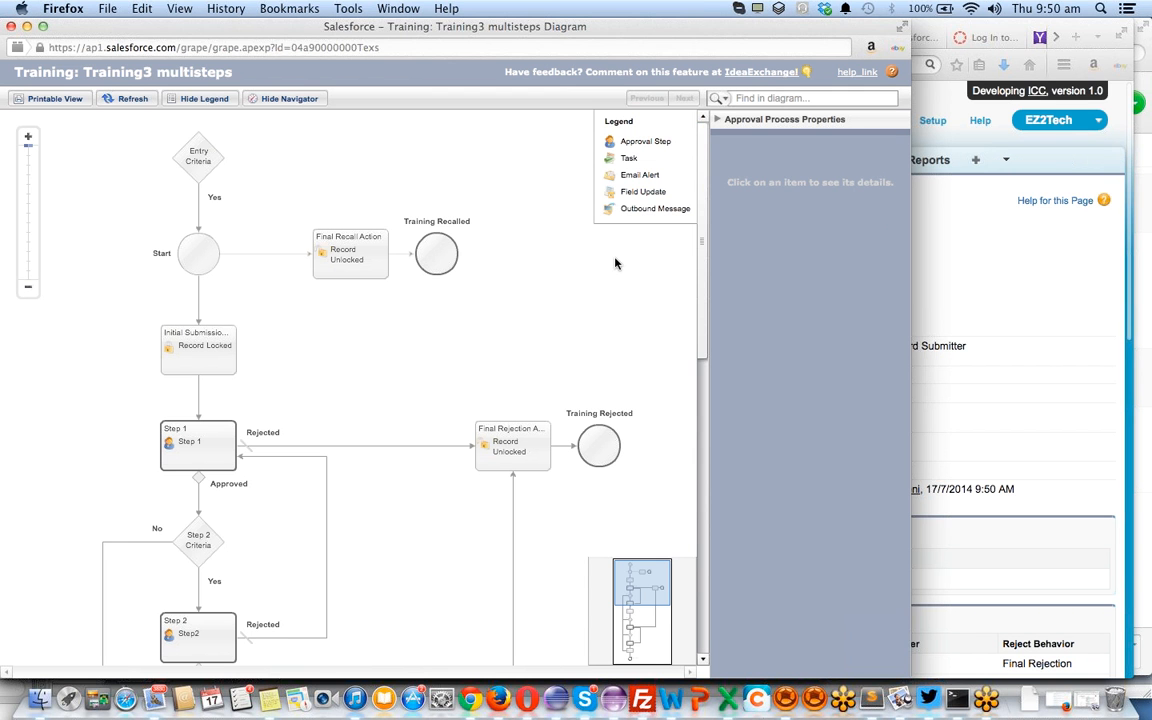
{"action": "scroll", "coordinate": [615, 263], "scroll_direction": "down", "scroll_amount": 5}
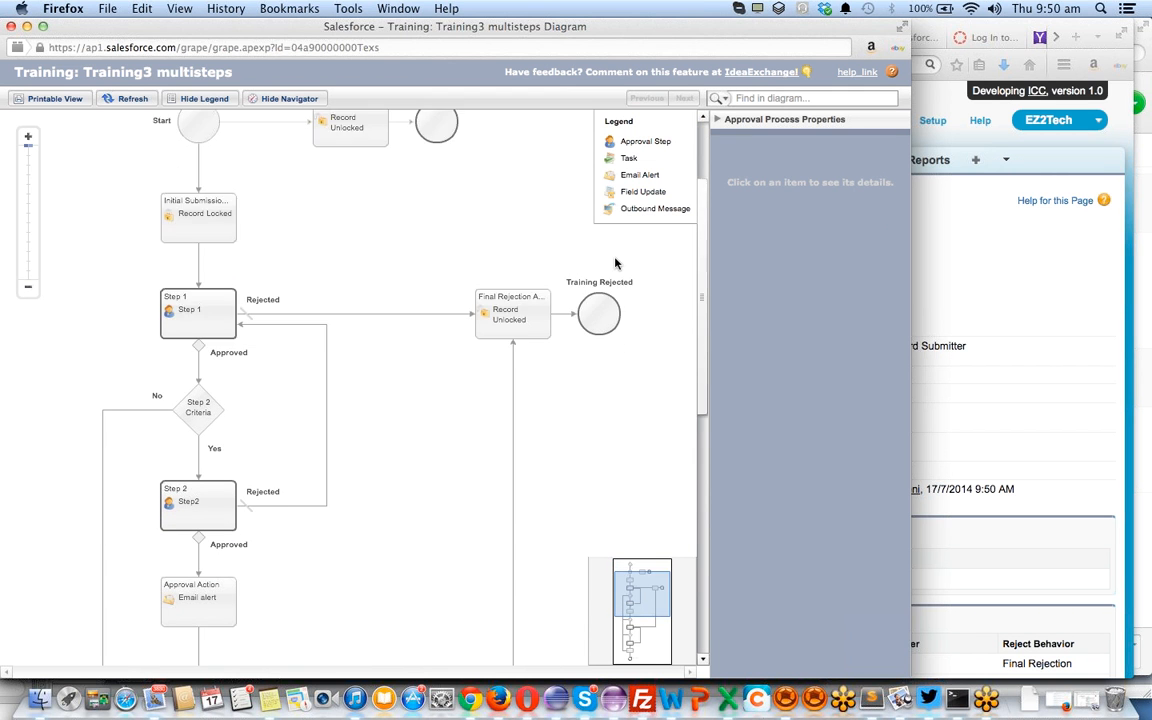
{"action": "scroll", "coordinate": [615, 263], "scroll_direction": "down", "scroll_amount": 5}
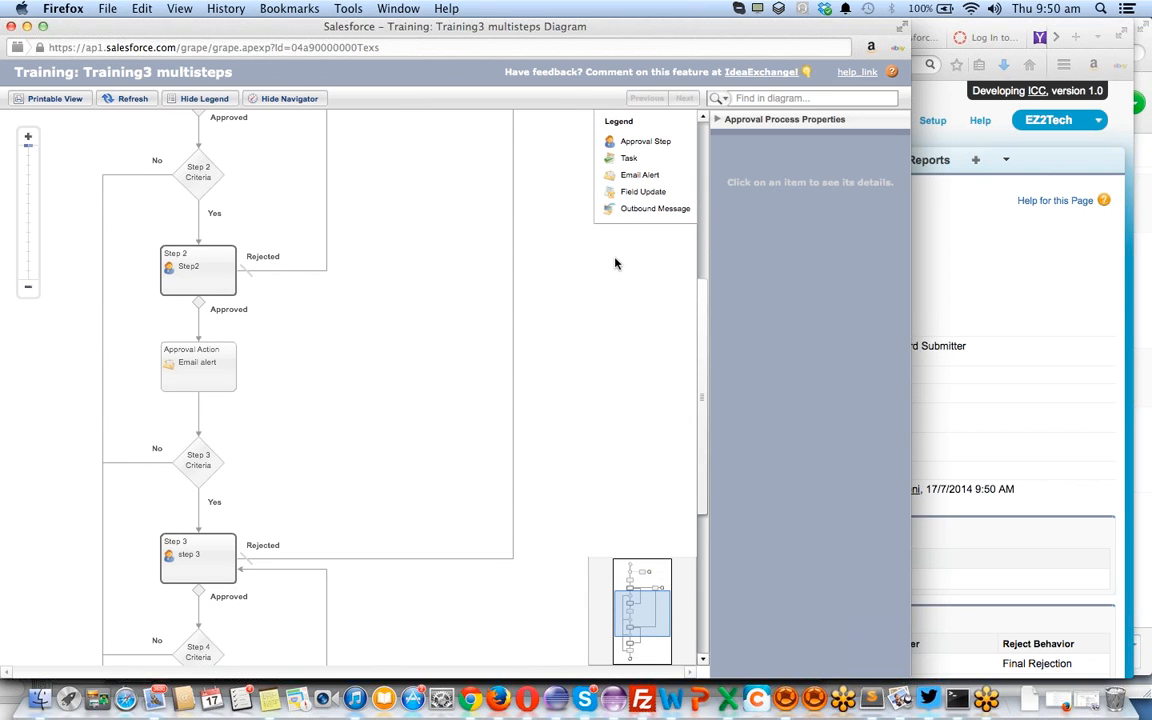
{"action": "scroll", "coordinate": [458, 392], "scroll_direction": "down", "scroll_amount": 3}
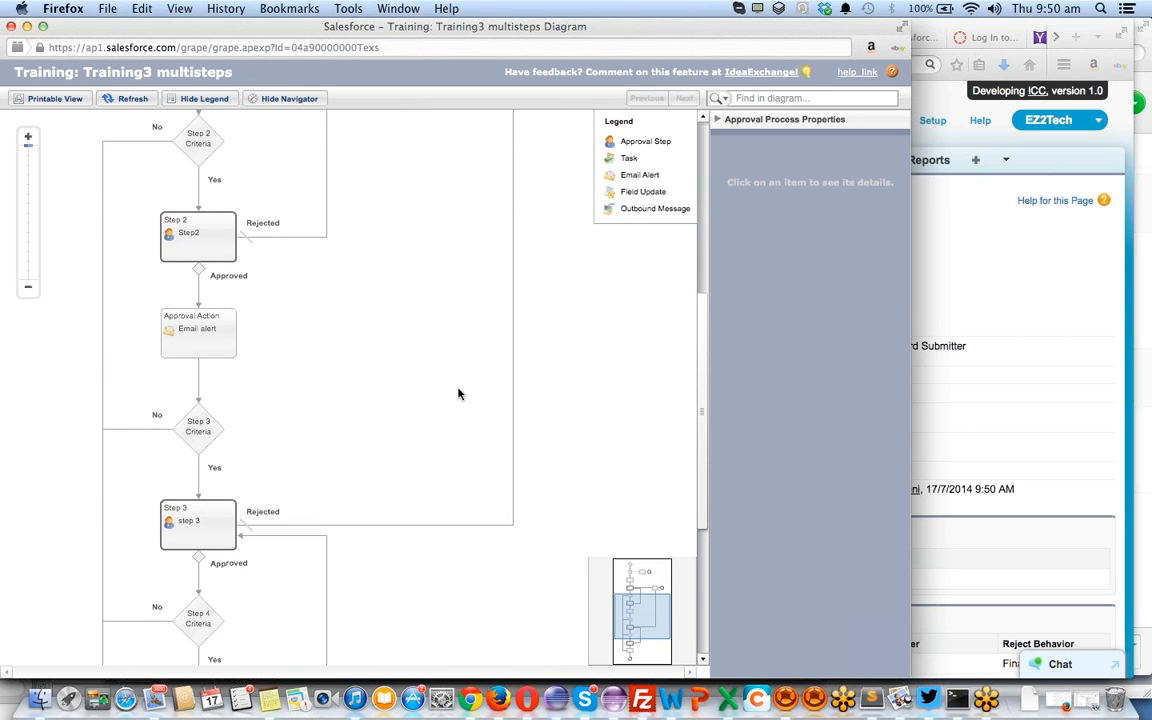
{"action": "scroll", "coordinate": [458, 393], "scroll_direction": "down", "scroll_amount": 5}
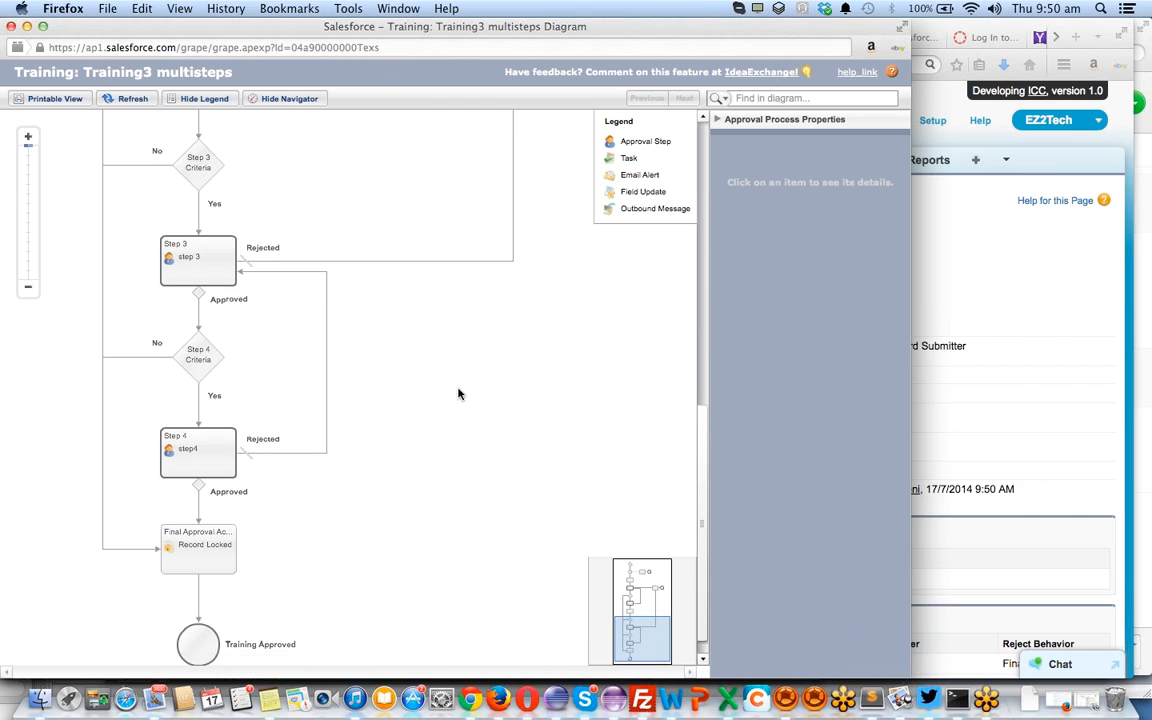
{"action": "scroll", "coordinate": [459, 393], "scroll_direction": "up", "scroll_amount": 4}
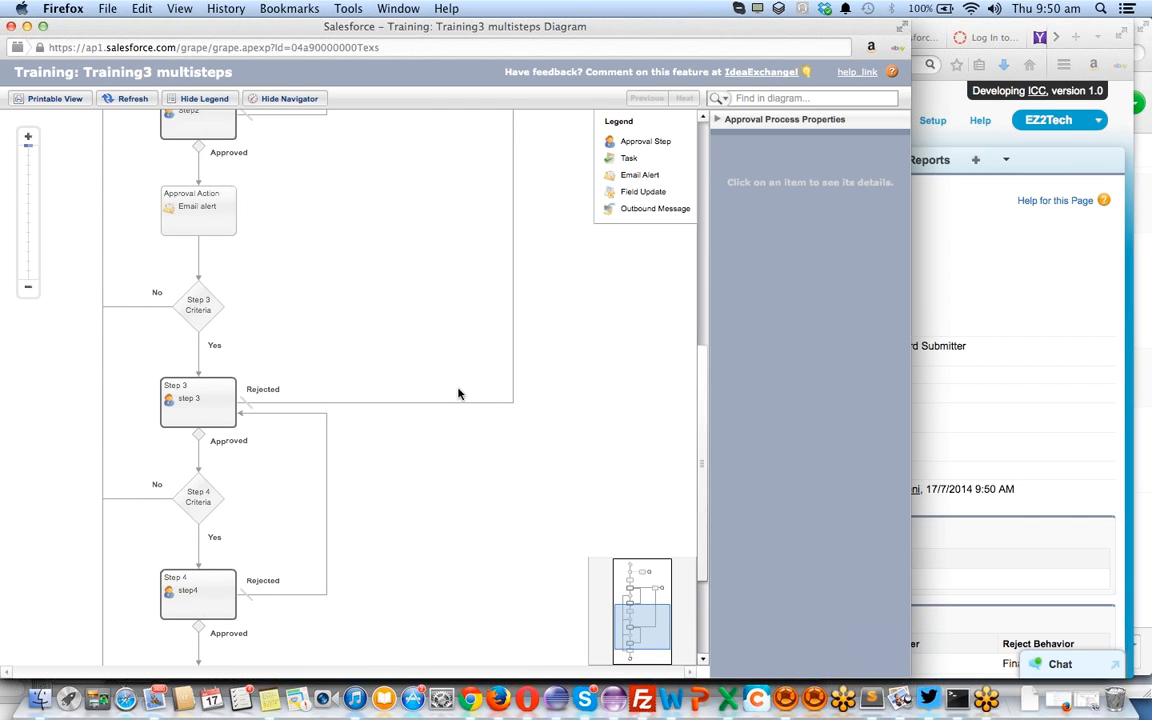
{"action": "scroll", "coordinate": [458, 393], "scroll_direction": "up", "scroll_amount": 1}
{"action": "scroll", "coordinate": [458, 393], "scroll_direction": "up", "scroll_amount": 3}
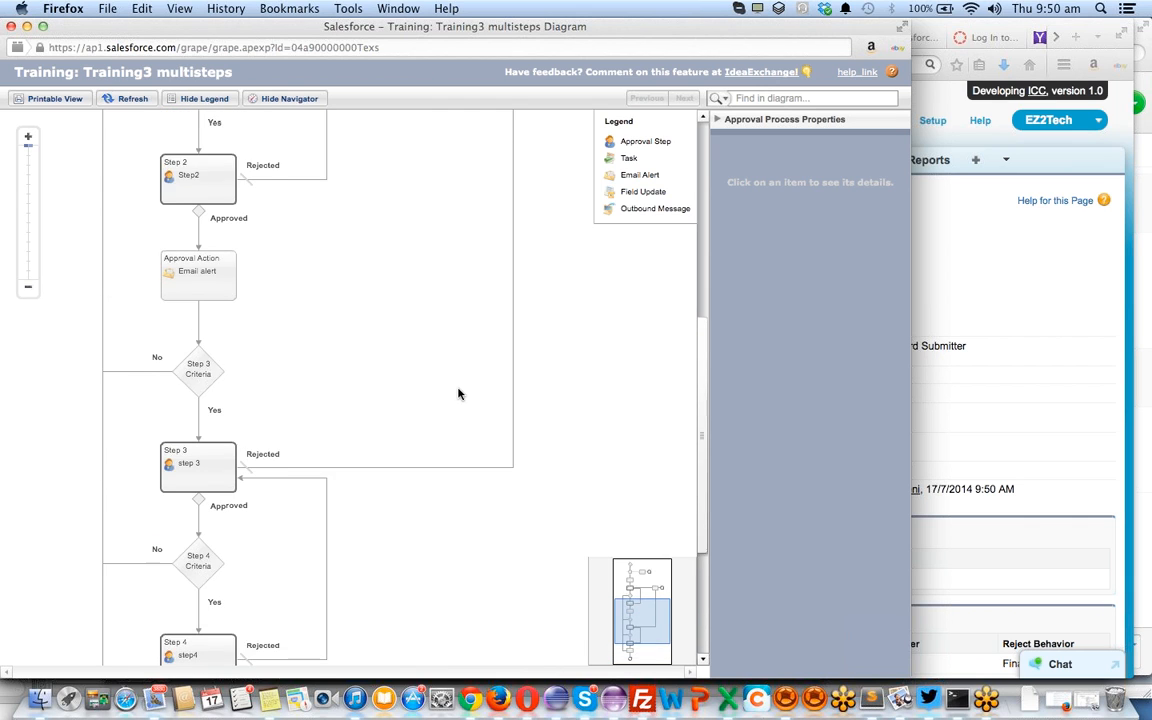
{"action": "scroll", "coordinate": [458, 393], "scroll_direction": "up", "scroll_amount": 3}
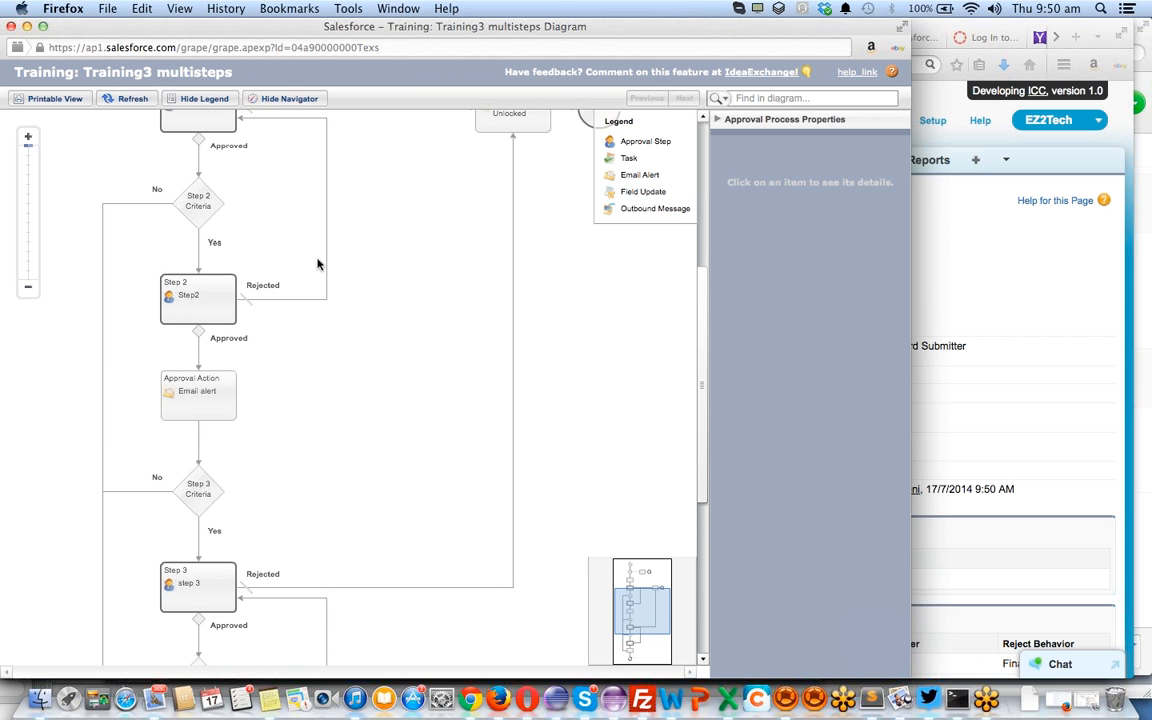
{"action": "scroll", "coordinate": [318, 264], "scroll_direction": "up", "scroll_amount": 1}
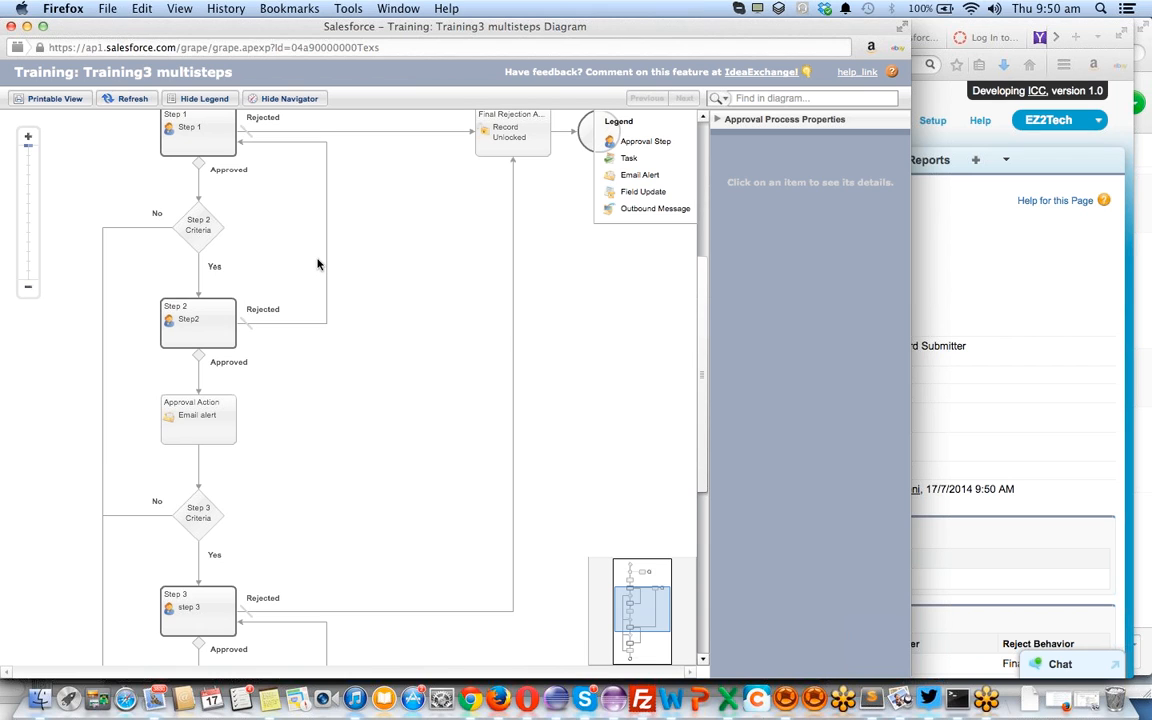
{"action": "scroll", "coordinate": [318, 264], "scroll_direction": "up", "scroll_amount": 2}
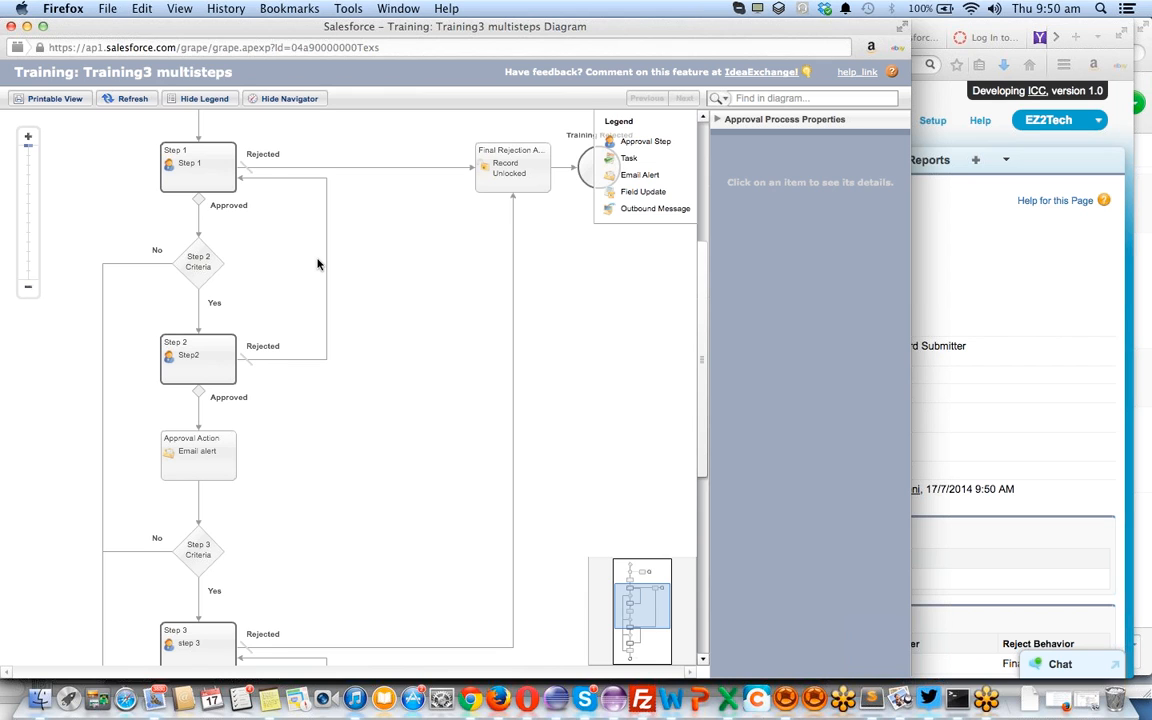
{"action": "scroll", "coordinate": [318, 264], "scroll_direction": "down", "scroll_amount": 10}
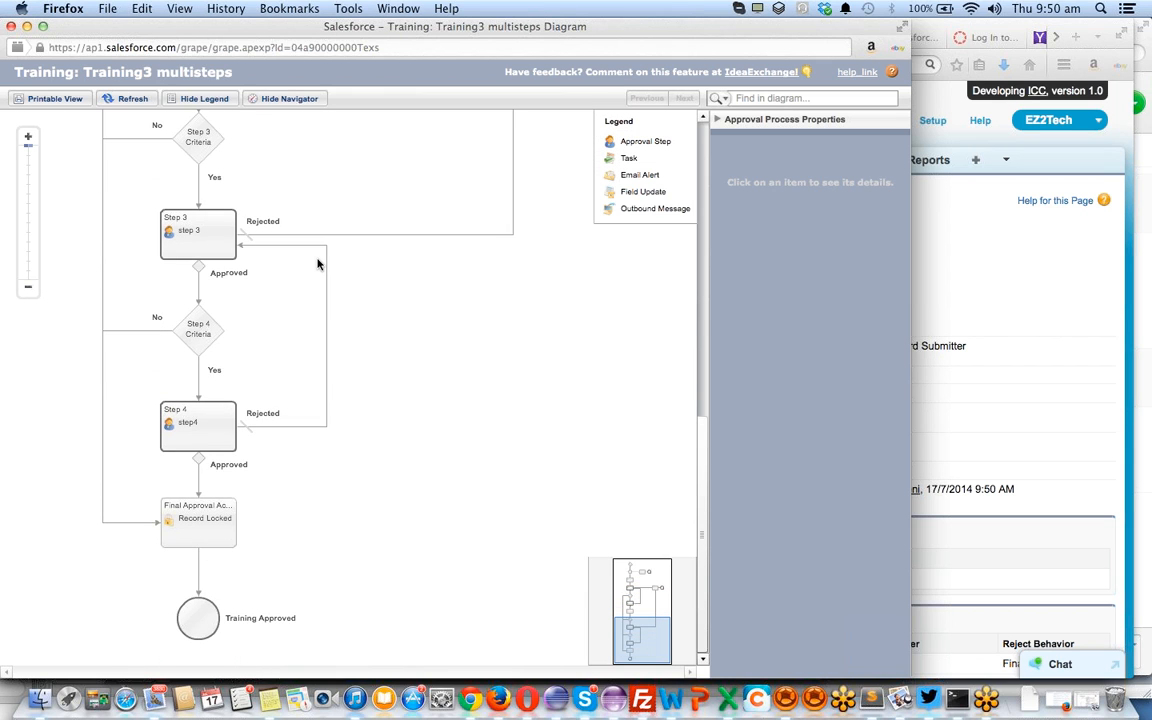
{"action": "scroll", "coordinate": [318, 264], "scroll_direction": "up", "scroll_amount": 4}
{"action": "scroll", "coordinate": [318, 264], "scroll_direction": "up", "scroll_amount": 9}
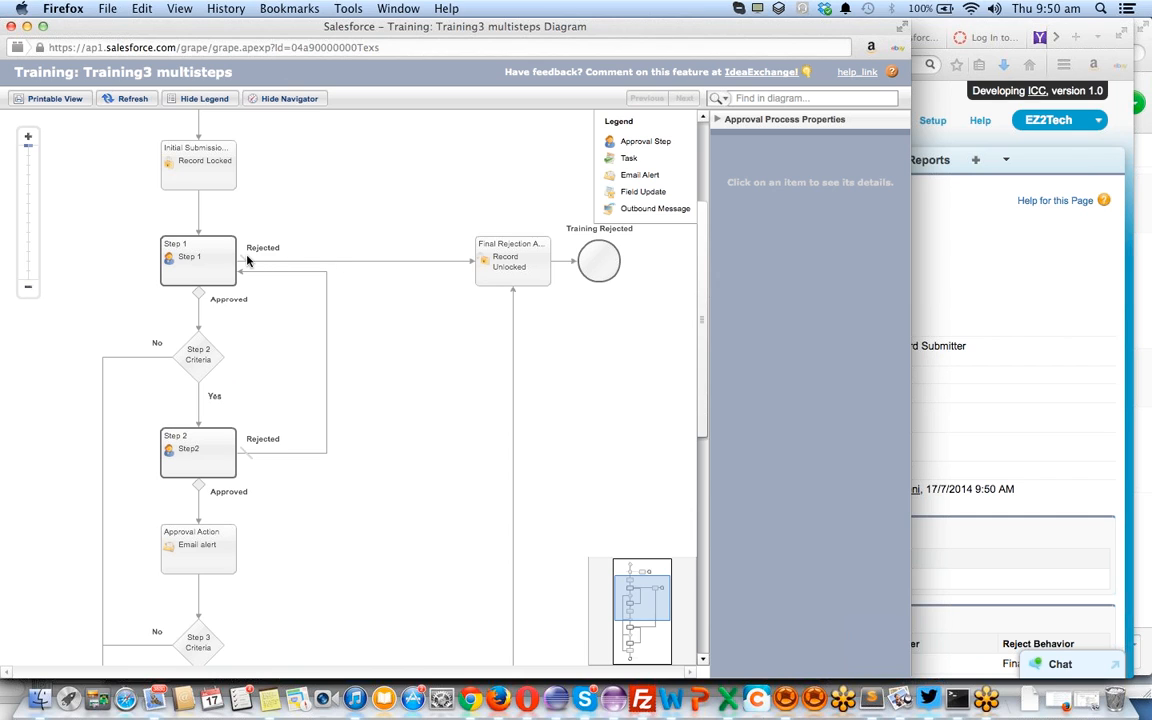
Inspect the Final Rejection Action in the diagram and trace the rejection paths of Step2 and step 3
{"action": "left_click", "coordinate": [524, 260]}
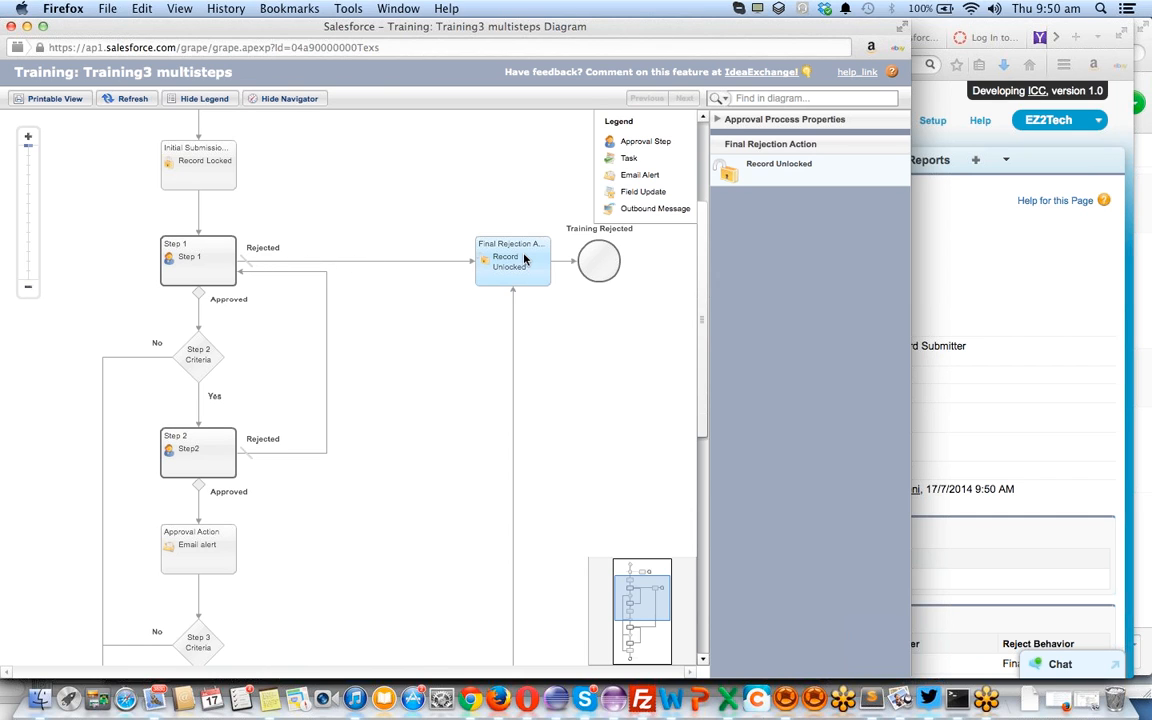
{"action": "scroll", "coordinate": [521, 280], "scroll_direction": "down", "scroll_amount": 4}
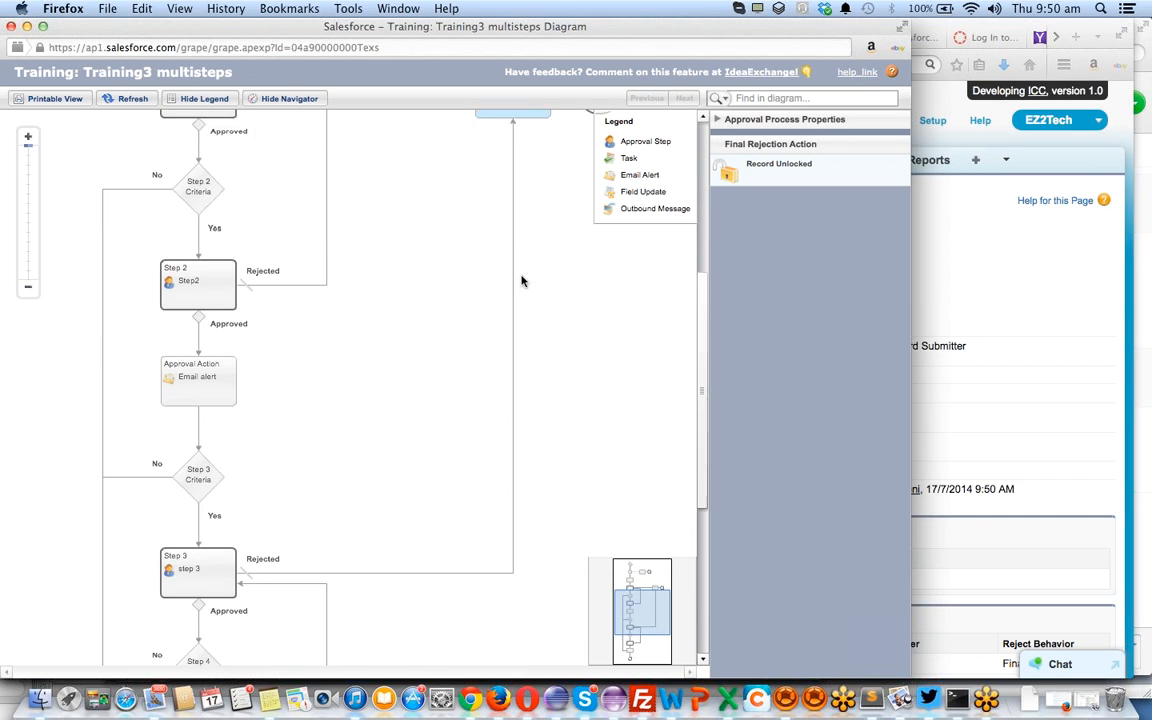
{"action": "scroll", "coordinate": [521, 281], "scroll_direction": "down", "scroll_amount": 2}
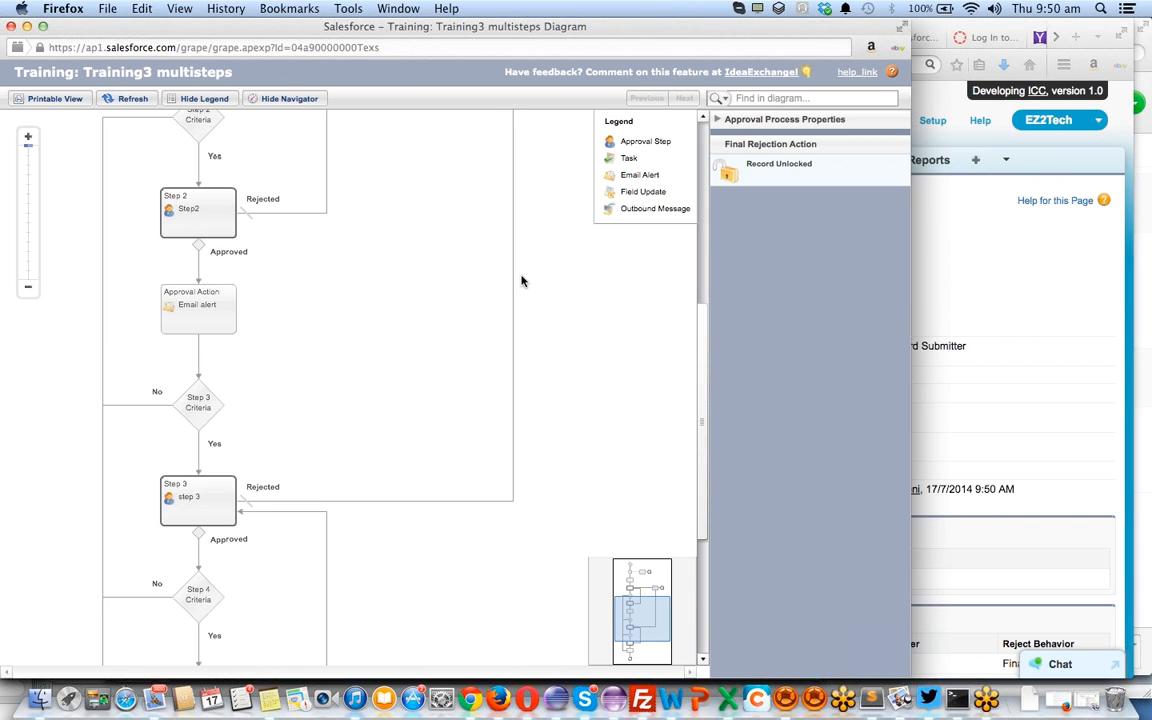
{"action": "scroll", "coordinate": [521, 281], "scroll_direction": "up", "scroll_amount": 2}
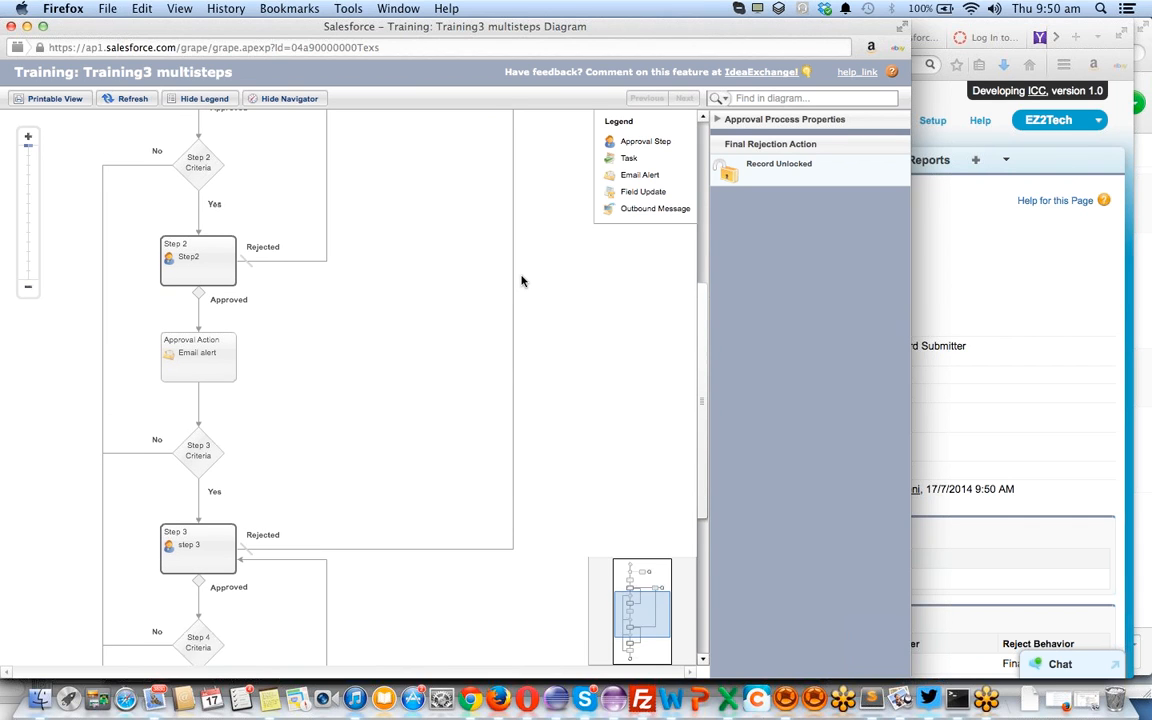
{"action": "scroll", "coordinate": [521, 281], "scroll_direction": "up", "scroll_amount": 1}
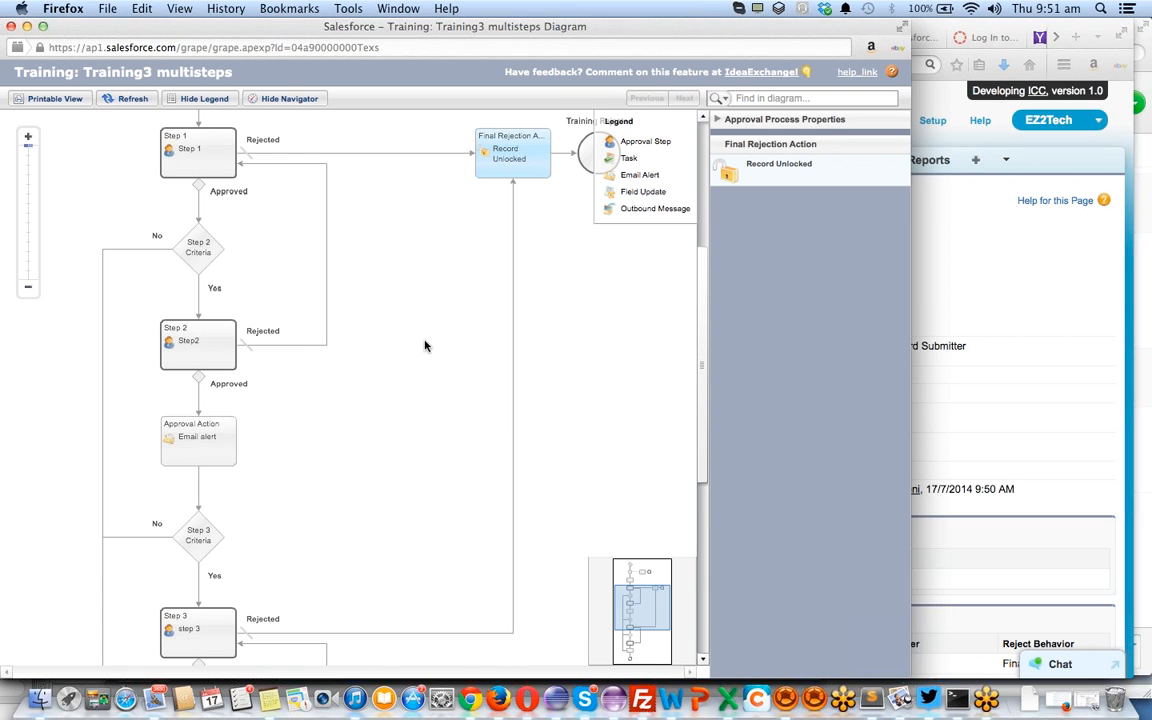
Inspect the approver details of Step2, Step 1 and step 3, review the remaining flow, and close the diagram
{"action": "left_click", "coordinate": [215, 340]}
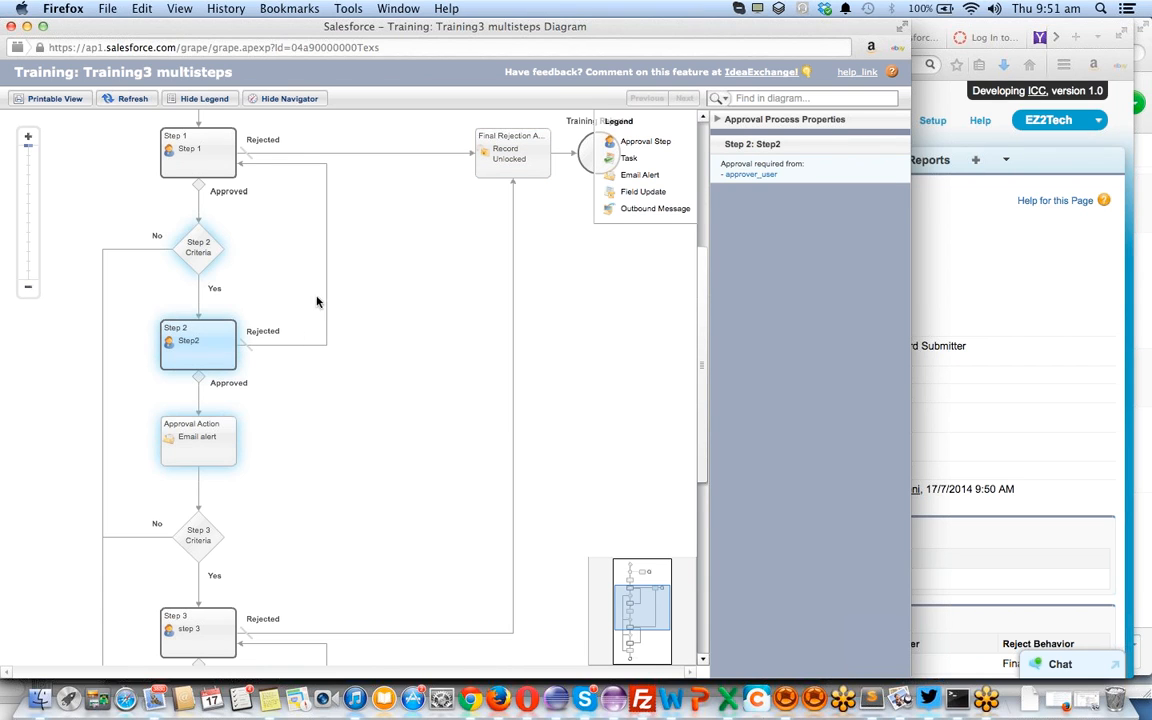
{"action": "left_click", "coordinate": [174, 132]}
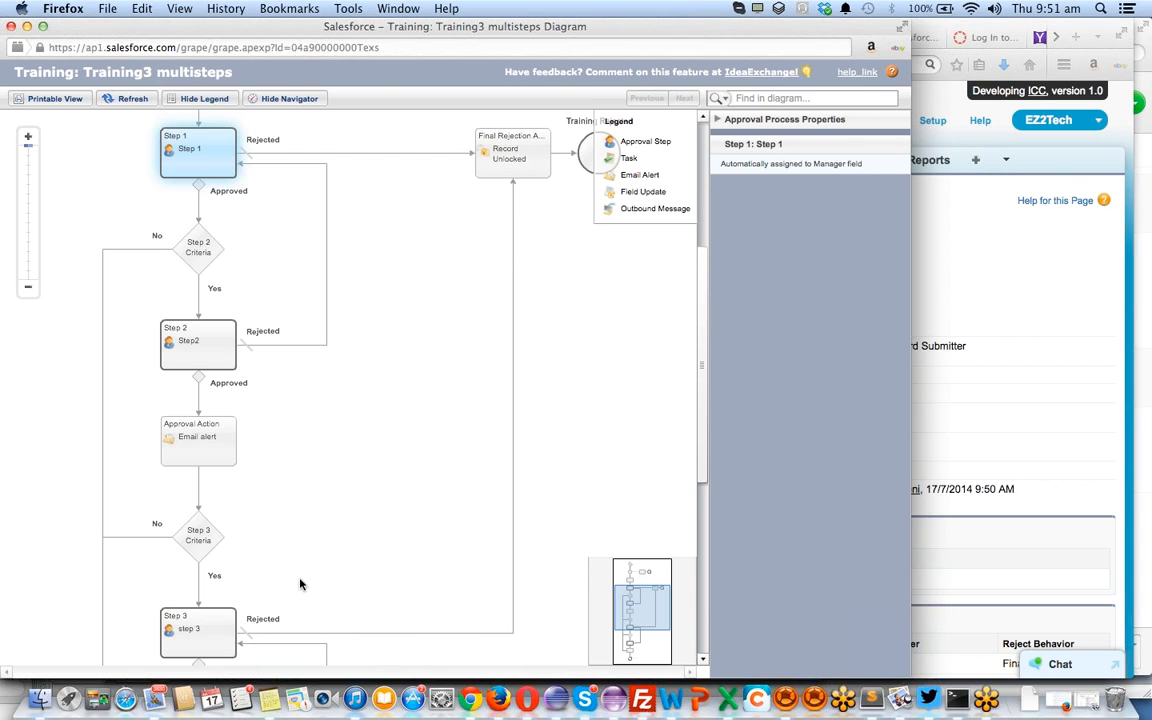
{"action": "left_click", "coordinate": [234, 631]}
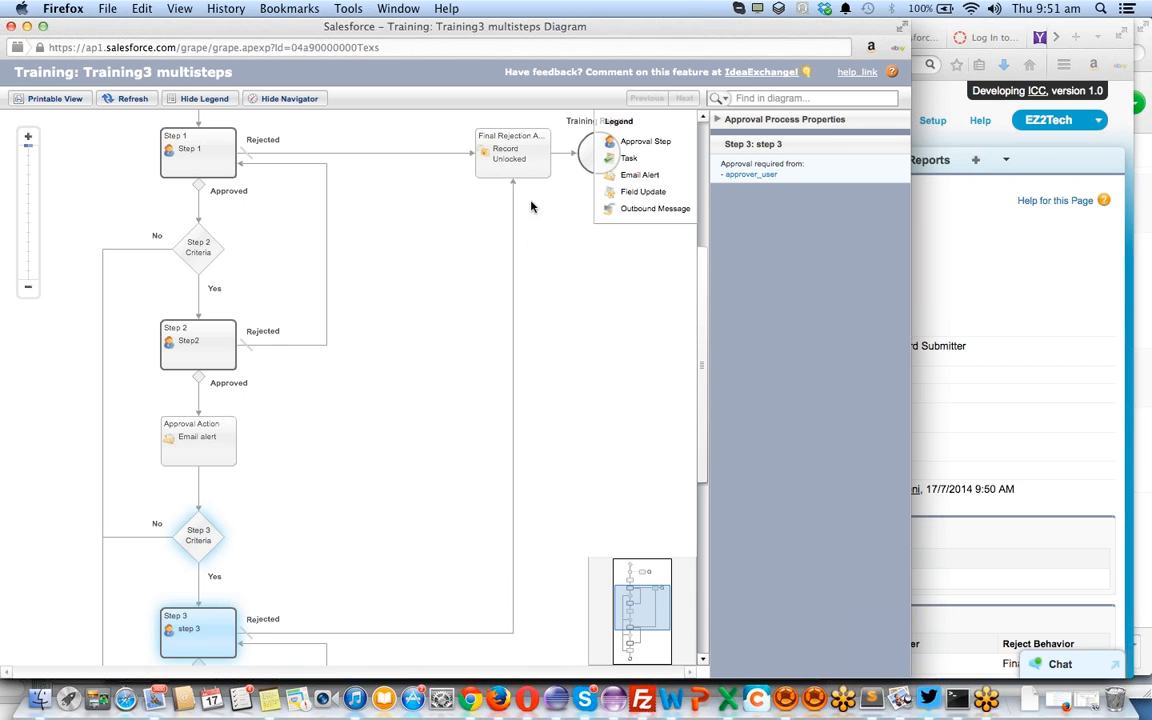
{"action": "scroll", "coordinate": [314, 389], "scroll_direction": "down", "scroll_amount": 3}
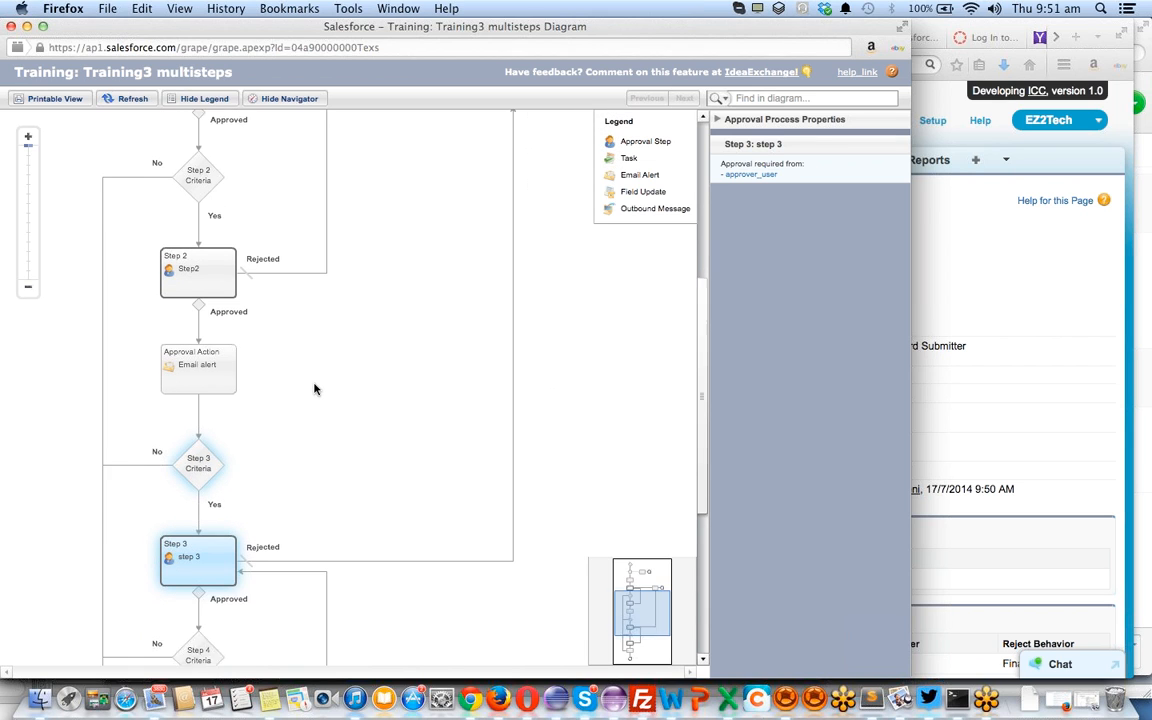
{"action": "scroll", "coordinate": [314, 389], "scroll_direction": "down", "scroll_amount": 9}
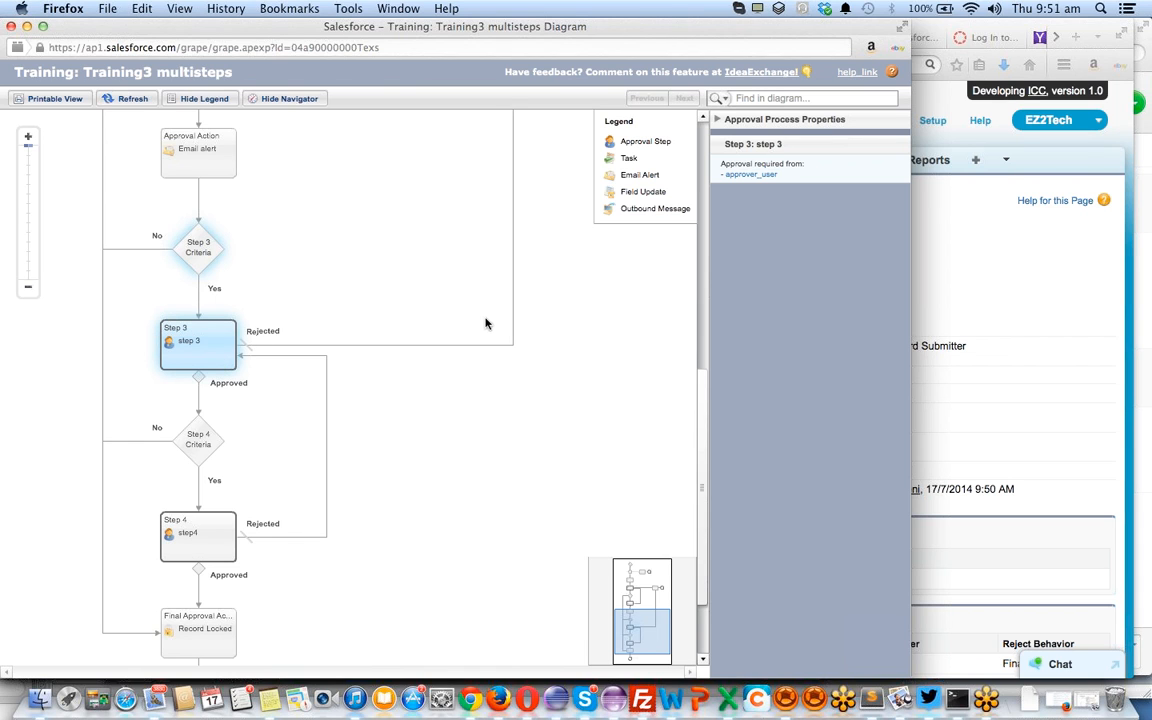
{"action": "scroll", "coordinate": [471, 325], "scroll_direction": "down", "scroll_amount": 5}
{"action": "scroll", "coordinate": [471, 331], "scroll_direction": "up", "scroll_amount": 8}
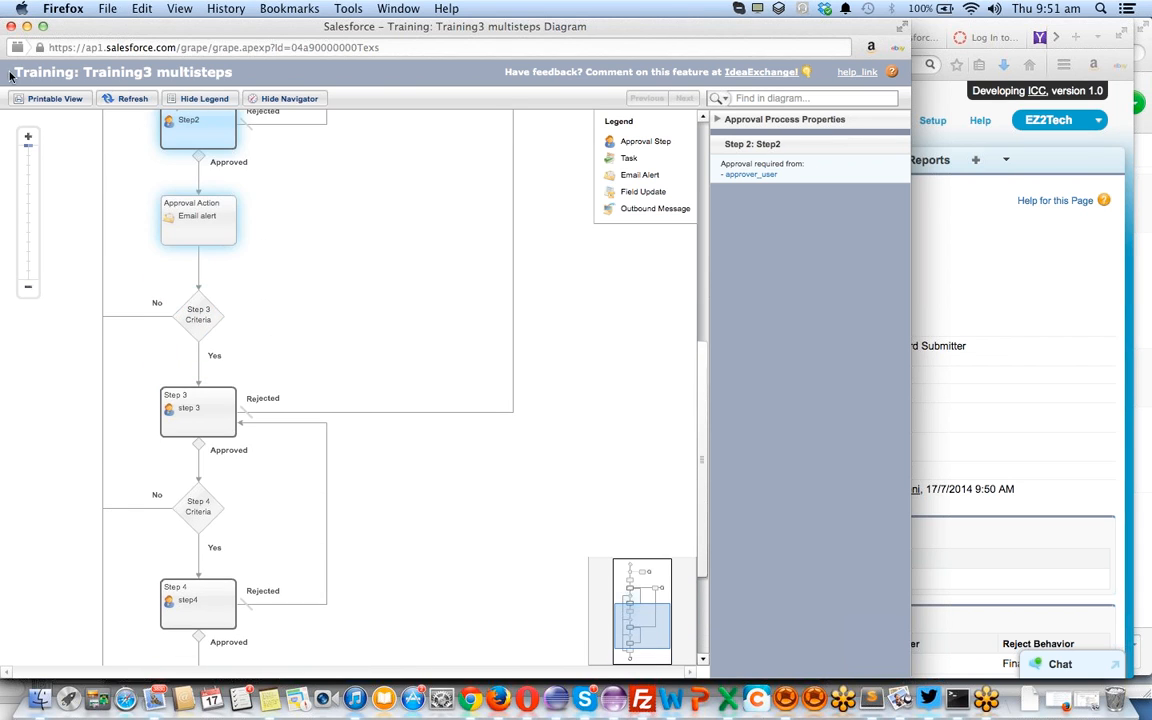
{"action": "left_click", "coordinate": [12, 27]}
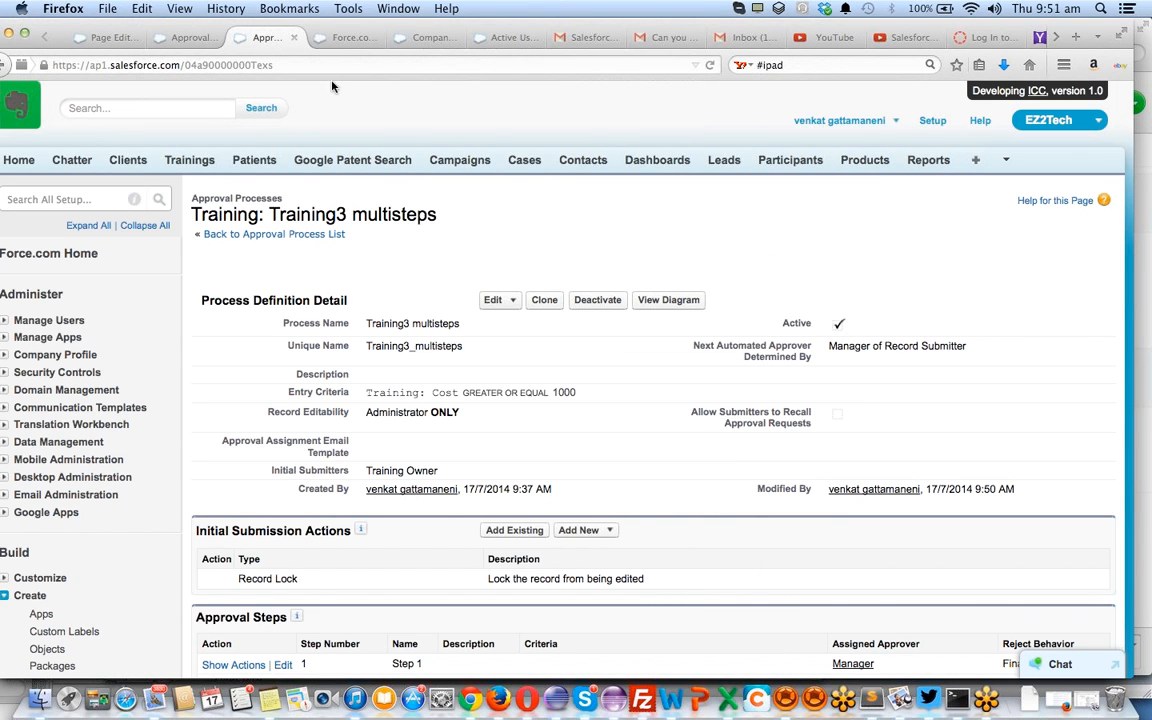
Switch to Chrome, clone the Training-000109 record with a cost of 2,050, and save the new training
{"action": "key", "text": "super+Tab"}
{"action": "key", "text": "super+Tab"}
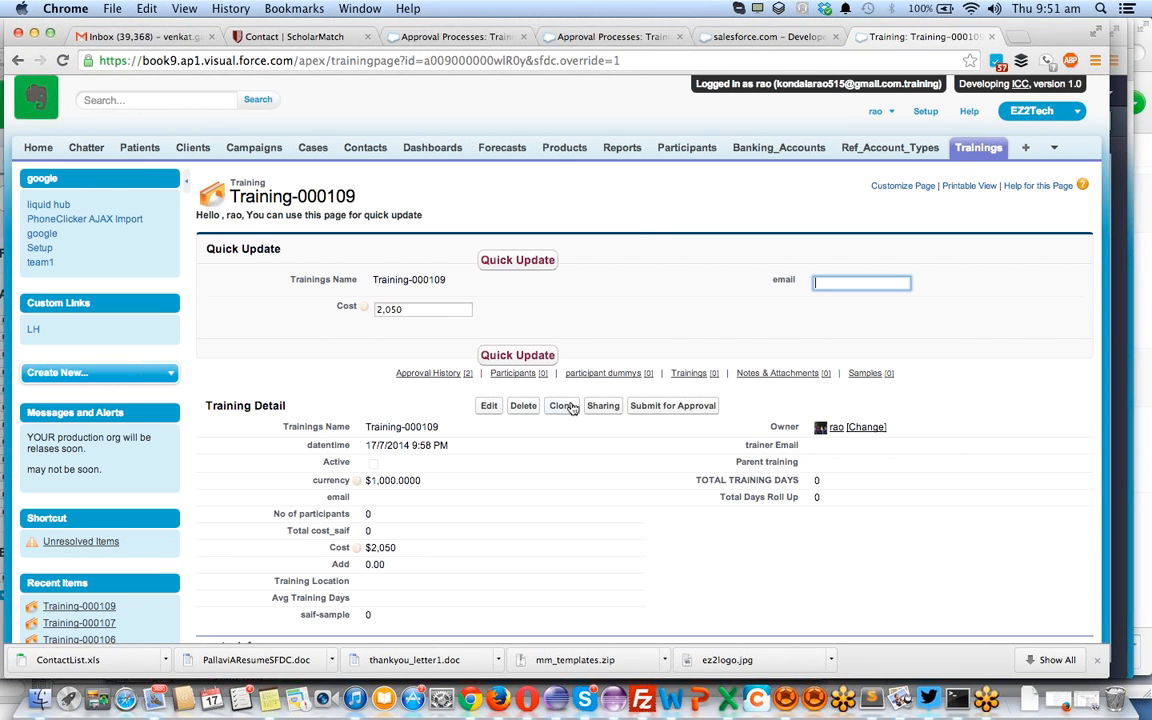
{"action": "left_click", "coordinate": [566, 406]}
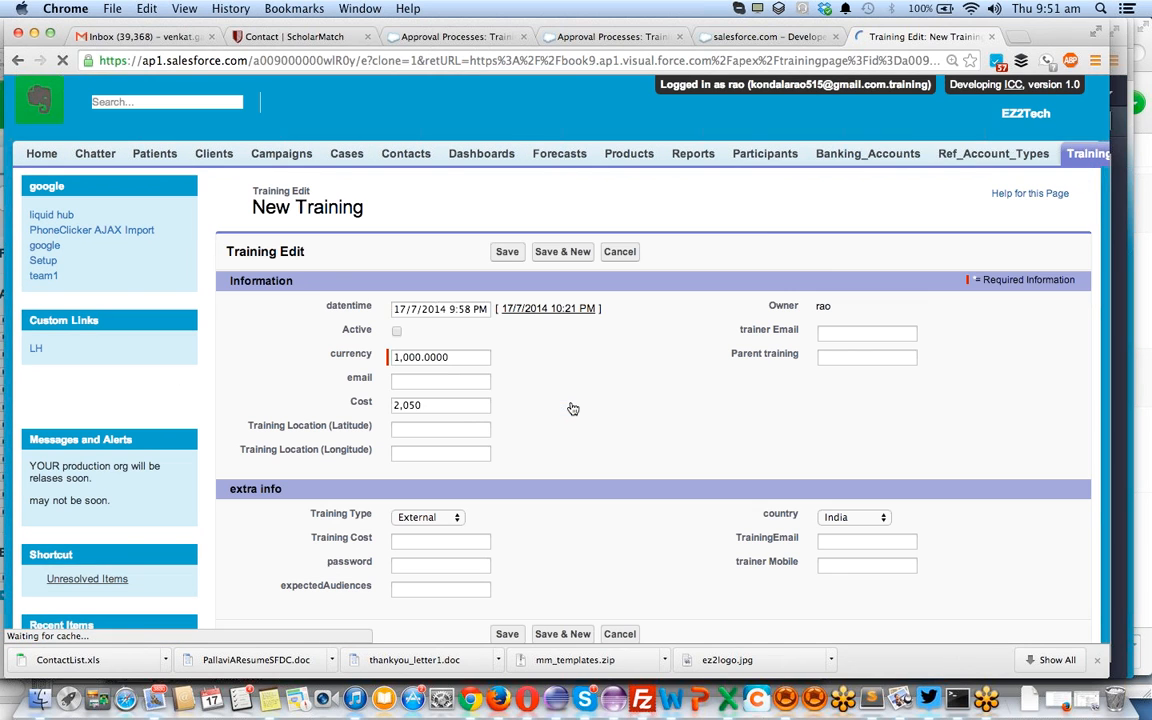
{"action": "left_click", "coordinate": [450, 404]}
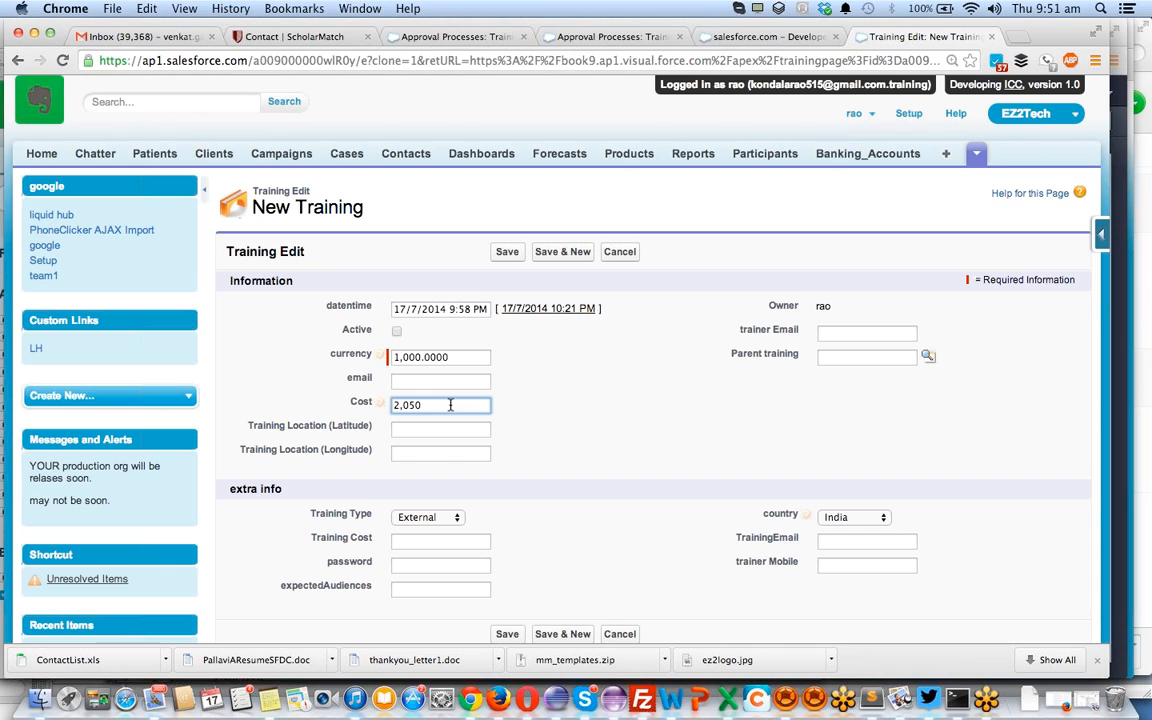
{"action": "left_click", "coordinate": [510, 252]}
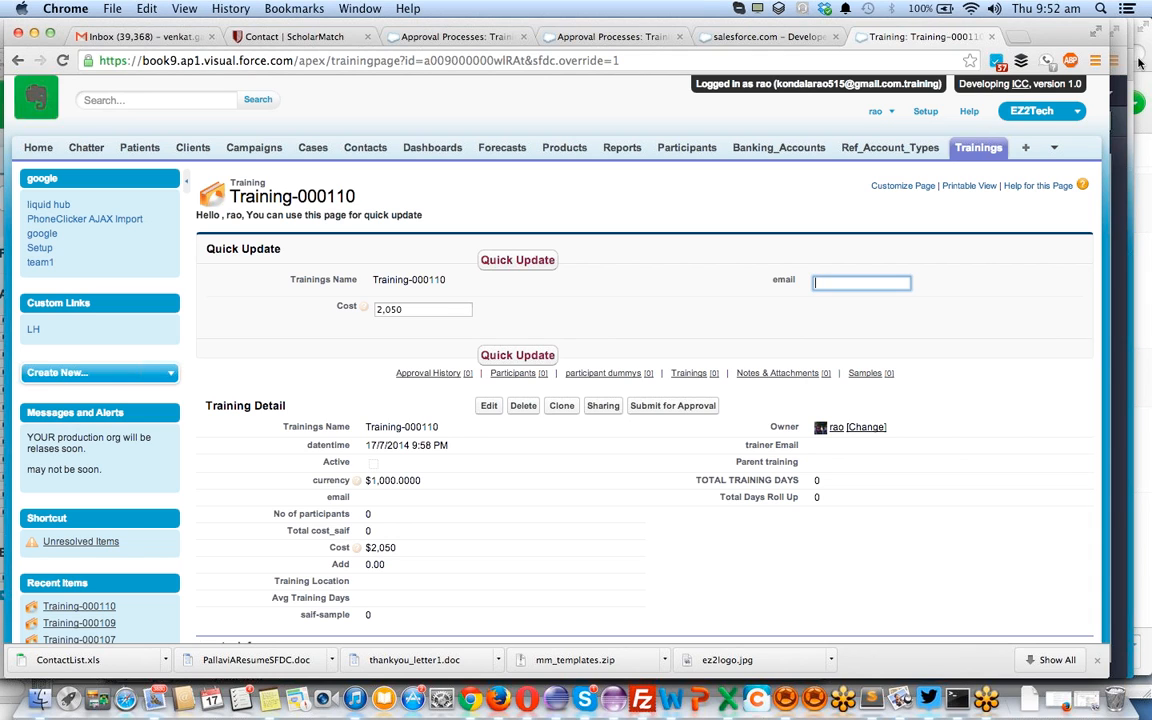
Switch to Firefox, open the organization's active users list, and find the Step2 approver's user entry
{"action": "key", "text": "super+Tab"}
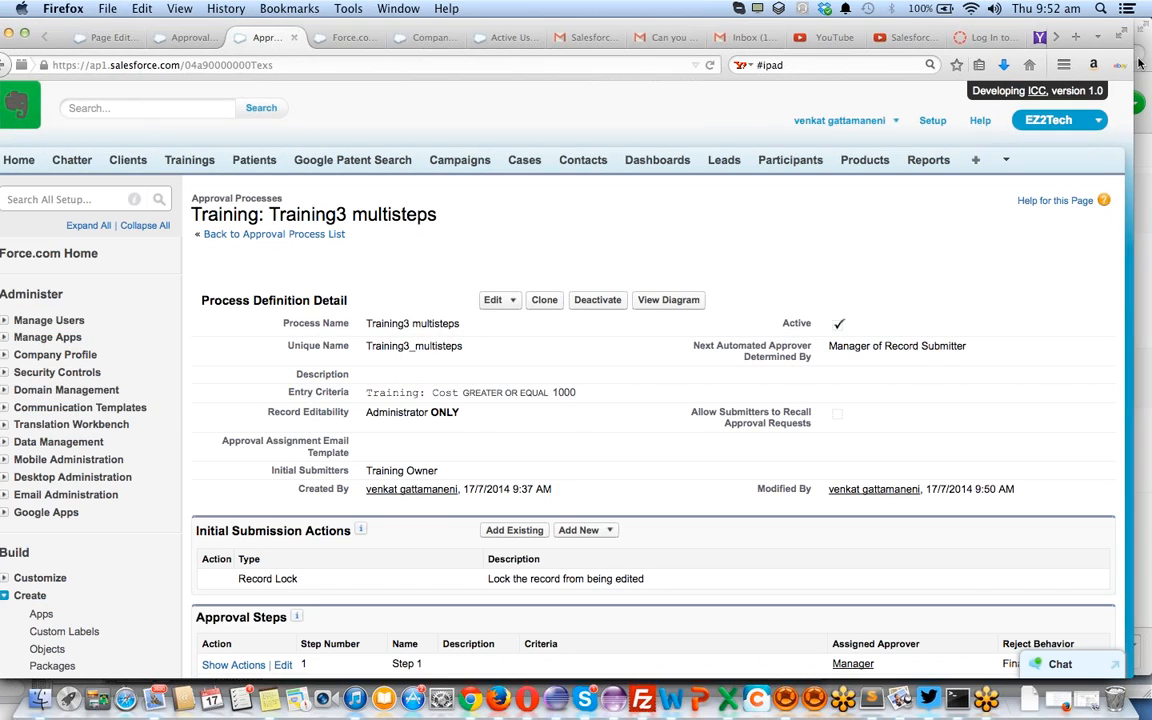
{"action": "left_click", "coordinate": [1134, 62]}
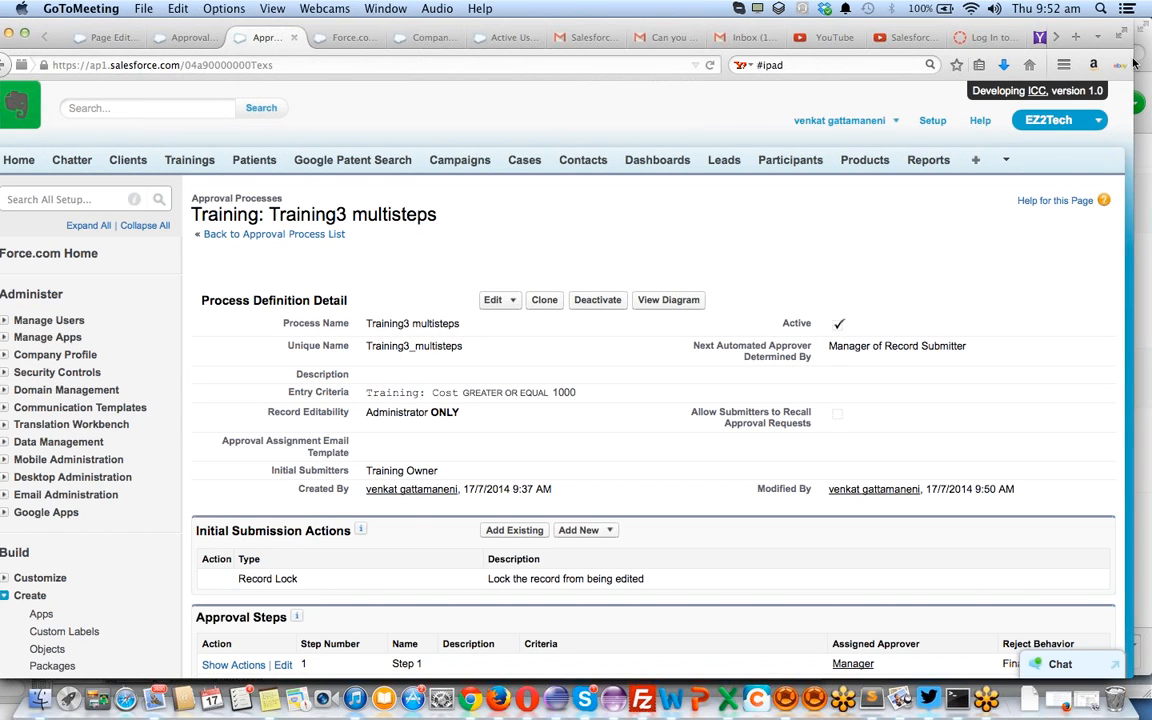
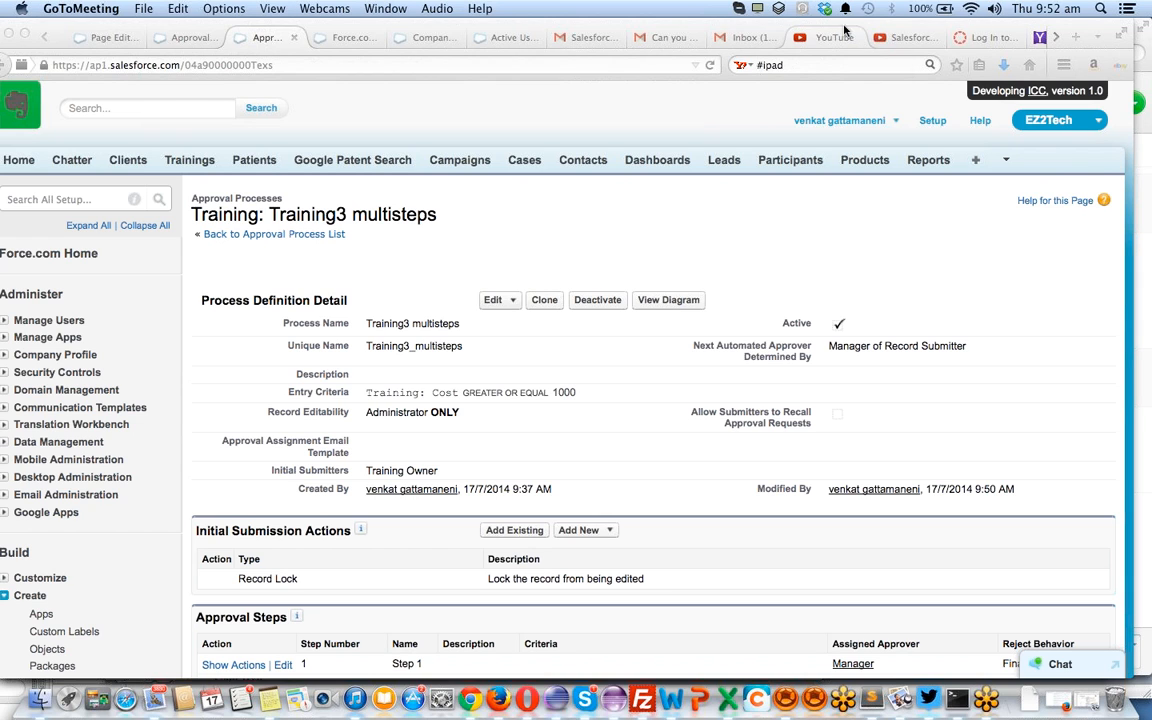
{"action": "left_click", "coordinate": [4, 325]}
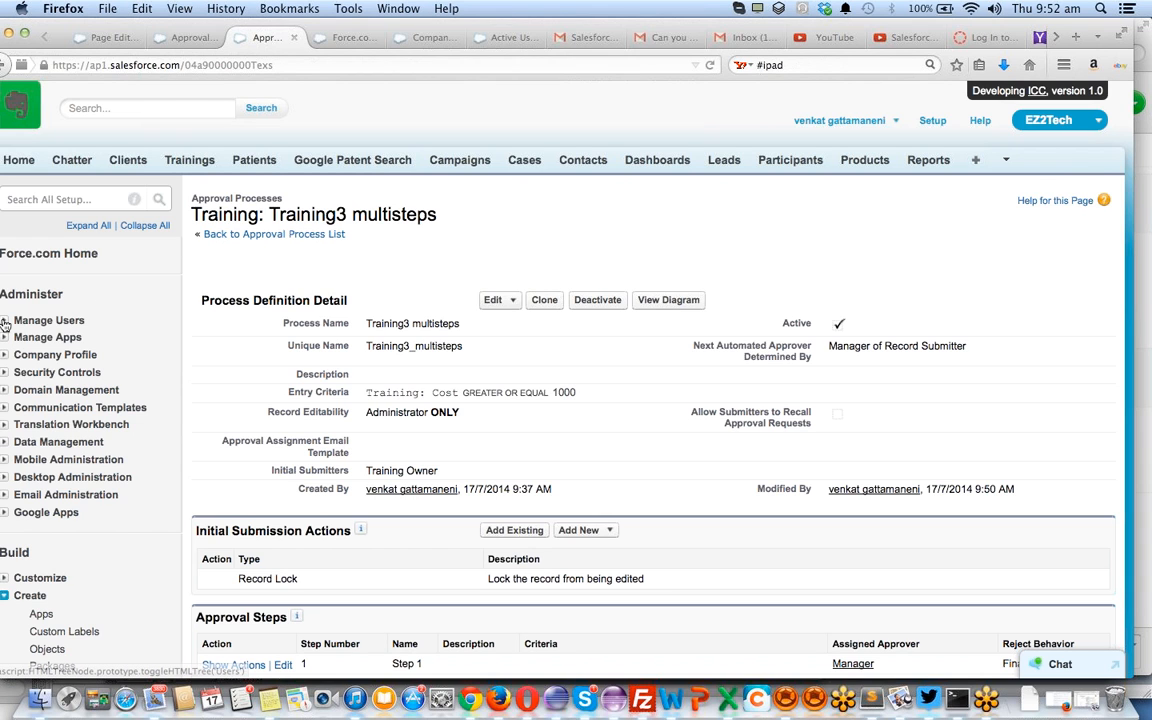
{"action": "left_click", "coordinate": [4, 325]}
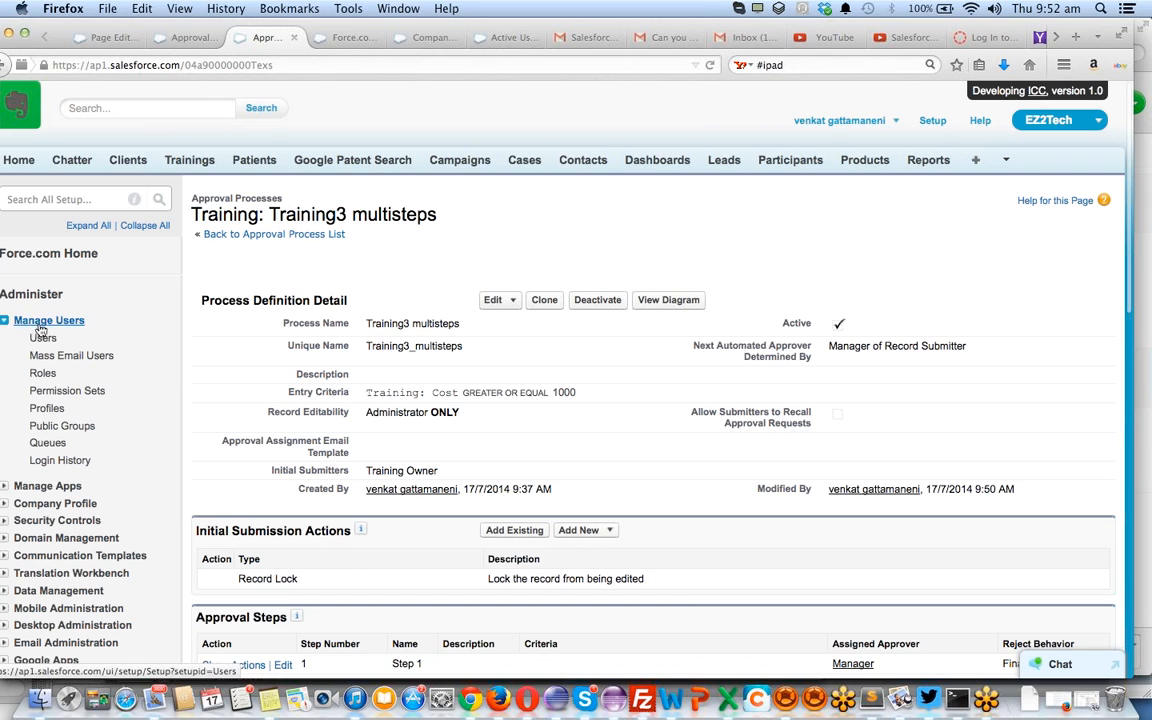
{"action": "left_click", "coordinate": [845, 120]}
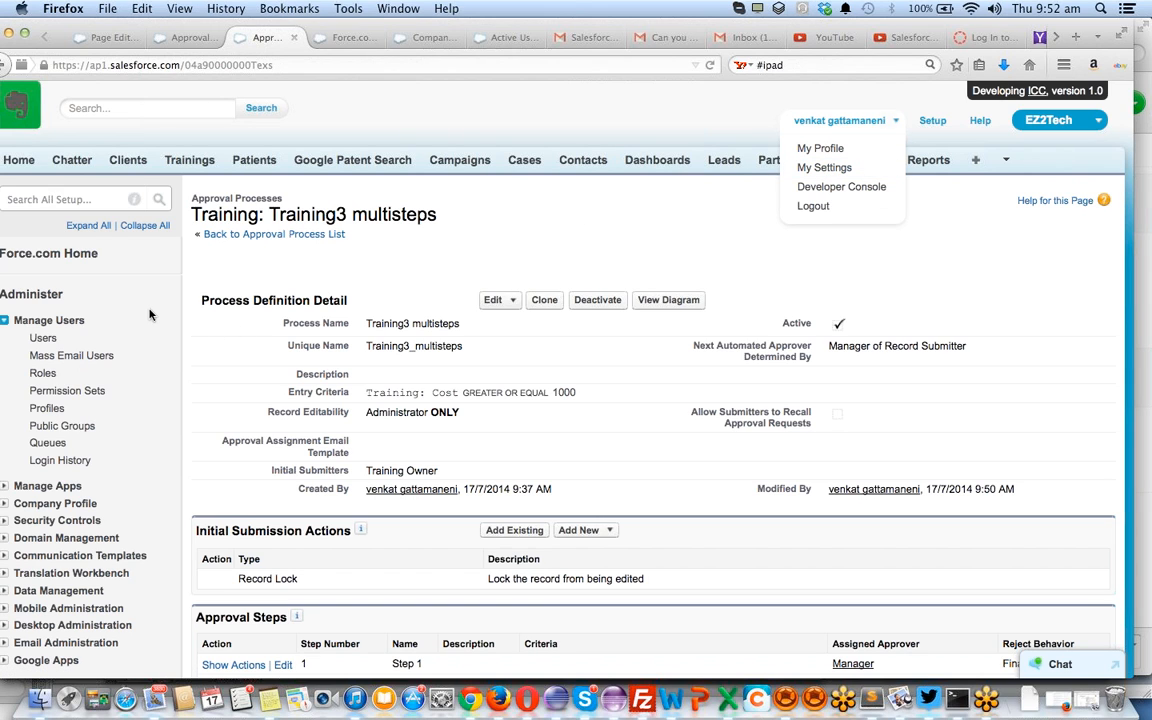
{"action": "left_click", "coordinate": [43, 339]}
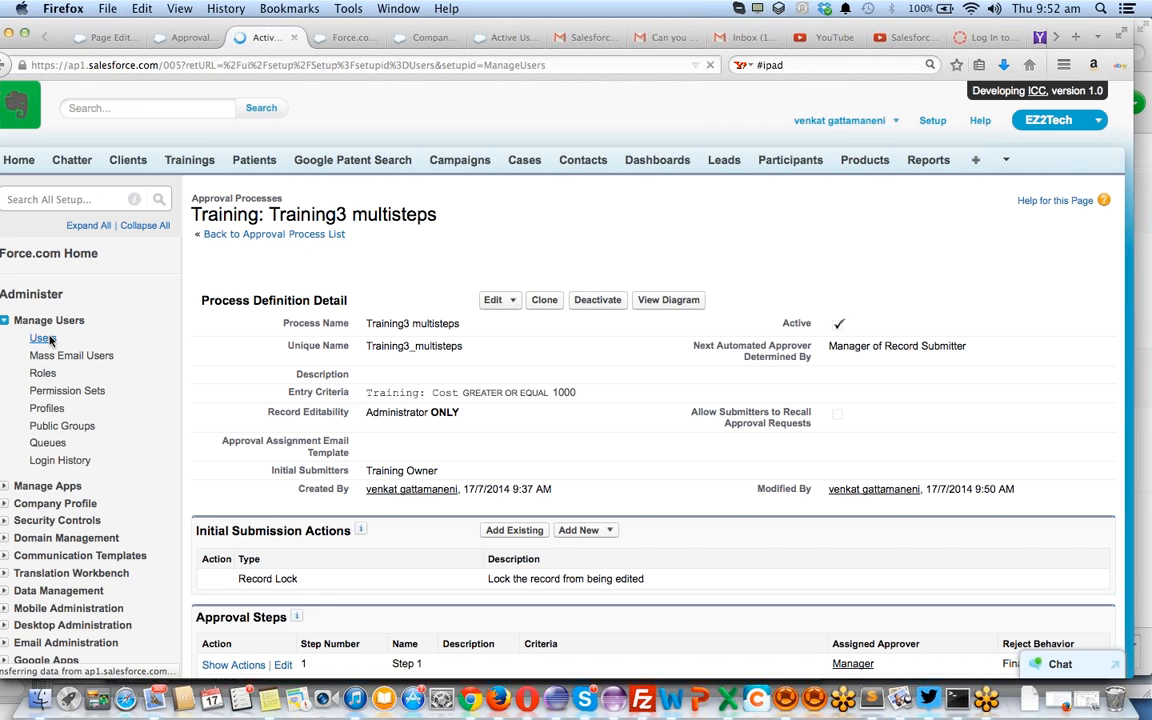
{"action": "key", "text": "super+f"}
{"action": "type", "text": "ram"}
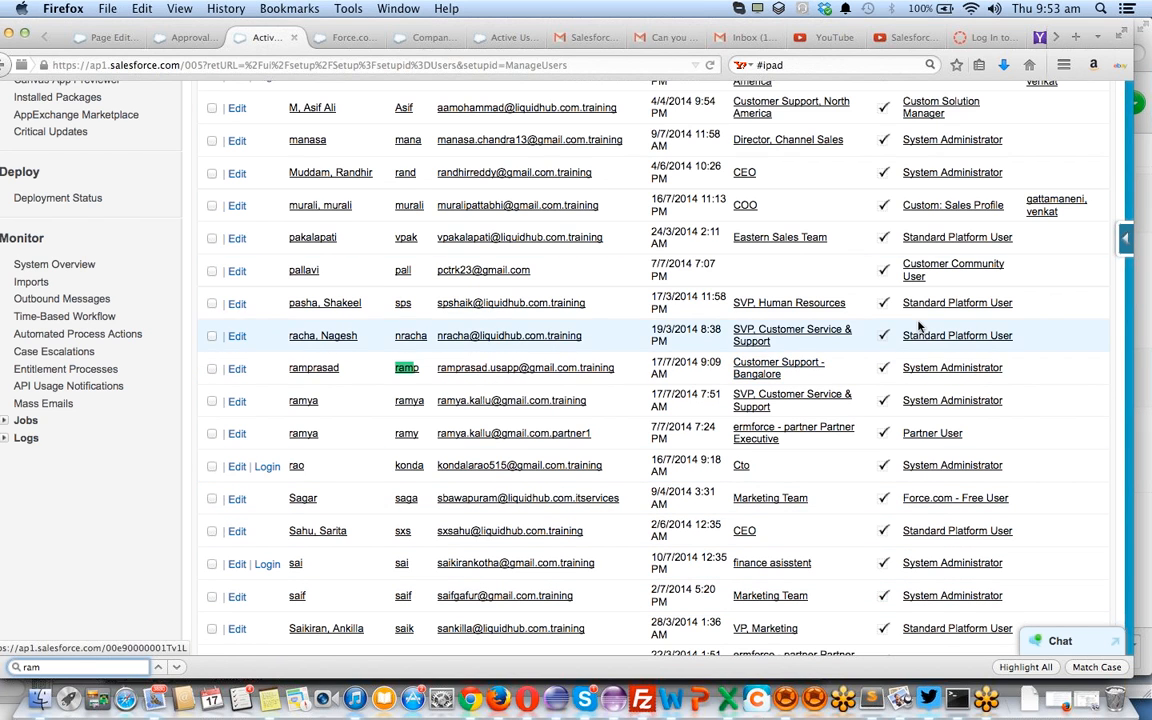
{"action": "scroll", "coordinate": [905, 250], "scroll_direction": "up", "scroll_amount": 15}
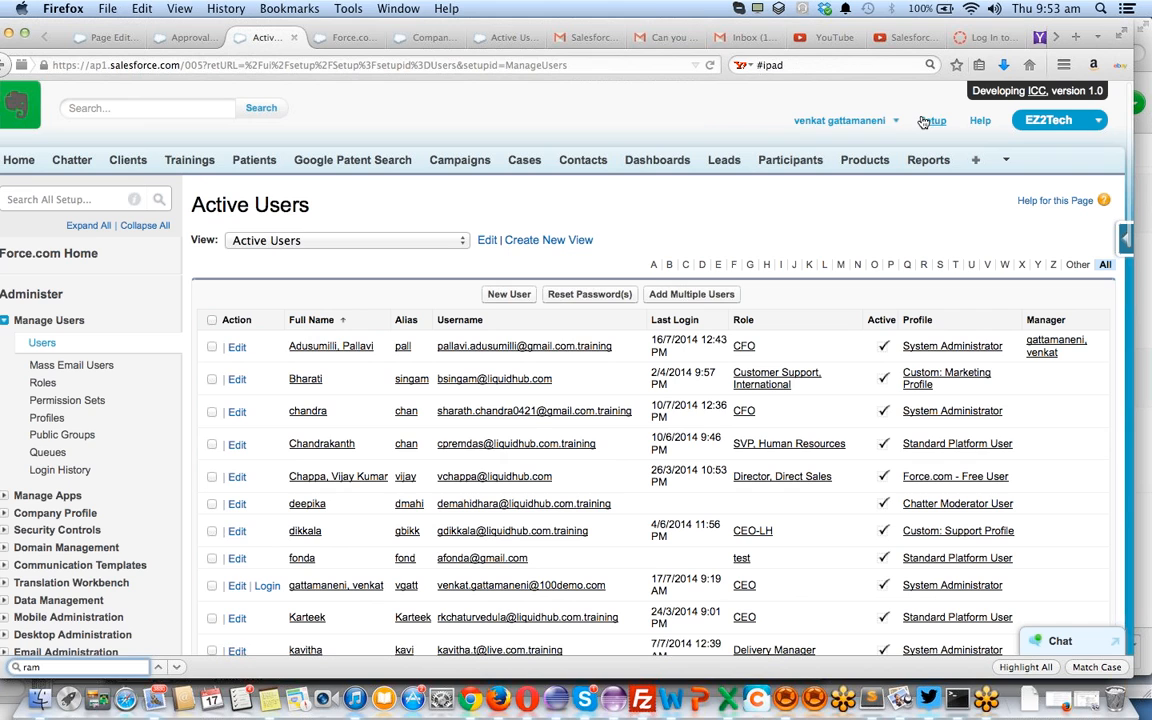
Open the Grant Account Login Access page in the personal settings and examine the access durations
{"action": "left_click", "coordinate": [845, 120]}
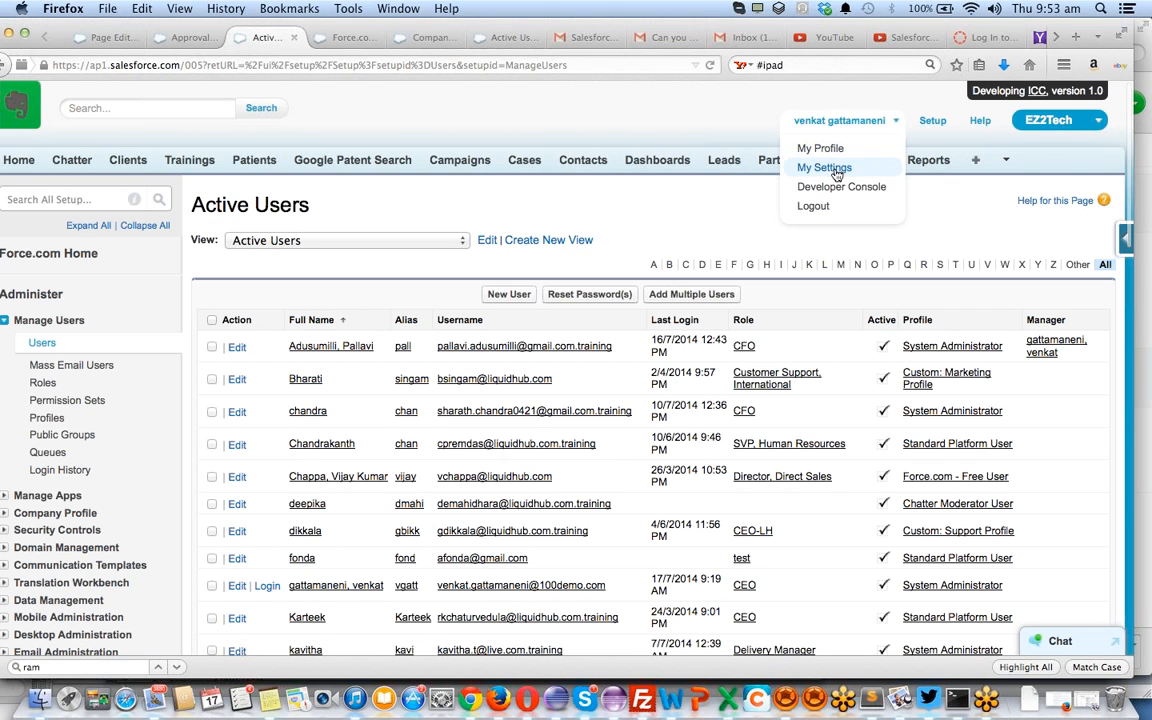
{"action": "left_click", "coordinate": [850, 167]}
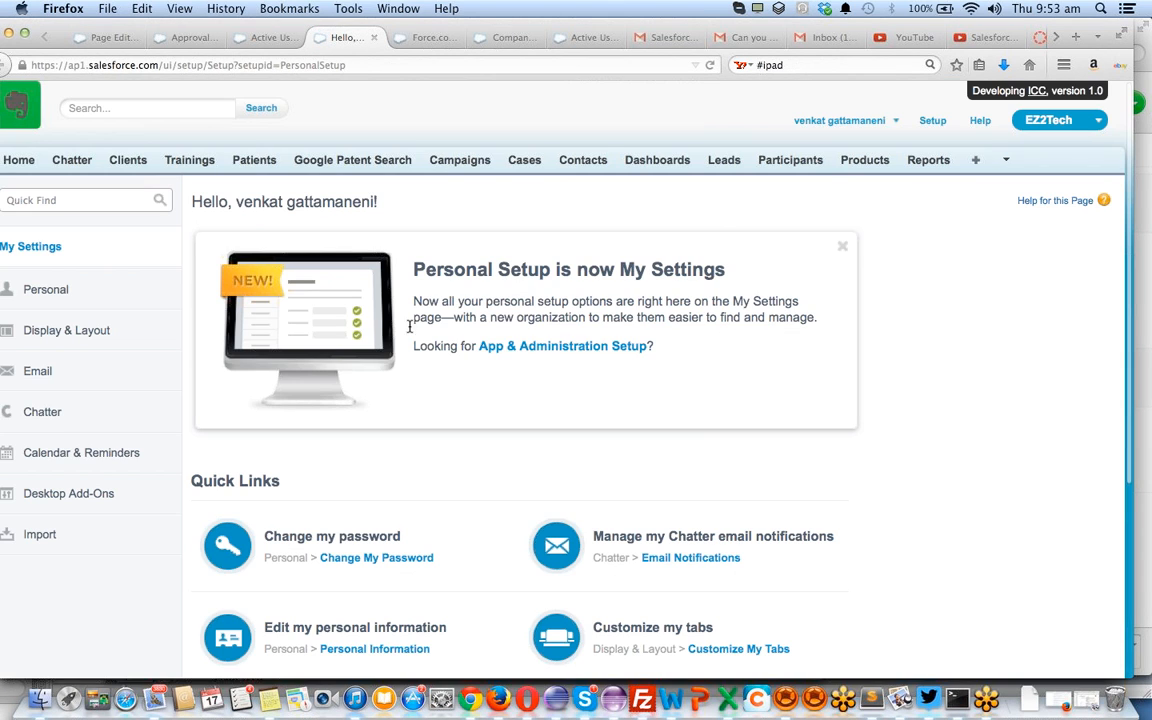
{"action": "left_click", "coordinate": [62, 300]}
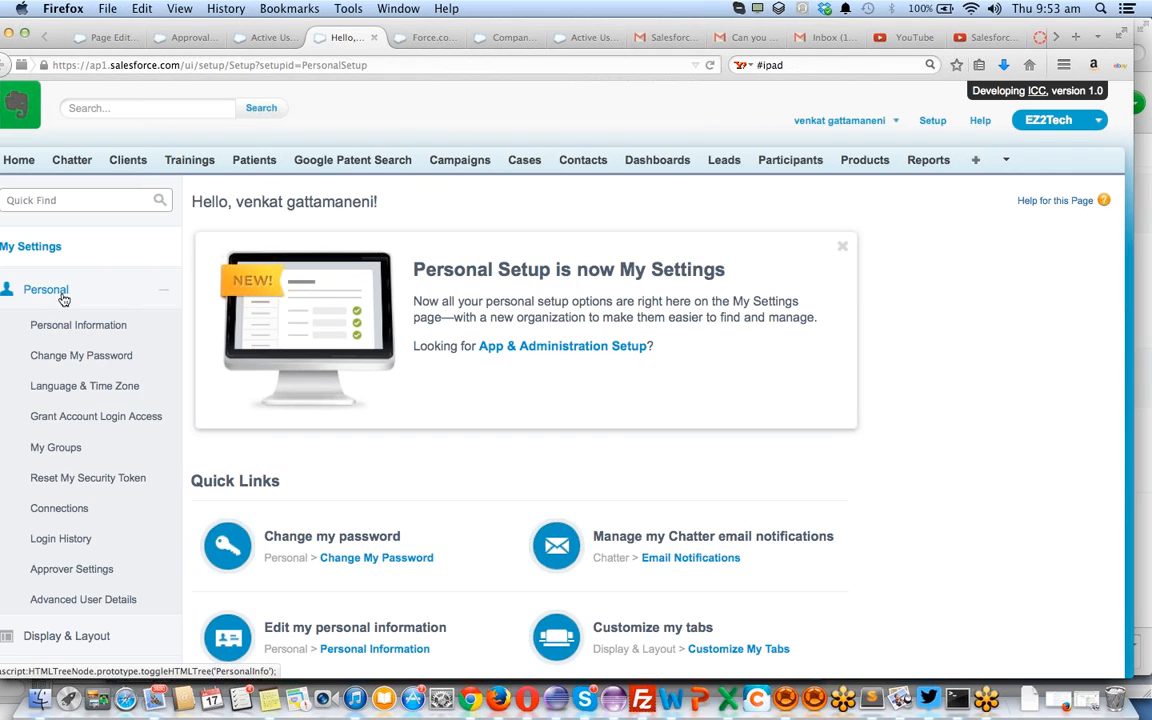
{"action": "left_click", "coordinate": [79, 418]}
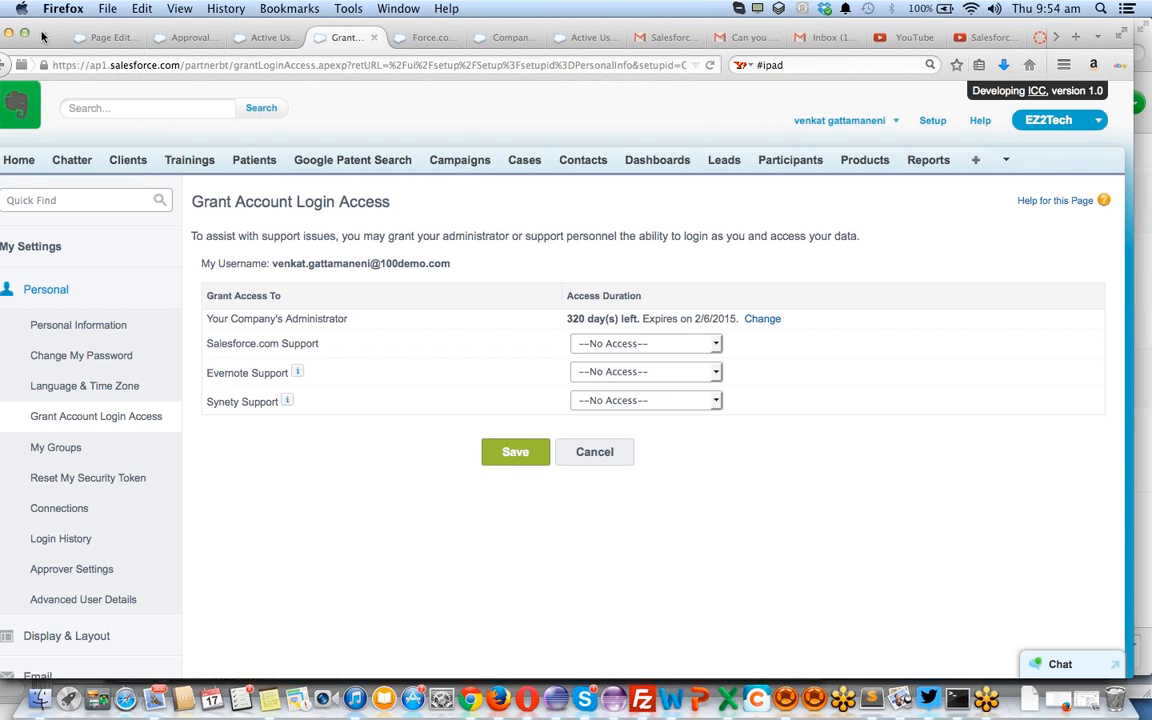
Look through the open Salesforce pages for the multistep process, closing the Training expense Approval page
{"action": "left_click", "coordinate": [110, 38]}
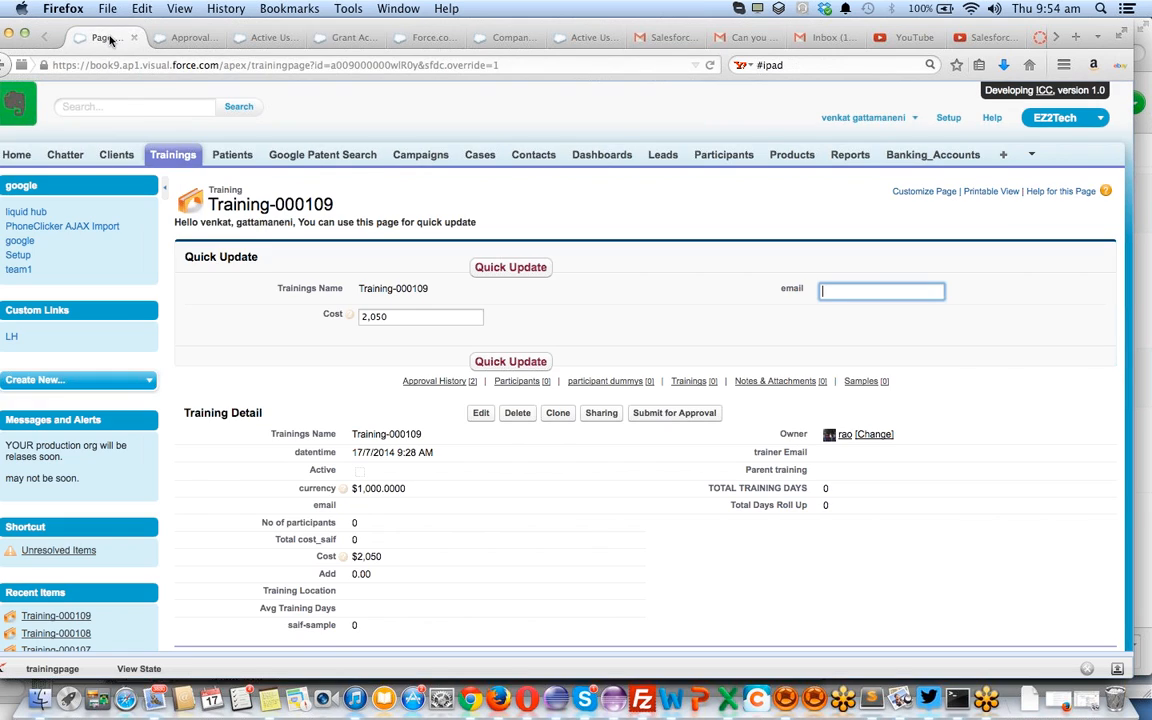
{"action": "left_click", "coordinate": [178, 38]}
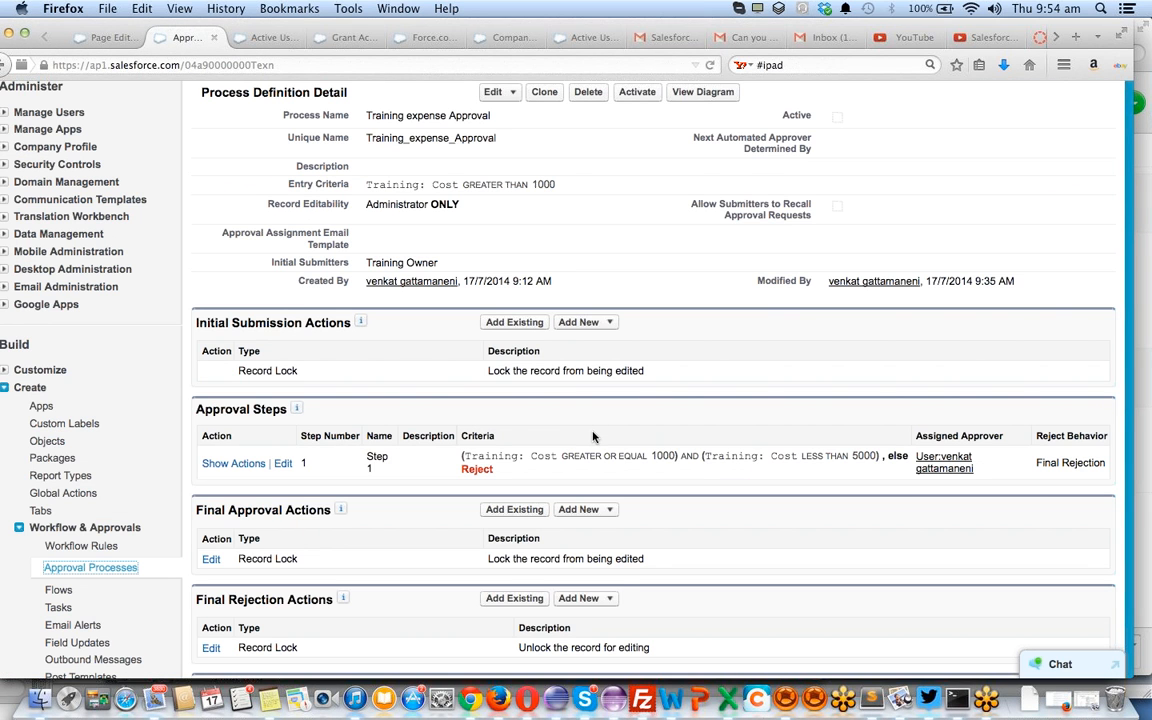
{"action": "scroll", "coordinate": [593, 436], "scroll_direction": "up", "scroll_amount": 2}
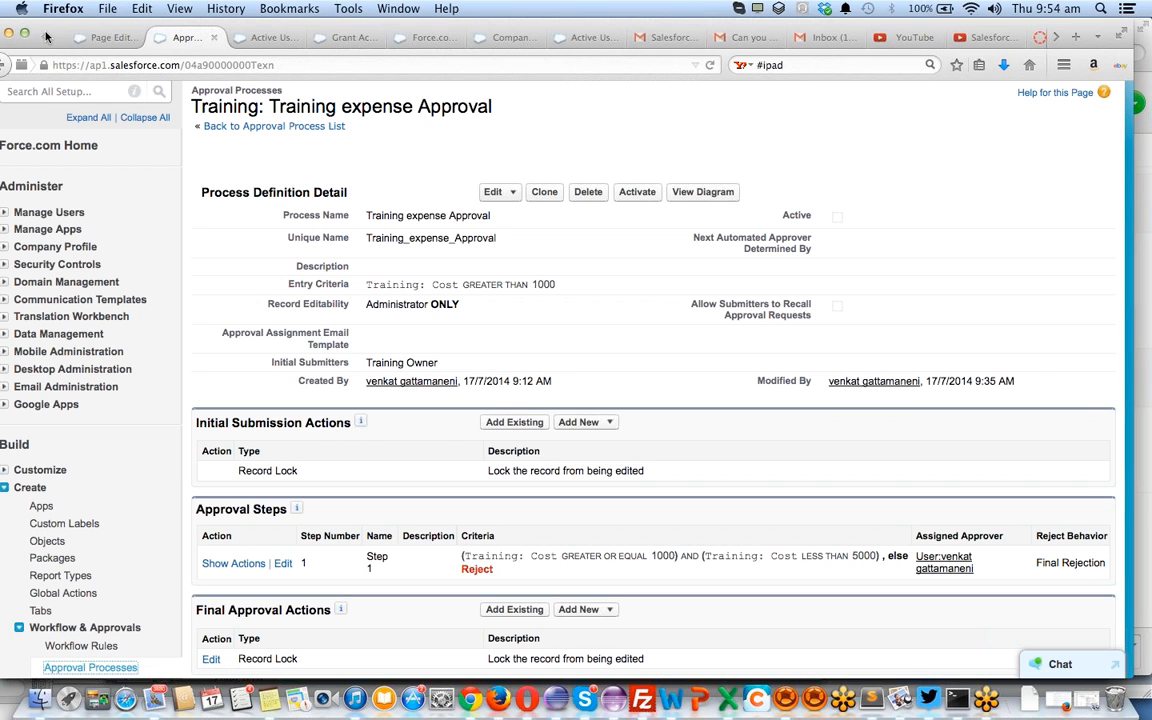
{"action": "left_click", "coordinate": [88, 37]}
{"action": "left_click", "coordinate": [178, 38]}
{"action": "left_click", "coordinate": [216, 39]}
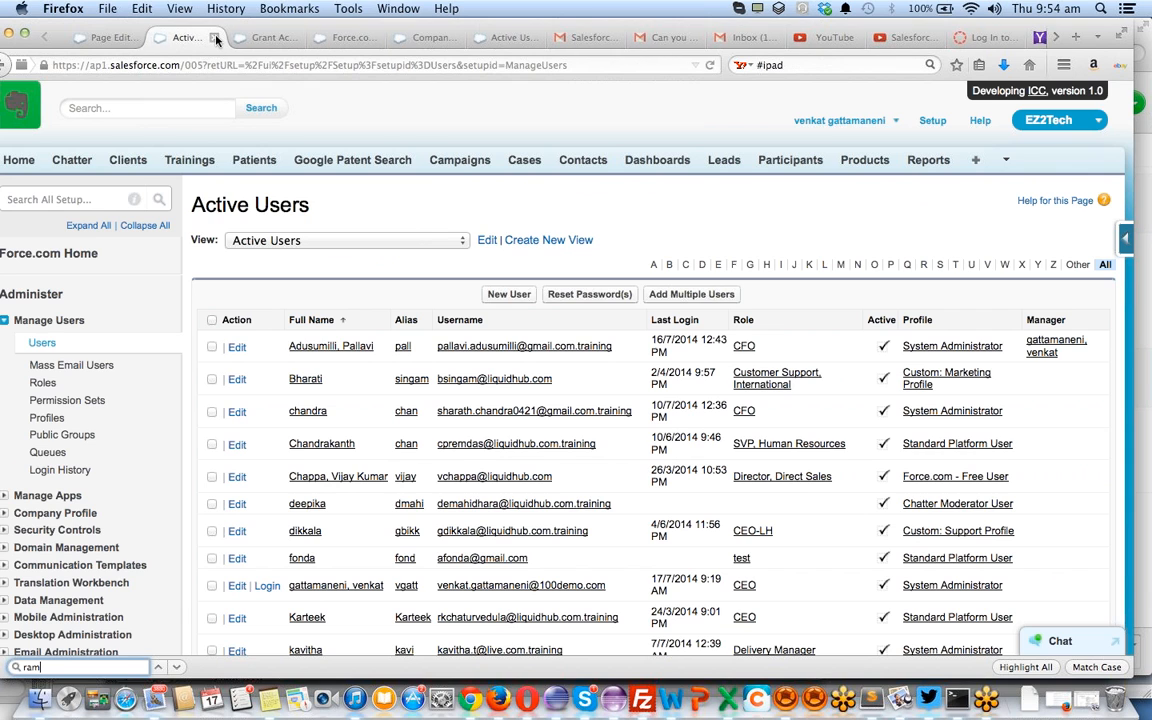
{"action": "left_click", "coordinate": [216, 39]}
{"action": "key", "text": "ctrl+Tab"}
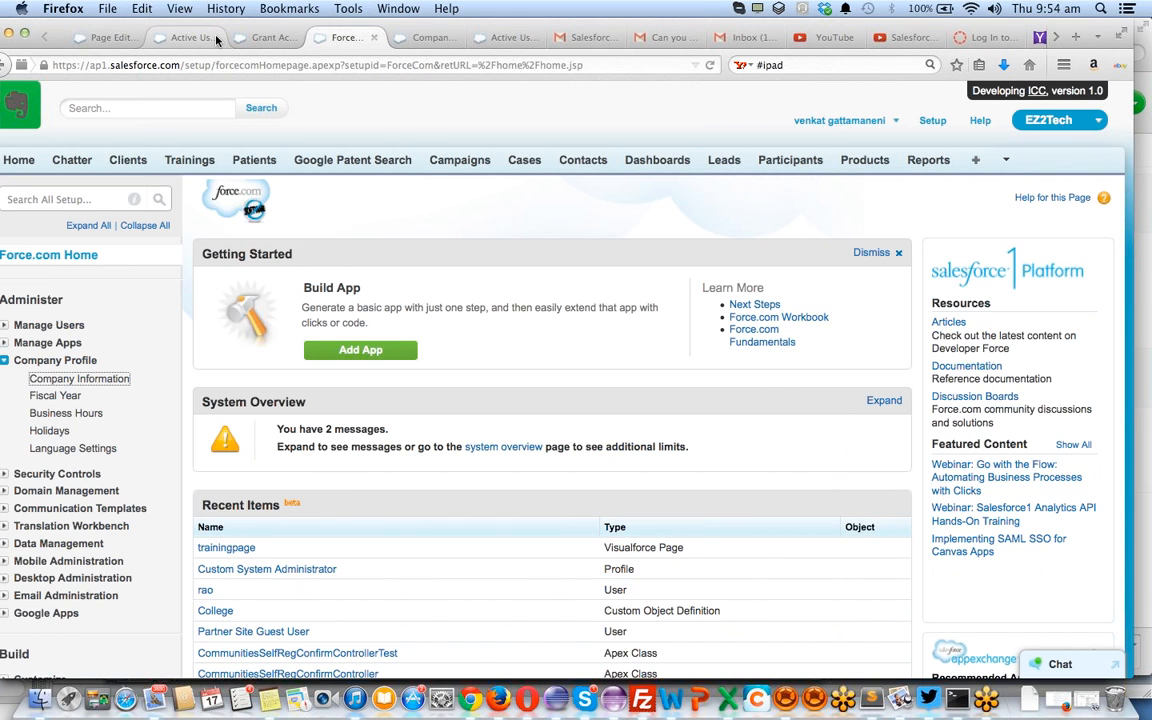
{"action": "key", "text": "ctrl+Tab"}
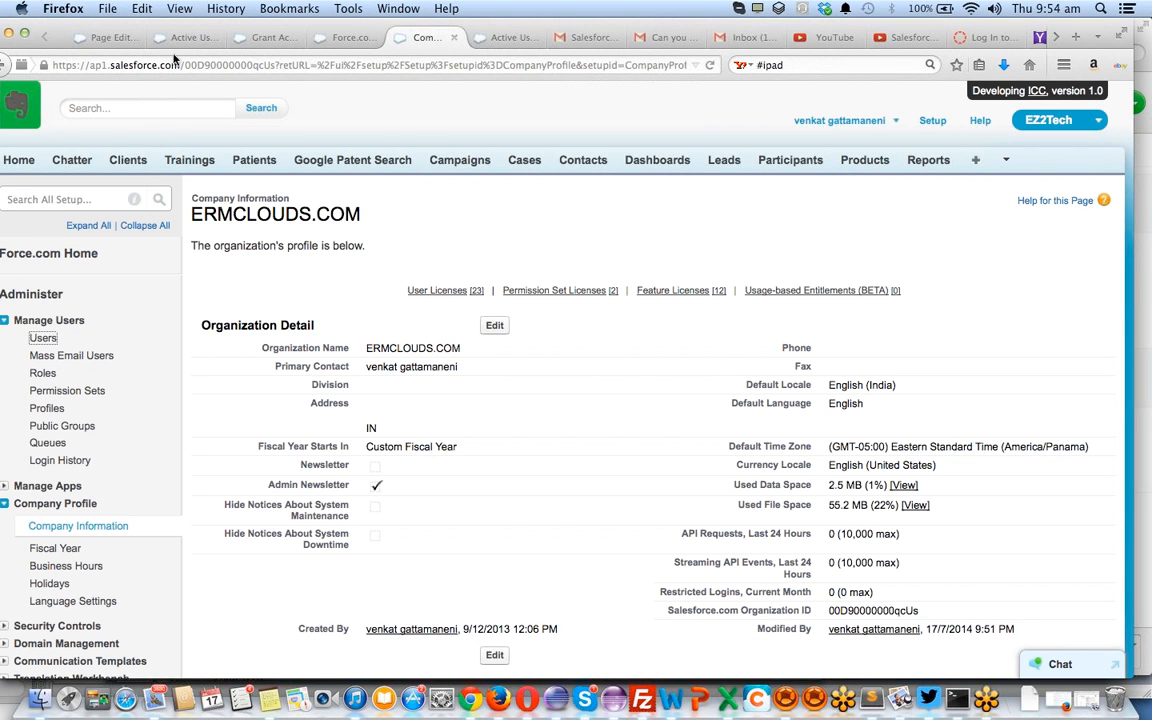
Go from the Active Users page to the Training approval processes and open the Training3 multisteps process
{"action": "left_click", "coordinate": [182, 40]}
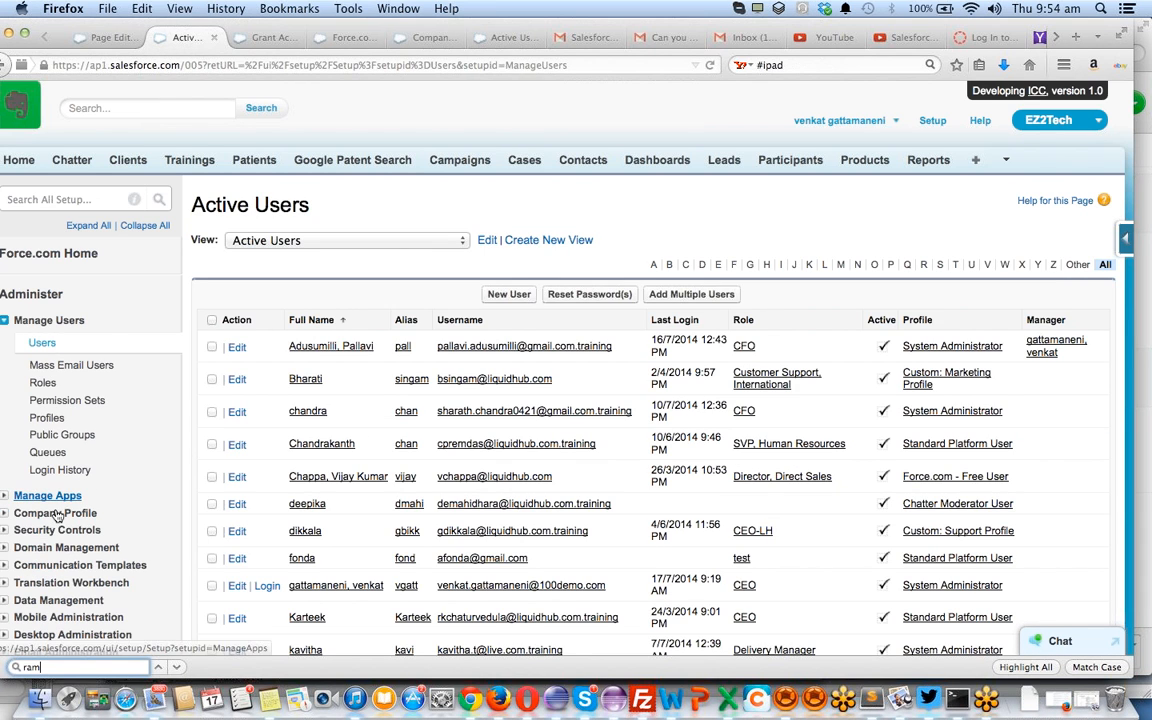
{"action": "scroll", "coordinate": [23, 504], "scroll_direction": "down", "scroll_amount": 10}
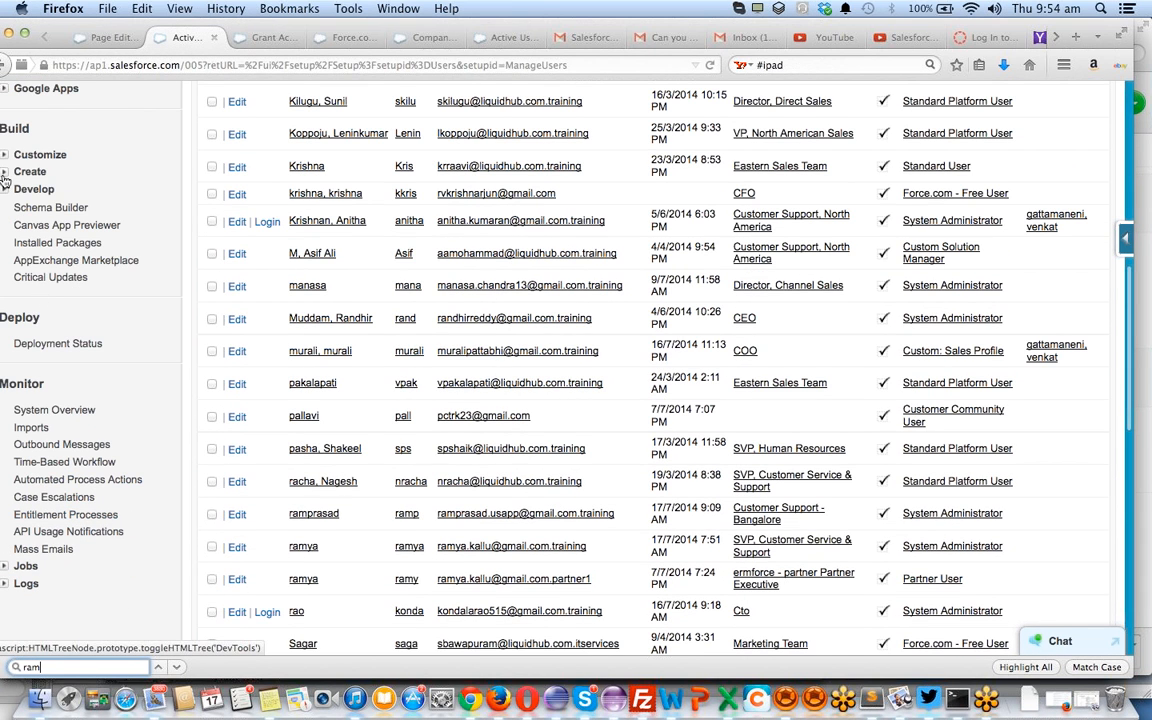
{"action": "left_click", "coordinate": [6, 175]}
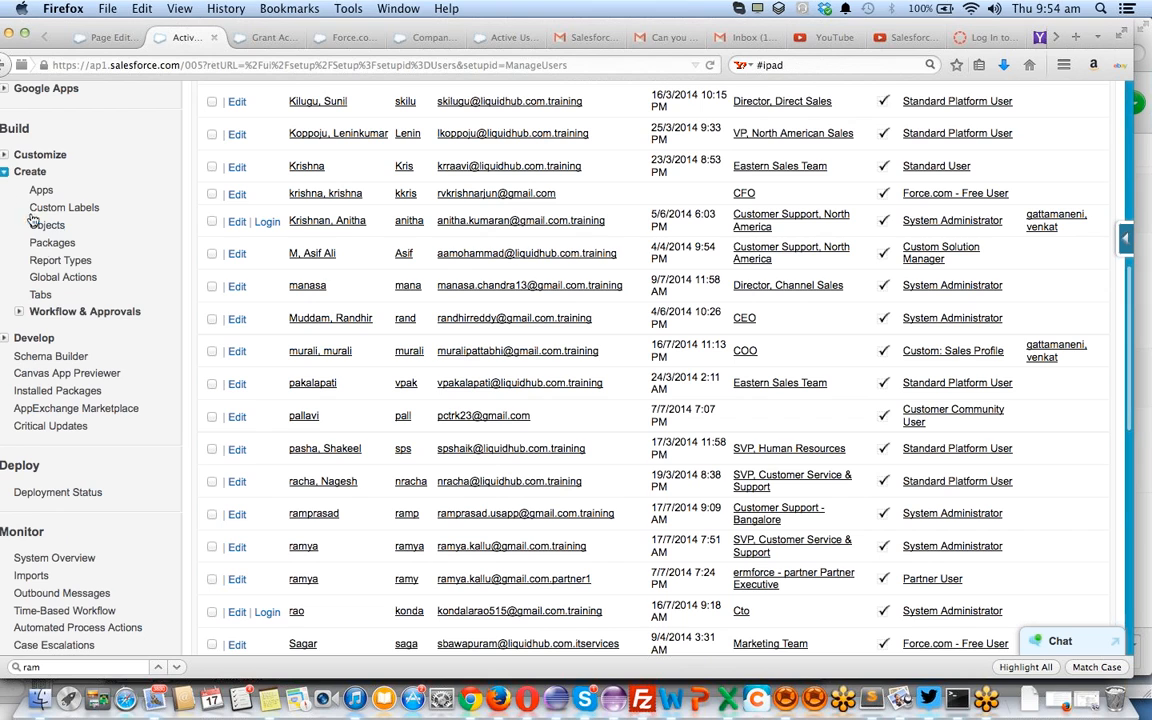
{"action": "left_click", "coordinate": [18, 312]}
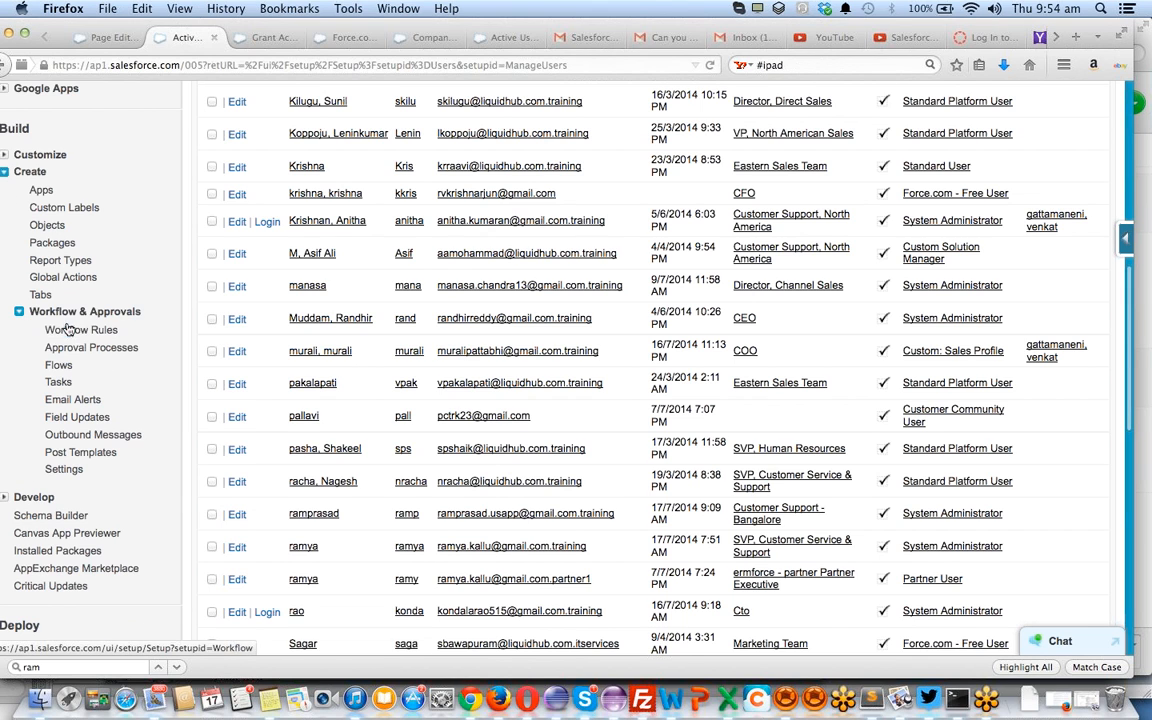
{"action": "left_click", "coordinate": [78, 346]}
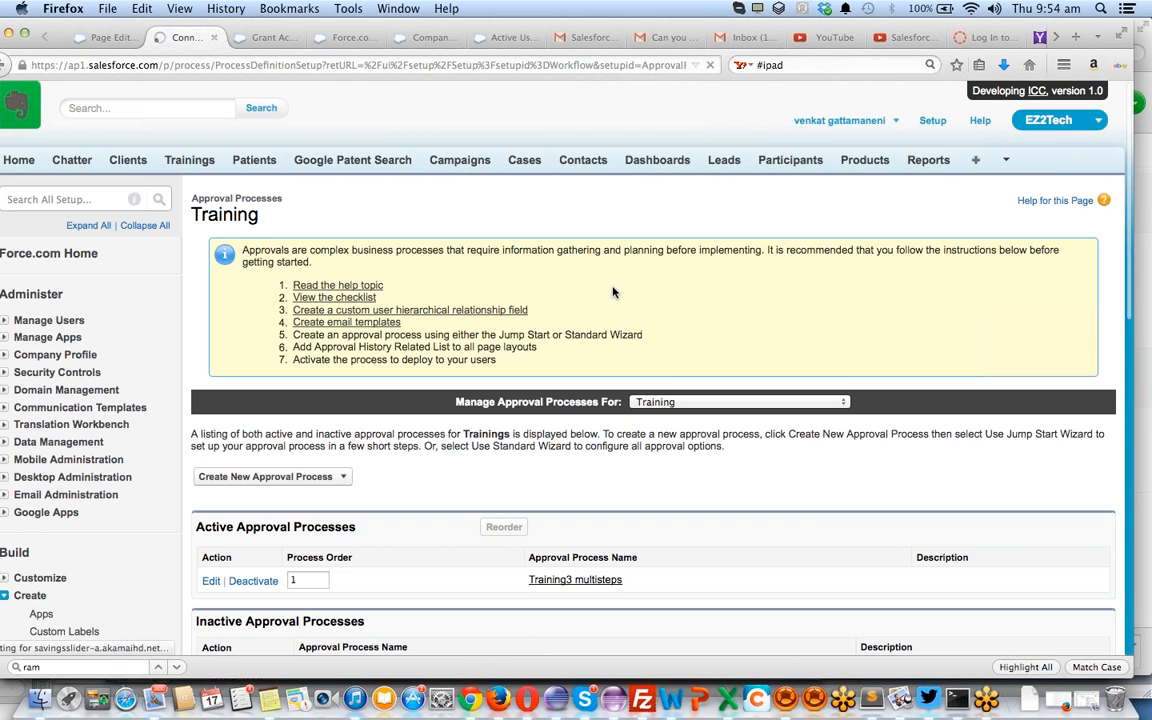
{"action": "scroll", "coordinate": [590, 461], "scroll_direction": "down", "scroll_amount": 5}
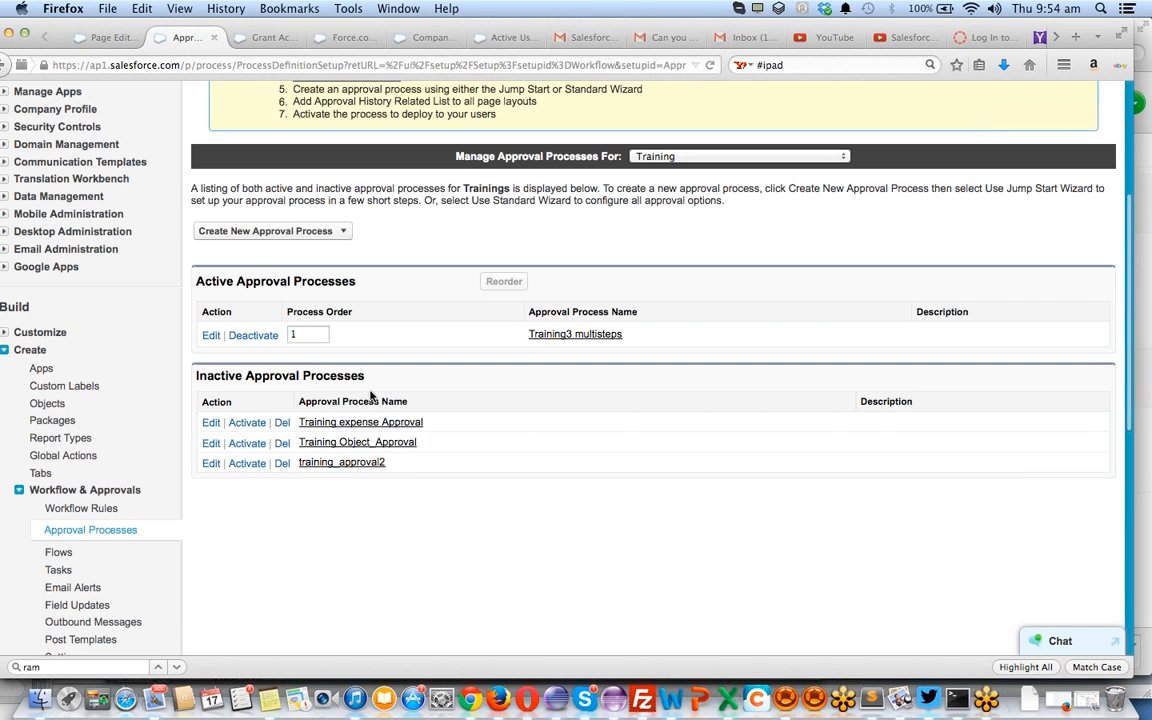
{"action": "left_click", "coordinate": [555, 337]}
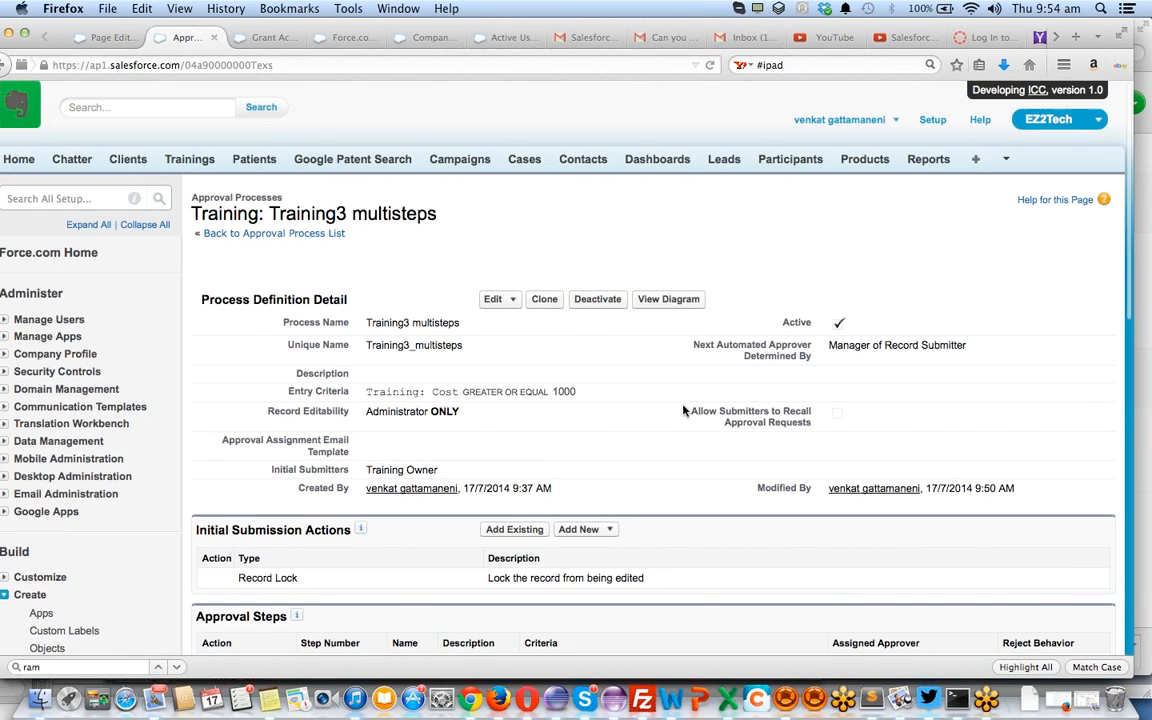
Review the process's approval steps and show the approval and rejection actions of Step 1
{"action": "scroll", "coordinate": [684, 410], "scroll_direction": "down", "scroll_amount": 3}
{"action": "scroll", "coordinate": [684, 410], "scroll_direction": "down", "scroll_amount": 2}
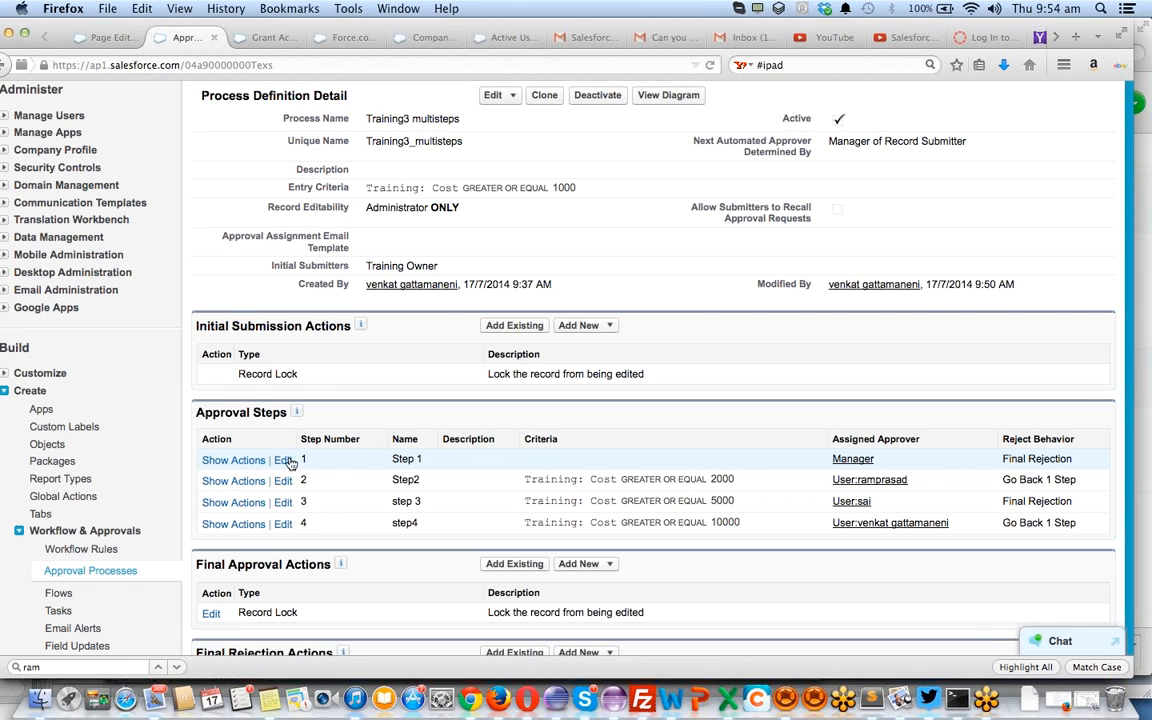
{"action": "left_click", "coordinate": [238, 463]}
{"action": "scroll", "coordinate": [528, 487], "scroll_direction": "down", "scroll_amount": 3}
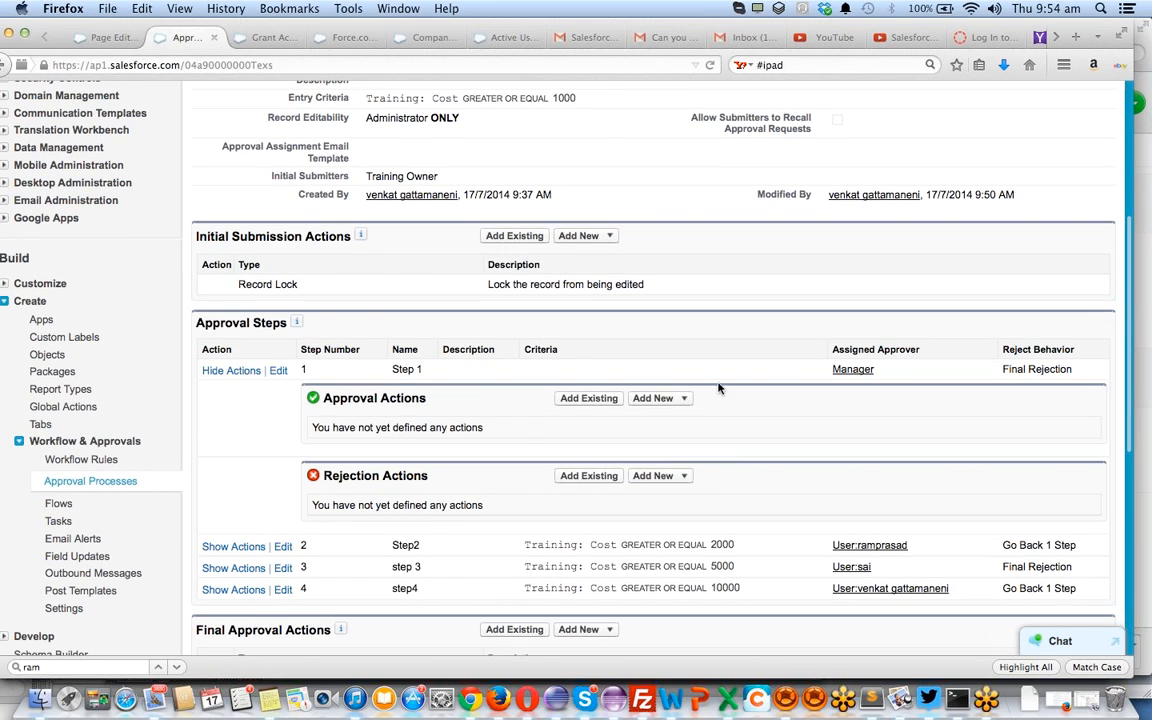
Edit Step 1 to be automatically assigned to a specific user and start entering the approver's name
{"action": "left_click", "coordinate": [278, 371]}
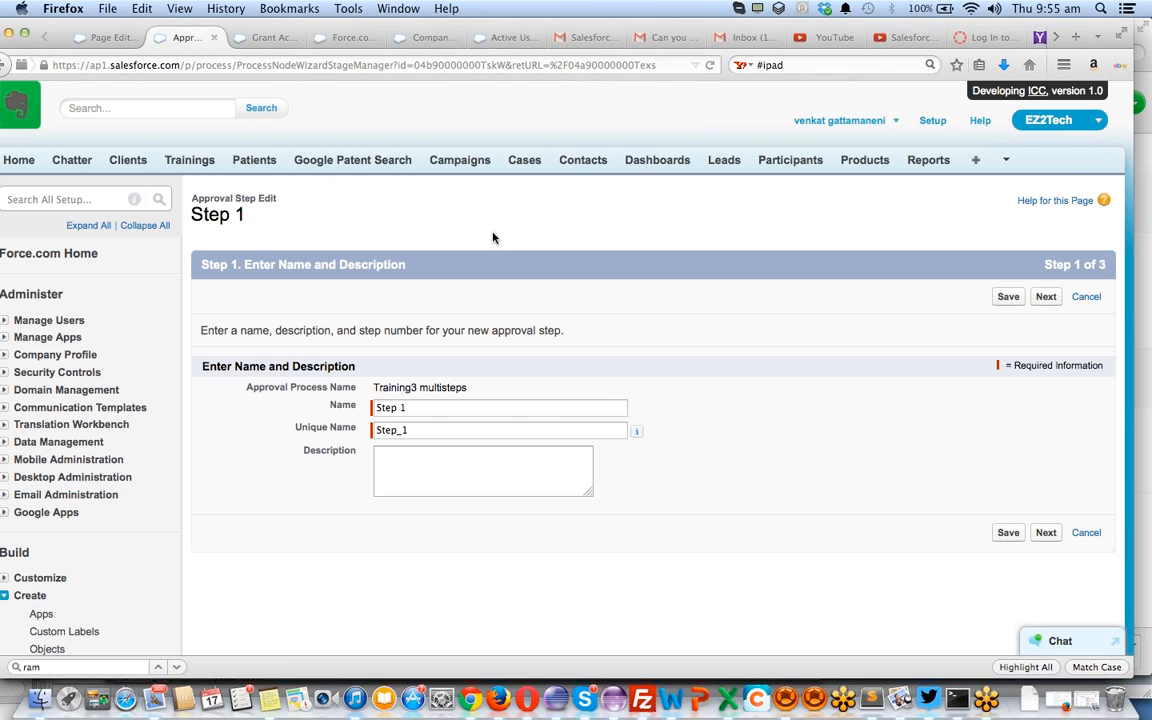
{"action": "left_click", "coordinate": [1045, 532]}
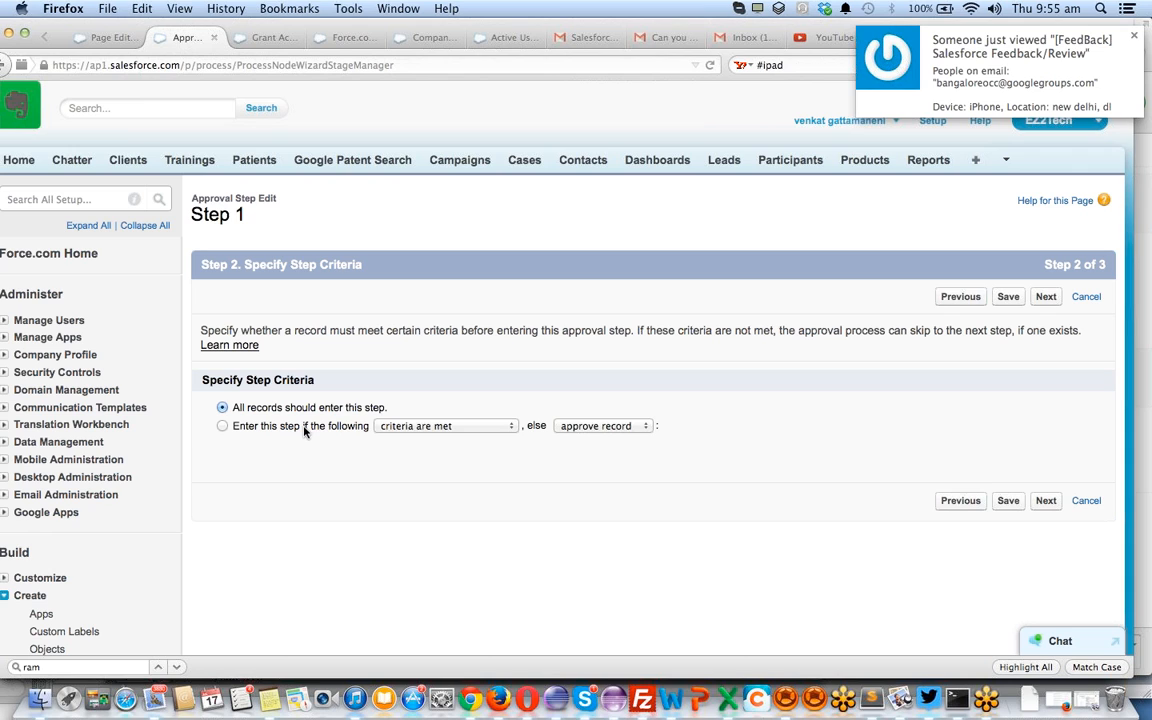
{"action": "left_click", "coordinate": [1046, 502]}
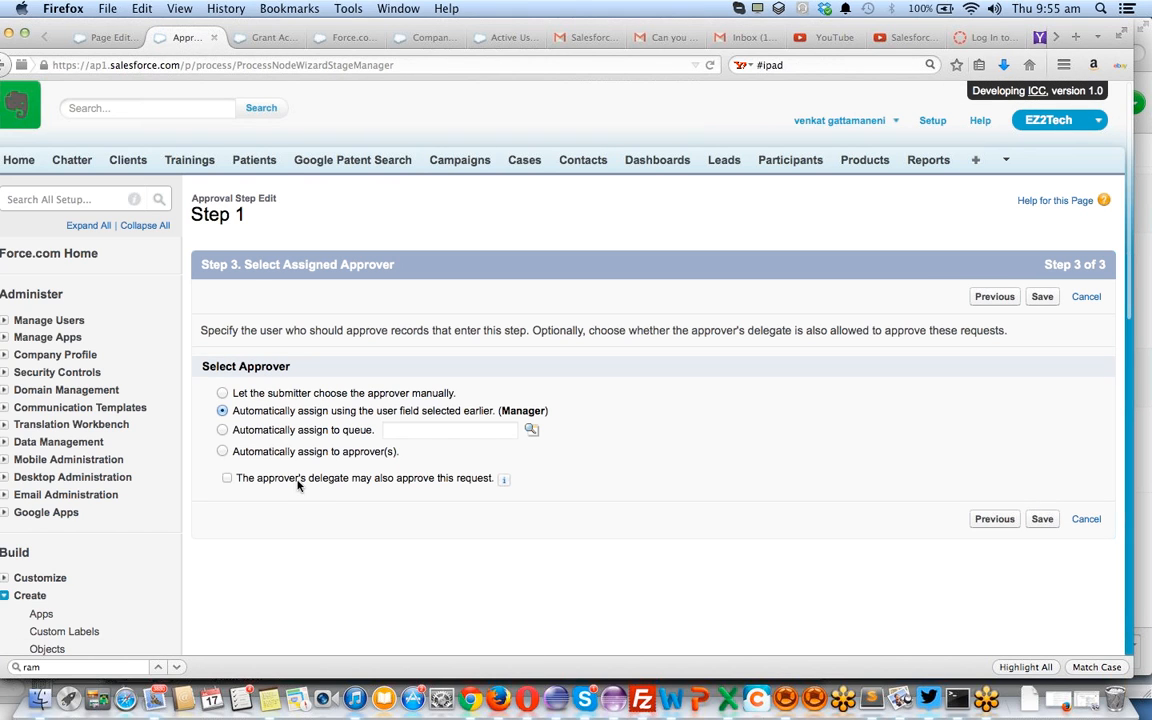
{"action": "left_click", "coordinate": [222, 451]}
{"action": "left_click", "coordinate": [398, 478]}
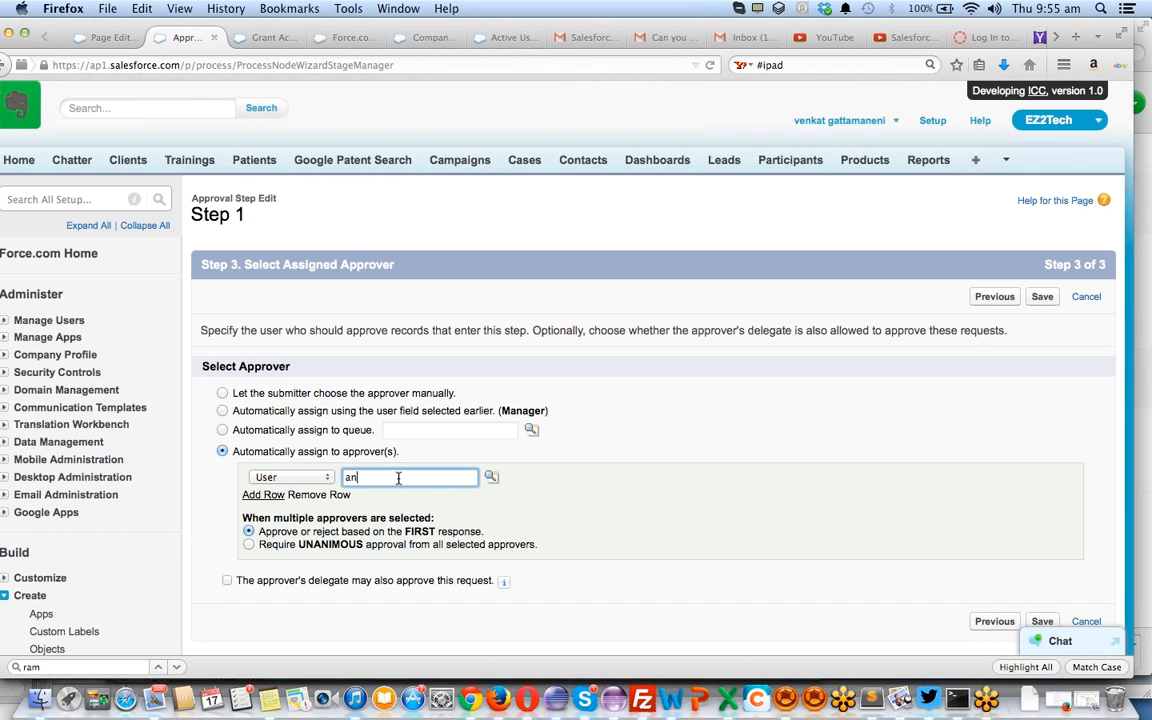
Look up the user with the Customer Support, North America role as Step 1's approver and save the approval step
{"action": "left_click", "coordinate": [490, 480]}
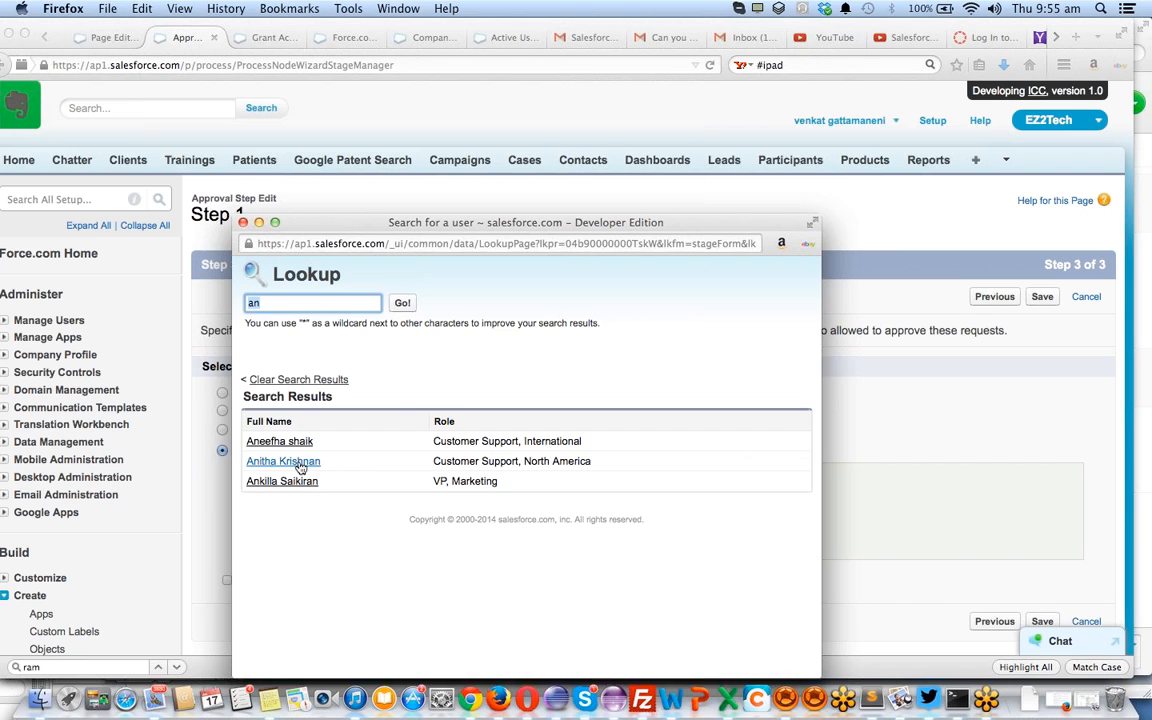
{"action": "left_click", "coordinate": [299, 462]}
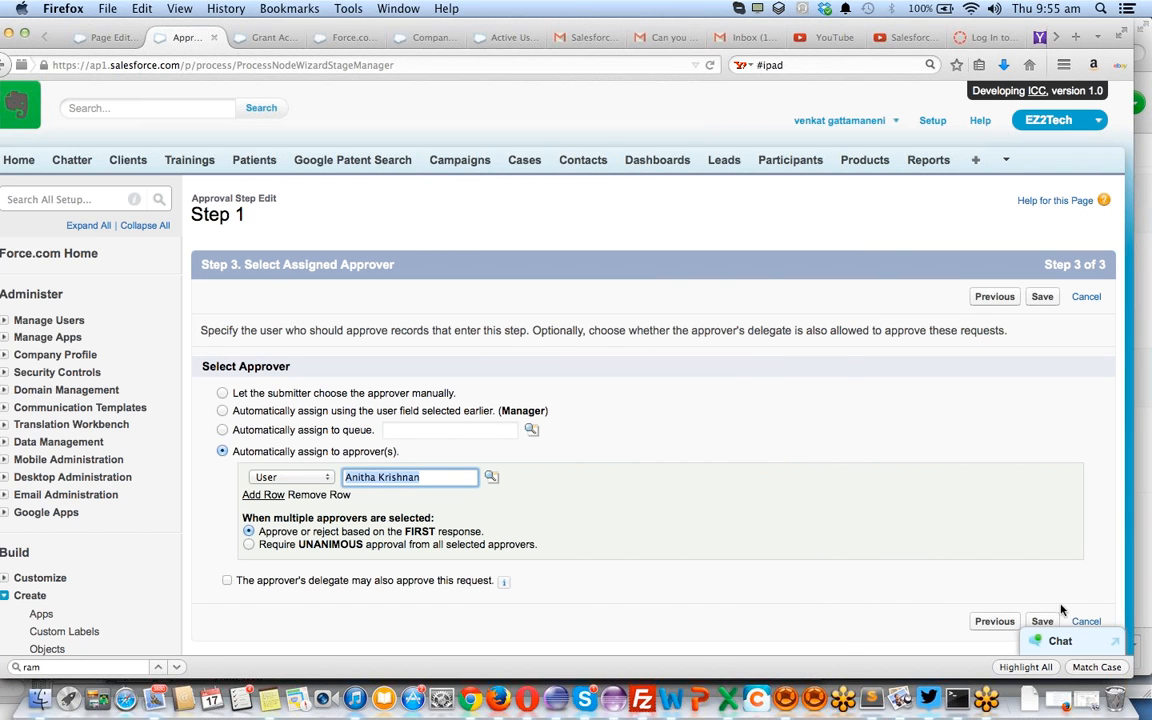
{"action": "left_click", "coordinate": [1042, 621]}
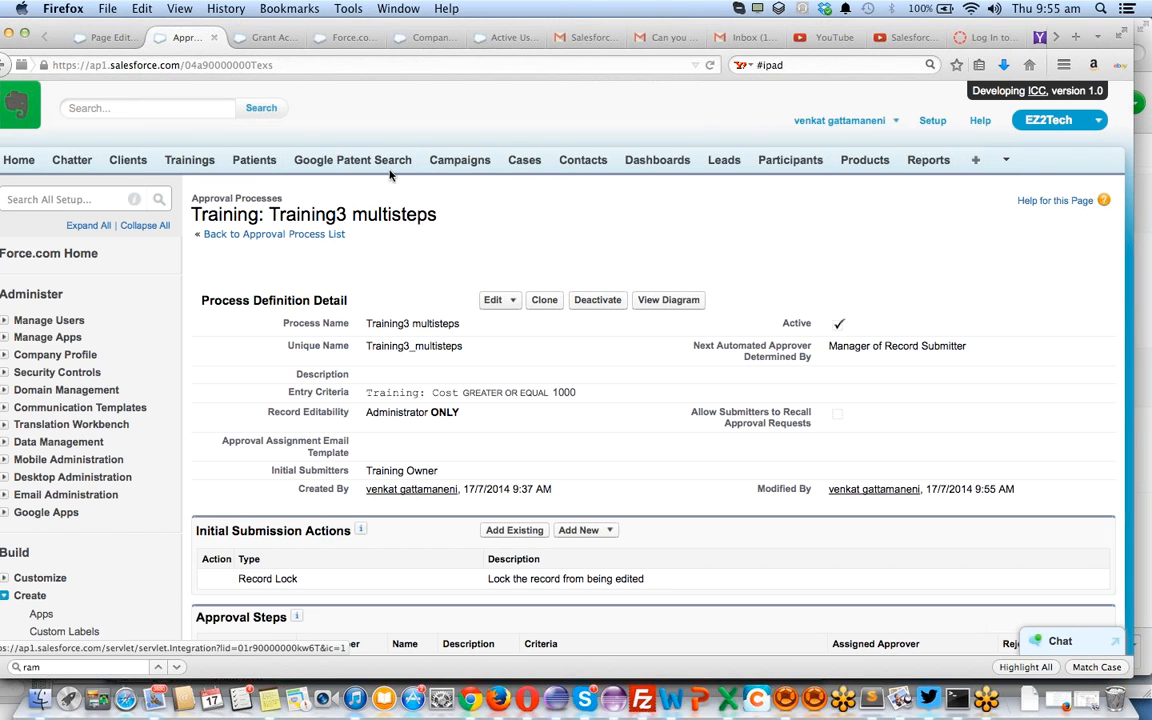
Switch to Chrome, clone the open training record with its values kept, and submit the saved copy for approval
{"action": "key", "text": "super+Tab"}
{"action": "key", "text": "super+Tab"}
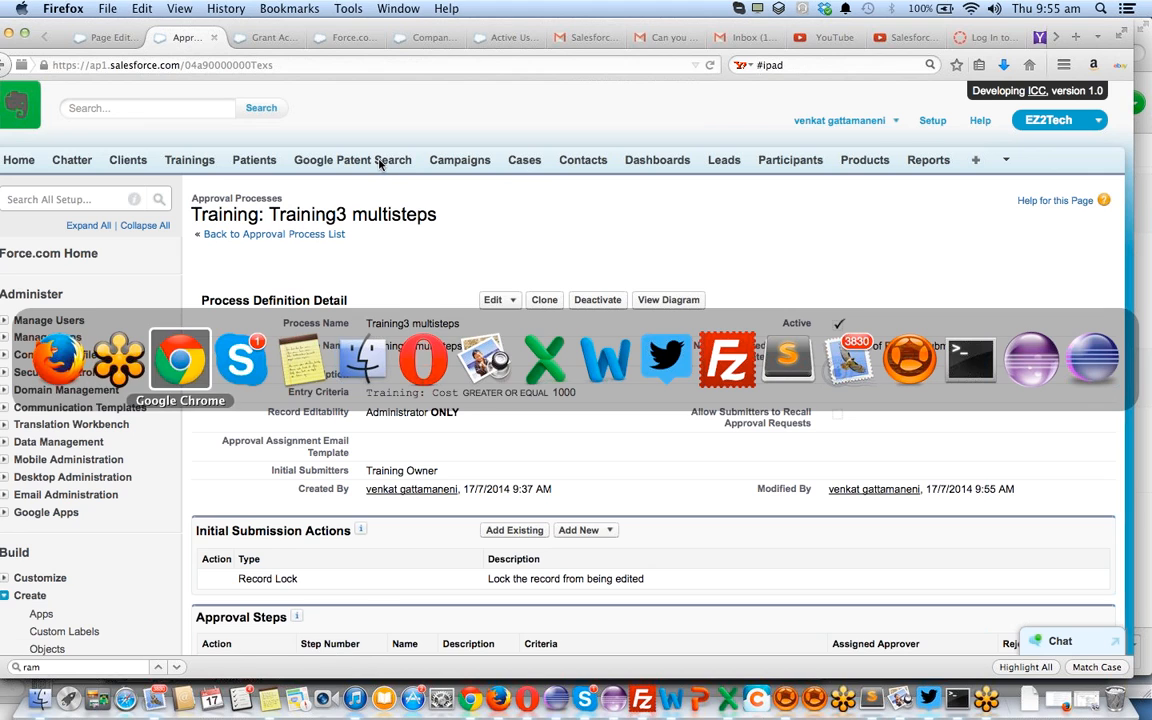
{"action": "left_click", "coordinate": [562, 406]}
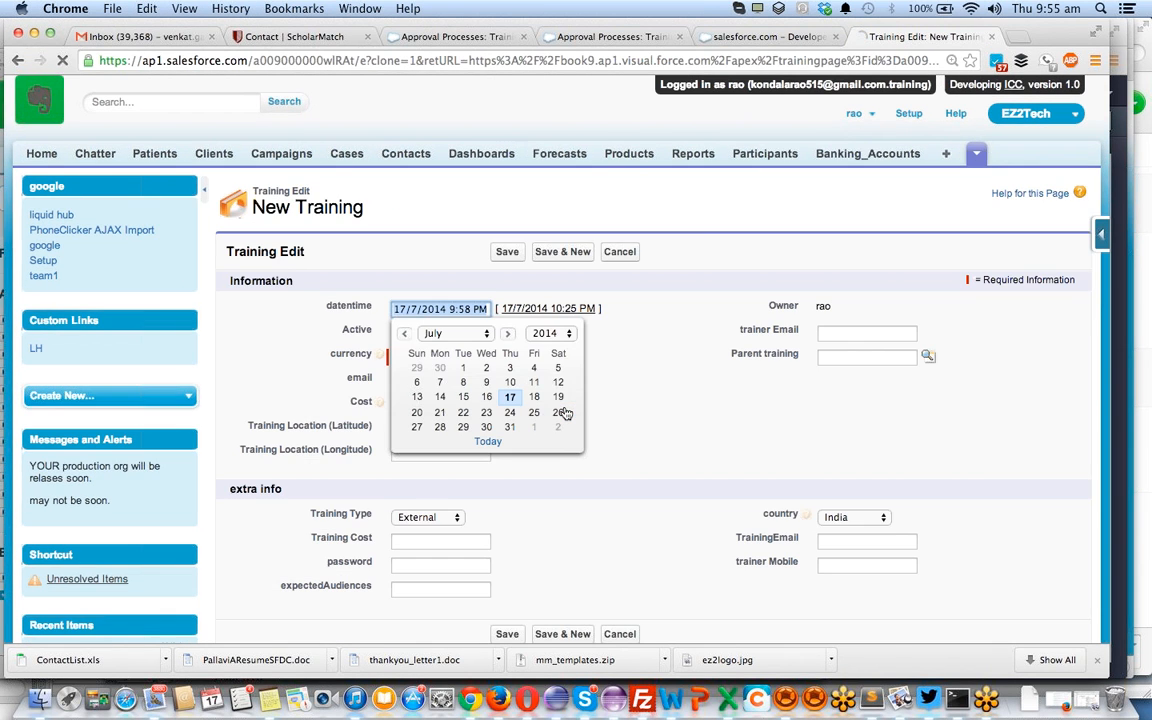
{"action": "left_click", "coordinate": [664, 389]}
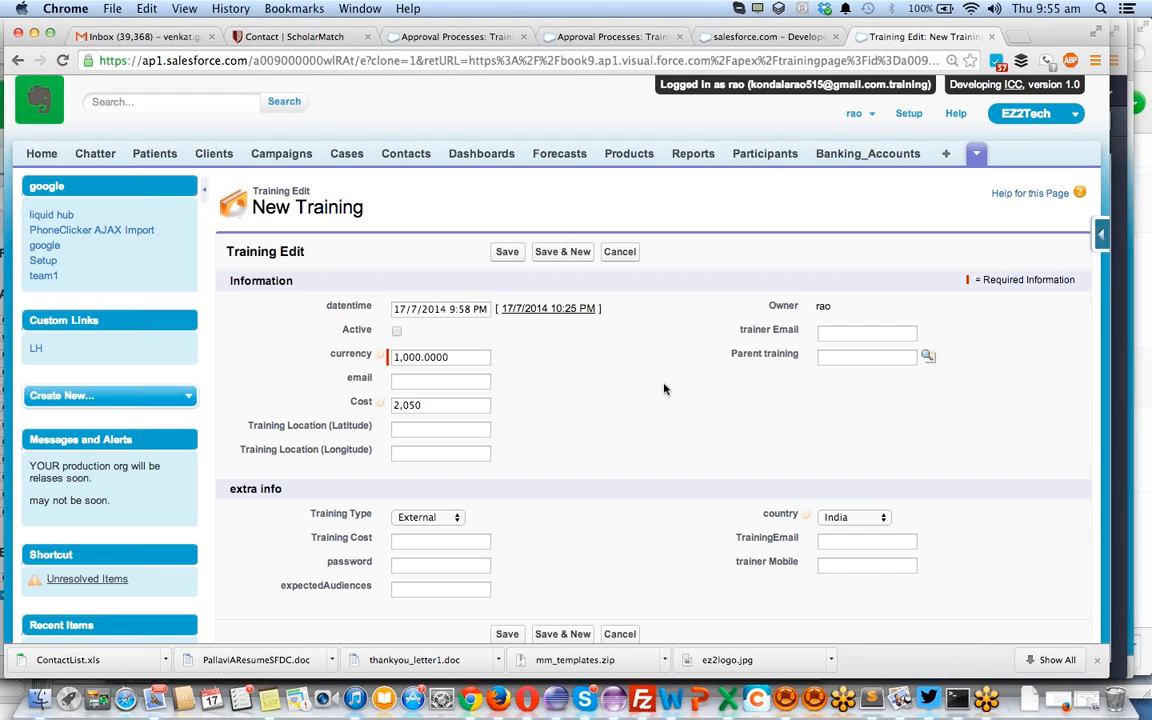
{"action": "left_click", "coordinate": [509, 253]}
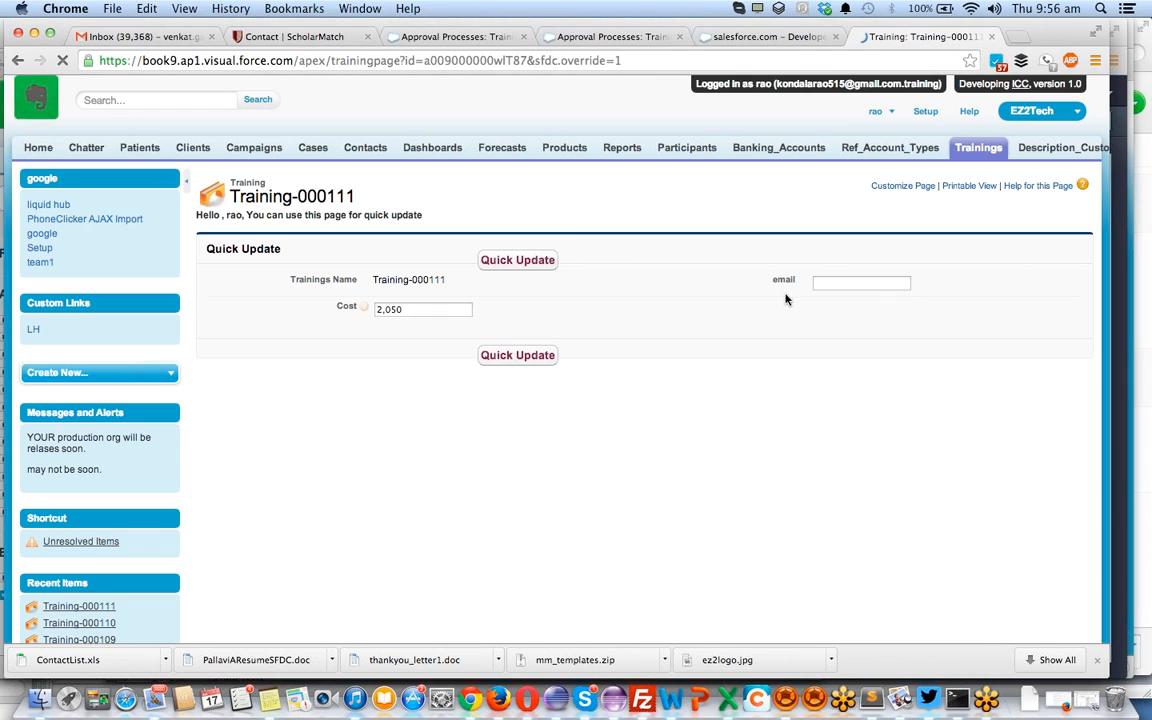
{"action": "left_click", "coordinate": [665, 410]}
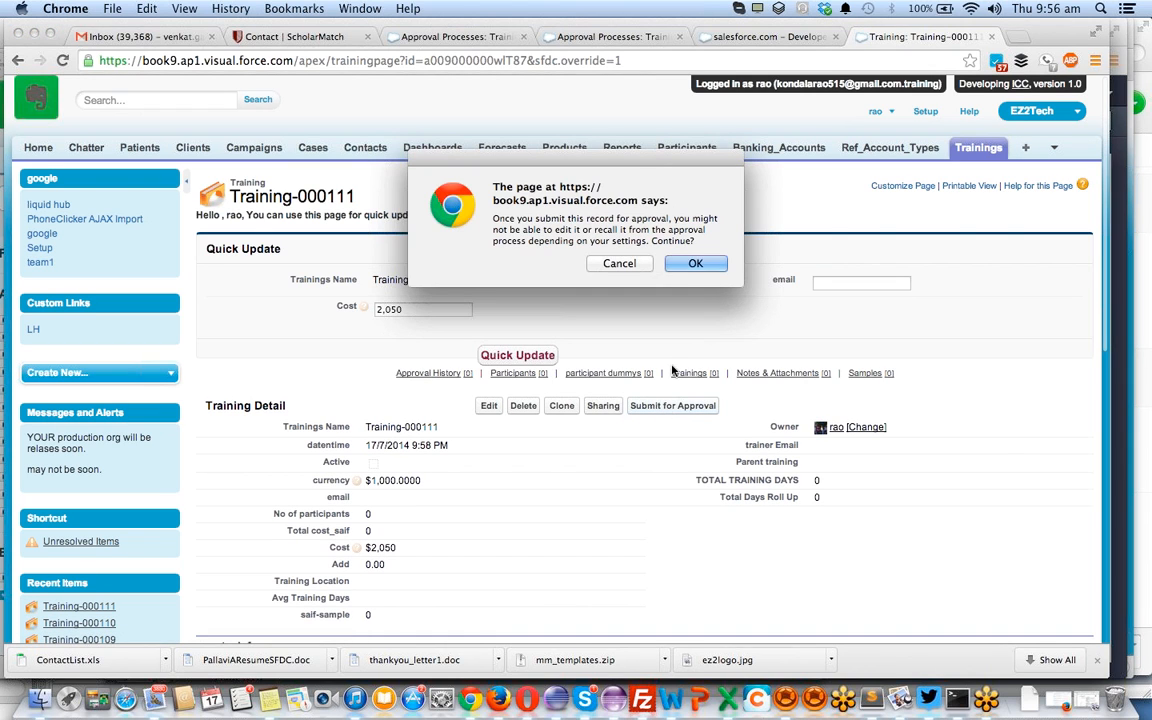
{"action": "left_click", "coordinate": [689, 264]}
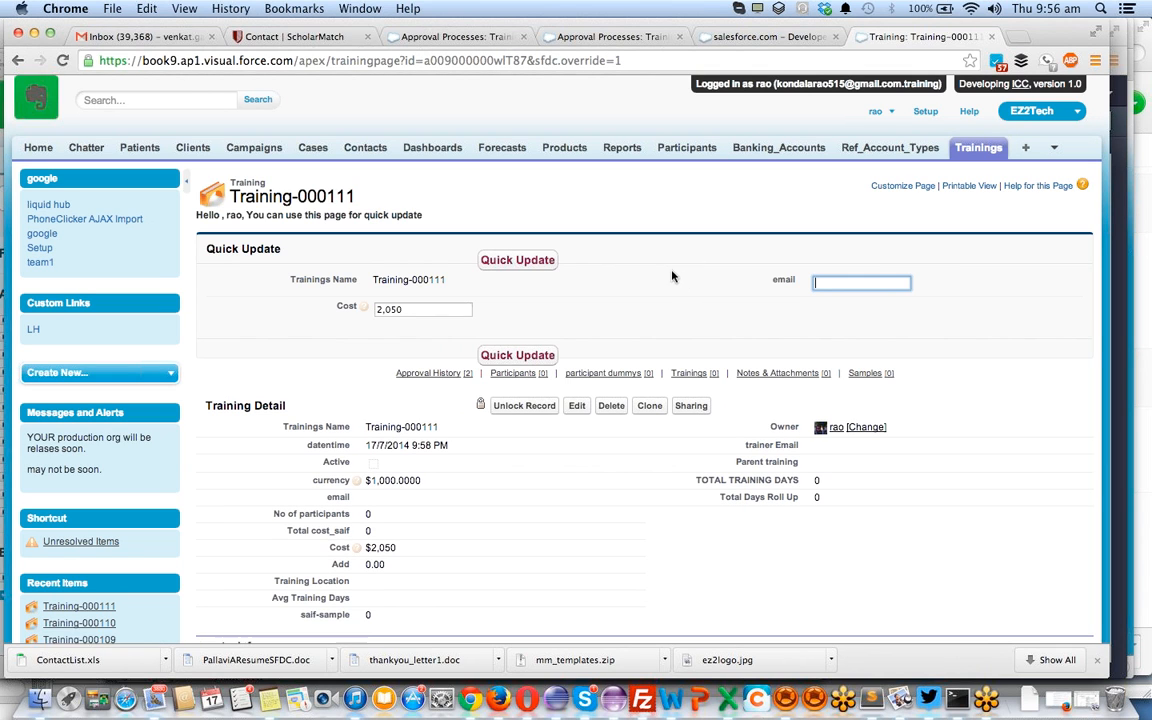
Switch to Firefox and log in as the Step 1 approver from the Active Users list
{"action": "key", "text": "super+Tab"}
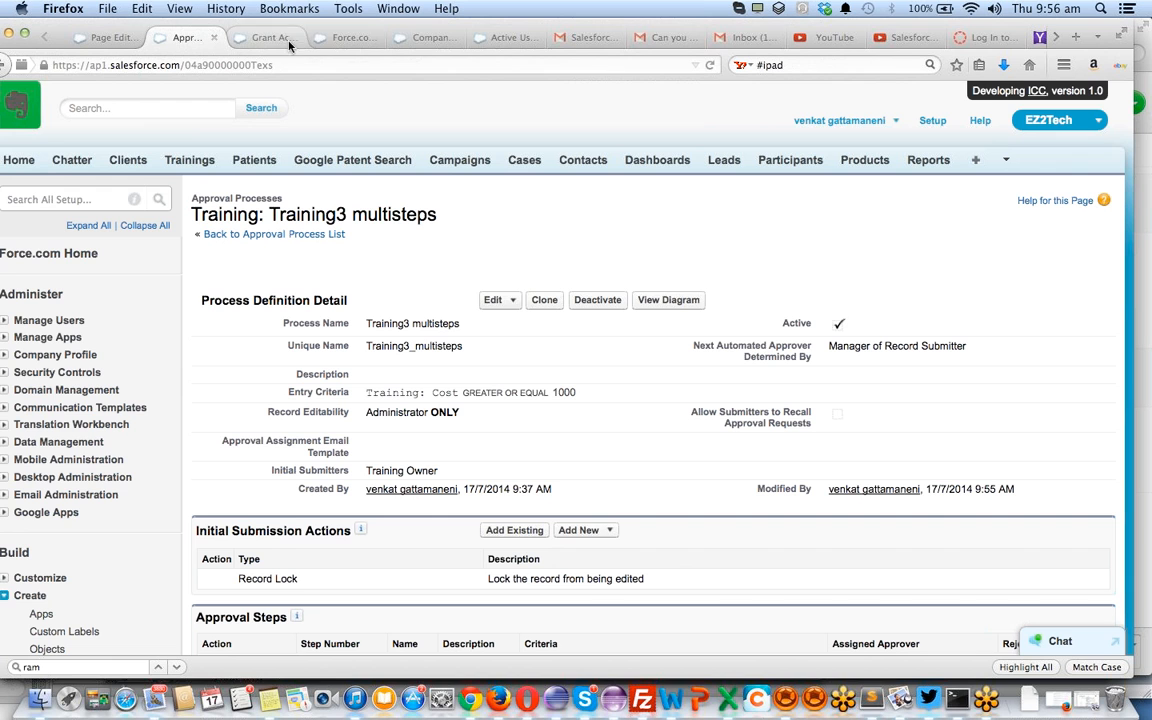
{"action": "left_click", "coordinate": [508, 38]}
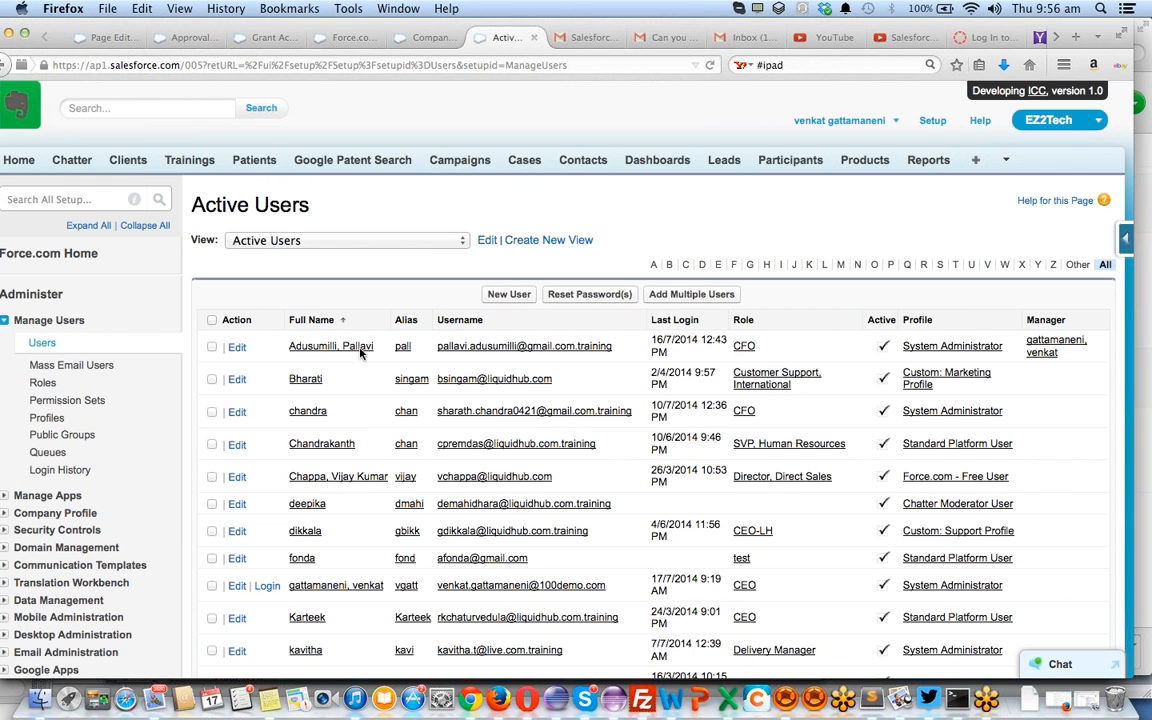
{"action": "scroll", "coordinate": [339, 419], "scroll_direction": "down", "scroll_amount": 6}
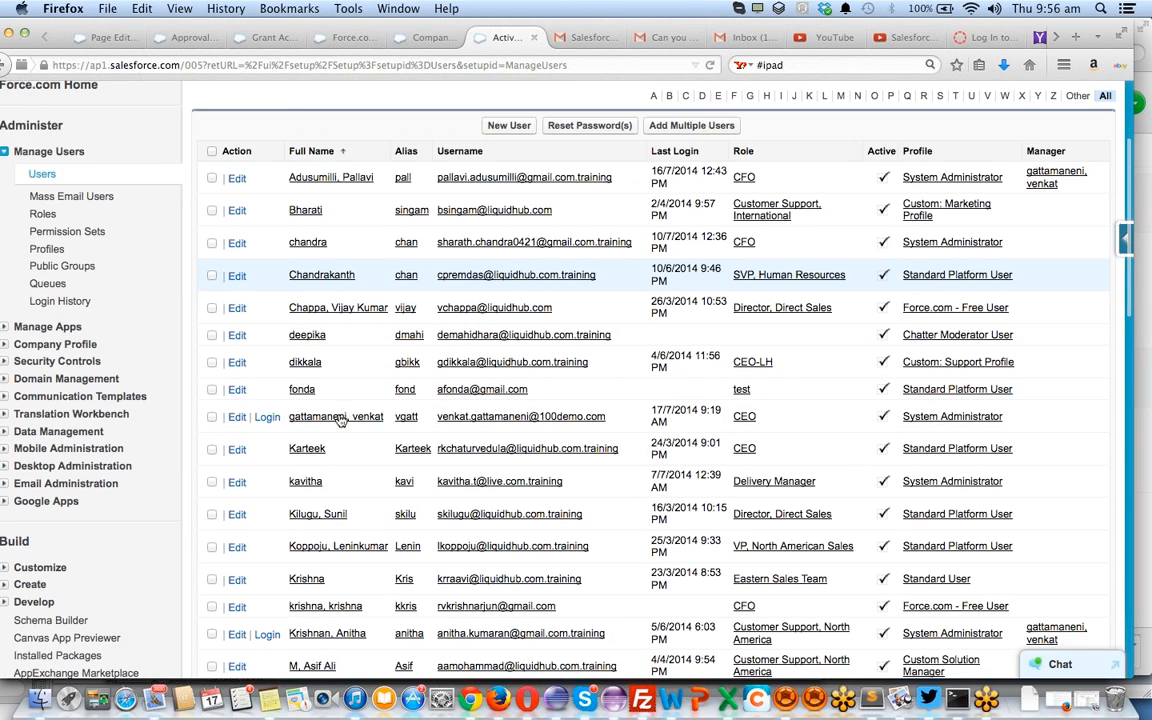
{"action": "left_click", "coordinate": [267, 506]}
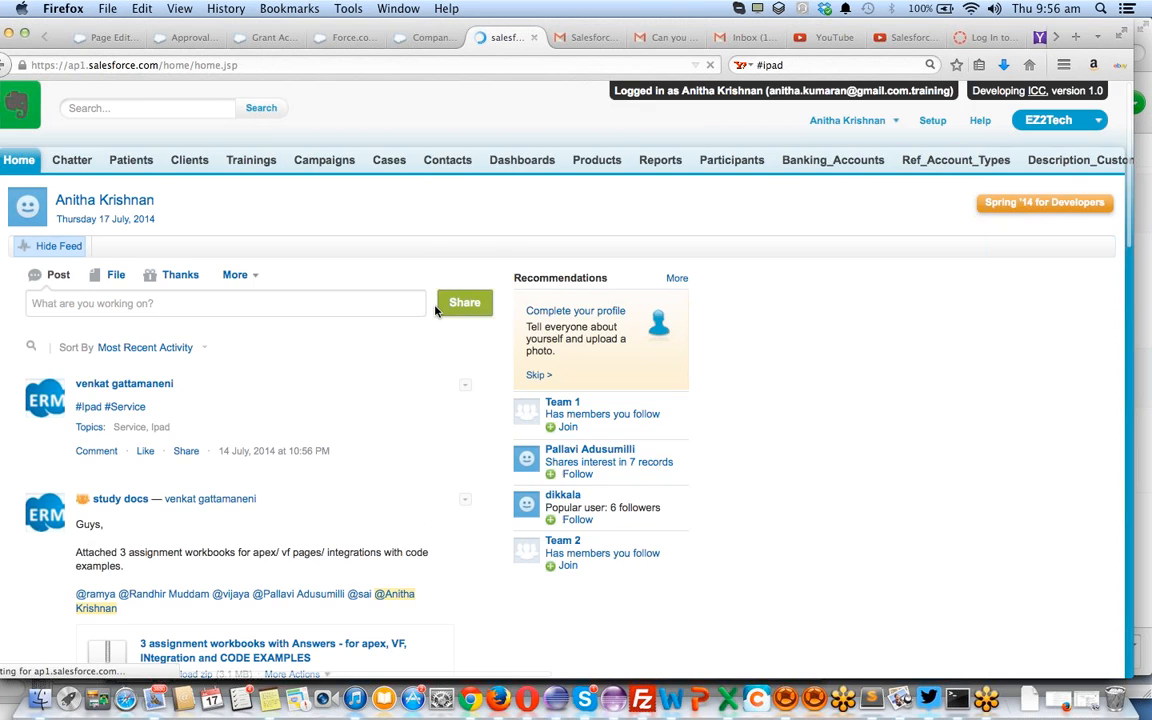
Open the Training-000111 request from the home page's Items to Approve and approve it without comments
{"action": "scroll", "coordinate": [435, 305], "scroll_direction": "down", "scroll_amount": 10}
{"action": "scroll", "coordinate": [435, 311], "scroll_direction": "down", "scroll_amount": 8}
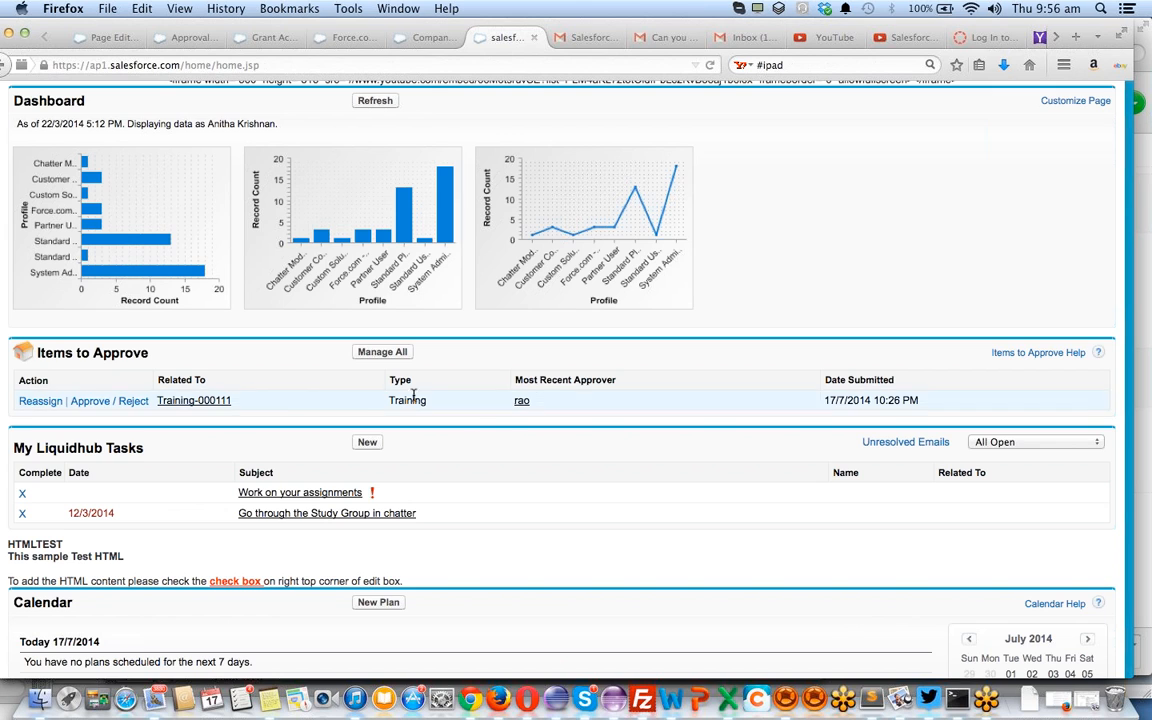
{"action": "left_click", "coordinate": [98, 402]}
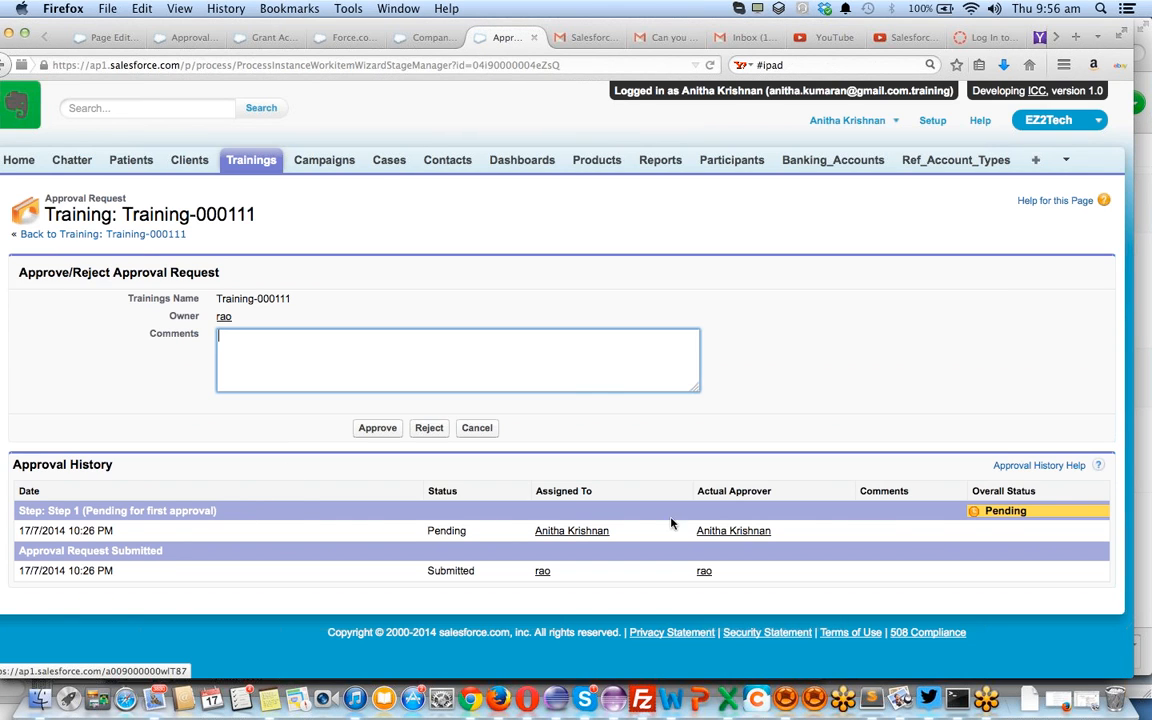
{"action": "left_click", "coordinate": [378, 428]}
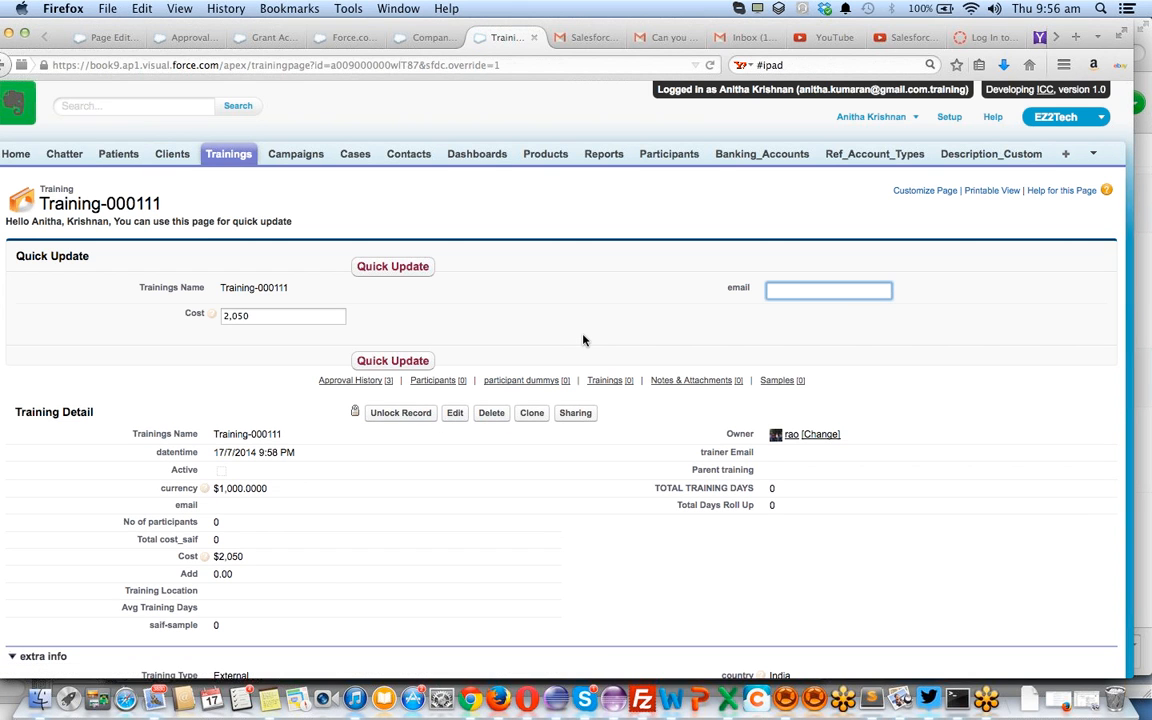
Examine the Approval History of Training-000111 to see which step and approver the request is assigned to
{"action": "scroll", "coordinate": [584, 340], "scroll_direction": "down", "scroll_amount": 1}
{"action": "scroll", "coordinate": [584, 340], "scroll_direction": "down", "scroll_amount": 1}
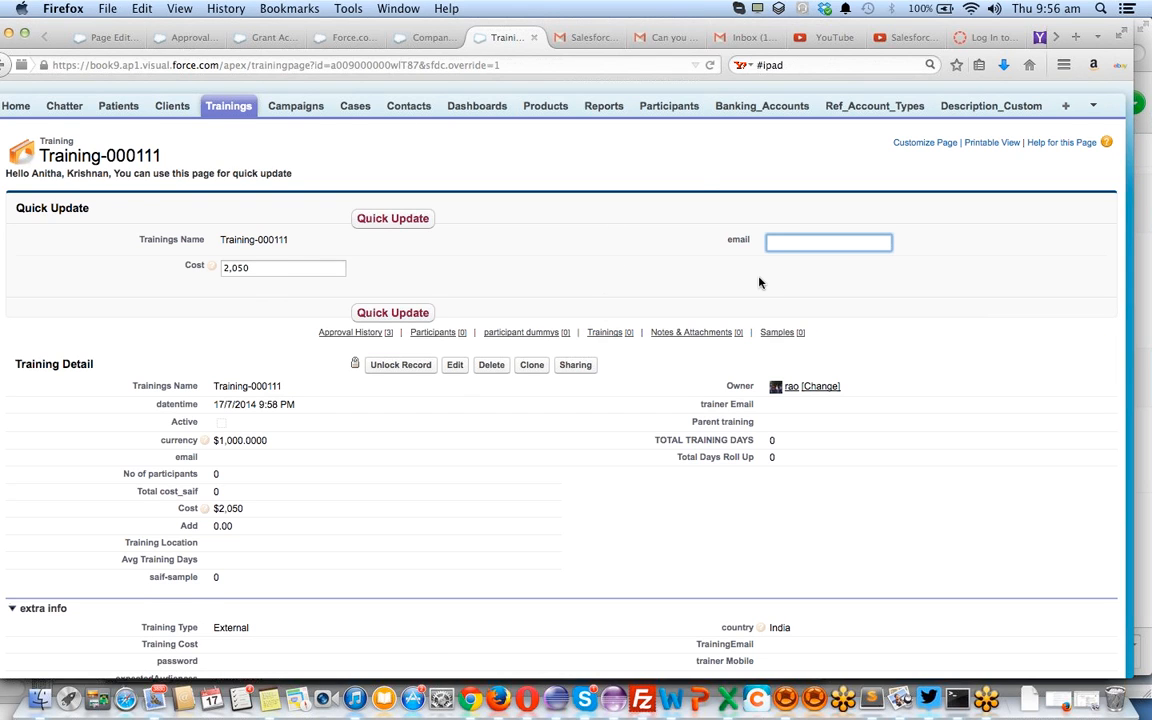
{"action": "scroll", "coordinate": [758, 283], "scroll_direction": "up", "scroll_amount": 2}
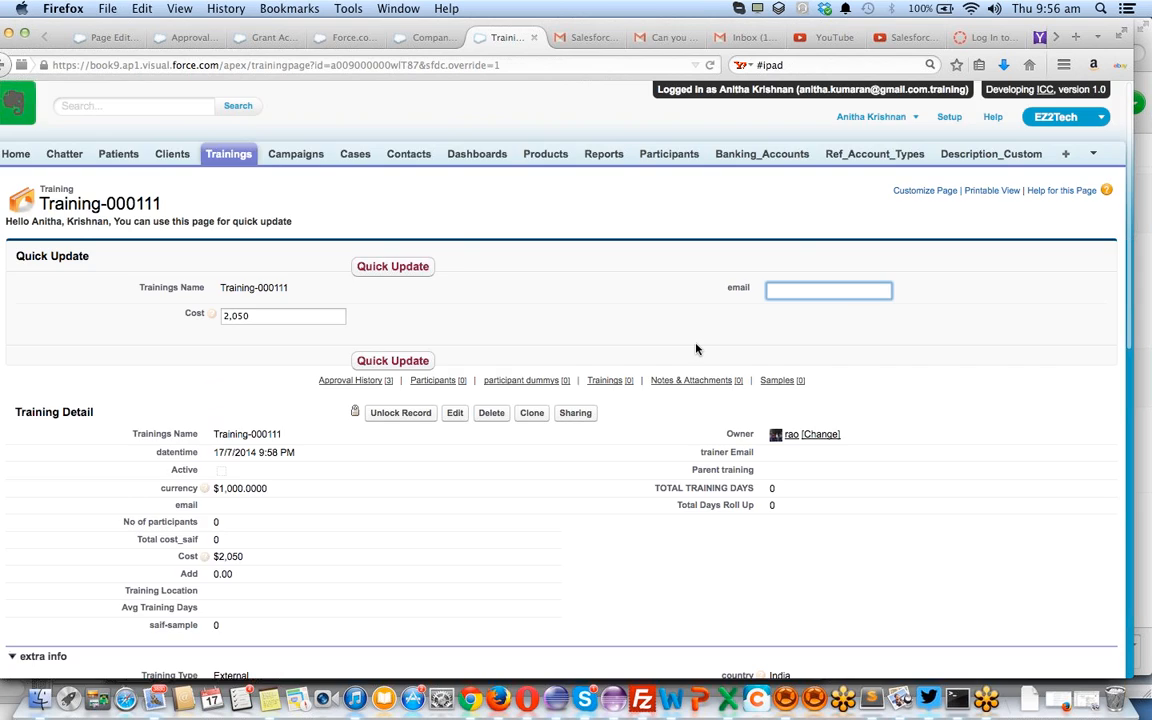
{"action": "scroll", "coordinate": [695, 347], "scroll_direction": "down", "scroll_amount": 10}
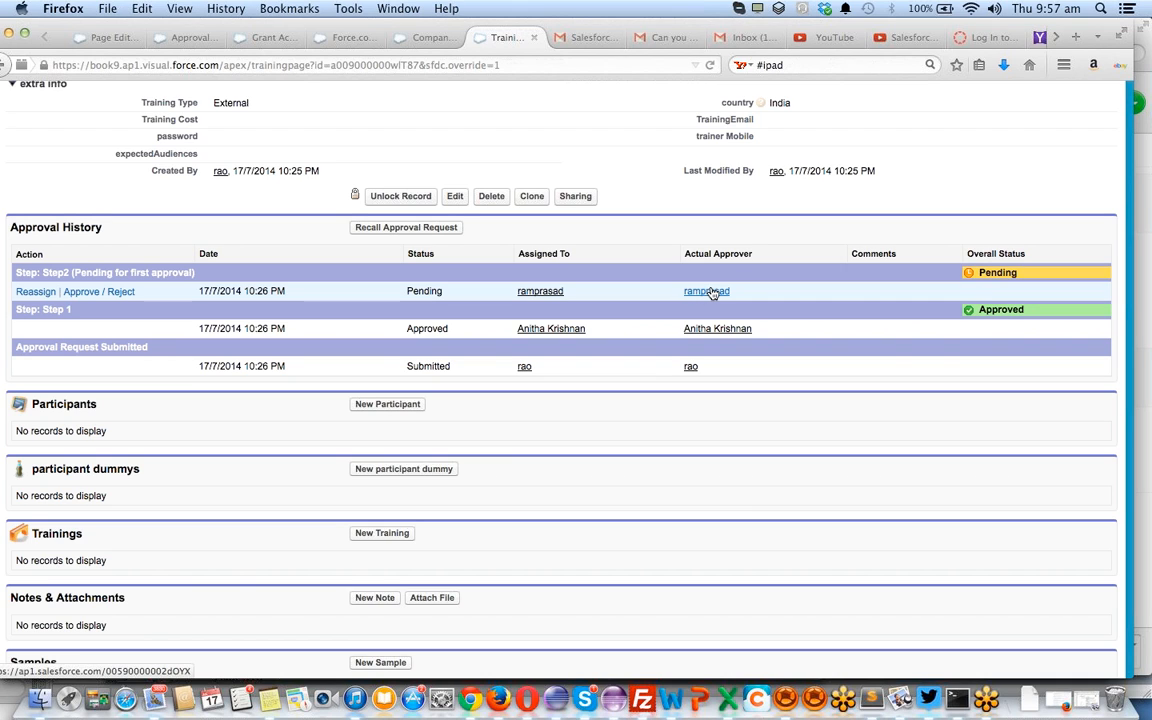
{"action": "scroll", "coordinate": [873, 268], "scroll_direction": "up", "scroll_amount": 1}
{"action": "scroll", "coordinate": [873, 268], "scroll_direction": "up", "scroll_amount": 10}
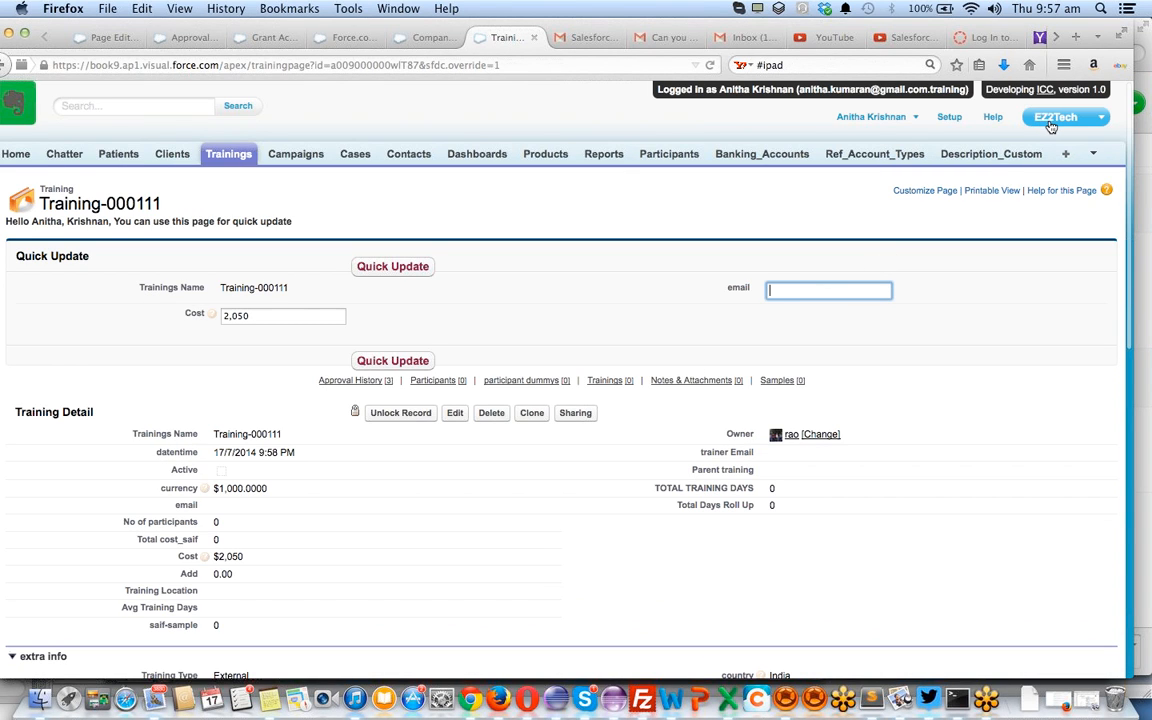
Log out of the Step 1 approver's account and log in as the active user with the Customer Support - Bangalore role
{"action": "left_click", "coordinate": [912, 118]}
{"action": "left_click", "coordinate": [866, 211]}
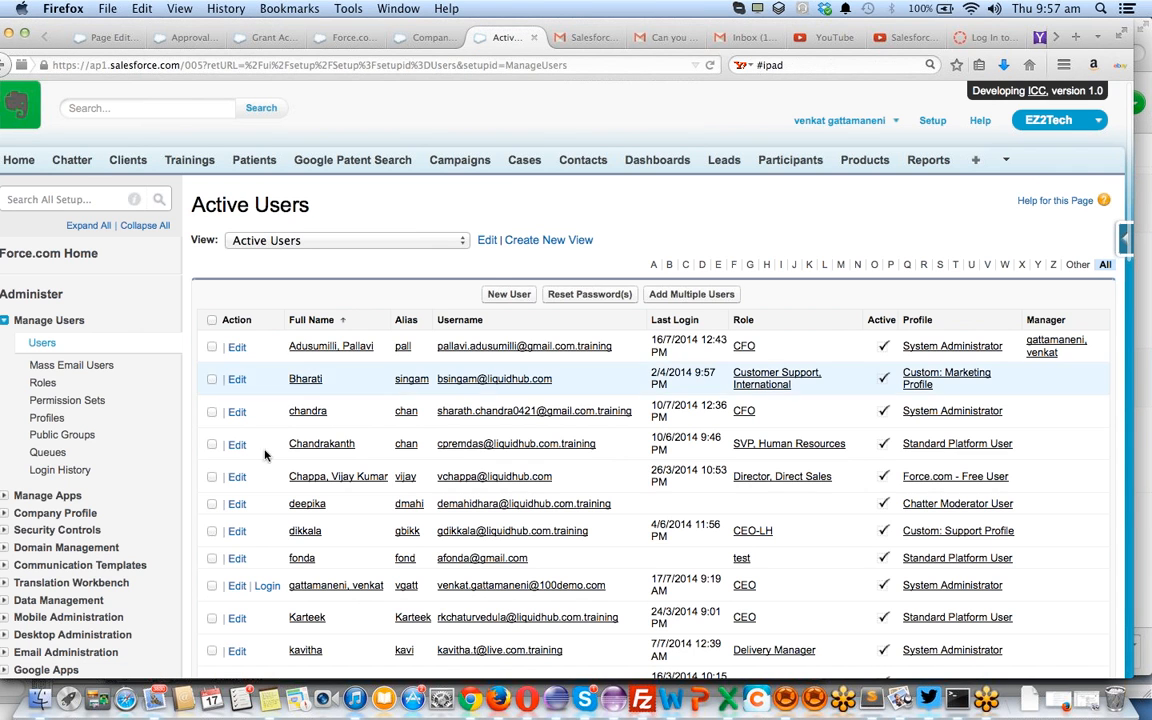
{"action": "scroll", "coordinate": [262, 496], "scroll_direction": "down", "scroll_amount": 15}
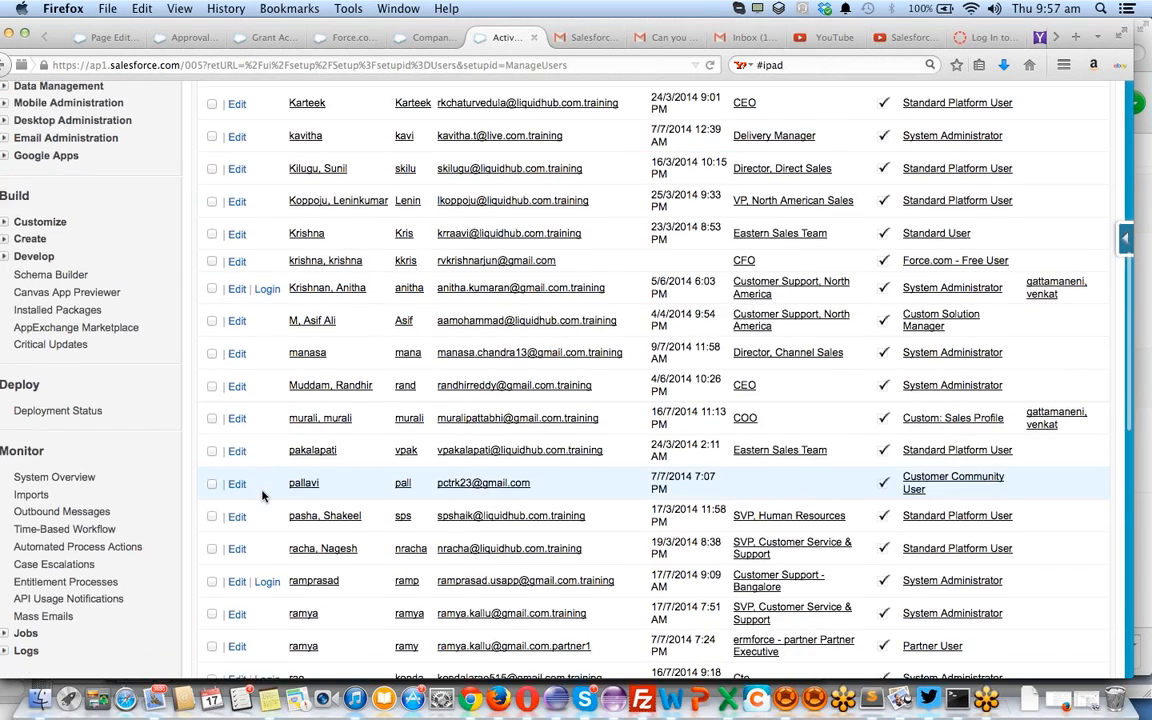
{"action": "scroll", "coordinate": [262, 496], "scroll_direction": "down", "scroll_amount": 2}
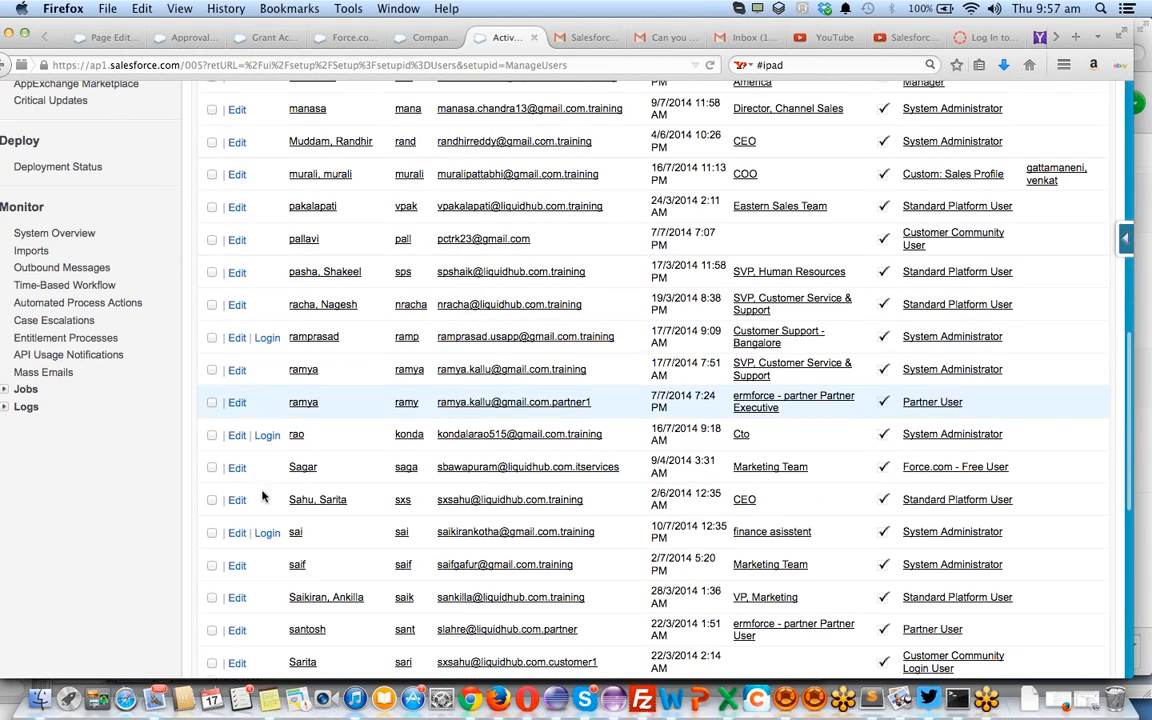
{"action": "left_click", "coordinate": [266, 342]}
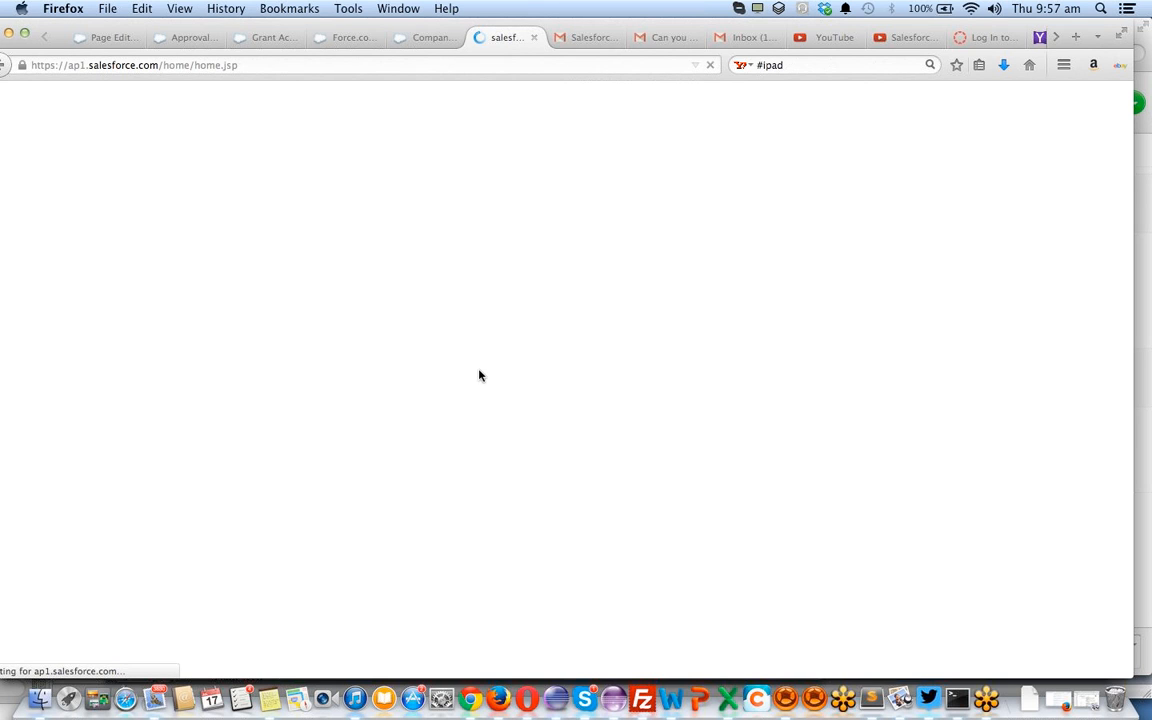
Approve the Training-000111 request from the second approver's Items to Approve and check the record's Approval History
{"action": "scroll", "coordinate": [611, 385], "scroll_direction": "down", "scroll_amount": 10}
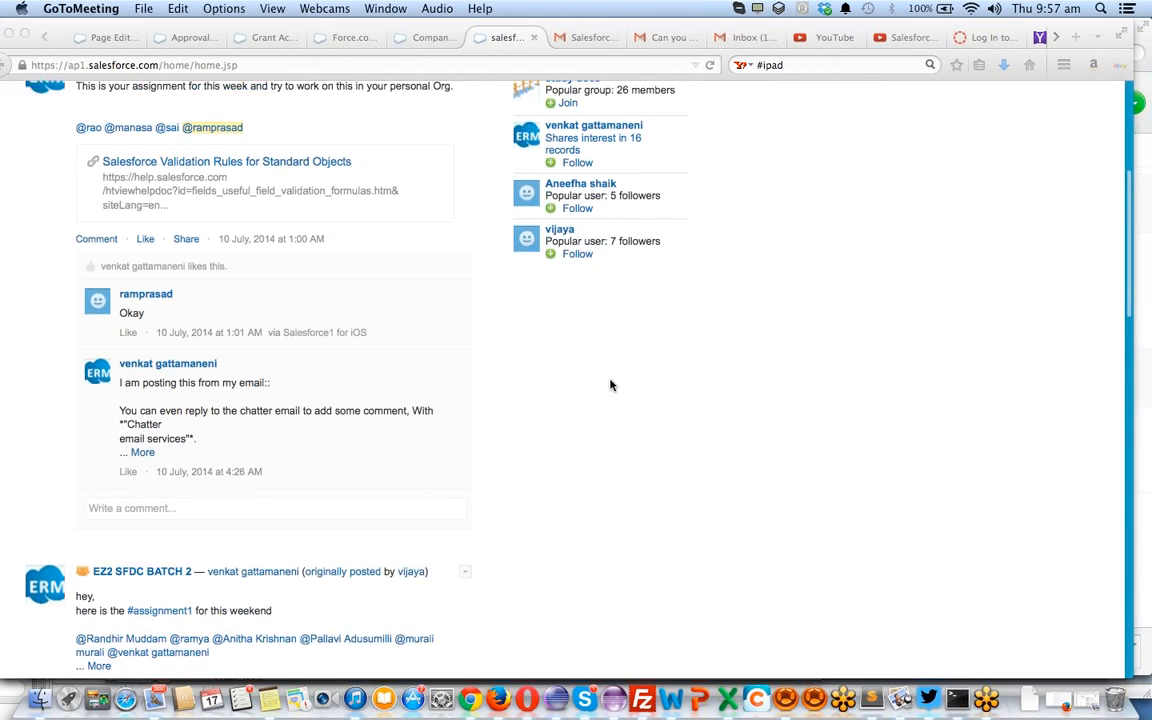
{"action": "scroll", "coordinate": [611, 385], "scroll_direction": "down", "scroll_amount": 7}
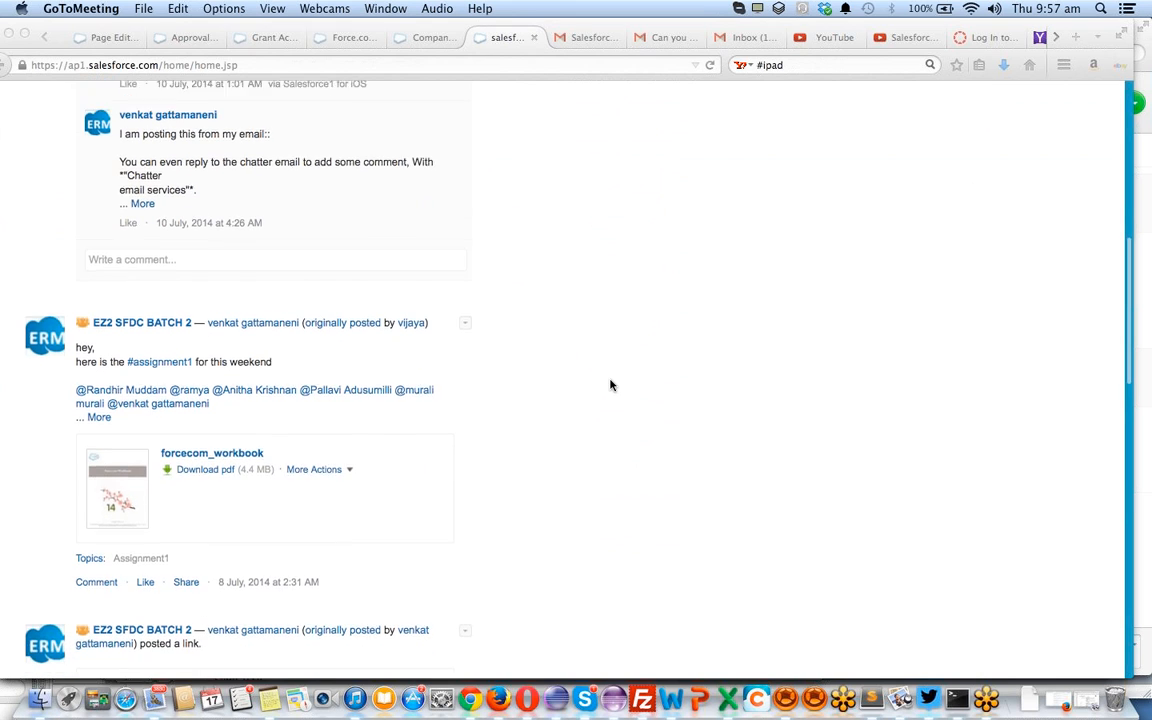
{"action": "scroll", "coordinate": [611, 385], "scroll_direction": "down", "scroll_amount": 10}
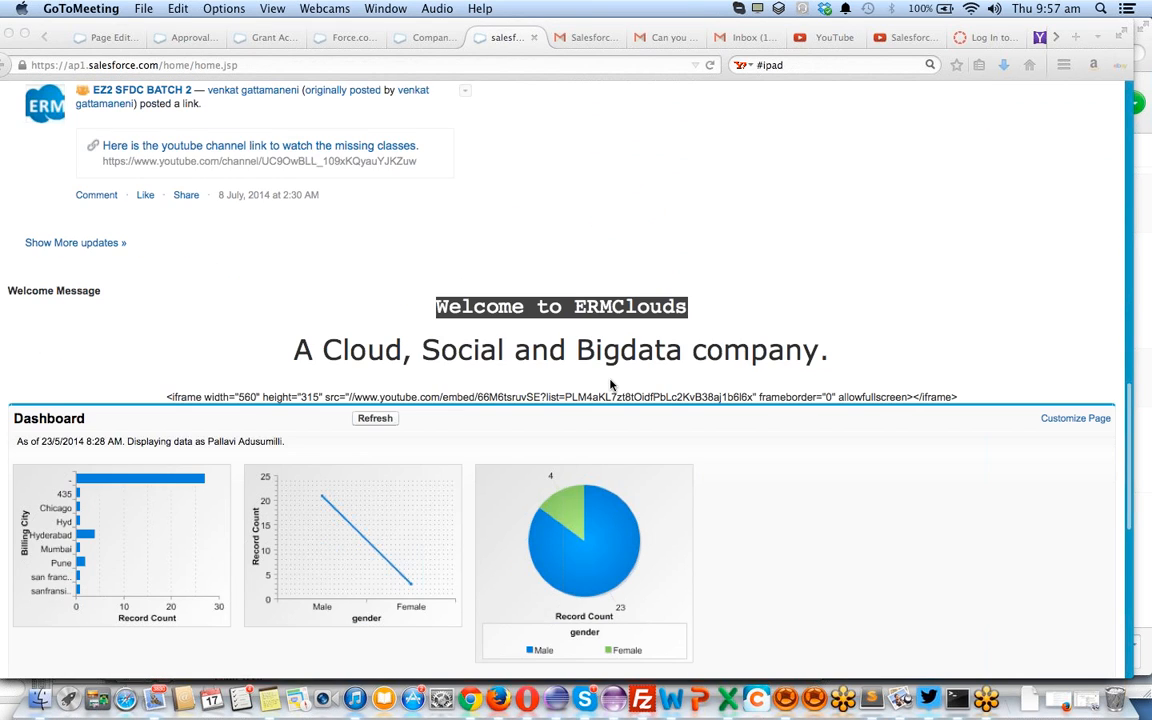
{"action": "scroll", "coordinate": [532, 429], "scroll_direction": "down", "scroll_amount": 2}
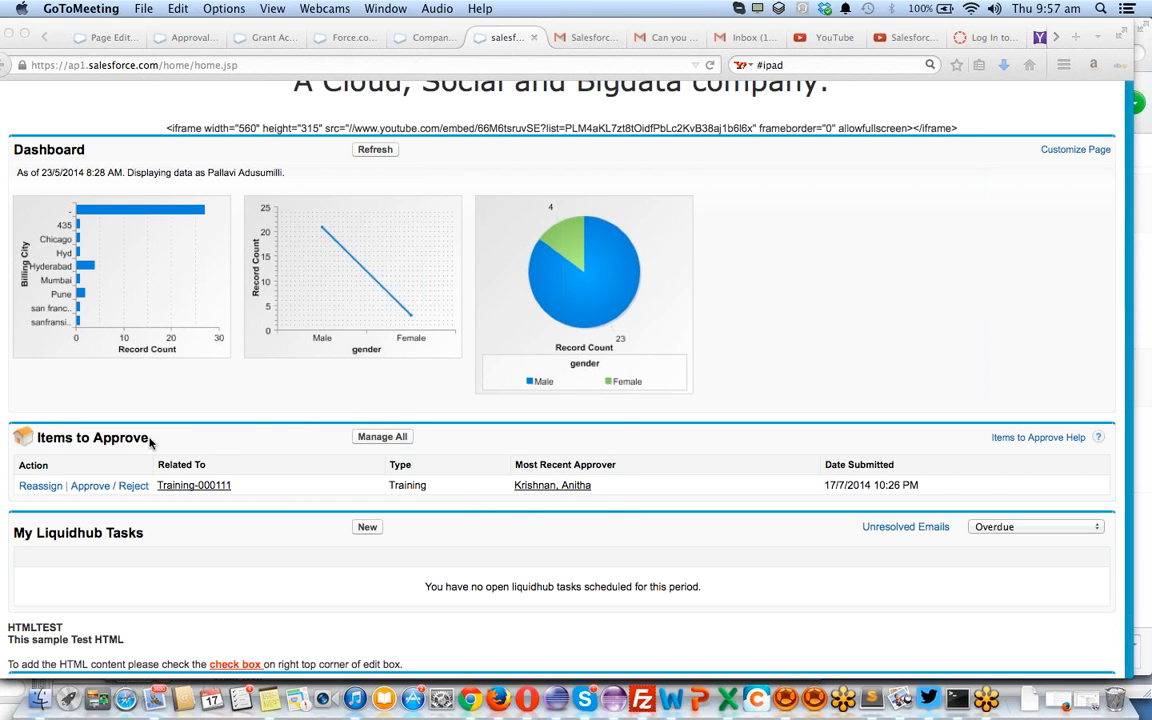
{"action": "left_click", "coordinate": [87, 488]}
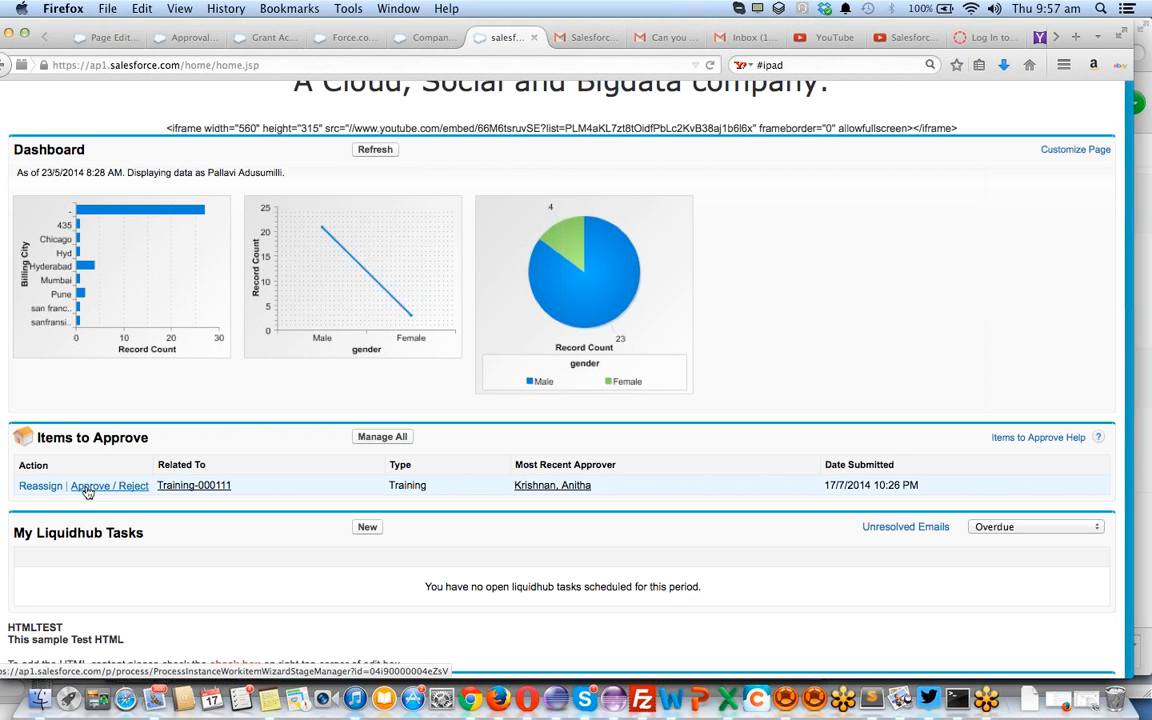
{"action": "left_click", "coordinate": [87, 487]}
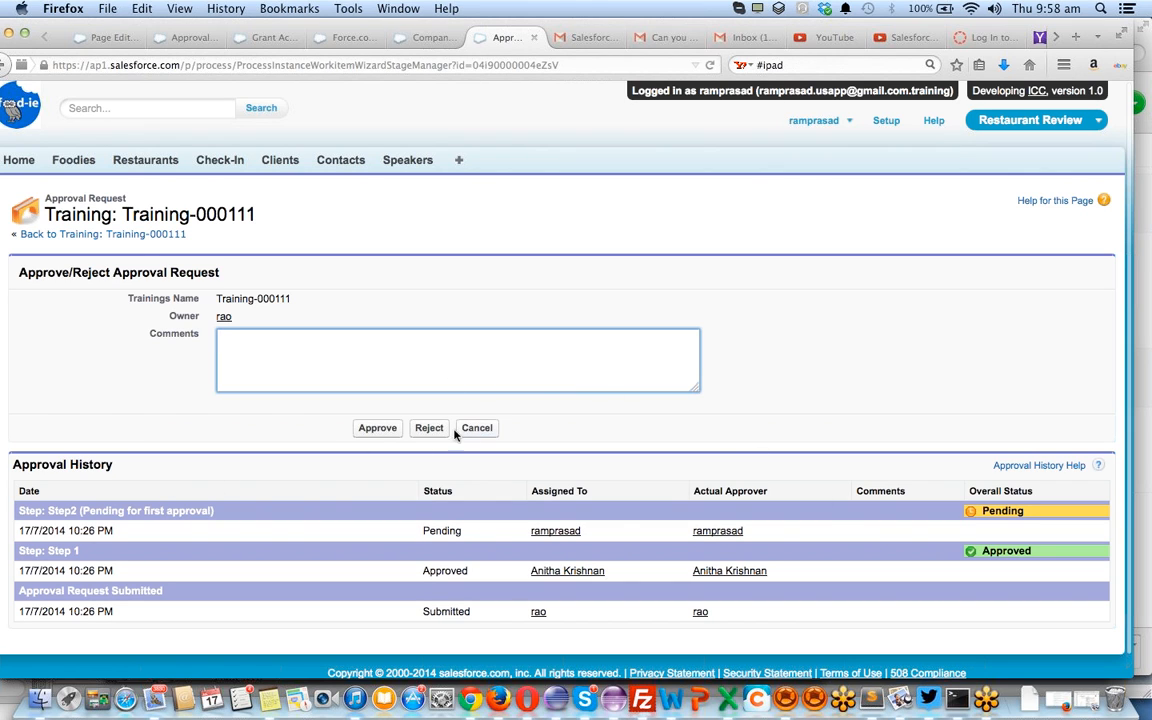
{"action": "left_click", "coordinate": [383, 430]}
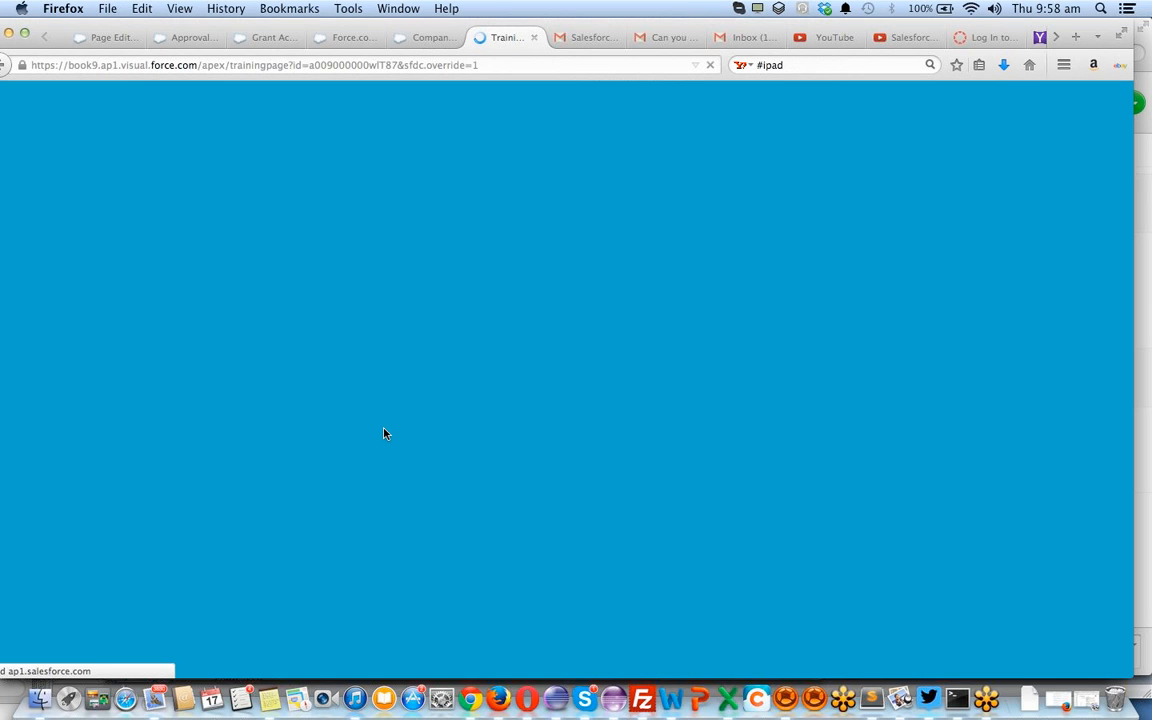
{"action": "scroll", "coordinate": [383, 433], "scroll_direction": "down", "scroll_amount": 5}
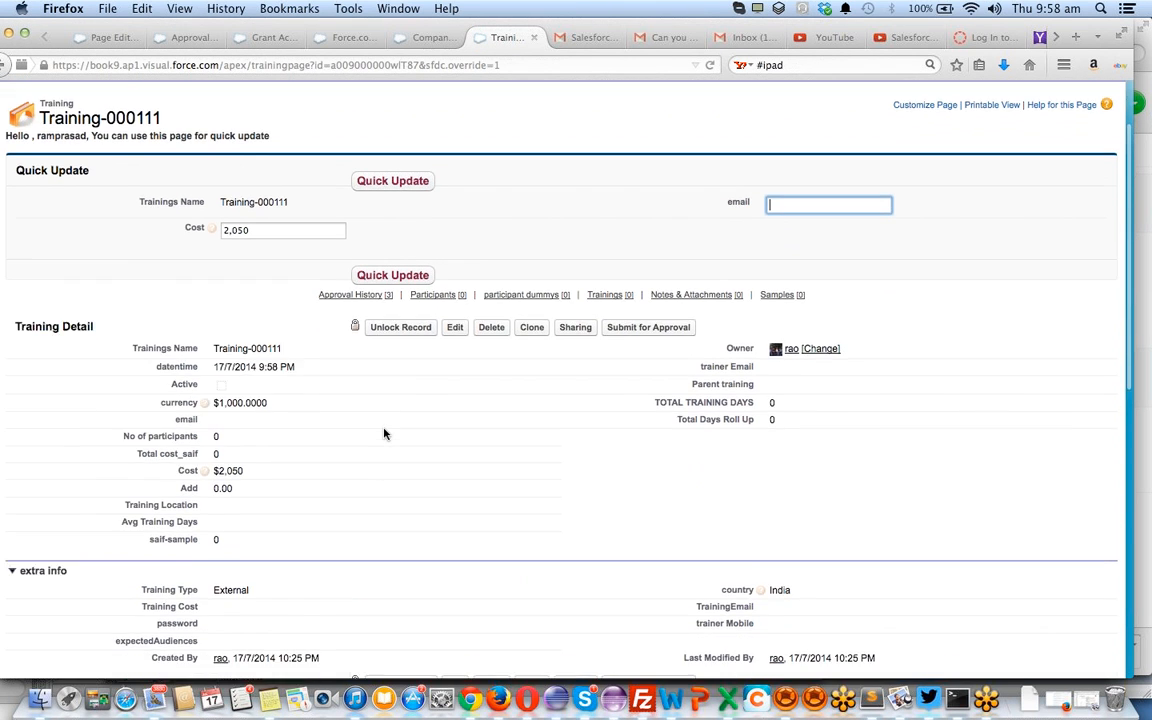
{"action": "scroll", "coordinate": [383, 433], "scroll_direction": "down", "scroll_amount": 2}
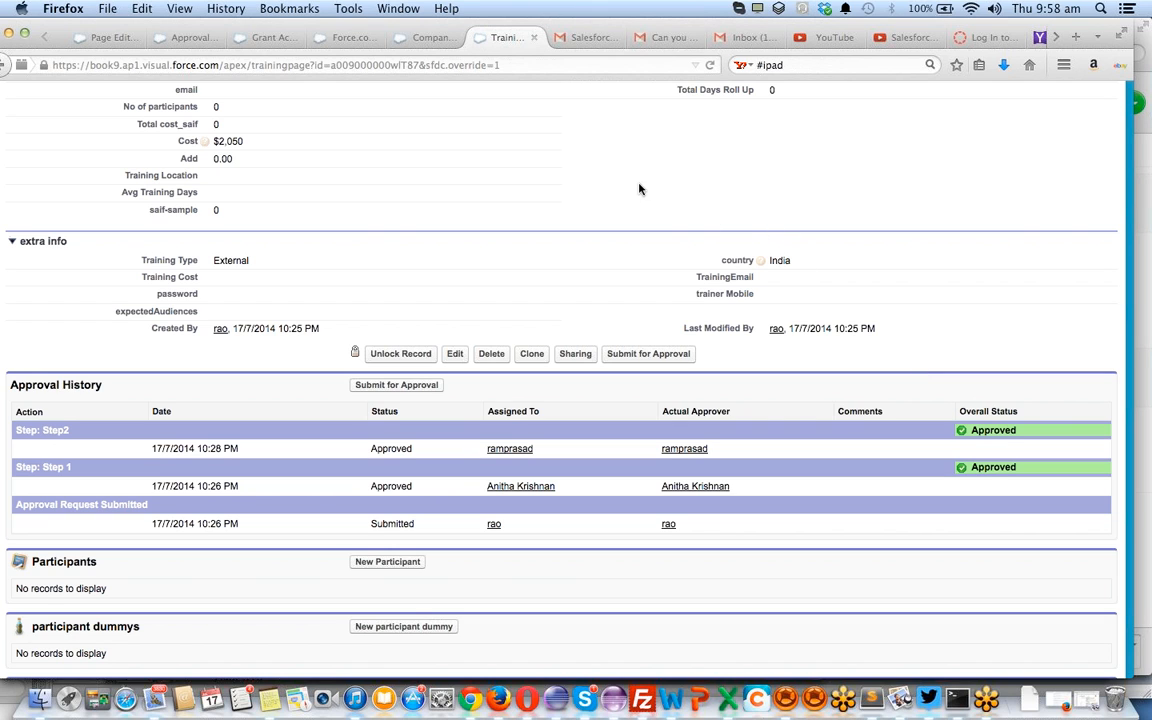
Switch to Chrome, clone the Training-000111 record with a Cost of 300000, and save the new training
{"action": "key", "text": "super+Tab"}
{"action": "key", "text": "super+Tab"}
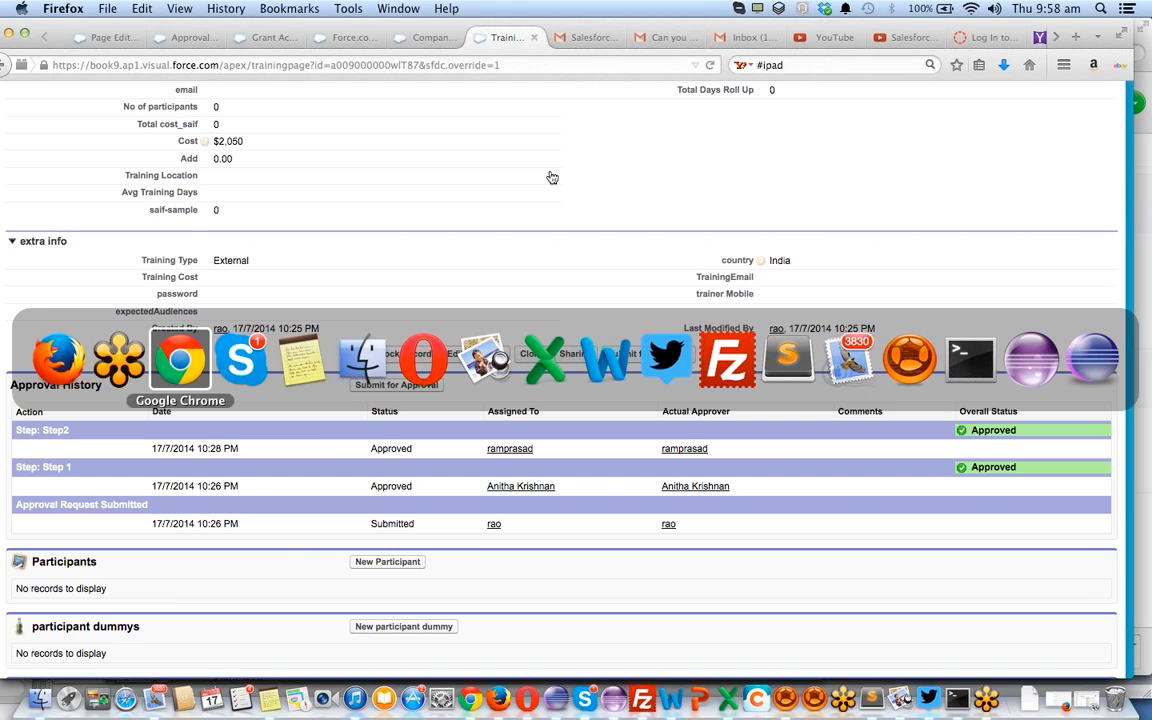
{"action": "scroll", "coordinate": [600, 340], "scroll_direction": "down", "scroll_amount": 2}
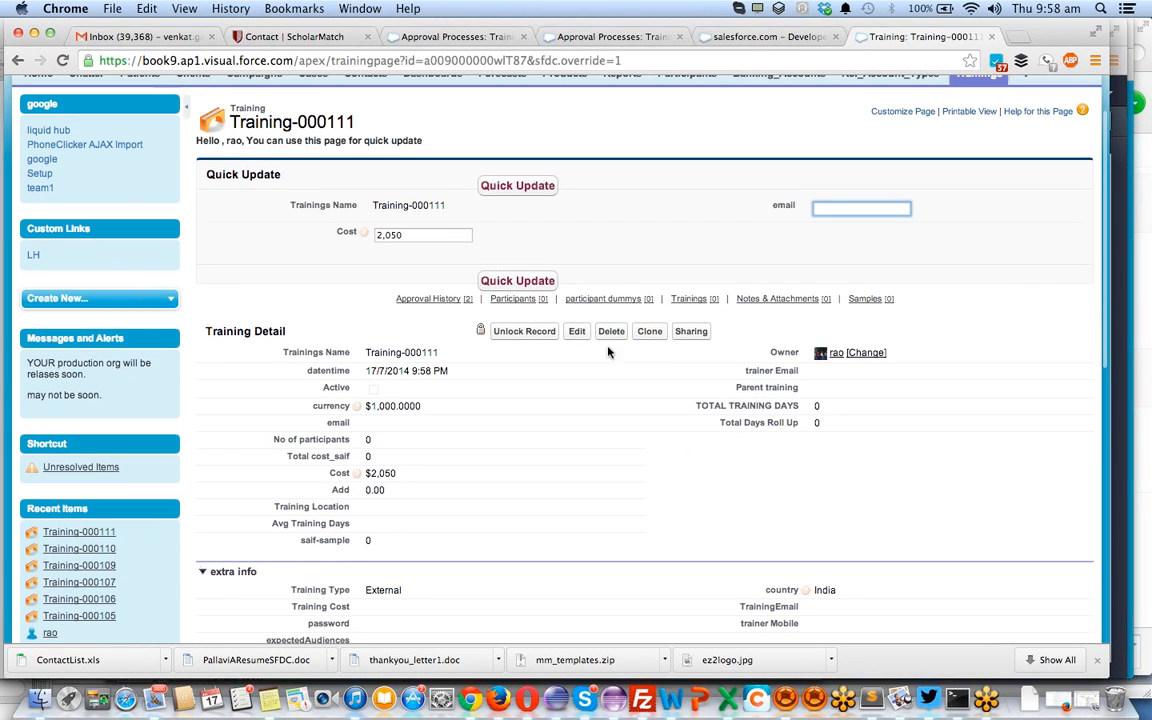
{"action": "left_click", "coordinate": [648, 335]}
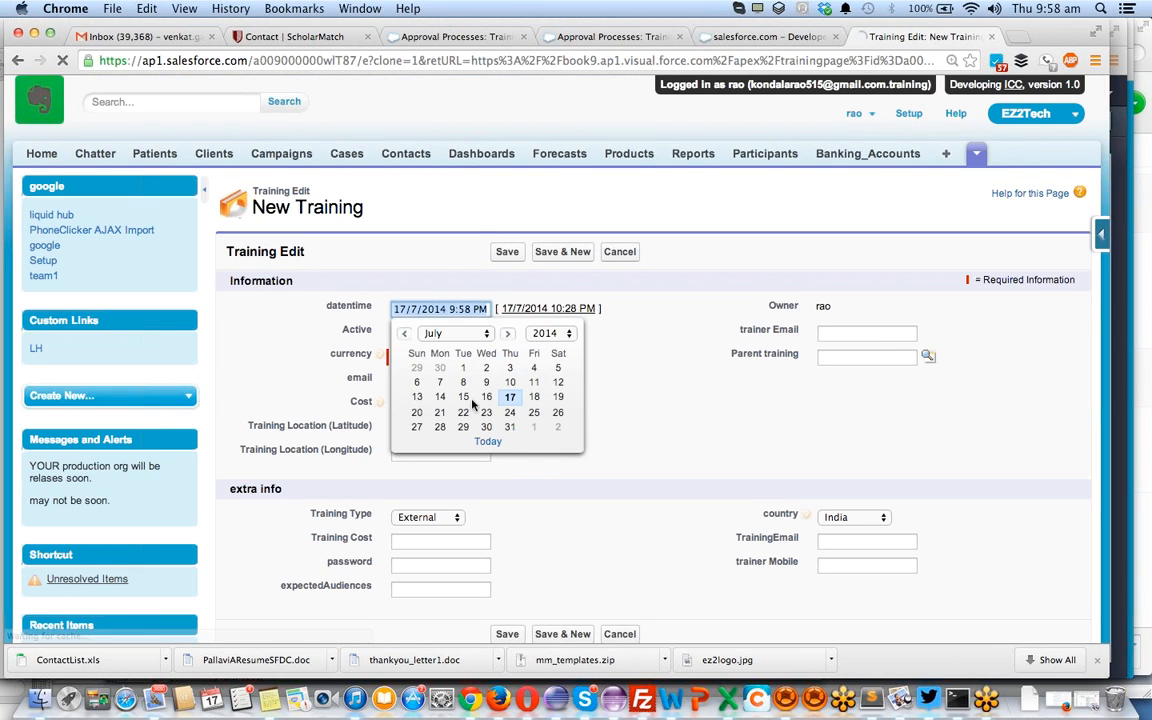
{"action": "scroll", "coordinate": [735, 420], "scroll_direction": "down", "scroll_amount": 3}
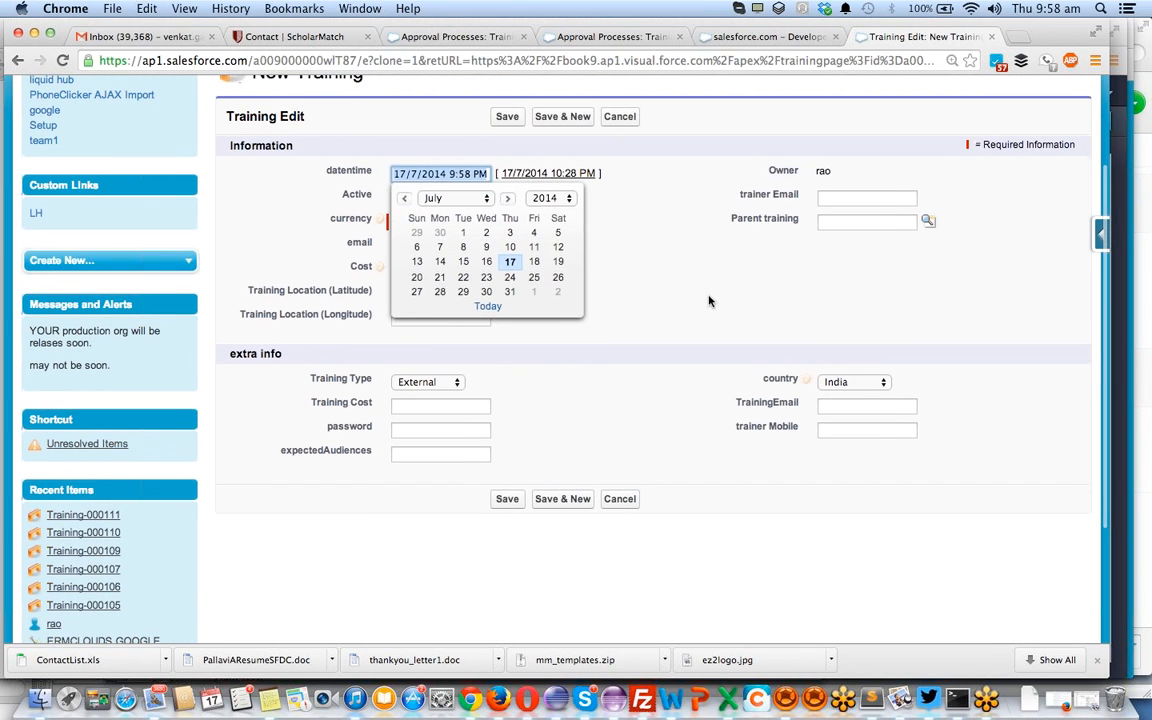
{"action": "left_click", "coordinate": [710, 301]}
{"action": "left_click", "coordinate": [421, 268]}
{"action": "double_click", "coordinate": [421, 268]}
{"action": "type", "text": "300000"}
{"action": "left_click", "coordinate": [507, 117]}
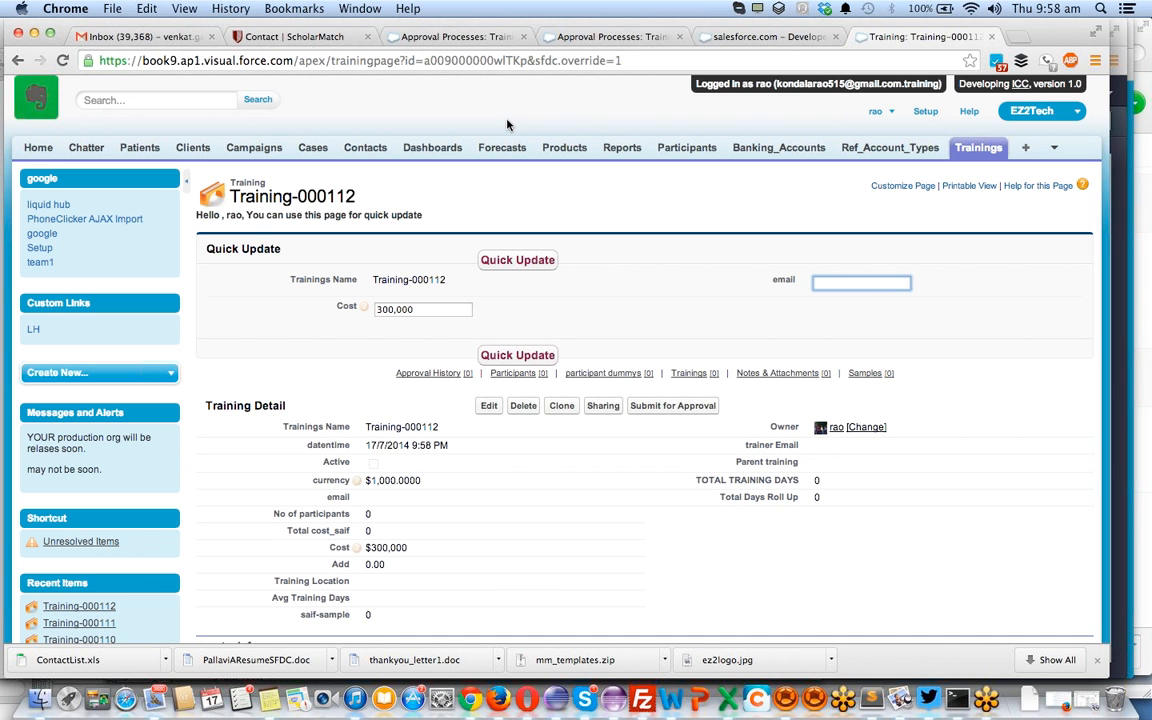
Submit the Training-000112 record for approval and accept the confirmation
{"action": "scroll", "coordinate": [507, 124], "scroll_direction": "down", "scroll_amount": 3}
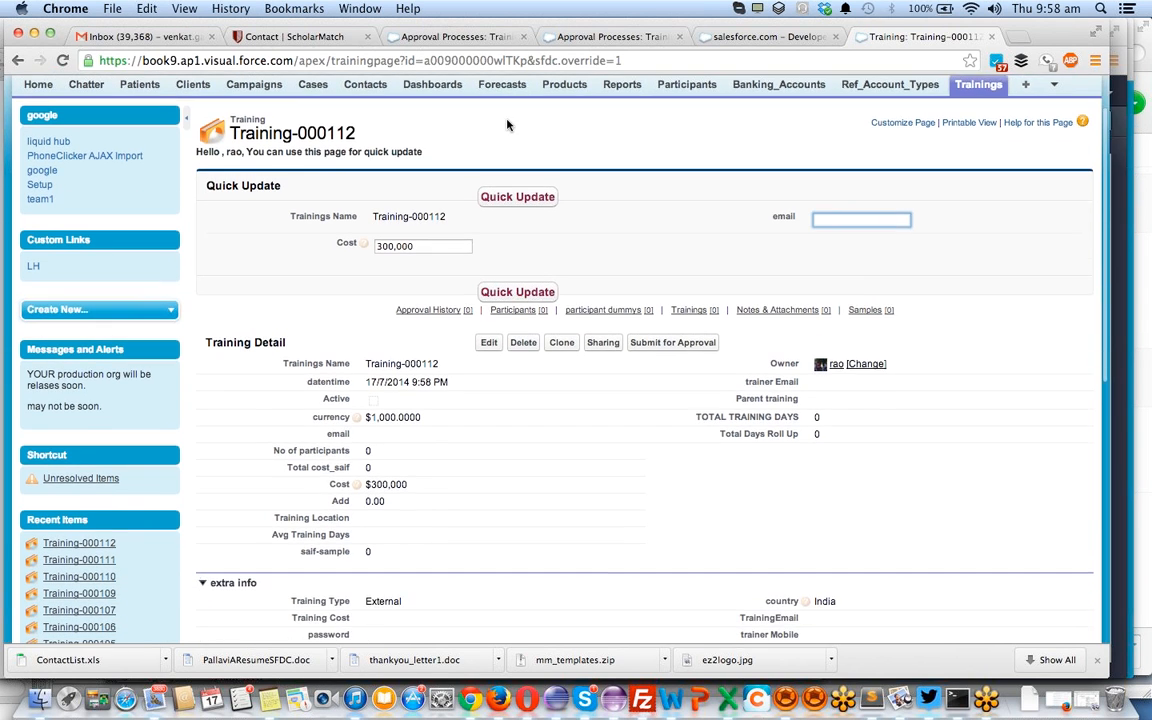
{"action": "scroll", "coordinate": [507, 124], "scroll_direction": "down", "scroll_amount": 3}
{"action": "scroll", "coordinate": [507, 124], "scroll_direction": "up", "scroll_amount": 1}
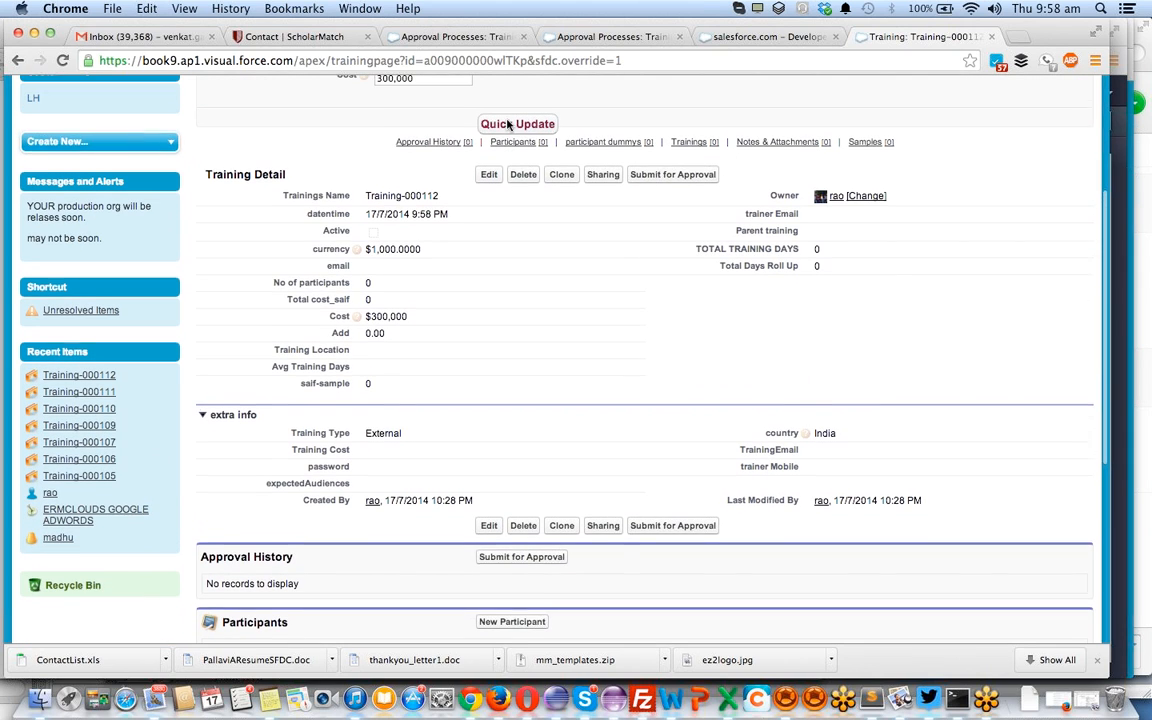
{"action": "left_click", "coordinate": [672, 176]}
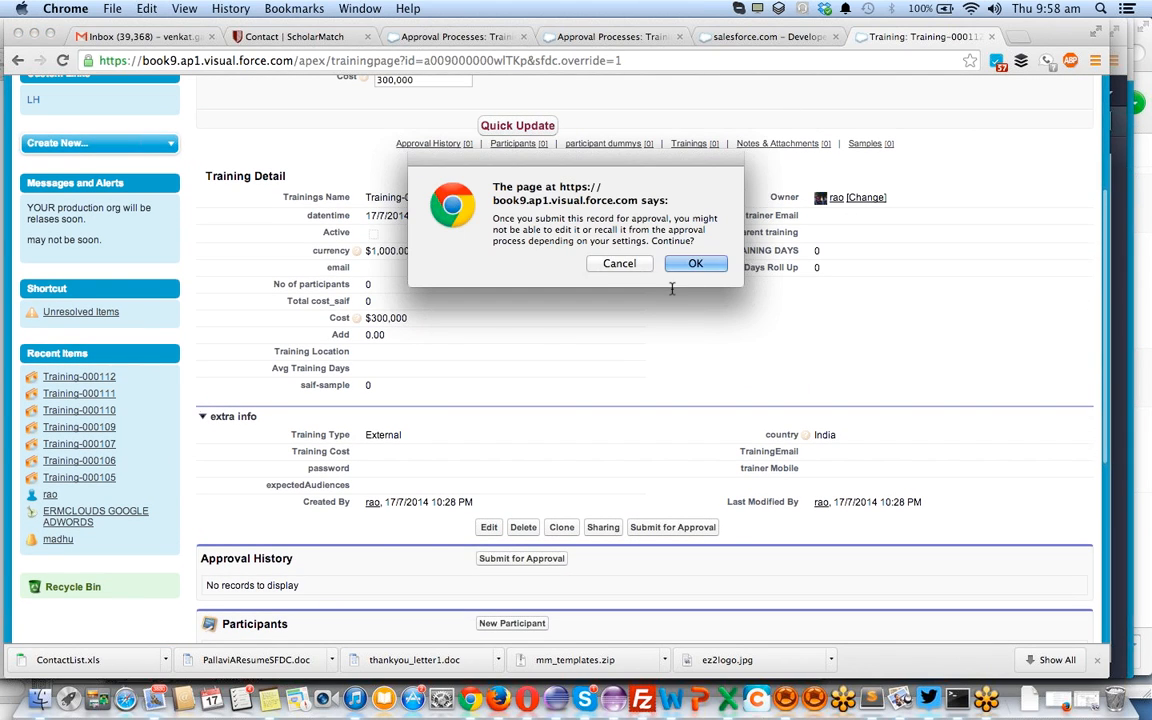
{"action": "key", "text": "Return"}
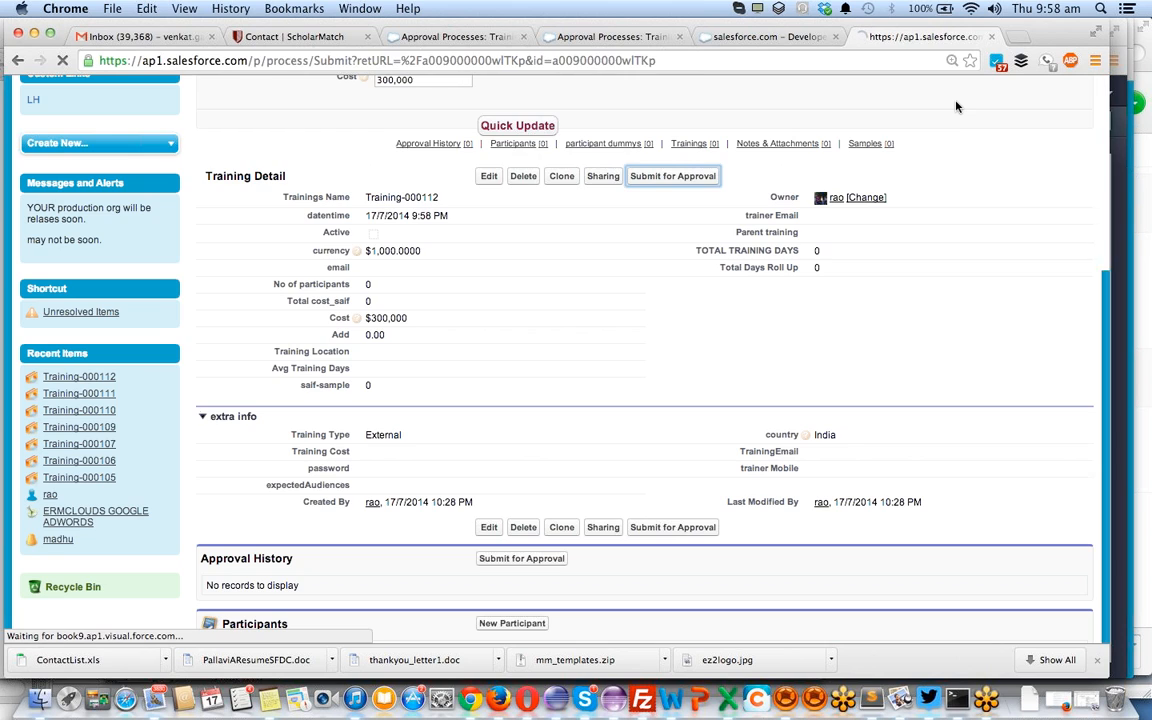
Switch to Firefox and examine the Approval History of Training-000111 for each step's assigned approver and status
{"action": "key", "text": "super+Tab"}
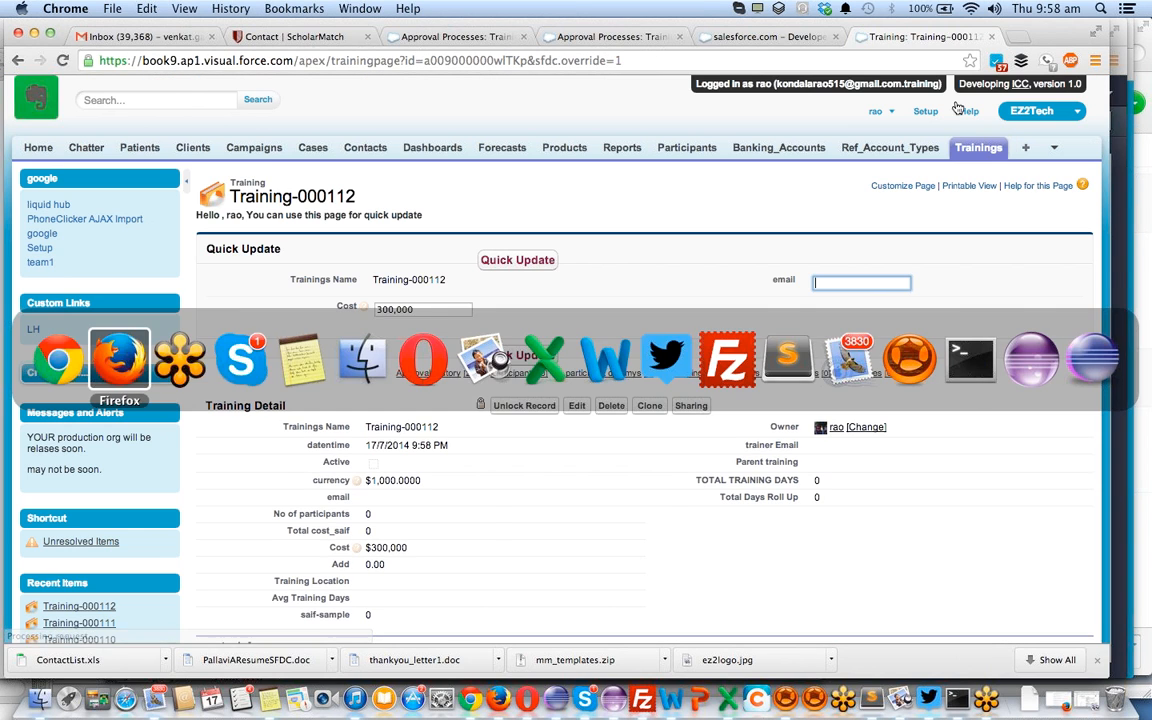
{"action": "scroll", "coordinate": [889, 257], "scroll_direction": "up", "scroll_amount": 1}
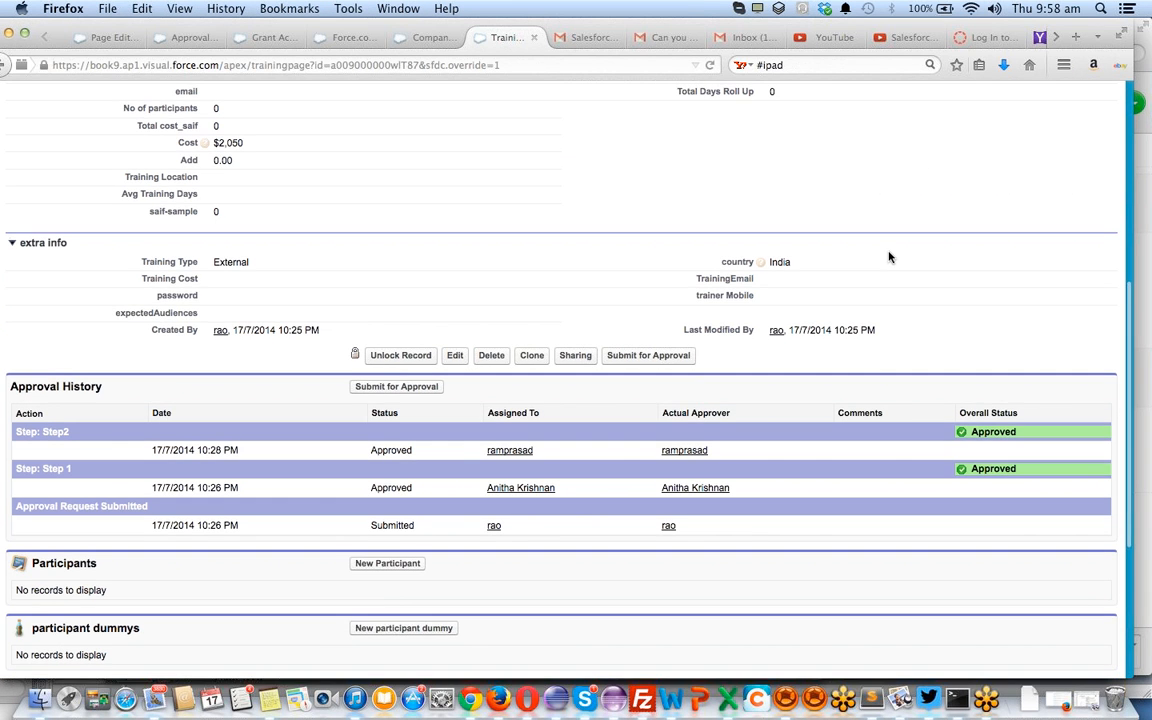
{"action": "scroll", "coordinate": [889, 257], "scroll_direction": "up", "scroll_amount": 5}
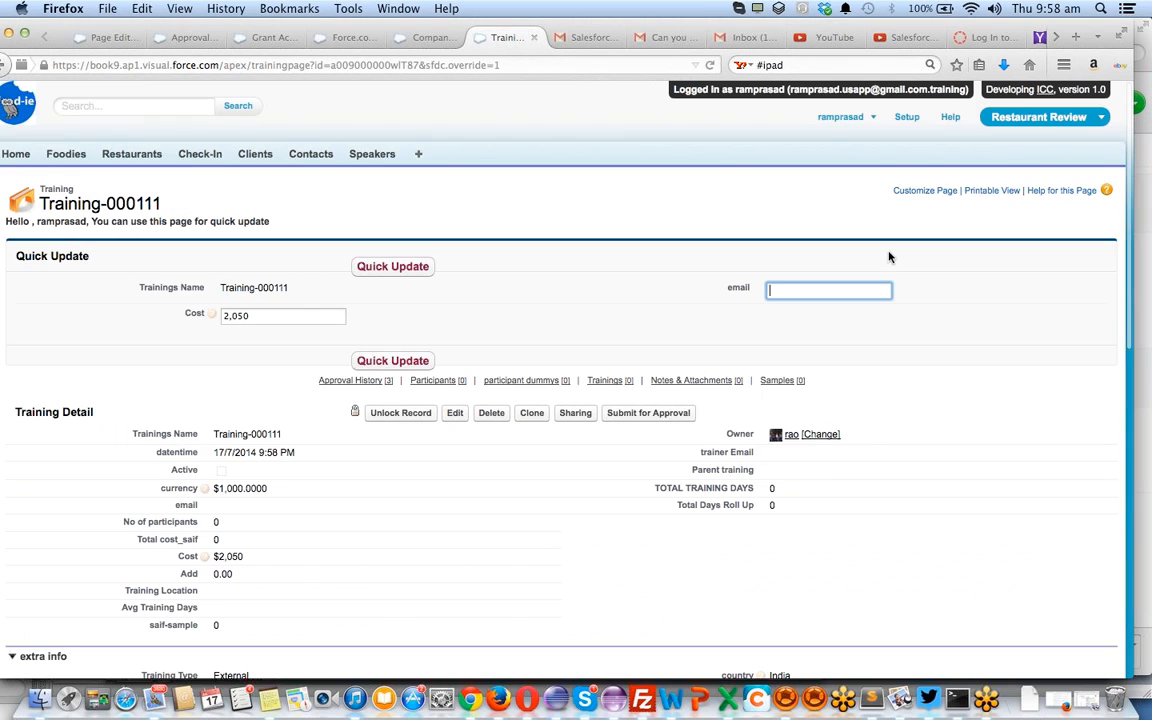
{"action": "left_click", "coordinate": [840, 117]}
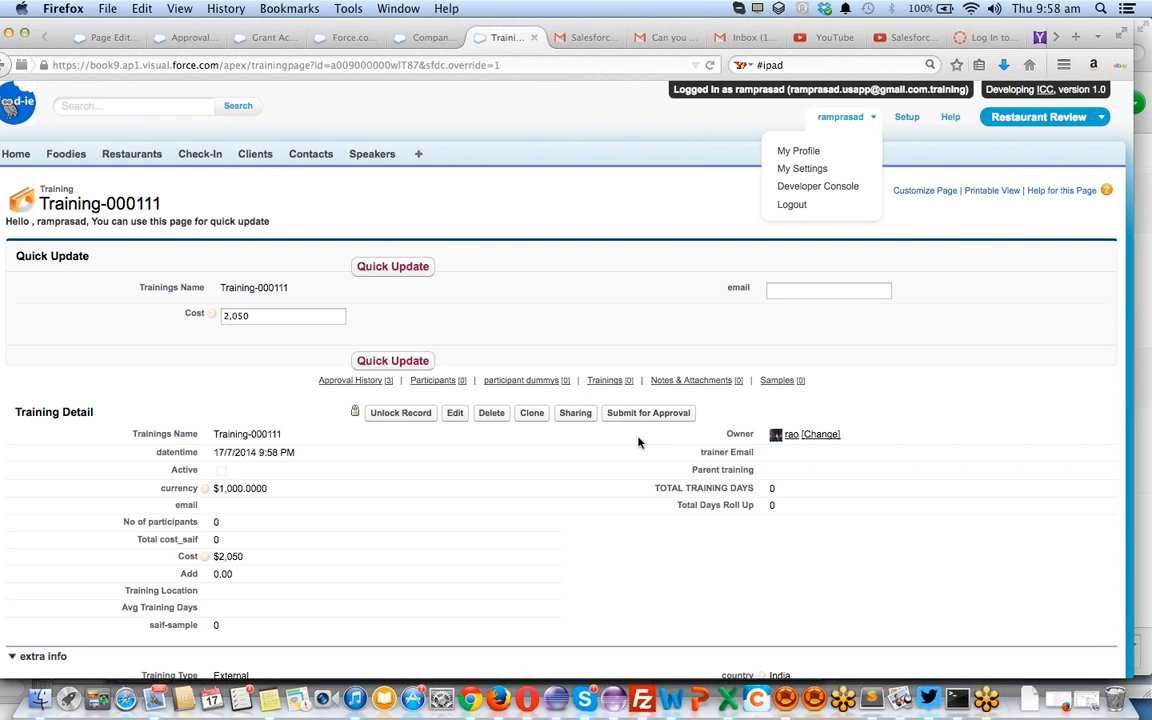
{"action": "scroll", "coordinate": [640, 443], "scroll_direction": "down", "scroll_amount": 5}
{"action": "scroll", "coordinate": [639, 442], "scroll_direction": "down", "scroll_amount": 3}
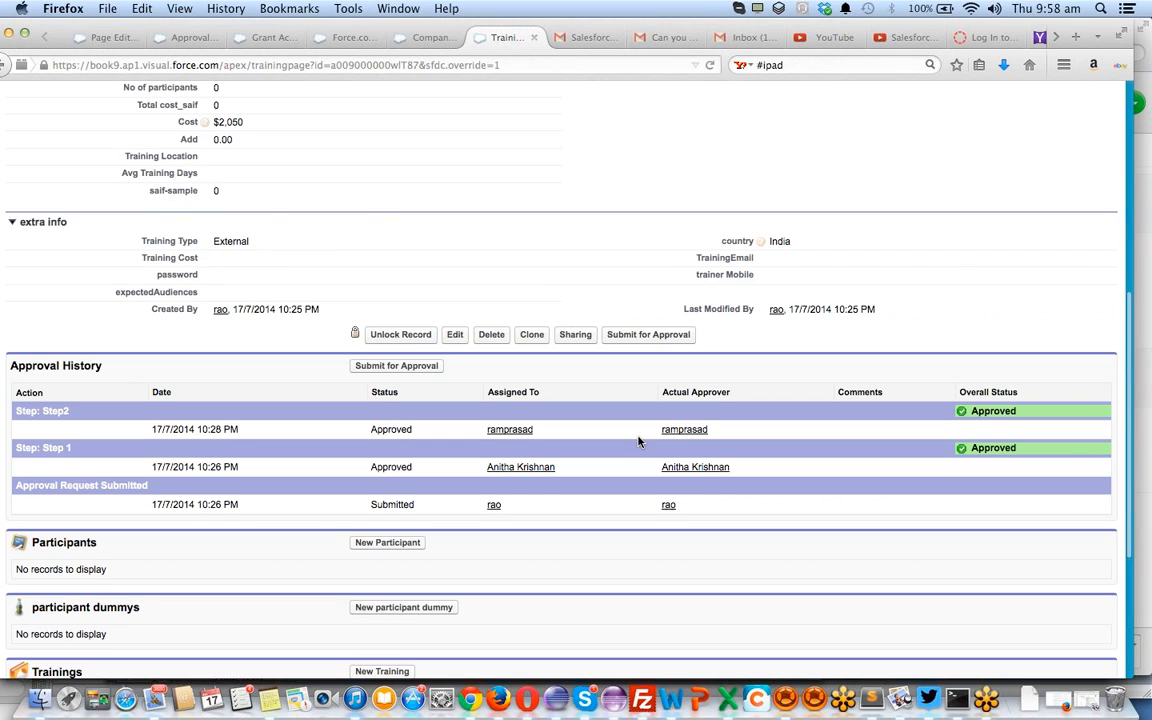
{"action": "scroll", "coordinate": [639, 441], "scroll_direction": "down", "scroll_amount": 1}
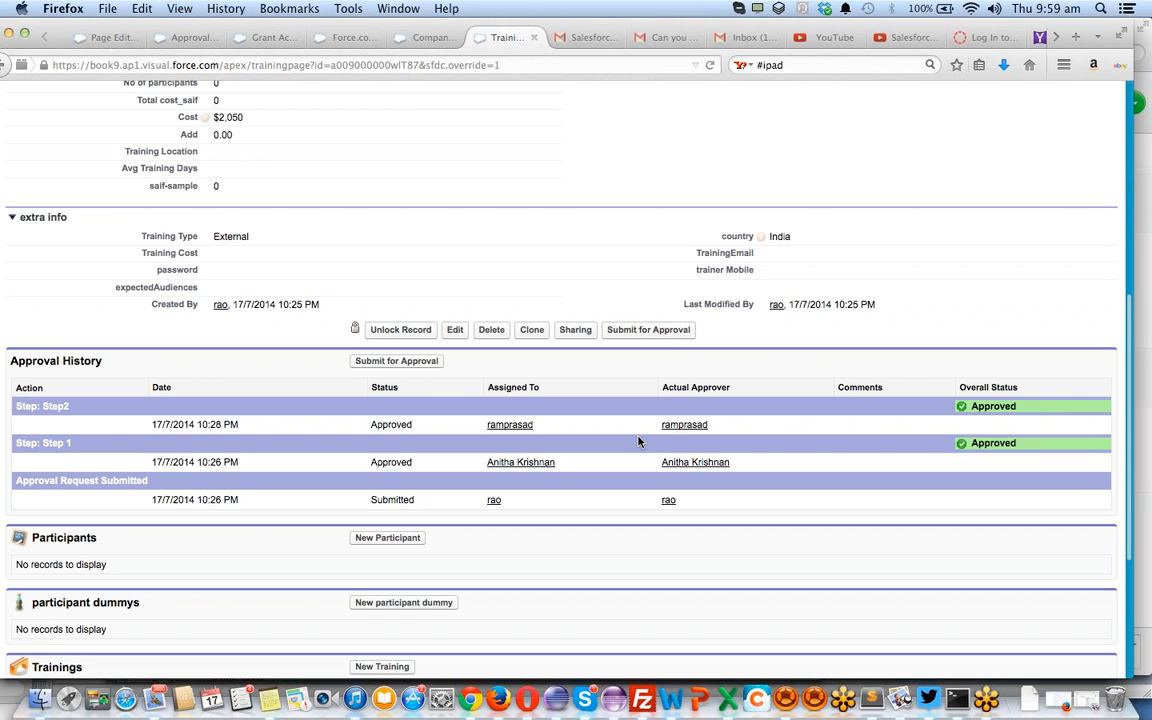
{"action": "scroll", "coordinate": [640, 442], "scroll_direction": "up", "scroll_amount": 1}
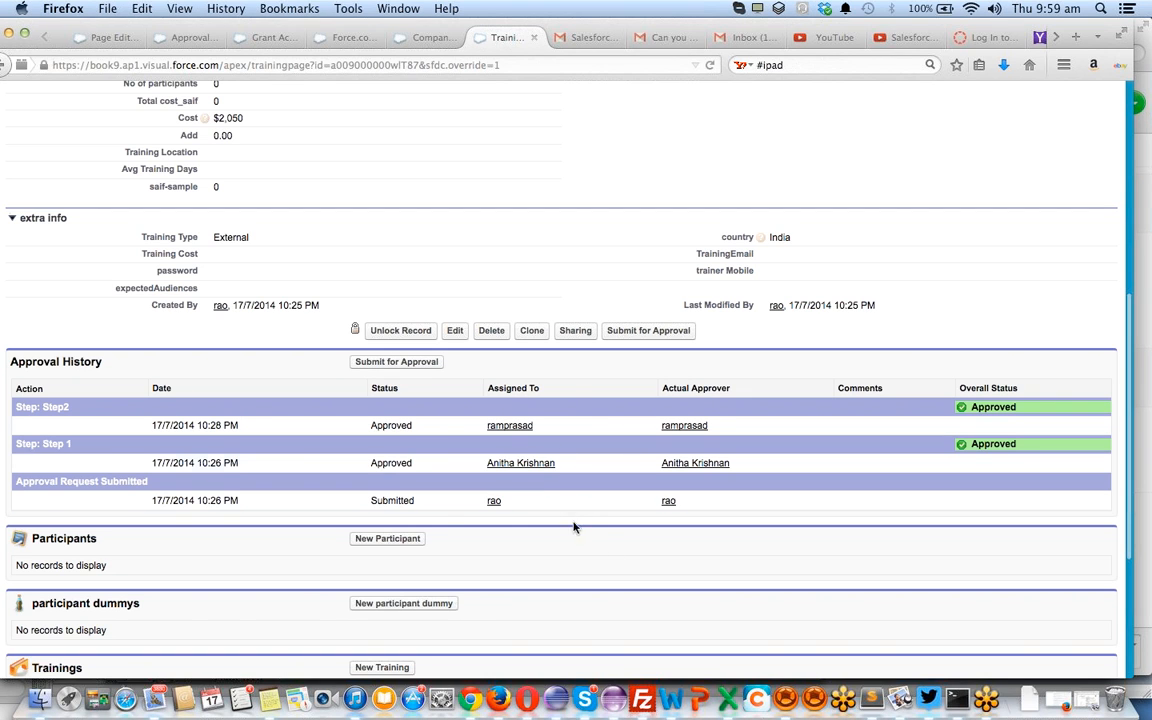
Log out of the second approver's account and log in as the System Administrator user with the Customer Support, North America role
{"action": "scroll", "coordinate": [654, 273], "scroll_direction": "up", "scroll_amount": 5}
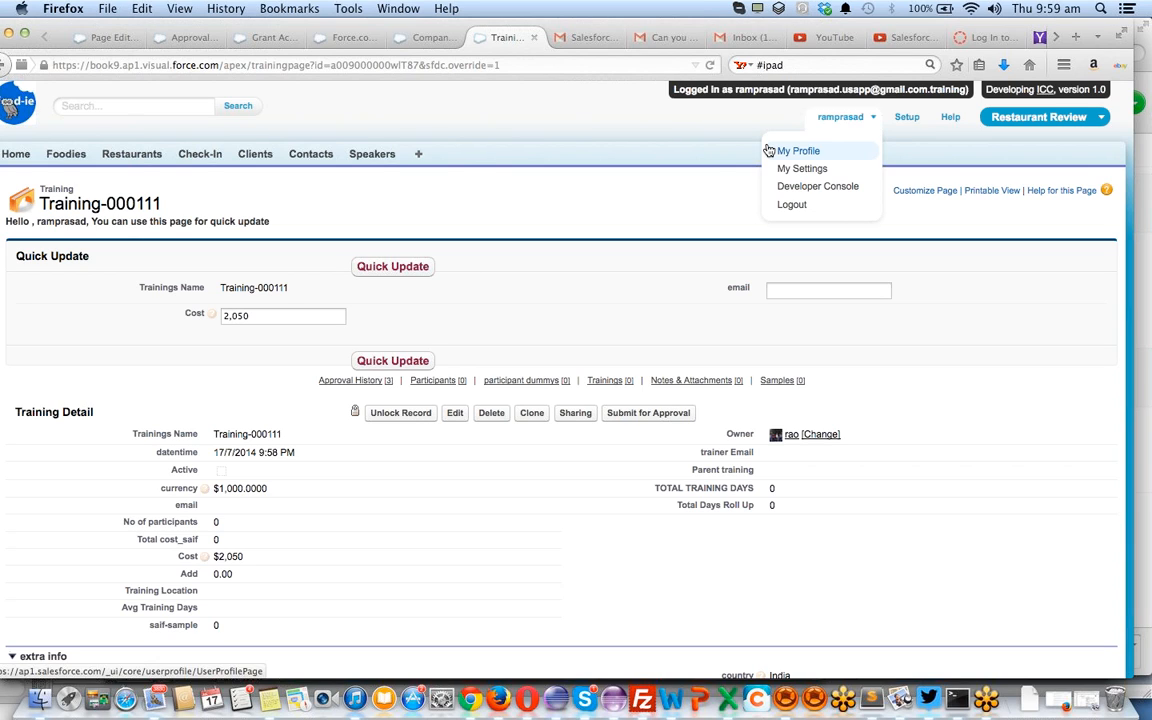
{"action": "left_click", "coordinate": [794, 212]}
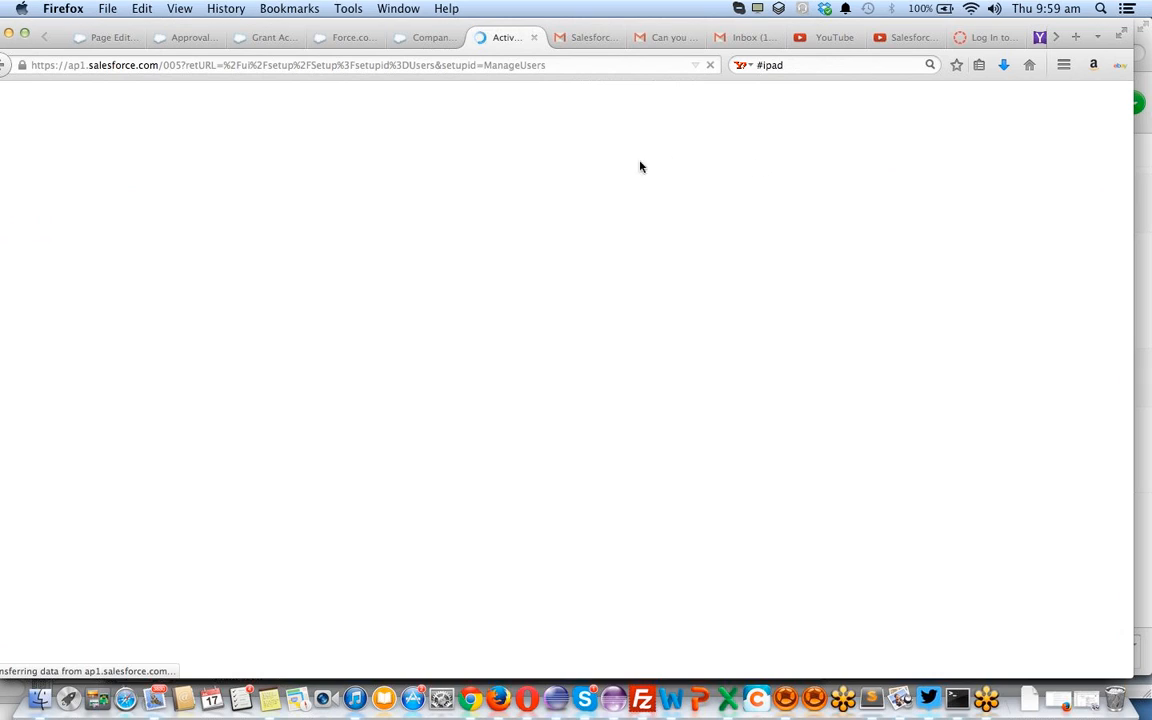
{"action": "scroll", "coordinate": [313, 509], "scroll_direction": "down", "scroll_amount": 3}
{"action": "scroll", "coordinate": [313, 509], "scroll_direction": "down", "scroll_amount": 3}
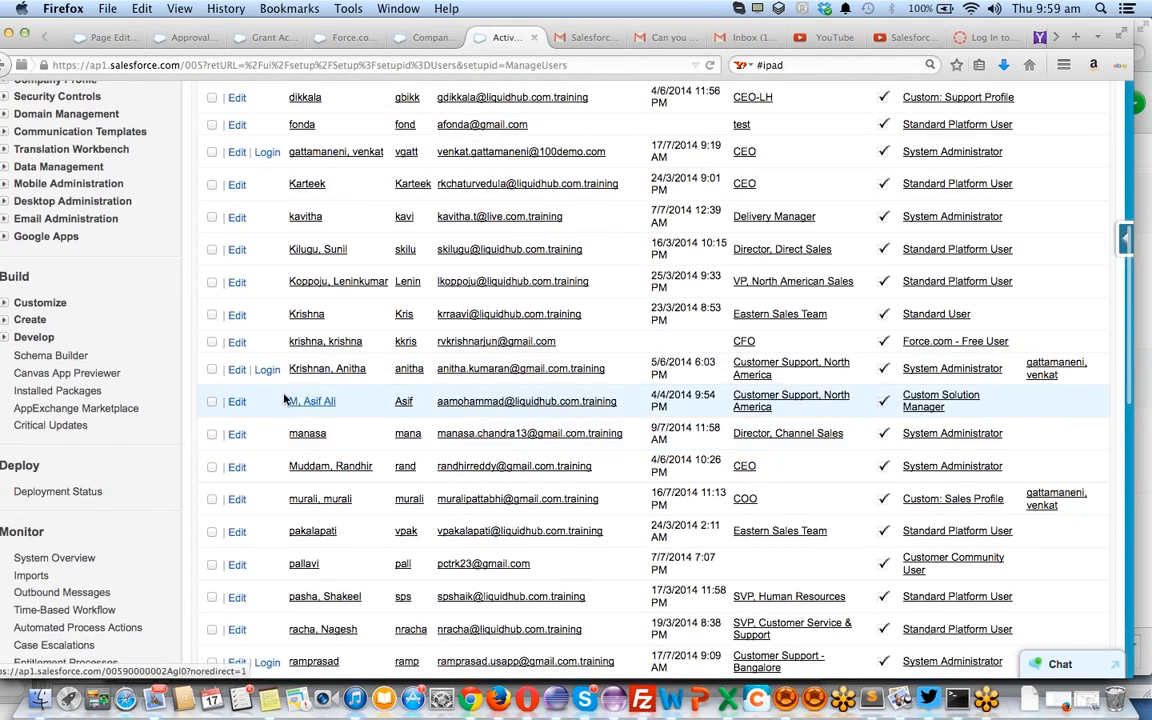
{"action": "left_click", "coordinate": [266, 369]}
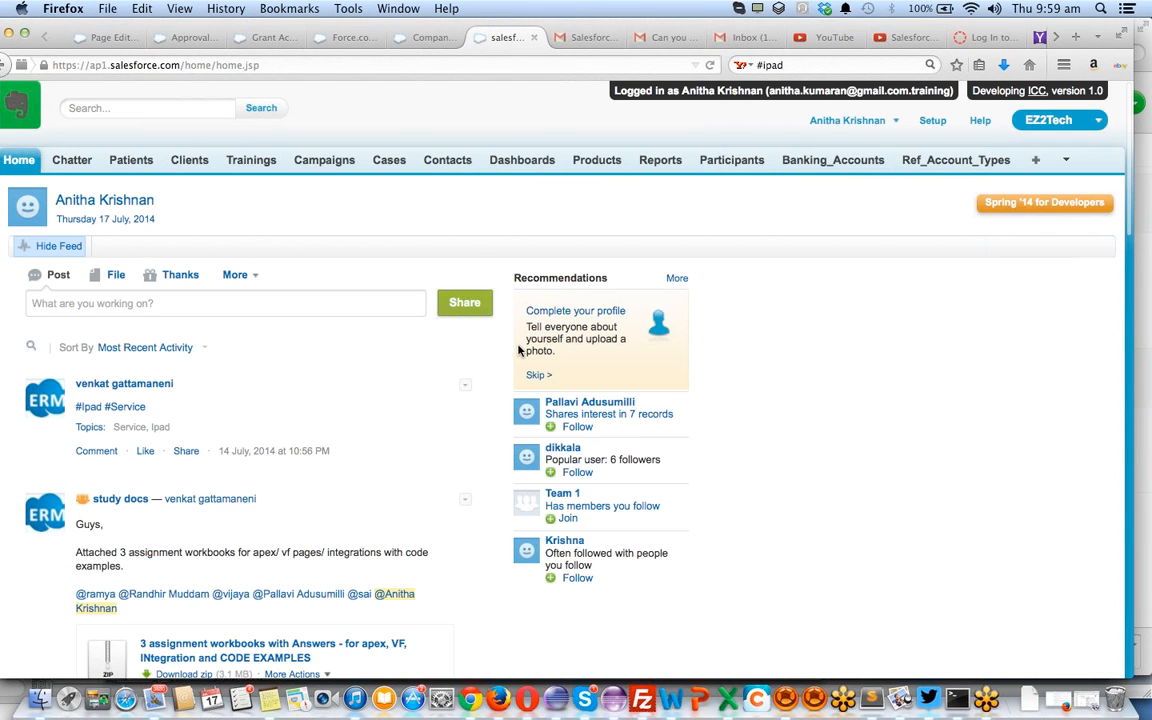
Approve the Training-000112 request without comments from the first approver's Items to Approve and check the record's Approval History
{"action": "scroll", "coordinate": [520, 350], "scroll_direction": "down", "scroll_amount": 20}
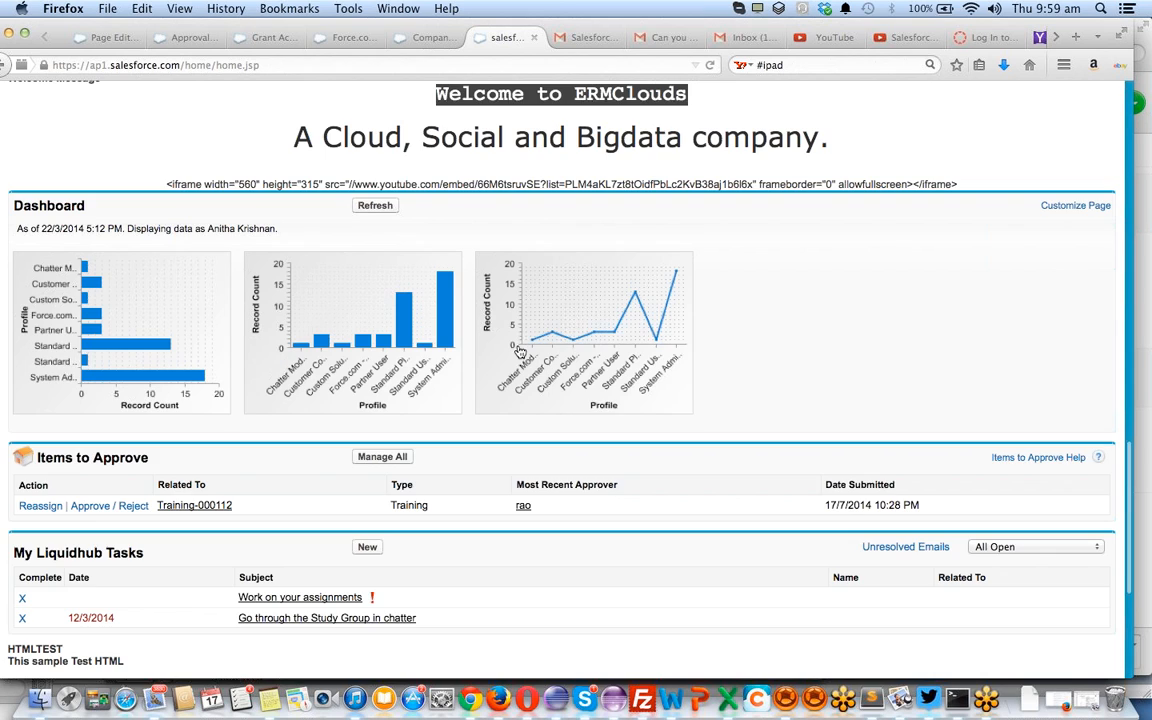
{"action": "scroll", "coordinate": [520, 352], "scroll_direction": "down", "scroll_amount": 3}
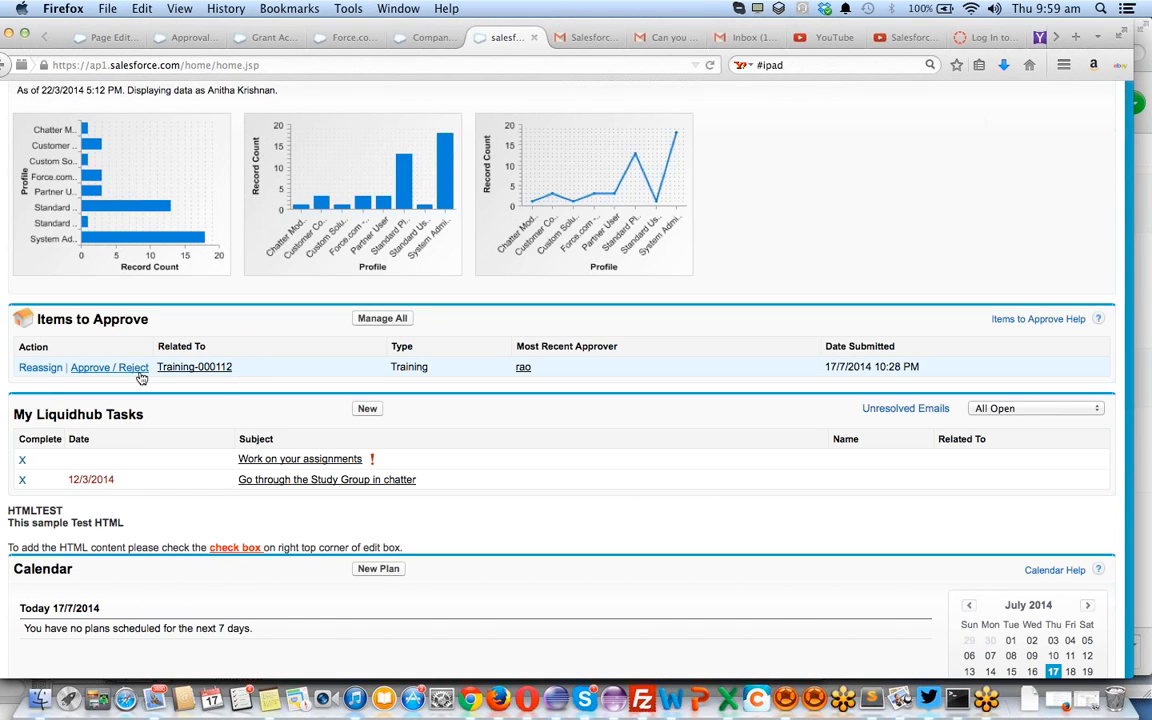
{"action": "left_click", "coordinate": [98, 370]}
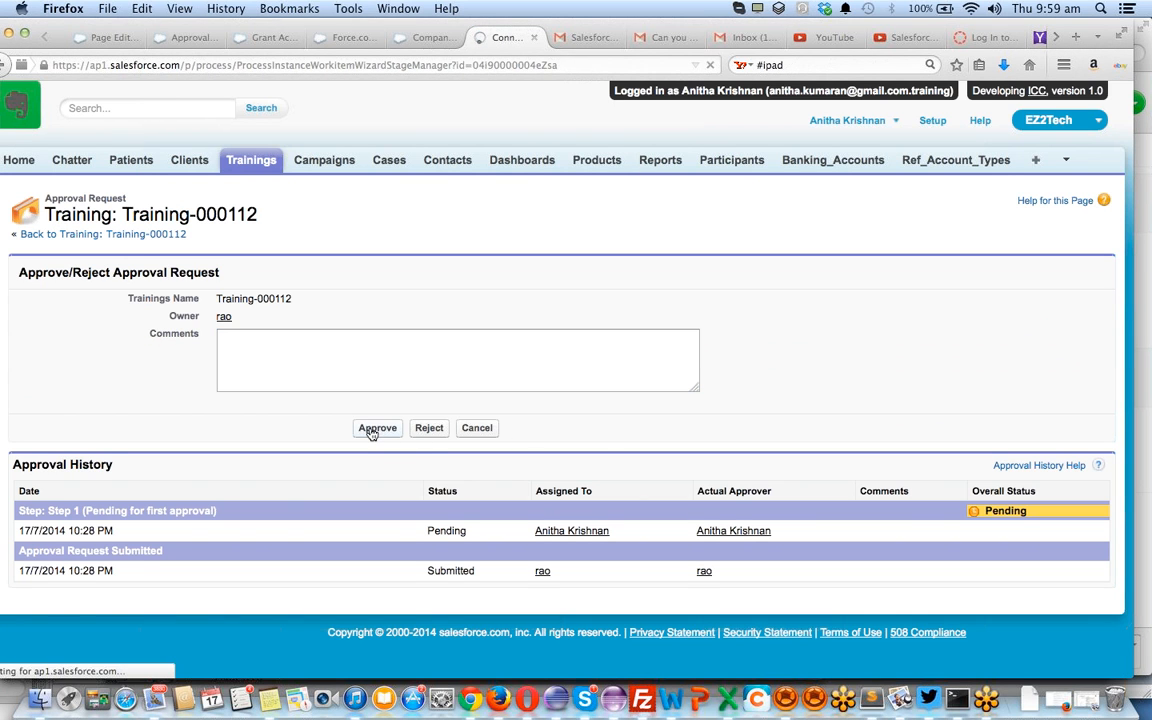
{"action": "left_click", "coordinate": [372, 430]}
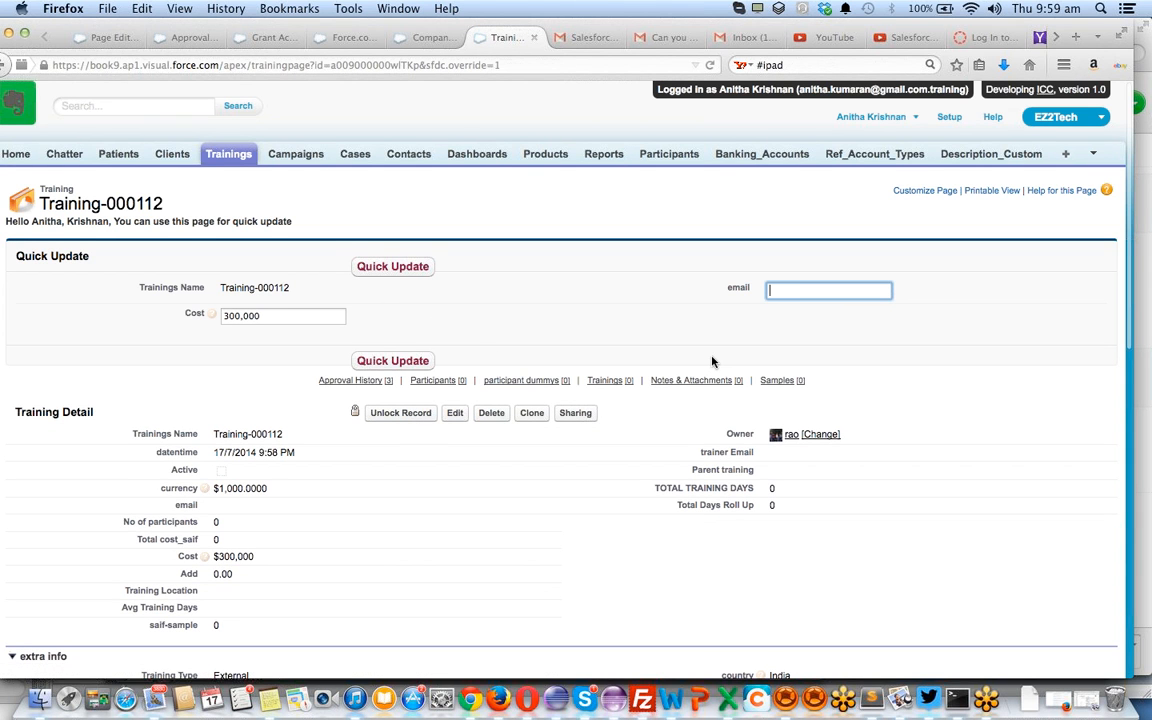
{"action": "scroll", "coordinate": [712, 361], "scroll_direction": "down", "scroll_amount": 10}
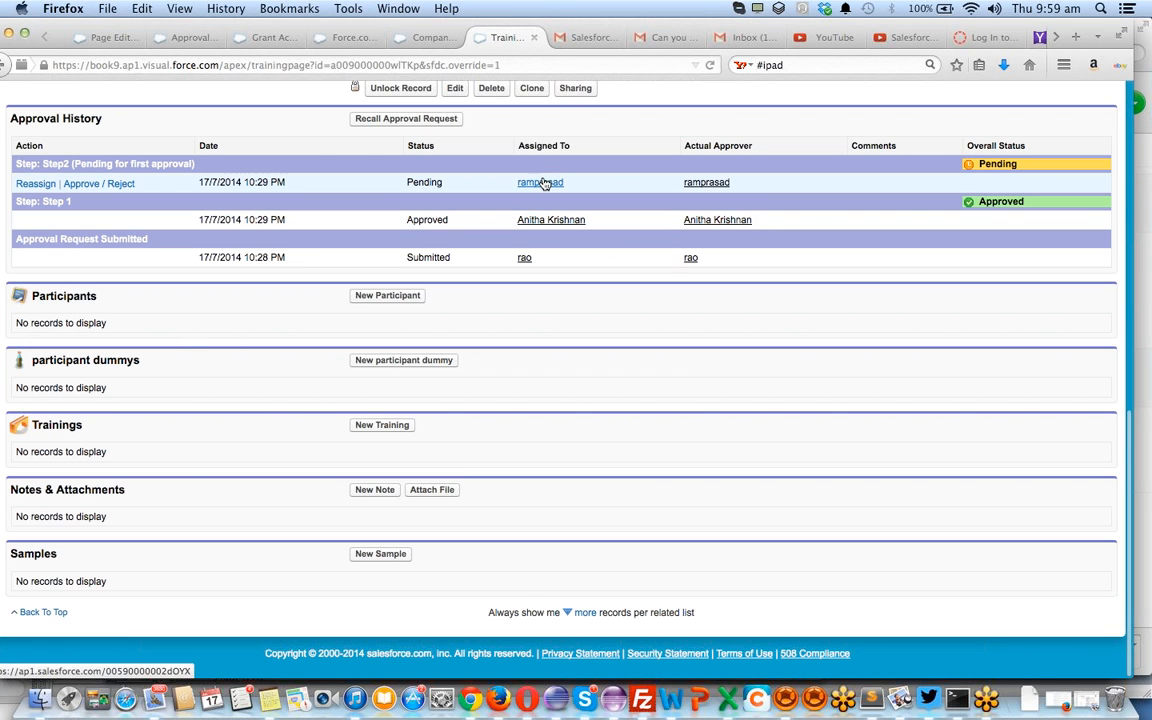
{"action": "scroll", "coordinate": [714, 375], "scroll_direction": "up", "scroll_amount": 2}
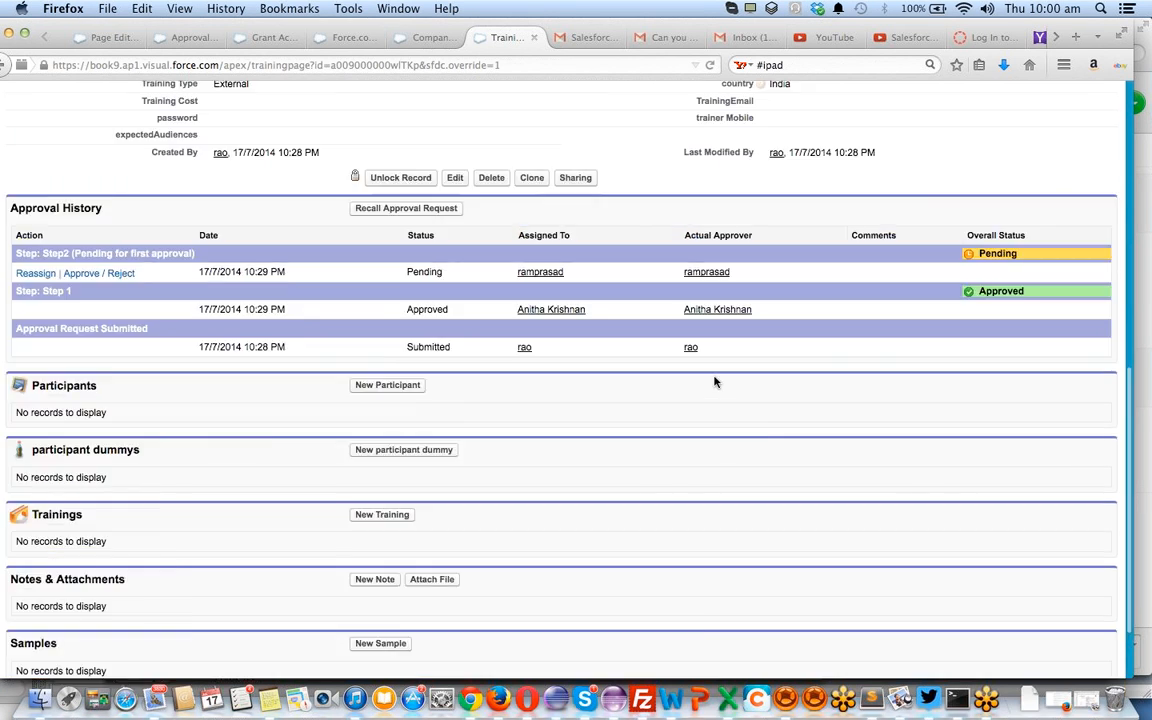
Log out of the first approver's account and log in as the System Administrator user with the Customer Support - Bangalore role
{"action": "scroll", "coordinate": [714, 381], "scroll_direction": "up", "scroll_amount": 10}
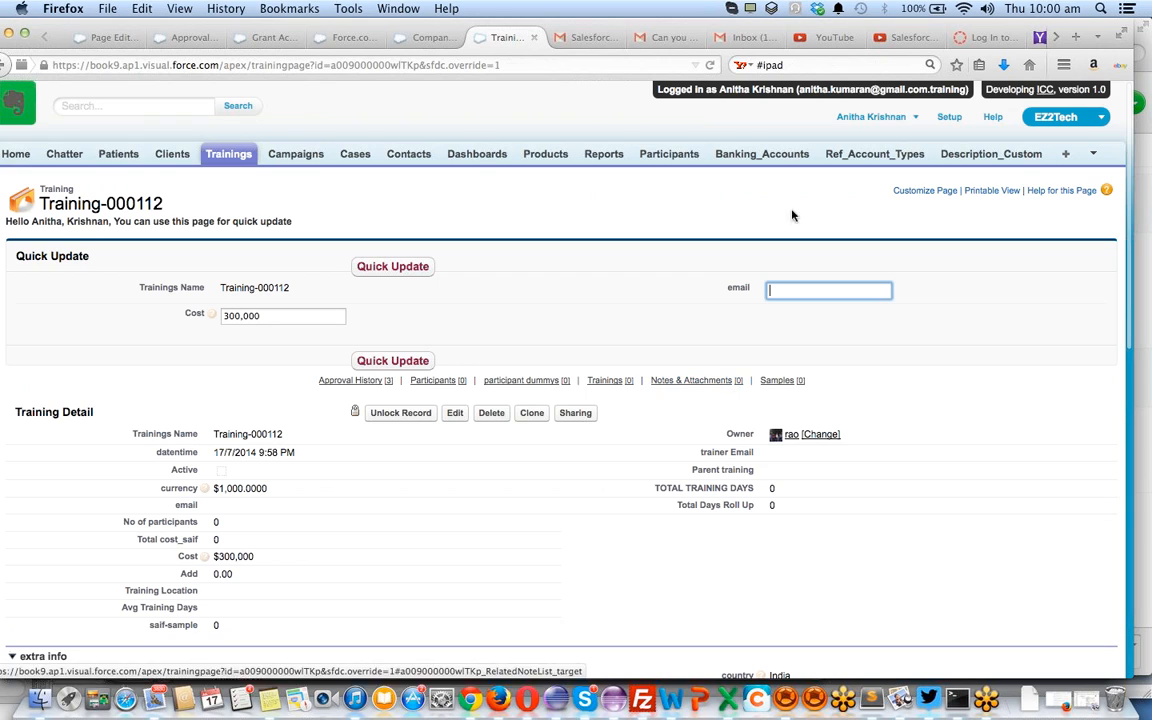
{"action": "left_click", "coordinate": [903, 119]}
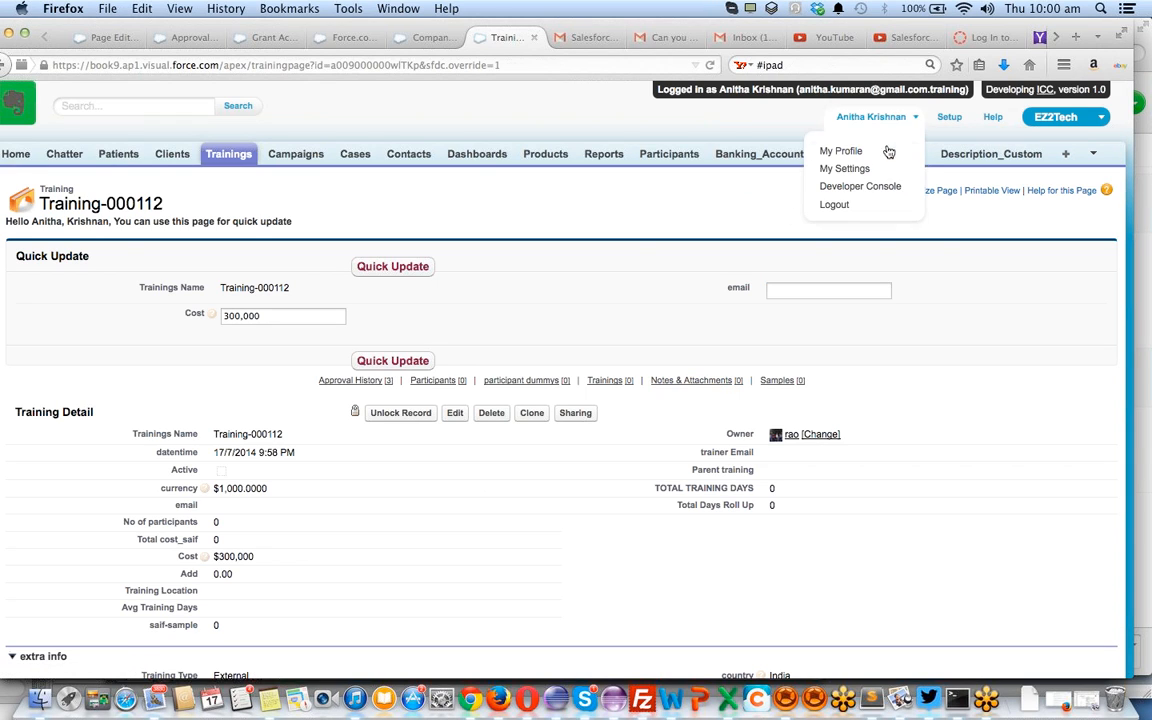
{"action": "left_click", "coordinate": [840, 207]}
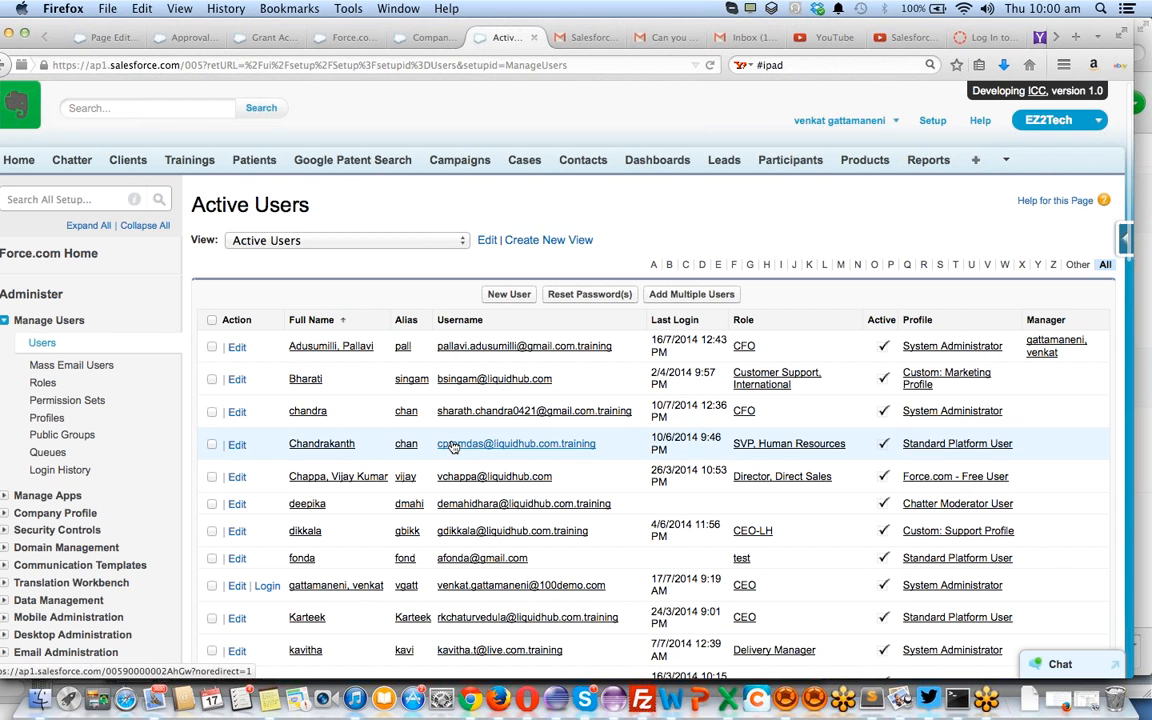
{"action": "scroll", "coordinate": [450, 443], "scroll_direction": "down", "scroll_amount": 1}
{"action": "scroll", "coordinate": [452, 446], "scroll_direction": "down", "scroll_amount": 15}
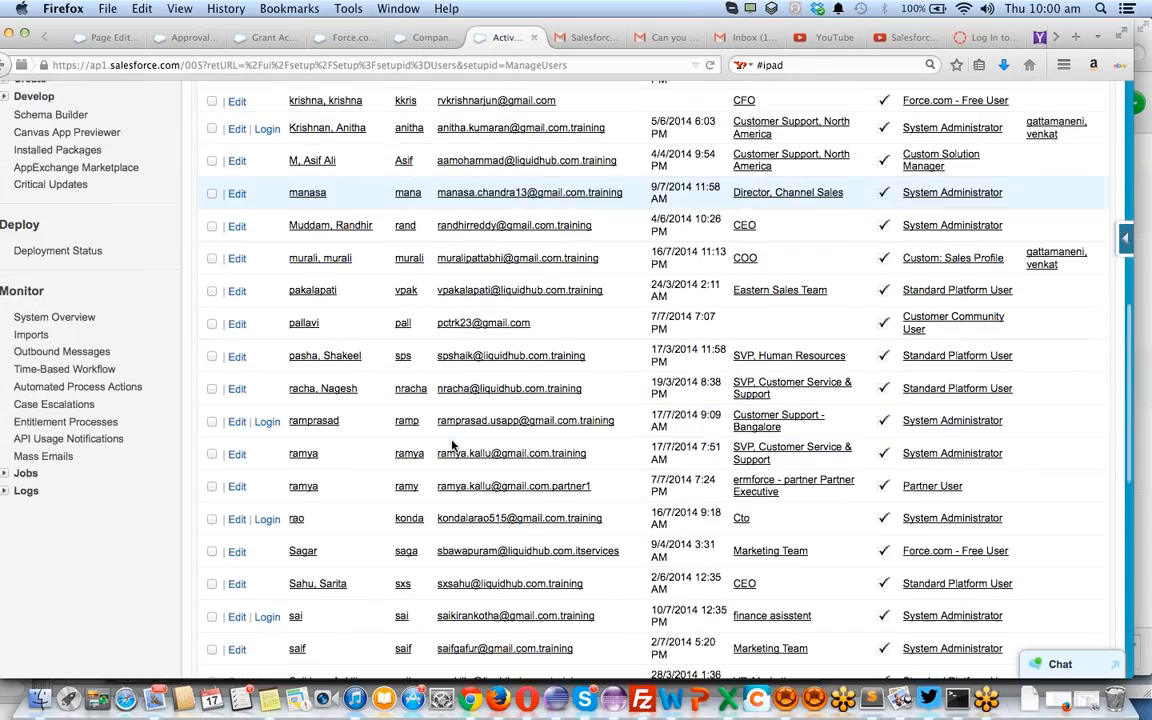
{"action": "scroll", "coordinate": [452, 446], "scroll_direction": "down", "scroll_amount": 15}
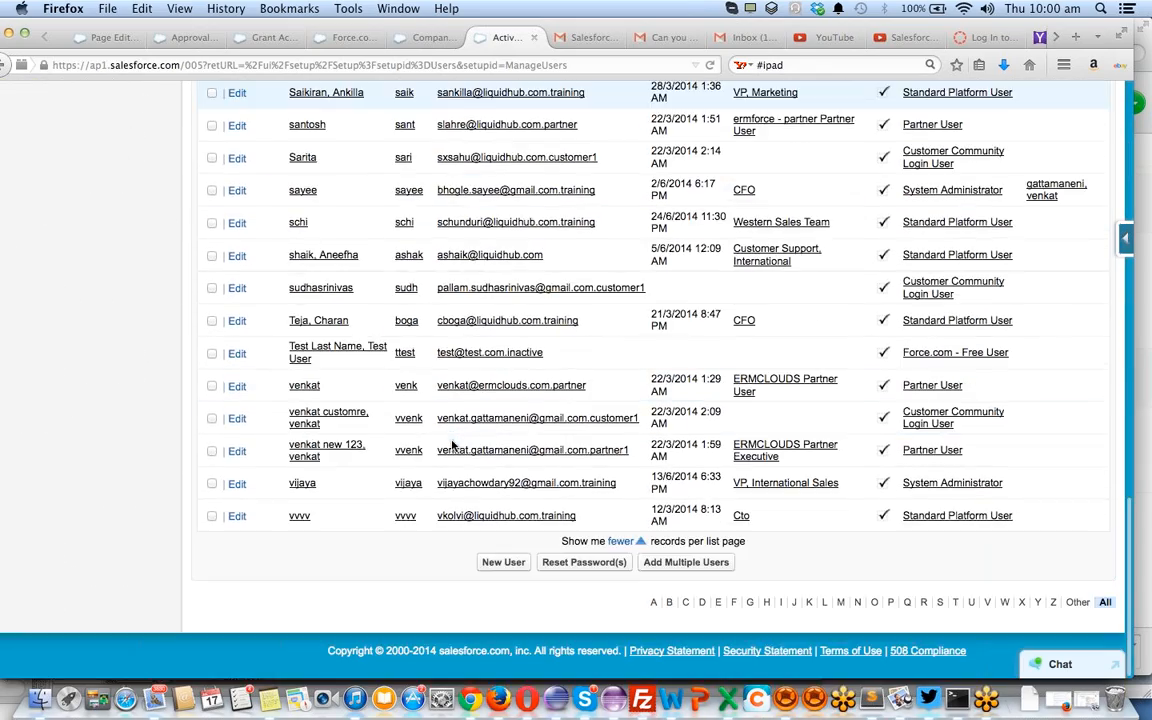
{"action": "scroll", "coordinate": [452, 446], "scroll_direction": "up", "scroll_amount": 10}
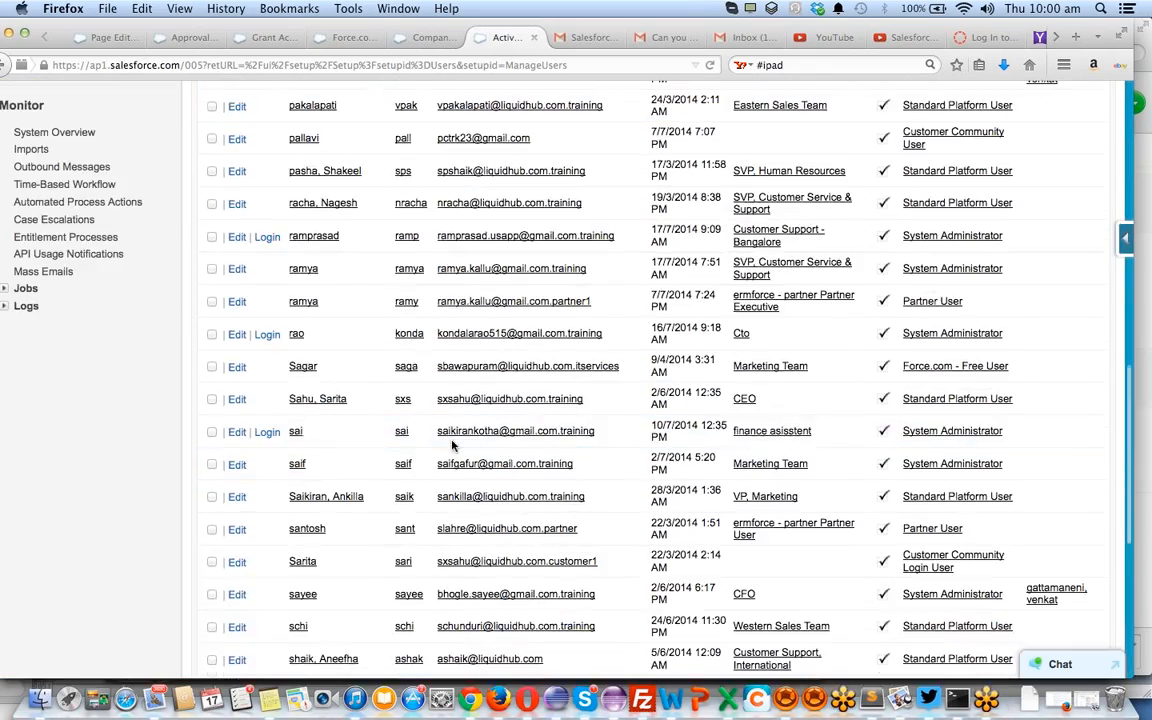
{"action": "left_click", "coordinate": [266, 240]}
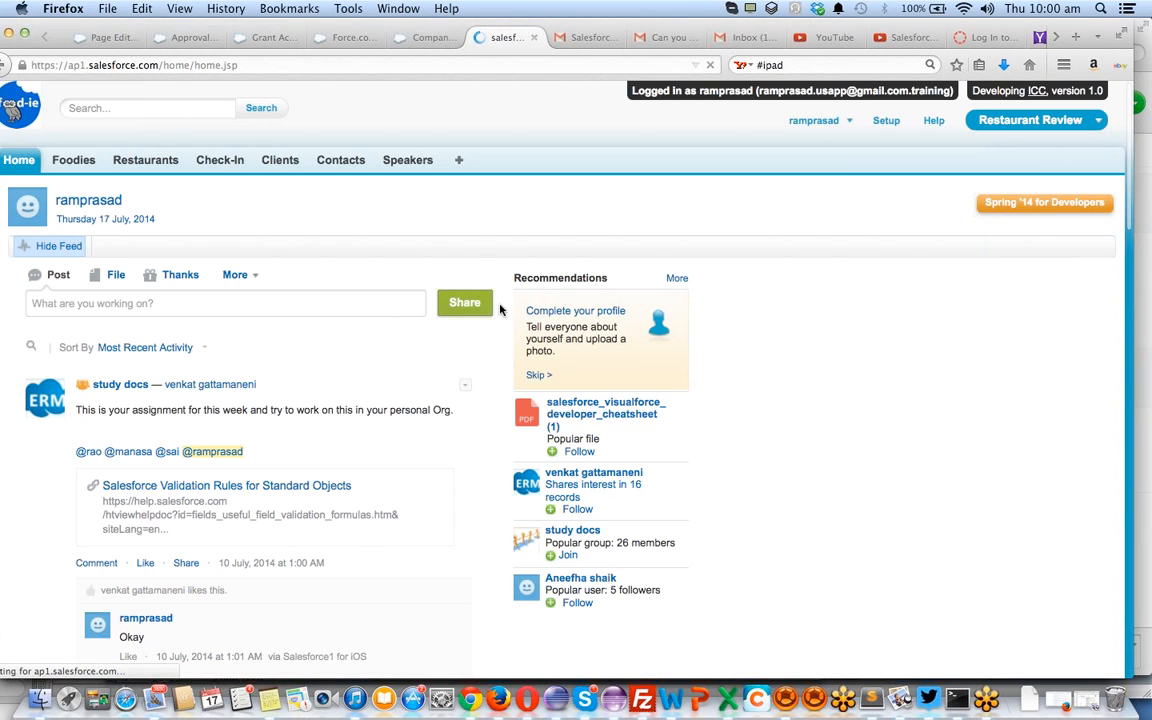
Approve the Training-000112 request without comments from the second approver's Items to Approve and check the record's Approval History
{"action": "scroll", "coordinate": [450, 328], "scroll_direction": "down", "scroll_amount": 10}
{"action": "scroll", "coordinate": [450, 328], "scroll_direction": "down", "scroll_amount": 8}
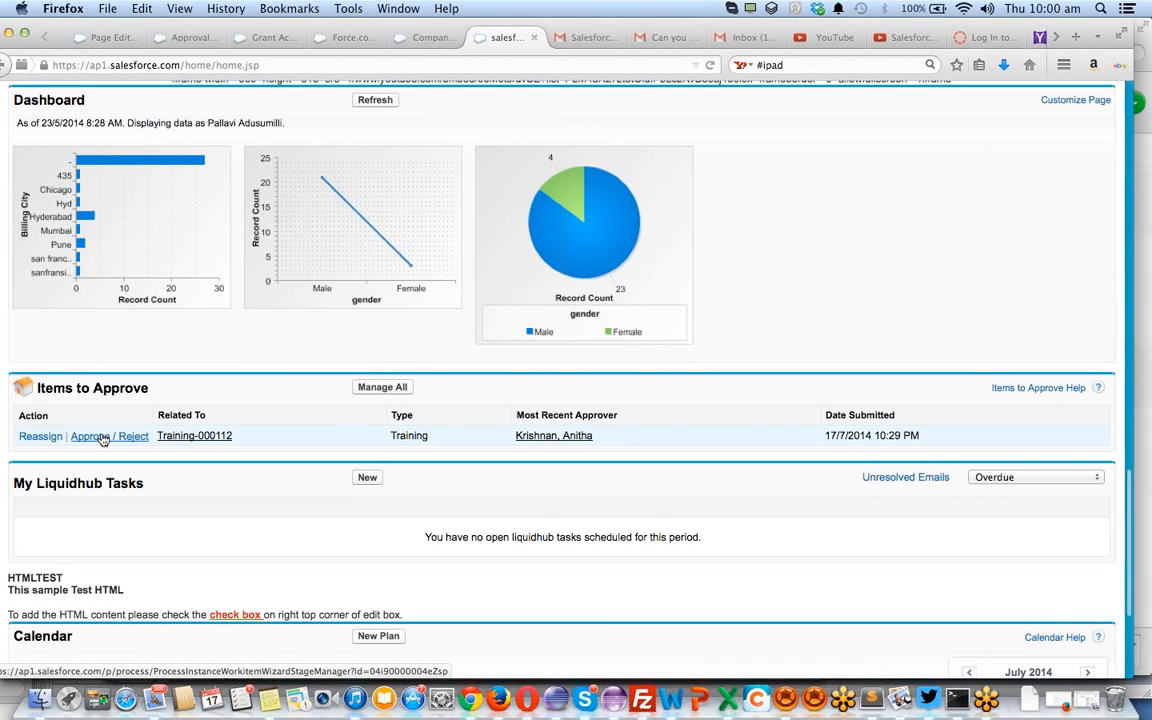
{"action": "left_click_drag", "start_coordinate": [103, 439], "coordinate": [140, 483]}
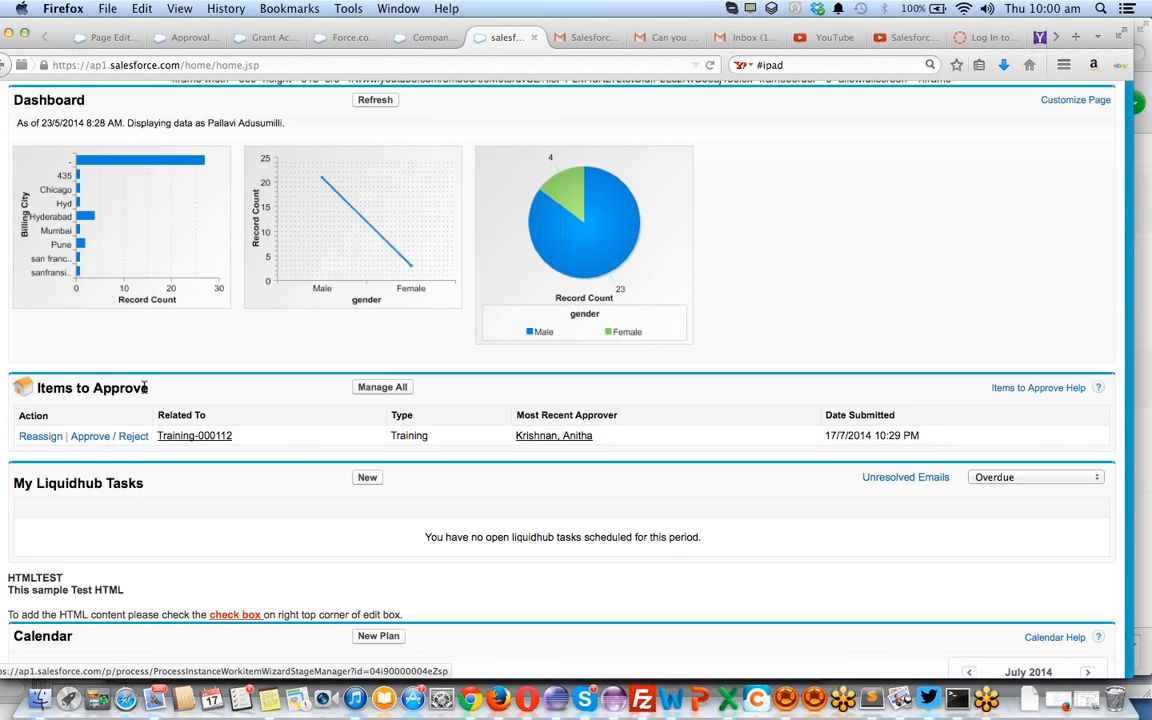
{"action": "left_click", "coordinate": [104, 440]}
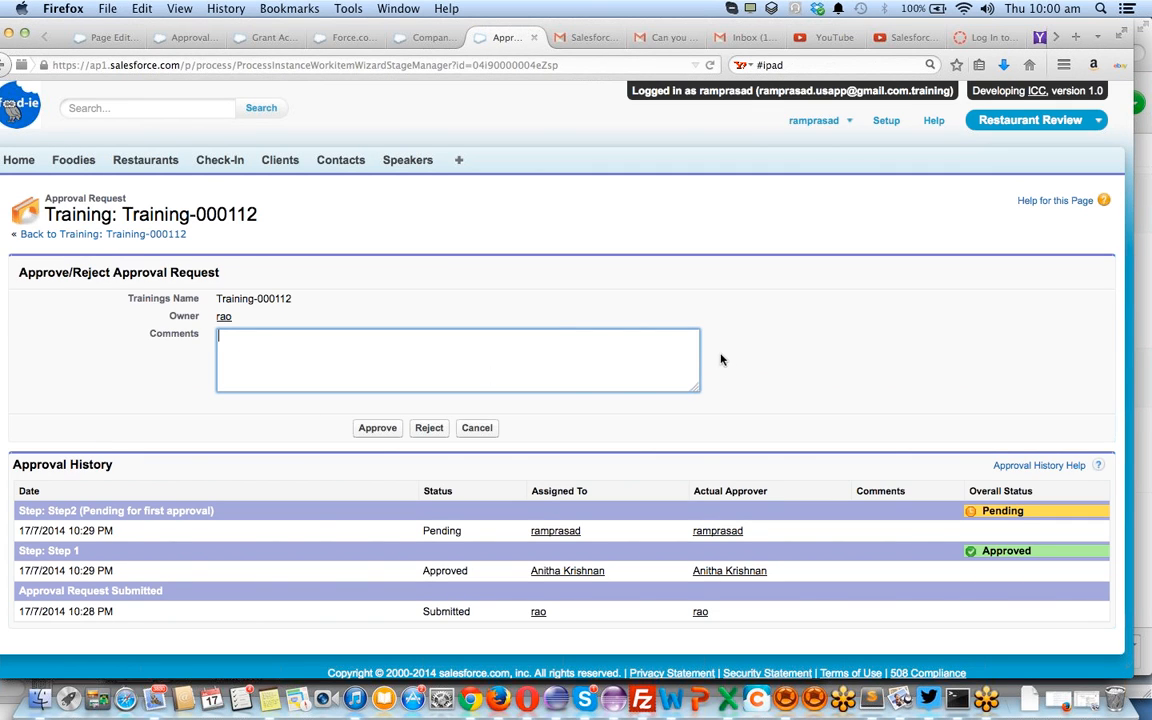
{"action": "scroll", "coordinate": [727, 362], "scroll_direction": "down", "scroll_amount": 1}
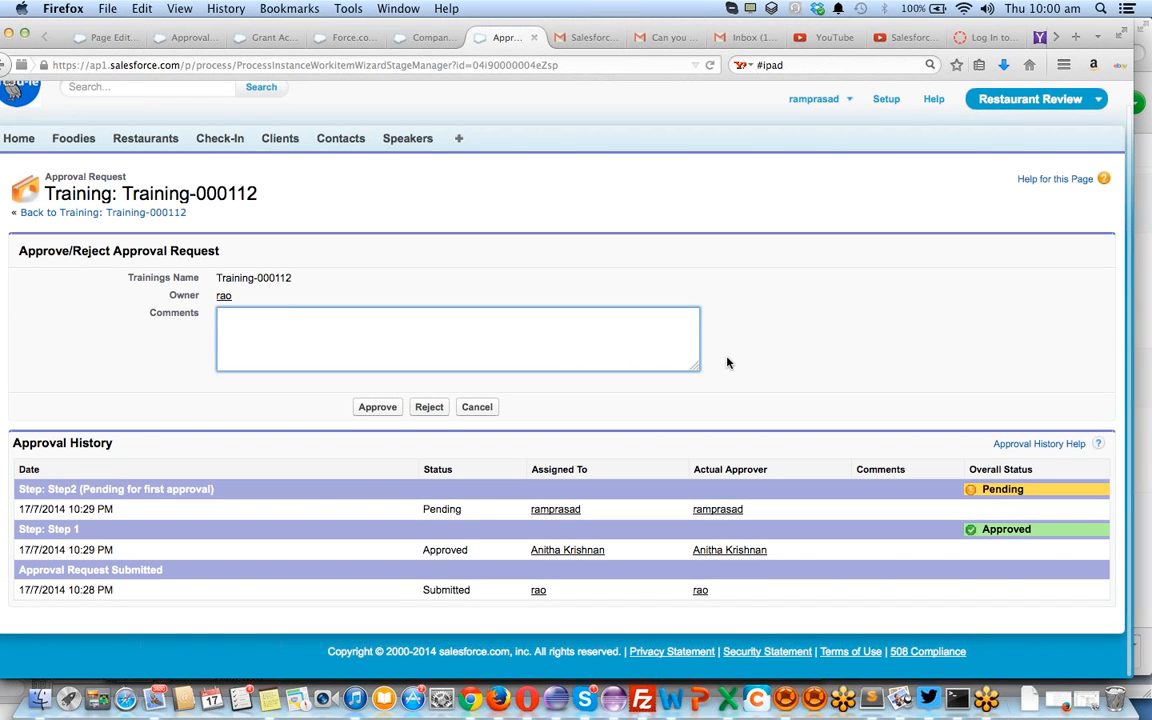
{"action": "left_click", "coordinate": [389, 410]}
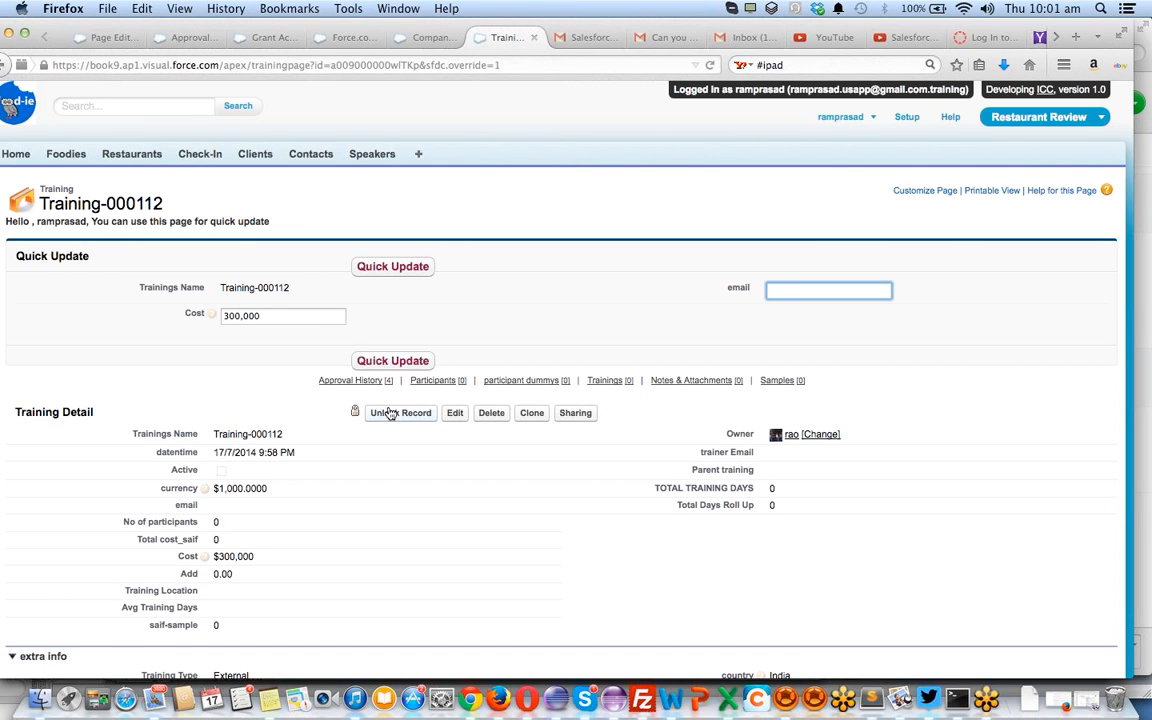
{"action": "scroll", "coordinate": [512, 290], "scroll_direction": "down", "scroll_amount": 10}
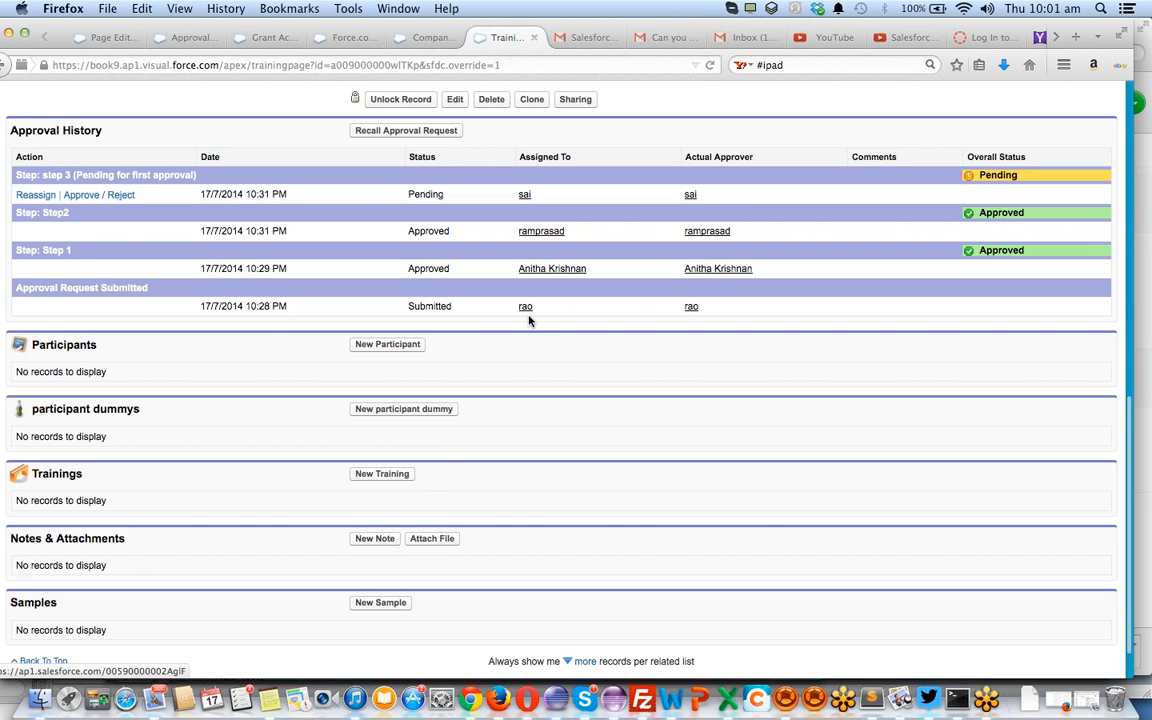
Log out of the second approver's account and log in as the System Administrator user with the finance assistent role
{"action": "scroll", "coordinate": [500, 300], "scroll_direction": "up", "scroll_amount": 15}
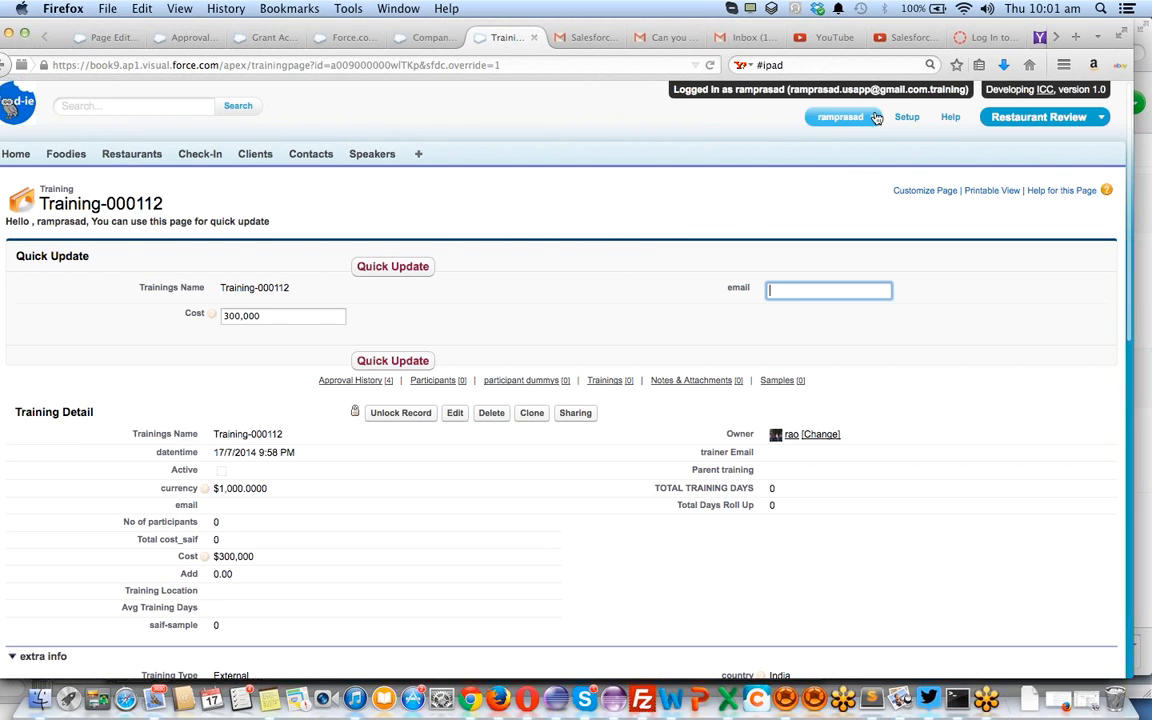
{"action": "left_click", "coordinate": [873, 117]}
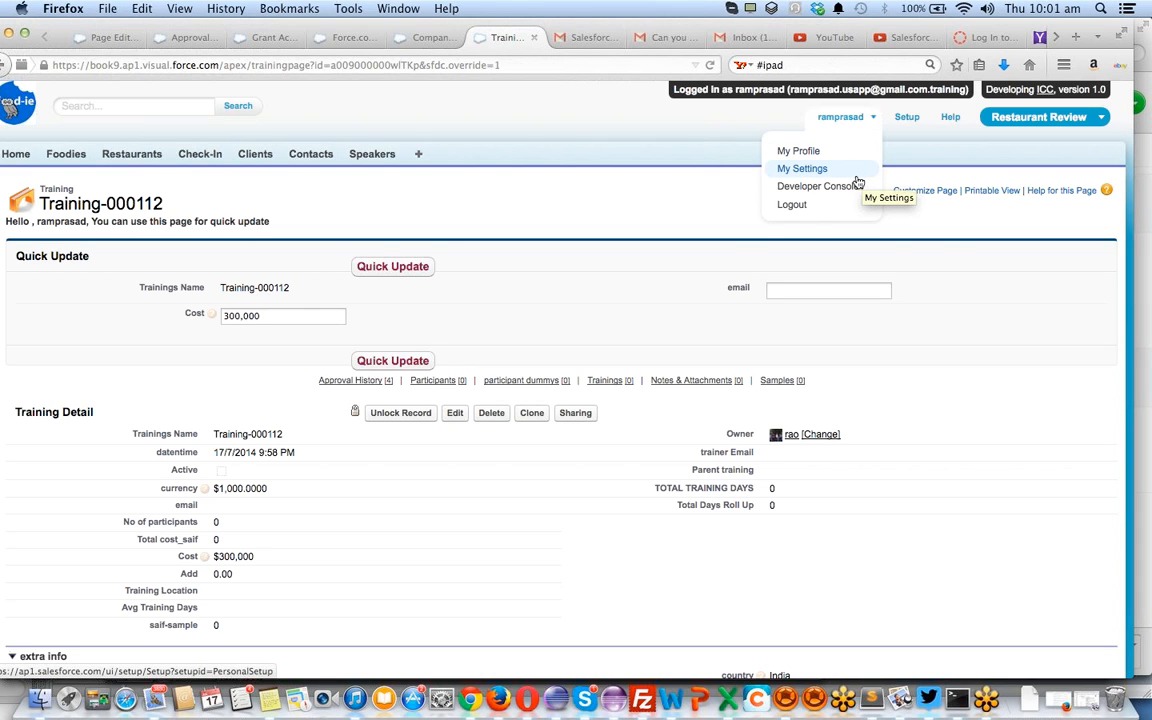
{"action": "left_click", "coordinate": [796, 207]}
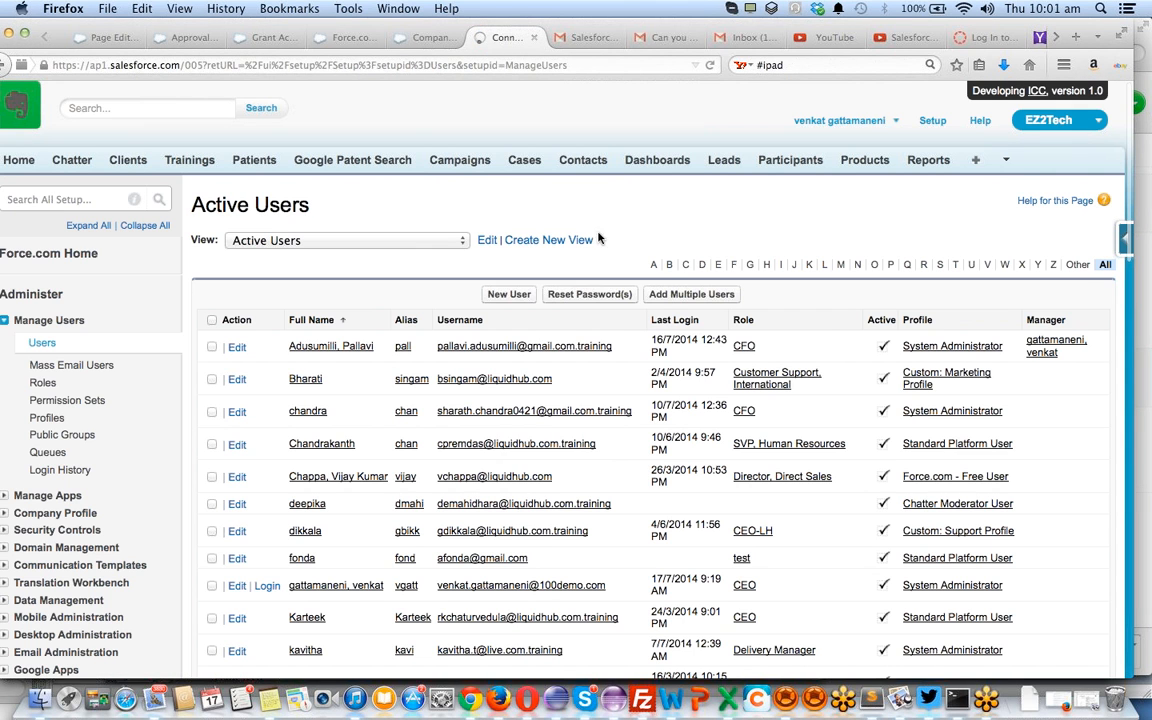
{"action": "scroll", "coordinate": [420, 500], "scroll_direction": "down", "scroll_amount": 4}
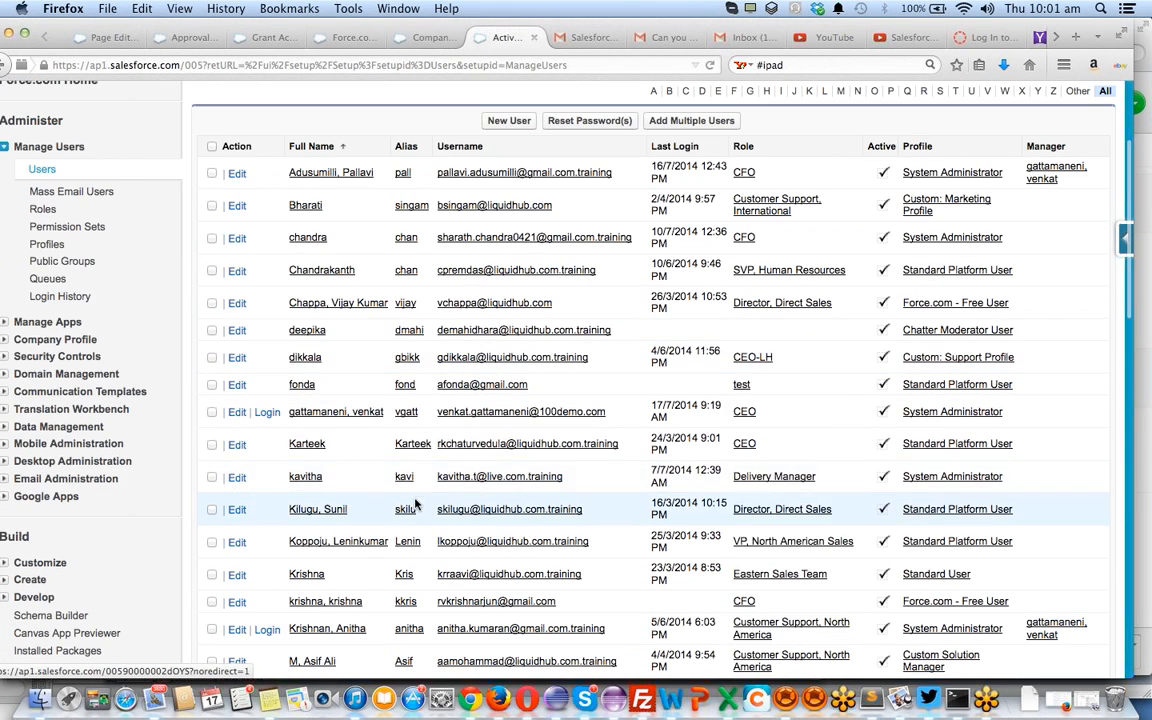
{"action": "scroll", "coordinate": [393, 522], "scroll_direction": "down", "scroll_amount": 2}
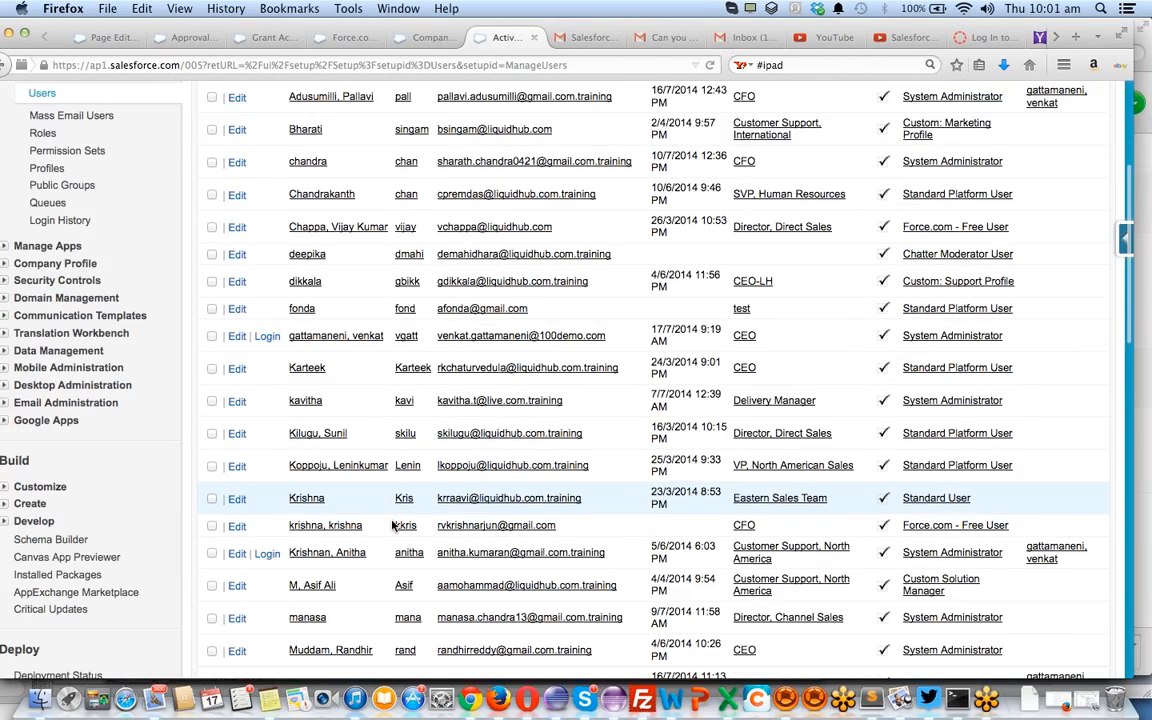
{"action": "scroll", "coordinate": [393, 522], "scroll_direction": "down", "scroll_amount": 4}
{"action": "scroll", "coordinate": [393, 525], "scroll_direction": "down", "scroll_amount": 3}
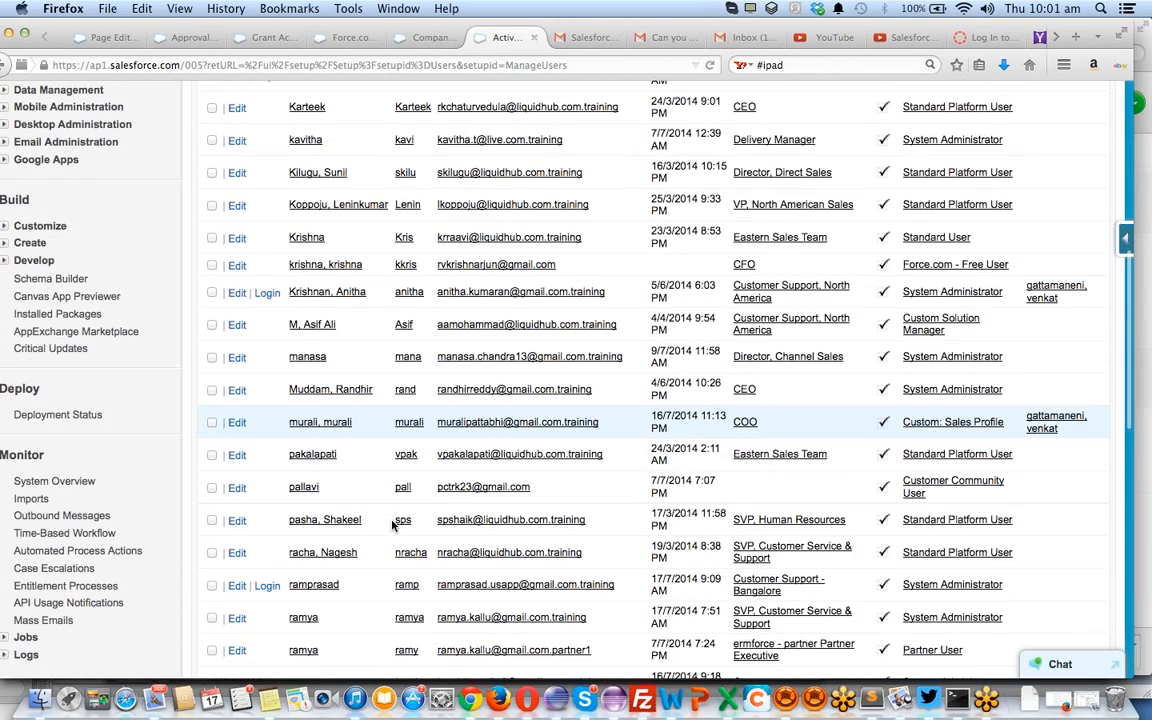
{"action": "scroll", "coordinate": [393, 522], "scroll_direction": "down", "scroll_amount": 4}
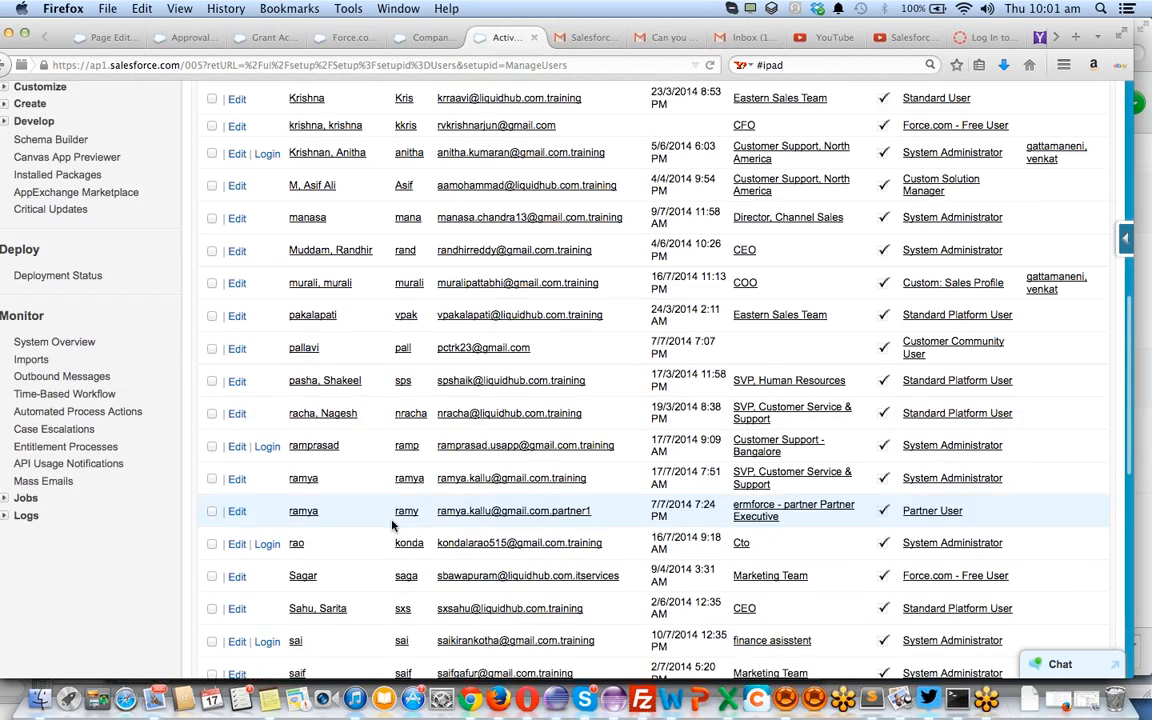
{"action": "scroll", "coordinate": [393, 522], "scroll_direction": "down", "scroll_amount": 2}
{"action": "left_click", "coordinate": [267, 575]}
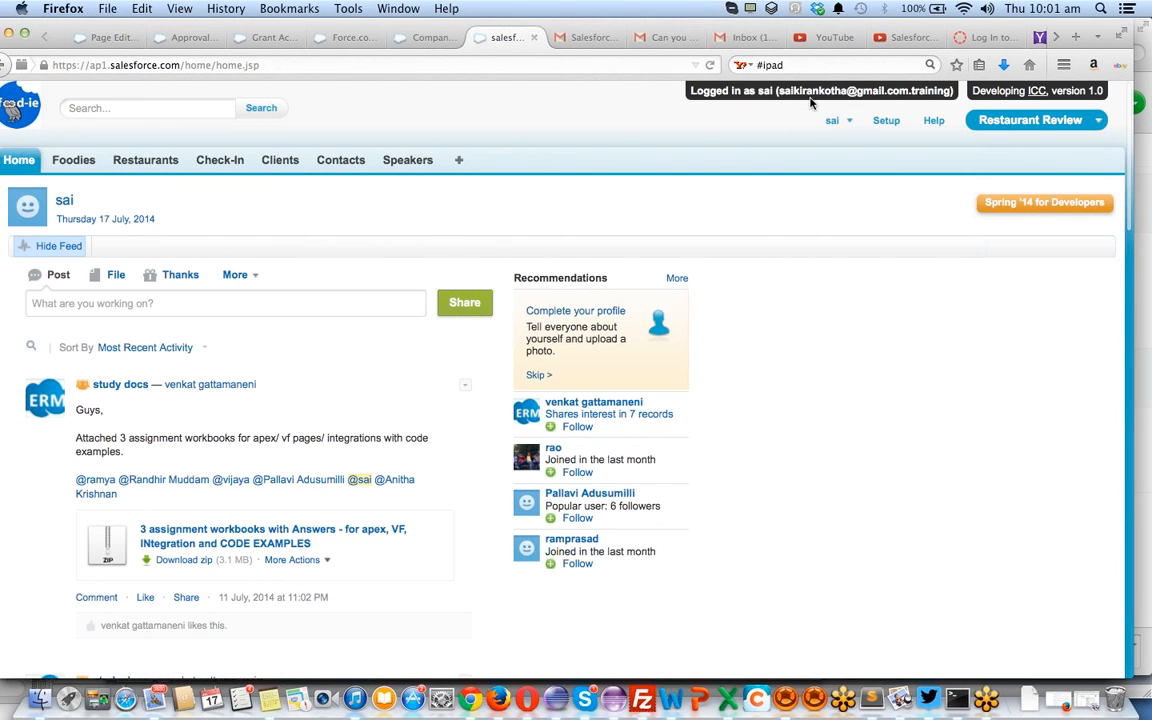
Approve the Training-000112 request without comments from the third approver's Items to Approve and check the record's Approval History
{"action": "scroll", "coordinate": [560, 345], "scroll_direction": "down", "scroll_amount": 15}
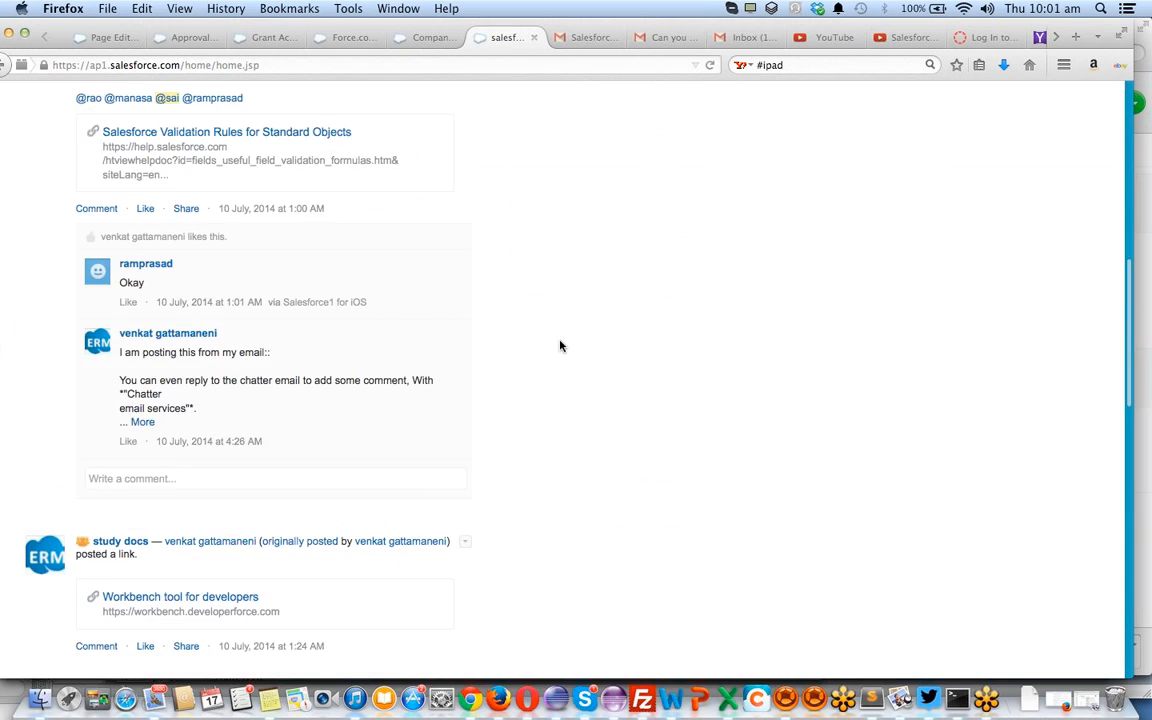
{"action": "scroll", "coordinate": [560, 345], "scroll_direction": "down", "scroll_amount": 10}
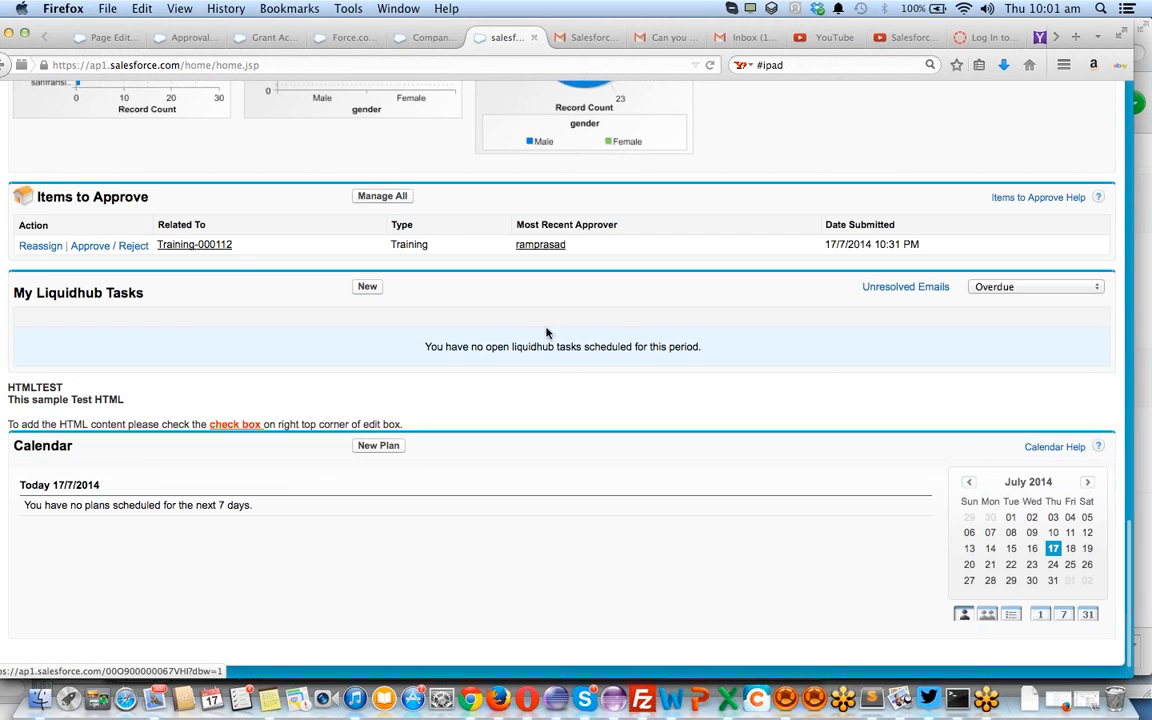
{"action": "left_click", "coordinate": [96, 246]}
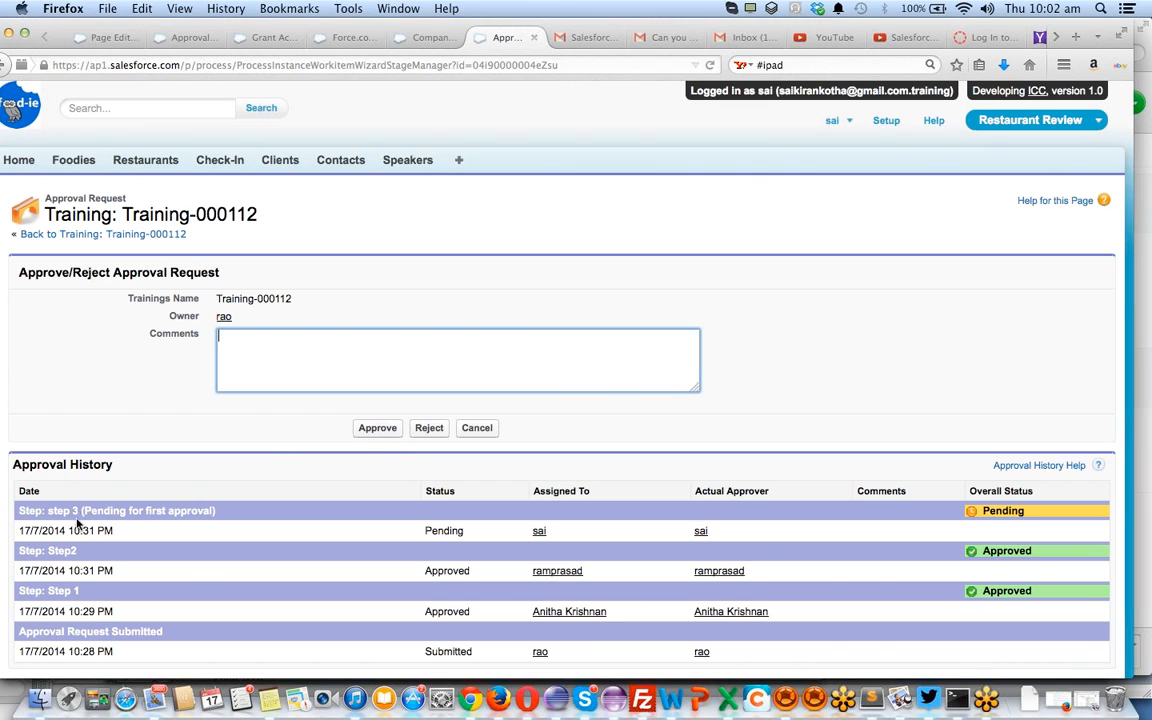
{"action": "left_click", "coordinate": [389, 430]}
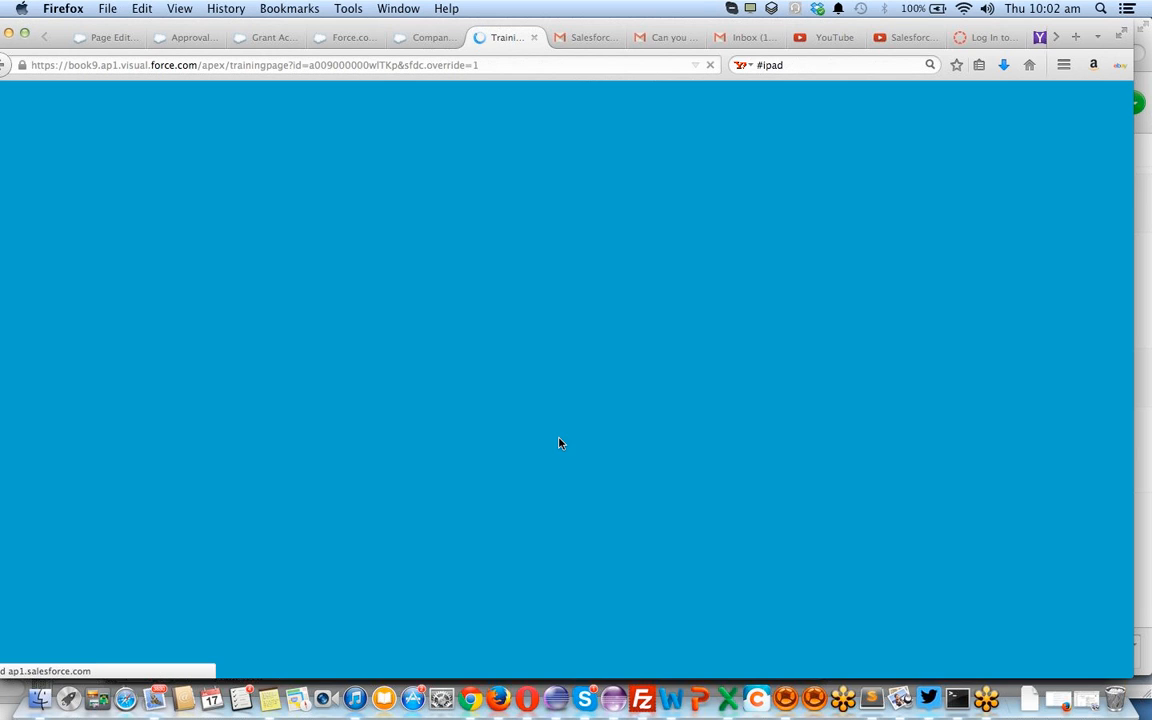
{"action": "scroll", "coordinate": [604, 359], "scroll_direction": "down", "scroll_amount": 5}
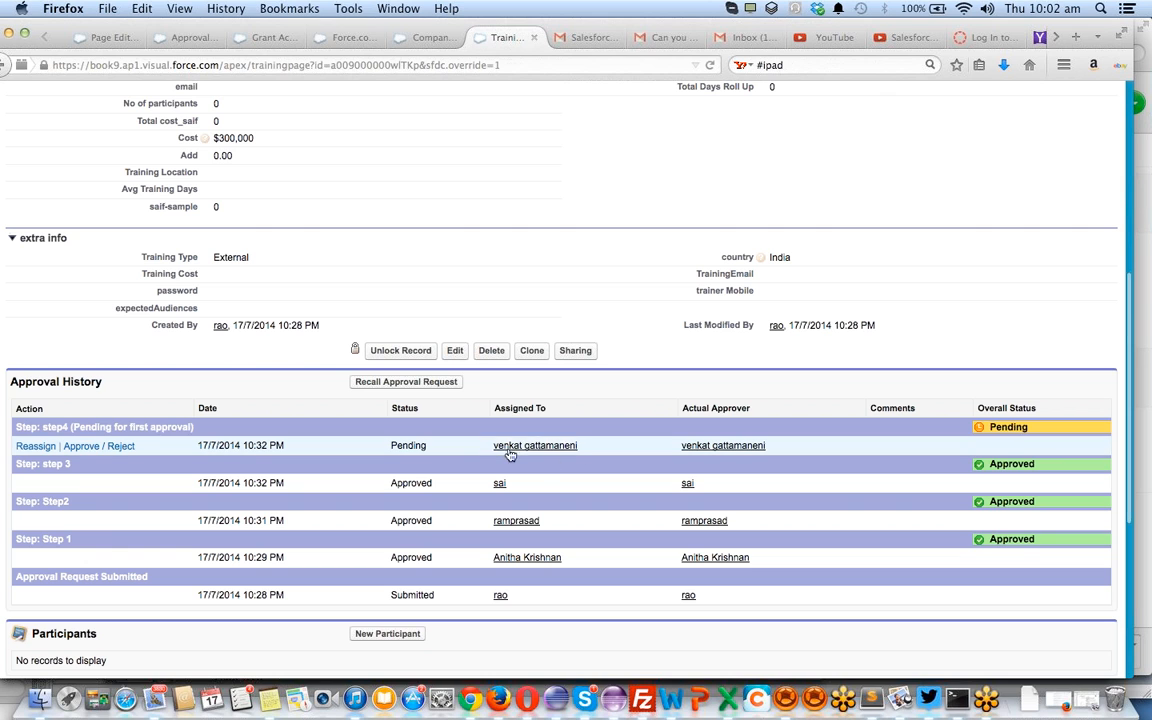
Log out of the third approver's account and go to the Items to Approve list on the administrator's Home page
{"action": "scroll", "coordinate": [686, 430], "scroll_direction": "up", "scroll_amount": 5}
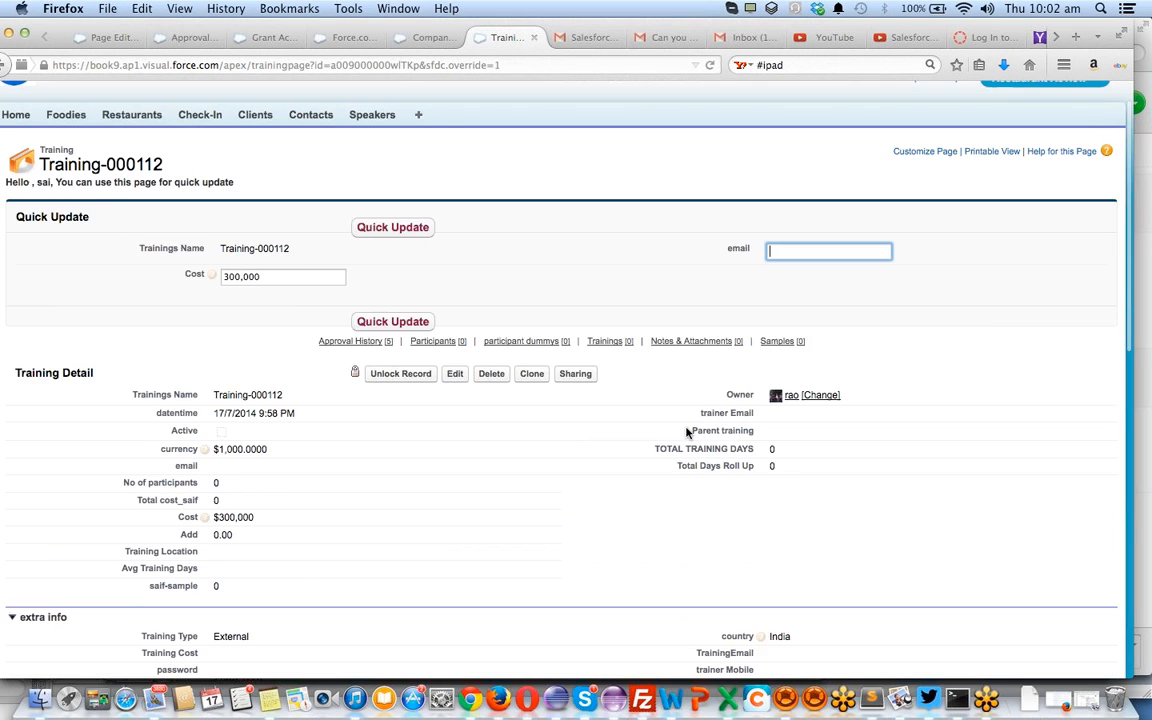
{"action": "left_click", "coordinate": [871, 118]}
{"action": "left_click", "coordinate": [809, 206]}
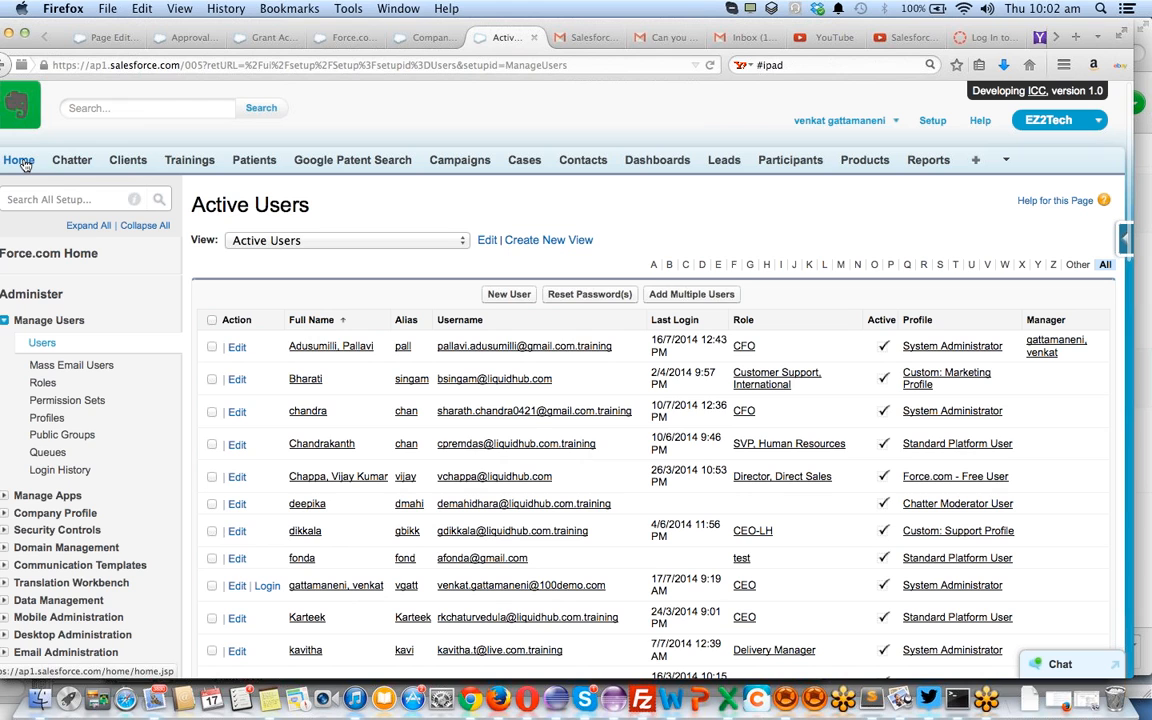
{"action": "left_click", "coordinate": [22, 163]}
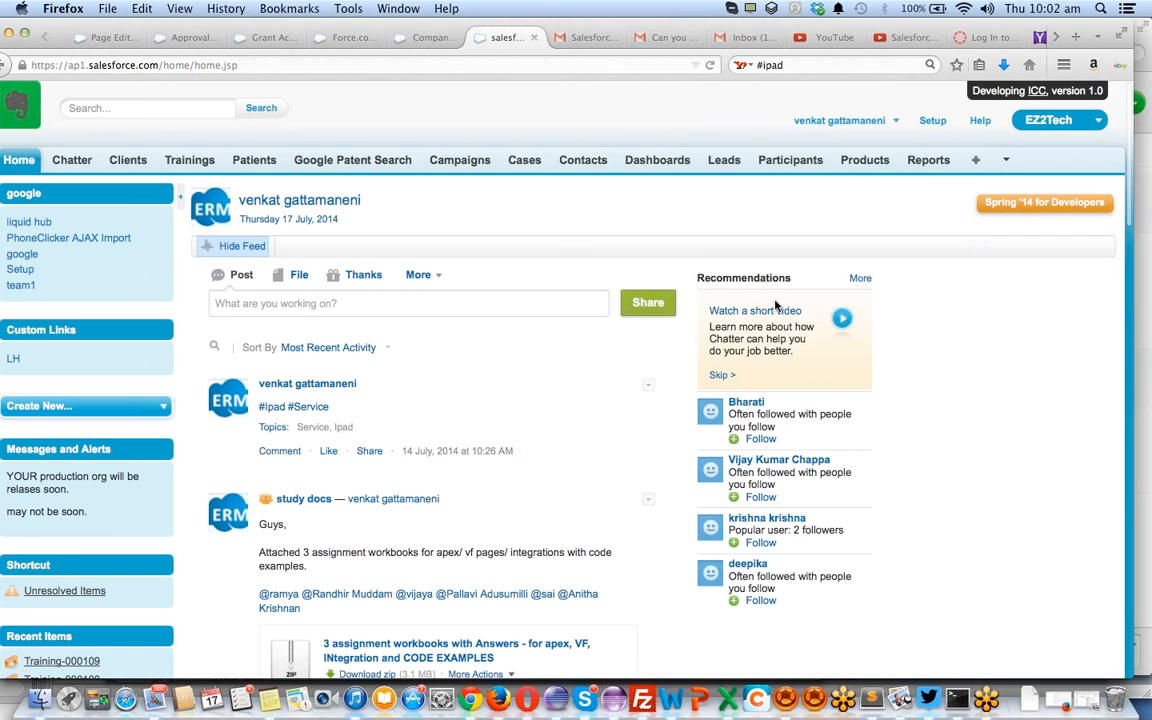
{"action": "scroll", "coordinate": [775, 306], "scroll_direction": "down", "scroll_amount": 5}
{"action": "scroll", "coordinate": [775, 306], "scroll_direction": "down", "scroll_amount": 10}
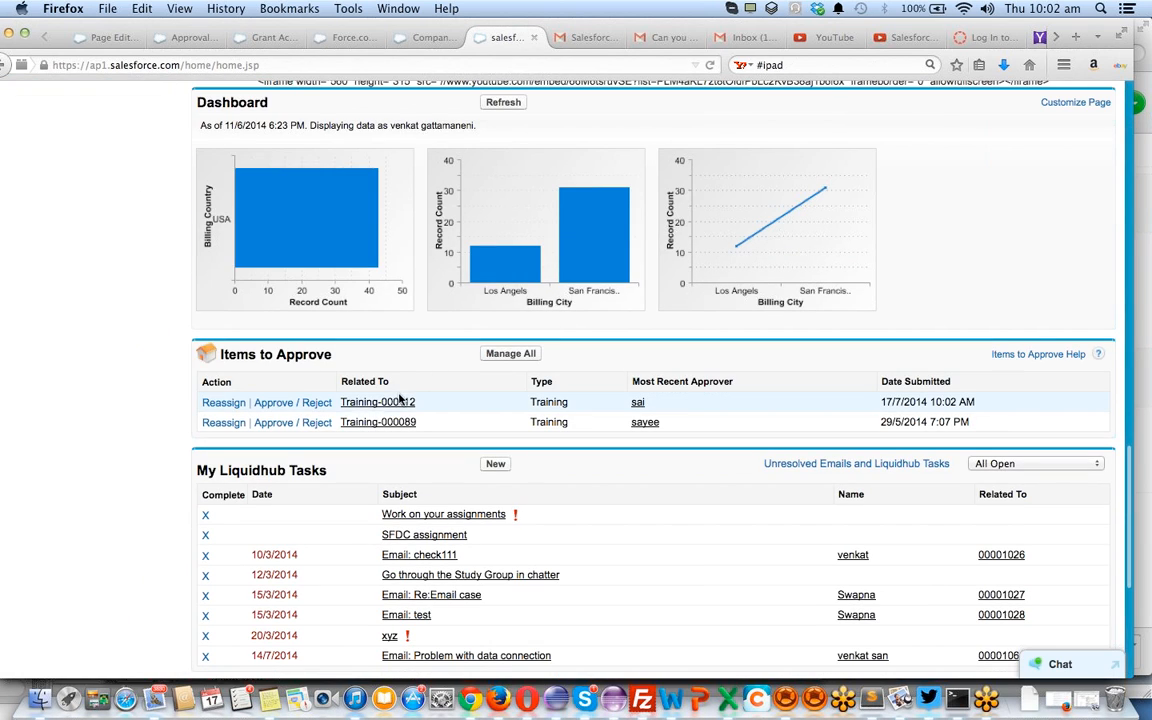
{"action": "left_click", "coordinate": [400, 403]}
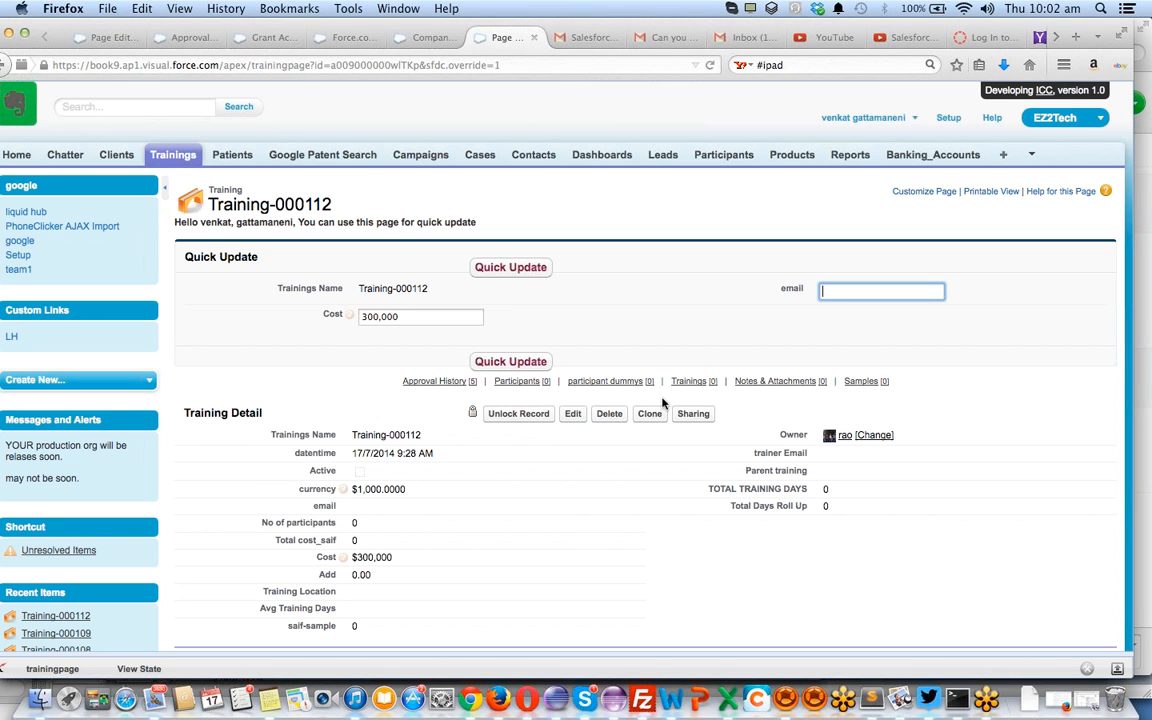
{"action": "scroll", "coordinate": [625, 437], "scroll_direction": "down", "scroll_amount": 3}
{"action": "scroll", "coordinate": [625, 437], "scroll_direction": "up", "scroll_amount": 3}
{"action": "scroll", "coordinate": [627, 439], "scroll_direction": "left", "scroll_amount": 3}
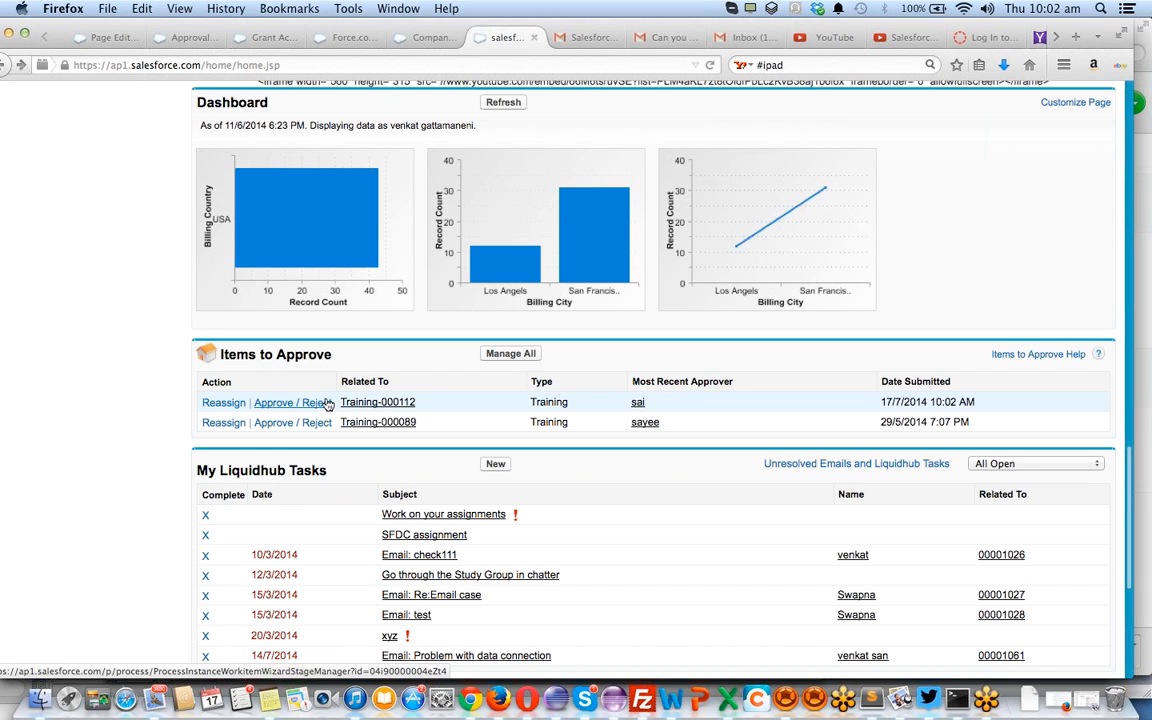
Approve the step4 request for Training-000112 from the administrator's Items to Approve without adding comments
{"action": "left_click", "coordinate": [301, 404]}
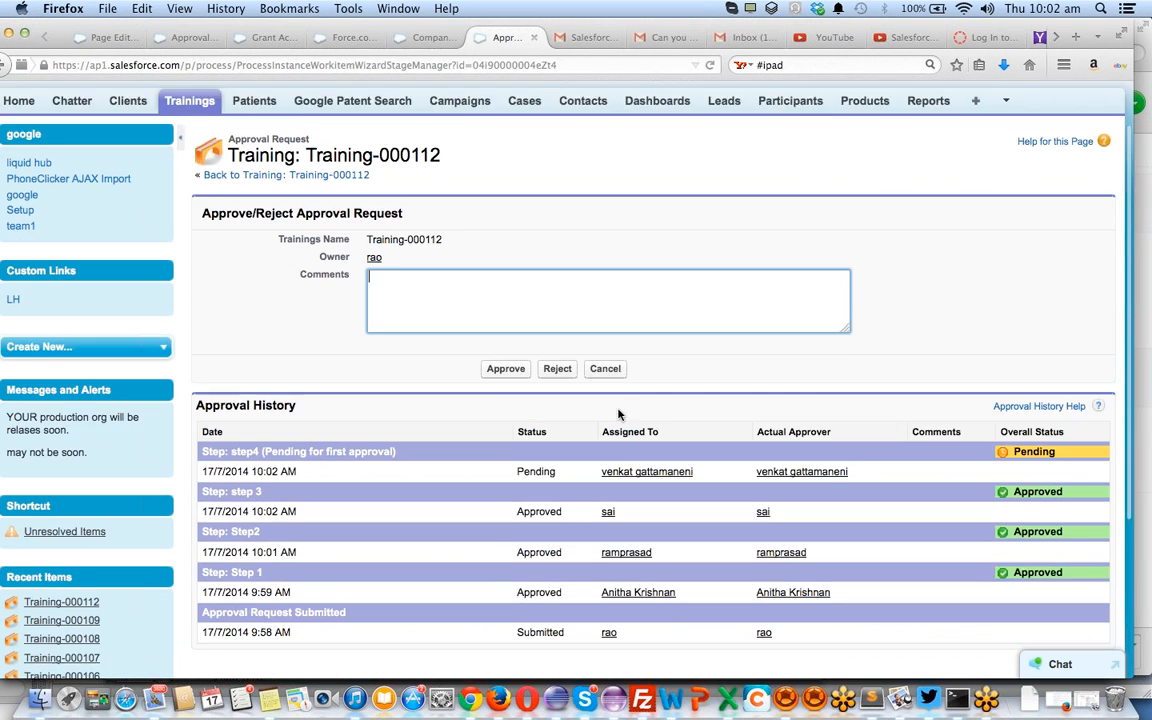
{"action": "scroll", "coordinate": [663, 412], "scroll_direction": "down", "scroll_amount": 3}
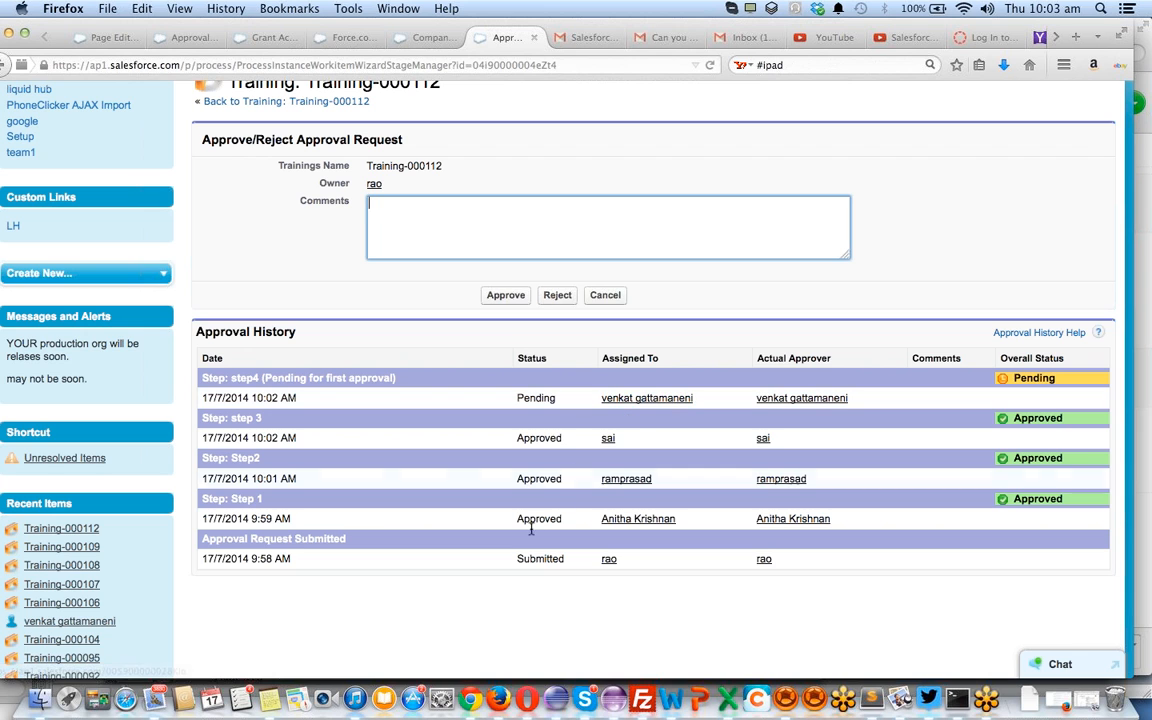
{"action": "scroll", "coordinate": [518, 586], "scroll_direction": "up", "scroll_amount": 3}
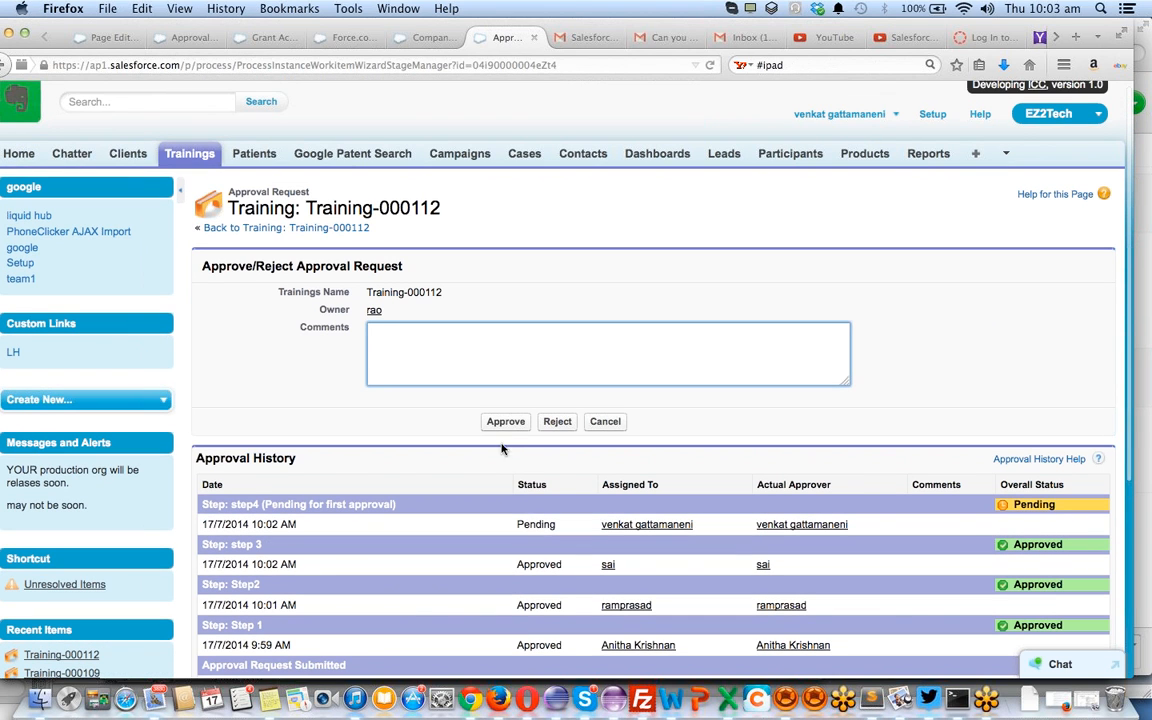
{"action": "left_click", "coordinate": [493, 423]}
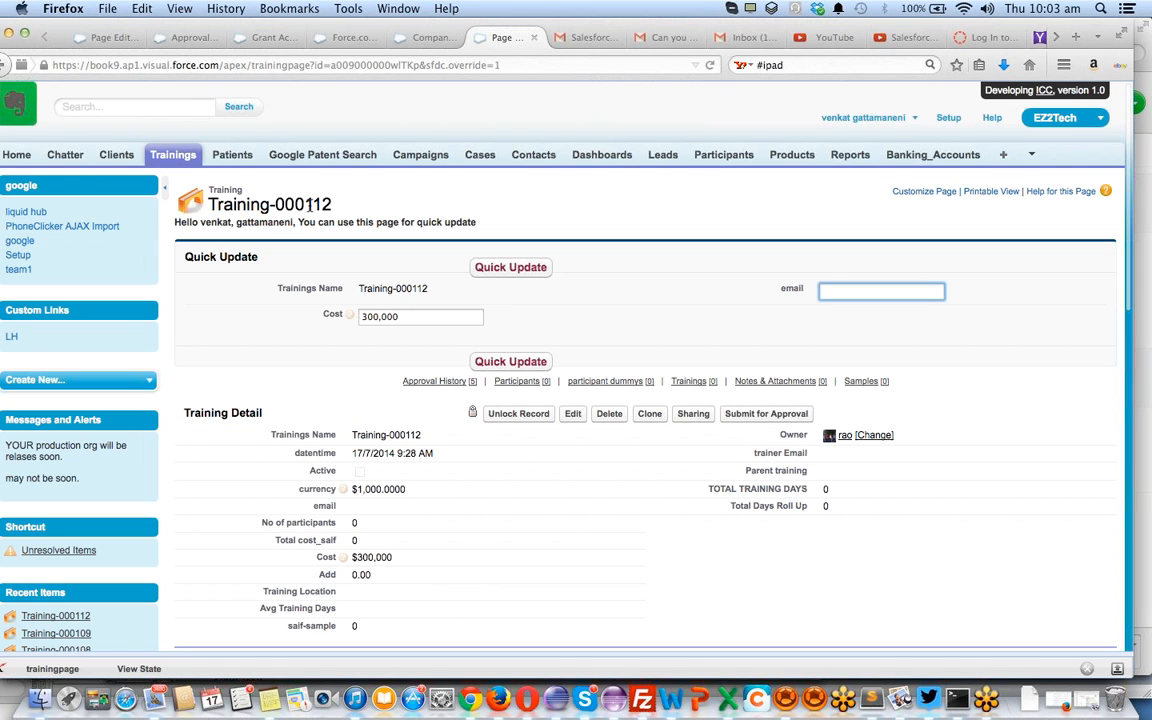
Examine the Approval History of Training-000112 for the approver, date and status of each of the four steps
{"action": "double_click", "coordinate": [323, 200]}
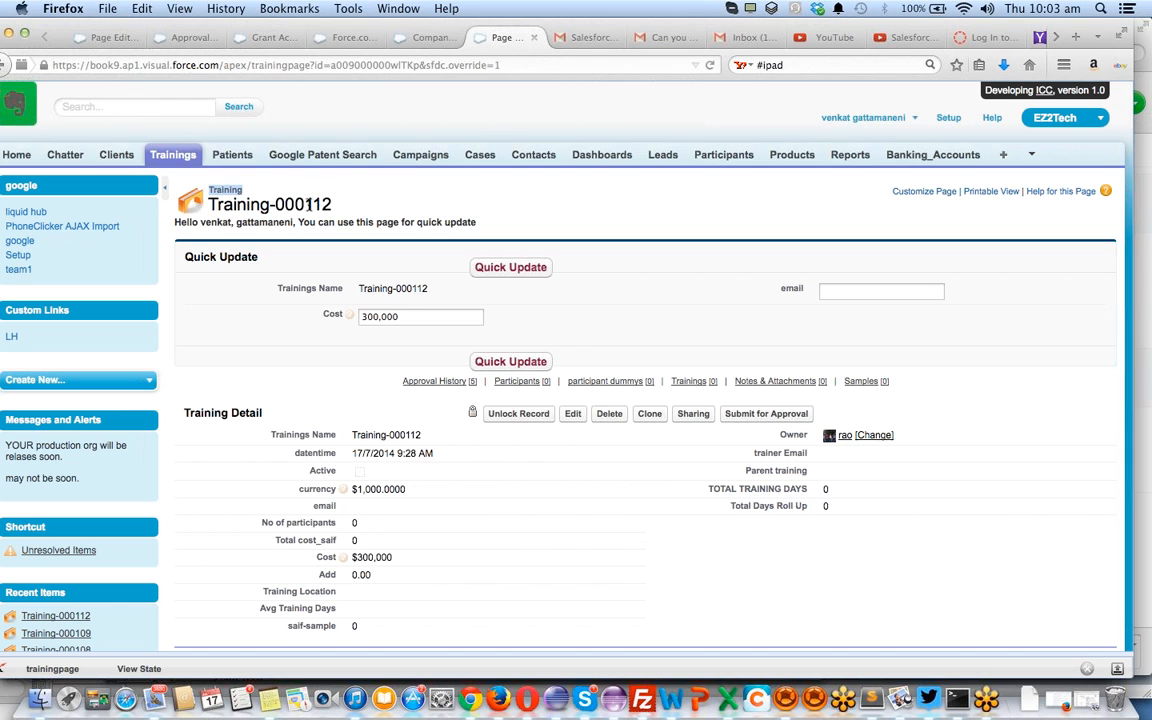
{"action": "left_click", "coordinate": [320, 203]}
{"action": "double_click", "coordinate": [320, 203]}
{"action": "scroll", "coordinate": [381, 450], "scroll_direction": "down", "scroll_amount": 10}
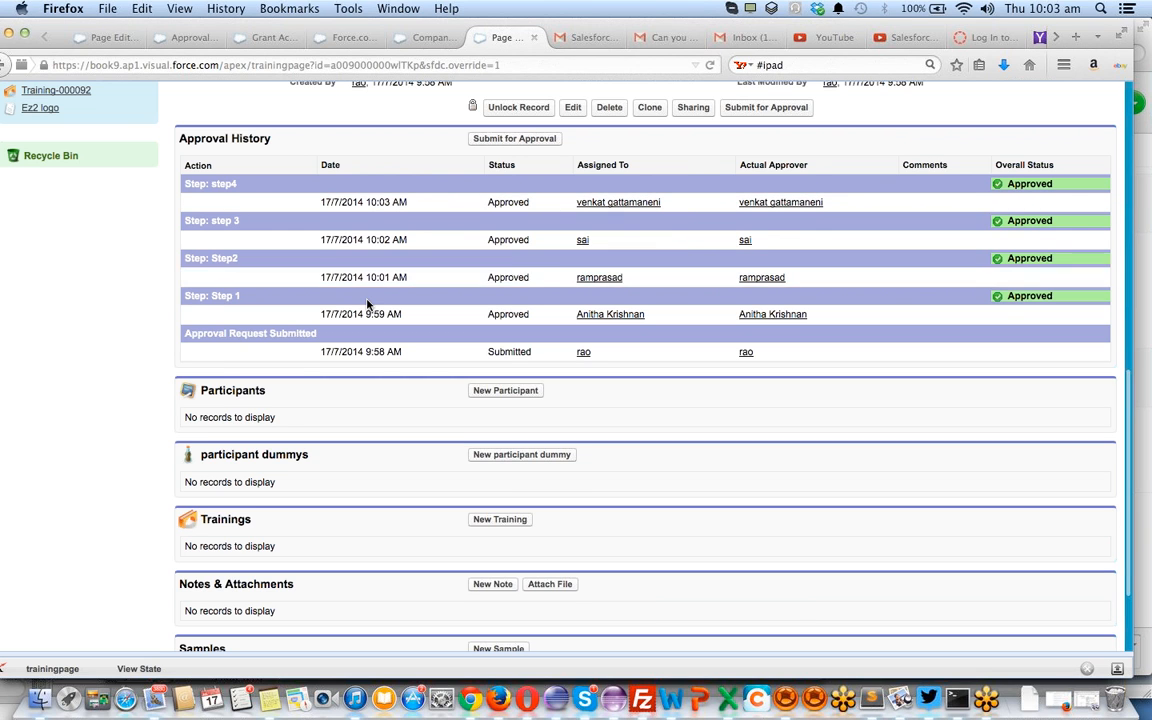
{"action": "scroll", "coordinate": [367, 305], "scroll_direction": "down", "scroll_amount": 3}
{"action": "scroll", "coordinate": [367, 305], "scroll_direction": "up", "scroll_amount": 5}
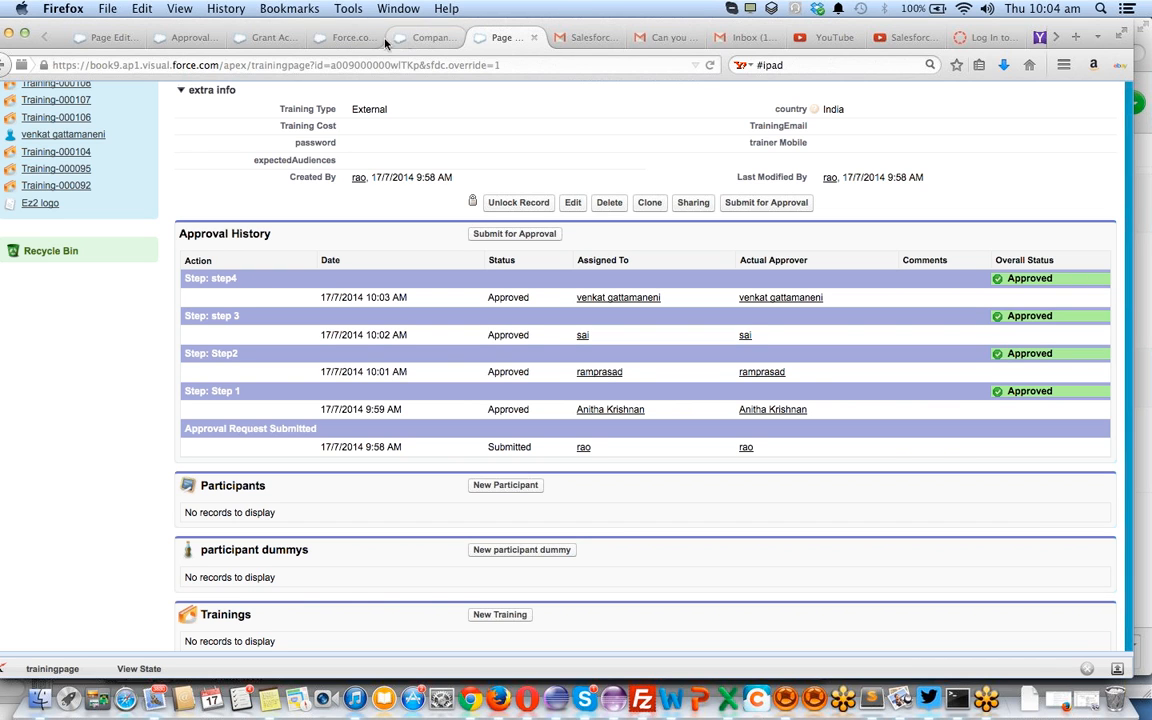
Return to the Training3 multisteps approval process definition and open its process diagram
{"action": "left_click", "coordinate": [197, 40]}
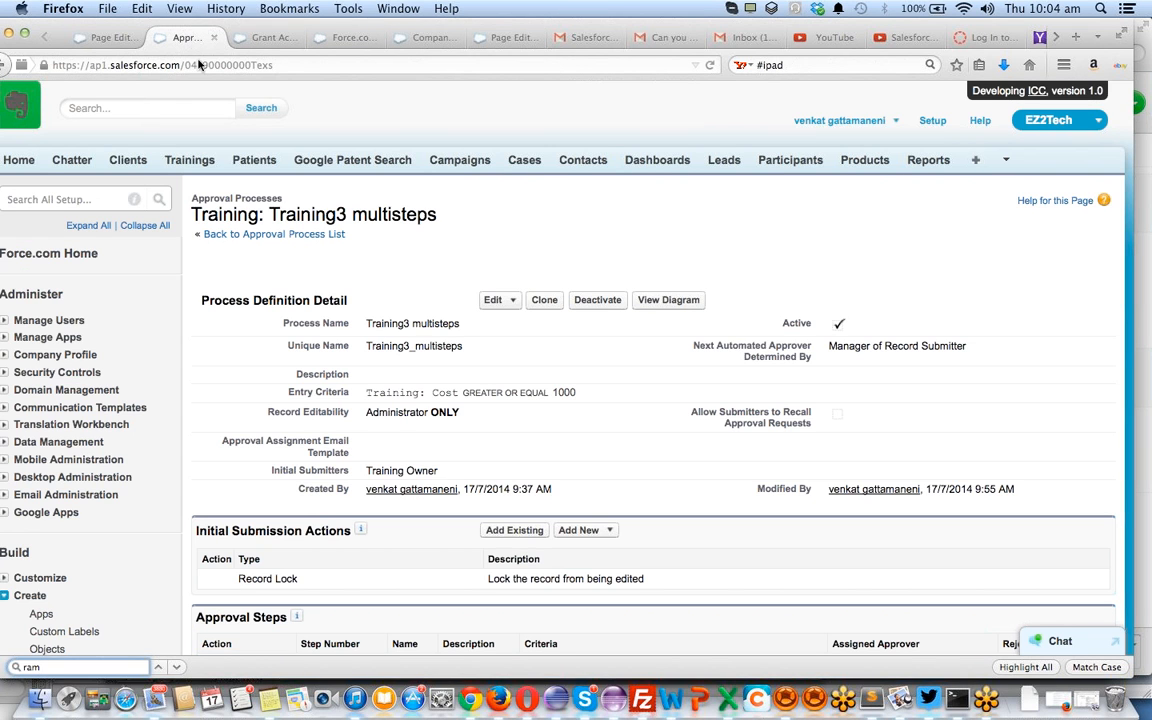
{"action": "scroll", "coordinate": [568, 376], "scroll_direction": "down", "scroll_amount": 1}
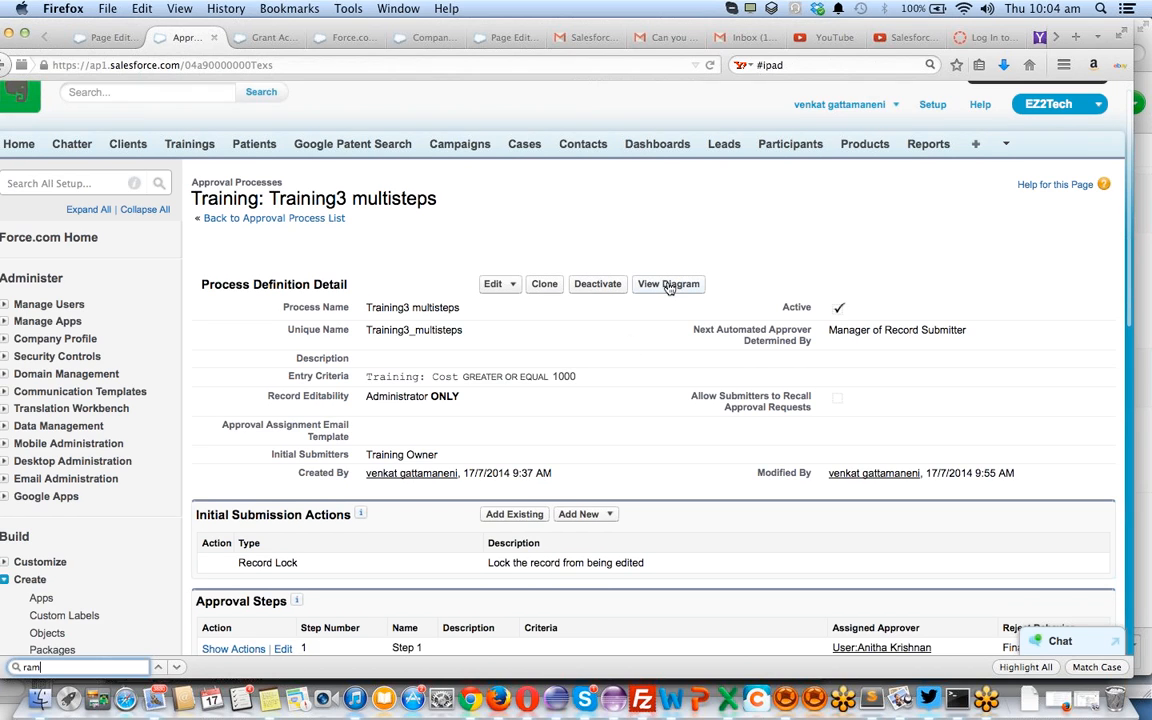
{"action": "left_click", "coordinate": [669, 284]}
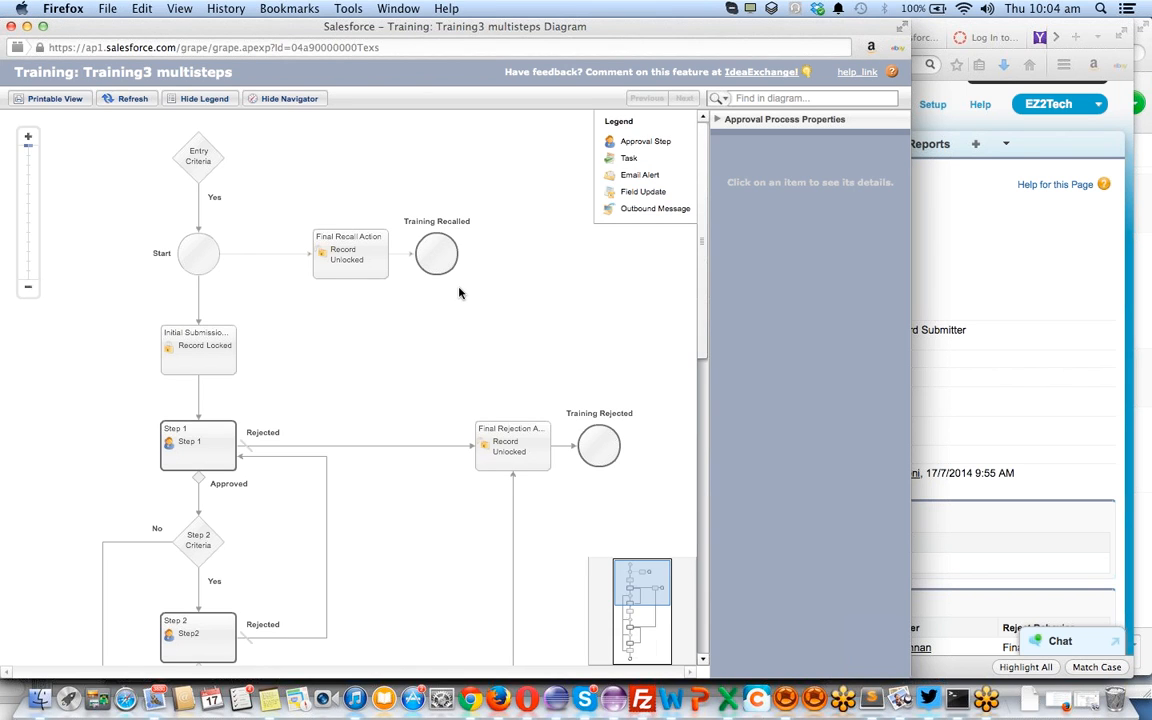
Examine Step 1 in the process diagram, its rejection path to the Final Rejection Action, and the Step 2 entry criteria
{"action": "scroll", "coordinate": [459, 293], "scroll_direction": "down", "scroll_amount": 5}
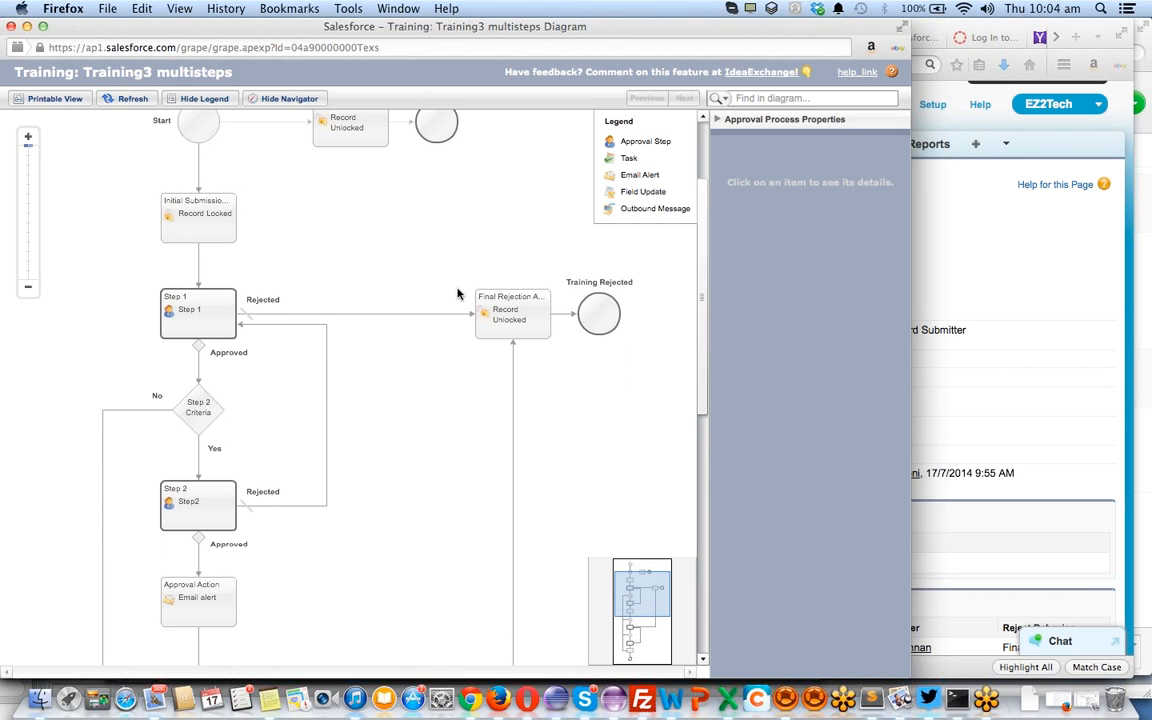
{"action": "scroll", "coordinate": [459, 293], "scroll_direction": "down", "scroll_amount": 1}
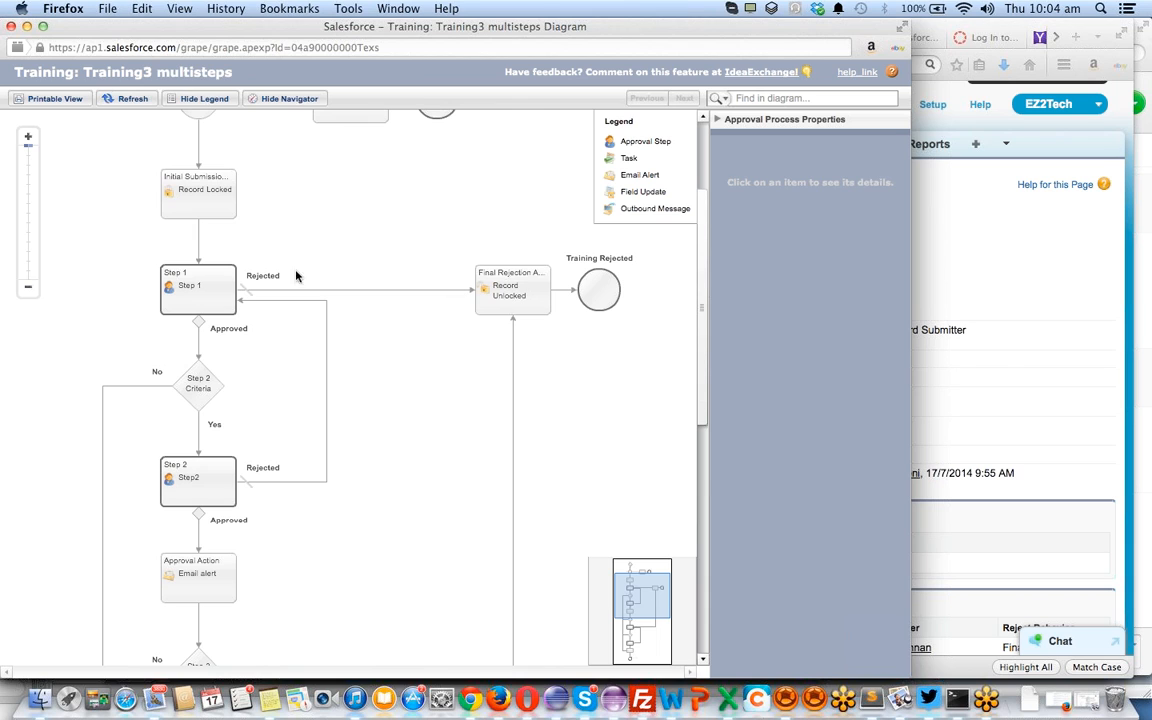
{"action": "left_click", "coordinate": [220, 288]}
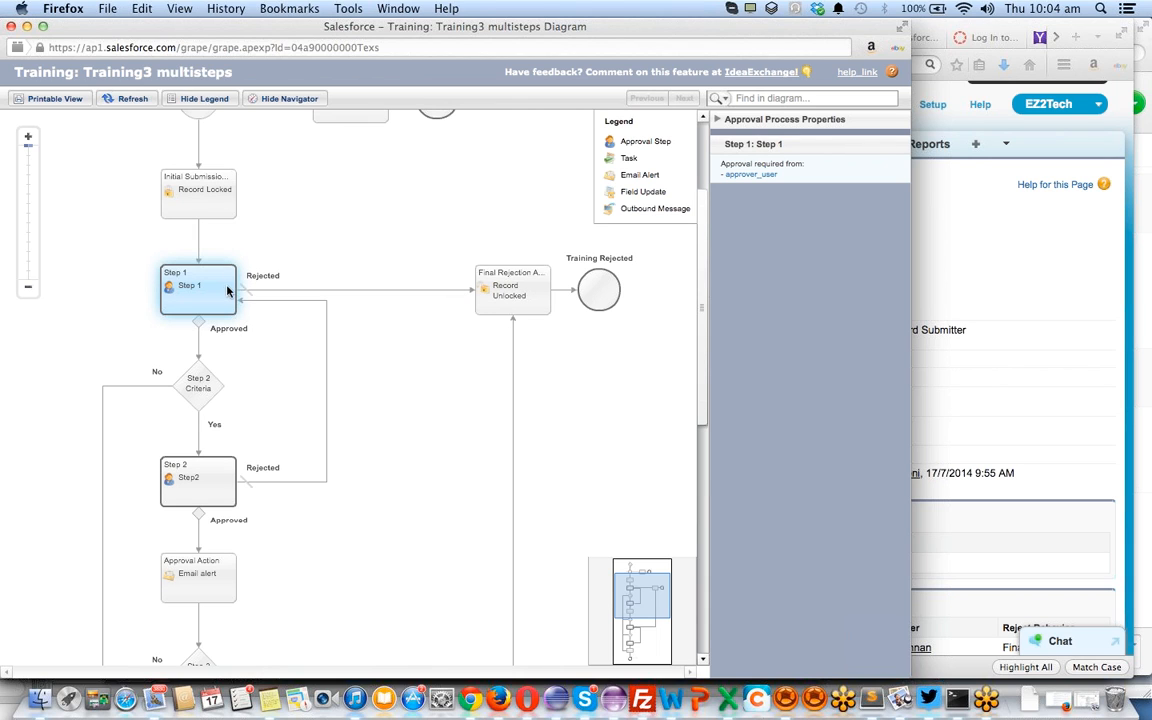
{"action": "left_click", "coordinate": [490, 296]}
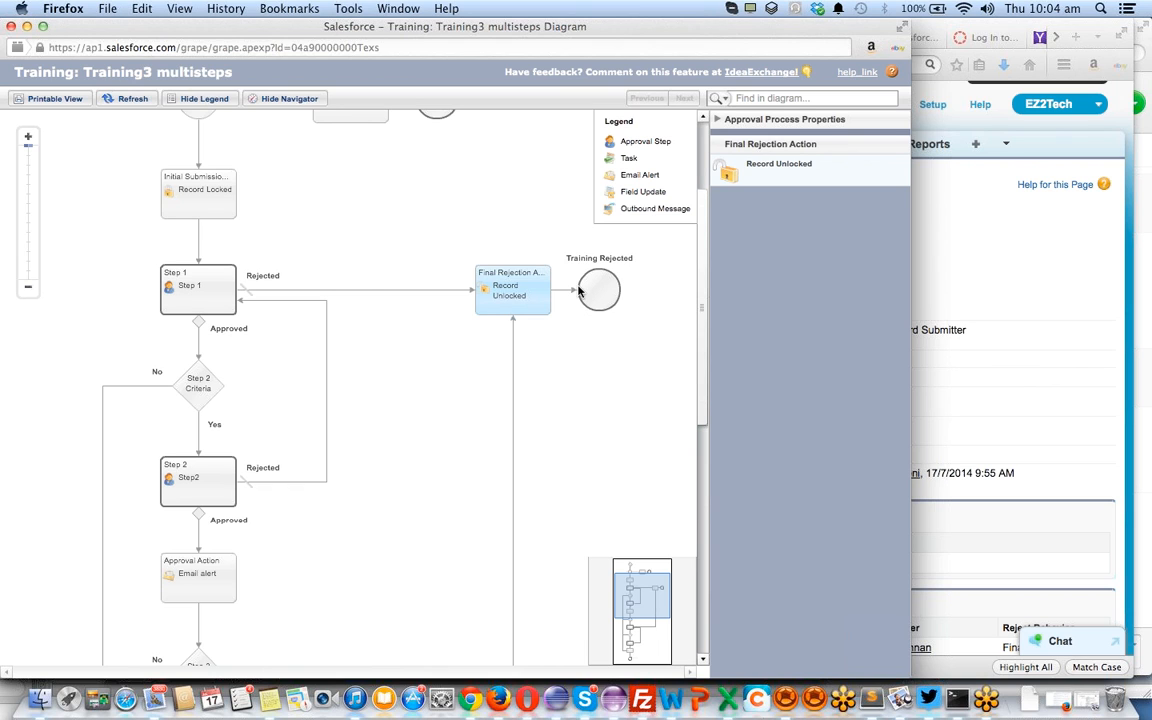
{"action": "left_click", "coordinate": [205, 472]}
{"action": "left_click", "coordinate": [199, 380]}
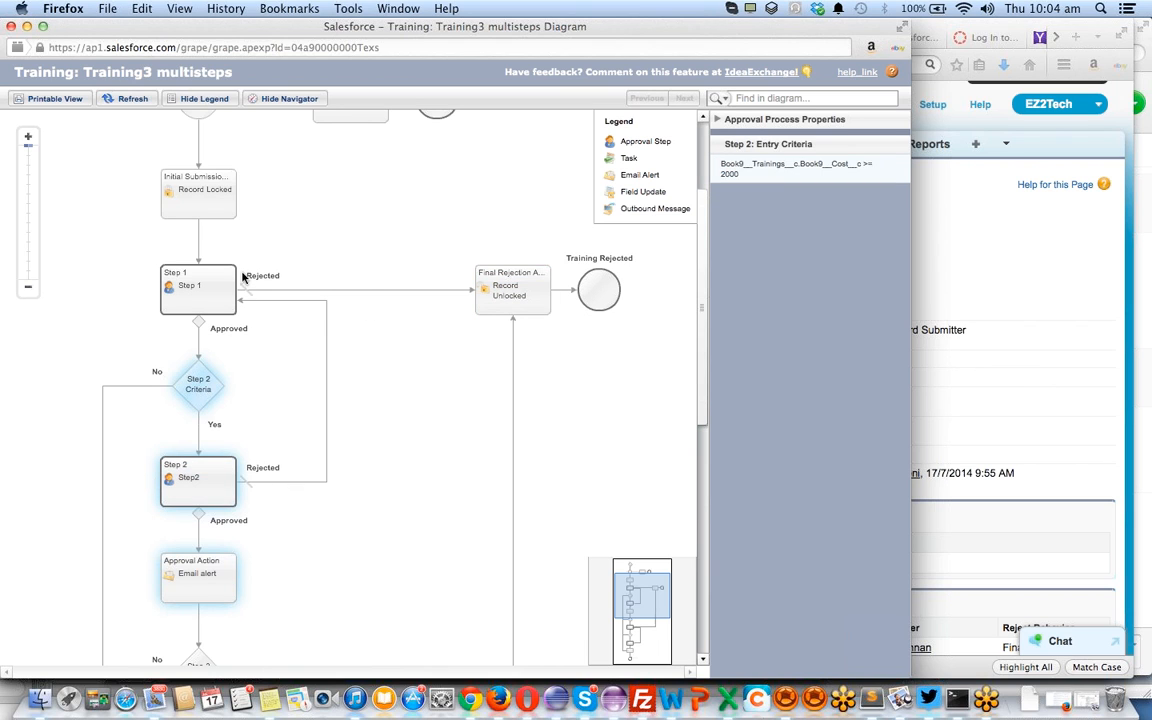
{"action": "left_click", "coordinate": [222, 284]}
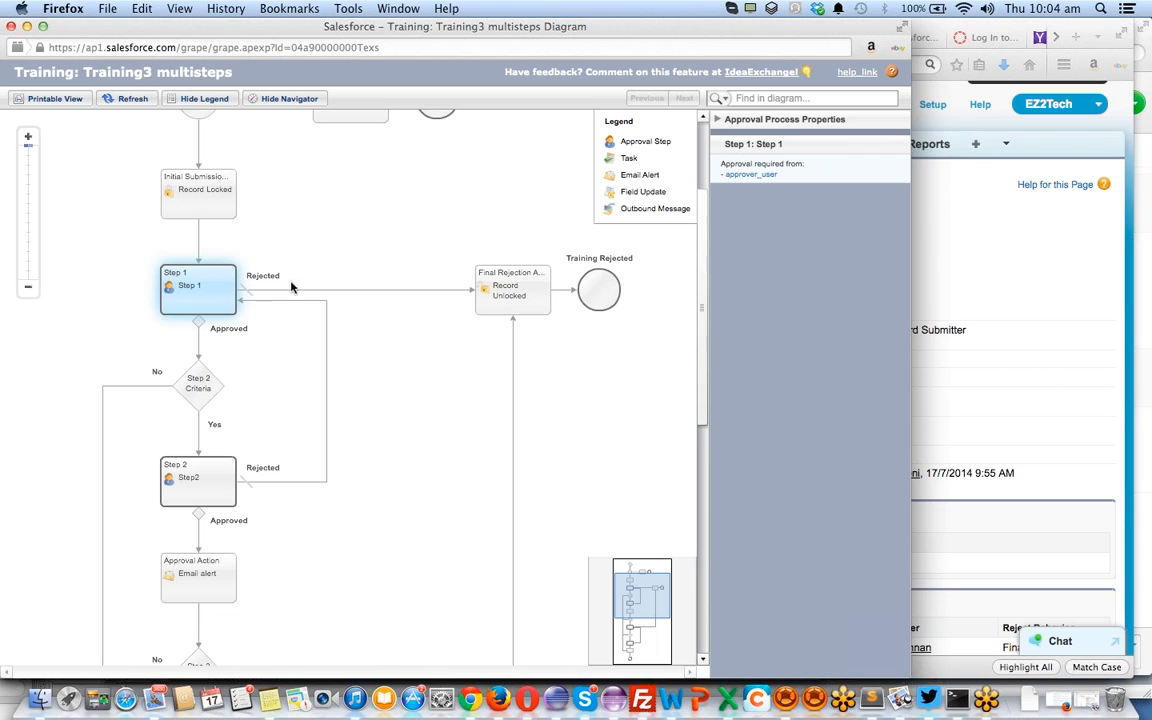
{"action": "left_click", "coordinate": [525, 304]}
{"action": "left_click", "coordinate": [190, 290]}
{"action": "left_click", "coordinate": [500, 298]}
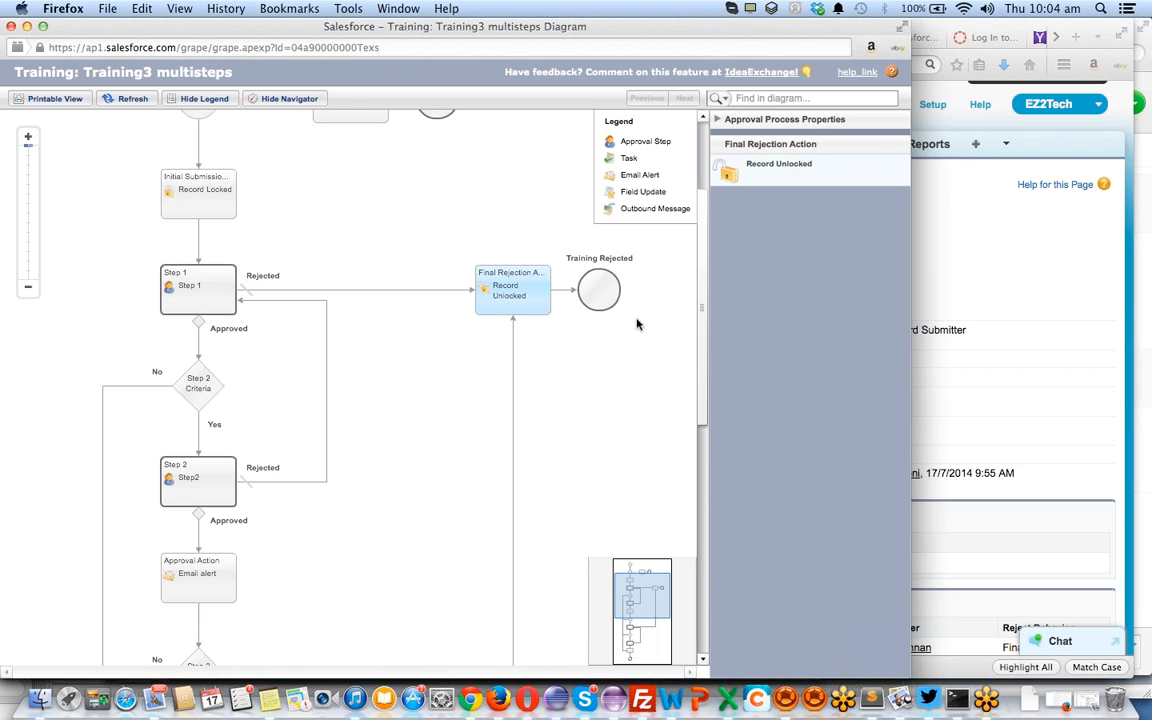
{"action": "left_click", "coordinate": [203, 303]}
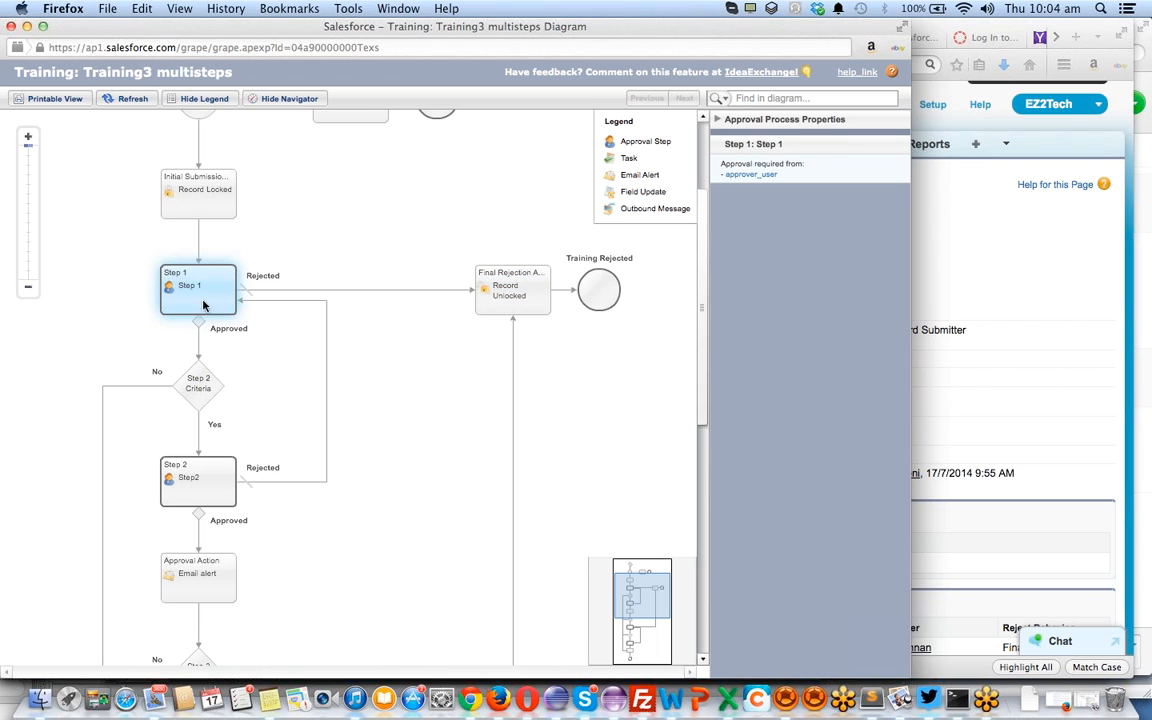
Inspect Step 2 in the diagram and compare its rejection path with the Final Rejection Action and Step 1
{"action": "left_click", "coordinate": [203, 500]}
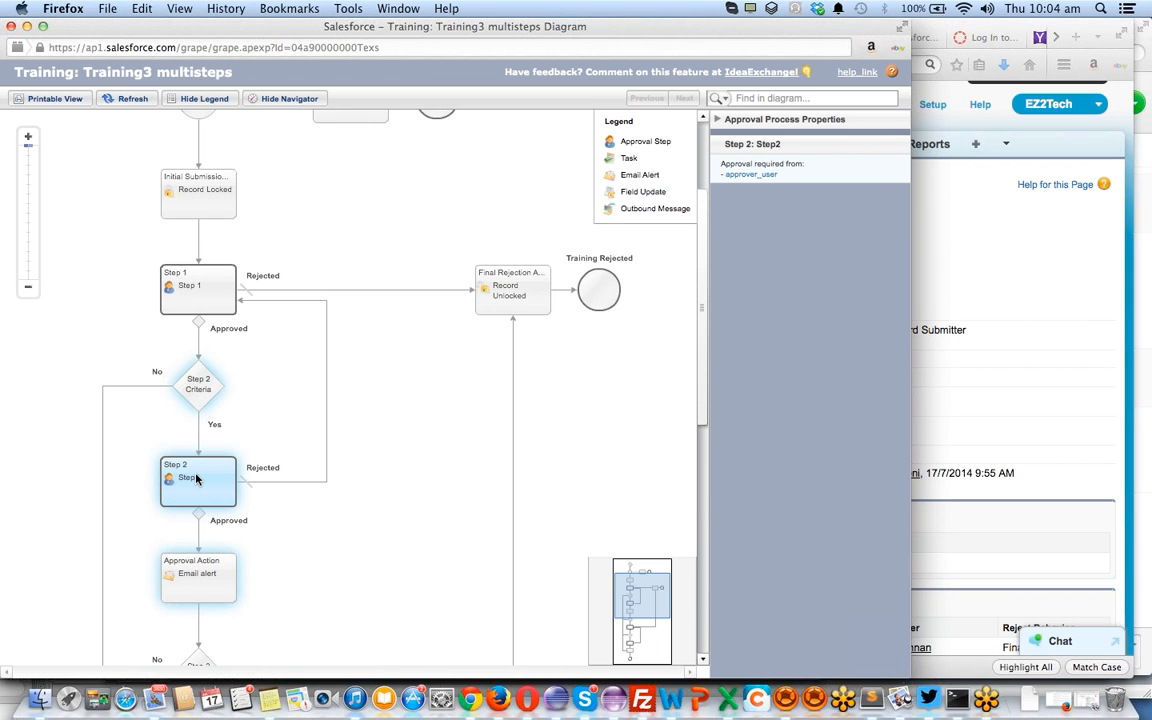
{"action": "left_click", "coordinate": [515, 300]}
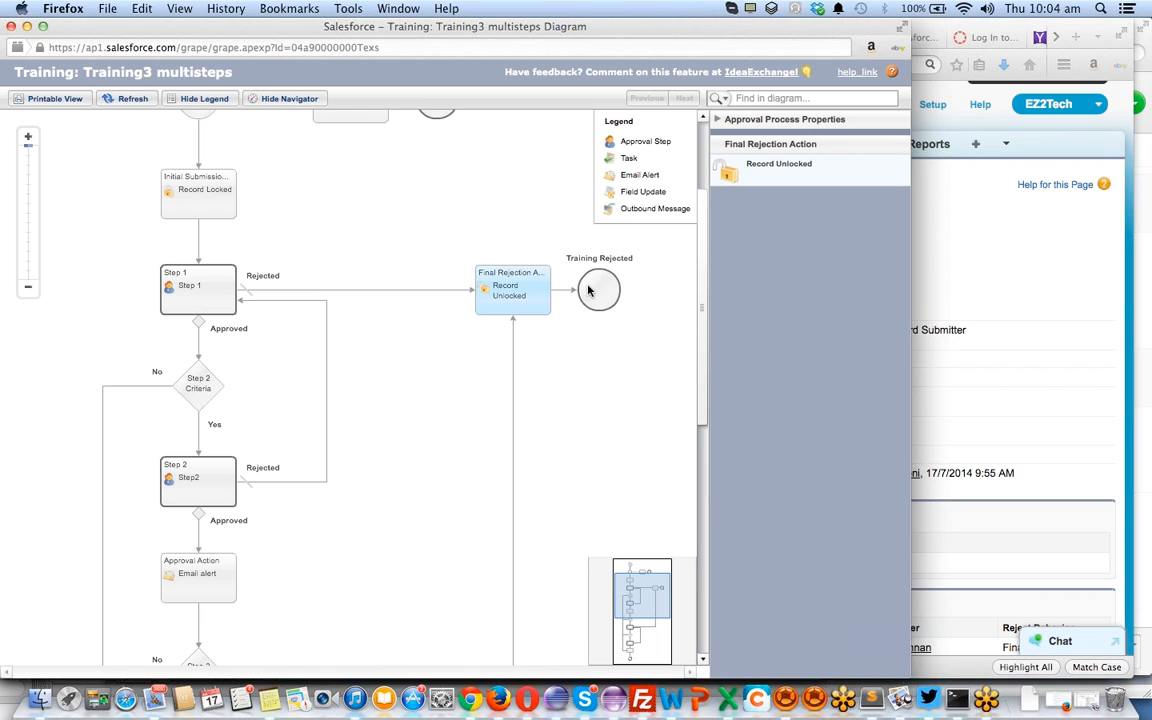
{"action": "left_click", "coordinate": [220, 478]}
{"action": "left_click", "coordinate": [217, 300]}
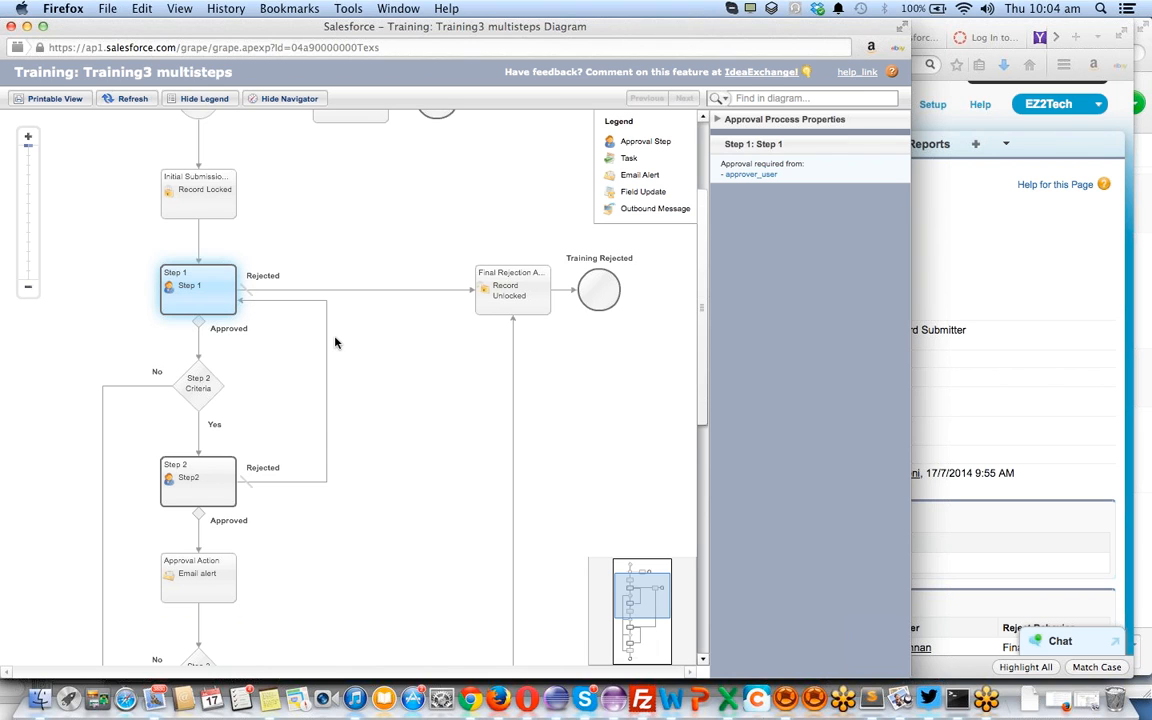
Examine Step 3 in the diagram and trace its rejection path up to the Final Rejection Action
{"action": "scroll", "coordinate": [336, 343], "scroll_direction": "down", "scroll_amount": 3}
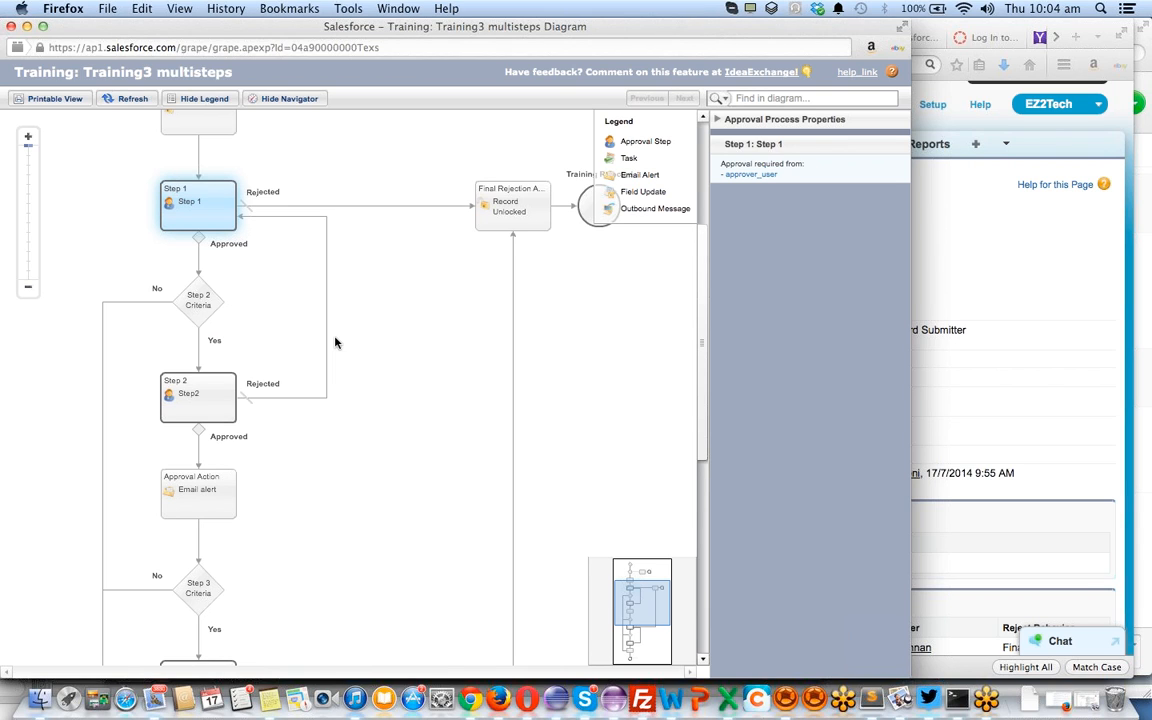
{"action": "scroll", "coordinate": [336, 343], "scroll_direction": "down", "scroll_amount": 5}
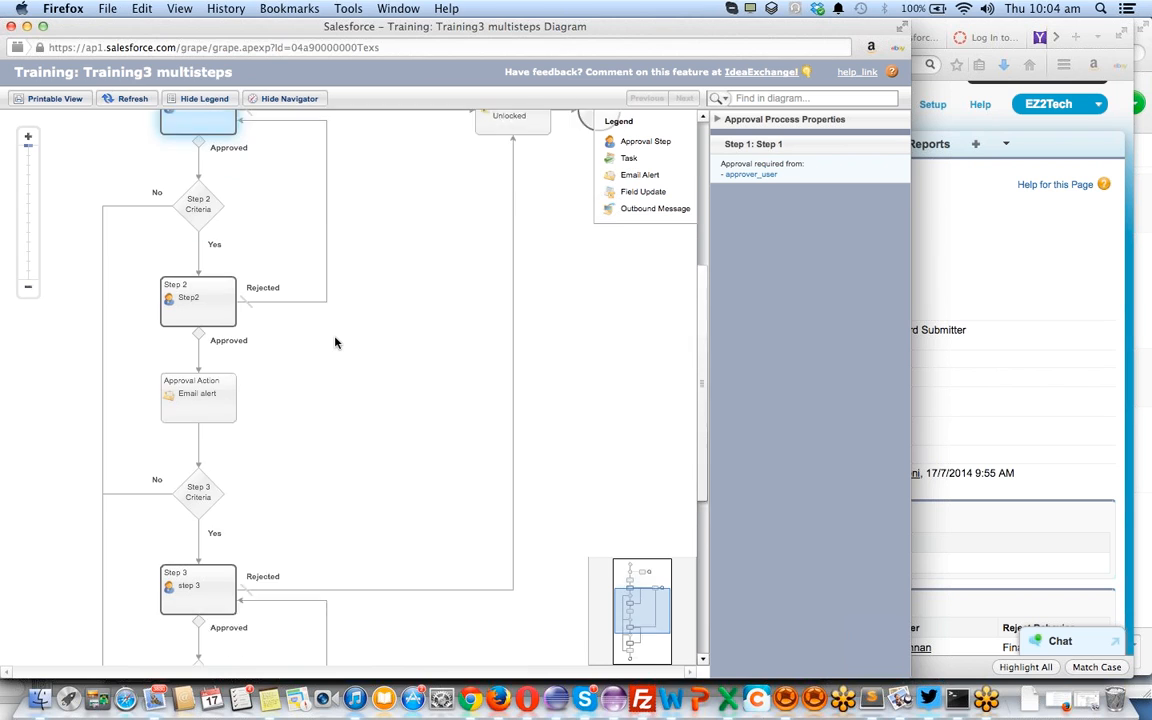
{"action": "left_click", "coordinate": [222, 562]}
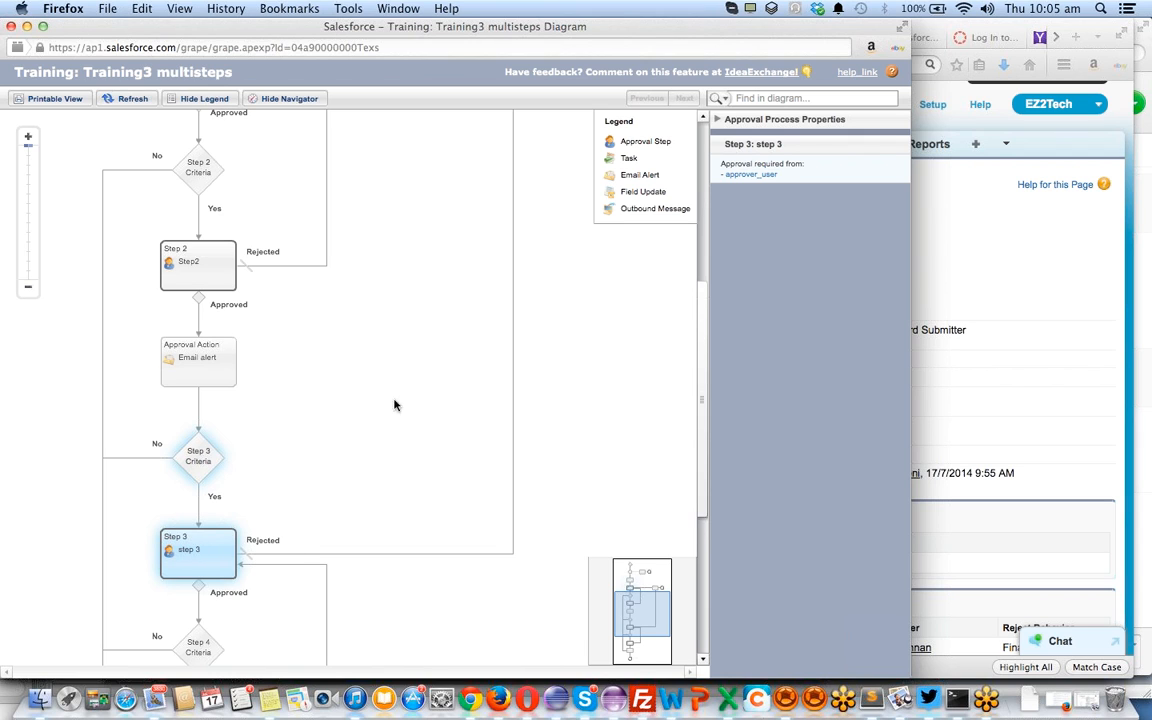
{"action": "left_click", "coordinate": [214, 260]}
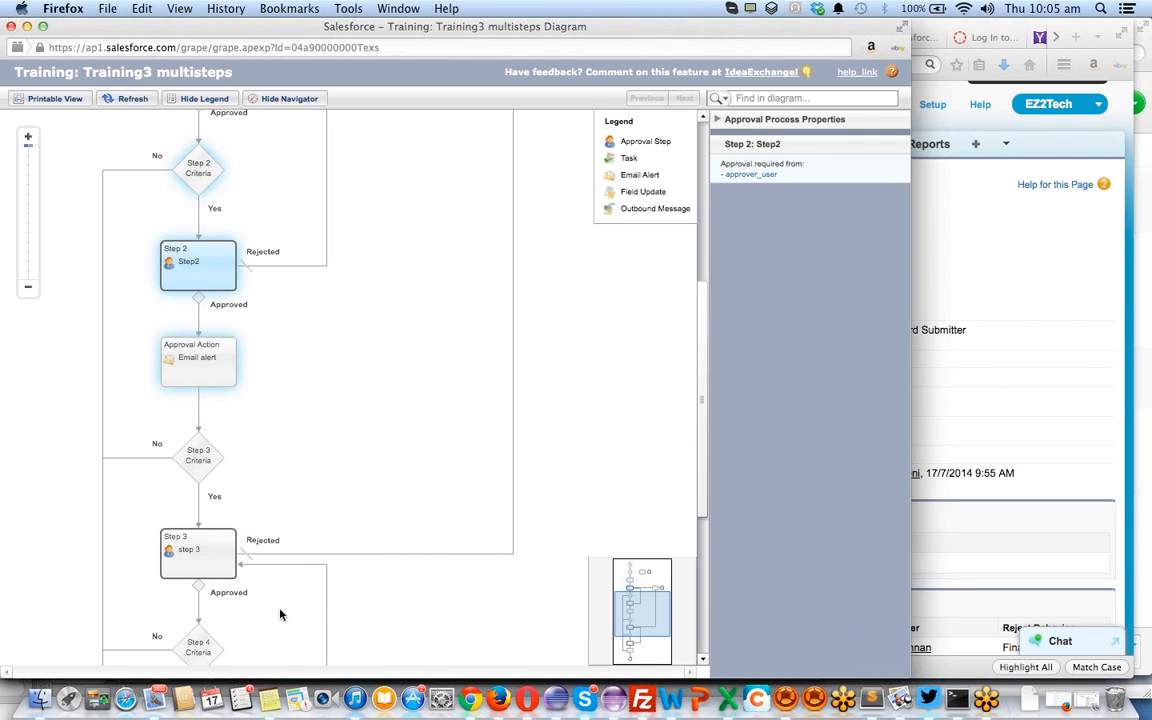
{"action": "left_click", "coordinate": [228, 548]}
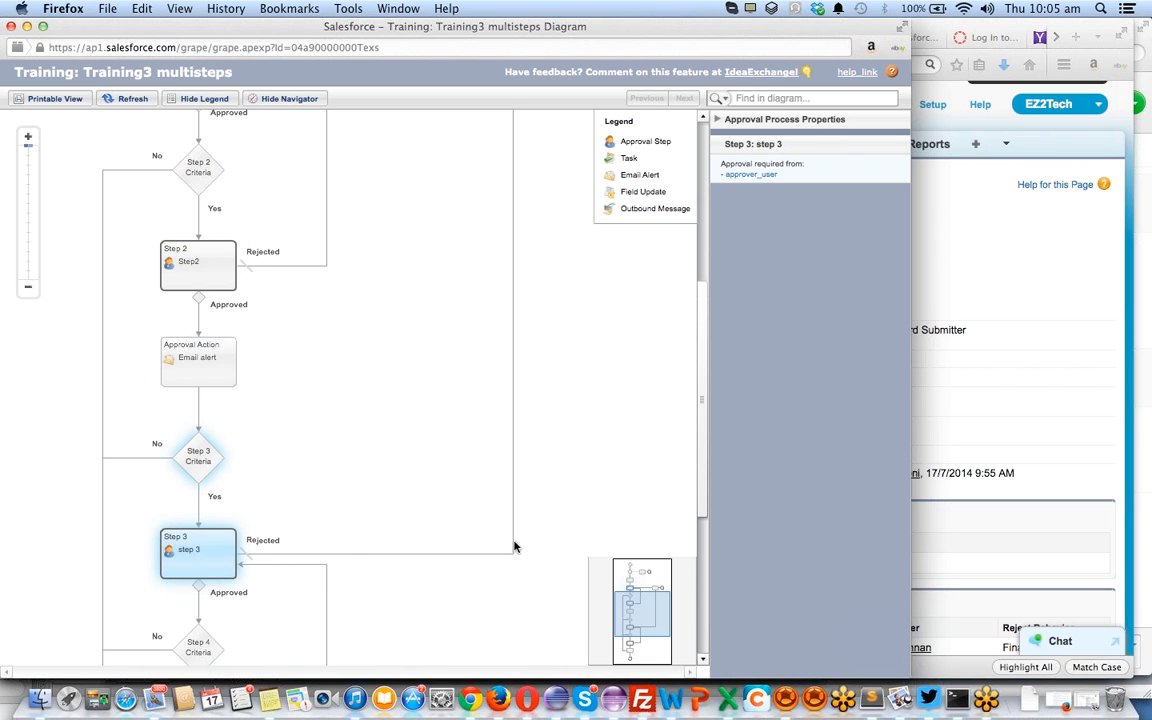
{"action": "scroll", "coordinate": [514, 547], "scroll_direction": "up", "scroll_amount": 1}
{"action": "scroll", "coordinate": [514, 547], "scroll_direction": "down", "scroll_amount": 1}
{"action": "scroll", "coordinate": [519, 428], "scroll_direction": "up", "scroll_amount": 2}
{"action": "scroll", "coordinate": [519, 420], "scroll_direction": "up", "scroll_amount": 2}
{"action": "left_click", "coordinate": [508, 124]}
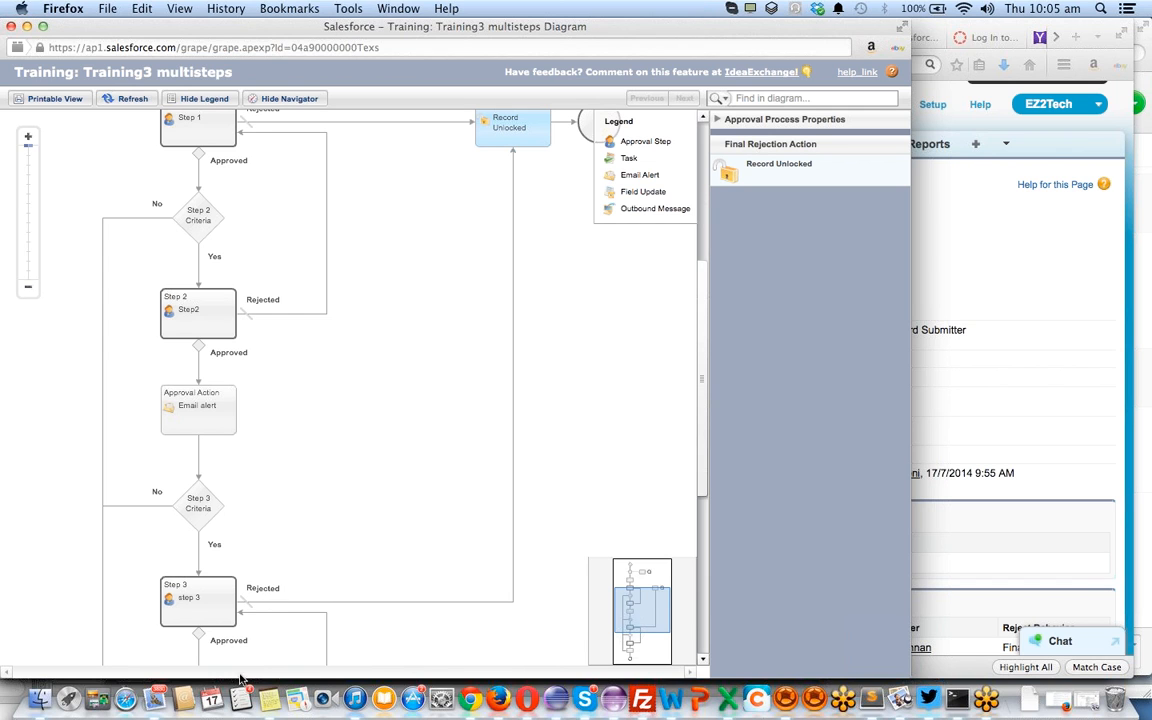
{"action": "left_click", "coordinate": [205, 600]}
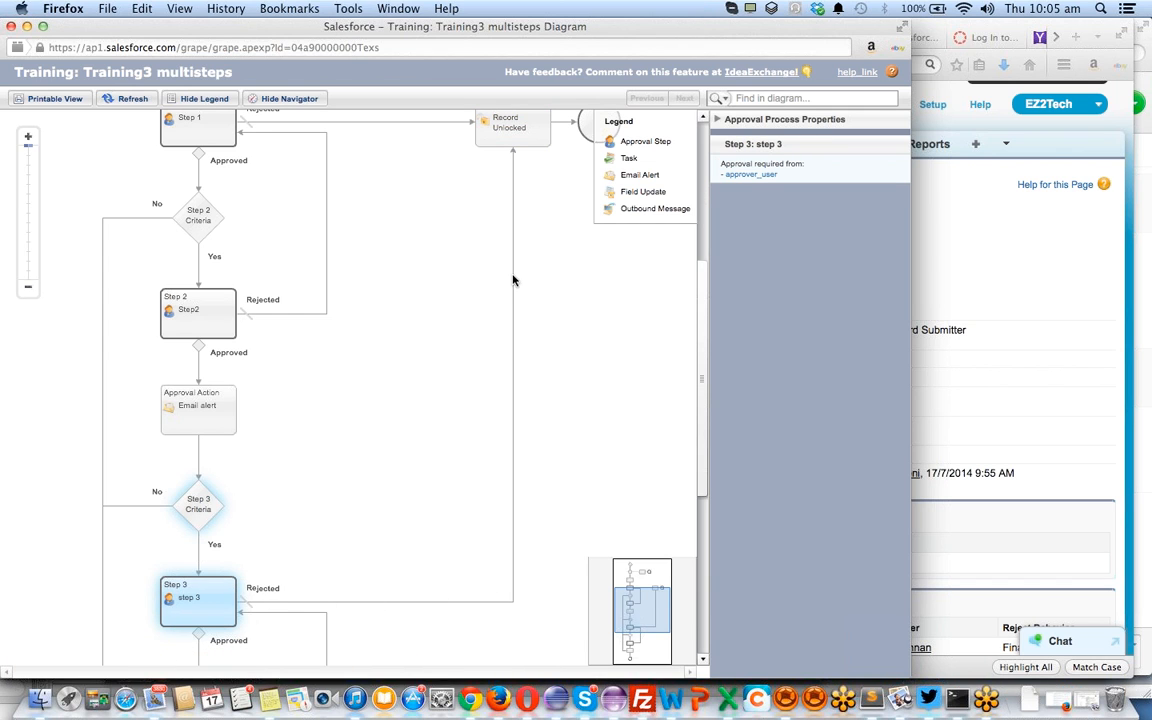
Inspect Step 4 in the diagram and trace its rejection path in relation to Step 3
{"action": "scroll", "coordinate": [453, 198], "scroll_direction": "down", "scroll_amount": 4}
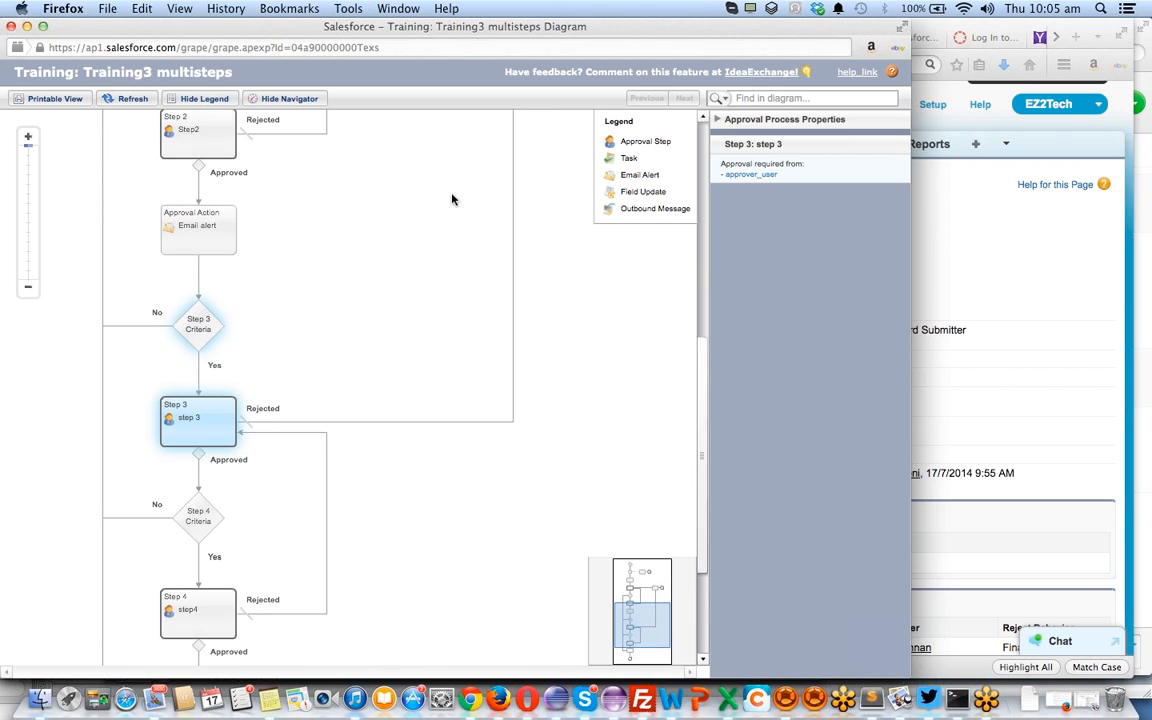
{"action": "scroll", "coordinate": [452, 199], "scroll_direction": "down", "scroll_amount": 4}
{"action": "left_click", "coordinate": [228, 418]}
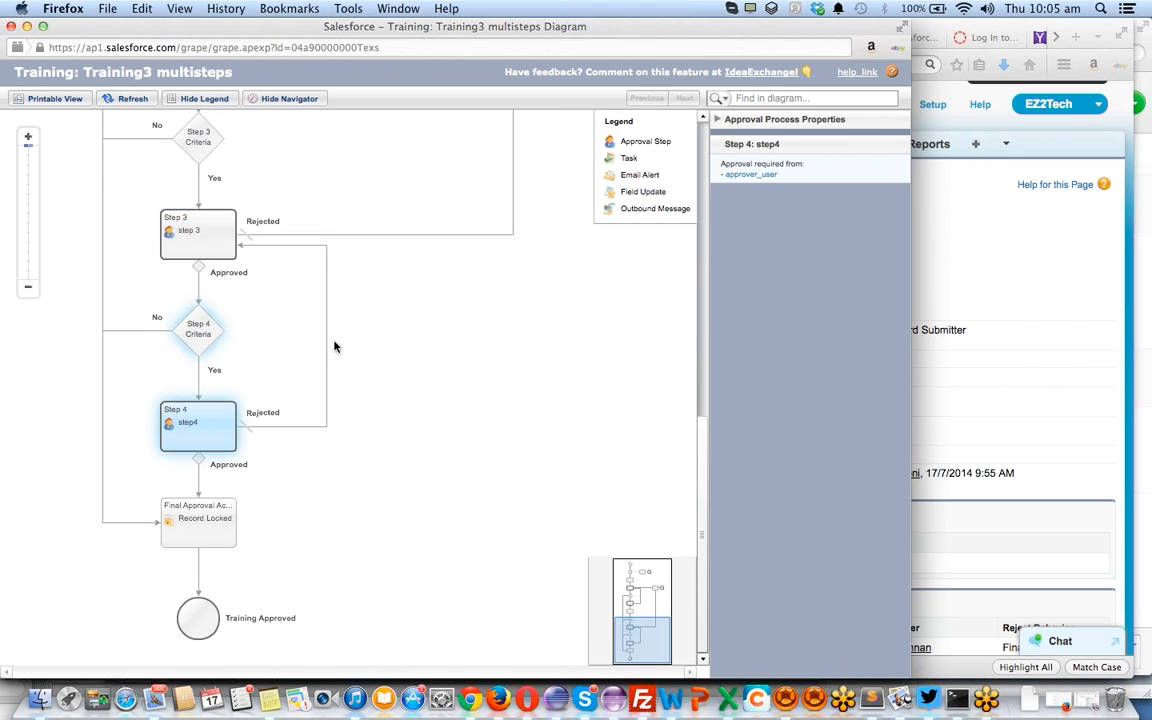
{"action": "left_click", "coordinate": [230, 246]}
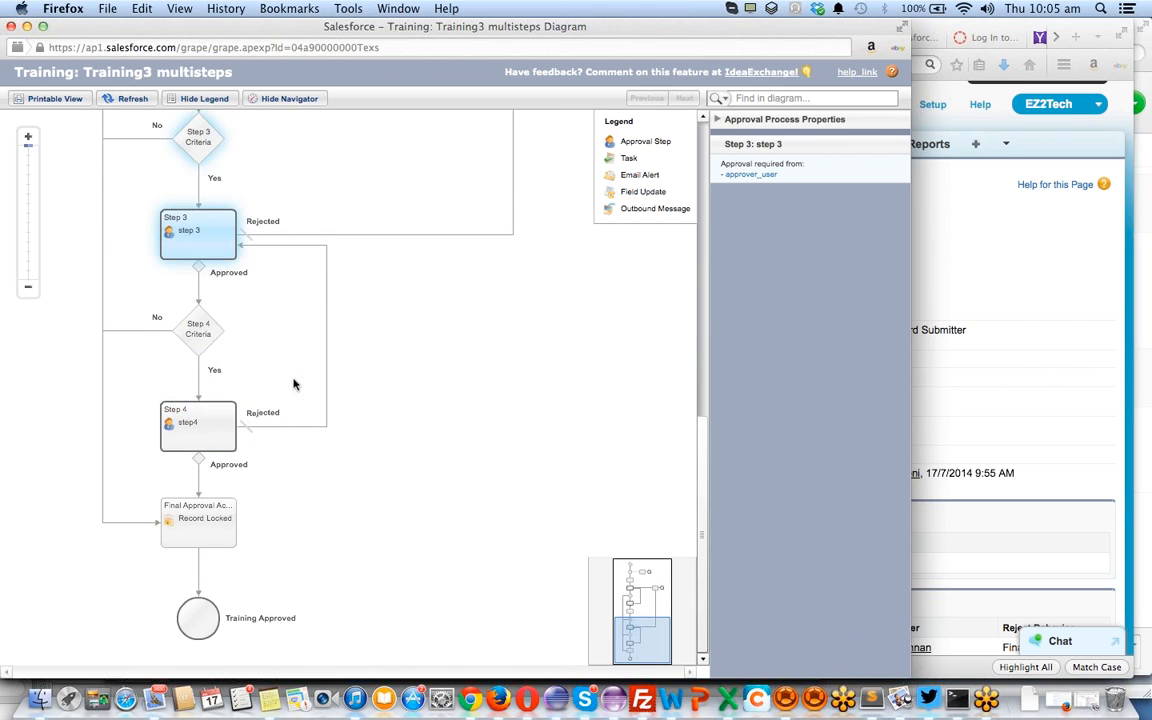
{"action": "left_click", "coordinate": [231, 430]}
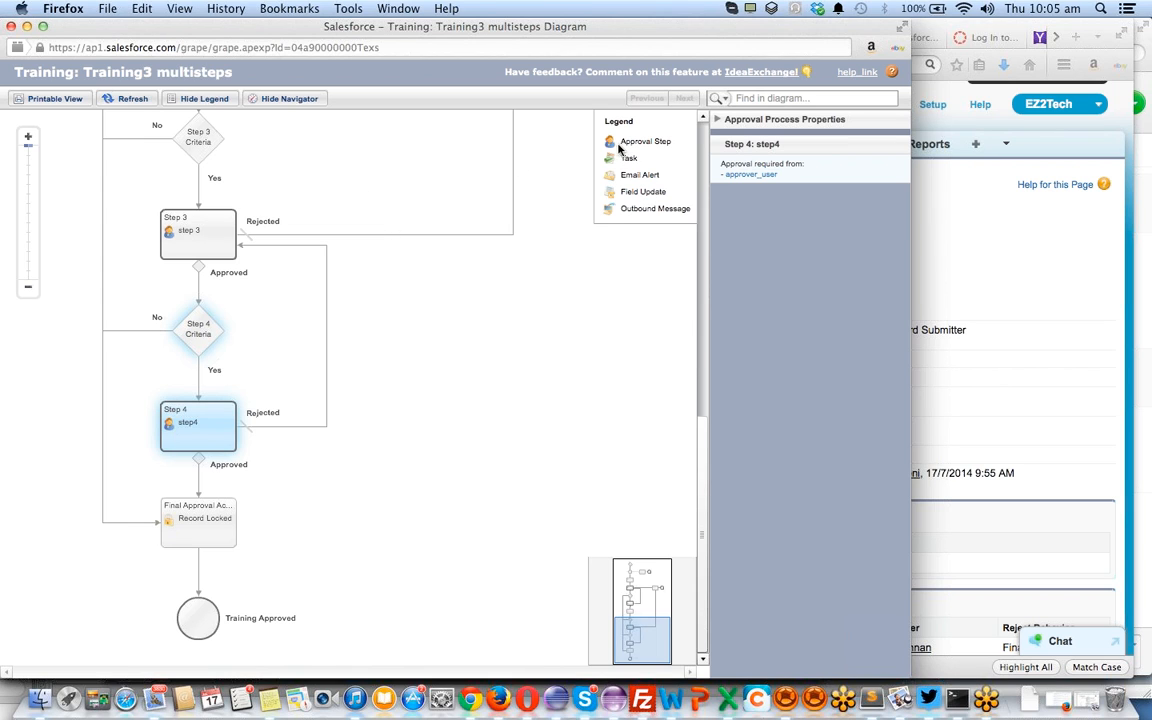
Review the details of the Final Rejection Action, the Final Recall Action and Step 1 in the upper part of the diagram
{"action": "scroll", "coordinate": [494, 420], "scroll_direction": "up", "scroll_amount": 10}
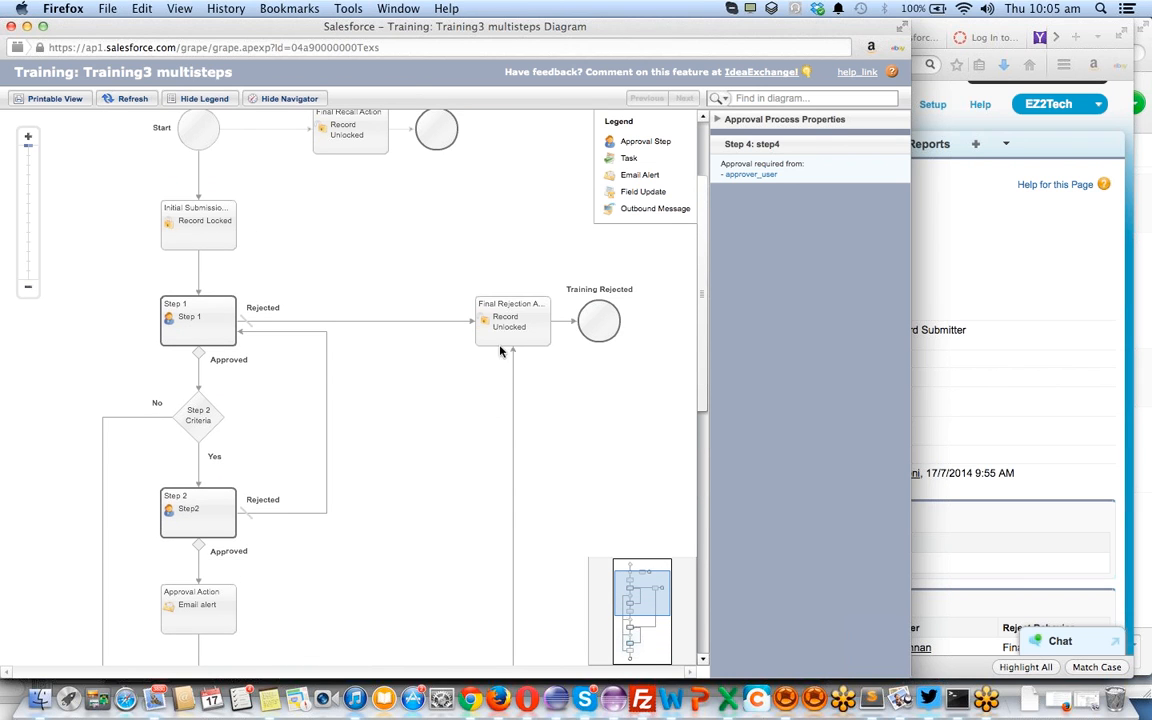
{"action": "left_click", "coordinate": [506, 318]}
{"action": "scroll", "coordinate": [324, 325], "scroll_direction": "up", "scroll_amount": 5}
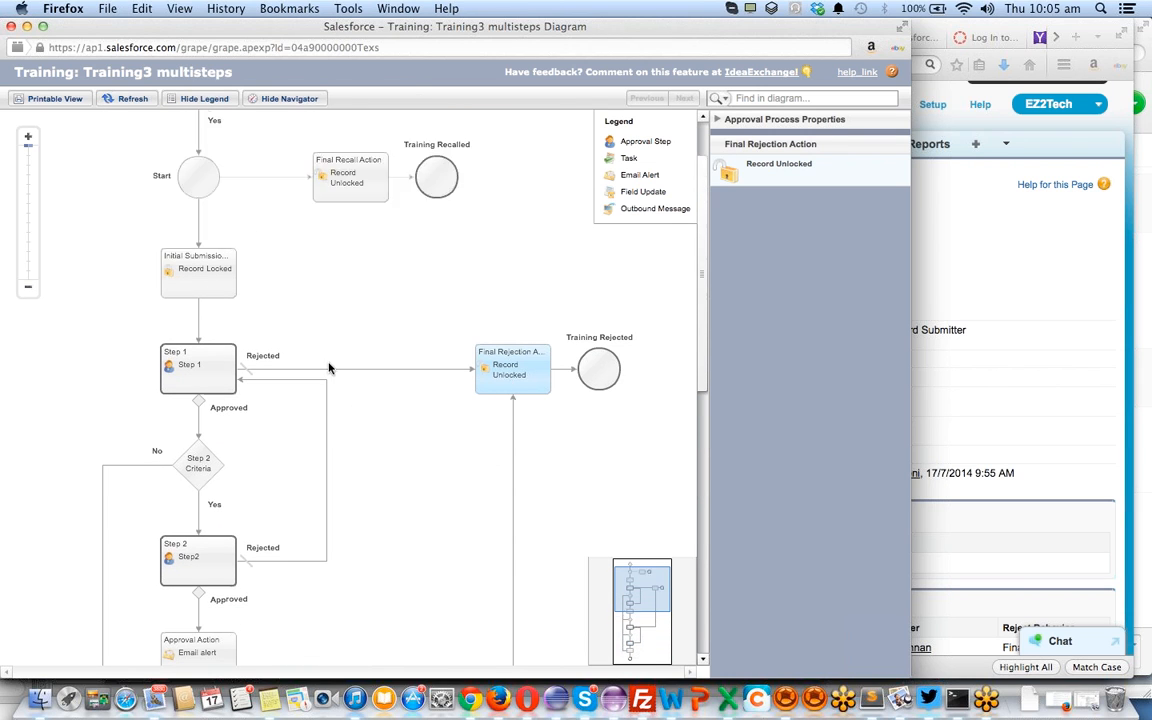
{"action": "left_click", "coordinate": [321, 270]}
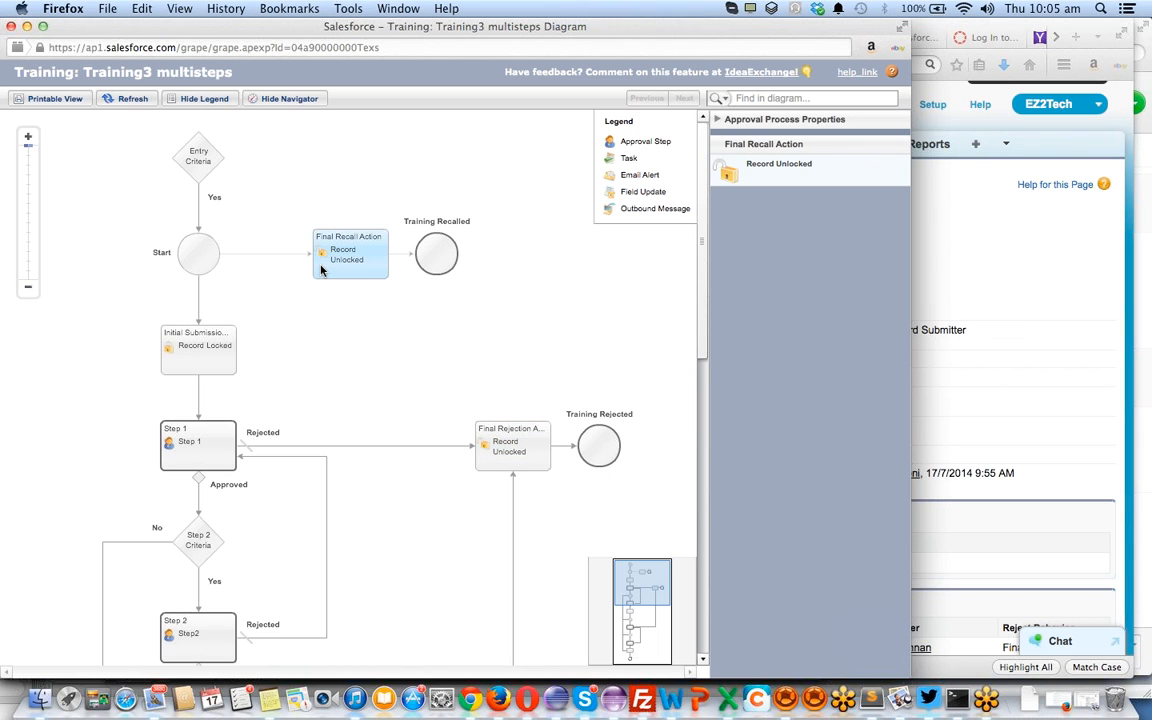
{"action": "scroll", "coordinate": [321, 270], "scroll_direction": "down", "scroll_amount": 1}
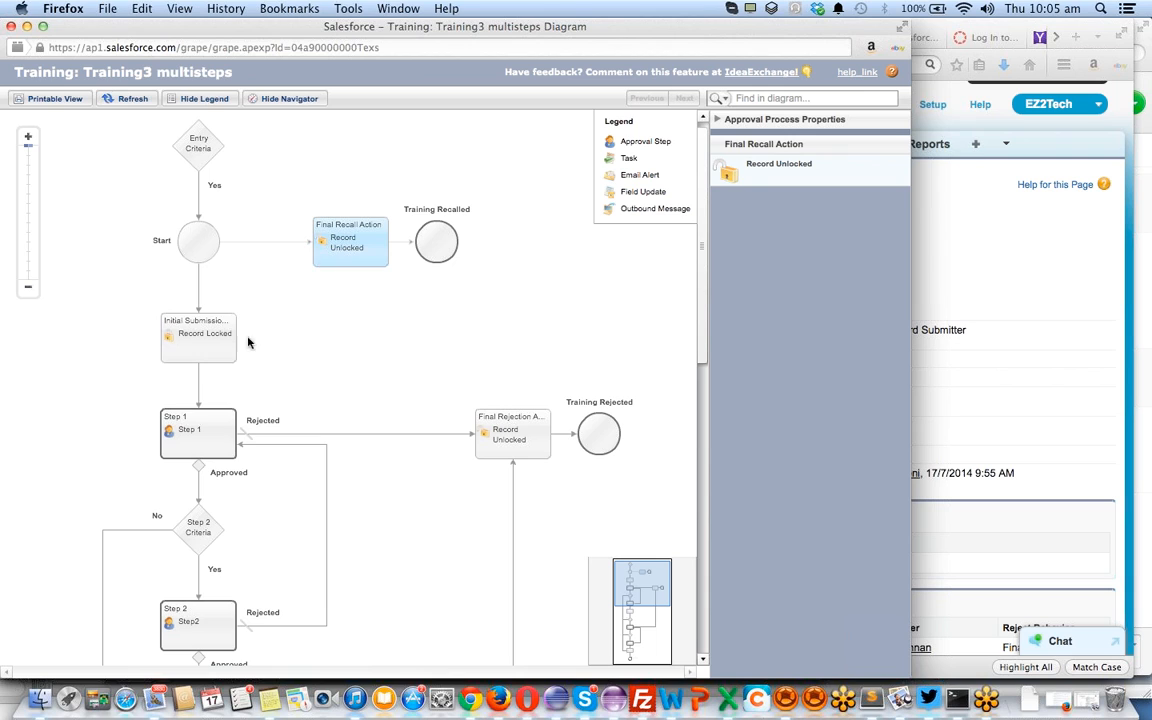
{"action": "left_click", "coordinate": [167, 439]}
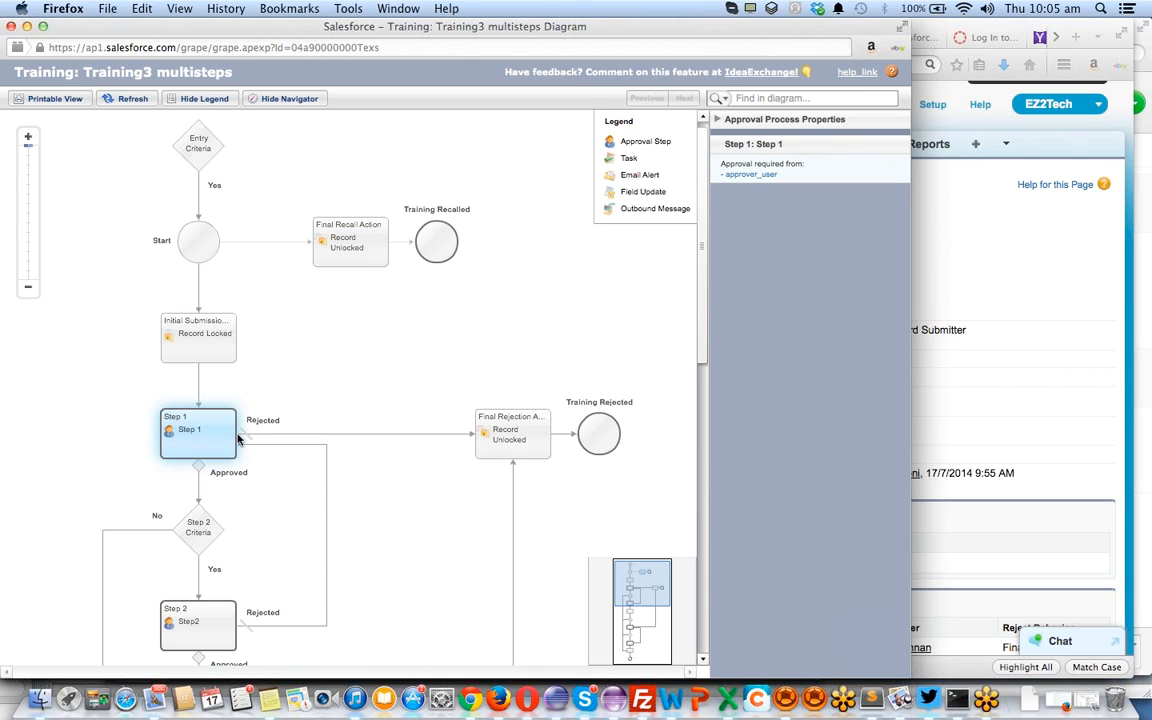
{"action": "left_click", "coordinate": [494, 450]}
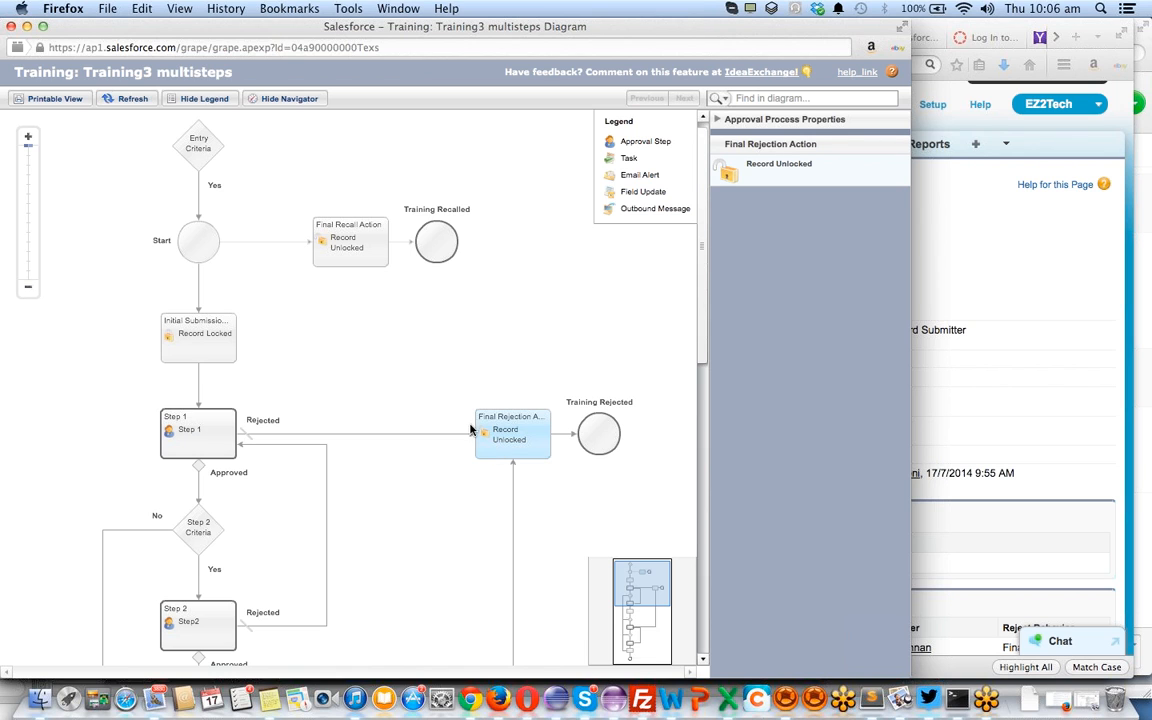
View the details of the email alert in Step 2's approval action
{"action": "scroll", "coordinate": [440, 337], "scroll_direction": "down", "scroll_amount": 3}
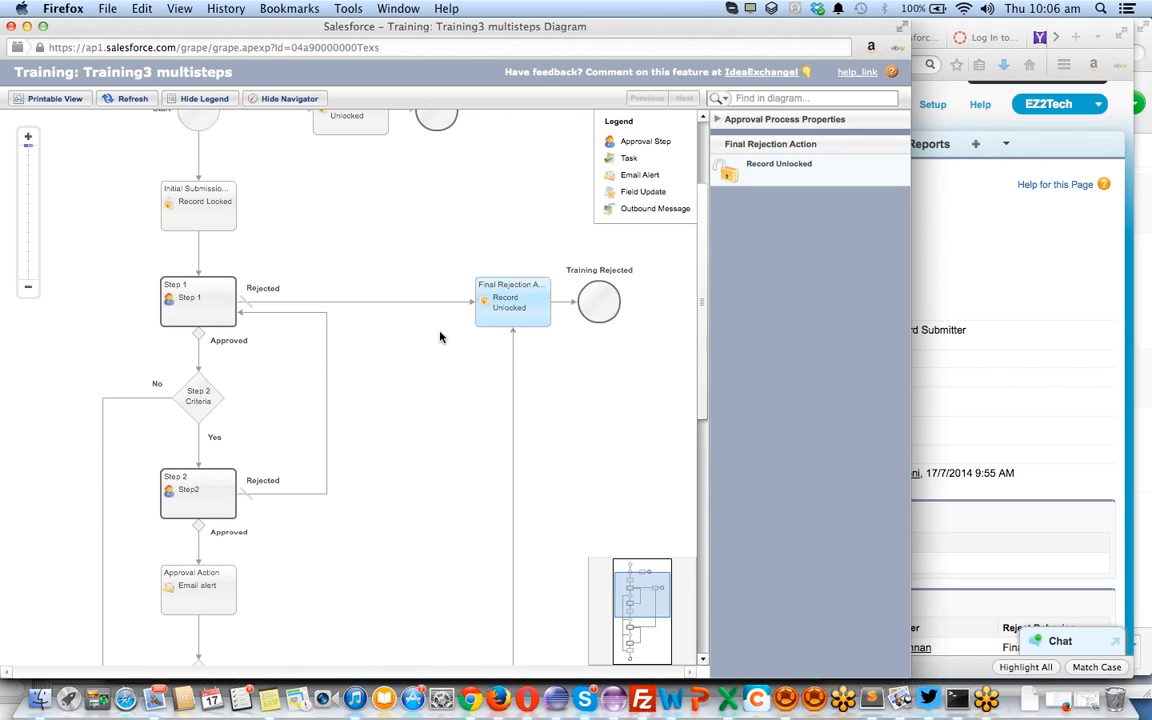
{"action": "scroll", "coordinate": [440, 337], "scroll_direction": "down", "scroll_amount": 1}
{"action": "left_click", "coordinate": [194, 562]}
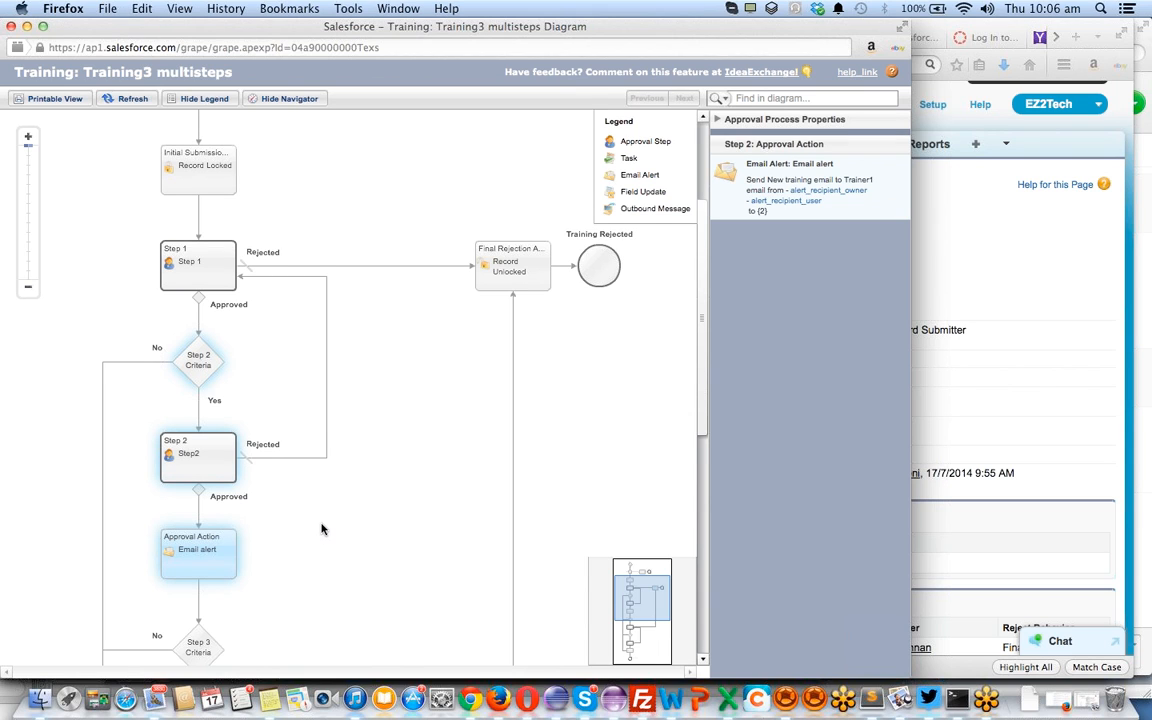
{"action": "scroll", "coordinate": [321, 527], "scroll_direction": "down", "scroll_amount": 1}
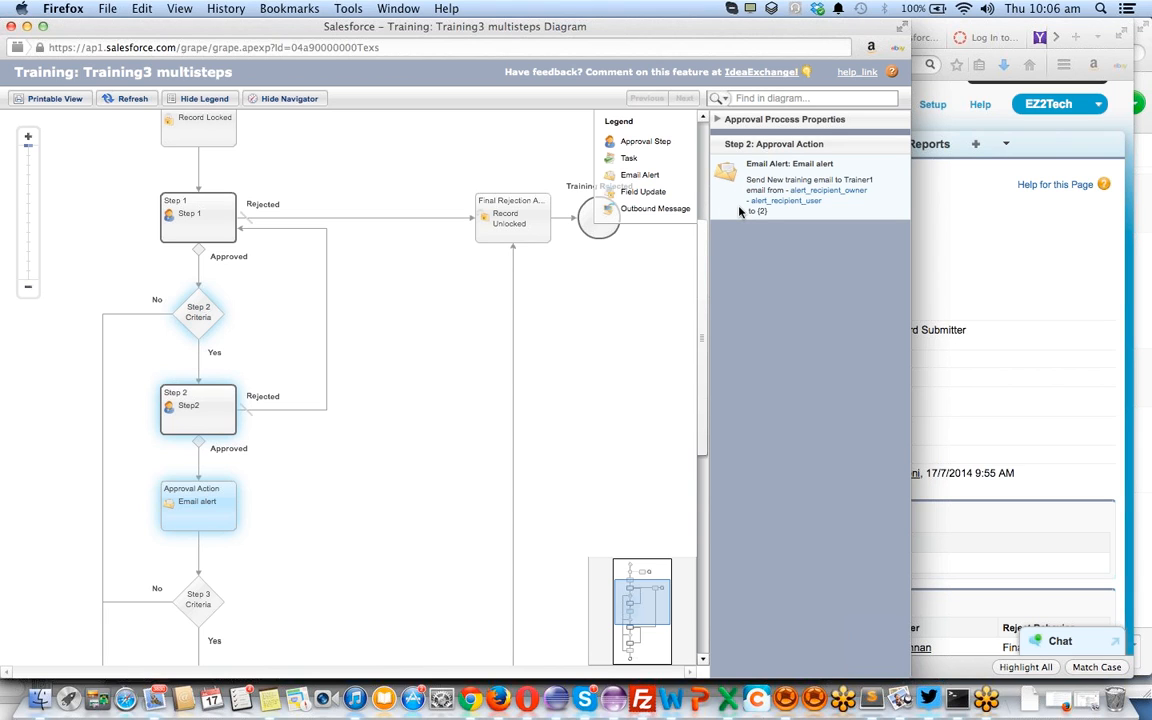
Close the process diagram and review the approval steps and the final approval, rejection and recall actions in the process definition
{"action": "left_click", "coordinate": [12, 28]}
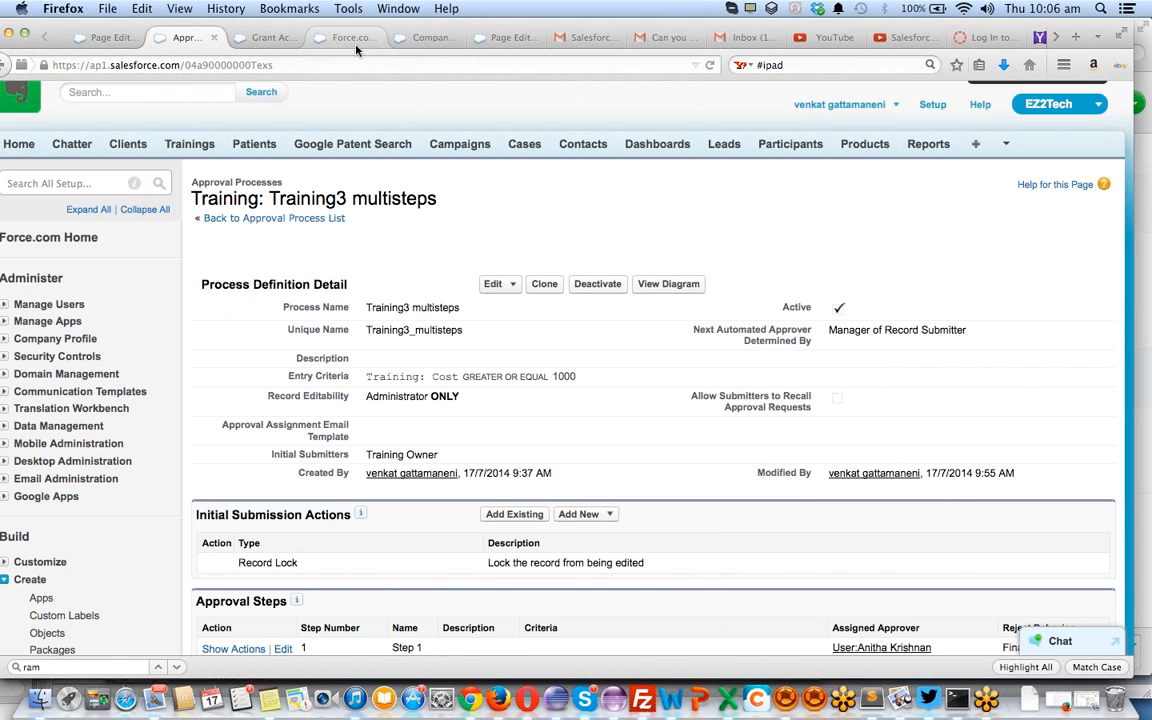
{"action": "scroll", "coordinate": [503, 470], "scroll_direction": "down", "scroll_amount": 5}
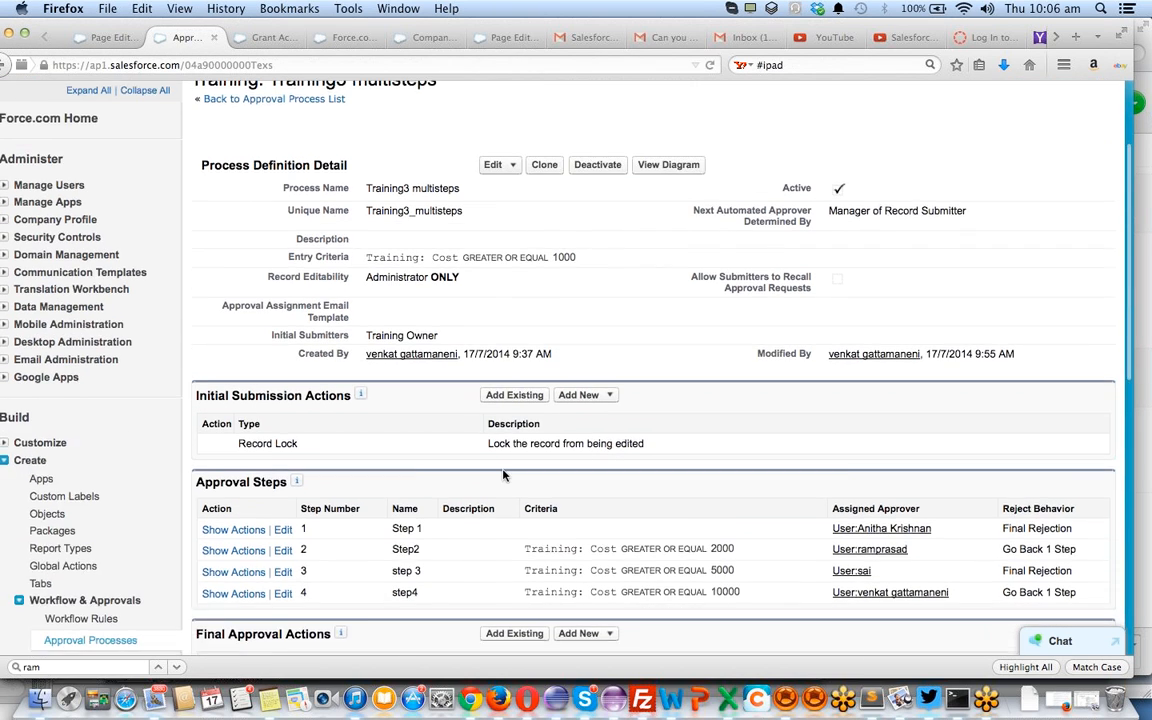
{"action": "scroll", "coordinate": [503, 475], "scroll_direction": "down", "scroll_amount": 5}
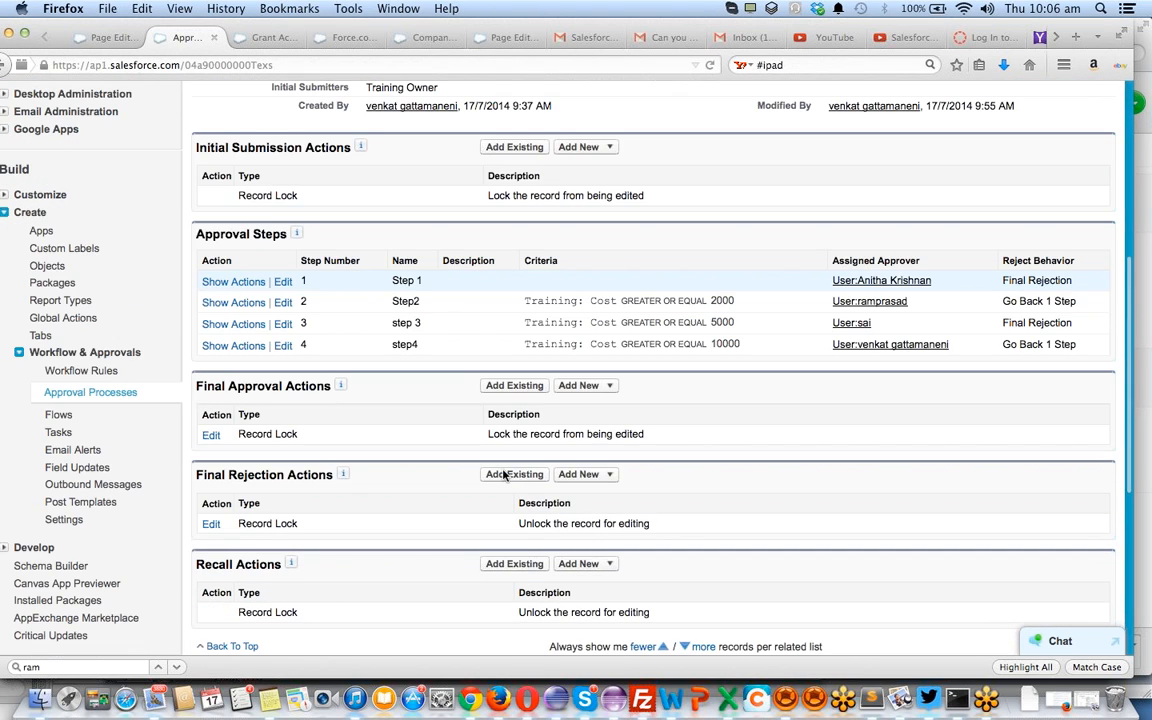
{"action": "scroll", "coordinate": [503, 474], "scroll_direction": "down", "scroll_amount": 4}
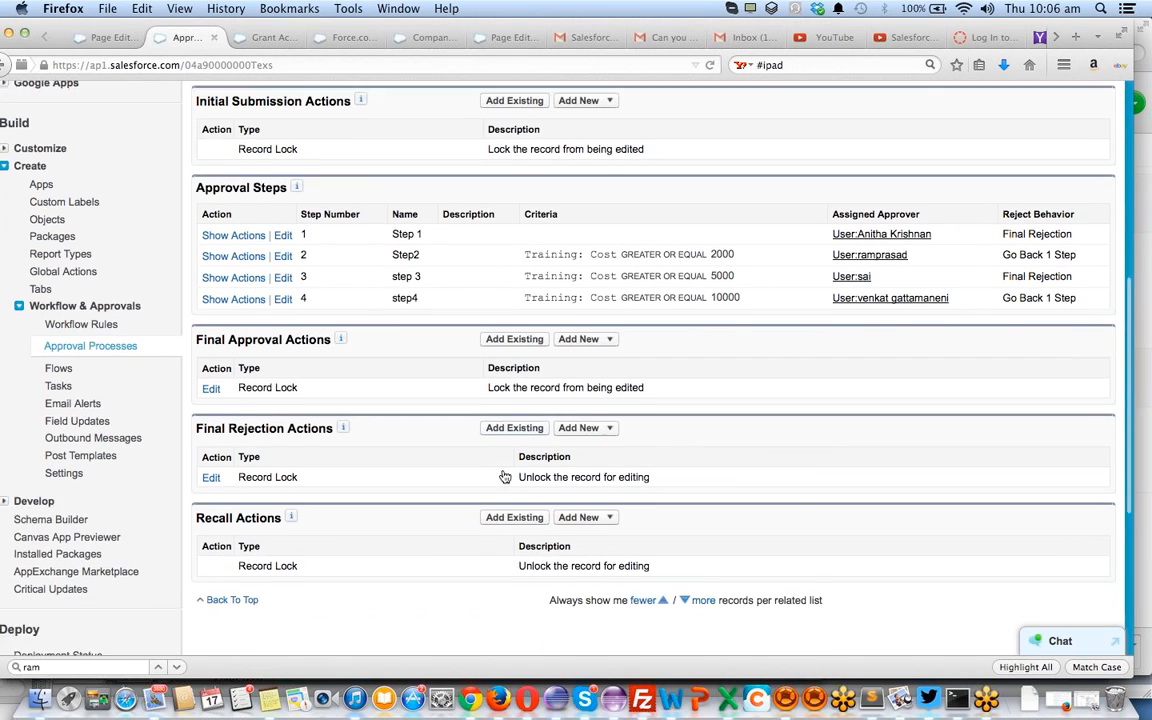
Open the user record with the CEO role and System Administrator profile from the active users list and review its details
{"action": "scroll", "coordinate": [503, 475], "scroll_direction": "up", "scroll_amount": 9}
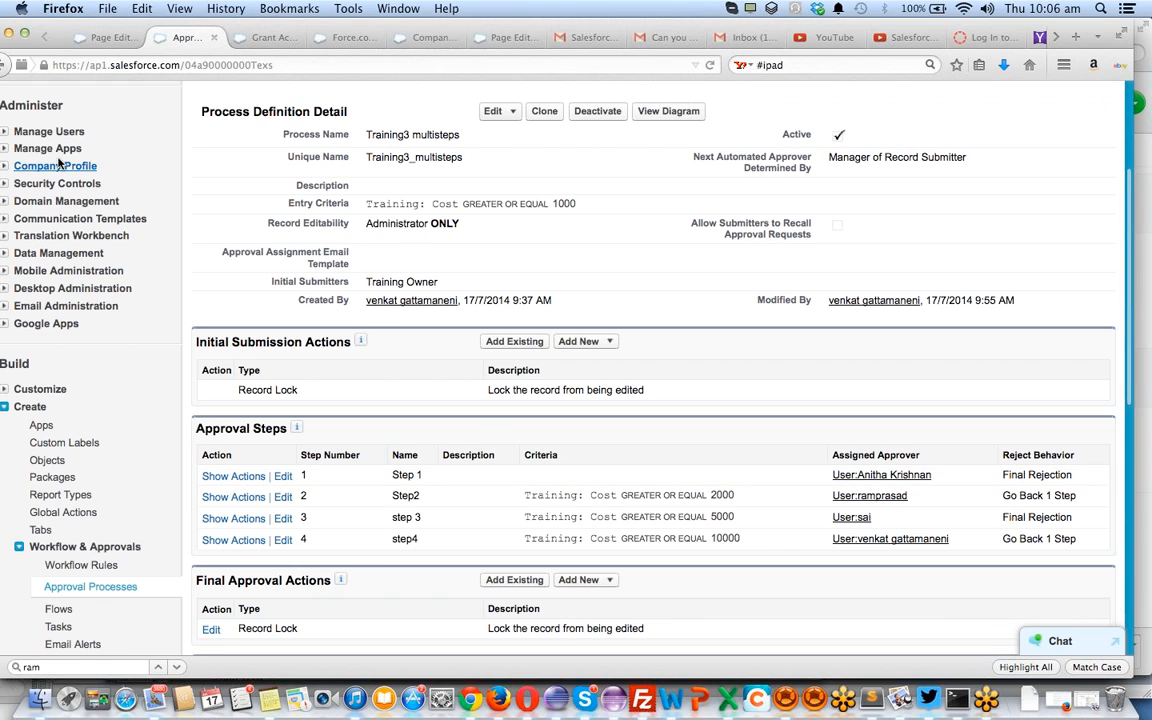
{"action": "left_click", "coordinate": [5, 134]}
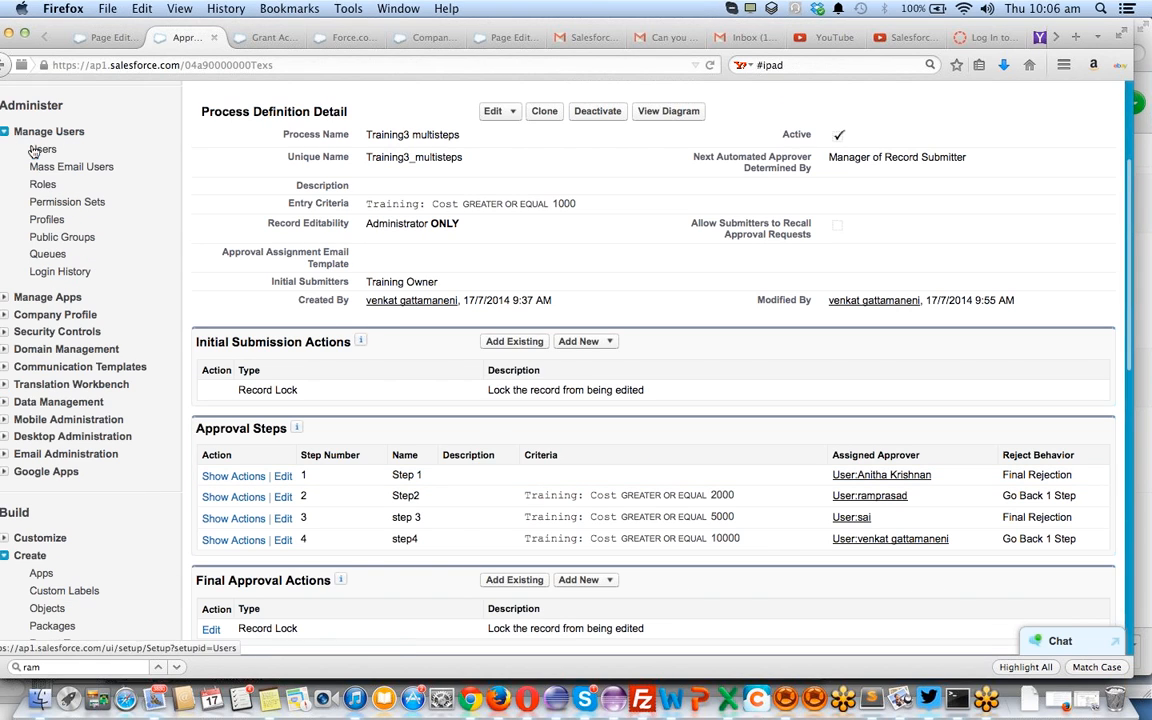
{"action": "left_click", "coordinate": [43, 152]}
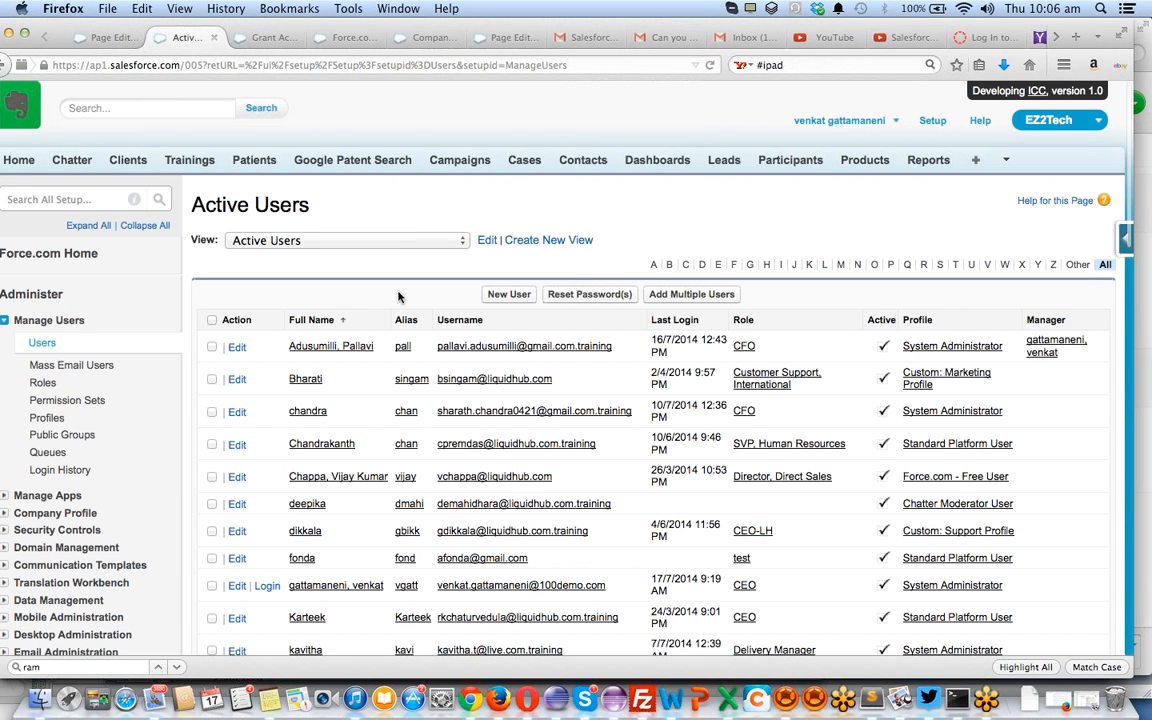
{"action": "scroll", "coordinate": [398, 296], "scroll_direction": "down", "scroll_amount": 2}
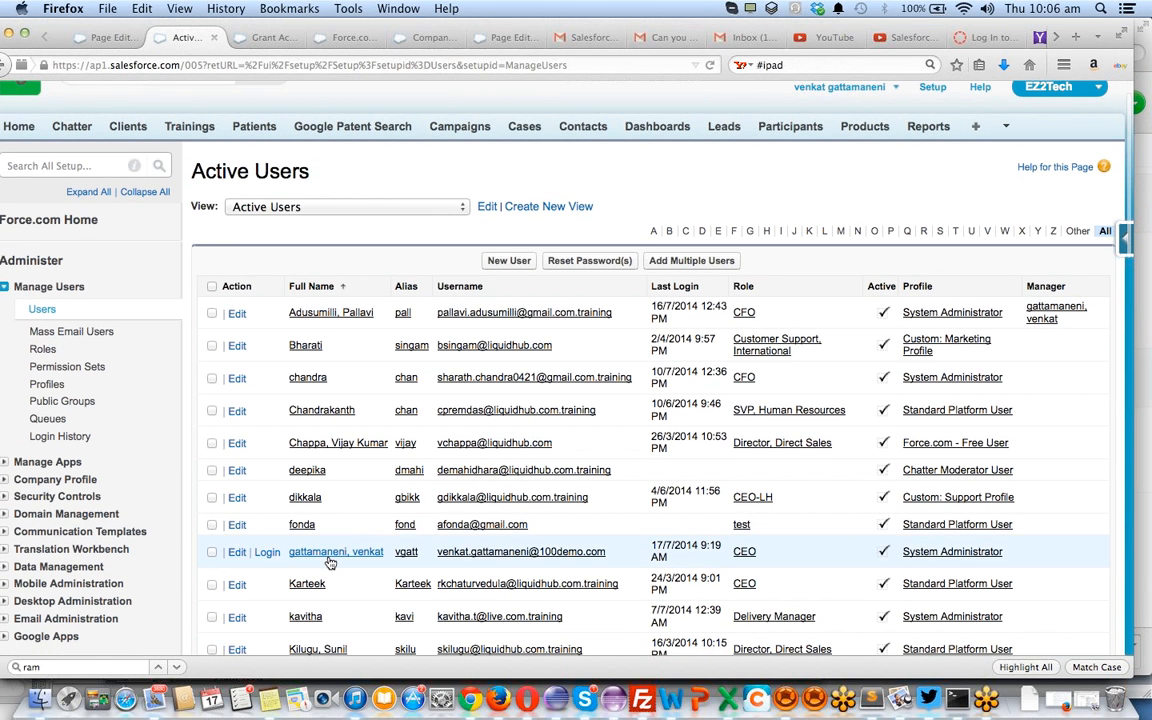
{"action": "left_click", "coordinate": [330, 560]}
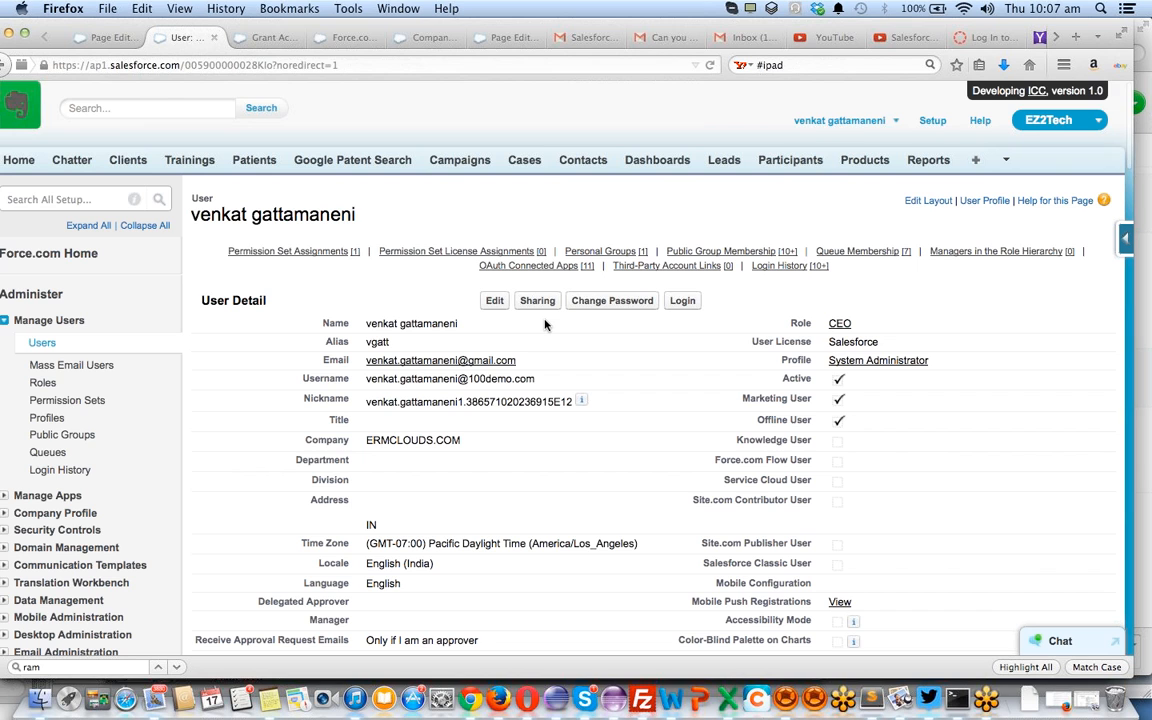
{"action": "scroll", "coordinate": [545, 323], "scroll_direction": "down", "scroll_amount": 1}
{"action": "scroll", "coordinate": [545, 323], "scroll_direction": "down", "scroll_amount": 1}
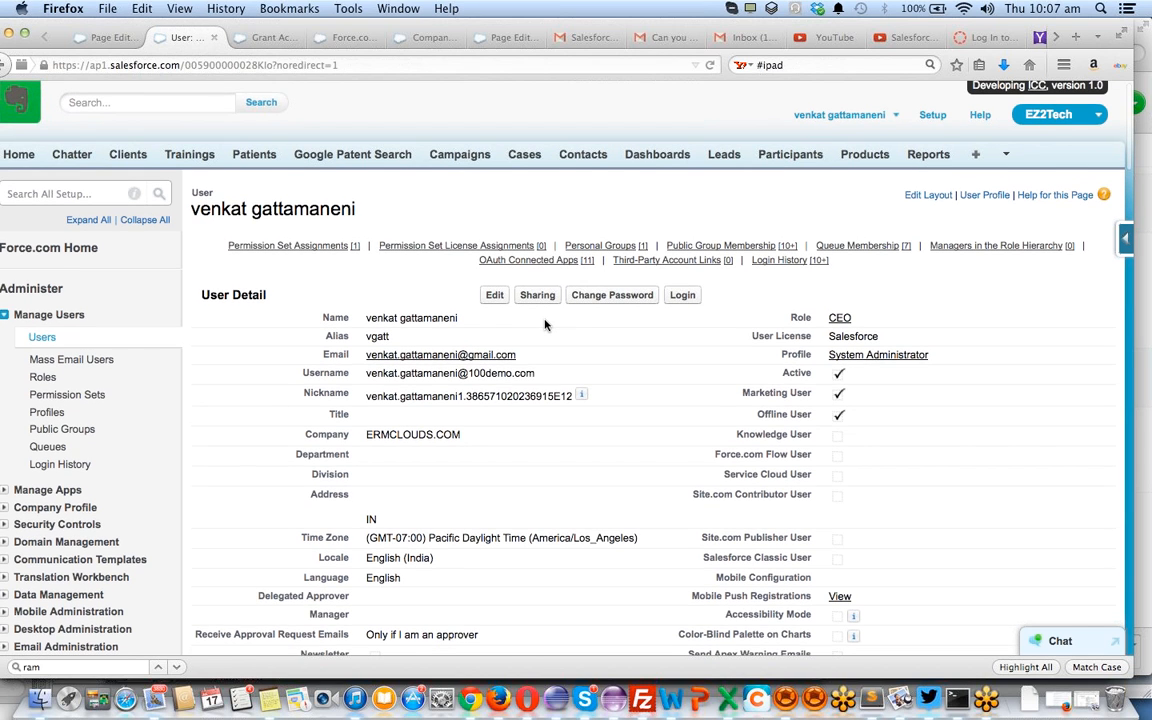
{"action": "scroll", "coordinate": [545, 323], "scroll_direction": "down", "scroll_amount": 5}
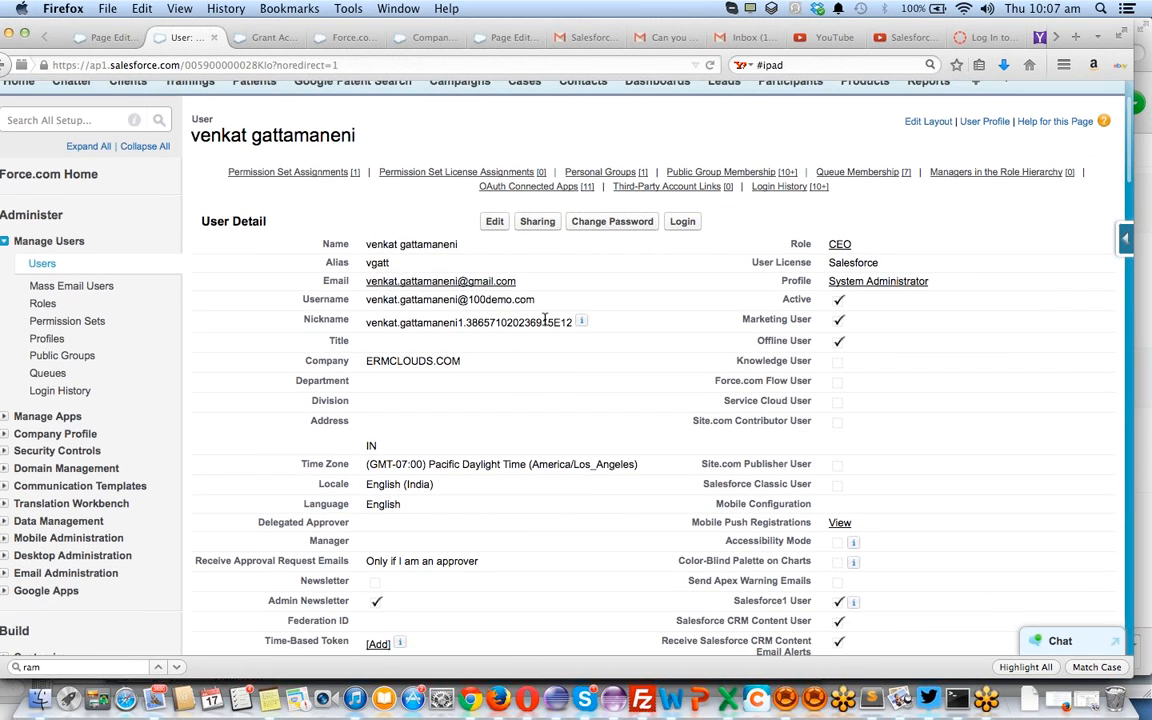
Open the CEO's user record for editing and examine its available roles and its user license, keeping the CEO role
{"action": "left_click", "coordinate": [494, 224]}
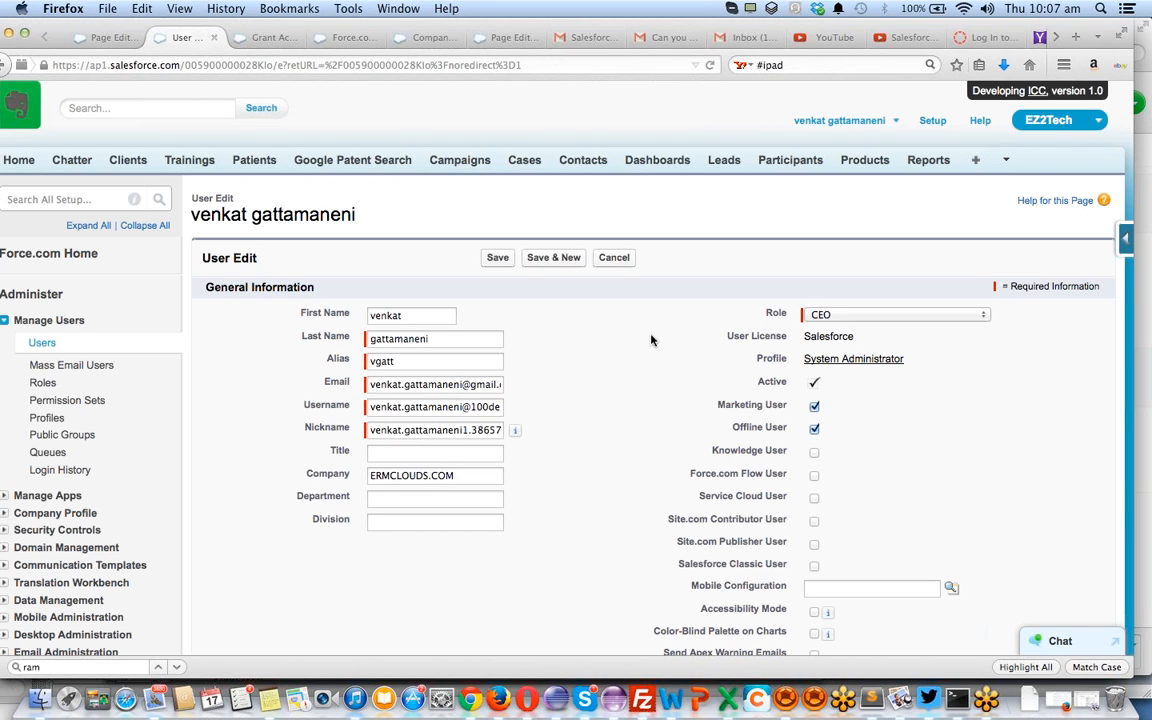
{"action": "left_click", "coordinate": [820, 316]}
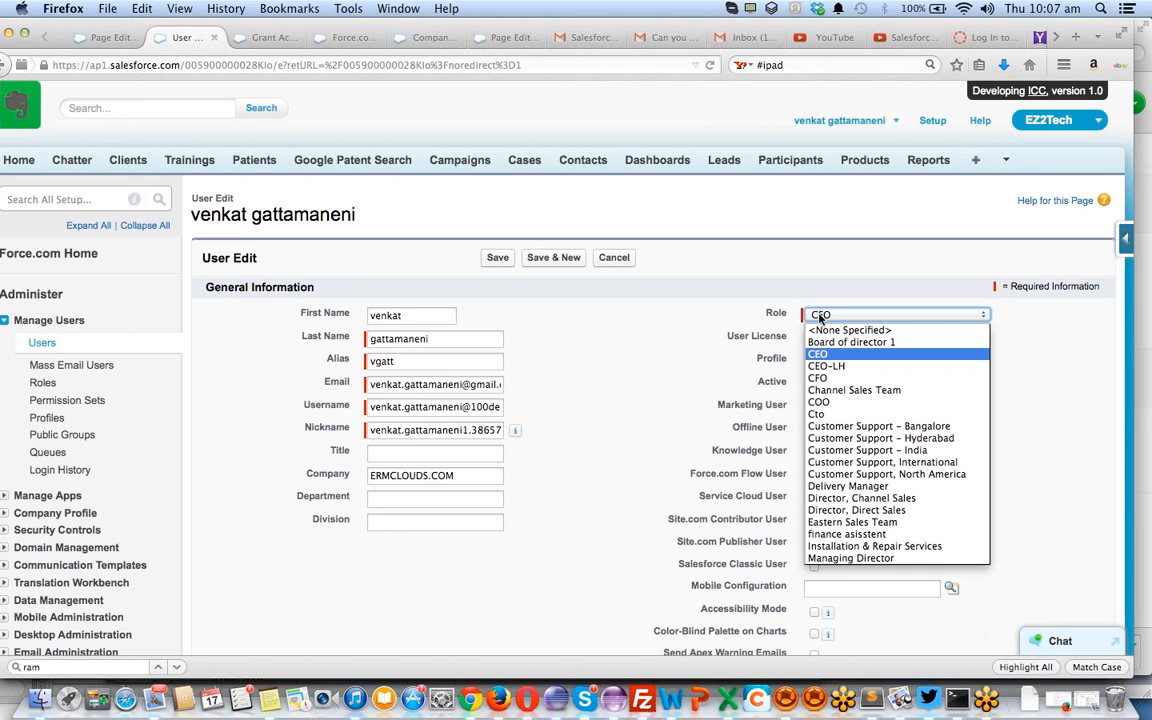
{"action": "left_click", "coordinate": [855, 355]}
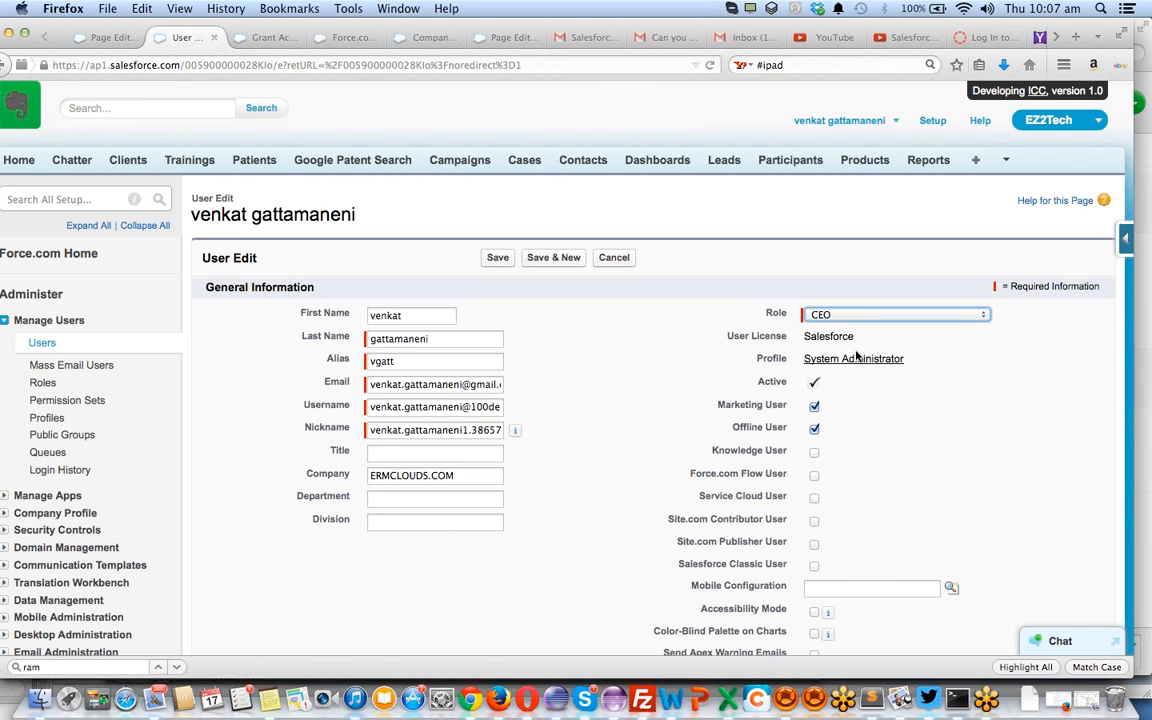
{"action": "left_click", "coordinate": [819, 315]}
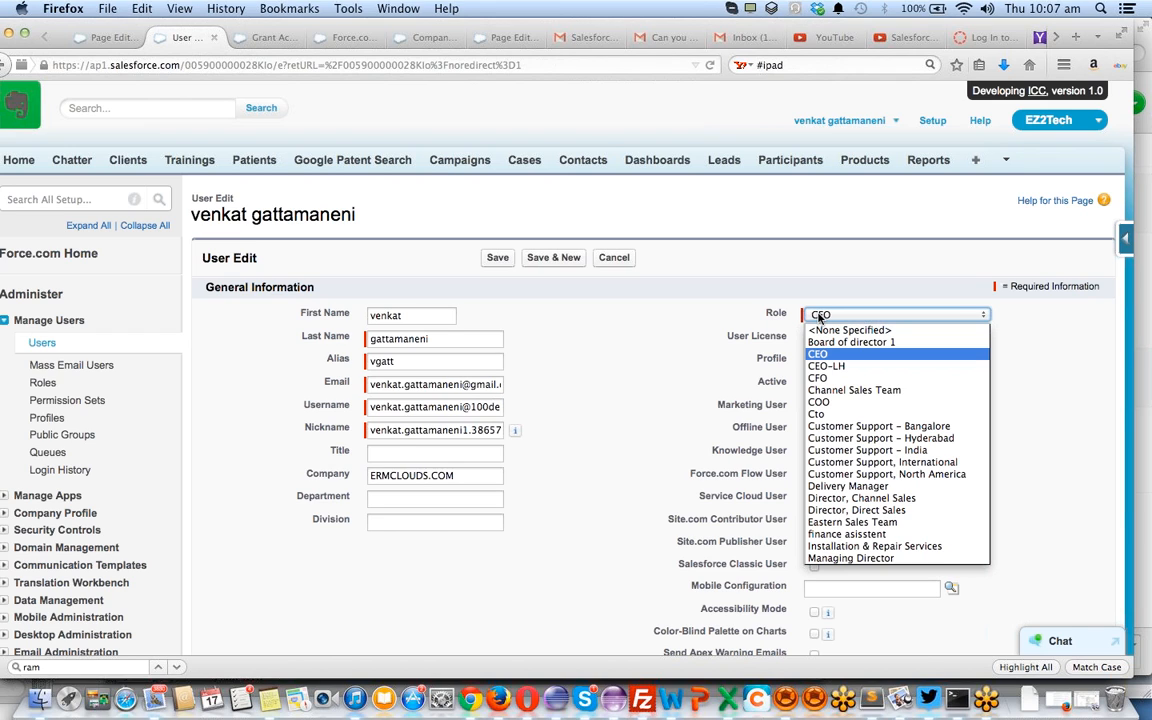
{"action": "left_click", "coordinate": [819, 315]}
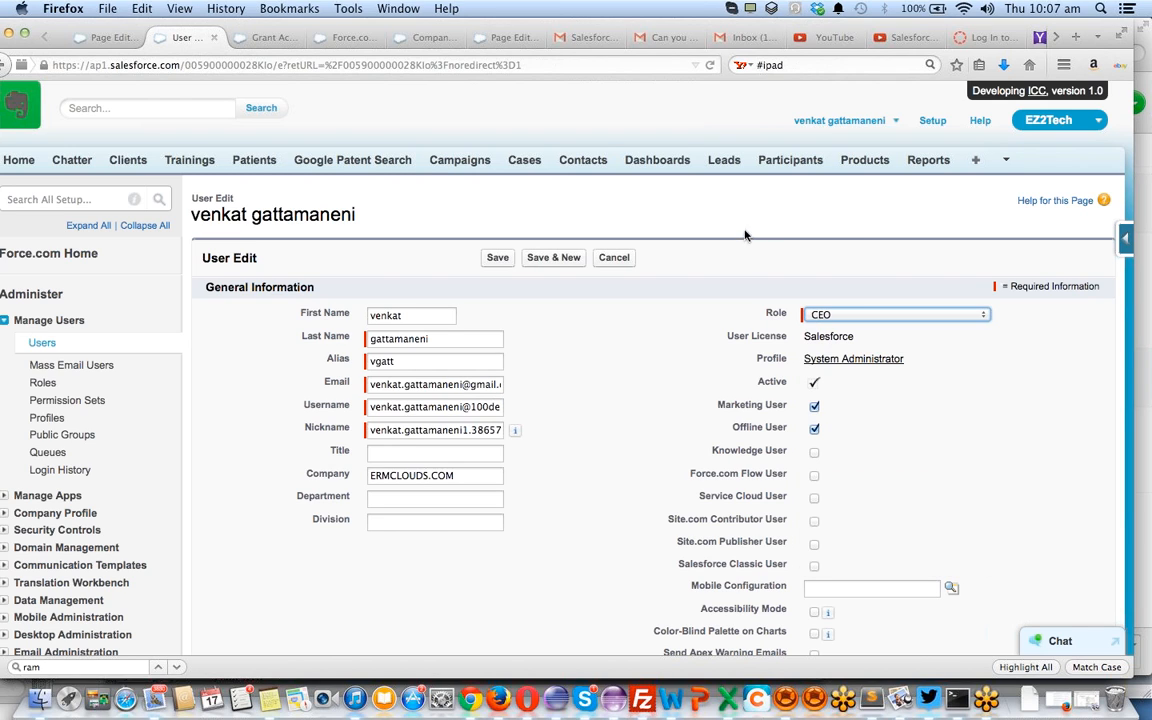
{"action": "double_click", "coordinate": [826, 338]}
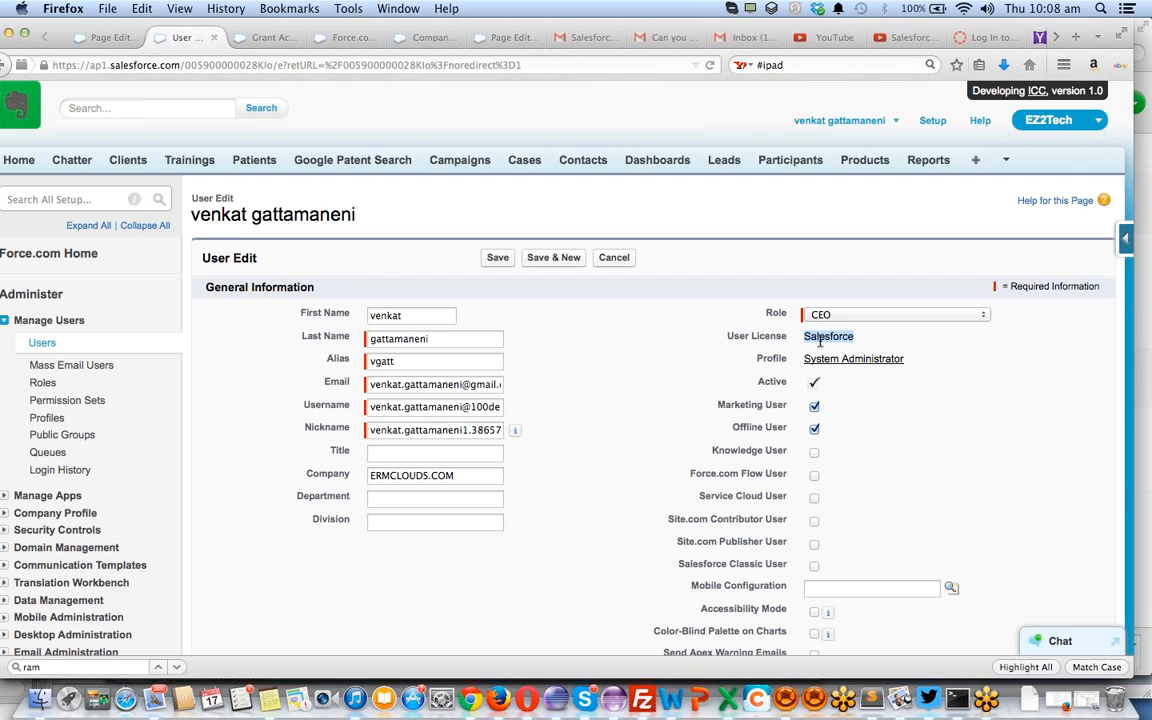
Open the users list in a new tab, start a new user and examine the available user license types
{"action": "right_click", "coordinate": [44, 344]}
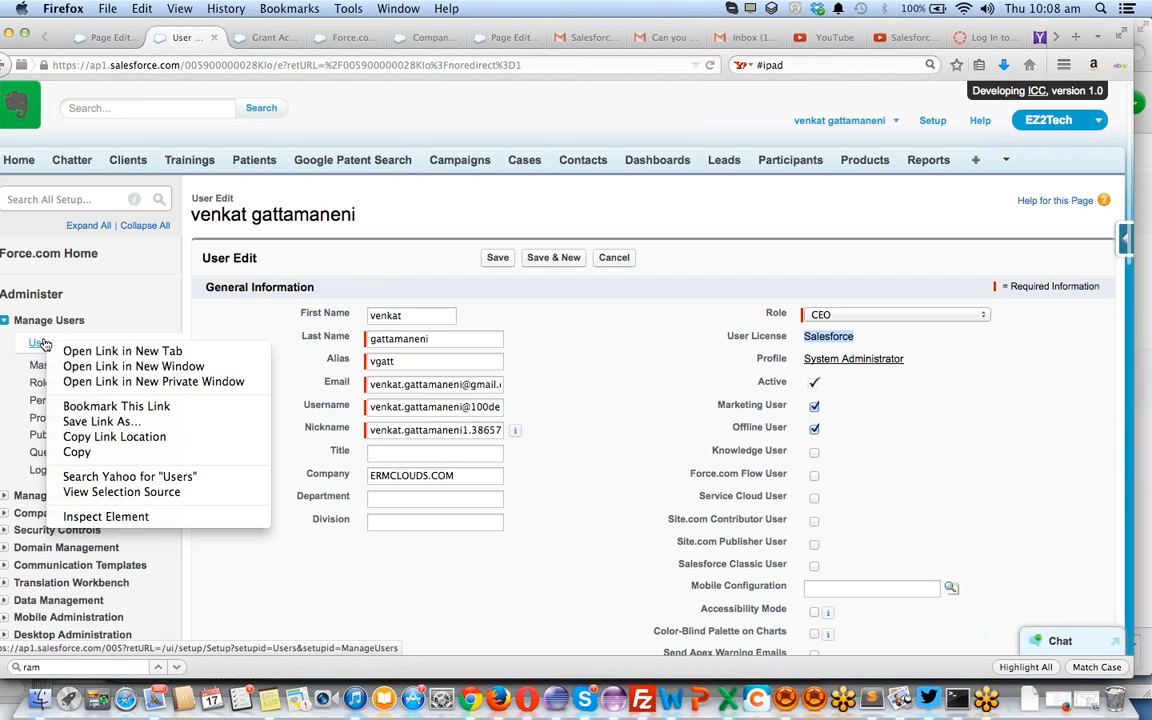
{"action": "left_click", "coordinate": [85, 351]}
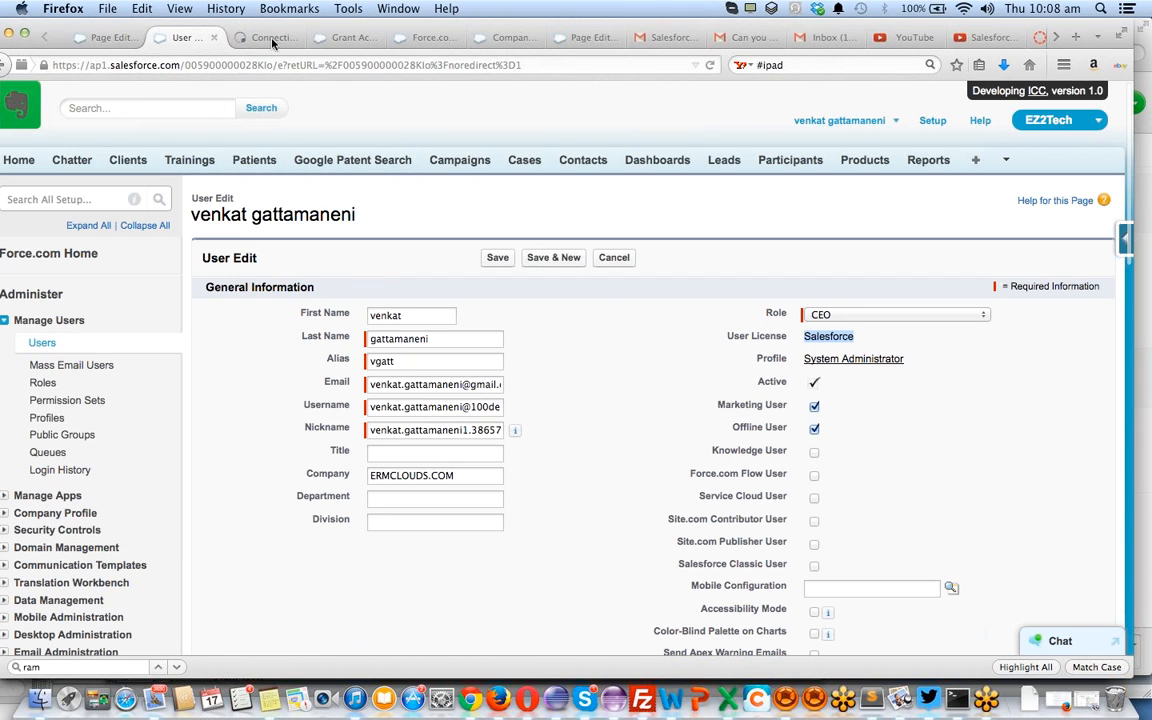
{"action": "left_click", "coordinate": [270, 38]}
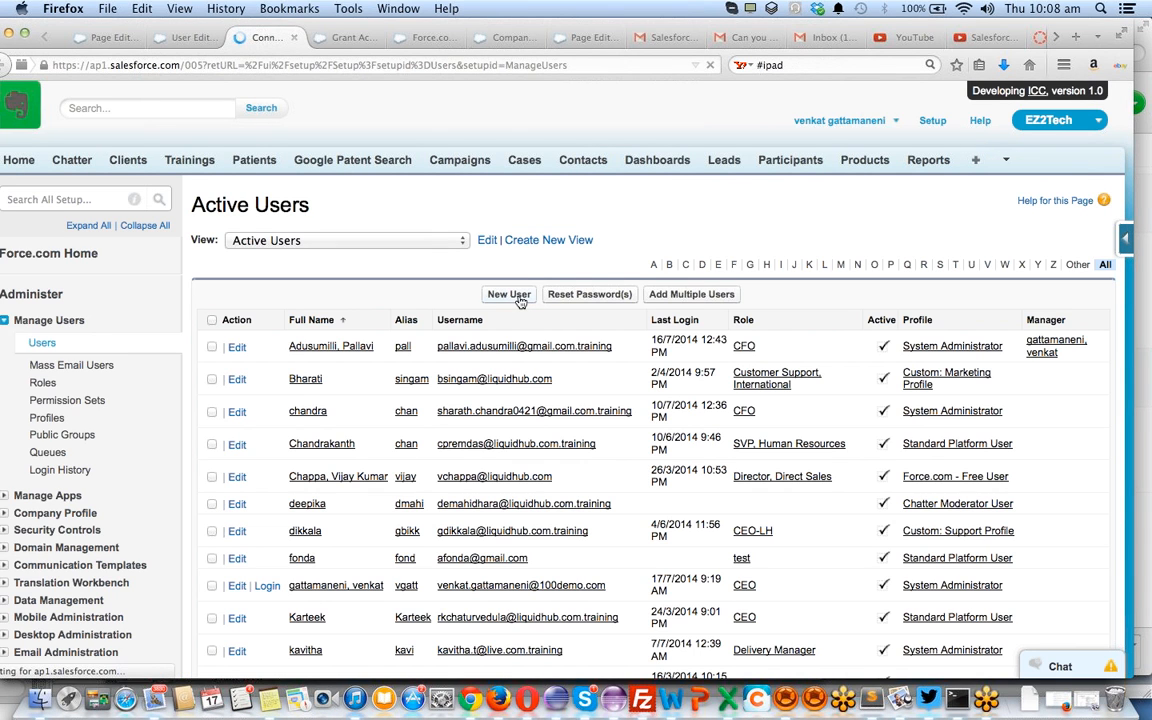
{"action": "left_click", "coordinate": [512, 295]}
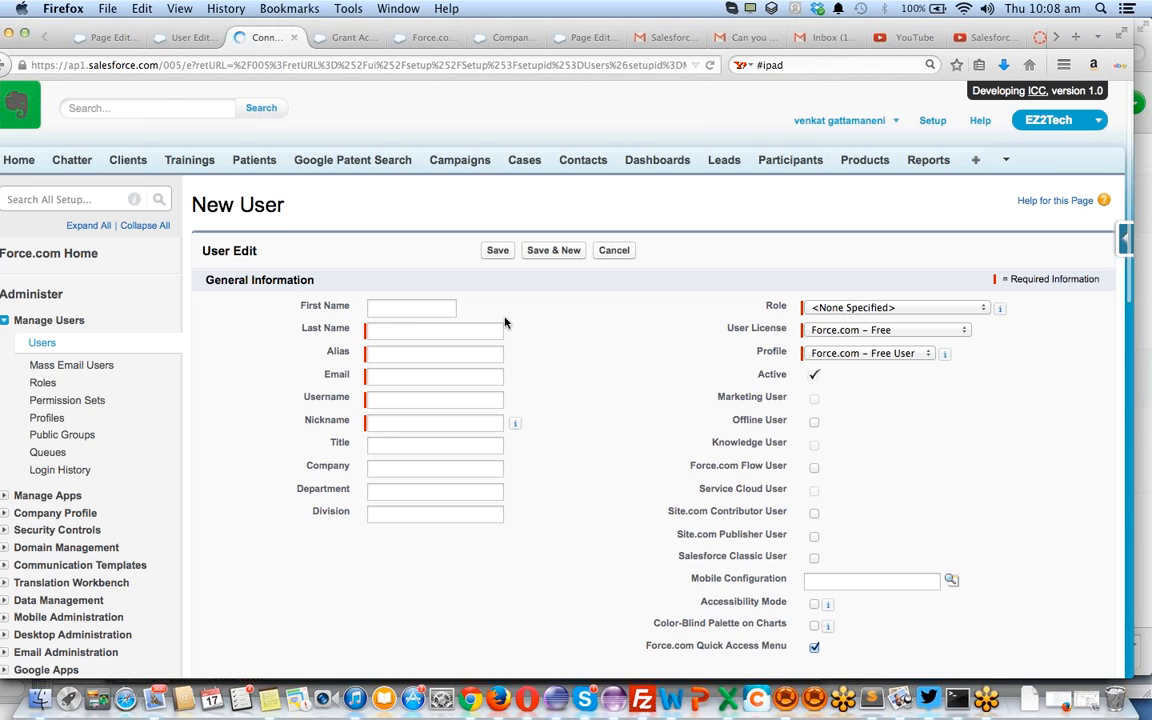
{"action": "left_click", "coordinate": [905, 333]}
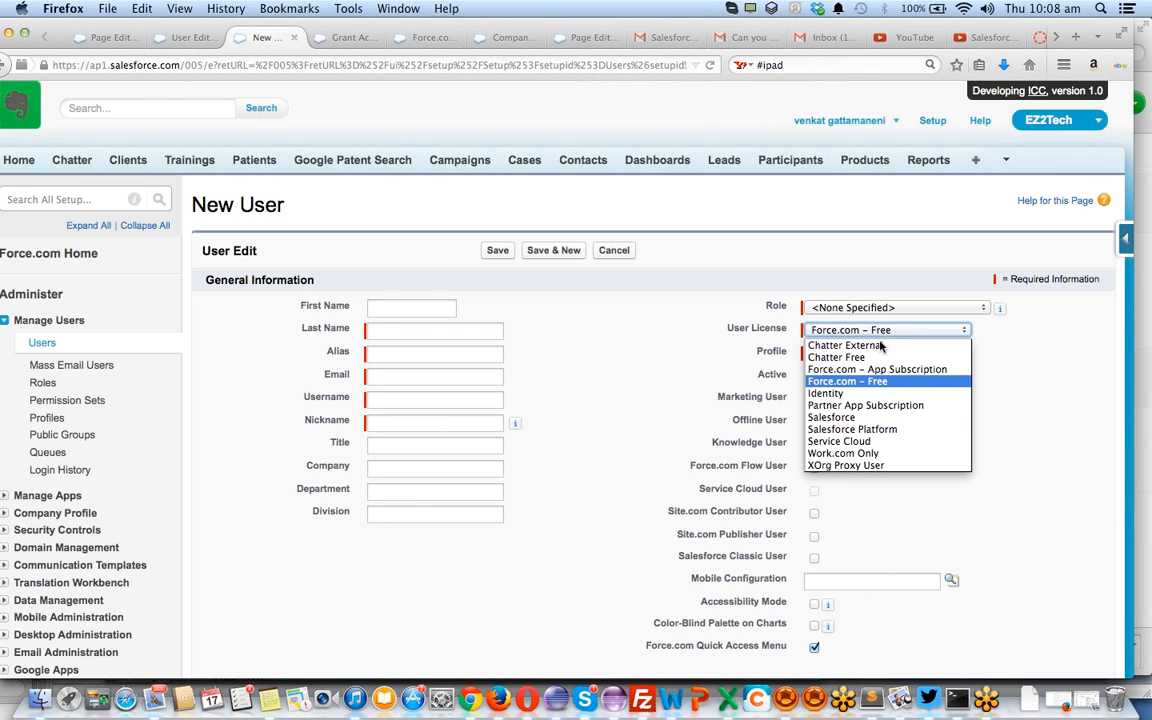
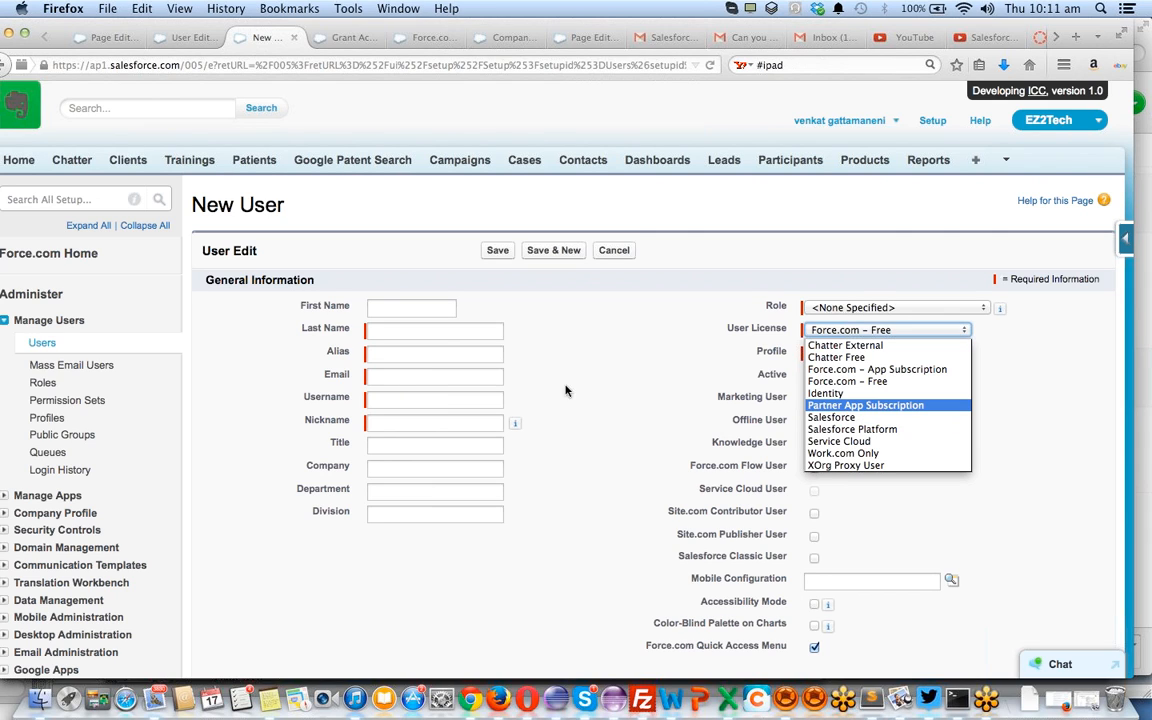
{"action": "left_click", "coordinate": [6, 517]}
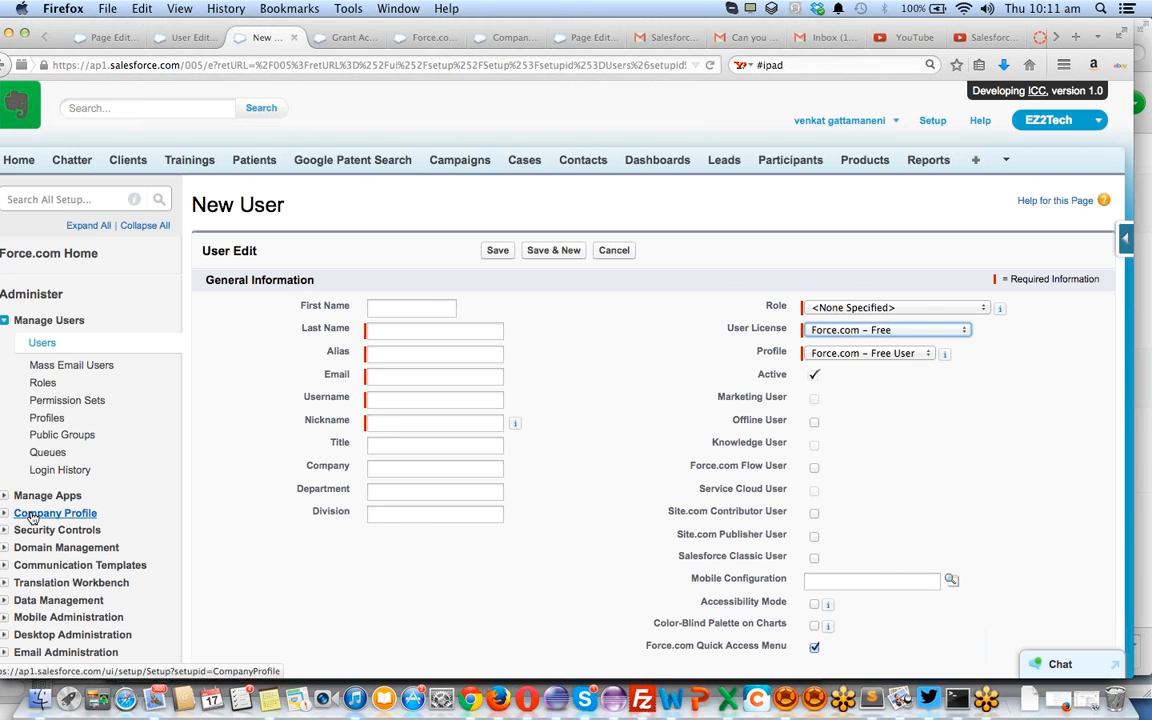
Open the organization's Company Information page in a new tab
{"action": "left_click", "coordinate": [6, 517]}
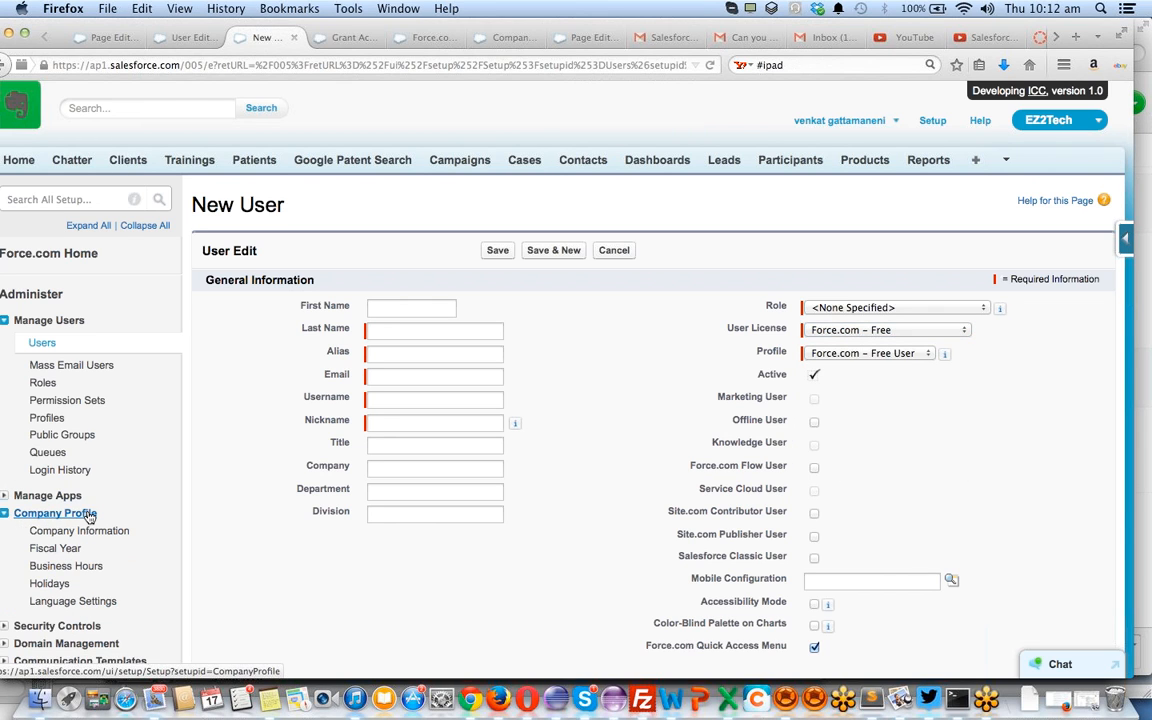
{"action": "scroll", "coordinate": [90, 515], "scroll_direction": "down", "scroll_amount": 2}
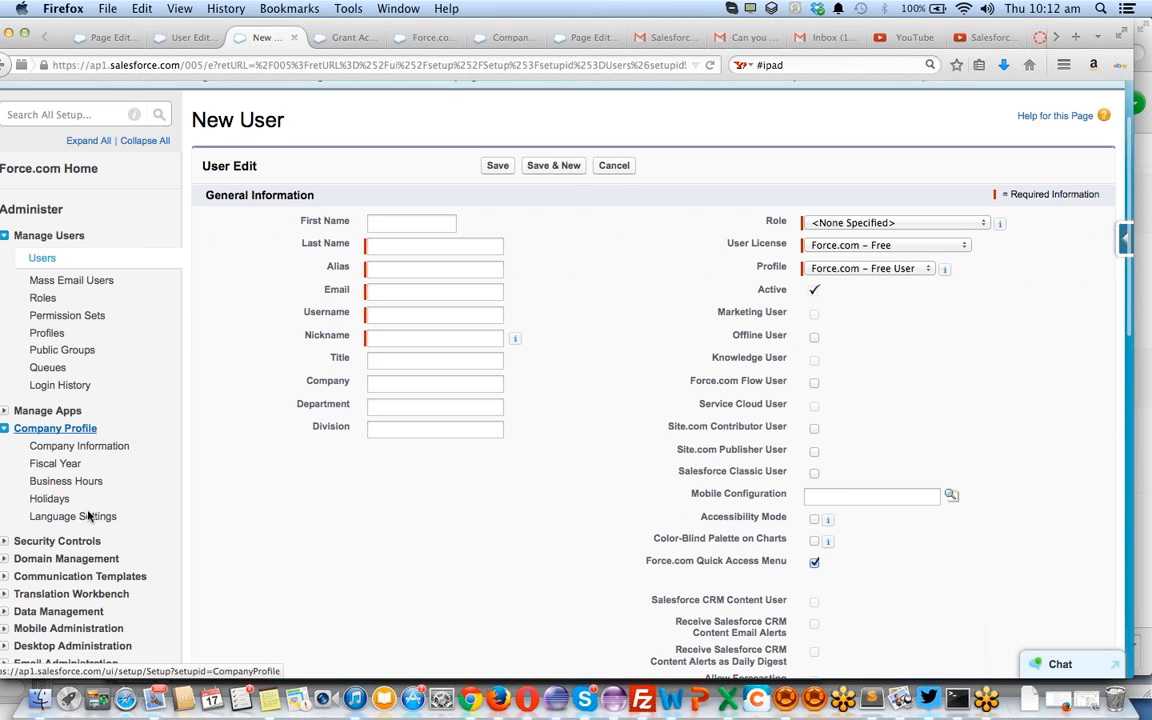
{"action": "scroll", "coordinate": [88, 512], "scroll_direction": "down", "scroll_amount": 1}
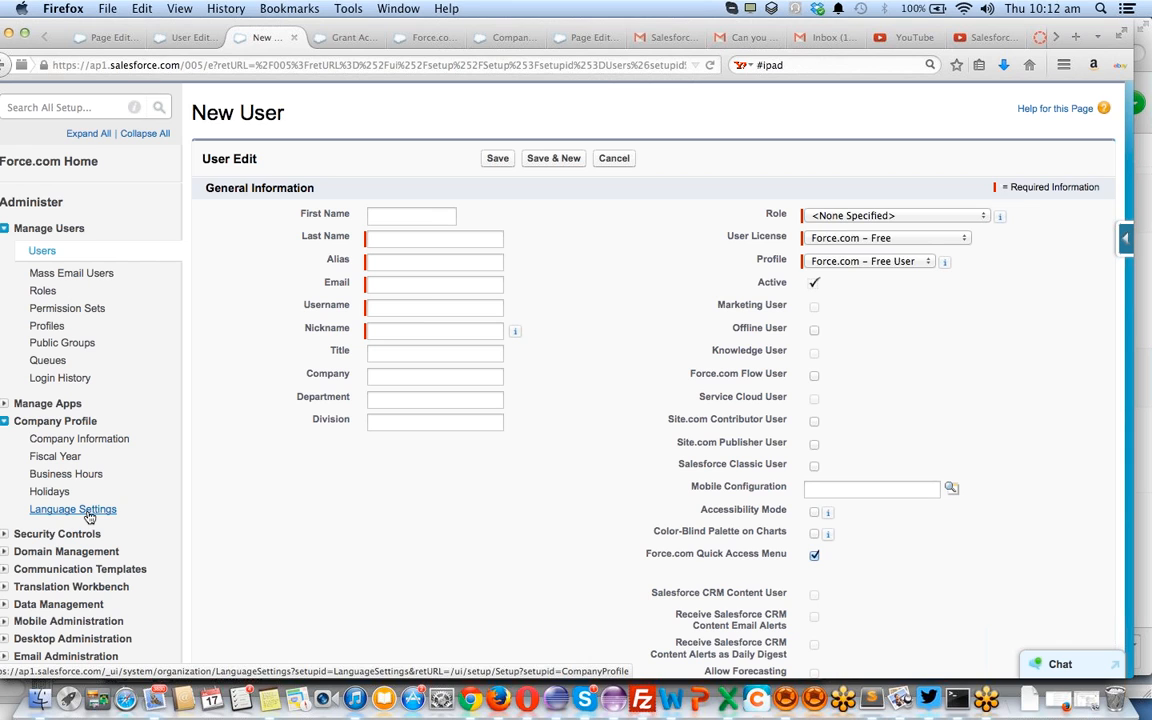
{"action": "right_click", "coordinate": [79, 440]}
{"action": "left_click", "coordinate": [100, 445]}
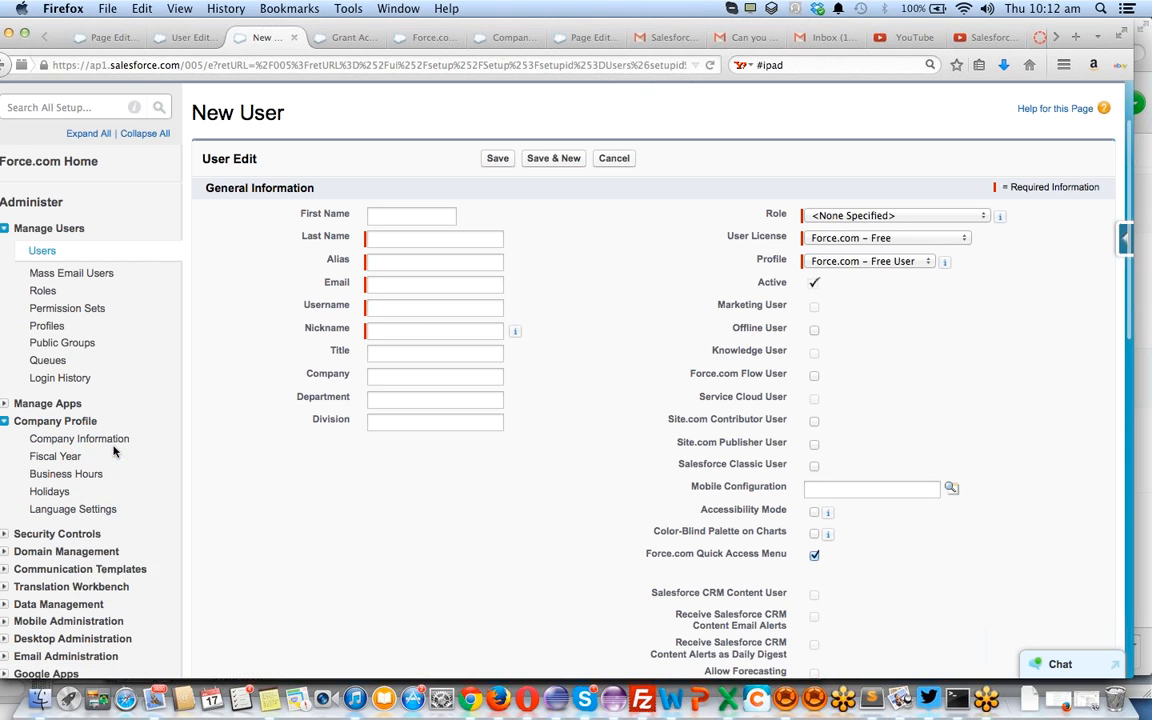
{"action": "left_click", "coordinate": [312, 37]}
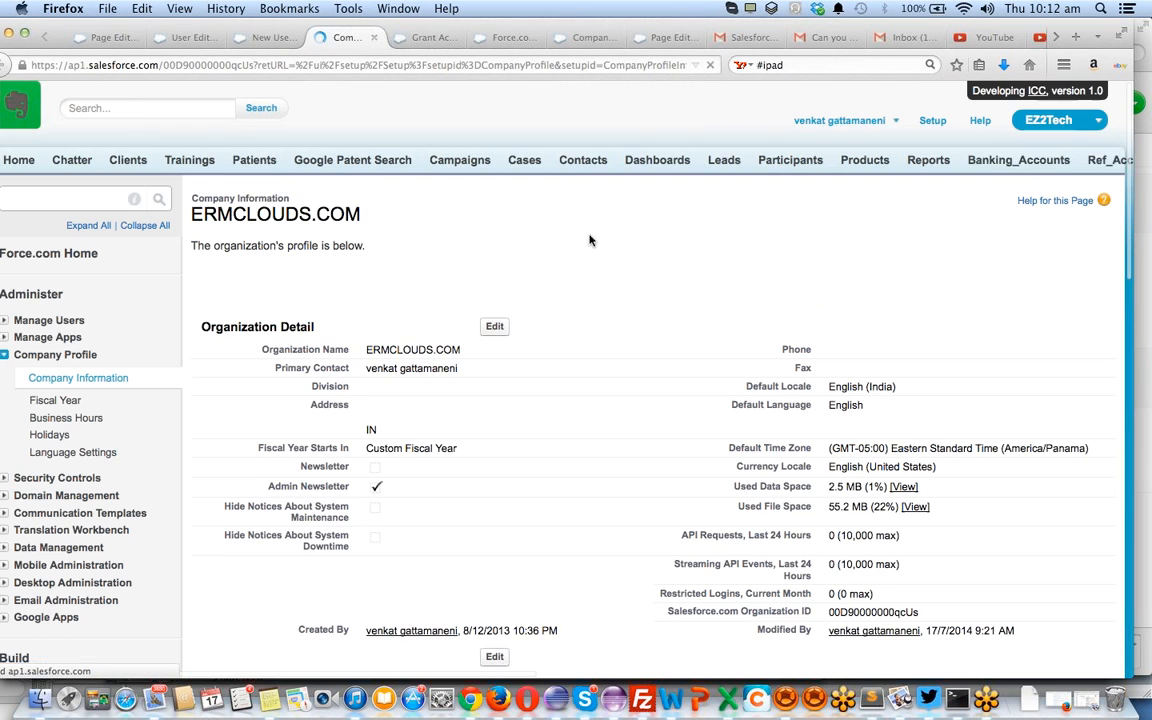
Review the total, used and remaining counts of the organization's user licenses, especially the Salesforce license, and glance at its permission set and feature licenses
{"action": "scroll", "coordinate": [648, 327], "scroll_direction": "down", "scroll_amount": 5}
{"action": "scroll", "coordinate": [648, 327], "scroll_direction": "down", "scroll_amount": 3}
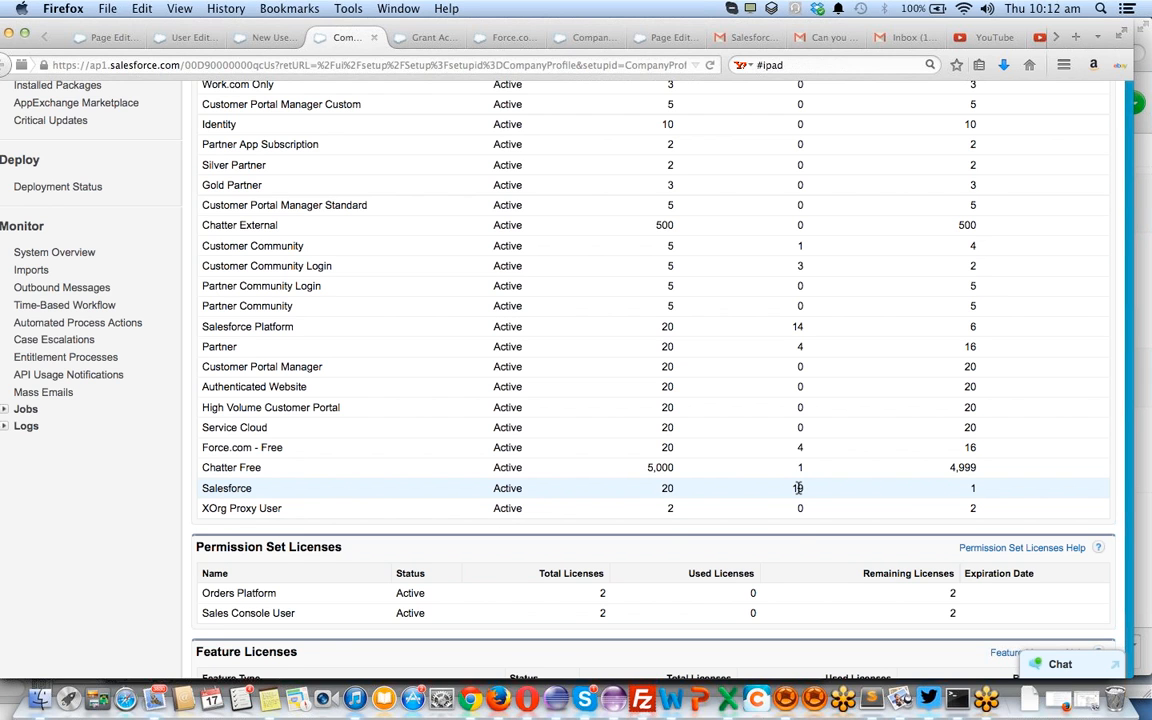
{"action": "scroll", "coordinate": [798, 488], "scroll_direction": "up", "scroll_amount": 10}
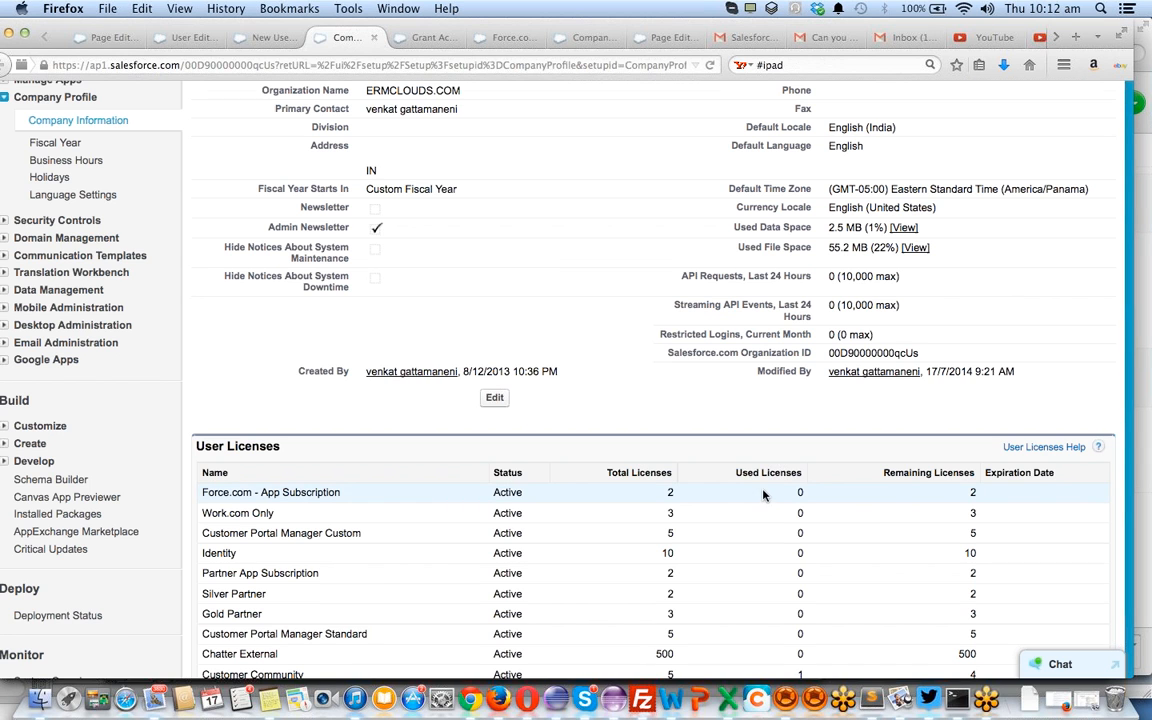
{"action": "scroll", "coordinate": [763, 494], "scroll_direction": "down", "scroll_amount": 7}
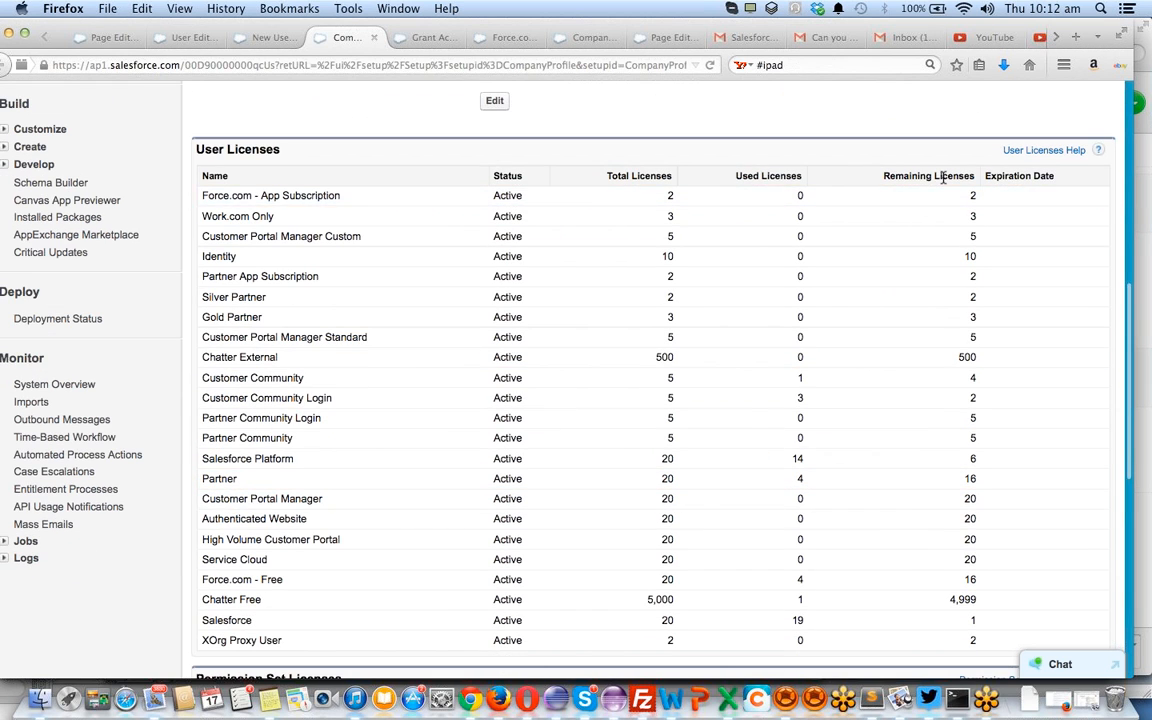
{"action": "scroll", "coordinate": [942, 178], "scroll_direction": "down", "scroll_amount": 8}
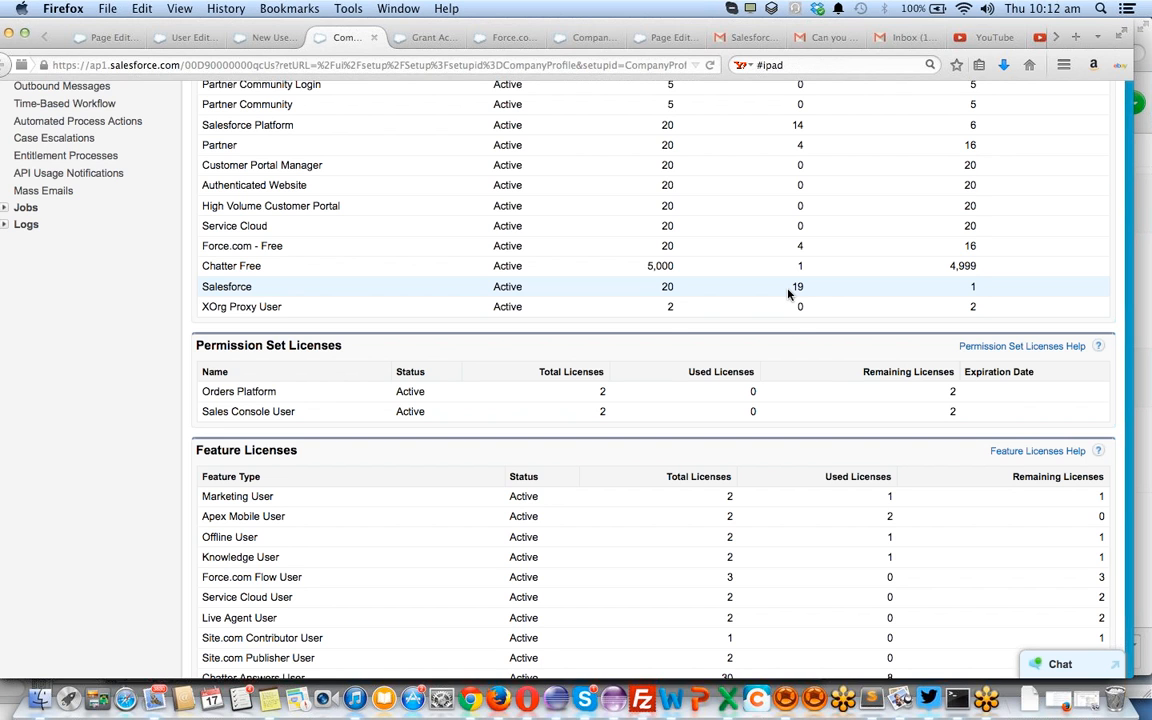
{"action": "scroll", "coordinate": [788, 292], "scroll_direction": "up", "scroll_amount": 5}
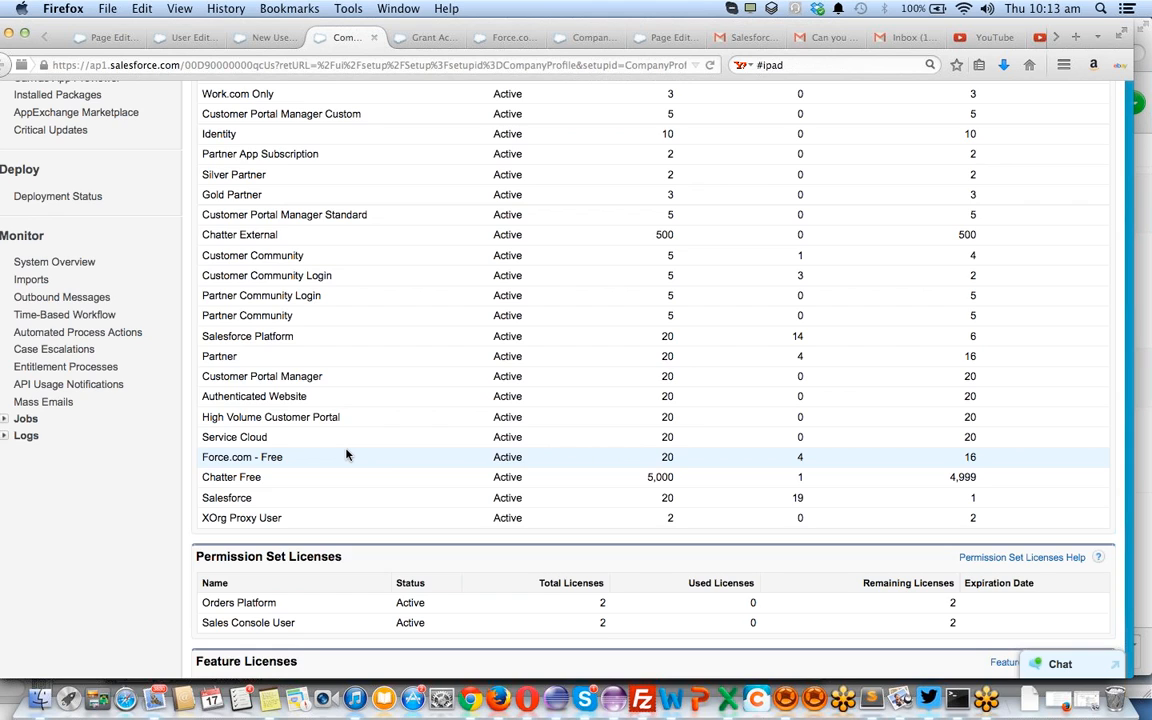
{"action": "scroll", "coordinate": [347, 455], "scroll_direction": "up", "scroll_amount": 3}
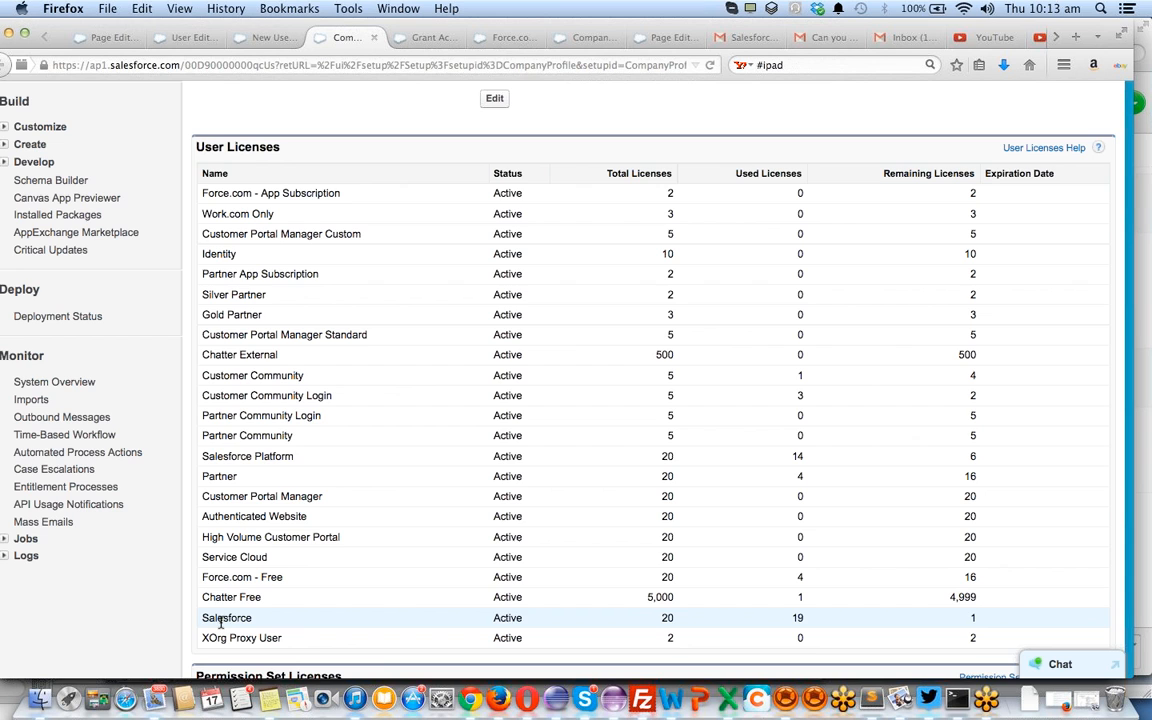
{"action": "scroll", "coordinate": [630, 488], "scroll_direction": "up", "scroll_amount": 10}
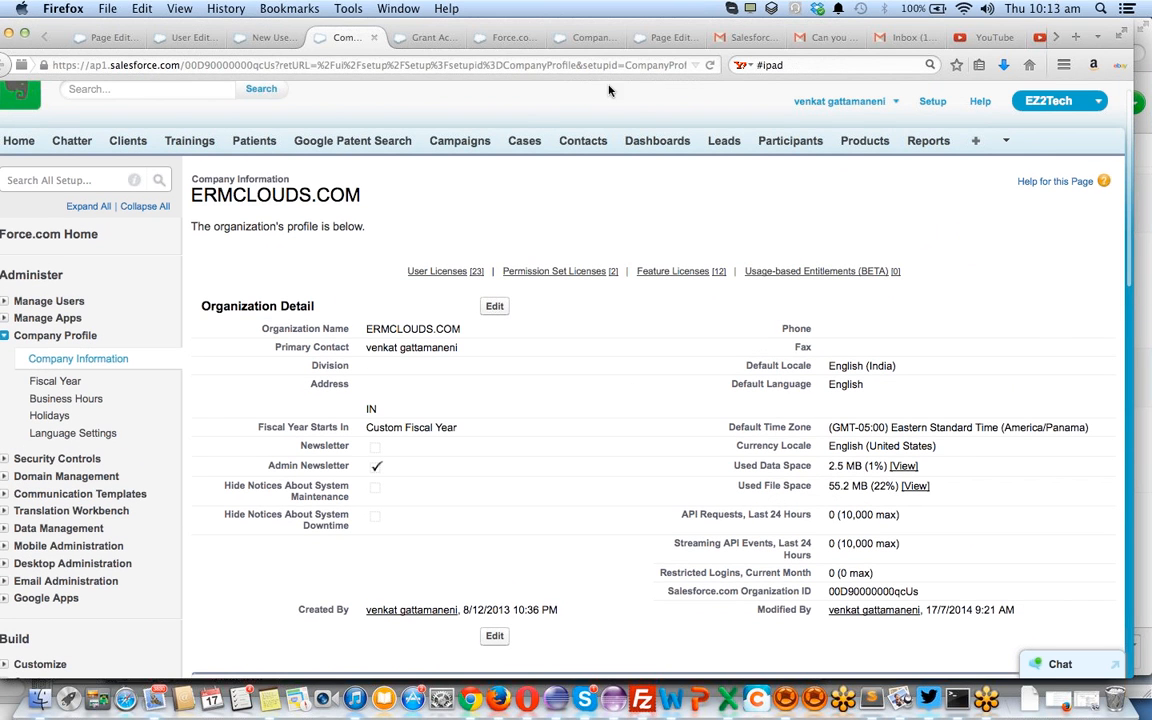
Return to the new user form and check which profiles are offered for the Force.com - Free license
{"action": "left_click", "coordinate": [238, 36]}
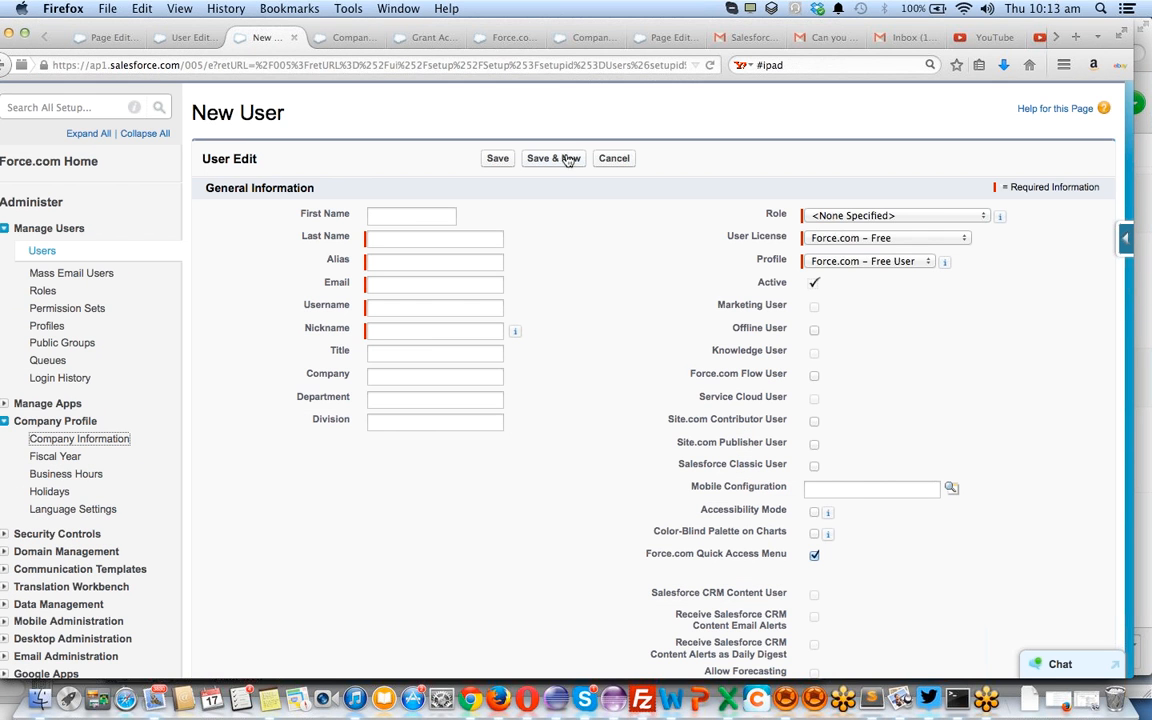
{"action": "left_click", "coordinate": [835, 261]}
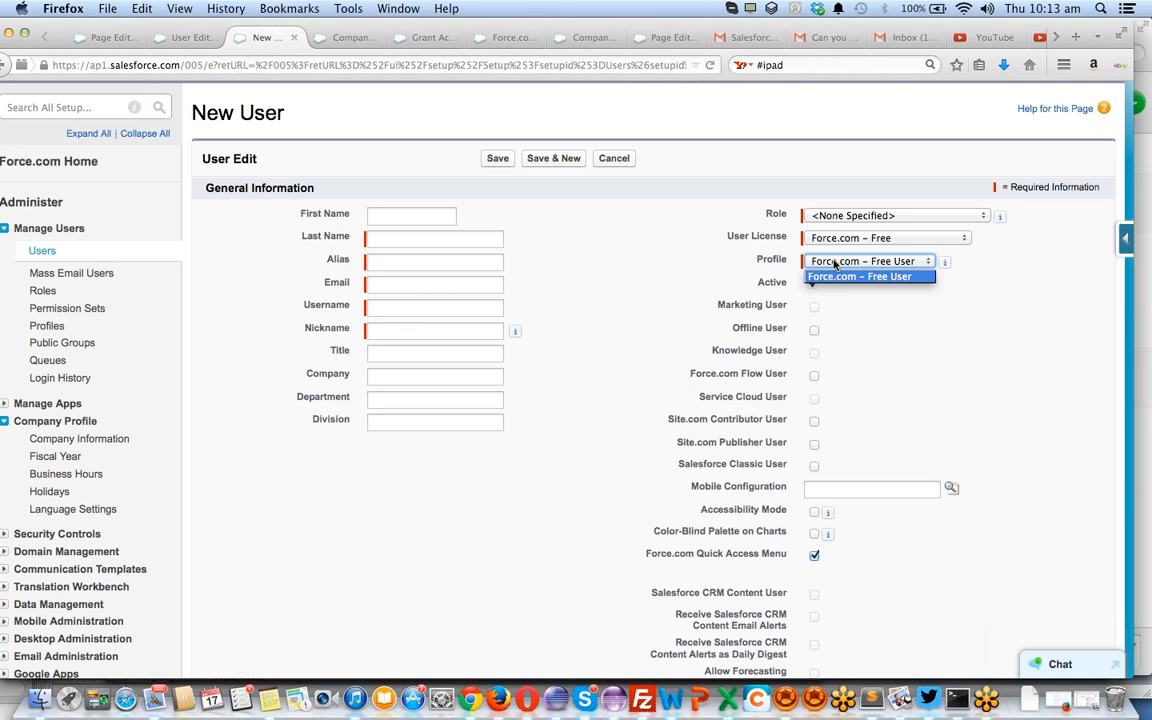
{"action": "left_click", "coordinate": [835, 263]}
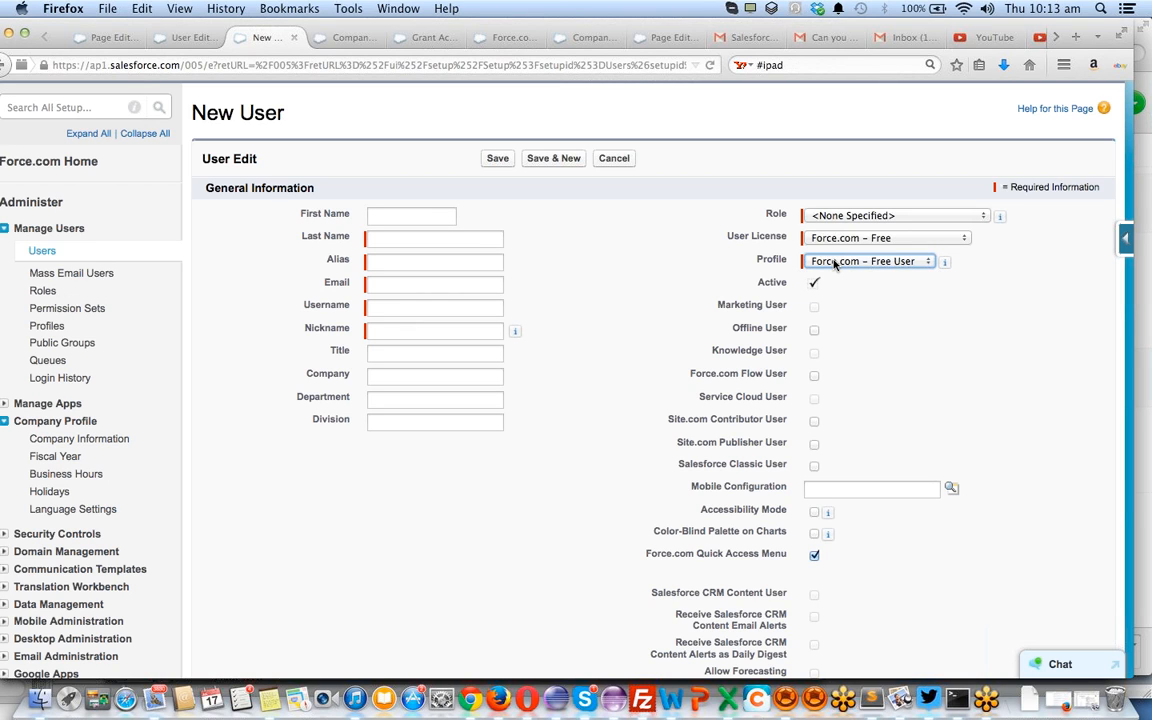
Set the new user's license to Salesforce and check which profiles are offered for it
{"action": "left_click", "coordinate": [835, 241]}
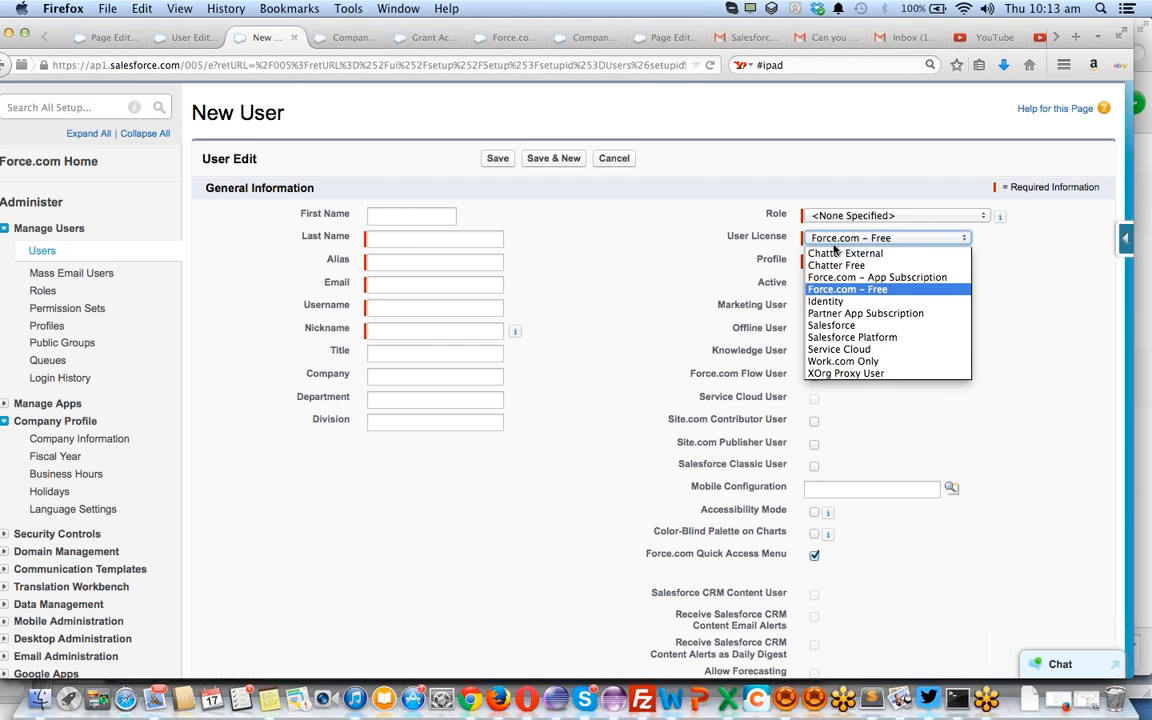
{"action": "left_click", "coordinate": [838, 325]}
{"action": "left_click", "coordinate": [864, 260]}
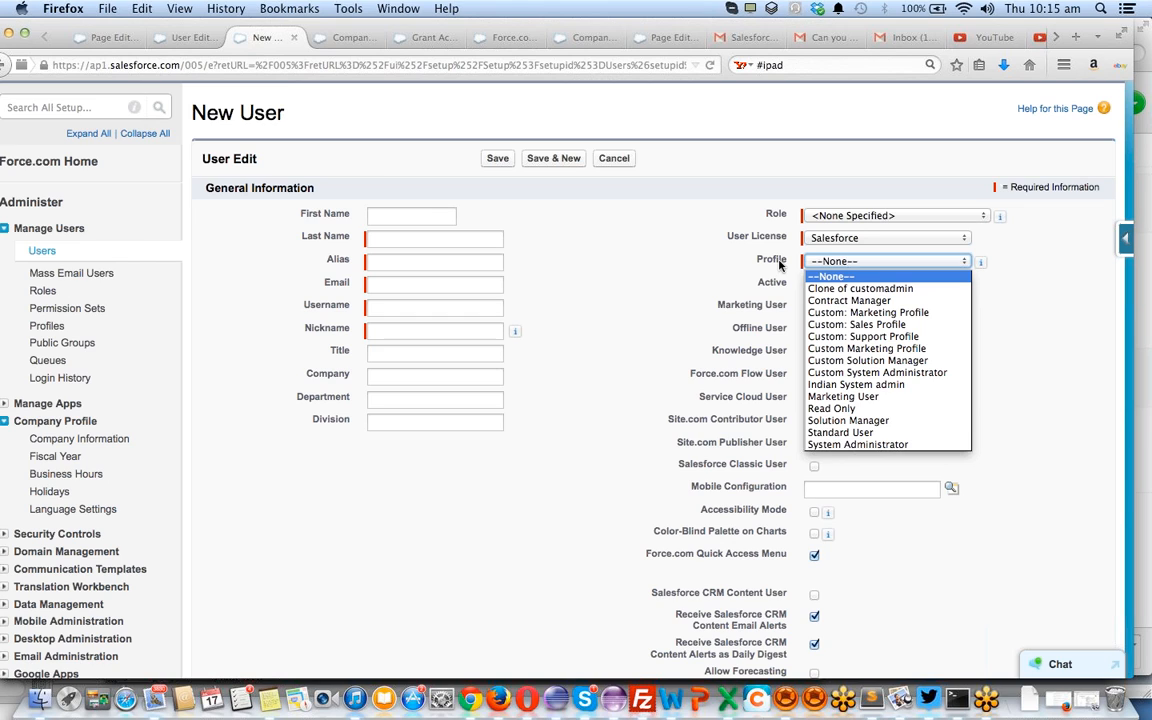
{"action": "left_click", "coordinate": [781, 264]}
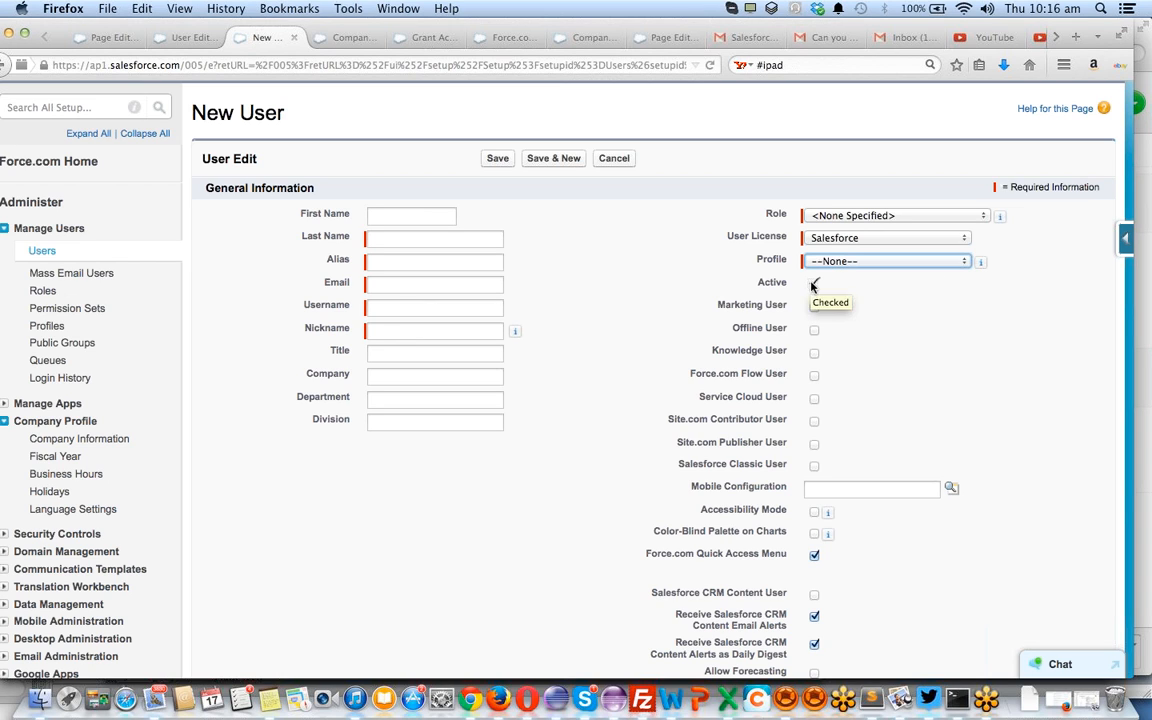
Enable the Marketing User option for the new user and toggle Offline User on and off
{"action": "scroll", "coordinate": [828, 297], "scroll_direction": "down", "scroll_amount": 2}
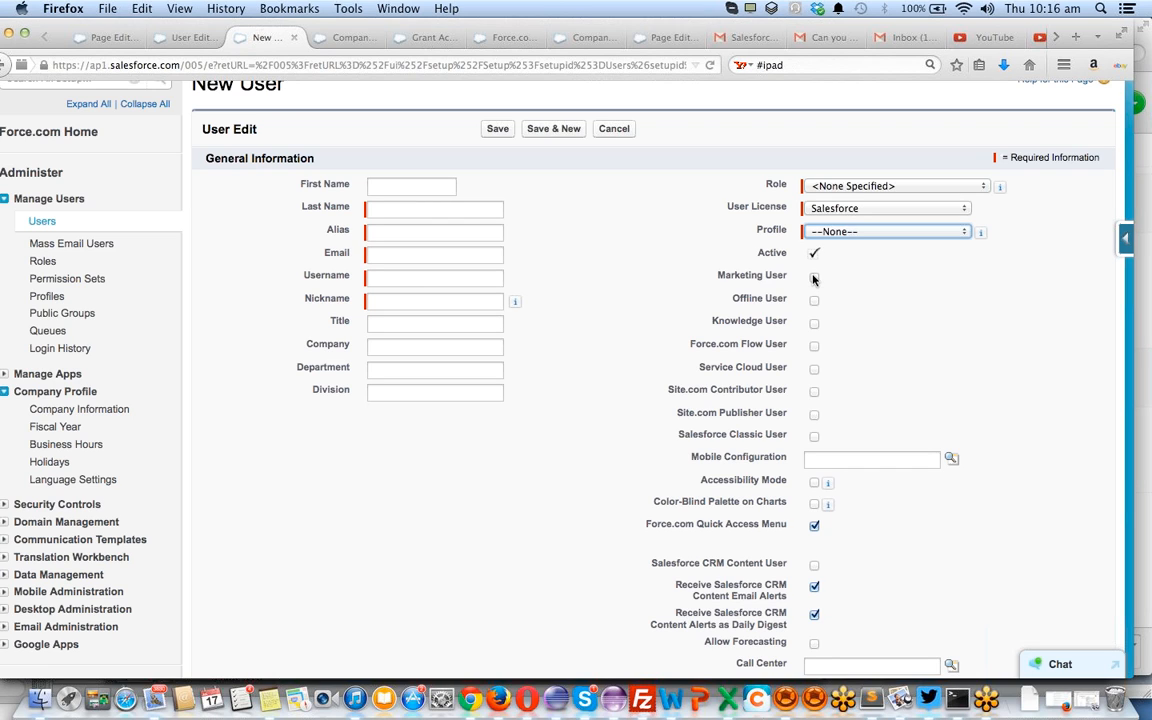
{"action": "left_click", "coordinate": [813, 278]}
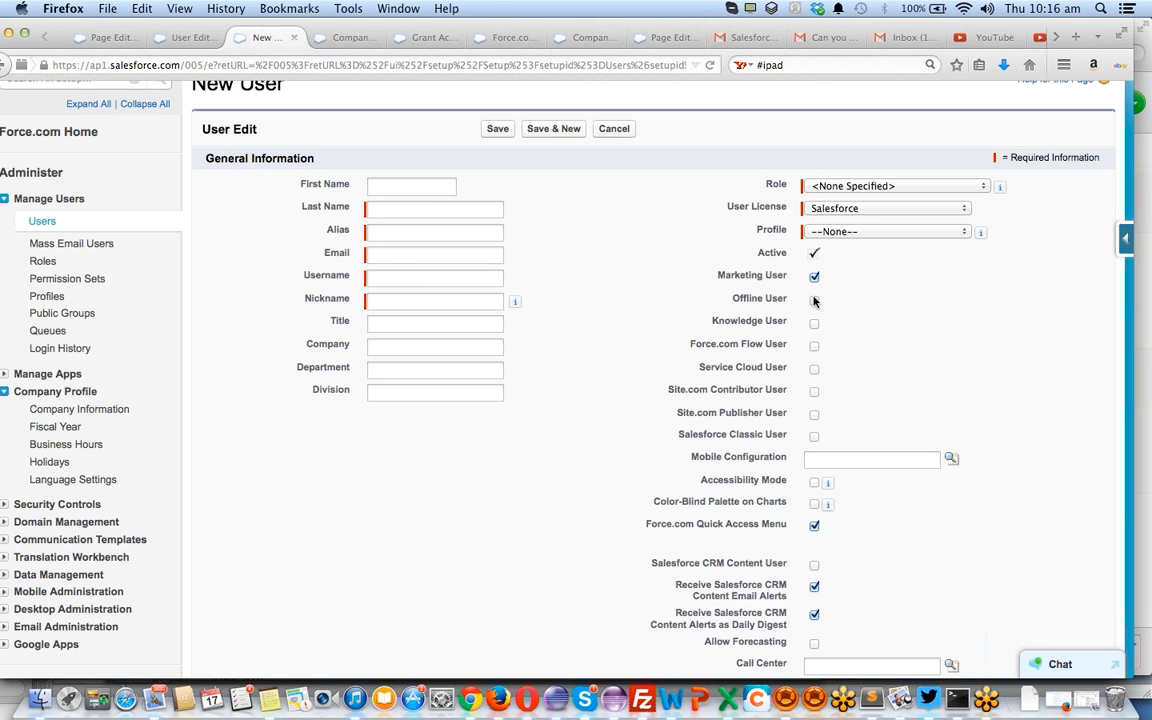
{"action": "left_click", "coordinate": [814, 300]}
{"action": "left_click", "coordinate": [814, 299]}
Return to the existing user's edit form and examine its feature options, including the help for Accessibility Mode and Color-Blind Palette on Charts
{"action": "left_click", "coordinate": [180, 37]}
{"action": "scroll", "coordinate": [700, 482], "scroll_direction": "down", "scroll_amount": 3}
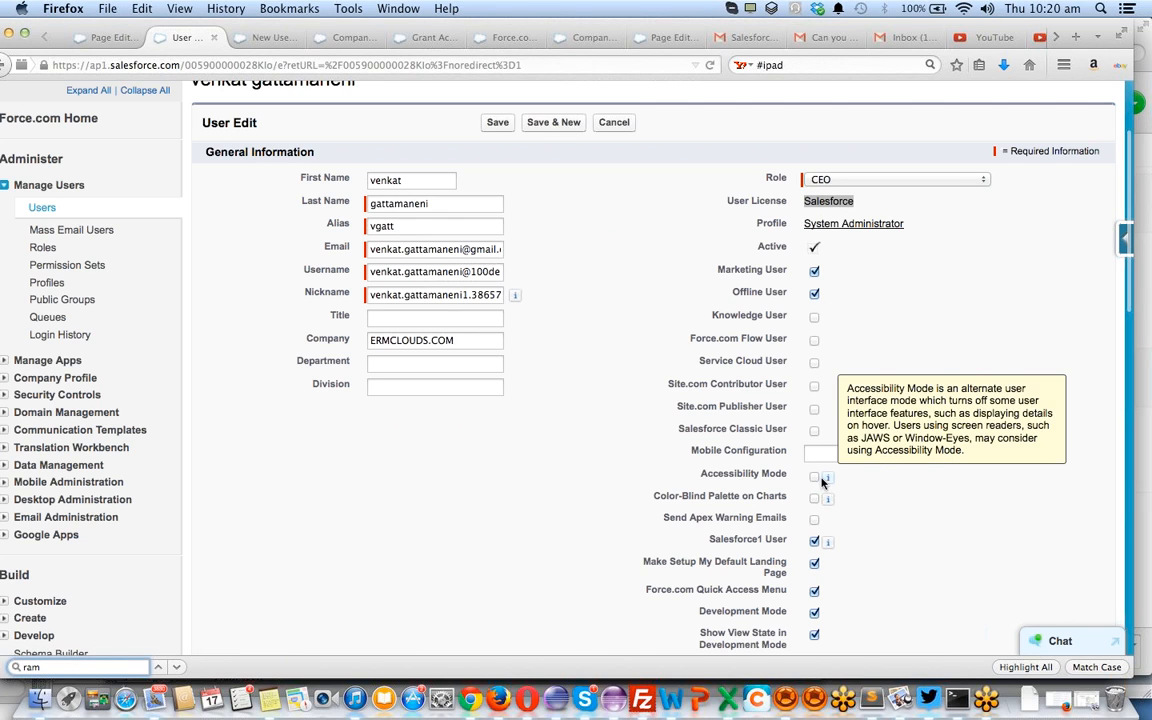
{"action": "scroll", "coordinate": [828, 453], "scroll_direction": "up", "scroll_amount": 3}
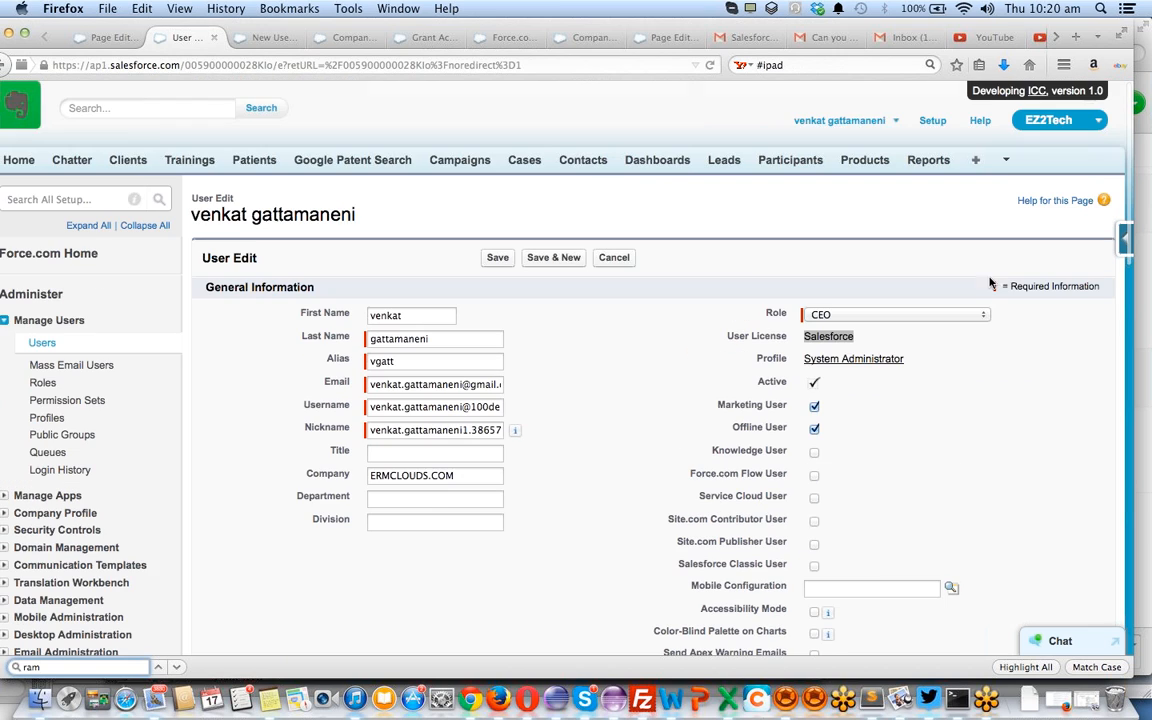
{"action": "left_click", "coordinate": [855, 121]}
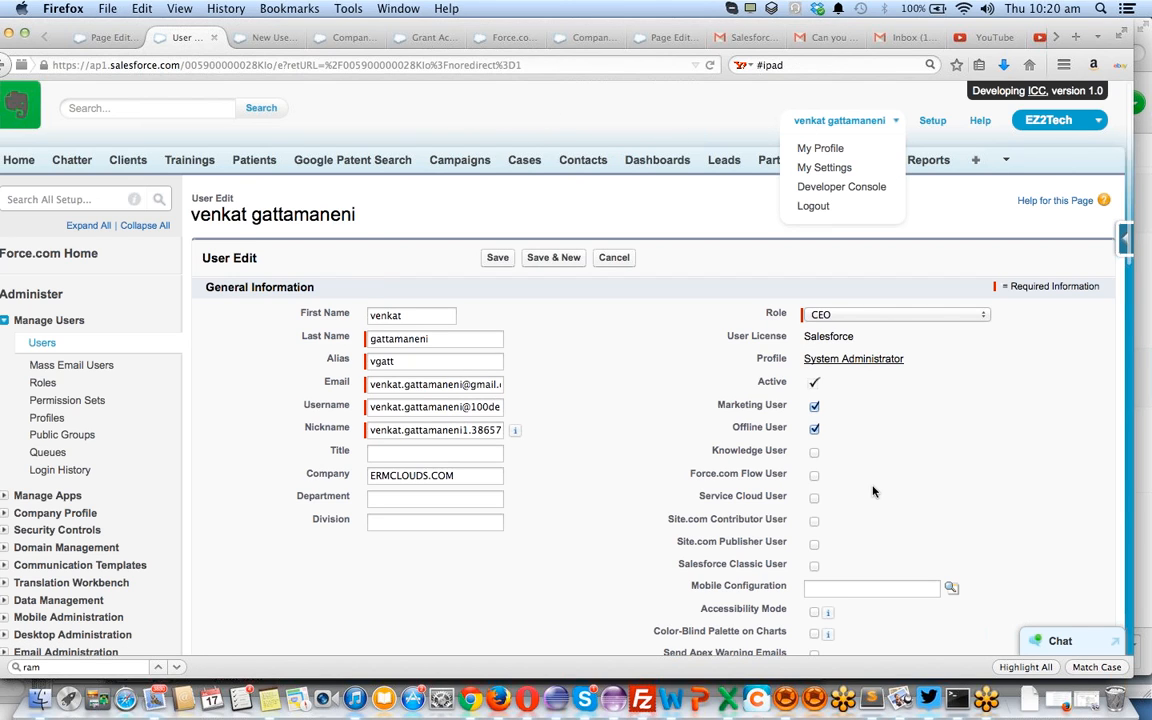
{"action": "scroll", "coordinate": [874, 488], "scroll_direction": "down", "scroll_amount": 5}
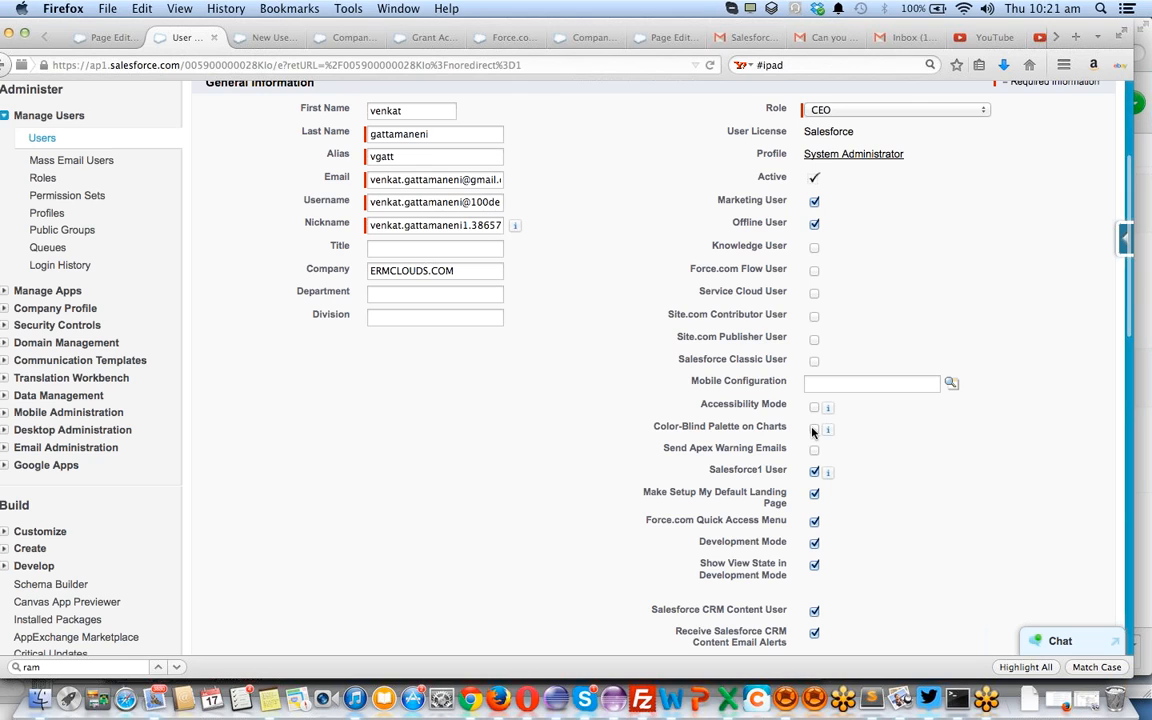
{"action": "mouse_move", "coordinate": [828, 432]}
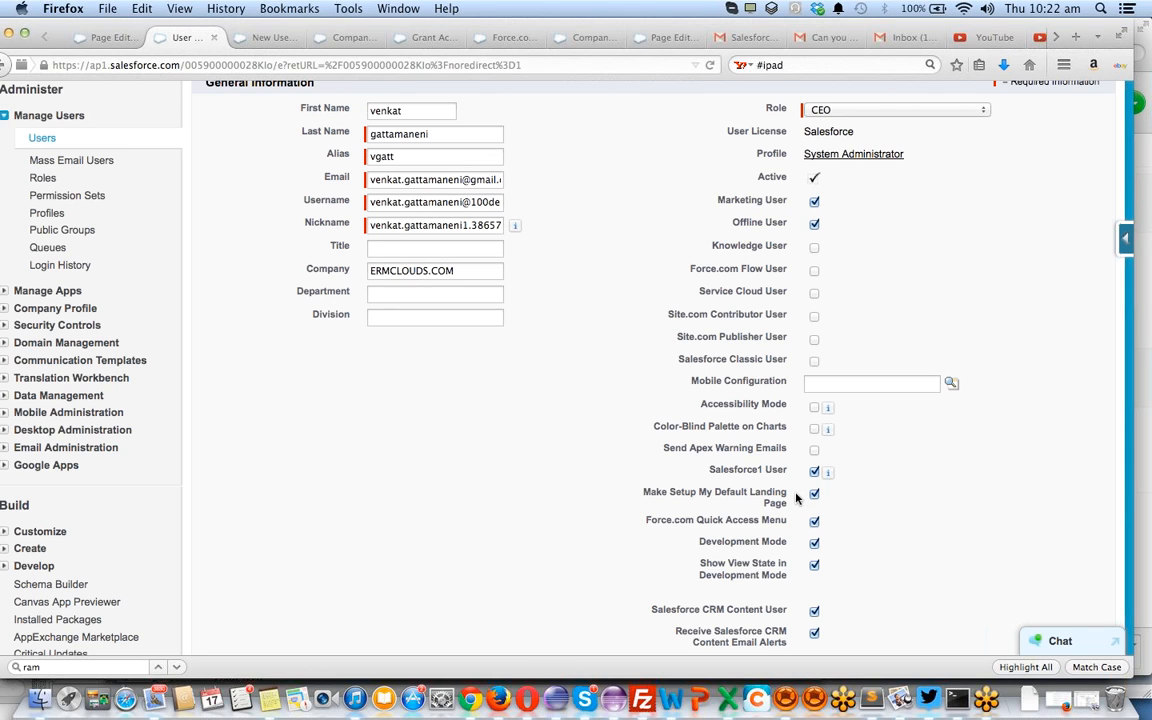
Examine the existing user's landing page, quick access and development options, and expand the Force.com quick access menu
{"action": "scroll", "coordinate": [805, 493], "scroll_direction": "down", "scroll_amount": 1}
{"action": "scroll", "coordinate": [805, 493], "scroll_direction": "down", "scroll_amount": 3}
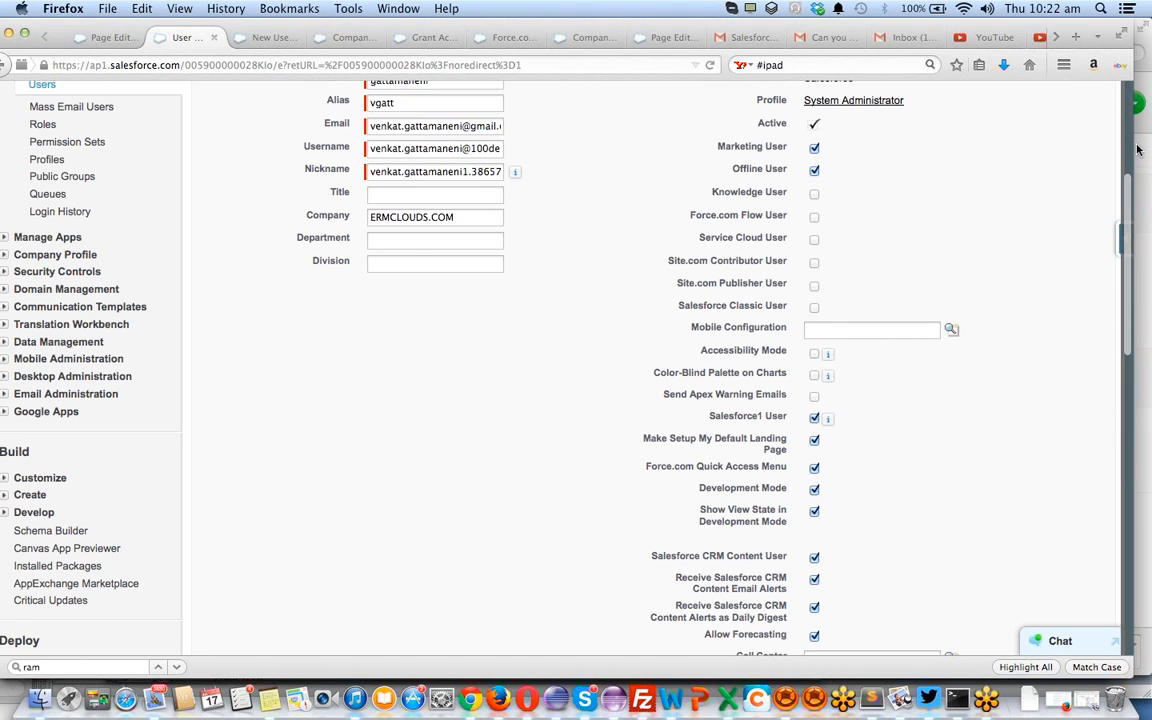
{"action": "left_click", "coordinate": [1124, 240]}
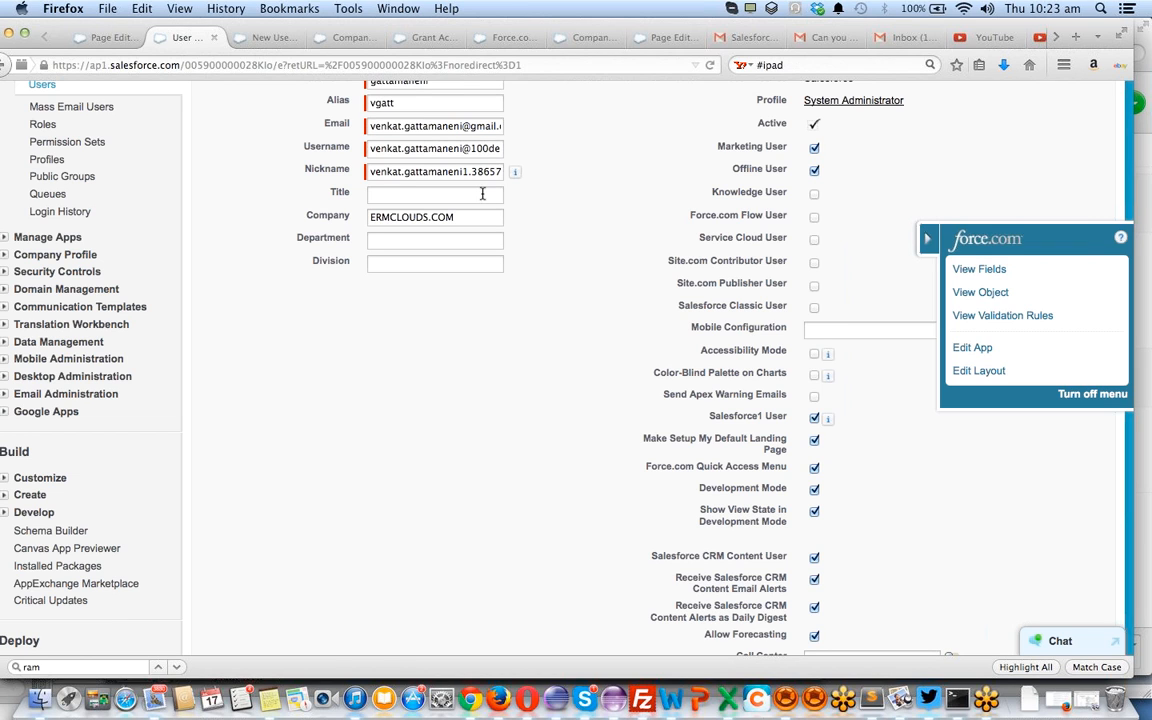
Return to the Training-000109 record page and open the trainingpage Visualforce code in the development mode footer
{"action": "left_click", "coordinate": [284, 38]}
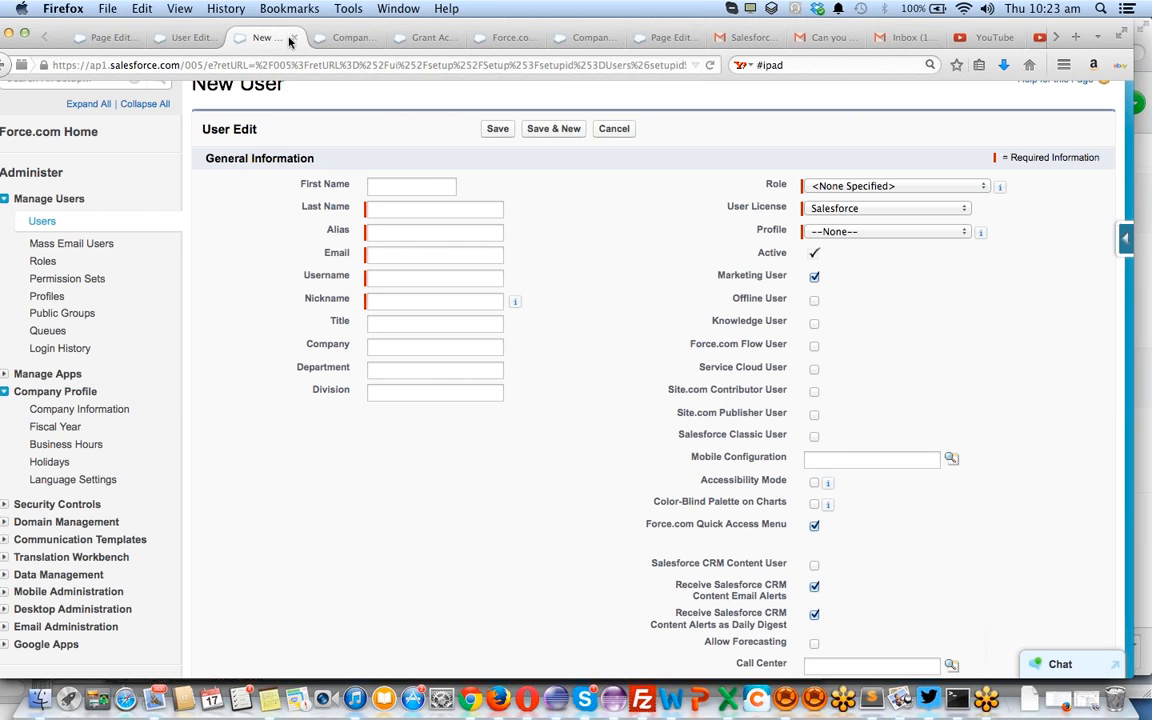
{"action": "left_click", "coordinate": [110, 38]}
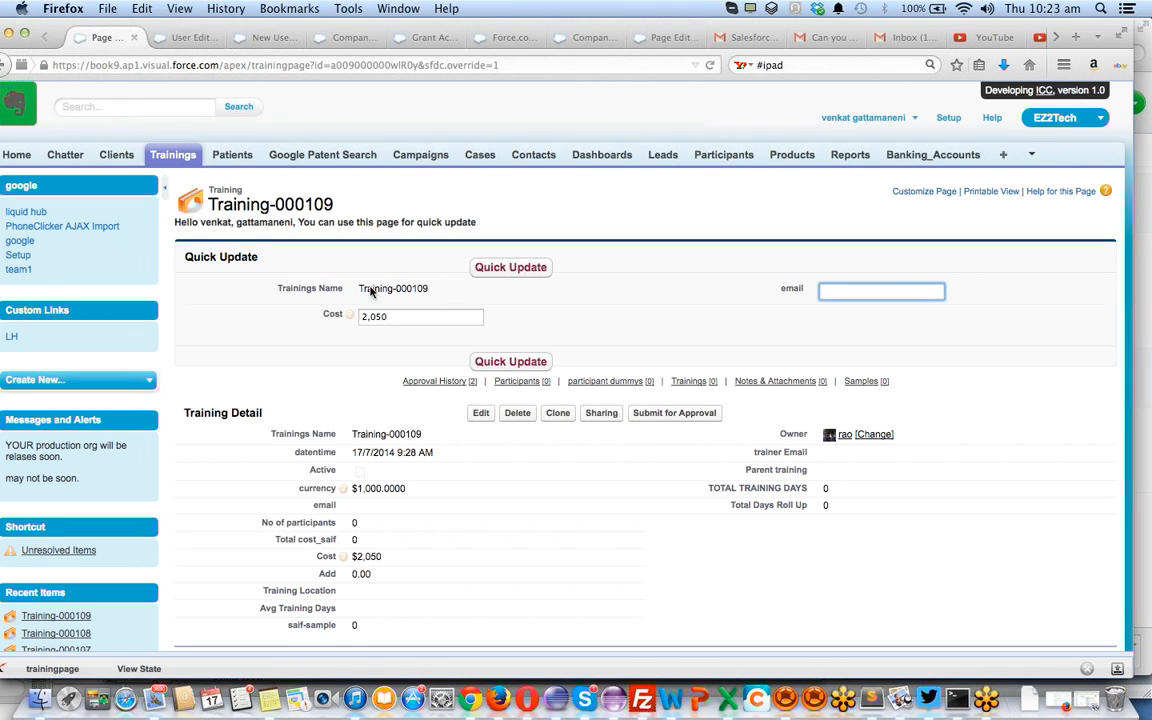
{"action": "left_click", "coordinate": [66, 670]}
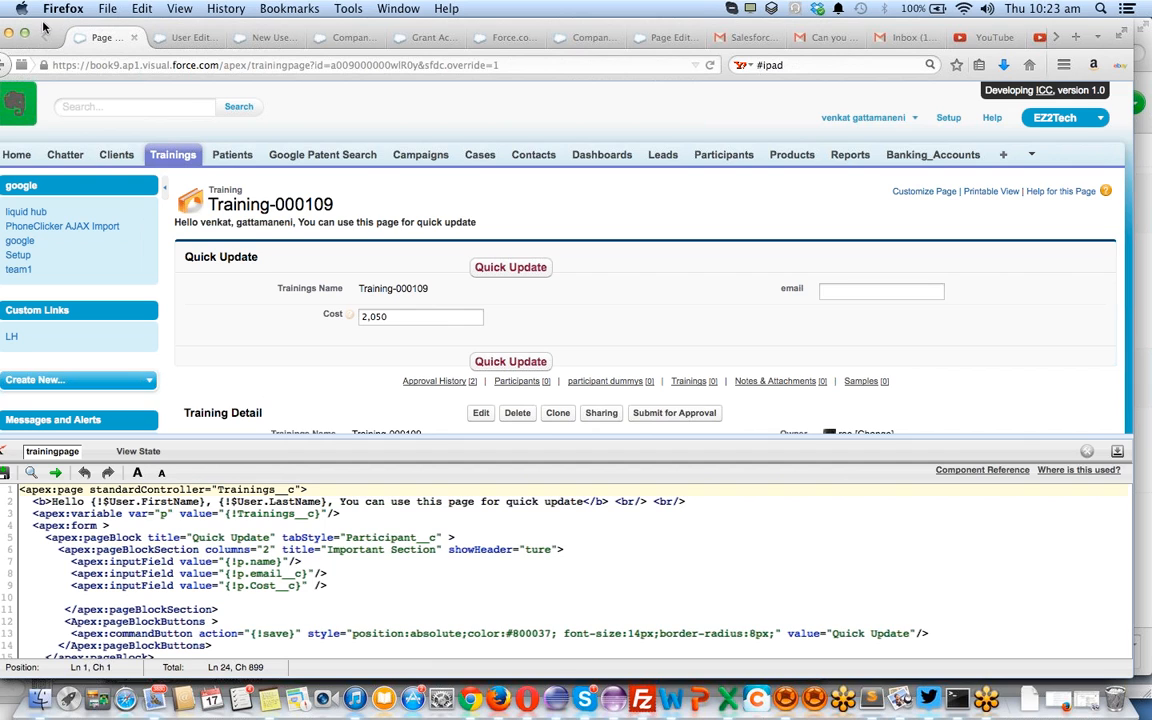
{"action": "left_click_drag", "start_coordinate": [45, 27], "coordinate": [64, 27]}
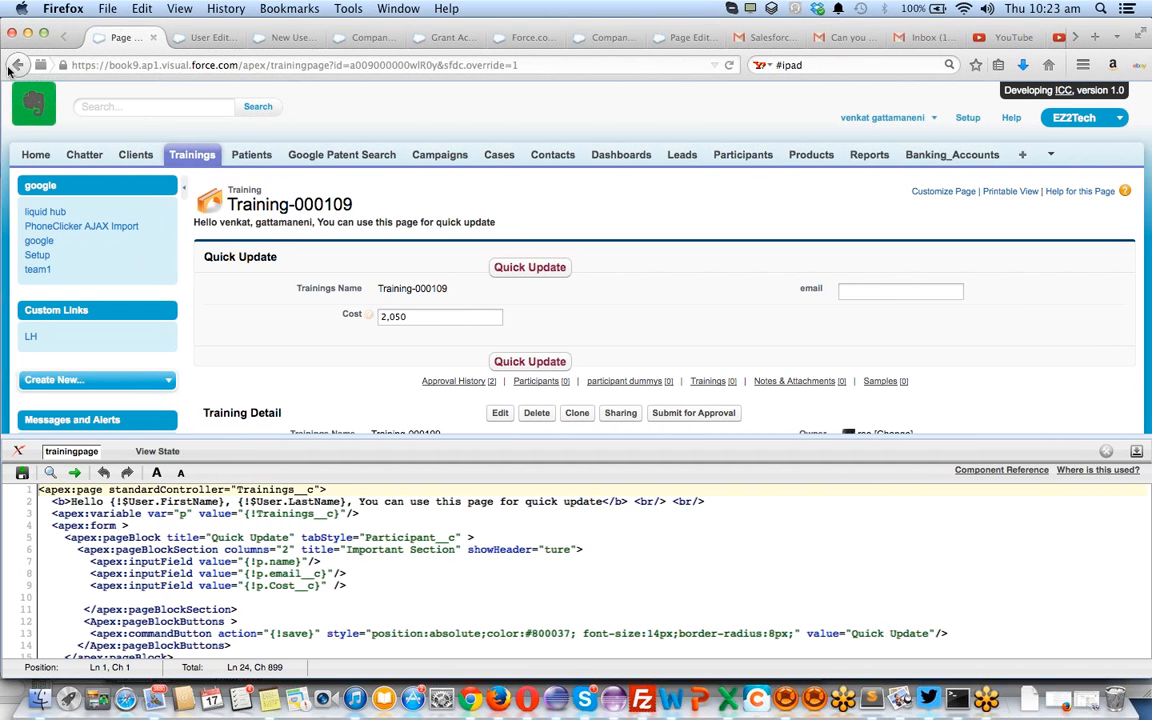
{"action": "left_click_drag", "start_coordinate": [4, 97], "coordinate": [25, 82]}
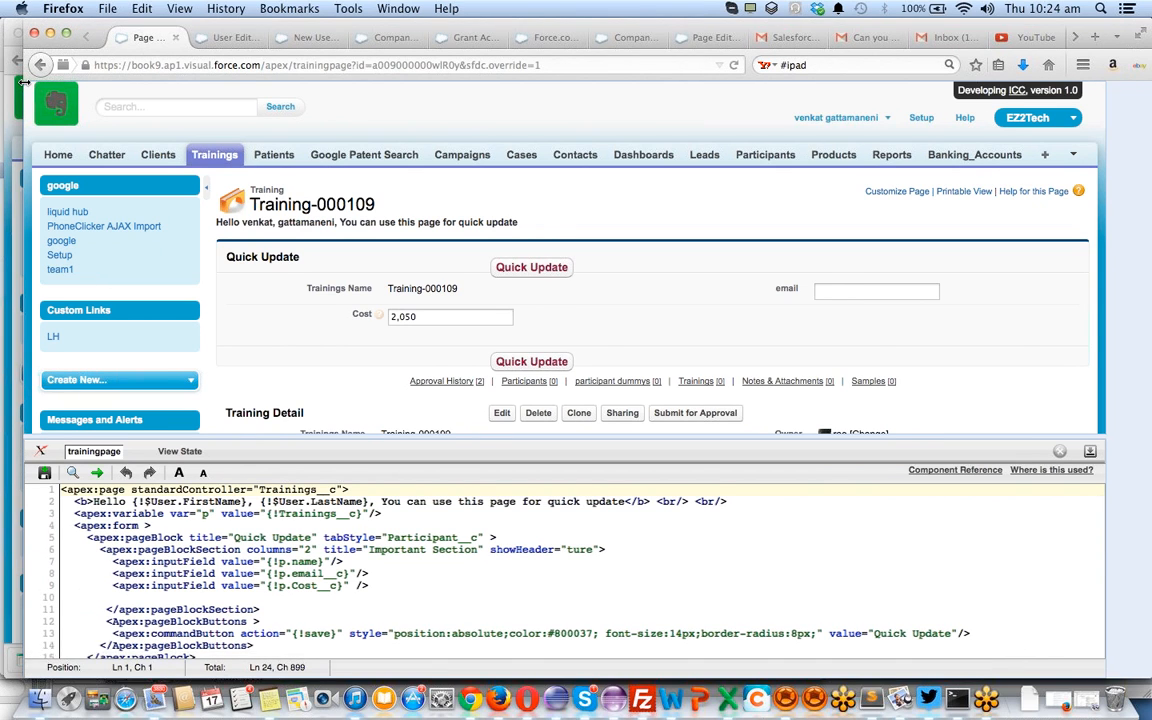
{"action": "left_click_drag", "start_coordinate": [185, 24], "coordinate": [140, 28]}
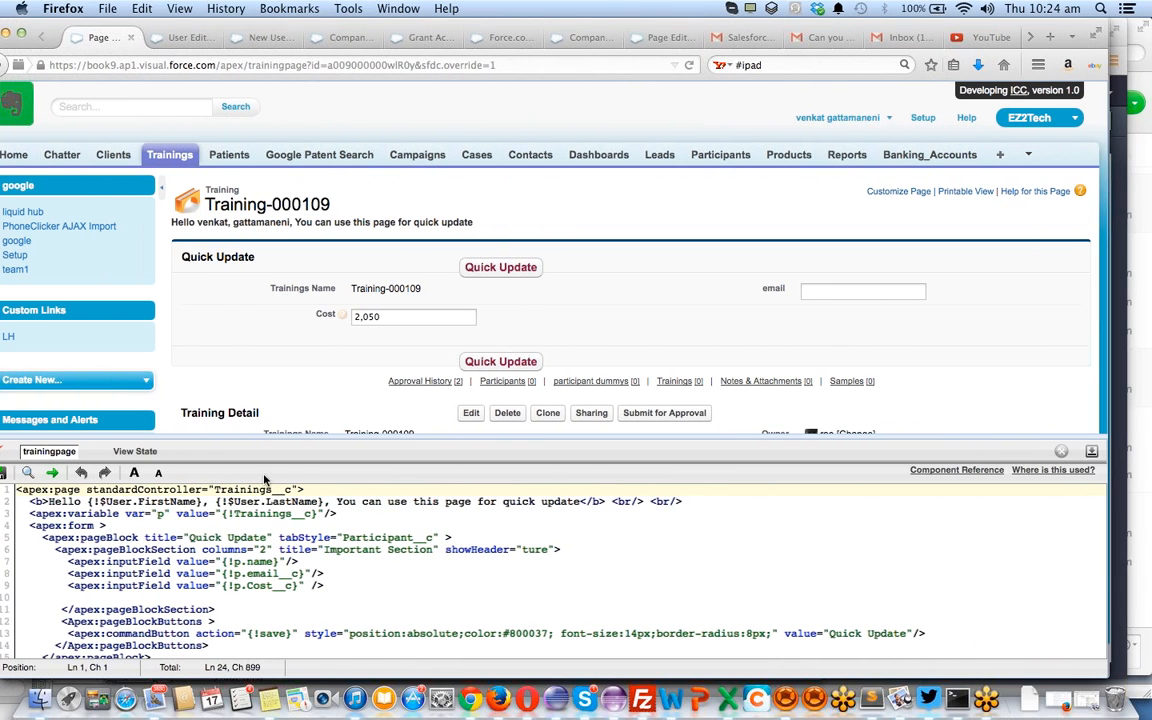
{"action": "scroll", "coordinate": [245, 590], "scroll_direction": "down", "scroll_amount": 5}
{"action": "scroll", "coordinate": [245, 575], "scroll_direction": "up", "scroll_amount": 5}
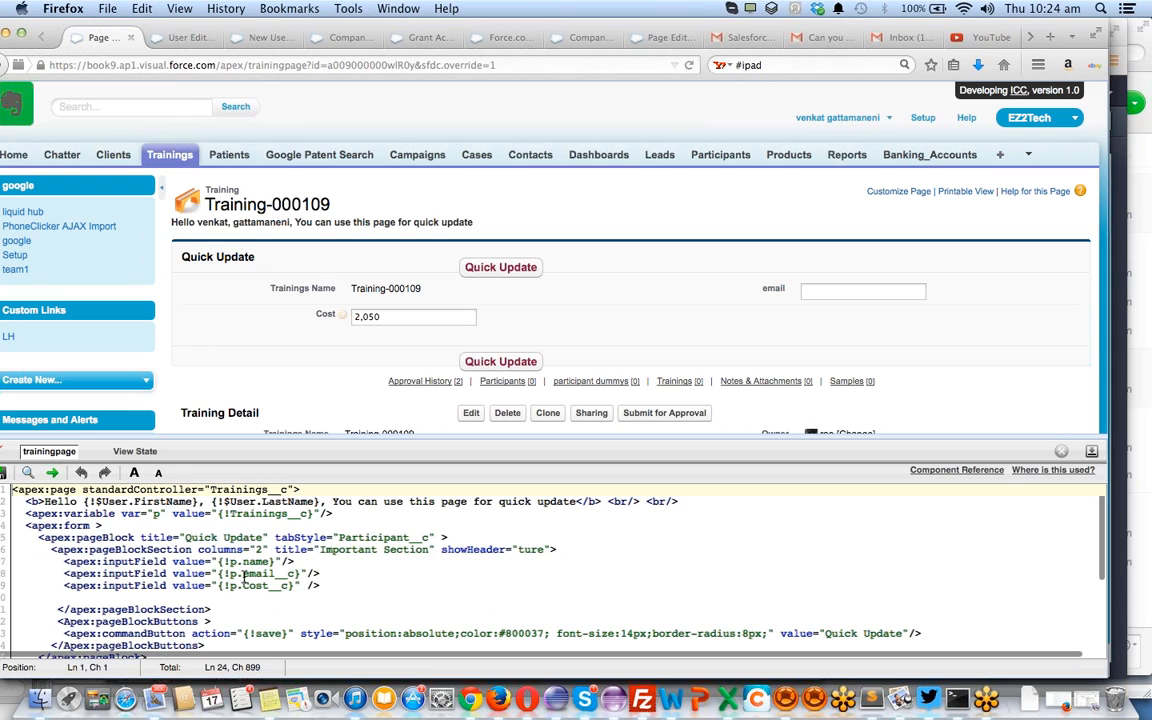
Append ":: simple change" to the greeting text in the trainingpage code and save the page
{"action": "left_click", "coordinate": [578, 501]}
{"action": "type", "text": ":: simple change"}
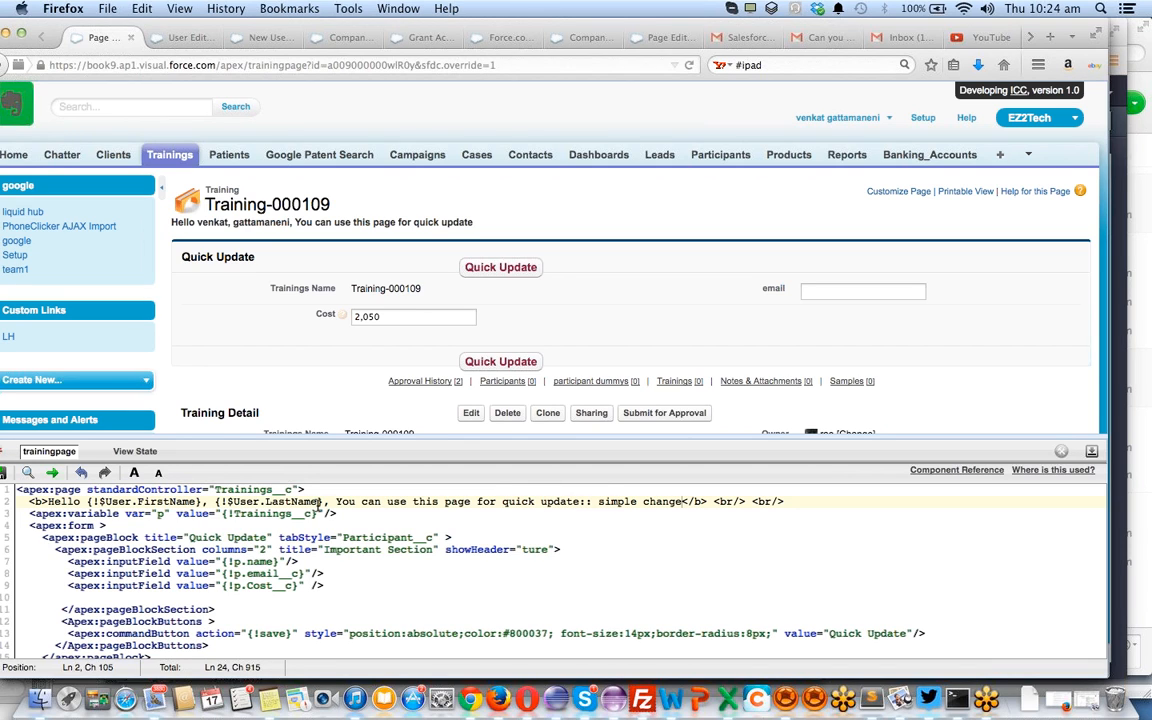
{"action": "key", "text": "ctrl+s"}
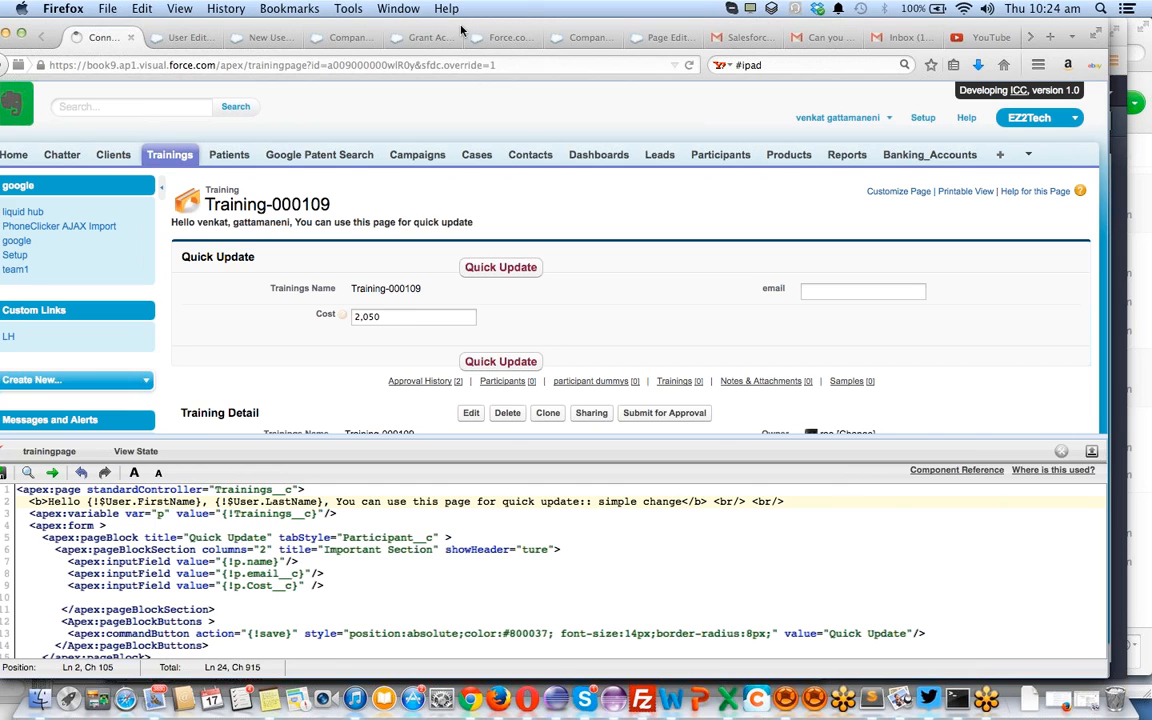
{"action": "left_click_drag", "start_coordinate": [462, 29], "coordinate": [488, 29]}
{"action": "left_click", "coordinate": [193, 528]}
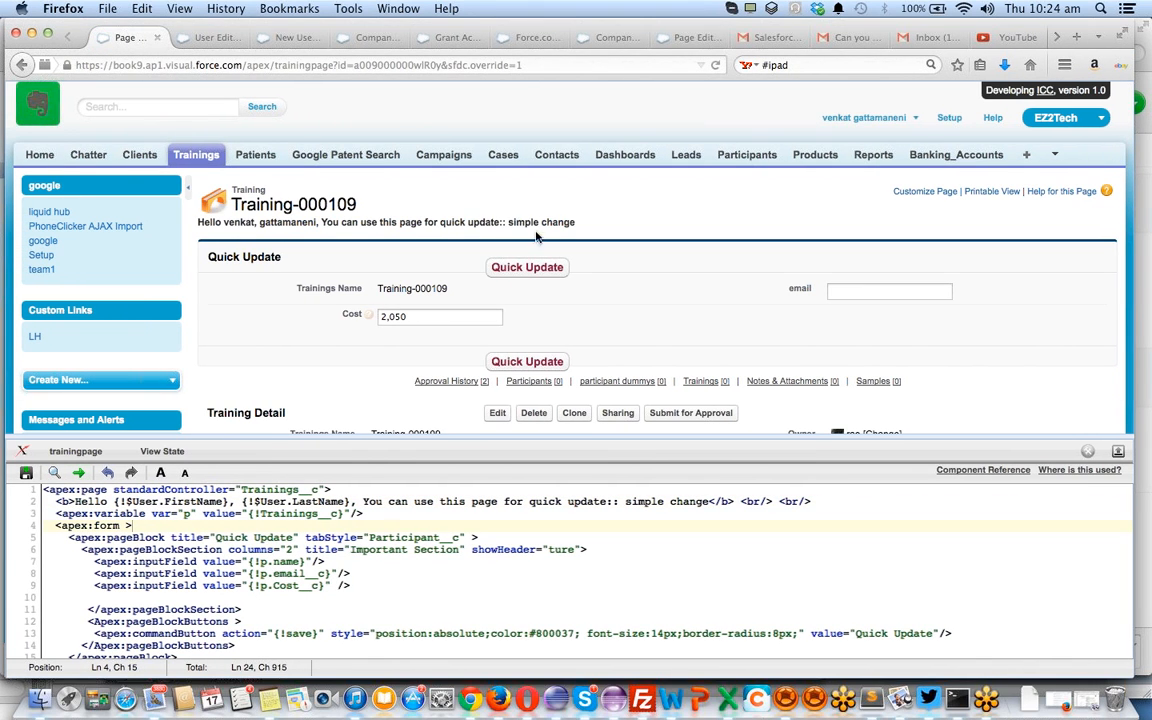
Remove the {!$User.LastName} merge field from the greeting line in the trainingpage code and save the page
{"action": "double_click", "coordinate": [638, 503]}
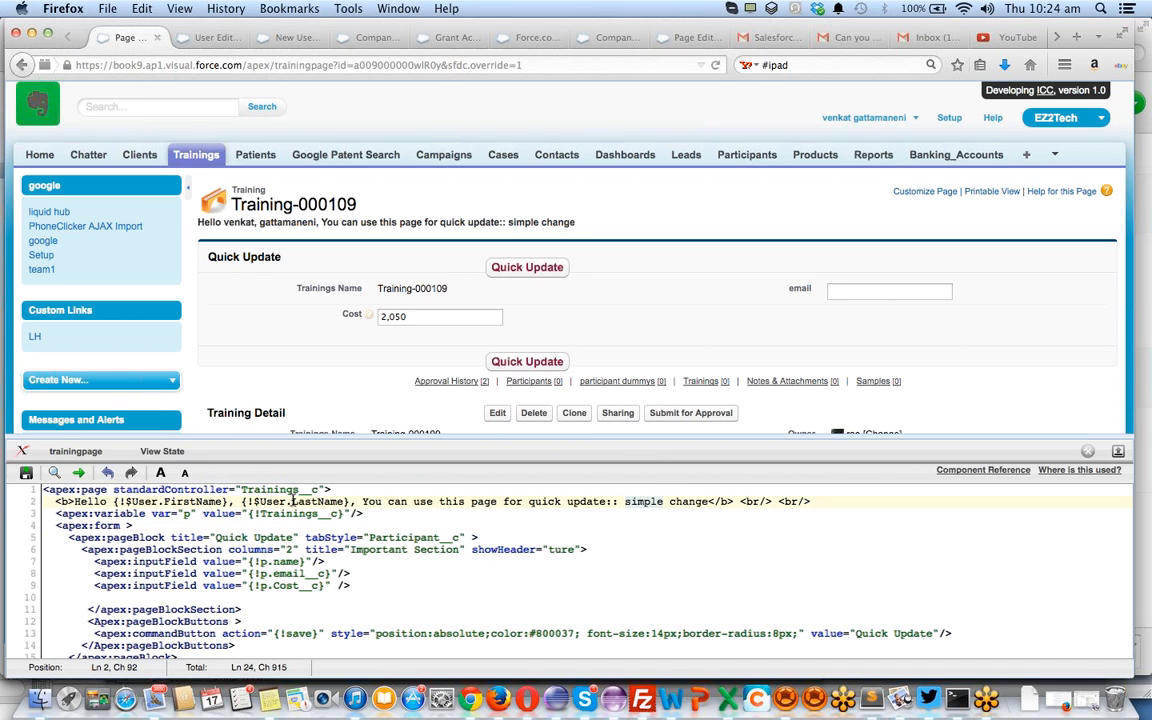
{"action": "left_click", "coordinate": [241, 501]}
{"action": "key", "text": "BackSpace"}
{"action": "key", "text": "BackSpace"}
{"action": "key", "text": "BackSpace"}
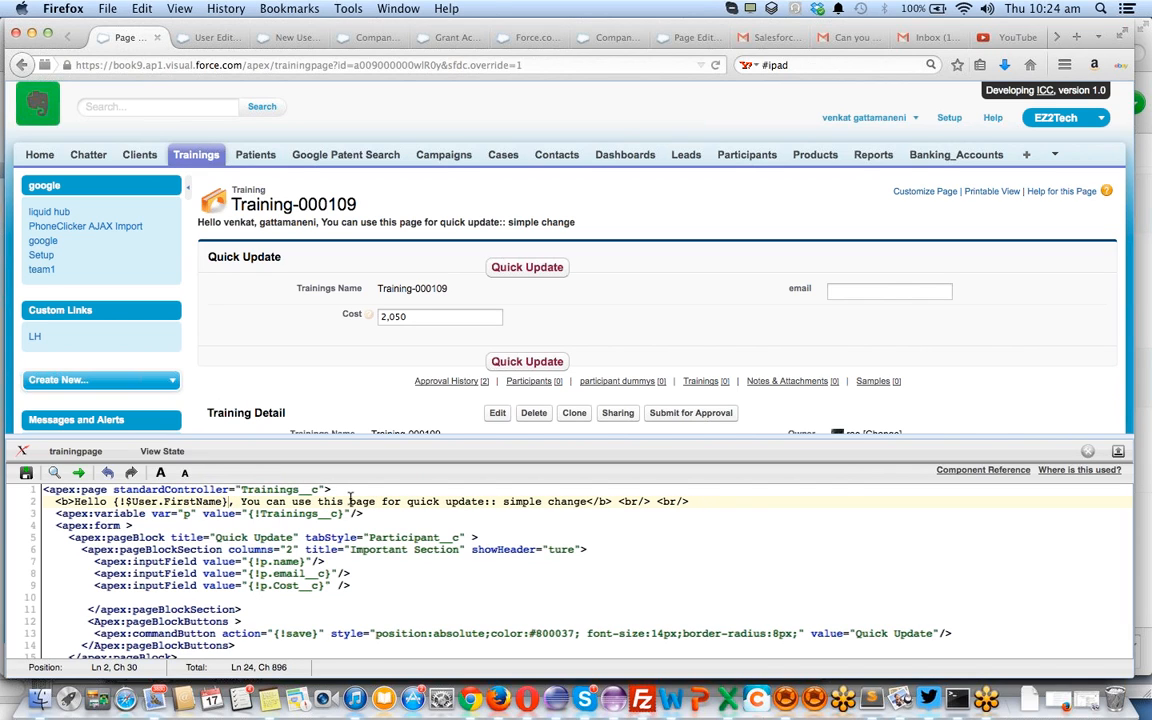
{"action": "key", "text": "super+s"}
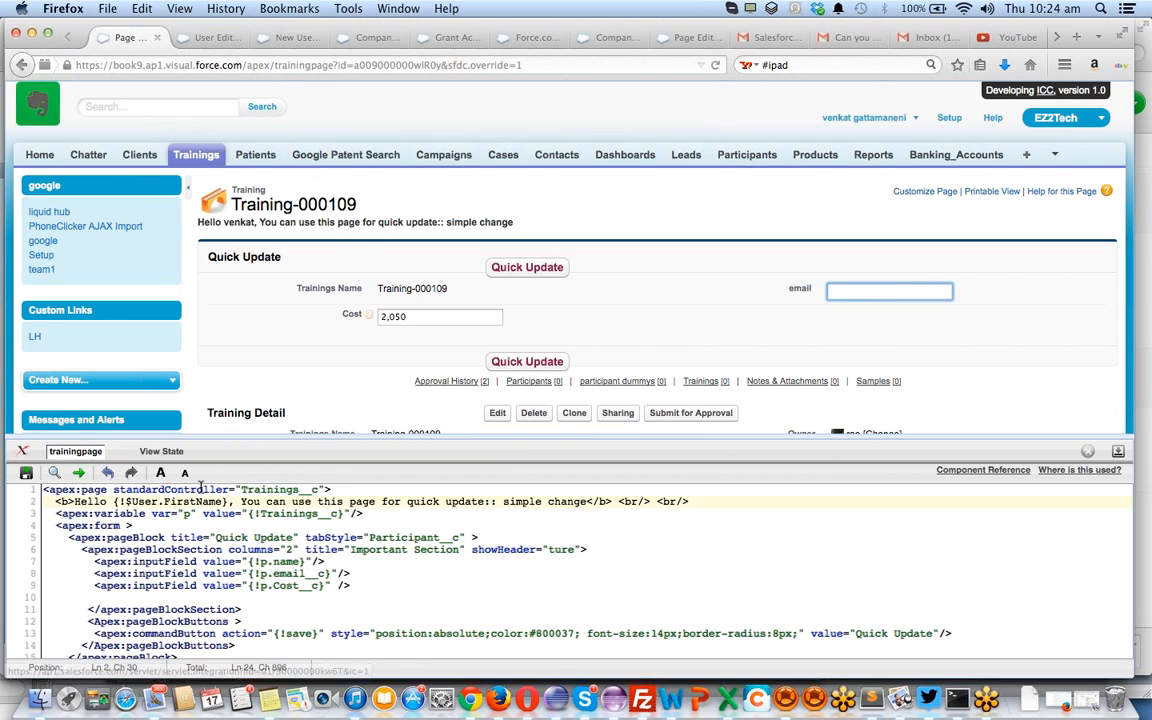
{"action": "left_click", "coordinate": [193, 527]}
{"action": "key", "text": "super+s"}
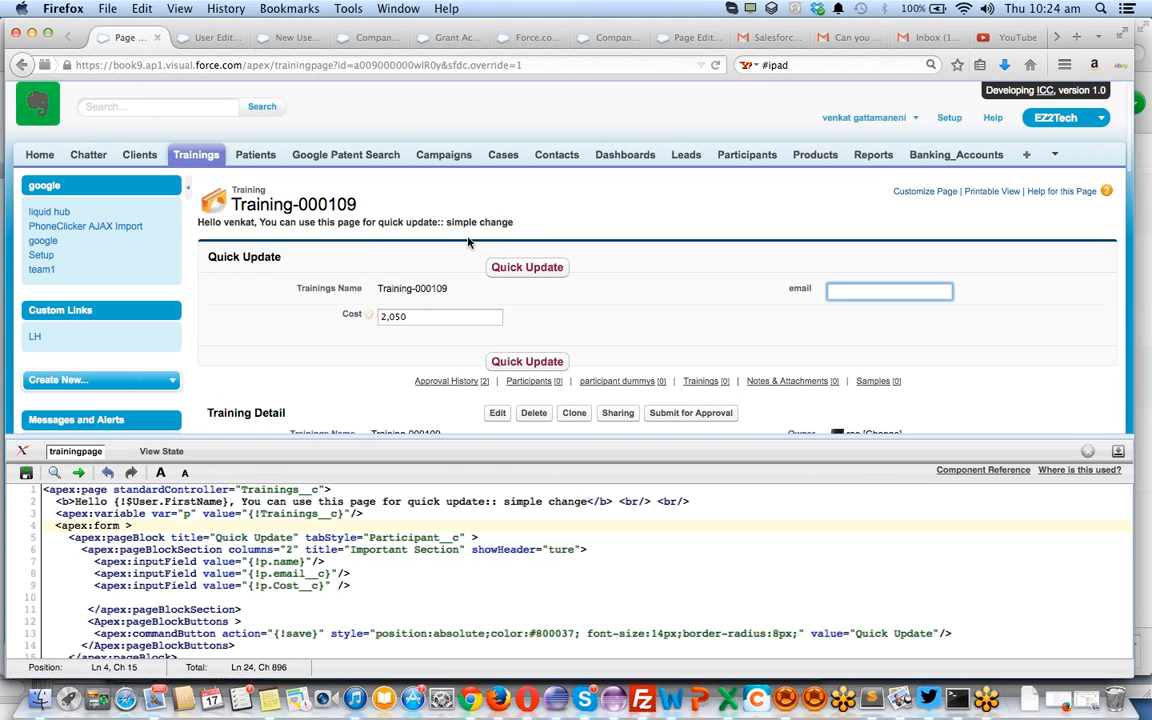
Collapse the trainingpage code editor on the Training-000109 page
{"action": "key", "text": "ctrl+Tab"}
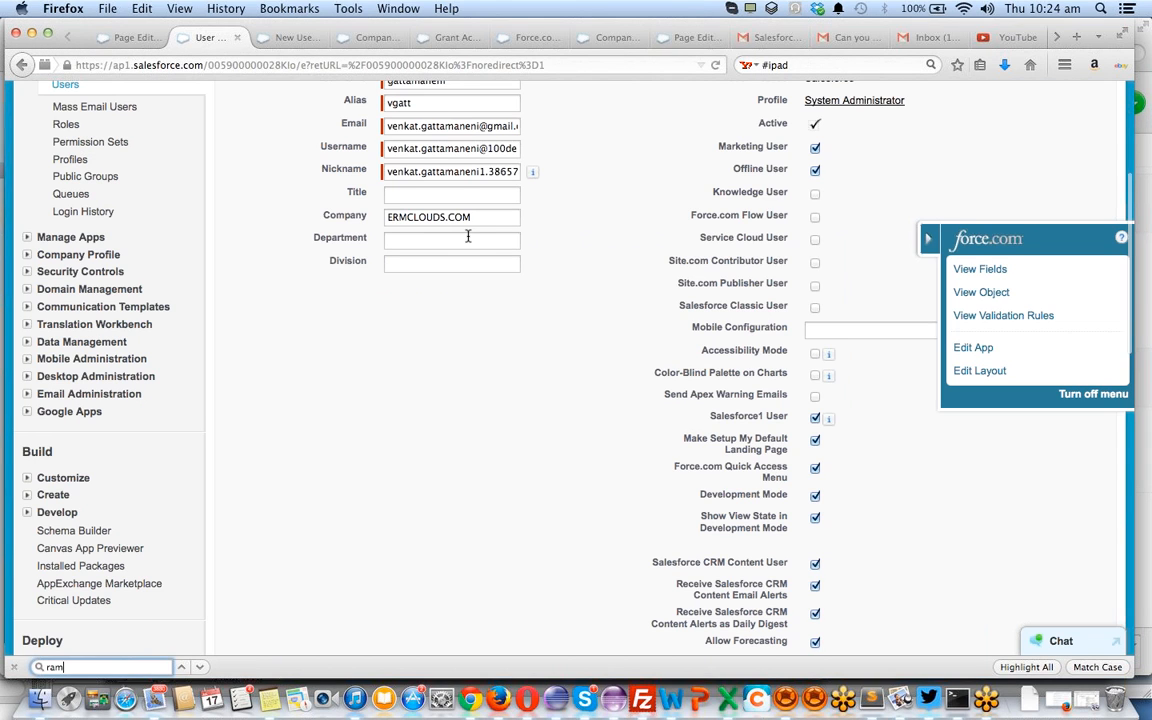
{"action": "left_click", "coordinate": [109, 37]}
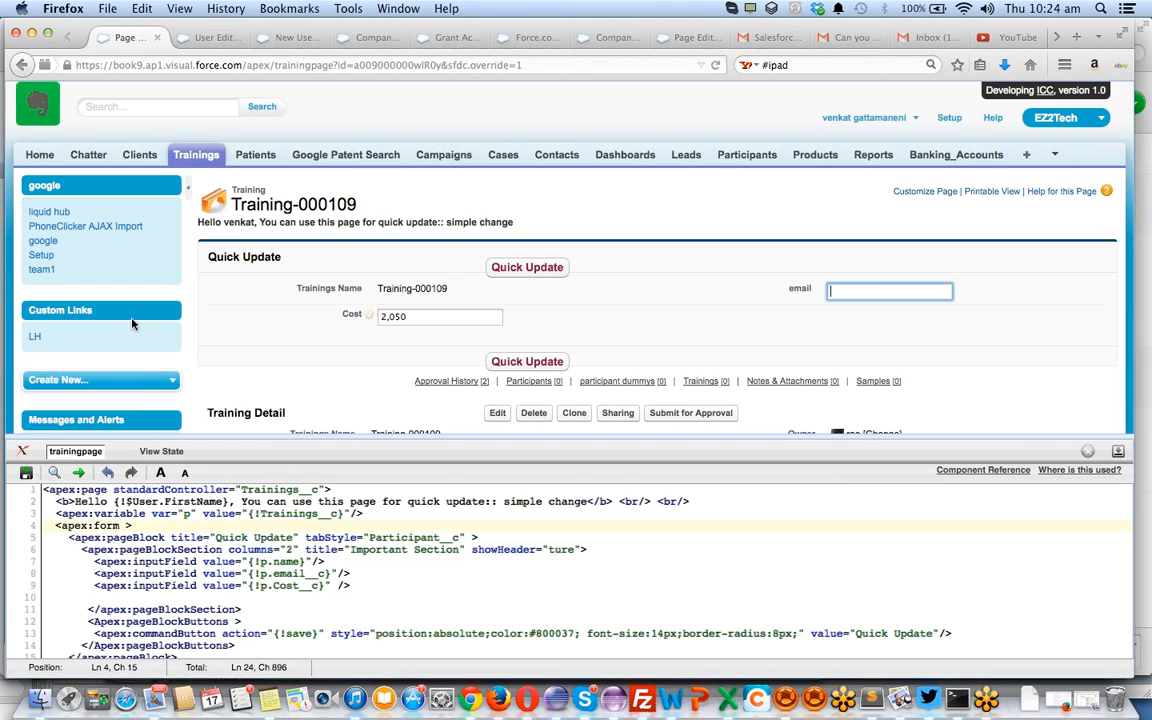
{"action": "left_click", "coordinate": [52, 453]}
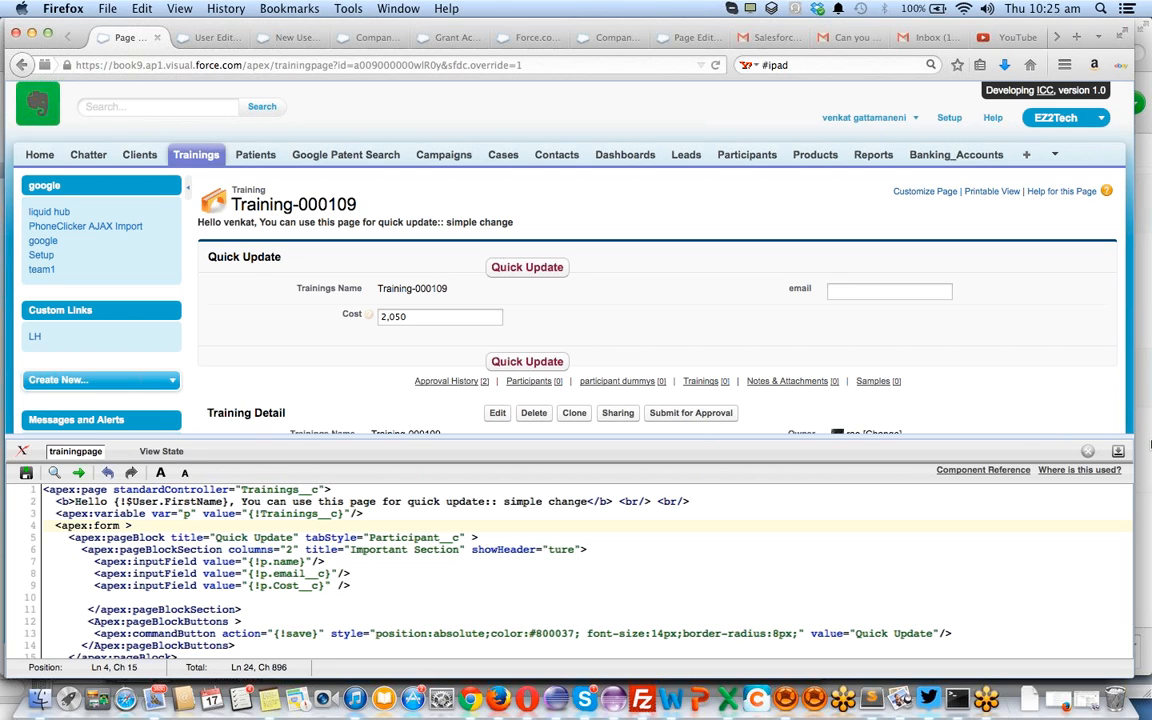
{"action": "left_click", "coordinate": [1118, 452]}
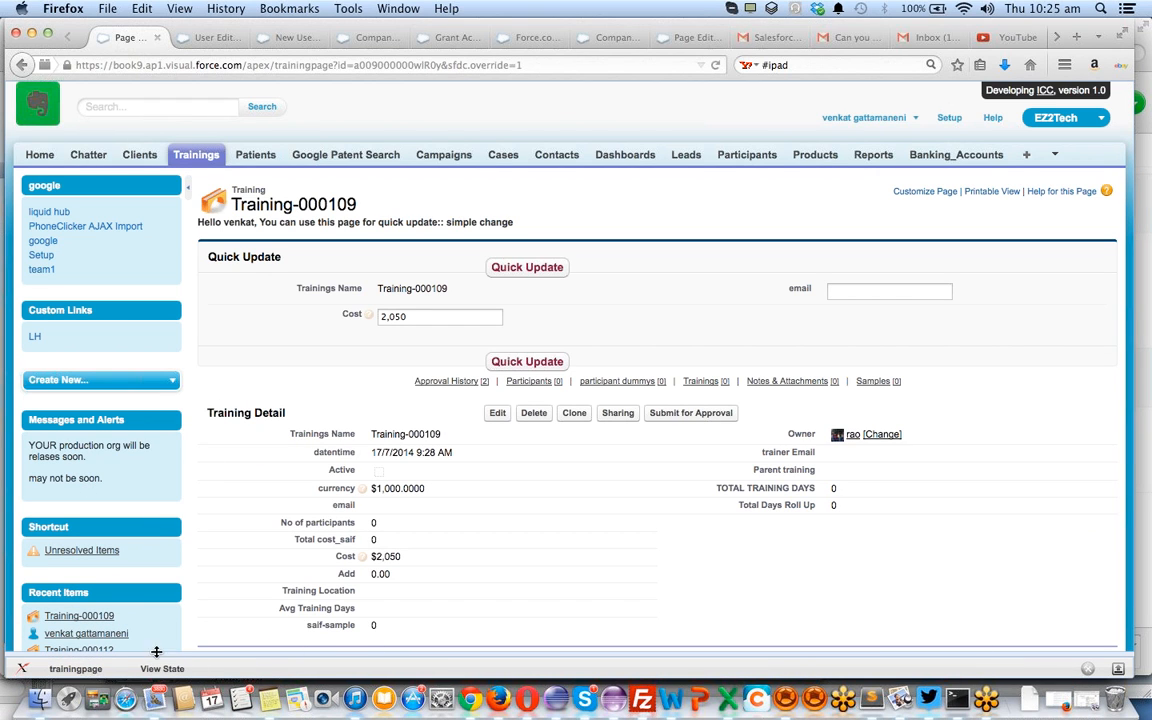
Recheck the existing user's development options and display the View State of the Training-000109 page
{"action": "left_click", "coordinate": [191, 37]}
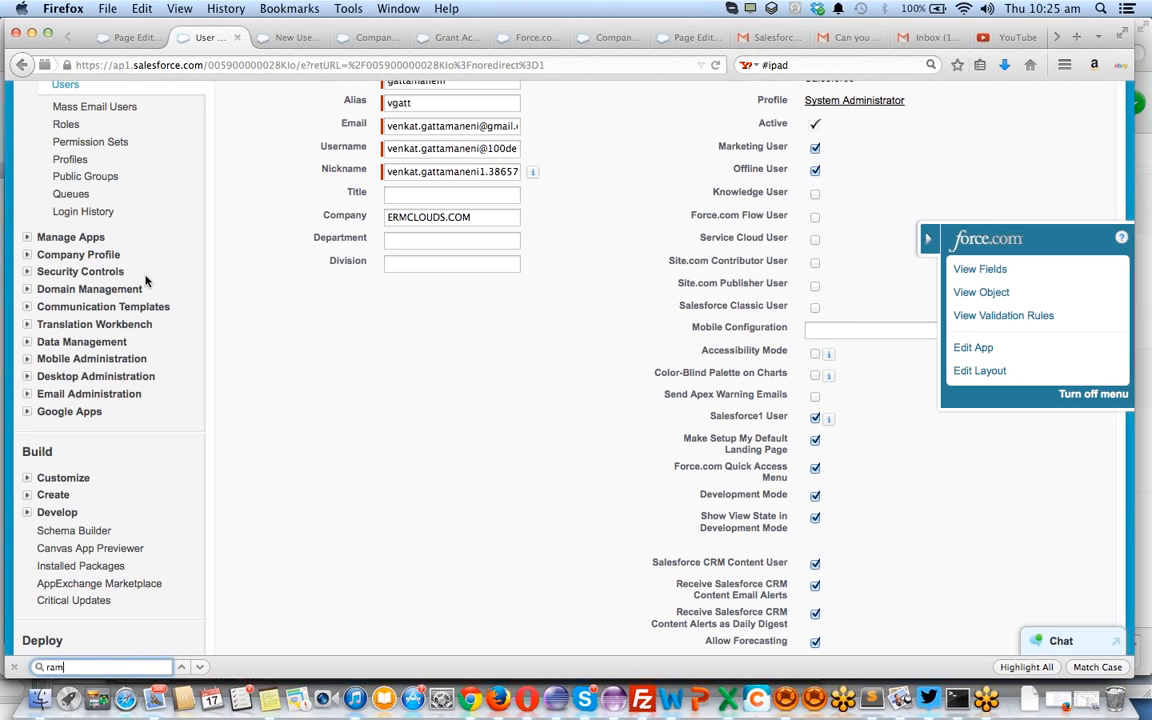
{"action": "left_click", "coordinate": [125, 37]}
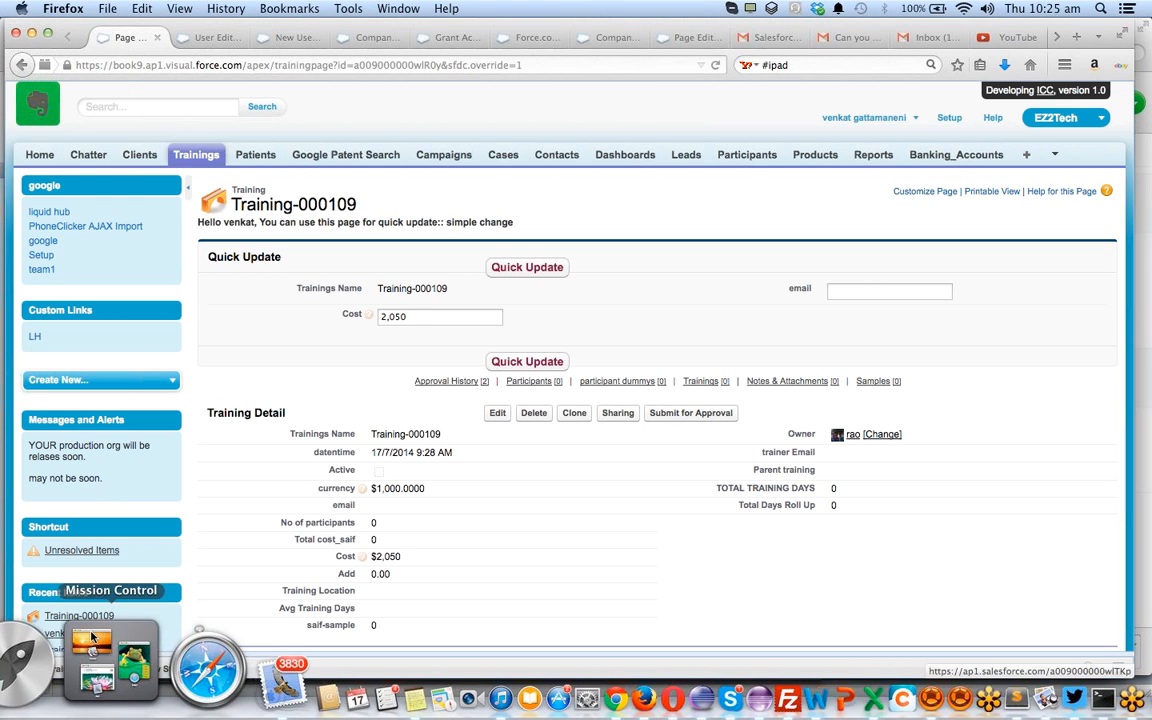
{"action": "left_click", "coordinate": [203, 38]}
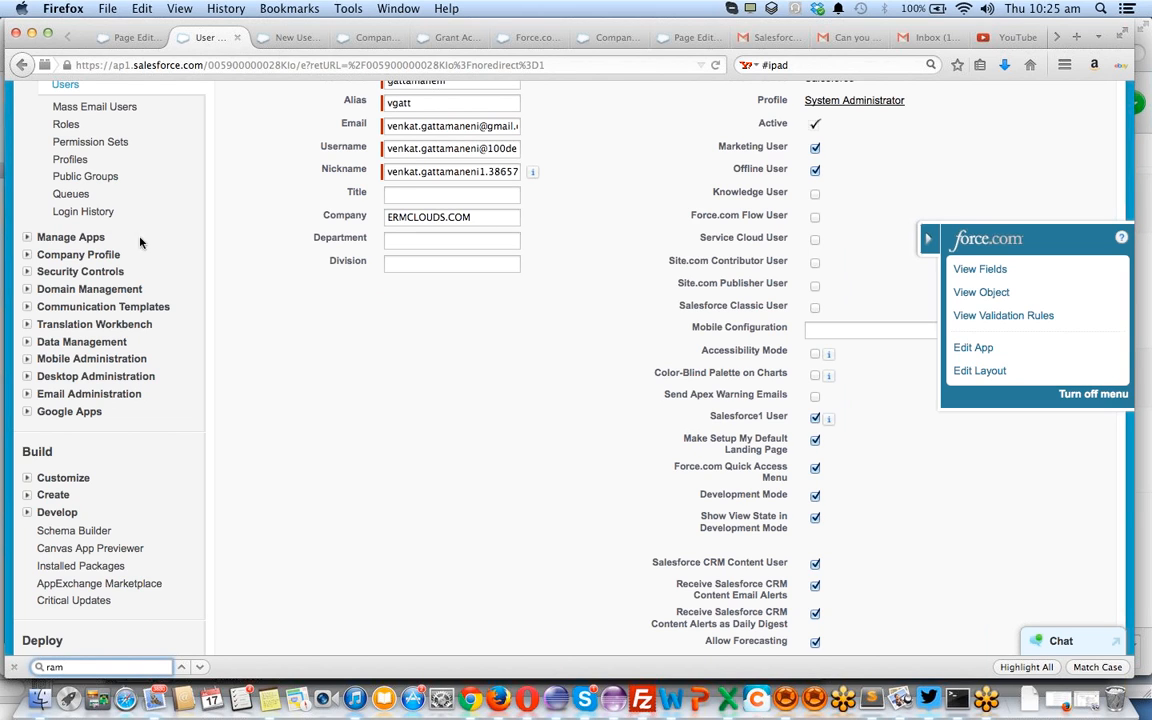
{"action": "left_click", "coordinate": [113, 40]}
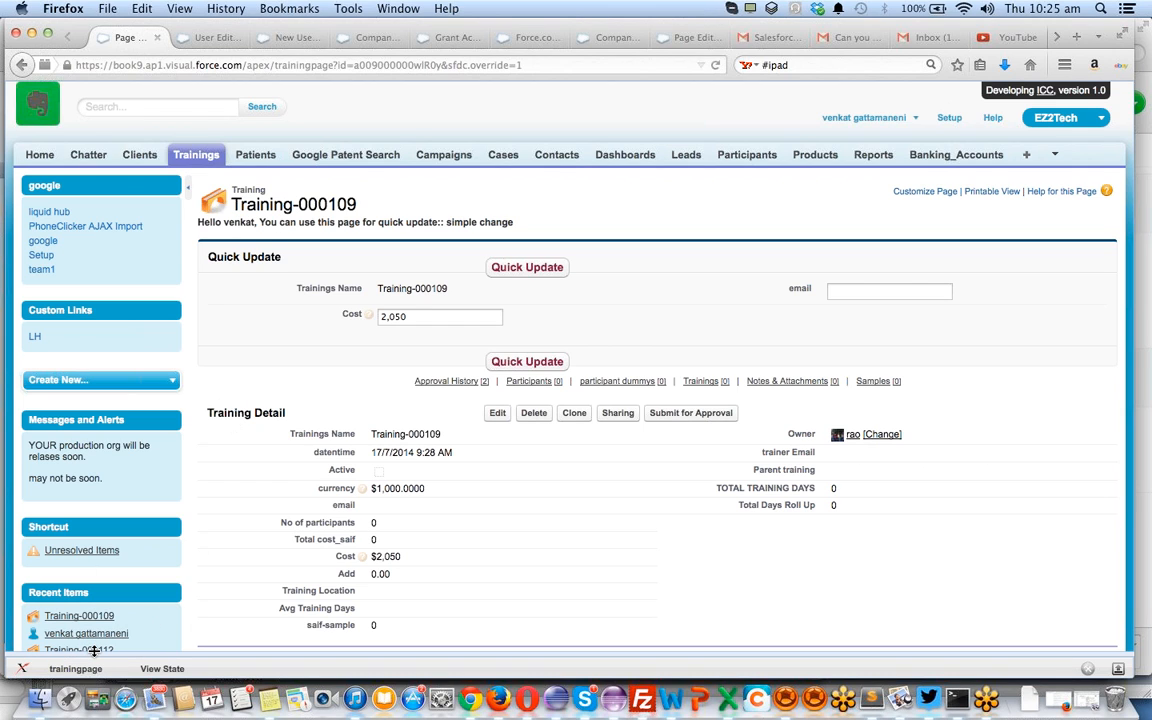
{"action": "left_click", "coordinate": [162, 668]}
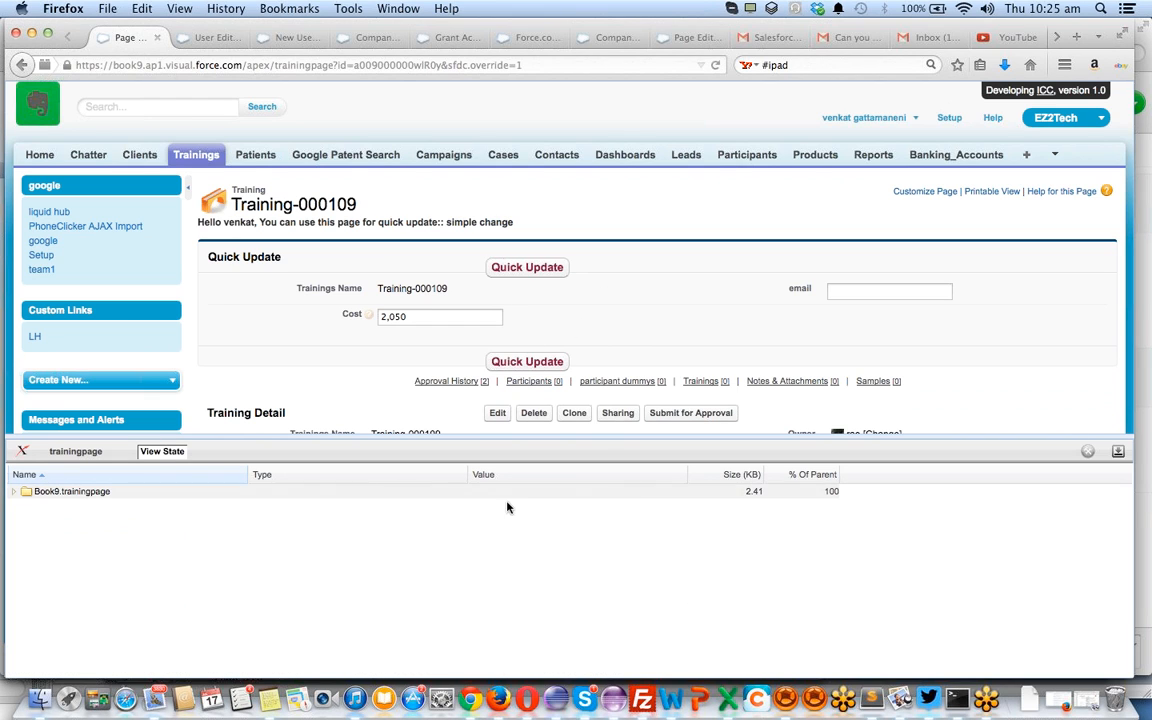
Examine the Training-000109 page's quick update section, training details, related lists and approval history
{"action": "left_click", "coordinate": [45, 492]}
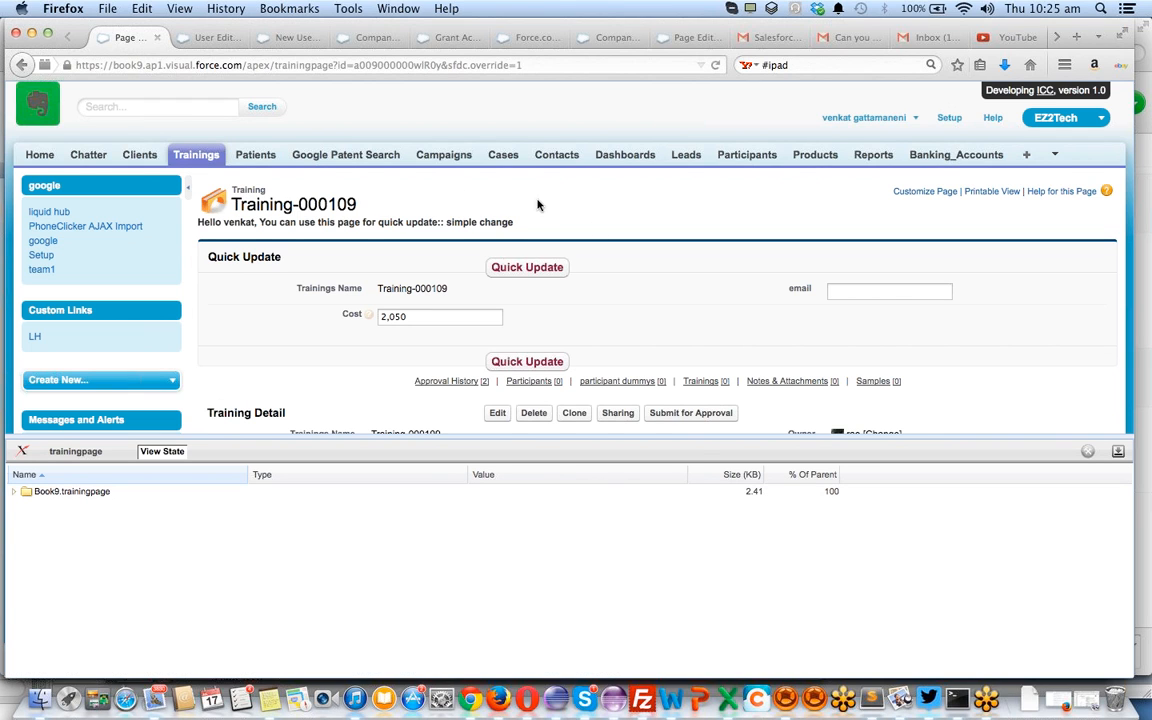
{"action": "scroll", "coordinate": [510, 222], "scroll_direction": "down", "scroll_amount": 3}
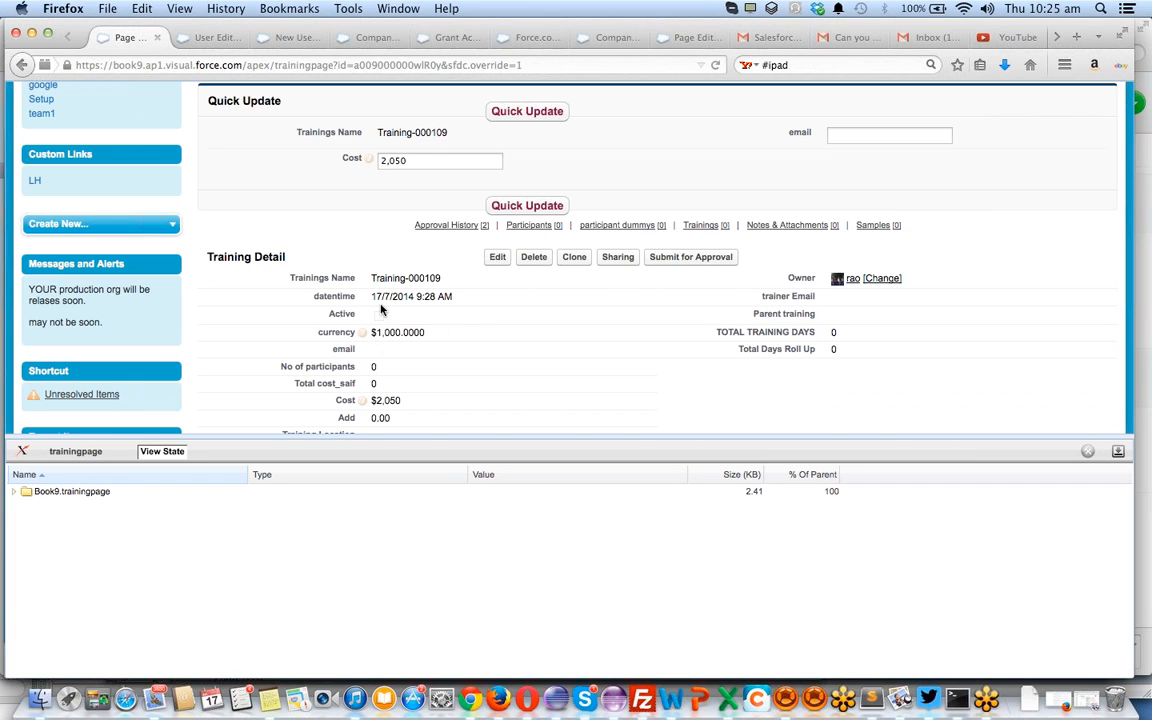
{"action": "scroll", "coordinate": [380, 312], "scroll_direction": "up", "scroll_amount": 2}
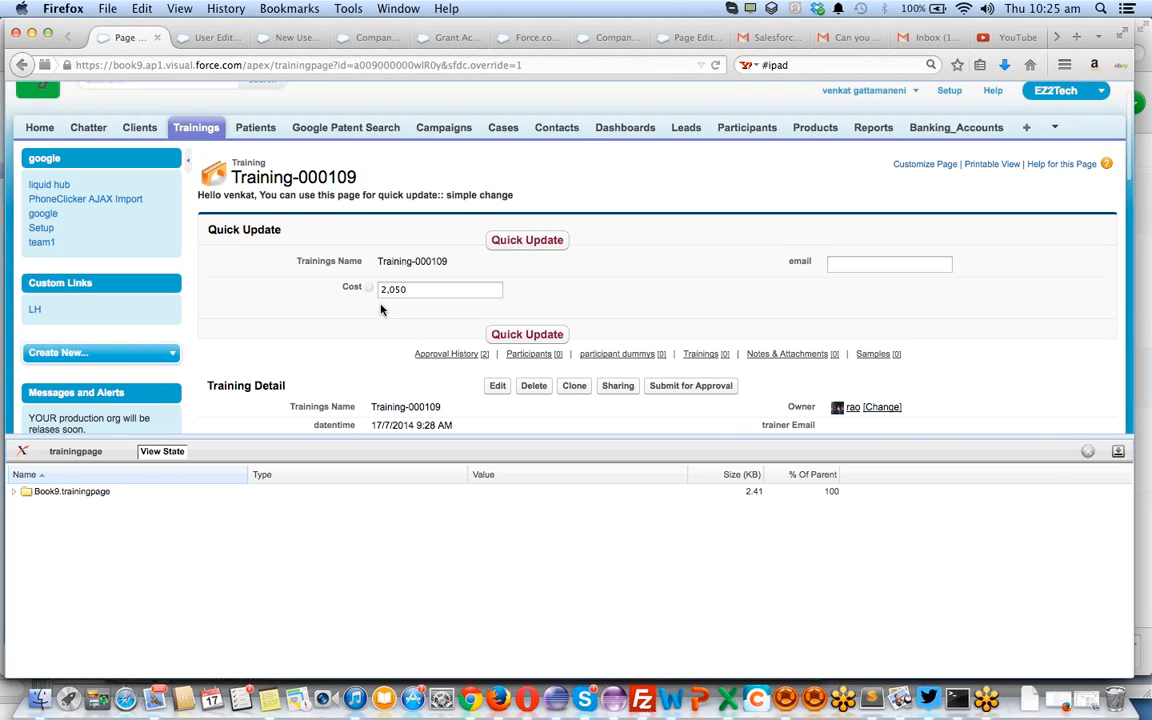
{"action": "scroll", "coordinate": [380, 310], "scroll_direction": "down", "scroll_amount": 2}
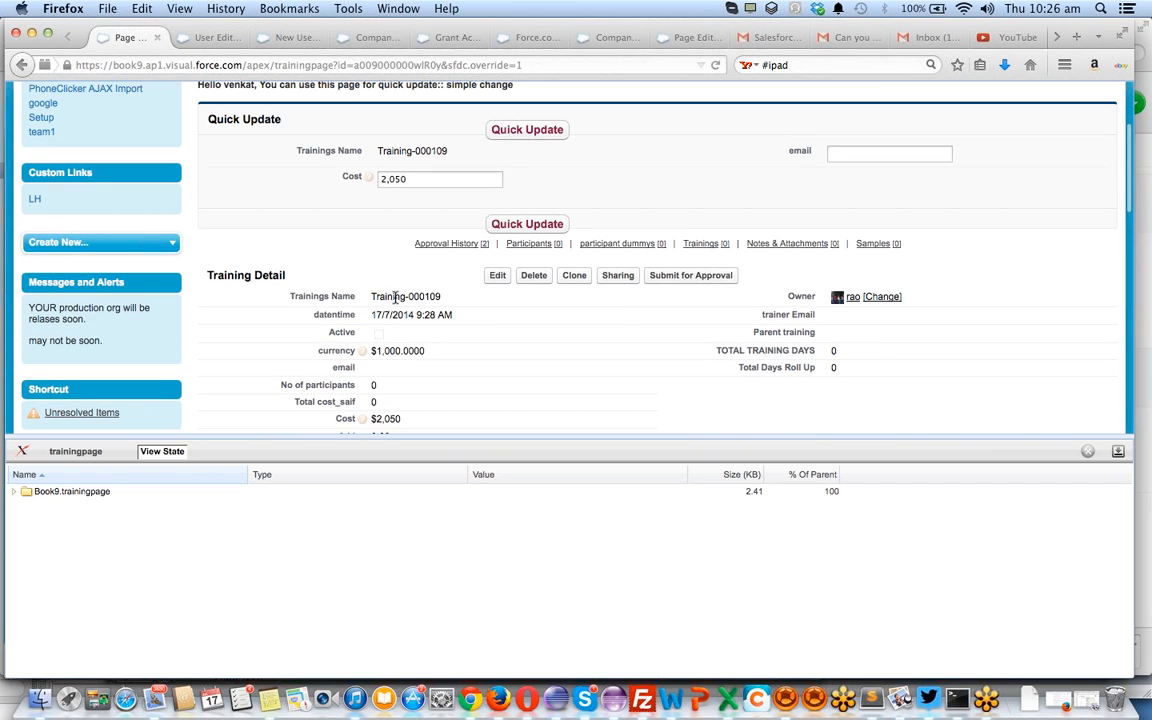
{"action": "double_click", "coordinate": [395, 297]}
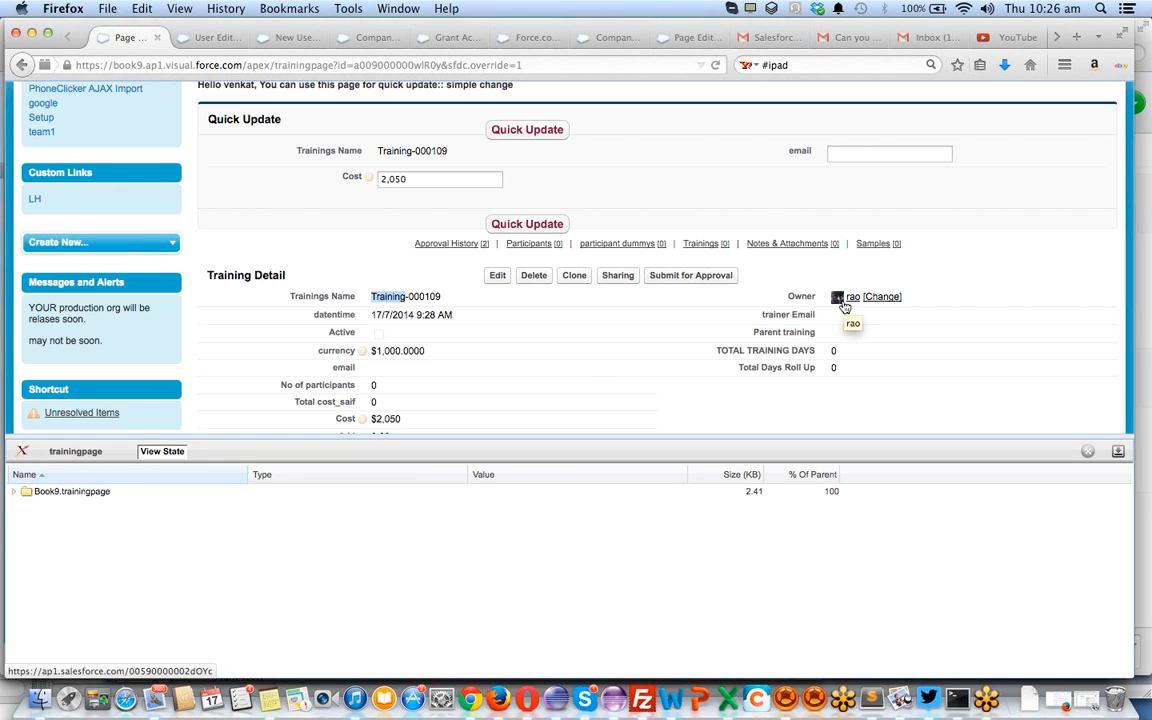
{"action": "scroll", "coordinate": [620, 308], "scroll_direction": "down", "scroll_amount": 5}
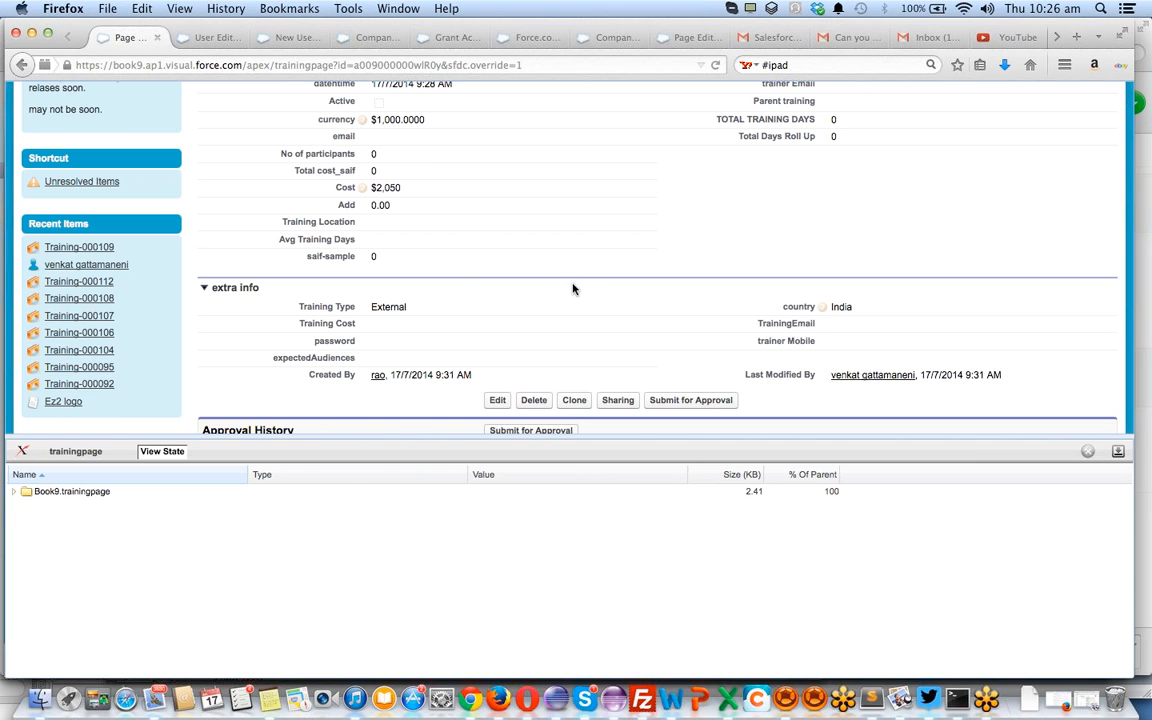
{"action": "scroll", "coordinate": [573, 288], "scroll_direction": "up", "scroll_amount": 5}
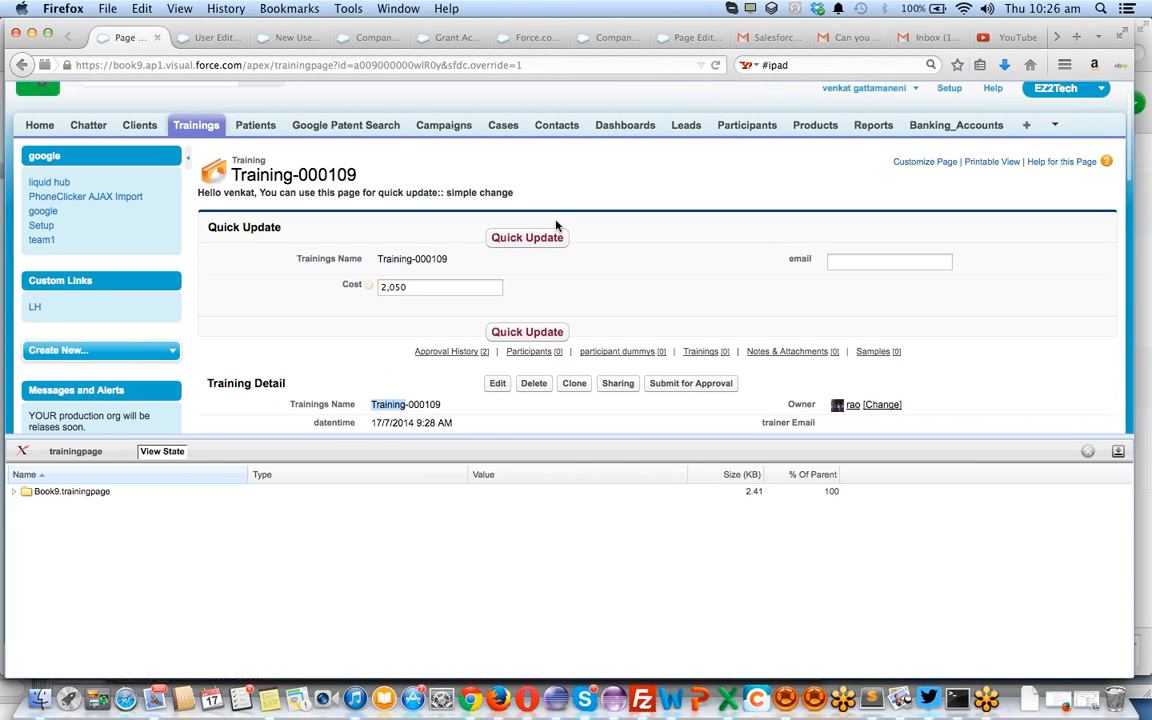
{"action": "scroll", "coordinate": [556, 232], "scroll_direction": "down", "scroll_amount": 10}
{"action": "scroll", "coordinate": [557, 228], "scroll_direction": "down", "scroll_amount": 3}
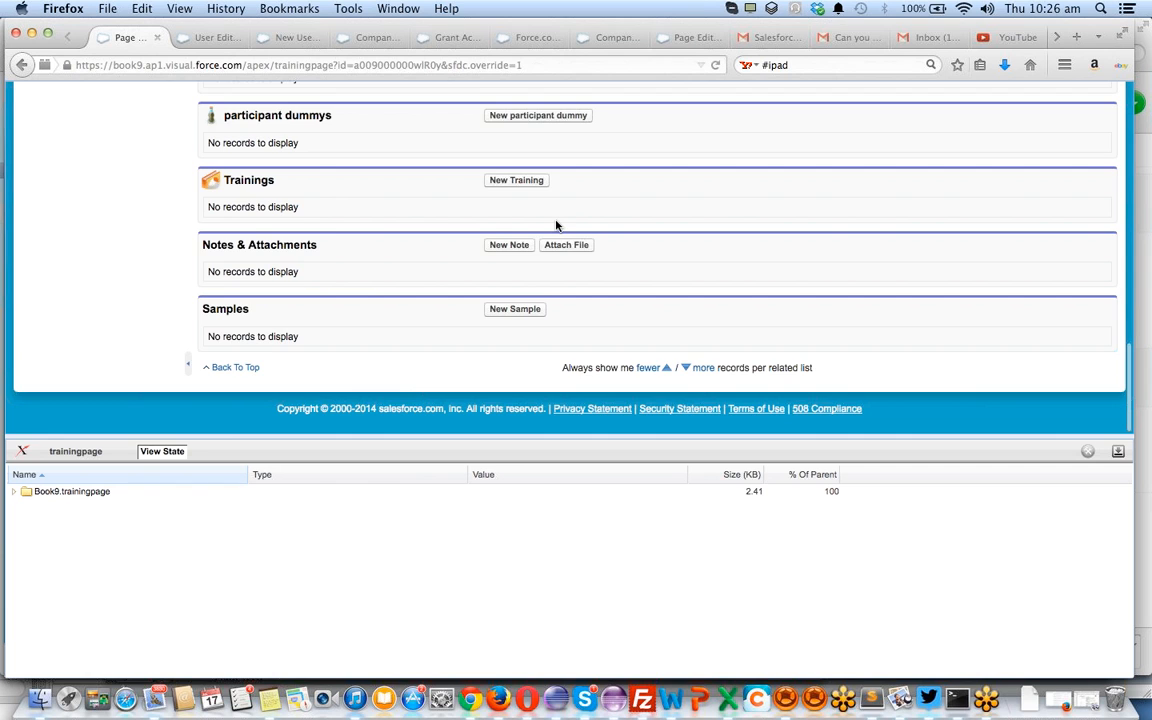
{"action": "scroll", "coordinate": [557, 228], "scroll_direction": "up", "scroll_amount": 10}
{"action": "scroll", "coordinate": [589, 250], "scroll_direction": "down", "scroll_amount": 2}
{"action": "scroll", "coordinate": [587, 254], "scroll_direction": "down", "scroll_amount": 5}
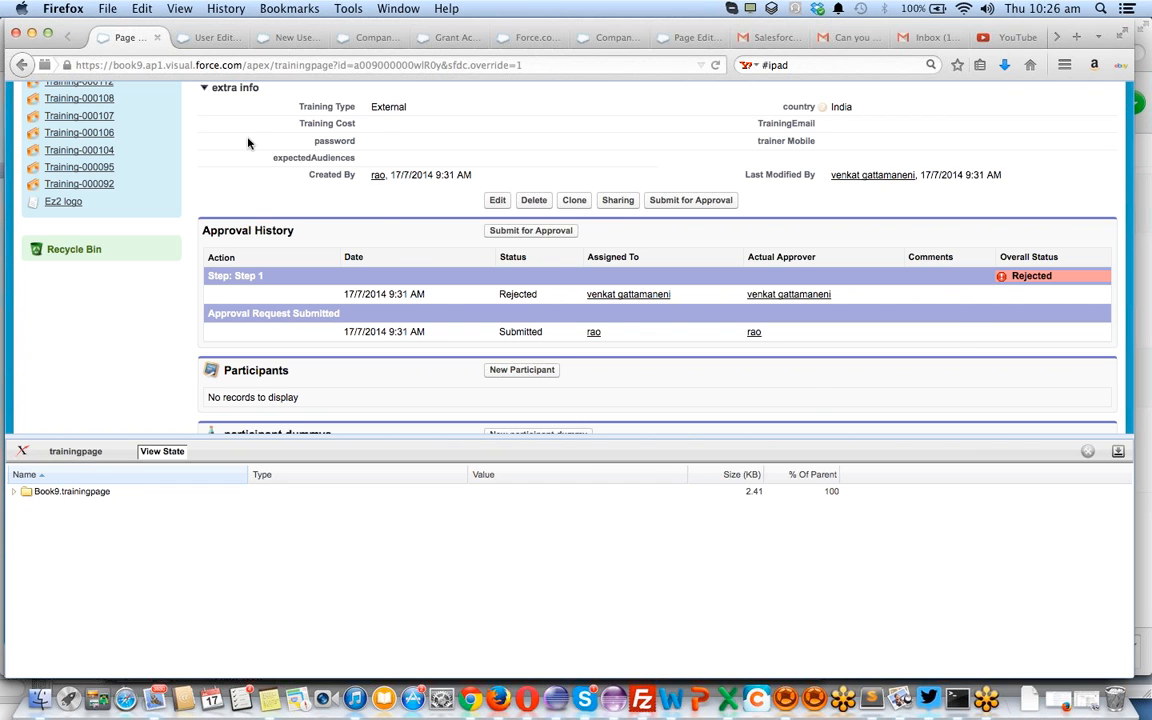
Switch to the user edit page, collapse the Force.com quick access menu and review the user's feature and contact options
{"action": "key", "text": "ctrl+Tab"}
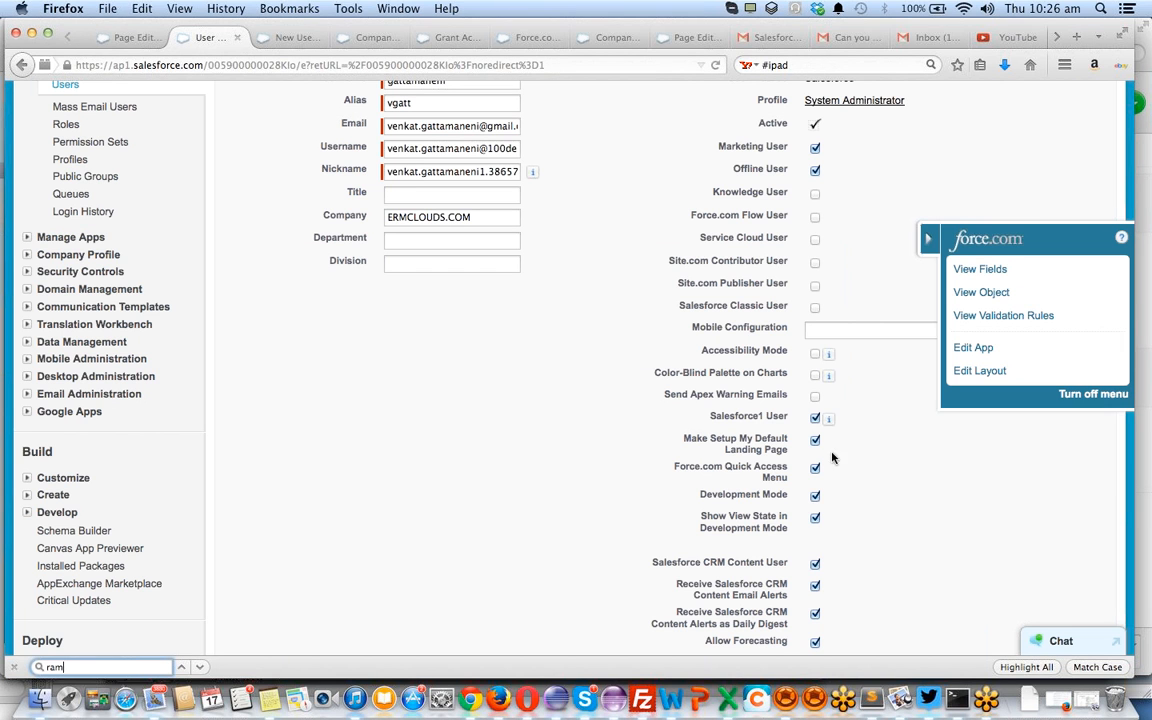
{"action": "scroll", "coordinate": [810, 508], "scroll_direction": "down", "scroll_amount": 3}
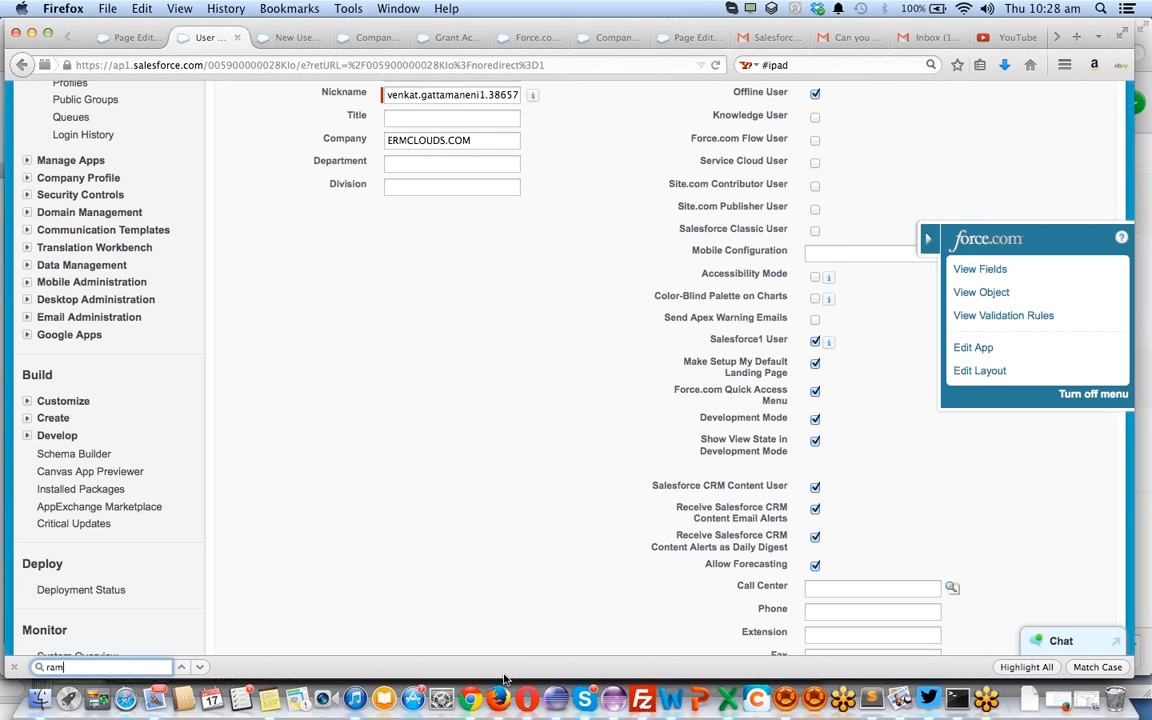
{"action": "scroll", "coordinate": [506, 406], "scroll_direction": "down", "scroll_amount": 5}
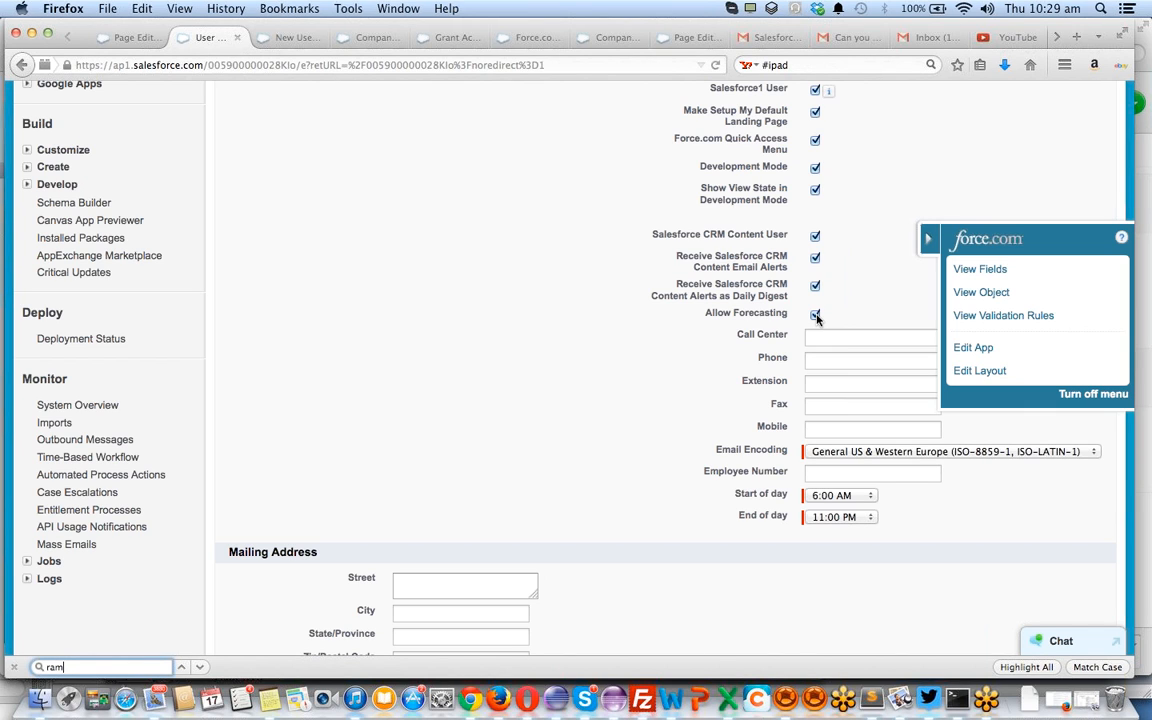
{"action": "left_click", "coordinate": [927, 240]}
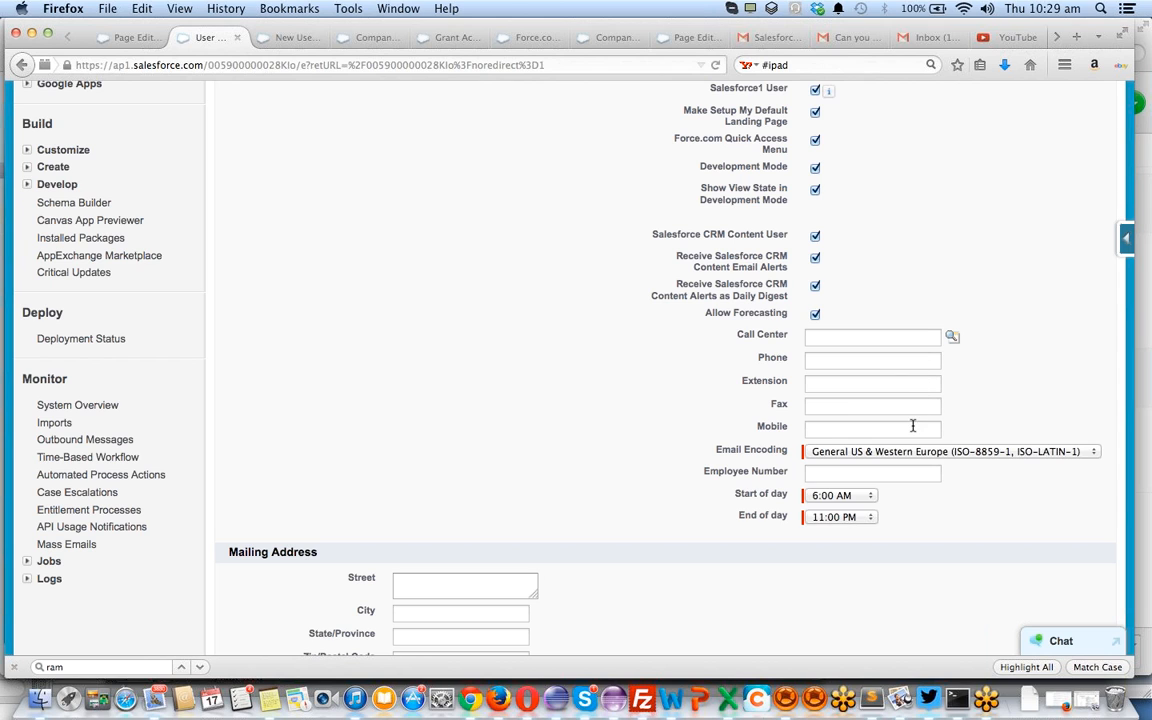
{"action": "scroll", "coordinate": [912, 427], "scroll_direction": "down", "scroll_amount": 1}
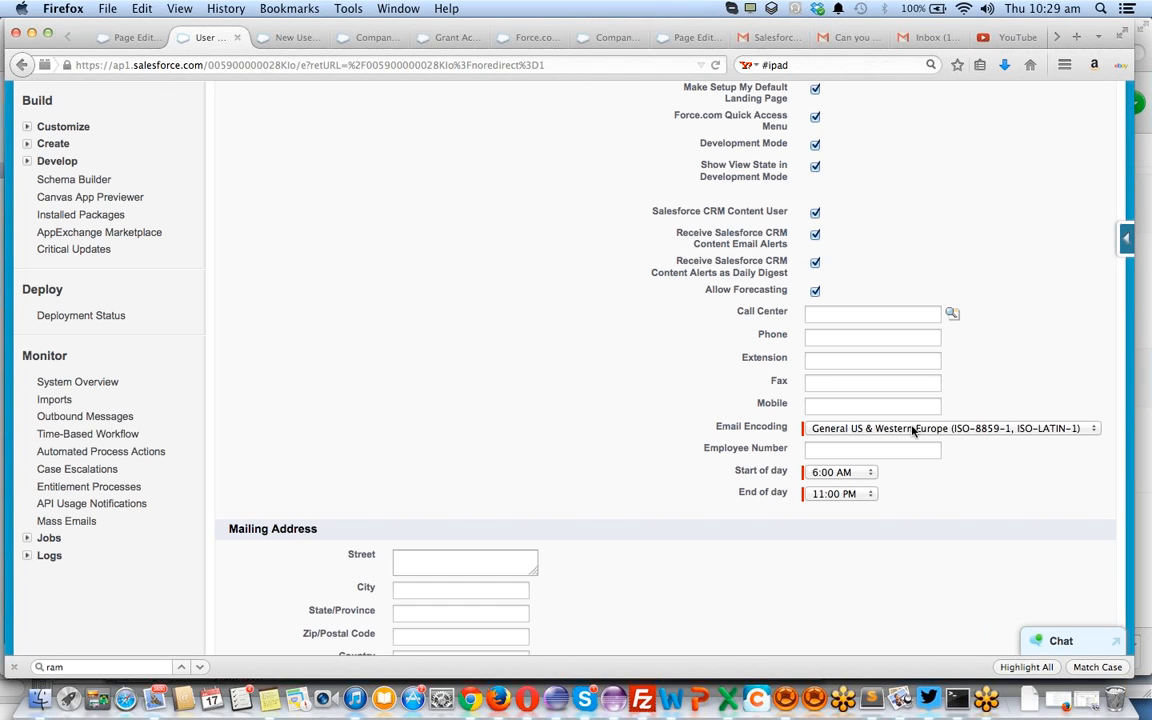
Check which Email Encoding options are available for the user
{"action": "left_click", "coordinate": [912, 430]}
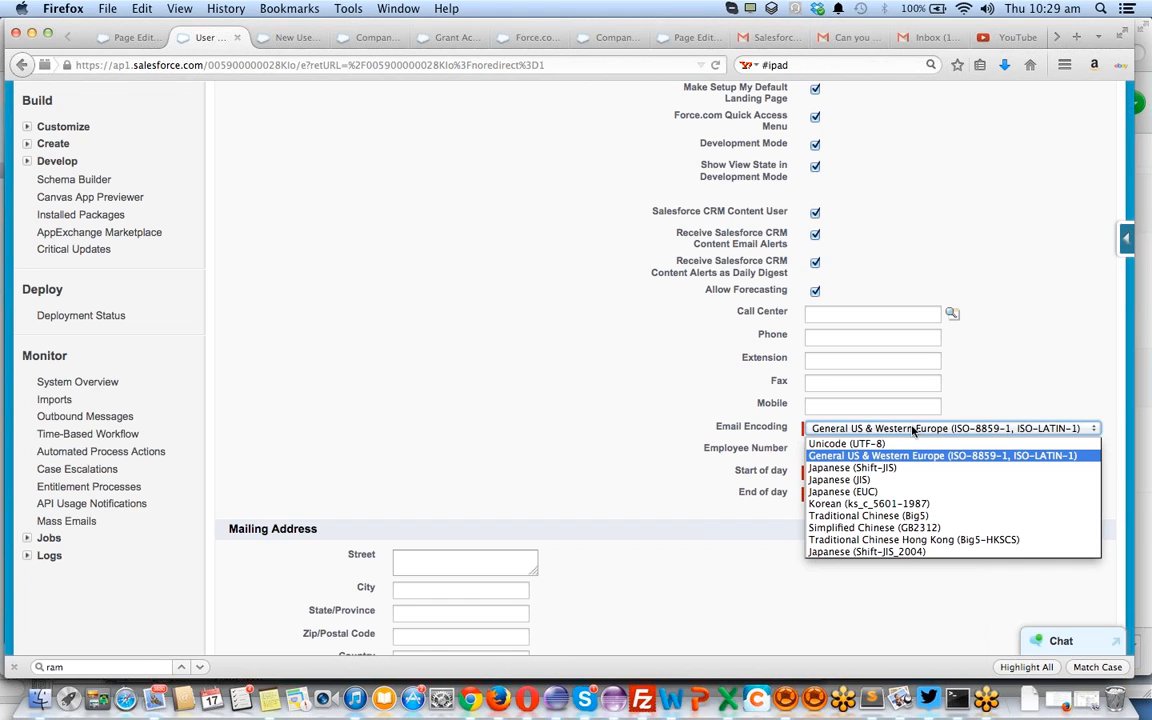
{"action": "left_click", "coordinate": [912, 430]}
{"action": "left_click", "coordinate": [912, 430]}
{"action": "left_click", "coordinate": [912, 430]}
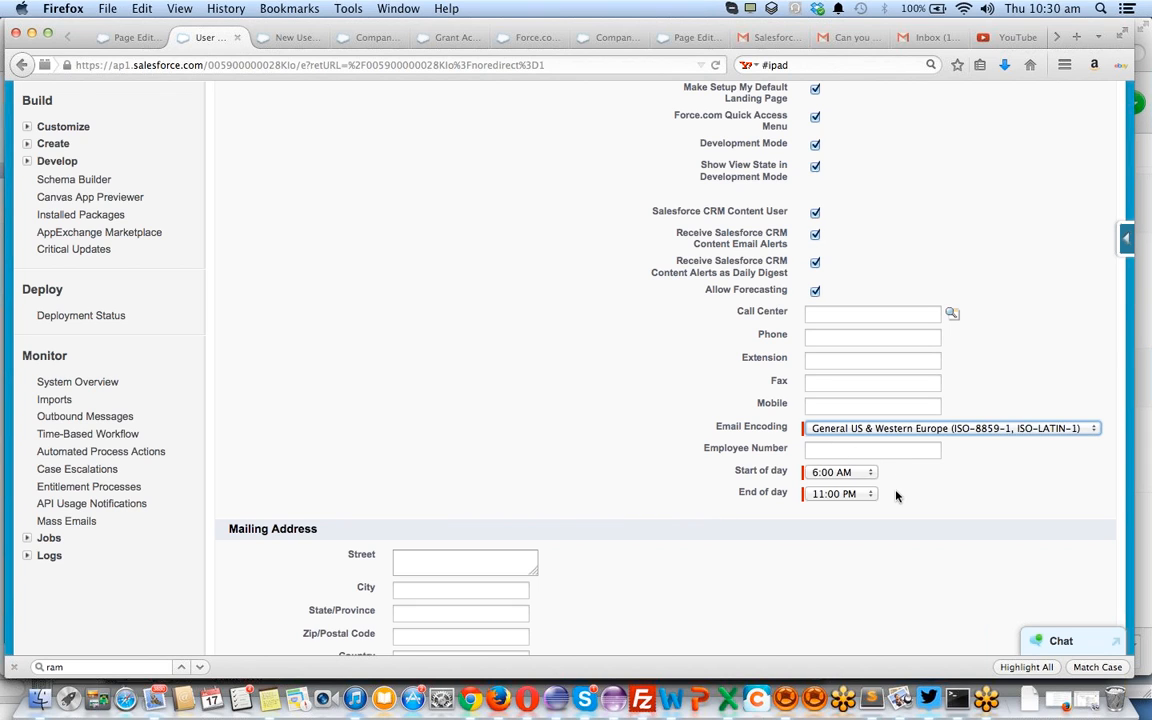
Review the user's working hours, Mailing Address, Federation ID and Locale choices
{"action": "scroll", "coordinate": [896, 495], "scroll_direction": "down", "scroll_amount": 2}
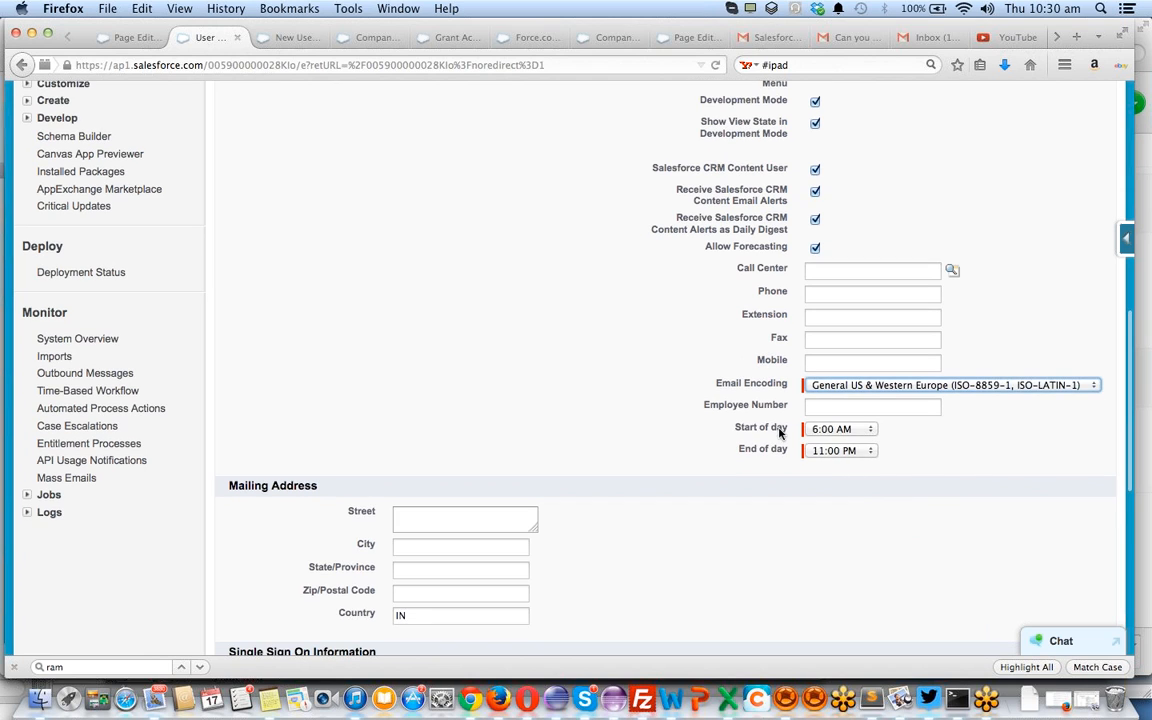
{"action": "scroll", "coordinate": [772, 454], "scroll_direction": "down", "scroll_amount": 5}
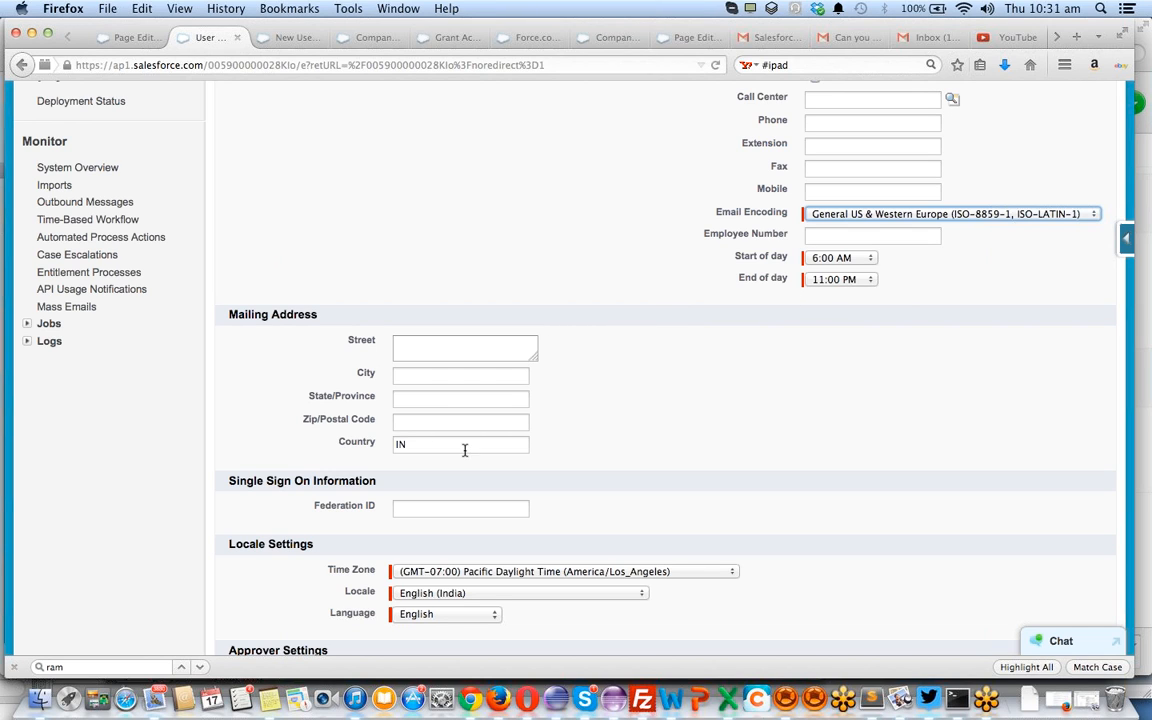
{"action": "scroll", "coordinate": [466, 447], "scroll_direction": "down", "scroll_amount": 3}
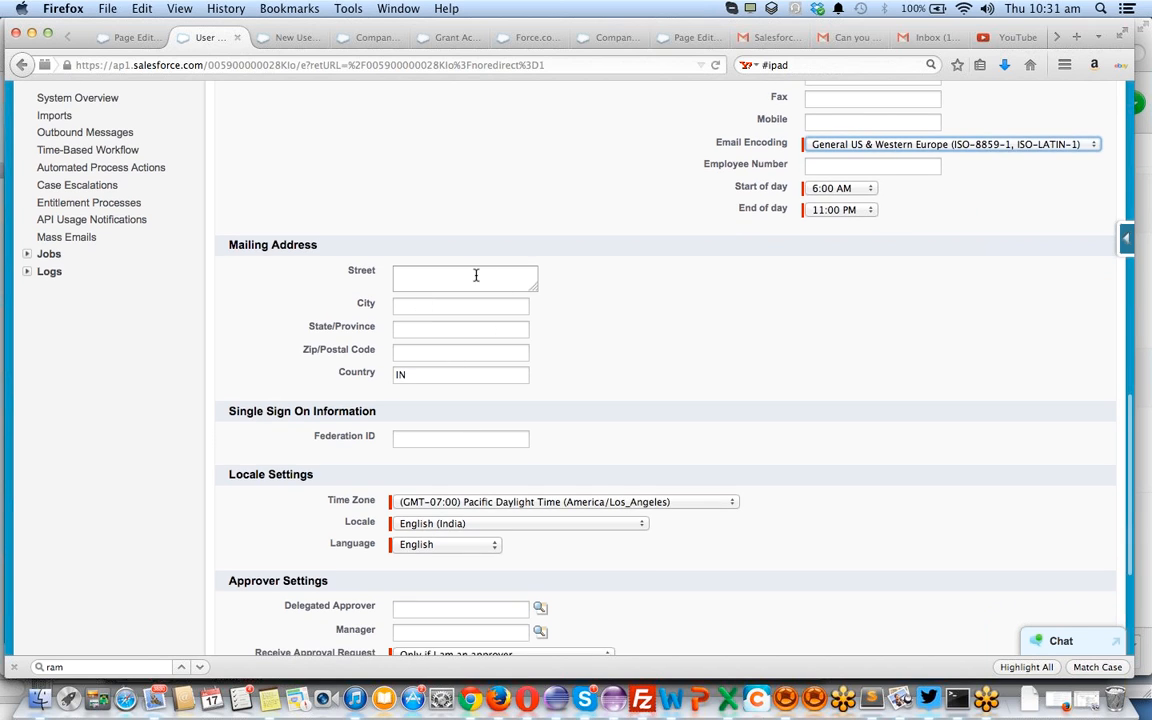
{"action": "scroll", "coordinate": [474, 275], "scroll_direction": "down", "scroll_amount": 4}
{"action": "left_click", "coordinate": [433, 343]}
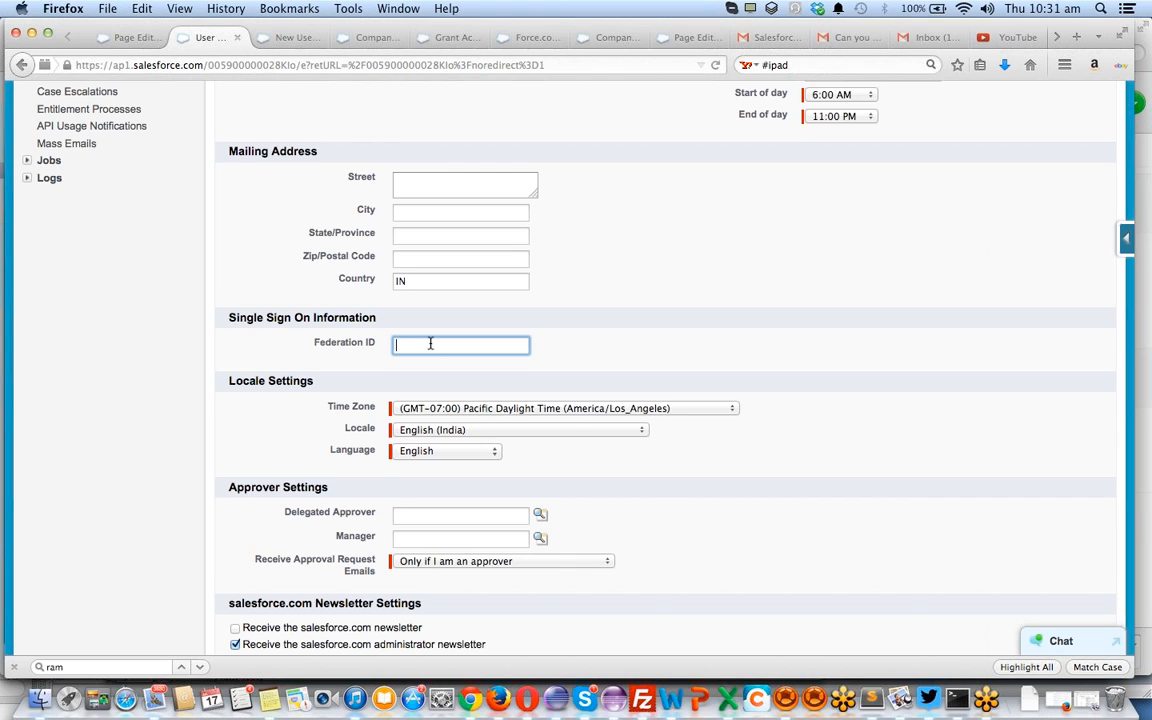
{"action": "scroll", "coordinate": [430, 343], "scroll_direction": "down", "scroll_amount": 1}
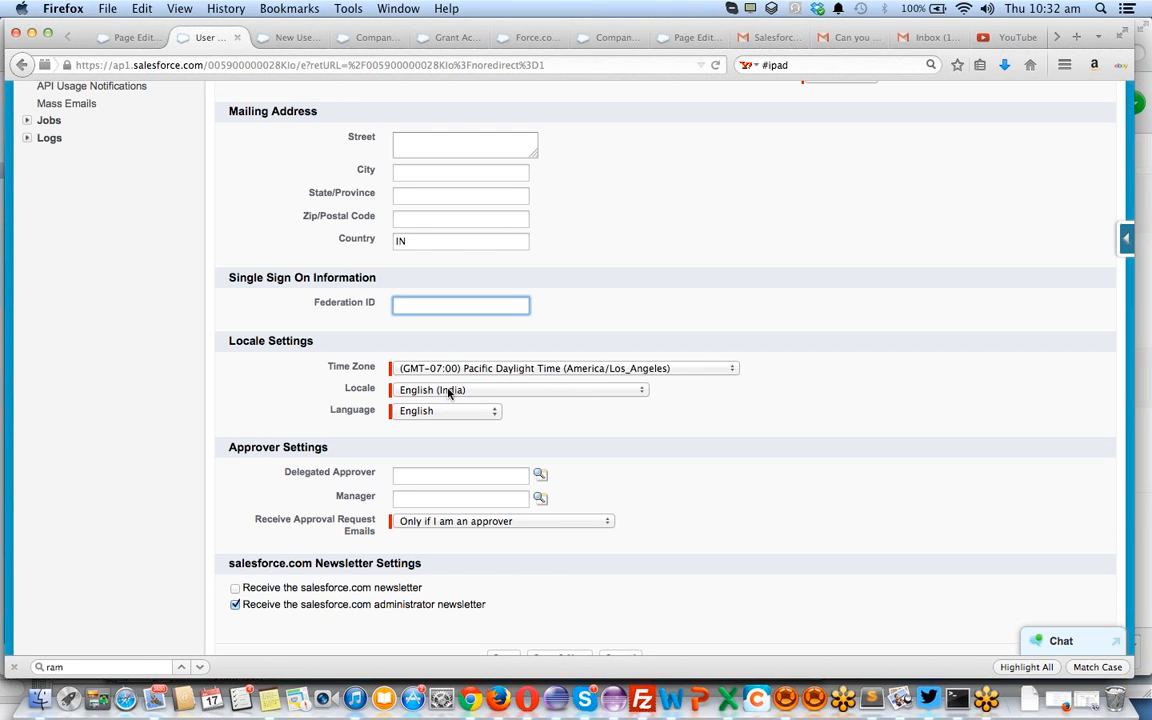
{"action": "left_click", "coordinate": [449, 391]}
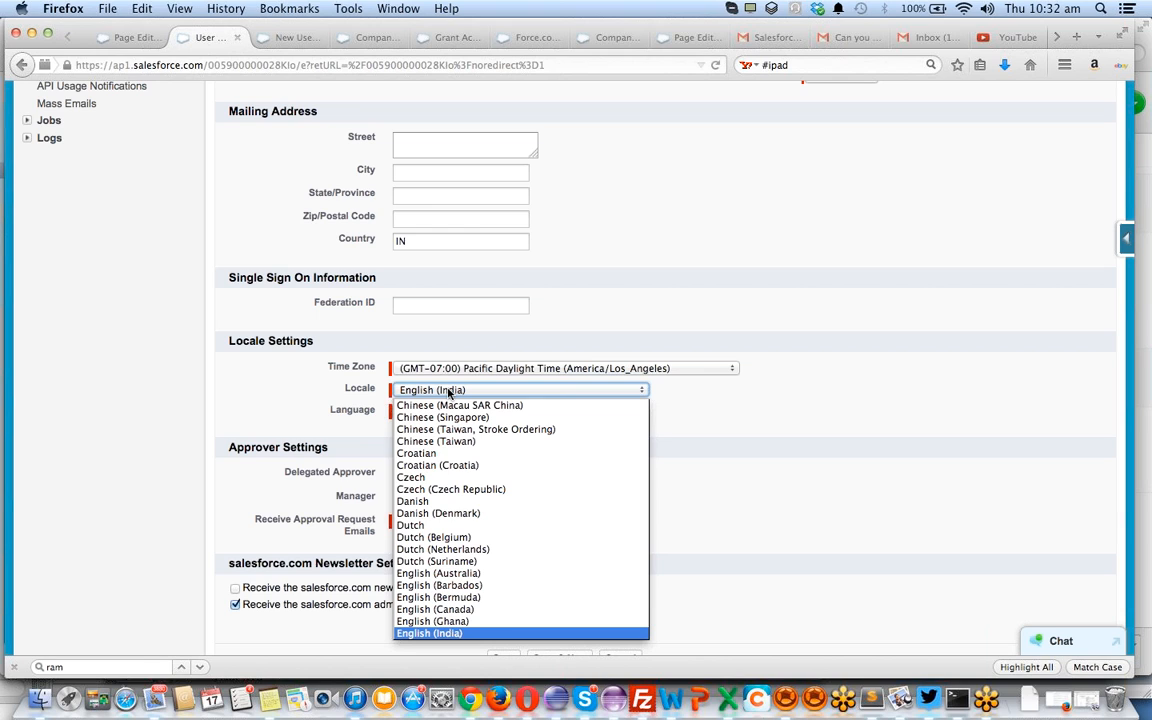
{"action": "left_click", "coordinate": [449, 391]}
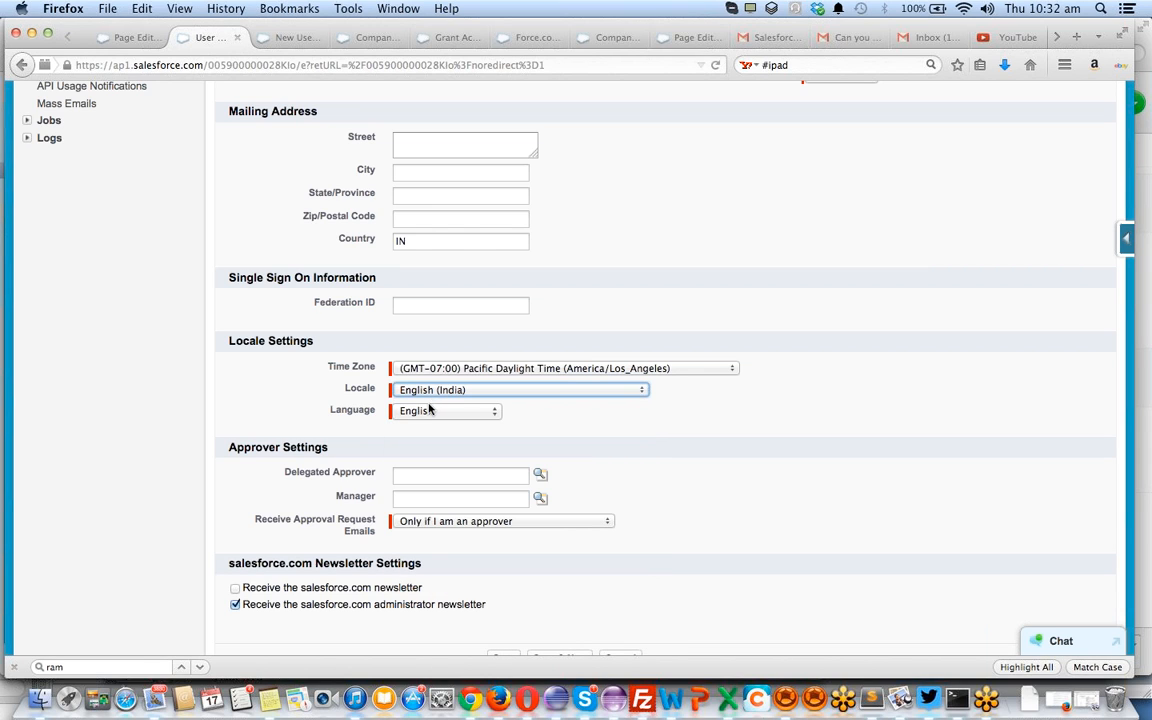
Set the user's Language to 日本語 and save the user record
{"action": "left_click", "coordinate": [427, 412]}
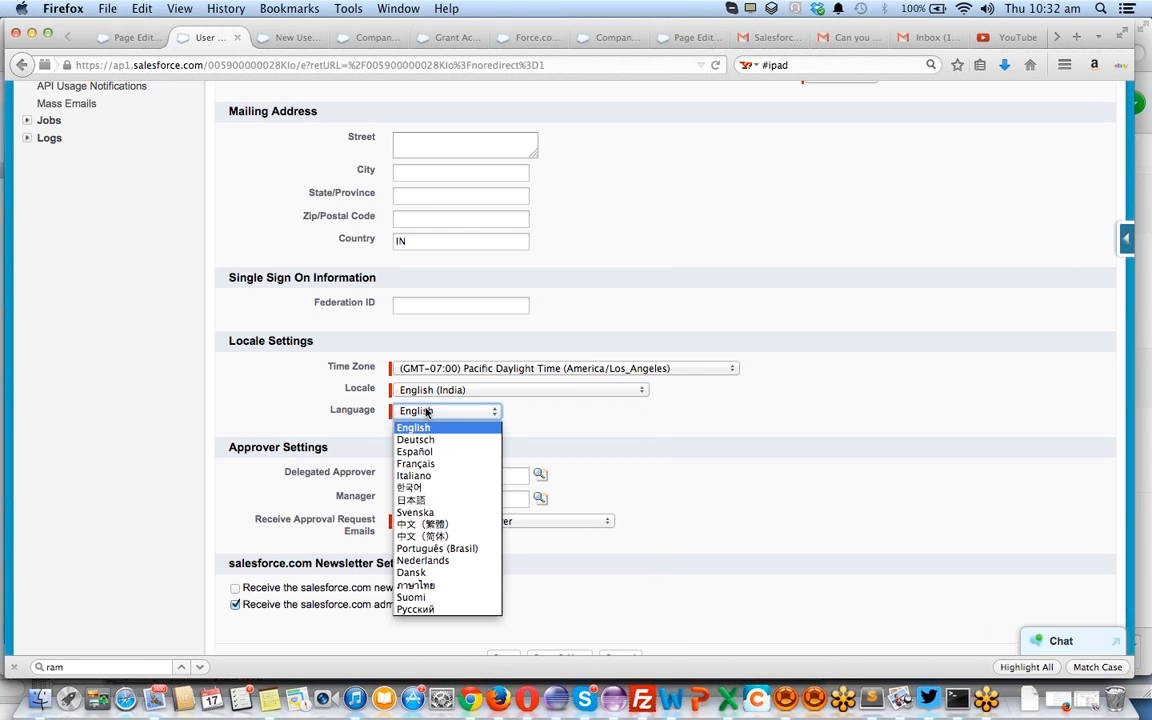
{"action": "key", "text": "Escape"}
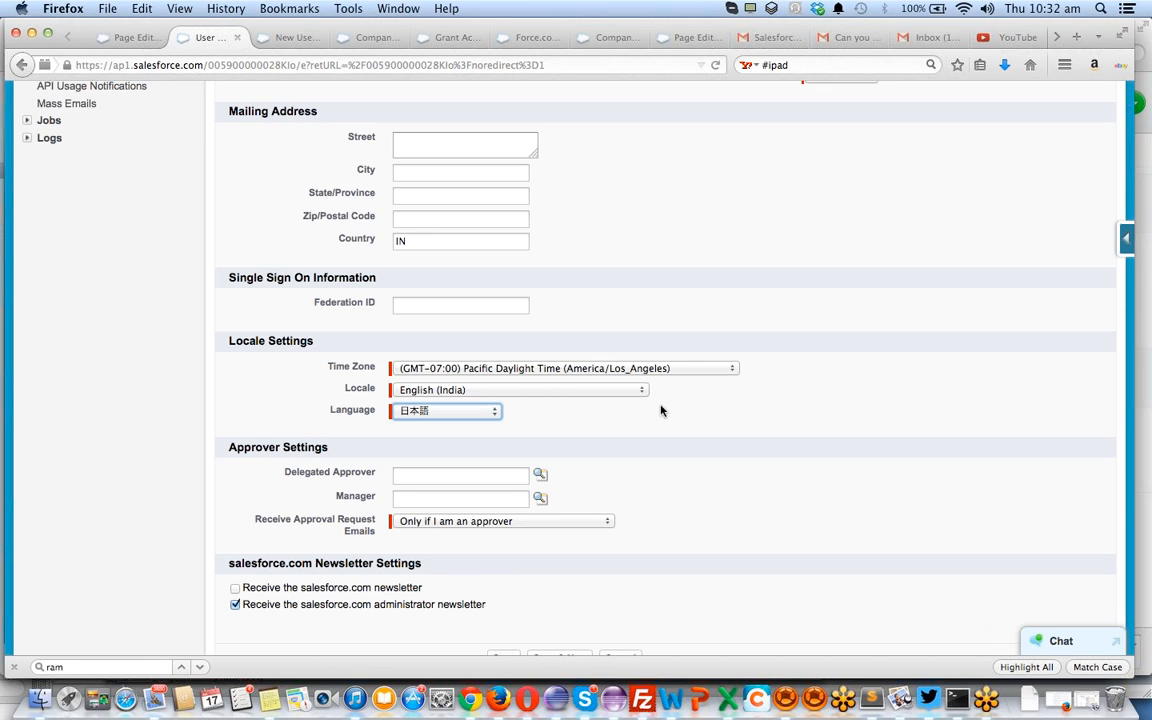
{"action": "left_click", "coordinate": [475, 412]}
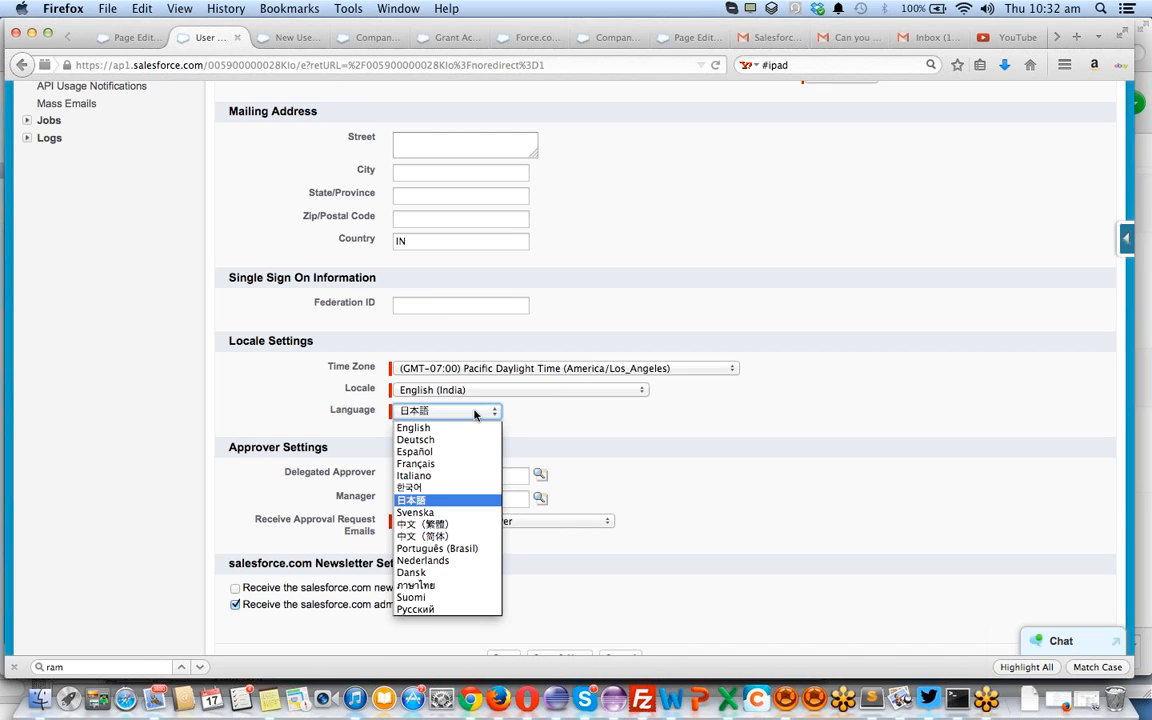
{"action": "left_click", "coordinate": [475, 413]}
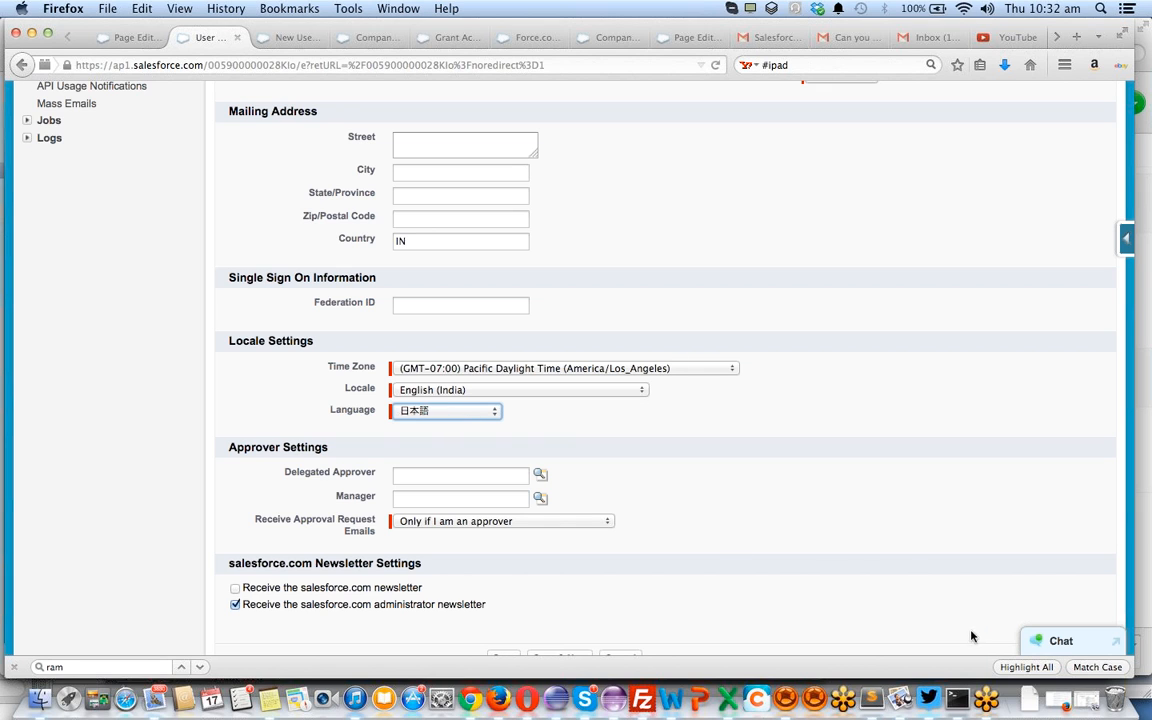
{"action": "scroll", "coordinate": [933, 473], "scroll_direction": "down", "scroll_amount": 2}
{"action": "left_click", "coordinate": [506, 568]}
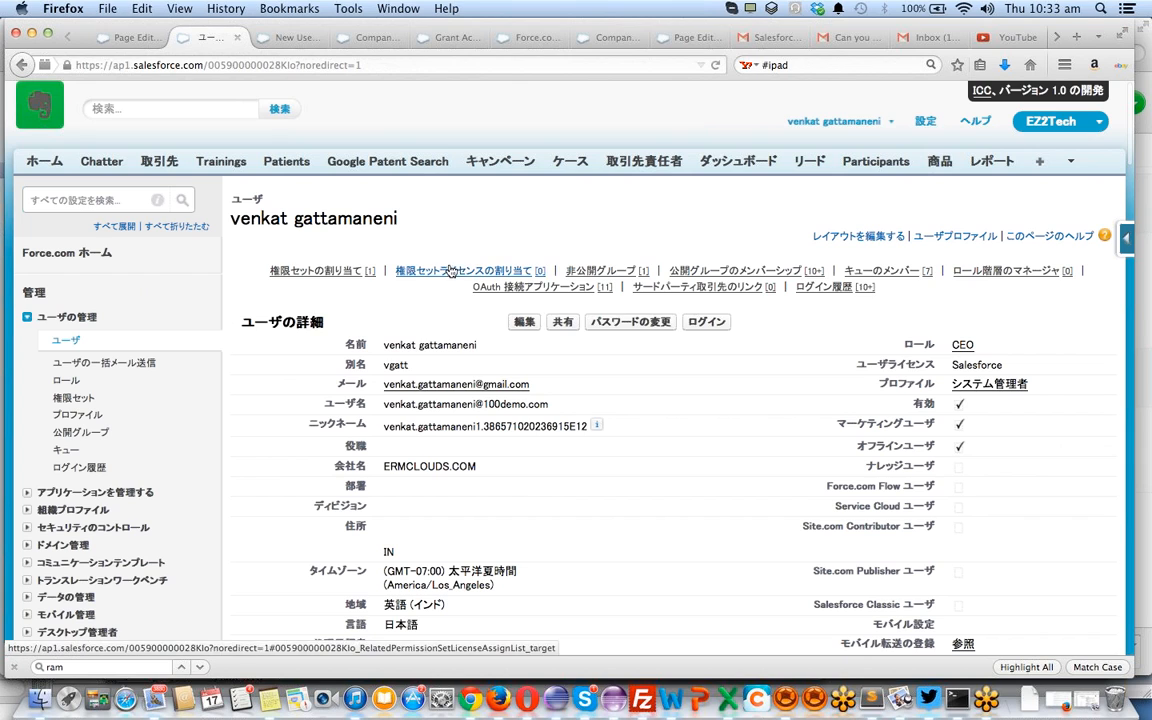
Reopen the user for editing and replace the alias (別名) with キャンペーン, copied from the Campaigns tab label
{"action": "double_click", "coordinate": [406, 366]}
{"action": "left_click", "coordinate": [525, 322]}
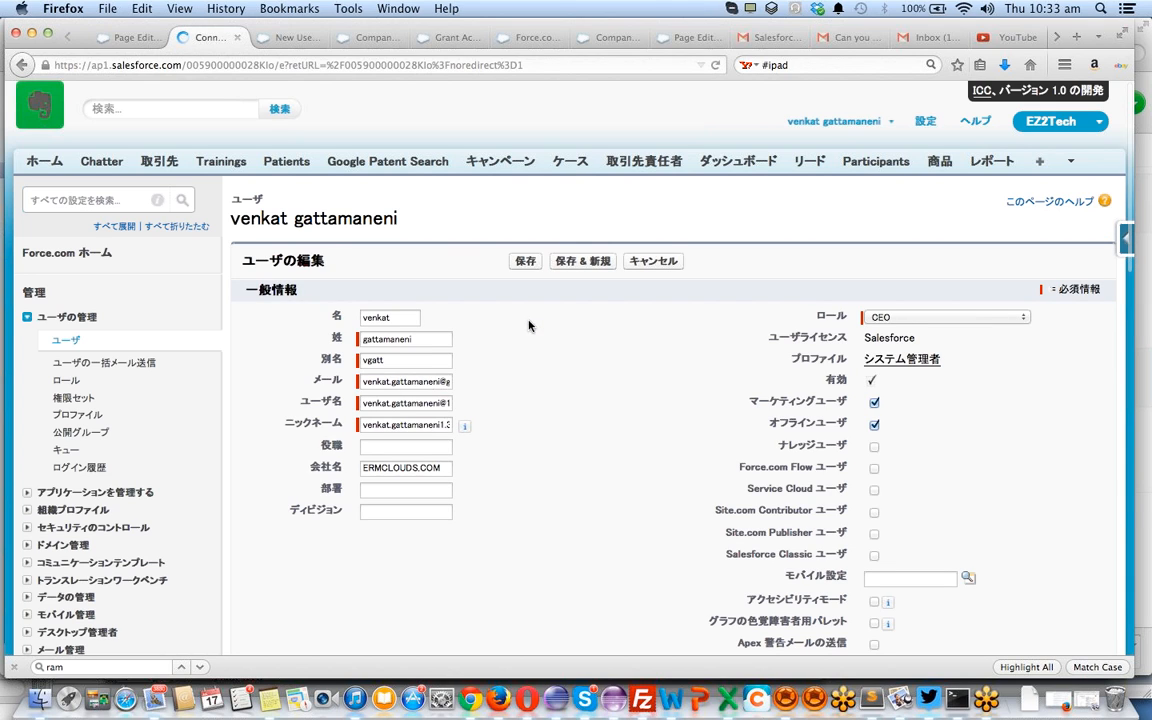
{"action": "left_click", "coordinate": [394, 365]}
{"action": "double_click", "coordinate": [393, 368]}
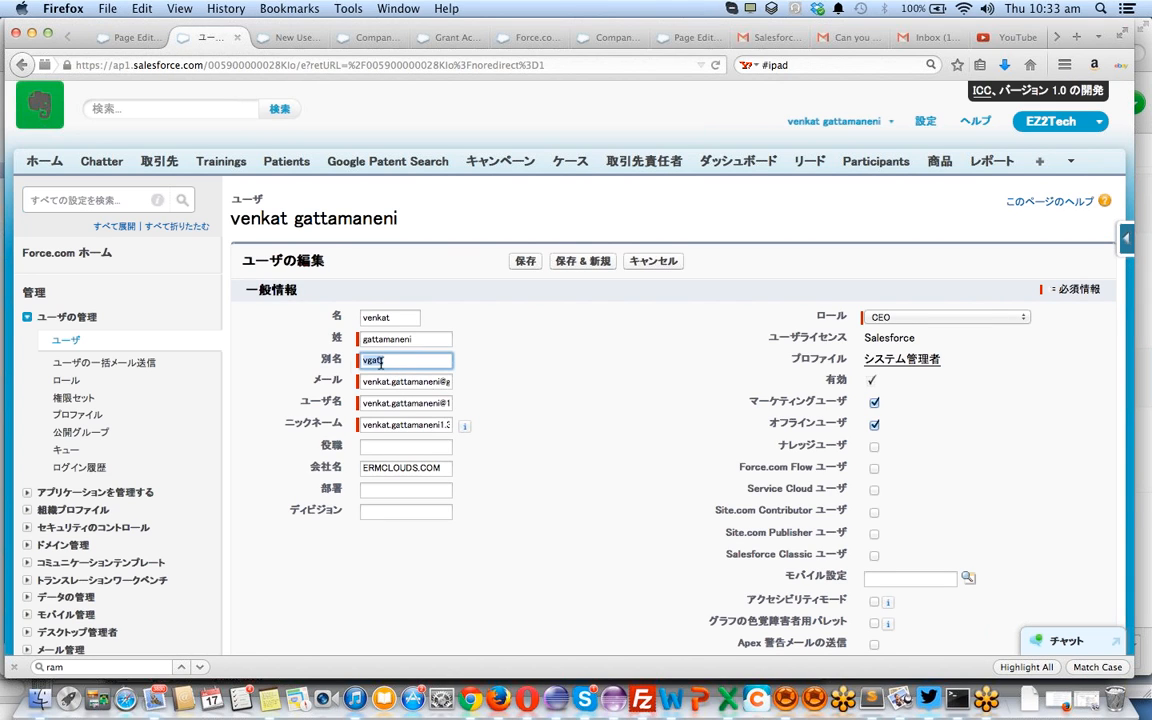
{"action": "left_click_drag", "start_coordinate": [463, 160], "coordinate": [536, 156]}
{"action": "key", "text": "super+c"}
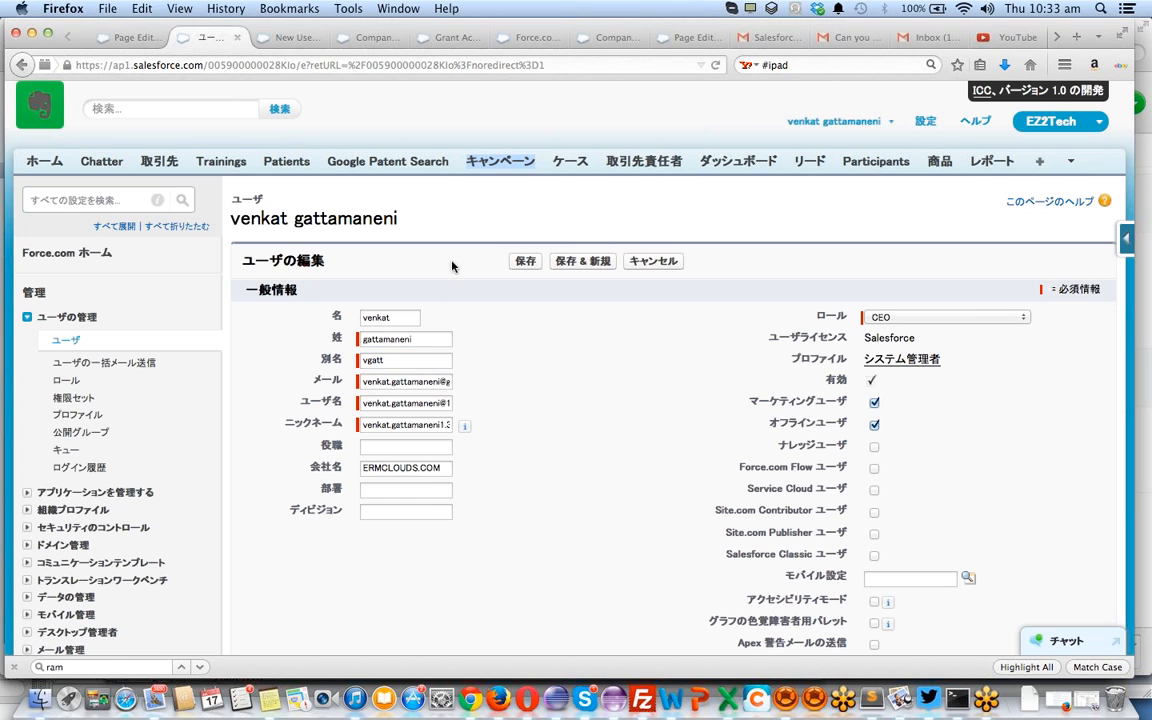
{"action": "double_click", "coordinate": [405, 360]}
{"action": "key", "text": "super+c"}
{"action": "key", "text": "super+v"}
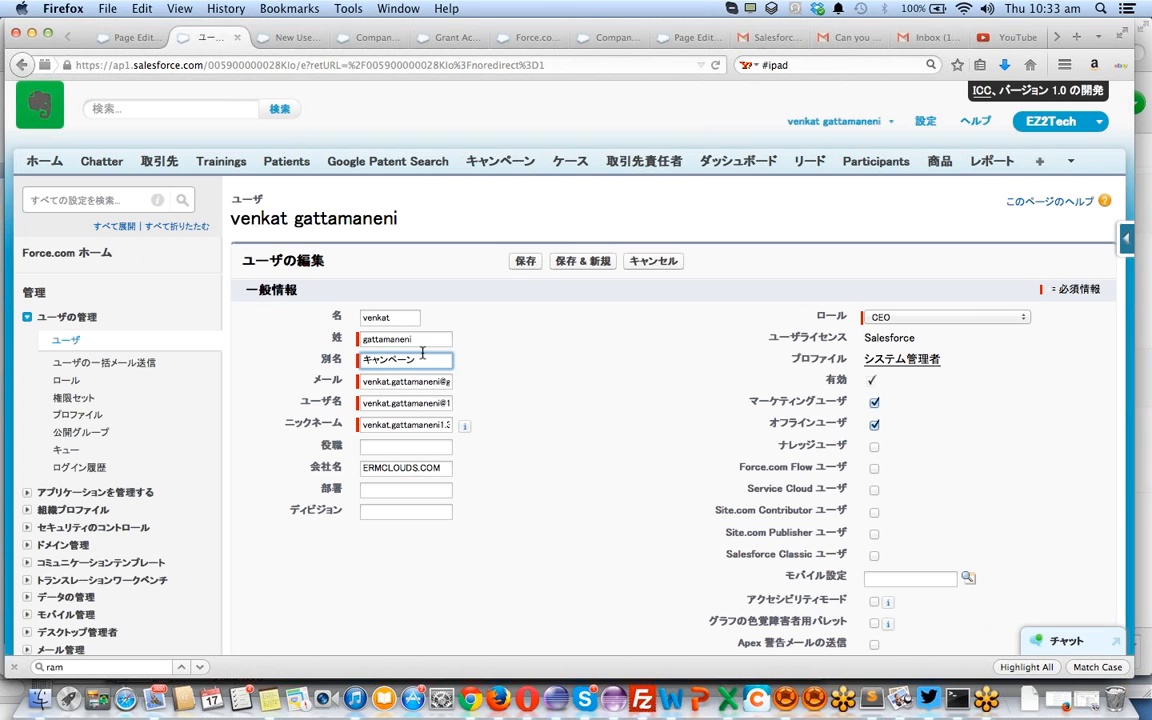
Look over the remaining user fields and save the user with the new alias
{"action": "double_click", "coordinate": [377, 318]}
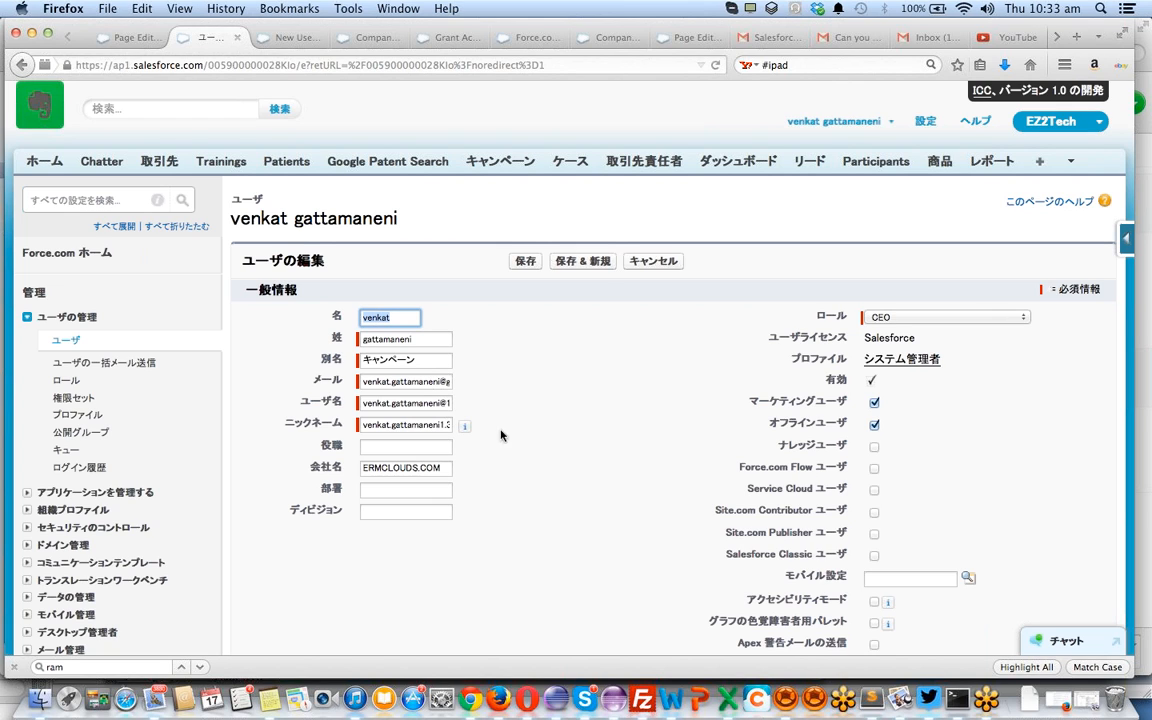
{"action": "scroll", "coordinate": [432, 395], "scroll_direction": "down", "scroll_amount": 5}
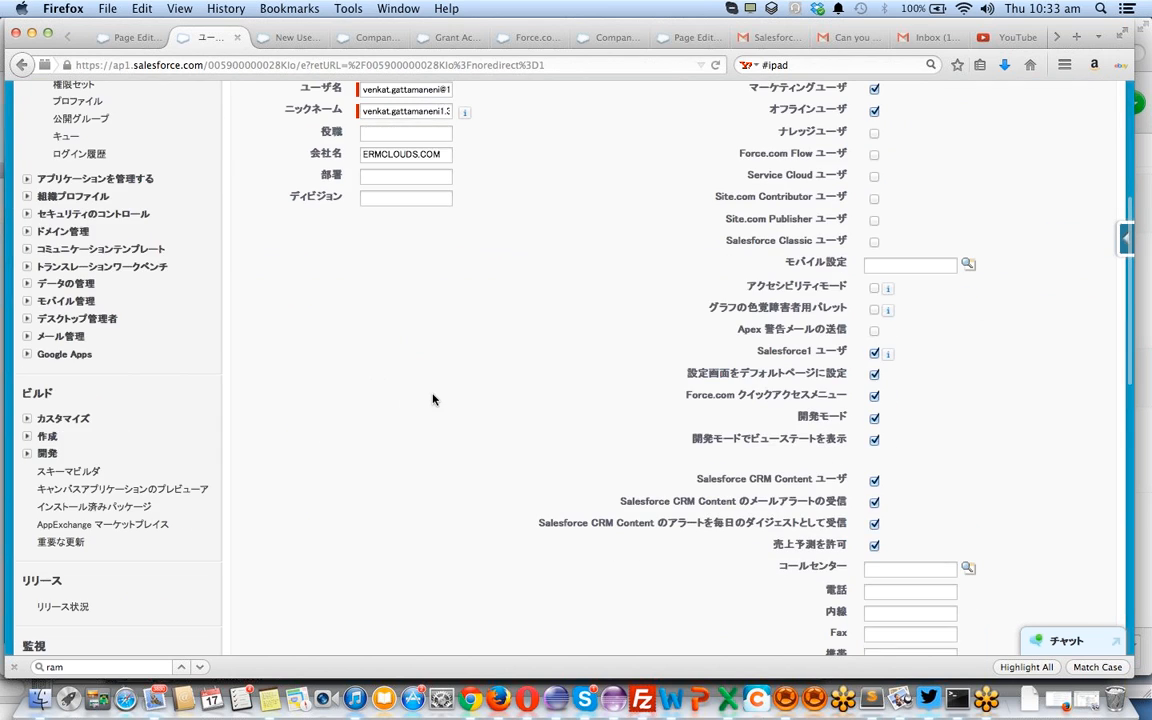
{"action": "scroll", "coordinate": [432, 398], "scroll_direction": "up", "scroll_amount": 5}
{"action": "key", "text": "Return"}
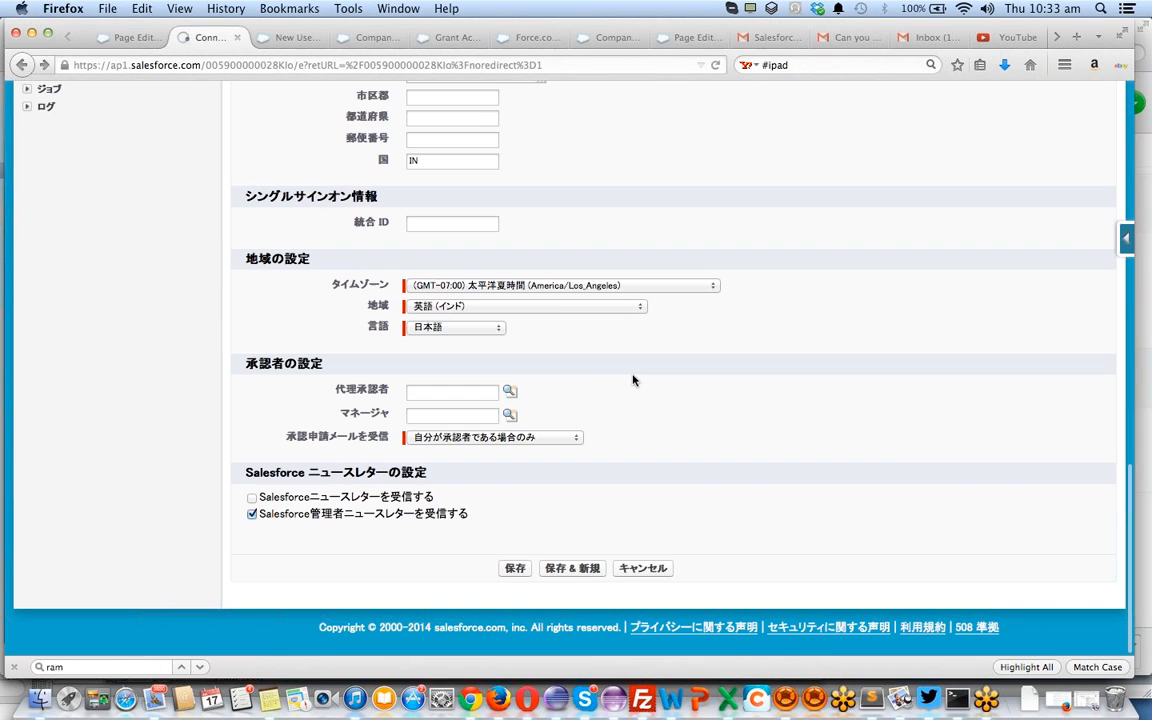
Set the user's Language (言語) to English and save the user record
{"action": "left_click", "coordinate": [492, 327]}
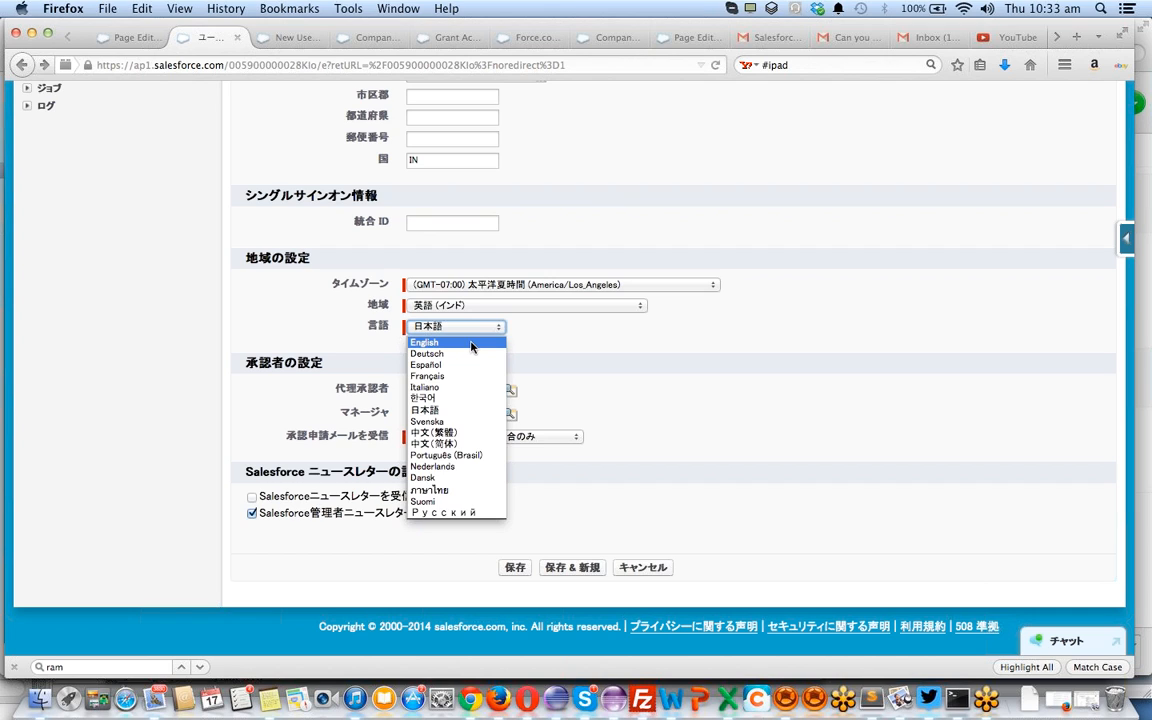
{"action": "key", "text": "Escape"}
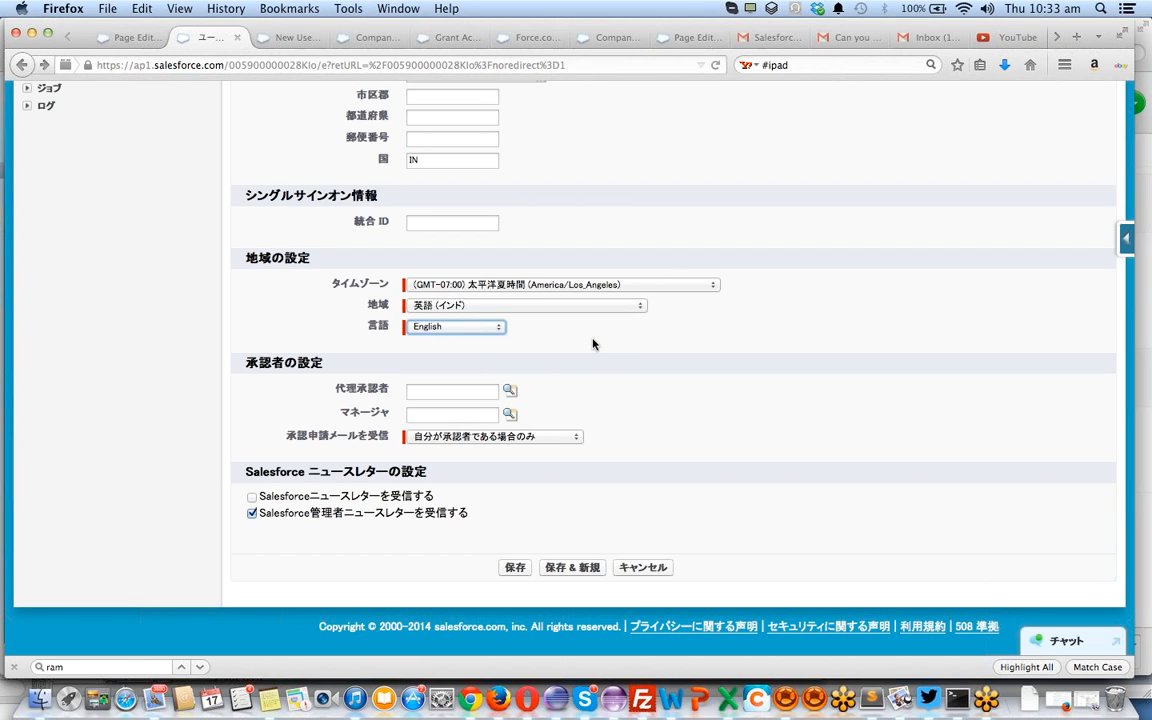
{"action": "left_click", "coordinate": [516, 569]}
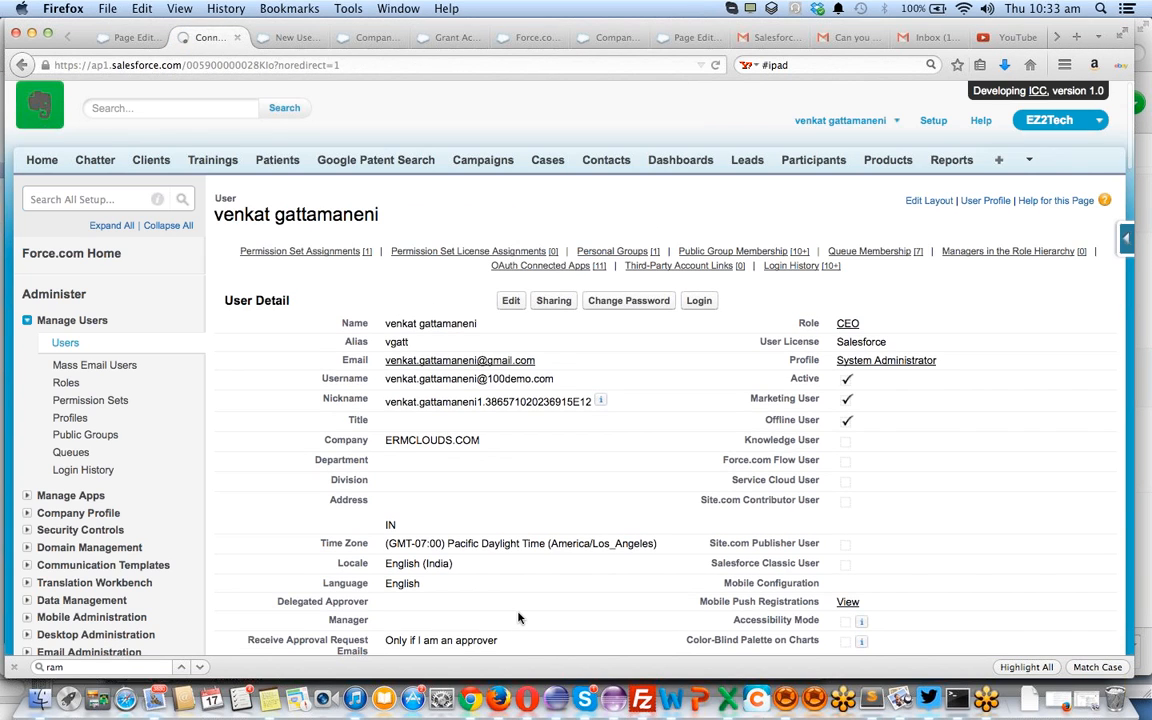
Reopen the user for editing, choose "Only if I am an approver" for Receive Approval Request Emails, and save the record
{"action": "scroll", "coordinate": [554, 441], "scroll_direction": "down", "scroll_amount": 10}
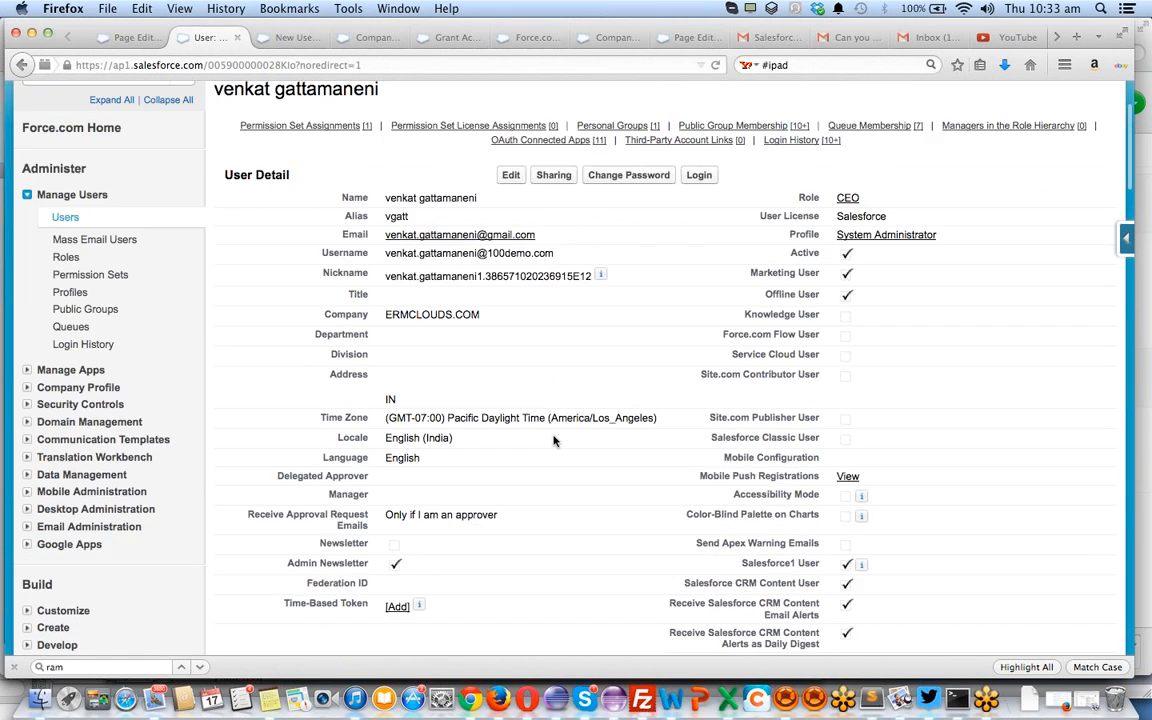
{"action": "scroll", "coordinate": [554, 441], "scroll_direction": "down", "scroll_amount": 3}
{"action": "scroll", "coordinate": [553, 437], "scroll_direction": "up", "scroll_amount": 4}
{"action": "left_click", "coordinate": [511, 439]}
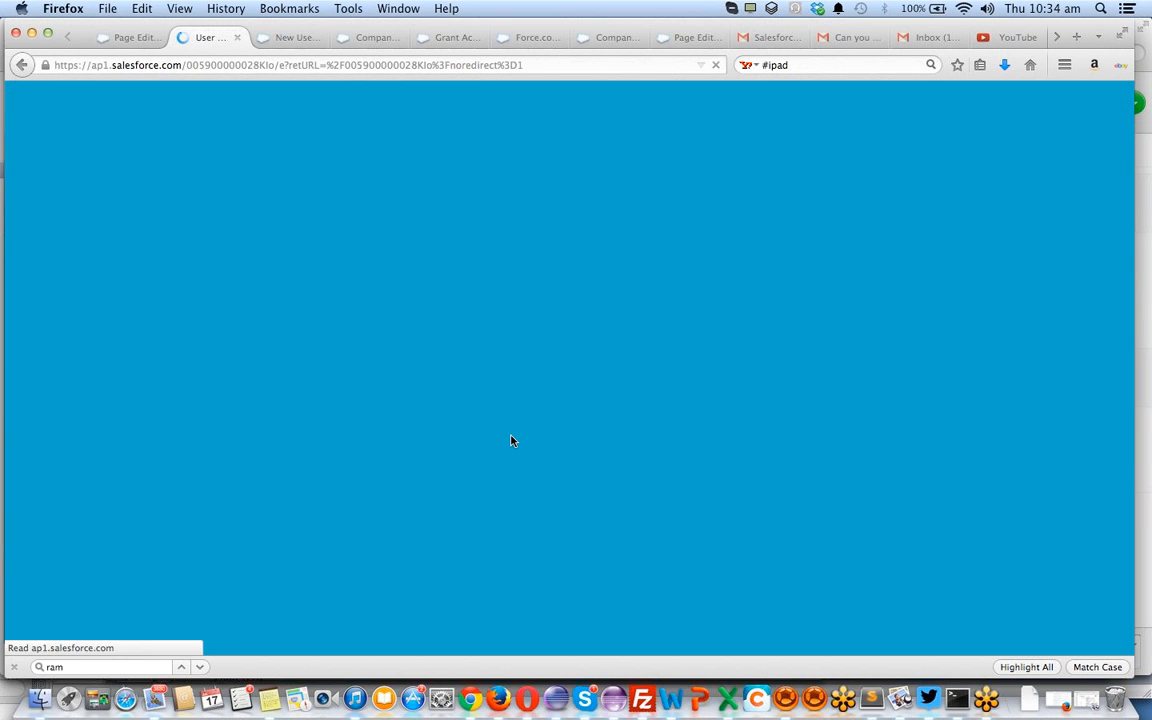
{"action": "scroll", "coordinate": [511, 440], "scroll_direction": "down", "scroll_amount": 15}
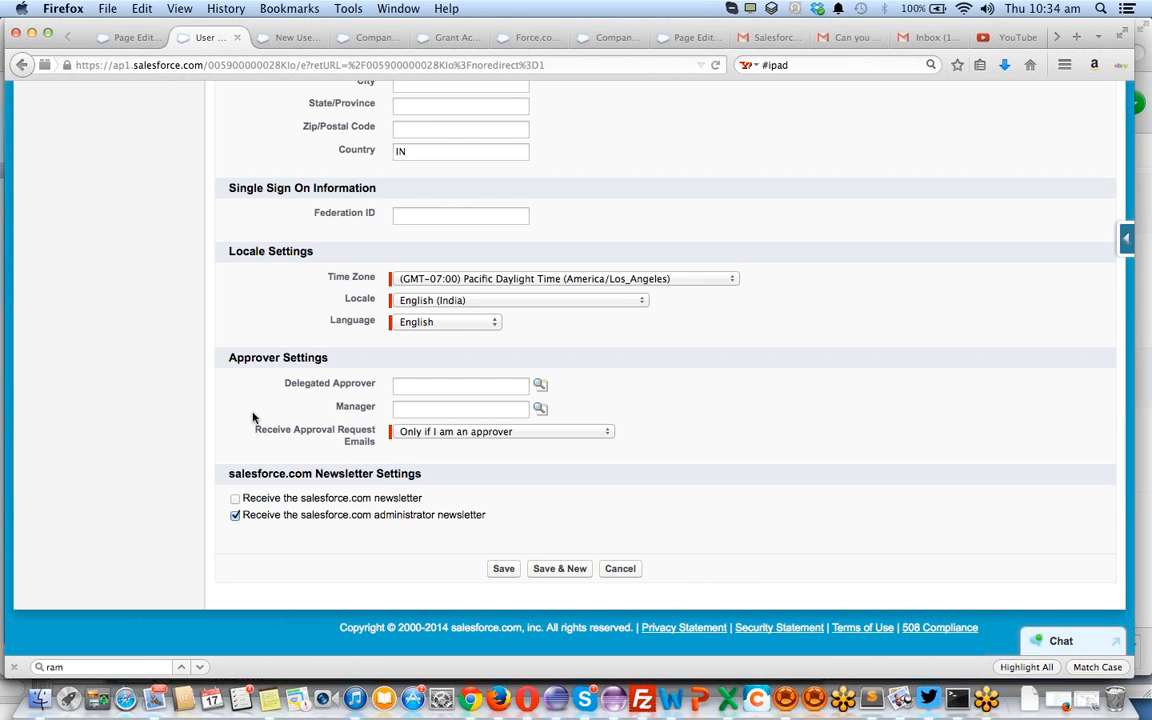
{"action": "left_click", "coordinate": [416, 432]}
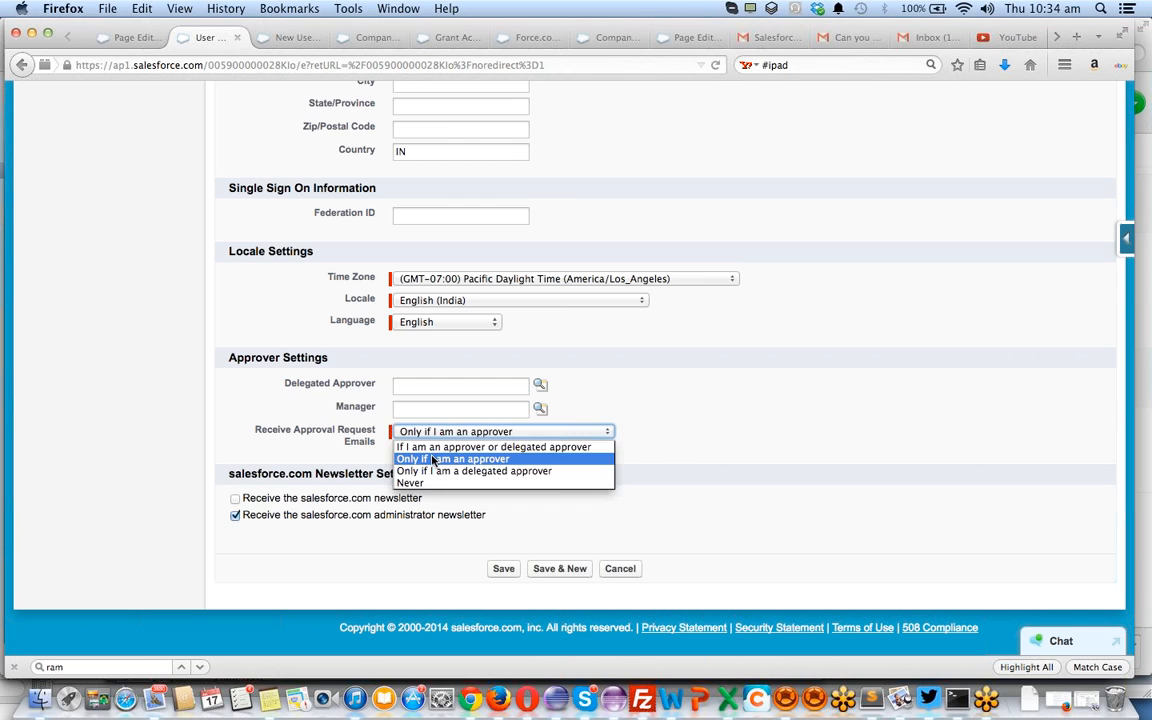
{"action": "left_click", "coordinate": [433, 459]}
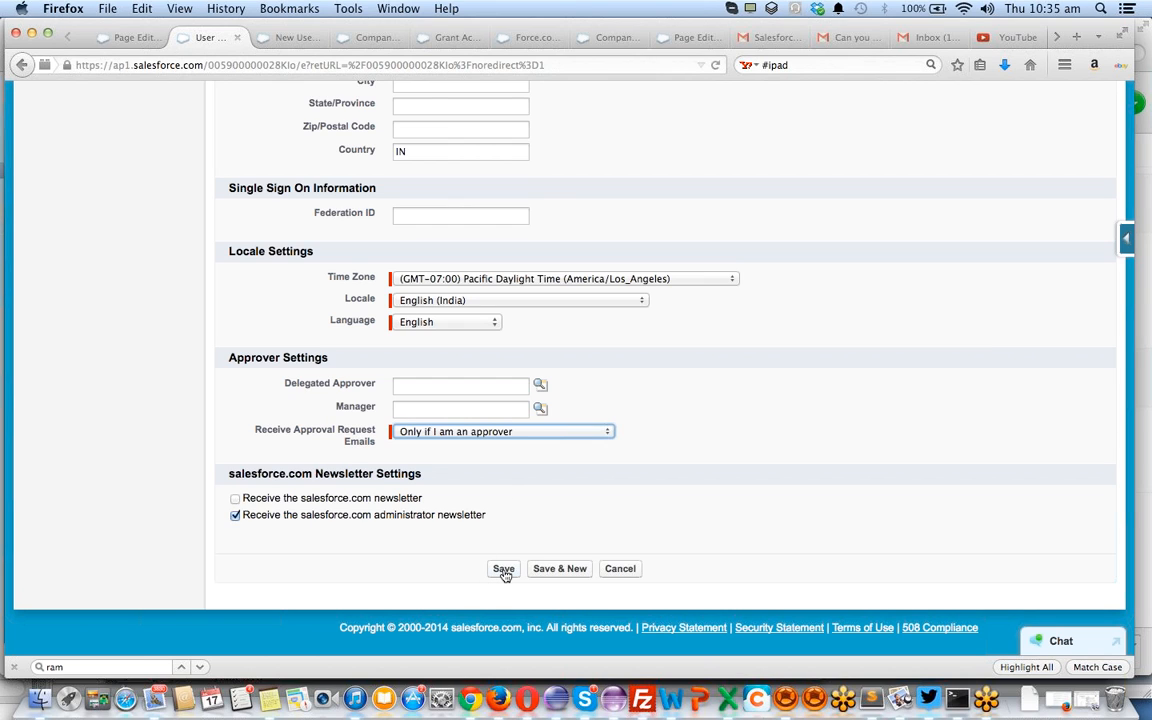
{"action": "left_click_drag", "start_coordinate": [505, 575], "coordinate": [672, 430]}
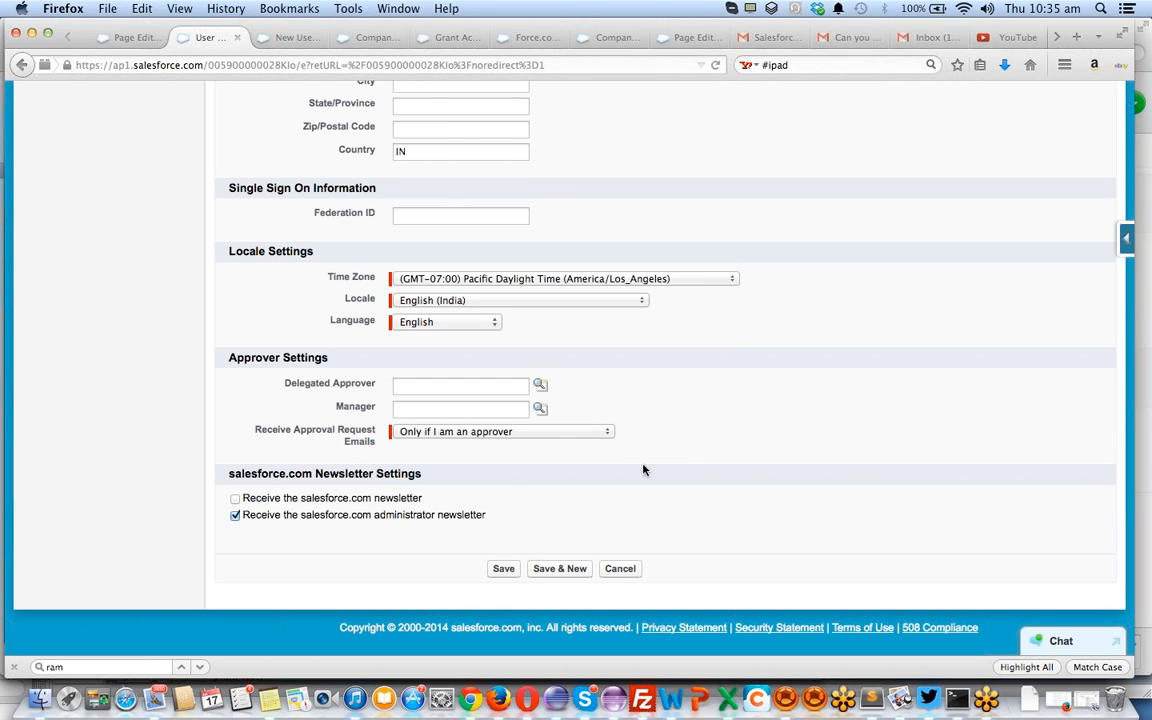
{"action": "left_click", "coordinate": [510, 571]}
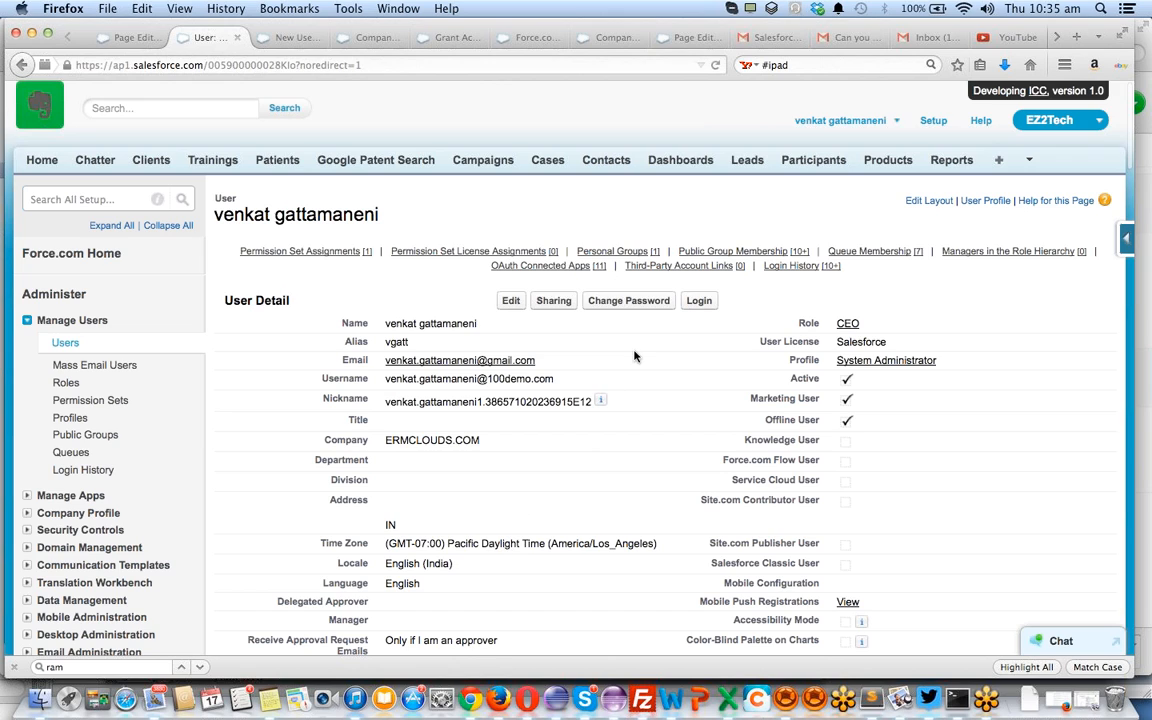
Review the user's detail fields together with the Permission Set Assignments and Permission Set License Assignments
{"action": "scroll", "coordinate": [633, 355], "scroll_direction": "down", "scroll_amount": 10}
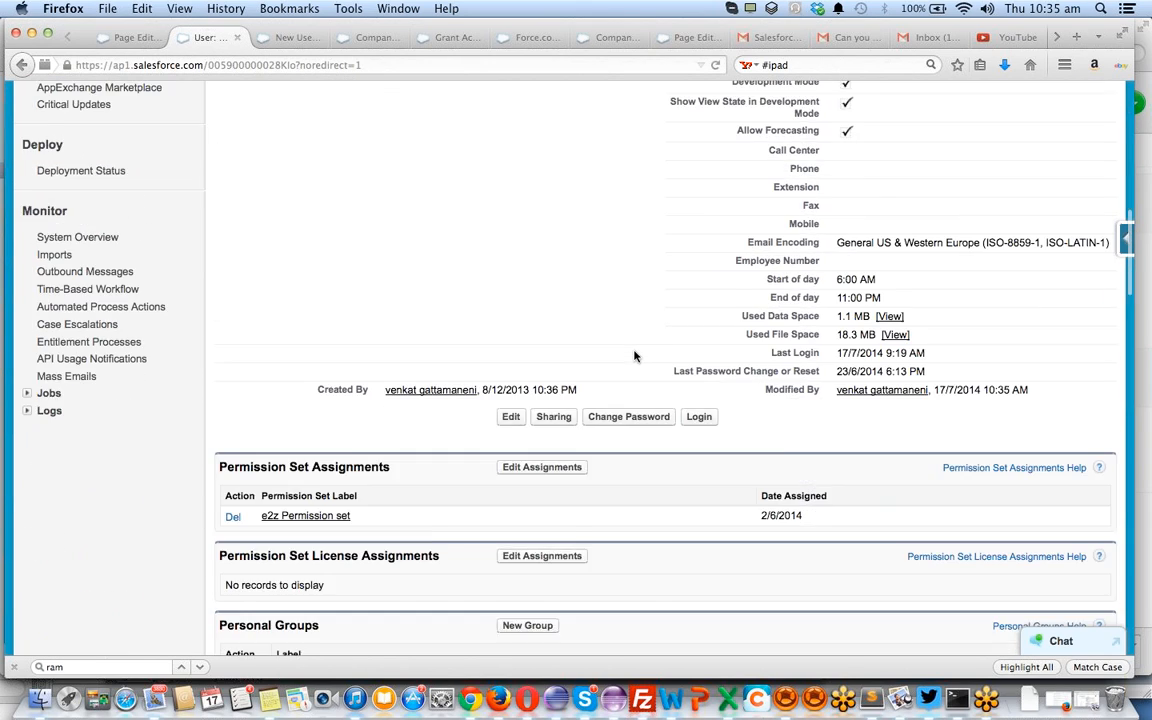
{"action": "scroll", "coordinate": [633, 355], "scroll_direction": "up", "scroll_amount": 2}
{"action": "scroll", "coordinate": [633, 355], "scroll_direction": "up", "scroll_amount": 10}
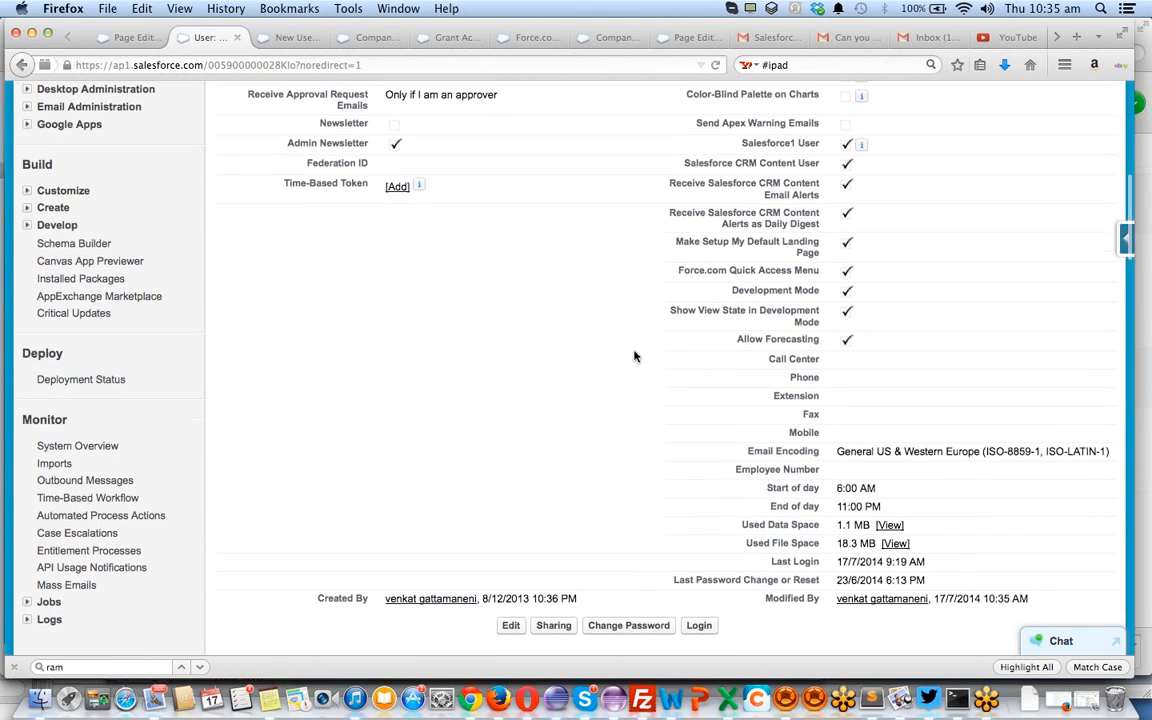
{"action": "scroll", "coordinate": [633, 355], "scroll_direction": "down", "scroll_amount": 12}
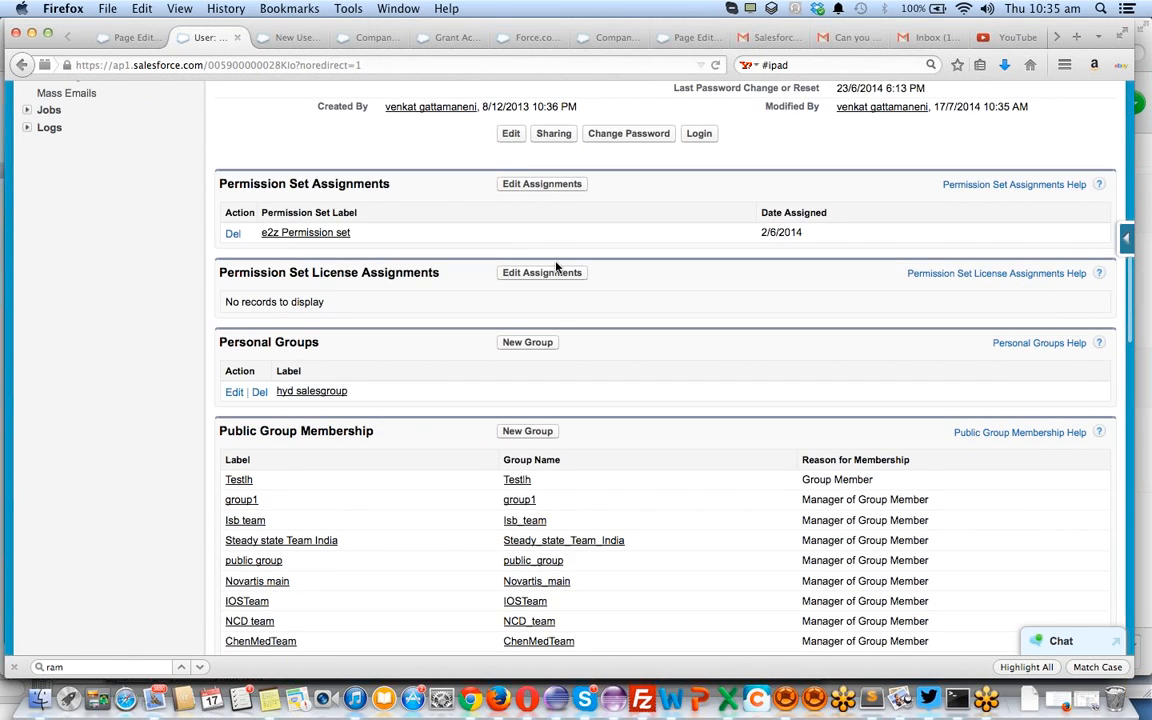
{"action": "scroll", "coordinate": [452, 194], "scroll_direction": "down", "scroll_amount": 1}
{"action": "scroll", "coordinate": [452, 194], "scroll_direction": "down", "scroll_amount": 3}
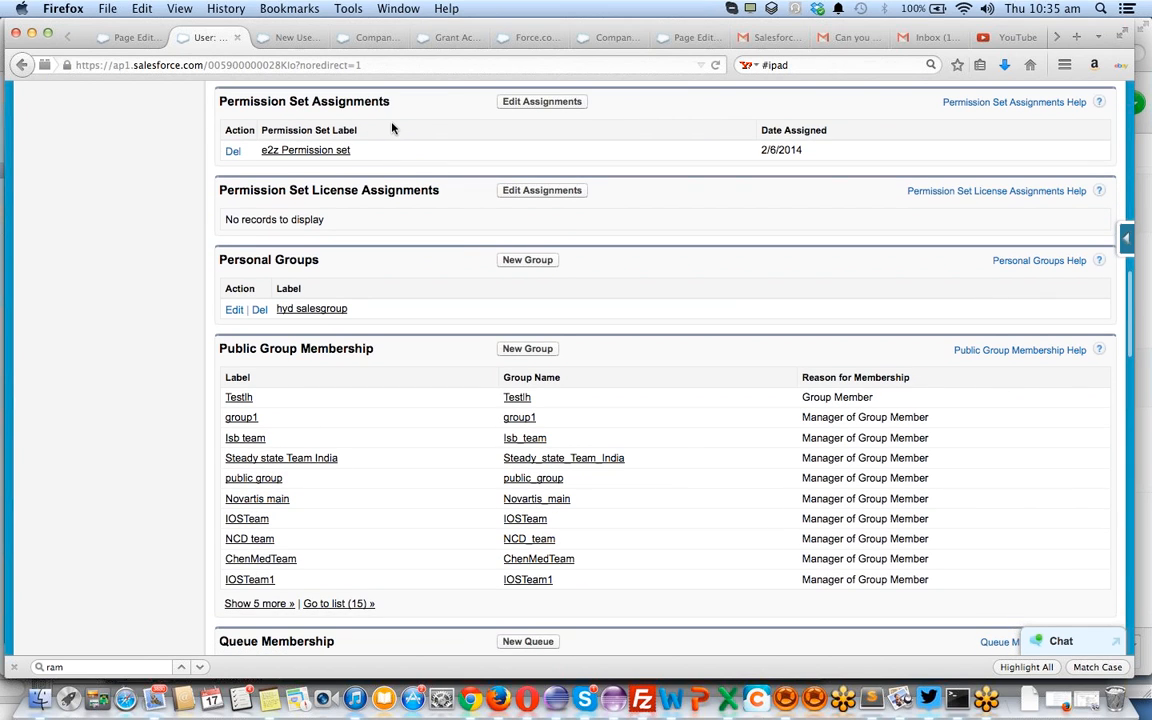
{"action": "scroll", "coordinate": [393, 127], "scroll_direction": "up", "scroll_amount": 1}
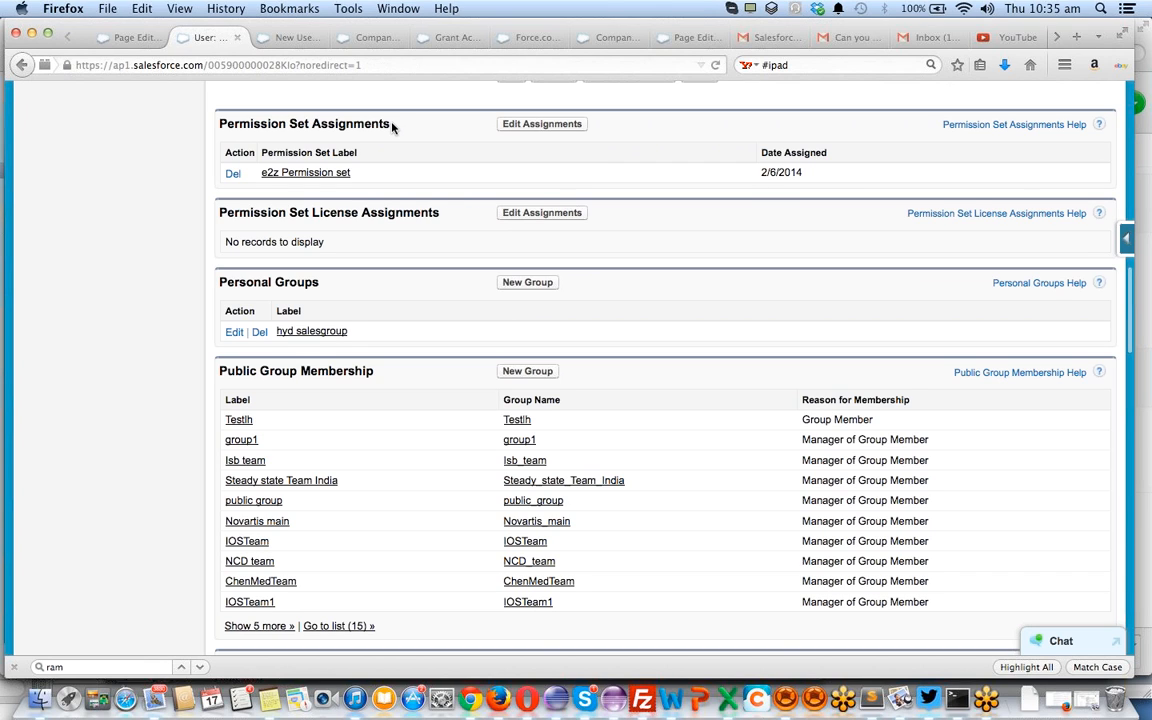
{"action": "scroll", "coordinate": [393, 127], "scroll_direction": "up", "scroll_amount": 1}
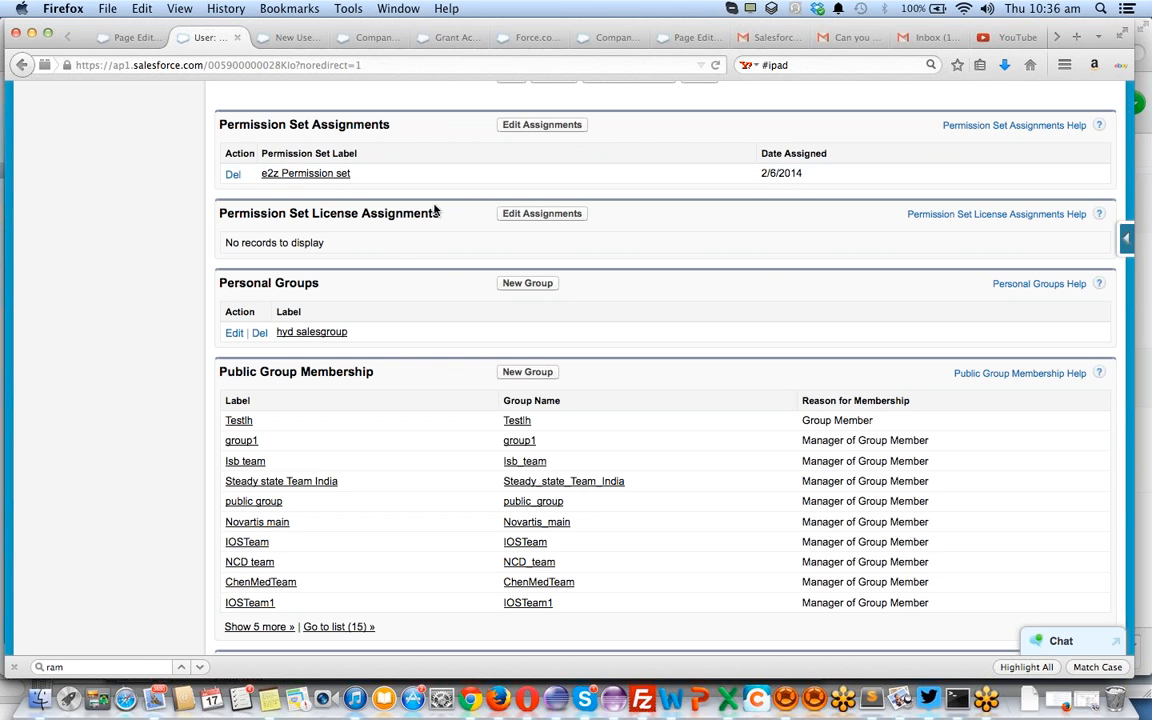
{"action": "scroll", "coordinate": [439, 213], "scroll_direction": "up", "scroll_amount": 3}
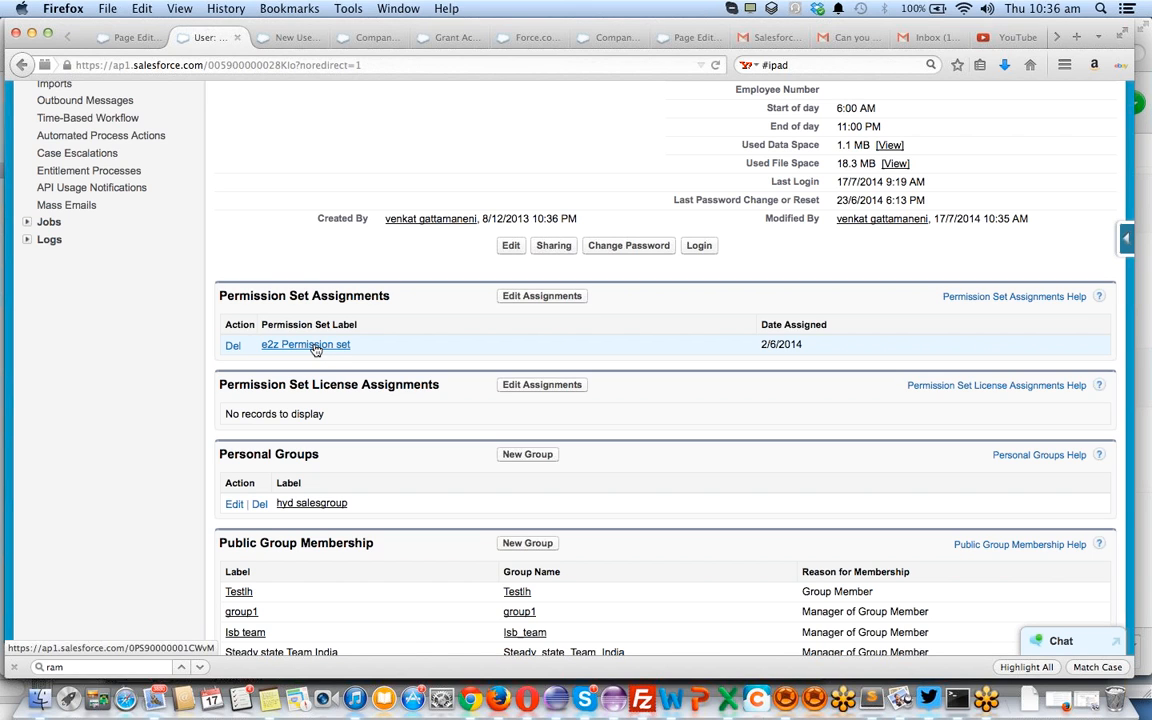
{"action": "scroll", "coordinate": [406, 380], "scroll_direction": "down", "scroll_amount": 3}
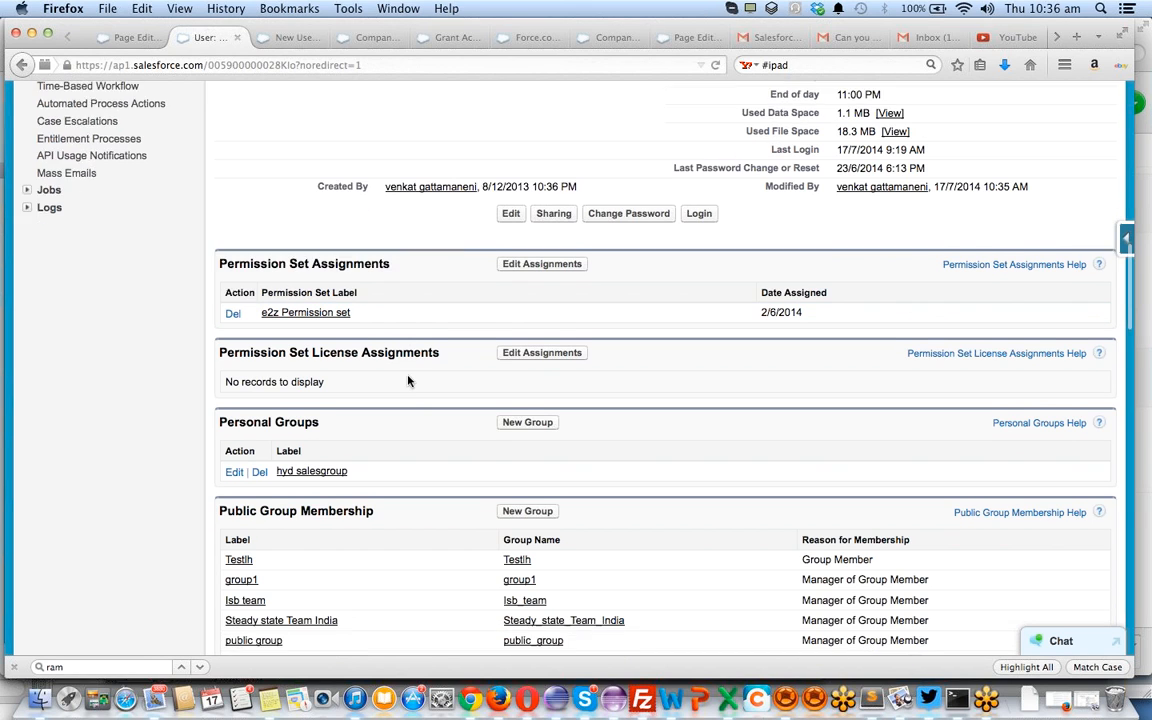
{"action": "scroll", "coordinate": [408, 380], "scroll_direction": "down", "scroll_amount": 1}
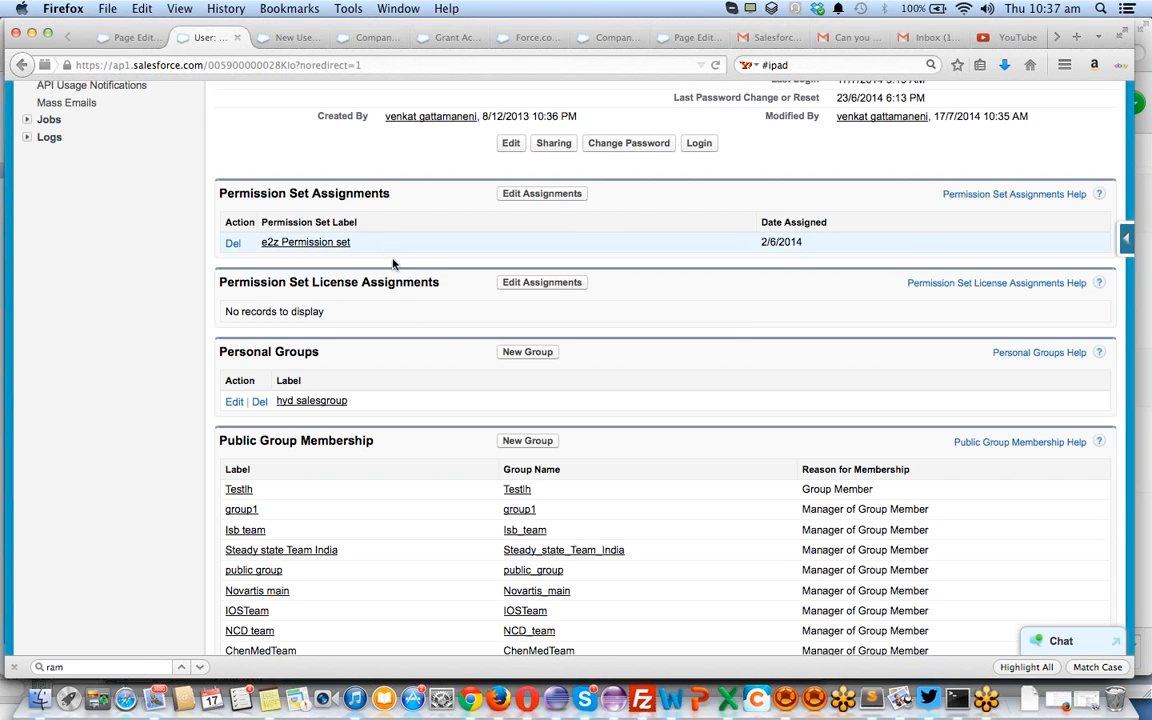
Examine the user's Personal Groups, Public Group Membership and Queue Membership lists
{"action": "scroll", "coordinate": [419, 276], "scroll_direction": "down", "scroll_amount": 1}
{"action": "scroll", "coordinate": [405, 277], "scroll_direction": "down", "scroll_amount": 3}
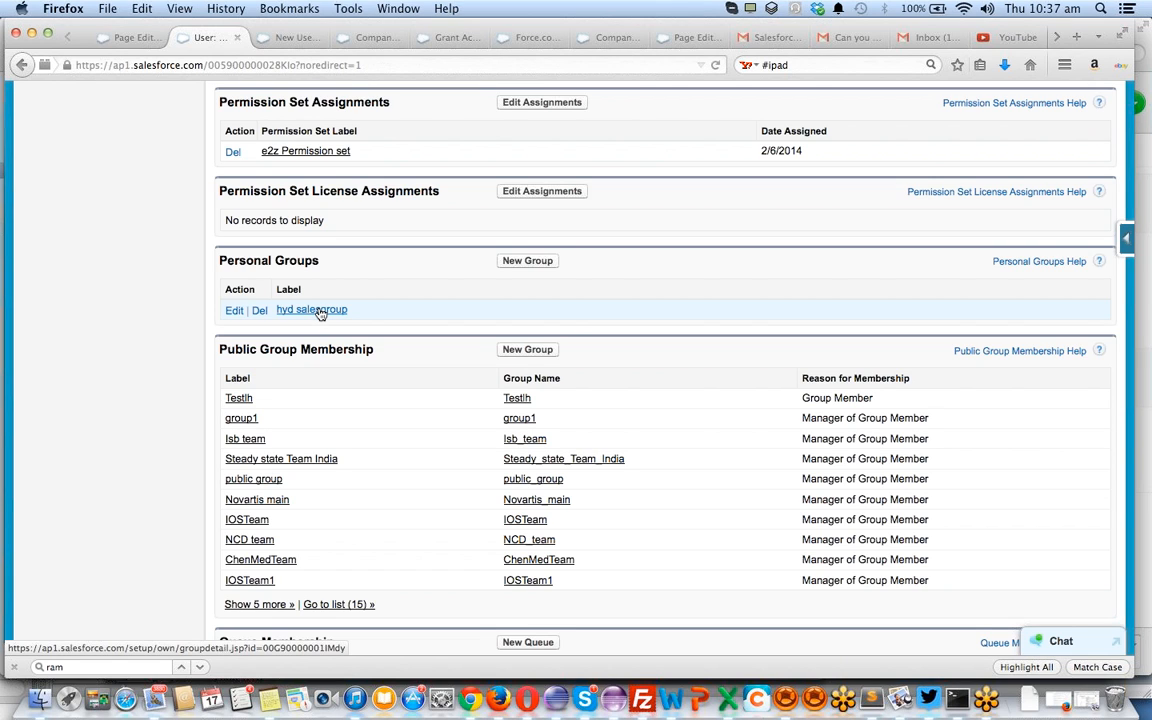
{"action": "double_click", "coordinate": [300, 260]}
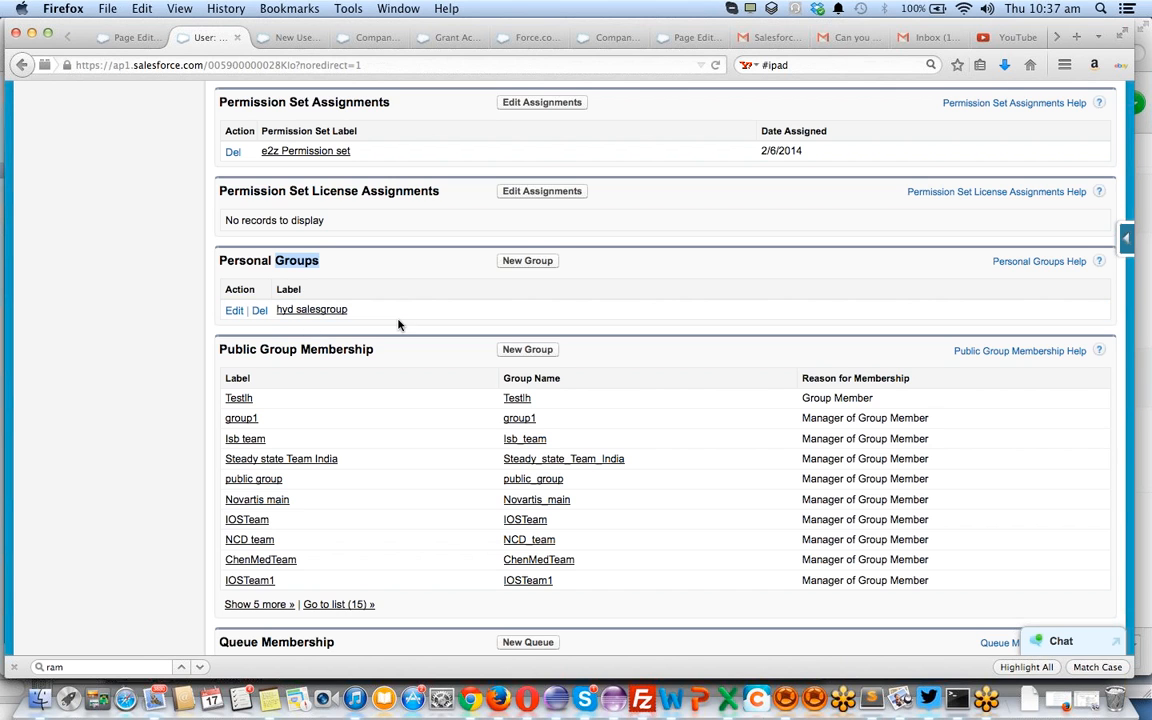
{"action": "scroll", "coordinate": [398, 323], "scroll_direction": "up", "scroll_amount": 2}
{"action": "scroll", "coordinate": [398, 323], "scroll_direction": "up", "scroll_amount": 1}
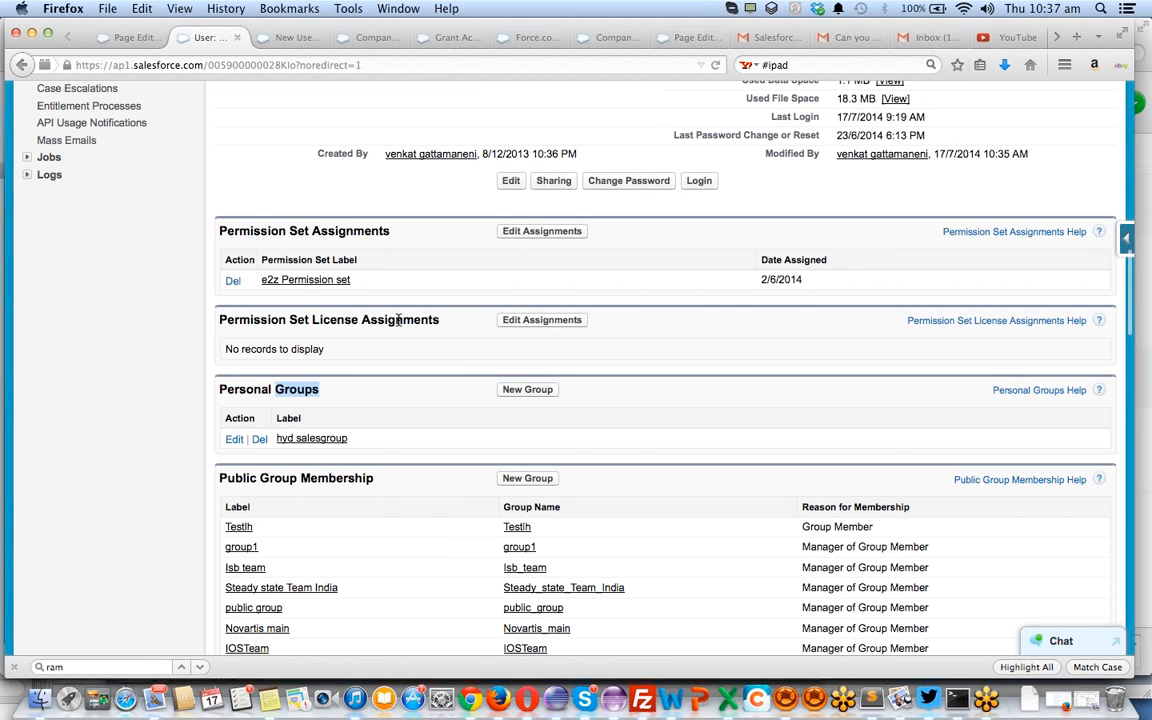
{"action": "scroll", "coordinate": [398, 320], "scroll_direction": "down", "scroll_amount": 3}
{"action": "scroll", "coordinate": [398, 323], "scroll_direction": "down", "scroll_amount": 2}
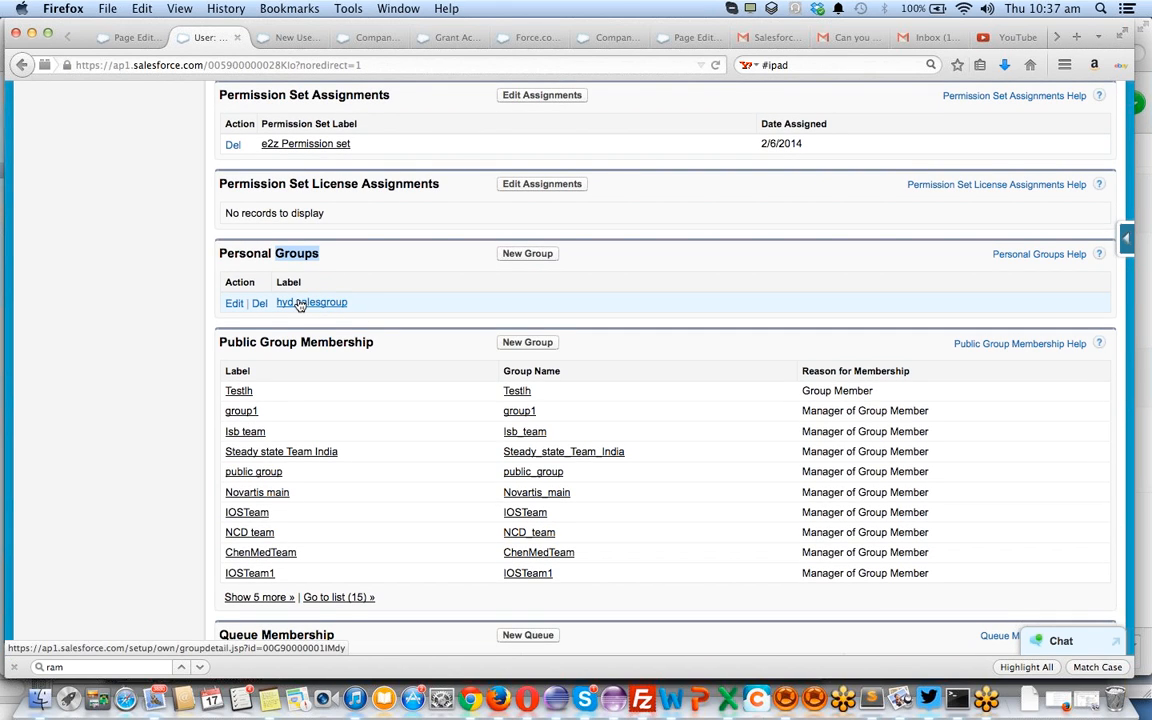
{"action": "scroll", "coordinate": [299, 305], "scroll_direction": "down", "scroll_amount": 3}
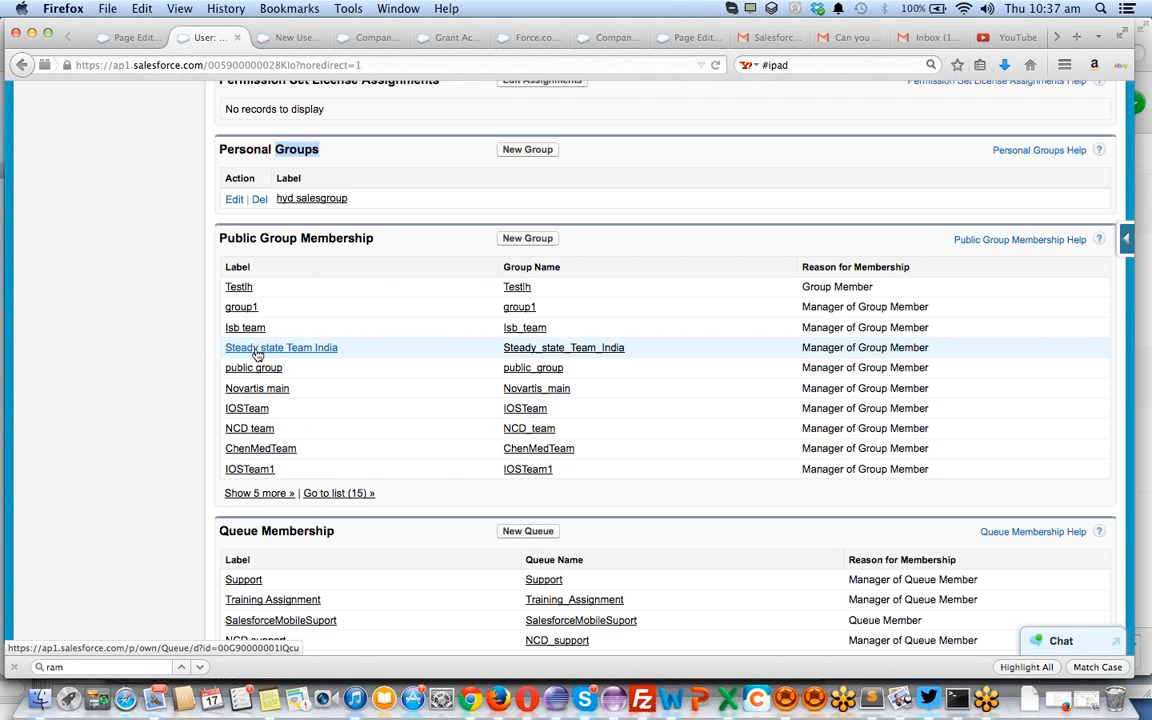
{"action": "scroll", "coordinate": [309, 406], "scroll_direction": "down", "scroll_amount": 4}
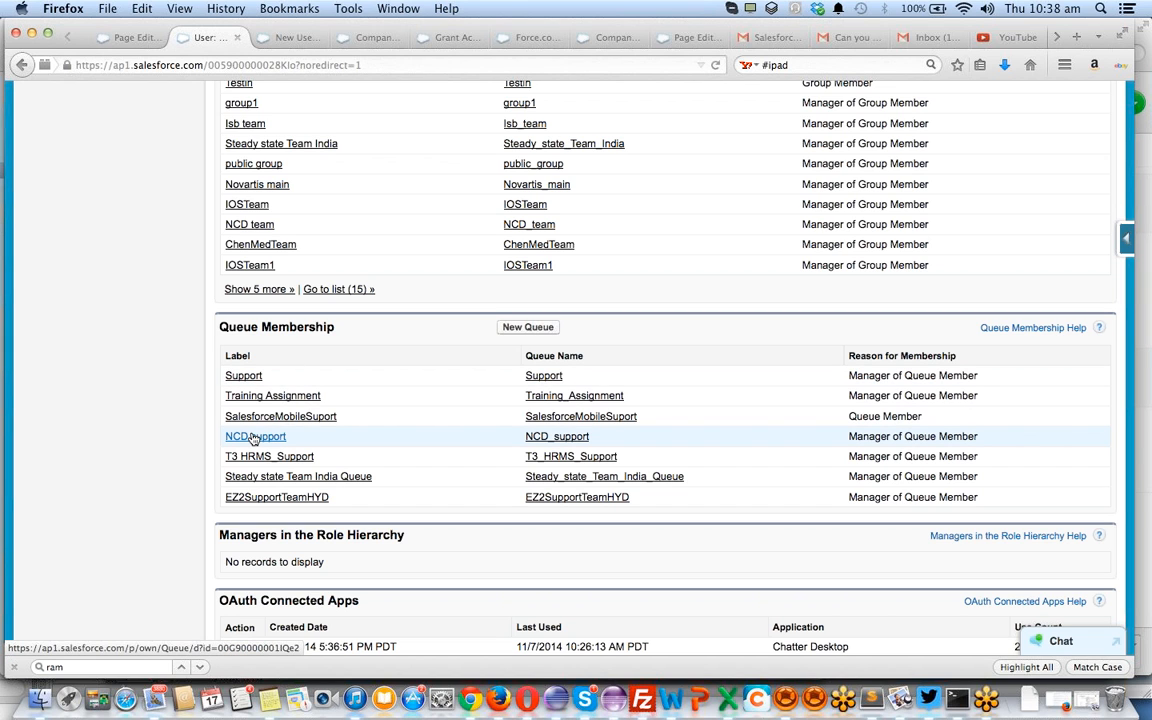
{"action": "scroll", "coordinate": [253, 438], "scroll_direction": "down", "scroll_amount": 3}
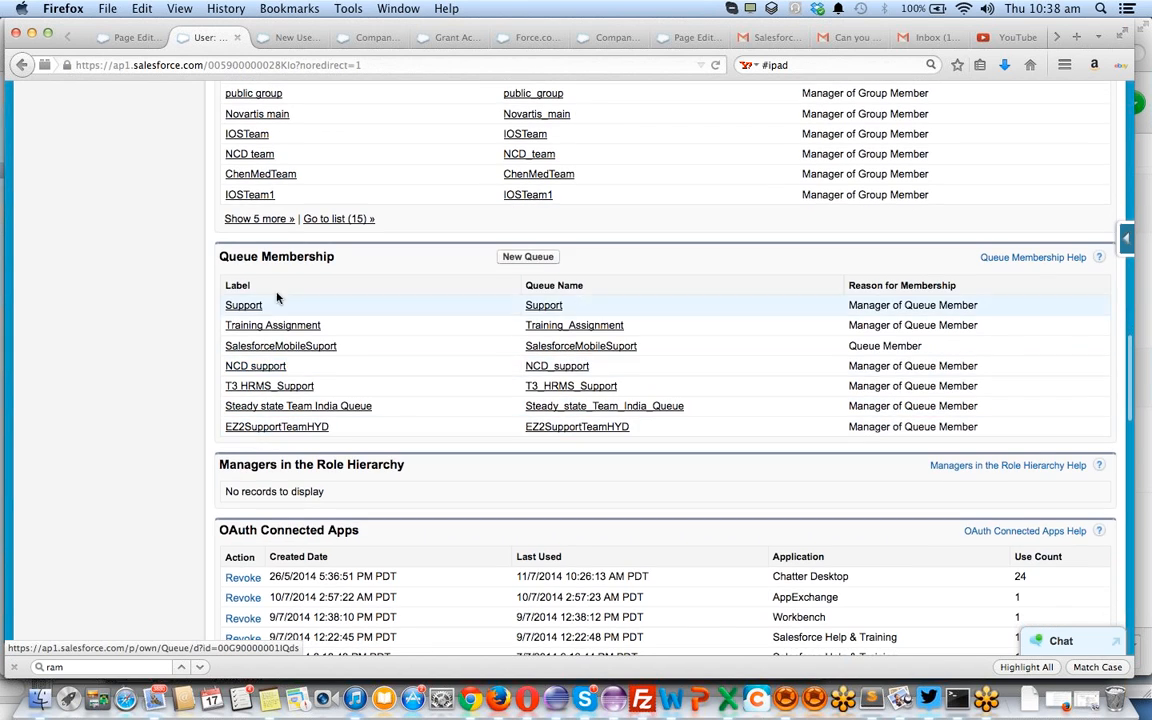
Look through the user's Managers in the Role Hierarchy, OAuth Connected Apps, Third-Party Account Links, Managed Packages and Login History
{"action": "scroll", "coordinate": [357, 333], "scroll_direction": "down", "scroll_amount": 6}
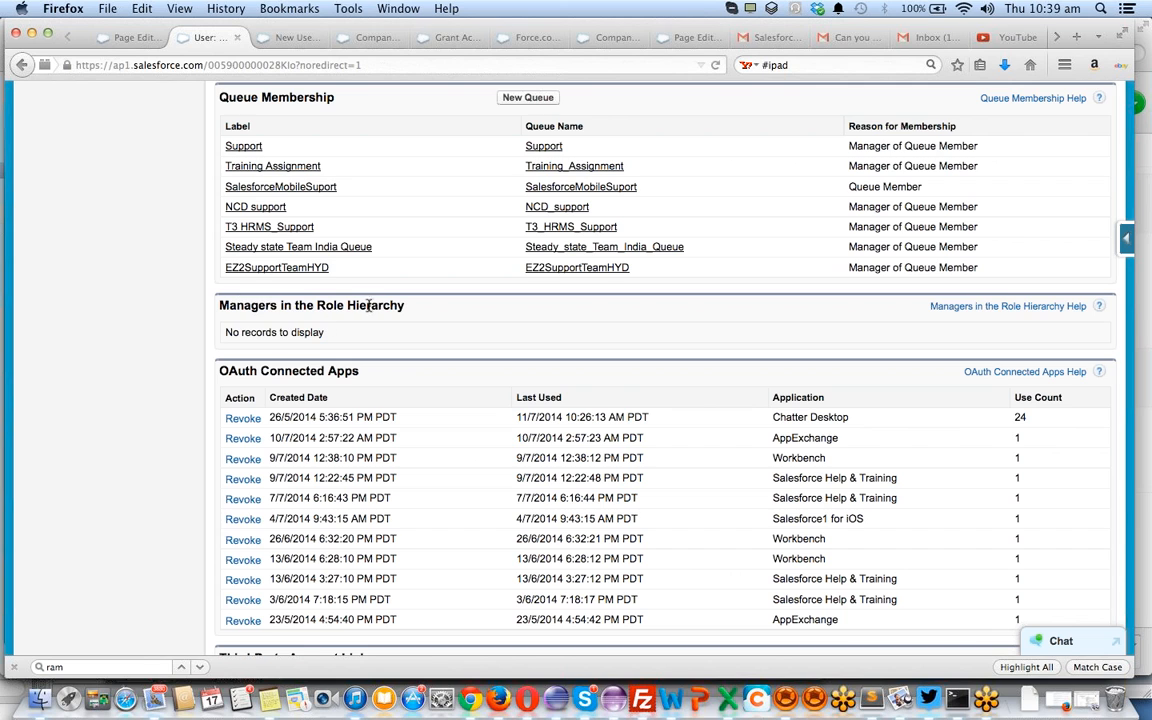
{"action": "scroll", "coordinate": [395, 389], "scroll_direction": "down", "scroll_amount": 3}
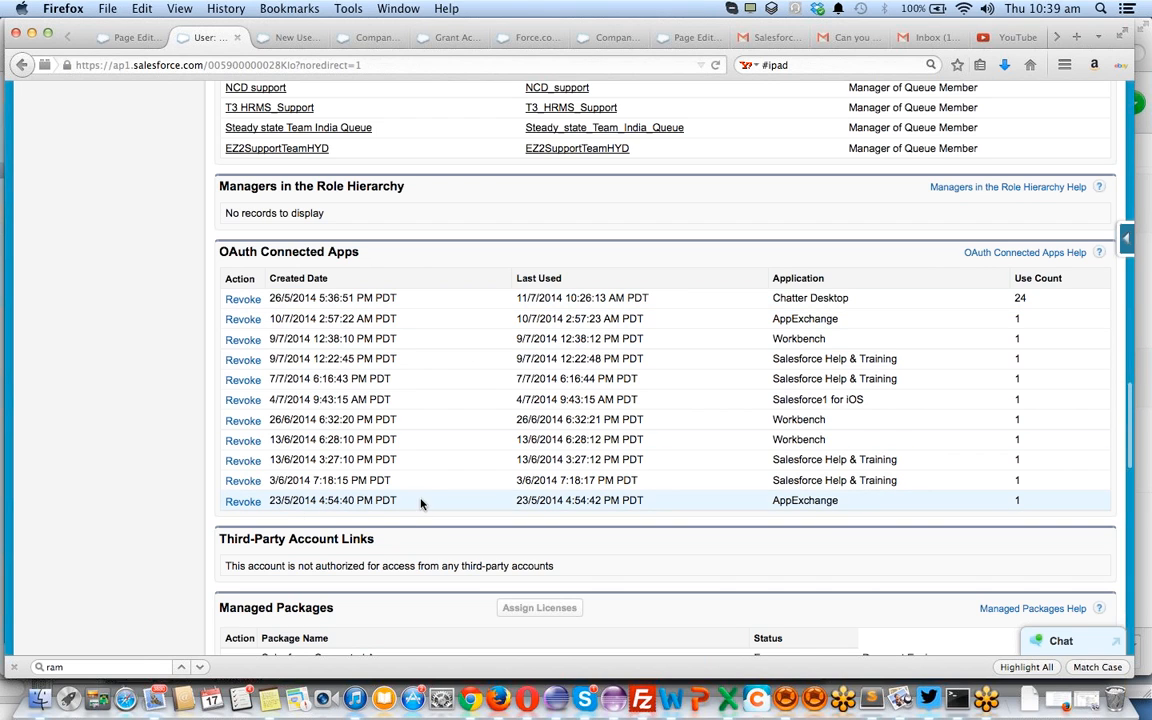
{"action": "scroll", "coordinate": [446, 405], "scroll_direction": "down", "scroll_amount": 2}
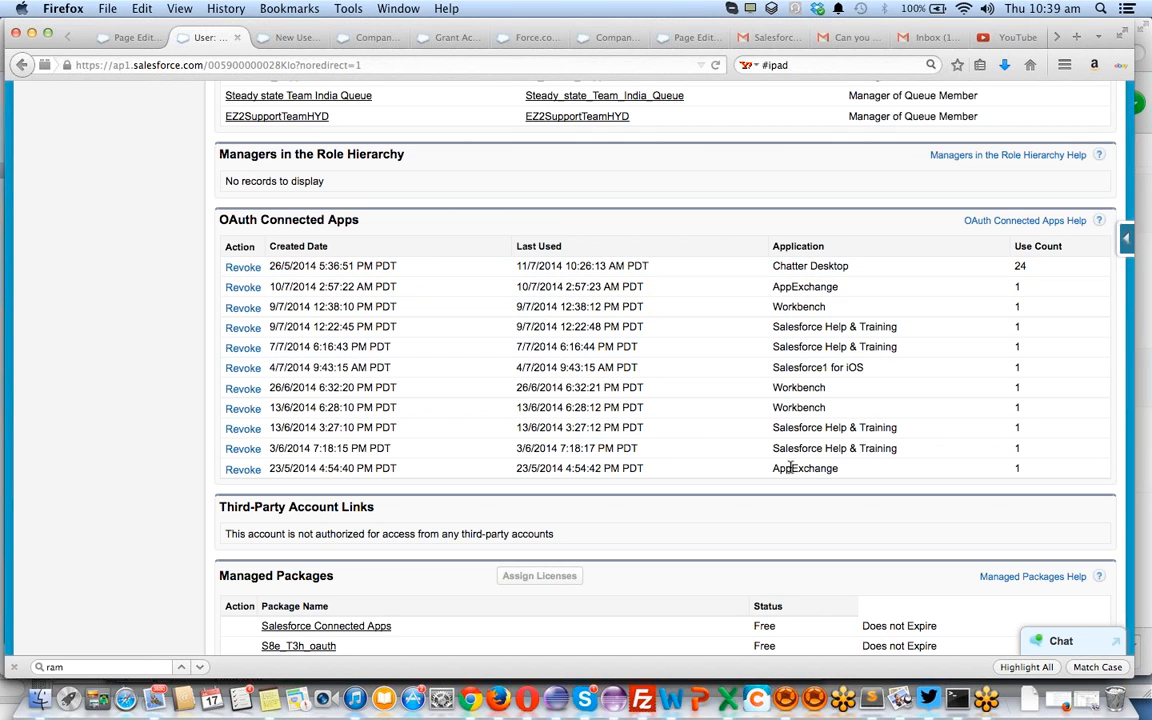
{"action": "scroll", "coordinate": [634, 390], "scroll_direction": "down", "scroll_amount": 5}
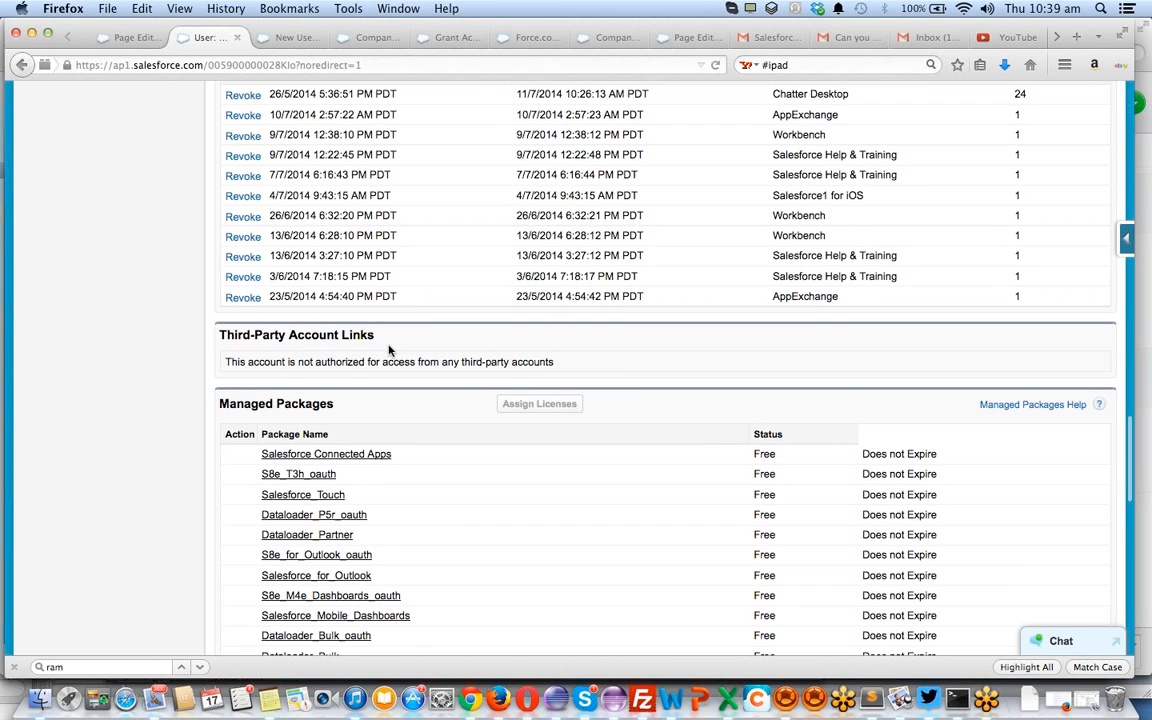
{"action": "scroll", "coordinate": [390, 348], "scroll_direction": "down", "scroll_amount": 3}
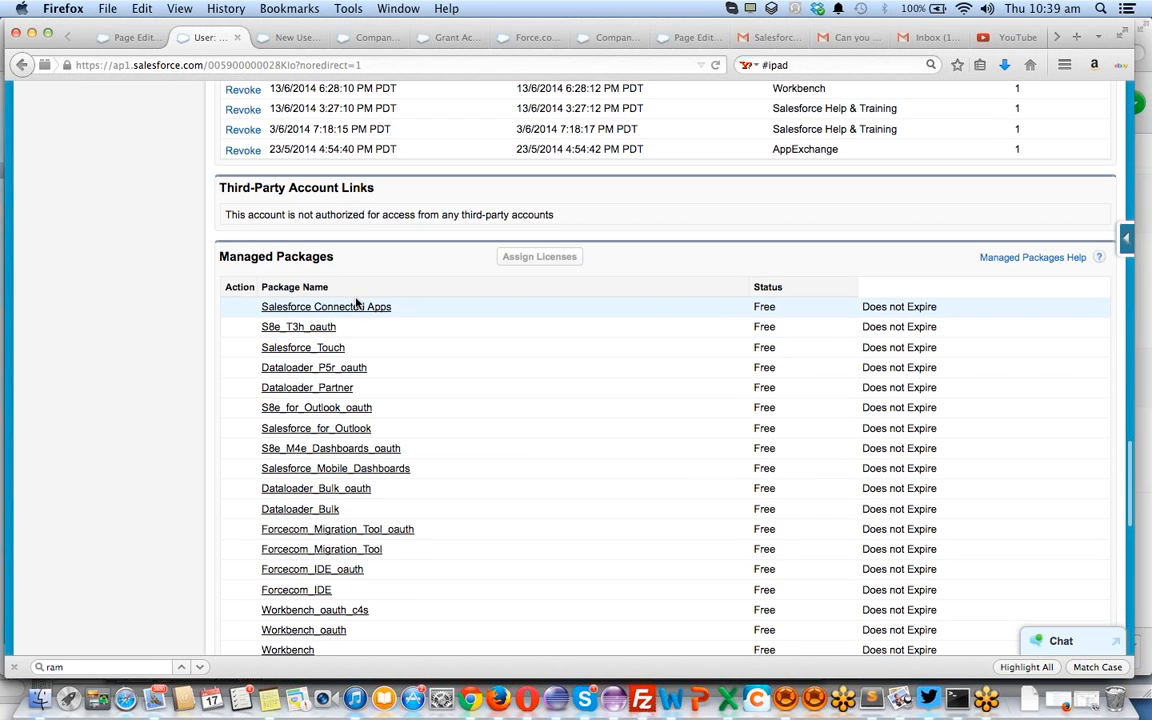
{"action": "scroll", "coordinate": [356, 302], "scroll_direction": "down", "scroll_amount": 3}
{"action": "scroll", "coordinate": [356, 302], "scroll_direction": "down", "scroll_amount": 8}
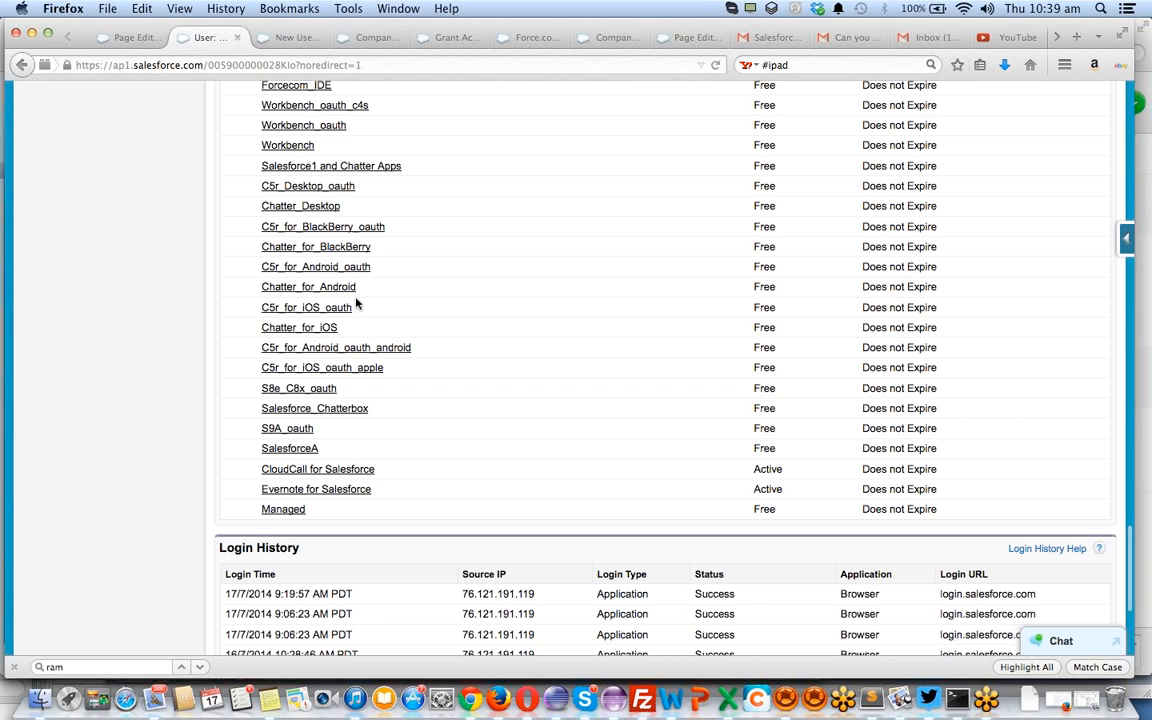
{"action": "scroll", "coordinate": [356, 303], "scroll_direction": "down", "scroll_amount": 1}
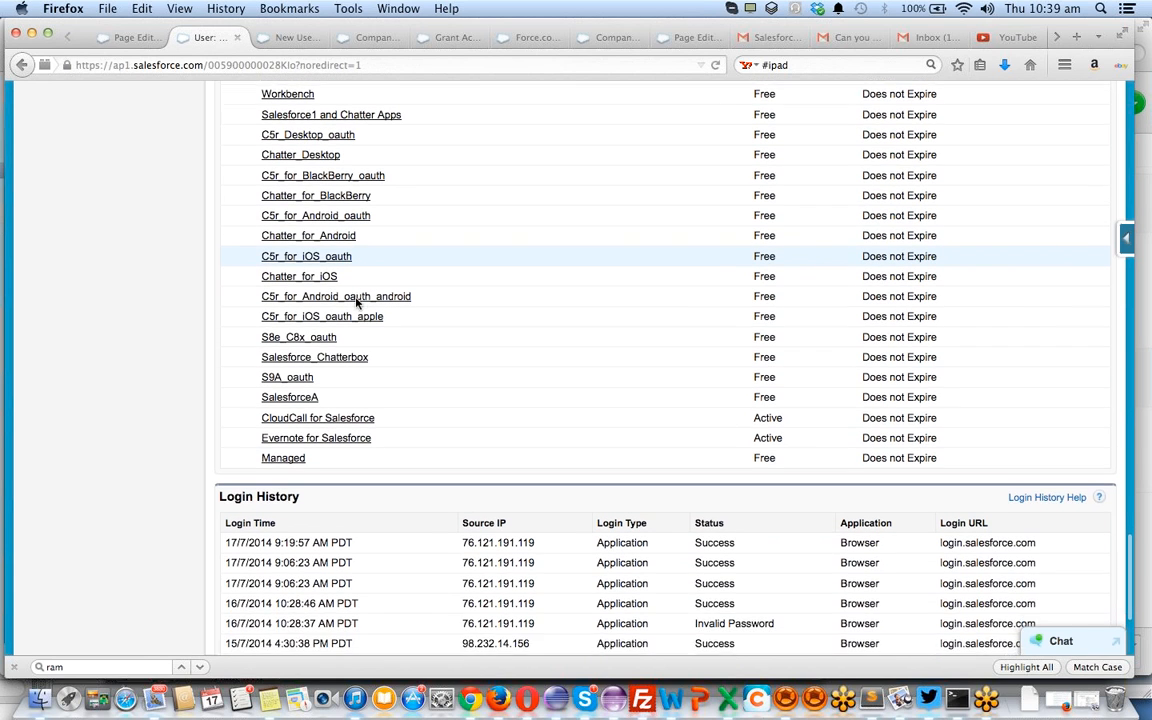
{"action": "scroll", "coordinate": [356, 302], "scroll_direction": "down", "scroll_amount": 4}
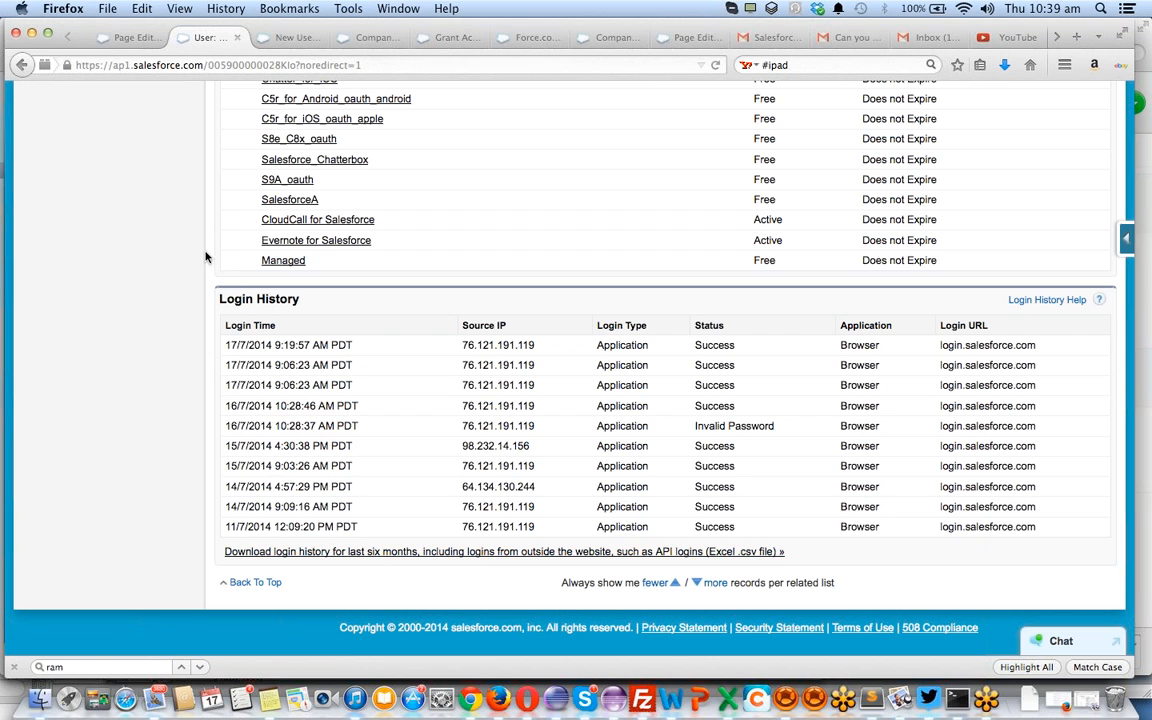
{"action": "scroll", "coordinate": [131, 368], "scroll_direction": "up", "scroll_amount": 15}
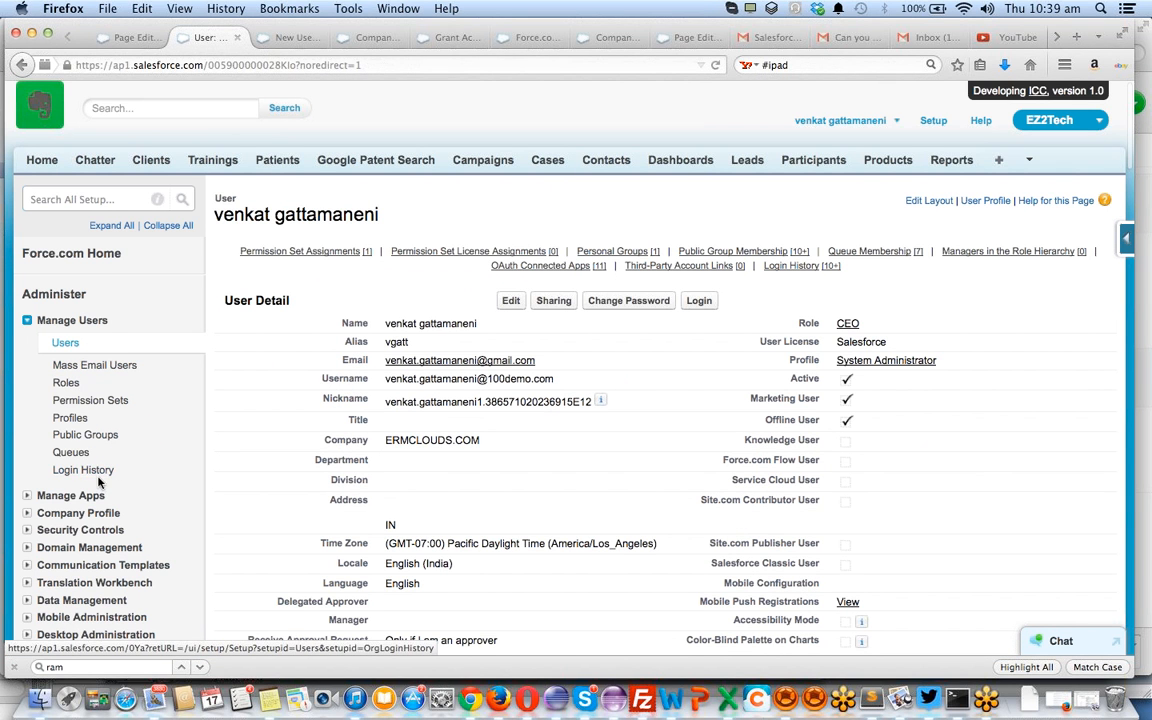
Recheck the user's Login History and expand the Manage Apps setup section to view its entries
{"action": "scroll", "coordinate": [465, 446], "scroll_direction": "down", "scroll_amount": 15}
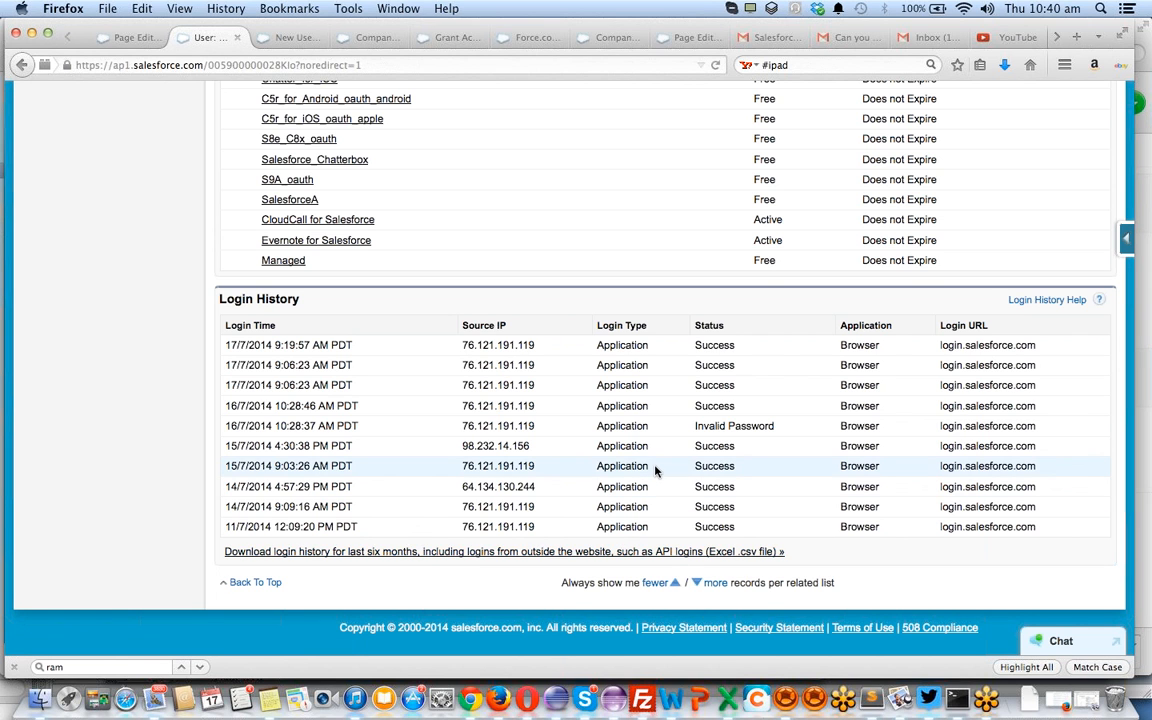
{"action": "scroll", "coordinate": [655, 470], "scroll_direction": "up", "scroll_amount": 3}
{"action": "scroll", "coordinate": [655, 470], "scroll_direction": "up", "scroll_amount": 20}
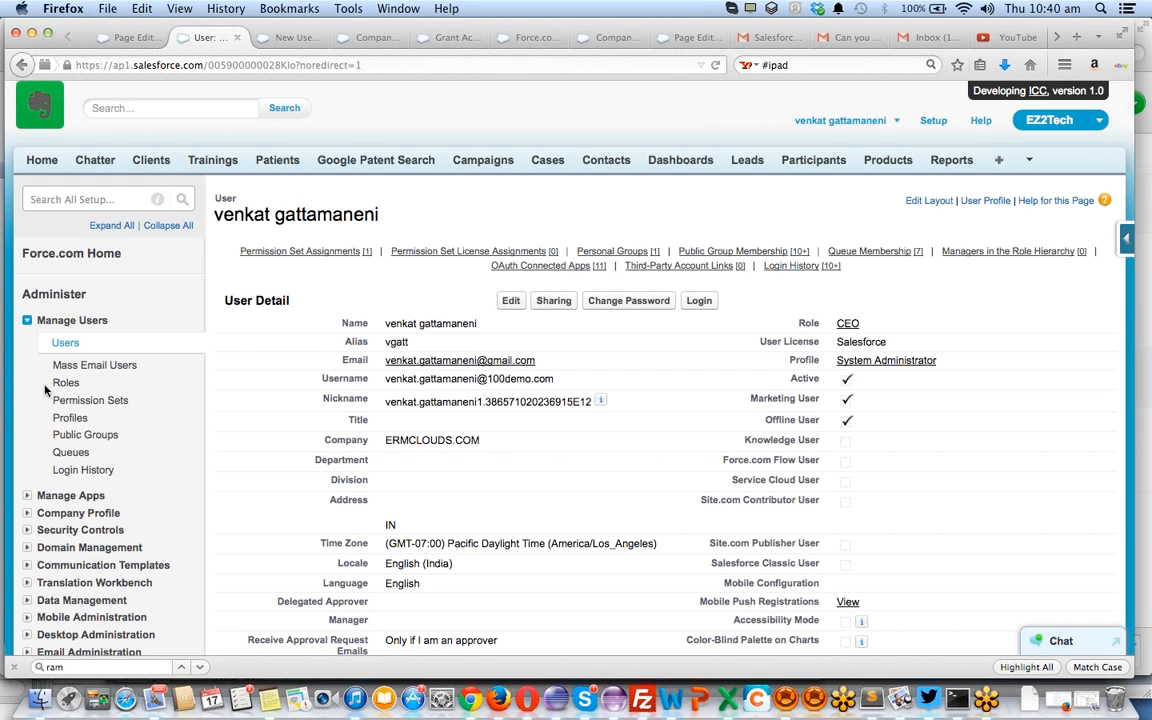
{"action": "left_click", "coordinate": [28, 500]}
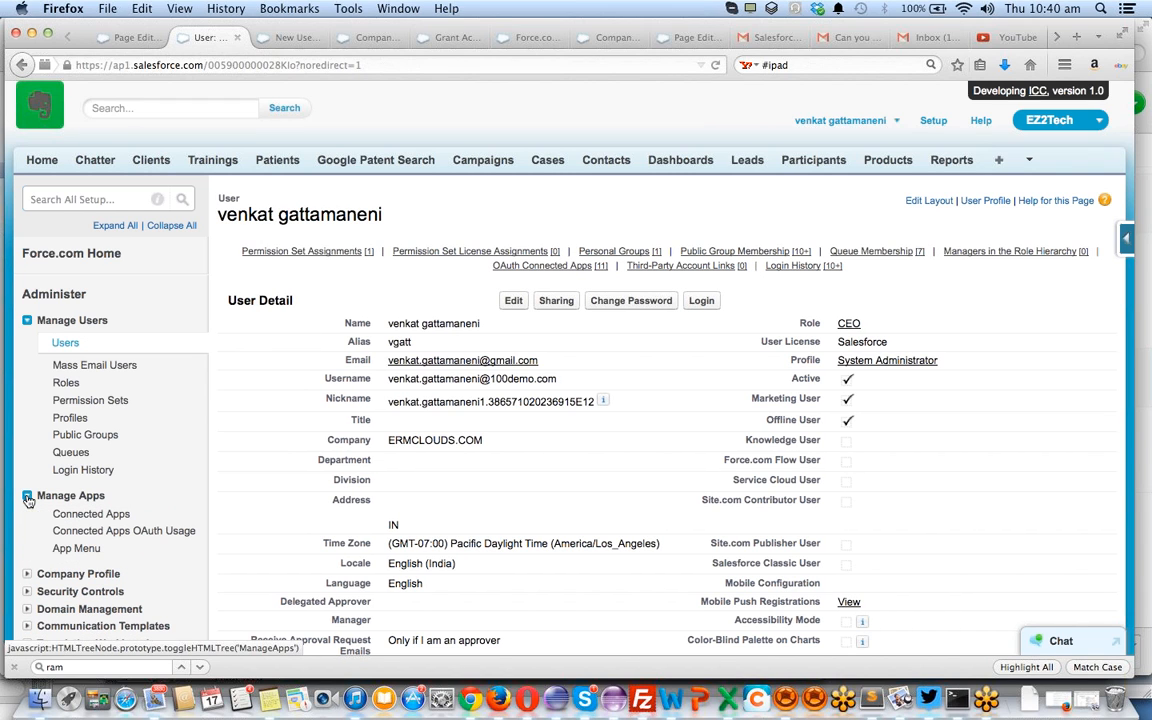
{"action": "scroll", "coordinate": [118, 461], "scroll_direction": "down", "scroll_amount": 1}
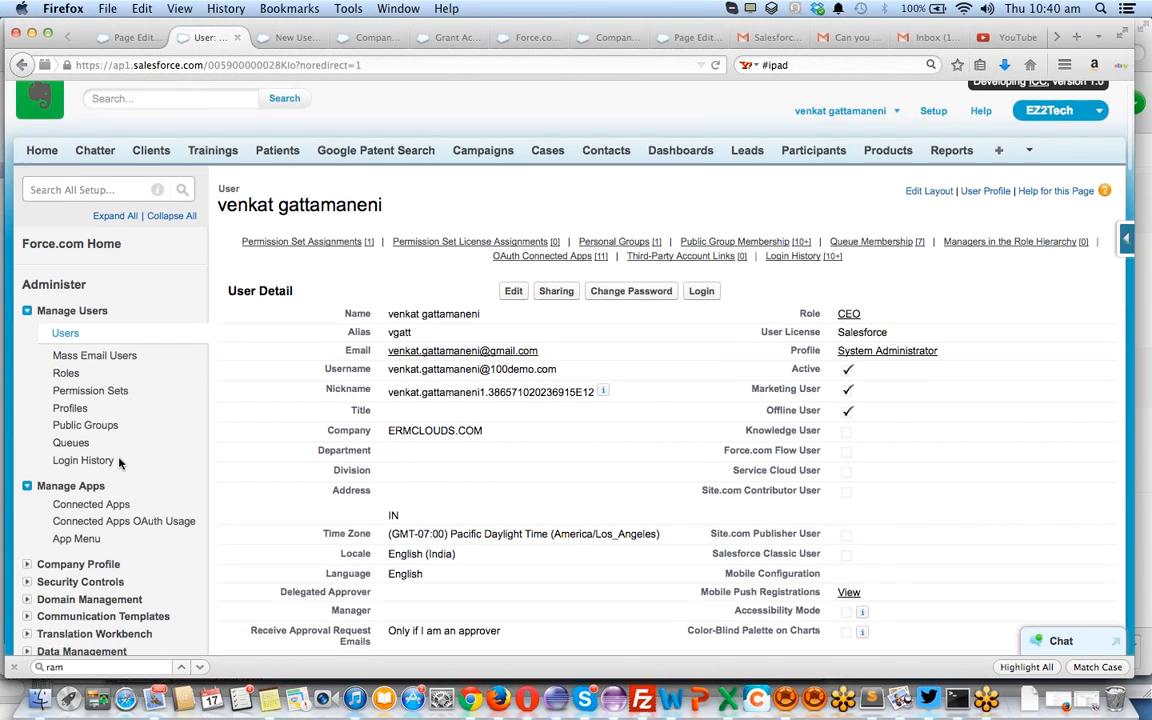
{"action": "scroll", "coordinate": [118, 461], "scroll_direction": "down", "scroll_amount": 3}
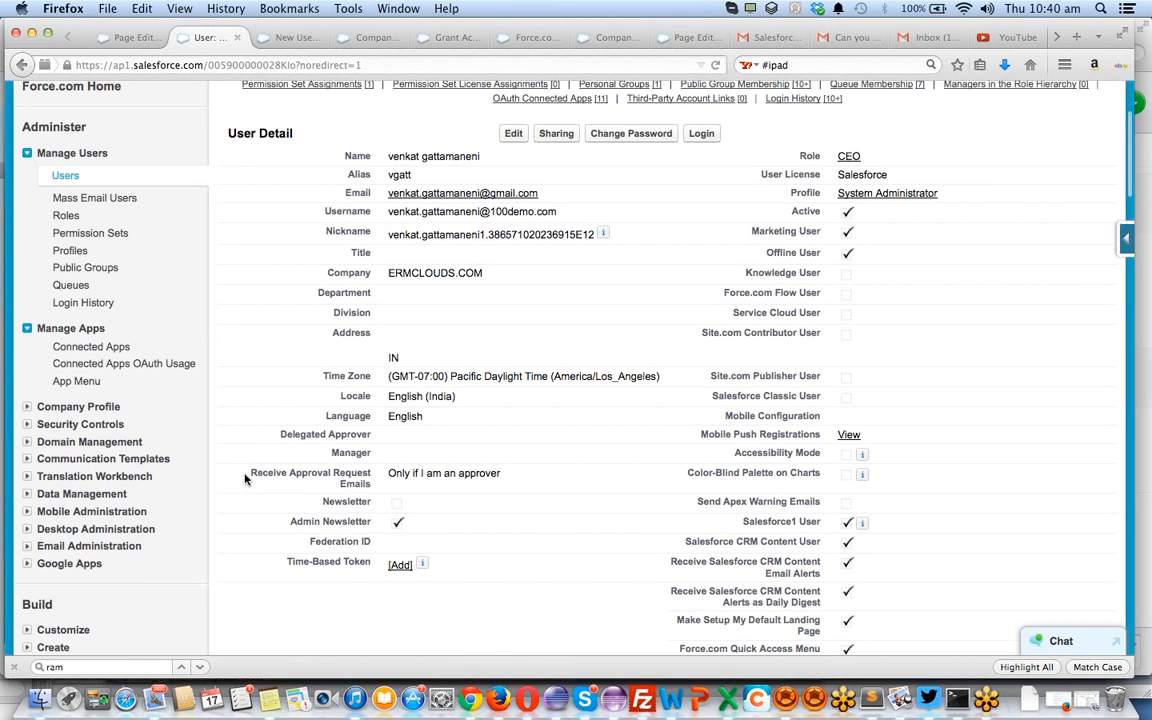
{"action": "scroll", "coordinate": [245, 479], "scroll_direction": "up", "scroll_amount": 3}
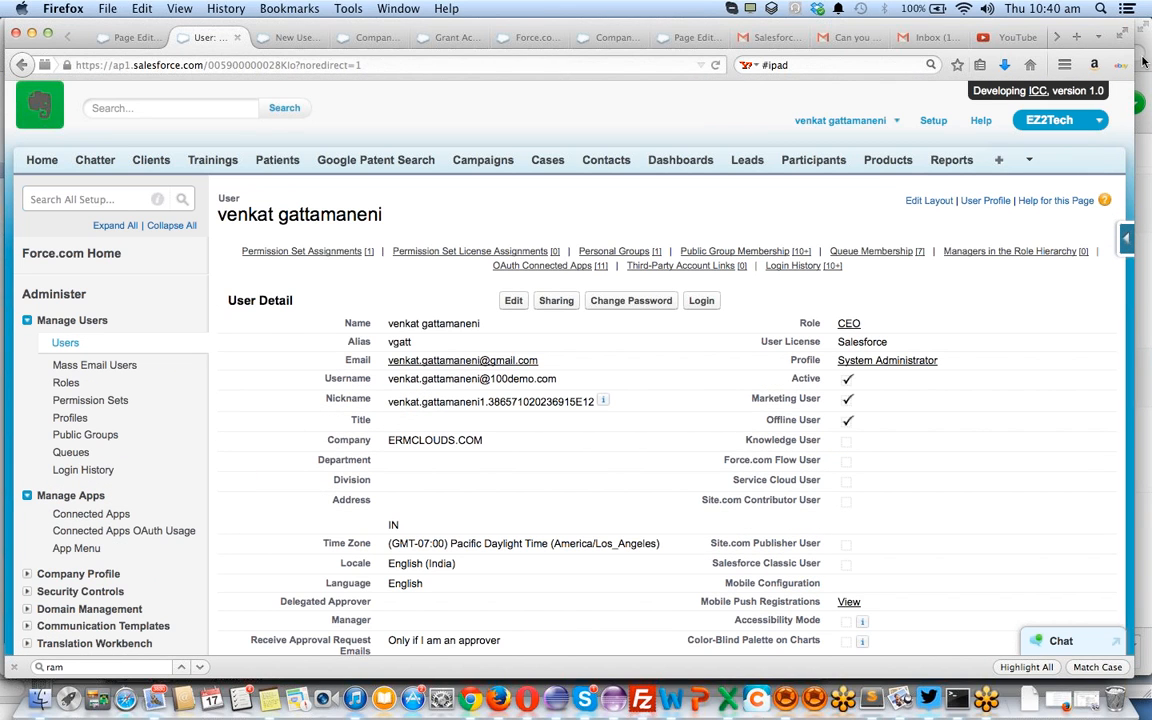
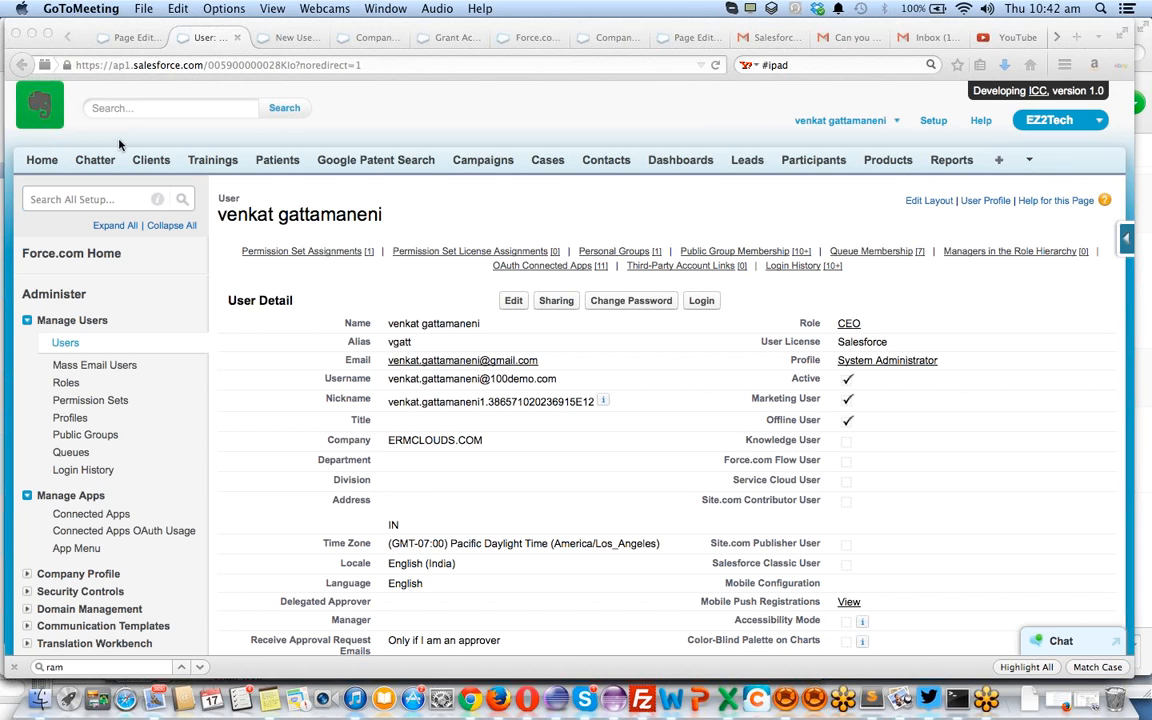
Go to Chatter, look over the feed, and open the EZ2 SFDC BATCH 2 group from the recently viewed groups
{"action": "left_click", "coordinate": [96, 161]}
{"action": "left_click", "coordinate": [96, 161]}
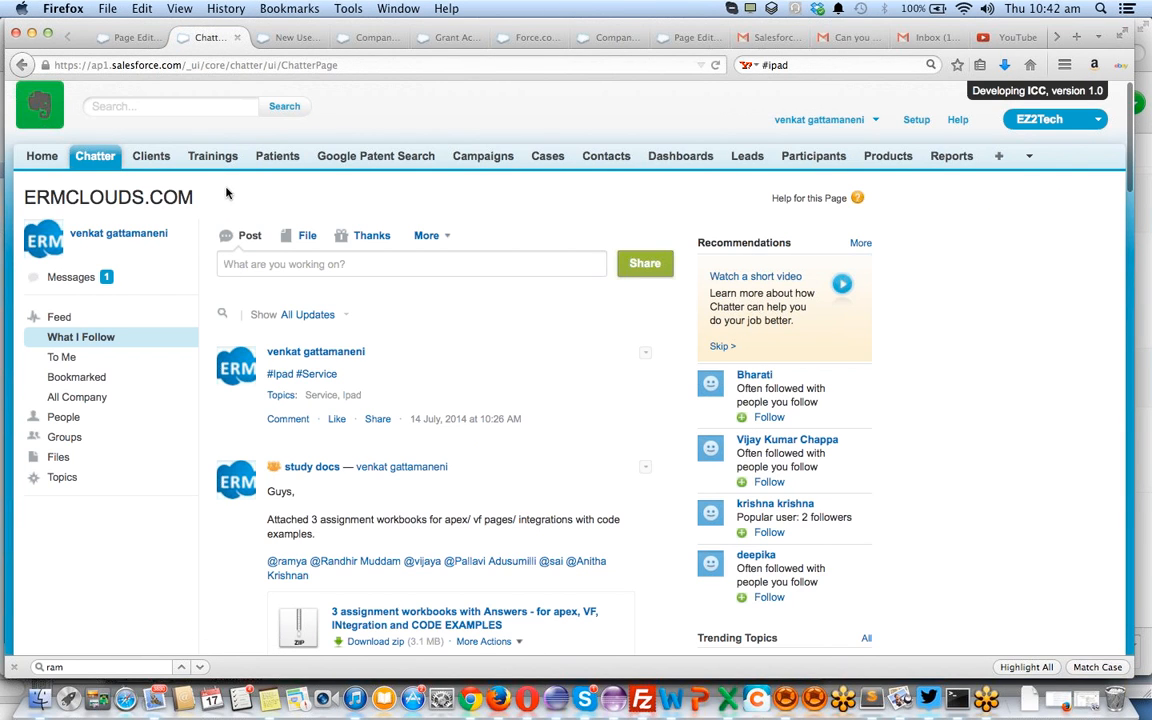
{"action": "scroll", "coordinate": [387, 320], "scroll_direction": "down", "scroll_amount": 3}
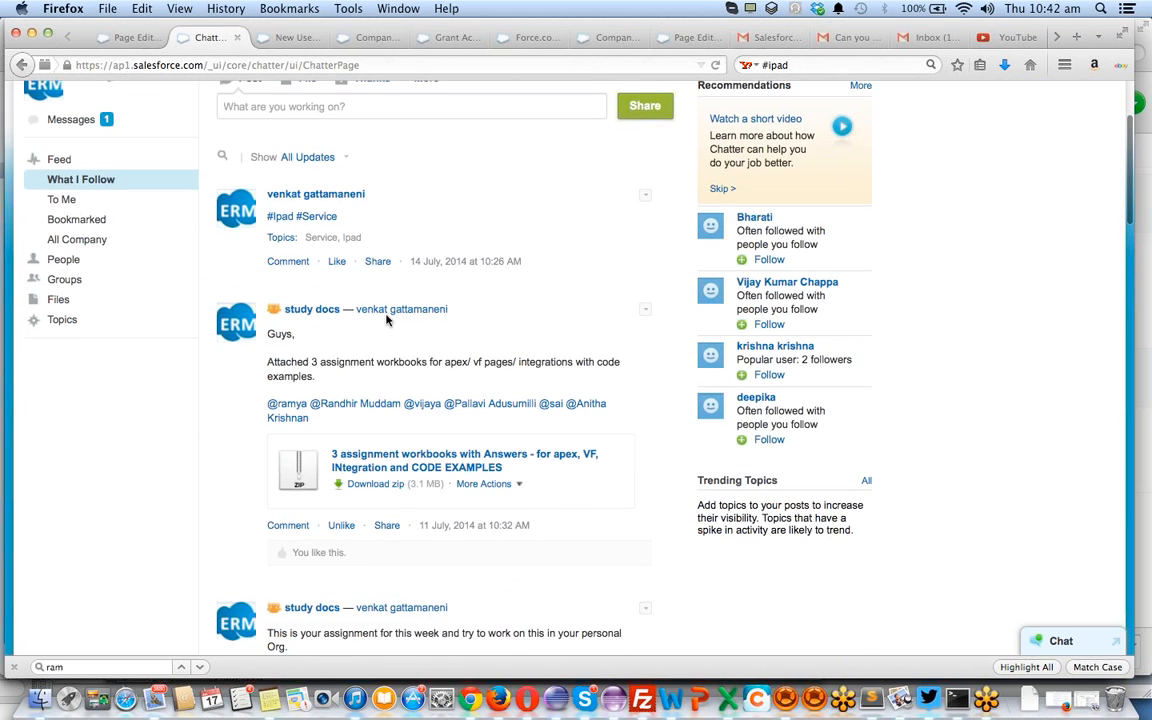
{"action": "scroll", "coordinate": [387, 320], "scroll_direction": "down", "scroll_amount": 5}
{"action": "scroll", "coordinate": [386, 330], "scroll_direction": "up", "scroll_amount": 9}
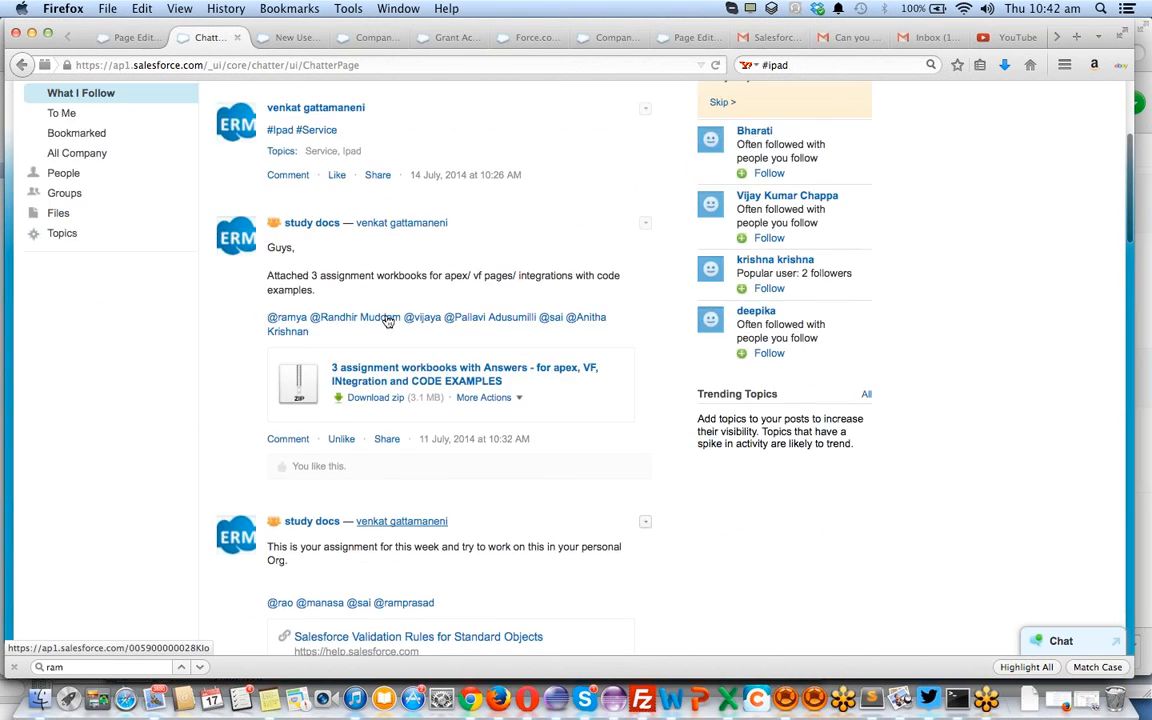
{"action": "left_click", "coordinate": [66, 437]}
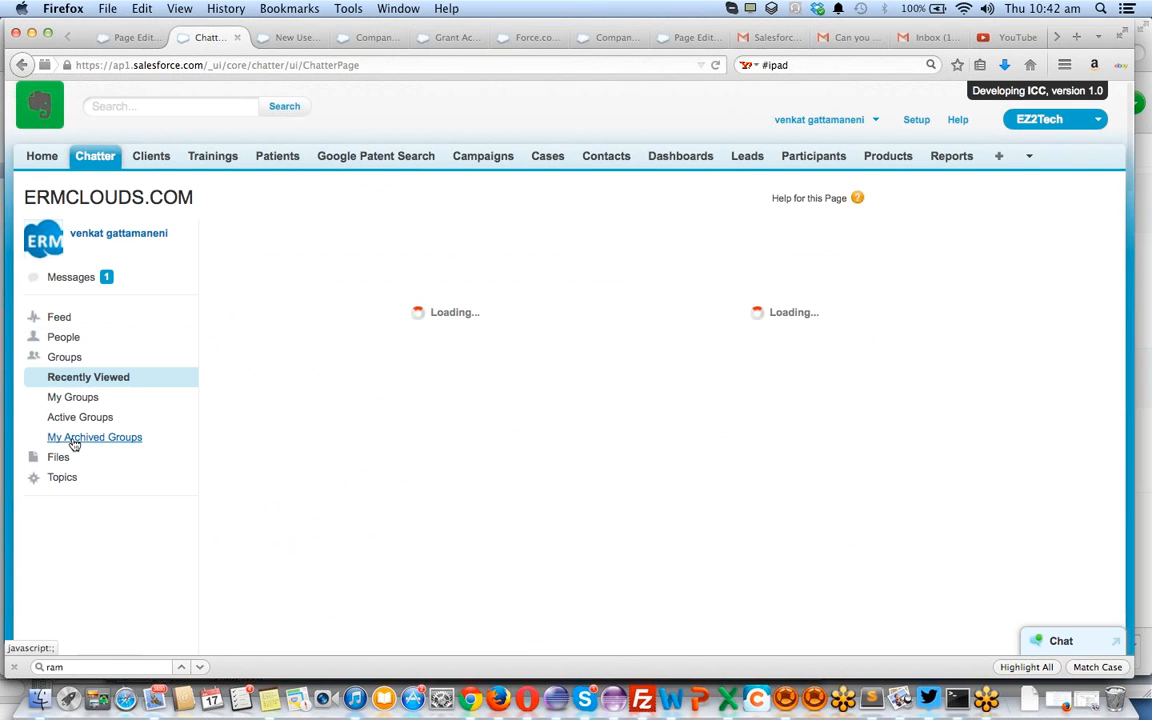
{"action": "scroll", "coordinate": [421, 401], "scroll_direction": "down", "scroll_amount": 3}
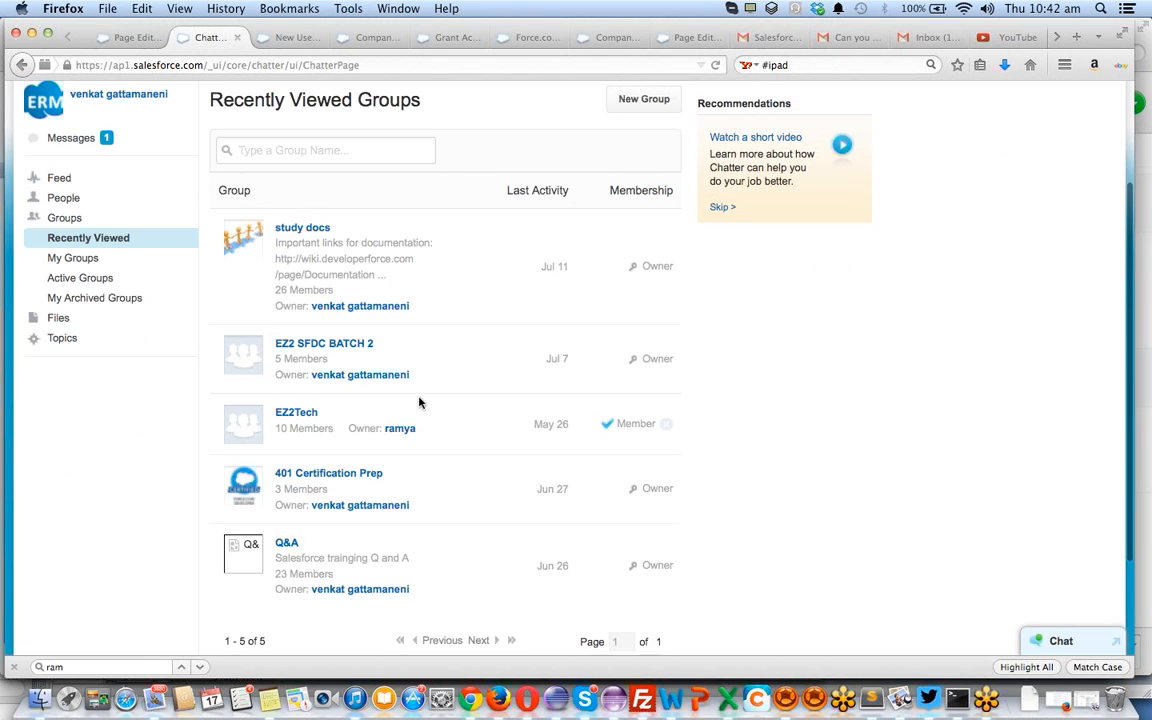
{"action": "left_click", "coordinate": [342, 333]}
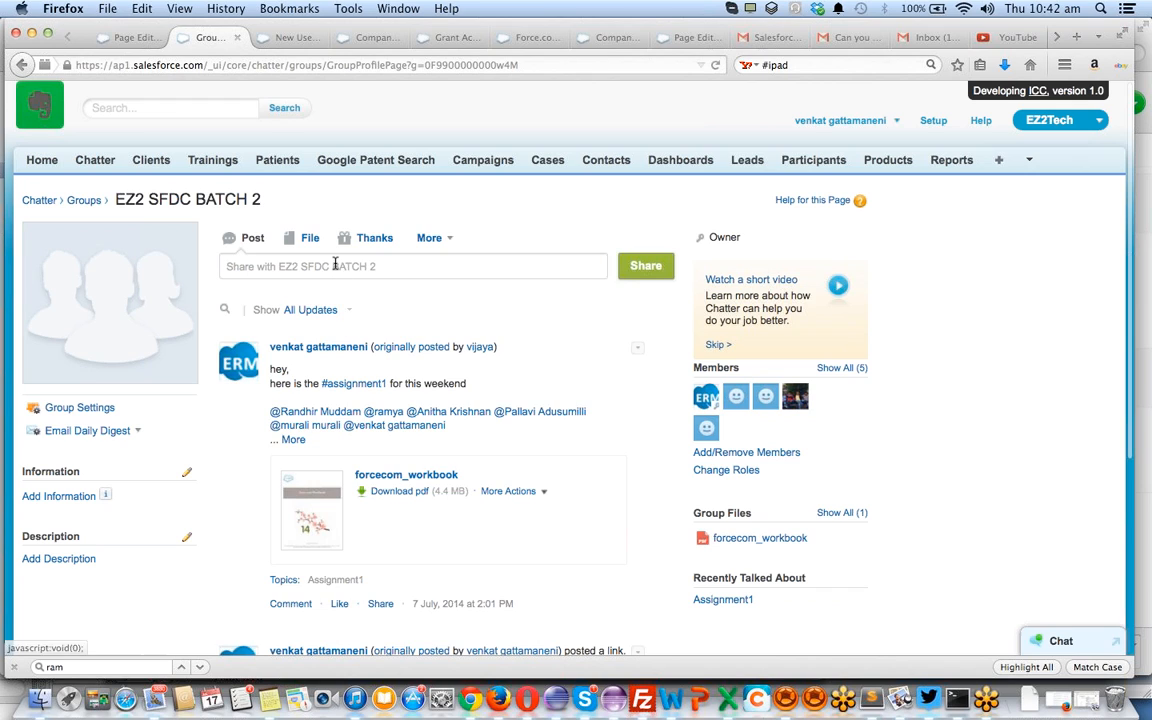
Start a new group post with the topic #Assignment2 on its first line
{"action": "left_click", "coordinate": [335, 266]}
{"action": "type", "text": "A"}
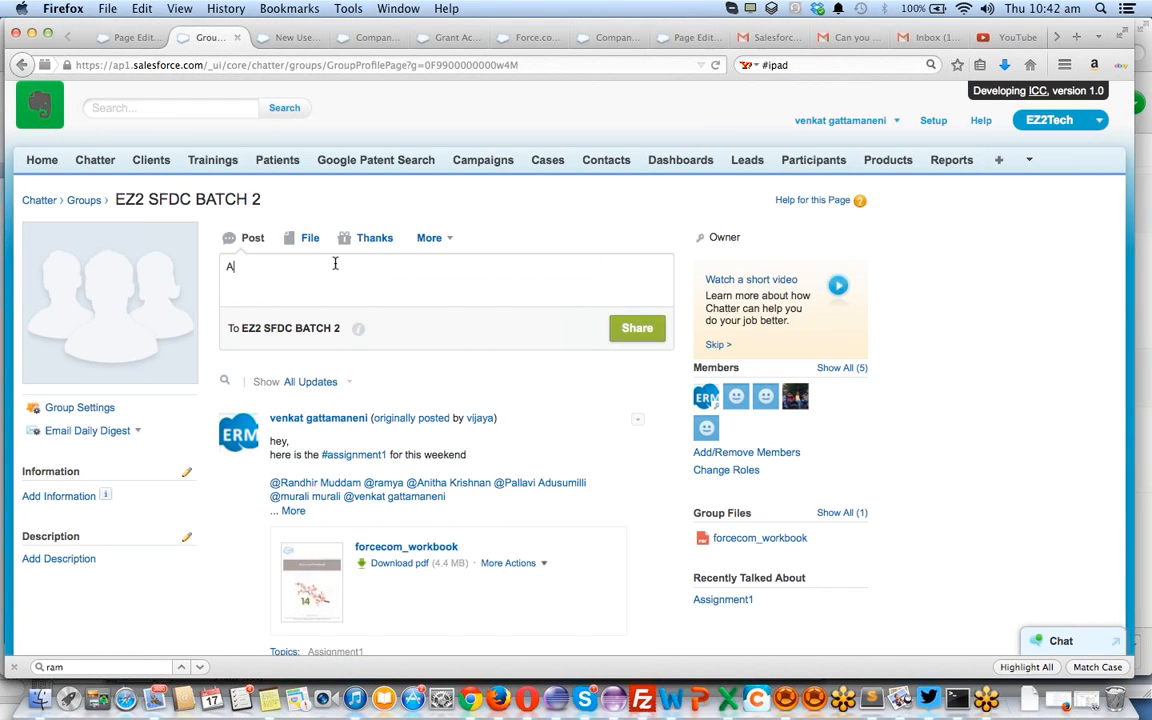
{"action": "type", "text": "ssignment2"}
{"action": "key", "text": "super+Left"}
{"action": "type", "text": "#"}
{"action": "key", "text": "super+Right"}
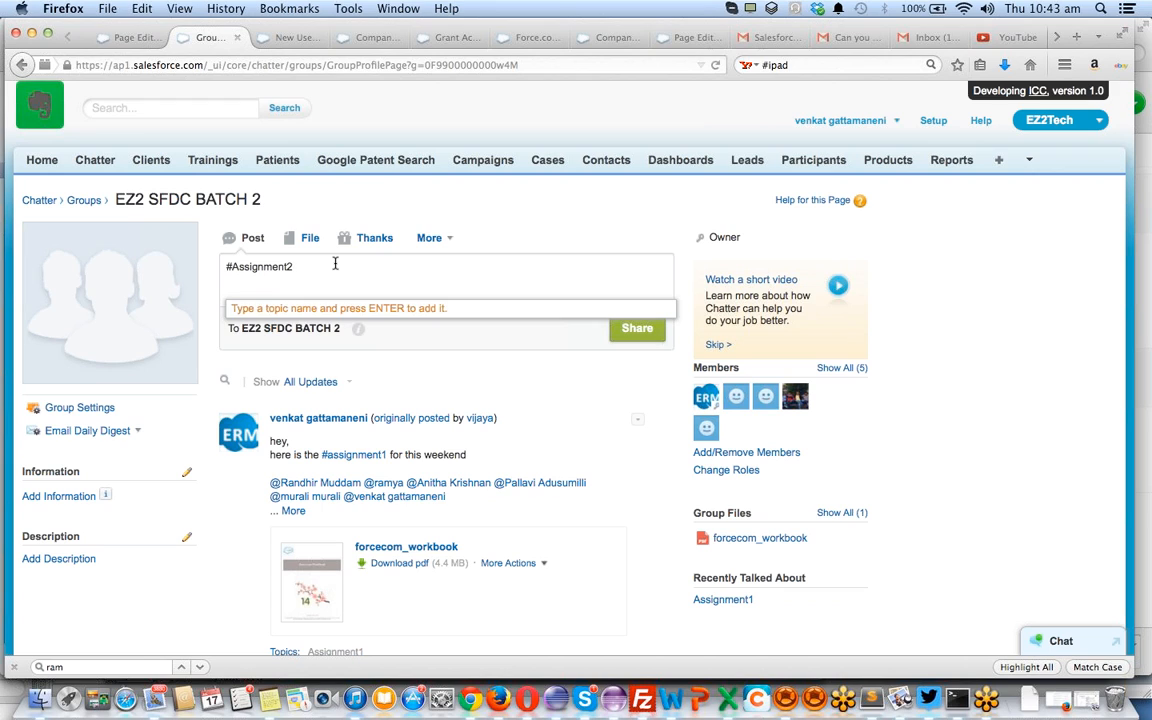
{"action": "key", "text": "Return"}
{"action": "key", "text": "Return"}
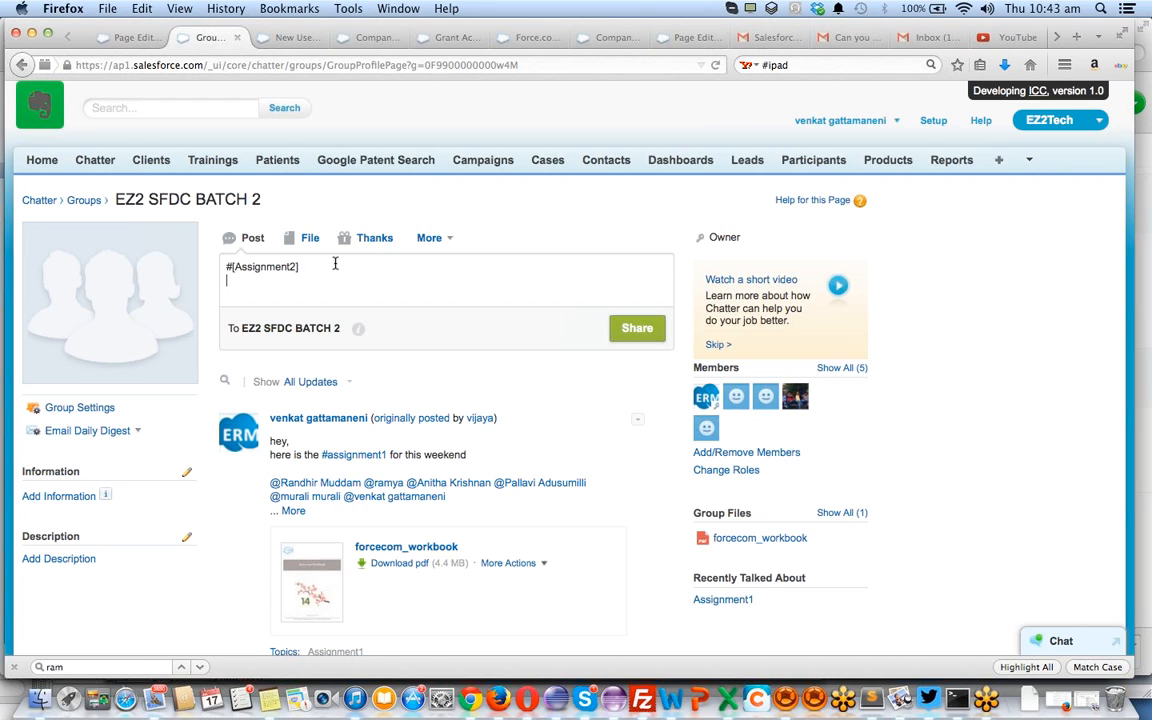
Below the topic, after a blank line, write "Expense management Object with workflow rules and" in the post
{"action": "key", "text": "Return"}
{"action": "type", "text": "E"}
{"action": "key", "text": "BackSpace"}
{"action": "key", "text": "BackSpace"}
{"action": "key", "text": "Return"}
{"action": "type", "text": "Expense management a"}
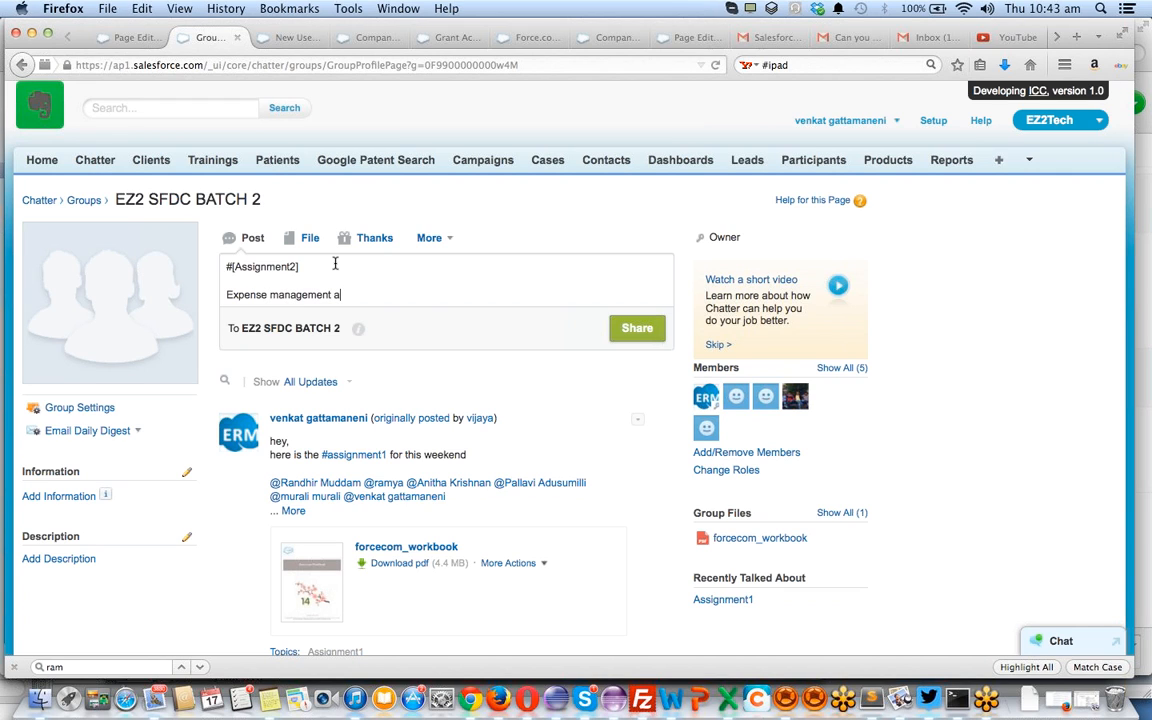
{"action": "key", "text": "BackSpace"}
{"action": "type", "text": "Object with workd"}
{"action": "key", "text": "BackSpace"}
{"action": "type", "text": "flow rules and "}
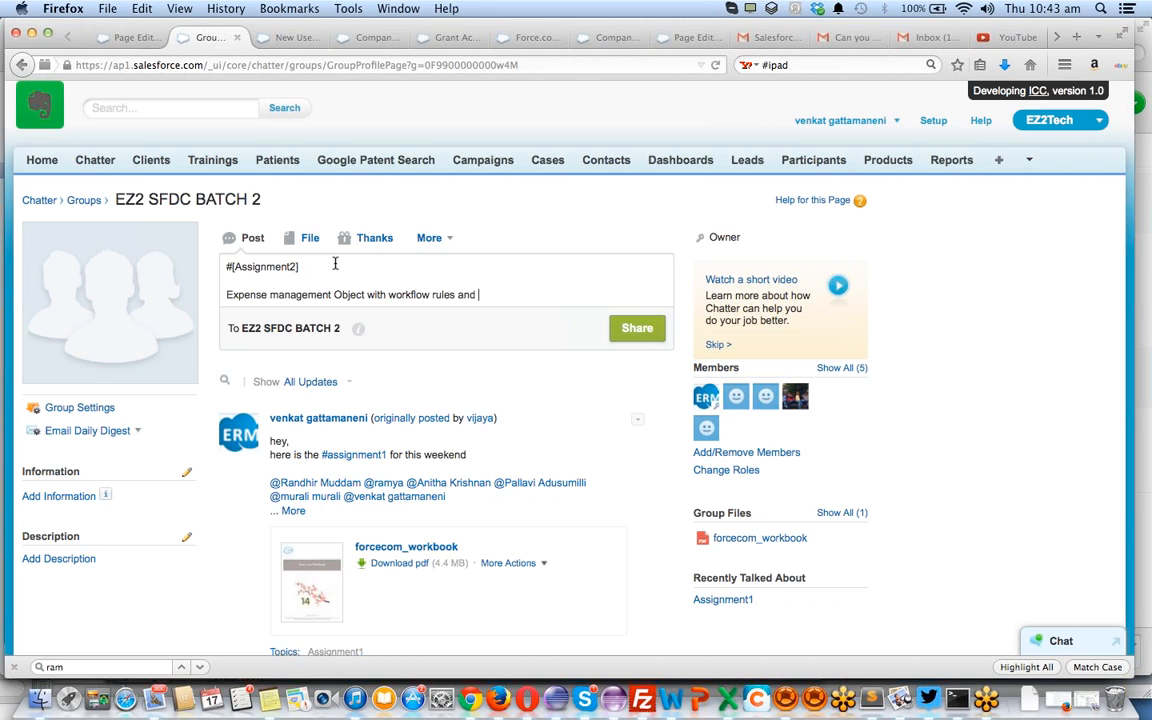
Finish the post's sentence with "approval process(Multi step)" and share it with the EZ2 SFDC BATCH 2 group
{"action": "type", "text": "approval process"}
{"action": "type", "text": "()"}
{"action": "type", "text": "Multi "}
{"action": "type", "text": "step"}
{"action": "type", "text": " with"}
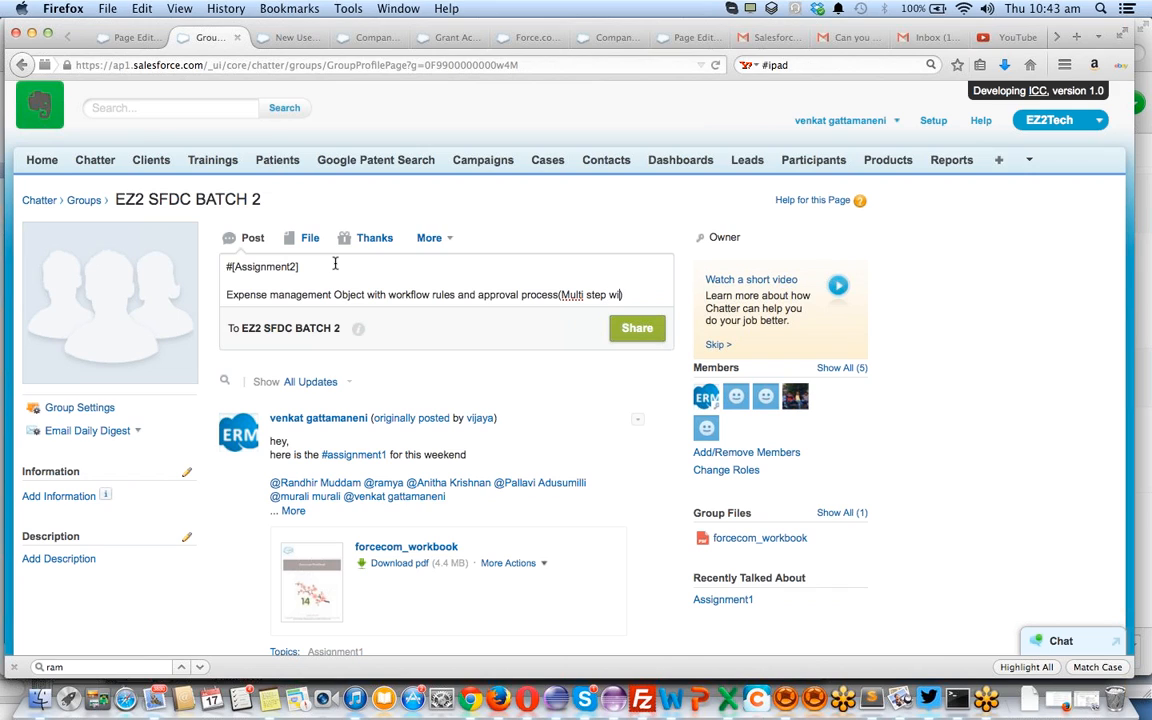
{"action": "key", "text": "BackSpace"}
{"action": "key", "text": "BackSpace"}
{"action": "key", "text": "BackSpace"}
{"action": "key", "text": "BackSpace"}
{"action": "key", "text": "BackSpace"}
{"action": "key", "text": "Right"}
{"action": "key", "text": "Return"}
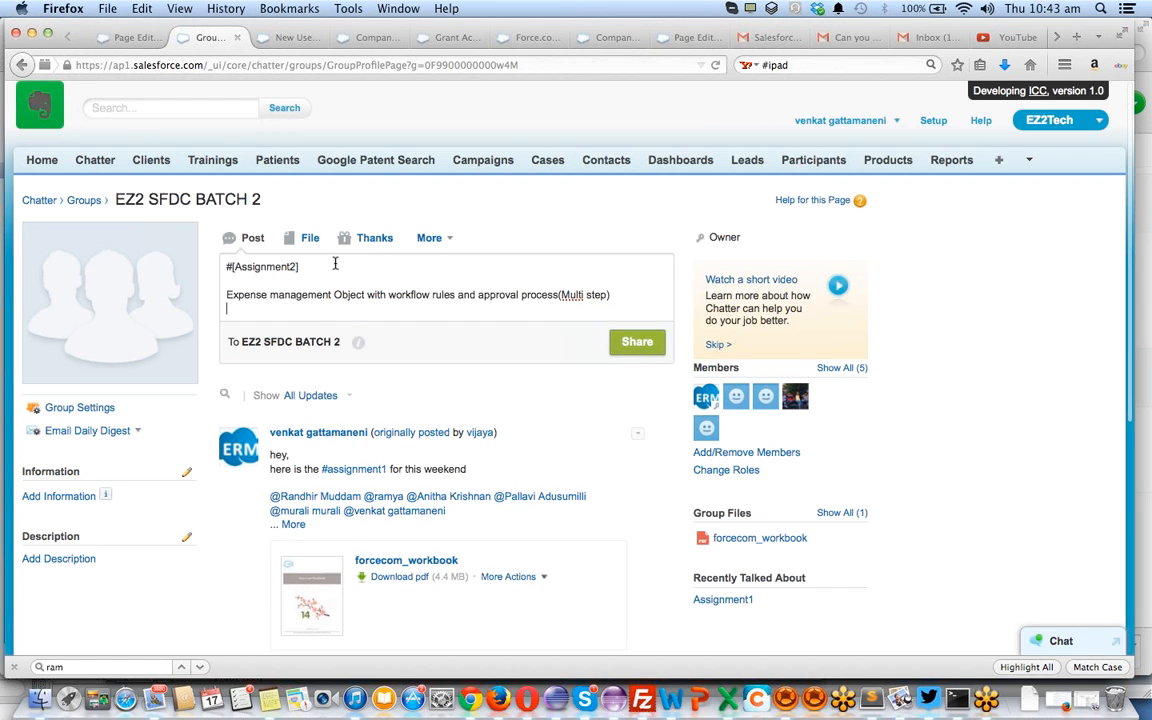
{"action": "key", "text": "Return"}
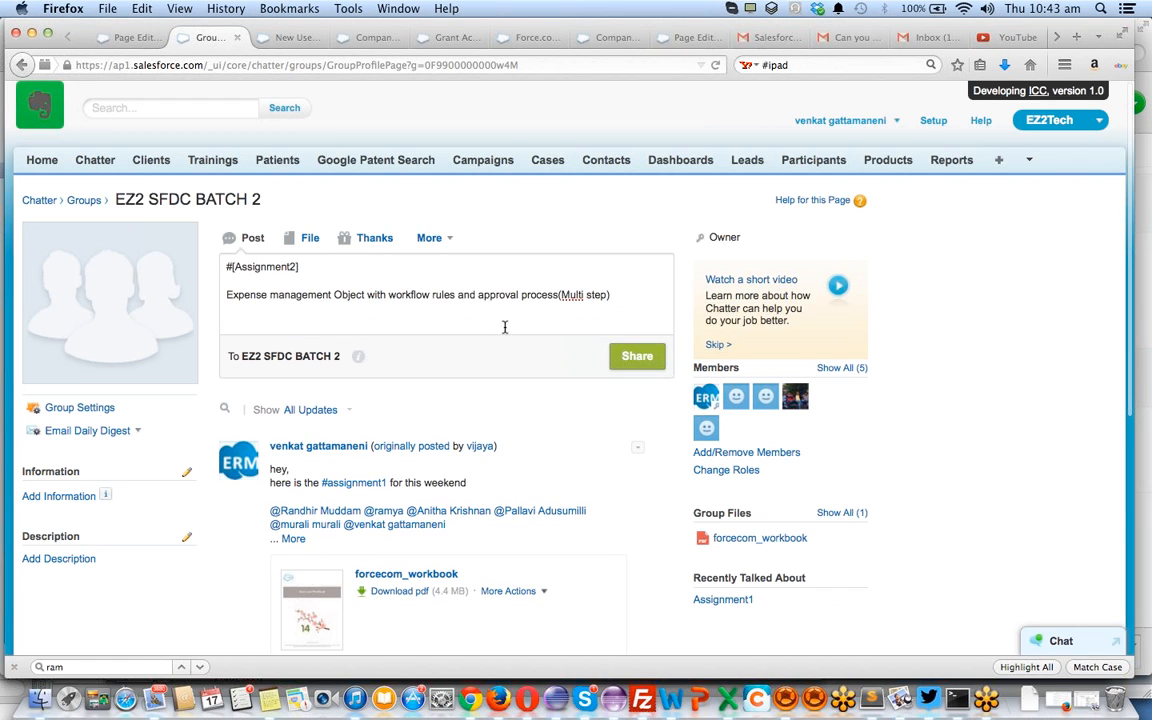
{"action": "left_click", "coordinate": [637, 358]}
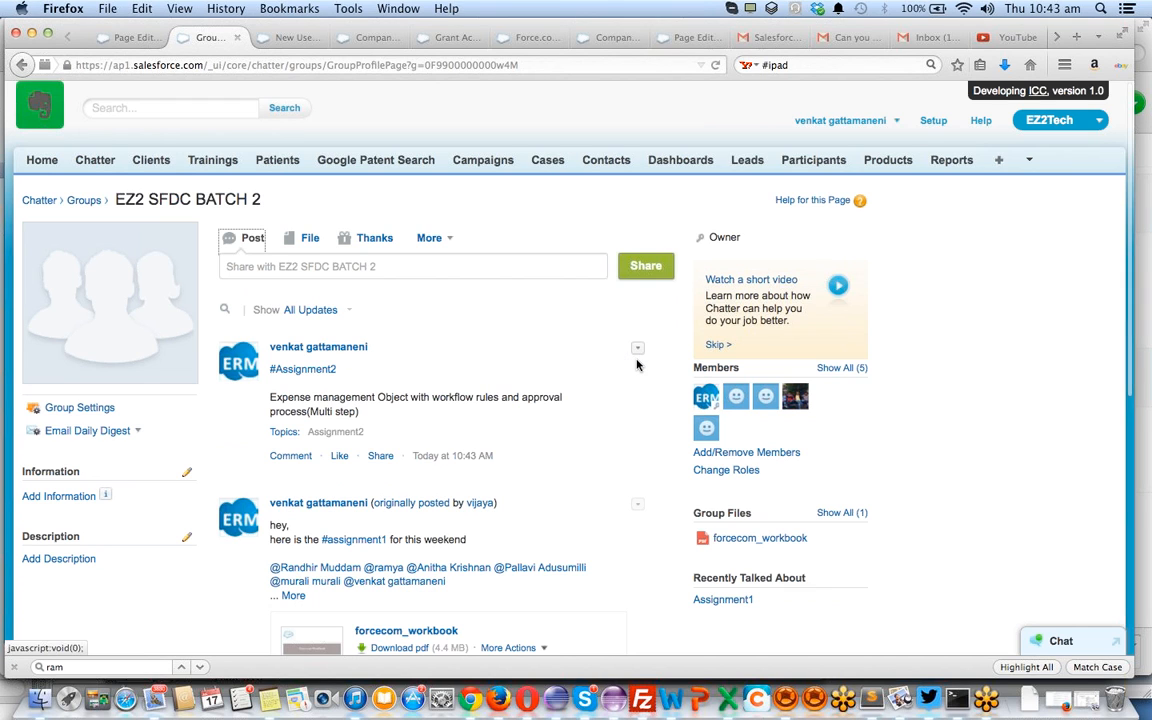